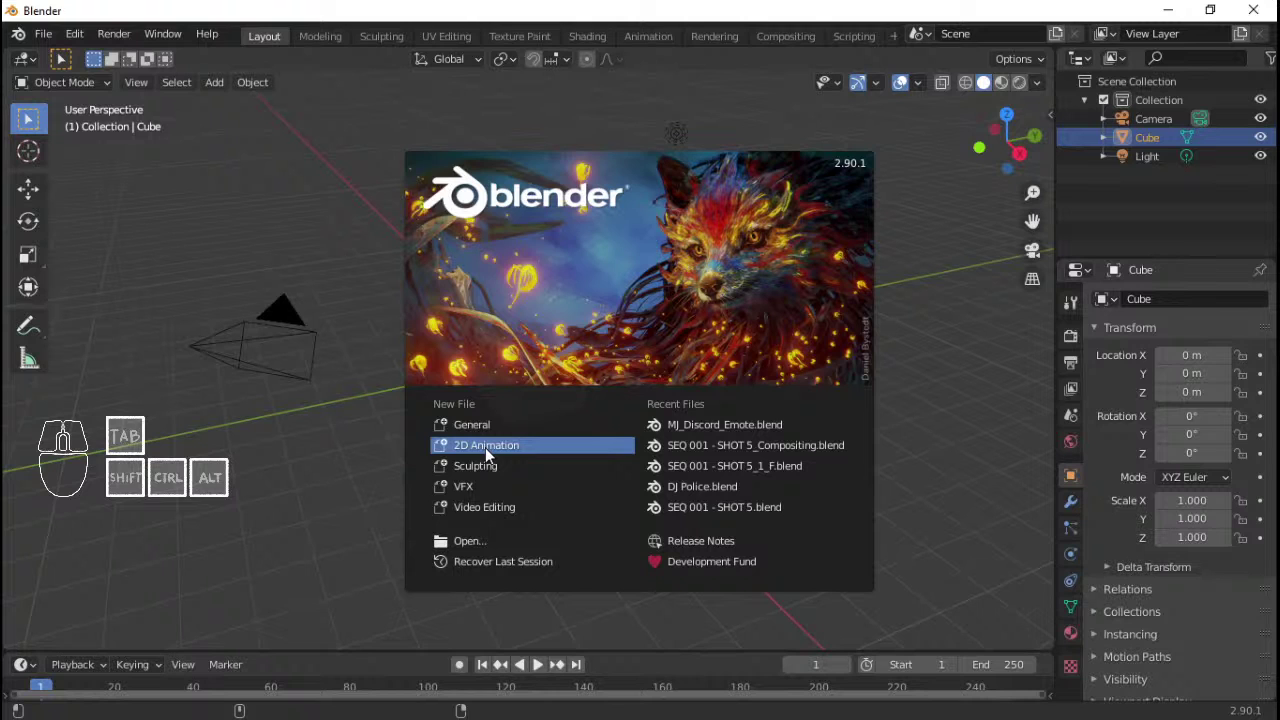
- Create a new 2D Animation file with an enlarged timeline area and add a Video Editing workspace
{"action": "left_click", "coordinate": [485, 447]}
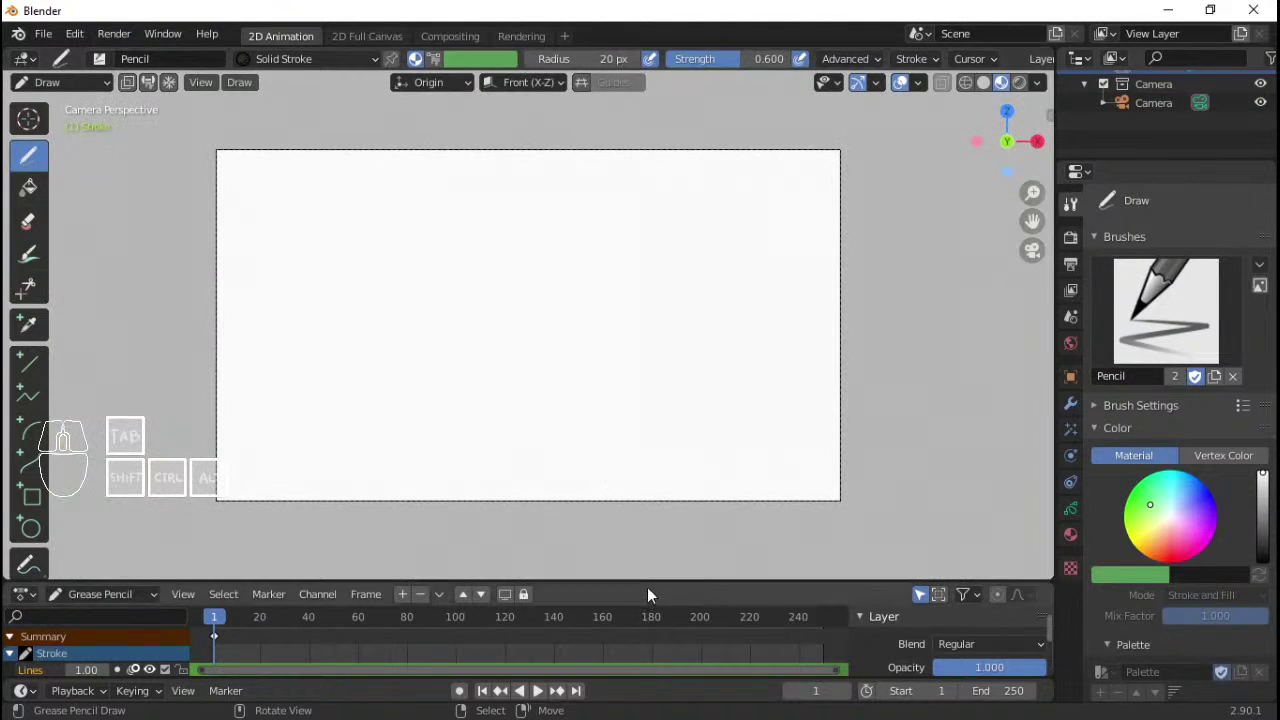
{"action": "left_click_drag", "start_coordinate": [651, 590], "coordinate": [660, 481]}
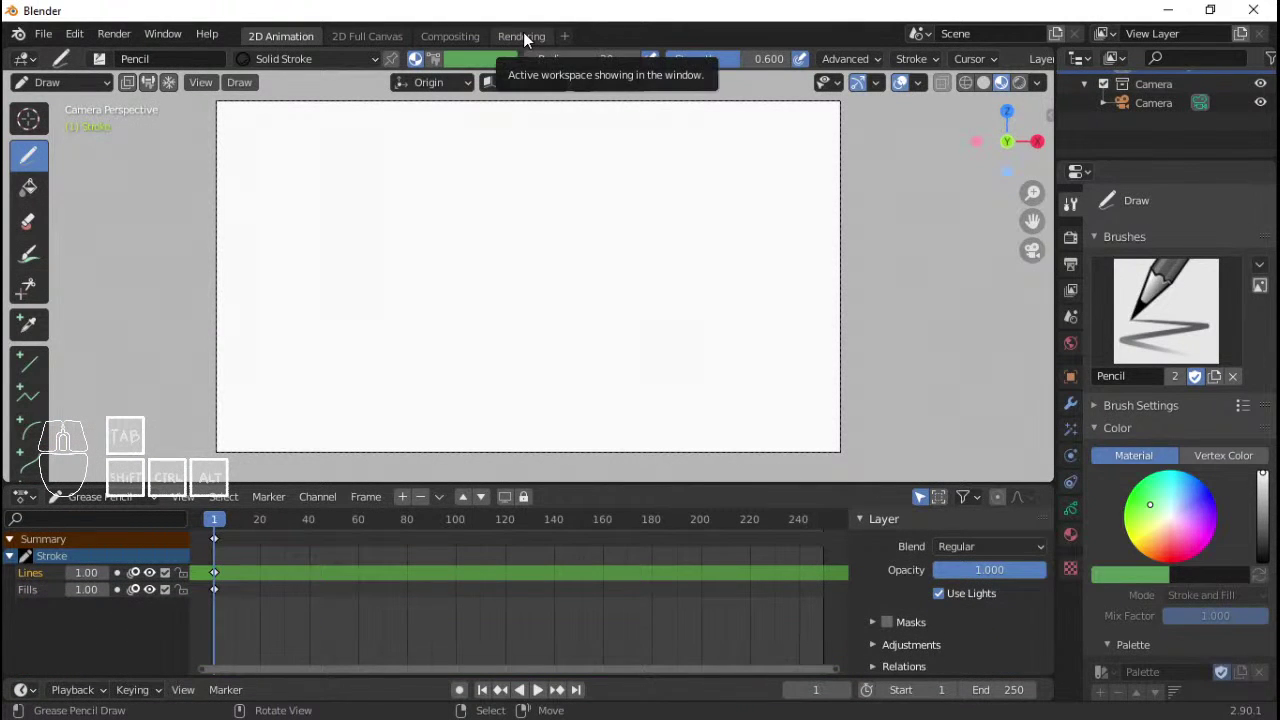
{"action": "left_click", "coordinate": [564, 36]}
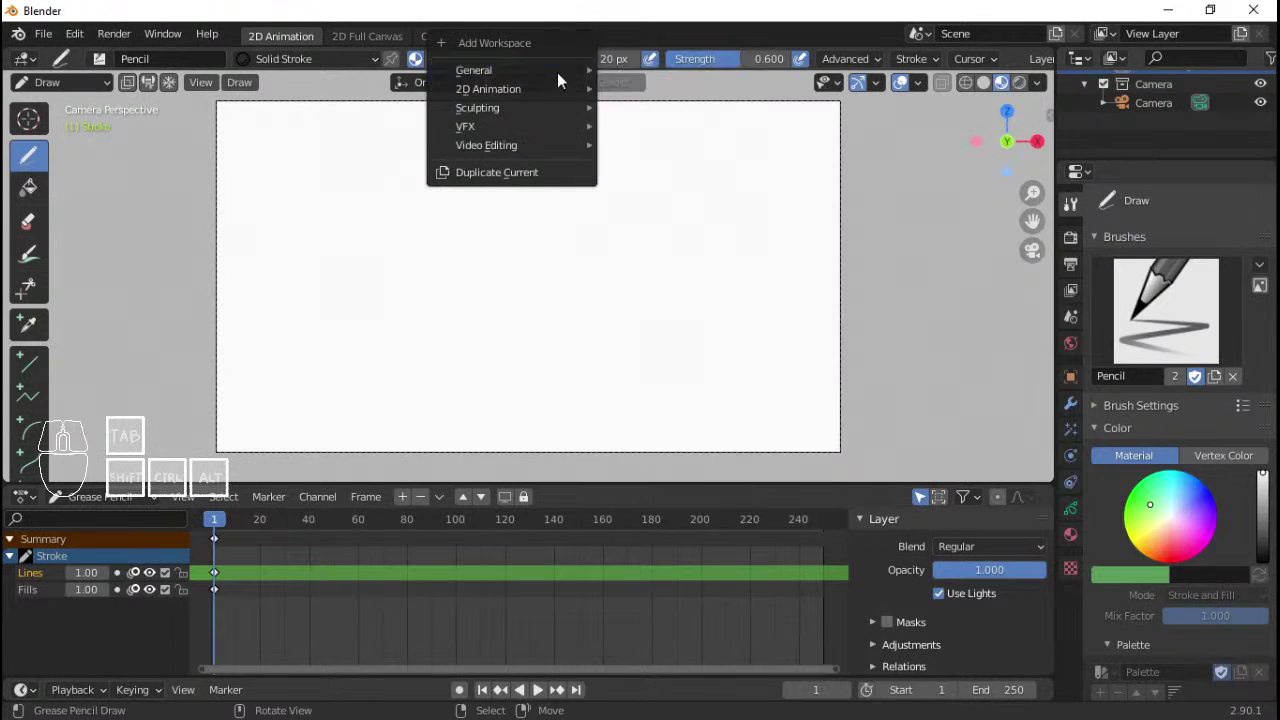
{"action": "mouse_move", "coordinate": [529, 145]}
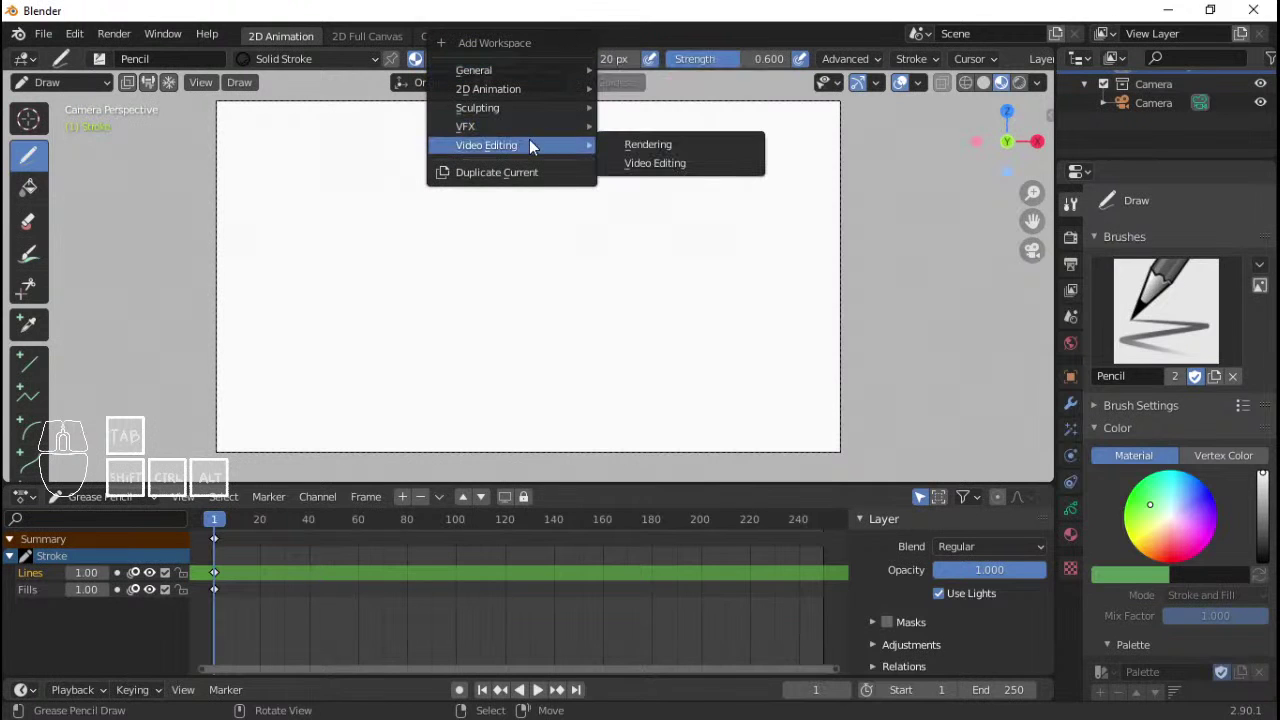
{"action": "left_click", "coordinate": [670, 163]}
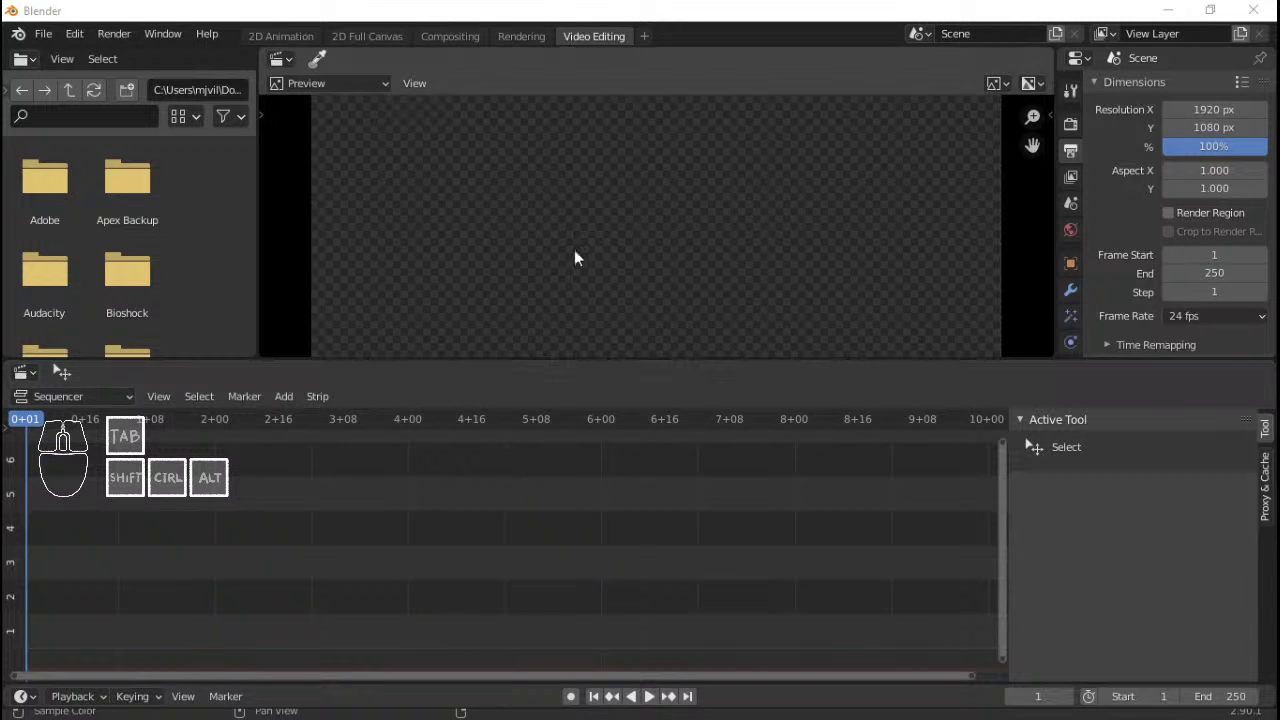
{"action": "scroll", "coordinate": [170, 215], "scroll_direction": "down", "scroll_amount": 3}
{"action": "scroll", "coordinate": [184, 242], "scroll_direction": "down", "scroll_amount": 7}
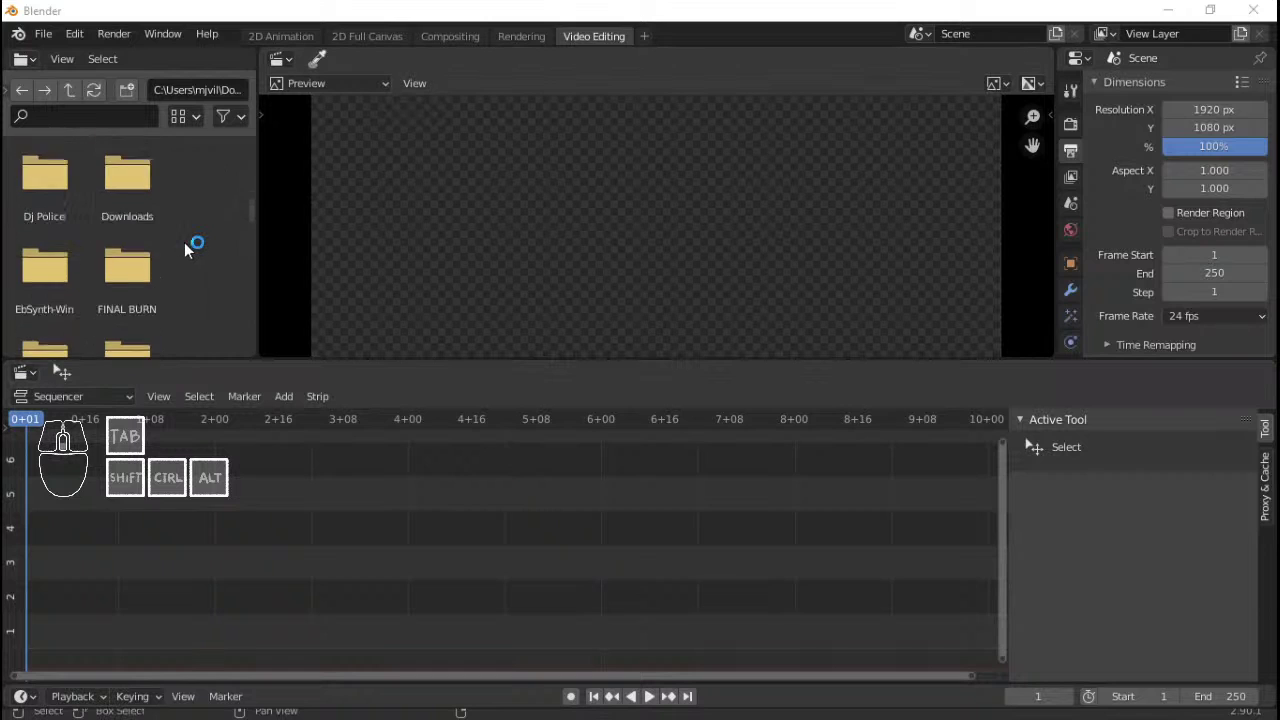
{"action": "scroll", "coordinate": [184, 242], "scroll_direction": "up", "scroll_amount": 5}
{"action": "scroll", "coordinate": [184, 242], "scroll_direction": "up", "scroll_amount": 4}
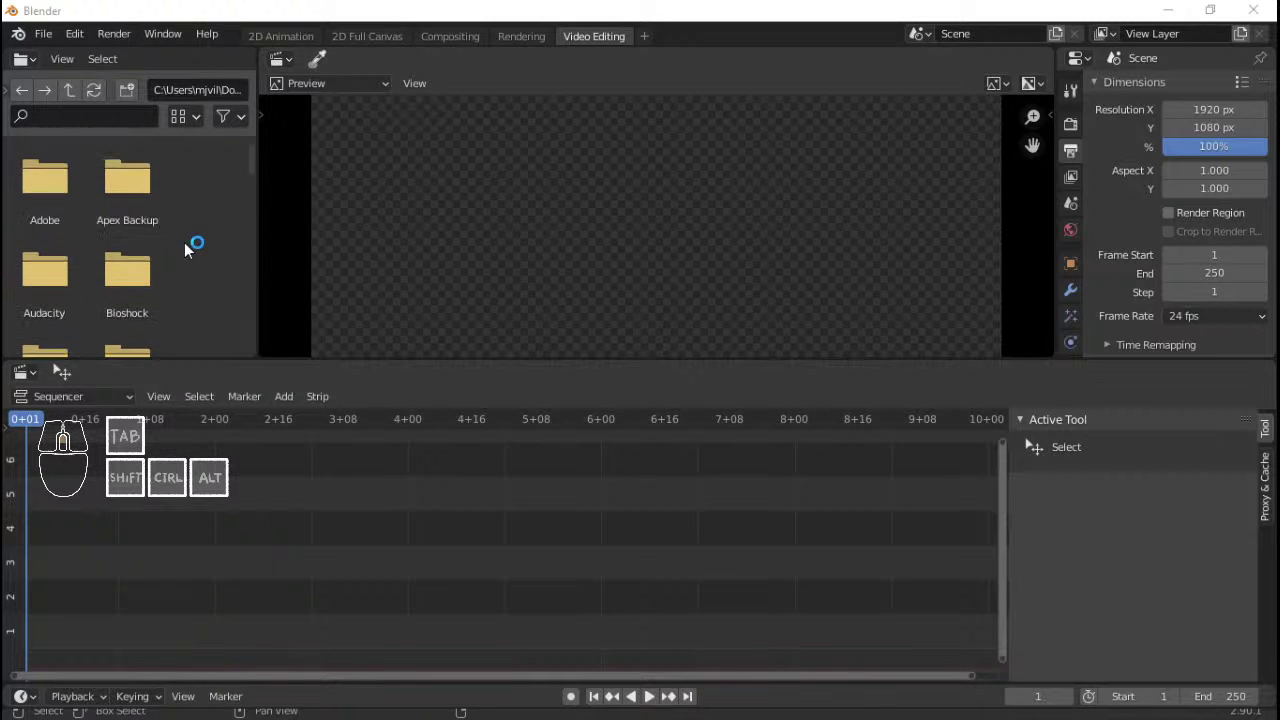
{"action": "scroll", "coordinate": [184, 242], "scroll_direction": "down", "scroll_amount": 2}
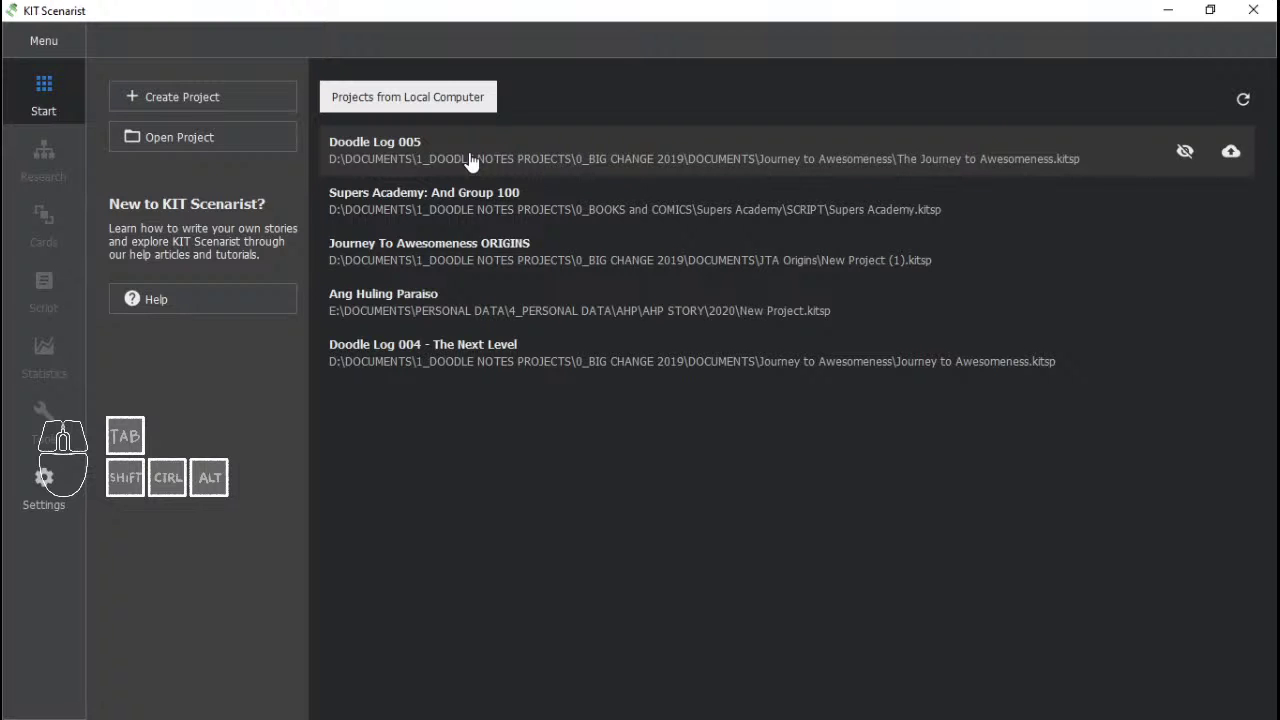
- Open the Doodle Log 005 project in KIT Scenarist and examine the headings and action lines of its first scenes
{"action": "left_click", "coordinate": [410, 162]}
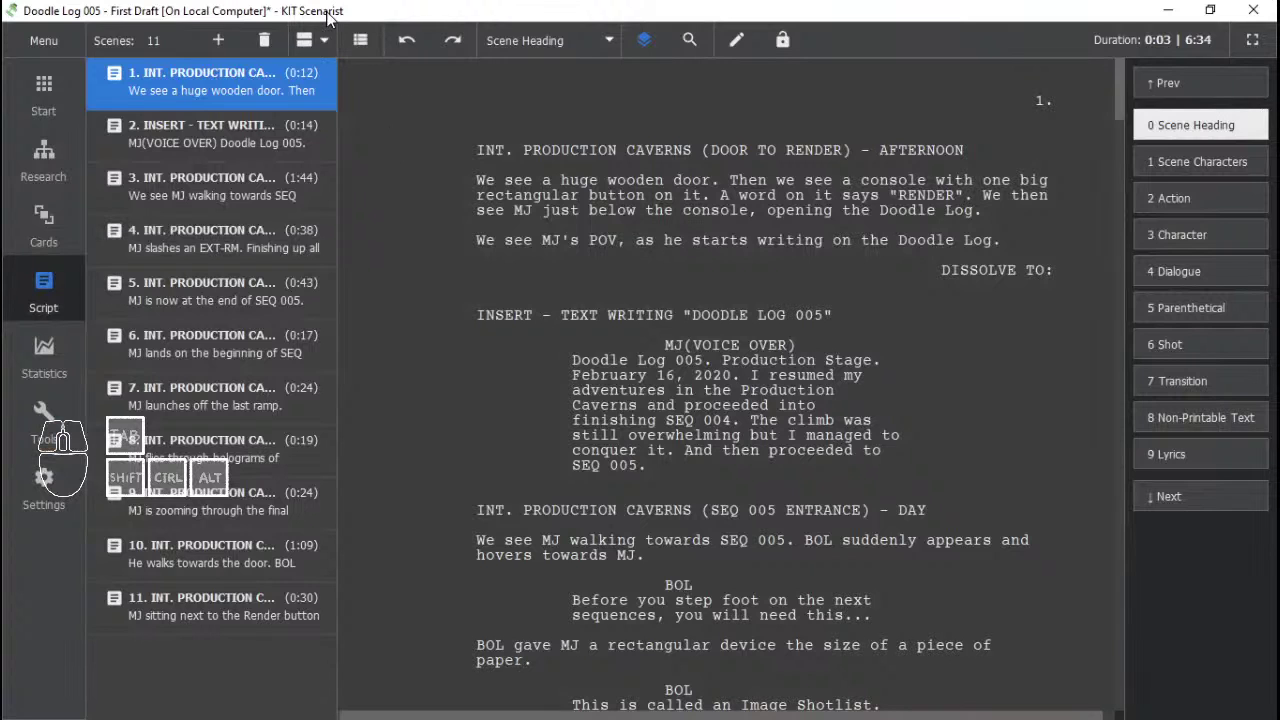
{"action": "left_click", "coordinate": [487, 313]}
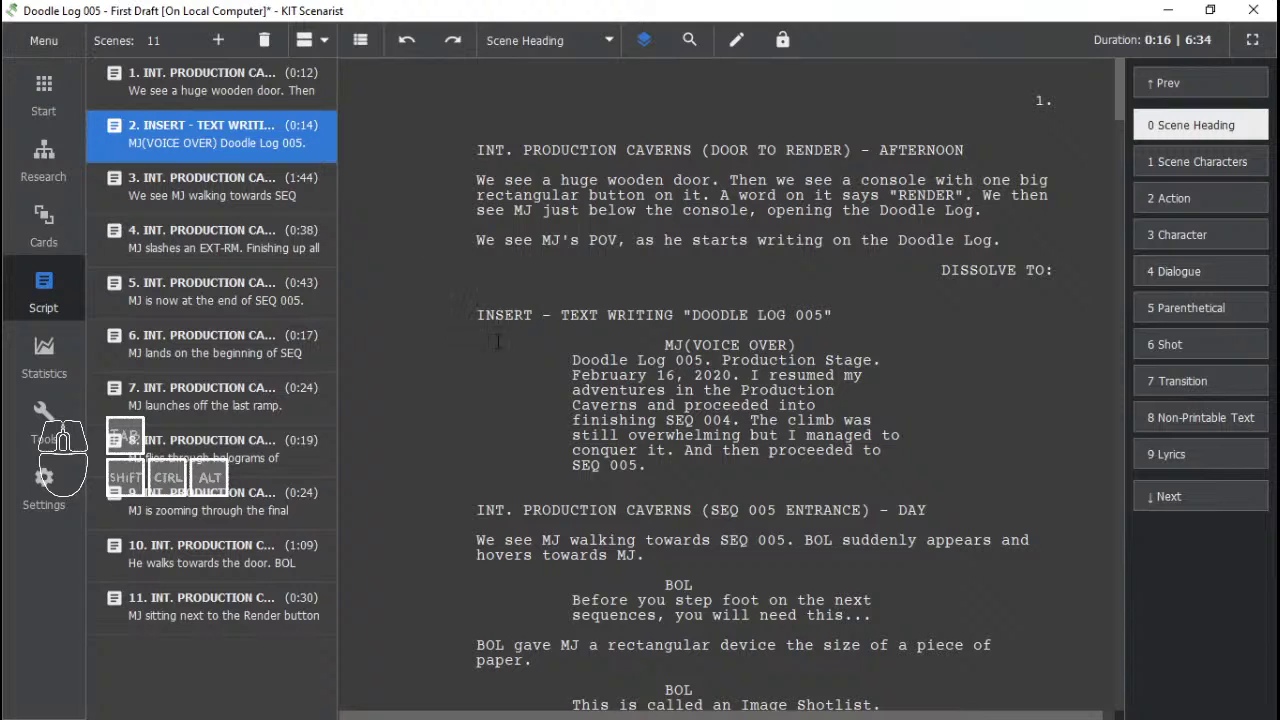
{"action": "scroll", "coordinate": [471, 333], "scroll_direction": "down", "scroll_amount": 1}
{"action": "scroll", "coordinate": [471, 333], "scroll_direction": "up", "scroll_amount": 1}
{"action": "left_click", "coordinate": [724, 270]}
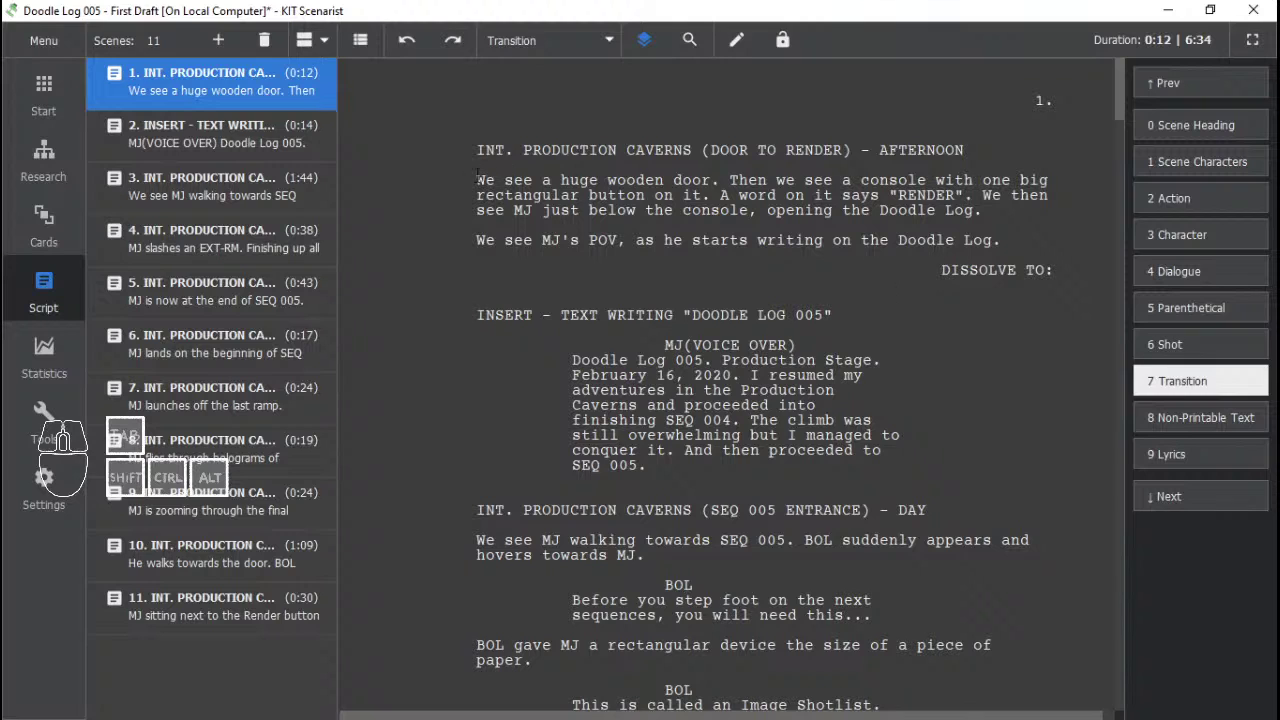
{"action": "left_click", "coordinate": [477, 179]}
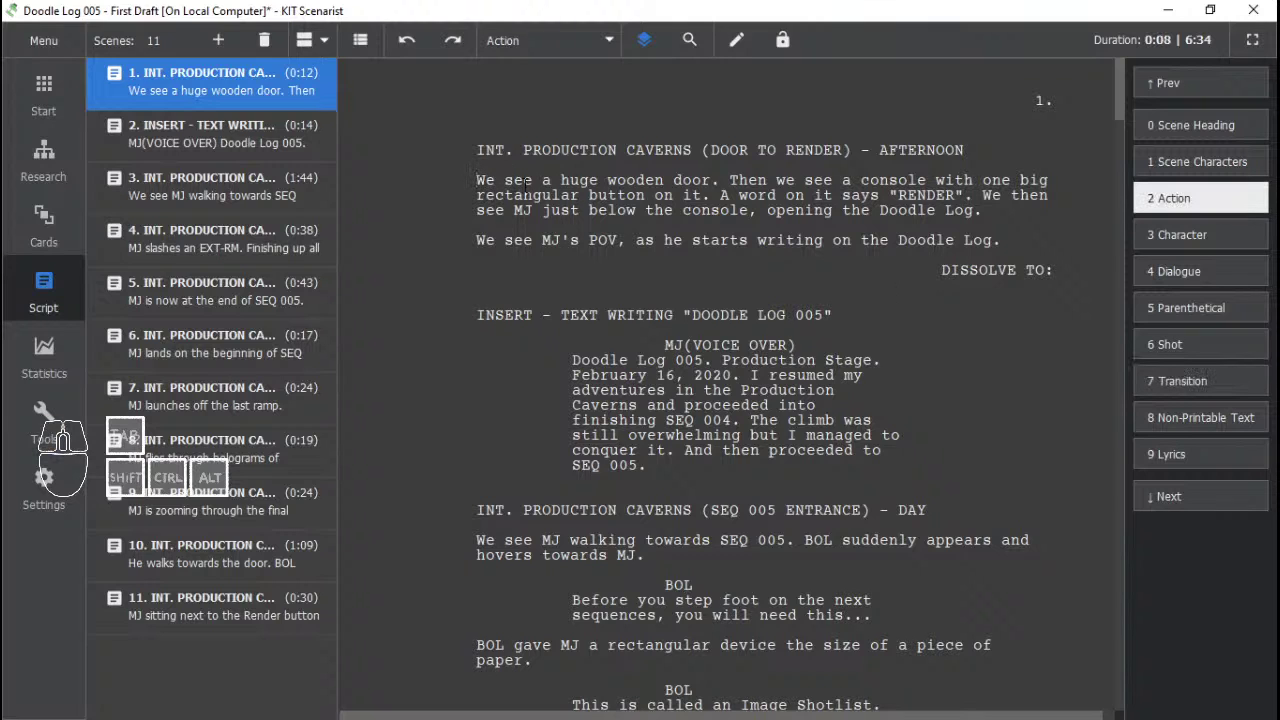
{"action": "left_click", "coordinate": [728, 180]}
{"action": "left_click", "coordinate": [1167, 10]}
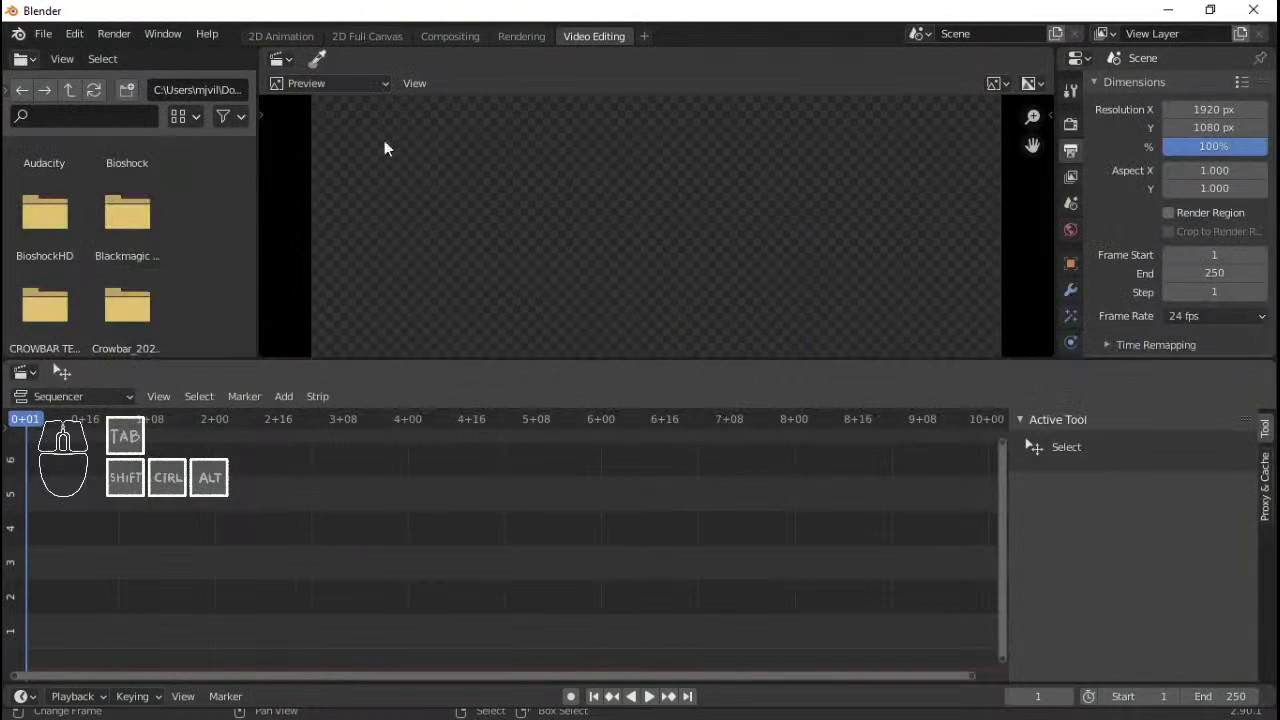
- Return to Blender and compare the 2D Animation and Video Editing workspaces, ending in 2D Animation
{"action": "left_click", "coordinate": [282, 38]}
{"action": "scroll", "coordinate": [568, 290], "scroll_direction": "down", "scroll_amount": 1}
{"action": "middle_click_drag", "start_coordinate": [568, 290], "coordinate": [591, 303], "text": "shift"}
{"action": "scroll", "coordinate": [623, 298], "scroll_direction": "up", "scroll_amount": 1}
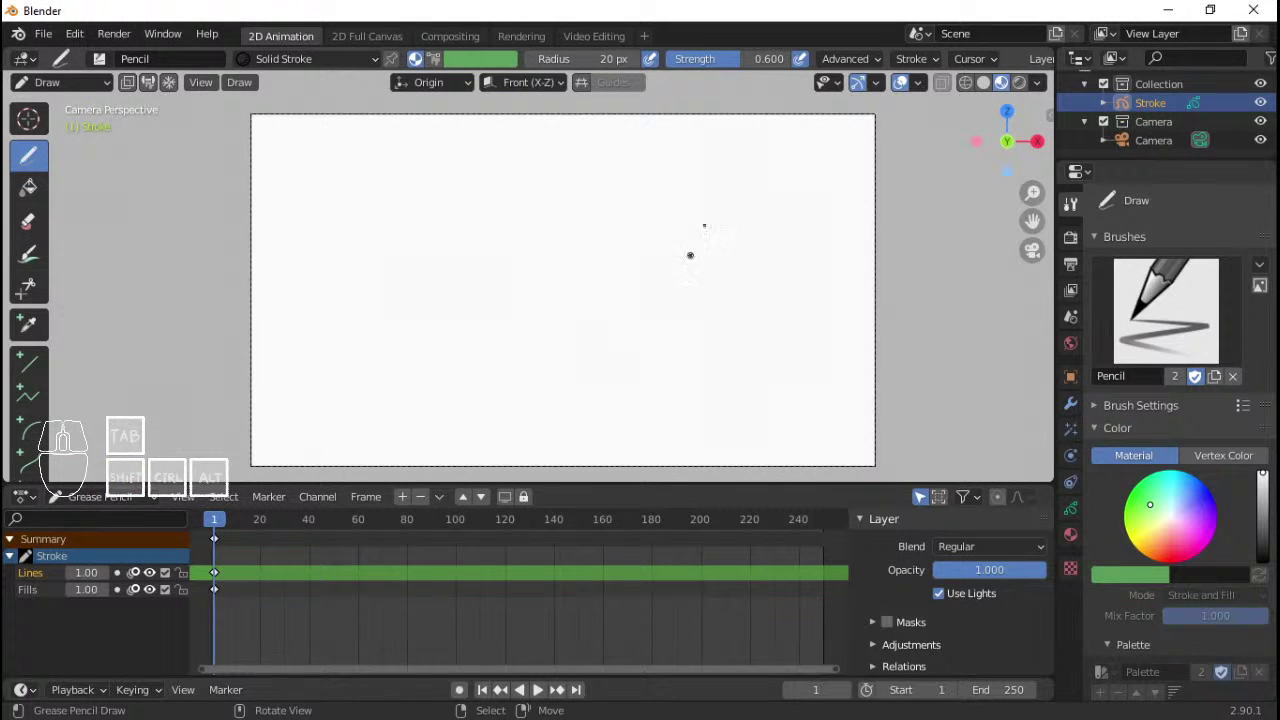
{"action": "left_click", "coordinate": [617, 39]}
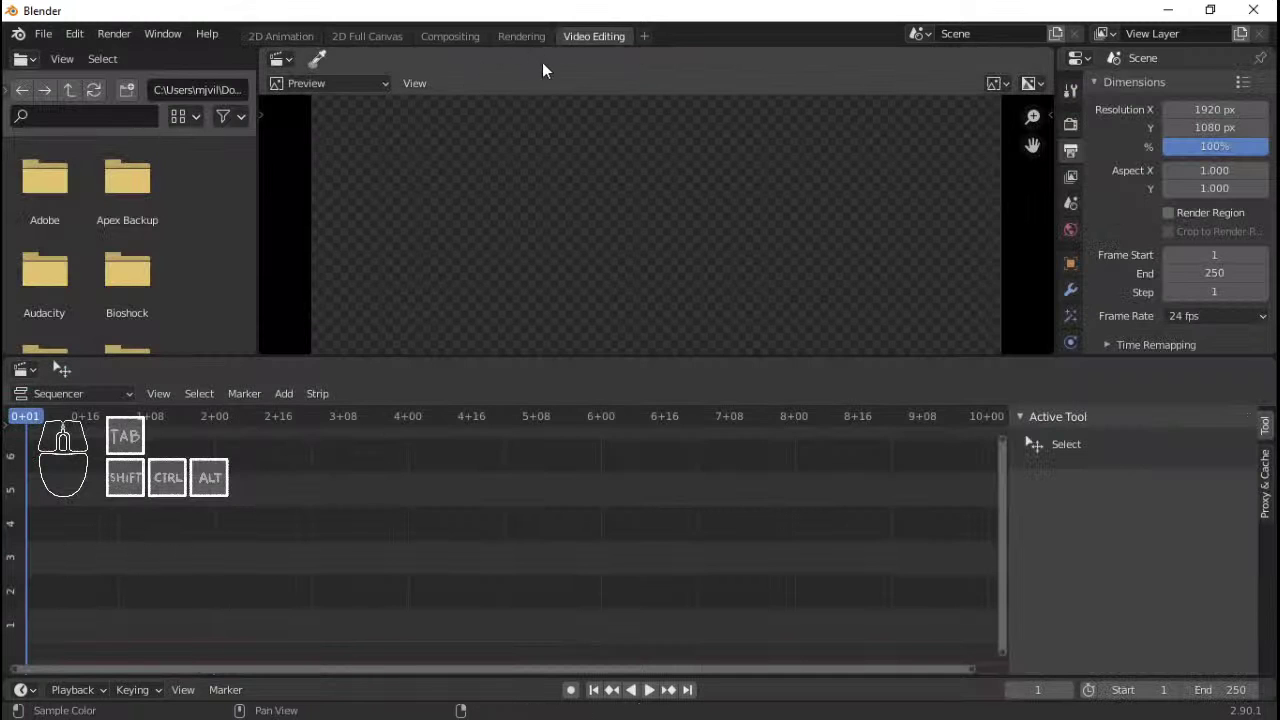
{"action": "left_click", "coordinate": [284, 32]}
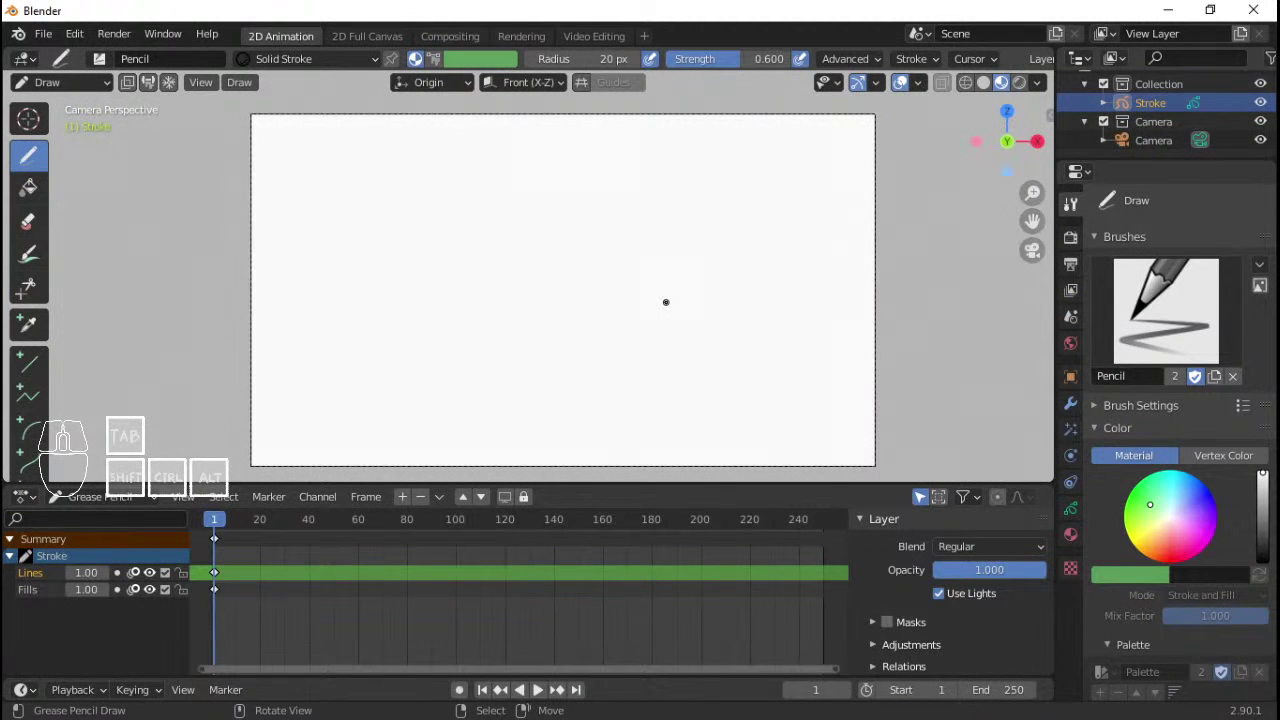
- Sketch the vertical left edge of a tall door inside the camera frame with the Pencil brush
{"action": "middle_click_drag", "start_coordinate": [452, 194], "coordinate": [491, 200], "text": "ctrl"}
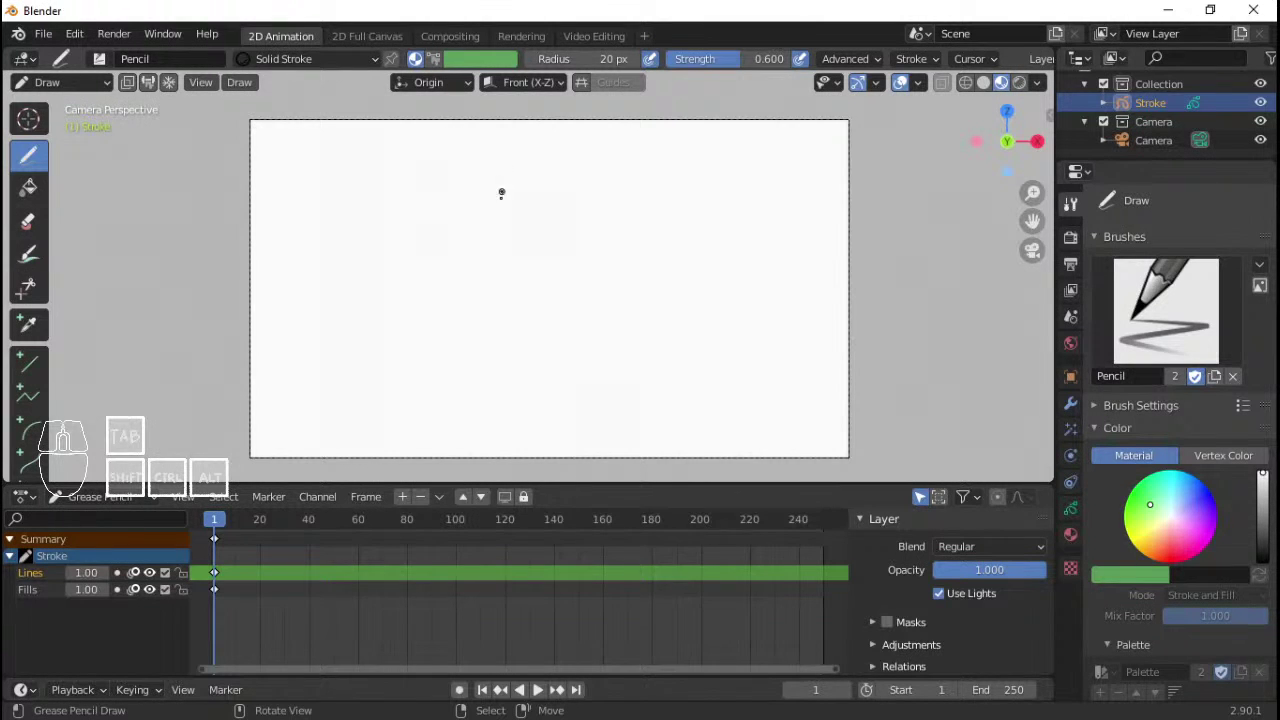
{"action": "left_click_drag", "start_coordinate": [454, 166], "coordinate": [452, 344]}
{"action": "key", "text": "ctrl+z"}
{"action": "left_click_drag", "start_coordinate": [463, 162], "coordinate": [463, 340]}
- Sketch the door's top edge, undoing and redrawing the stroke until it lines up with the vertical edge
{"action": "left_click_drag", "start_coordinate": [461, 169], "coordinate": [643, 180]}
{"action": "key", "text": "ctrl+z"}
{"action": "left_click_drag", "start_coordinate": [477, 157], "coordinate": [651, 154]}
{"action": "key", "text": "ctrl+z"}
{"action": "left_click_drag", "start_coordinate": [467, 156], "coordinate": [649, 171]}
{"action": "key", "text": "ctrl+z"}
{"action": "left_click_drag", "start_coordinate": [474, 157], "coordinate": [646, 166]}
{"action": "key", "text": "ctrl+z"}
{"action": "left_click_drag", "start_coordinate": [468, 154], "coordinate": [643, 160]}
{"action": "key", "text": "ctrl+z"}
{"action": "key", "text": "ctrl+z"}
{"action": "mouse_move", "coordinate": [467, 156]}
{"action": "left_mouse_down"}
{"action": "mouse_move", "coordinate": [624, 157]}
{"action": "mouse_move", "coordinate": [532, 154]}
{"action": "mouse_move", "coordinate": [616, 156]}
{"action": "mouse_move", "coordinate": [613, 308]}
{"action": "left_mouse_up"}
{"action": "key", "text": "ctrl+z"}
{"action": "key", "text": "ctrl+z"}
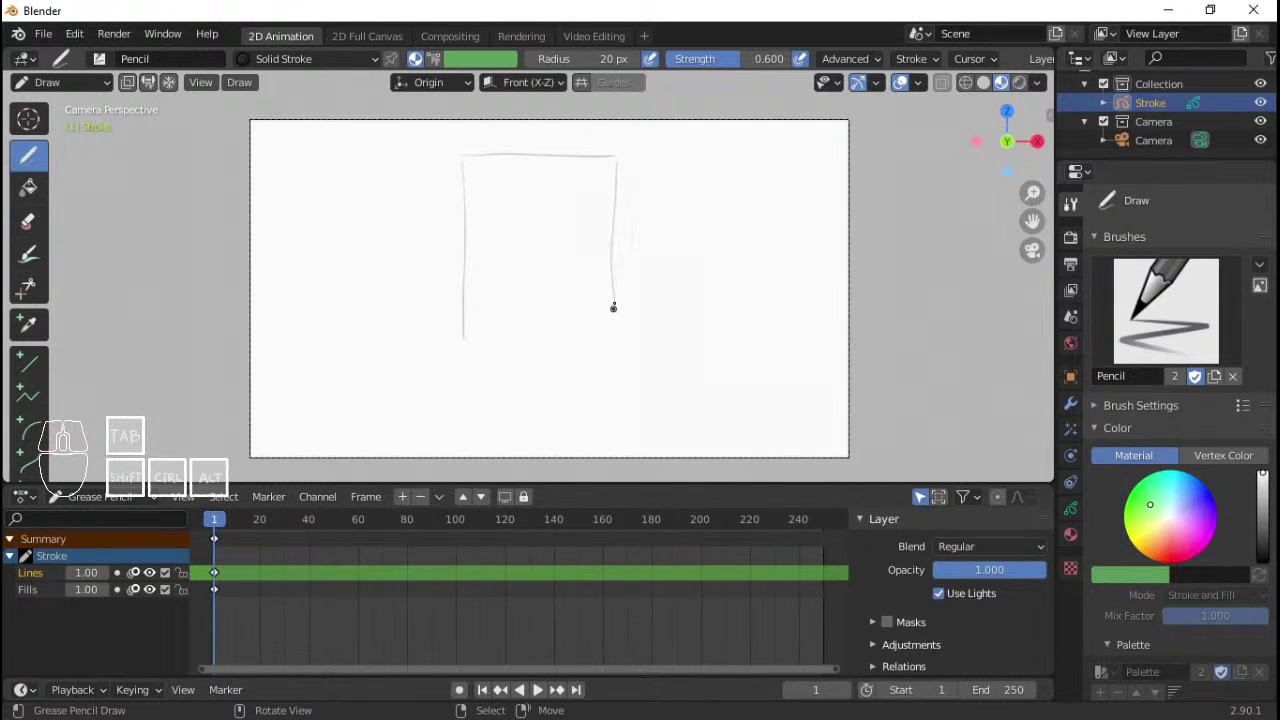
- Redraw the door's right edge and close the rectangle with a bottom edge
{"action": "key", "text": "ctrl+z"}
{"action": "left_click_drag", "start_coordinate": [614, 160], "coordinate": [615, 354]}
{"action": "key", "text": "ctrl+z"}
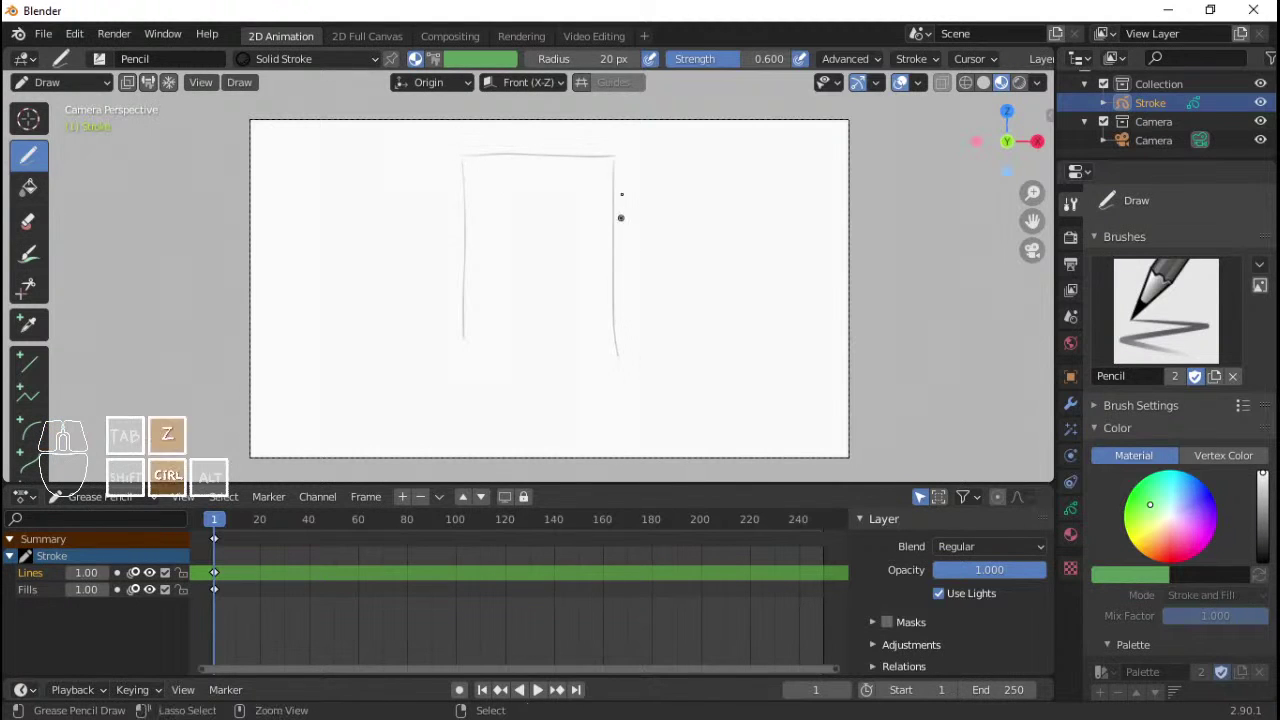
{"action": "left_click_drag", "start_coordinate": [611, 161], "coordinate": [619, 314]}
{"action": "left_click_drag", "start_coordinate": [465, 338], "coordinate": [619, 336]}
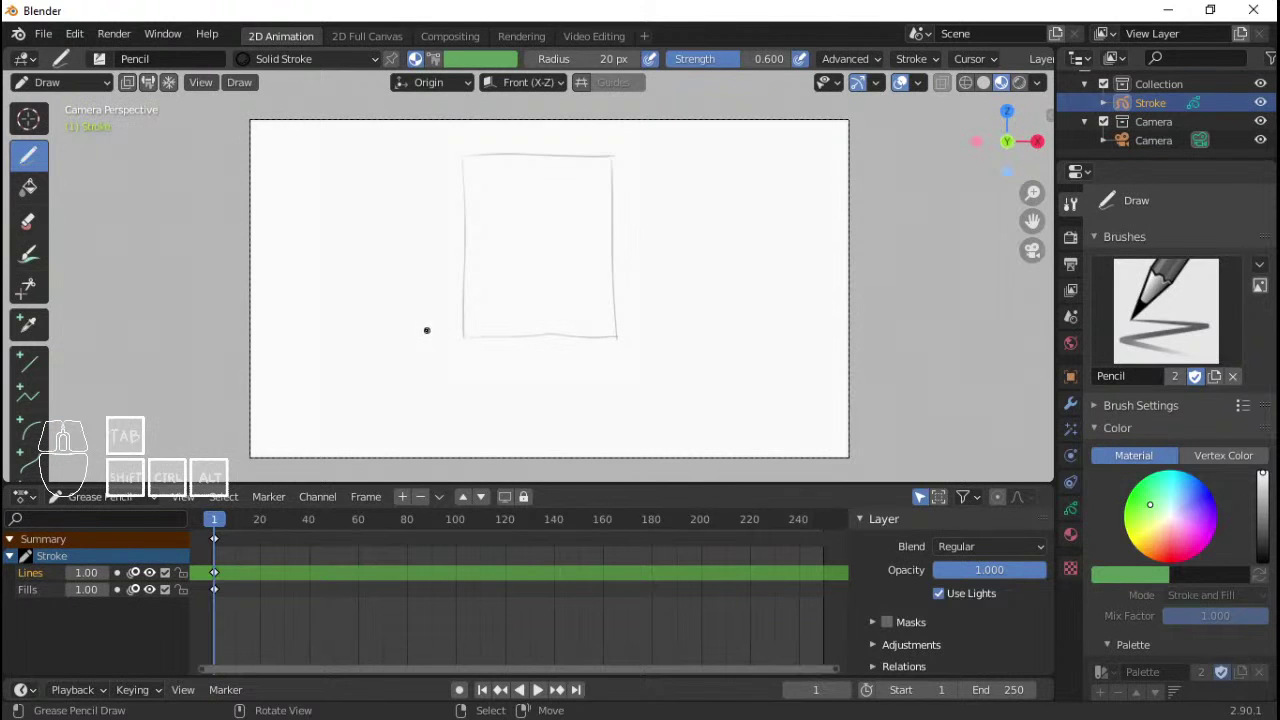
- Sketch short dashes of a ground line on both sides of the door's base
{"action": "left_click_drag", "start_coordinate": [403, 332], "coordinate": [449, 334]}
{"action": "left_click_drag", "start_coordinate": [633, 334], "coordinate": [650, 334]}
{"action": "key", "text": "ctrl+z"}
{"action": "left_click_drag", "start_coordinate": [640, 334], "coordinate": [676, 333]}
{"action": "mouse_move", "coordinate": [386, 333]}
{"action": "left_mouse_down"}
{"action": "mouse_move", "coordinate": [334, 332]}
{"action": "mouse_move", "coordinate": [390, 331]}
{"action": "left_mouse_up"}
{"action": "left_click_drag", "start_coordinate": [689, 332], "coordinate": [730, 332]}
{"action": "left_click", "coordinate": [465, 160]}
- Sketch freehand vertical strokes beside the door, above the ground line
{"action": "middle_click_drag", "start_coordinate": [665, 150], "coordinate": [671, 160], "text": "shift"}
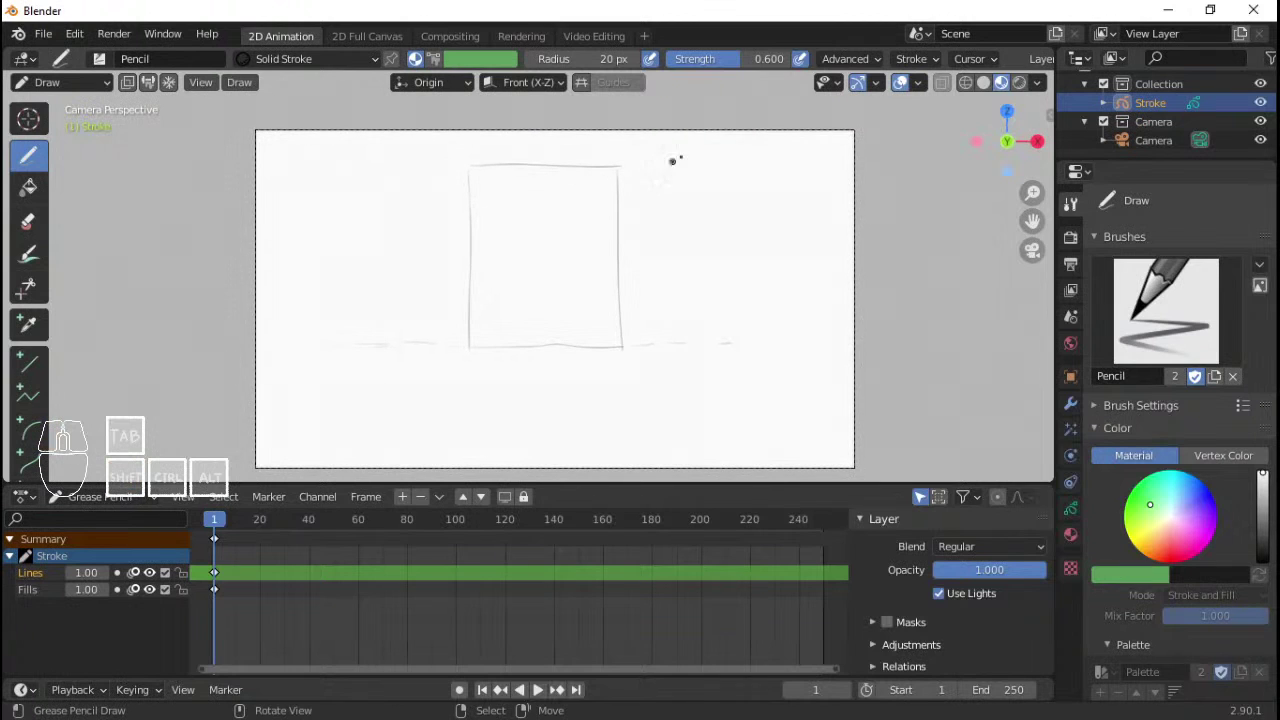
{"action": "middle_click_drag", "start_coordinate": [743, 180], "coordinate": [729, 194], "text": "ctrl"}
{"action": "middle_click_drag", "start_coordinate": [729, 194], "coordinate": [720, 185], "text": "shift"}
{"action": "scroll", "coordinate": [720, 184], "scroll_direction": "down", "scroll_amount": 1, "text": "shift"}
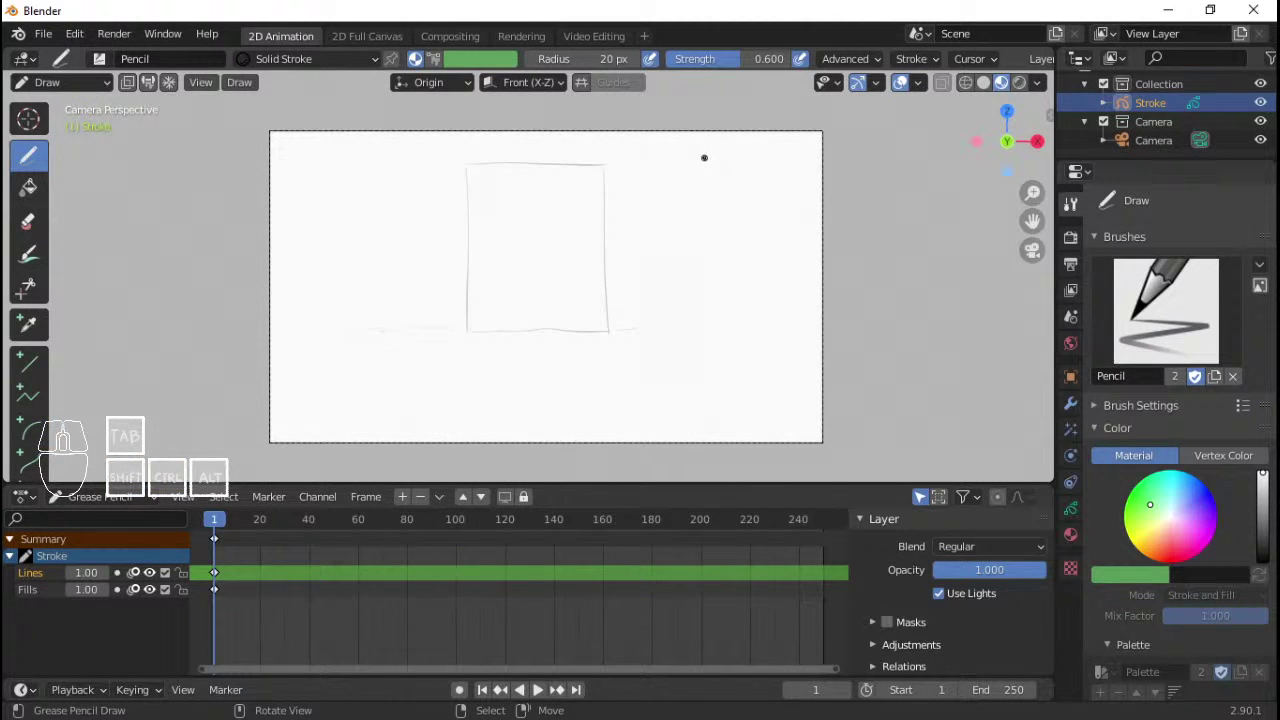
{"action": "left_click_drag", "start_coordinate": [701, 160], "coordinate": [701, 312]}
- Select all the sketched strokes in Edit Mode and delete them
{"action": "key", "text": "Tab"}
{"action": "key", "text": "a"}
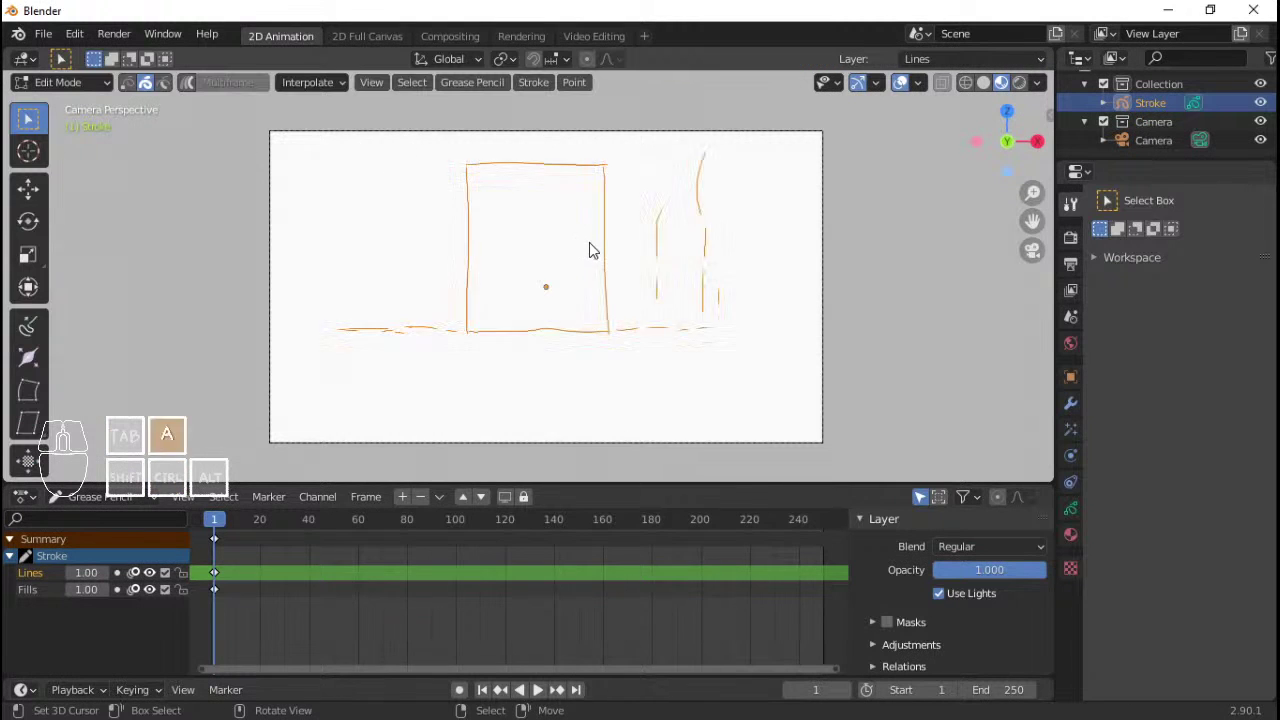
{"action": "key", "text": "x"}
{"action": "left_click", "coordinate": [589, 250]}
- Switch the grease pencil object back to Draw mode and choose the Pen brush
{"action": "key", "text": "ctrl+Tab"}
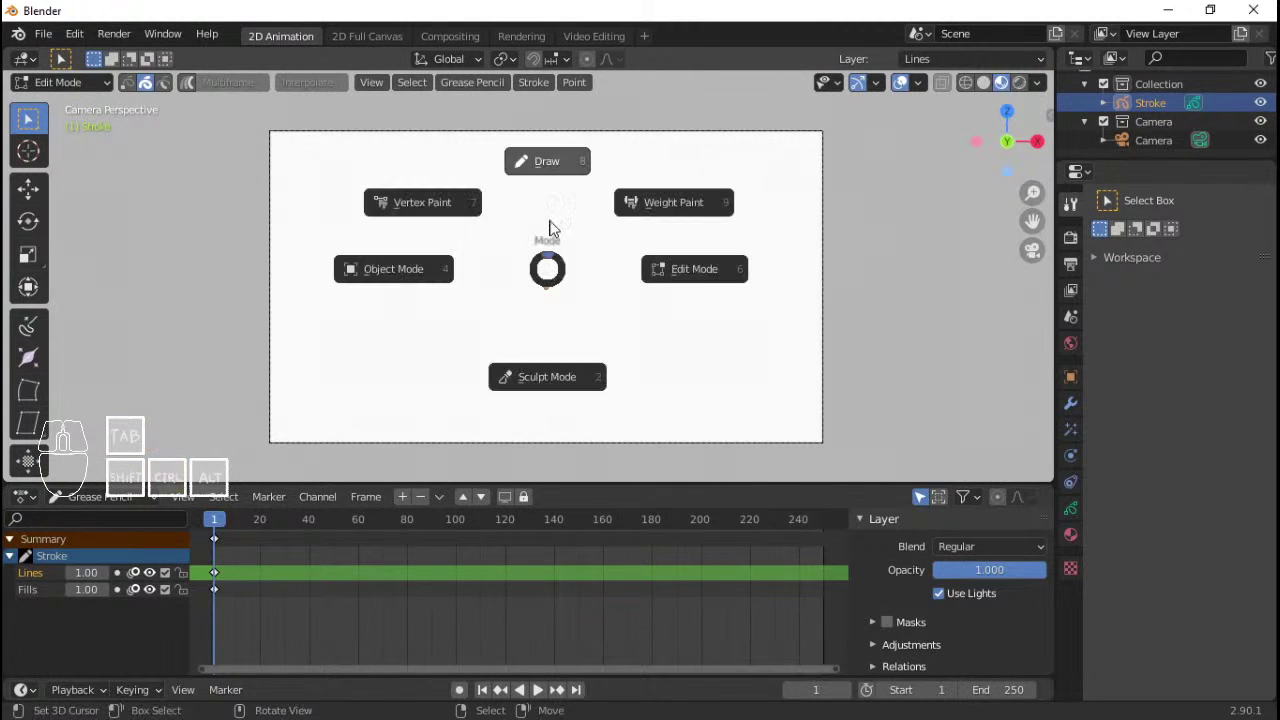
{"action": "left_click", "coordinate": [551, 229]}
{"action": "left_click", "coordinate": [169, 62]}
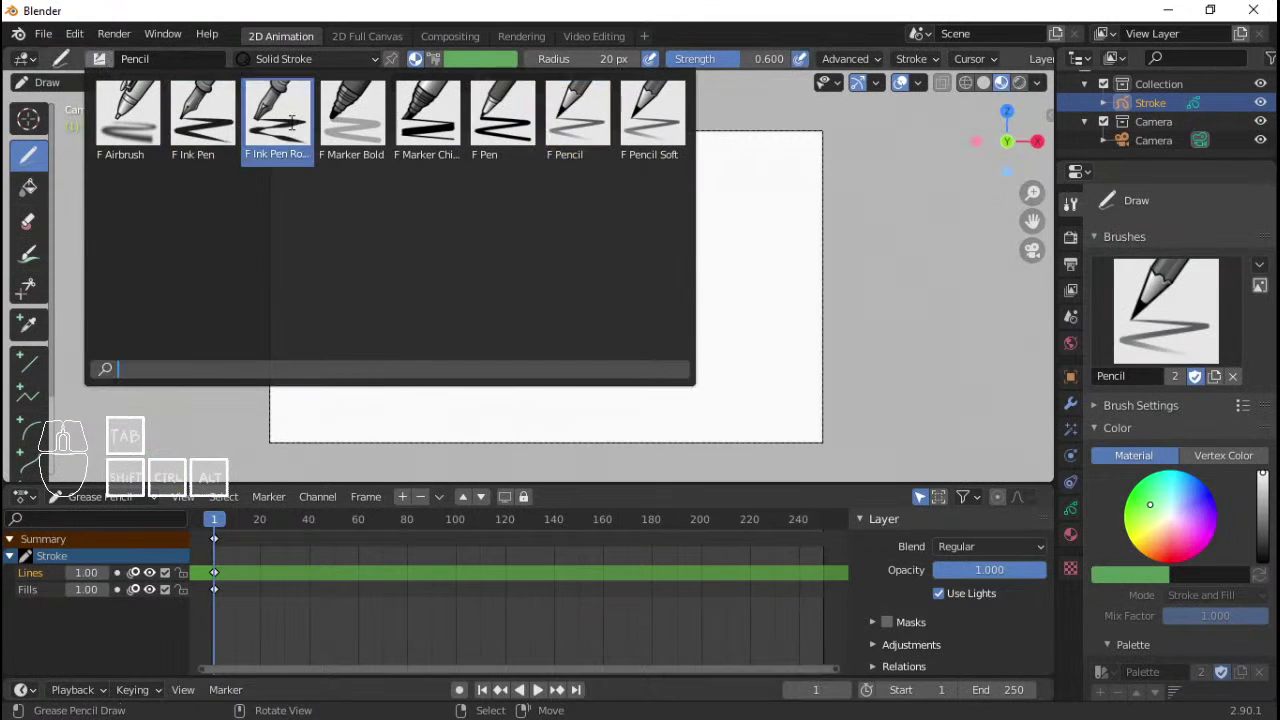
{"action": "left_click", "coordinate": [502, 118]}
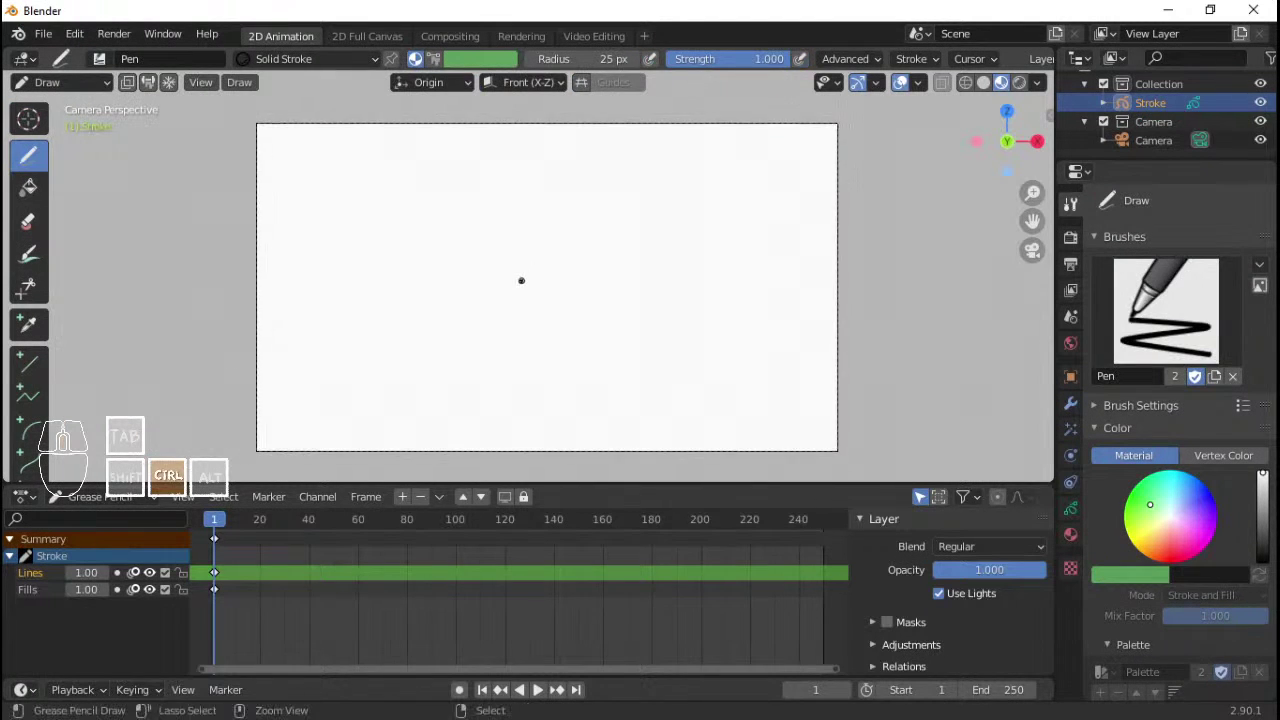
- Start saving the file under a new name and browse to the ANIMATION folder inside BLENDER
{"action": "key", "text": "ctrl+shift+s"}
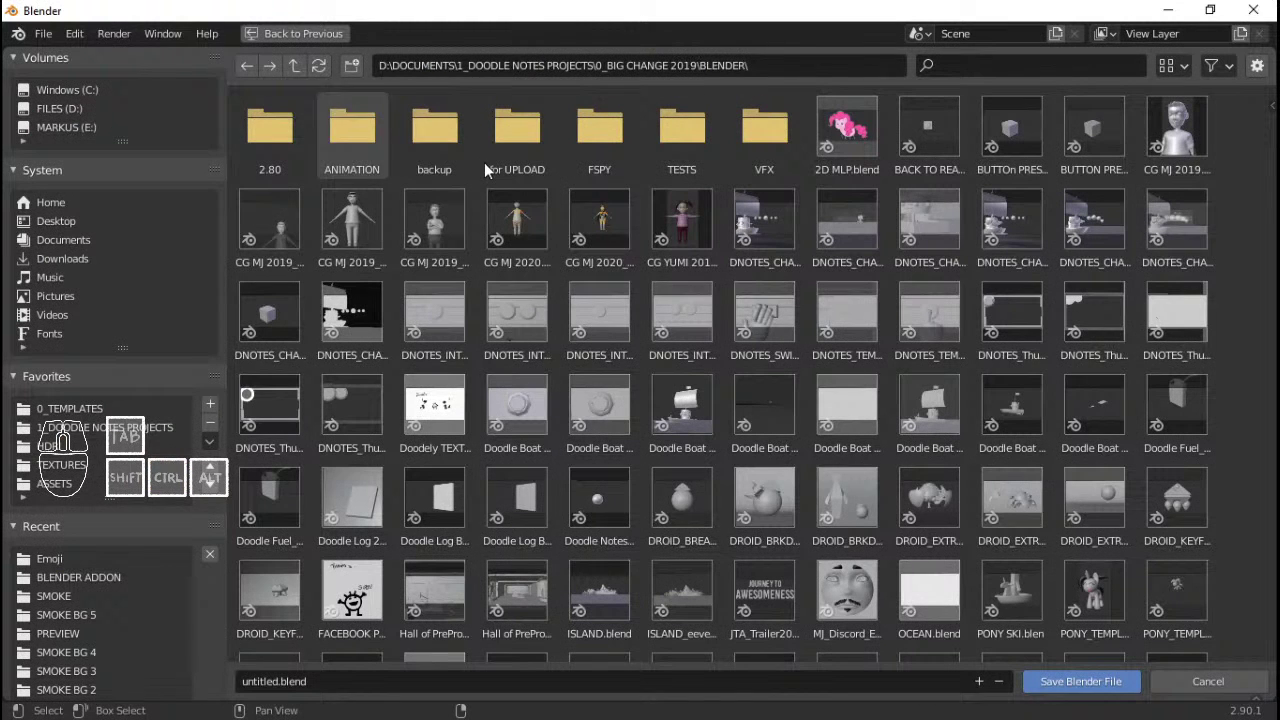
{"action": "double_click", "coordinate": [356, 140]}
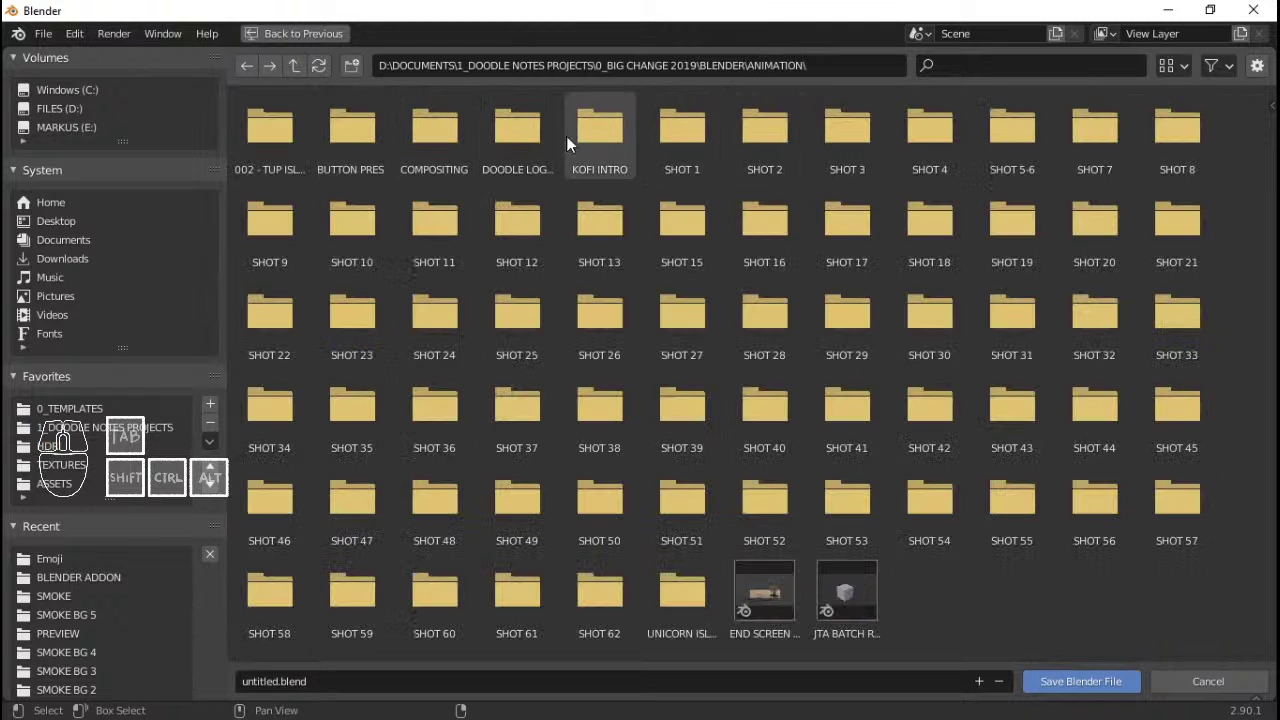
{"action": "double_click", "coordinate": [523, 141]}
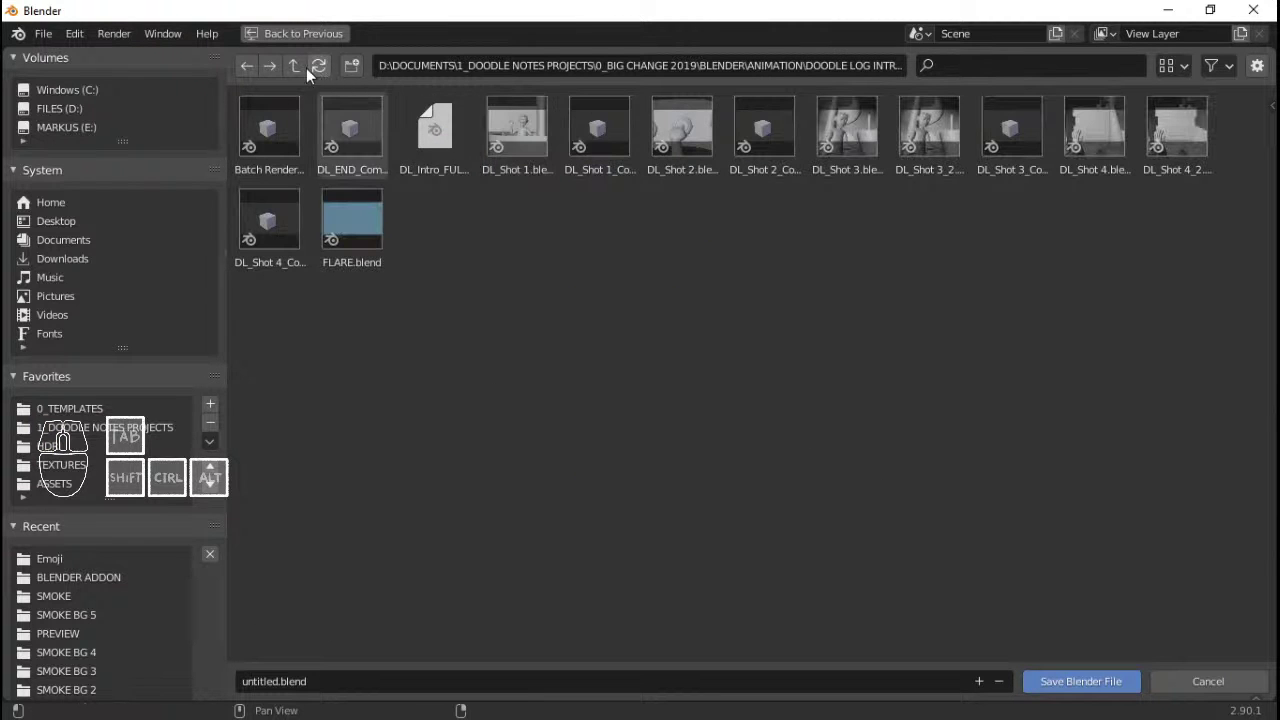
{"action": "left_click", "coordinate": [296, 66]}
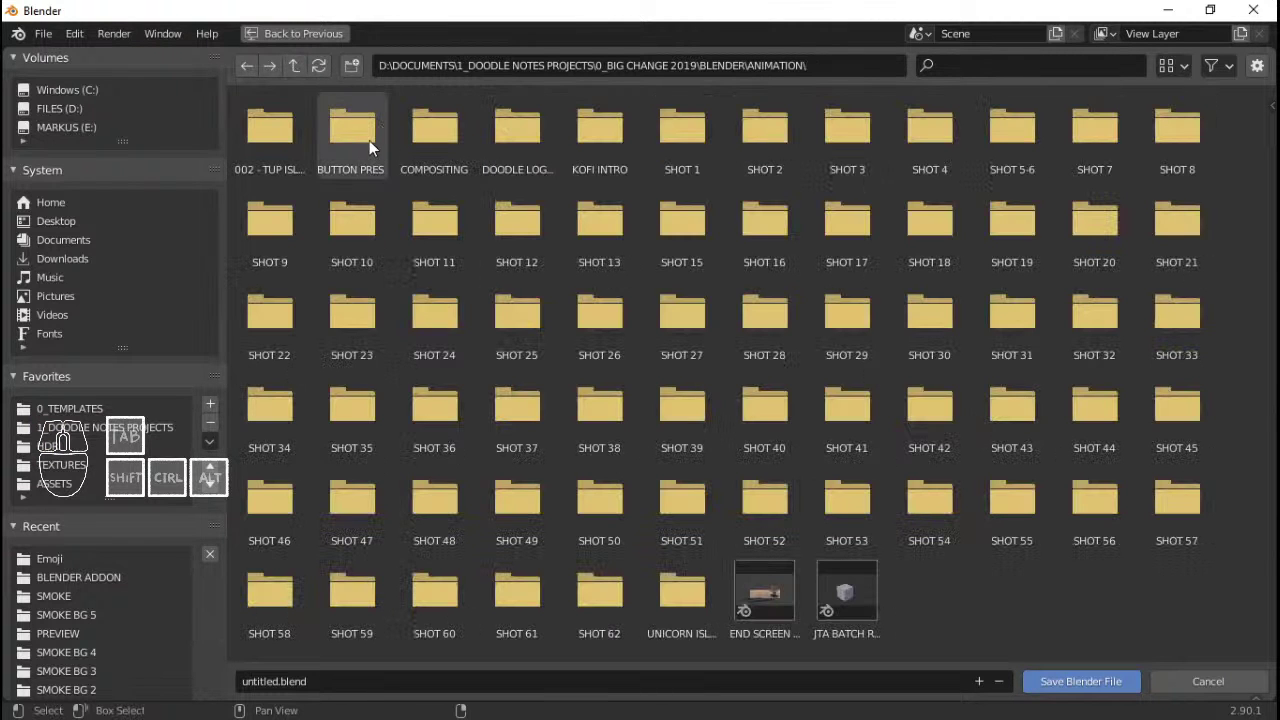
- Create a new folder named DOODLE LOG 2 in the ANIMATION folder
{"action": "left_click", "coordinate": [351, 65]}
{"action": "type", "text": "DOOL"}
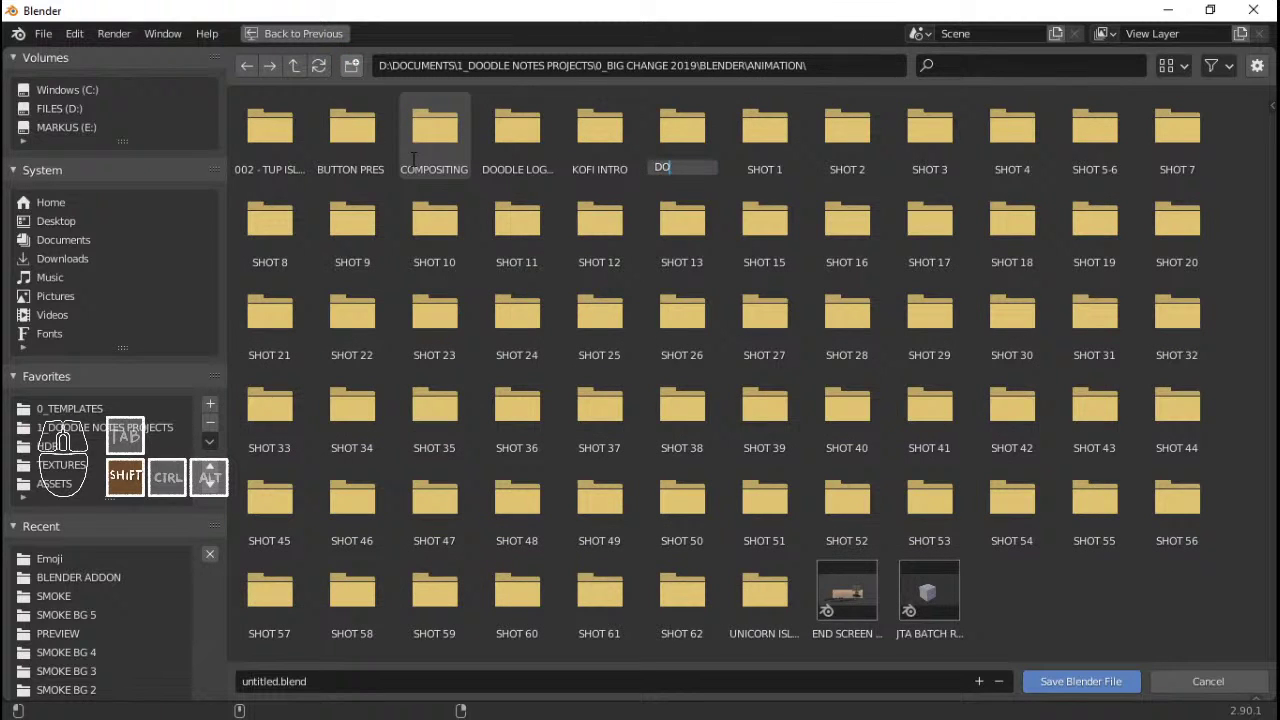
{"action": "key", "text": "BackSpace"}
{"action": "type", "text": "DLOE"}
{"action": "key", "text": "BackSpace"}
{"action": "key", "text": "BackSpace"}
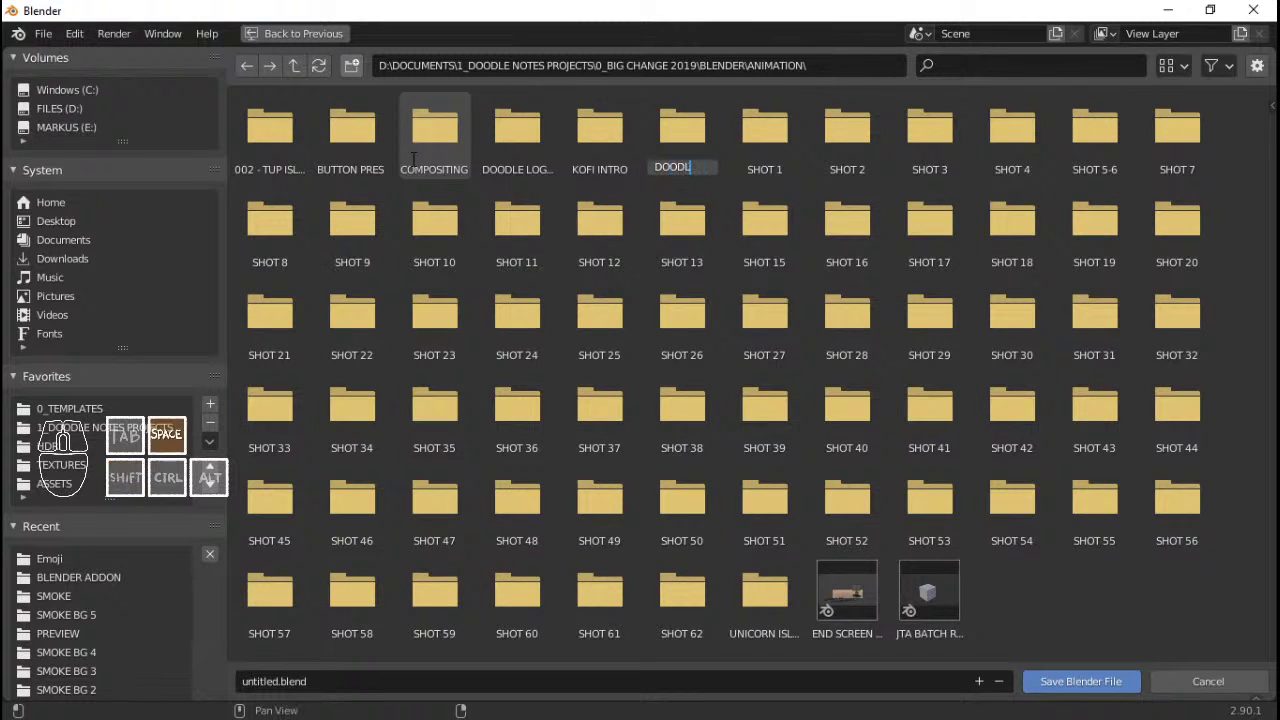
{"action": "type", "text": "E"}
{"action": "key", "text": "shift"}
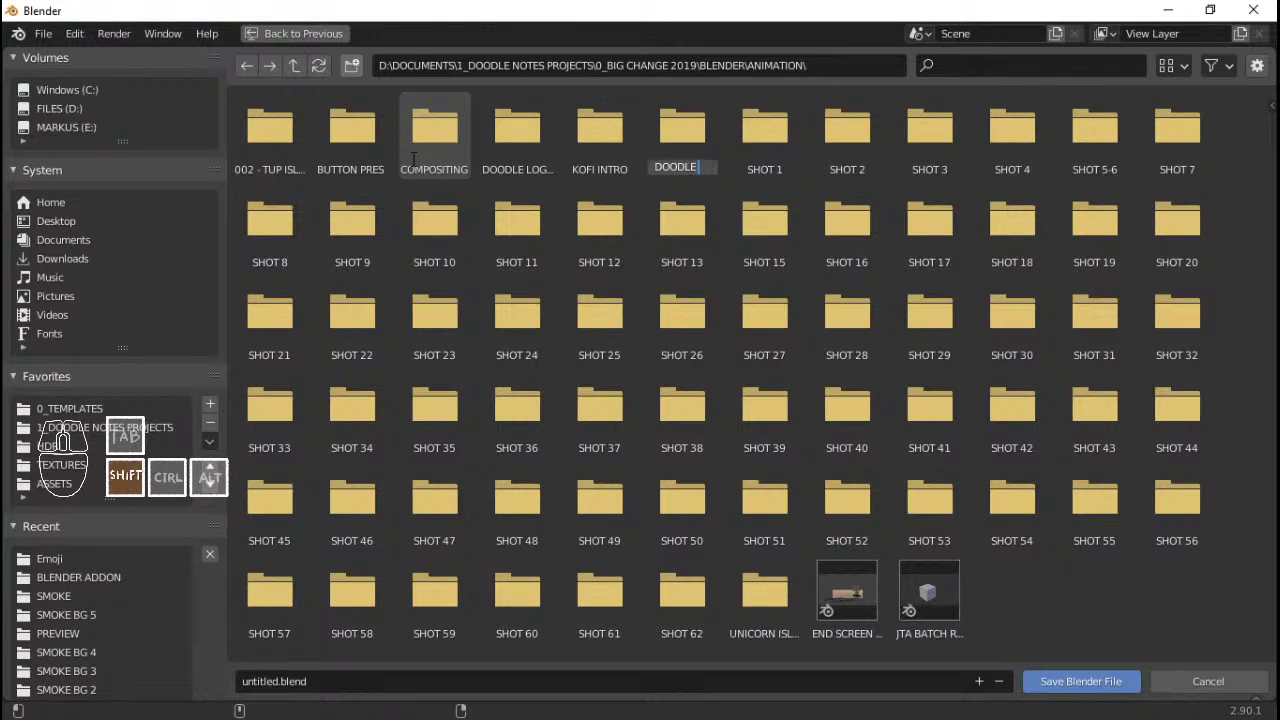
{"action": "type", "text": "LOG"}
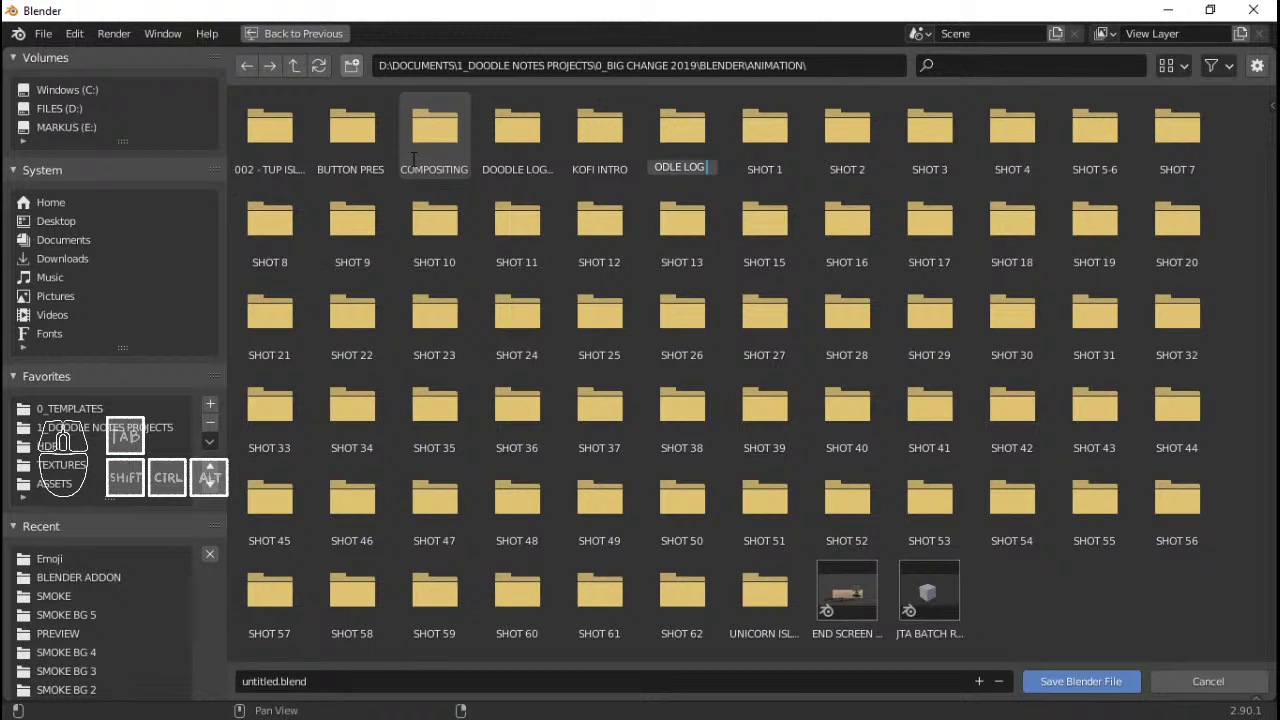
{"action": "type", "text": "2"}
{"action": "key", "text": "Return"}
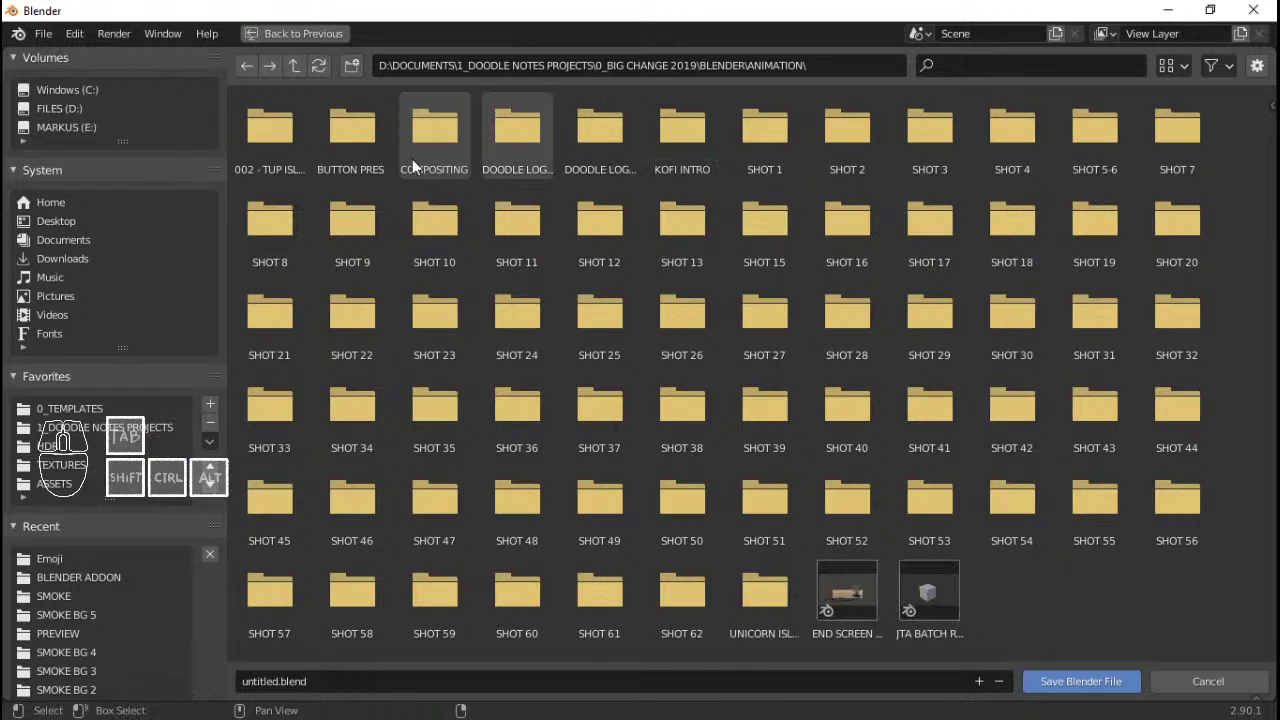
- Save the file as DL 005 ANIMATICS in the DOODLE LOG --5 folder
{"action": "double_click", "coordinate": [532, 158]}
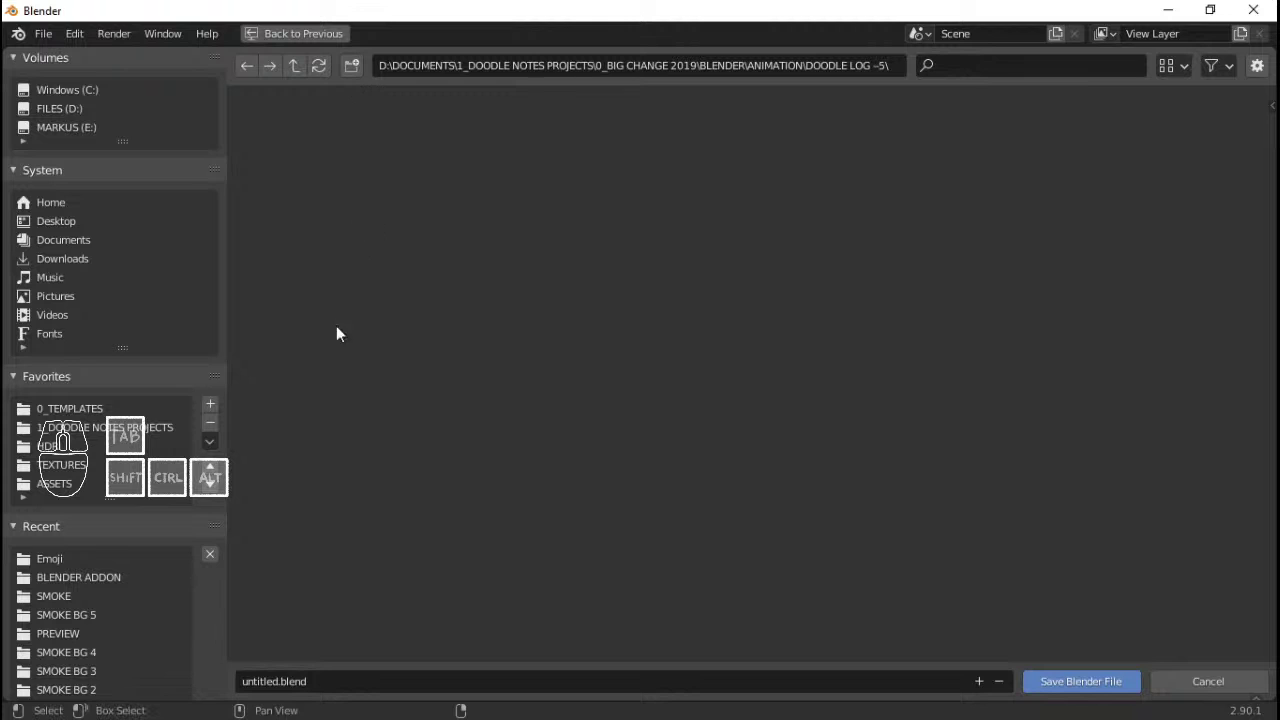
{"action": "left_click", "coordinate": [352, 681]}
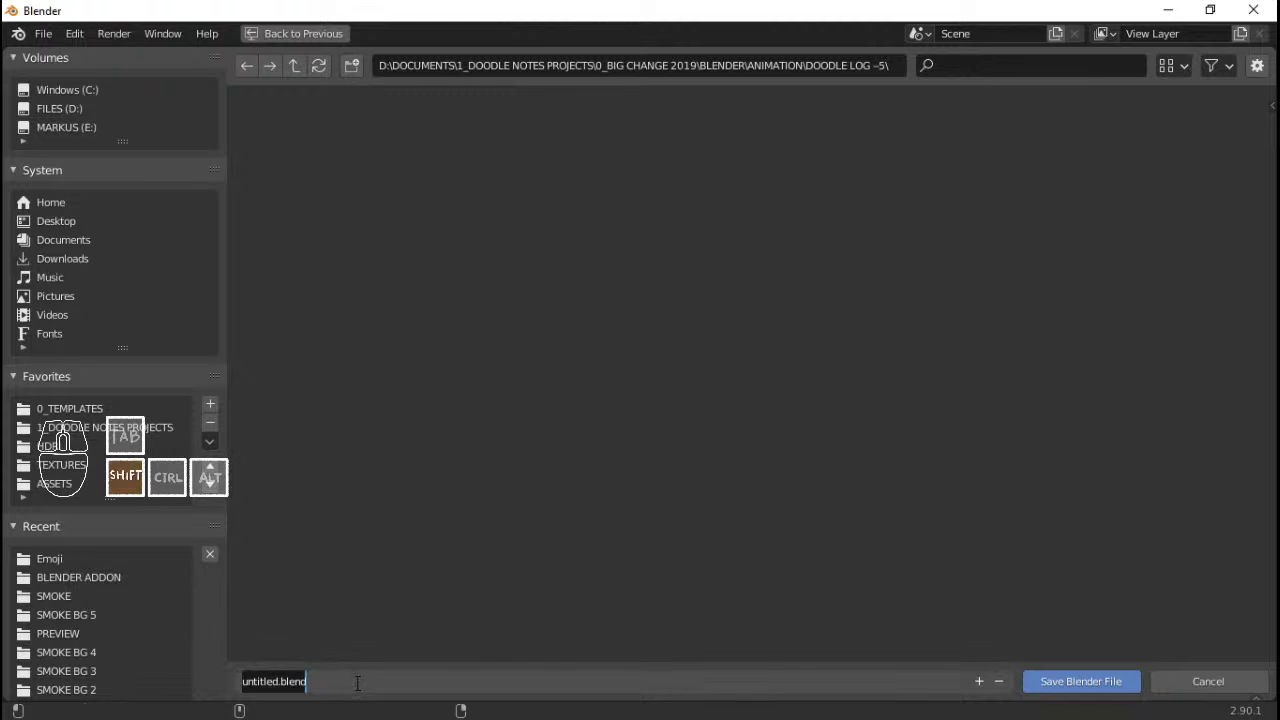
{"action": "type", "text": "Doodle"}
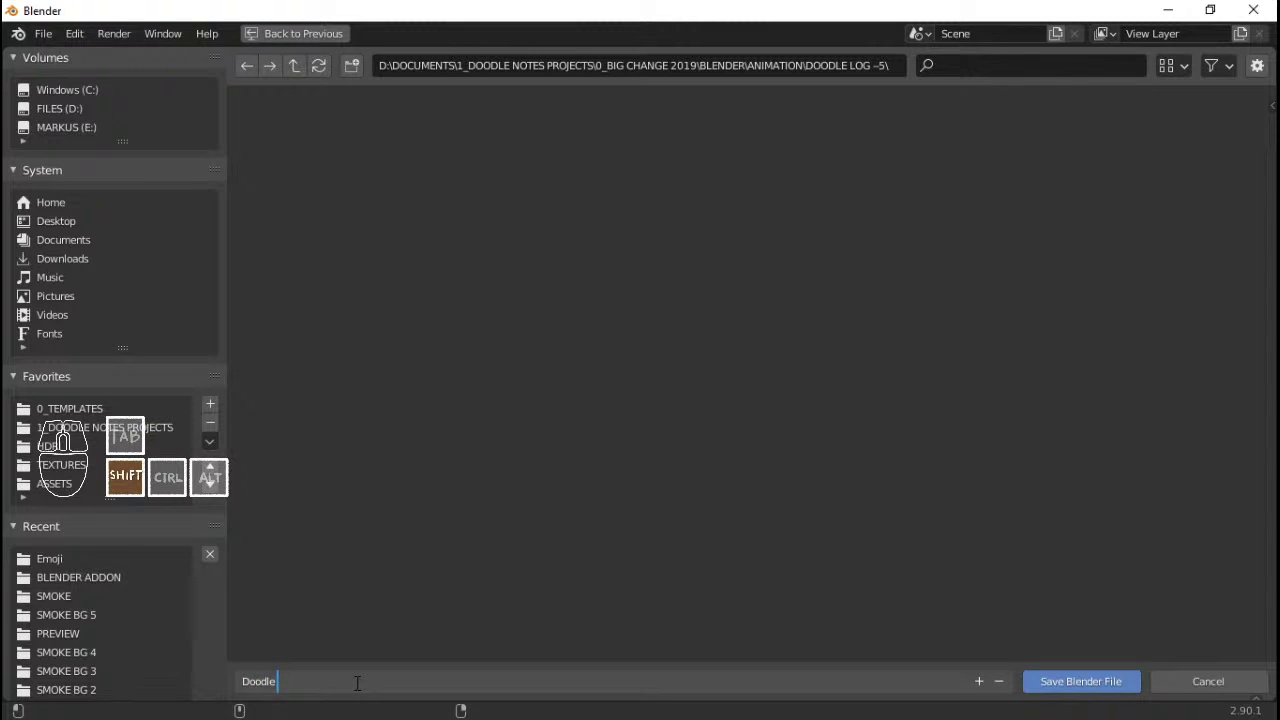
{"action": "type", "text": " Bug"}
{"action": "key", "text": "BackSpace"}
{"action": "key", "text": "BackSpace"}
{"action": "key", "text": "BackSpace"}
{"action": "key", "text": "ctrl+a"}
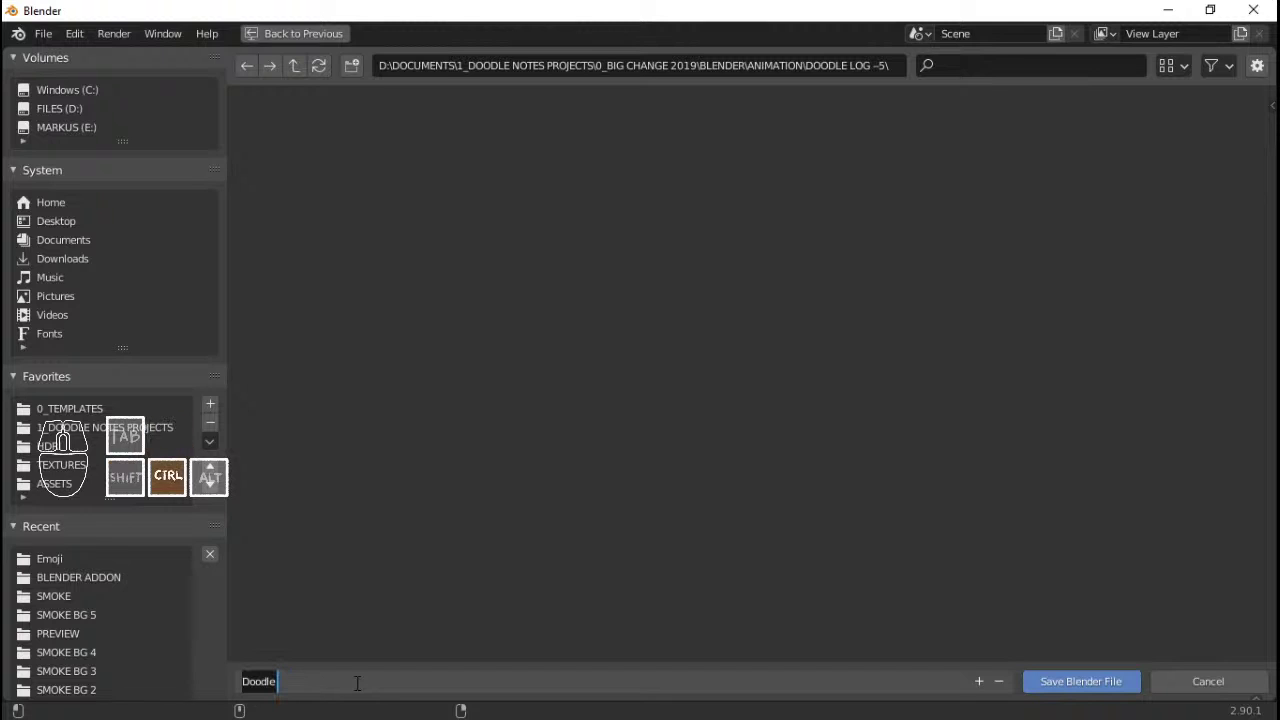
{"action": "type", "text": "DL"}
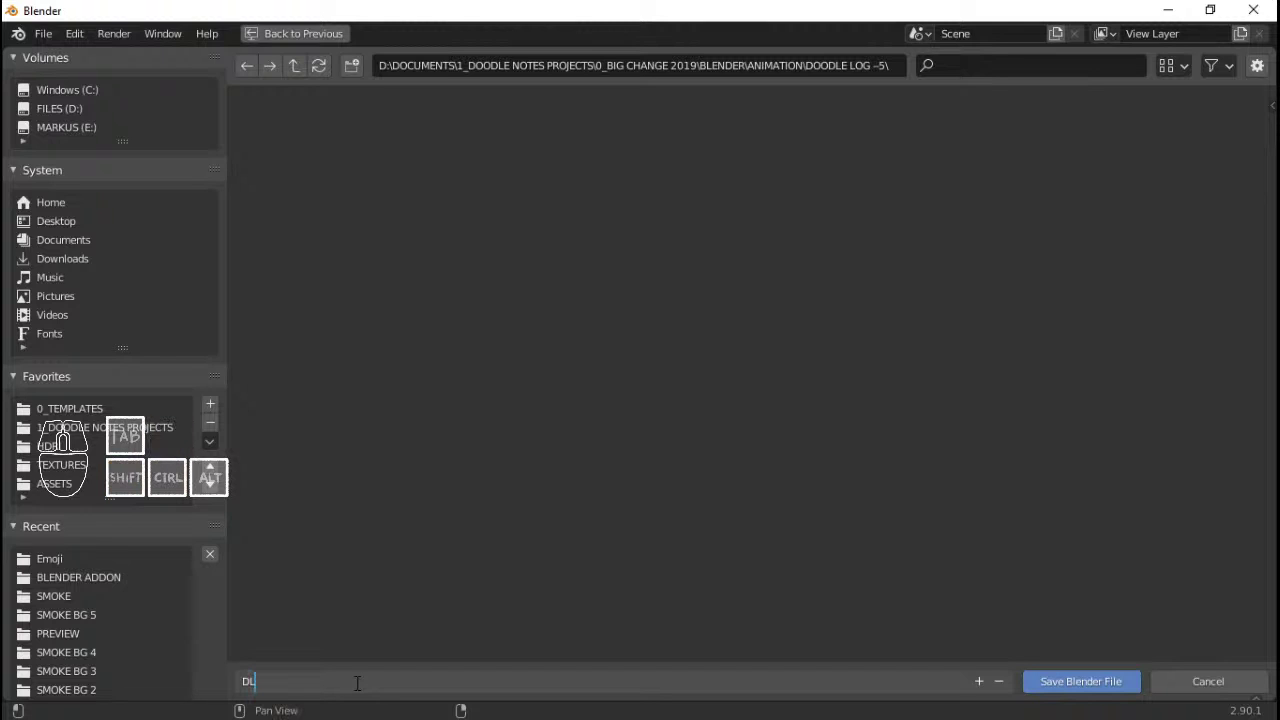
{"action": "type", "text": " 005 A"}
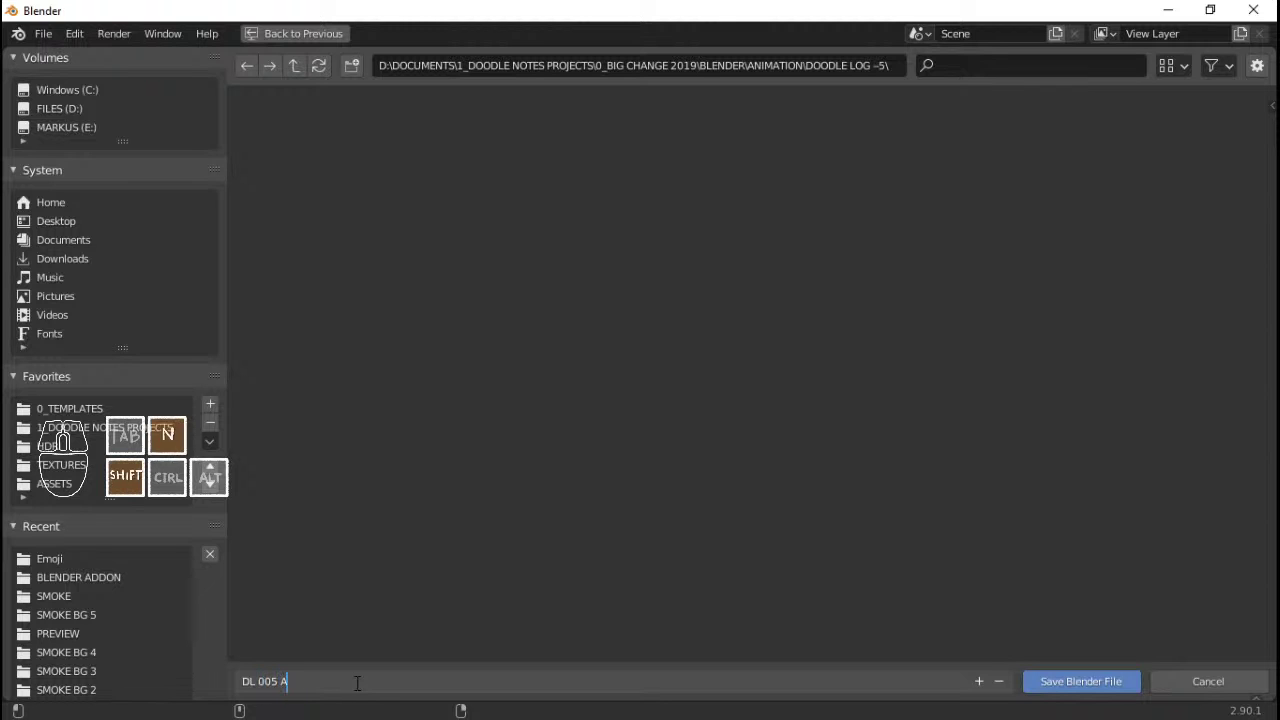
{"action": "type", "text": "NIMATICS"}
{"action": "key", "text": "Return"}
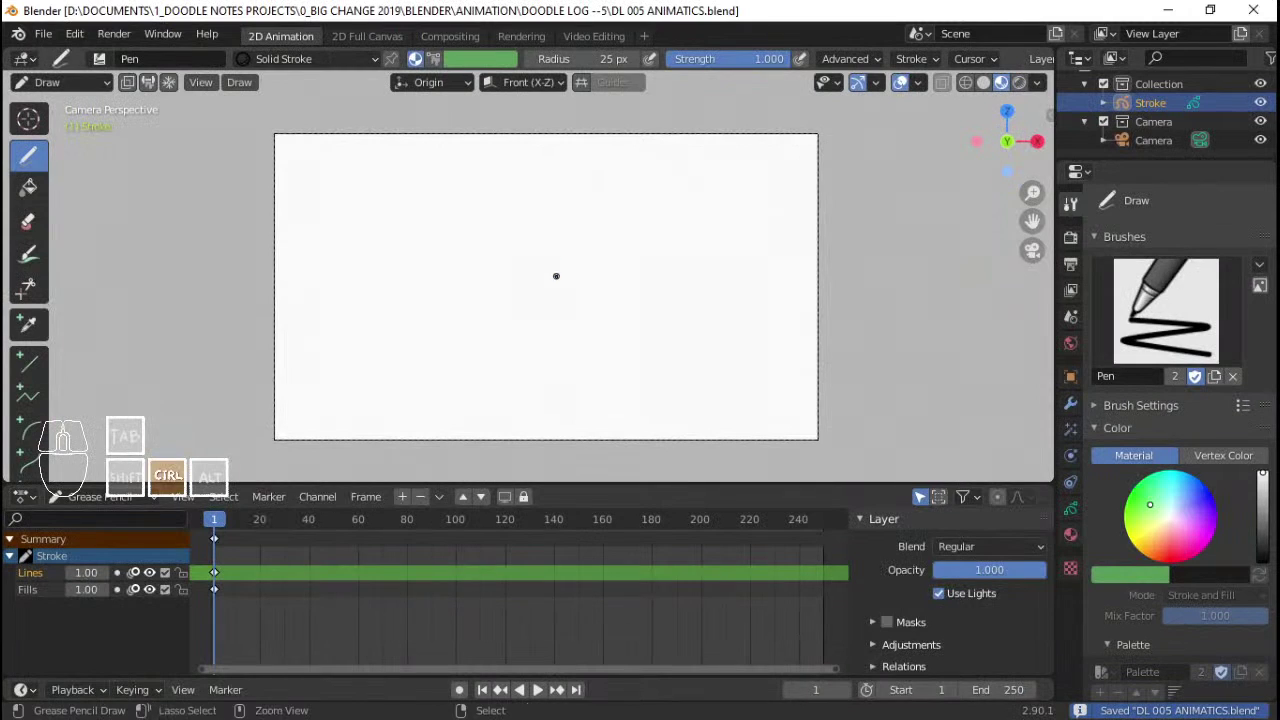
{"action": "middle_click_drag", "start_coordinate": [556, 276], "coordinate": [628, 251], "text": "ctrl"}
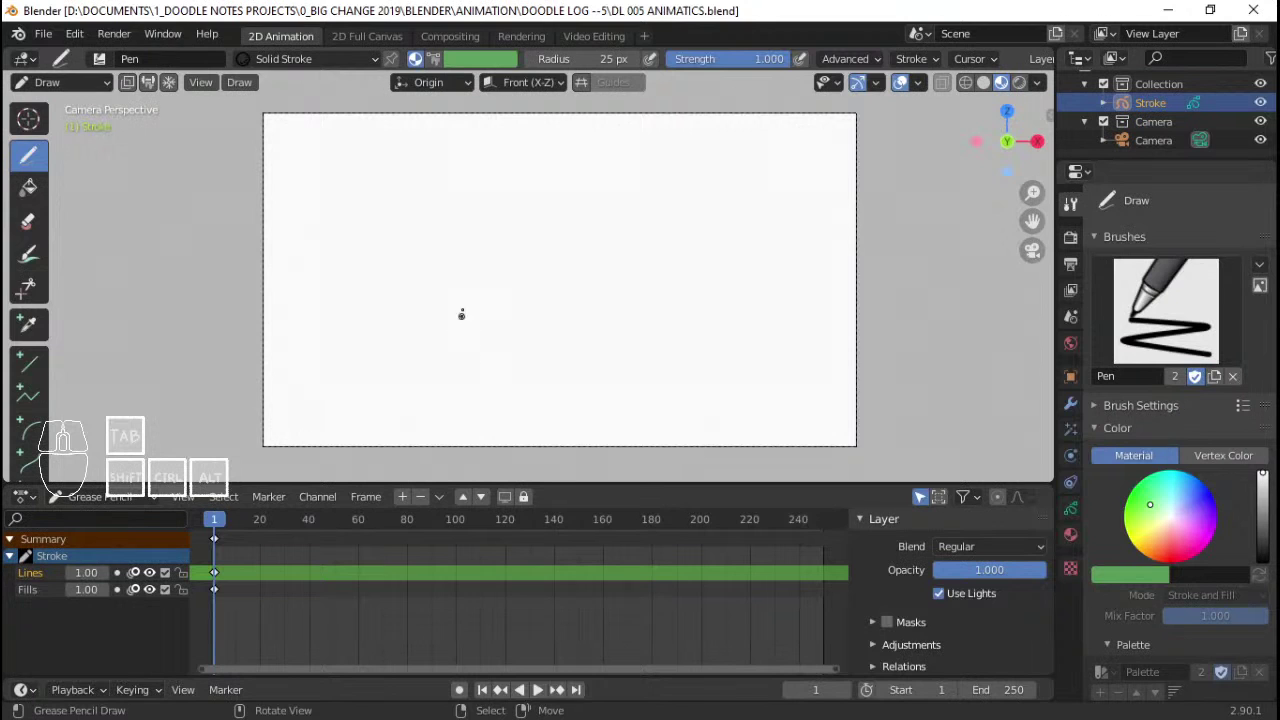
{"action": "mouse_move", "coordinate": [487, 330]}
{"action": "left_mouse_down"}
{"action": "mouse_move", "coordinate": [477, 165]}
{"action": "mouse_move", "coordinate": [499, 318]}
{"action": "mouse_move", "coordinate": [500, 166]}
{"action": "mouse_move", "coordinate": [485, 336]}
{"action": "left_mouse_up"}
{"action": "key", "text": "ctrl+z"}
{"action": "key", "text": "ctrl+z"}
{"action": "key", "text": "ctrl+z"}
{"action": "left_click_drag", "start_coordinate": [482, 174], "coordinate": [640, 177]}
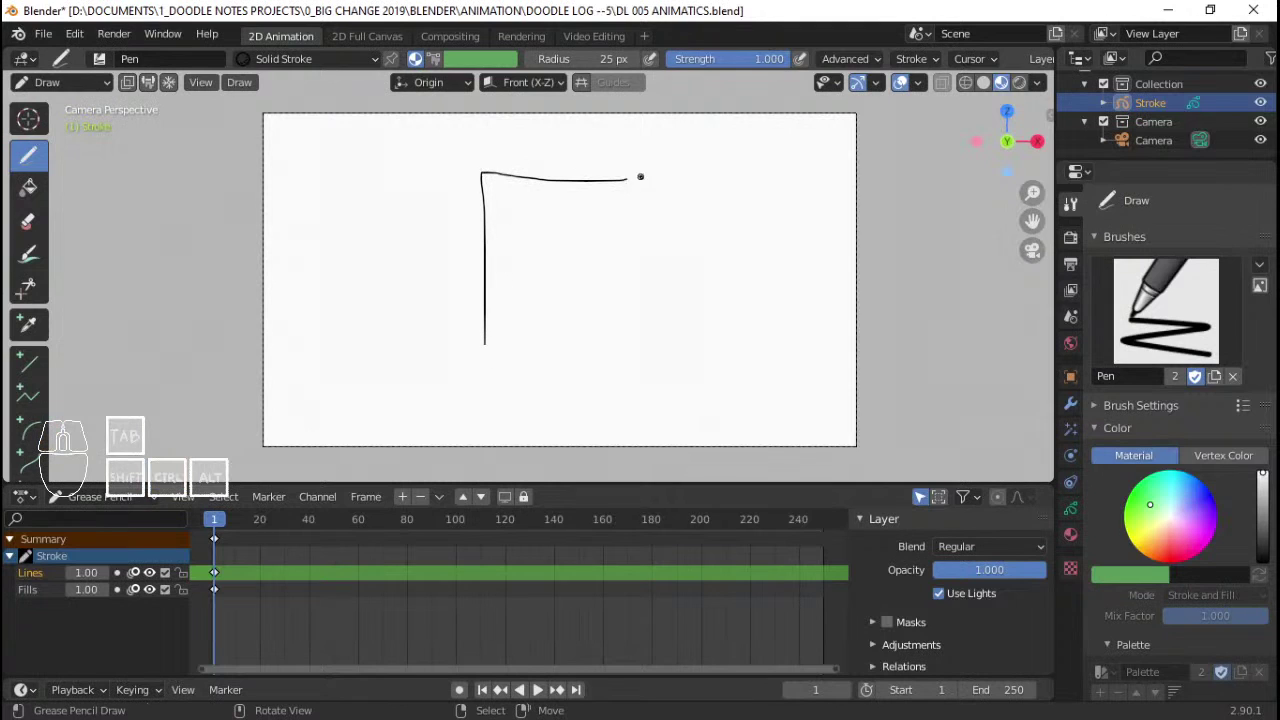
{"action": "key", "text": "ctrl+z"}
{"action": "left_click_drag", "start_coordinate": [482, 171], "coordinate": [615, 170]}
{"action": "key", "text": "ctrl+z"}
{"action": "mouse_move", "coordinate": [484, 172]}
{"action": "left_mouse_down"}
{"action": "mouse_move", "coordinate": [623, 170]}
{"action": "mouse_move", "coordinate": [624, 340]}
{"action": "left_mouse_up"}
{"action": "key", "text": "ctrl+z"}
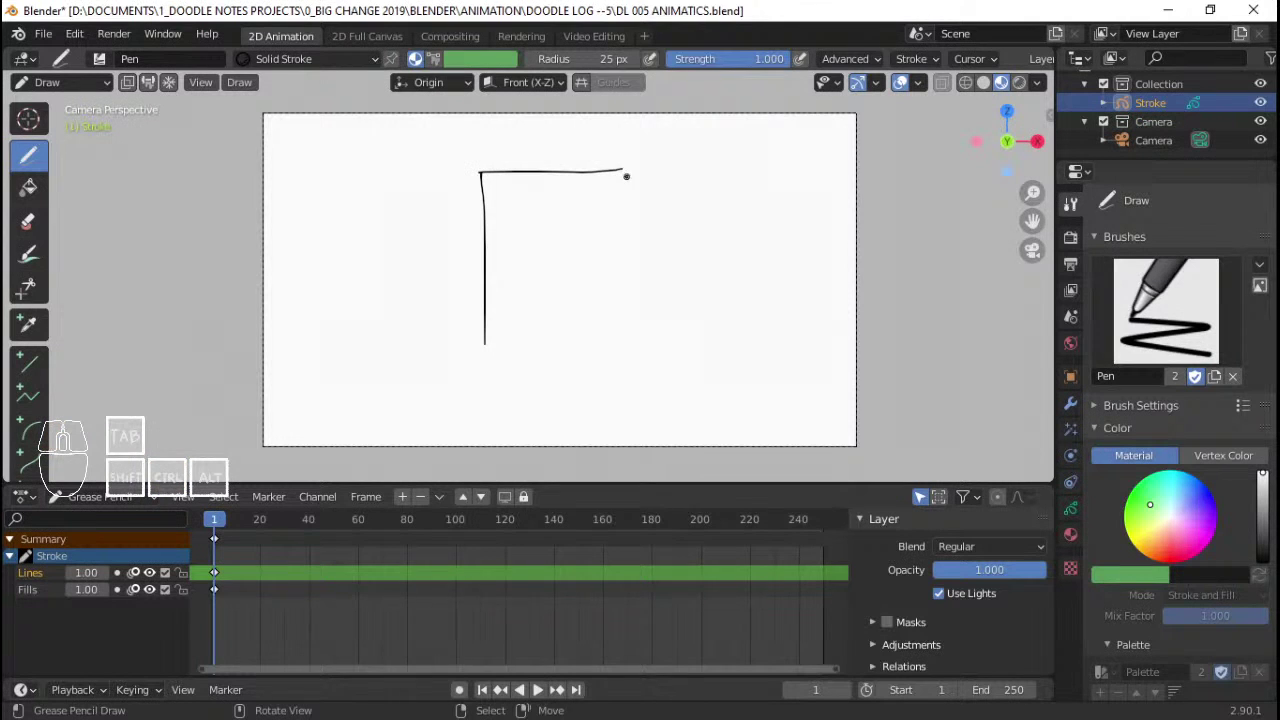
{"action": "left_click_drag", "start_coordinate": [626, 176], "coordinate": [624, 343]}
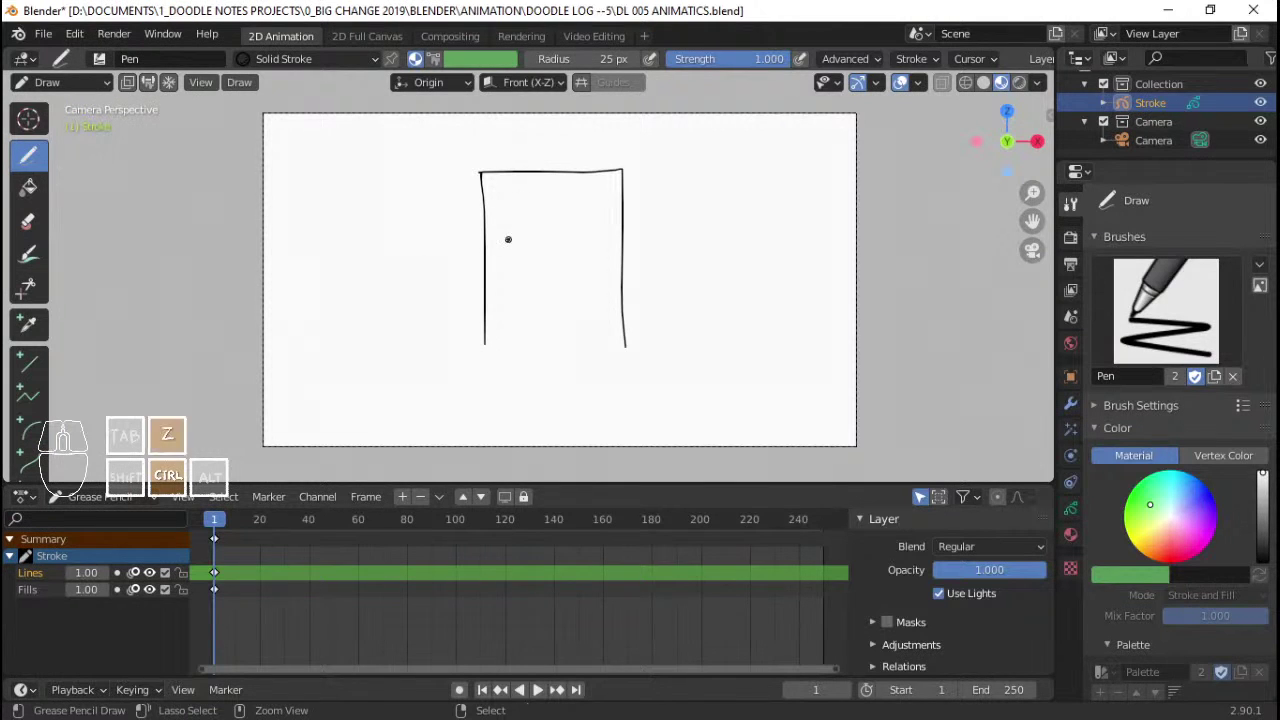
{"action": "key", "text": "ctrl+z"}
{"action": "key", "text": "ctrl+z"}
{"action": "key", "text": "ctrl+z"}
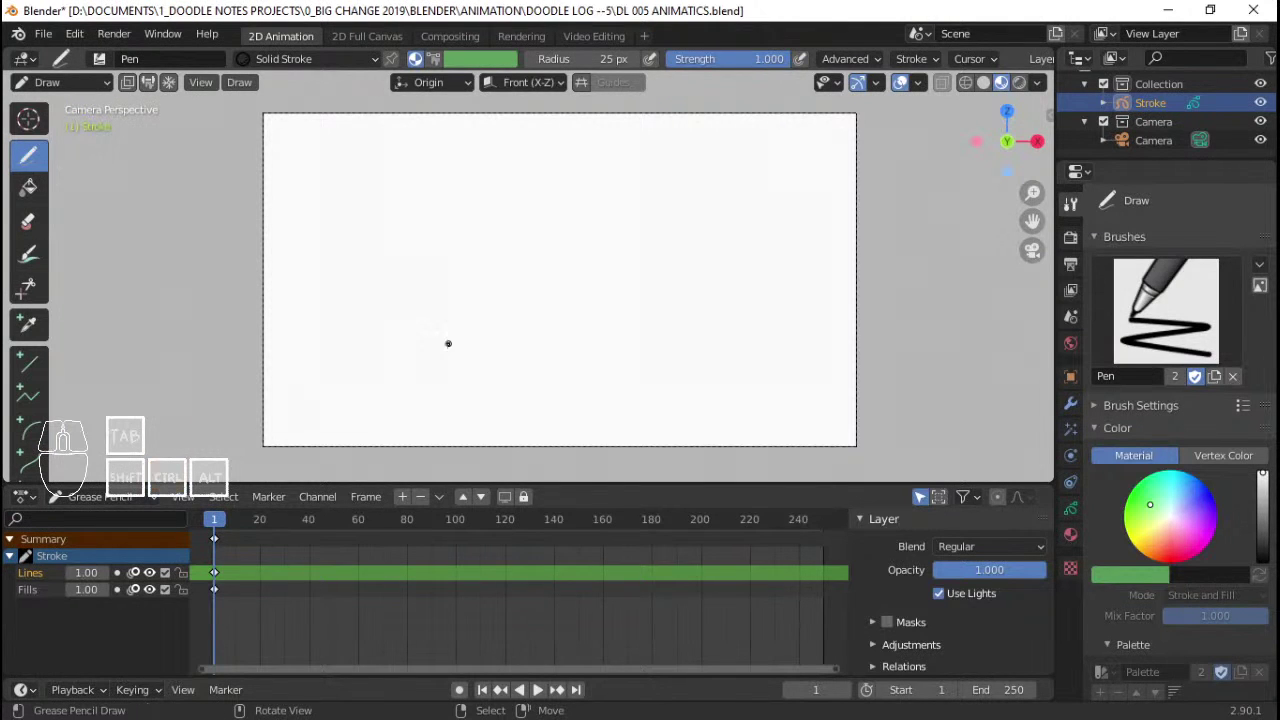
{"action": "left_click_drag", "start_coordinate": [440, 341], "coordinate": [465, 190]}
{"action": "key", "text": "ctrl+z"}
{"action": "mouse_move", "coordinate": [450, 356]}
{"action": "left_mouse_down"}
{"action": "mouse_move", "coordinate": [451, 262]}
{"action": "mouse_move", "coordinate": [498, 183]}
{"action": "left_mouse_up"}
{"action": "key", "text": "ctrl+z"}
- Sketch a double-lined arched door frame in the middle of the canvas, with a vertical centre line and a closing bottom line
{"action": "mouse_move", "coordinate": [438, 361]}
{"action": "left_mouse_down"}
{"action": "mouse_move", "coordinate": [469, 180]}
{"action": "mouse_move", "coordinate": [572, 142]}
{"action": "mouse_move", "coordinate": [643, 177]}
{"action": "mouse_move", "coordinate": [676, 253]}
{"action": "mouse_move", "coordinate": [683, 377]}
{"action": "left_mouse_up"}
{"action": "mouse_move", "coordinate": [440, 355]}
{"action": "left_mouse_down"}
{"action": "mouse_move", "coordinate": [440, 377]}
{"action": "mouse_move", "coordinate": [453, 377]}
{"action": "mouse_move", "coordinate": [463, 200]}
{"action": "mouse_move", "coordinate": [524, 161]}
{"action": "mouse_move", "coordinate": [597, 155]}
{"action": "mouse_move", "coordinate": [630, 176]}
{"action": "mouse_move", "coordinate": [664, 254]}
{"action": "mouse_move", "coordinate": [681, 379]}
{"action": "left_mouse_up"}
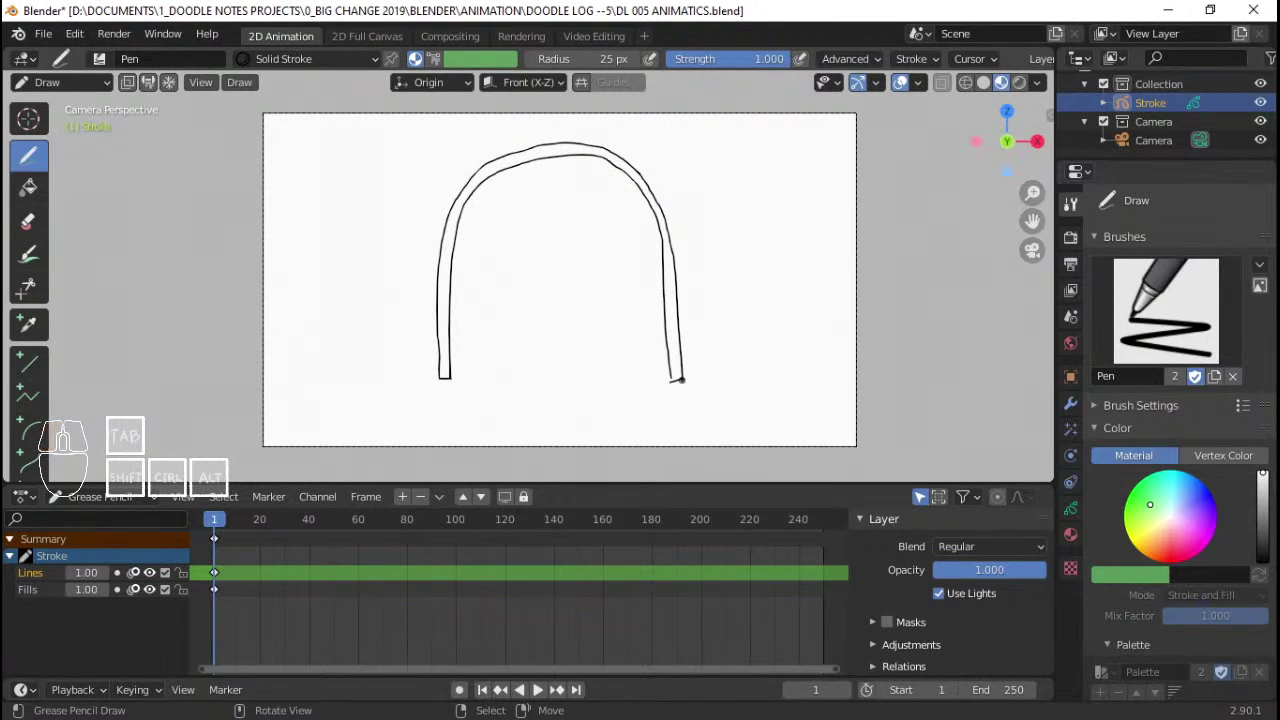
{"action": "left_click_drag", "start_coordinate": [553, 164], "coordinate": [551, 346]}
{"action": "key", "text": "ctrl+z"}
{"action": "left_click_drag", "start_coordinate": [554, 164], "coordinate": [556, 382]}
{"action": "left_click_drag", "start_coordinate": [453, 378], "coordinate": [674, 375]}
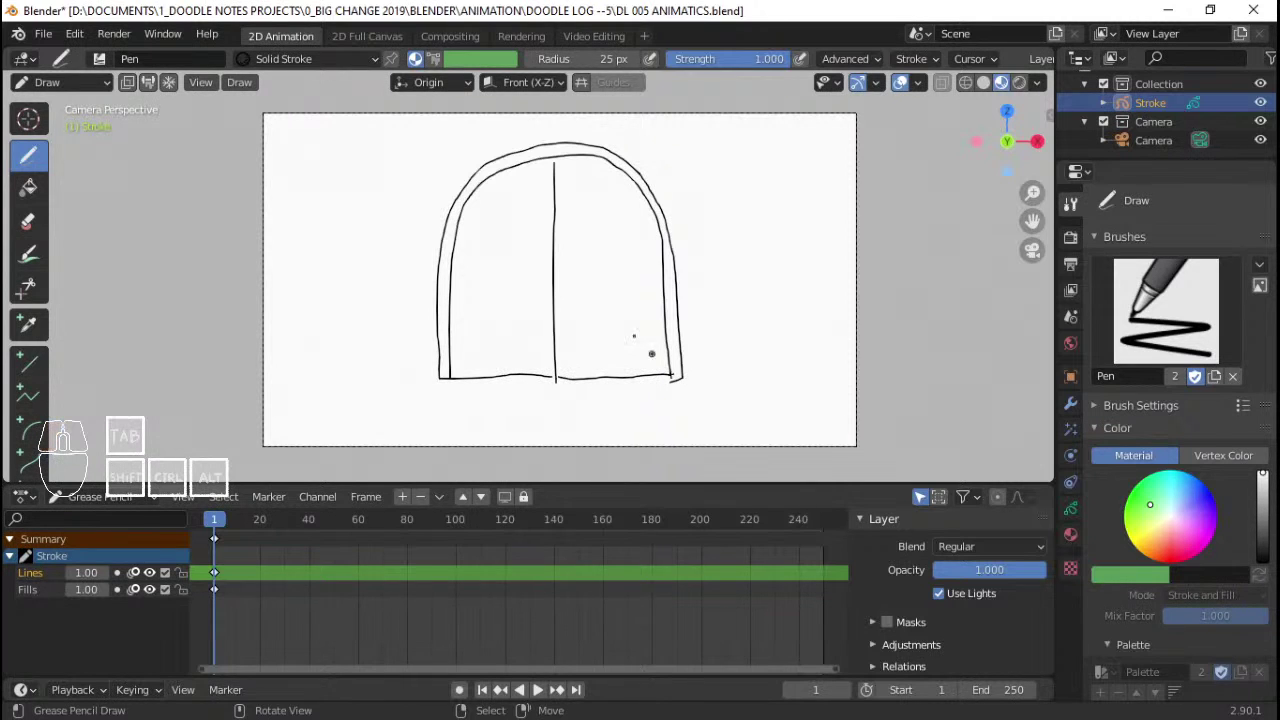
- Draw vertical plank lines inside the arched door and paired horizontal bars across both door halves
{"action": "left_click_drag", "start_coordinate": [483, 190], "coordinate": [481, 372]}
{"action": "mouse_move", "coordinate": [512, 170]}
{"action": "left_mouse_down"}
{"action": "mouse_move", "coordinate": [516, 376]}
{"action": "mouse_move", "coordinate": [536, 189]}
{"action": "mouse_move", "coordinate": [540, 372]}
{"action": "left_mouse_up"}
{"action": "mouse_move", "coordinate": [572, 158]}
{"action": "left_mouse_down"}
{"action": "mouse_move", "coordinate": [574, 358]}
{"action": "mouse_move", "coordinate": [601, 181]}
{"action": "mouse_move", "coordinate": [603, 378]}
{"action": "left_mouse_up"}
{"action": "left_click_drag", "start_coordinate": [630, 180], "coordinate": [631, 372]}
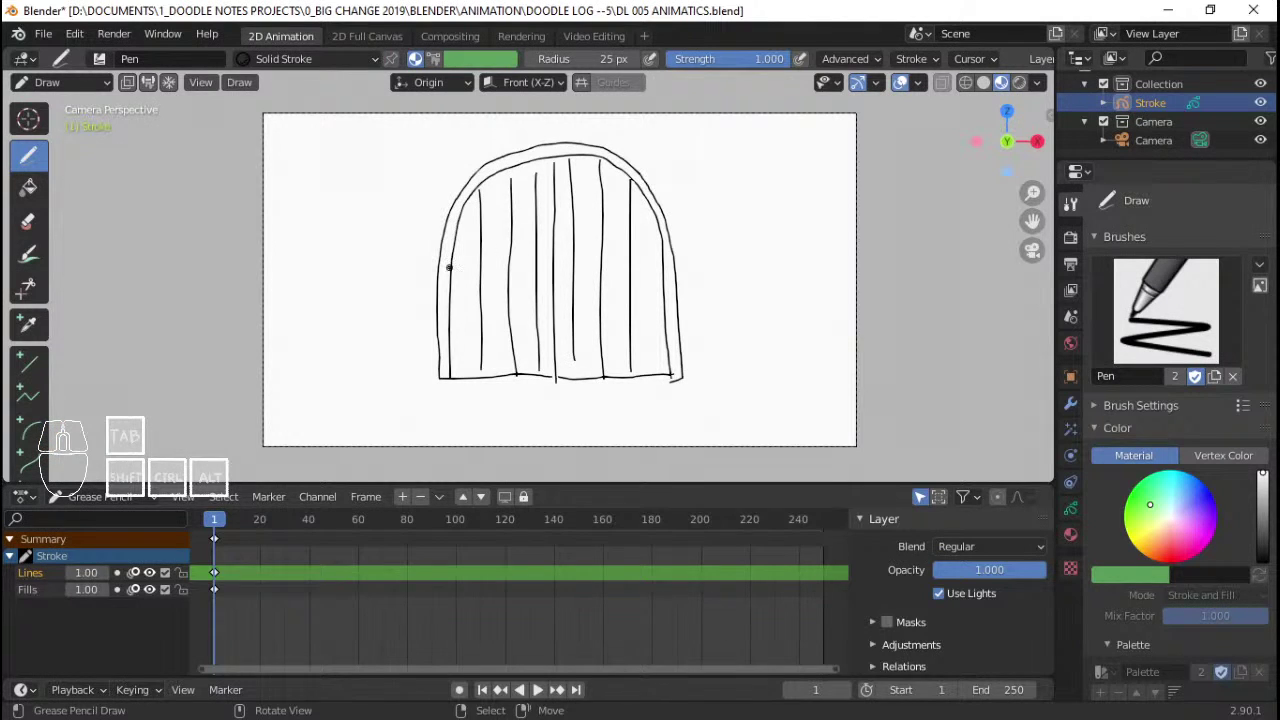
{"action": "mouse_move", "coordinate": [449, 268]}
{"action": "left_mouse_down"}
{"action": "mouse_move", "coordinate": [553, 272]}
{"action": "mouse_move", "coordinate": [540, 289]}
{"action": "mouse_move", "coordinate": [662, 271]}
{"action": "left_mouse_up"}
{"action": "left_click_drag", "start_coordinate": [558, 289], "coordinate": [636, 289]}
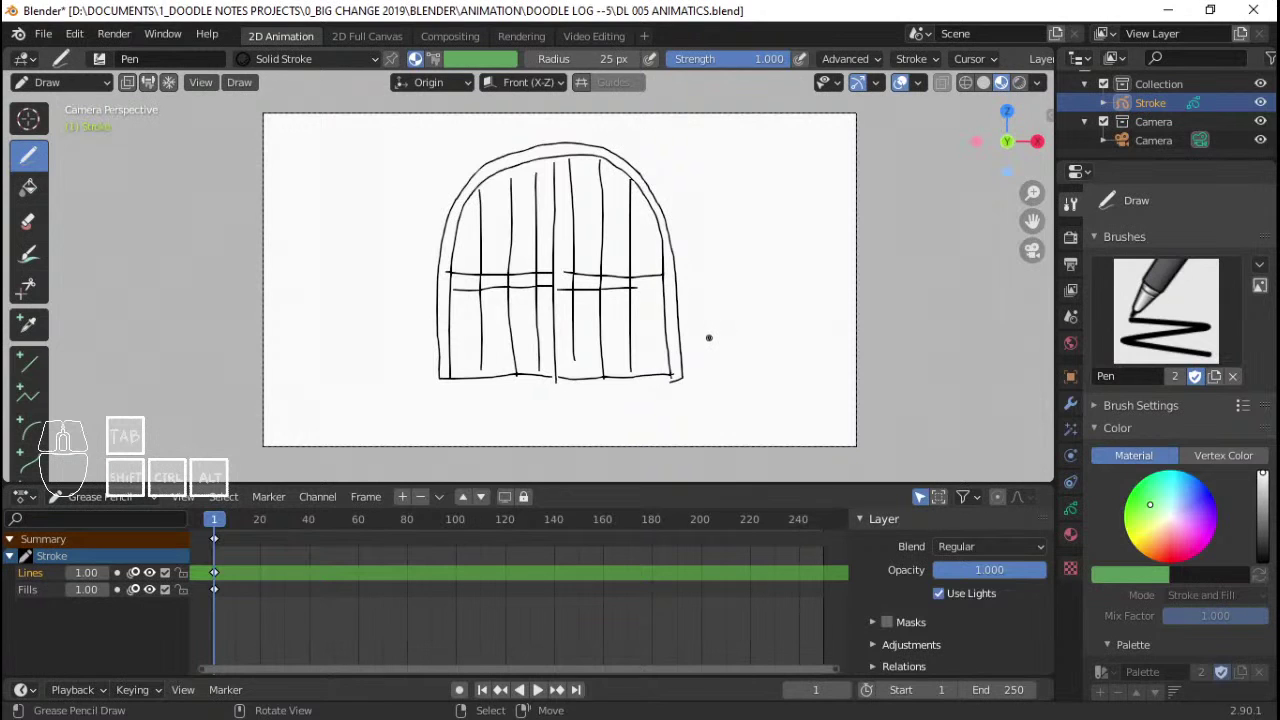
{"action": "left_click_drag", "start_coordinate": [709, 338], "coordinate": [708, 344]}
{"action": "left_click_drag", "start_coordinate": [708, 344], "coordinate": [710, 338]}
{"action": "left_click_drag", "start_coordinate": [710, 339], "coordinate": [712, 376]}
{"action": "key", "text": "ctrl+z"}
{"action": "key", "text": "ctrl+z"}
{"action": "key", "text": "ctrl+z"}
{"action": "key", "text": "ctrl+z"}
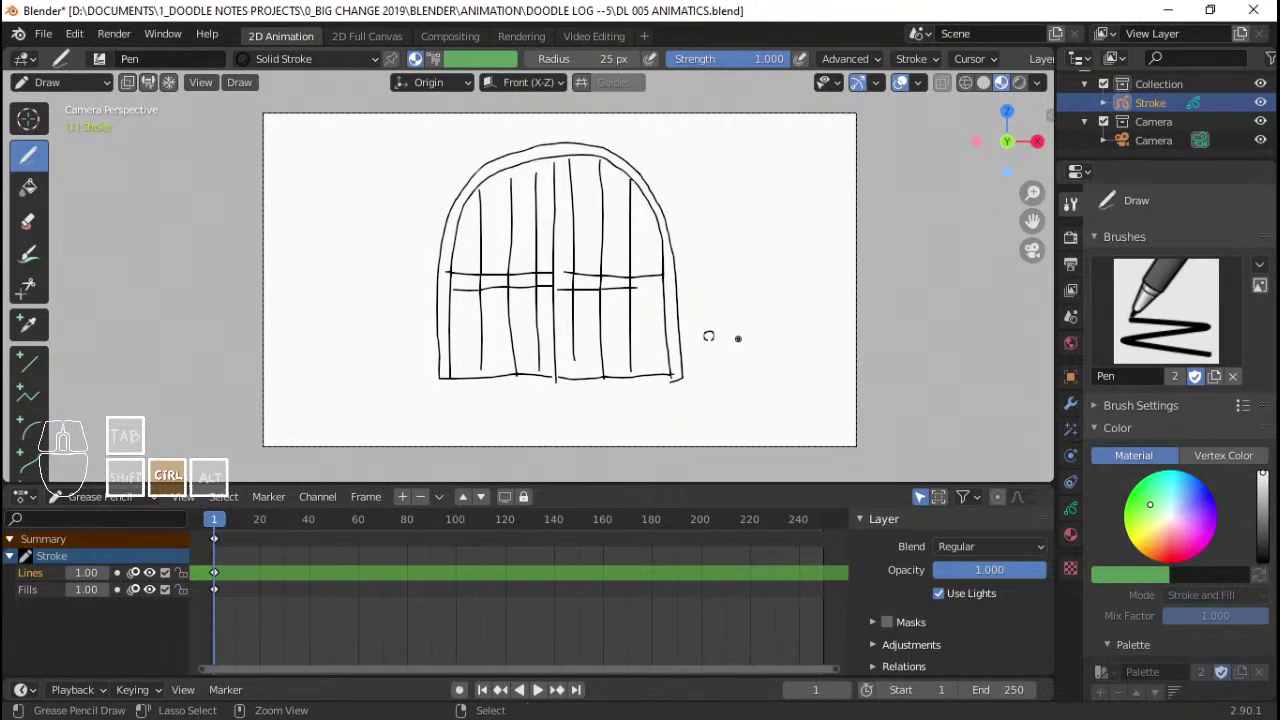
{"action": "key", "text": "ctrl+z"}
- Draw a sloping floor line from each bottom corner of the door outwards to the lower edge of the camera frame
{"action": "left_click_drag", "start_coordinate": [686, 377], "coordinate": [830, 442]}
{"action": "left_click_drag", "start_coordinate": [435, 382], "coordinate": [348, 446]}
{"action": "key", "text": "ctrl+z"}
{"action": "key", "text": "ctrl+z"}
{"action": "left_click_drag", "start_coordinate": [437, 381], "coordinate": [301, 441]}
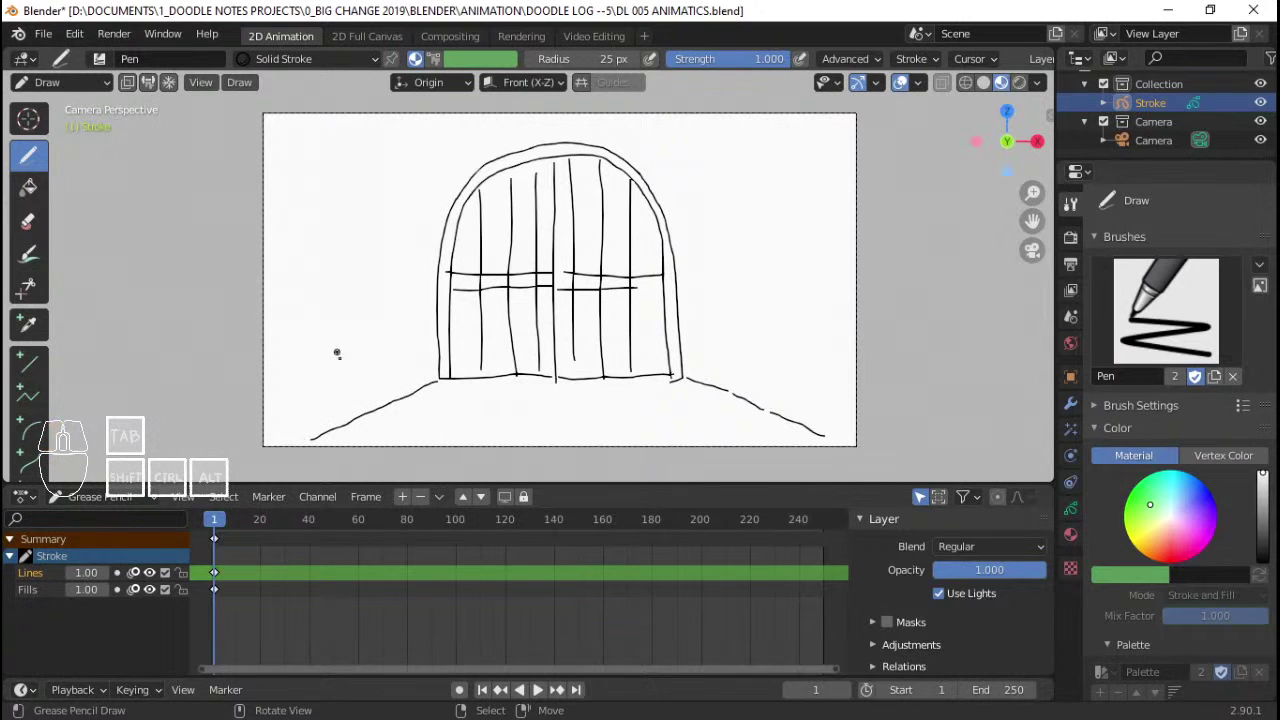
- Draw loose, broken vertical texture lines on the wall areas on both sides of the door
{"action": "left_click_drag", "start_coordinate": [390, 135], "coordinate": [392, 378]}
{"action": "left_click_drag", "start_coordinate": [335, 135], "coordinate": [326, 268]}
{"action": "left_click_drag", "start_coordinate": [300, 266], "coordinate": [297, 355]}
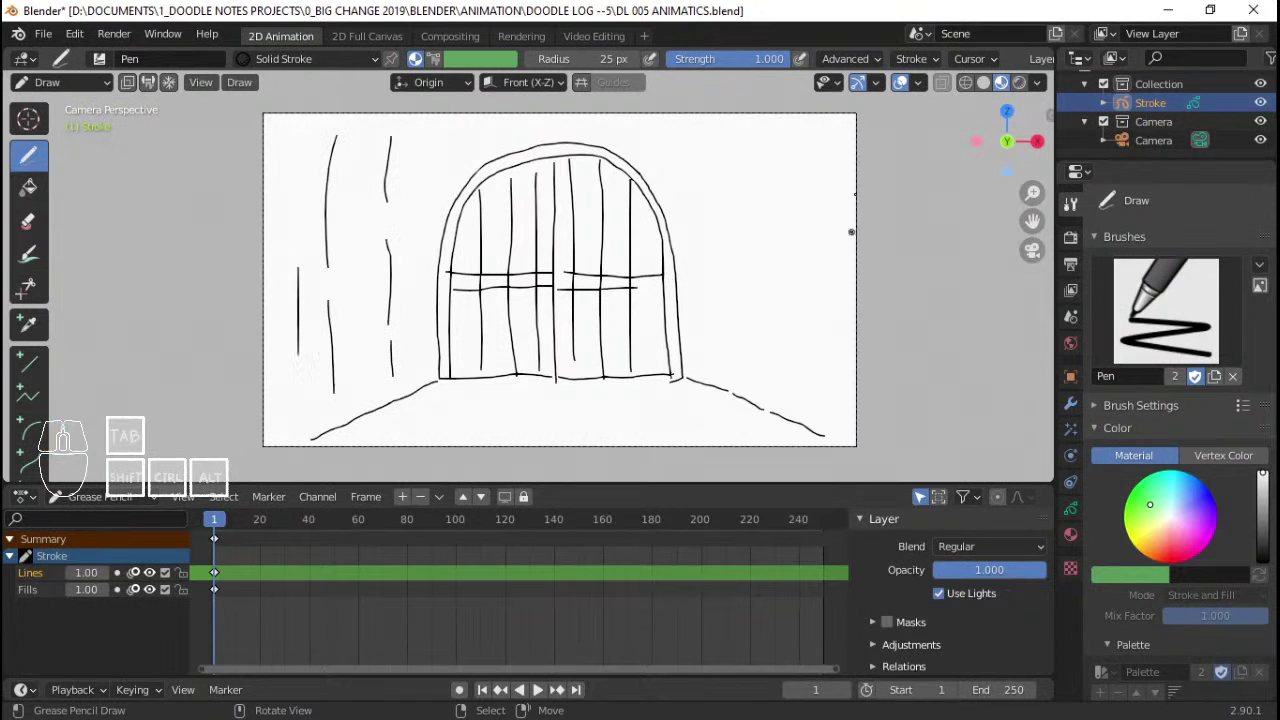
{"action": "left_click_drag", "start_coordinate": [784, 130], "coordinate": [768, 326]}
{"action": "left_click_drag", "start_coordinate": [745, 164], "coordinate": [738, 298]}
{"action": "left_click_drag", "start_coordinate": [830, 178], "coordinate": [819, 365]}
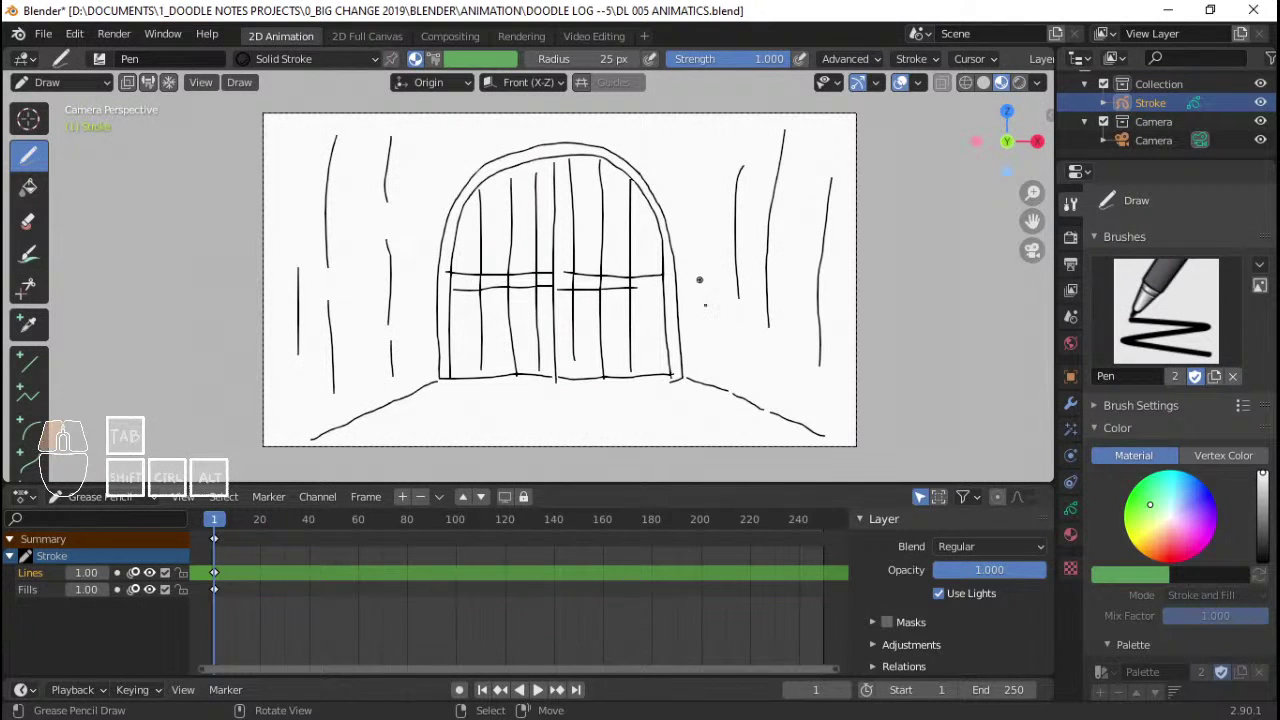
{"action": "left_click_drag", "start_coordinate": [701, 286], "coordinate": [710, 336]}
{"action": "left_click_drag", "start_coordinate": [792, 358], "coordinate": [794, 380]}
{"action": "left_click_drag", "start_coordinate": [818, 296], "coordinate": [815, 332]}
- Scrub the timeline to frame 25, save the file, and briefly play the animation before returning to frame 1
{"action": "left_click_drag", "start_coordinate": [206, 570], "coordinate": [266, 550]}
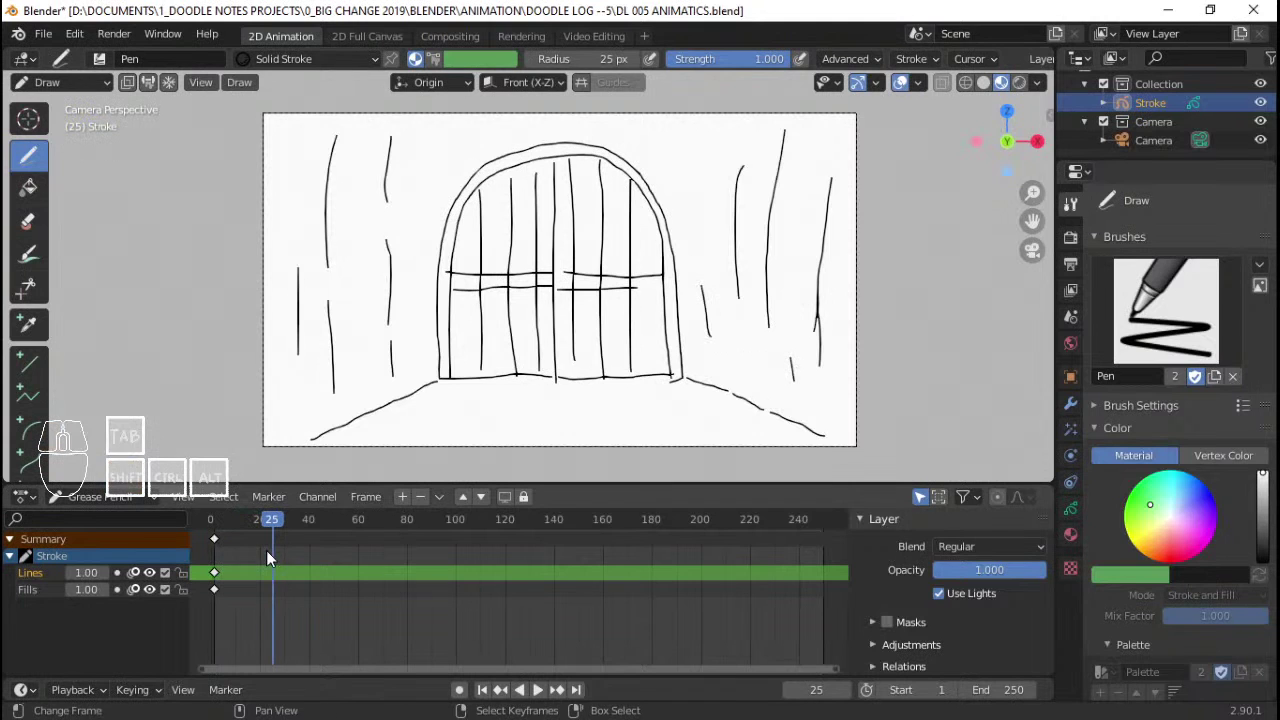
{"action": "key", "text": "shift+Left"}
{"action": "key", "text": "ctrl+s"}
{"action": "key", "text": "space"}
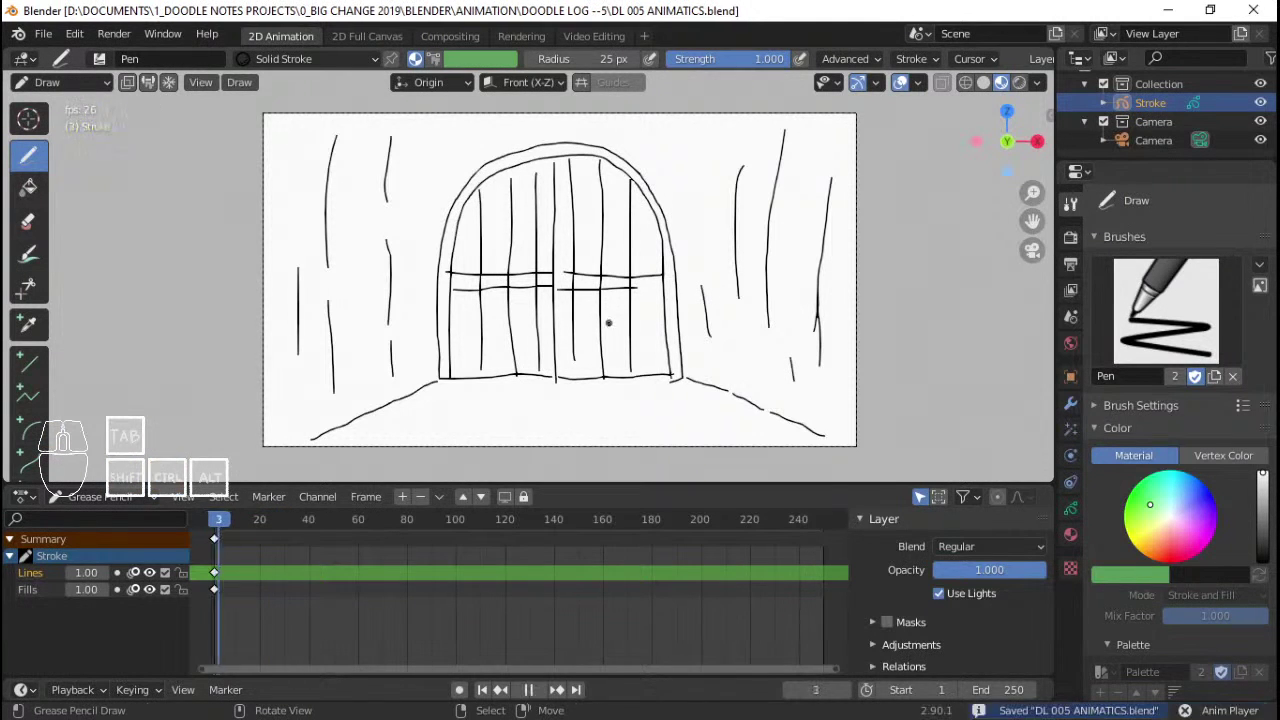
{"action": "key", "text": "shift+Left"}
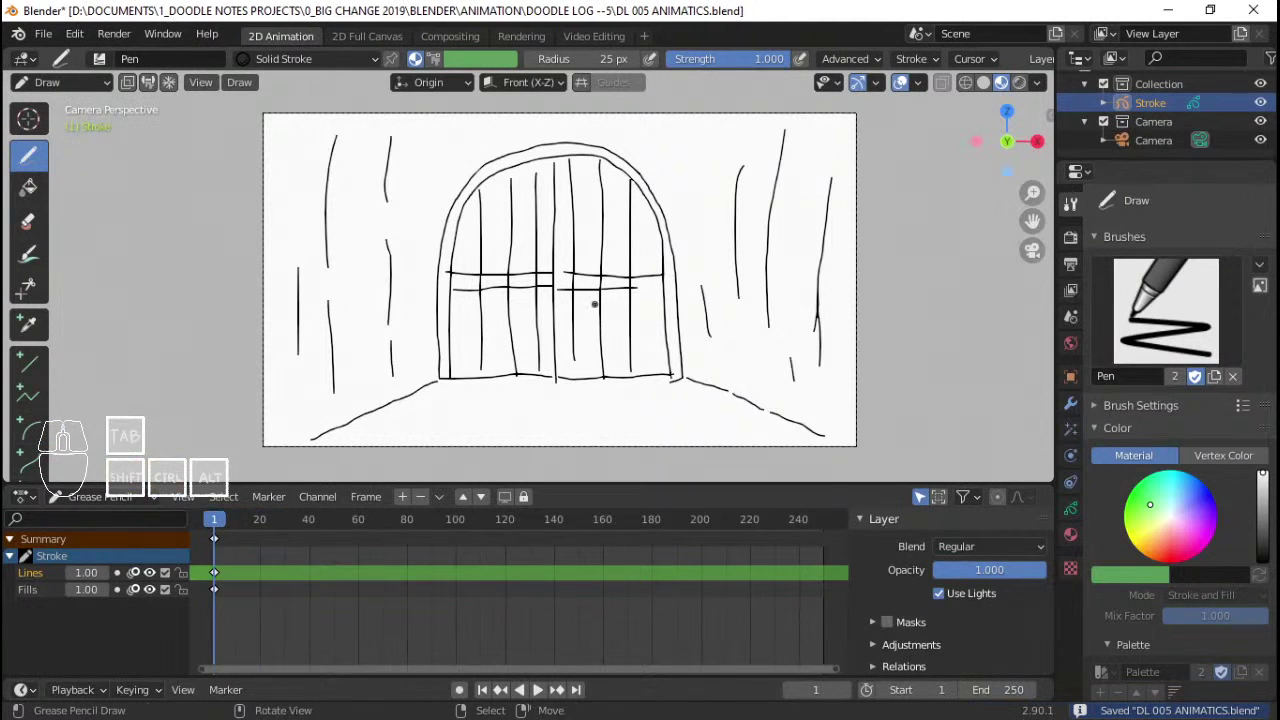
- Switch to the Video Editing workspace and turn its preview area into a 3D Viewport seen through the camera
{"action": "left_click", "coordinate": [593, 35]}
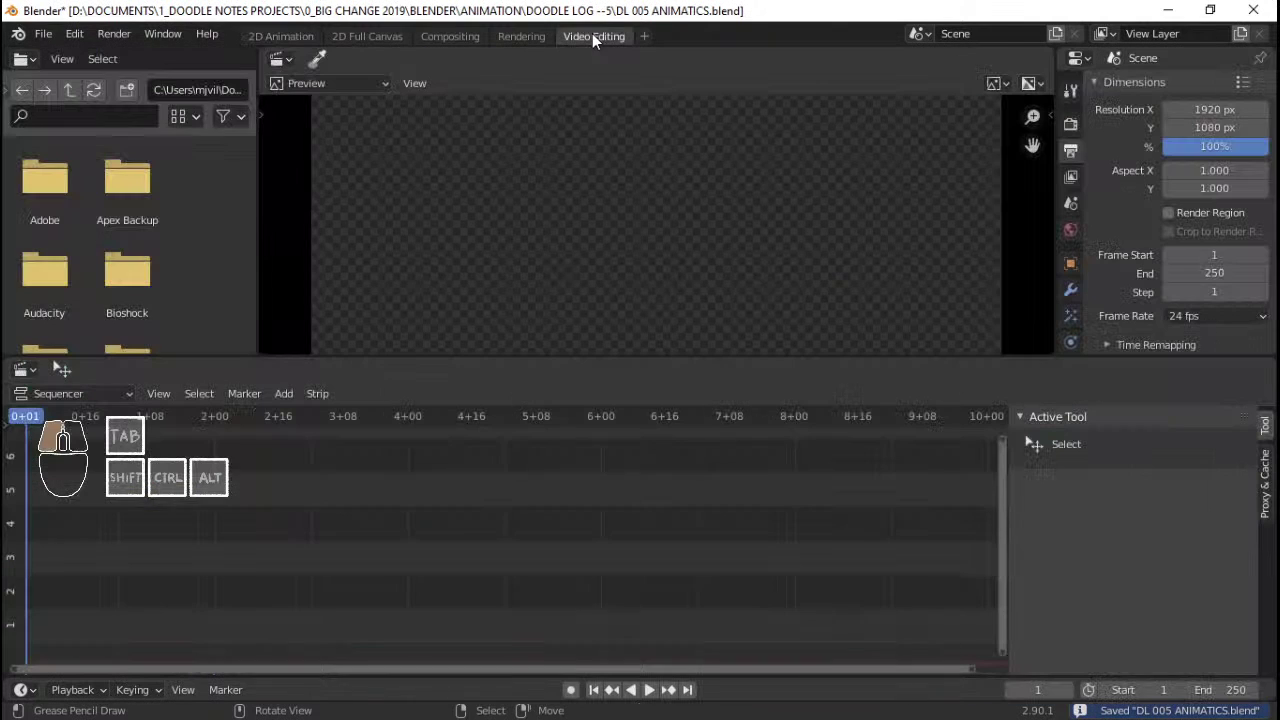
{"action": "left_click", "coordinate": [281, 61]}
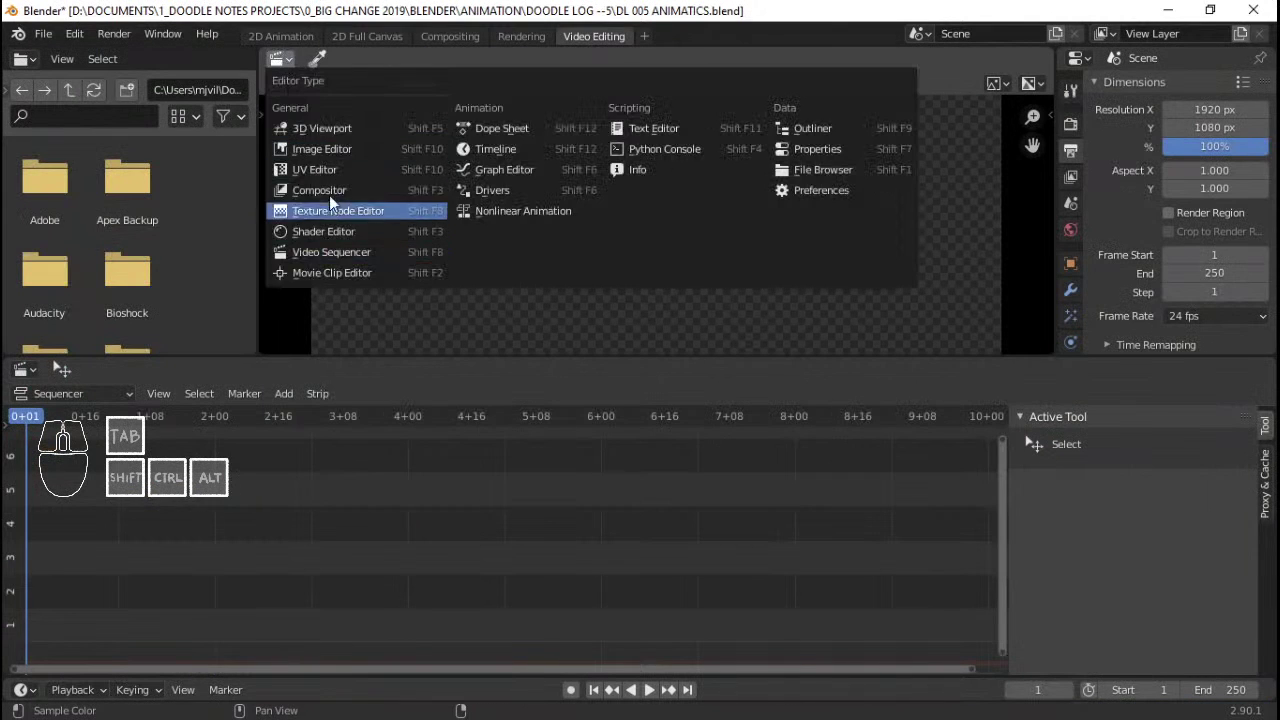
{"action": "left_click", "coordinate": [334, 127]}
{"action": "key", "text": "KP_0"}
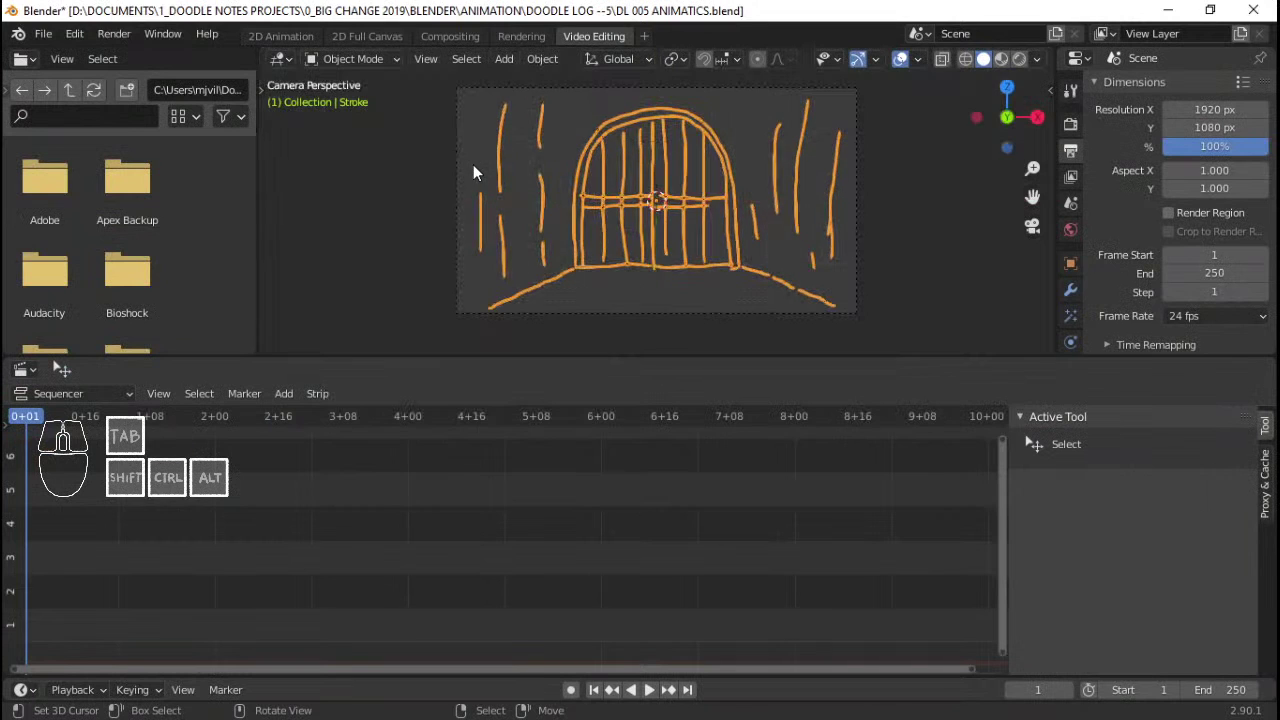
- Set the new 3D Viewport to Solid shading and hide its overlays
{"action": "left_click", "coordinate": [1001, 60]}
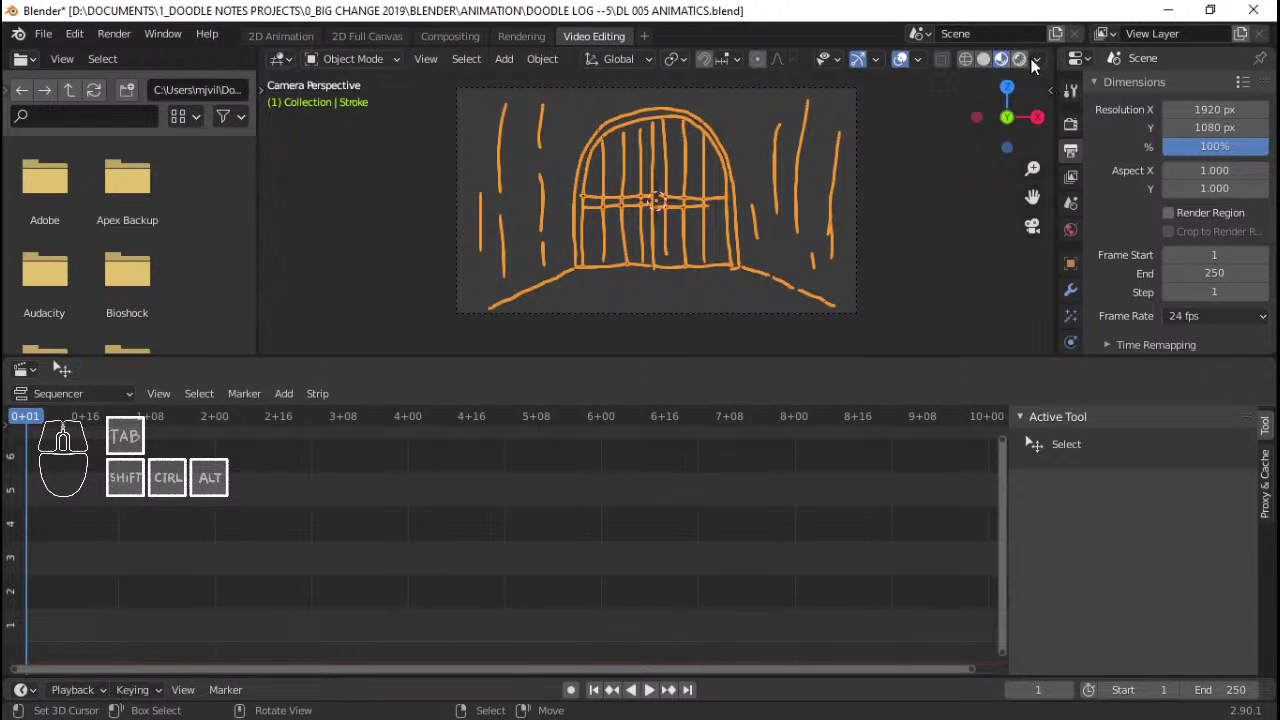
{"action": "left_click", "coordinate": [1035, 59]}
{"action": "left_click", "coordinate": [983, 63]}
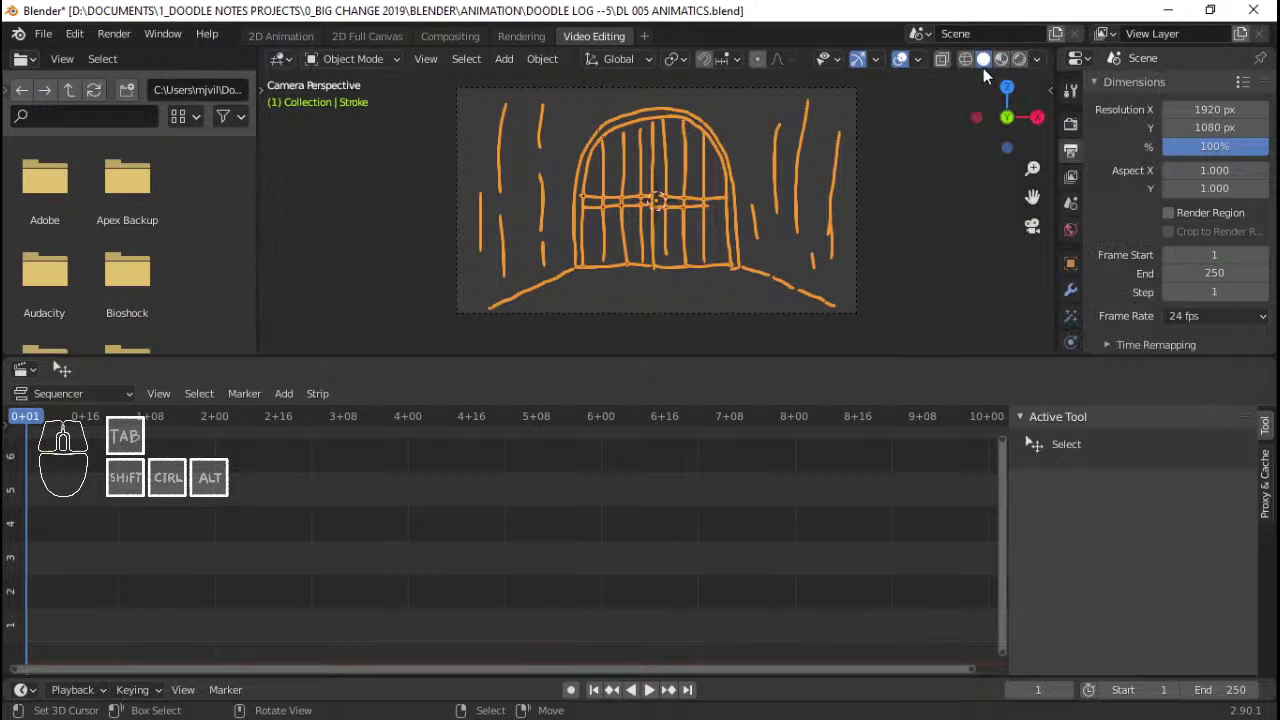
{"action": "left_click", "coordinate": [1036, 58]}
{"action": "left_click", "coordinate": [1043, 304]}
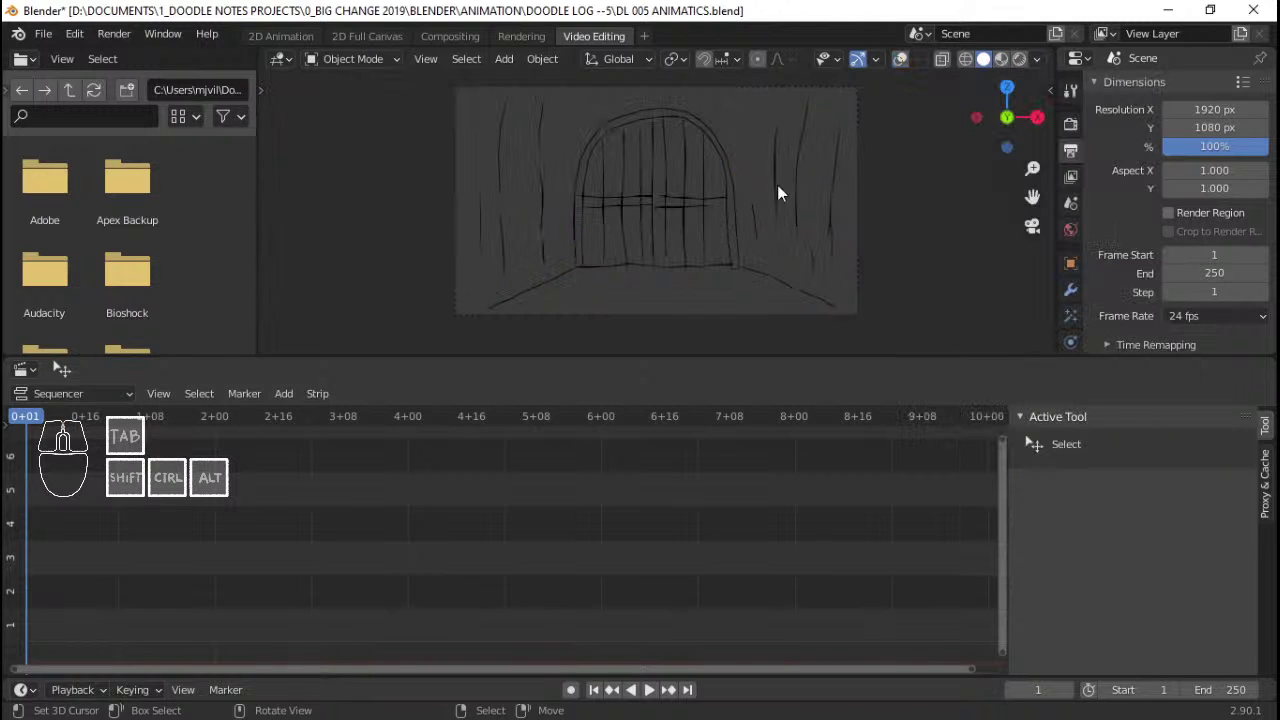
- Set the viewport shading background to World and save the file
{"action": "middle_click_drag", "start_coordinate": [777, 192], "coordinate": [725, 200], "text": "shift"}
{"action": "left_click", "coordinate": [1036, 59]}
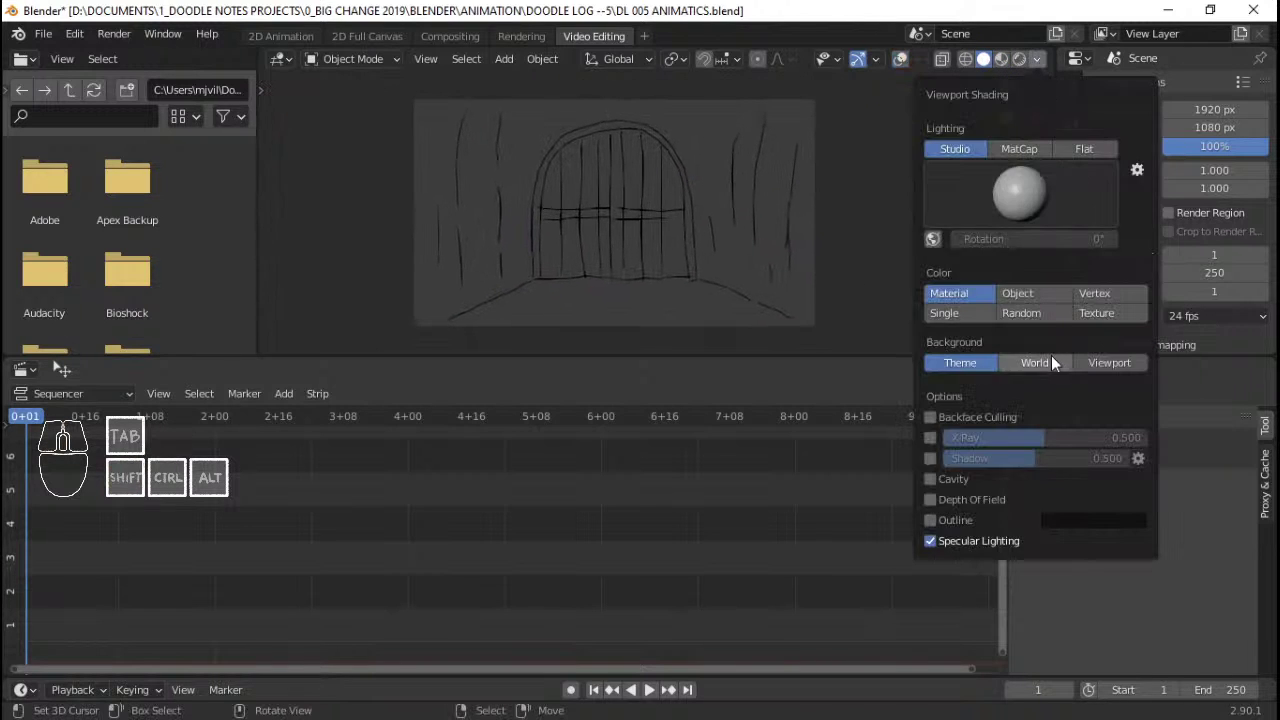
{"action": "left_click", "coordinate": [1082, 365]}
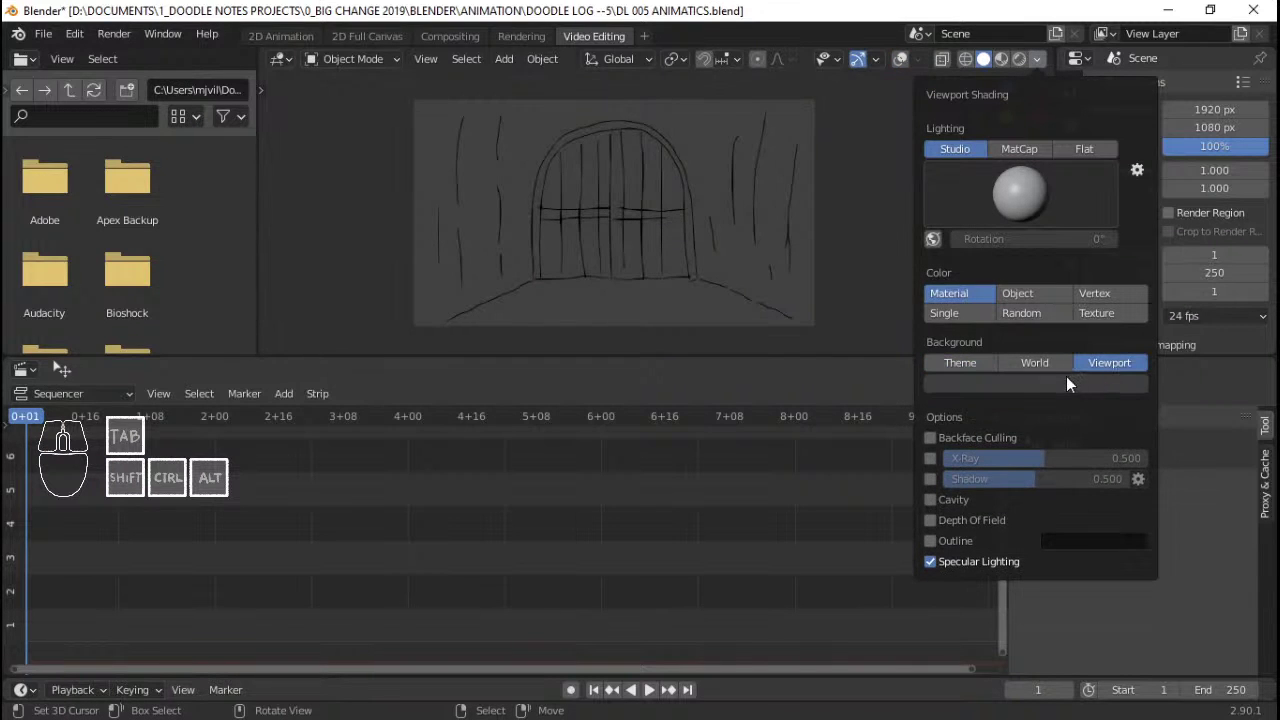
{"action": "left_click", "coordinate": [1066, 368]}
{"action": "left_click", "coordinate": [1093, 363]}
{"action": "left_click", "coordinate": [1064, 372]}
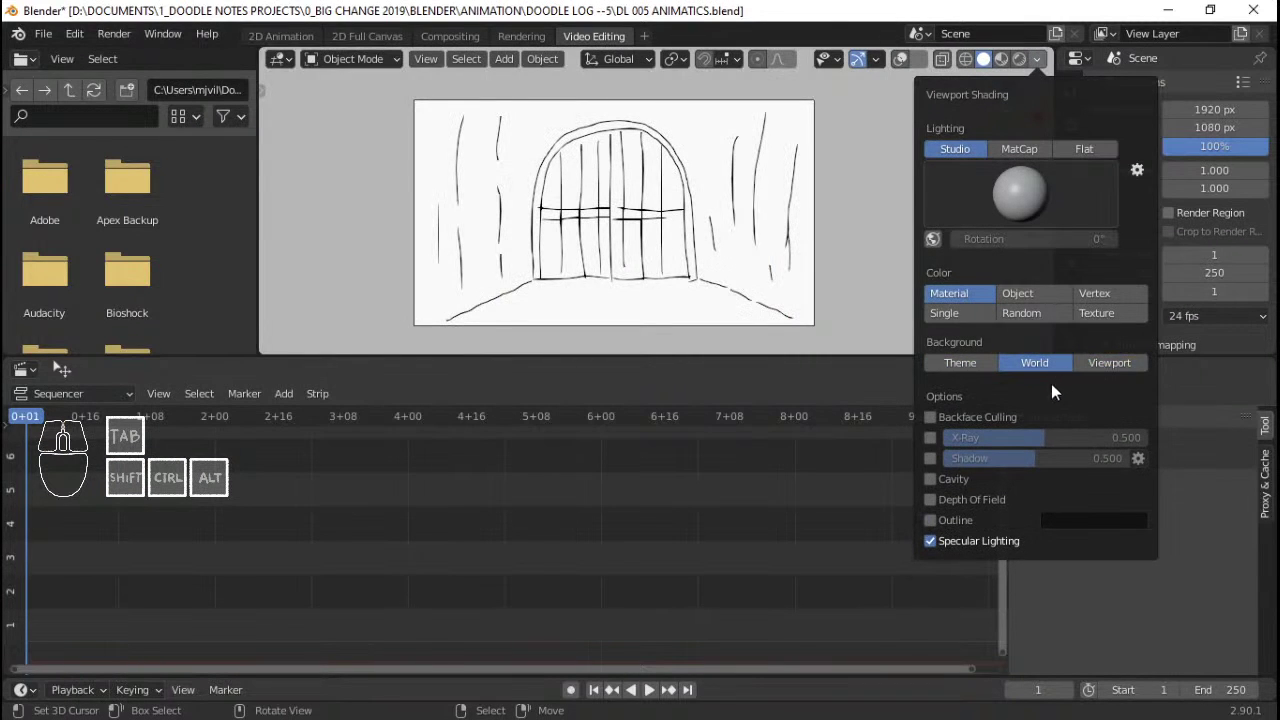
{"action": "middle_click_drag", "start_coordinate": [659, 169], "coordinate": [660, 180], "text": "ctrl"}
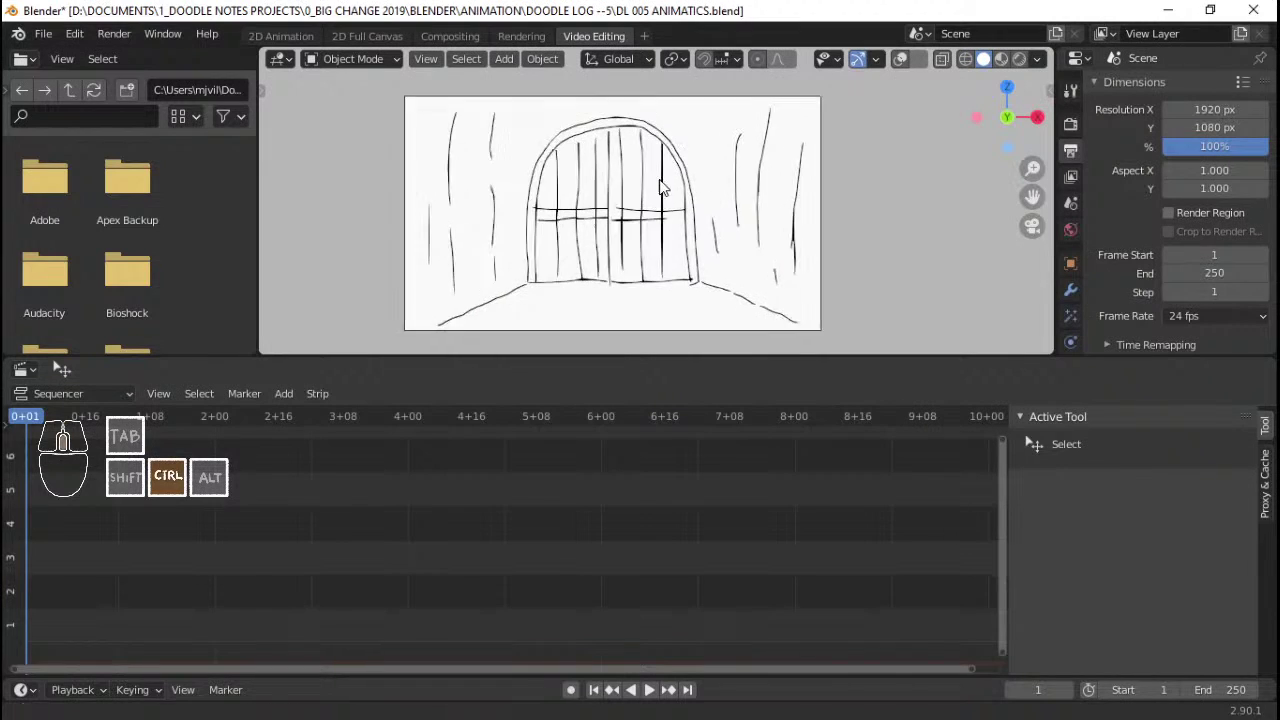
{"action": "scroll", "coordinate": [660, 188], "scroll_direction": "up", "scroll_amount": 1, "text": "ctrl"}
{"action": "key", "text": "ctrl+s"}
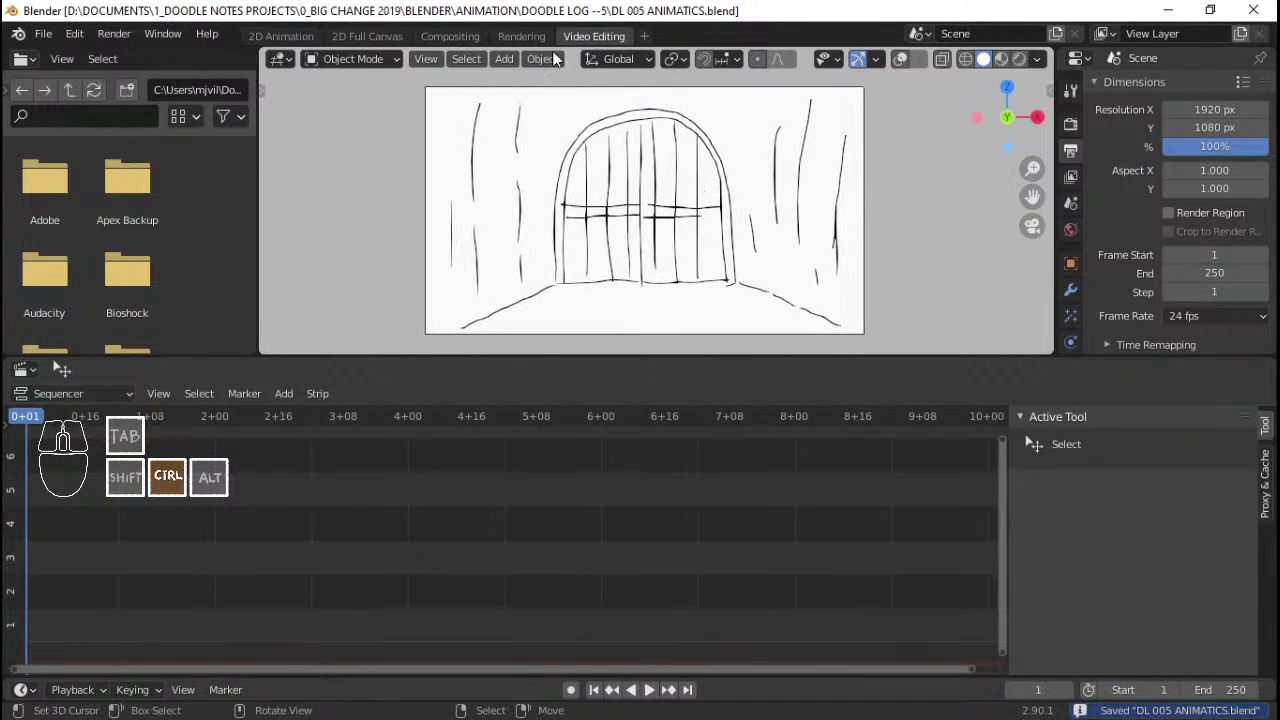
{"action": "scroll", "coordinate": [618, 215], "scroll_direction": "up", "scroll_amount": 2, "text": "ctrl"}
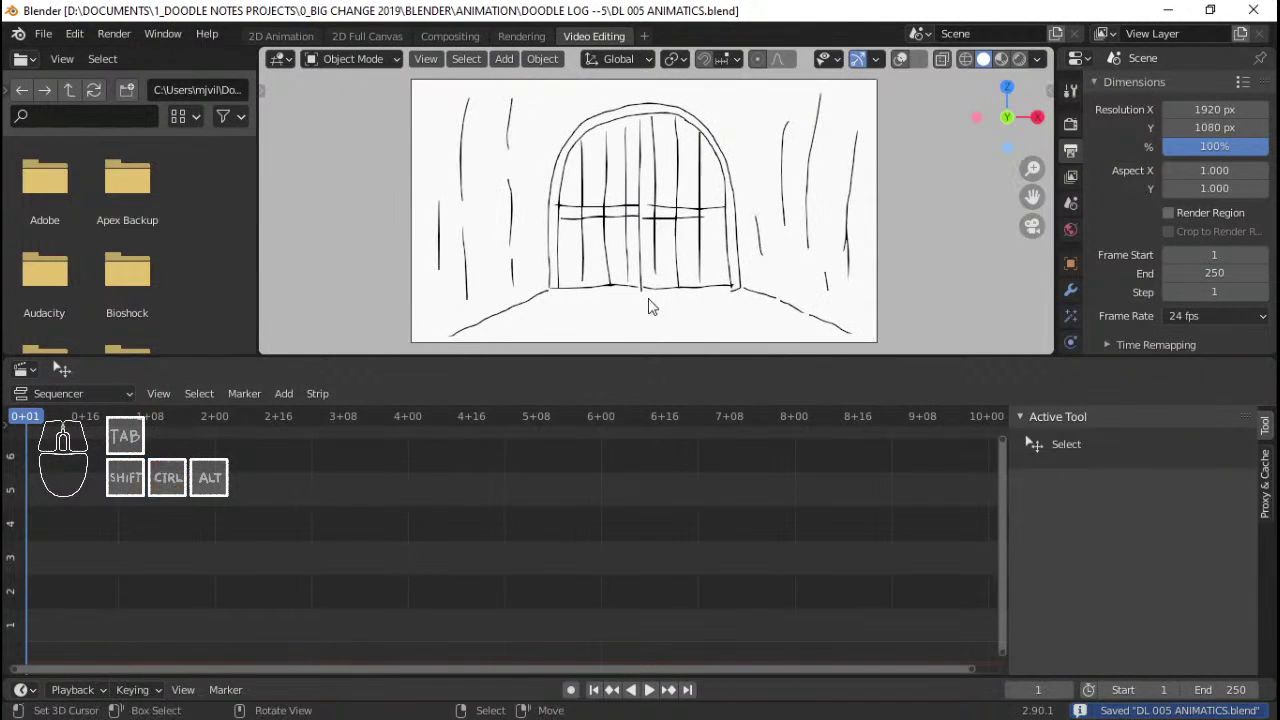
- Make the camera viewport taller by shrinking the Sequencer, enlarge the camera frame within it, and save the file
{"action": "left_click_drag", "start_coordinate": [667, 355], "coordinate": [669, 448]}
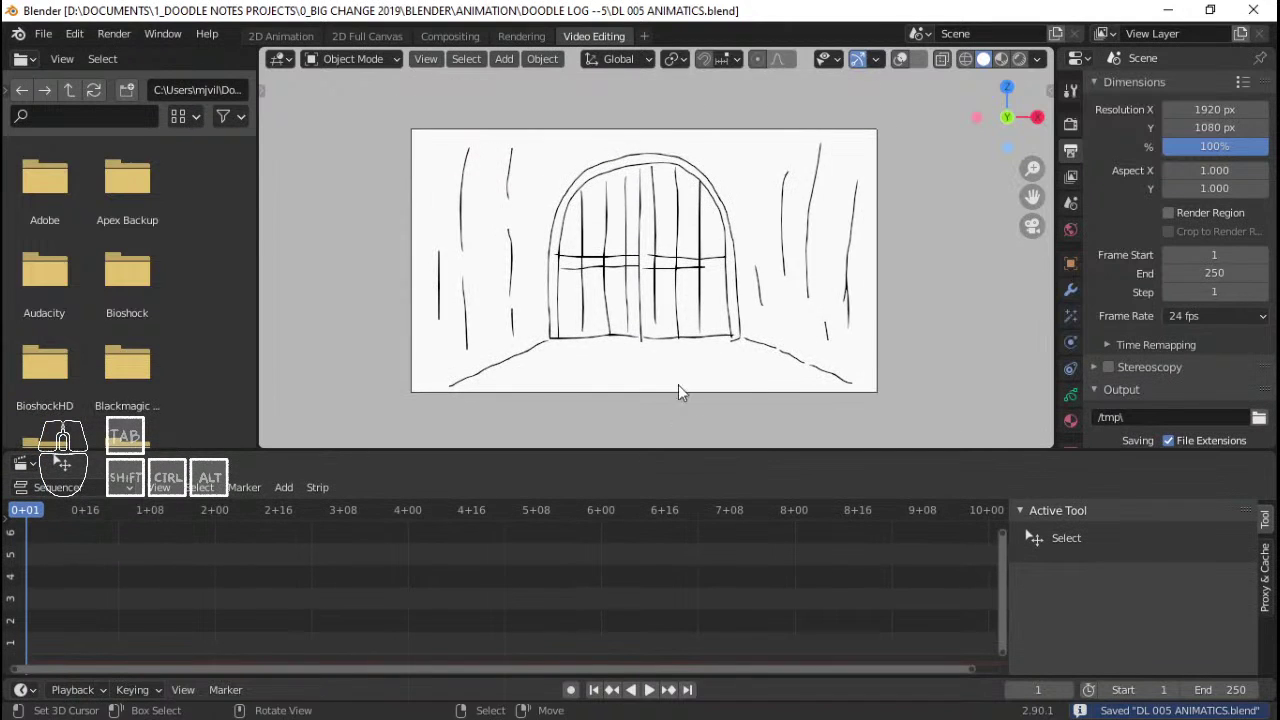
{"action": "scroll", "coordinate": [683, 313], "scroll_direction": "up", "scroll_amount": 1, "text": "ctrl"}
{"action": "scroll", "coordinate": [687, 300], "scroll_direction": "up", "scroll_amount": 2, "text": "ctrl"}
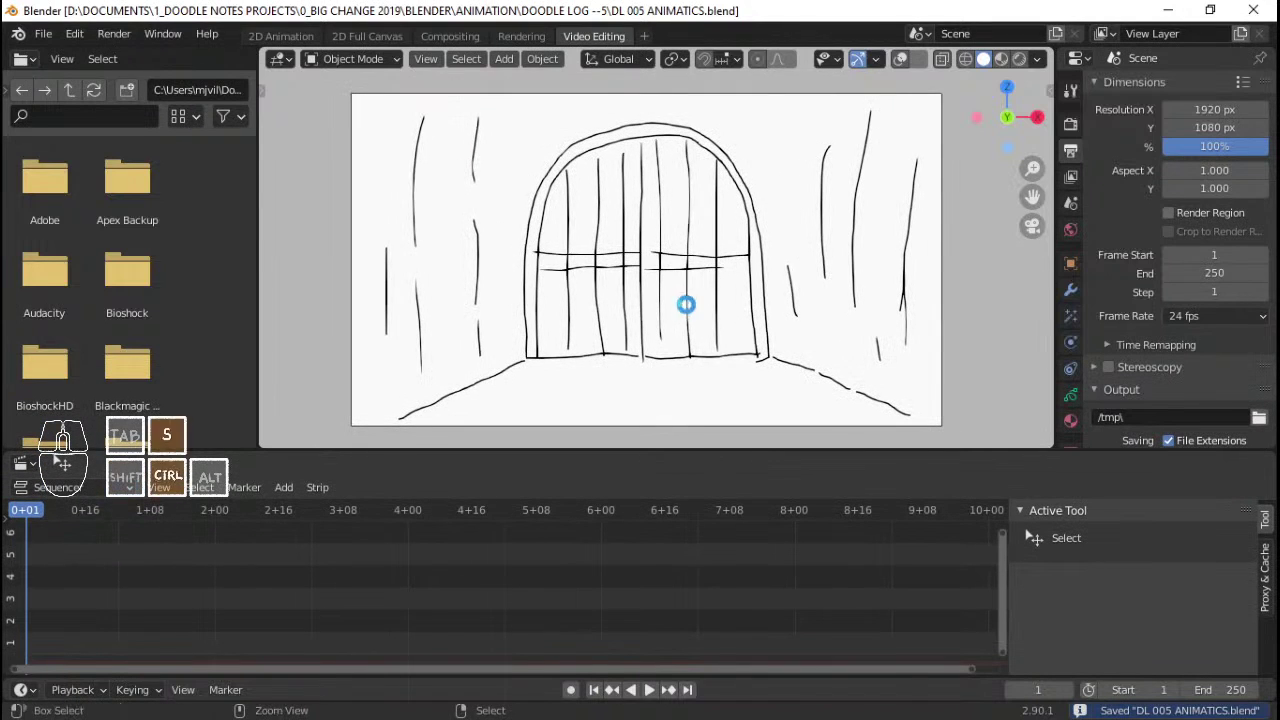
{"action": "key", "text": "ctrl+s"}
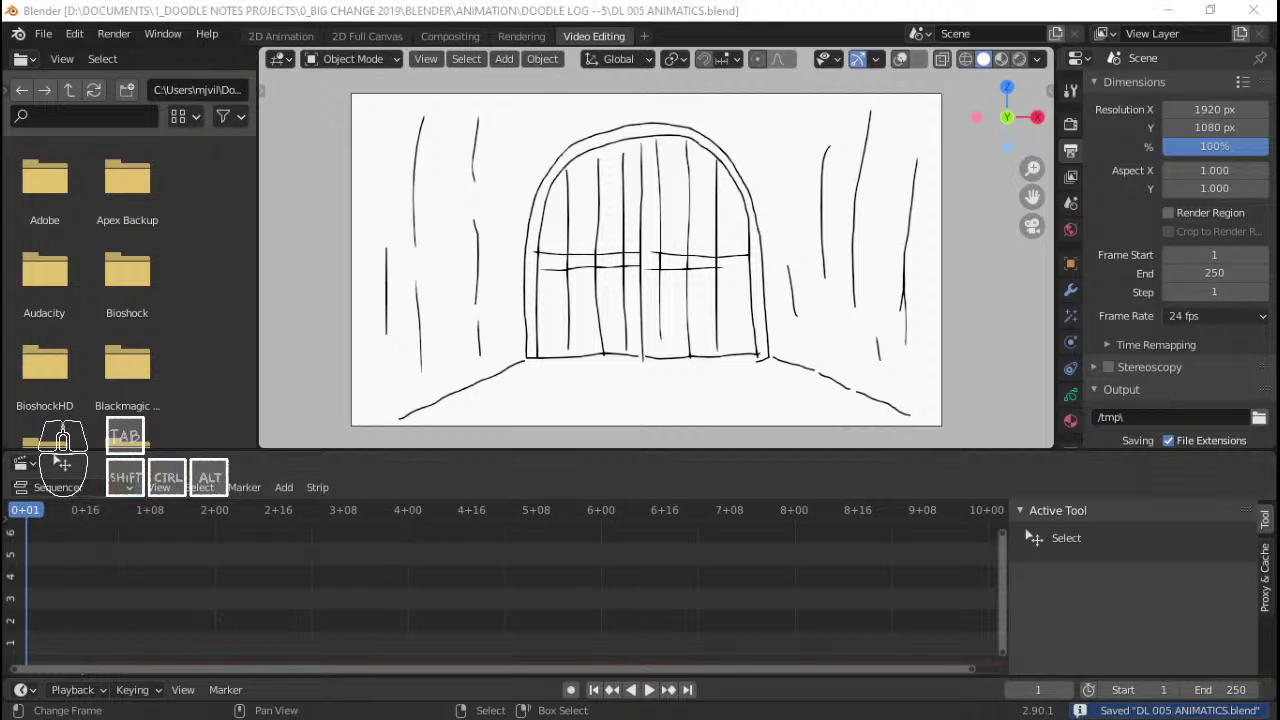
- Switch to File Explorer and open the Ambience folder inside MUSIC > 0_SFX on the D: drive
{"action": "key", "text": "super+e"}
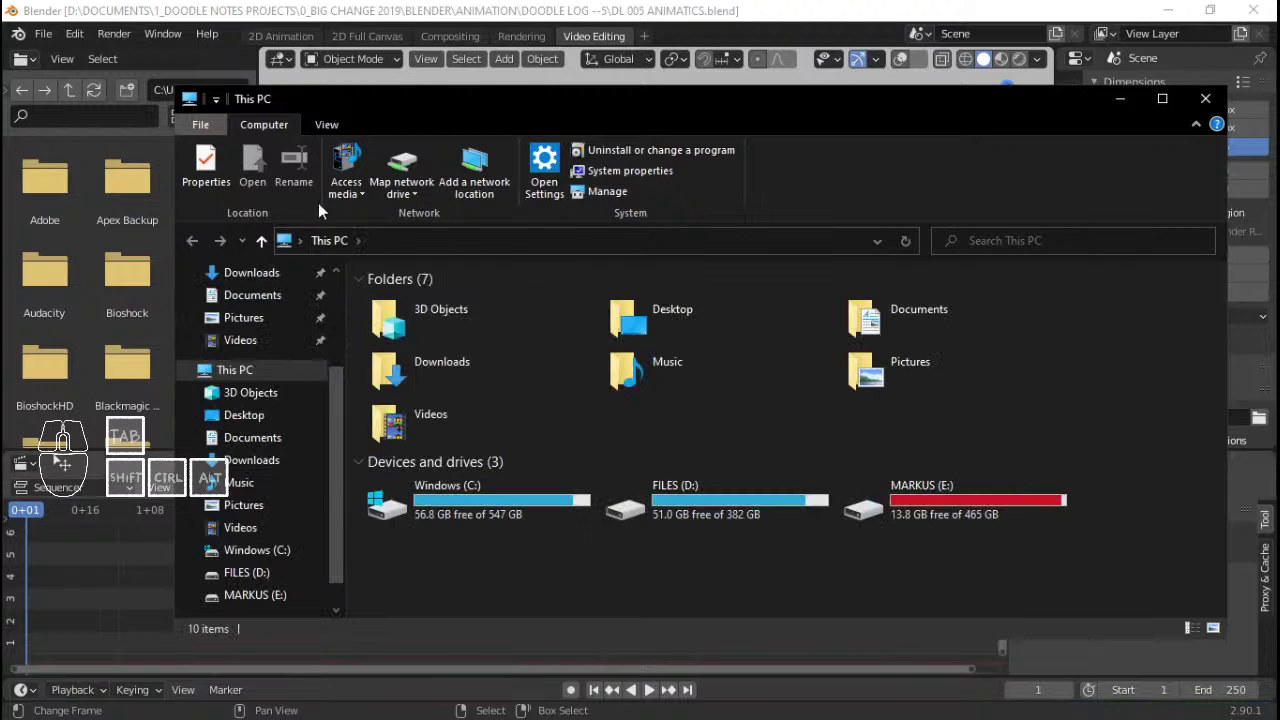
{"action": "scroll", "coordinate": [272, 387], "scroll_direction": "up", "scroll_amount": 1}
{"action": "scroll", "coordinate": [272, 387], "scroll_direction": "up", "scroll_amount": 1}
{"action": "left_click", "coordinate": [240, 355]}
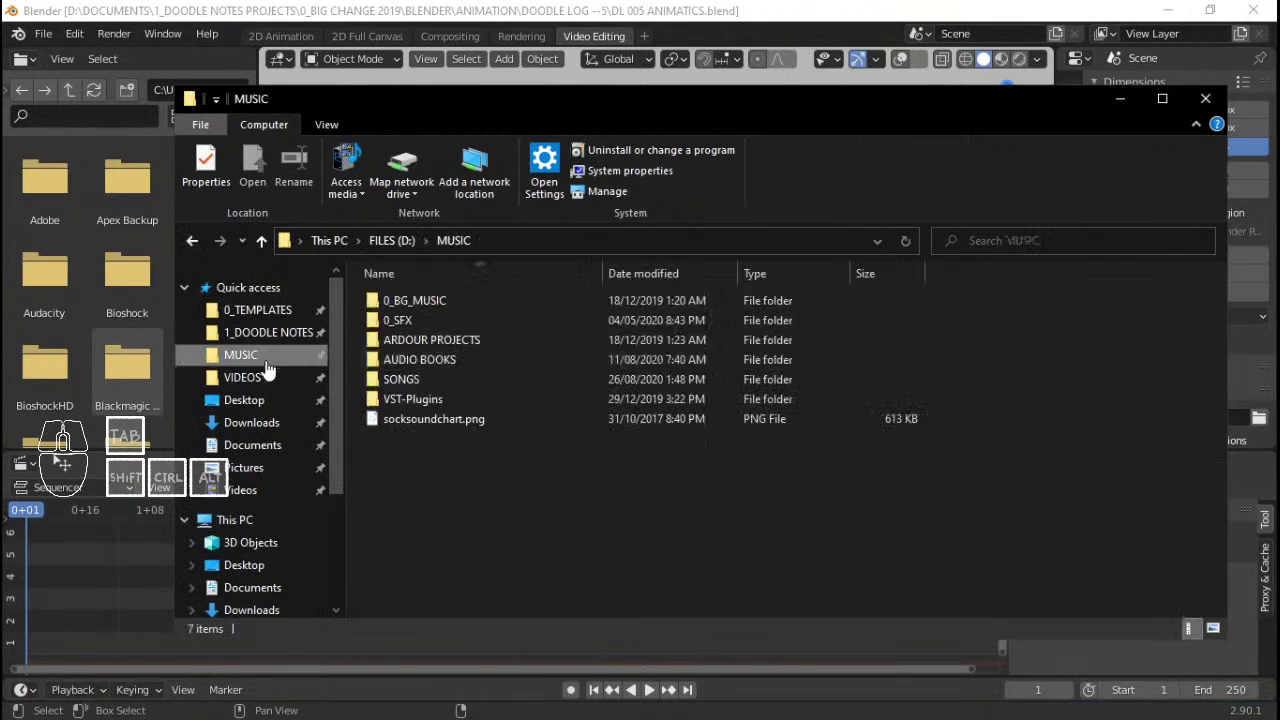
{"action": "double_click", "coordinate": [446, 322]}
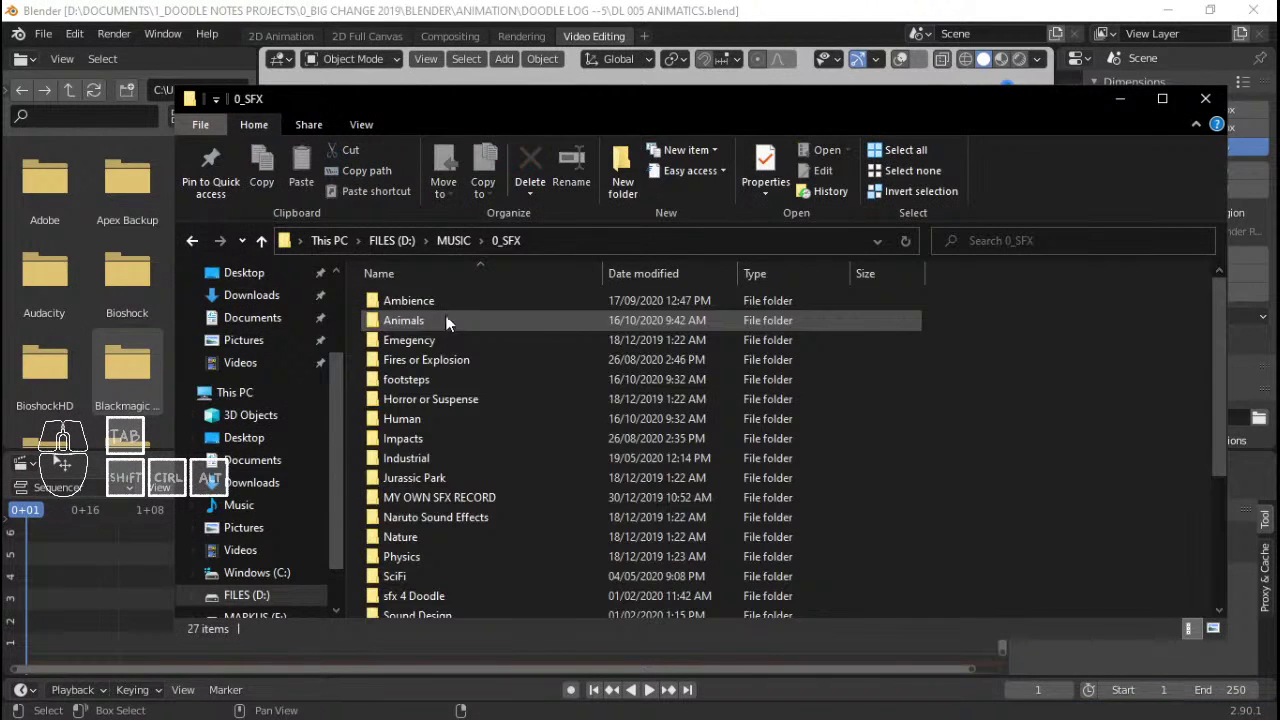
{"action": "double_click", "coordinate": [440, 306]}
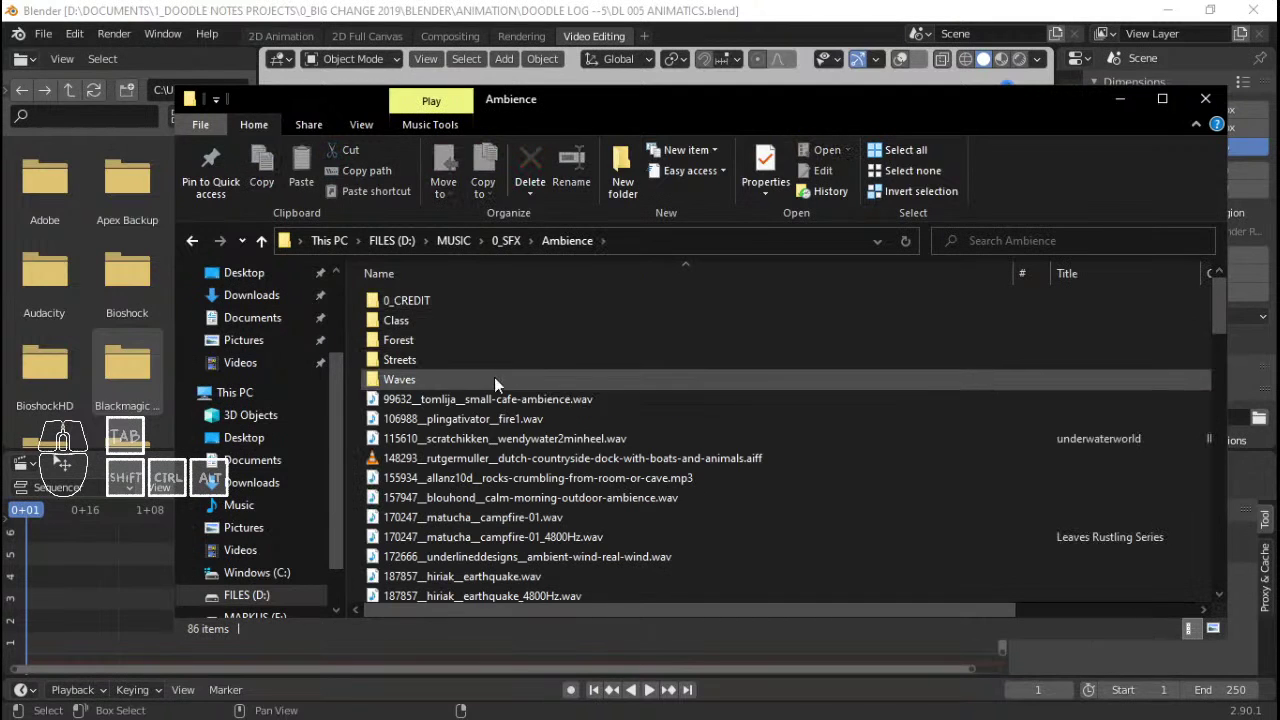
- Look through the Ambience folder's audio files for a background sound suited to a cave scene
{"action": "scroll", "coordinate": [490, 470], "scroll_direction": "down", "scroll_amount": 2}
{"action": "scroll", "coordinate": [470, 420], "scroll_direction": "up", "scroll_amount": 2}
{"action": "scroll", "coordinate": [549, 450], "scroll_direction": "down", "scroll_amount": 5}
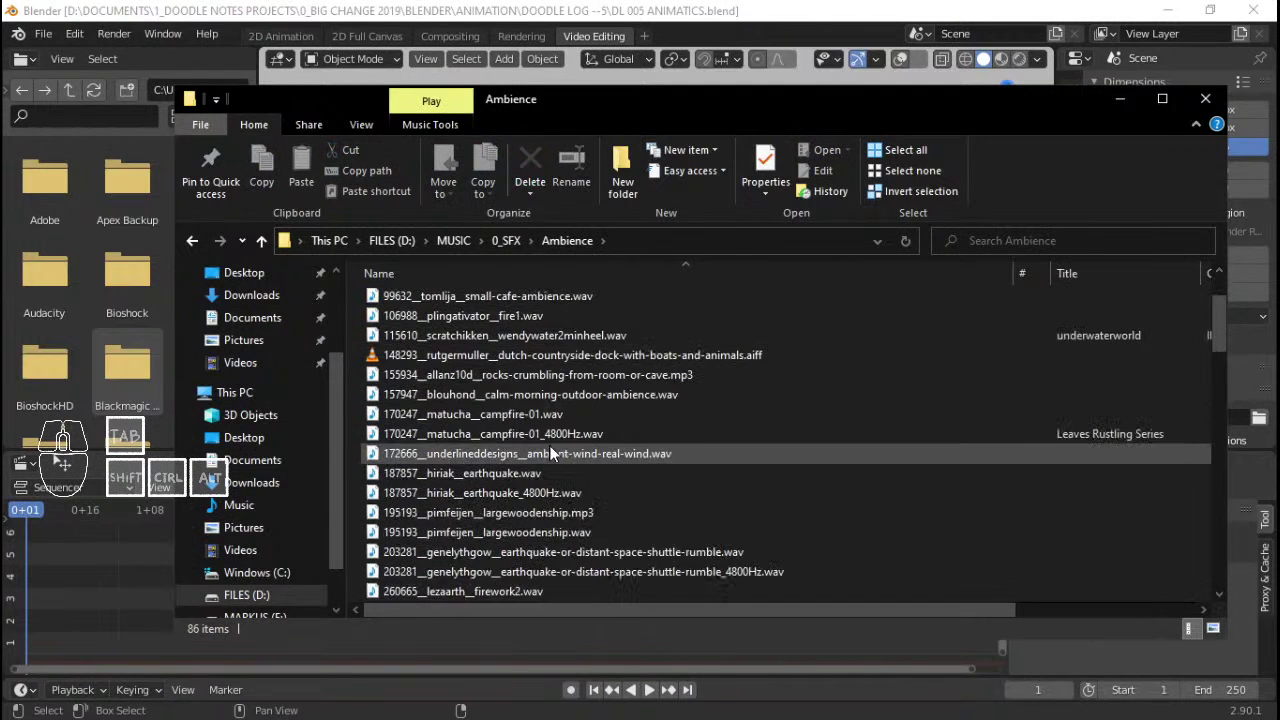
{"action": "scroll", "coordinate": [550, 452], "scroll_direction": "down", "scroll_amount": 2}
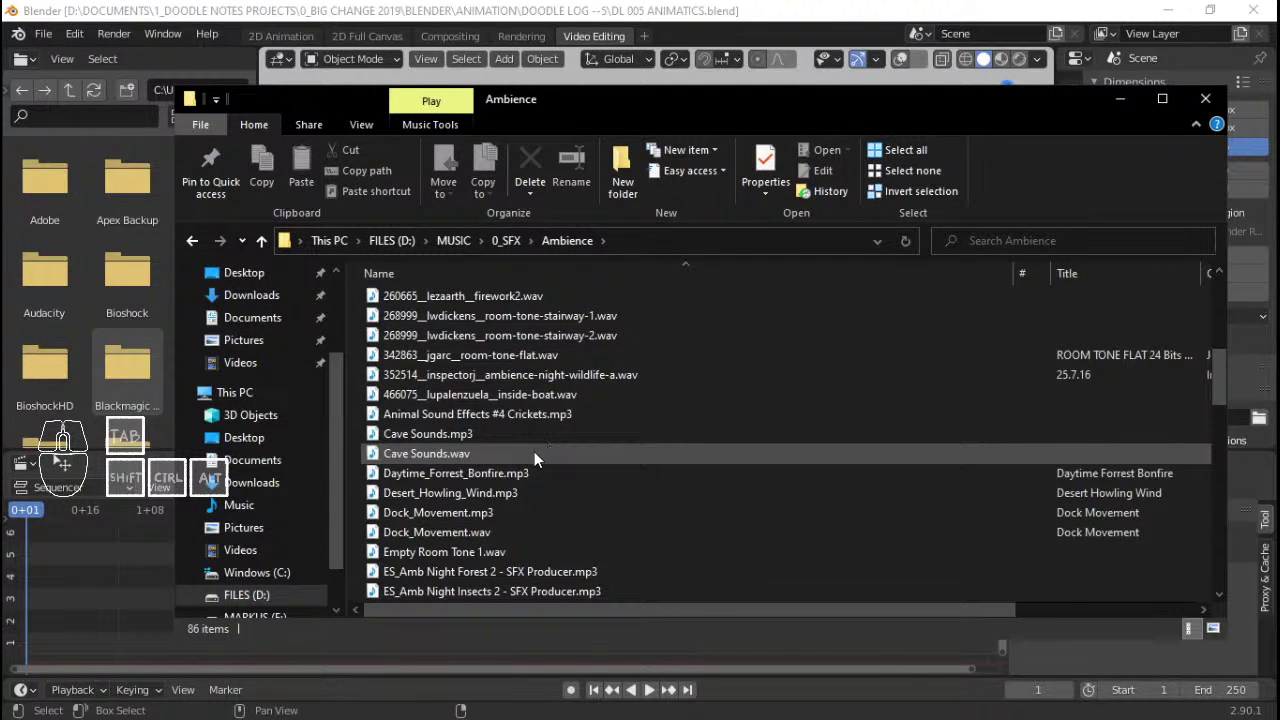
{"action": "mouse_move", "coordinate": [416, 432]}
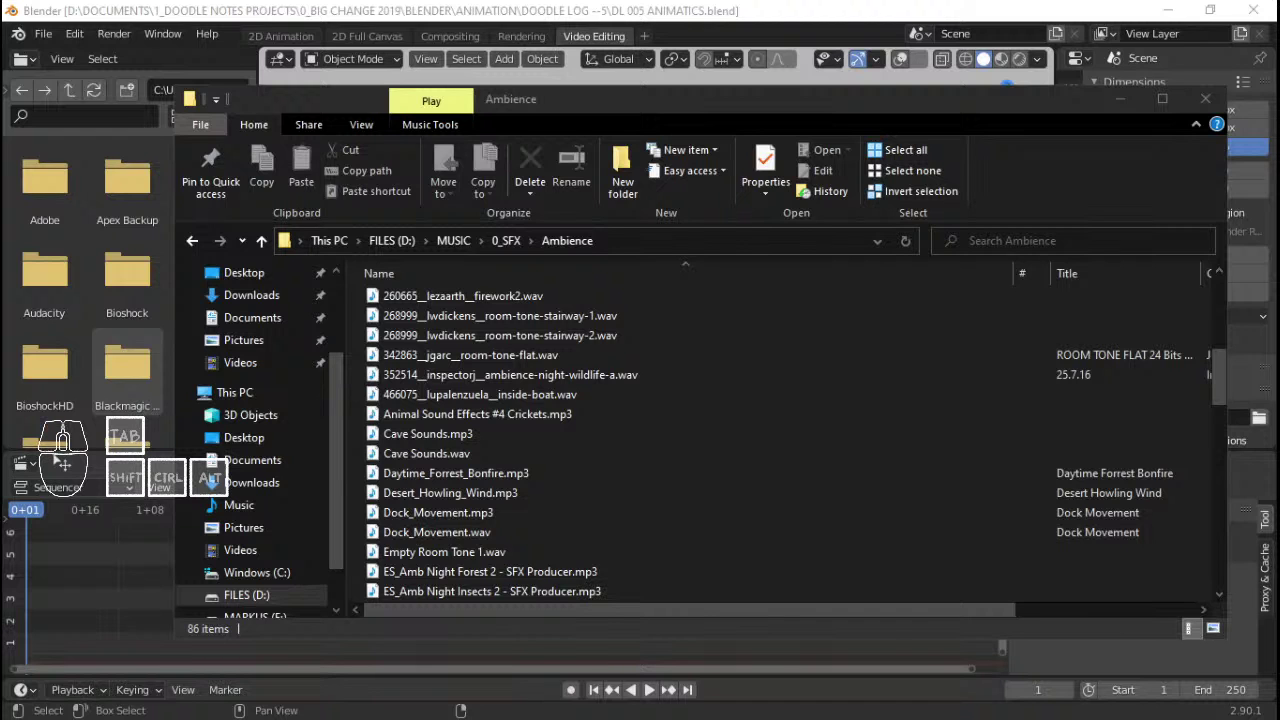
{"action": "scroll", "coordinate": [489, 480], "scroll_direction": "down", "scroll_amount": 2}
{"action": "scroll", "coordinate": [529, 493], "scroll_direction": "up", "scroll_amount": 9}
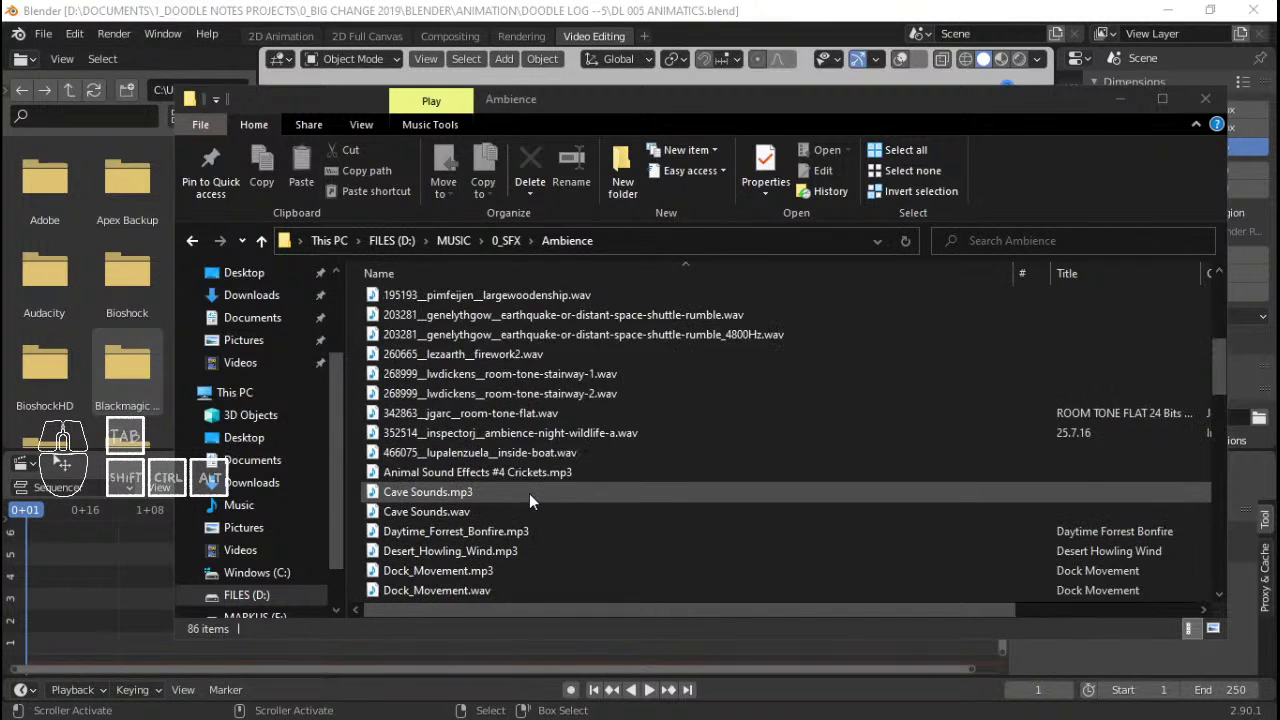
{"action": "scroll", "coordinate": [529, 493], "scroll_direction": "up", "scroll_amount": 1}
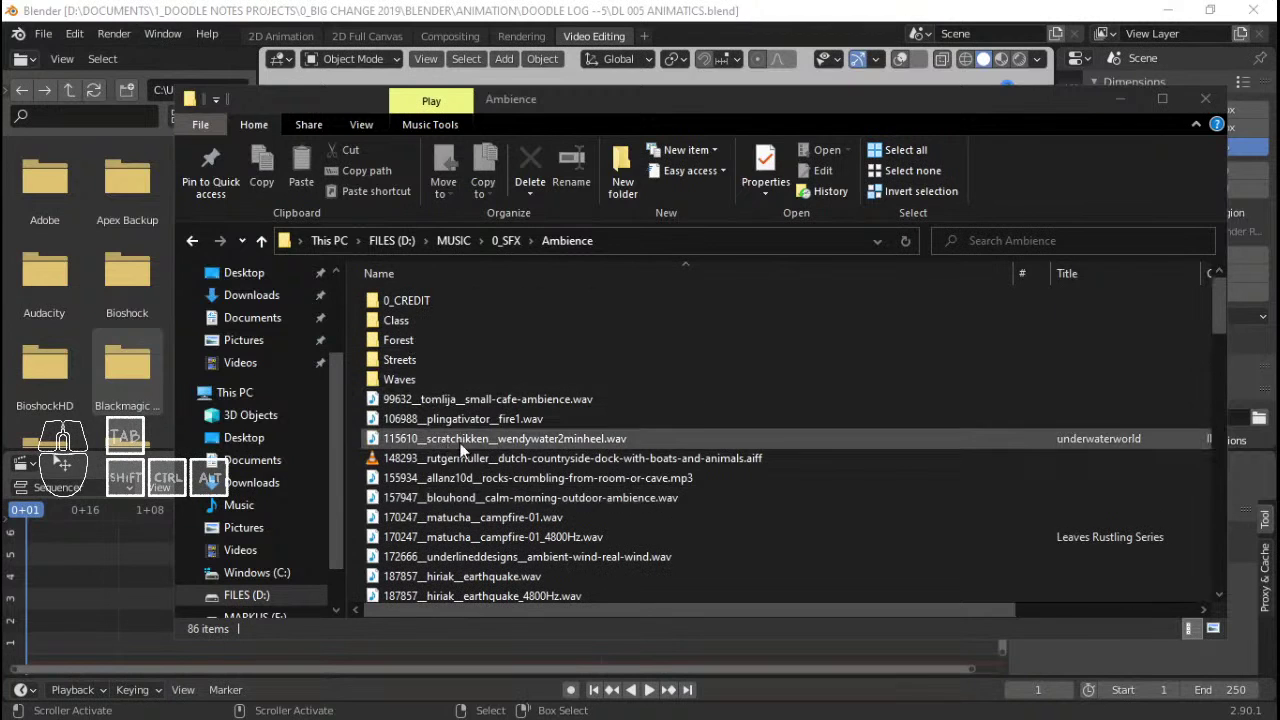
{"action": "scroll", "coordinate": [533, 500], "scroll_direction": "down", "scroll_amount": 1}
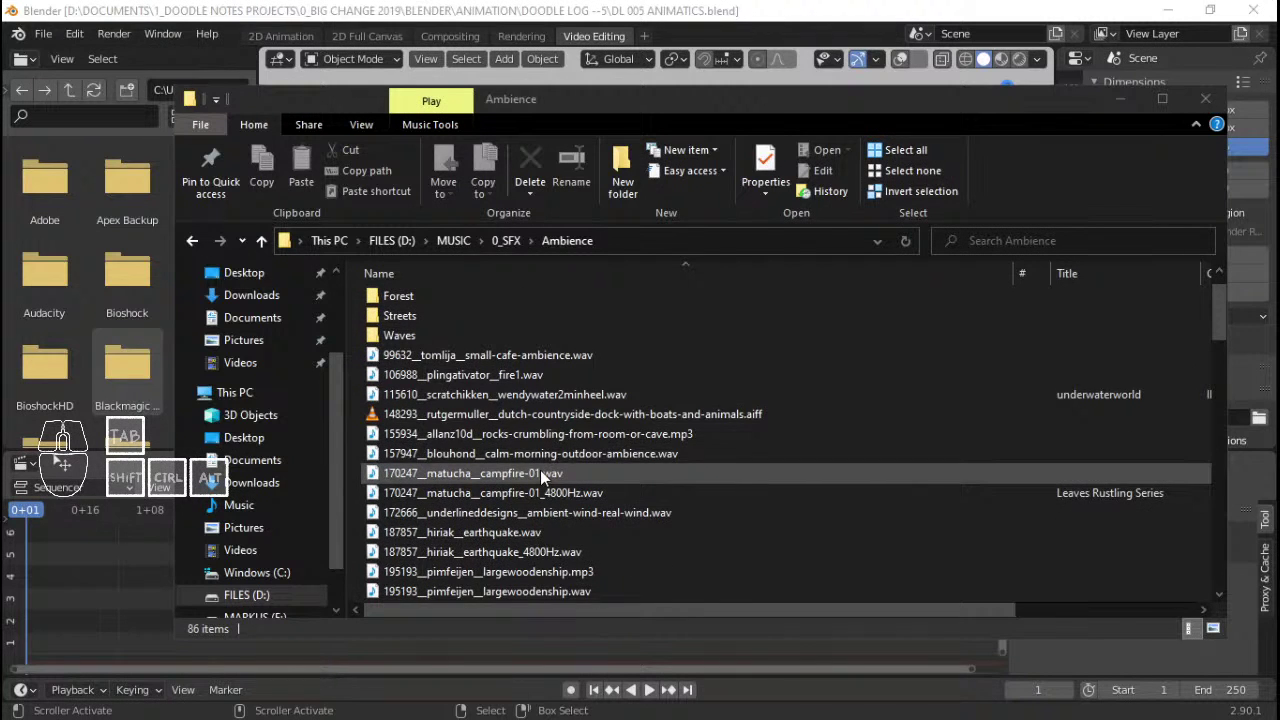
{"action": "scroll", "coordinate": [541, 474], "scroll_direction": "down", "scroll_amount": 1}
{"action": "scroll", "coordinate": [543, 476], "scroll_direction": "down", "scroll_amount": 4}
{"action": "scroll", "coordinate": [543, 474], "scroll_direction": "down", "scroll_amount": 4}
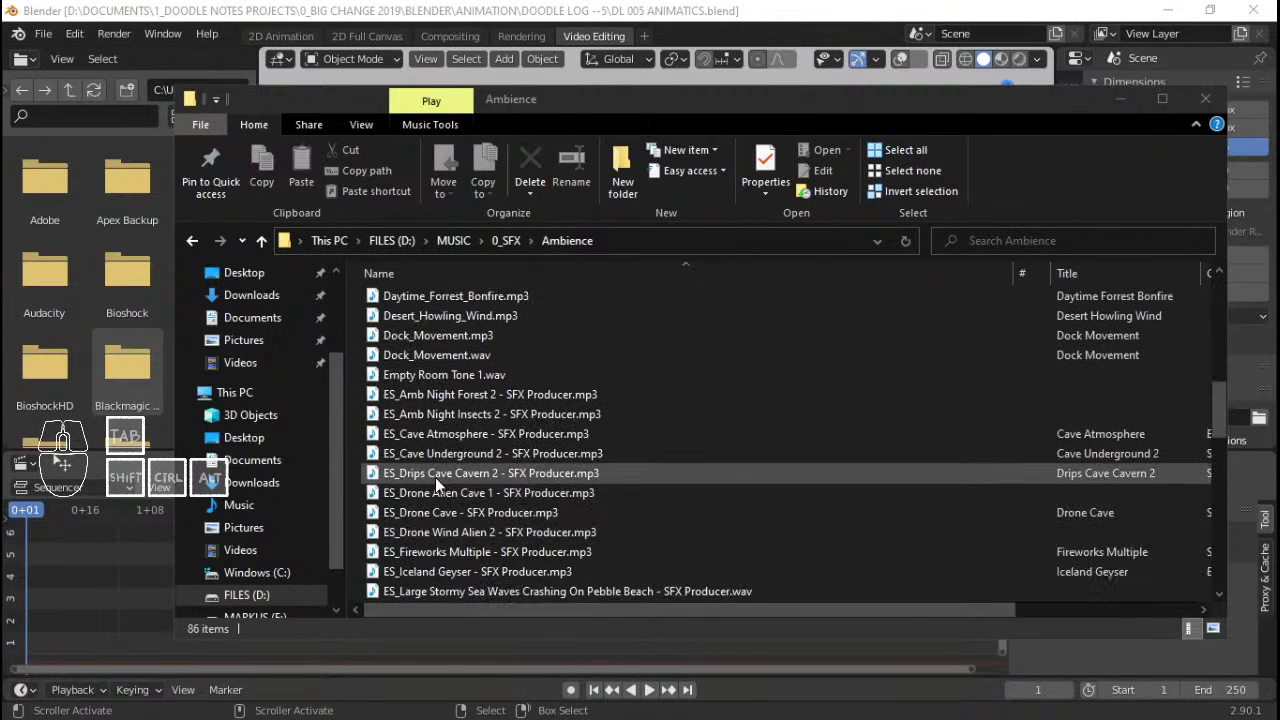
- Listen to ES_Cave Atmosphere and ES_Cave Underground 2, and select ES_Drips Cave Cavern 2
{"action": "left_click", "coordinate": [447, 434]}
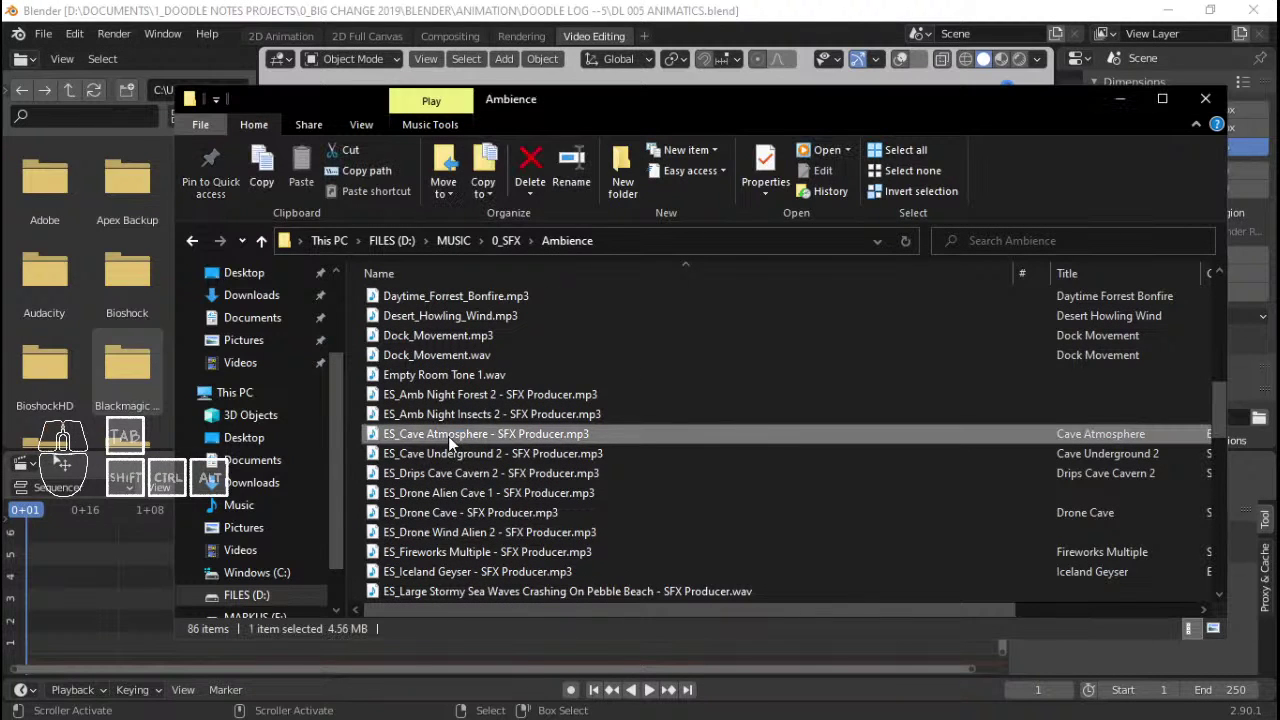
{"action": "double_click", "coordinate": [448, 436]}
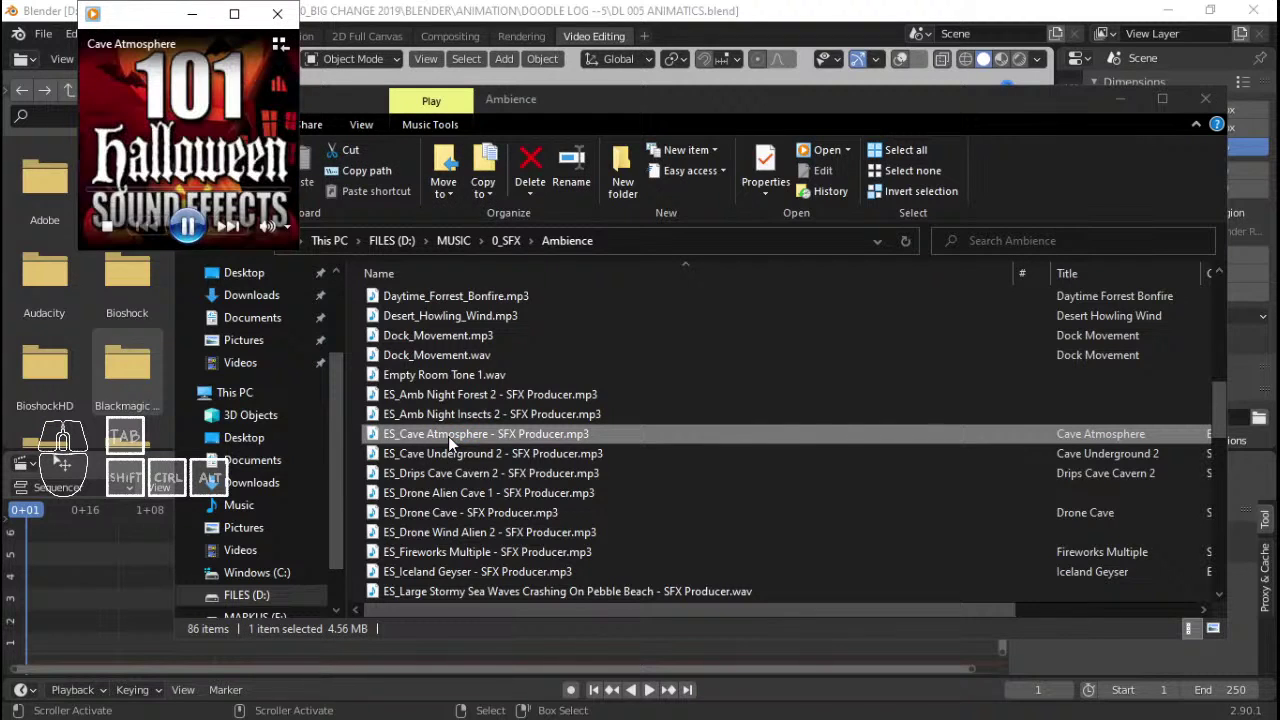
{"action": "double_click", "coordinate": [451, 450]}
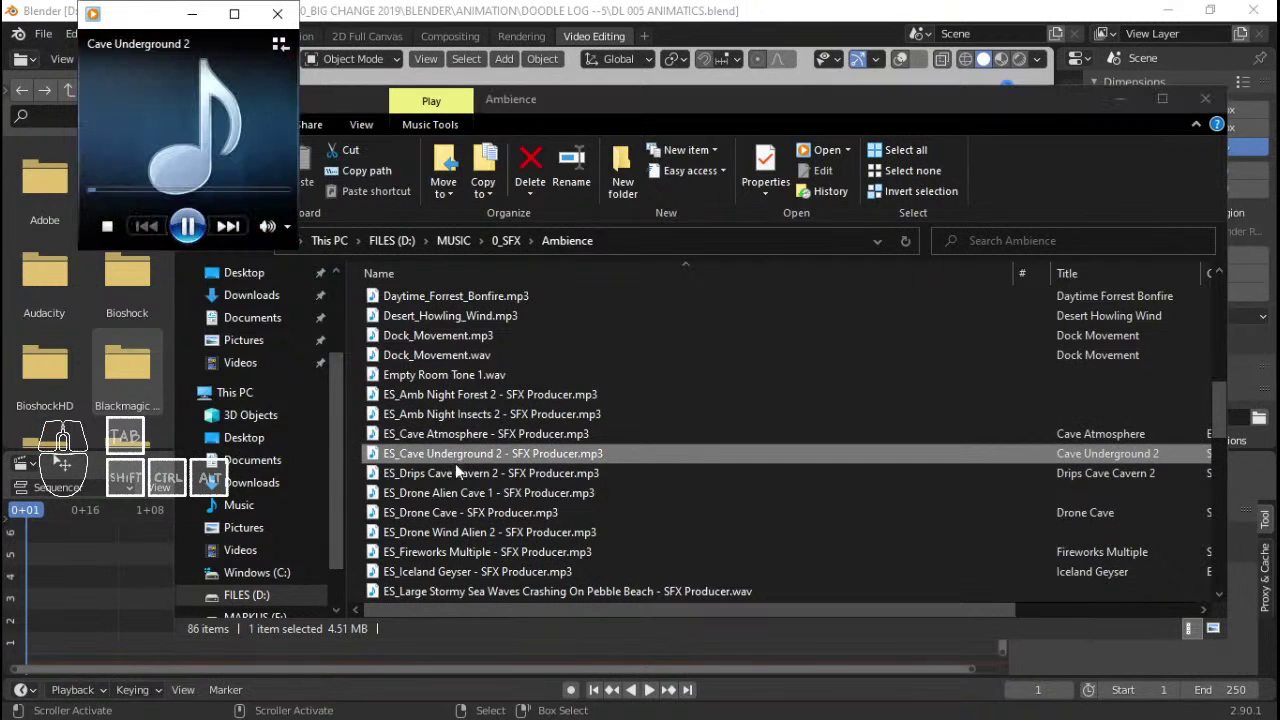
{"action": "left_click", "coordinate": [454, 473]}
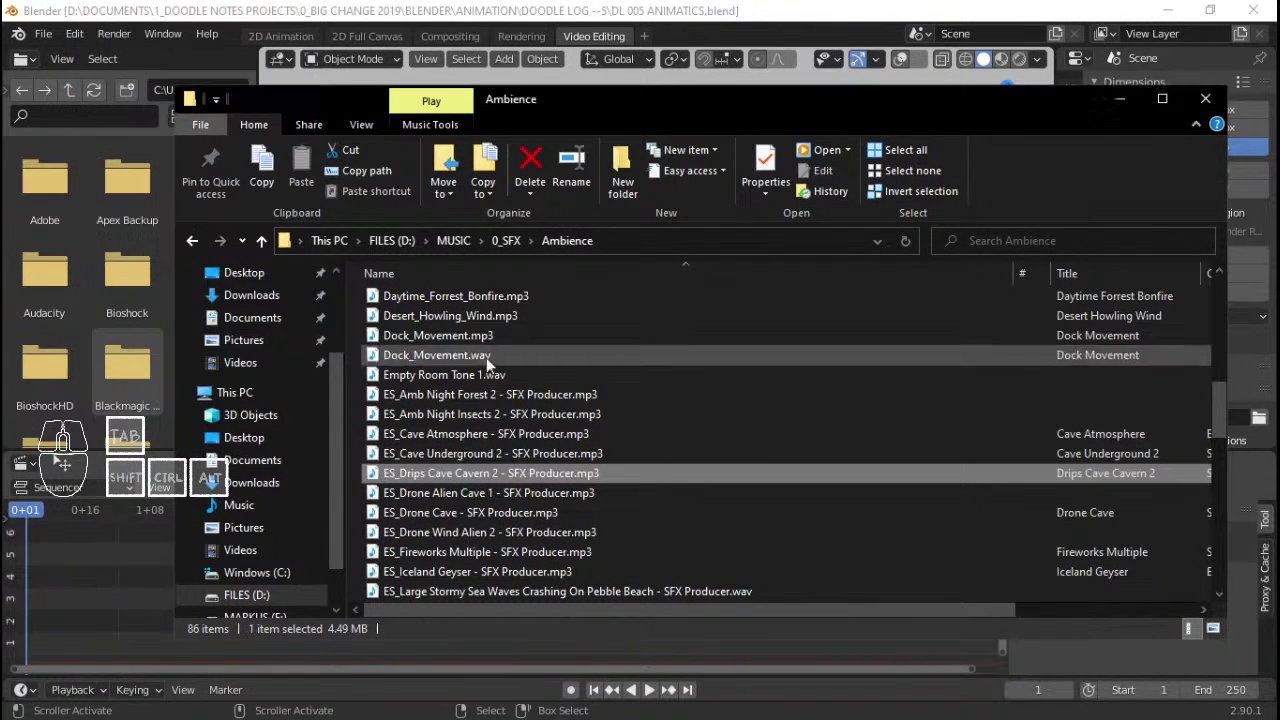
- Listen to Cave Sounds.mp3 from the Ambience folder and close the media player
{"action": "scroll", "coordinate": [486, 472], "scroll_direction": "down", "scroll_amount": 1}
{"action": "scroll", "coordinate": [486, 472], "scroll_direction": "up", "scroll_amount": 3}
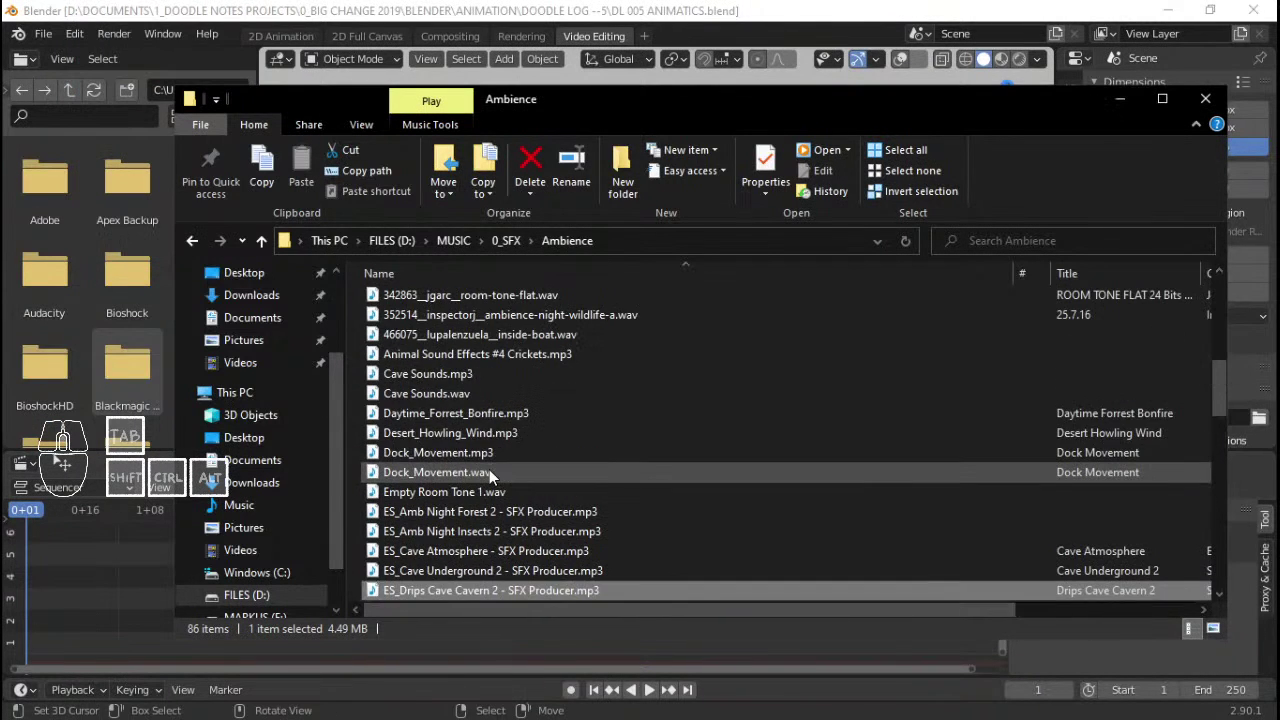
{"action": "left_click", "coordinate": [432, 376]}
{"action": "double_click", "coordinate": [428, 380]}
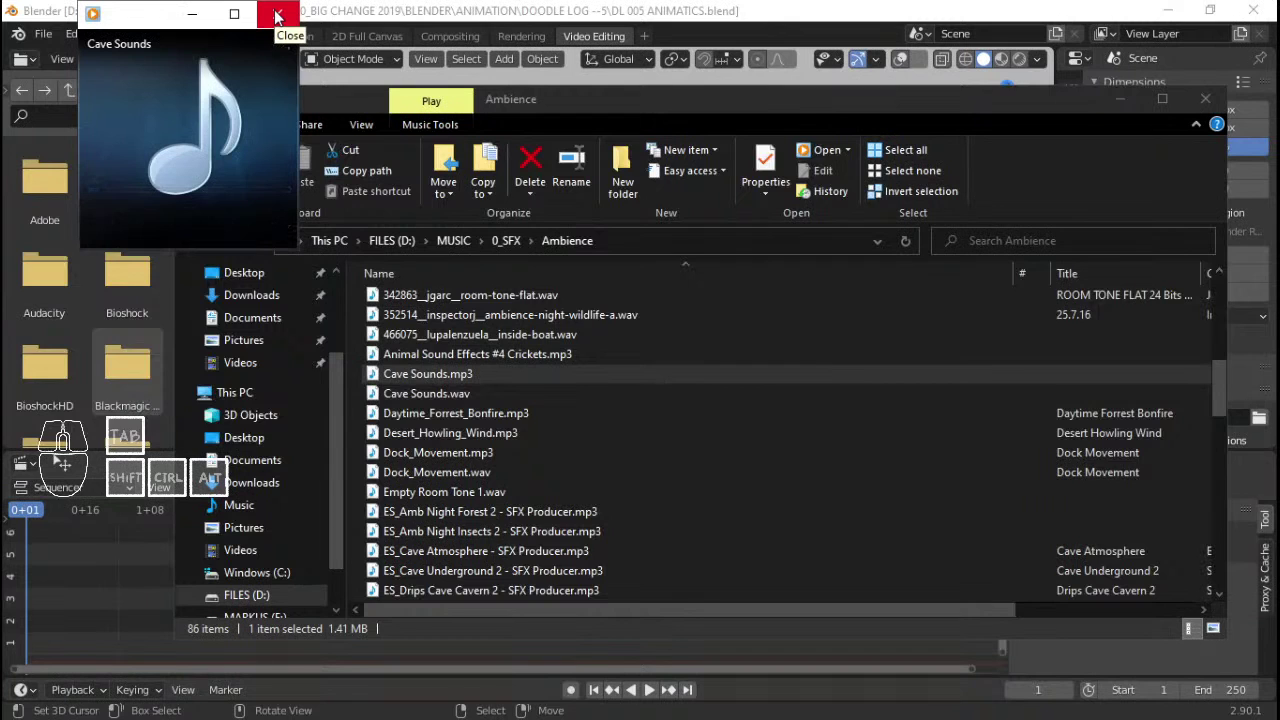
{"action": "left_click", "coordinate": [277, 17]}
- Listen to ES_Drone Cave and ES_Drone Alien Cave 1 from the Ambience folder, and close the media player
{"action": "scroll", "coordinate": [597, 378], "scroll_direction": "up", "scroll_amount": 3}
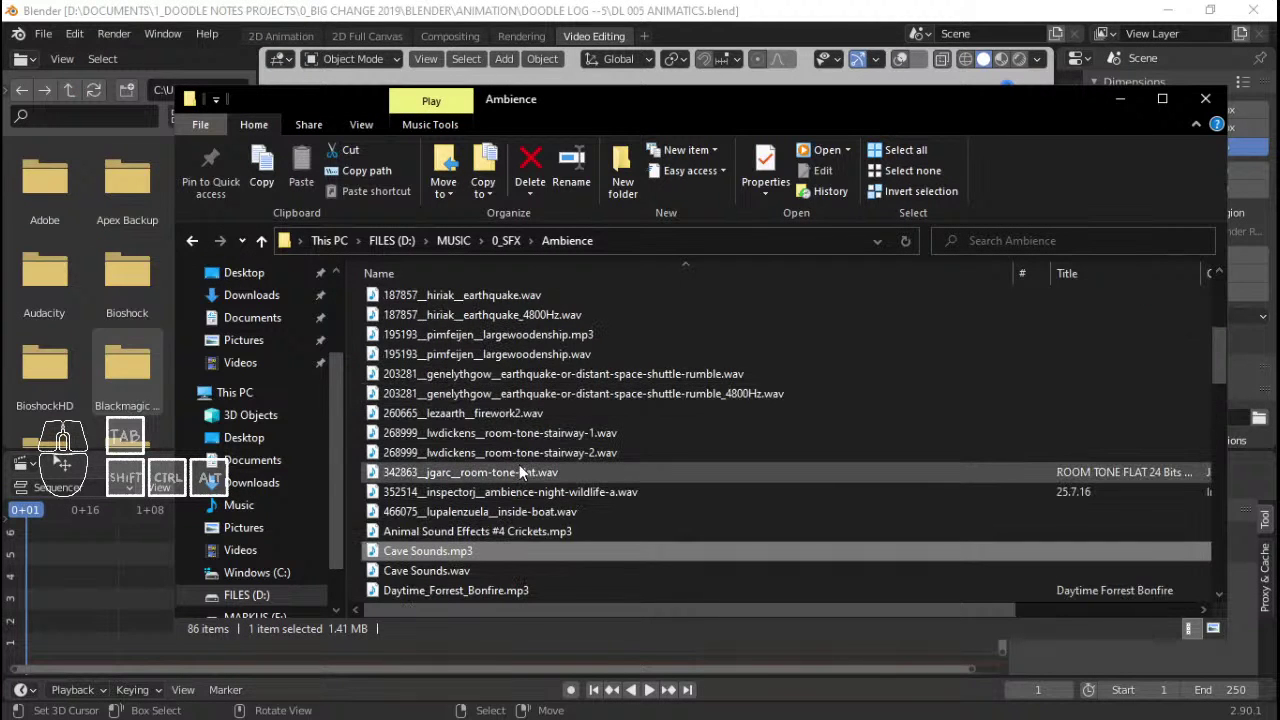
{"action": "scroll", "coordinate": [519, 395], "scroll_direction": "up", "scroll_amount": 2}
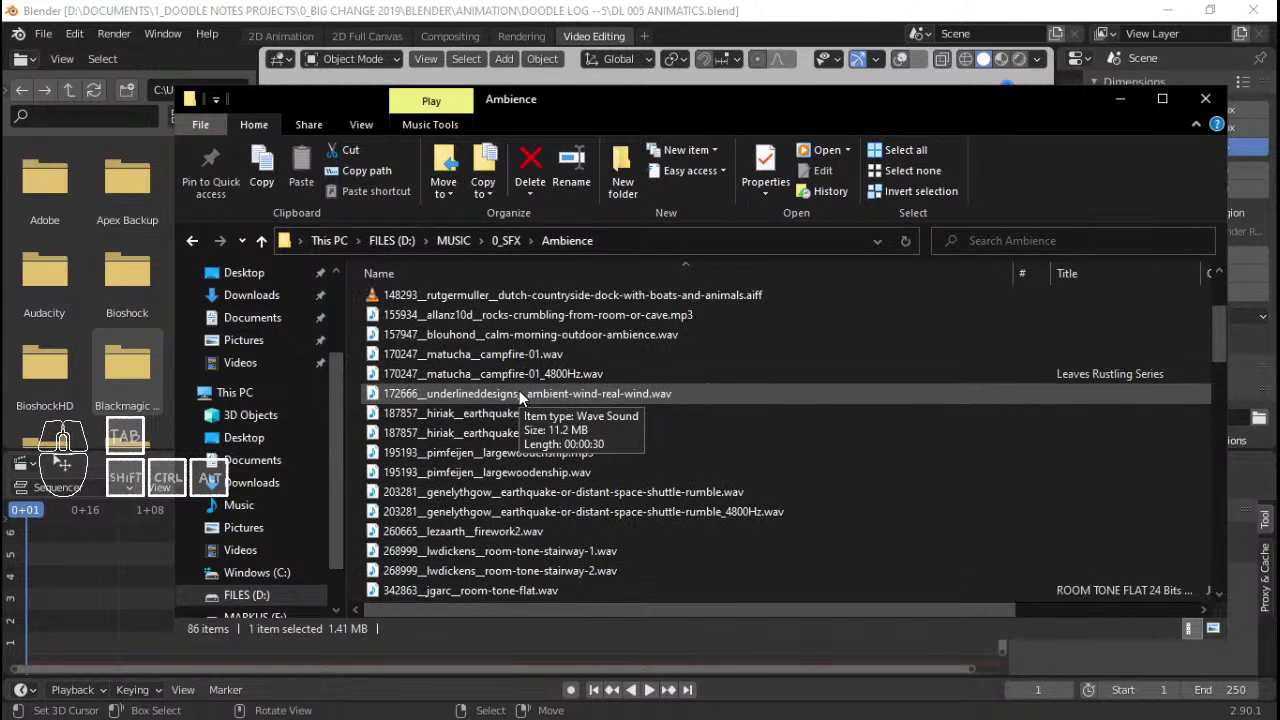
{"action": "scroll", "coordinate": [519, 395], "scroll_direction": "down", "scroll_amount": 10}
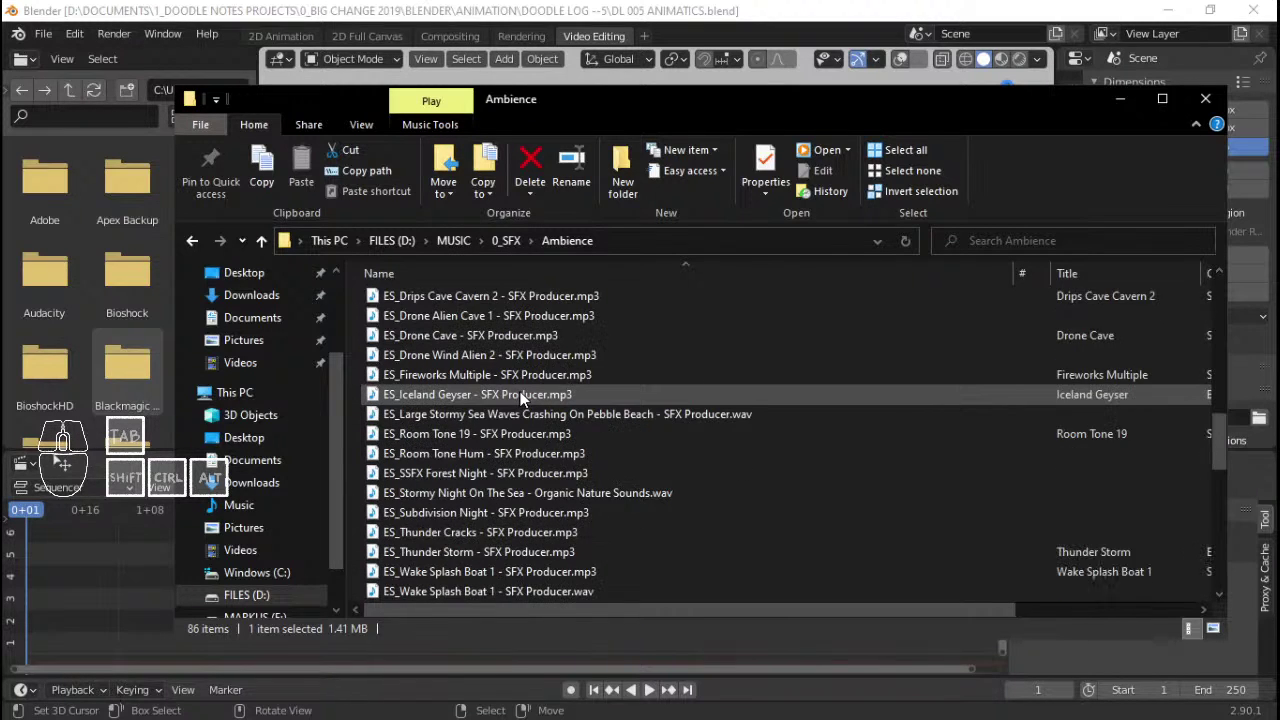
{"action": "scroll", "coordinate": [520, 398], "scroll_direction": "up", "scroll_amount": 2}
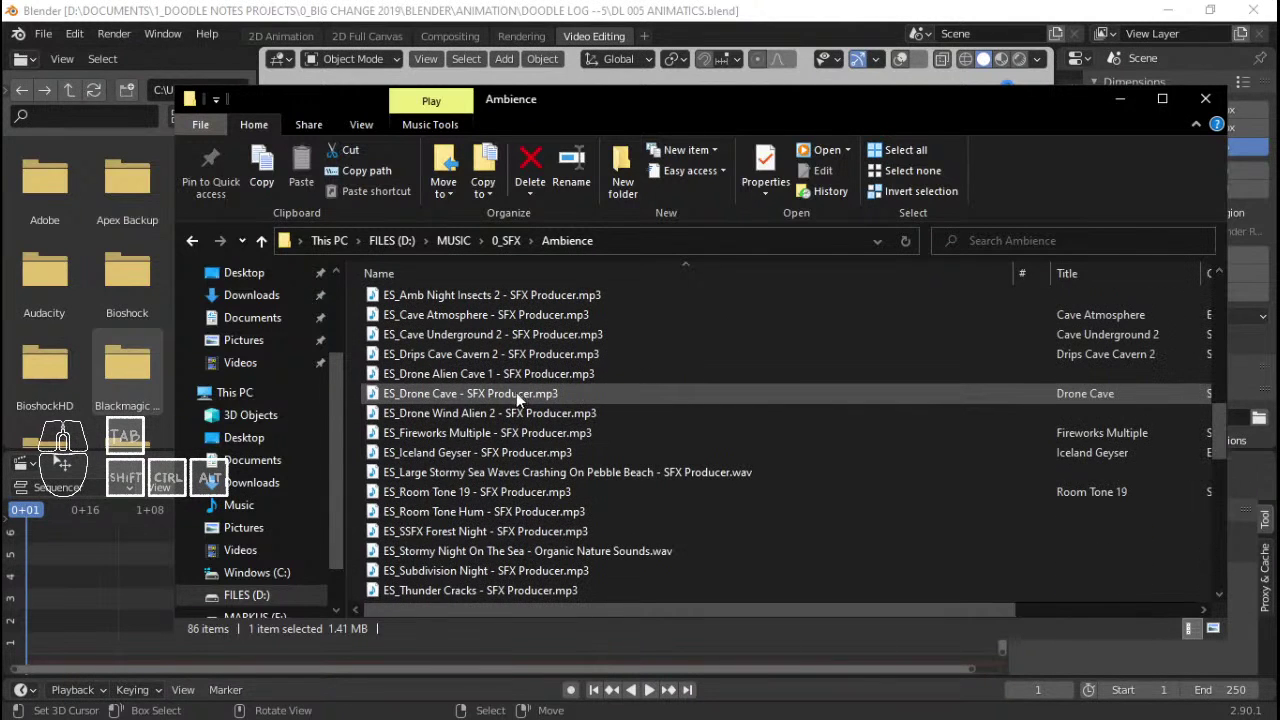
{"action": "double_click", "coordinate": [449, 394]}
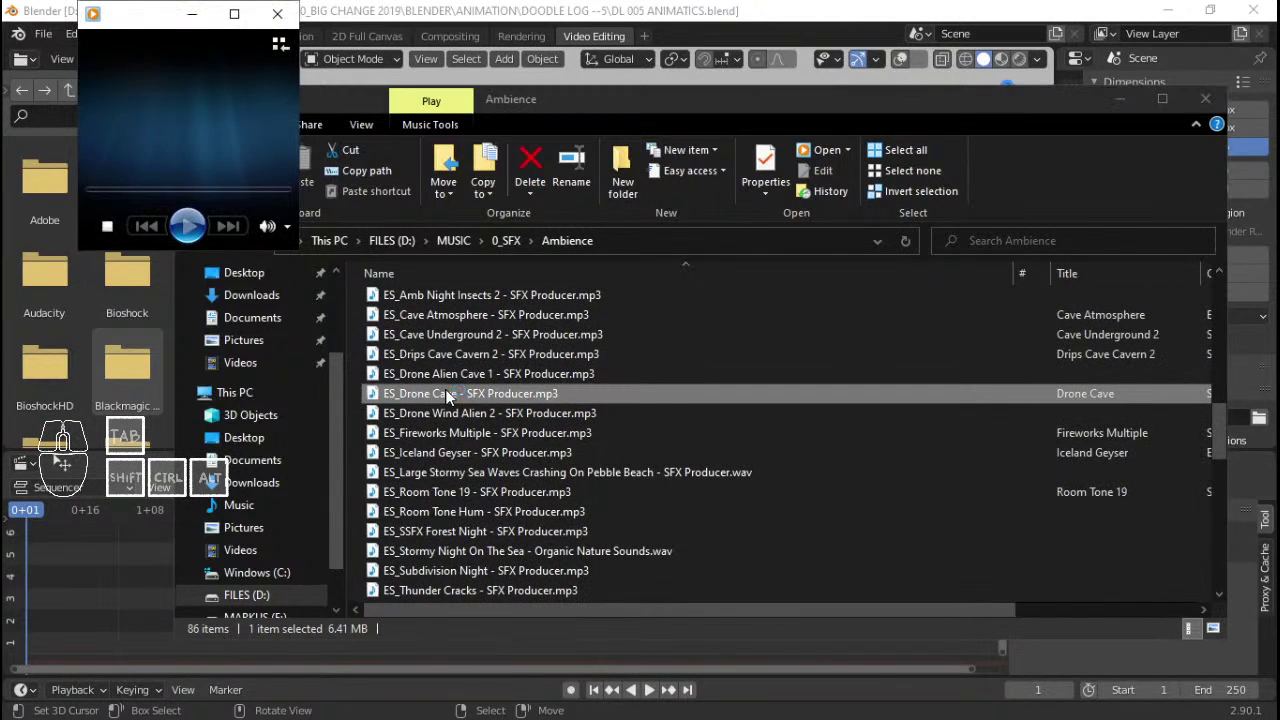
{"action": "double_click", "coordinate": [455, 372]}
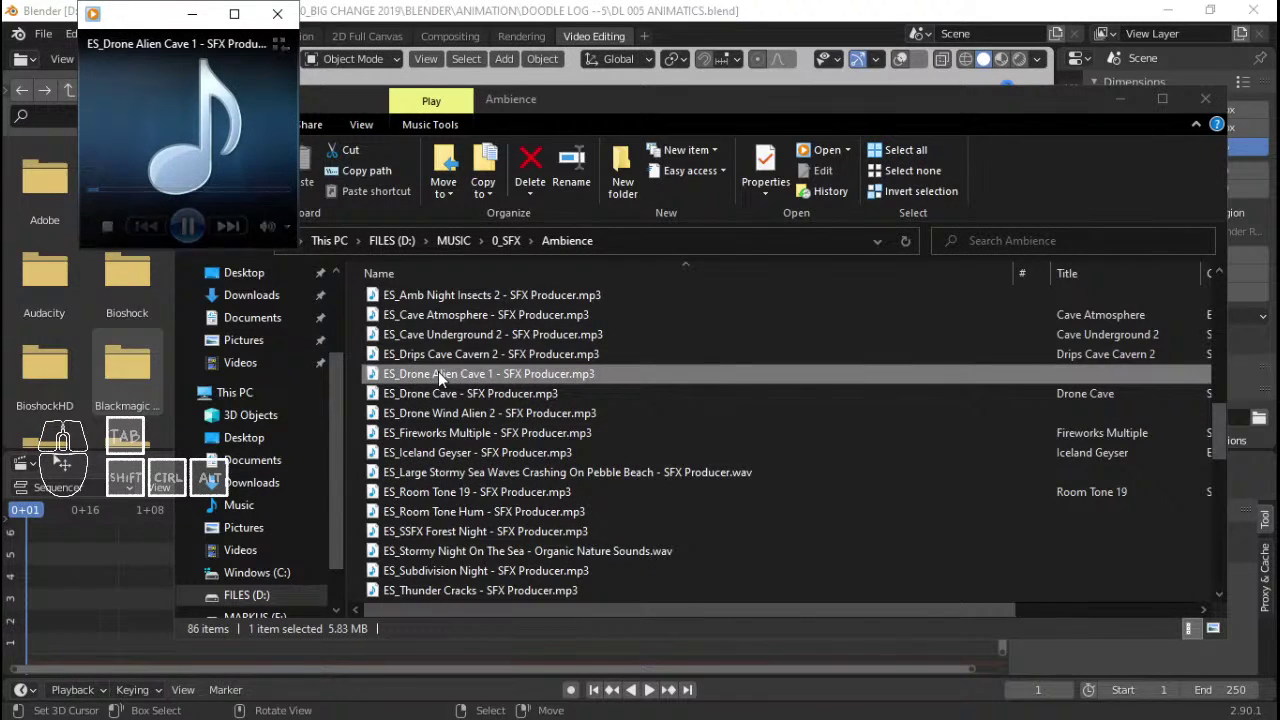
{"action": "key", "text": "alt+F4"}
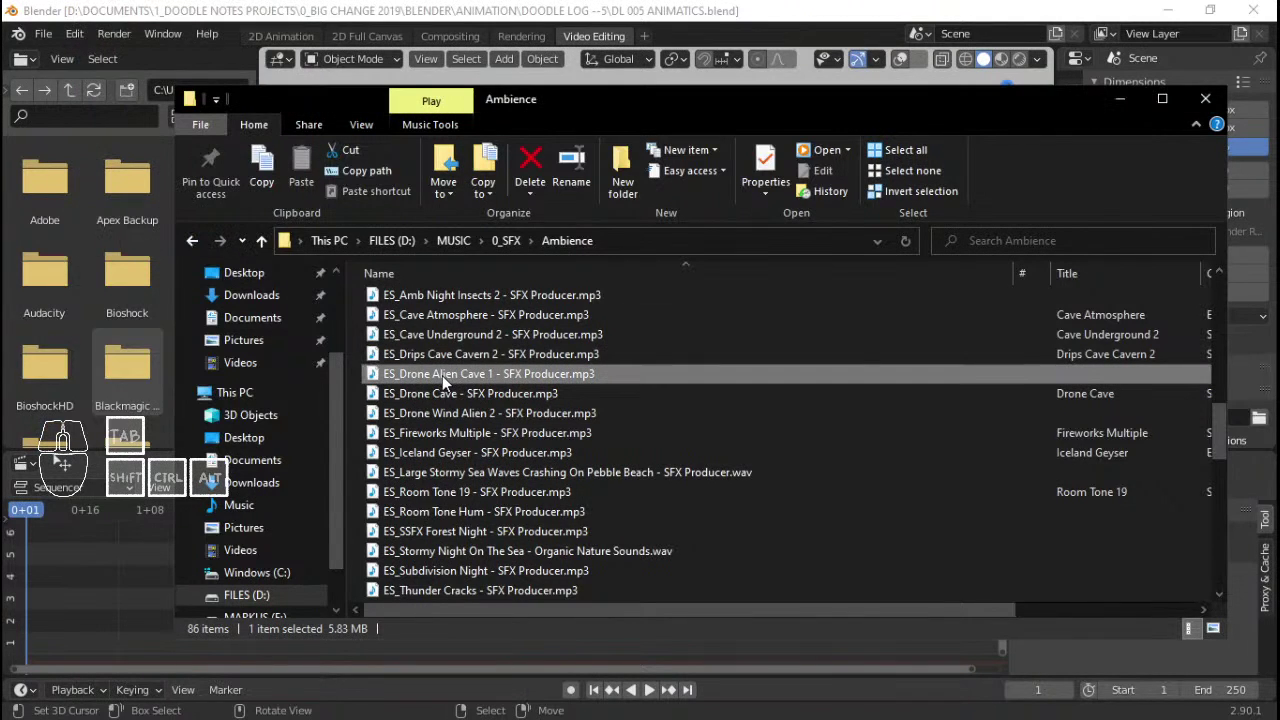
- Add ES_Drone Alien Cave 1 - SFX Producer.mp3 to Blender's Sequencer as a sound strip on channel 1, starting at frame 1
{"action": "left_click_drag", "start_coordinate": [442, 375], "coordinate": [105, 581]}
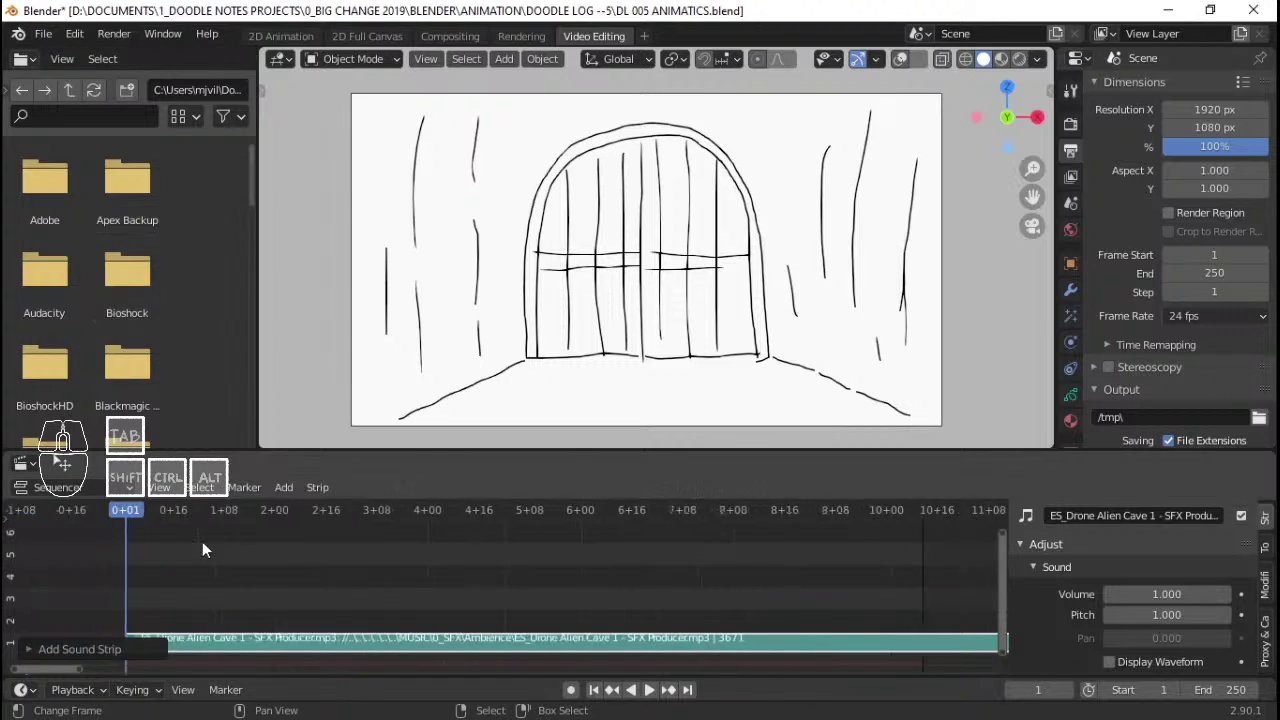
{"action": "middle_click_drag", "start_coordinate": [203, 542], "coordinate": [243, 546]}
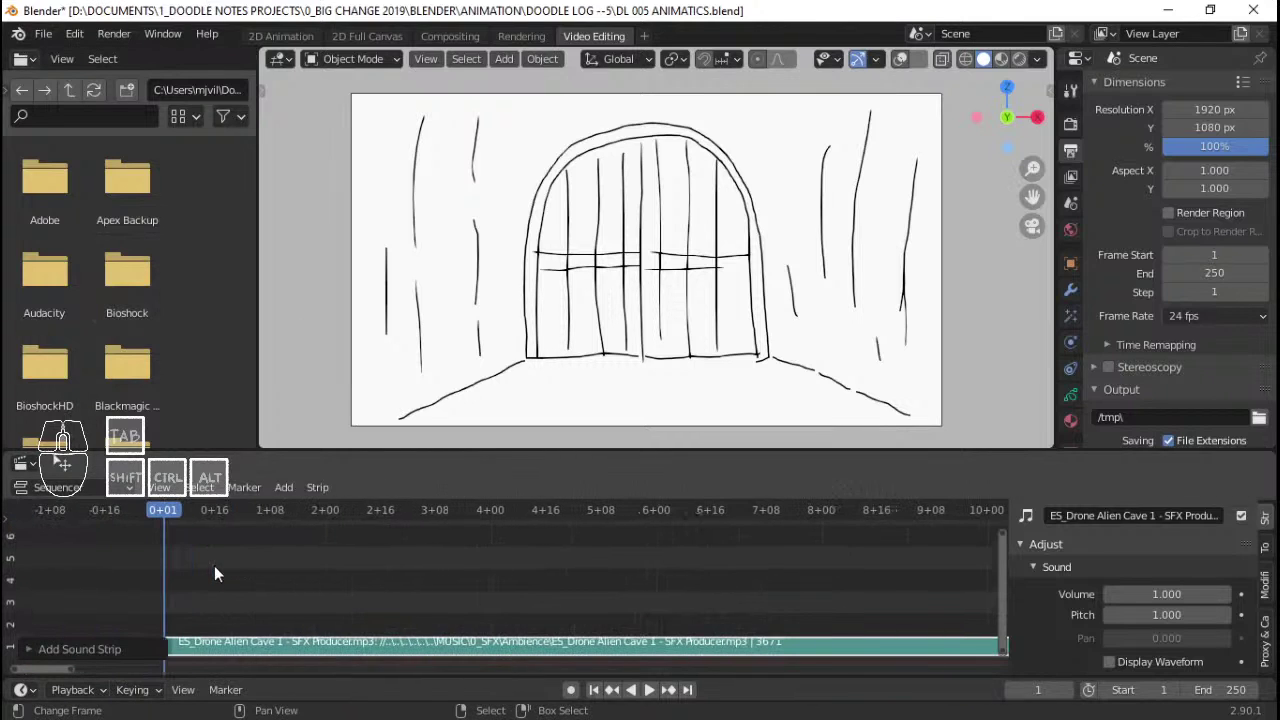
{"action": "scroll", "coordinate": [366, 574], "scroll_direction": "up", "scroll_amount": 2}
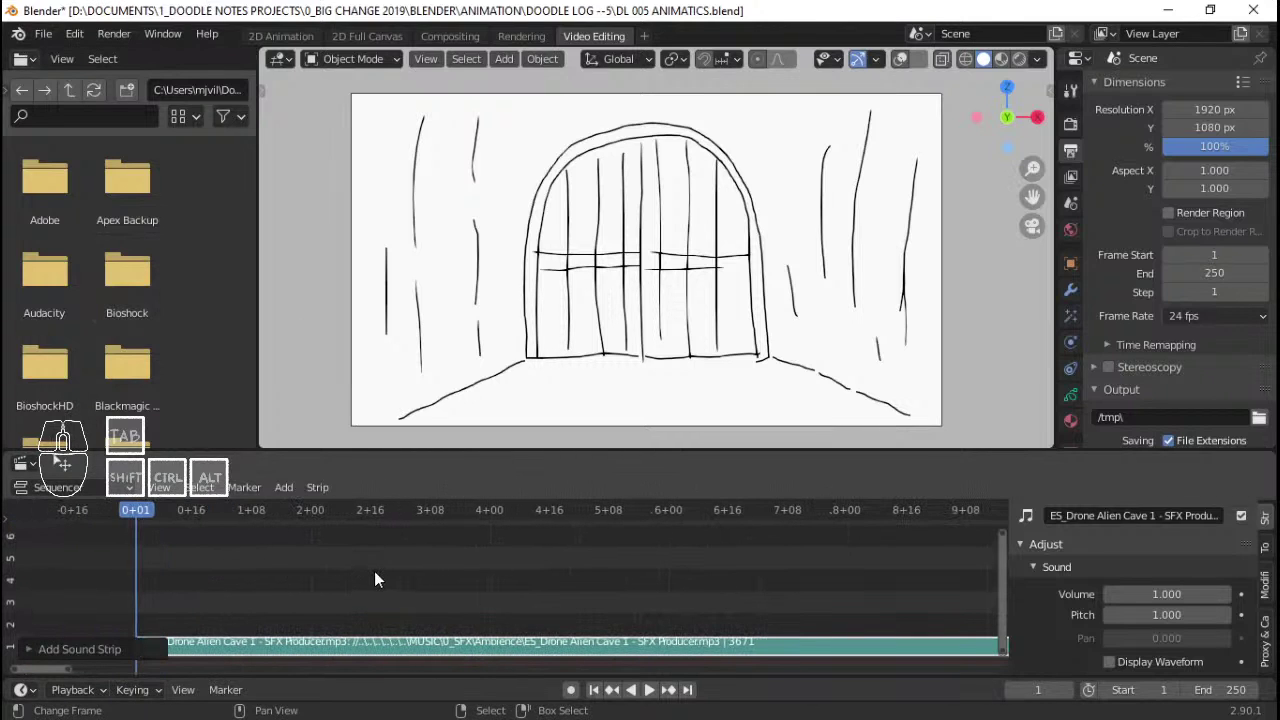
- Play the animation with the new sound strip, return to frame 1, and save the file
{"action": "key", "text": "space"}
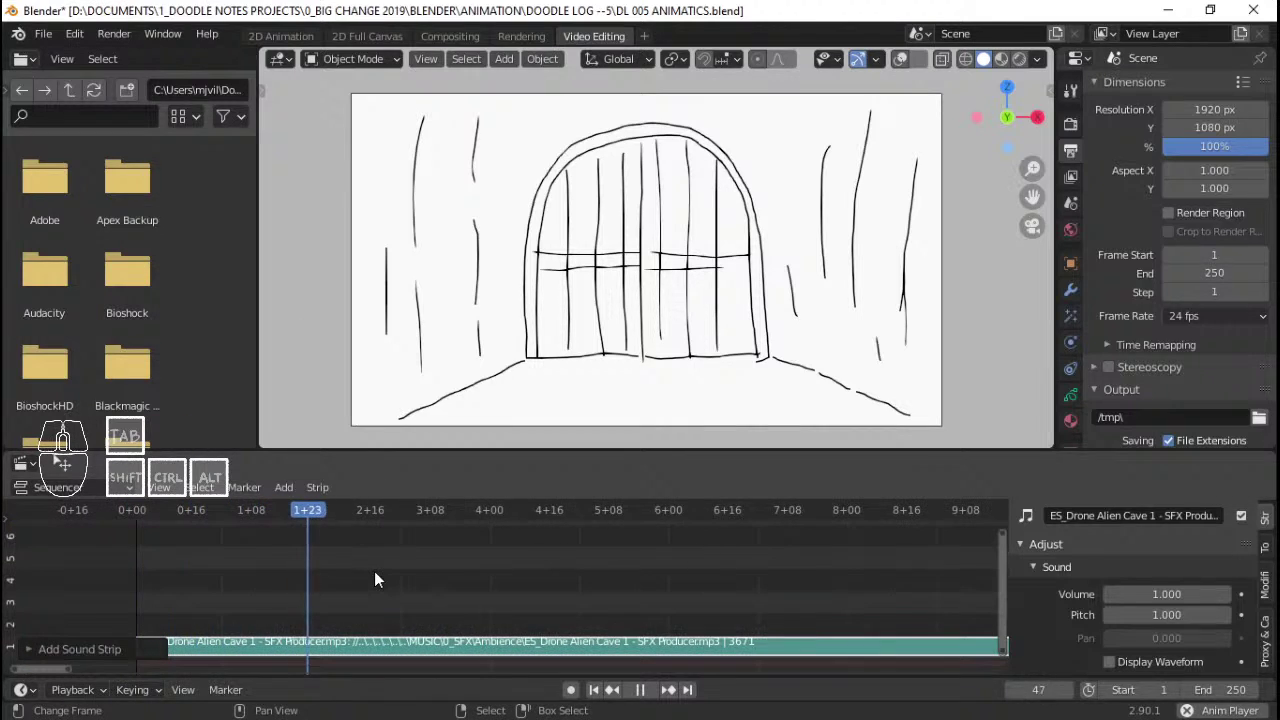
{"action": "key", "text": "space"}
{"action": "key", "text": "shift+Left"}
{"action": "key", "text": "ctrl+s"}
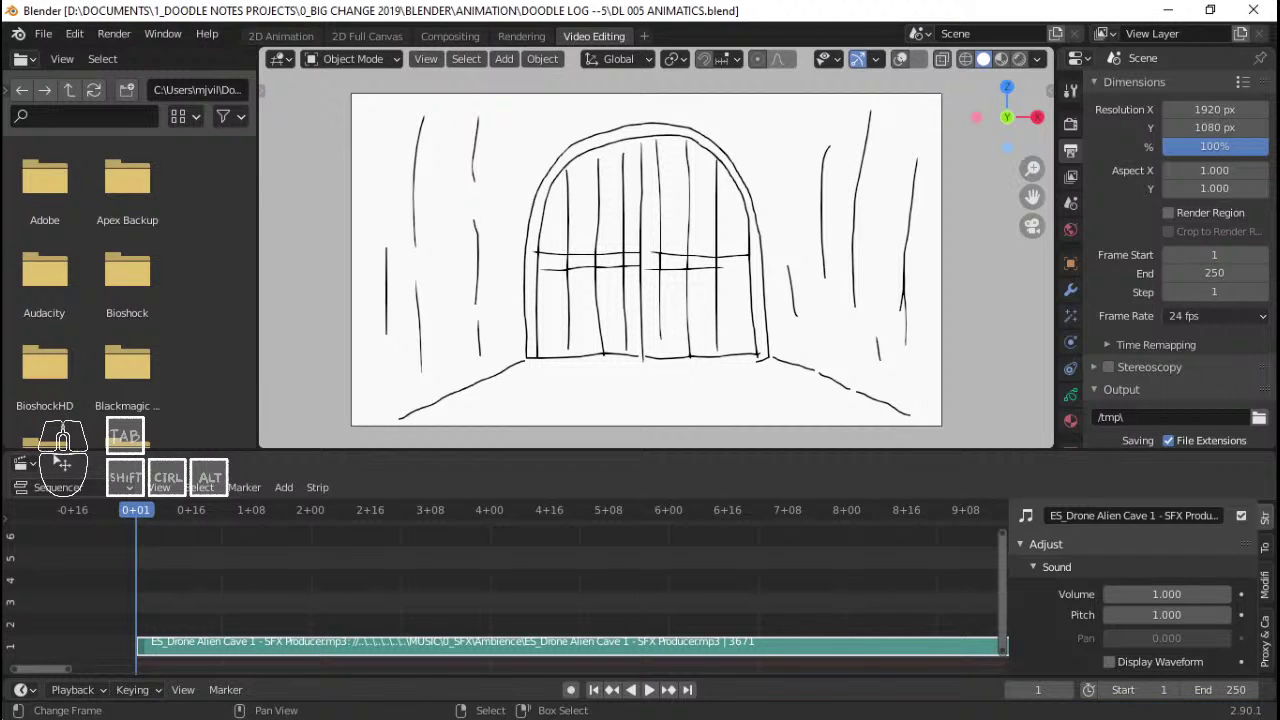
{"action": "key", "text": "ctrl+s"}
- Briefly play the scene with its ambience once more, stop playback, and return to frame 1
{"action": "key", "text": "space"}
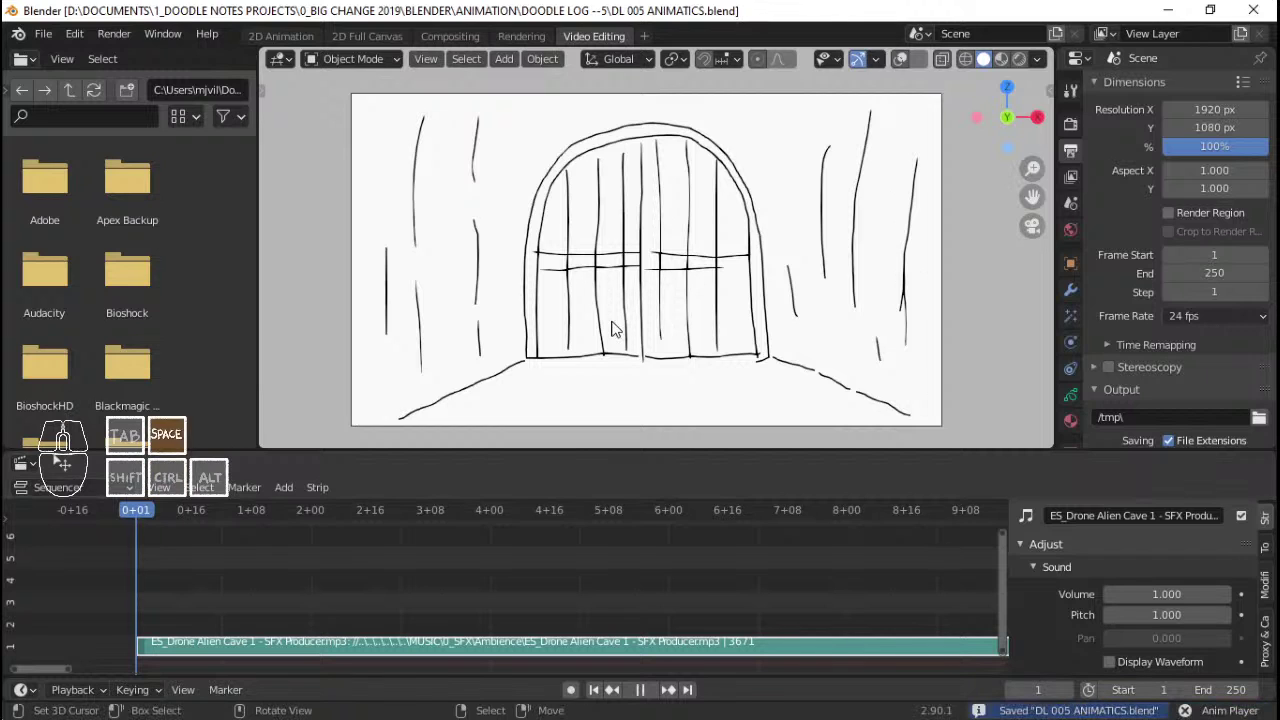
{"action": "key", "text": "space"}
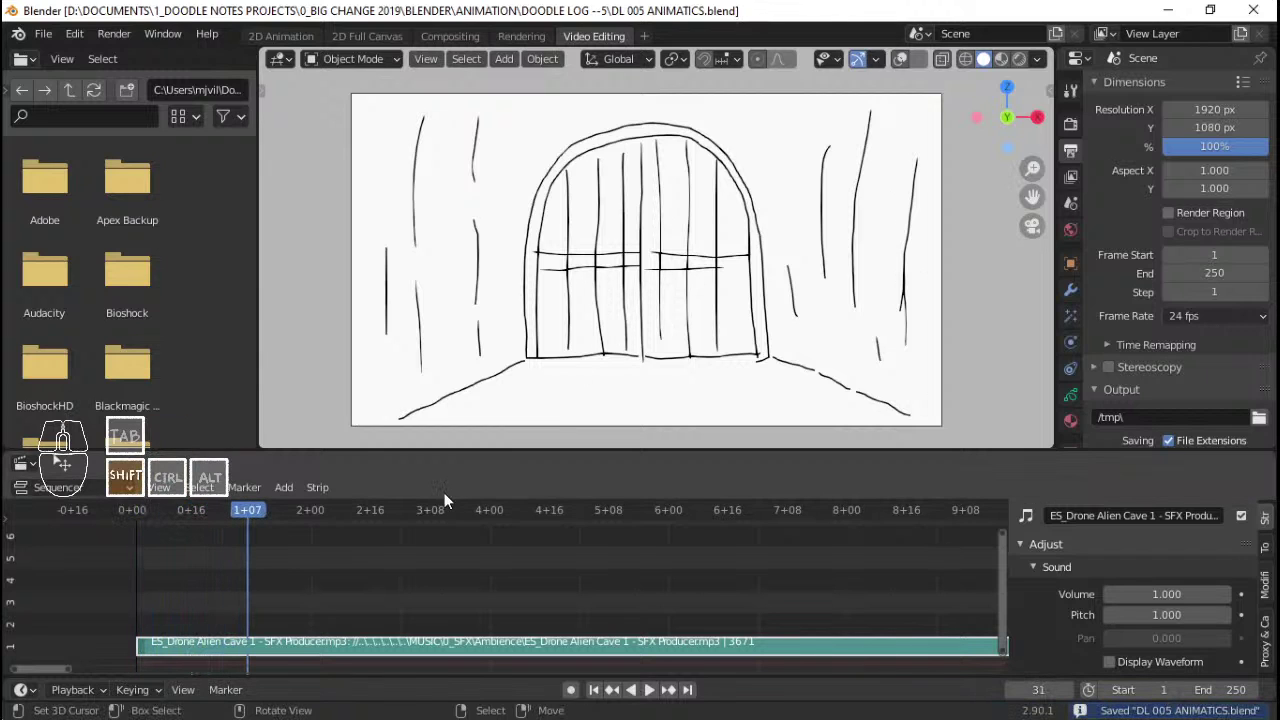
{"action": "key", "text": "shift+Left"}
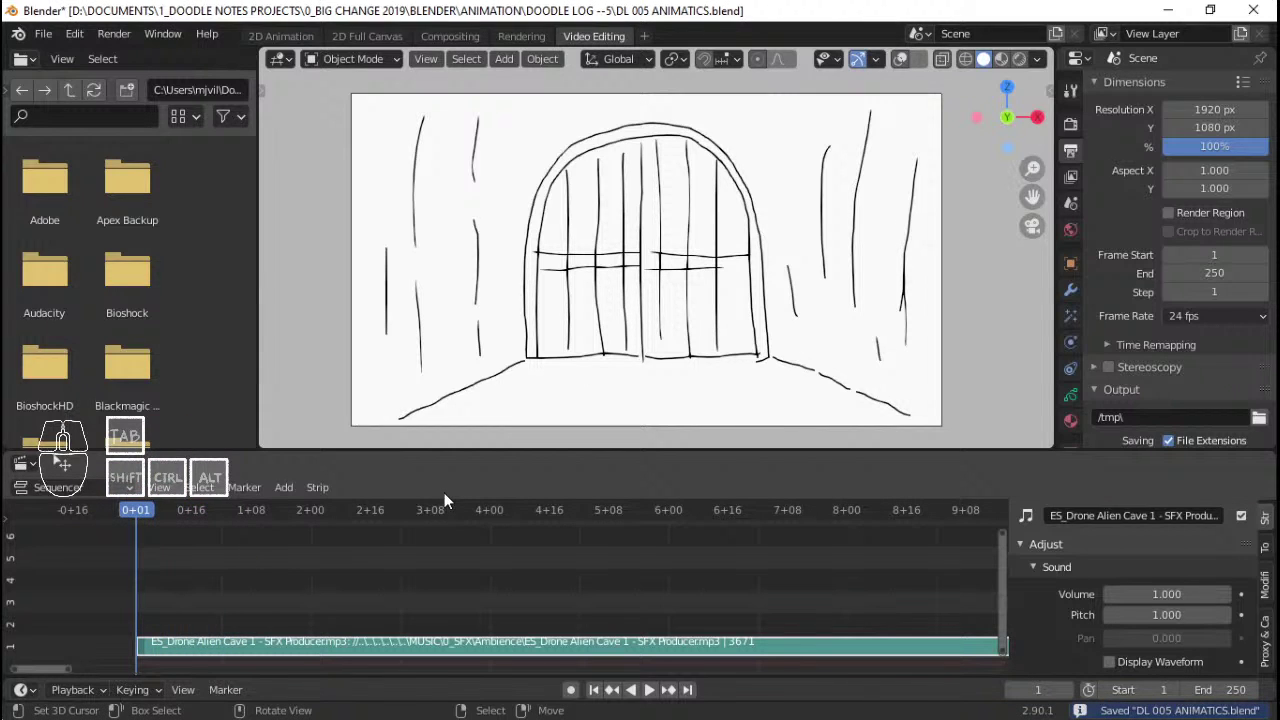
- Play the opening of the animatic and cancel playback to return to frame 1
{"action": "scroll", "coordinate": [294, 537], "scroll_direction": "down", "scroll_amount": 1}
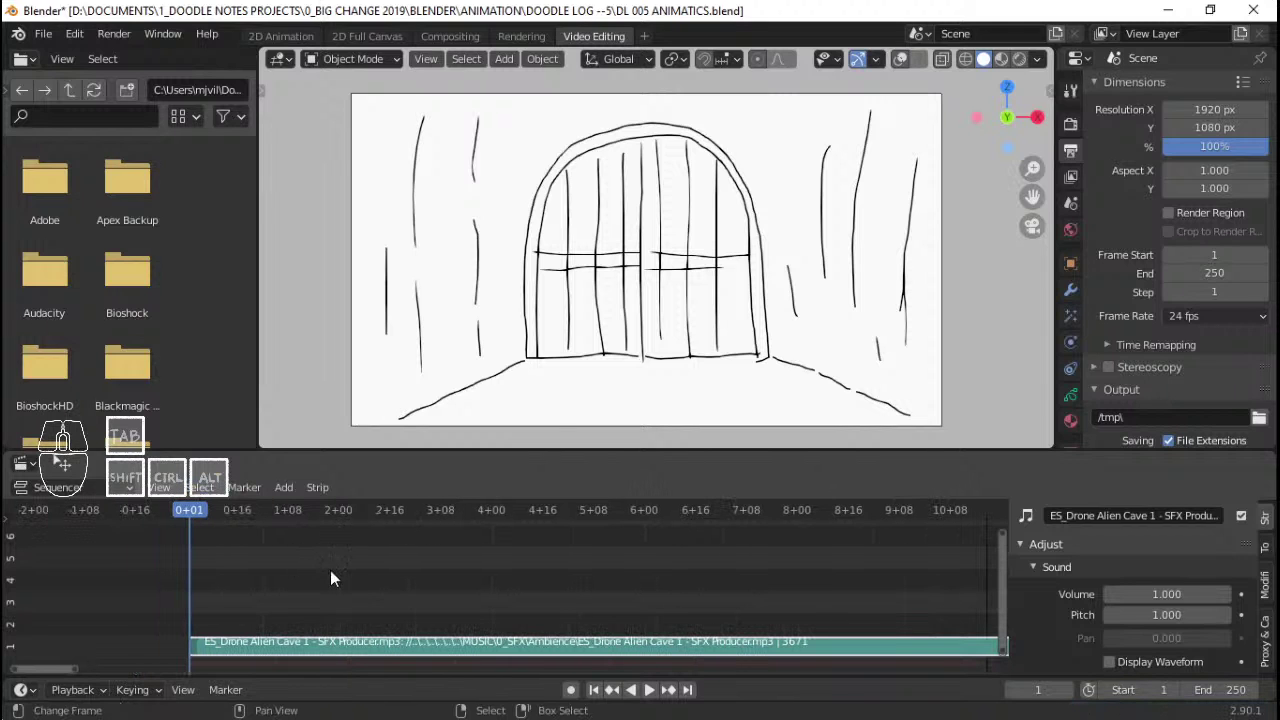
{"action": "key", "text": "space"}
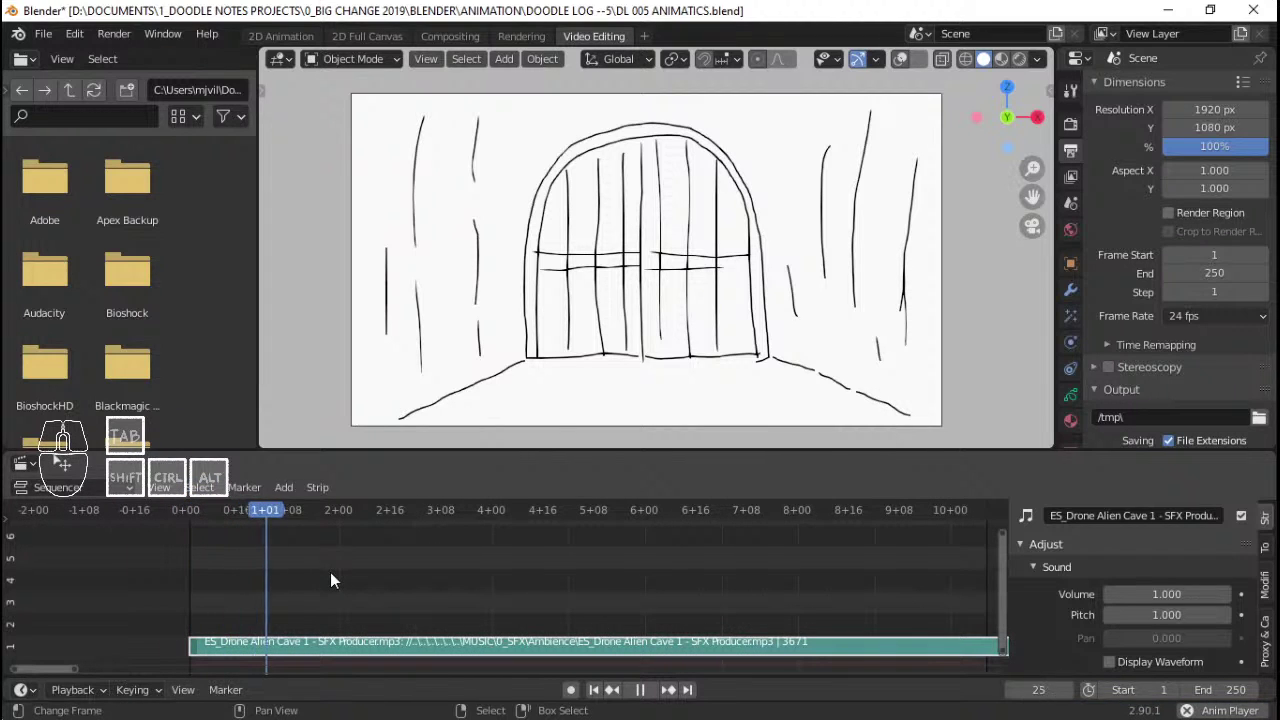
{"action": "key", "text": "Escape"}
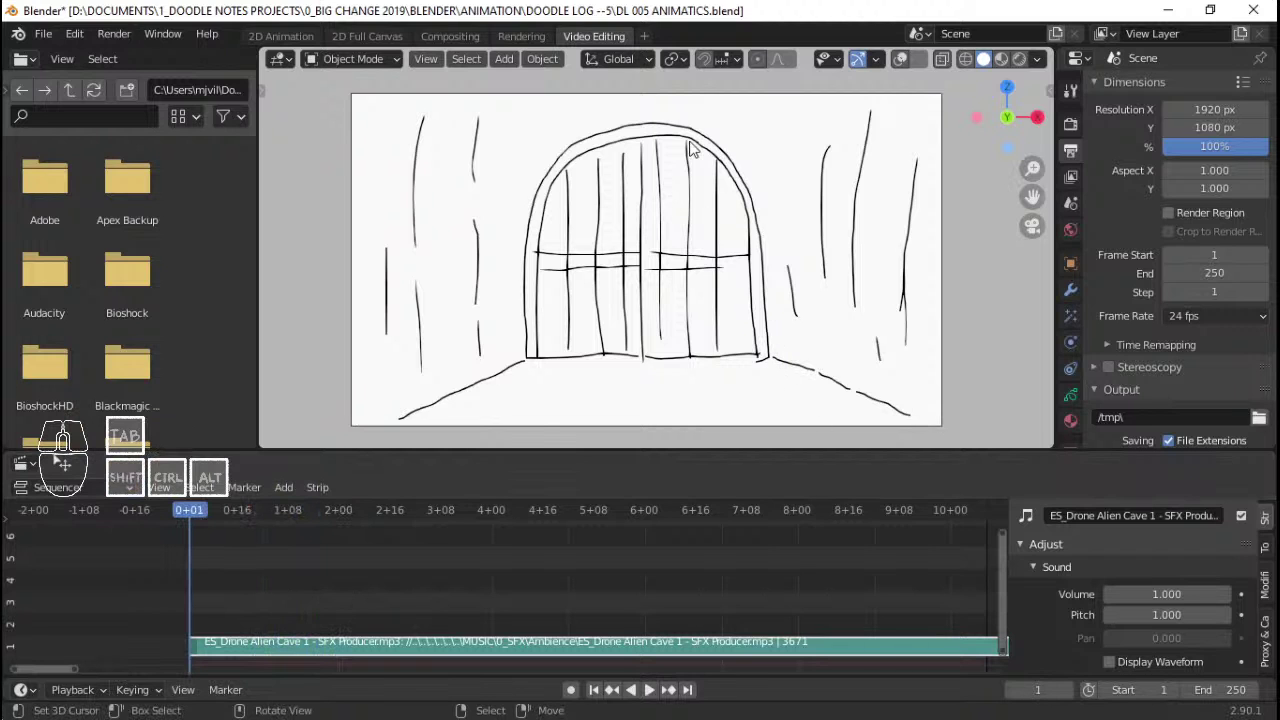
- Turn the viewport overlays back on and scale the door drawing up so its outer lines extend past the camera frame
{"action": "key", "text": "shift+alt+z"}
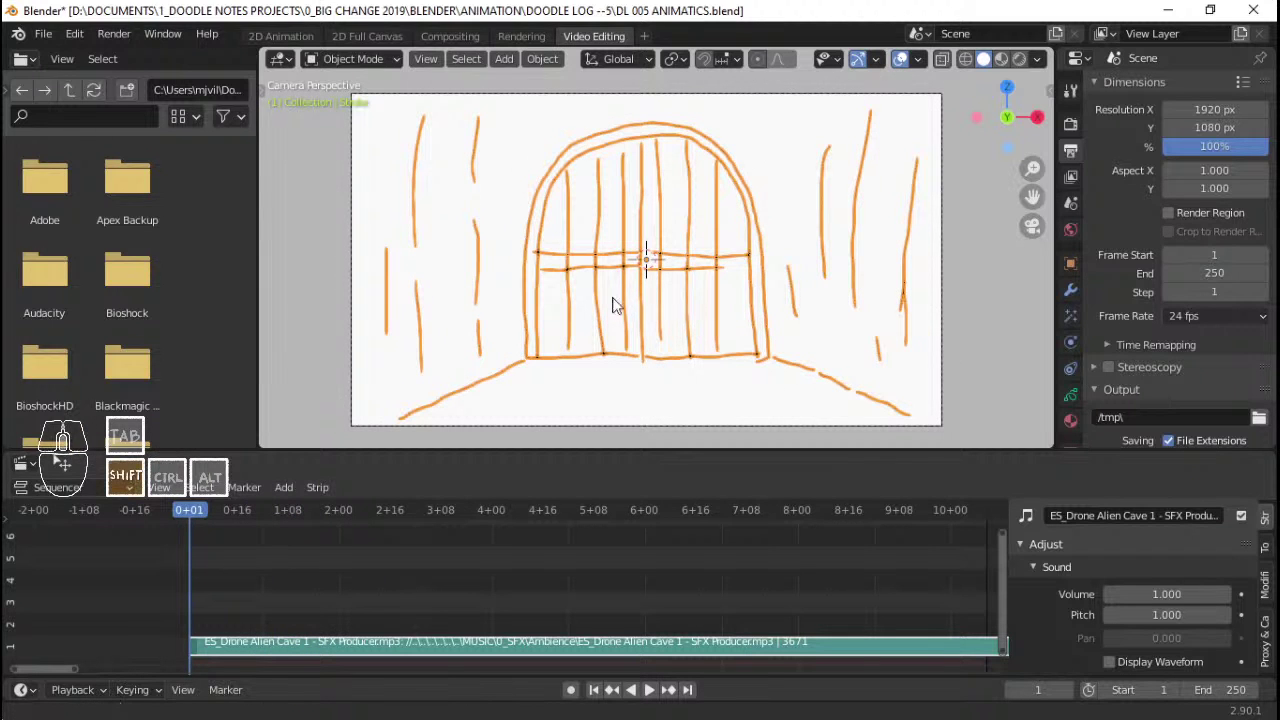
{"action": "scroll", "coordinate": [584, 303], "scroll_direction": "up", "scroll_amount": 2}
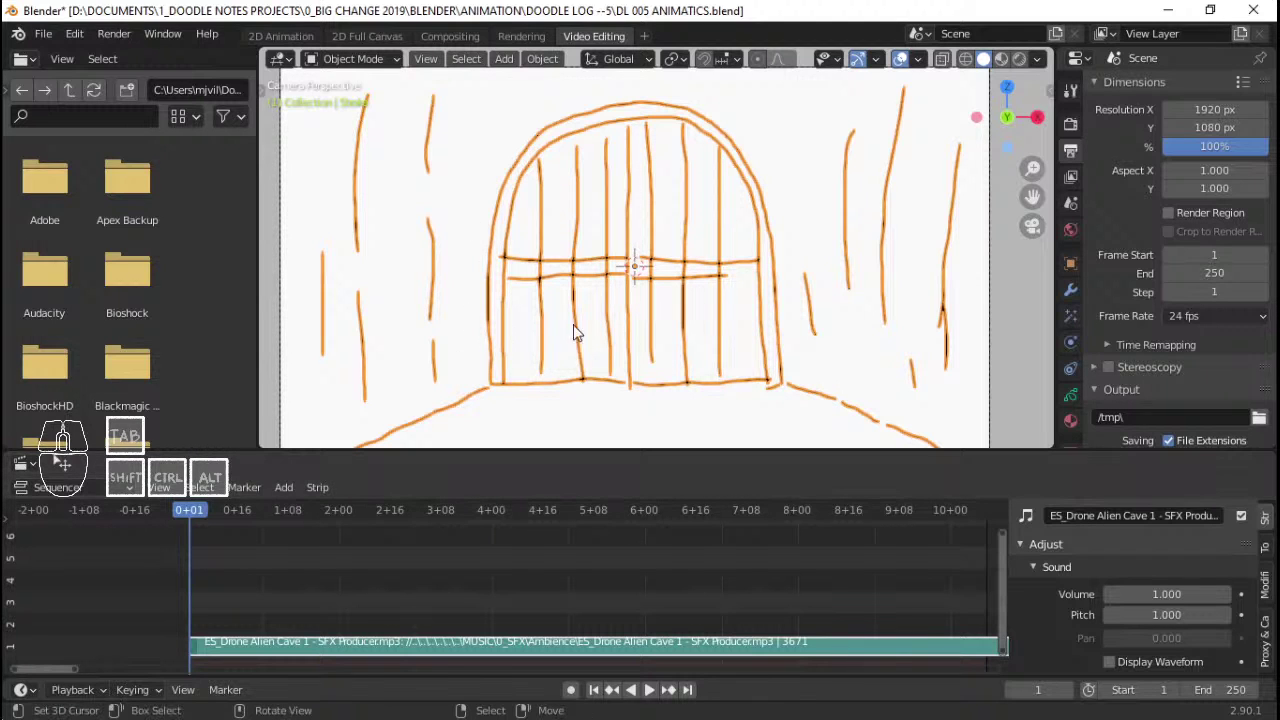
{"action": "key", "text": "s"}
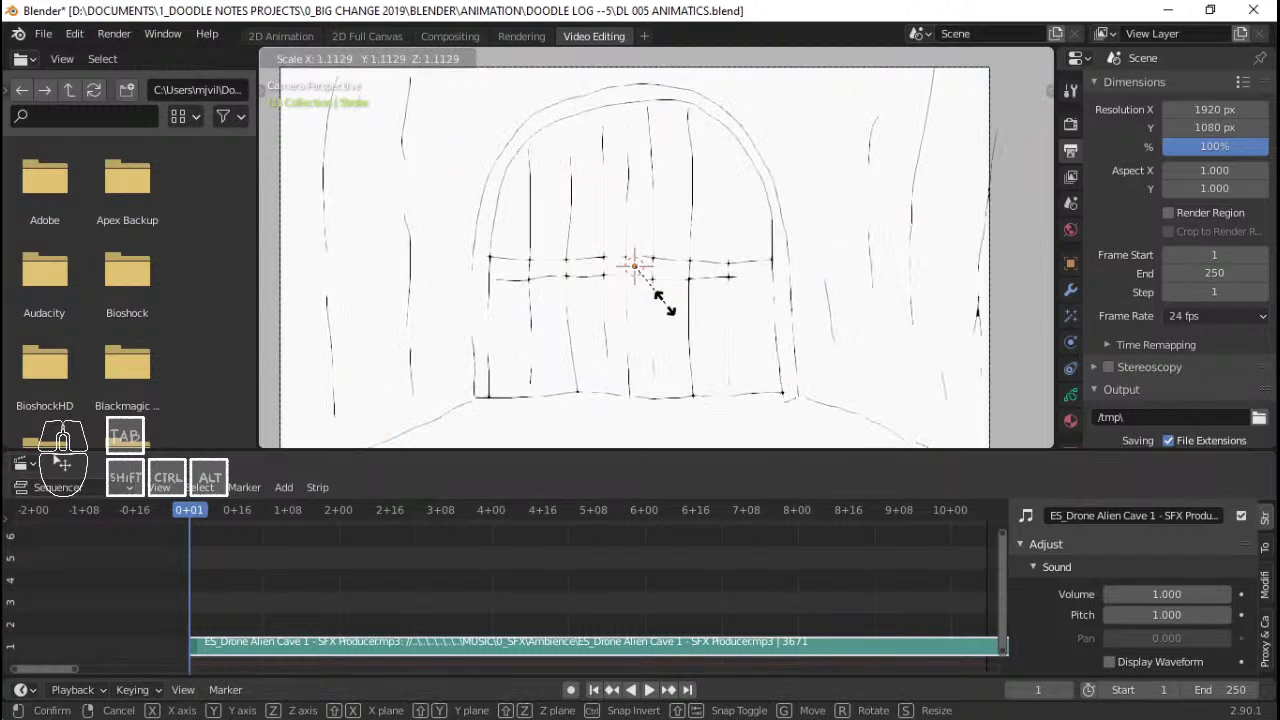
{"action": "right_click", "coordinate": [772, 343]}
{"action": "key", "text": "s"}
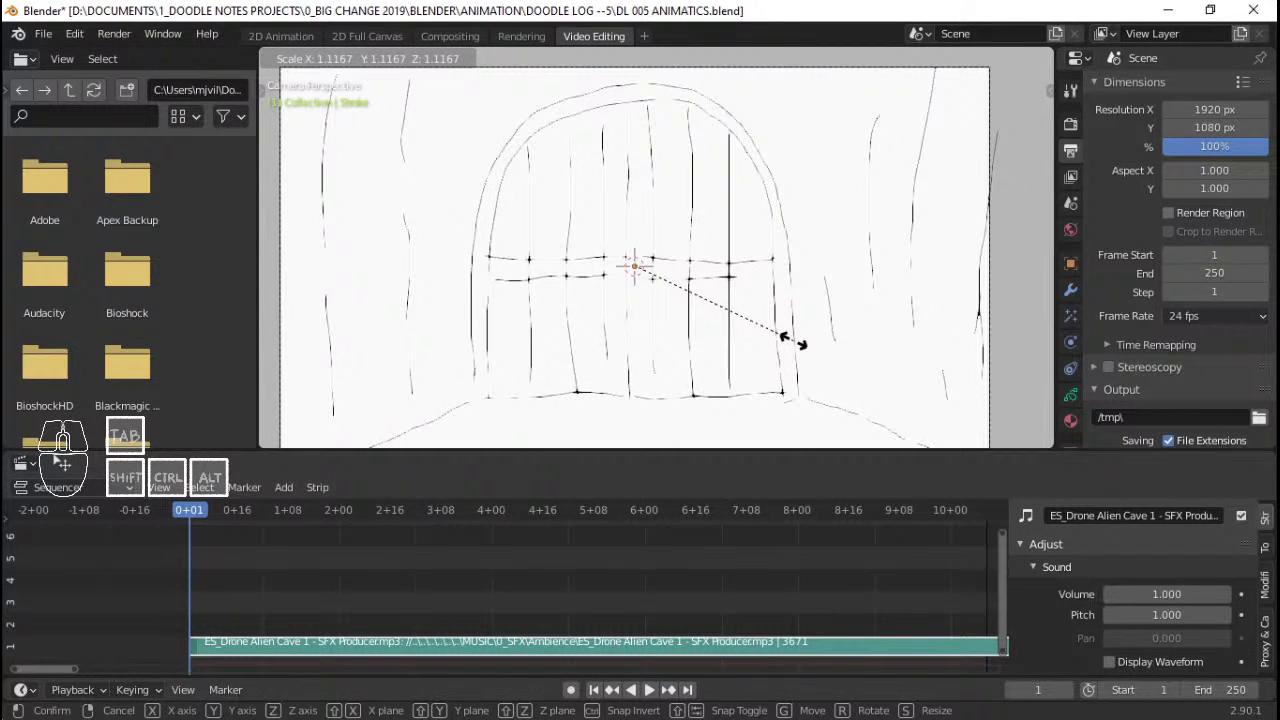
{"action": "left_click", "coordinate": [802, 341]}
- Move the enlarged door drawing slightly down along the global Z axis
{"action": "key", "text": "Tab"}
{"action": "key", "text": "Tab"}
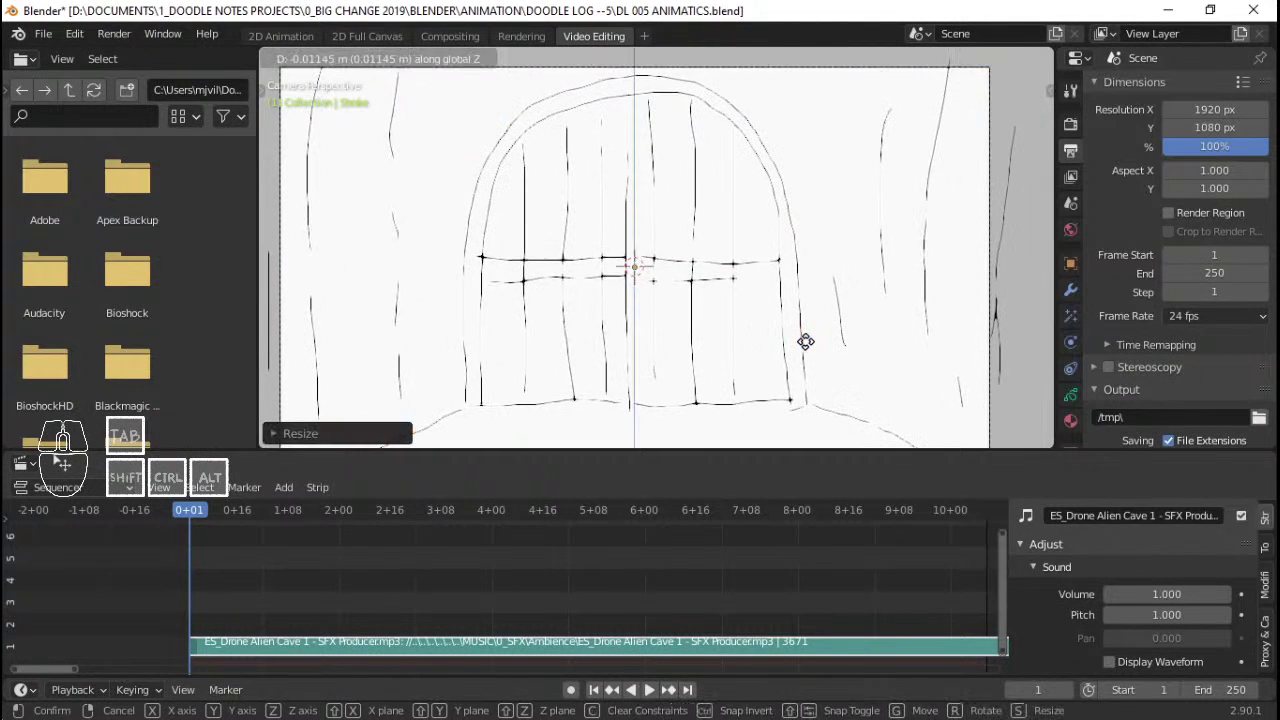
{"action": "key", "text": "g"}
{"action": "left_click", "coordinate": [806, 350]}
{"action": "key", "text": "Tab"}
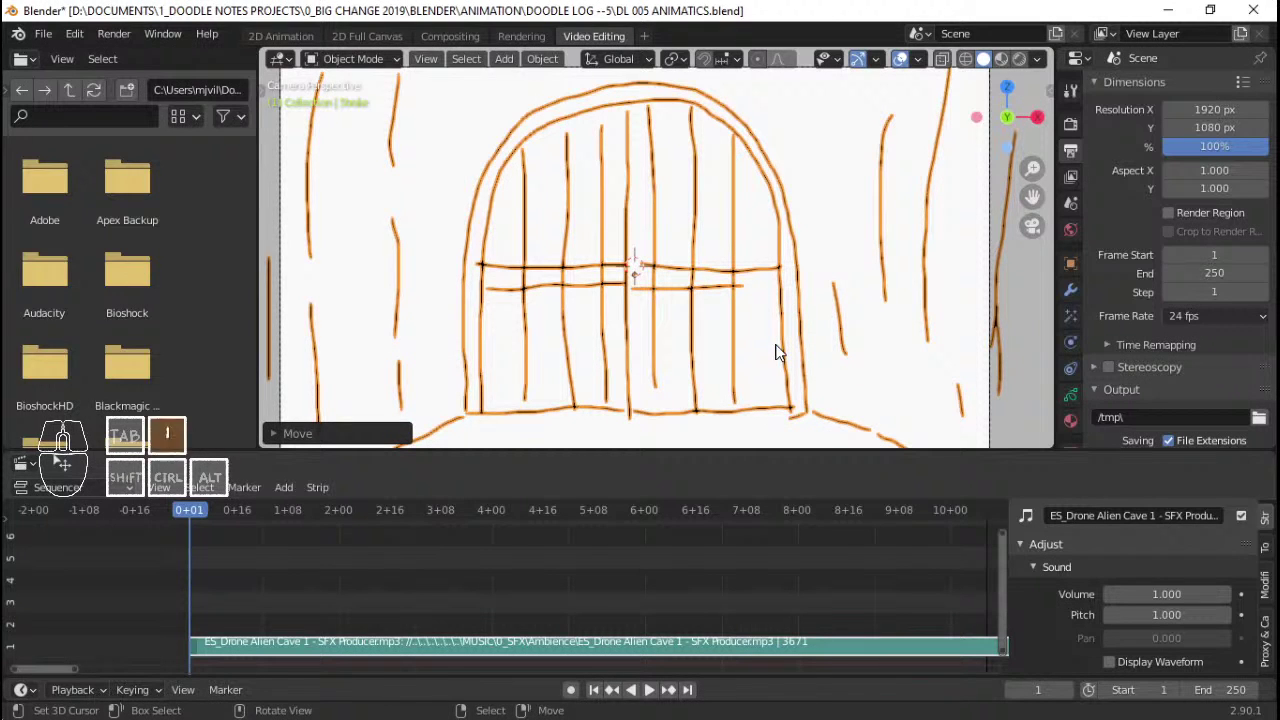
- Review the keyframe types available for the door drawing at frame 1
{"action": "key", "text": "i"}
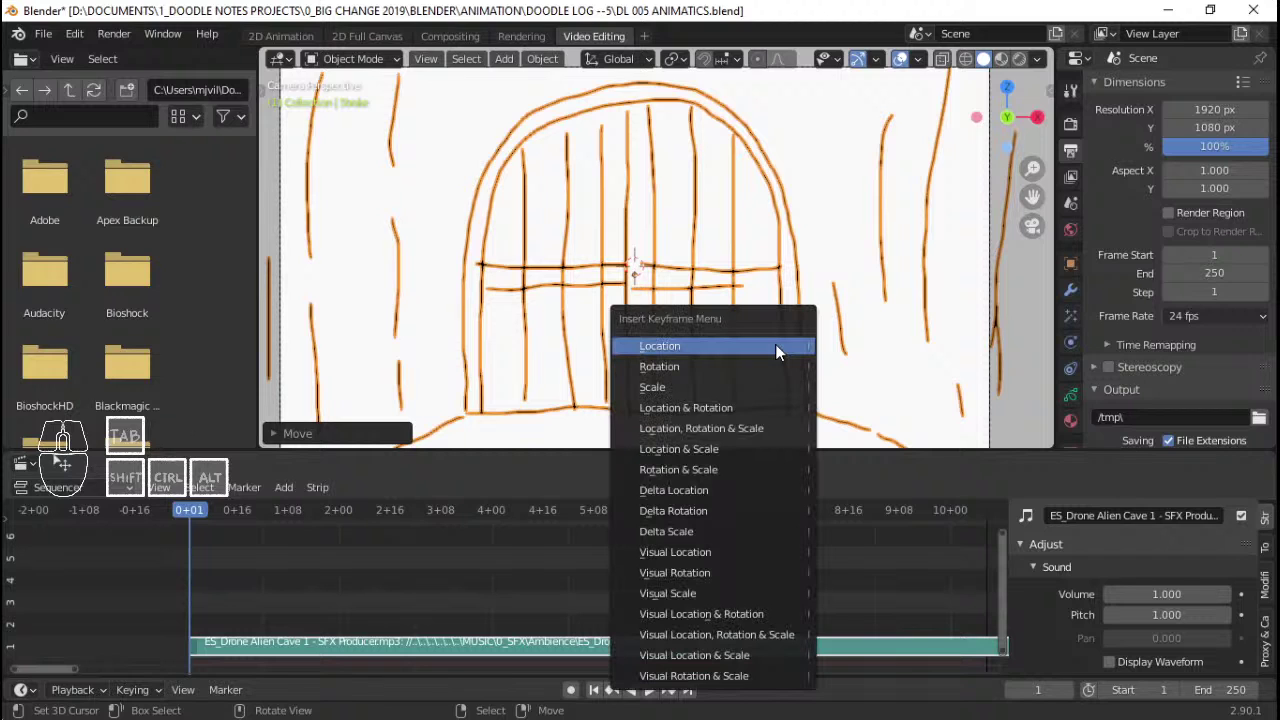
{"action": "left_click", "coordinate": [686, 387]}
{"action": "scroll", "coordinate": [677, 305], "scroll_direction": "down", "scroll_amount": 3}
{"action": "scroll", "coordinate": [618, 259], "scroll_direction": "up", "scroll_amount": 2}
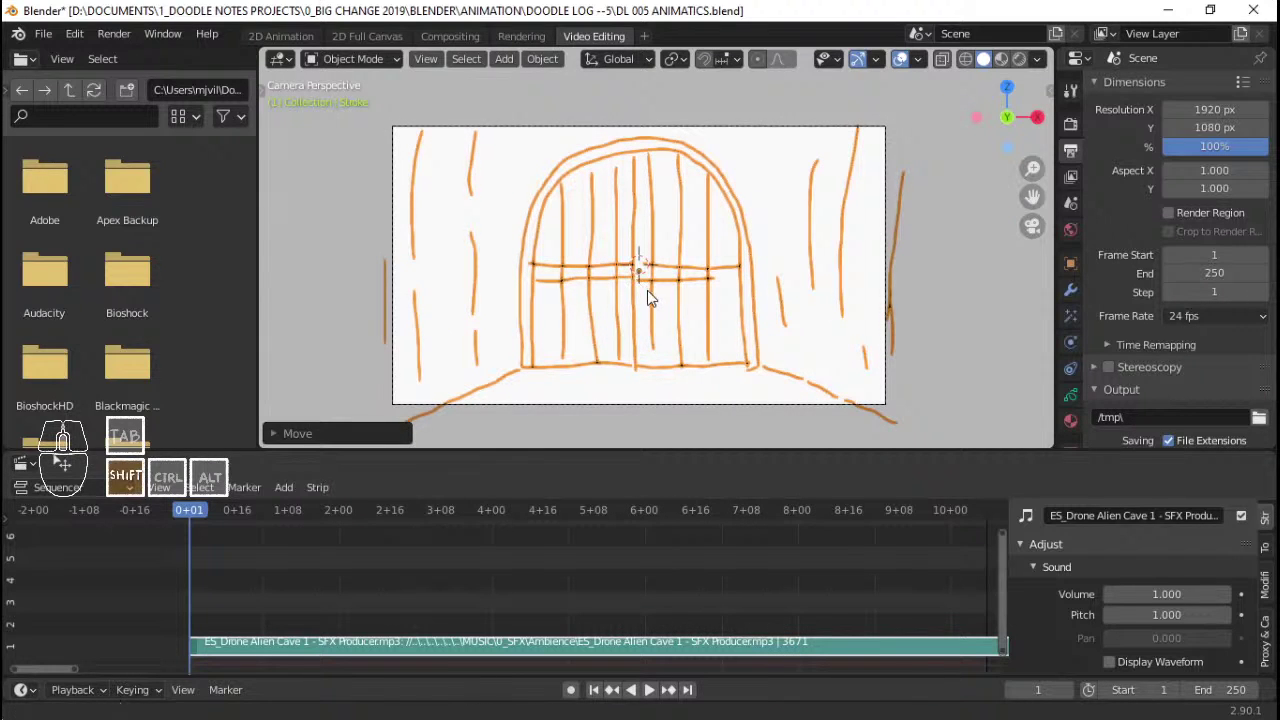
{"action": "key", "text": "i"}
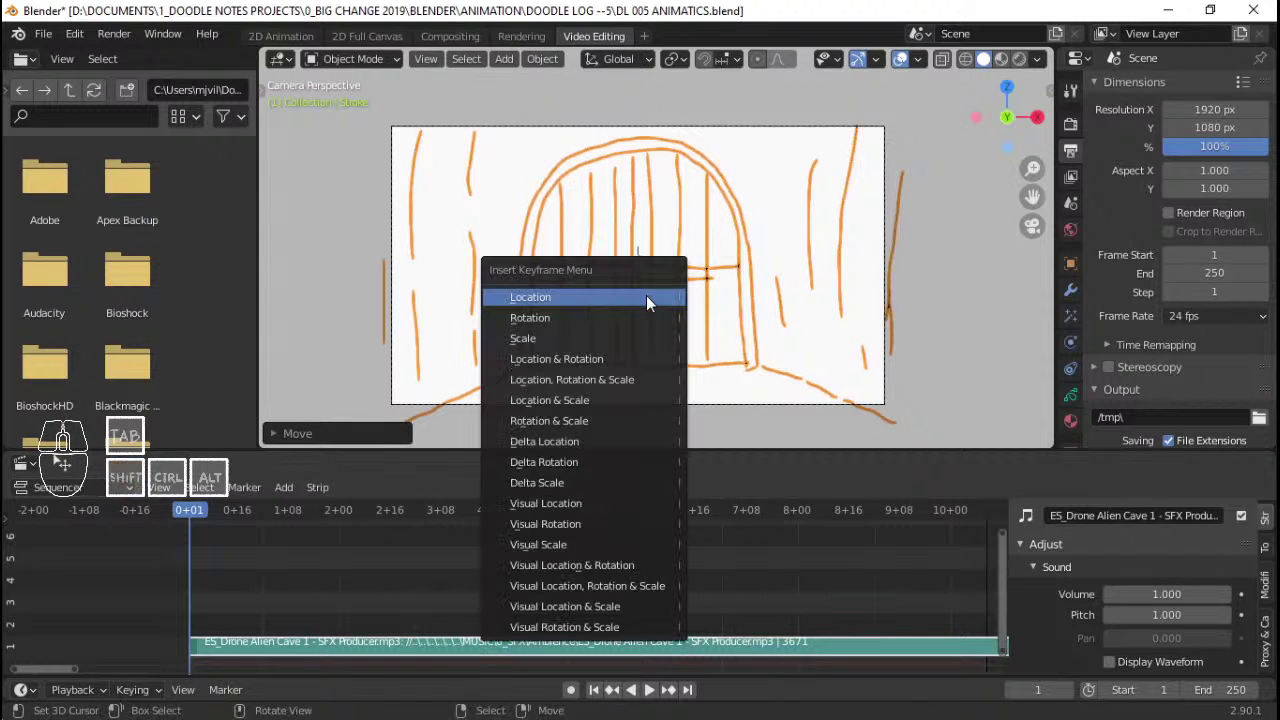
{"action": "left_click", "coordinate": [646, 295]}
- Set the active keying set to Location, Rotation & Scale and keyframe the door drawing at frame 1
{"action": "left_click", "coordinate": [136, 689]}
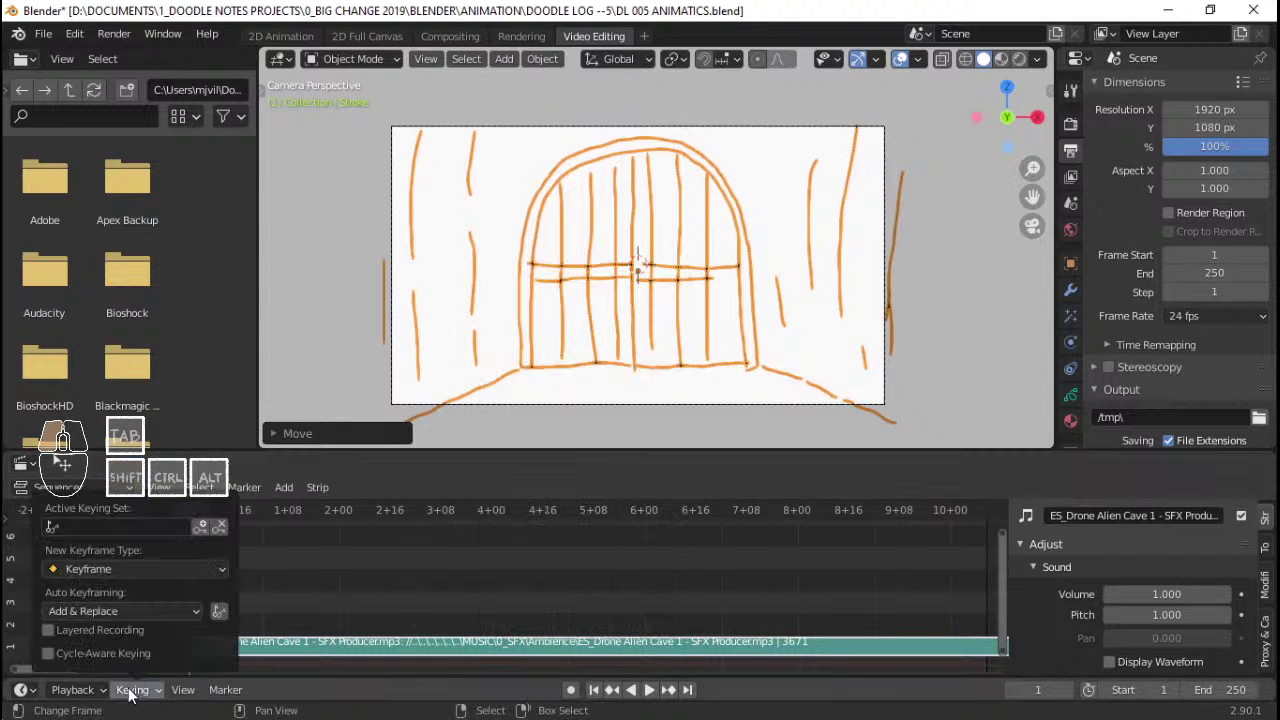
{"action": "left_click", "coordinate": [143, 524]}
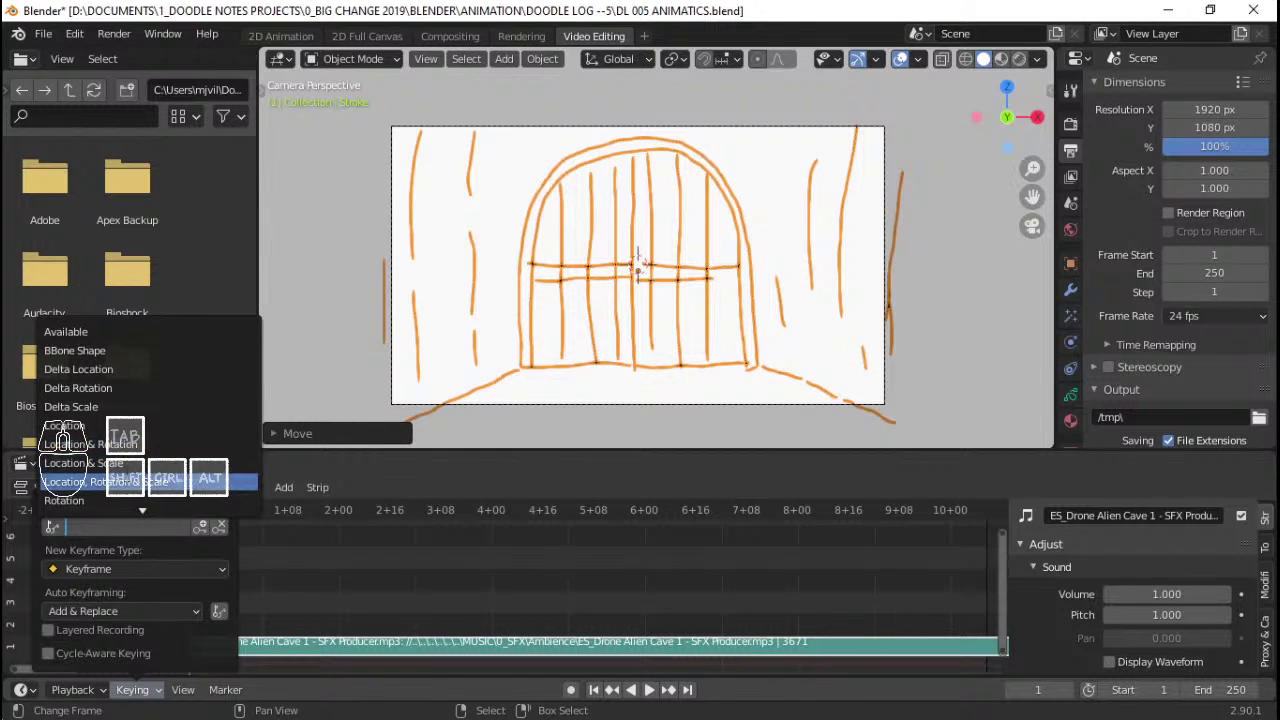
{"action": "left_click", "coordinate": [135, 483]}
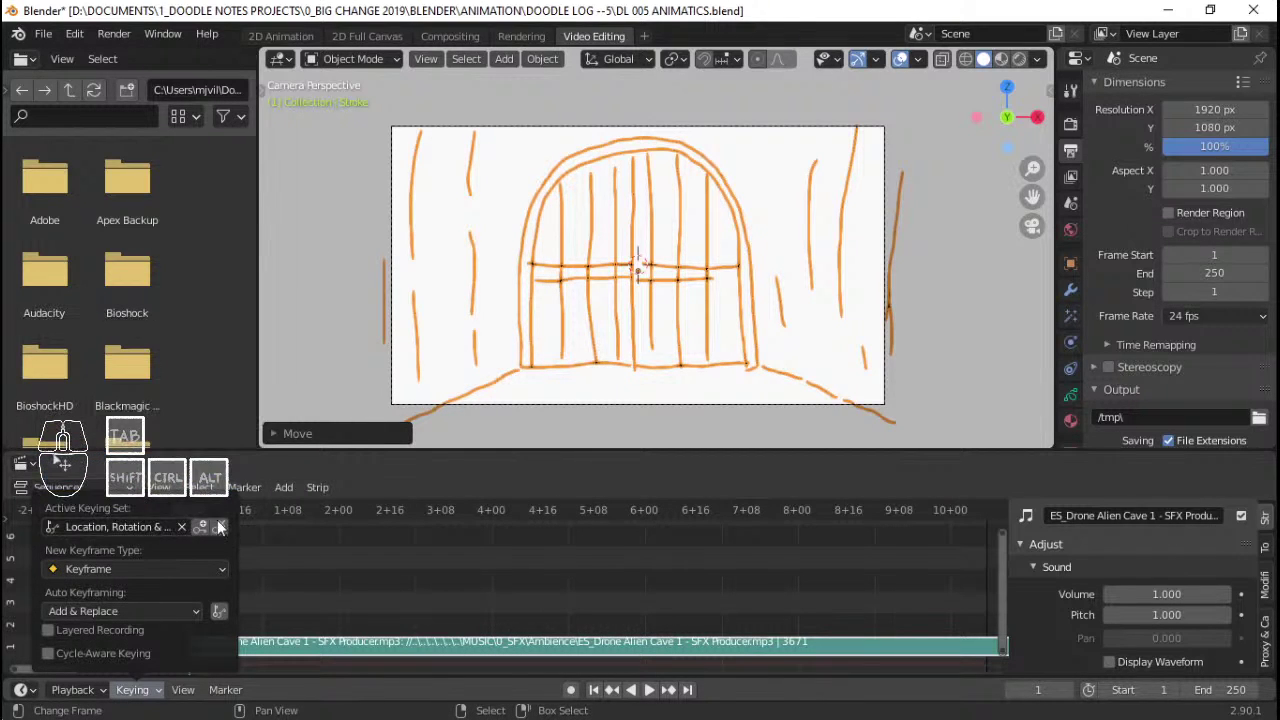
{"action": "key", "text": "i"}
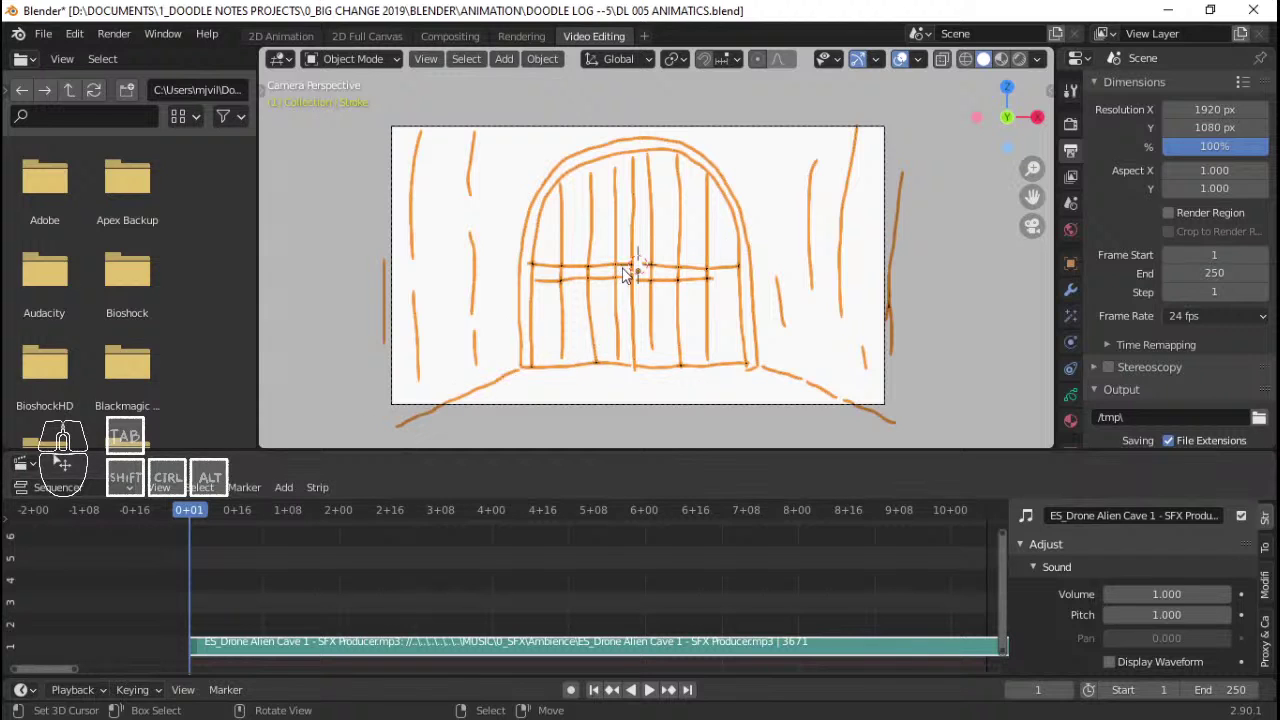
{"action": "left_click", "coordinate": [137, 697]}
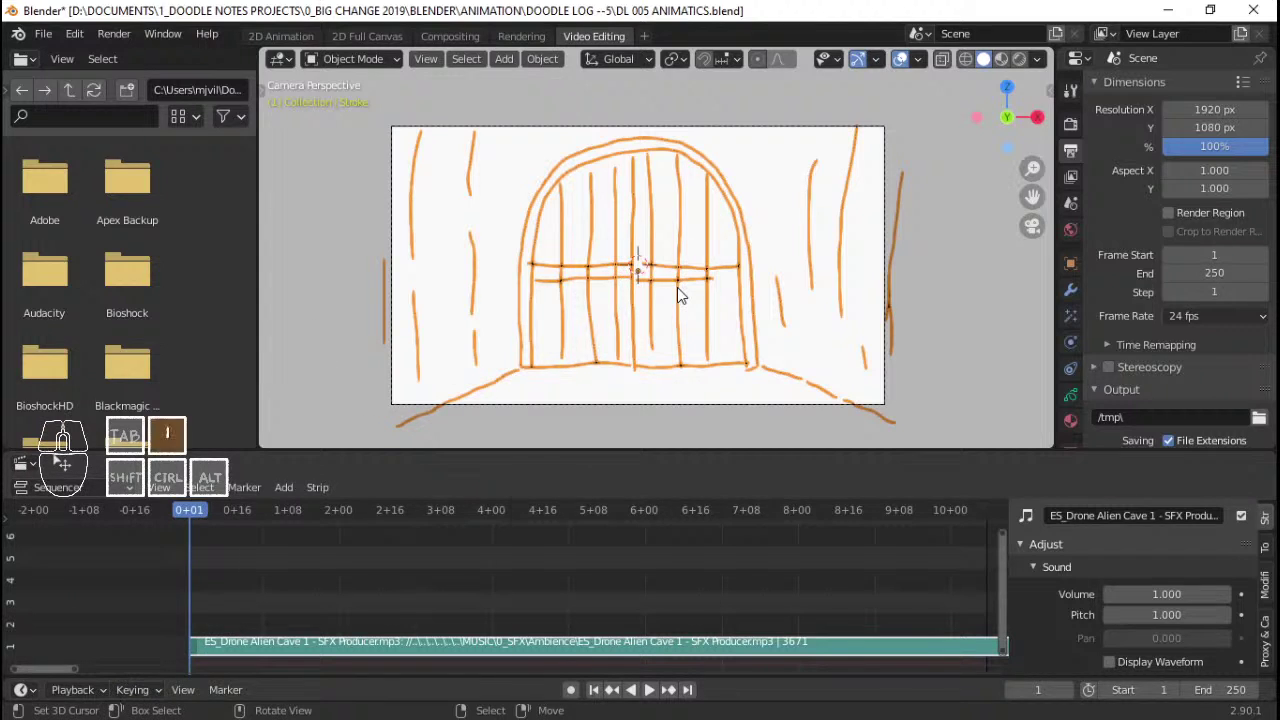
{"action": "key", "text": "i"}
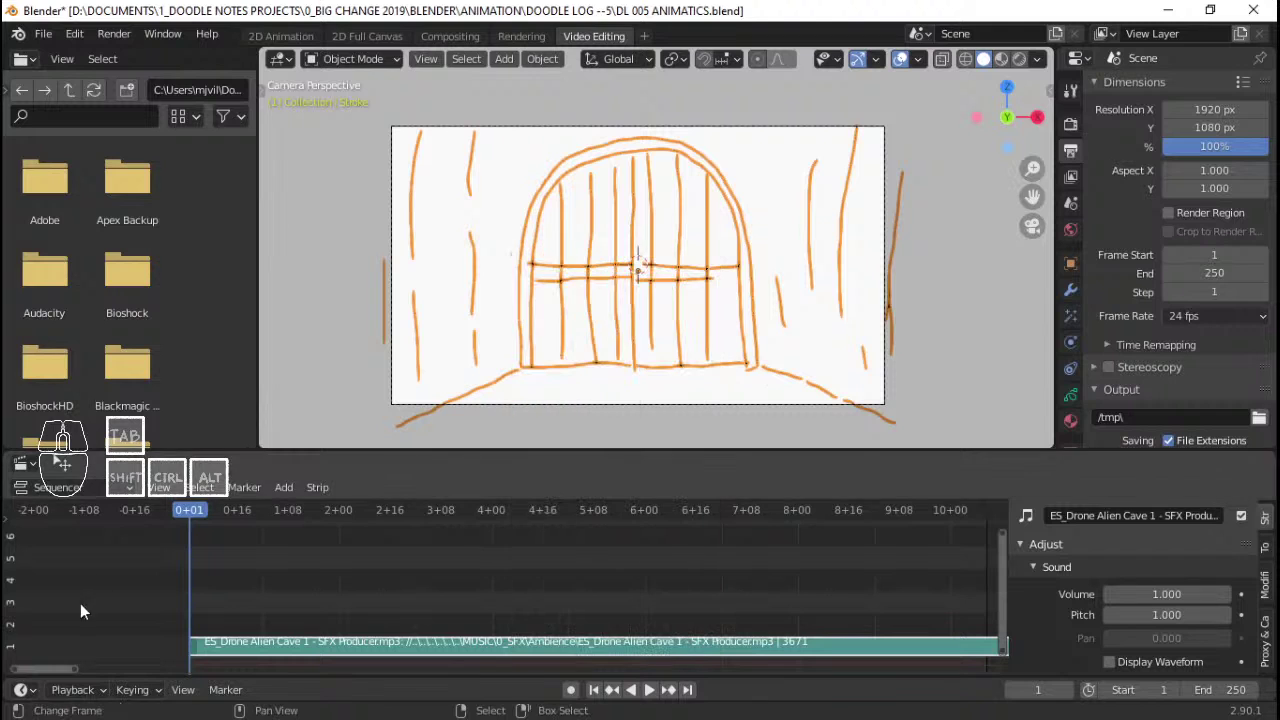
{"action": "left_click", "coordinate": [147, 690]}
{"action": "left_click", "coordinate": [139, 527]}
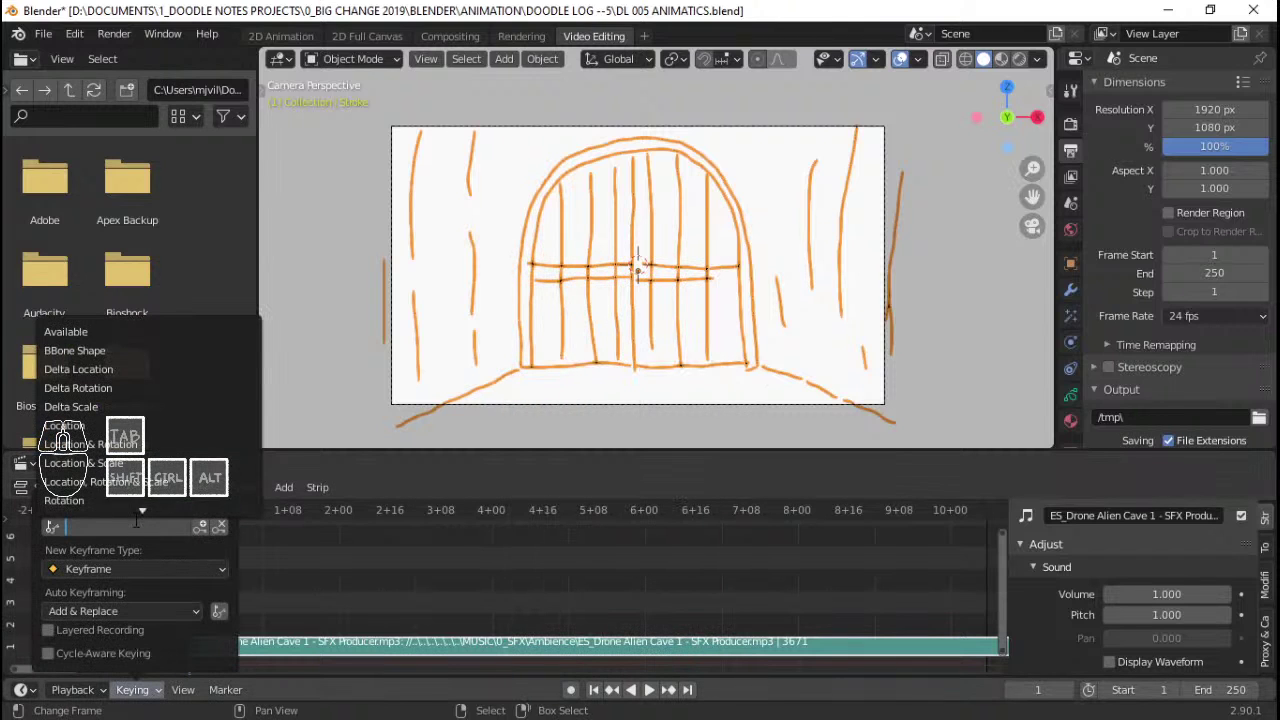
{"action": "left_click", "coordinate": [100, 481]}
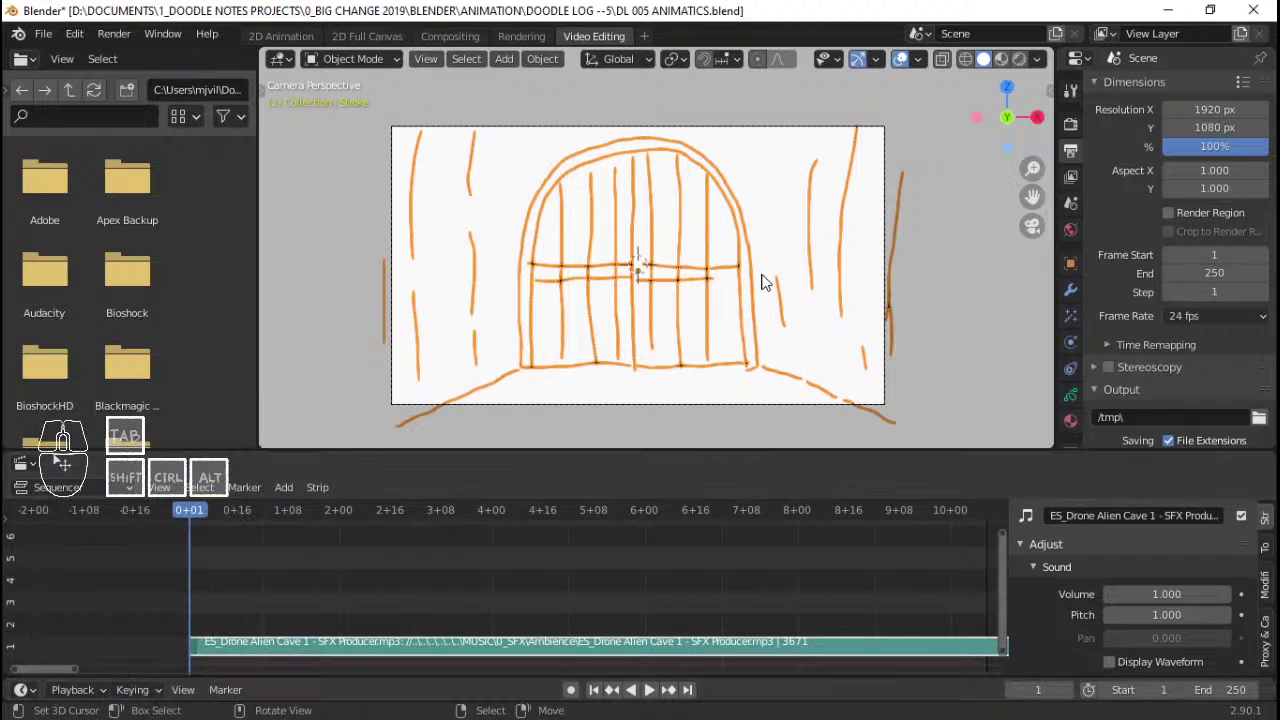
{"action": "left_click", "coordinate": [150, 691]}
{"action": "key", "text": "i"}
- Play a short stretch of the animation, return to frame 1, and save the file
{"action": "key", "text": "space"}
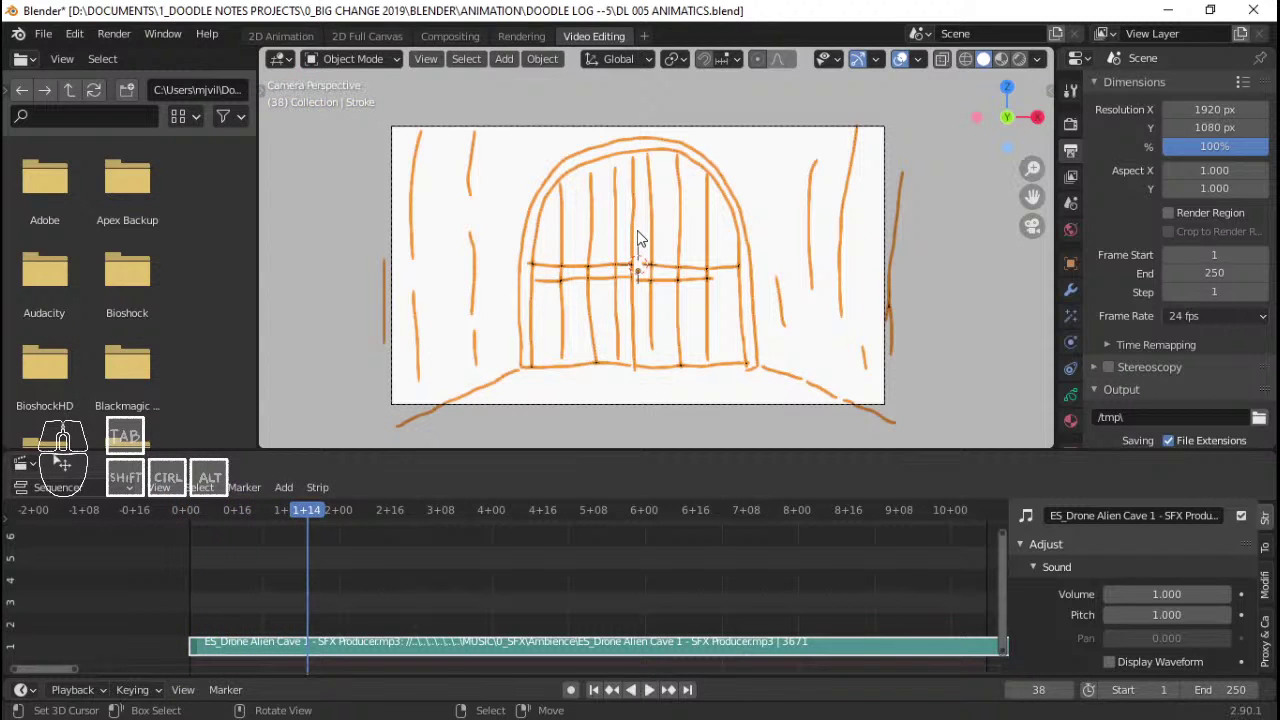
{"action": "key", "text": "shift+Left"}
{"action": "key", "text": "ctrl+s"}
- At frame 74, scale the door drawing down to fit within the camera frame and raise it slightly along Z
{"action": "key", "text": "space"}
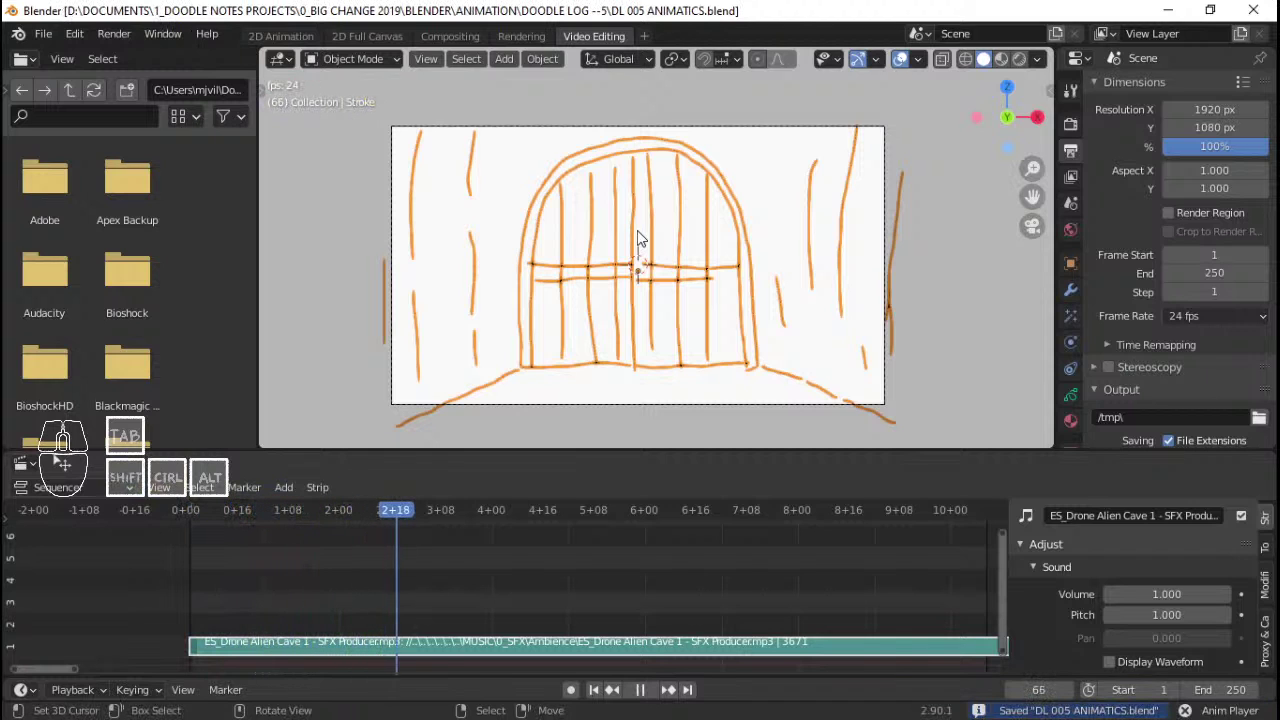
{"action": "key", "text": "shift+Left"}
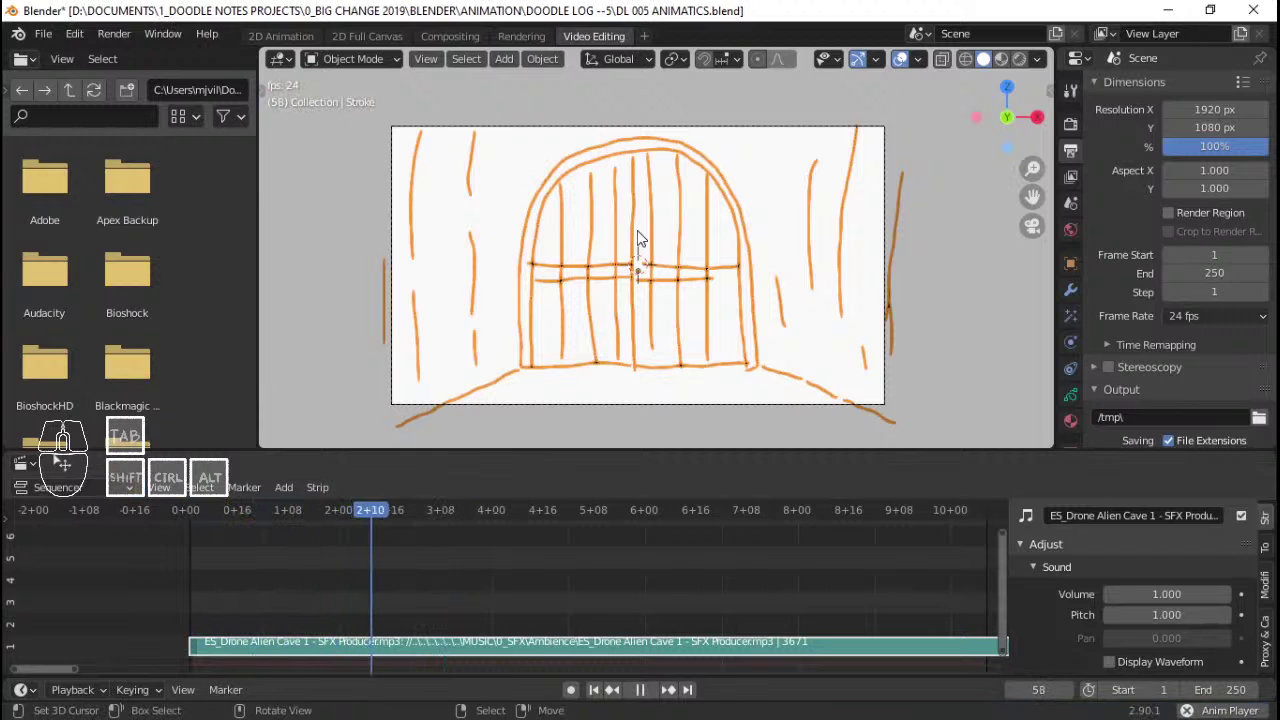
{"action": "key", "text": "shift+space"}
{"action": "key", "text": "s"}
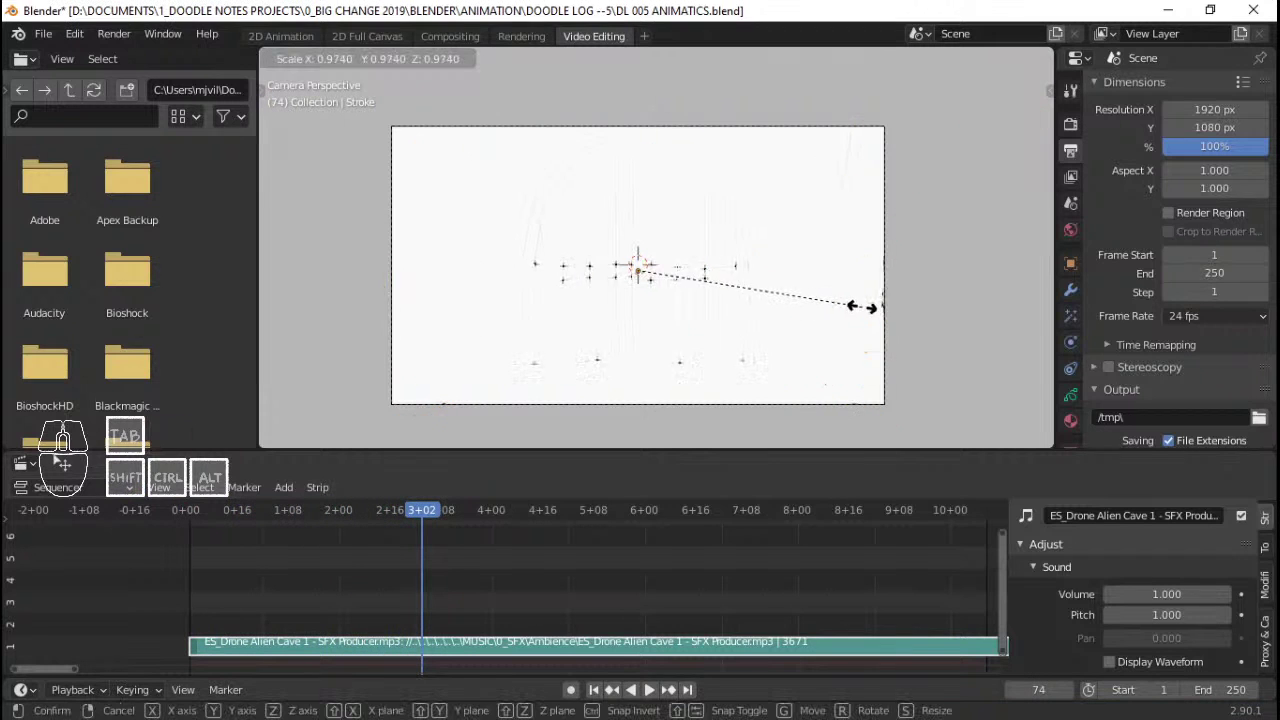
{"action": "left_click", "coordinate": [842, 308]}
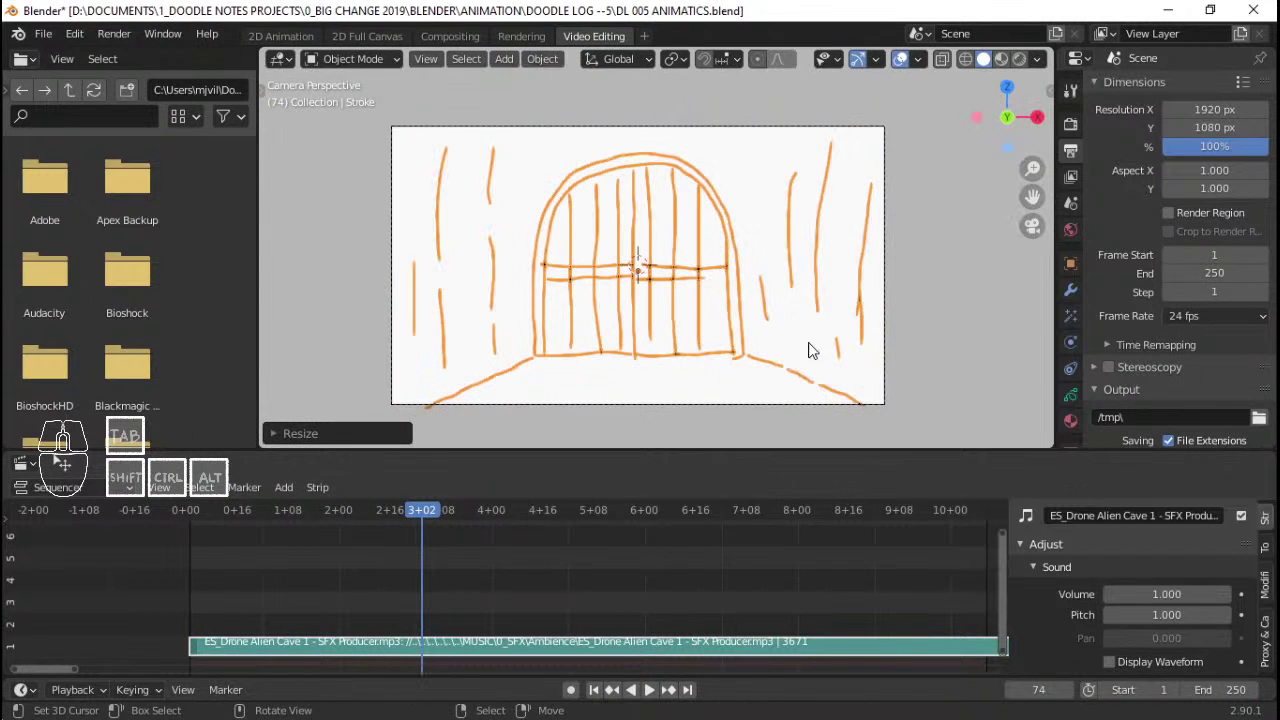
{"action": "key", "text": "g"}
{"action": "key", "text": "z"}
{"action": "left_click", "coordinate": [808, 343]}
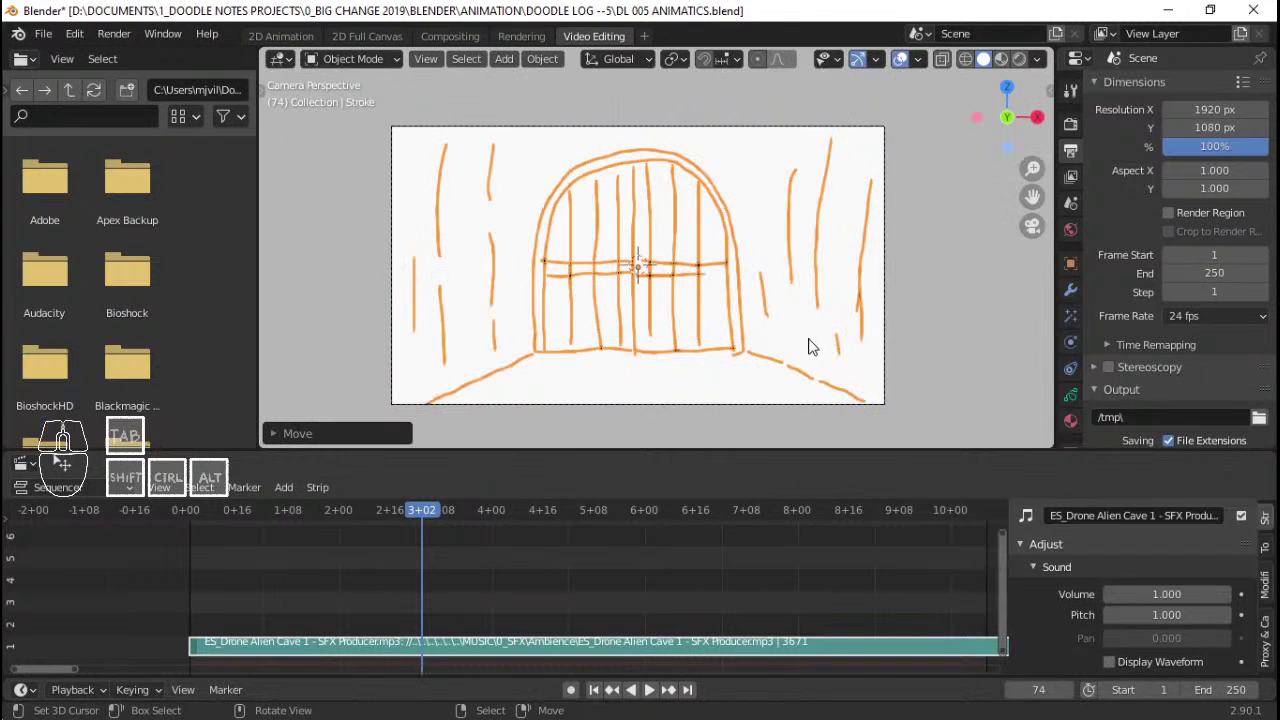
- Turn on auto keying and insert a Location, Rotation & Scale keyframe for the door drawing at frame 74
{"action": "left_click", "coordinate": [571, 689]}
{"action": "key", "text": "i"}
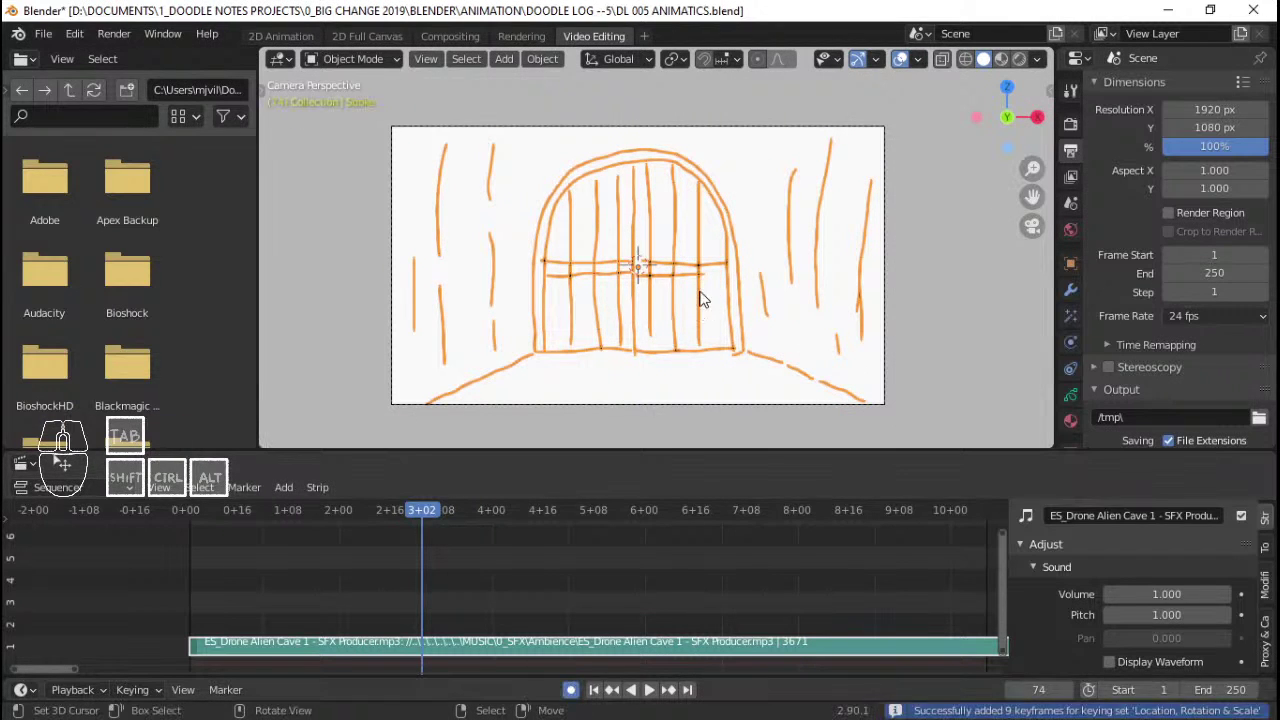
- Play the door shot's zoom-out several times from frame 1 to check its timing, ending back at frame 1
{"action": "key", "text": "shift+Left"}
{"action": "key", "text": "space"}
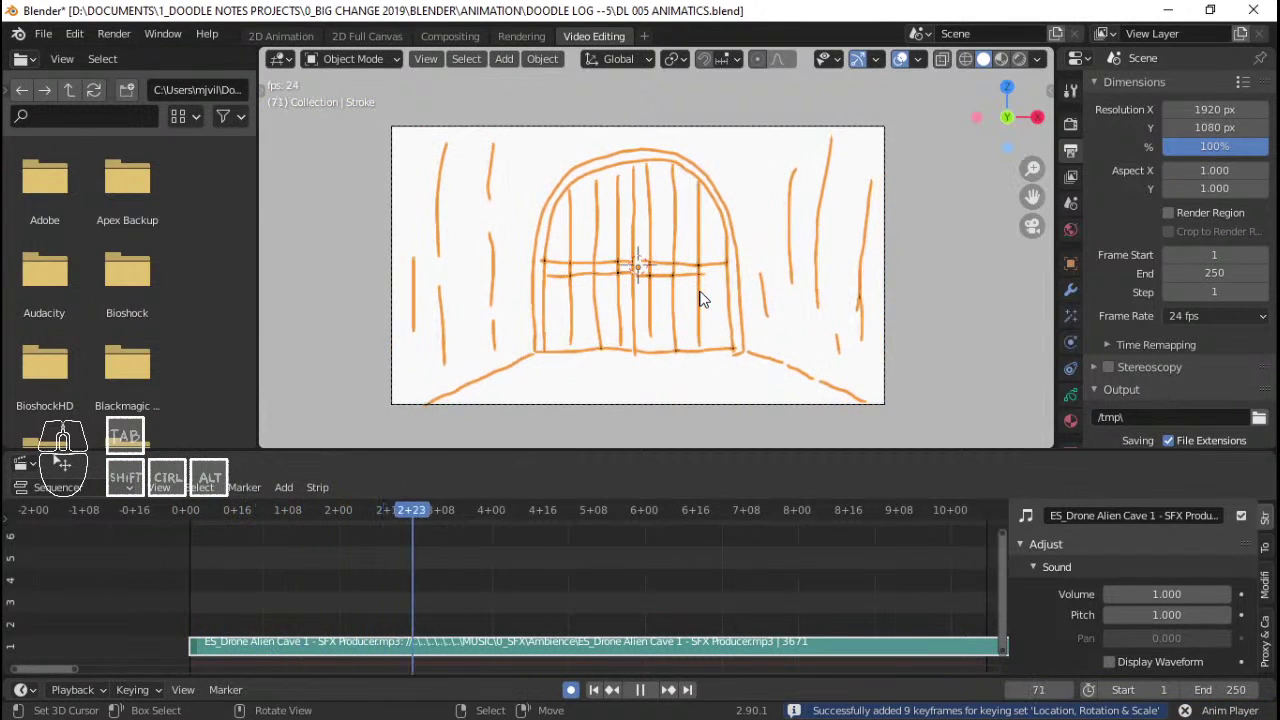
{"action": "key", "text": "space"}
{"action": "key", "text": "shift+Left"}
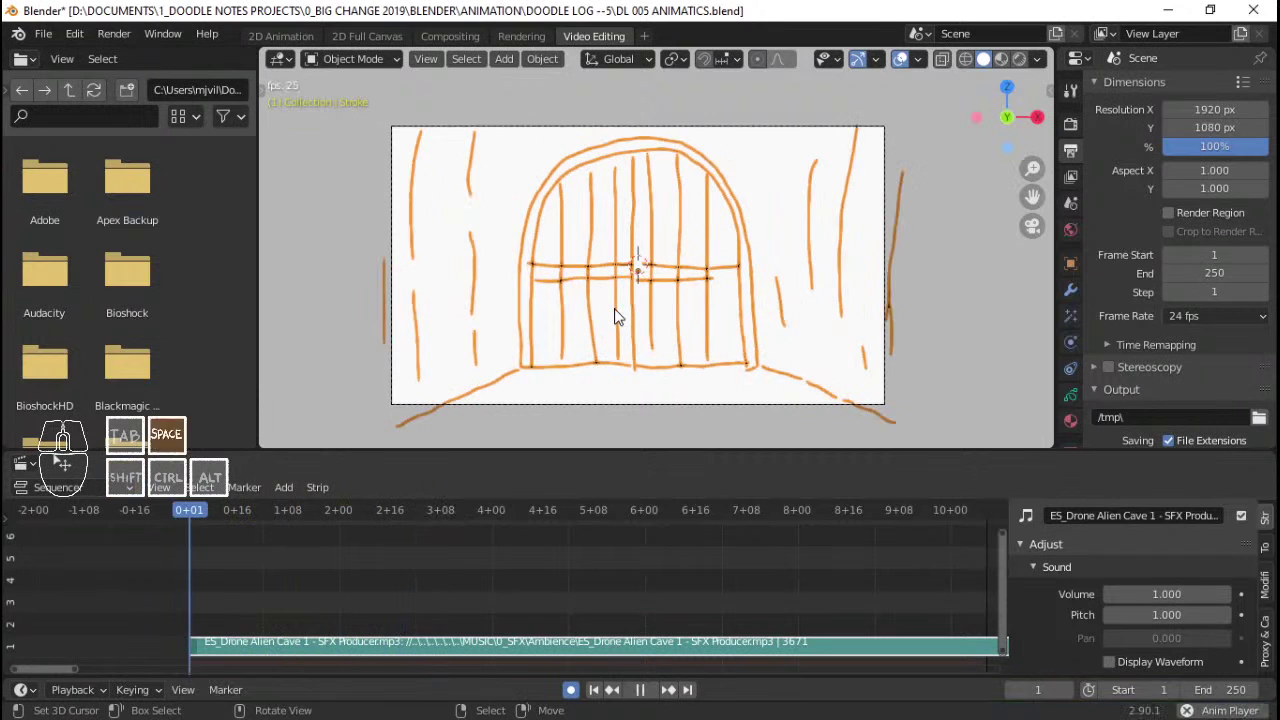
{"action": "key", "text": "space"}
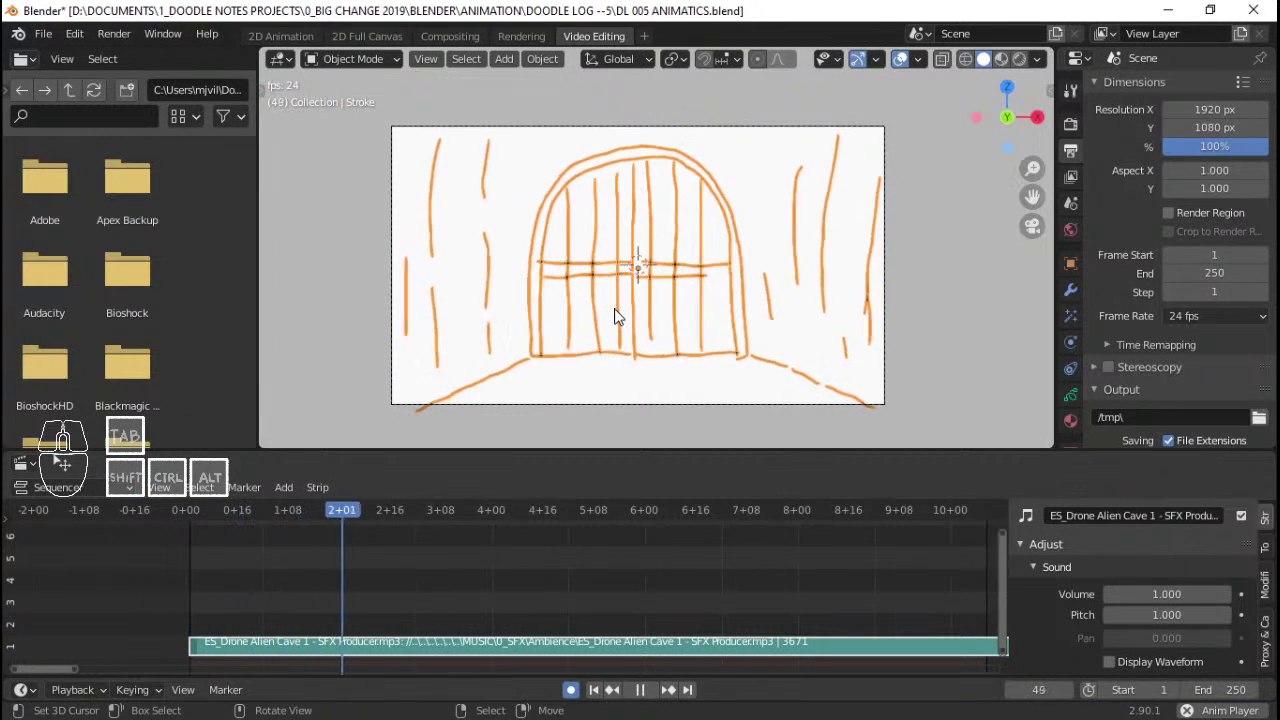
{"action": "key", "text": "space"}
{"action": "key", "text": "shift+Left"}
{"action": "key", "text": "space"}
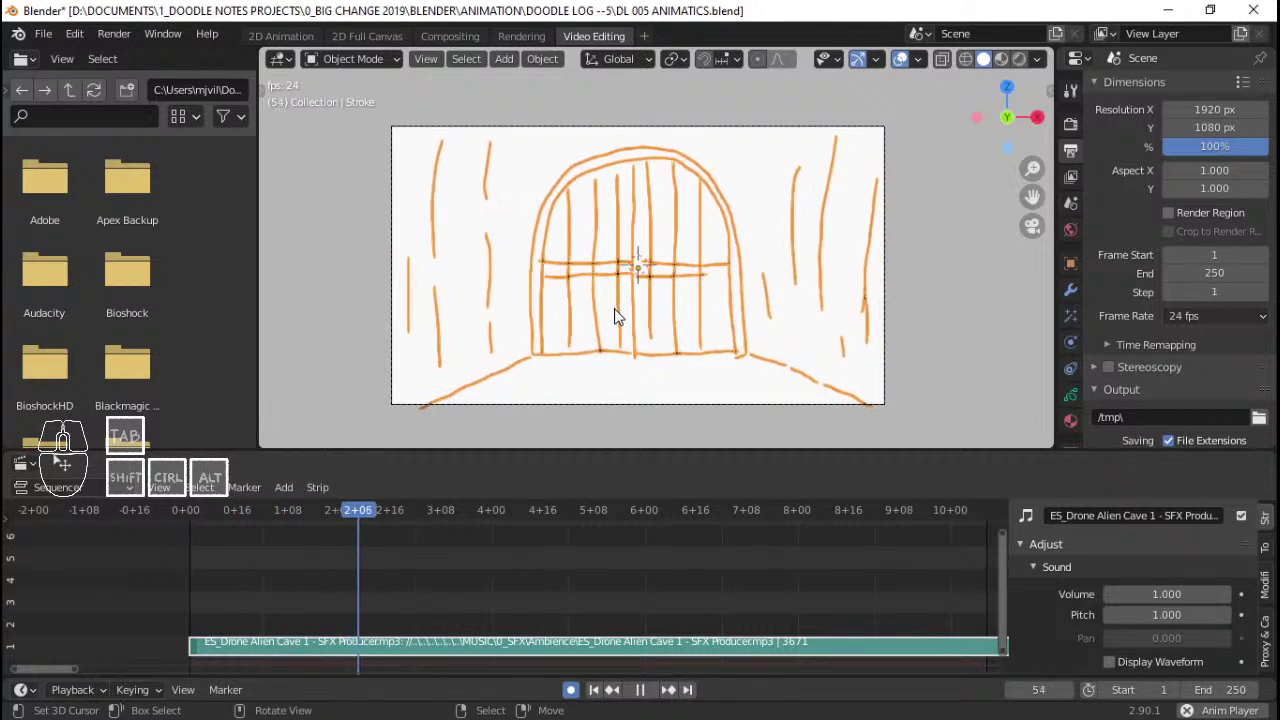
{"action": "key", "text": "space"}
{"action": "key", "text": "shift+Left"}
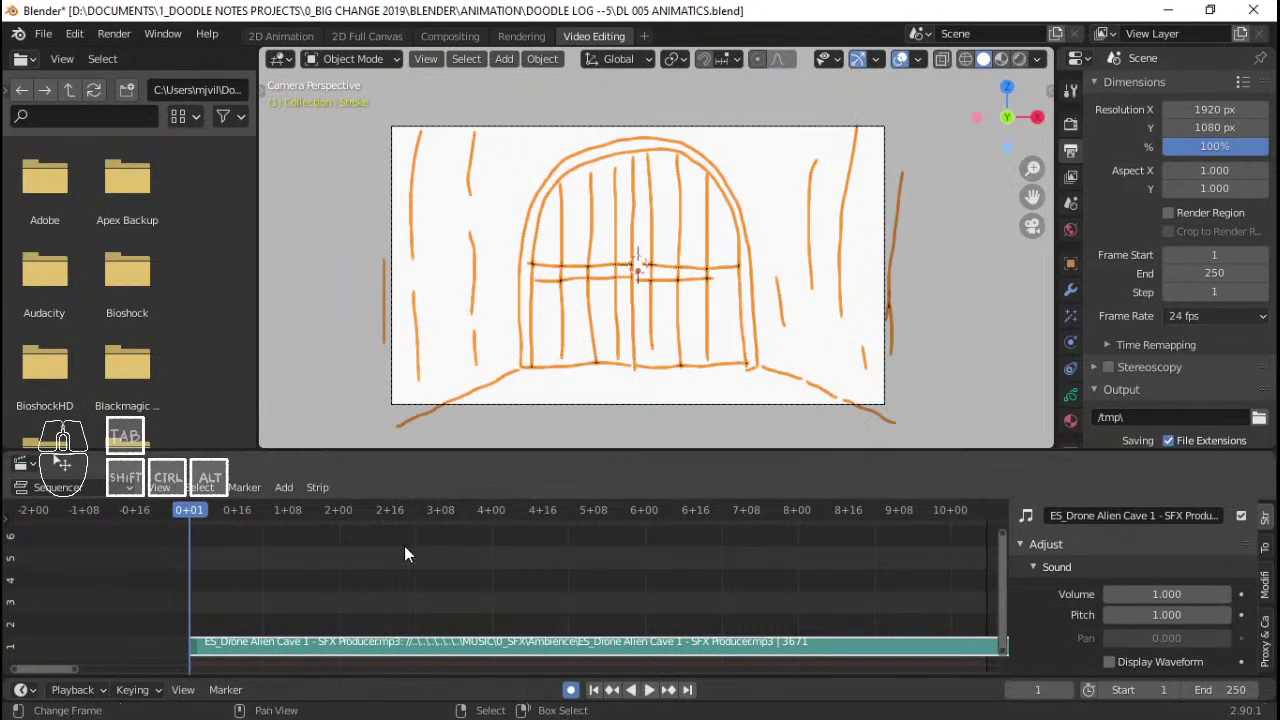
- Add a marker at frame 1 and name it A_001
{"action": "key", "text": "m"}
{"action": "key", "text": "ctrl+m"}
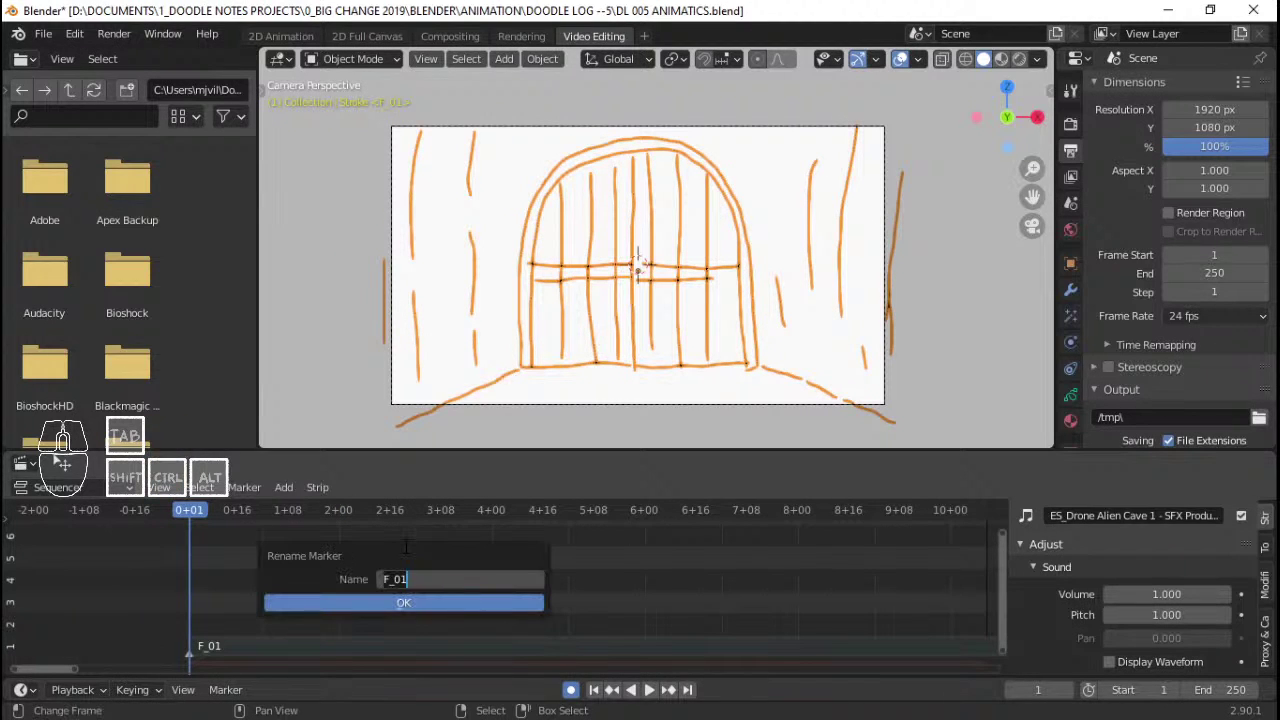
{"action": "key", "text": "BackSpace"}
{"action": "type", "text": "DL"}
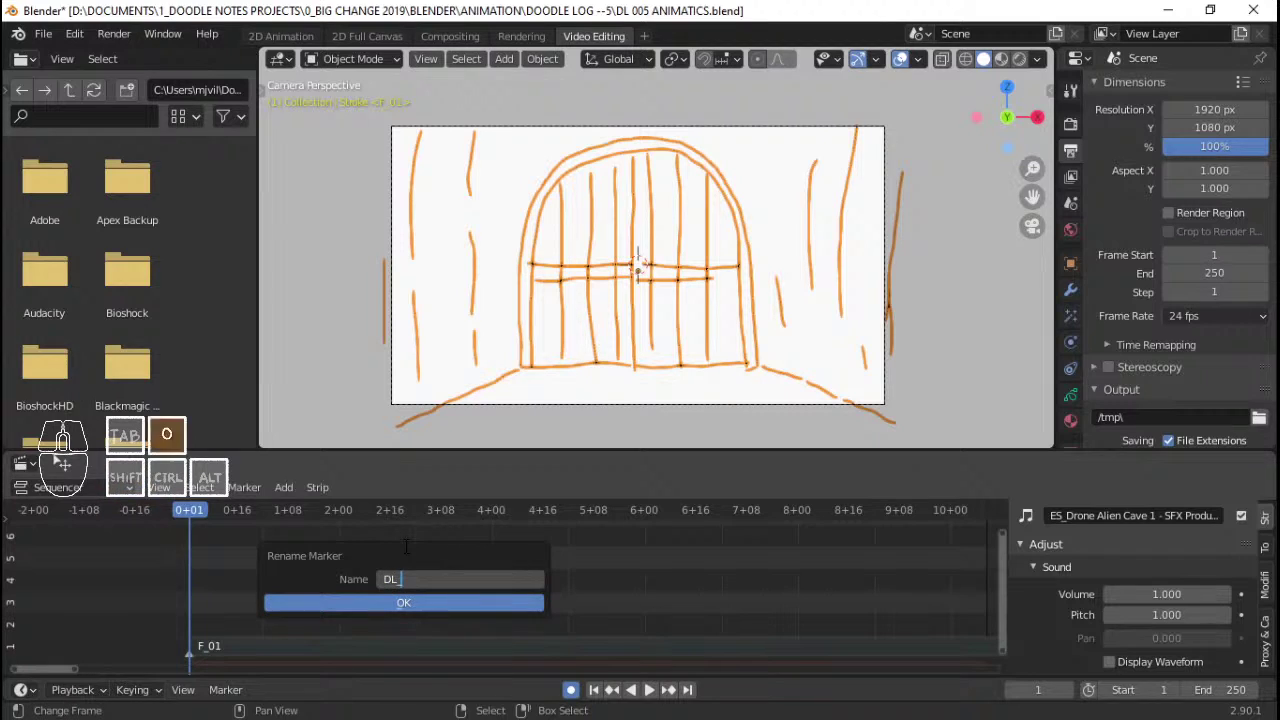
{"action": "type", "text": " 001"}
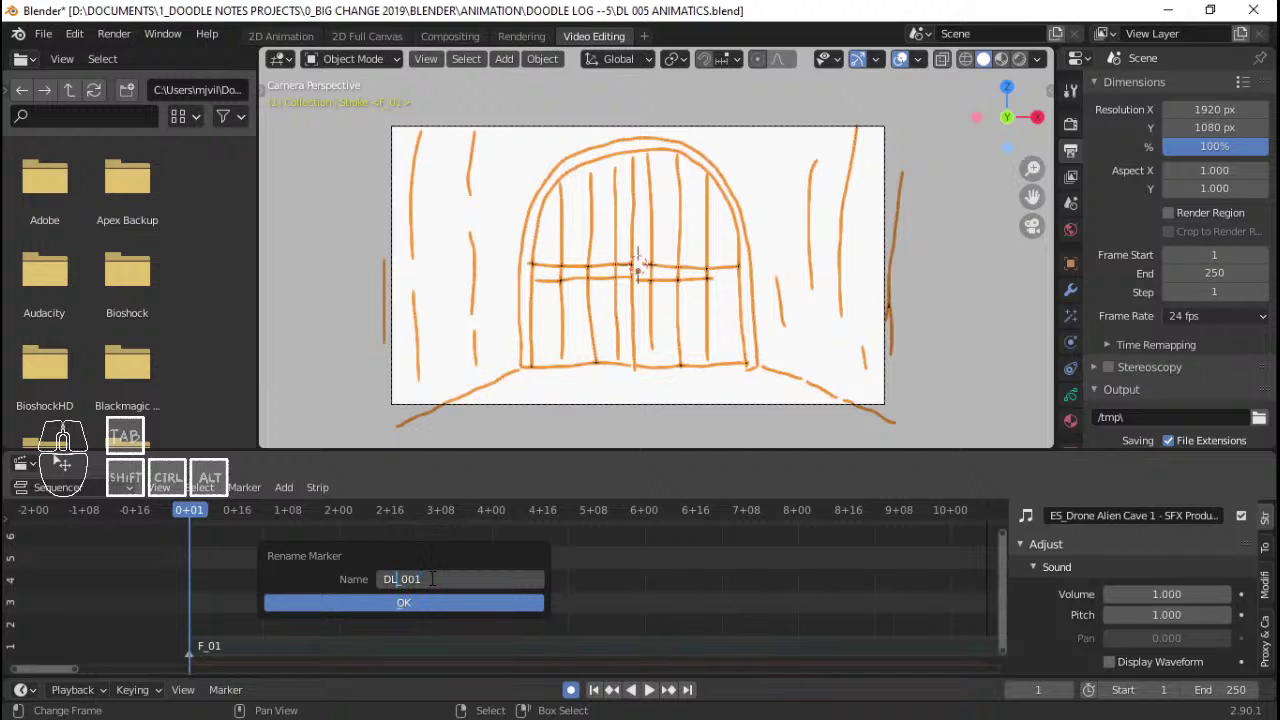
{"action": "key", "text": "BackSpace"}
{"action": "key", "text": "BackSpace"}
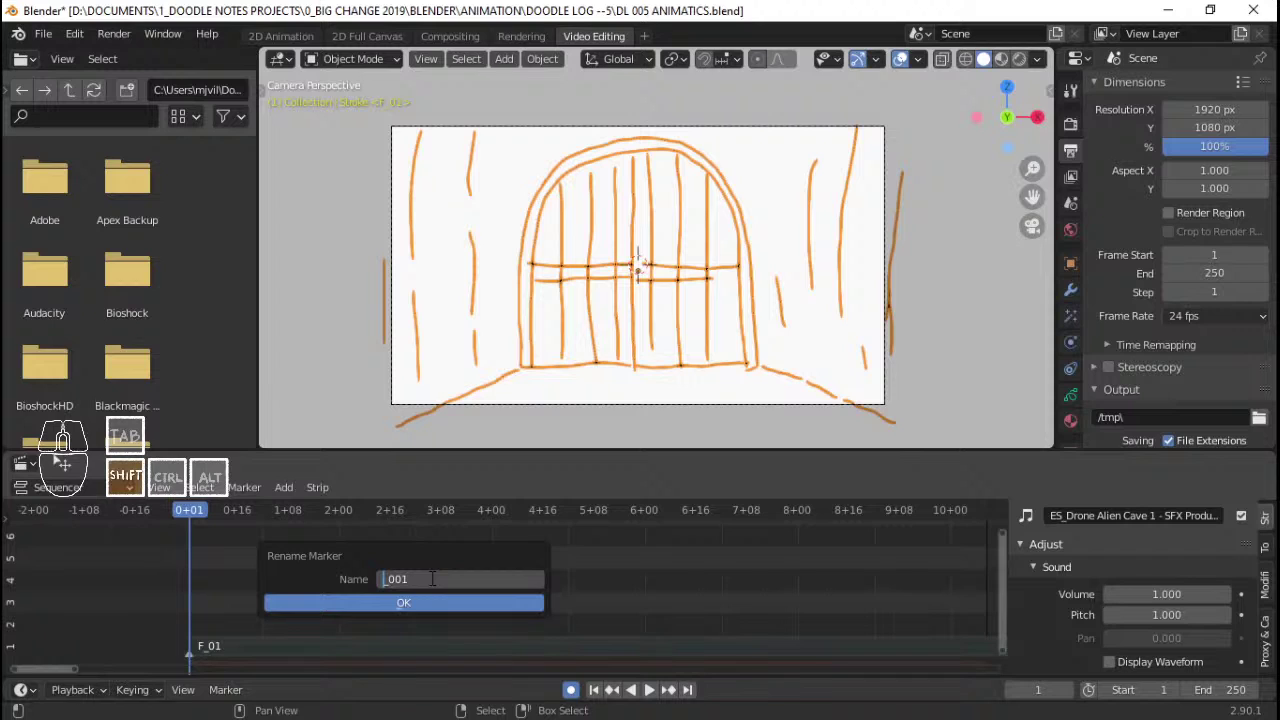
{"action": "type", "text": "A"}
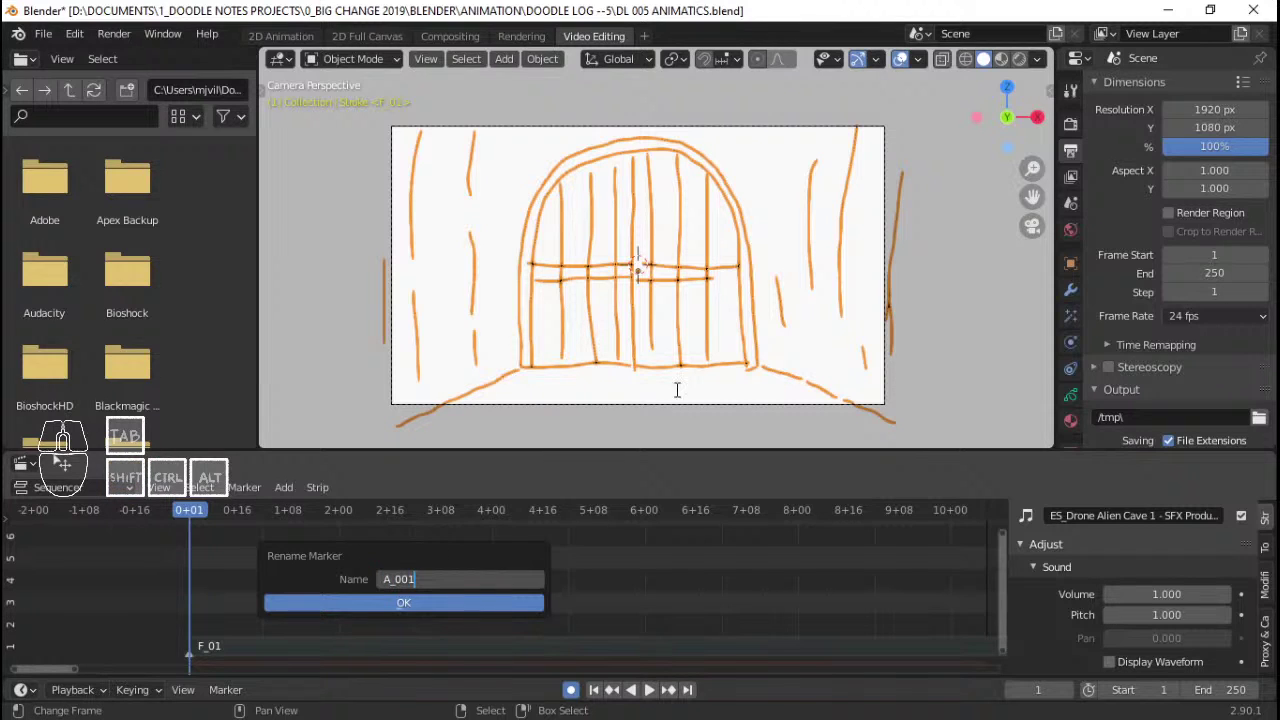
{"action": "left_click", "coordinate": [386, 582]}
{"action": "left_click", "coordinate": [386, 581]}
{"action": "double_click", "coordinate": [424, 577]}
{"action": "left_click", "coordinate": [426, 603]}
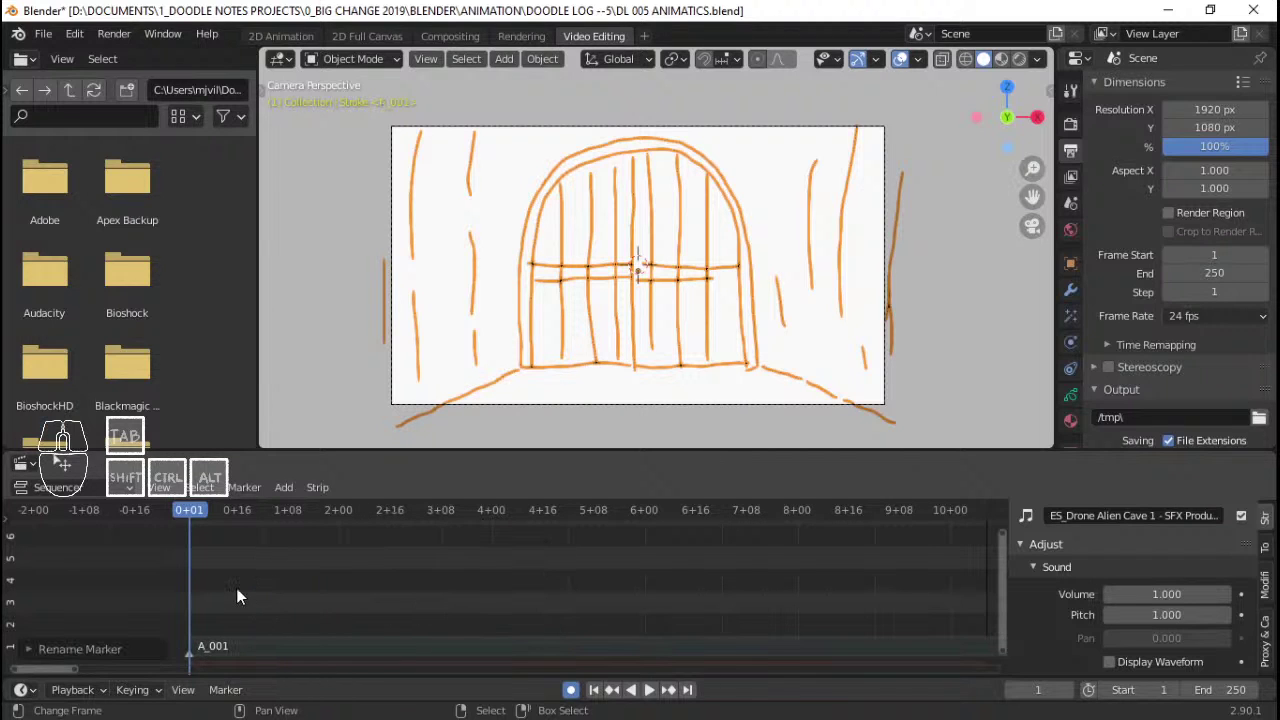
- Play the door shot from frame 1 and scrub back to frame 72
{"action": "key", "text": "space"}
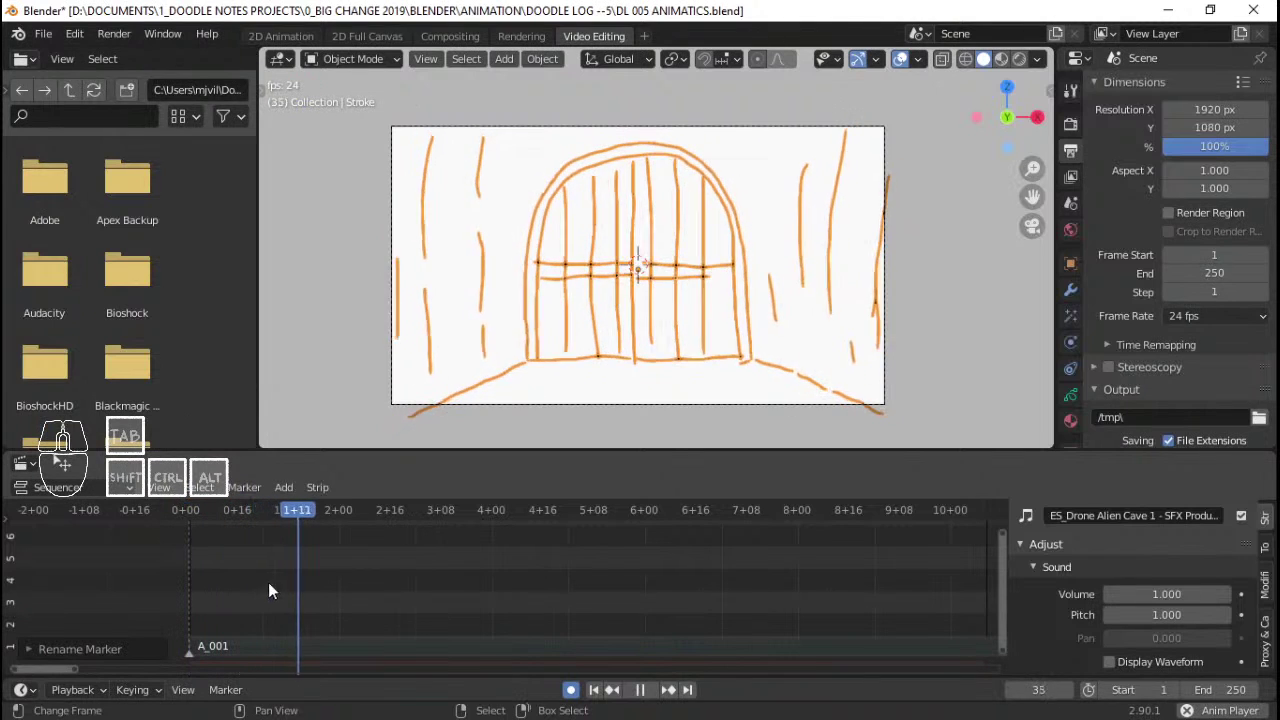
{"action": "key", "text": "space"}
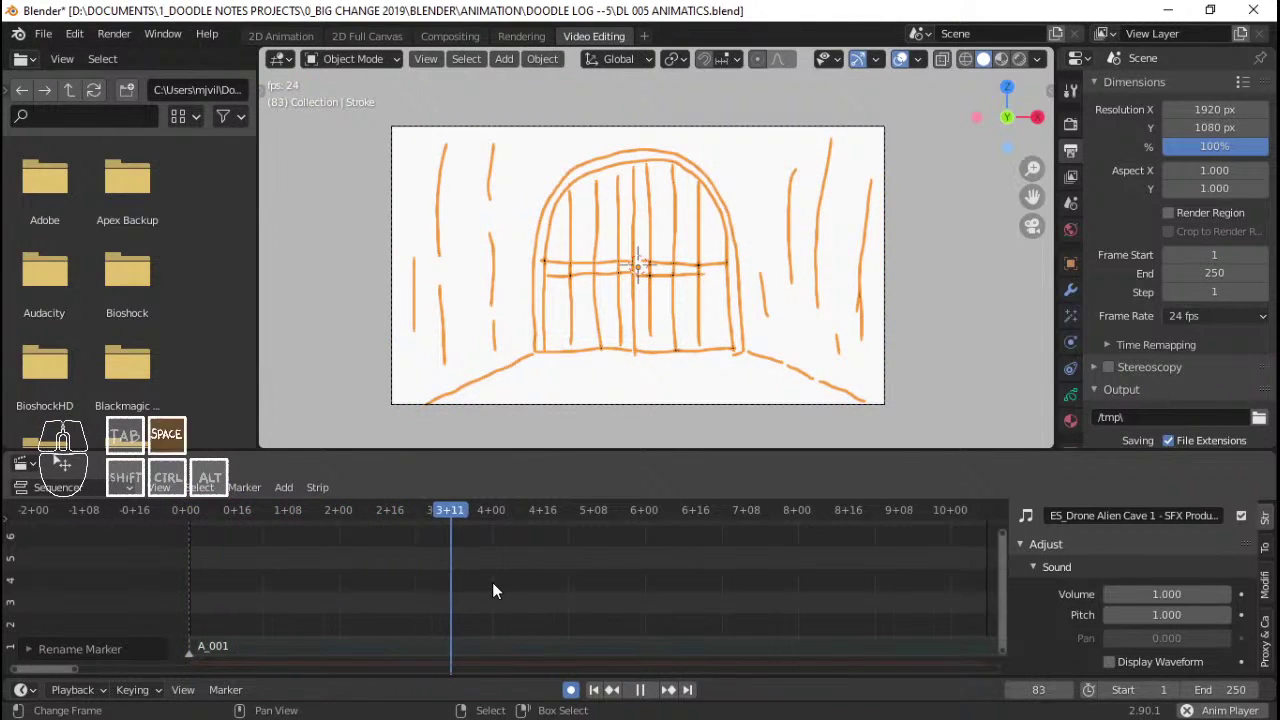
{"action": "mouse_move", "coordinate": [492, 582]}
{"action": "left_mouse_down"}
{"action": "mouse_move", "coordinate": [284, 579]}
{"action": "mouse_move", "coordinate": [416, 585]}
{"action": "left_mouse_up"}
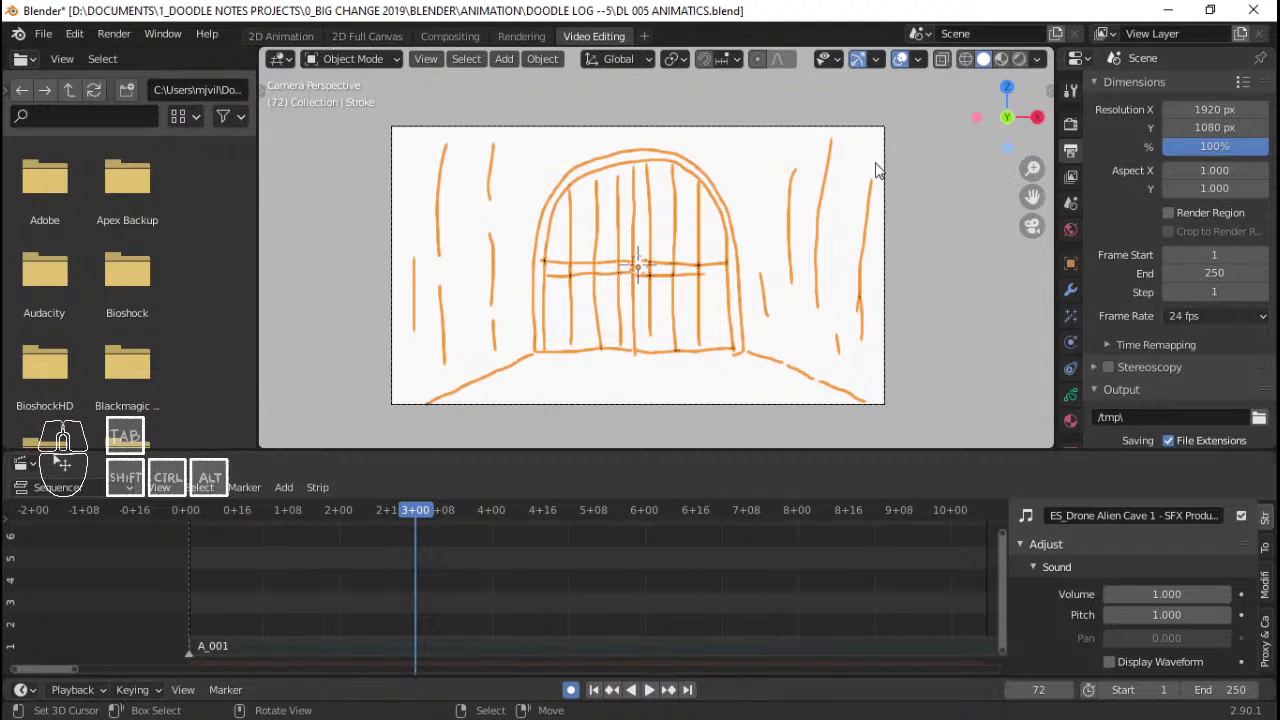
- Open the 2D Animation workspace, put the door drawing in Object Mode, return to frame 1, and save the file
{"action": "left_click", "coordinate": [283, 37]}
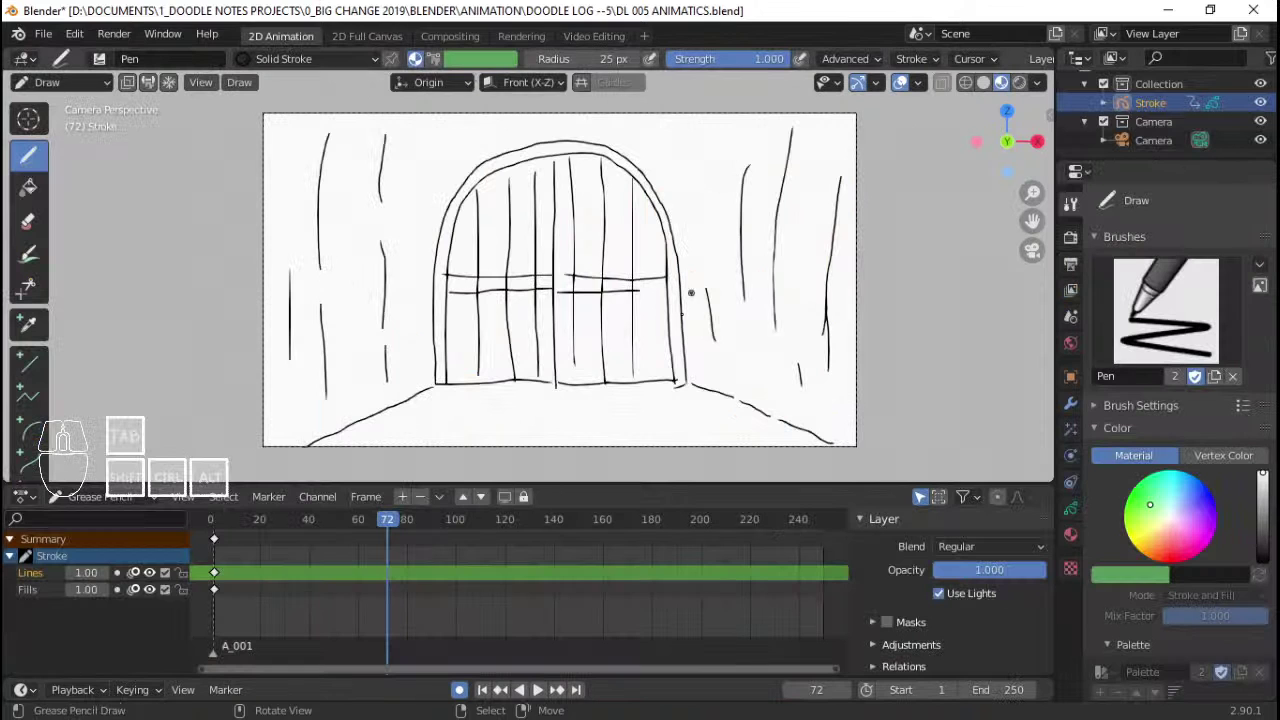
{"action": "key", "text": "ctrl+Tab"}
{"action": "left_click", "coordinate": [580, 314]}
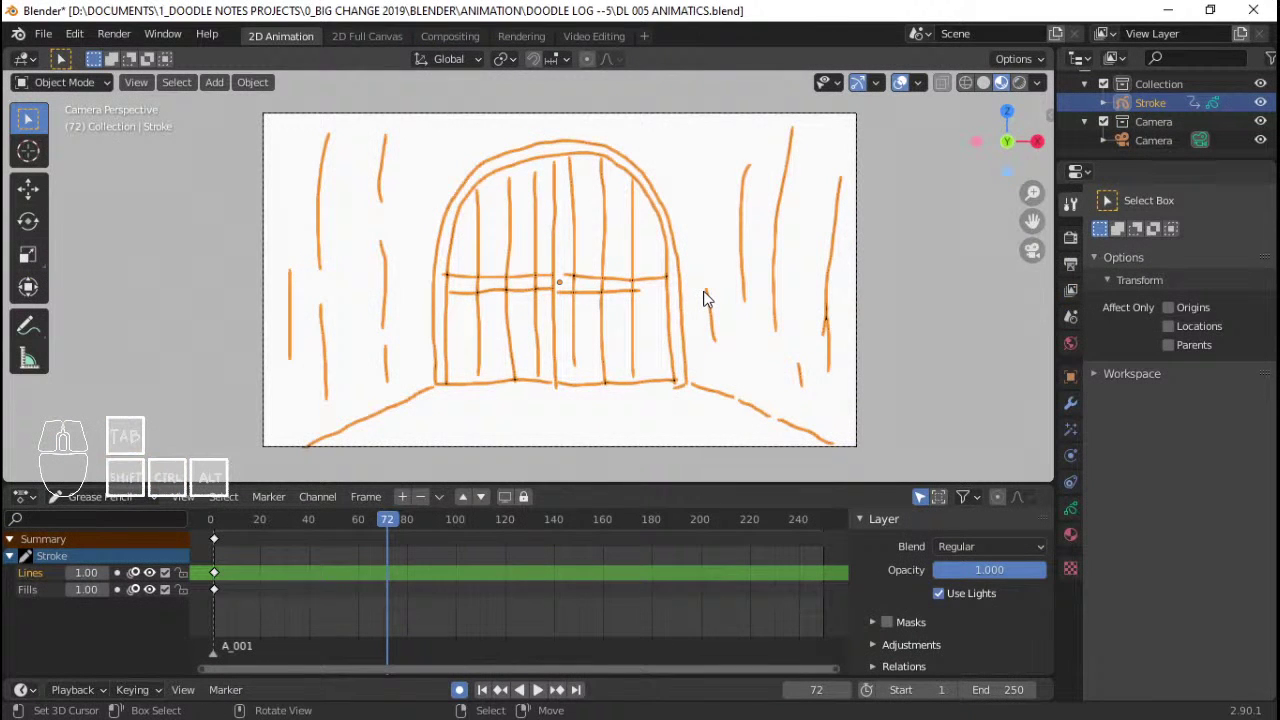
{"action": "key", "text": "shift+Left"}
{"action": "key", "text": "ctrl+s"}
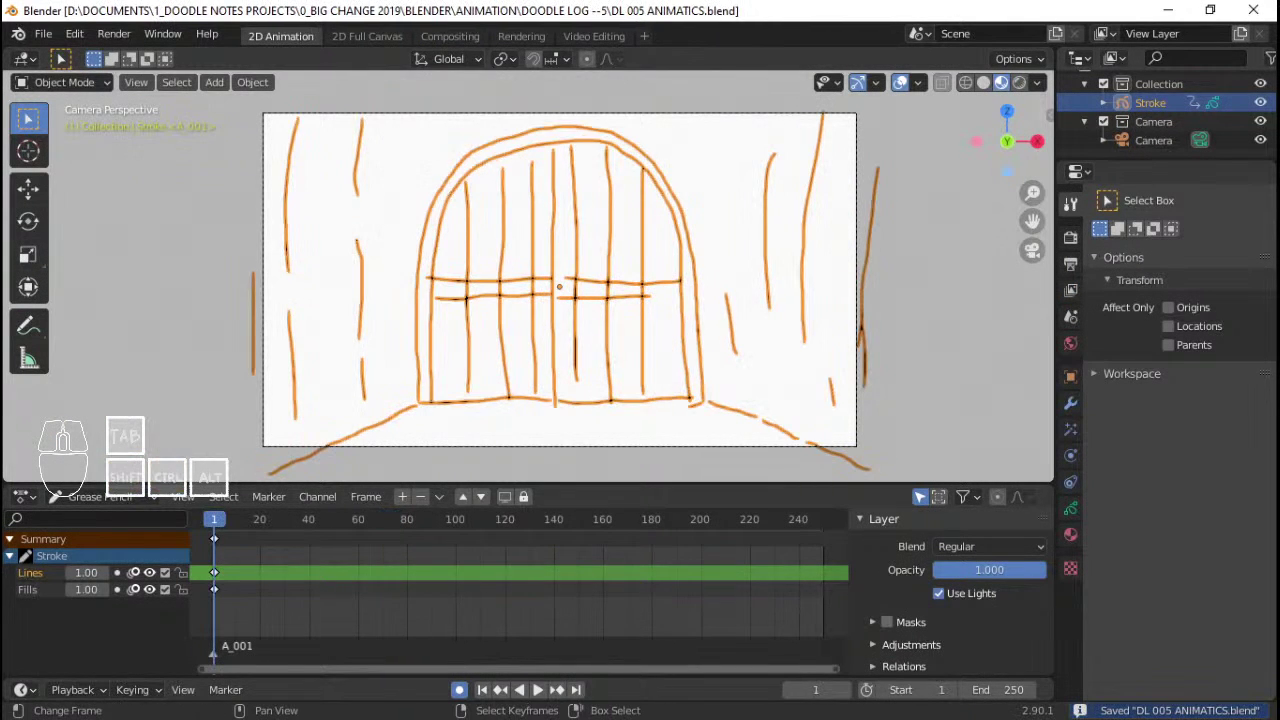
- Switch to KIT Scenarist to read the opening door scene of the Doodle Log 005 script, and return to Blender
{"action": "key", "text": "alt+Tab"}
{"action": "left_click_drag", "start_coordinate": [730, 180], "coordinate": [878, 196]}
{"action": "left_click", "coordinate": [979, 207]}
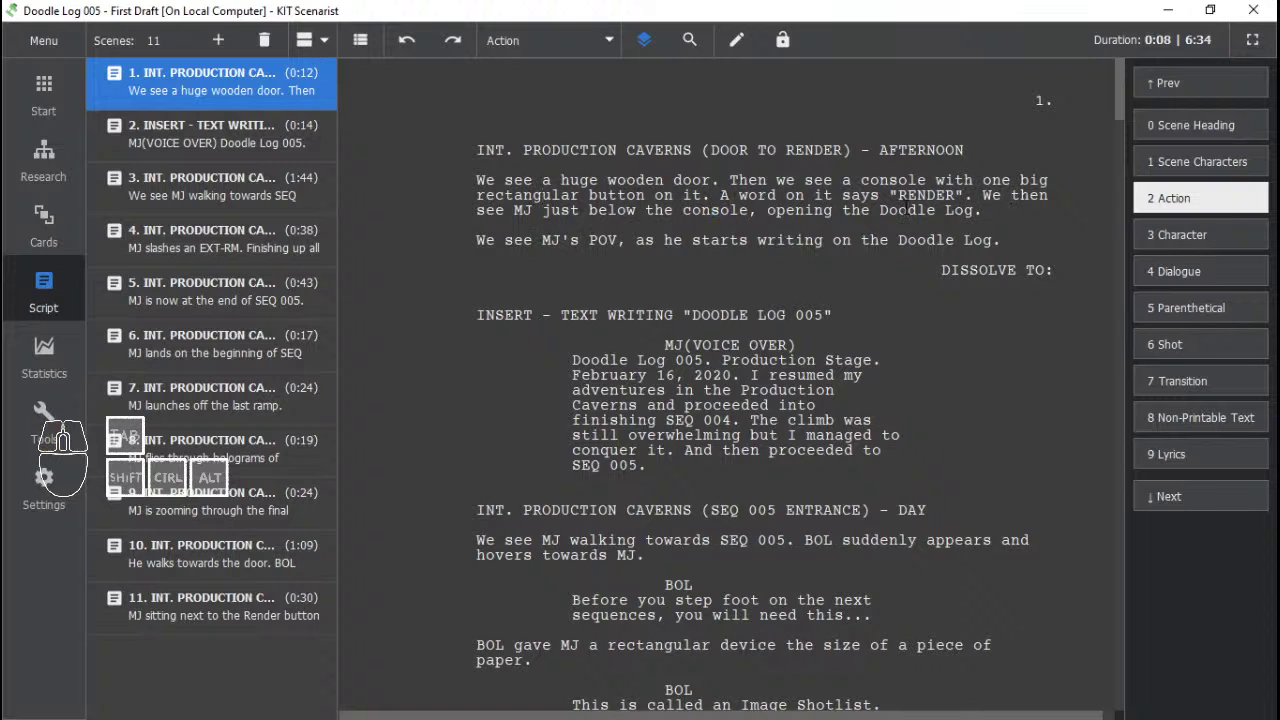
{"action": "left_click", "coordinate": [1168, 12]}
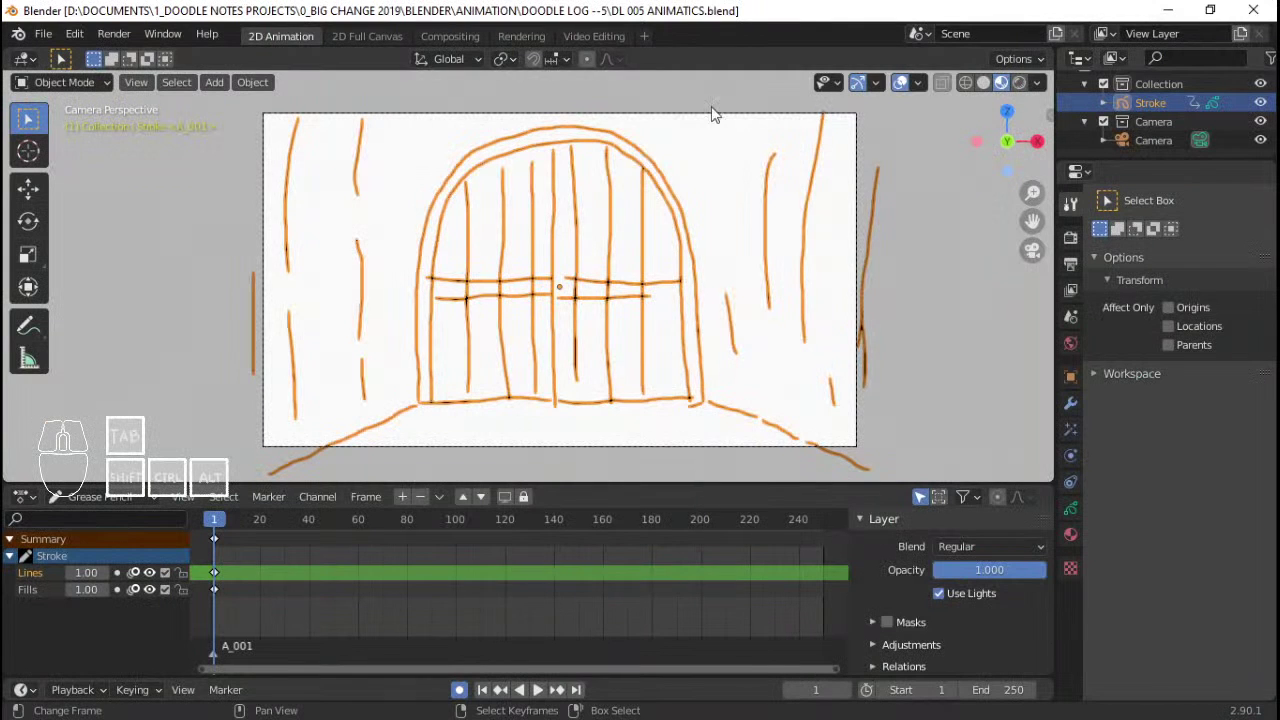
- Scrub through the shot's opening frames up to about frame 20, return to frame 1, and save the file
{"action": "scroll", "coordinate": [706, 289], "scroll_direction": "up", "scroll_amount": 2}
{"action": "scroll", "coordinate": [745, 295], "scroll_direction": "down", "scroll_amount": 3}
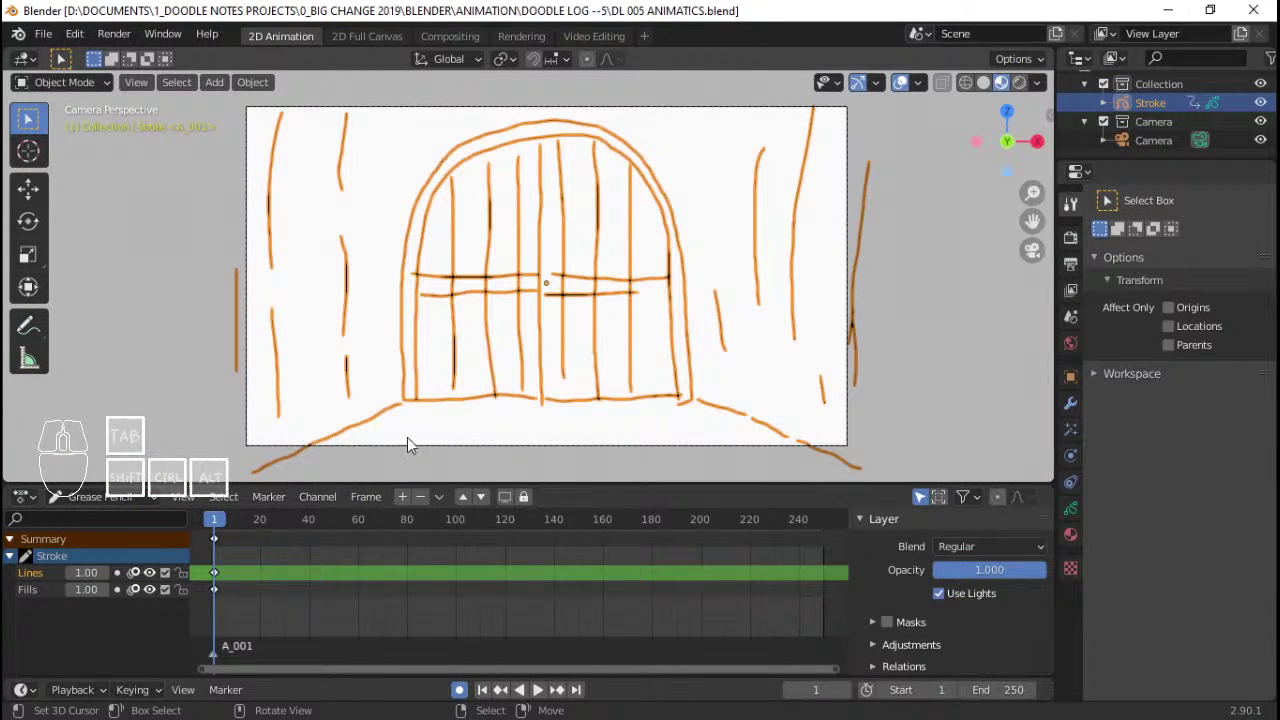
{"action": "left_click", "coordinate": [257, 568]}
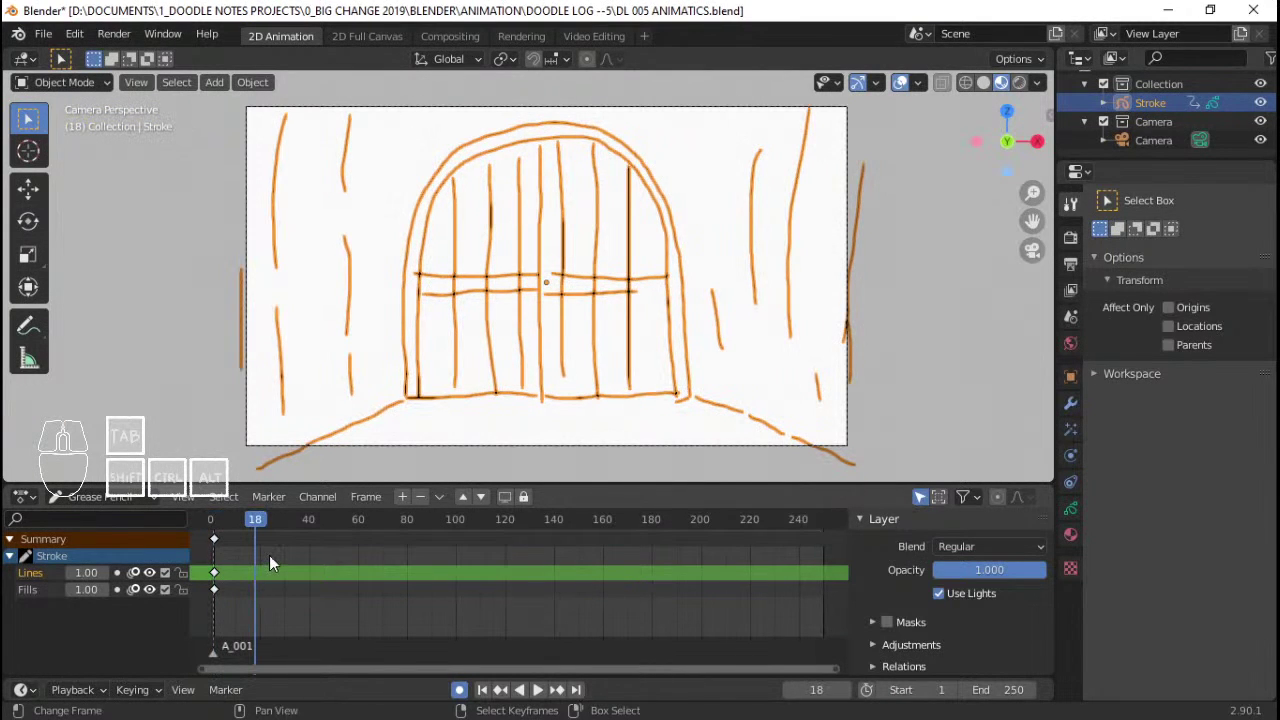
{"action": "left_click", "coordinate": [262, 552]}
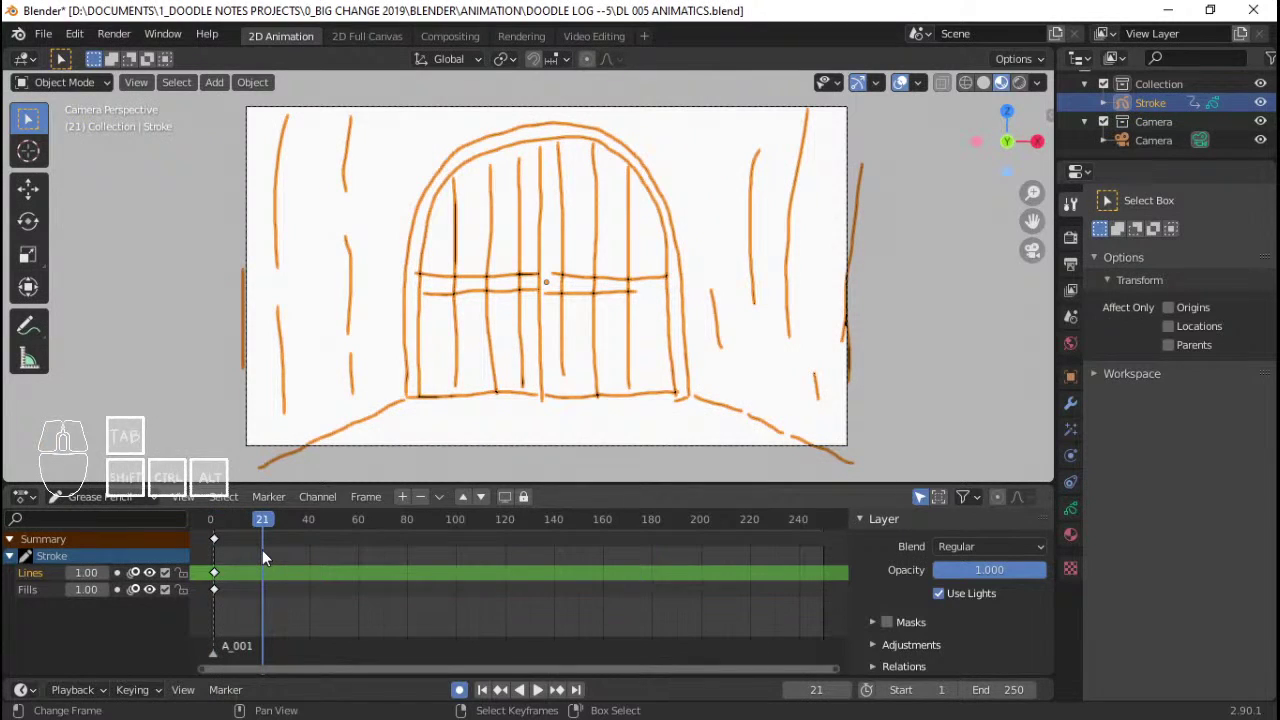
{"action": "left_click", "coordinate": [262, 550]}
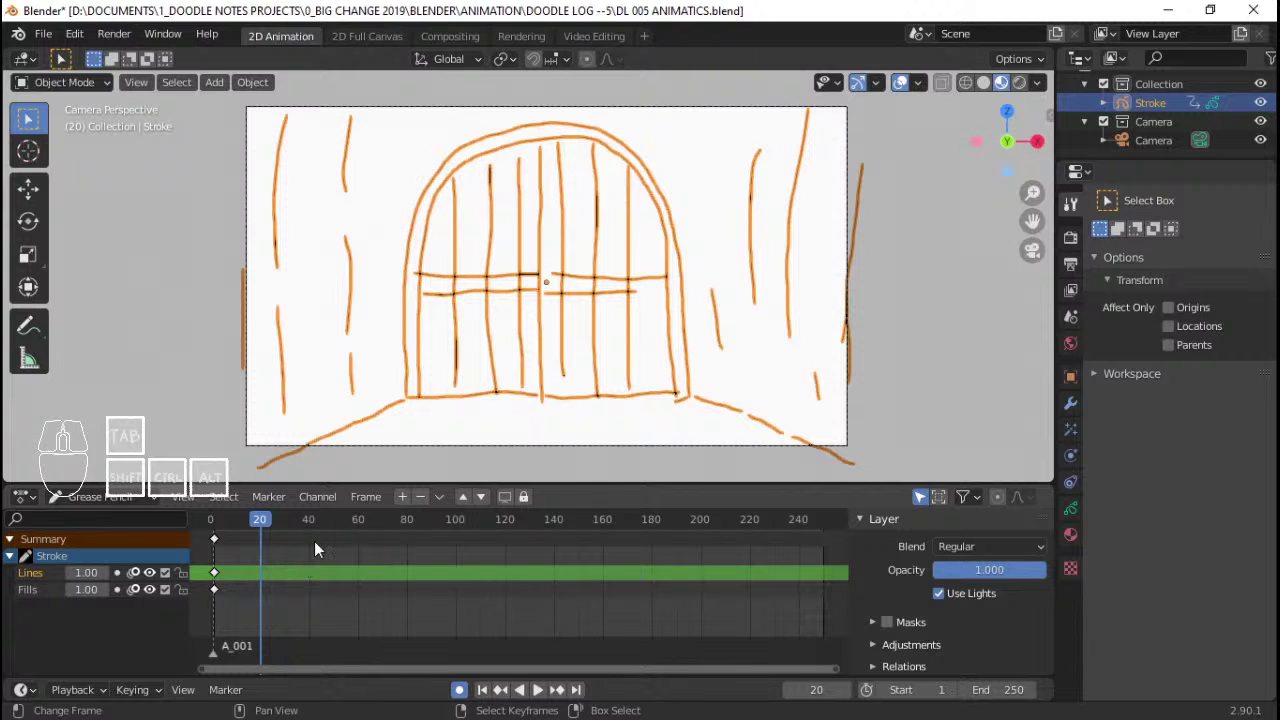
{"action": "key", "text": "shift+Left"}
{"action": "key", "text": "ctrl+s"}
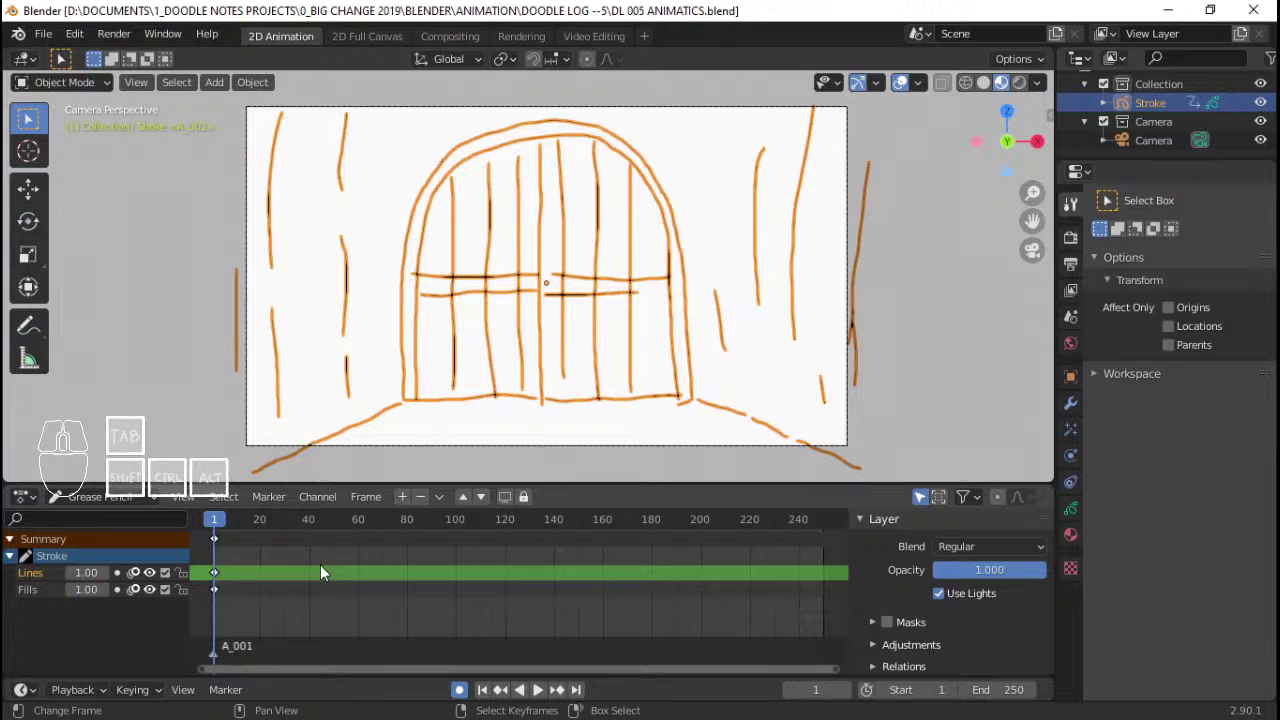
- Scrub and play the door's zoom-out from frame 1 to judge its length, stopping at frame 84
{"action": "left_click", "coordinate": [256, 566]}
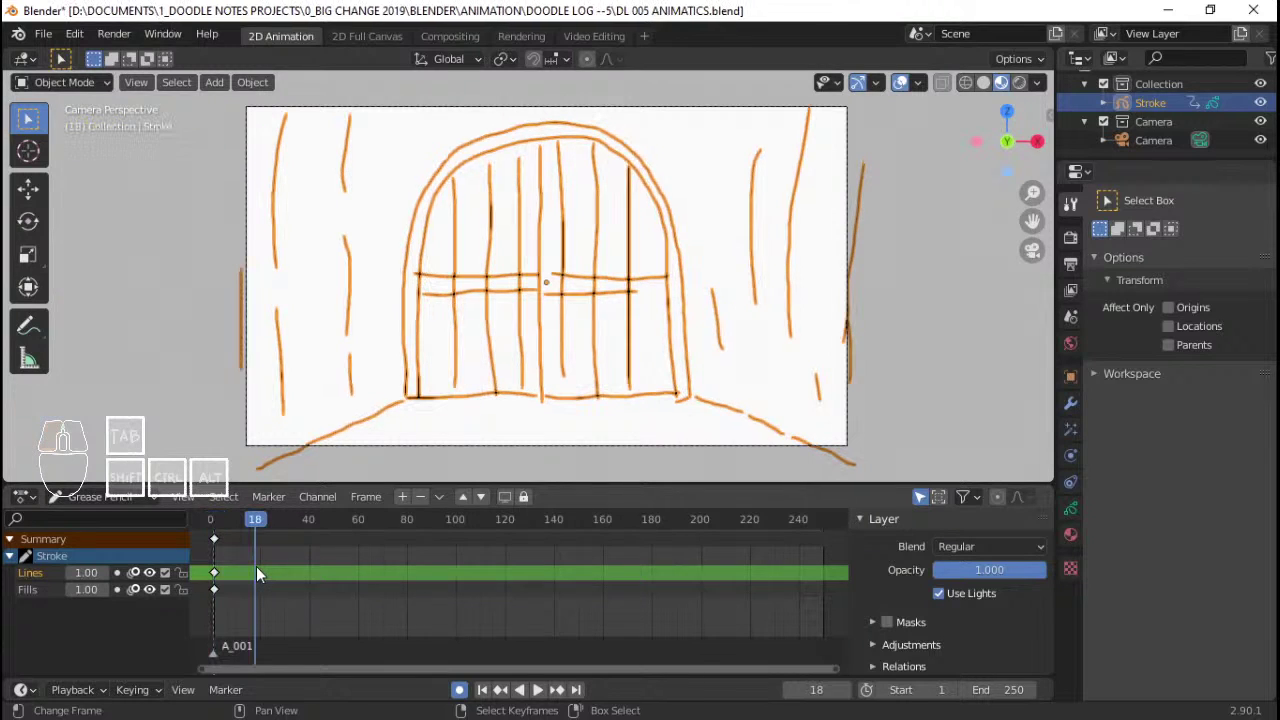
{"action": "left_click_drag", "start_coordinate": [258, 566], "coordinate": [371, 560]}
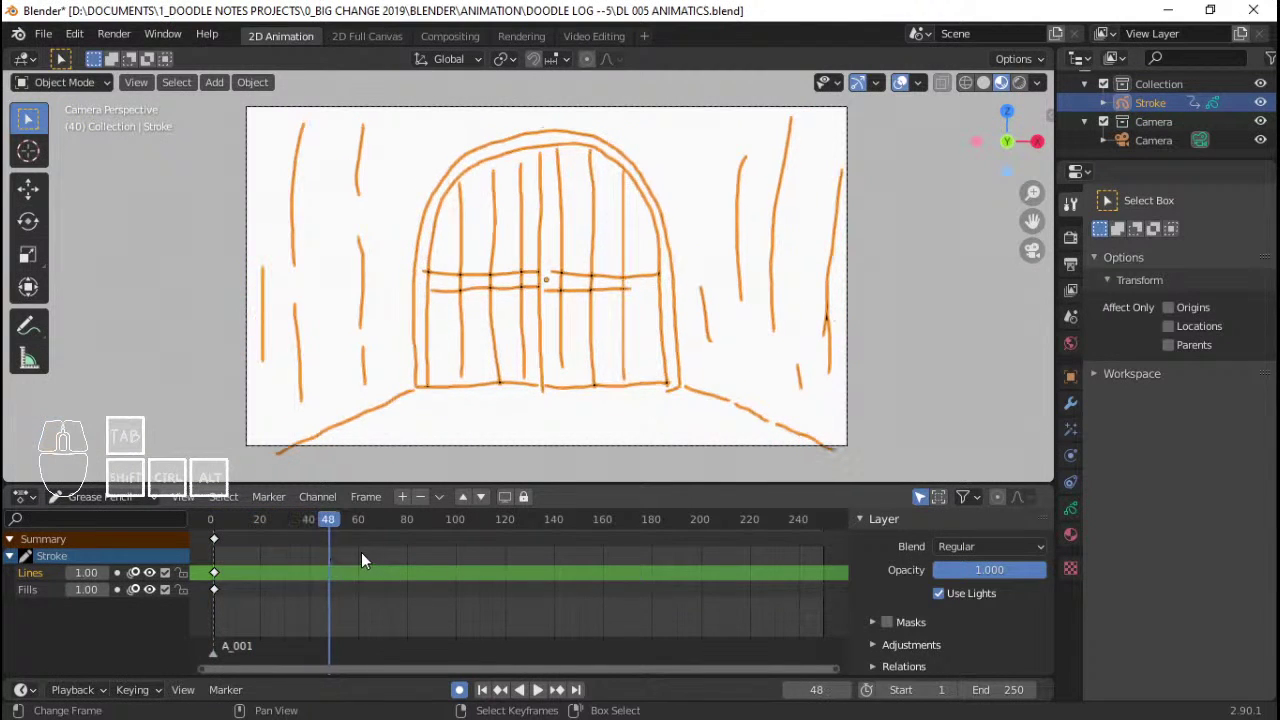
{"action": "left_click", "coordinate": [361, 552]}
{"action": "left_click", "coordinate": [214, 564]}
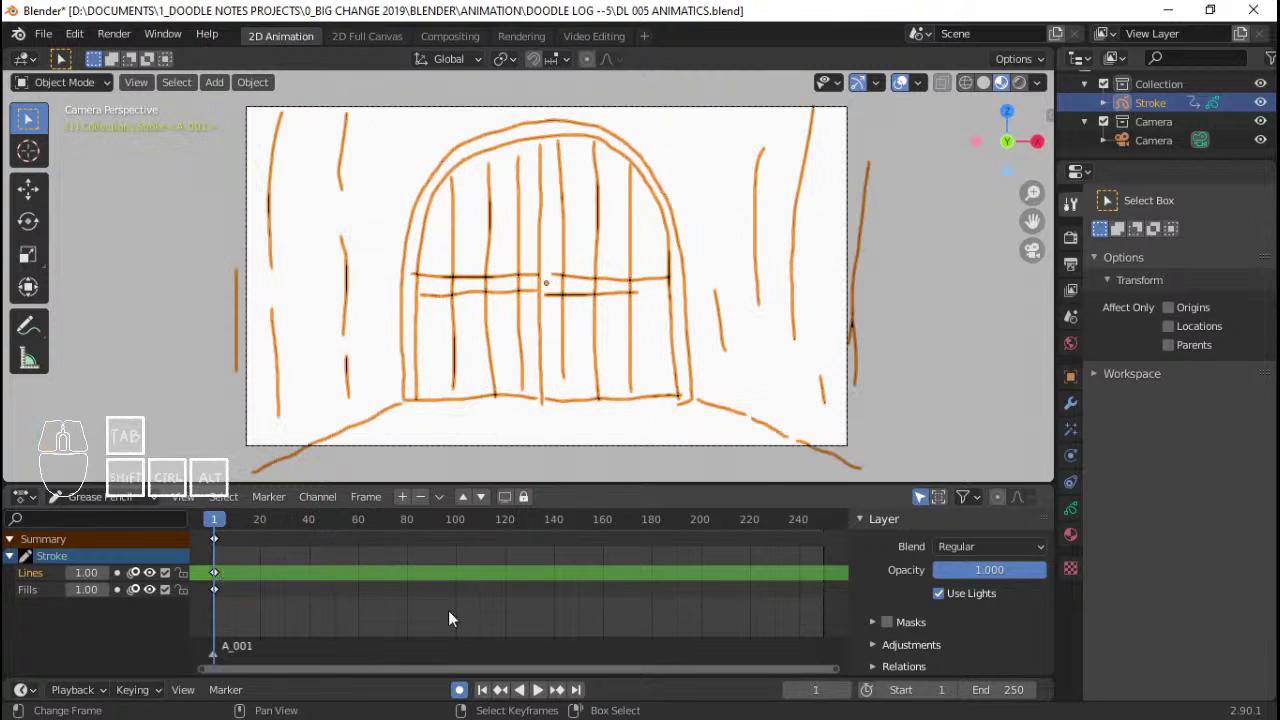
{"action": "key", "text": "space"}
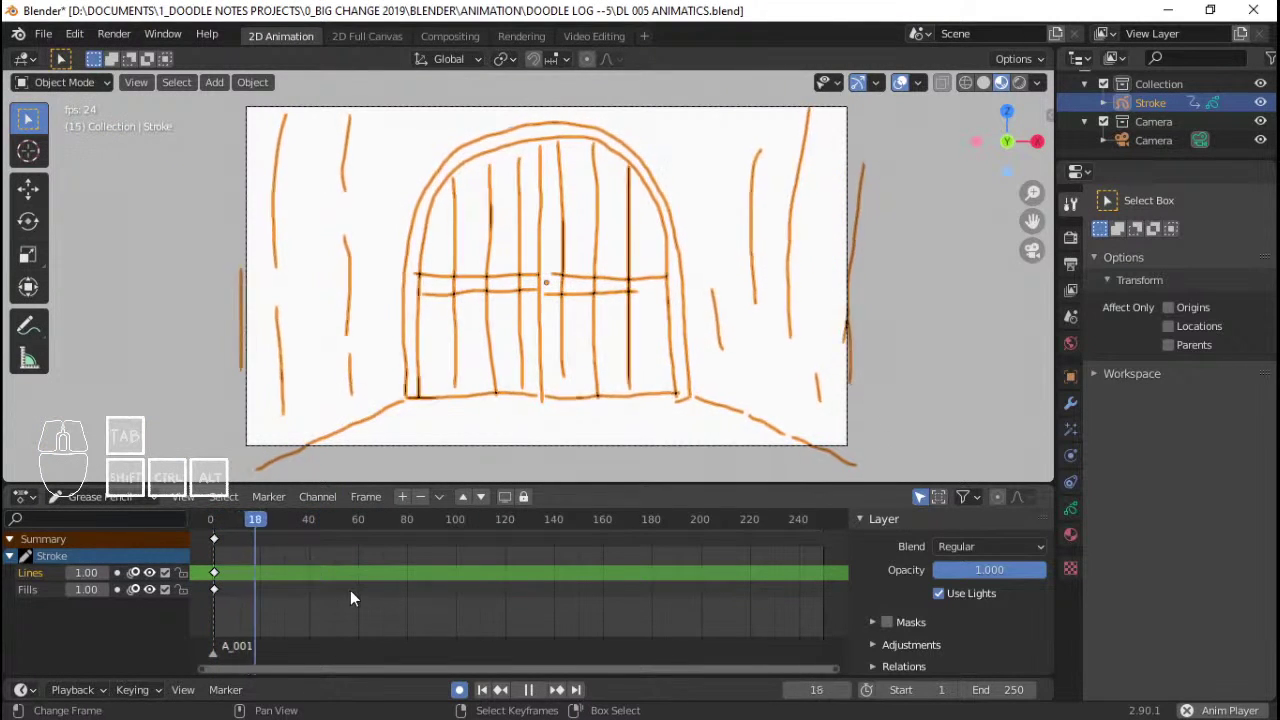
{"action": "key", "text": "space"}
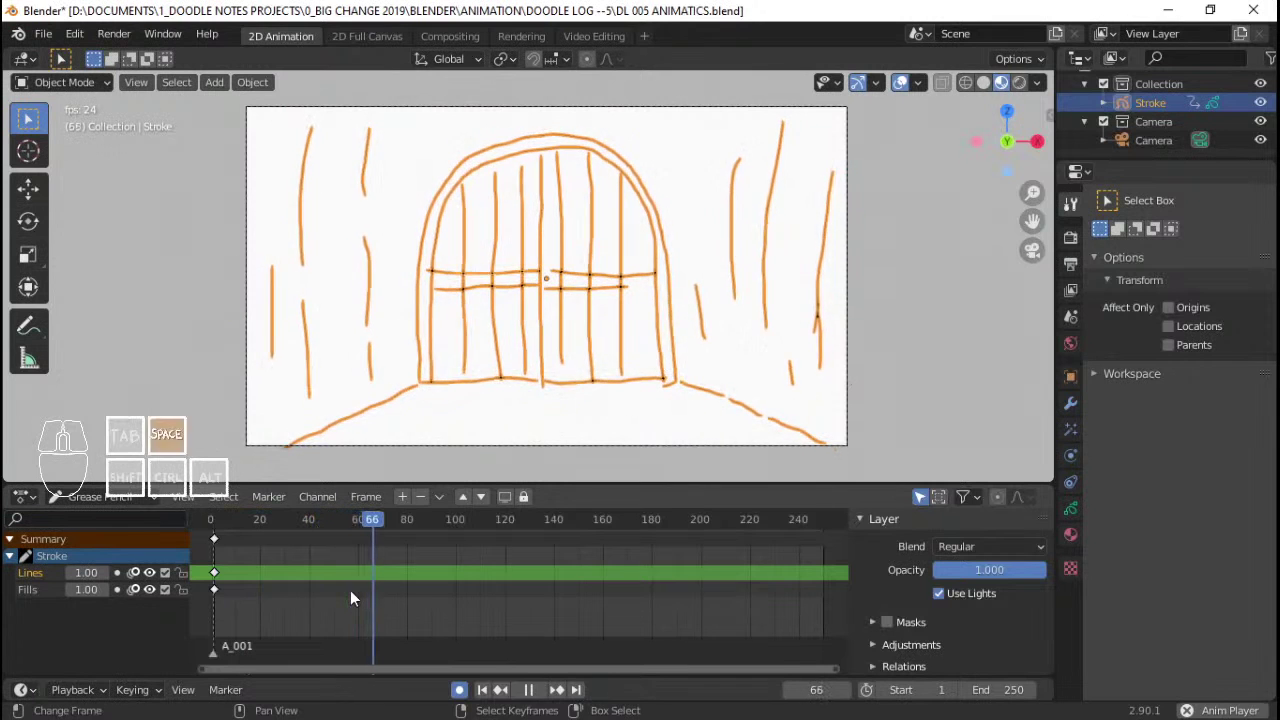
{"action": "key", "text": "Escape"}
{"action": "key", "text": "space"}
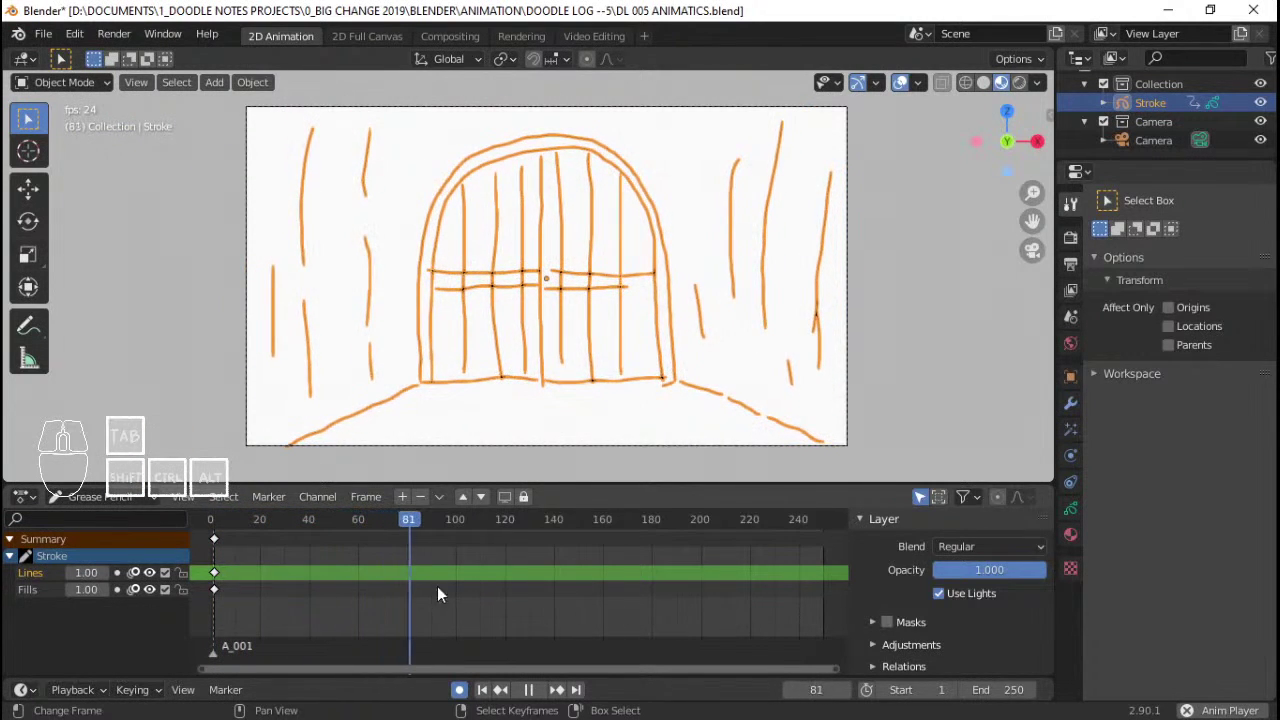
{"action": "key", "text": "space"}
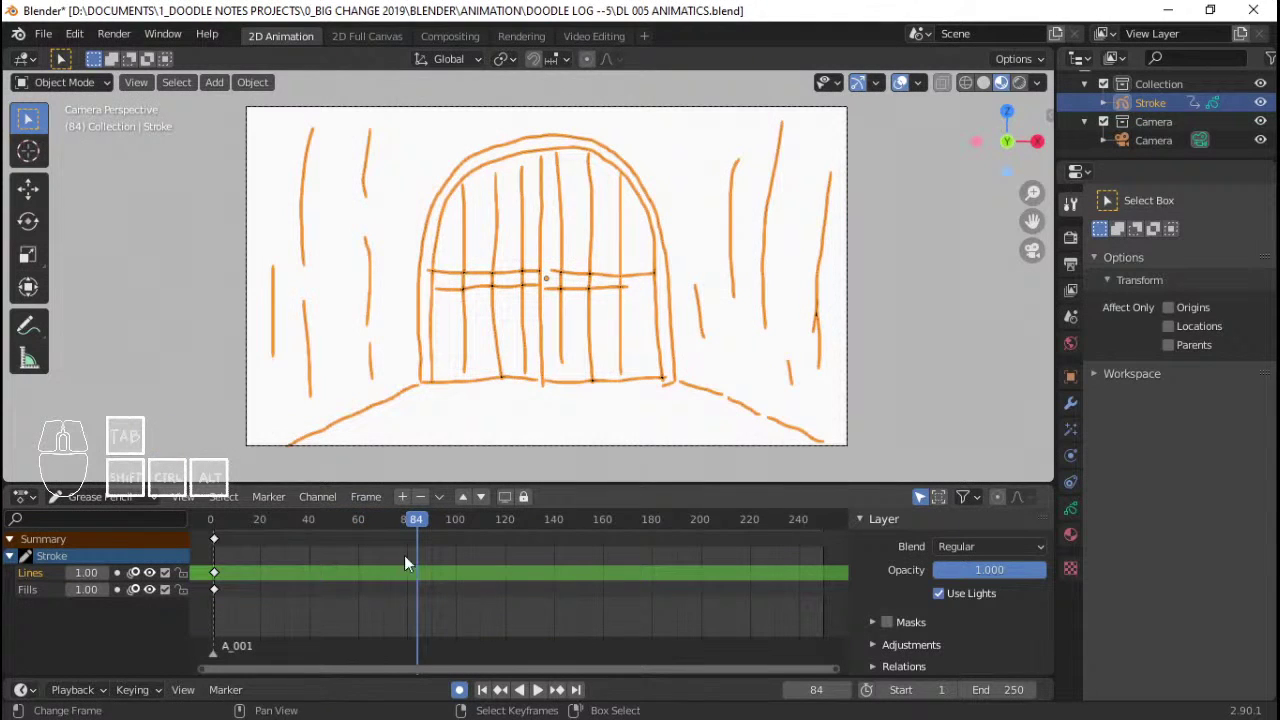
- Switch the keyframe editor to Dope Sheet mode and snap the door's ending transform keyframe to frame 84
{"action": "left_click", "coordinate": [142, 502]}
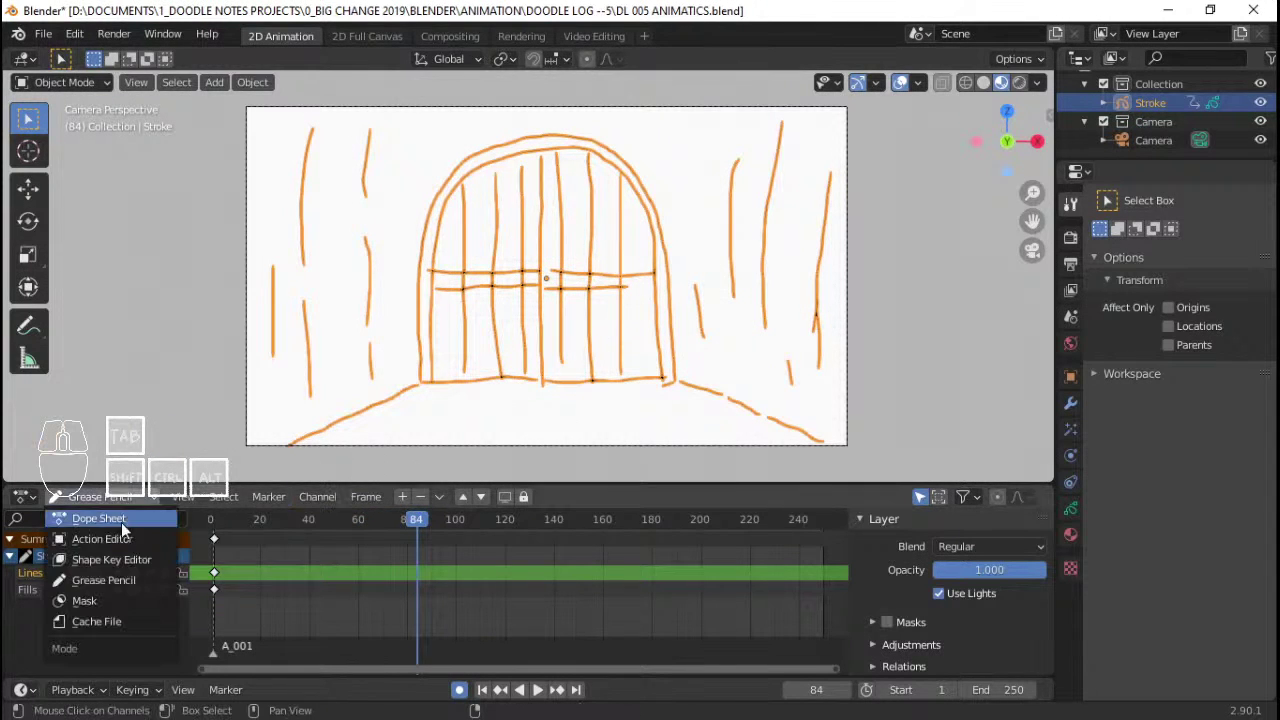
{"action": "left_click", "coordinate": [121, 522]}
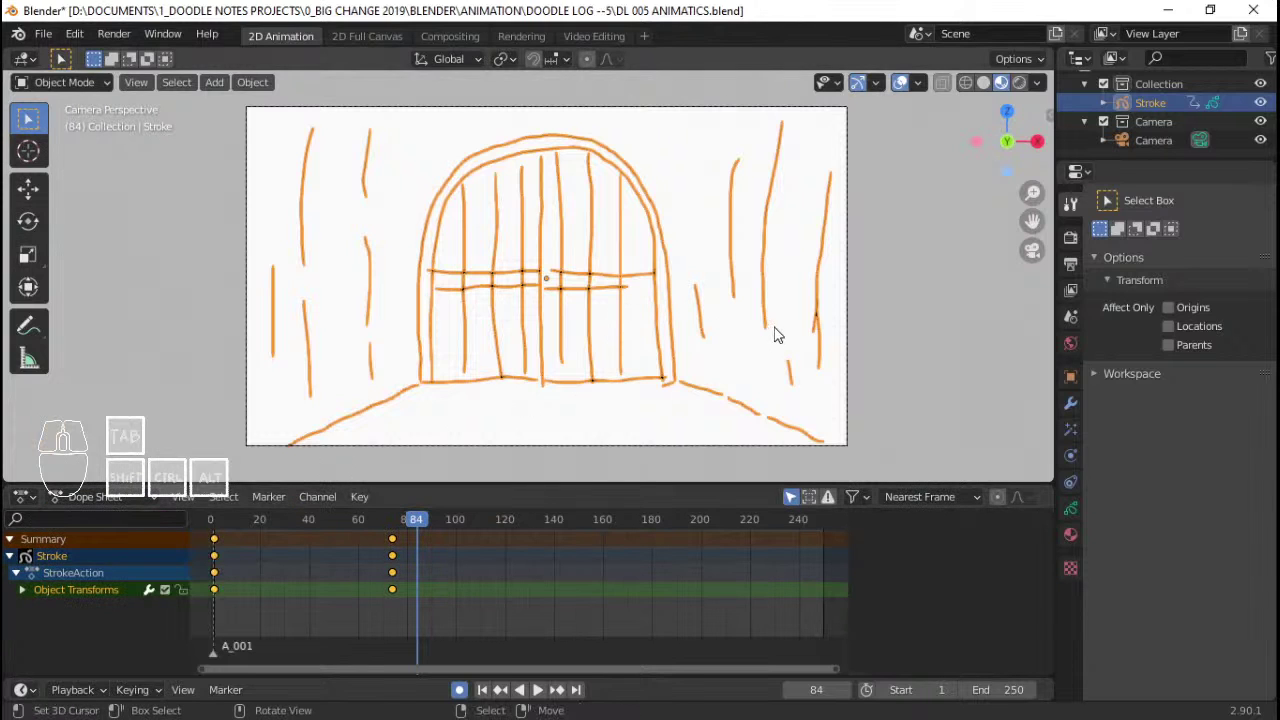
{"action": "left_click", "coordinate": [393, 540]}
{"action": "key", "text": "shift+s"}
- Play the retimed zoom-out from frame 1 and go to its ending keyframe at frame 84
{"action": "left_click", "coordinate": [214, 539]}
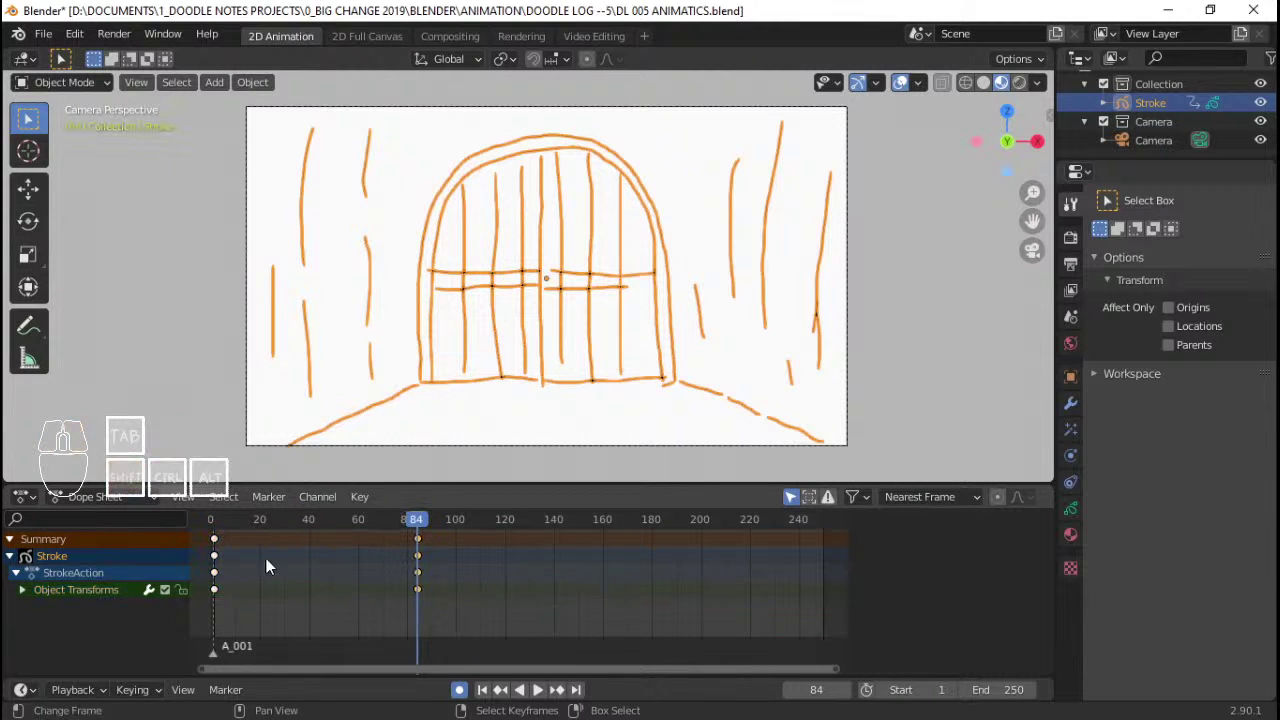
{"action": "left_click_drag", "start_coordinate": [234, 566], "coordinate": [216, 560]}
{"action": "key", "text": "space"}
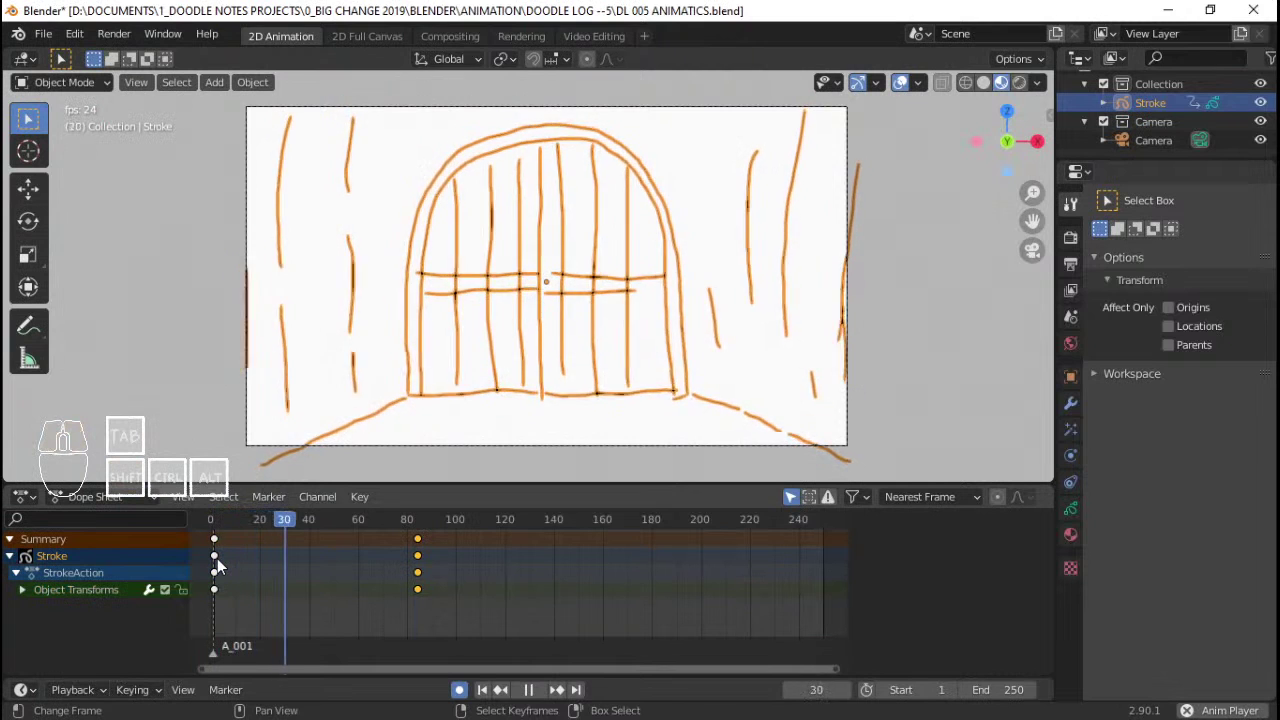
{"action": "key", "text": "space"}
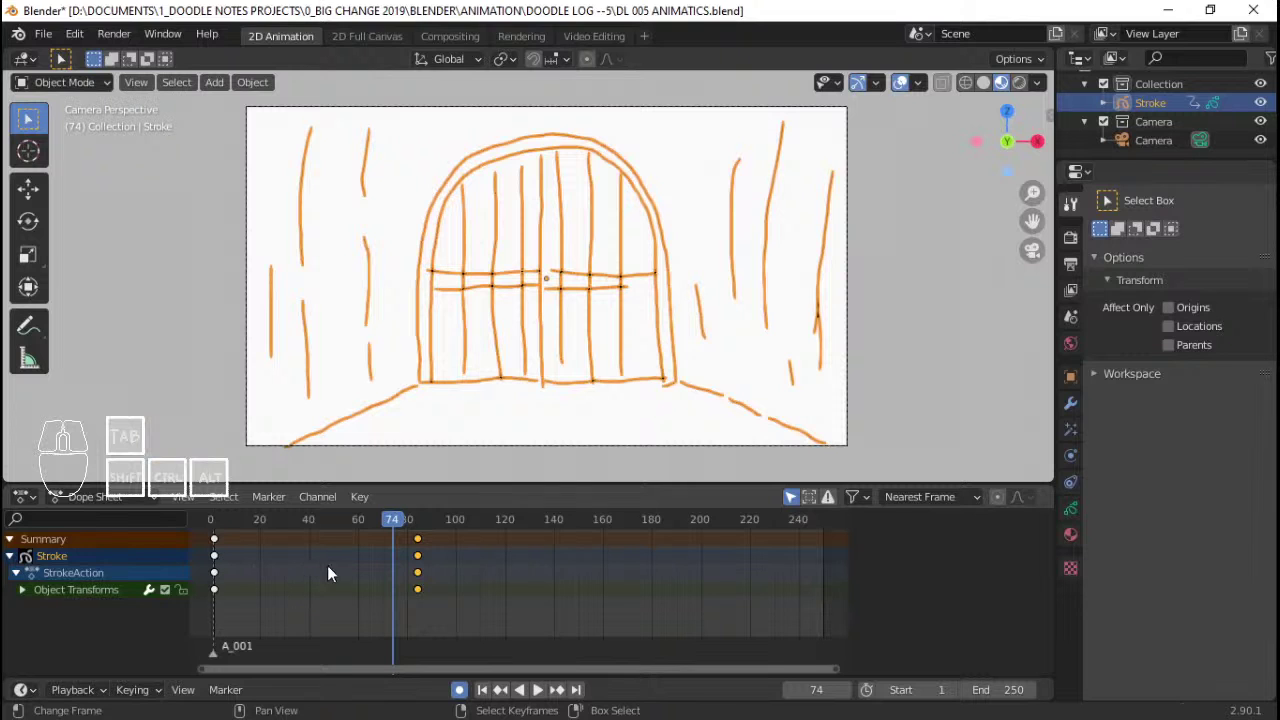
{"action": "left_click", "coordinate": [416, 545]}
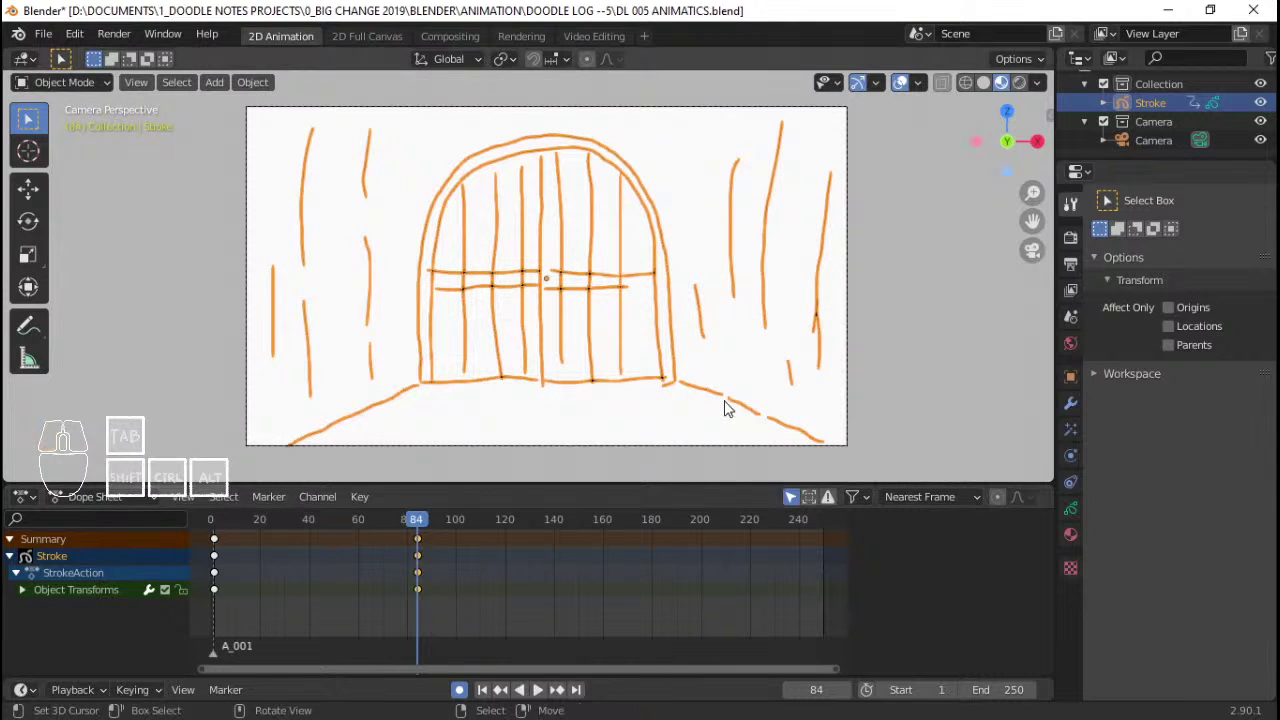
- At frame 1, enter Draw mode on the door drawing in front view and erase the inner part of the floor line right of the door
{"action": "scroll", "coordinate": [663, 386], "scroll_direction": "up", "scroll_amount": 4}
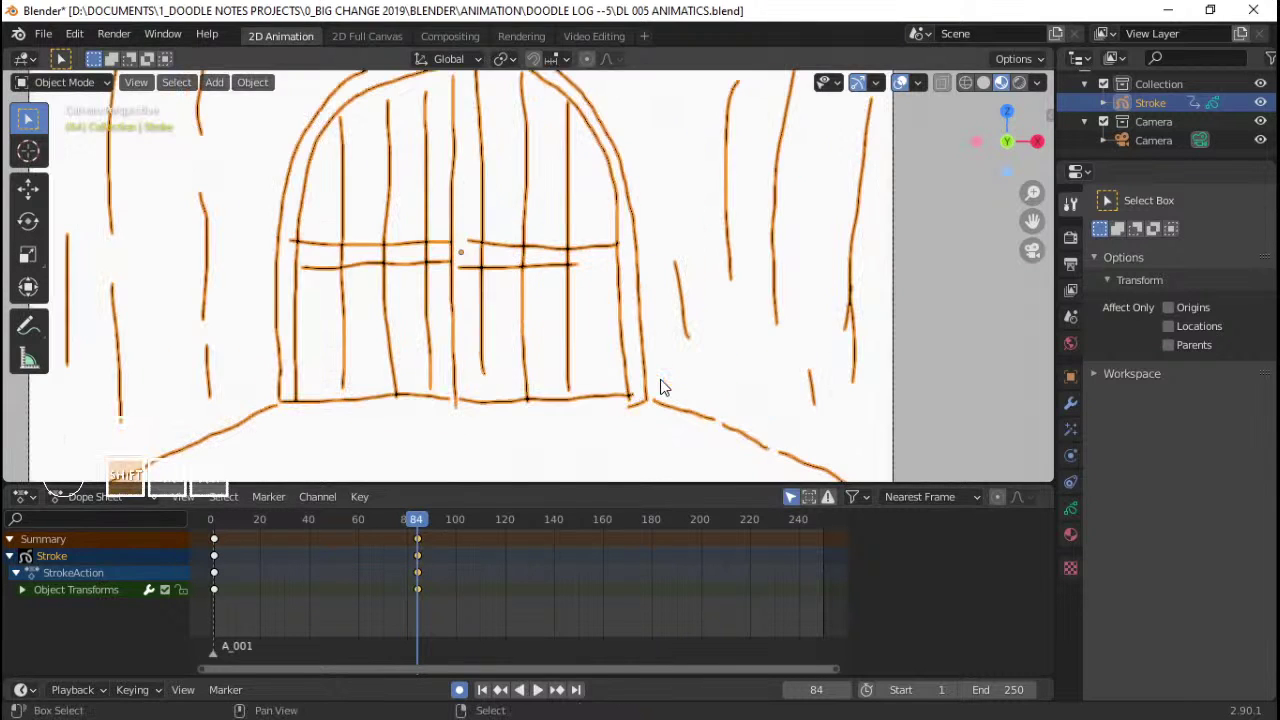
{"action": "key", "text": "shift+Left"}
{"action": "key", "text": "KP_1"}
{"action": "scroll", "coordinate": [695, 394], "scroll_direction": "down", "scroll_amount": 3}
{"action": "mouse_move", "coordinate": [697, 393]}
{"action": "middle_mouse_down", "text": "shift"}
{"action": "mouse_move", "coordinate": [690, 366]}
{"action": "mouse_move", "coordinate": [642, 323]}
{"action": "middle_mouse_up", "text": "shift"}
{"action": "scroll", "coordinate": [672, 334], "scroll_direction": "up", "scroll_amount": 2}
{"action": "key", "text": "ctrl+Tab"}
{"action": "left_click", "coordinate": [697, 228]}
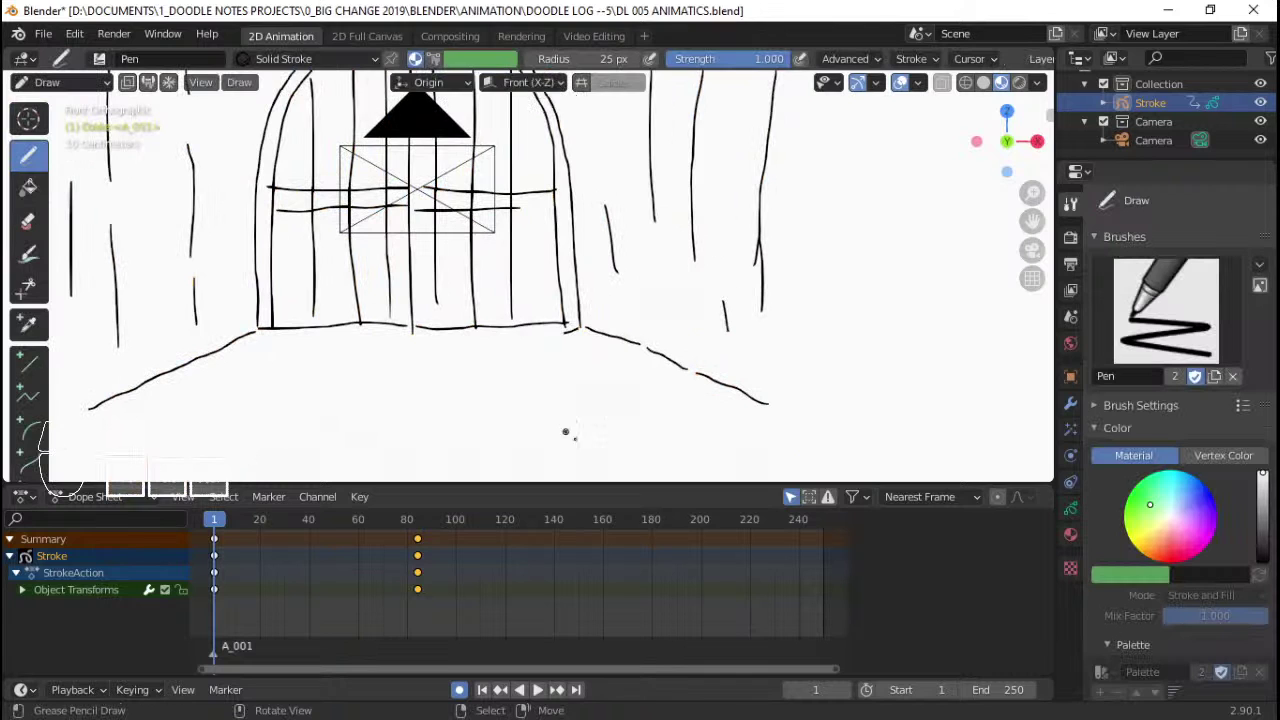
{"action": "middle_click_drag", "start_coordinate": [661, 396], "coordinate": [656, 361], "text": "ctrl"}
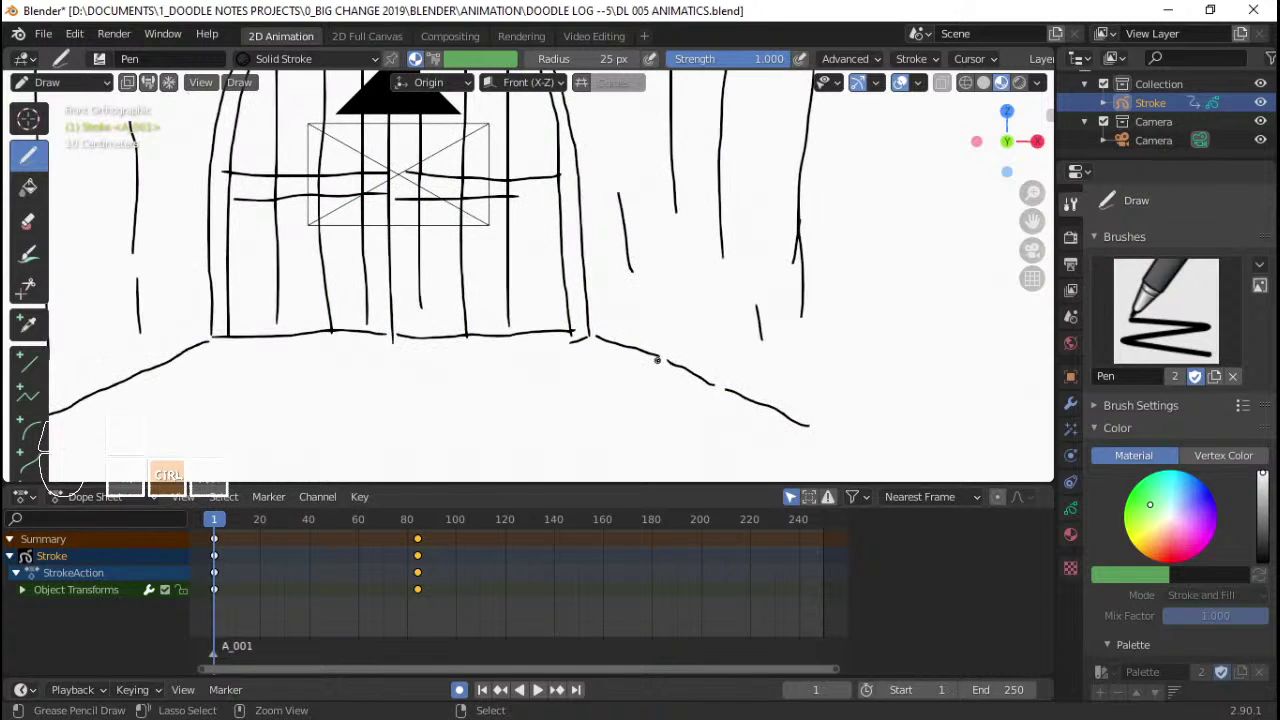
{"action": "mouse_move", "coordinate": [657, 360]}
{"action": "left_mouse_down", "text": "ctrl"}
{"action": "mouse_move", "coordinate": [720, 377]}
{"action": "mouse_move", "coordinate": [690, 371]}
{"action": "mouse_move", "coordinate": [700, 378]}
{"action": "left_mouse_up", "text": "ctrl"}
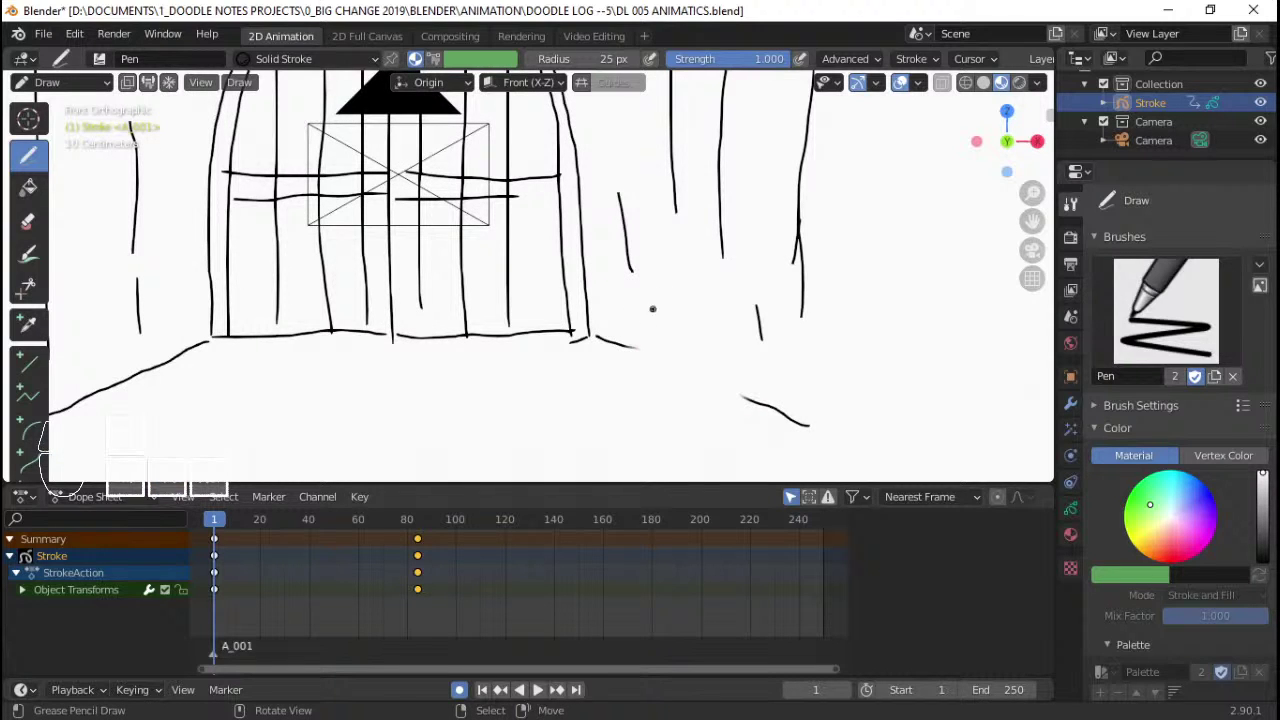
{"action": "mouse_move", "coordinate": [652, 309]}
{"action": "left_mouse_down", "text": "ctrl"}
{"action": "mouse_move", "coordinate": [623, 346]}
{"action": "mouse_move", "coordinate": [611, 342]}
{"action": "left_mouse_up", "text": "ctrl"}
{"action": "middle_click_drag", "start_coordinate": [611, 337], "coordinate": [619, 317], "text": "shift"}
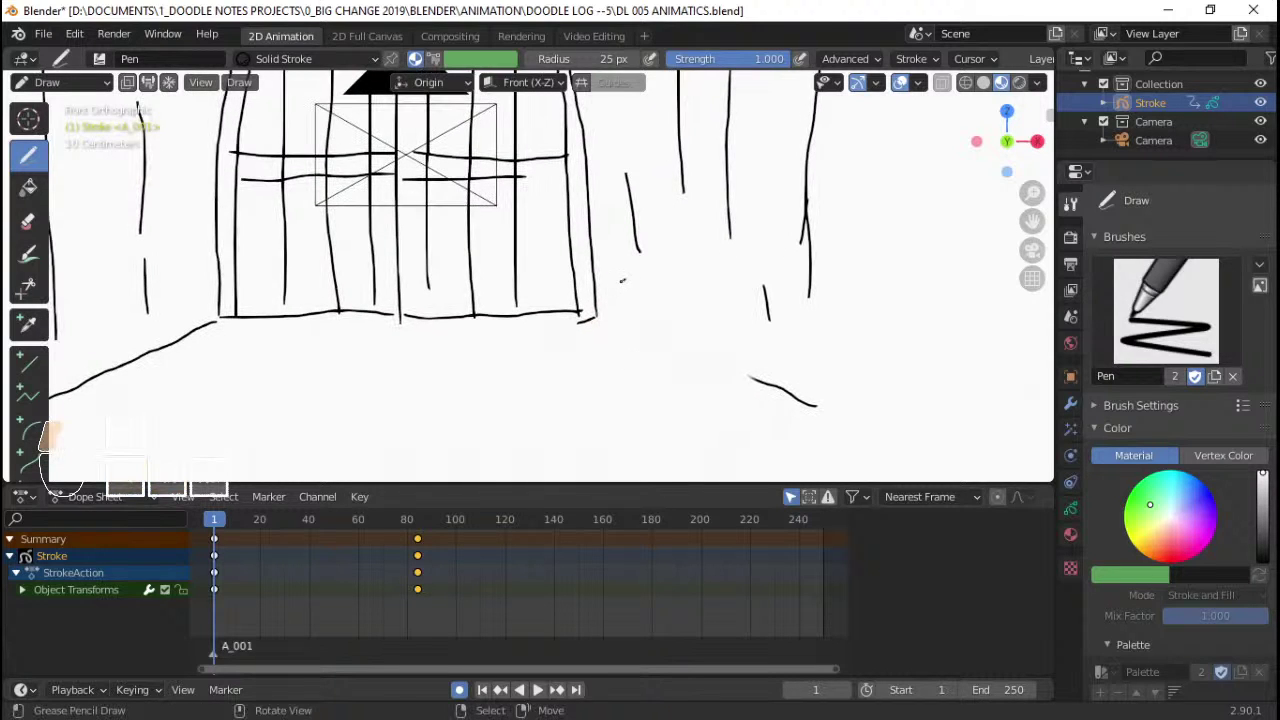
- Draw a slanted-top pedestal beside the door's right base, scribble lettering on its face, and reconnect the floor line to it
{"action": "mouse_move", "coordinate": [621, 283]}
{"action": "left_mouse_down"}
{"action": "mouse_move", "coordinate": [603, 299]}
{"action": "mouse_move", "coordinate": [662, 312]}
{"action": "mouse_move", "coordinate": [683, 292]}
{"action": "mouse_move", "coordinate": [654, 284]}
{"action": "mouse_move", "coordinate": [684, 288]}
{"action": "mouse_move", "coordinate": [660, 313]}
{"action": "mouse_move", "coordinate": [603, 302]}
{"action": "mouse_move", "coordinate": [697, 287]}
{"action": "mouse_move", "coordinate": [664, 318]}
{"action": "mouse_move", "coordinate": [598, 312]}
{"action": "mouse_move", "coordinate": [670, 322]}
{"action": "mouse_move", "coordinate": [601, 343]}
{"action": "left_mouse_up"}
{"action": "key", "text": "ctrl+z"}
{"action": "key", "text": "ctrl+z"}
{"action": "key", "text": "ctrl+z"}
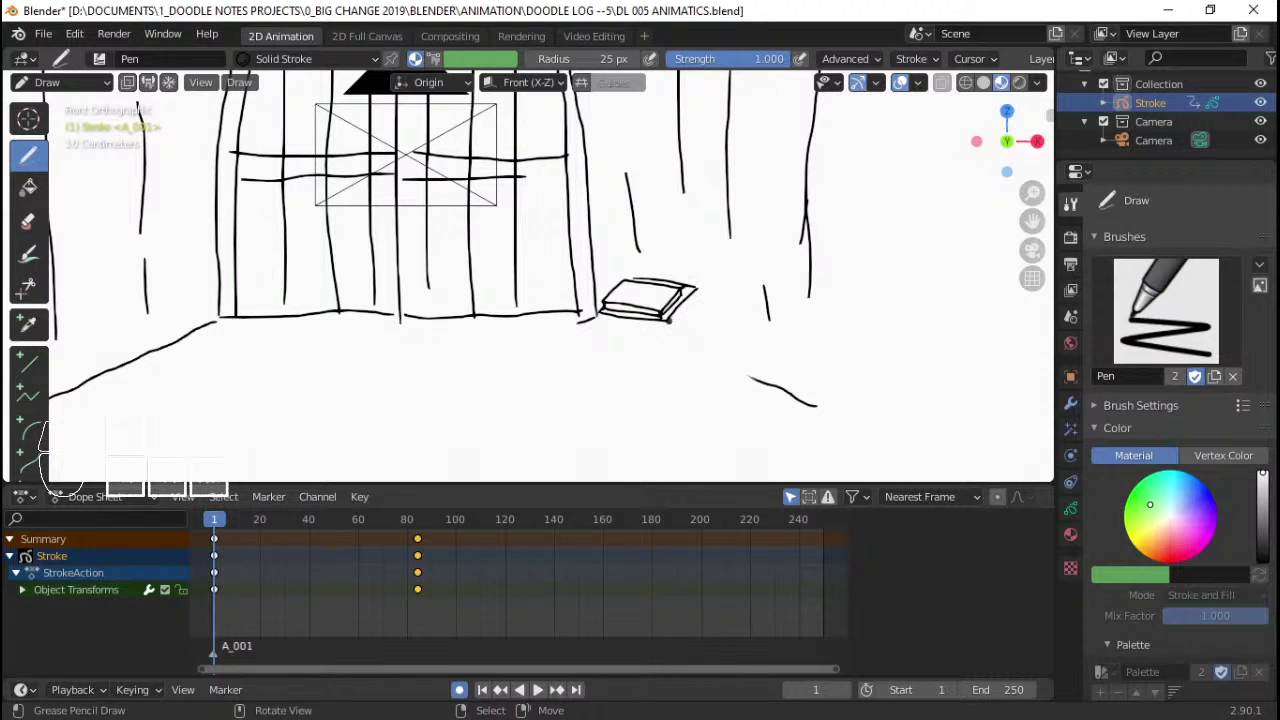
{"action": "left_click_drag", "start_coordinate": [669, 321], "coordinate": [666, 360]}
{"action": "key", "text": "ctrl+z"}
{"action": "mouse_move", "coordinate": [698, 289]}
{"action": "left_mouse_down"}
{"action": "mouse_move", "coordinate": [696, 364]}
{"action": "mouse_move", "coordinate": [670, 364]}
{"action": "mouse_move", "coordinate": [749, 370]}
{"action": "left_mouse_up"}
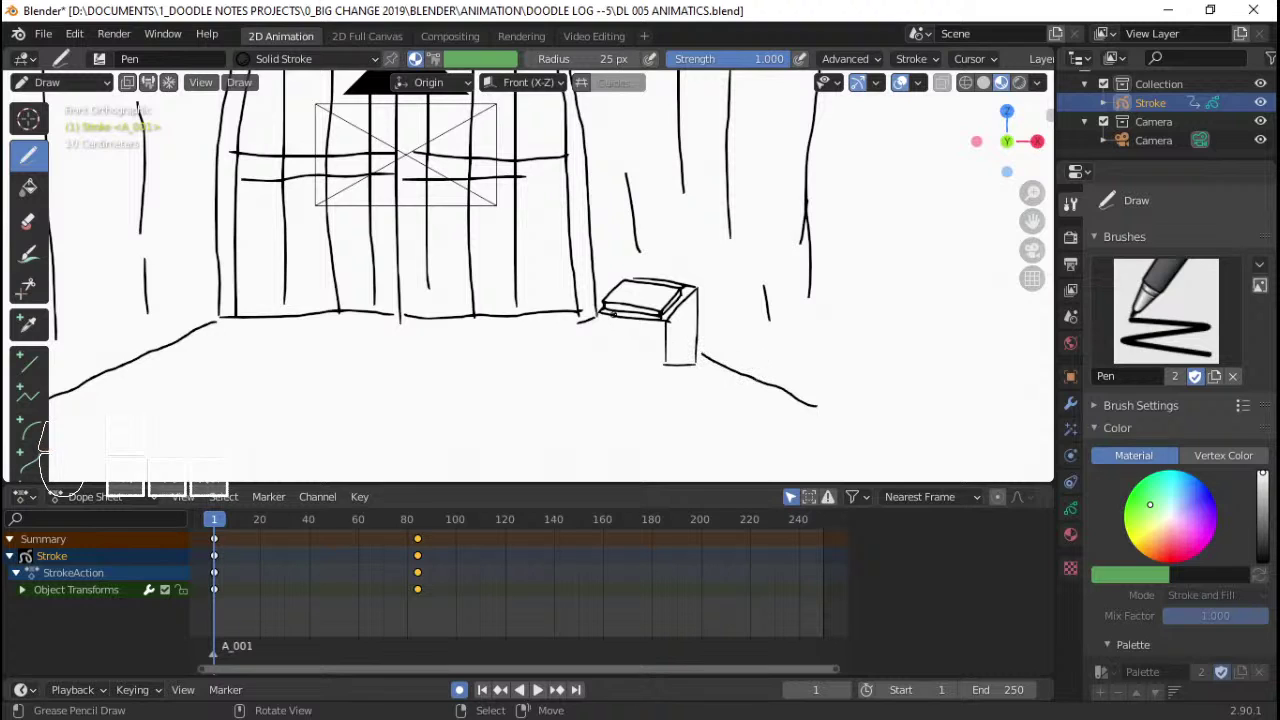
{"action": "left_click_drag", "start_coordinate": [614, 294], "coordinate": [626, 284]}
{"action": "left_click_drag", "start_coordinate": [620, 289], "coordinate": [663, 302]}
- Draw a small seated figure leaning against the pedestal's left side, complete the pedestal's base line, and save the file
{"action": "mouse_move", "coordinate": [613, 311]}
{"action": "left_mouse_down"}
{"action": "mouse_move", "coordinate": [602, 322]}
{"action": "mouse_move", "coordinate": [616, 318]}
{"action": "left_mouse_up"}
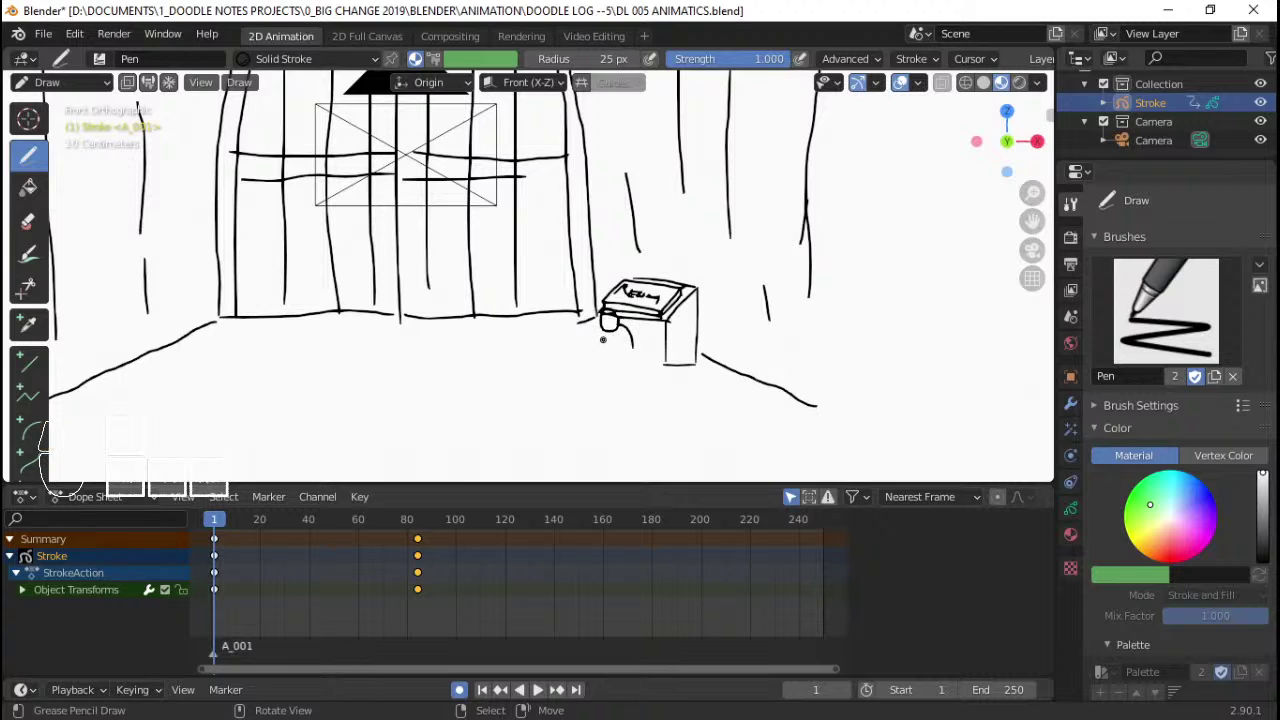
{"action": "key", "text": "ctrl+z"}
{"action": "mouse_move", "coordinate": [602, 341]}
{"action": "left_mouse_down"}
{"action": "mouse_move", "coordinate": [583, 361]}
{"action": "mouse_move", "coordinate": [605, 362]}
{"action": "mouse_move", "coordinate": [589, 361]}
{"action": "mouse_move", "coordinate": [599, 341]}
{"action": "left_mouse_up"}
{"action": "mouse_move", "coordinate": [626, 340]}
{"action": "left_mouse_down"}
{"action": "mouse_move", "coordinate": [618, 362]}
{"action": "mouse_move", "coordinate": [666, 363]}
{"action": "left_mouse_up"}
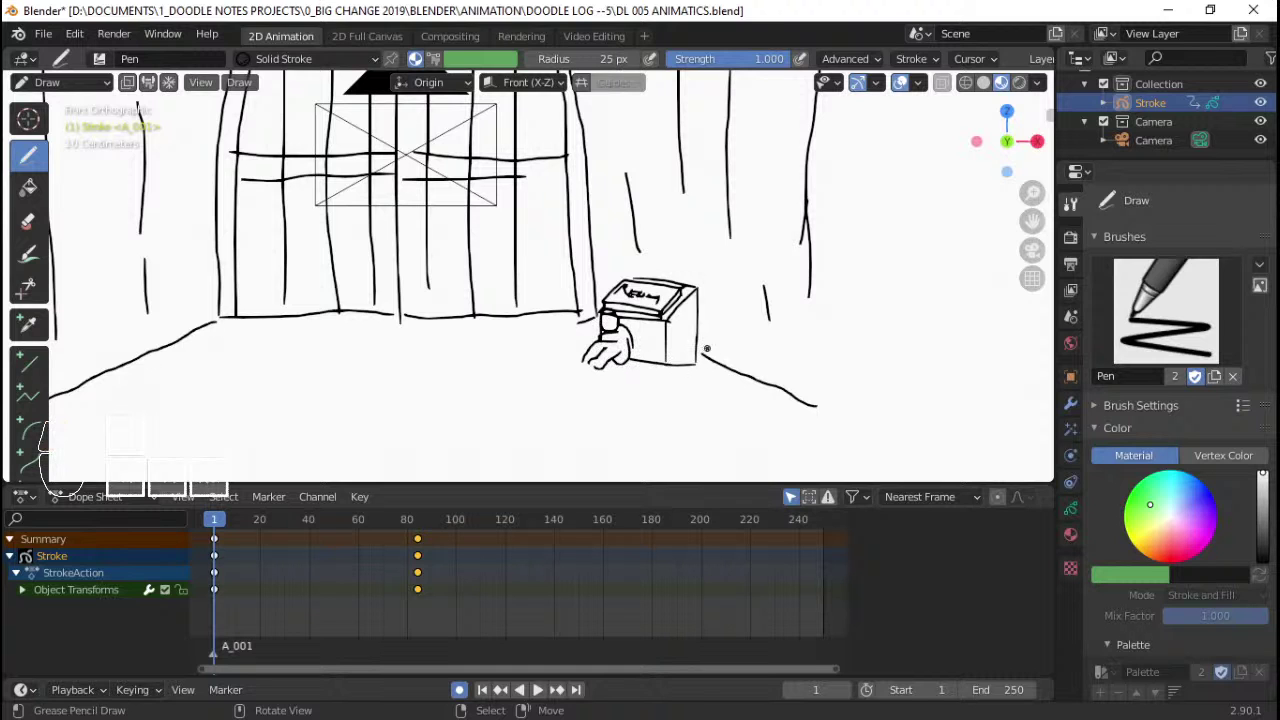
{"action": "scroll", "coordinate": [605, 303], "scroll_direction": "down", "scroll_amount": 1}
{"action": "key", "text": "ctrl+s"}
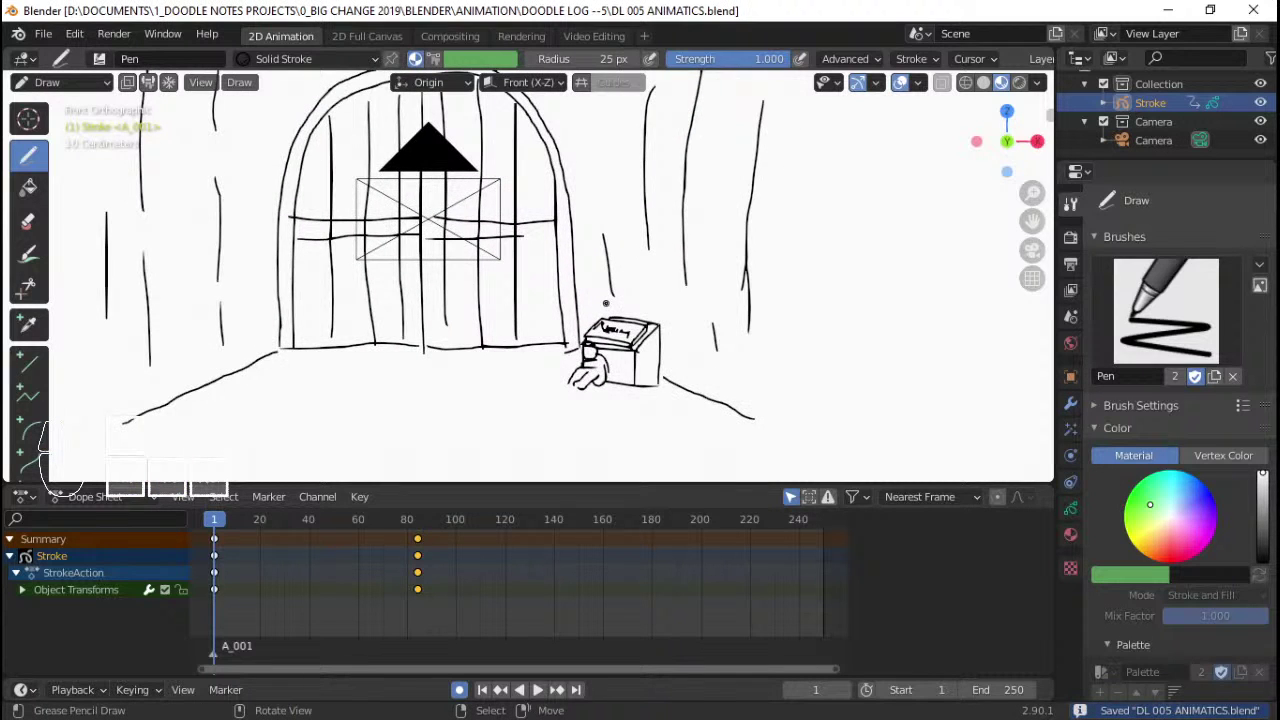
- Return to the camera view in Object mode, select the camera, and check the framing of the pedestal and figure
{"action": "key", "text": "KP_0"}
{"action": "key", "text": "ctrl+Tab"}
{"action": "left_click", "coordinate": [480, 300]}
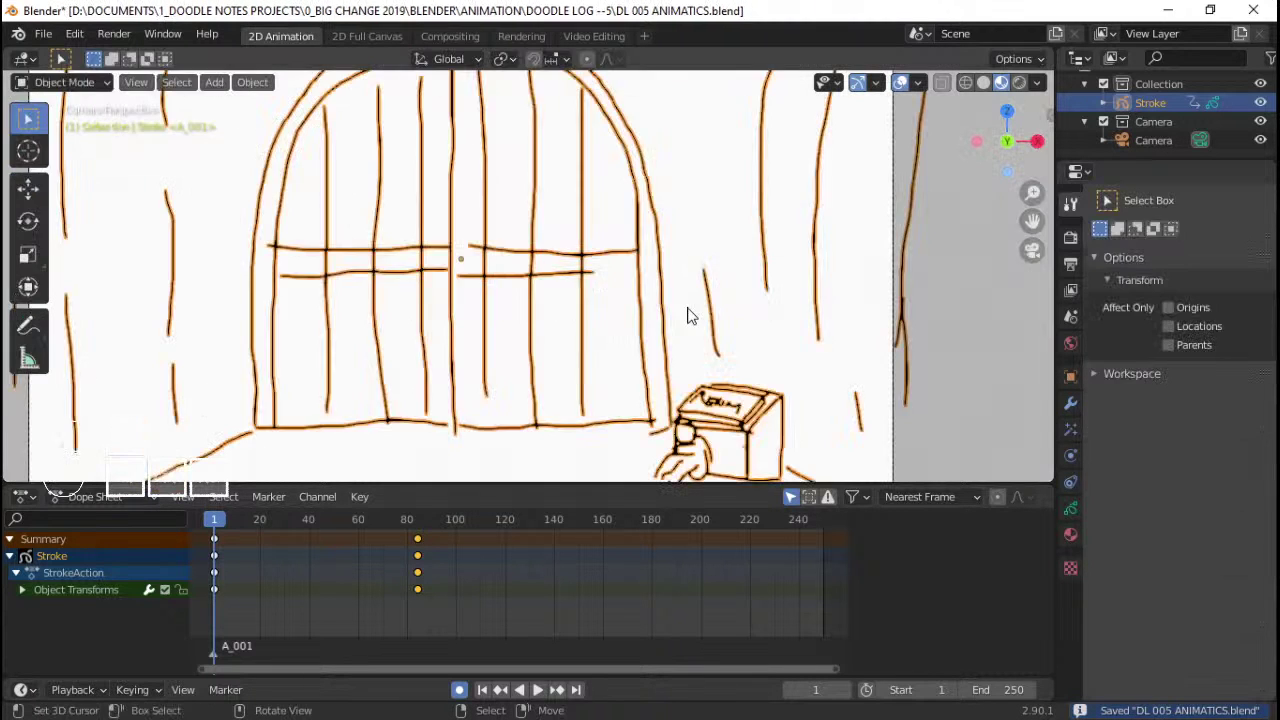
{"action": "scroll", "coordinate": [700, 310], "scroll_direction": "down", "scroll_amount": 1}
{"action": "left_click", "coordinate": [867, 332]}
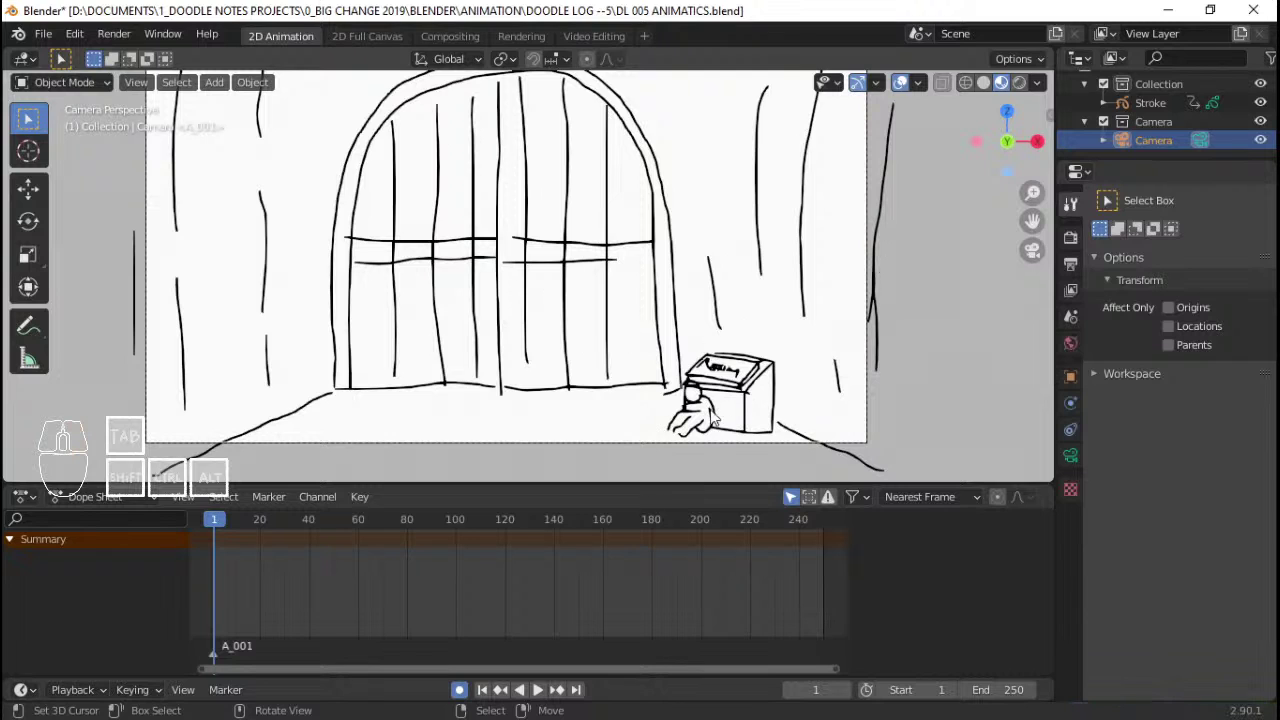
{"action": "middle_click_drag", "start_coordinate": [724, 417], "coordinate": [686, 396], "text": "shift"}
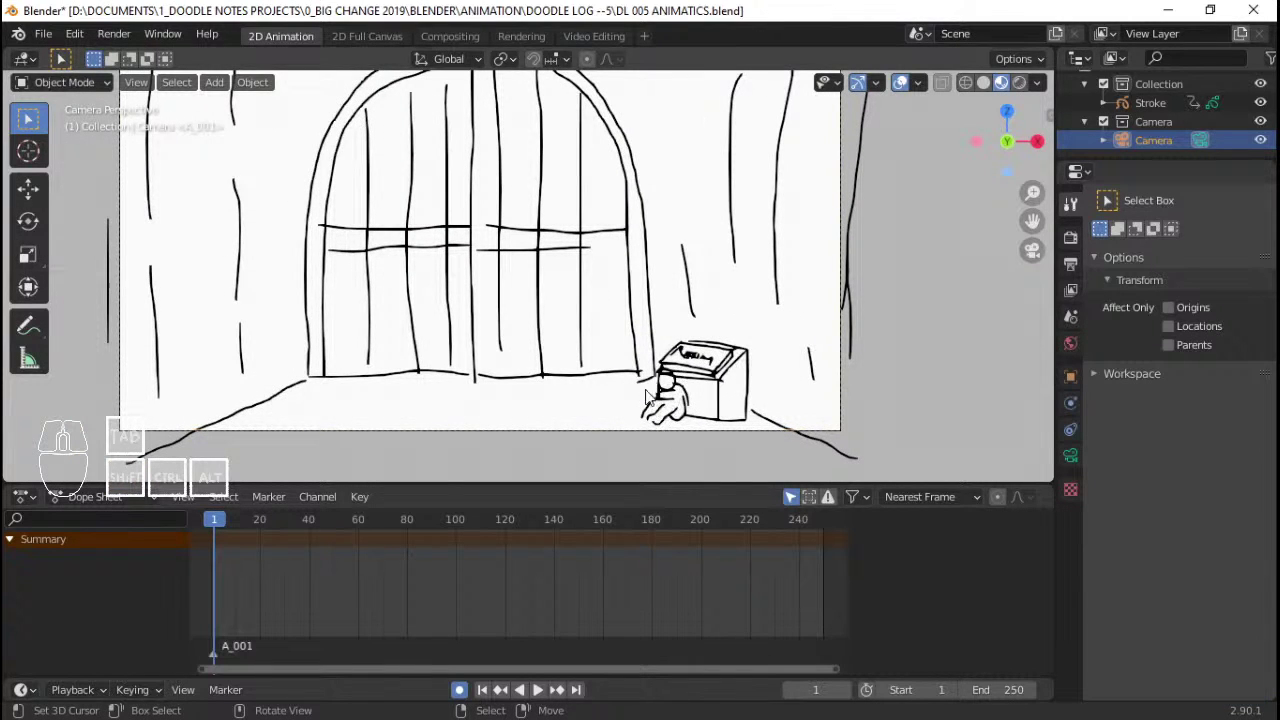
{"action": "middle_click_drag", "start_coordinate": [672, 397], "coordinate": [647, 380], "text": "shift"}
{"action": "scroll", "coordinate": [684, 352], "scroll_direction": "down", "scroll_amount": 4}
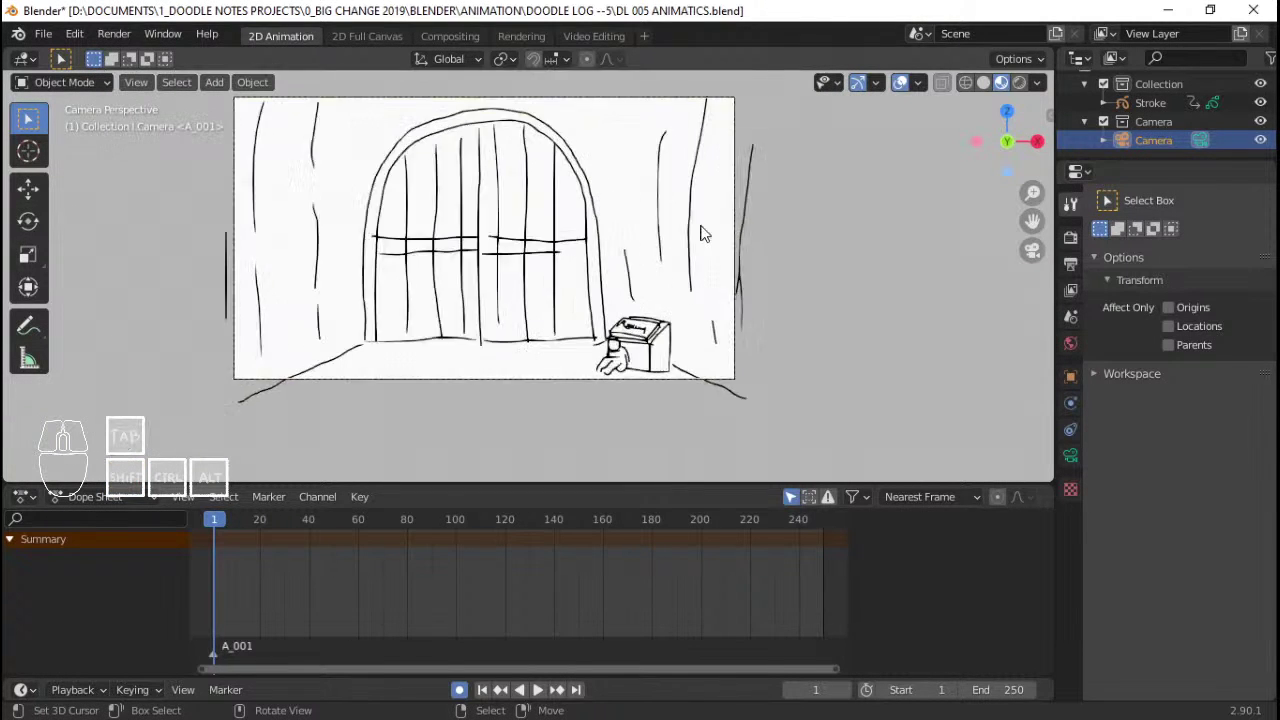
{"action": "scroll", "coordinate": [702, 233], "scroll_direction": "up", "scroll_amount": 2}
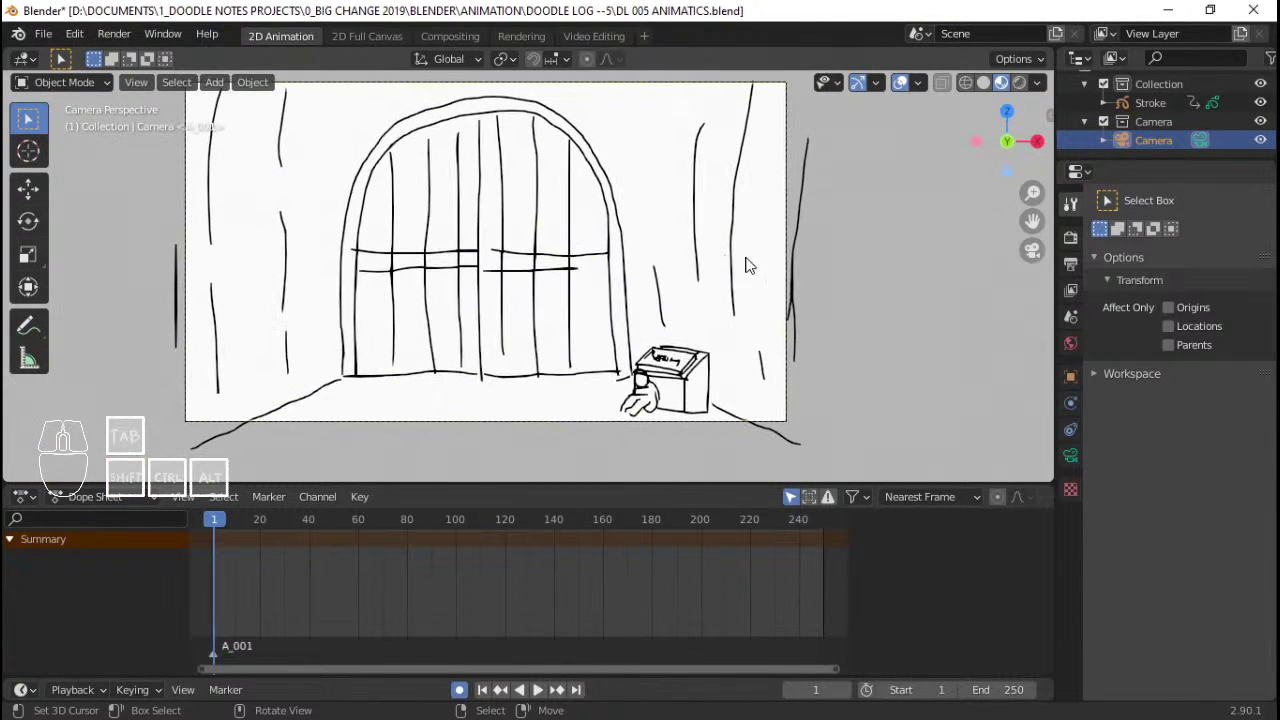
- Select the door drawing, play its zoom-out from frame 1, and go to the ending keyframe at frame 84
{"action": "left_click", "coordinate": [792, 218]}
{"action": "key", "text": "space"}
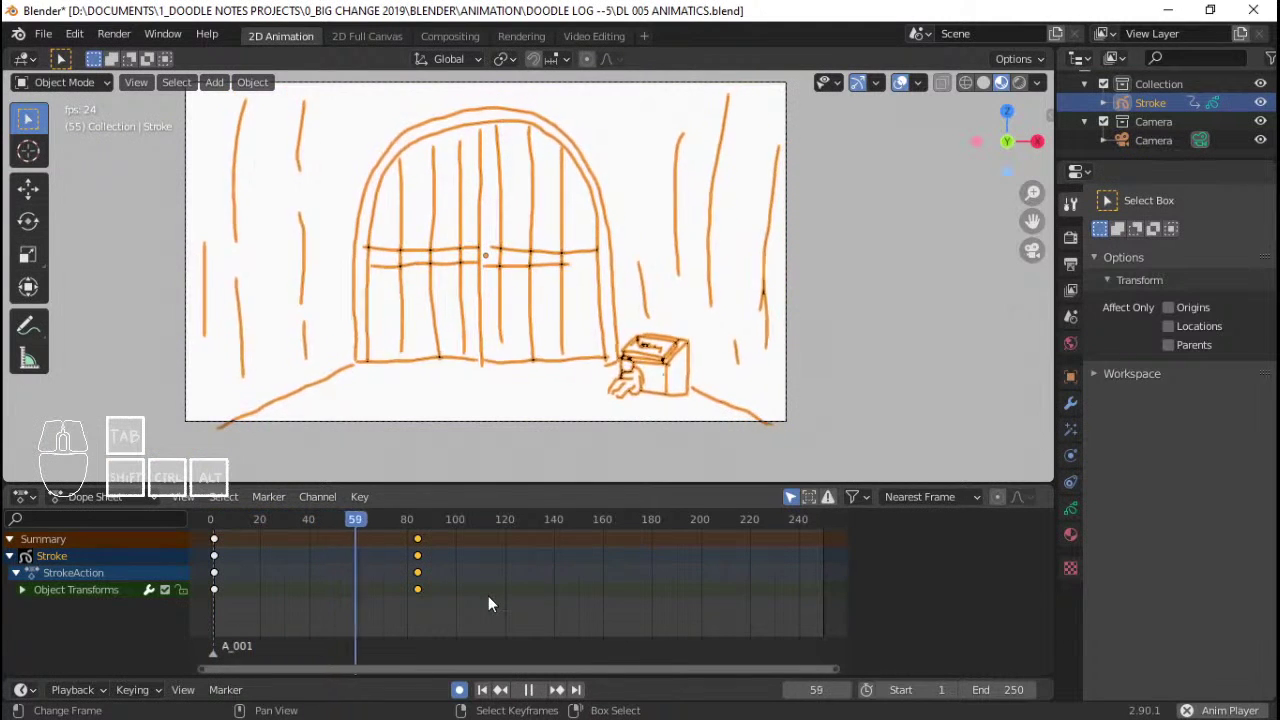
{"action": "key", "text": "space"}
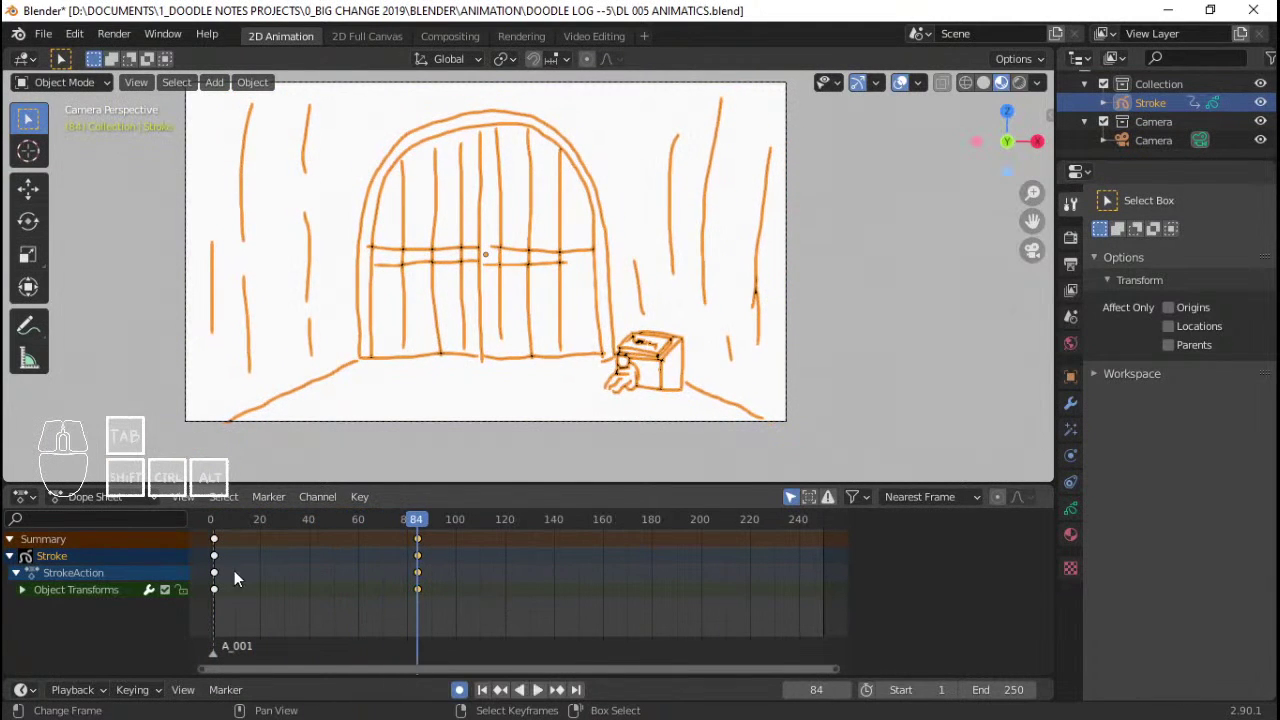
{"action": "left_click", "coordinate": [220, 577]}
{"action": "key", "text": "space"}
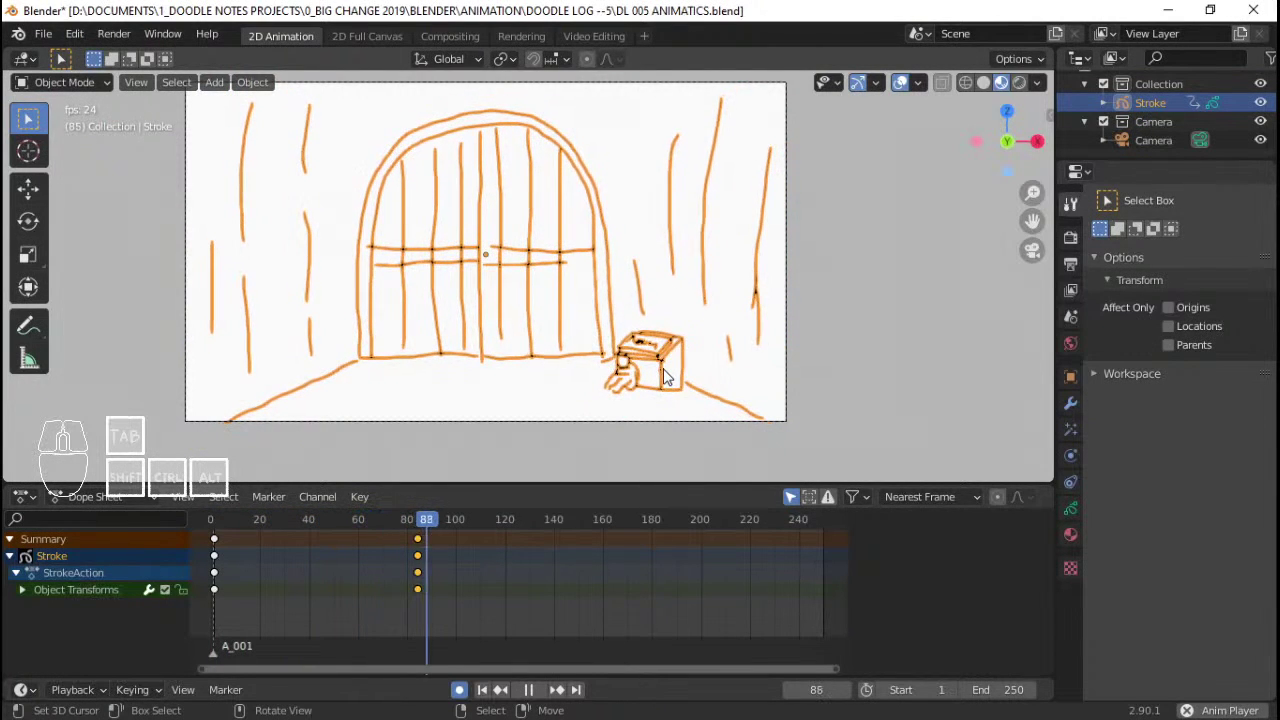
{"action": "key", "text": "space"}
{"action": "key", "text": "Down"}
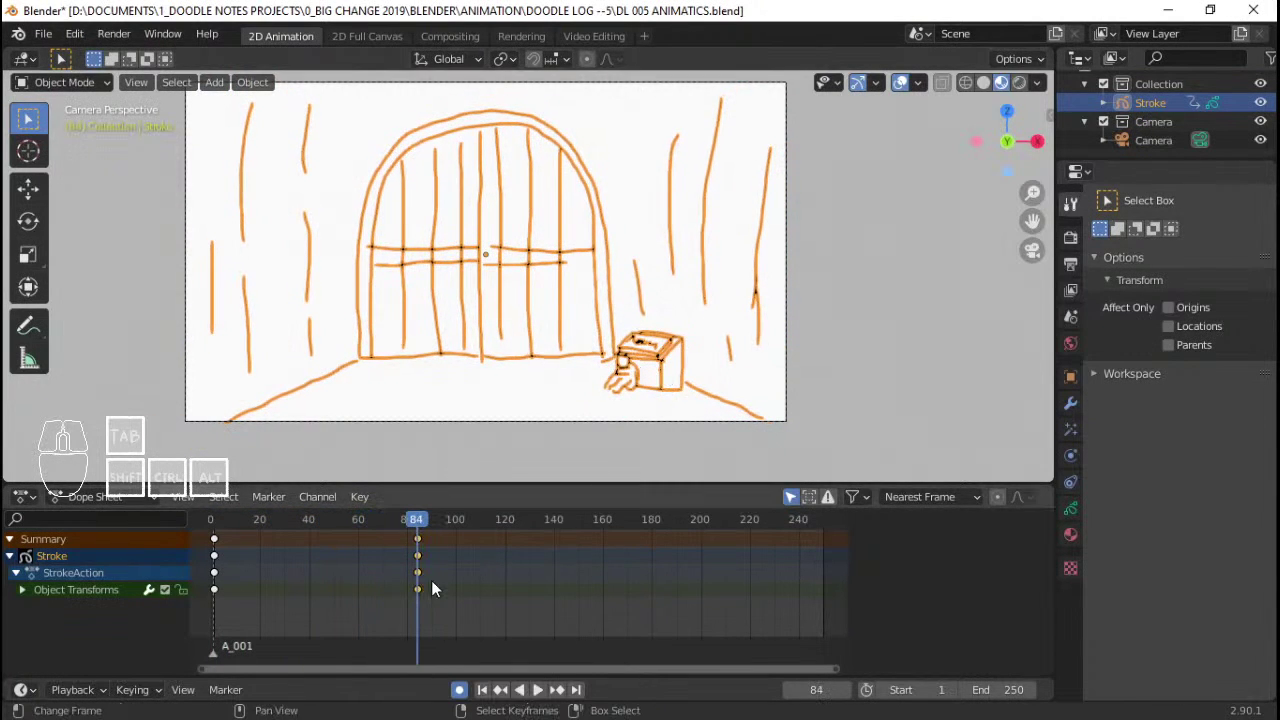
- Switch the keyframe editor to Grease Pencil mode and move the playhead to frame 80
{"action": "left_click", "coordinate": [86, 496]}
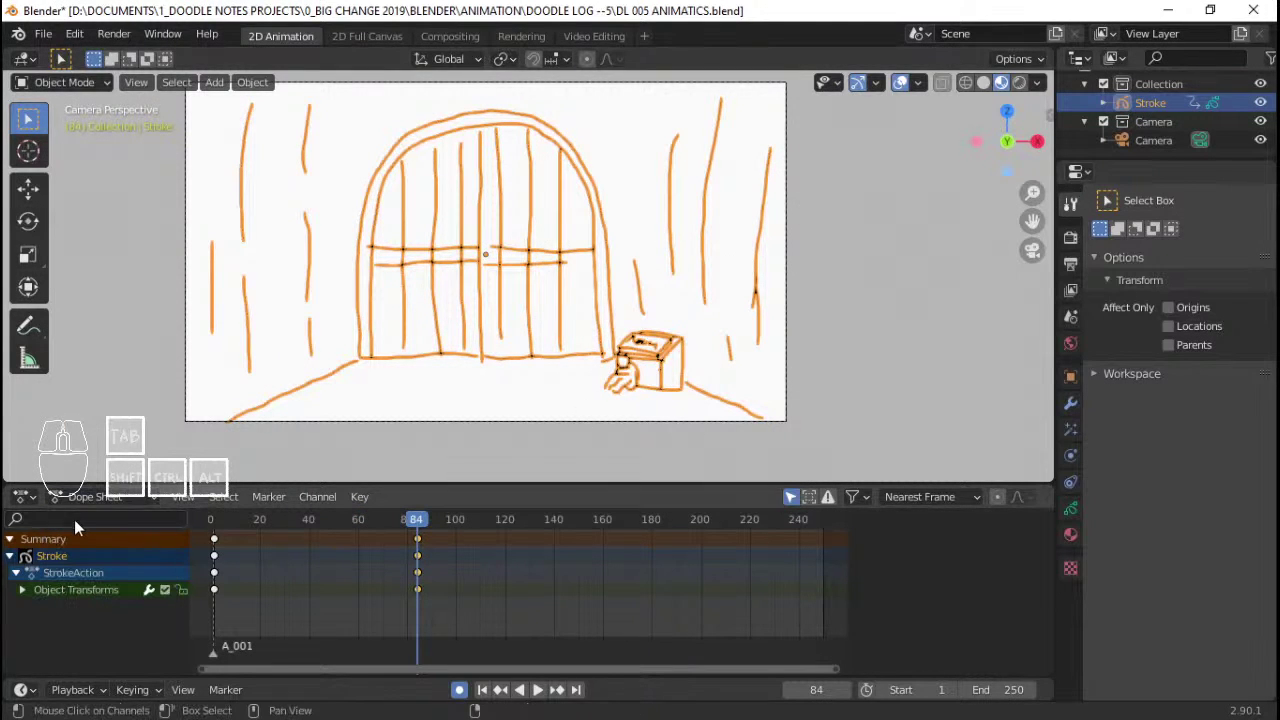
{"action": "left_click", "coordinate": [88, 497]}
{"action": "left_click", "coordinate": [118, 582]}
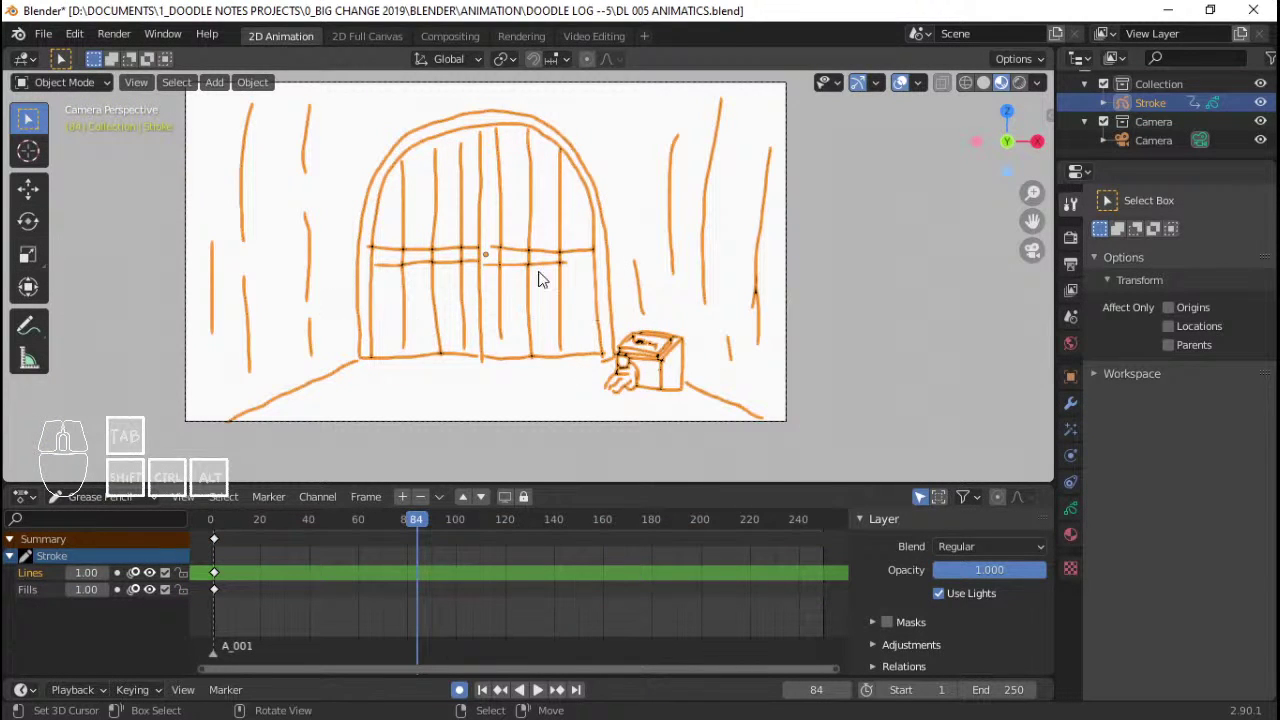
{"action": "mouse_move", "coordinate": [285, 565]}
{"action": "left_mouse_down"}
{"action": "mouse_move", "coordinate": [420, 560]}
{"action": "mouse_move", "coordinate": [407, 560]}
{"action": "left_mouse_up"}
{"action": "key", "text": "ctrl+Tab"}
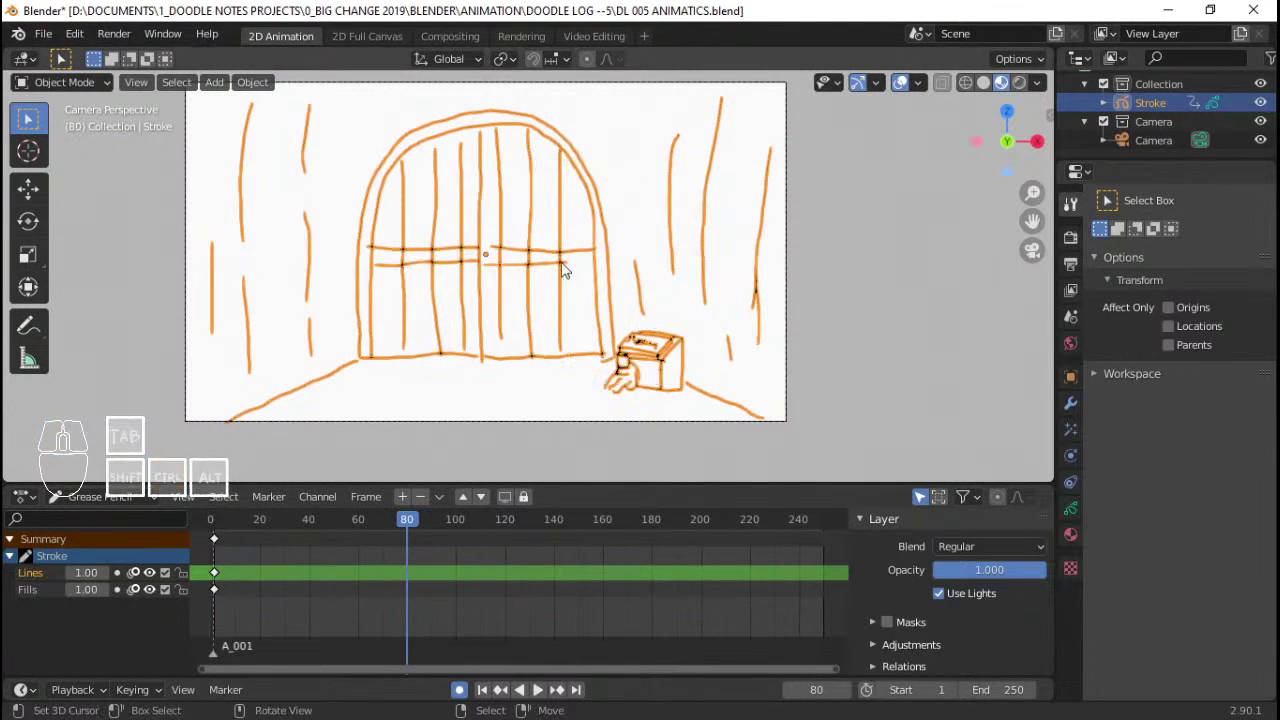
- Add a blank Grease Pencil object to the main collection
{"action": "left_click", "coordinate": [1158, 83]}
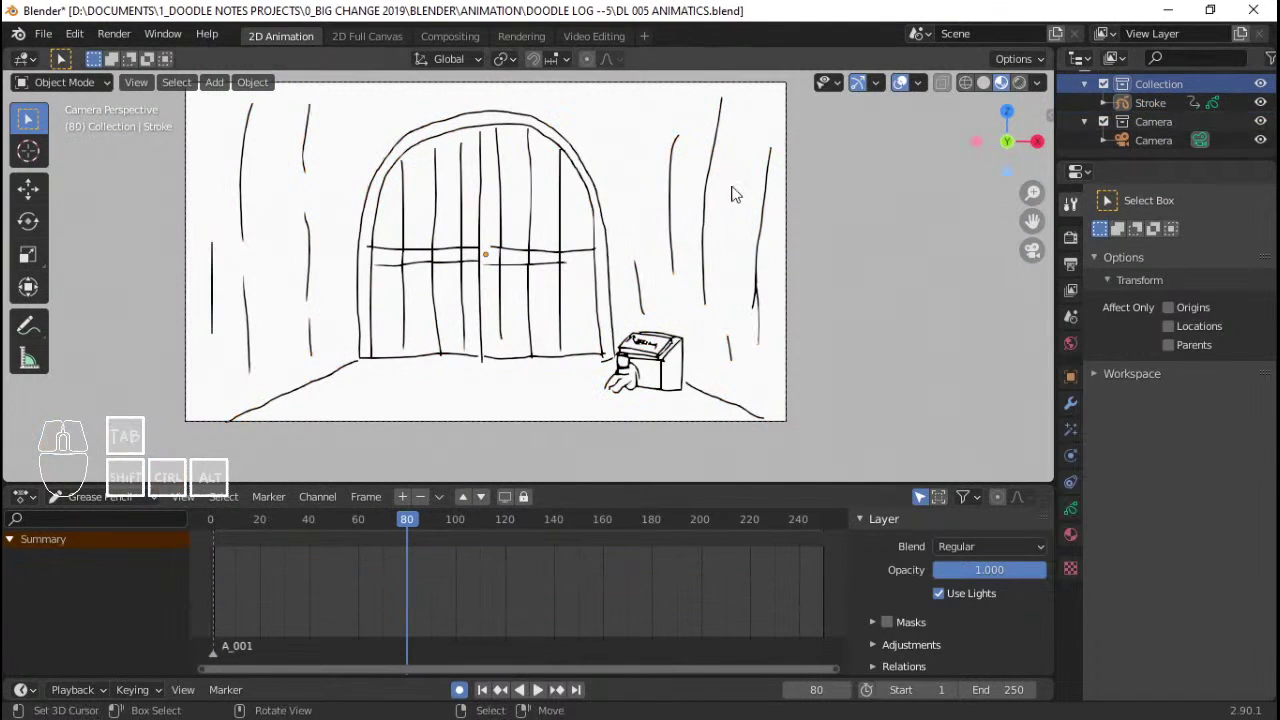
{"action": "key", "text": "shift+a"}
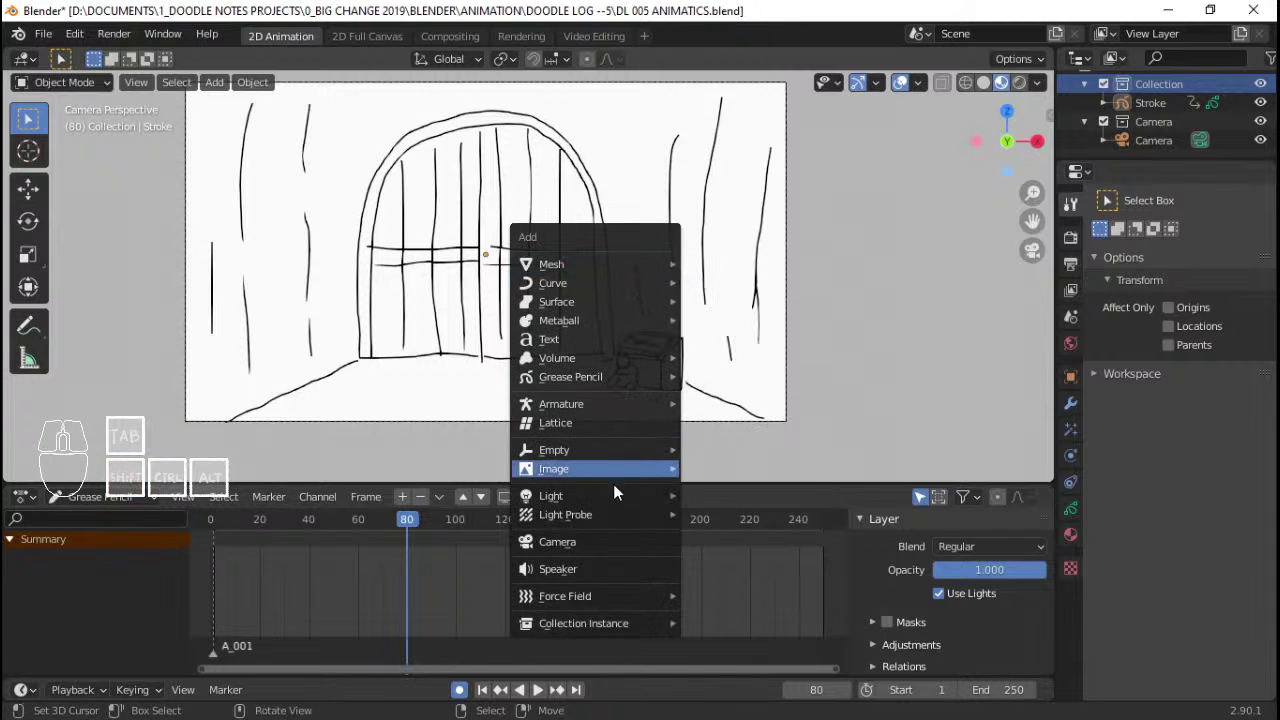
{"action": "mouse_move", "coordinate": [619, 378]}
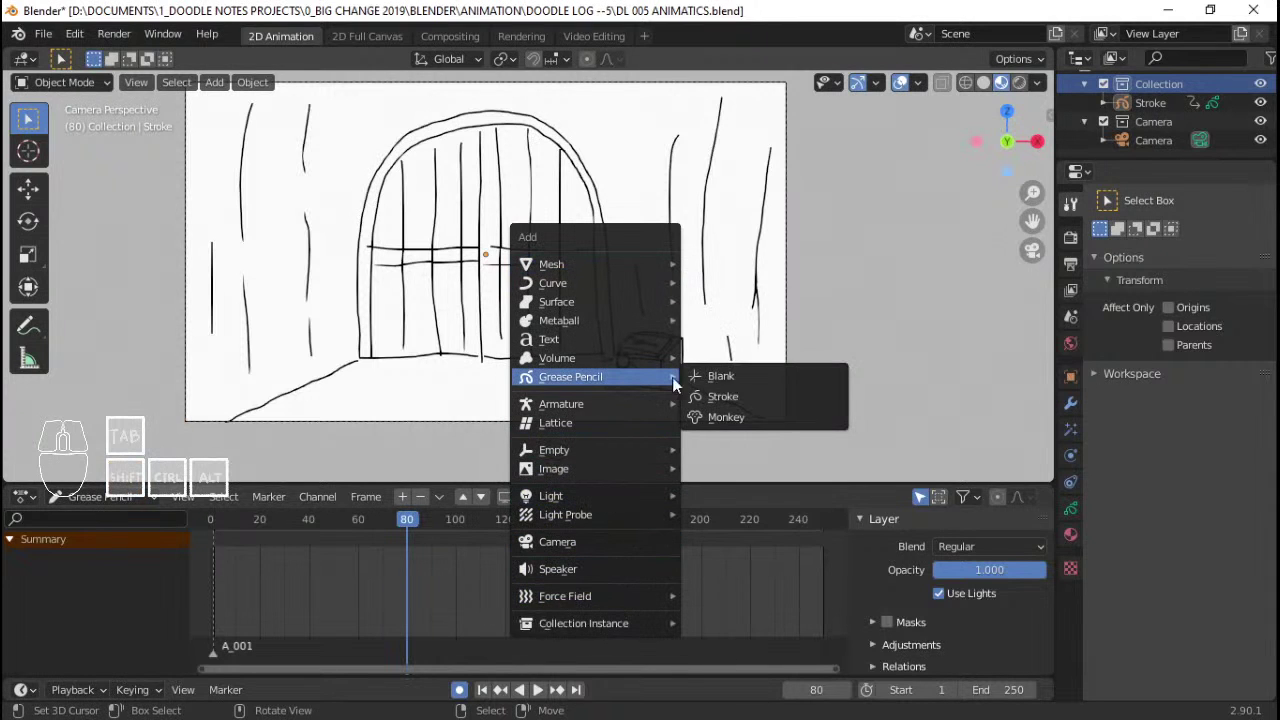
{"action": "left_click", "coordinate": [732, 376]}
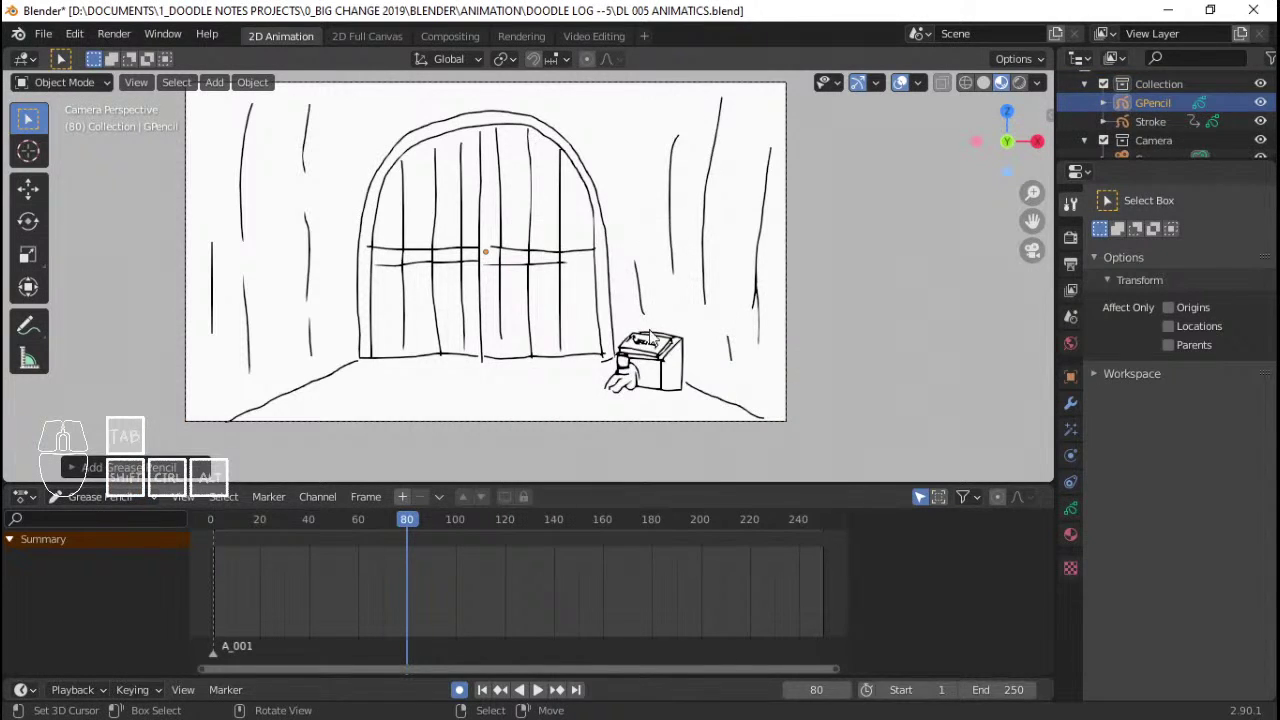
- Select the door drawing again, play its zoom-out, and stop at frame 80
{"action": "left_click", "coordinate": [657, 362]}
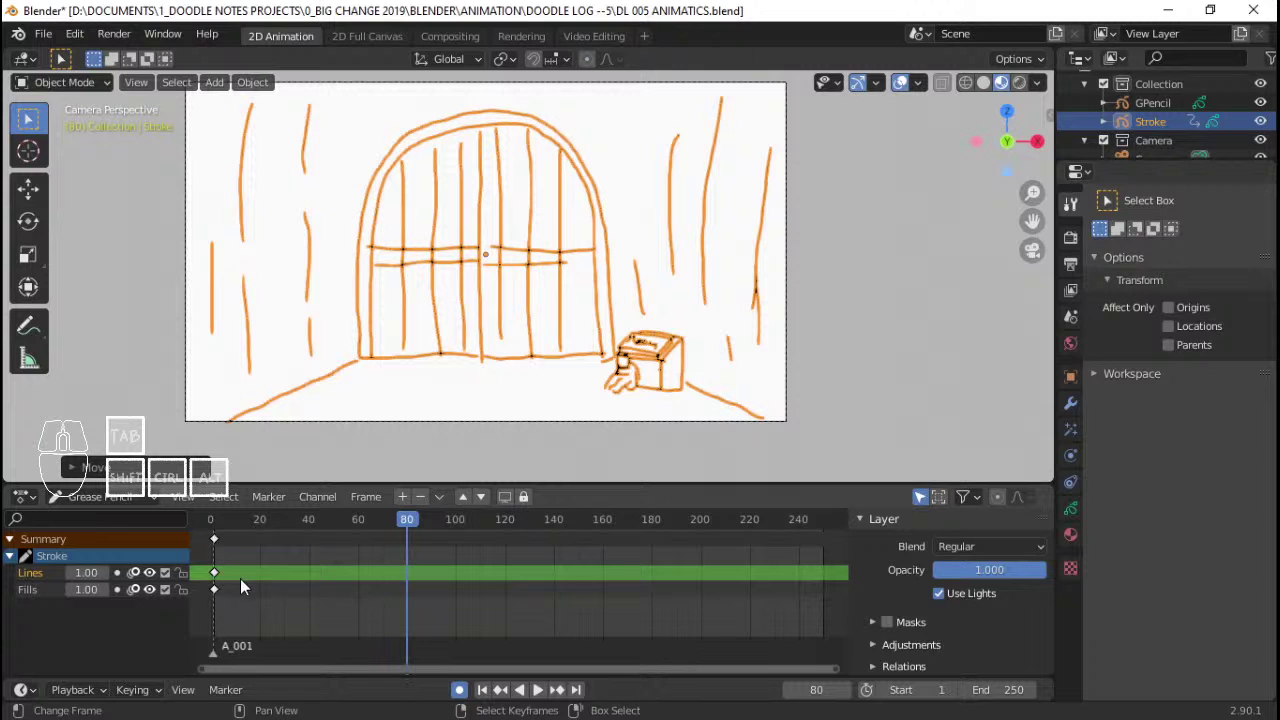
{"action": "left_click", "coordinate": [213, 571]}
{"action": "key", "text": "space"}
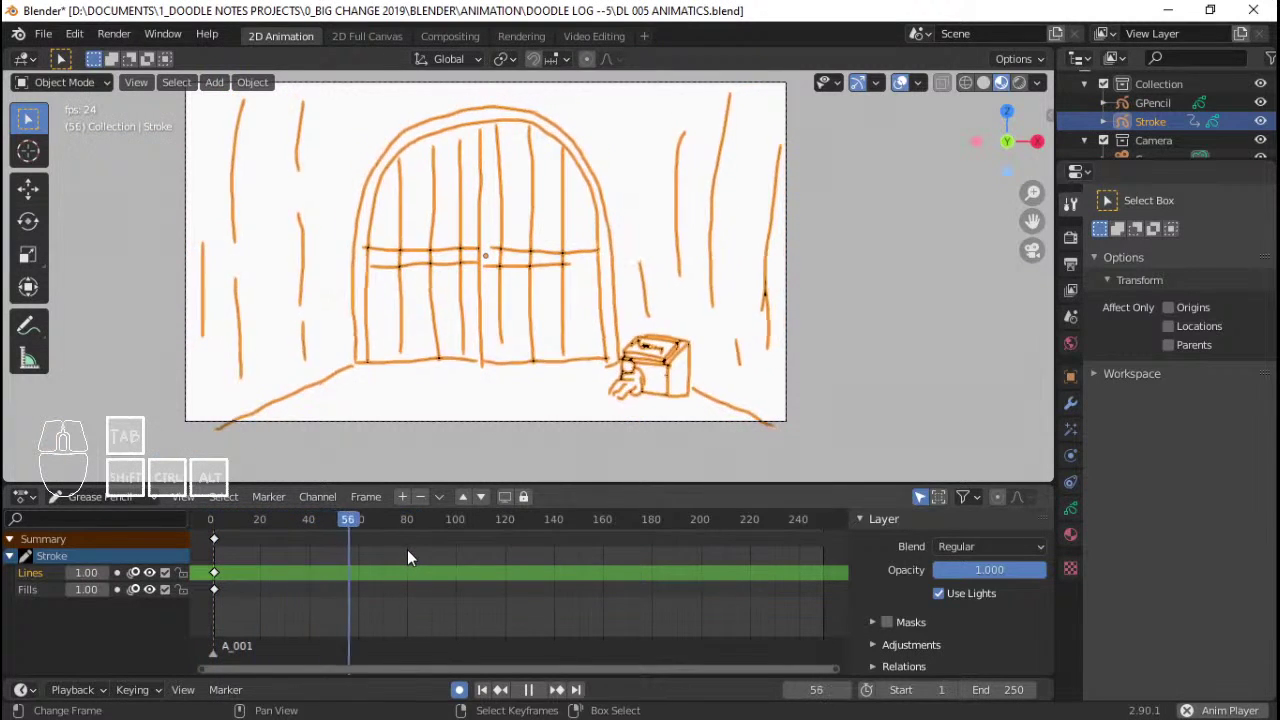
{"action": "key", "text": "space"}
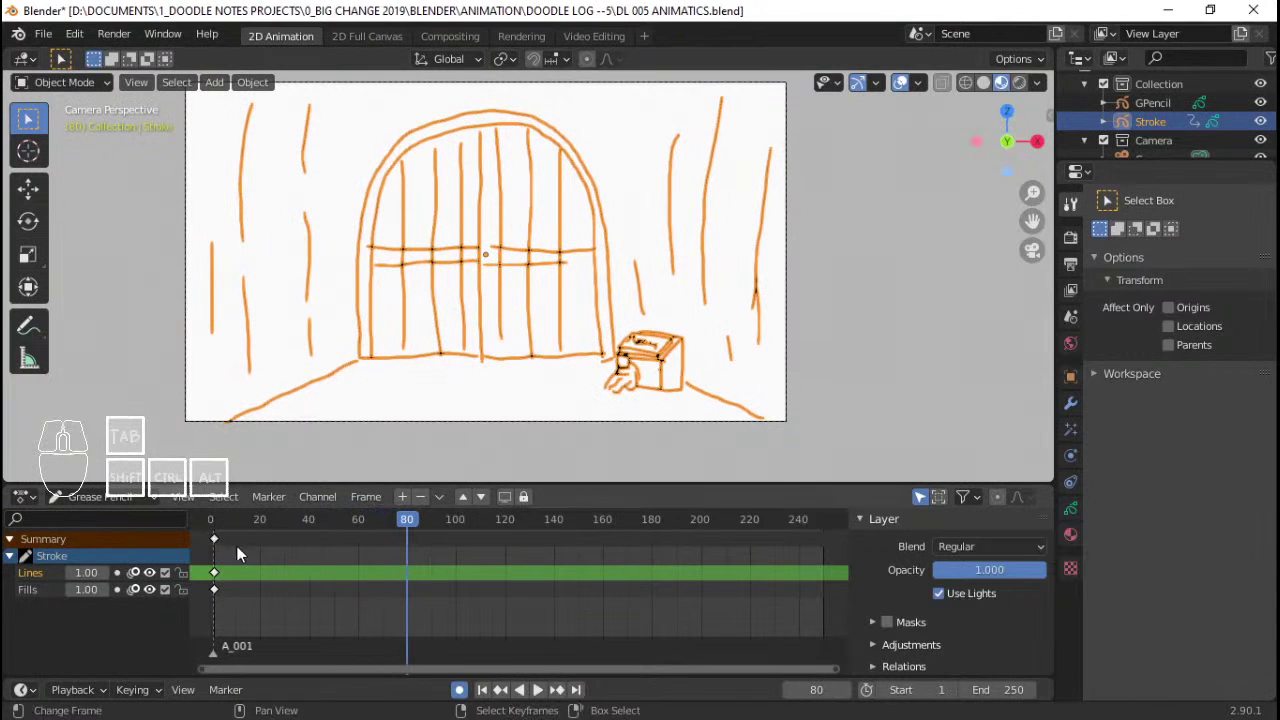
- Enter Edit Mode on the door drawing, insert blank keyframes on its Lines and Fills layers at frame 80, and save the file
{"action": "key", "text": "Tab"}
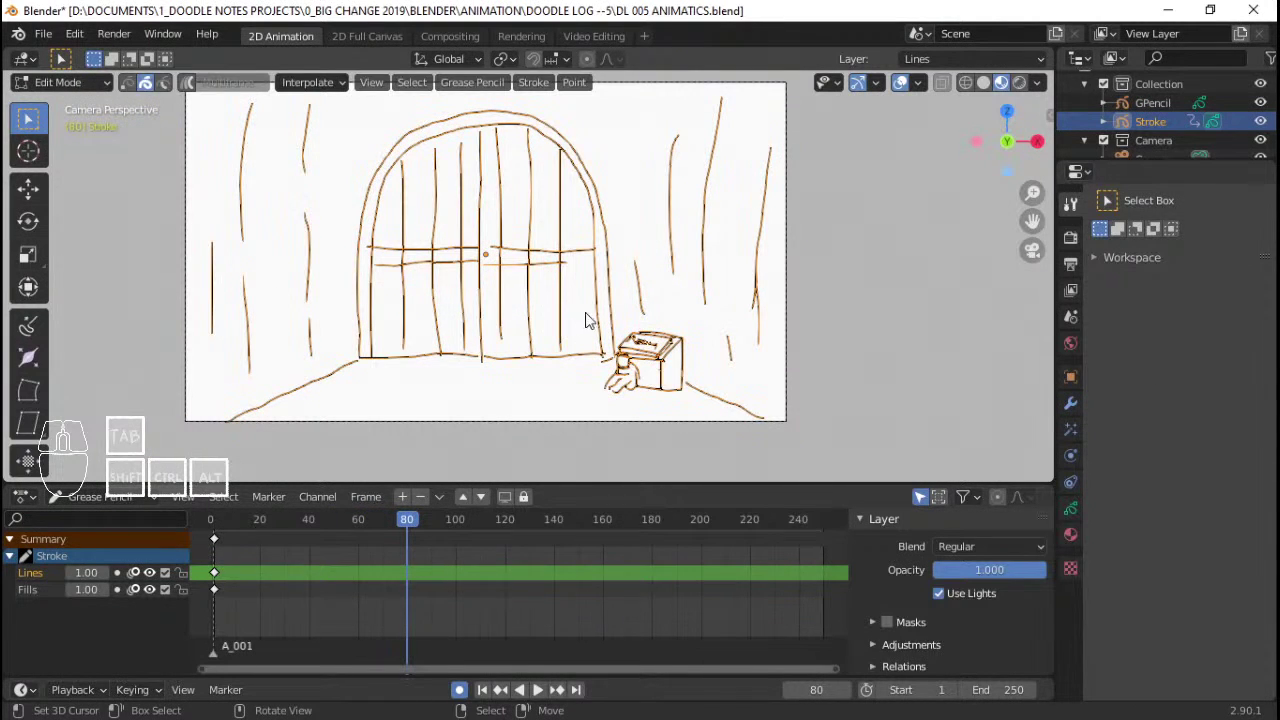
{"action": "key", "text": "g"}
{"action": "right_click", "coordinate": [580, 328]}
{"action": "left_click", "coordinate": [568, 350]}
{"action": "key", "text": "ctrl+s"}
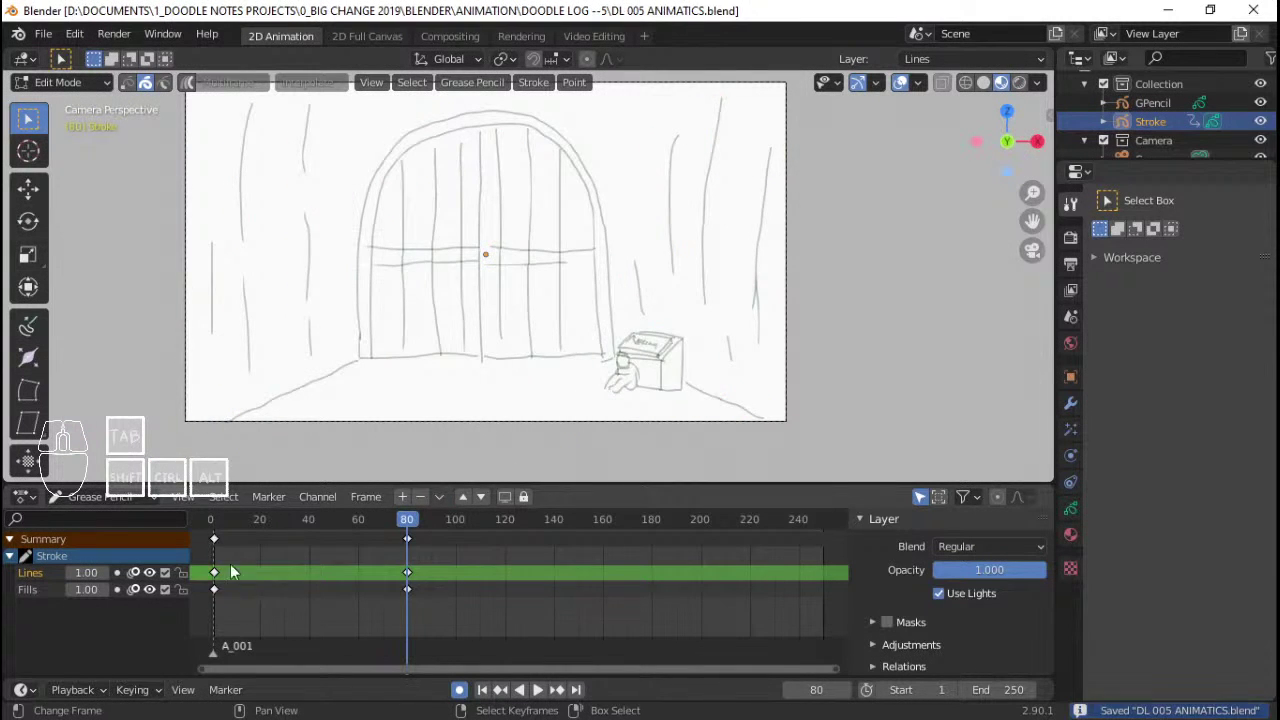
- Play the shot from the beginning through the cut to blank, and step back to frame 80
{"action": "key", "text": "shift+Left"}
{"action": "key", "text": "space"}
{"action": "key", "text": "Tab"}
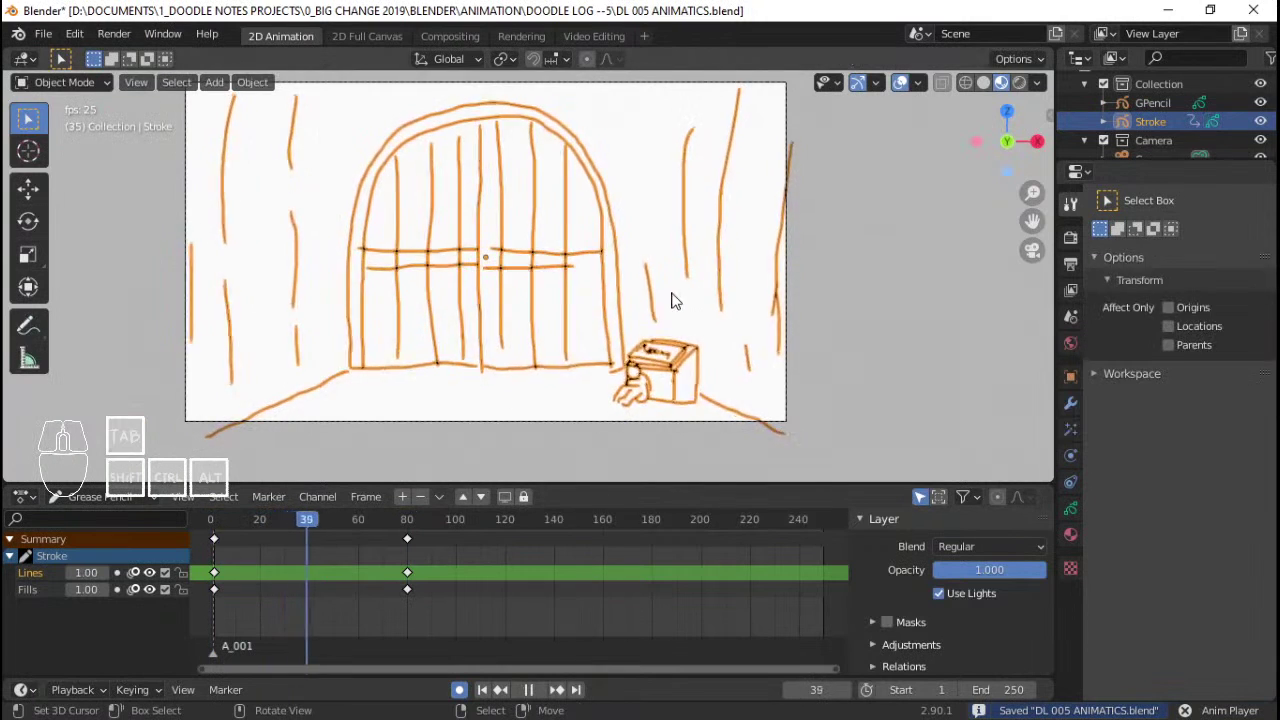
{"action": "key", "text": "Tab"}
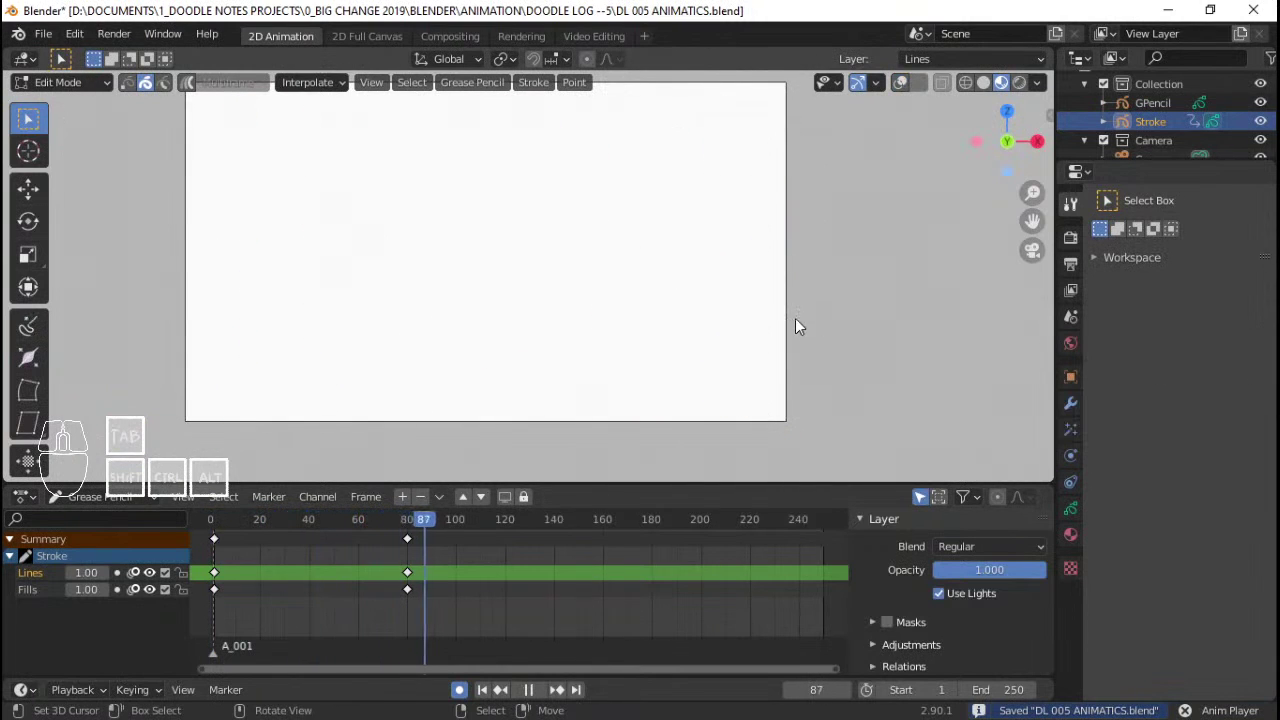
{"action": "key", "text": "space"}
{"action": "key", "text": "Left"}
{"action": "key", "text": "Left"}
{"action": "key", "text": "Left"}
{"action": "key", "text": "Left"}
{"action": "key", "text": "Left"}
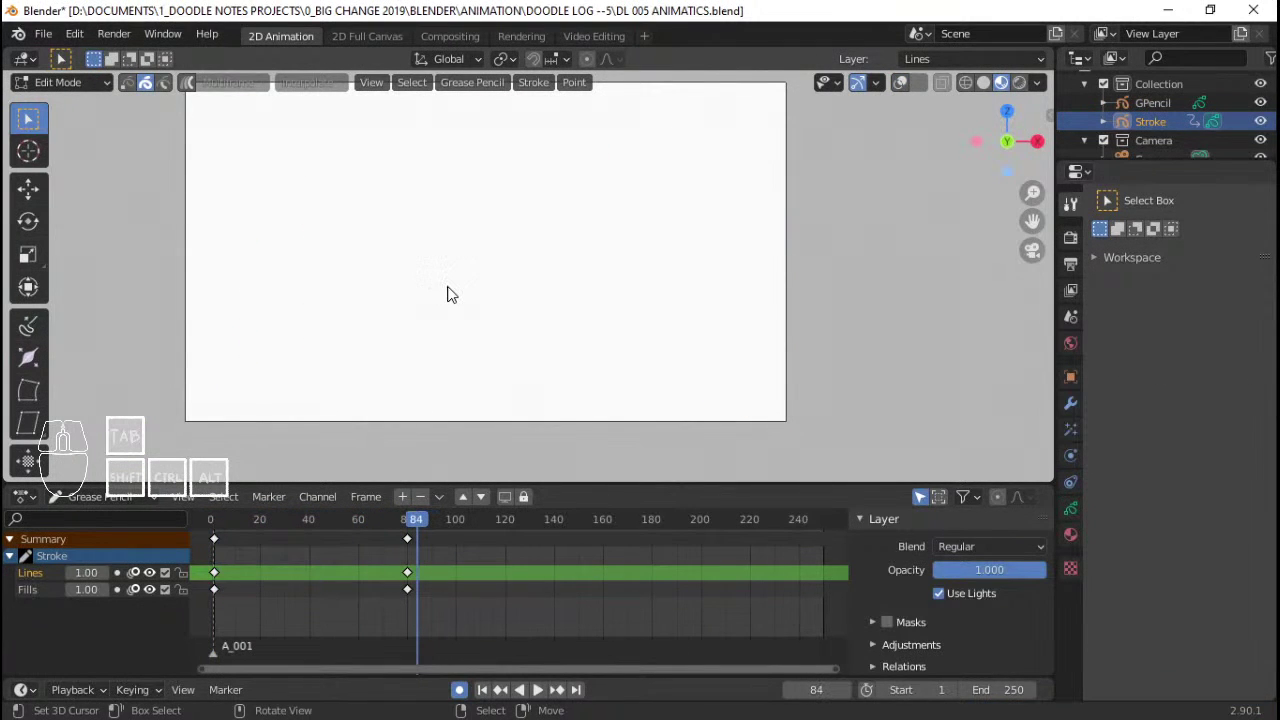
{"action": "key", "text": "Left"}
{"action": "key", "text": "Left"}
{"action": "key", "text": "Left"}
{"action": "key", "text": "Left"}
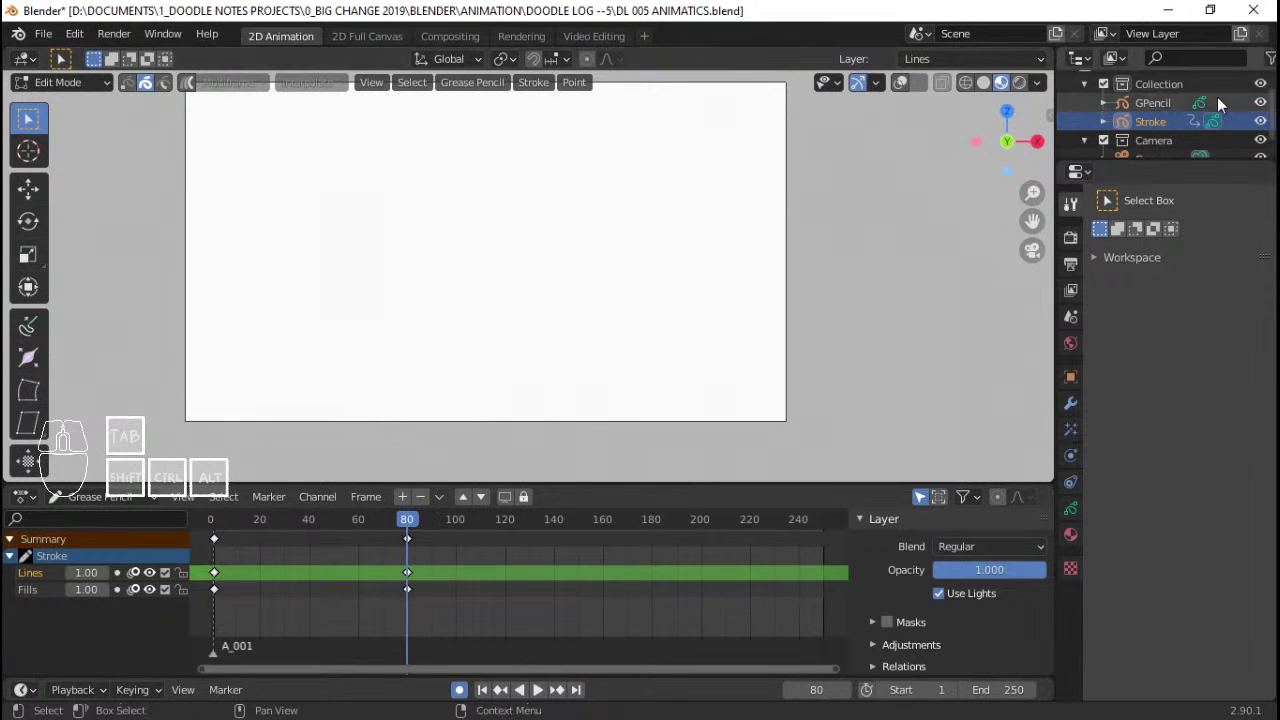
- Select the blank Grease Pencil object, try to switch it to Draw Mode, and show the viewport overlays
{"action": "left_click", "coordinate": [1155, 104]}
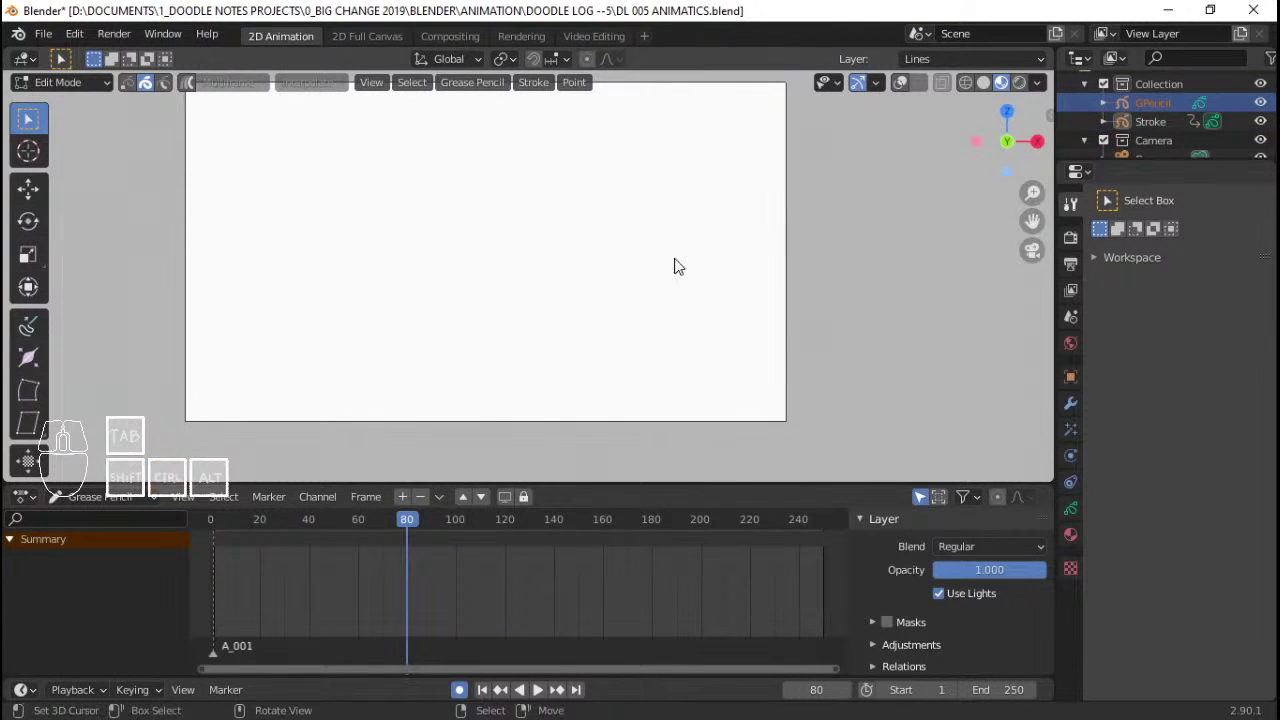
{"action": "key", "text": "ctrl+Tab"}
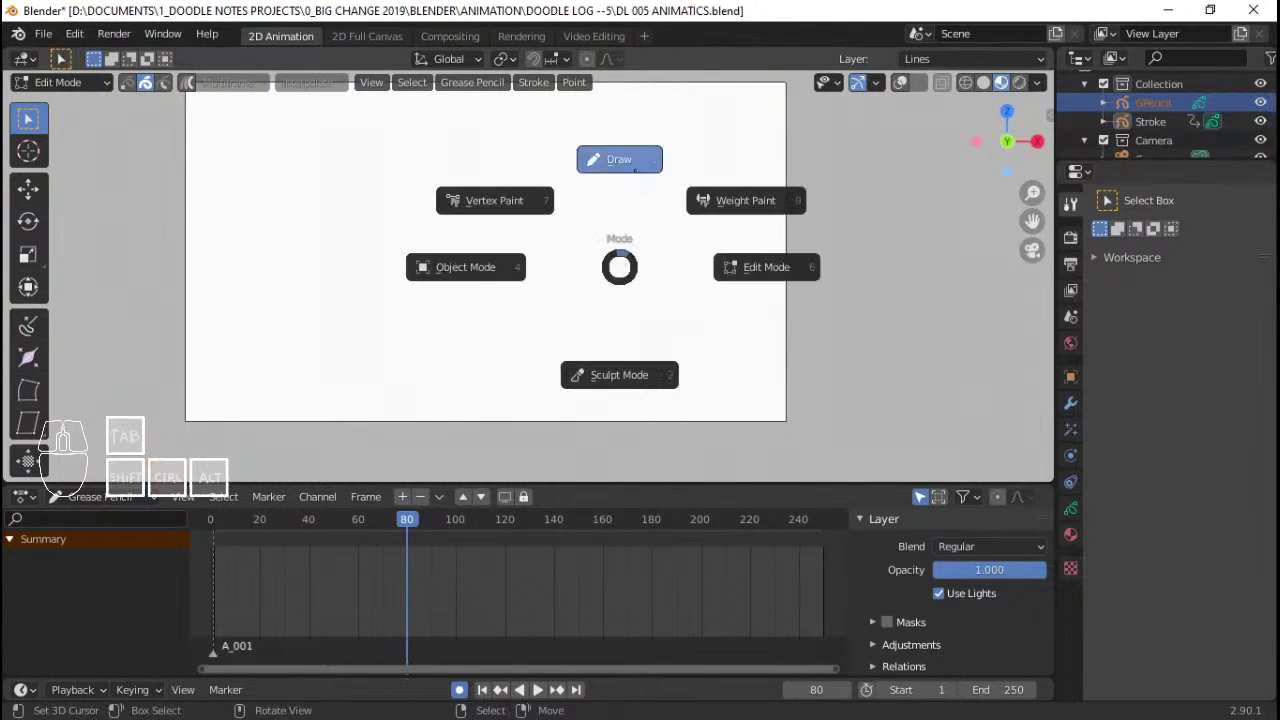
{"action": "left_click", "coordinate": [611, 216]}
{"action": "middle_click_drag", "start_coordinate": [601, 199], "coordinate": [602, 217], "text": "shift"}
{"action": "key", "text": "KP_0"}
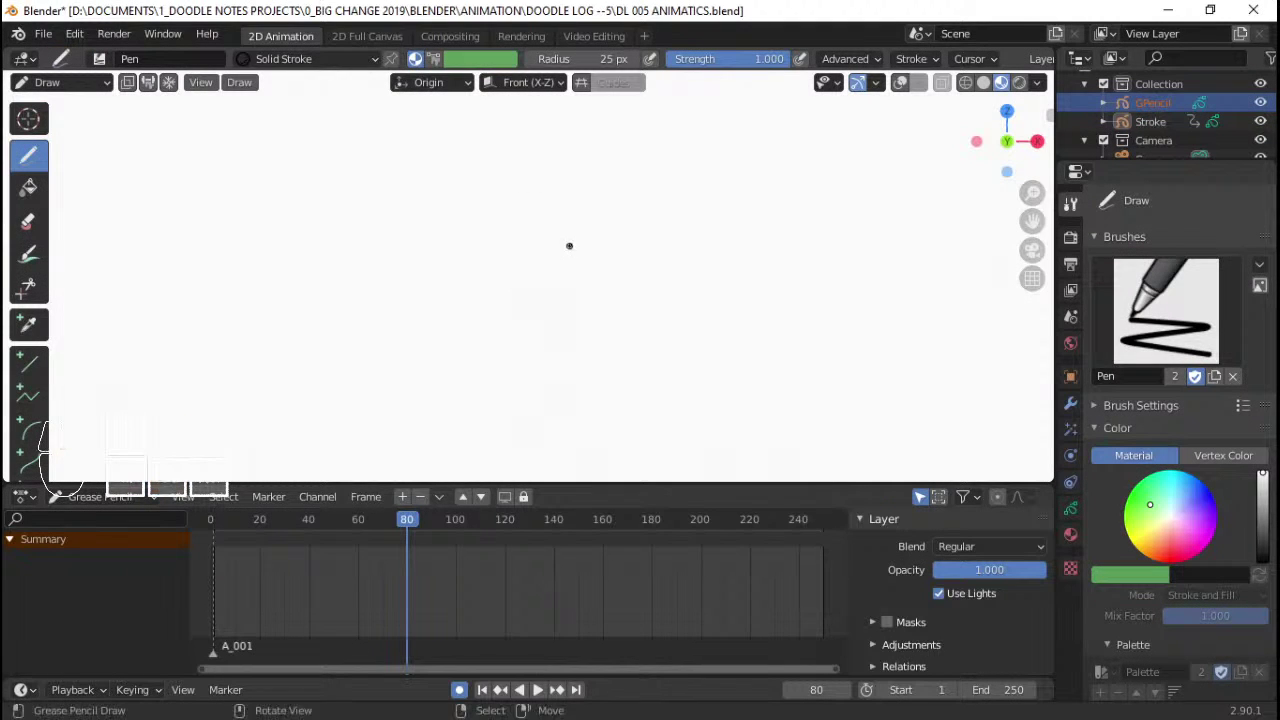
{"action": "key", "text": "shift+alt+z"}
{"action": "scroll", "coordinate": [555, 246], "scroll_direction": "up", "scroll_amount": 3}
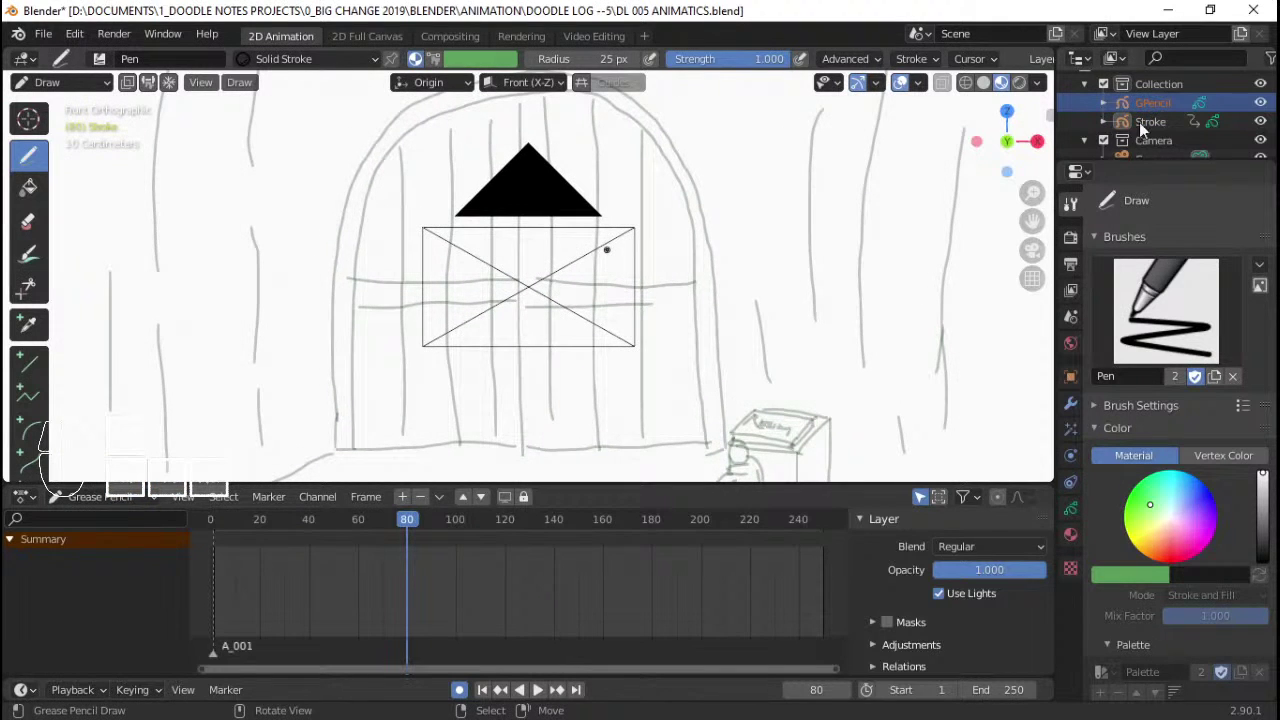
- Hide the door drawing and try again to enter Draw Mode on the blank Grease Pencil object
{"action": "left_click", "coordinate": [1260, 121]}
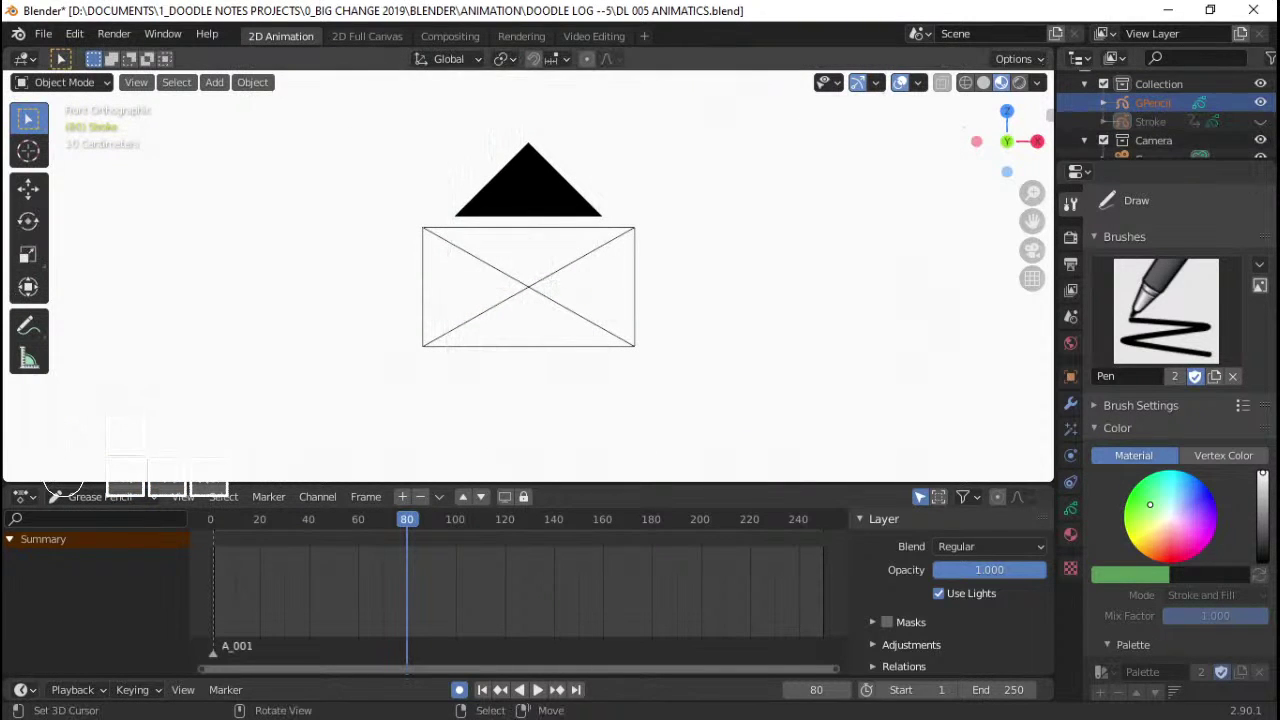
{"action": "middle_click_drag", "start_coordinate": [617, 215], "coordinate": [583, 240], "text": "ctrl"}
{"action": "middle_click_drag", "start_coordinate": [607, 192], "coordinate": [633, 189], "text": "shift"}
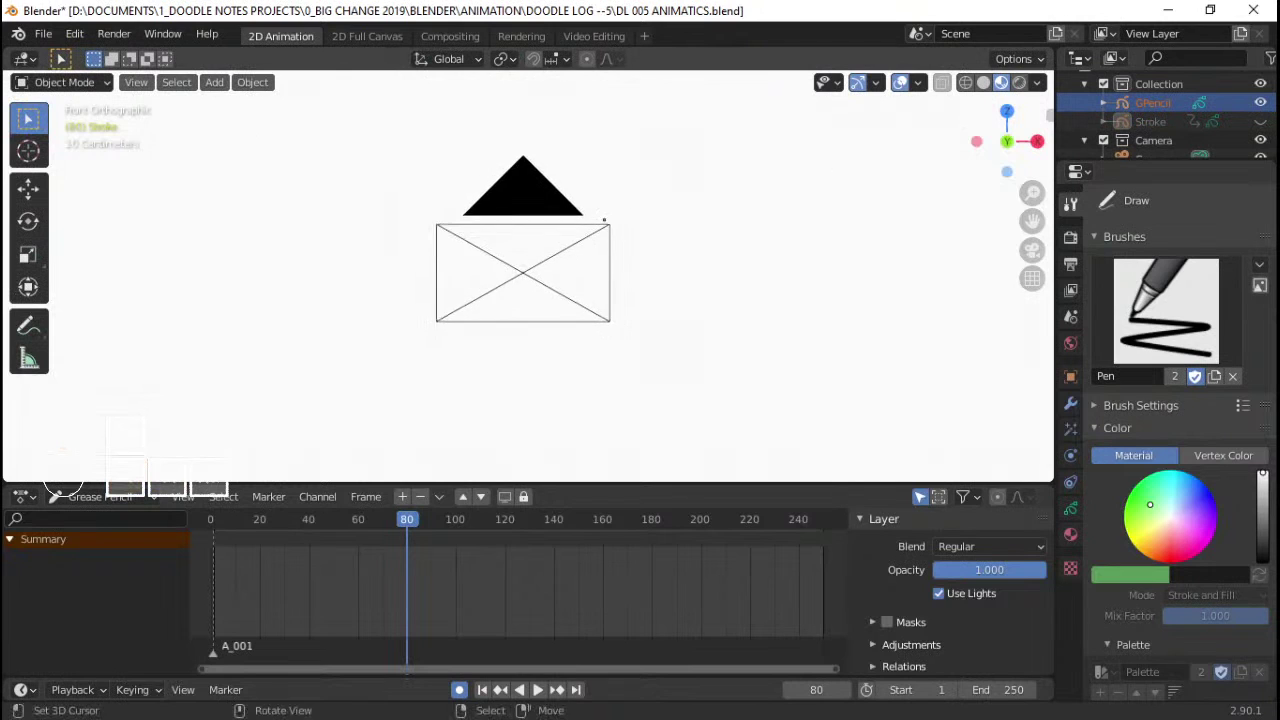
{"action": "key", "text": "alt+shift+z"}
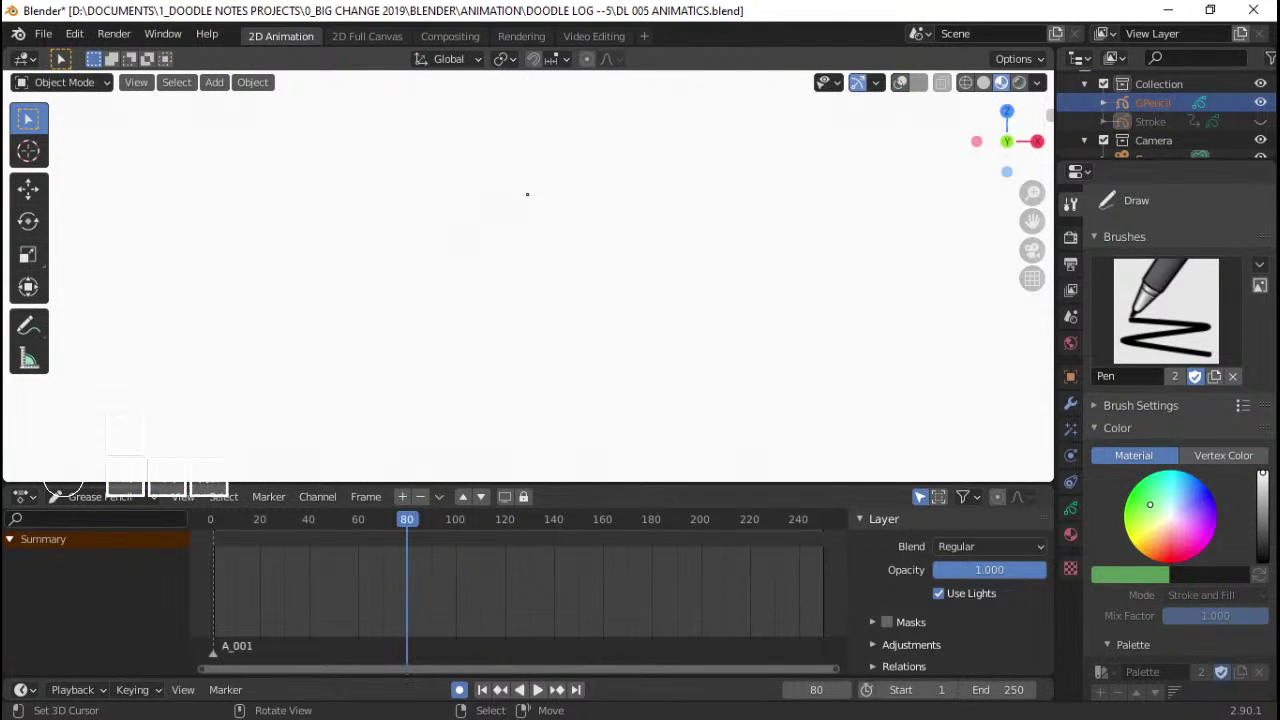
{"action": "key", "text": "ctrl+Tab"}
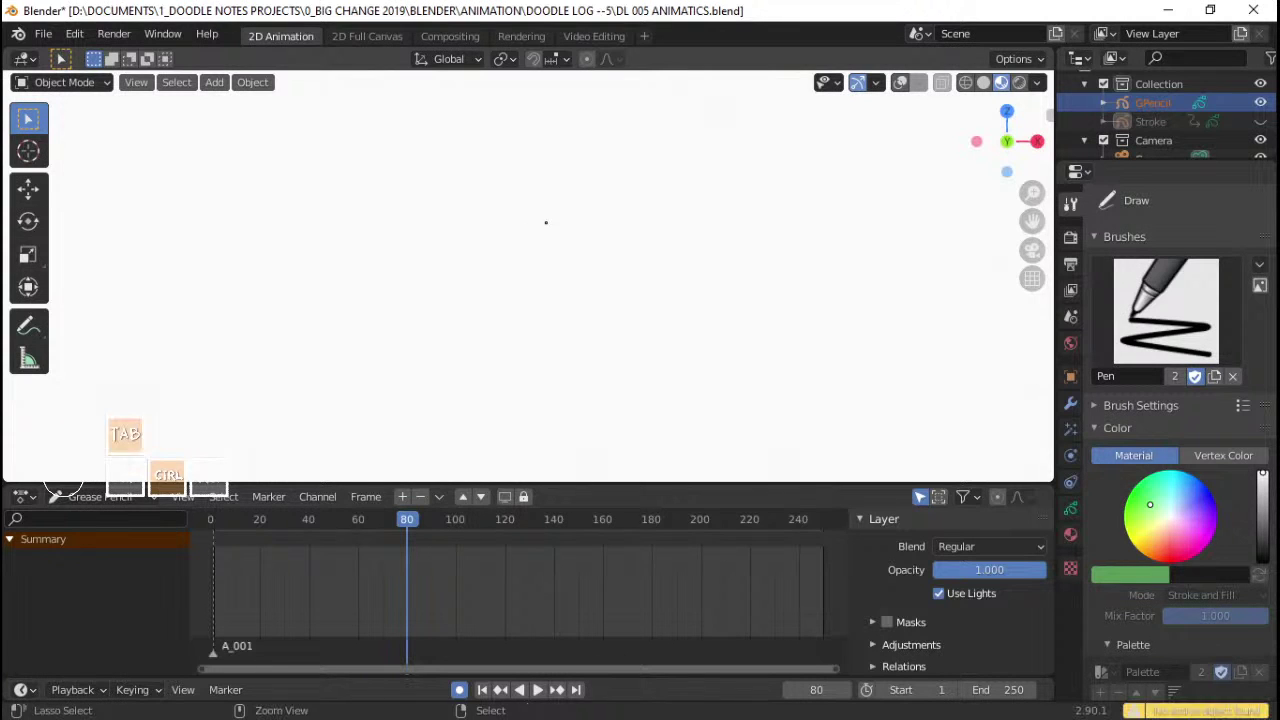
{"action": "left_click", "coordinate": [1162, 100]}
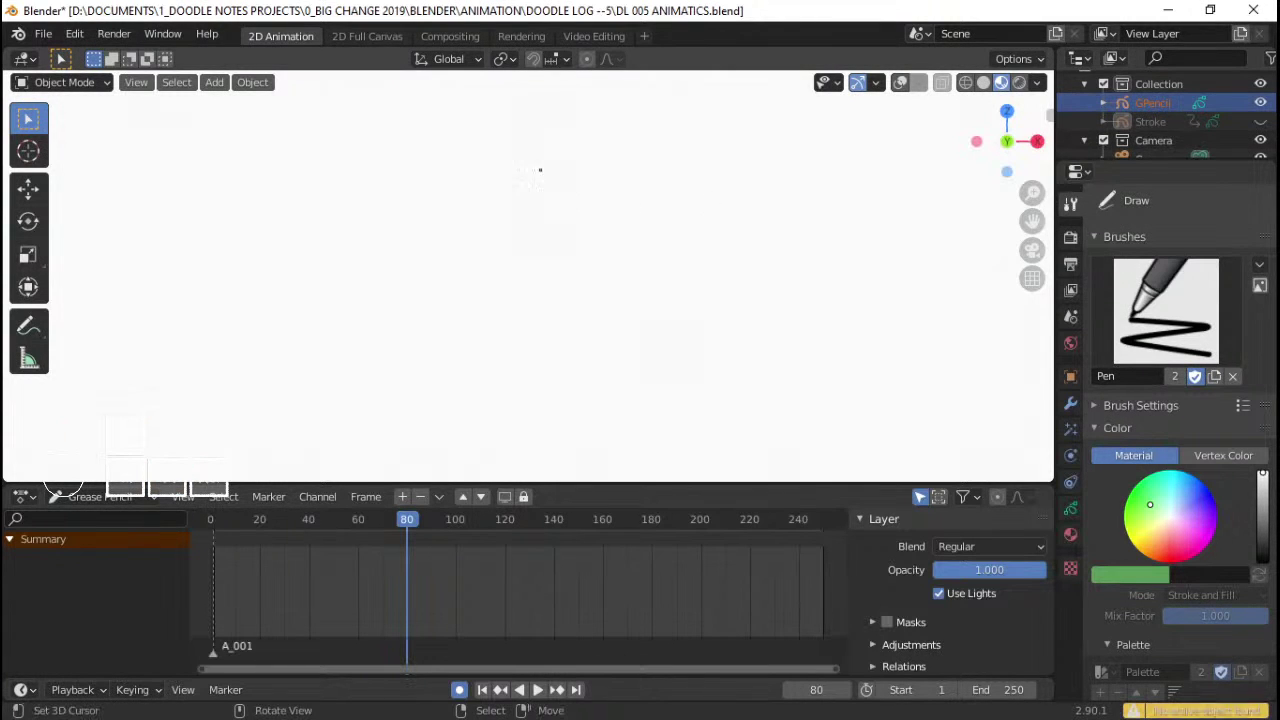
{"action": "key", "text": "shift+alt+z"}
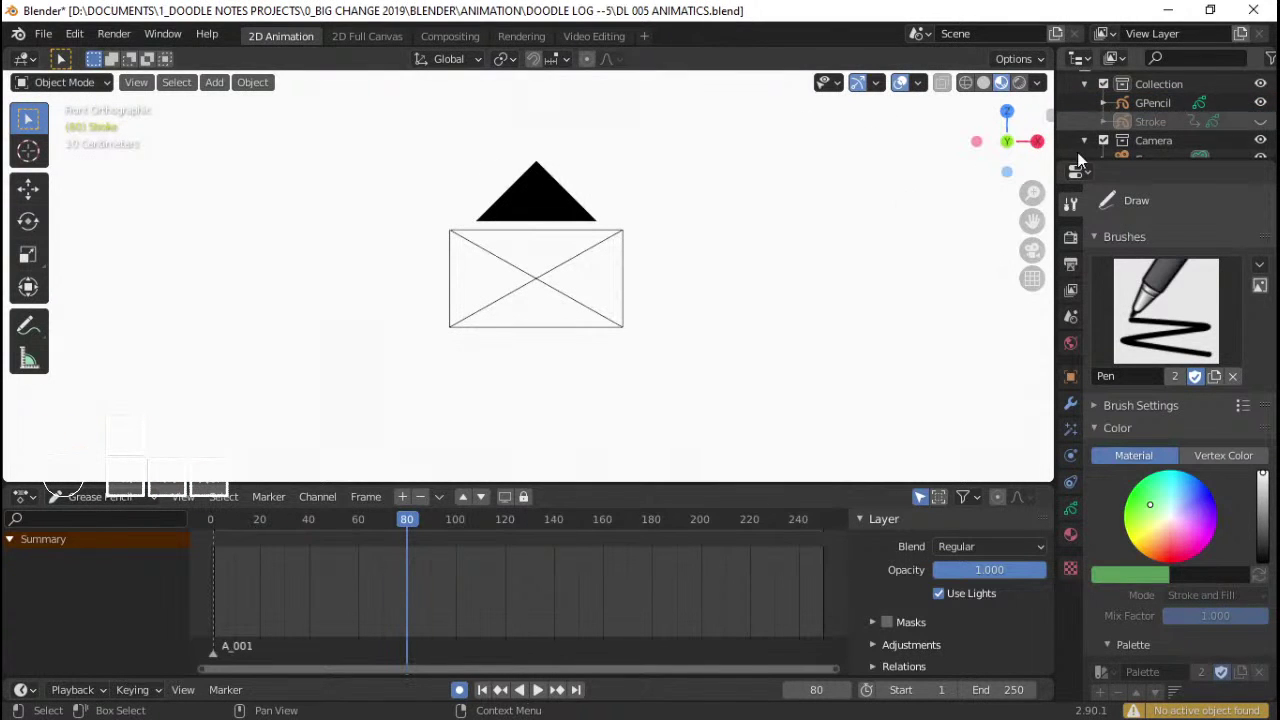
- Unhide and select the door drawing, and return it to Object Mode
{"action": "left_click", "coordinate": [1138, 124]}
{"action": "left_click", "coordinate": [1260, 122]}
{"action": "key", "text": "ctrl+Tab"}
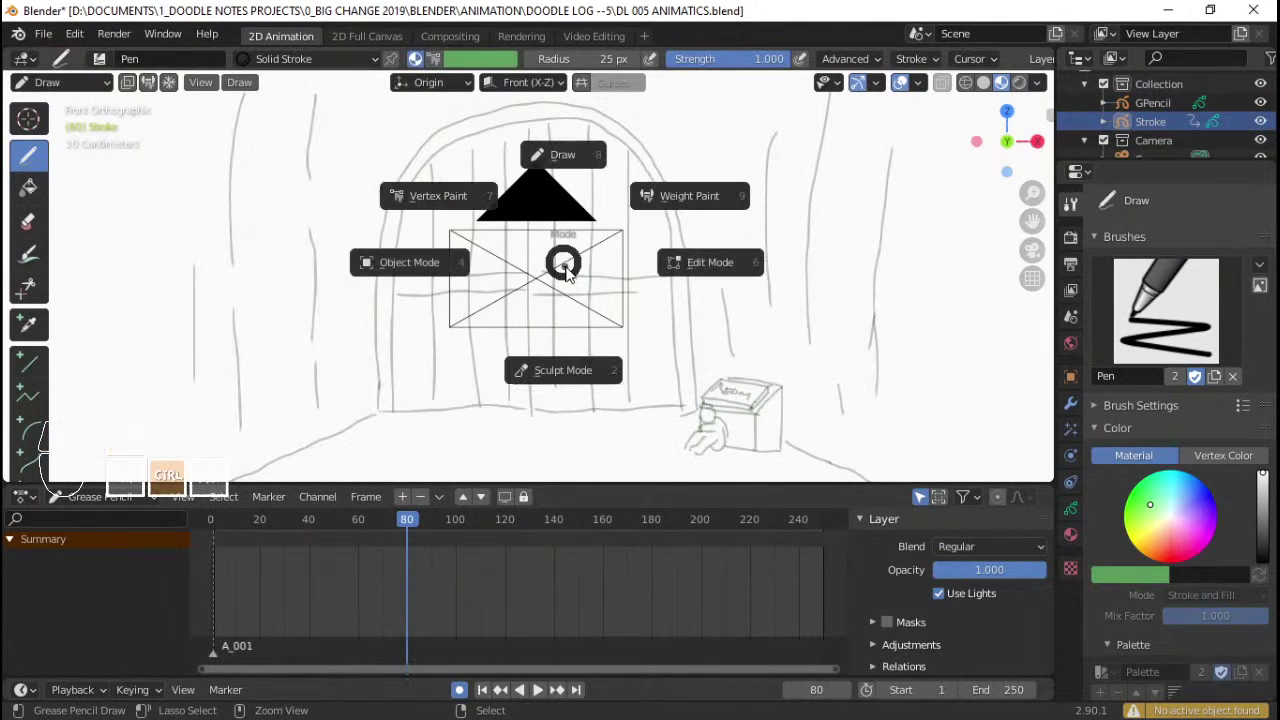
{"action": "left_click", "coordinate": [409, 262]}
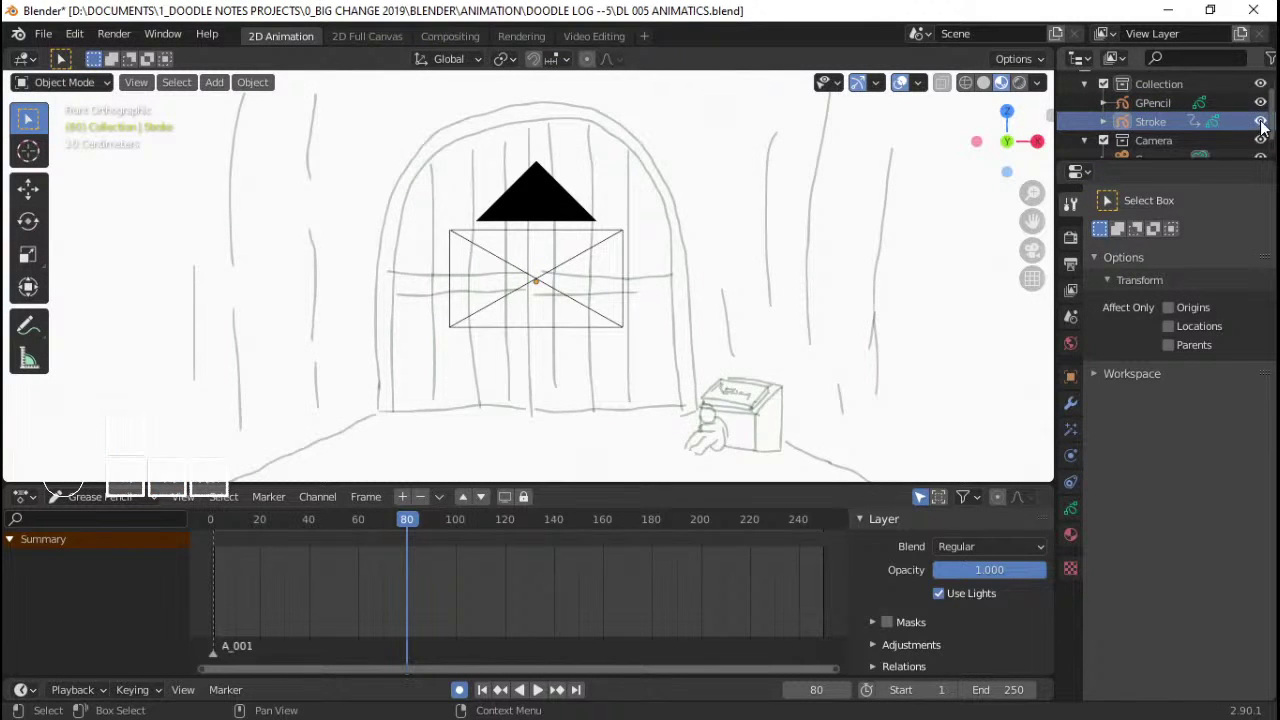
- Hide the door drawing and put the blank Grease Pencil object into Draw Mode with viewport overlays turned off
{"action": "left_click", "coordinate": [1260, 121]}
{"action": "left_click", "coordinate": [1150, 102]}
{"action": "key", "text": "ctrl+Tab"}
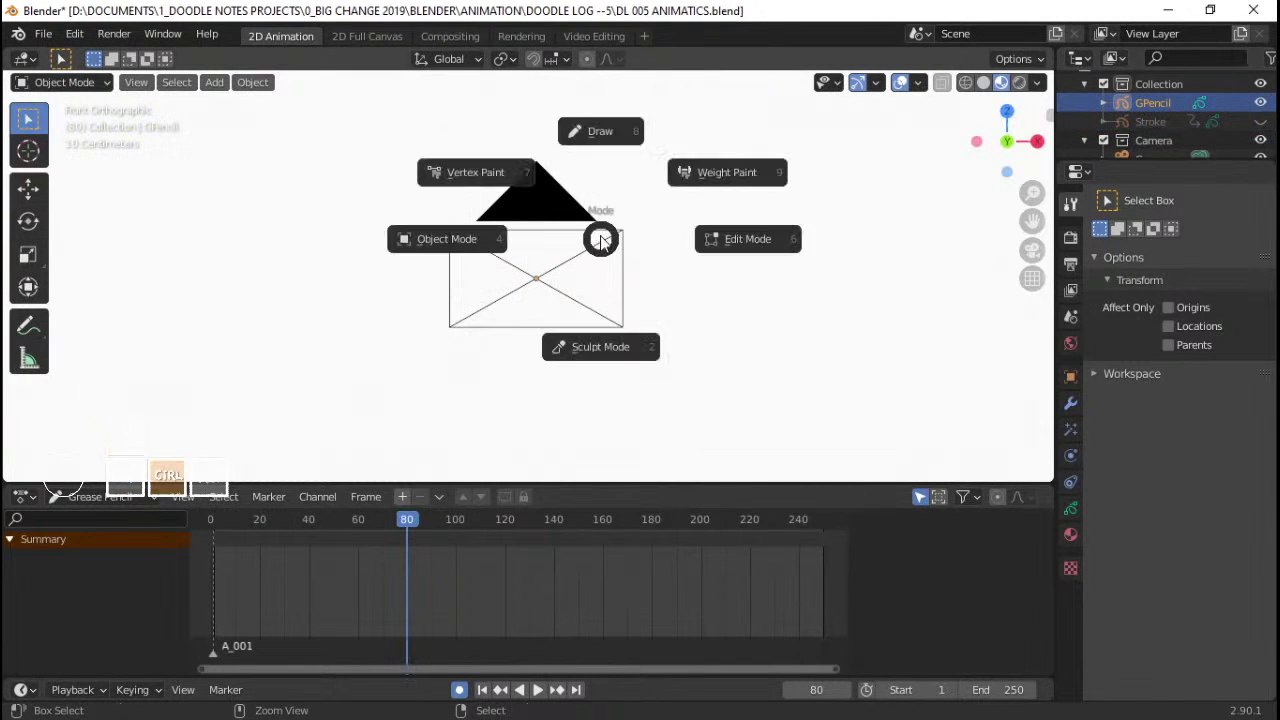
{"action": "left_click", "coordinate": [605, 135]}
{"action": "scroll", "coordinate": [573, 249], "scroll_direction": "up", "scroll_amount": 2}
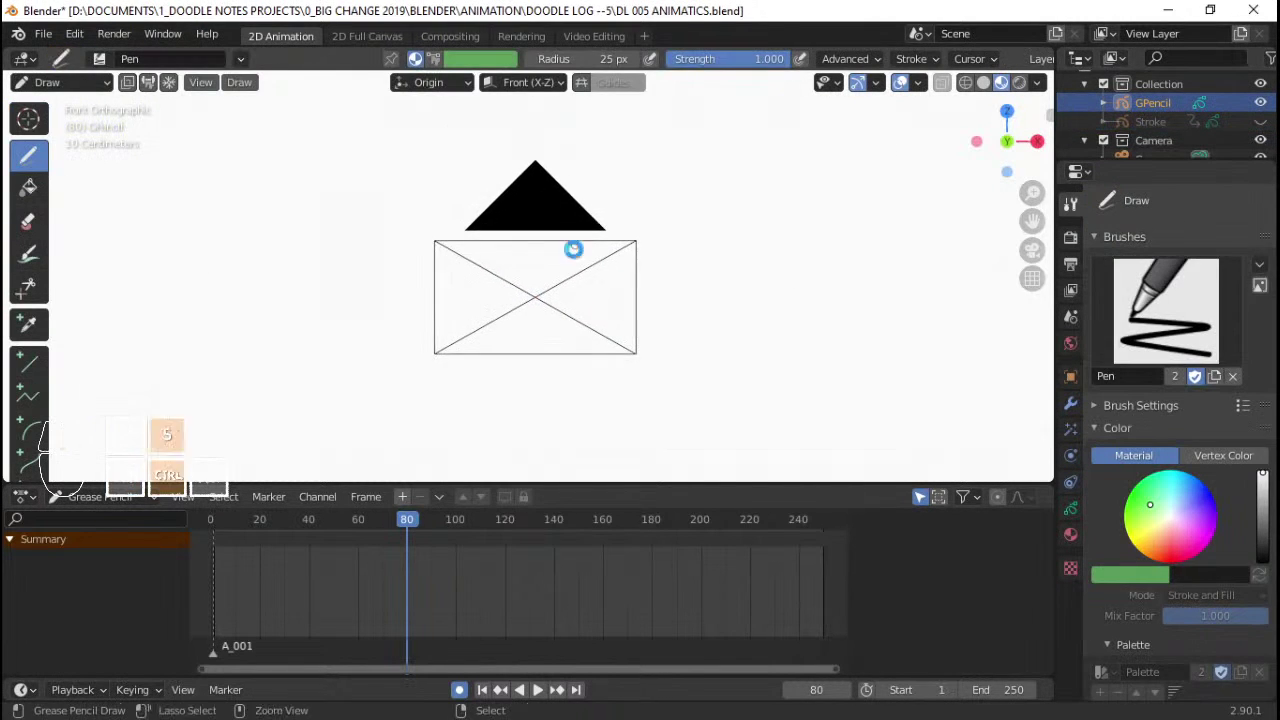
{"action": "left_click", "coordinate": [899, 82]}
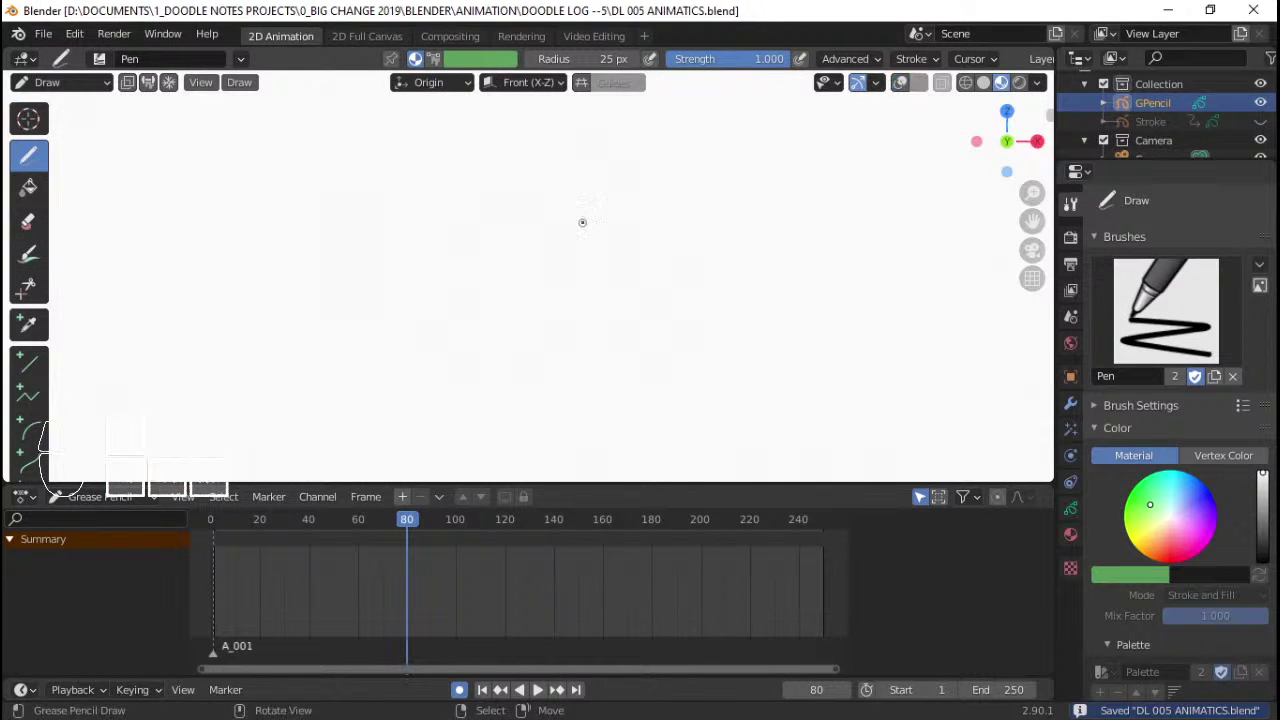
- Try drawing a head circle on the blank Grease Pencil object at frame 80, and undo the strokes
{"action": "left_click_drag", "start_coordinate": [557, 284], "coordinate": [549, 214]}
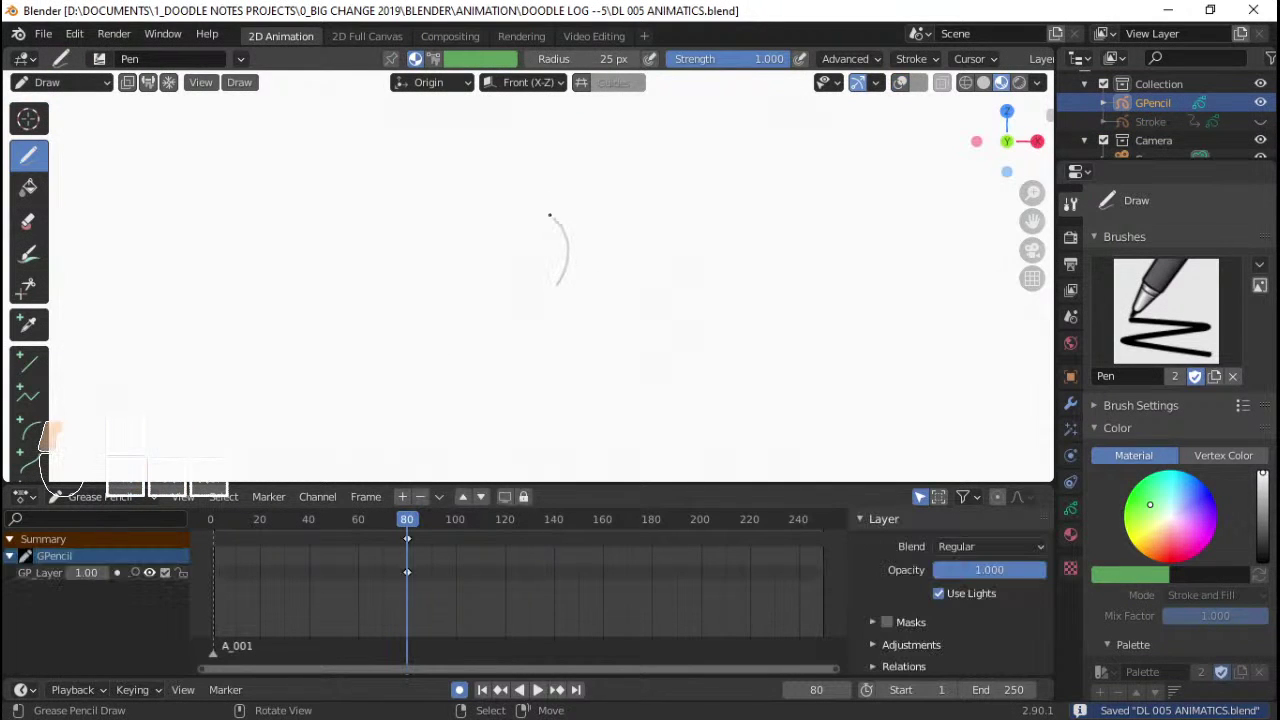
{"action": "mouse_move", "coordinate": [485, 251]}
{"action": "left_mouse_down"}
{"action": "mouse_move", "coordinate": [495, 288]}
{"action": "mouse_move", "coordinate": [530, 300]}
{"action": "left_mouse_up"}
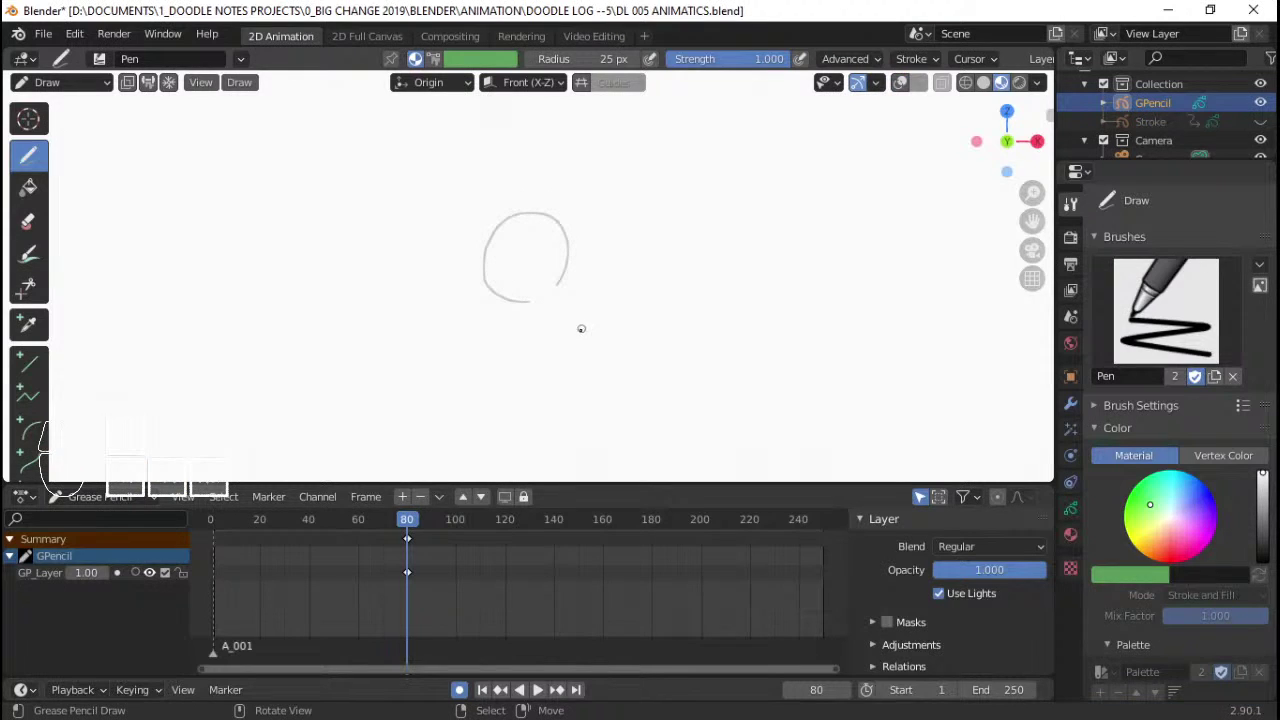
{"action": "scroll", "coordinate": [573, 331], "scroll_direction": "up", "scroll_amount": 4}
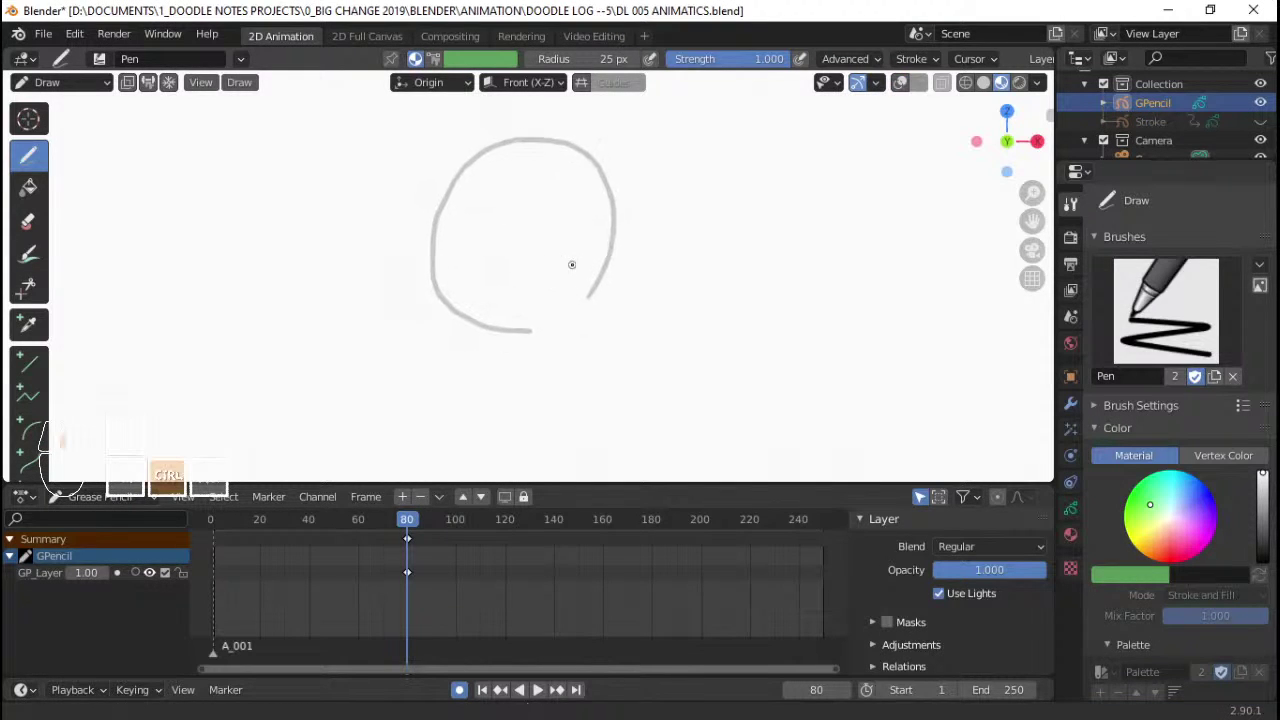
{"action": "key", "text": "q"}
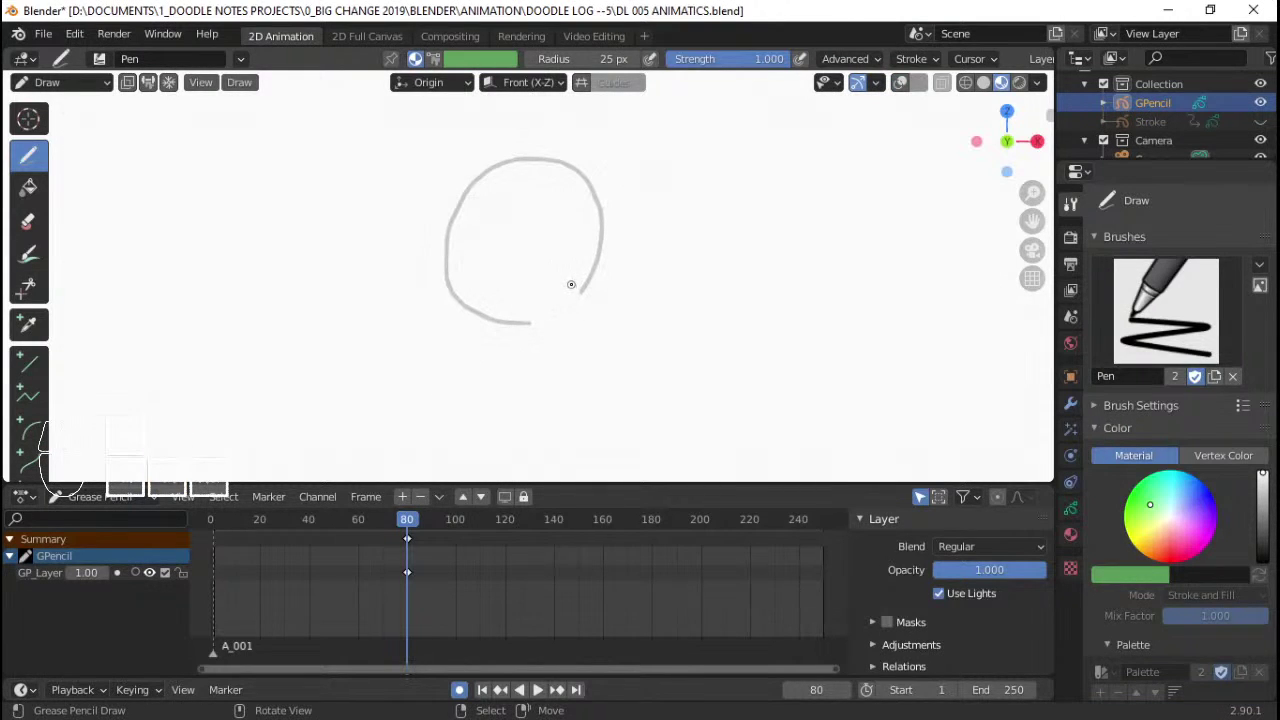
{"action": "key", "text": "ctrl"}
{"action": "key", "text": "ctrl+z"}
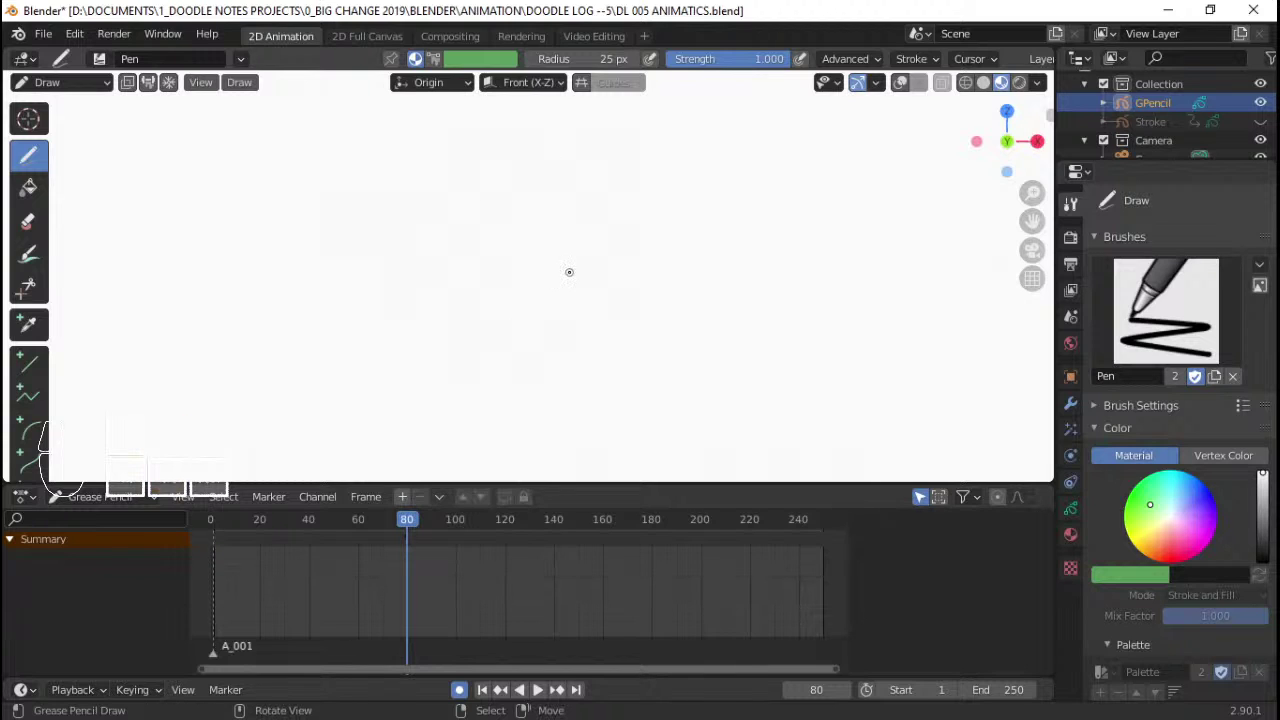
{"action": "mouse_move", "coordinate": [584, 263]}
{"action": "left_mouse_down"}
{"action": "mouse_move", "coordinate": [680, 285]}
{"action": "mouse_move", "coordinate": [732, 232]}
{"action": "left_mouse_up"}
{"action": "key", "text": "ctrl+z"}
- Assign the existing Solid Stroke material to the blank Grease Pencil object, test it with a stroke, and save the file
{"action": "left_click", "coordinate": [1070, 508]}
{"action": "left_click", "coordinate": [1070, 535]}
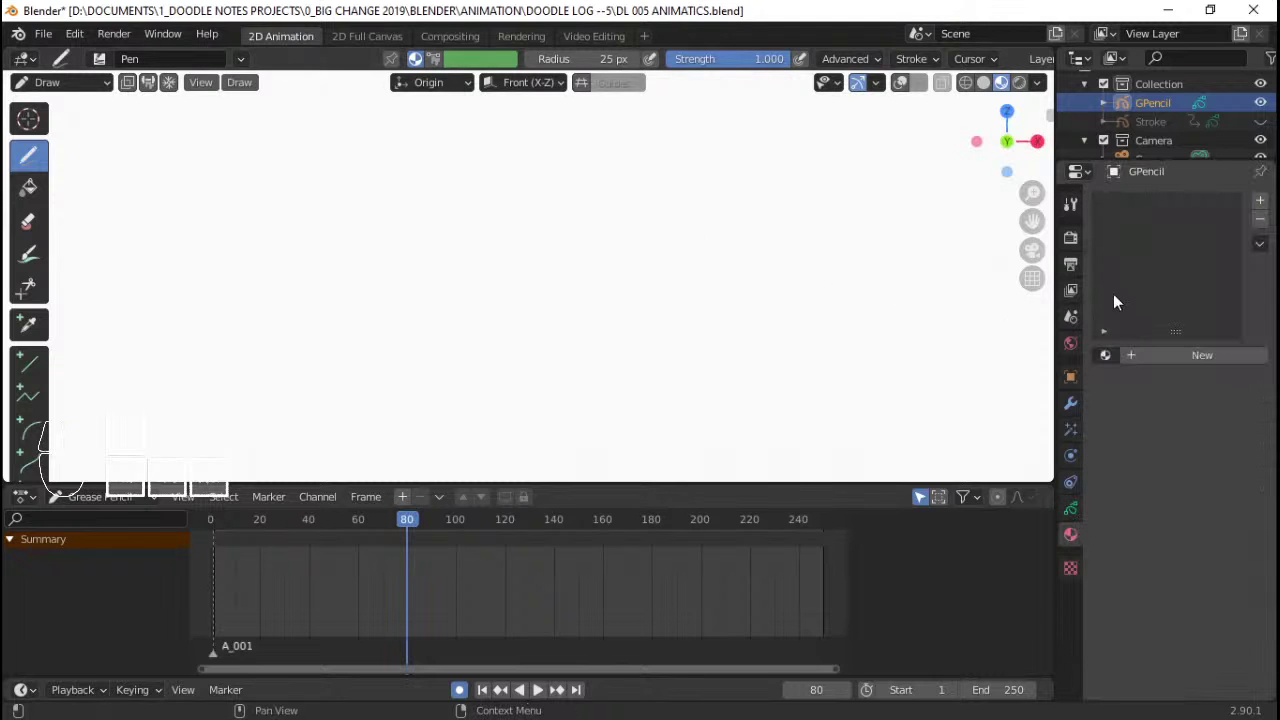
{"action": "left_click", "coordinate": [1105, 355]}
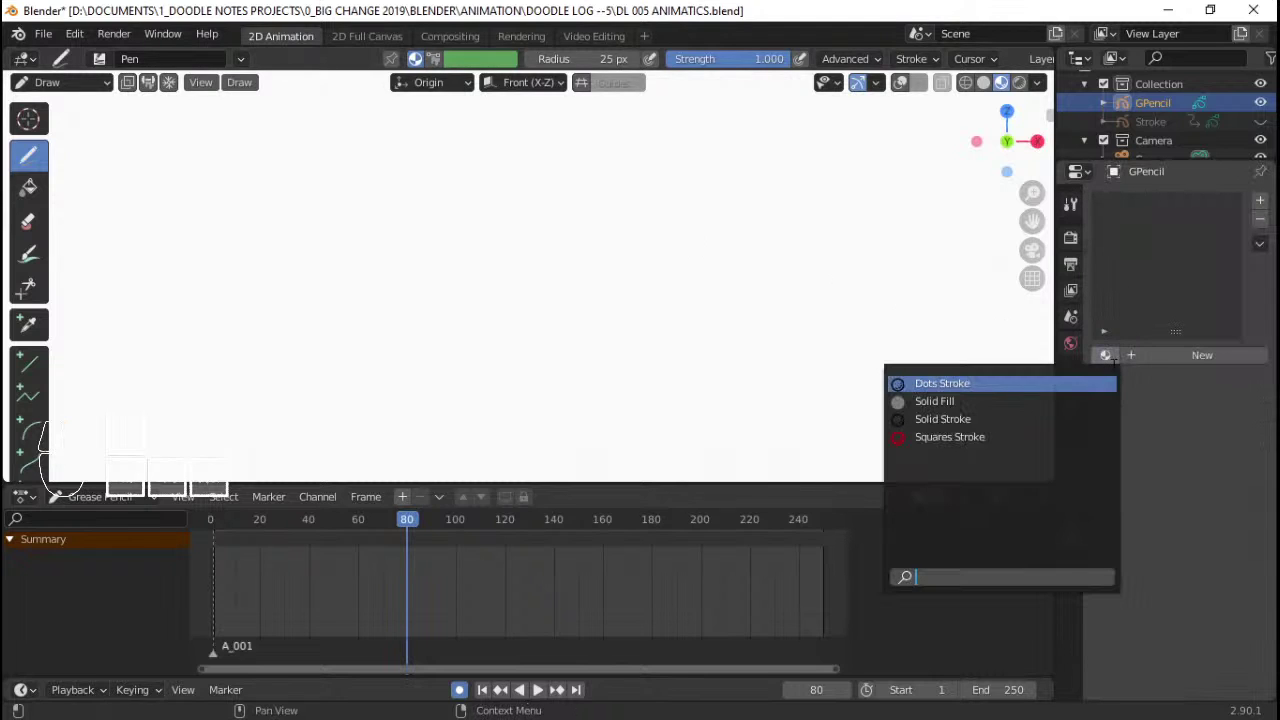
{"action": "left_click", "coordinate": [1097, 421]}
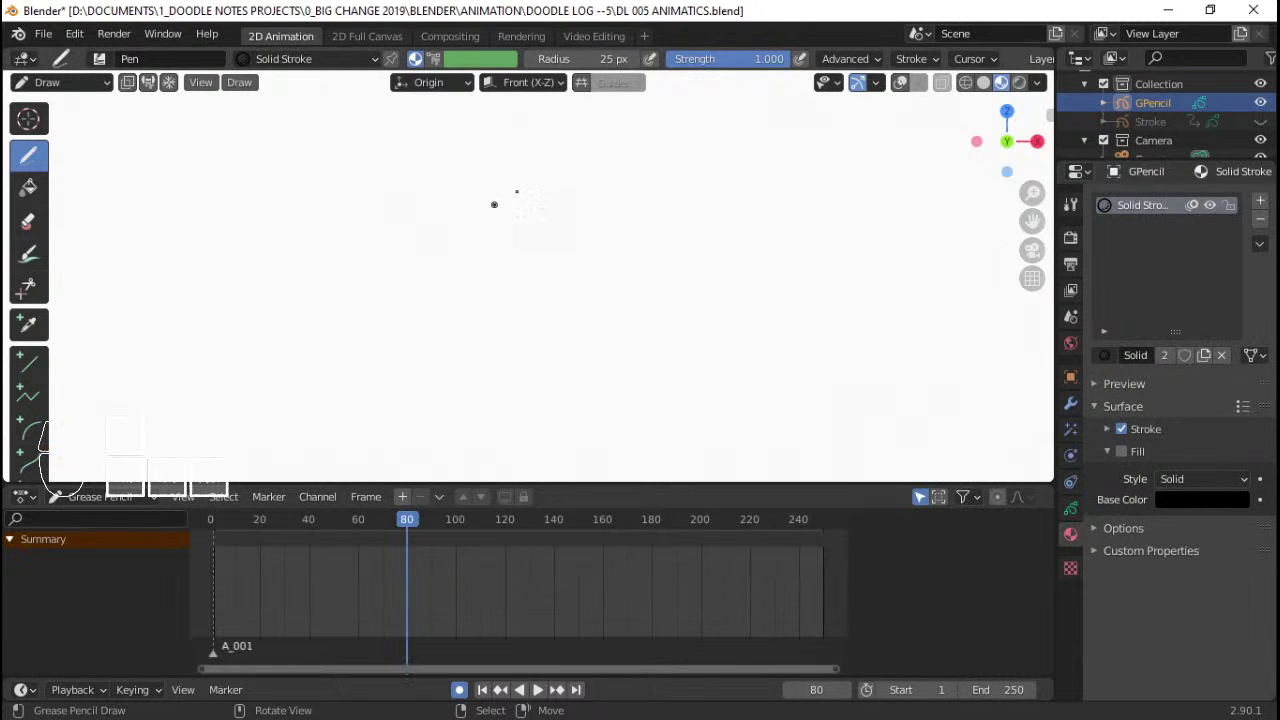
{"action": "left_click_drag", "start_coordinate": [494, 204], "coordinate": [520, 196]}
{"action": "key", "text": "ctrl+z"}
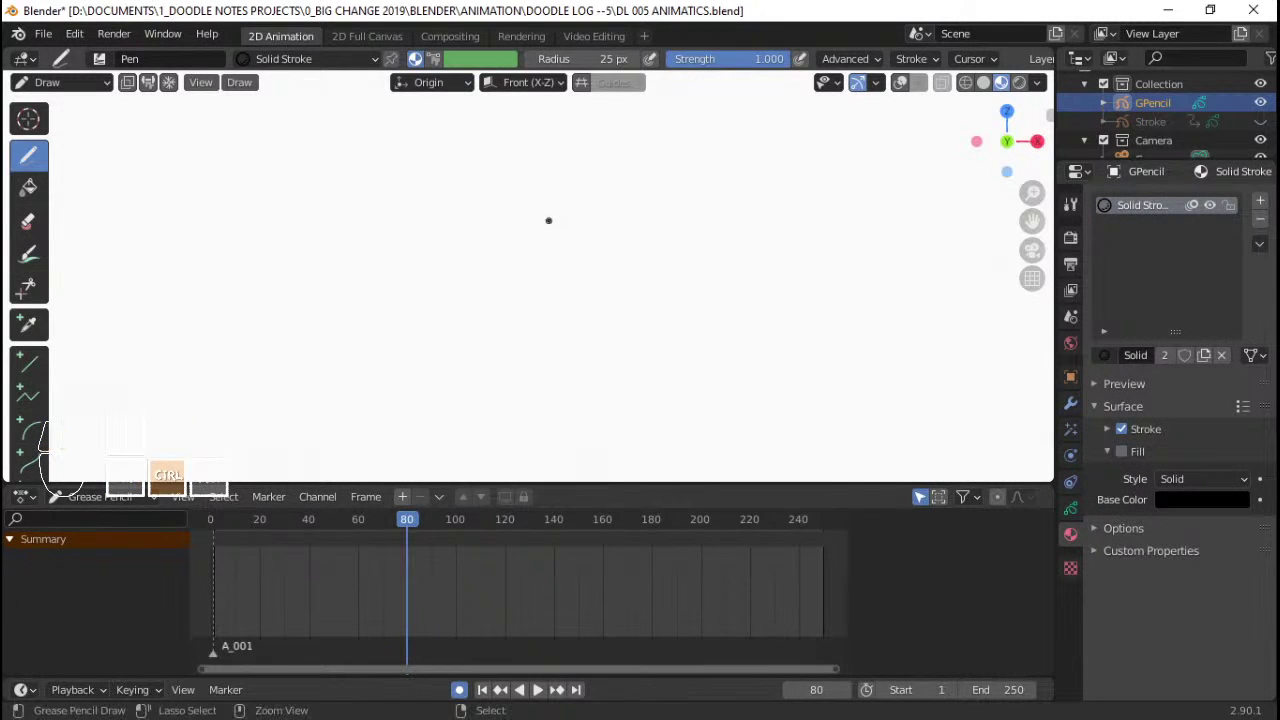
{"action": "key", "text": "ctrl+s"}
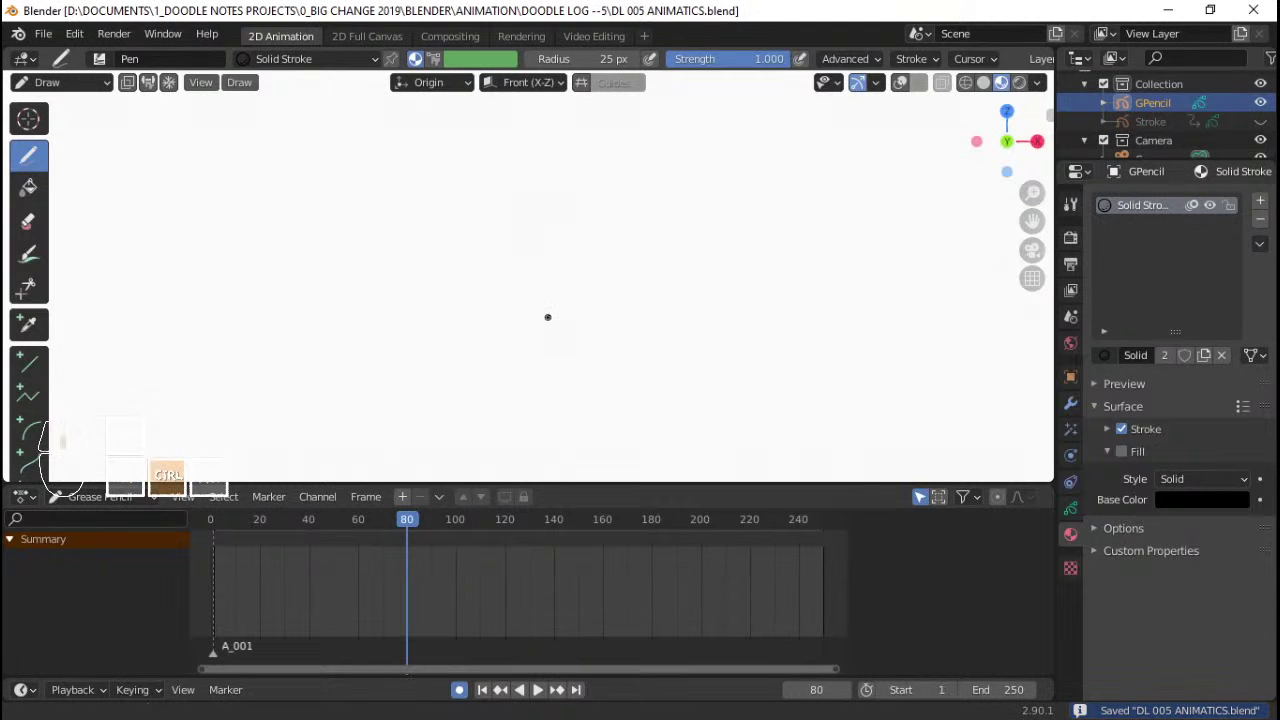
- Draw the figure's round head and the curved line of its shoulder and back at frame 80
{"action": "mouse_move", "coordinate": [562, 234]}
{"action": "left_mouse_down"}
{"action": "mouse_move", "coordinate": [551, 205]}
{"action": "mouse_move", "coordinate": [465, 245]}
{"action": "mouse_move", "coordinate": [543, 257]}
{"action": "mouse_move", "coordinate": [476, 196]}
{"action": "mouse_move", "coordinate": [480, 290]}
{"action": "mouse_move", "coordinate": [534, 275]}
{"action": "mouse_move", "coordinate": [540, 245]}
{"action": "mouse_move", "coordinate": [598, 248]}
{"action": "mouse_move", "coordinate": [588, 240]}
{"action": "mouse_move", "coordinate": [620, 340]}
{"action": "left_mouse_up"}
{"action": "key", "text": "ctrl+z"}
{"action": "key", "text": "ctrl+z"}
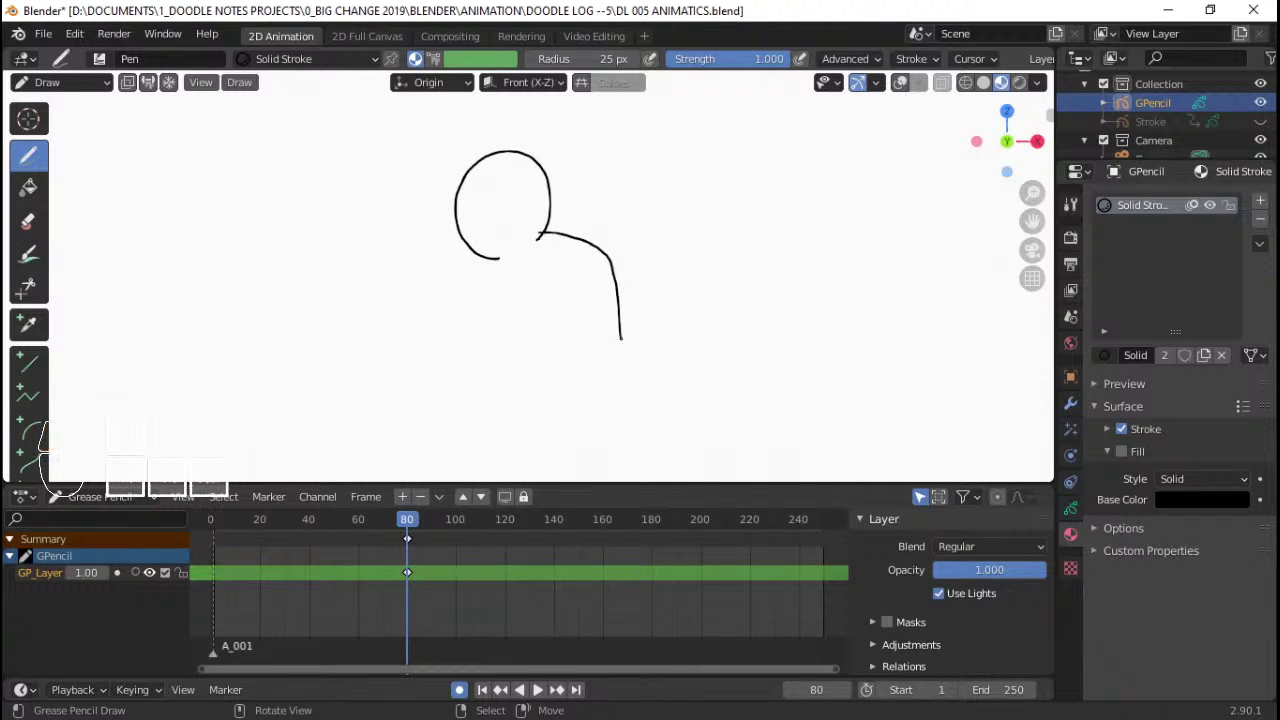
- Check the first scene's action description in the KIT Scenarist script and return to Blender
{"action": "key", "text": "alt+Tab"}
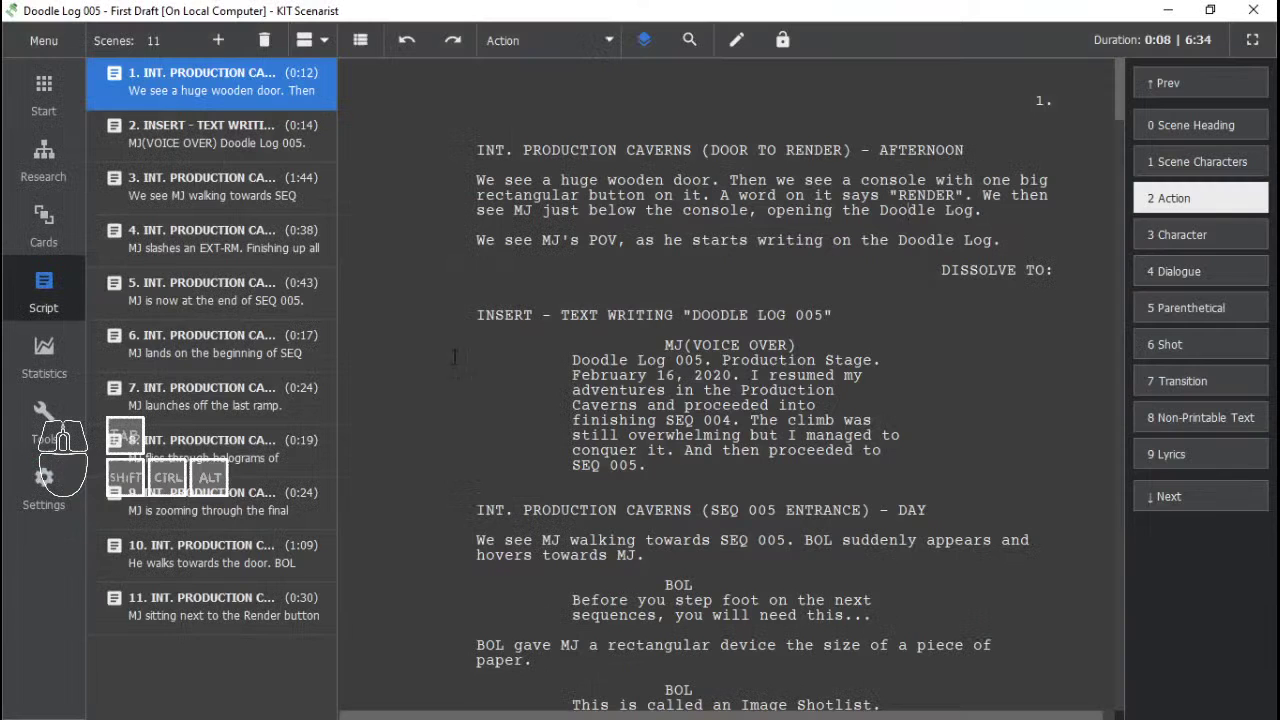
{"action": "left_click", "coordinate": [908, 210]}
{"action": "left_click", "coordinate": [1172, 16]}
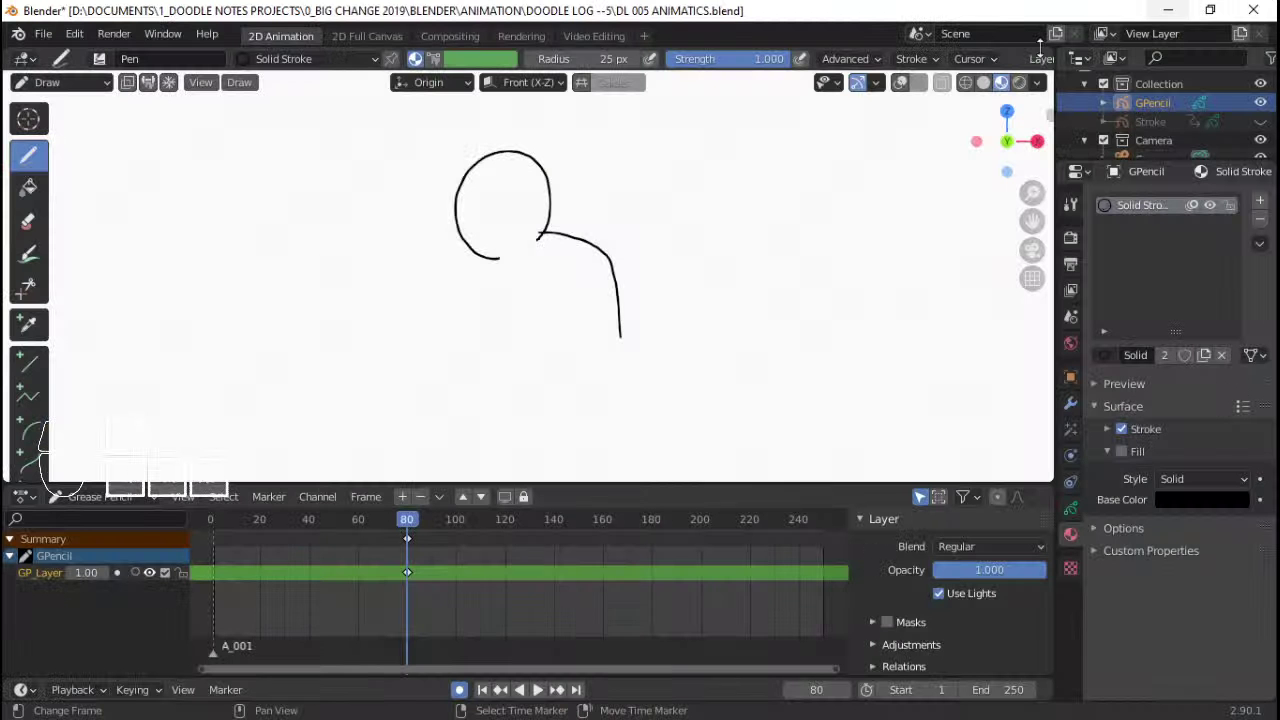
- Draw the figure's bent near arm and its hand holding an open book in front of the chest
{"action": "middle_click_drag", "start_coordinate": [509, 334], "coordinate": [512, 328], "text": "ctrl"}
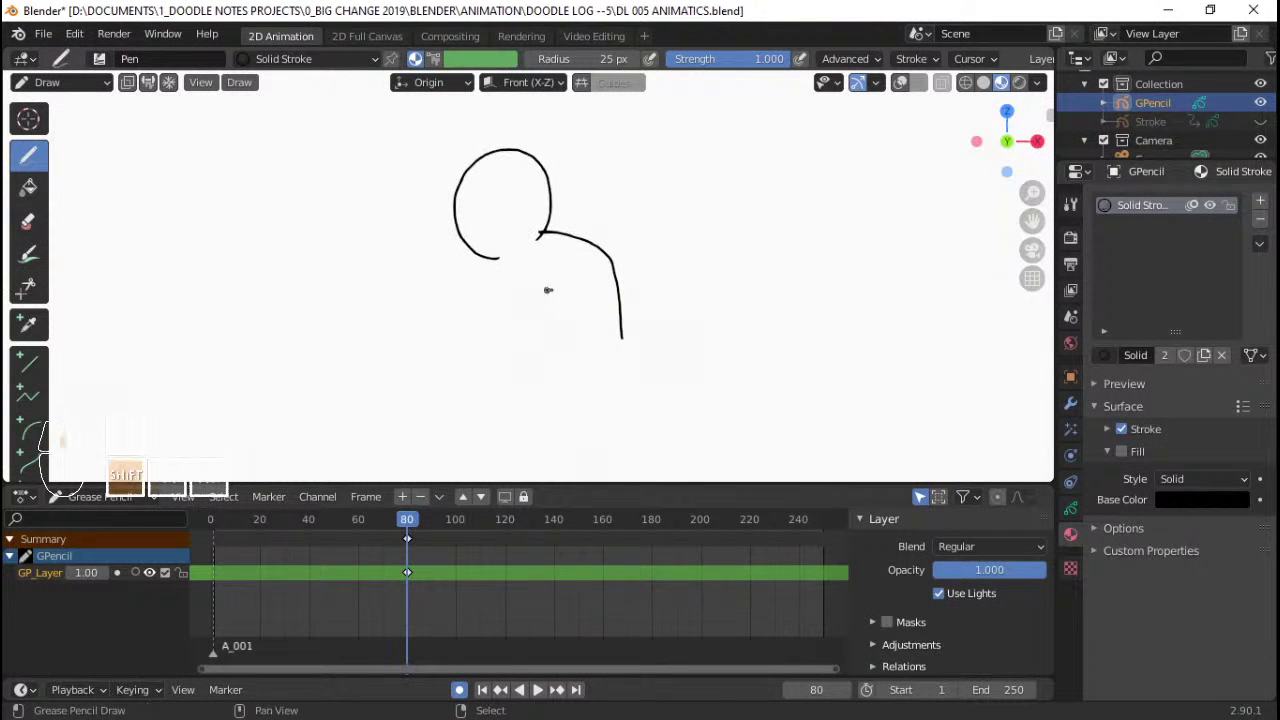
{"action": "middle_click_drag", "start_coordinate": [549, 287], "coordinate": [612, 272], "text": "shift"}
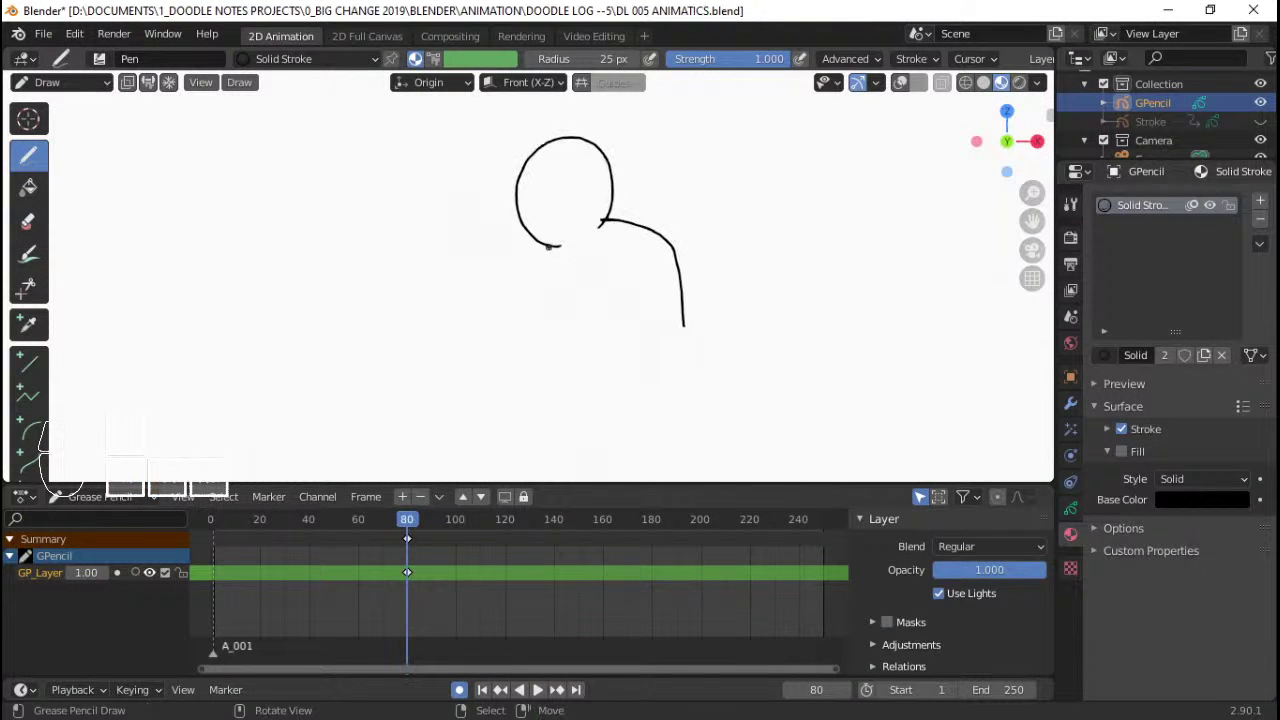
{"action": "left_click_drag", "start_coordinate": [638, 253], "coordinate": [594, 334]}
{"action": "mouse_move", "coordinate": [661, 304]}
{"action": "left_mouse_down"}
{"action": "mouse_move", "coordinate": [606, 371]}
{"action": "mouse_move", "coordinate": [555, 352]}
{"action": "left_mouse_up"}
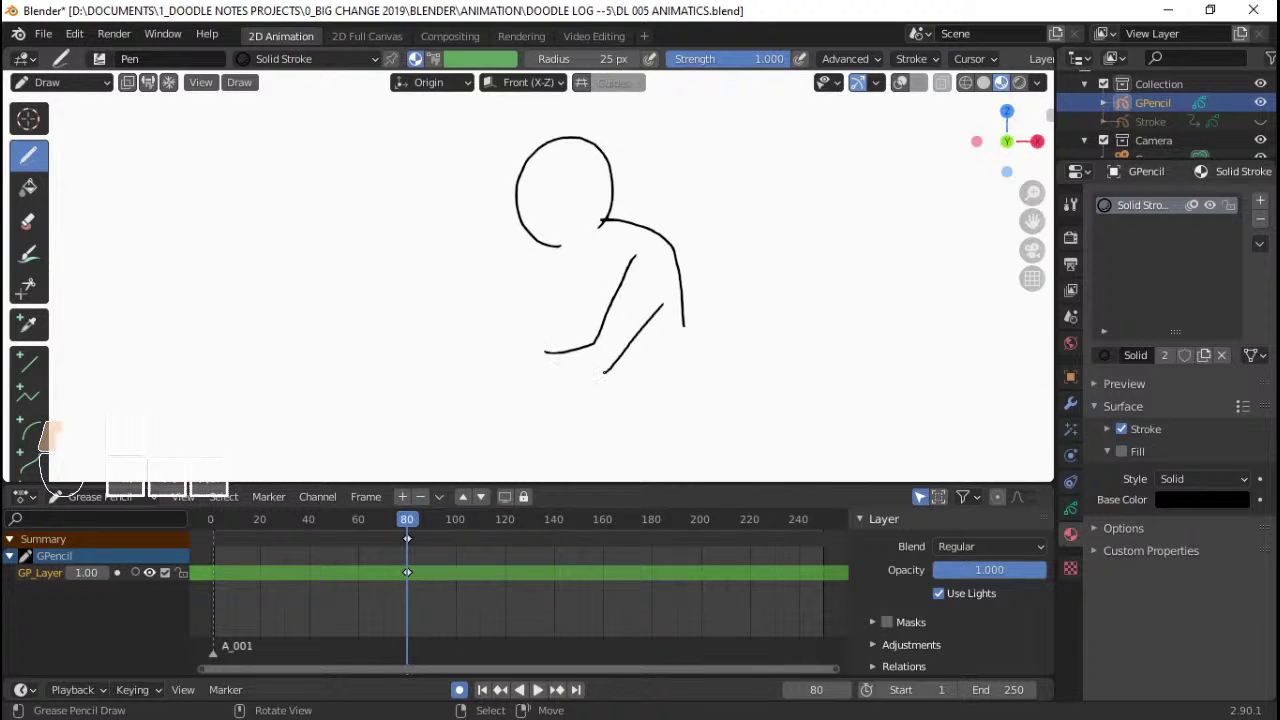
{"action": "mouse_move", "coordinate": [606, 371]}
{"action": "left_mouse_down"}
{"action": "mouse_move", "coordinate": [541, 373]}
{"action": "mouse_move", "coordinate": [534, 334]}
{"action": "mouse_move", "coordinate": [483, 343]}
{"action": "mouse_move", "coordinate": [522, 380]}
{"action": "mouse_move", "coordinate": [548, 372]}
{"action": "mouse_move", "coordinate": [517, 316]}
{"action": "mouse_move", "coordinate": [454, 318]}
{"action": "mouse_move", "coordinate": [444, 283]}
{"action": "mouse_move", "coordinate": [462, 359]}
{"action": "mouse_move", "coordinate": [504, 380]}
{"action": "left_mouse_up"}
{"action": "key", "text": "ctrl+z"}
{"action": "mouse_move", "coordinate": [463, 288]}
{"action": "left_mouse_down"}
{"action": "mouse_move", "coordinate": [474, 315]}
{"action": "mouse_move", "coordinate": [514, 314]}
{"action": "left_mouse_up"}
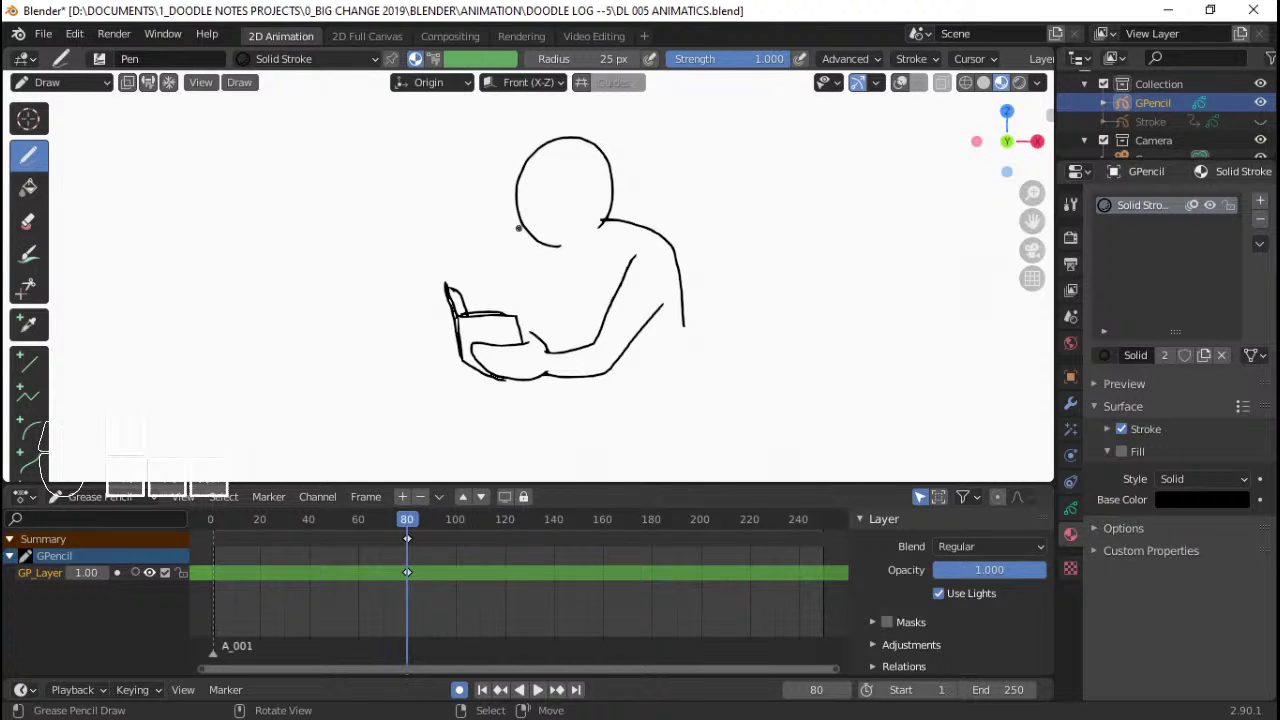
- Try sketching the figure's raised hand with a pencil above the book, and undo the attempts
{"action": "mouse_move", "coordinate": [485, 240]}
{"action": "left_mouse_down"}
{"action": "mouse_move", "coordinate": [493, 220]}
{"action": "mouse_move", "coordinate": [489, 266]}
{"action": "mouse_move", "coordinate": [495, 235]}
{"action": "mouse_move", "coordinate": [509, 237]}
{"action": "mouse_move", "coordinate": [507, 253]}
{"action": "mouse_move", "coordinate": [501, 238]}
{"action": "left_mouse_up"}
{"action": "key", "text": "ctrl+z"}
{"action": "key", "text": "ctrl+z"}
{"action": "key", "text": "ctrl+z"}
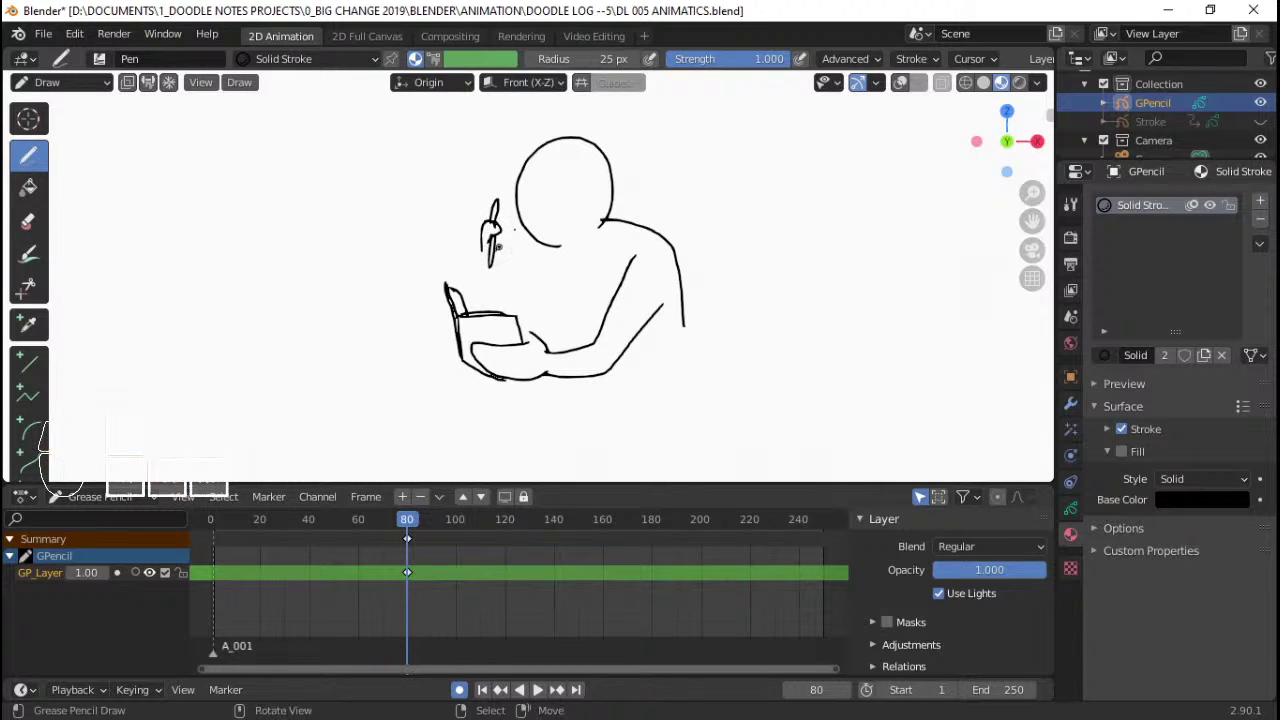
{"action": "mouse_move", "coordinate": [509, 238]}
{"action": "left_mouse_down", "text": "ctrl"}
{"action": "mouse_move", "coordinate": [497, 240]}
{"action": "mouse_move", "coordinate": [492, 210]}
{"action": "mouse_move", "coordinate": [471, 248]}
{"action": "mouse_move", "coordinate": [505, 222]}
{"action": "mouse_move", "coordinate": [474, 258]}
{"action": "left_mouse_up", "text": "ctrl"}
{"action": "key", "text": "ctrl+z"}
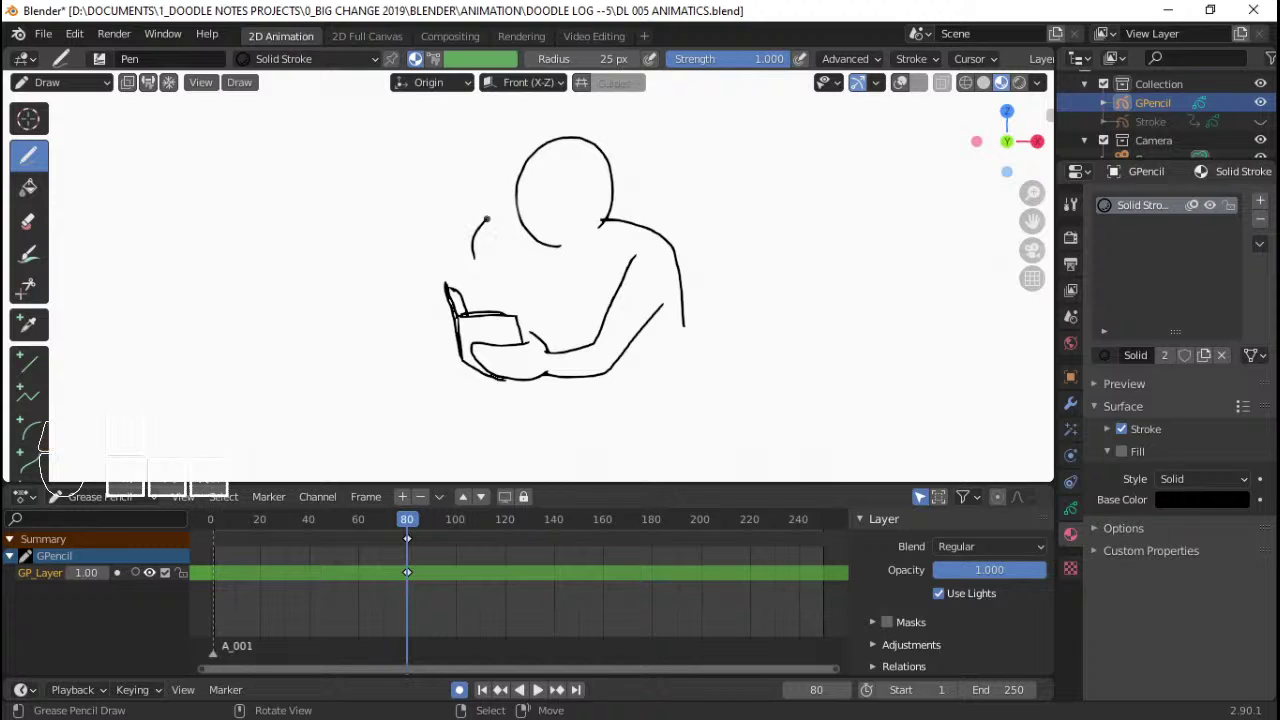
{"action": "key", "text": "ctrl+z"}
- Draw the figure's raised hand holding a pencil above the book, with the forearm and the inner torso lines
{"action": "left_click_drag", "start_coordinate": [473, 253], "coordinate": [474, 227]}
{"action": "mouse_move", "coordinate": [482, 243]}
{"action": "left_mouse_down"}
{"action": "mouse_move", "coordinate": [491, 208]}
{"action": "mouse_move", "coordinate": [505, 260]}
{"action": "mouse_move", "coordinate": [481, 262]}
{"action": "left_mouse_up"}
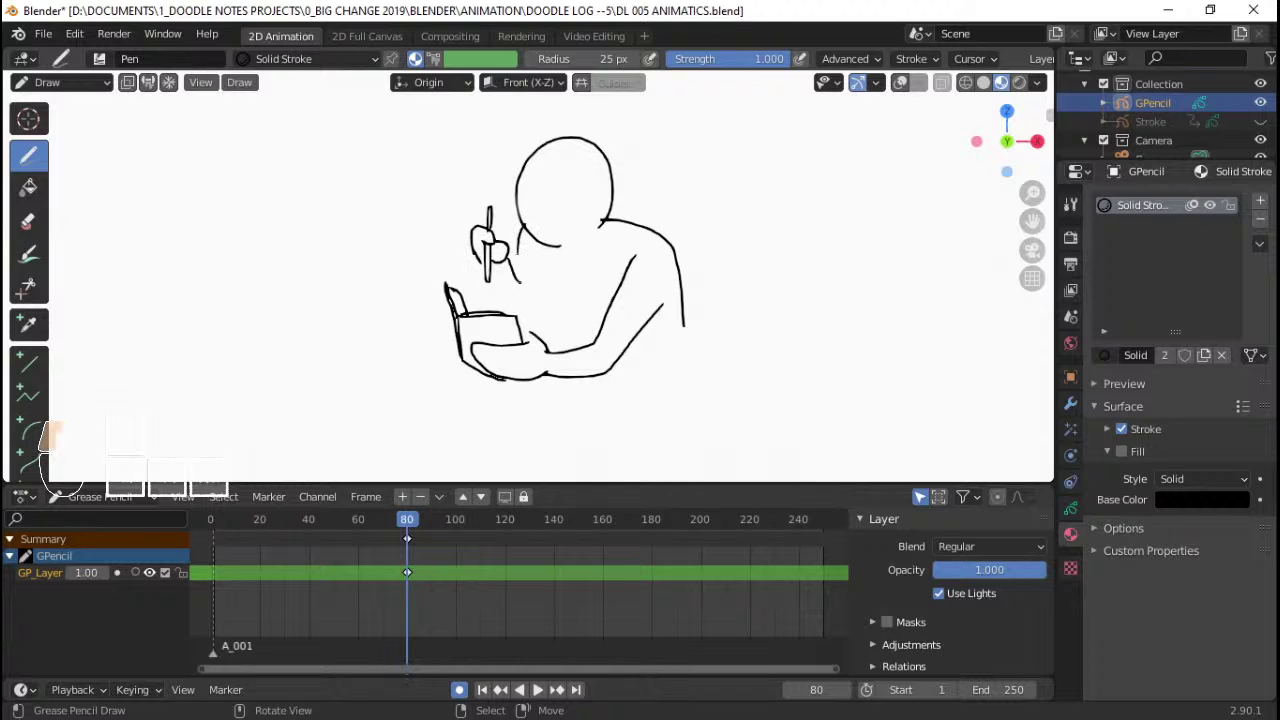
{"action": "mouse_move", "coordinate": [507, 261]}
{"action": "left_mouse_down"}
{"action": "mouse_move", "coordinate": [504, 287]}
{"action": "mouse_move", "coordinate": [478, 298]}
{"action": "mouse_move", "coordinate": [486, 312]}
{"action": "mouse_move", "coordinate": [485, 295]}
{"action": "left_mouse_up"}
{"action": "key", "text": "ctrl+z"}
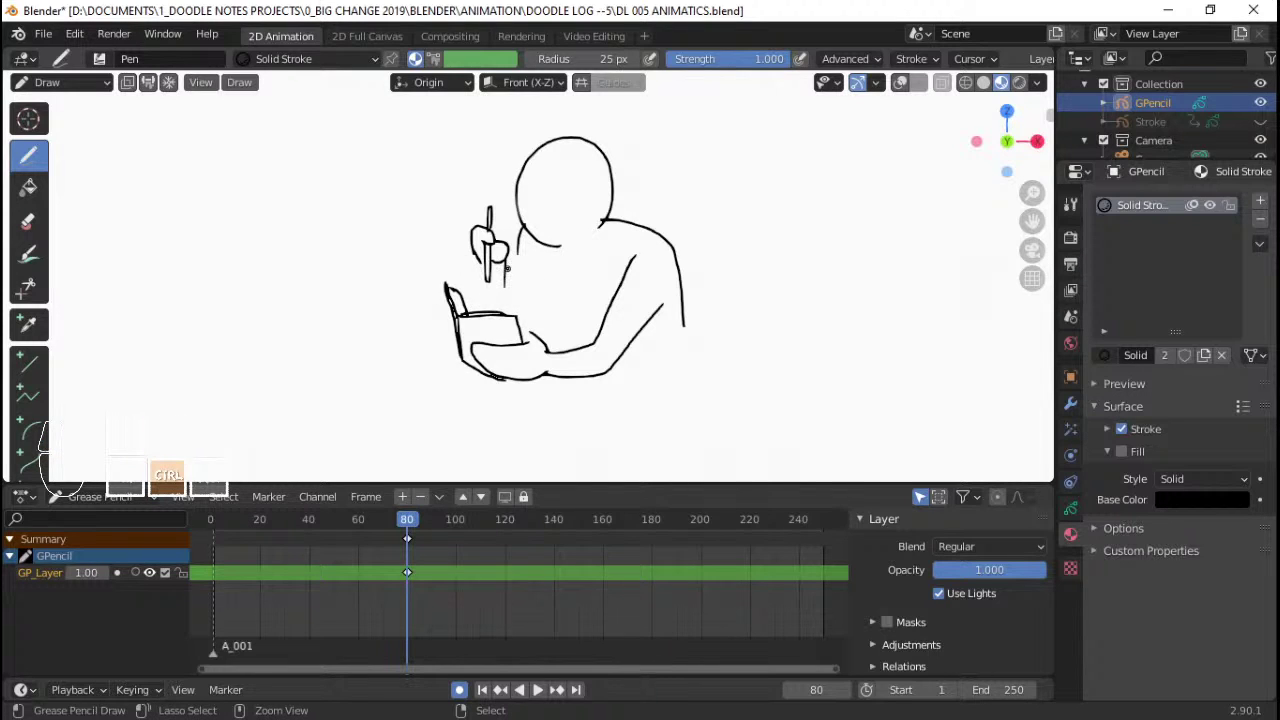
{"action": "key", "text": "ctrl+z"}
{"action": "left_click_drag", "start_coordinate": [503, 264], "coordinate": [513, 292]}
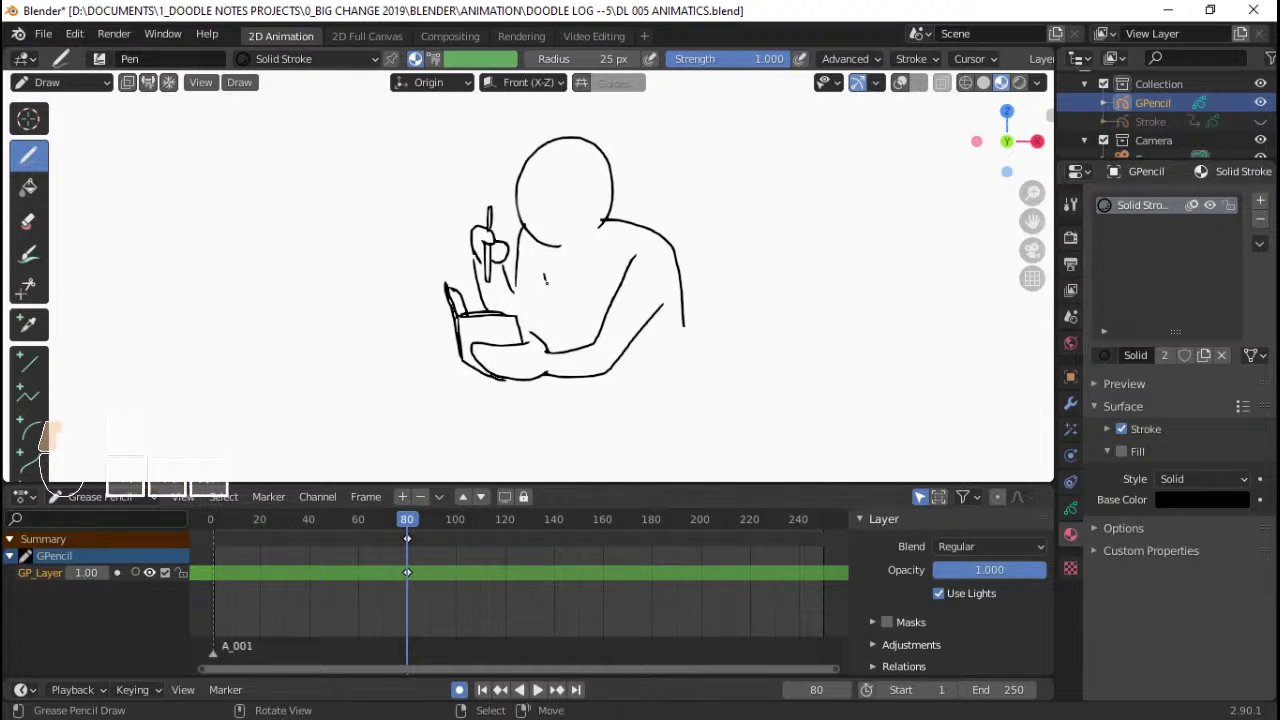
{"action": "mouse_move", "coordinate": [546, 282]}
{"action": "left_mouse_down"}
{"action": "mouse_move", "coordinate": [554, 349]}
{"action": "mouse_move", "coordinate": [545, 320]}
{"action": "mouse_move", "coordinate": [536, 336]}
{"action": "left_mouse_up"}
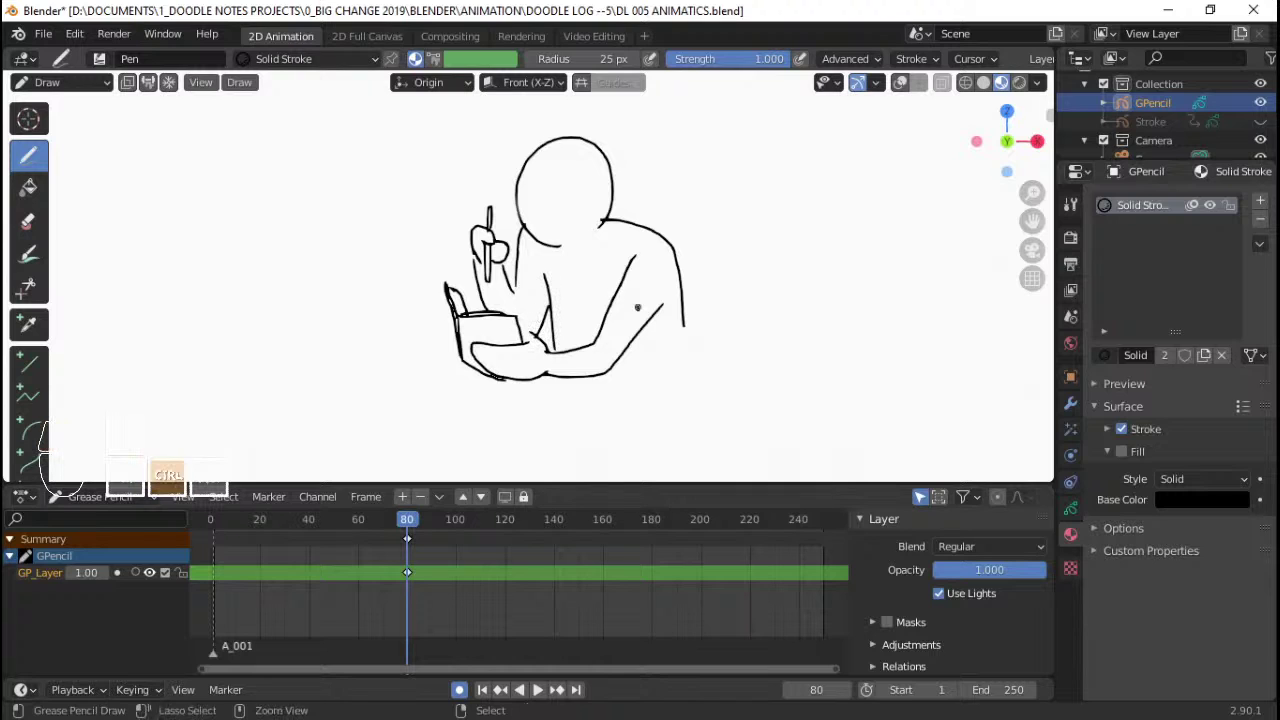
- Draw the figure's lower back, seat and crossed legs beneath the open book
{"action": "middle_click_drag", "start_coordinate": [637, 307], "coordinate": [653, 270], "text": "shift"}
{"action": "left_click_drag", "start_coordinate": [701, 279], "coordinate": [702, 392]}
{"action": "left_click_drag", "start_coordinate": [653, 339], "coordinate": [521, 391]}
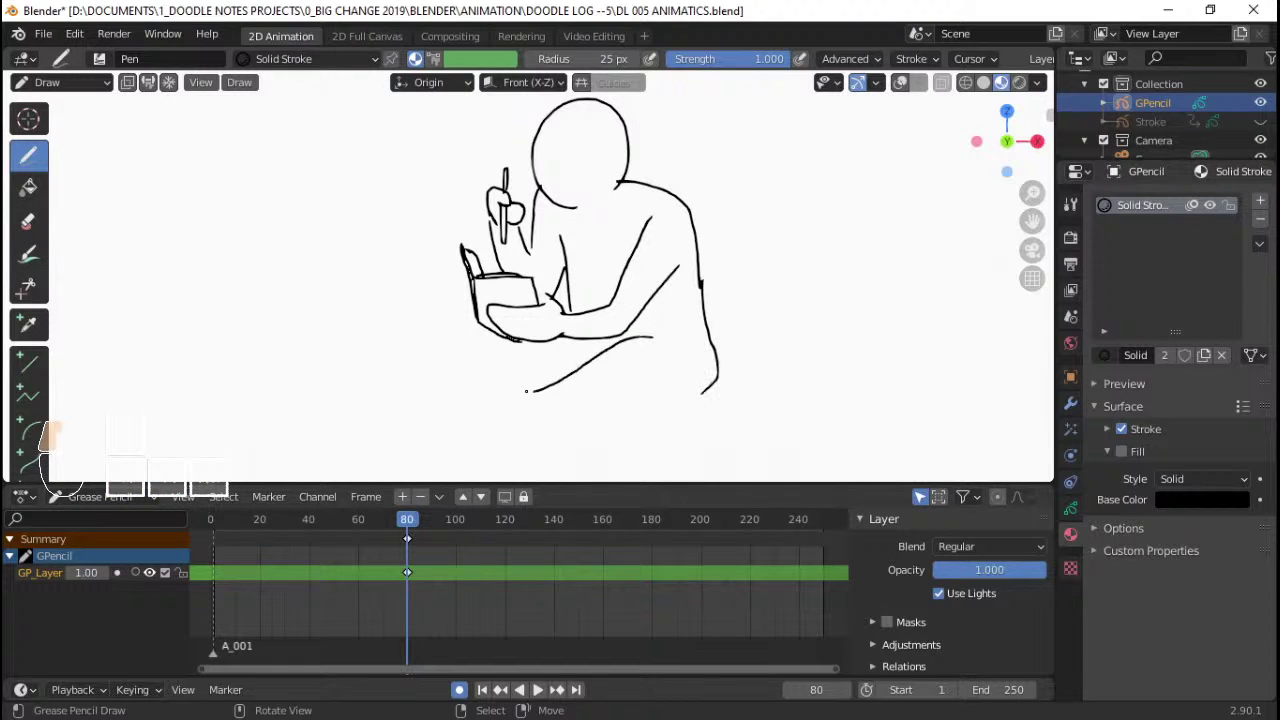
{"action": "mouse_move", "coordinate": [471, 318]}
{"action": "left_mouse_down"}
{"action": "mouse_move", "coordinate": [466, 354]}
{"action": "mouse_move", "coordinate": [506, 390]}
{"action": "left_mouse_up"}
{"action": "mouse_move", "coordinate": [506, 336]}
{"action": "left_mouse_down"}
{"action": "mouse_move", "coordinate": [558, 364]}
{"action": "mouse_move", "coordinate": [477, 405]}
{"action": "mouse_move", "coordinate": [534, 411]}
{"action": "mouse_move", "coordinate": [636, 380]}
{"action": "left_mouse_up"}
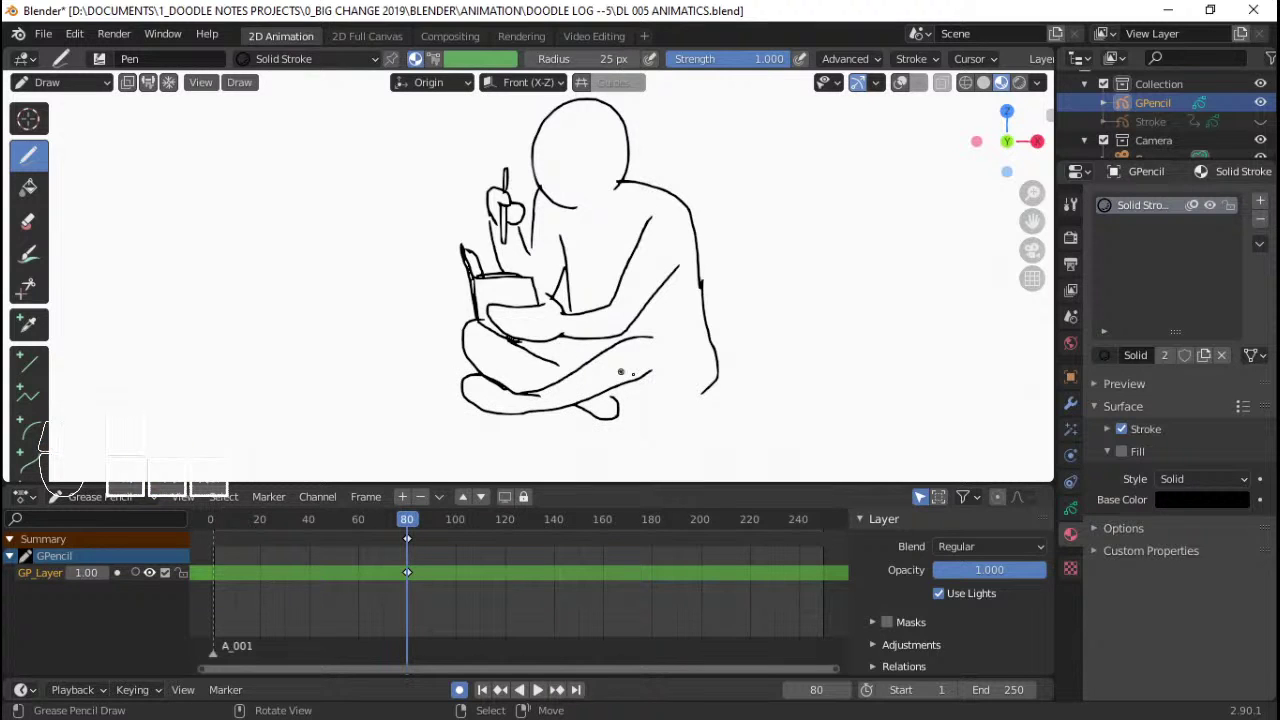
{"action": "left_click_drag", "start_coordinate": [615, 398], "coordinate": [706, 393]}
- Draw the front face of a large box behind the seated figure, with its top, vertical and base edges
{"action": "mouse_move", "coordinate": [636, 215]}
{"action": "middle_mouse_down", "text": "ctrl"}
{"action": "mouse_move", "coordinate": [618, 342]}
{"action": "mouse_move", "coordinate": [622, 300]}
{"action": "middle_mouse_up", "text": "ctrl"}
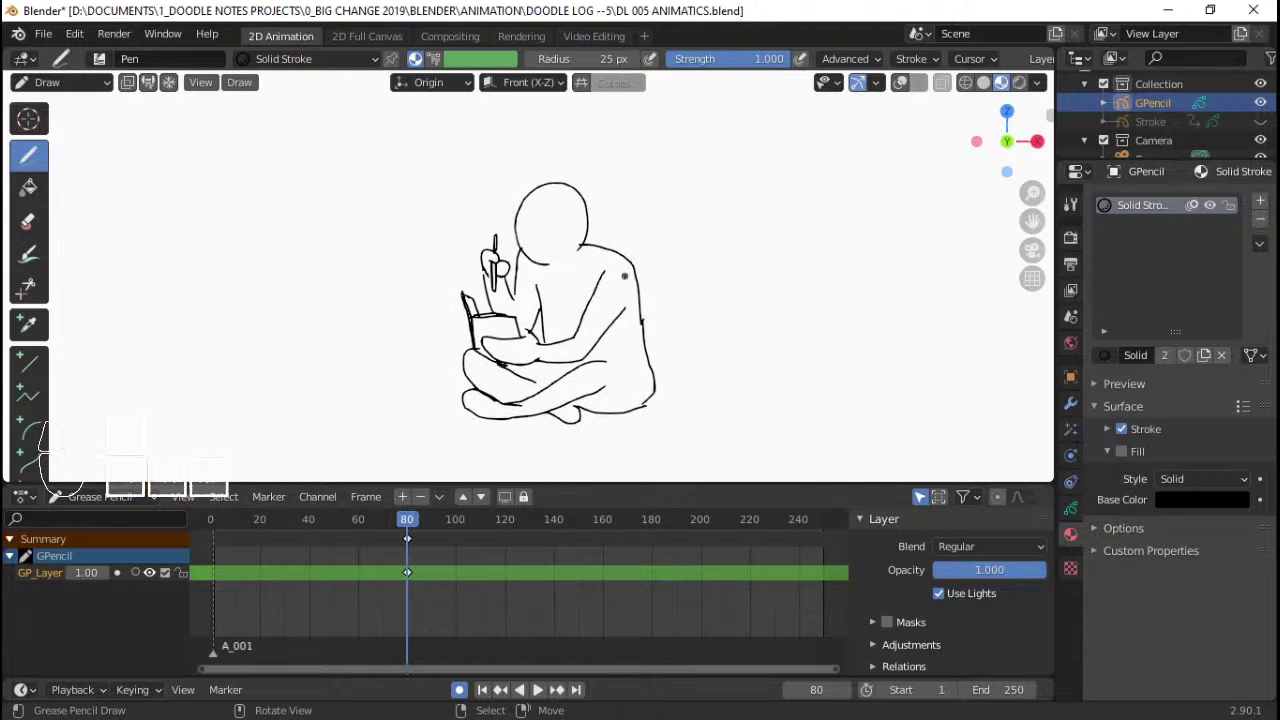
{"action": "scroll", "coordinate": [624, 276], "scroll_direction": "down", "scroll_amount": 2}
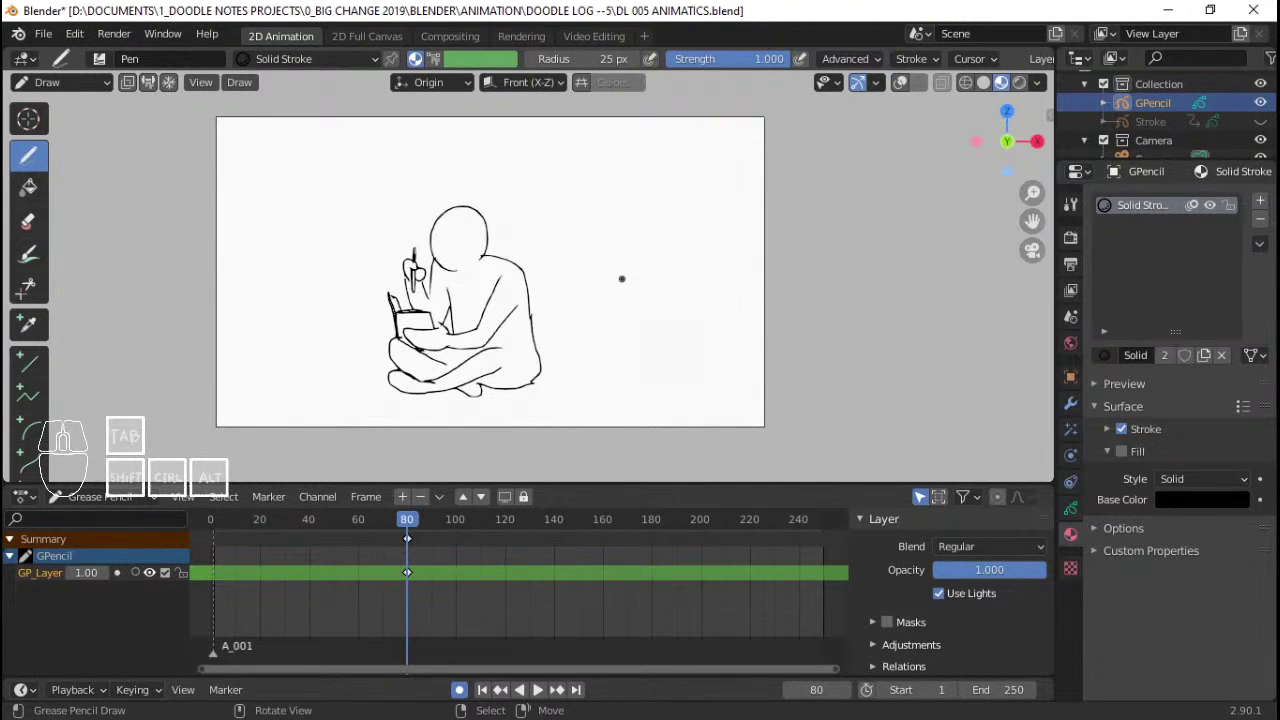
{"action": "key", "text": "KP_0"}
{"action": "middle_click_drag", "start_coordinate": [697, 240], "coordinate": [703, 274], "text": "ctrl"}
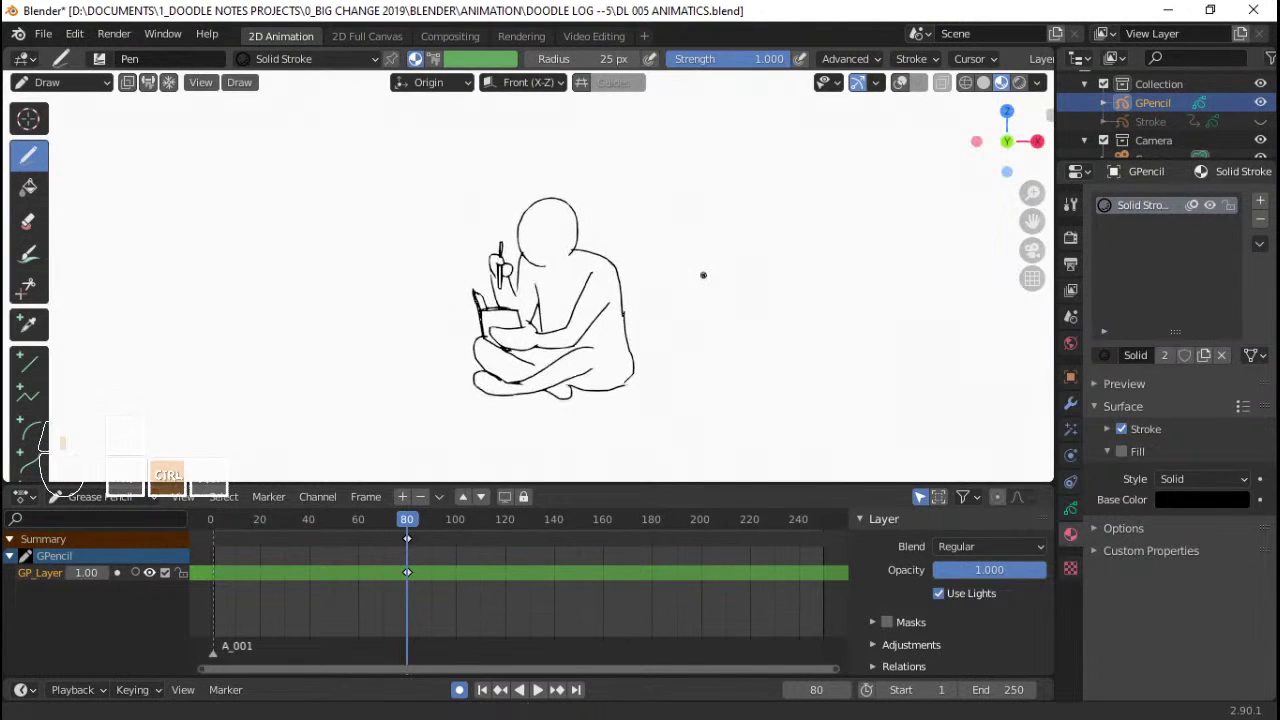
{"action": "middle_click_drag", "start_coordinate": [661, 356], "coordinate": [645, 344], "text": "shift"}
{"action": "left_click_drag", "start_coordinate": [619, 366], "coordinate": [648, 367]}
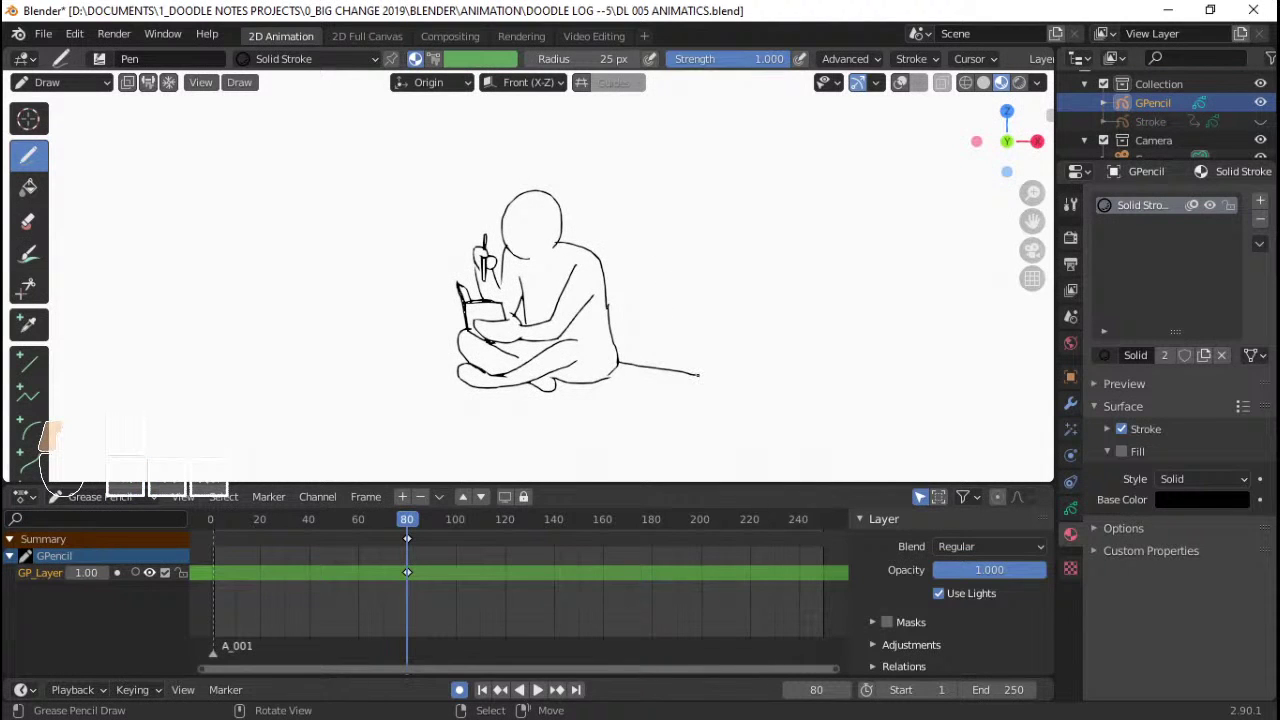
{"action": "middle_click_drag", "start_coordinate": [698, 375], "coordinate": [658, 428], "text": "shift"}
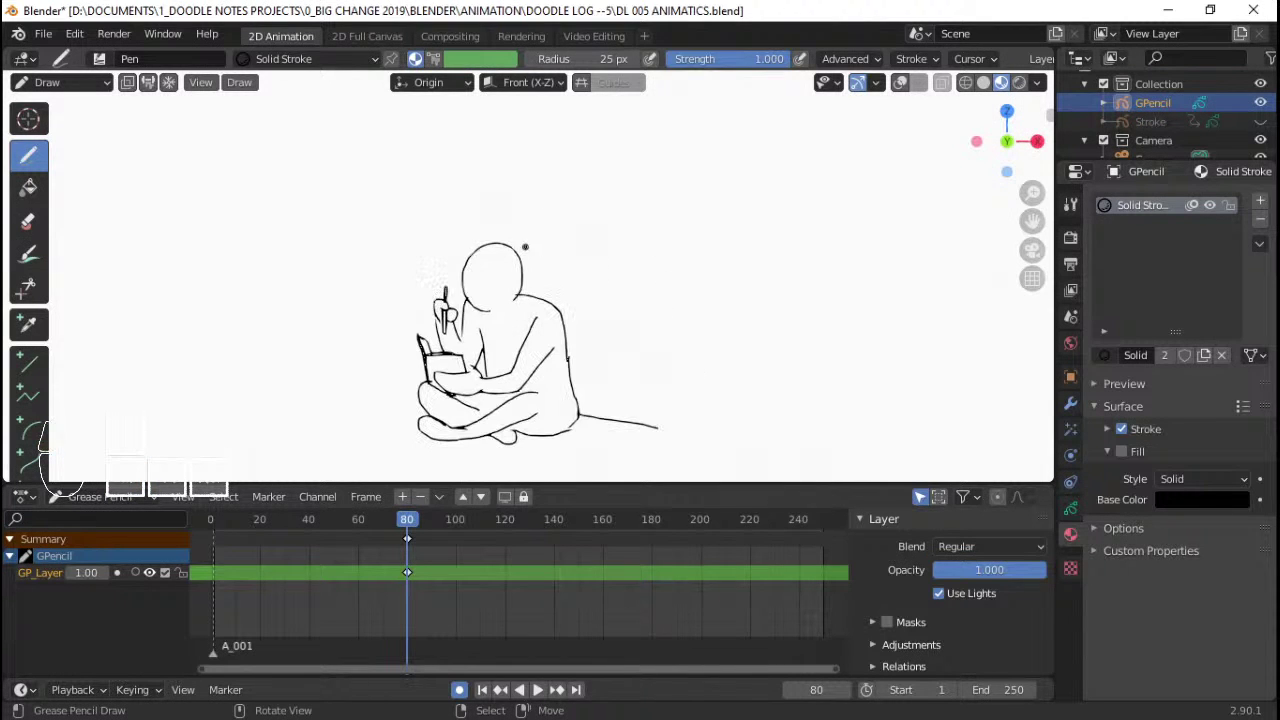
{"action": "left_click_drag", "start_coordinate": [525, 246], "coordinate": [630, 255]}
{"action": "key", "text": "ctrl+z"}
{"action": "key", "text": "ctrl+z"}
{"action": "mouse_move", "coordinate": [526, 245]}
{"action": "left_mouse_down"}
{"action": "mouse_move", "coordinate": [663, 260]}
{"action": "mouse_move", "coordinate": [666, 428]}
{"action": "mouse_move", "coordinate": [768, 397]}
{"action": "left_mouse_up"}
- Draw the box's slanted upper side edge and its rear vertical edge to close the side face
{"action": "middle_click_drag", "start_coordinate": [672, 270], "coordinate": [644, 325], "text": "shift"}
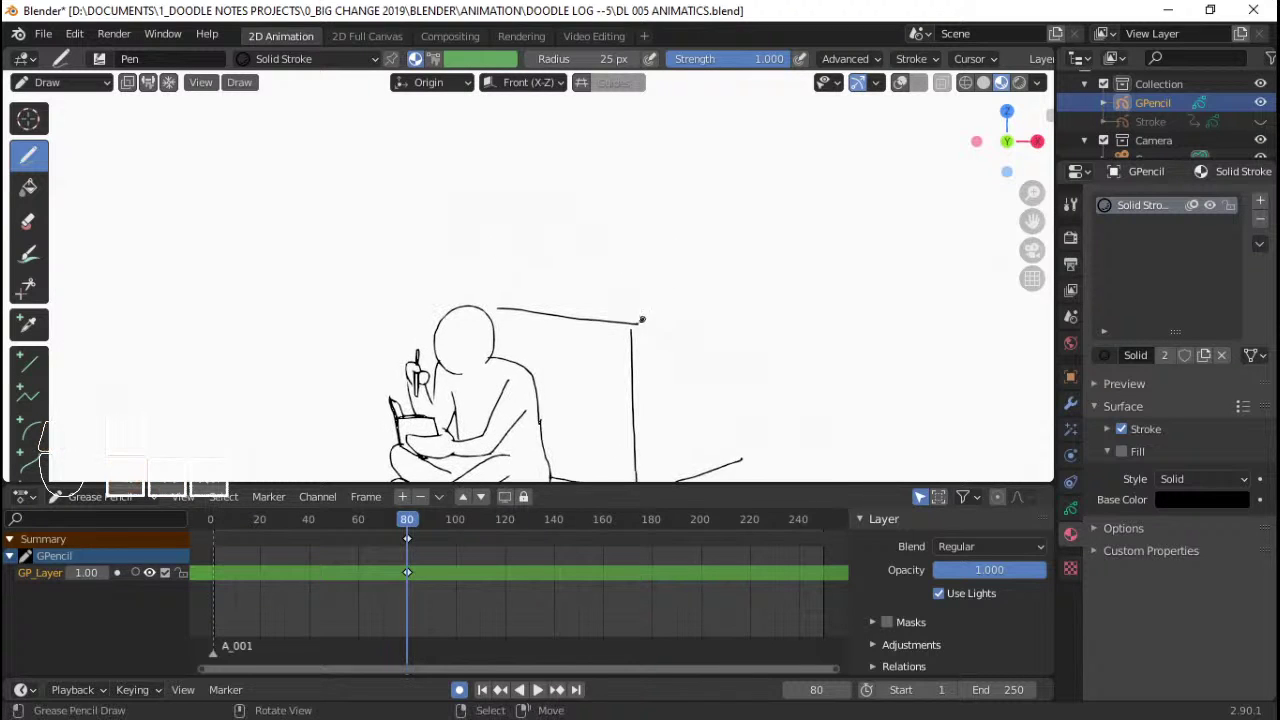
{"action": "left_click_drag", "start_coordinate": [638, 324], "coordinate": [738, 240]}
{"action": "middle_click_drag", "start_coordinate": [738, 240], "coordinate": [737, 189], "text": "shift"}
{"action": "left_click_drag", "start_coordinate": [737, 187], "coordinate": [746, 412]}
{"action": "middle_click_drag", "start_coordinate": [699, 312], "coordinate": [724, 367], "text": "shift"}
- Draw the slanted left edge of the box's raised top panel, and try out the panel's back edge
{"action": "mouse_move", "coordinate": [523, 312]}
{"action": "left_mouse_down"}
{"action": "mouse_move", "coordinate": [465, 304]}
{"action": "mouse_move", "coordinate": [470, 330]}
{"action": "mouse_move", "coordinate": [470, 280]}
{"action": "mouse_move", "coordinate": [527, 198]}
{"action": "left_mouse_up"}
{"action": "key", "text": "ctrl+z"}
{"action": "key", "text": "ctrl+z"}
{"action": "mouse_move", "coordinate": [472, 274]}
{"action": "left_mouse_down"}
{"action": "mouse_move", "coordinate": [535, 213]}
{"action": "mouse_move", "coordinate": [491, 257]}
{"action": "mouse_move", "coordinate": [531, 223]}
{"action": "mouse_move", "coordinate": [722, 240]}
{"action": "left_mouse_up"}
{"action": "key", "text": "ctrl+z"}
{"action": "key", "text": "ctrl+z"}
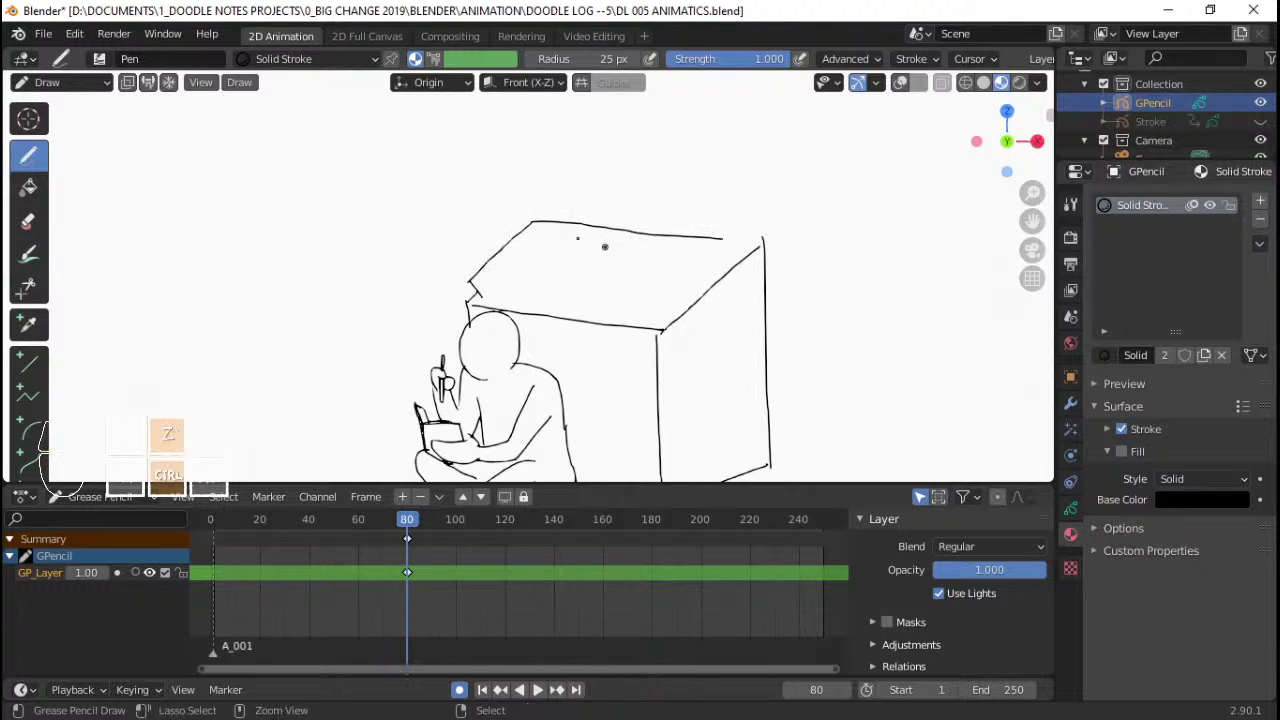
{"action": "left_click_drag", "start_coordinate": [531, 220], "coordinate": [708, 242]}
{"action": "key", "text": "ctrl+z"}
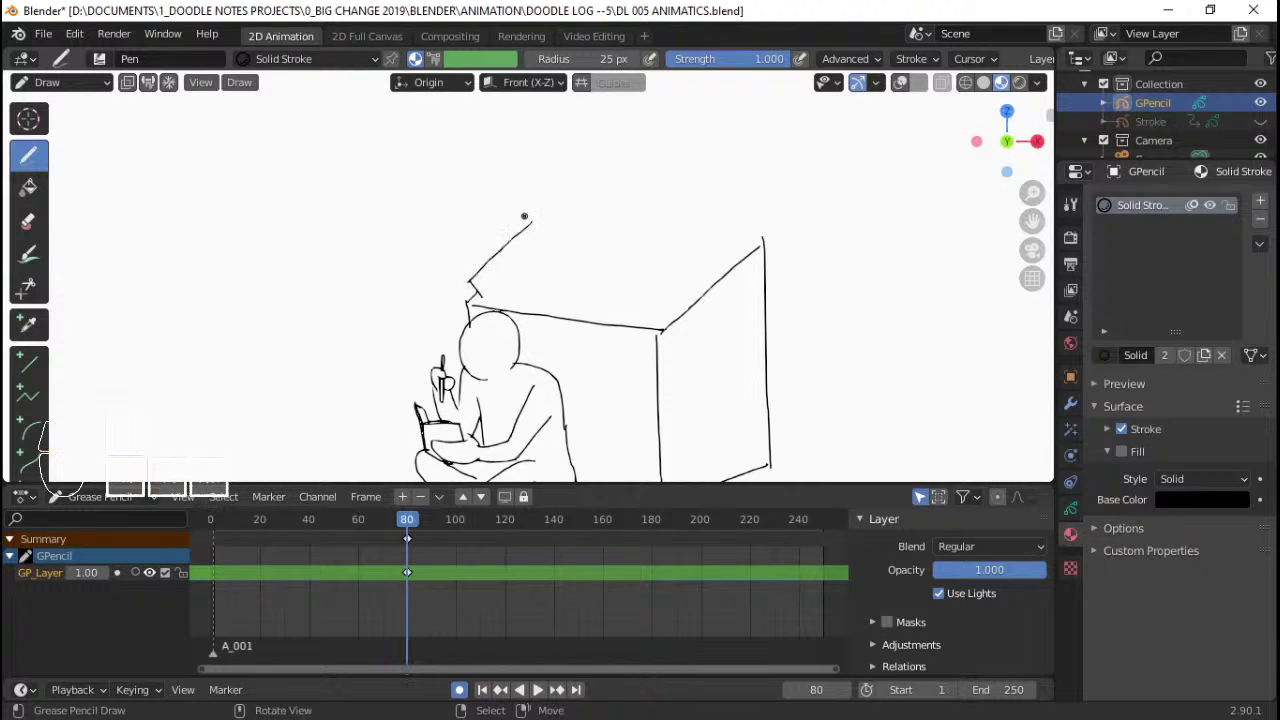
- Complete the bevelled raised panel and rear rim on the box top, and letter RENDER across the panel
{"action": "left_click_drag", "start_coordinate": [531, 219], "coordinate": [720, 231]}
{"action": "mouse_move", "coordinate": [470, 281]}
{"action": "left_mouse_down"}
{"action": "mouse_move", "coordinate": [665, 296]}
{"action": "mouse_move", "coordinate": [728, 229]}
{"action": "left_mouse_up"}
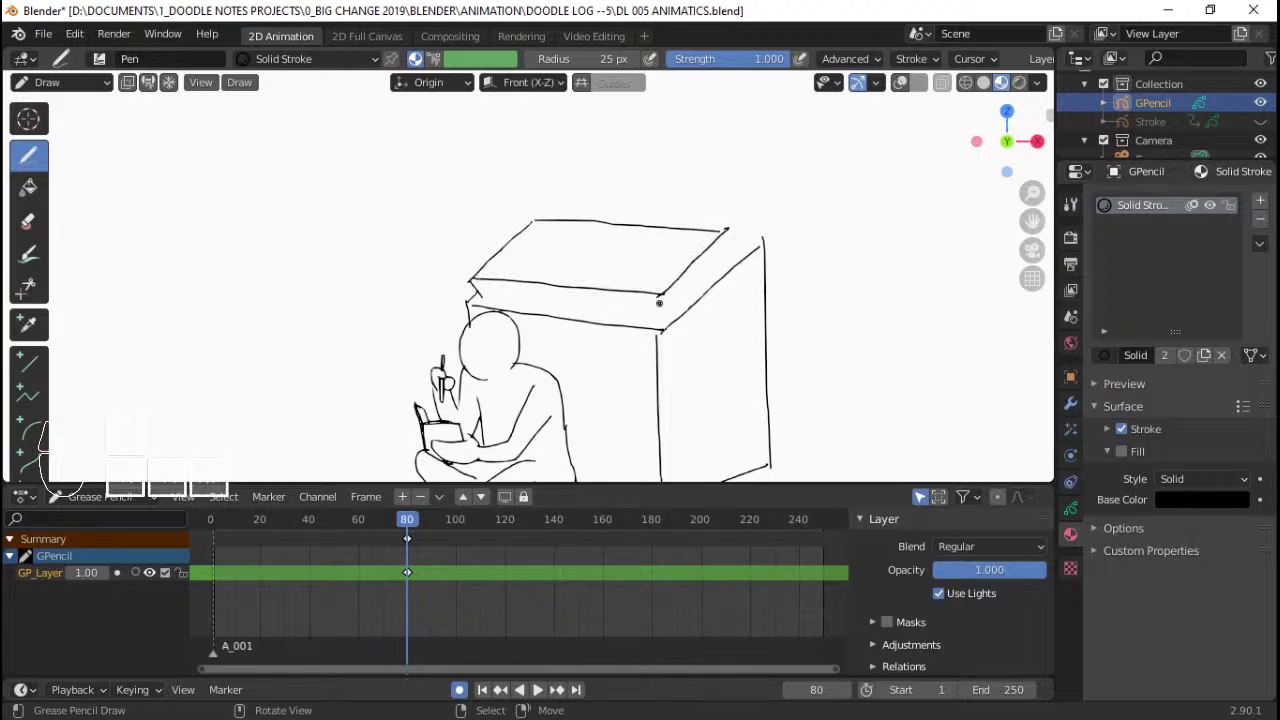
{"action": "mouse_move", "coordinate": [482, 293]}
{"action": "left_mouse_down"}
{"action": "mouse_move", "coordinate": [668, 313]}
{"action": "mouse_move", "coordinate": [736, 239]}
{"action": "left_mouse_up"}
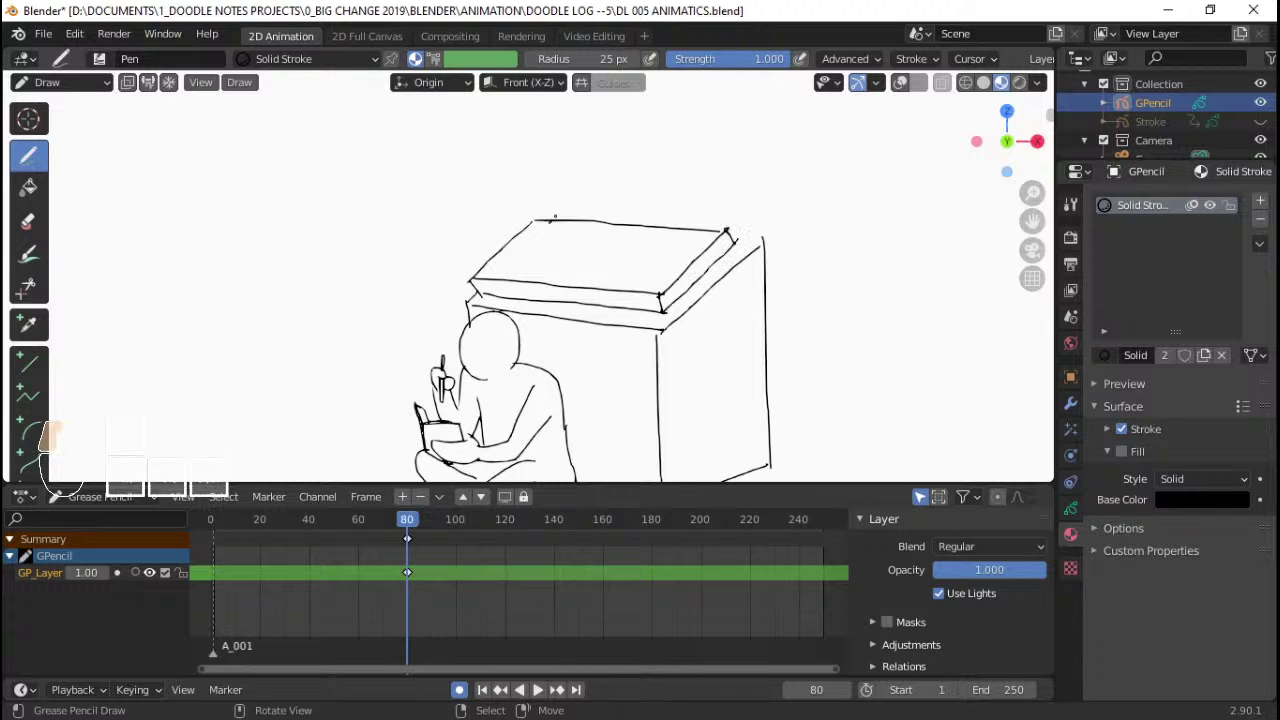
{"action": "left_click_drag", "start_coordinate": [535, 218], "coordinate": [742, 228]}
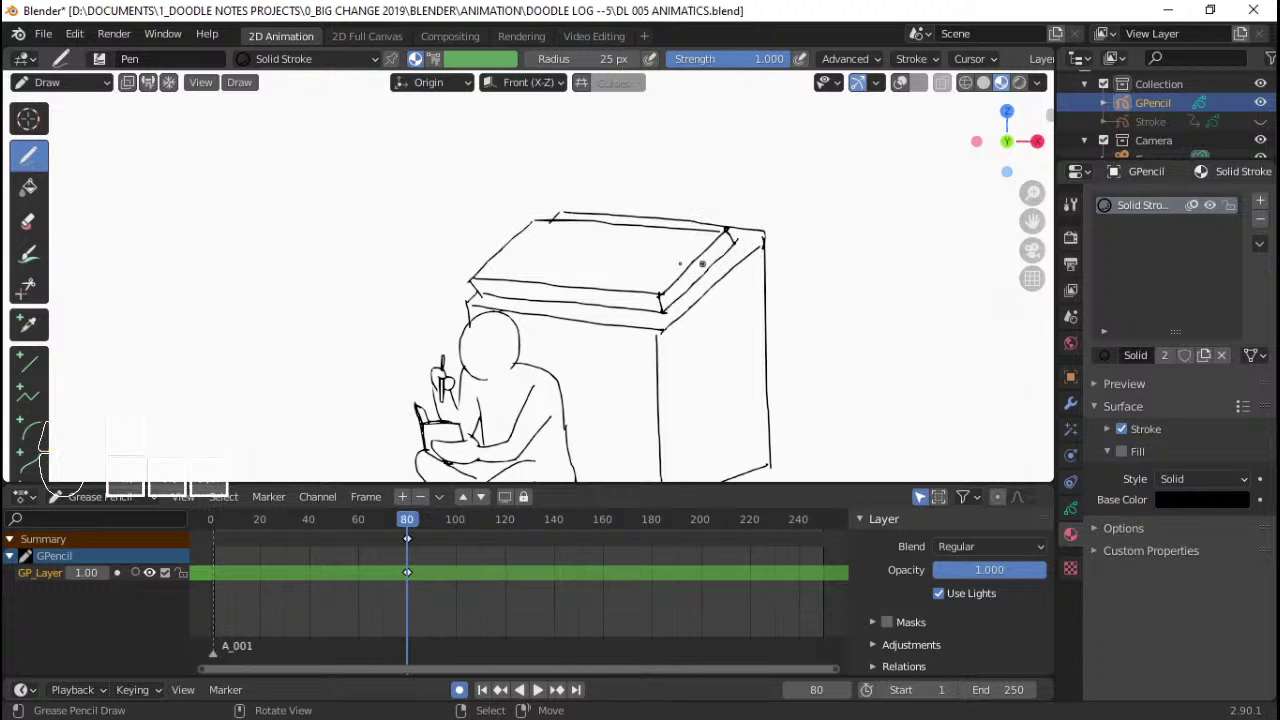
{"action": "scroll", "coordinate": [700, 264], "scroll_direction": "up", "scroll_amount": 2}
{"action": "mouse_move", "coordinate": [558, 262]}
{"action": "left_mouse_down"}
{"action": "mouse_move", "coordinate": [592, 255]}
{"action": "mouse_move", "coordinate": [562, 272]}
{"action": "mouse_move", "coordinate": [574, 295]}
{"action": "mouse_move", "coordinate": [636, 262]}
{"action": "mouse_move", "coordinate": [646, 296]}
{"action": "mouse_move", "coordinate": [676, 270]}
{"action": "mouse_move", "coordinate": [679, 289]}
{"action": "mouse_move", "coordinate": [716, 308]}
{"action": "mouse_move", "coordinate": [725, 290]}
{"action": "mouse_move", "coordinate": [740, 318]}
{"action": "left_mouse_up"}
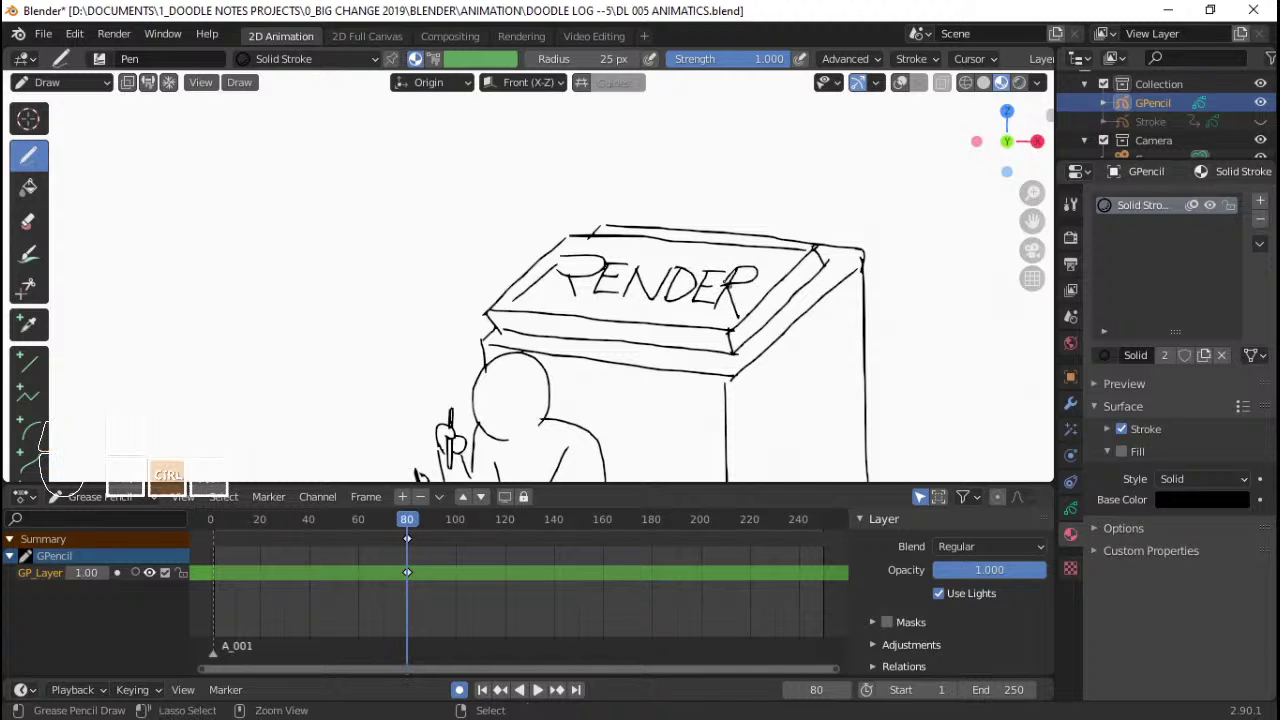
- Draw the floor line extending from the figure to the left and from the box to the right
{"action": "mouse_move", "coordinate": [740, 318]}
{"action": "middle_mouse_down", "text": "ctrl"}
{"action": "mouse_move", "coordinate": [624, 348]}
{"action": "mouse_move", "coordinate": [631, 237]}
{"action": "mouse_move", "coordinate": [597, 281]}
{"action": "middle_mouse_up", "text": "ctrl"}
{"action": "middle_click_drag", "start_coordinate": [574, 284], "coordinate": [602, 308], "text": "shift"}
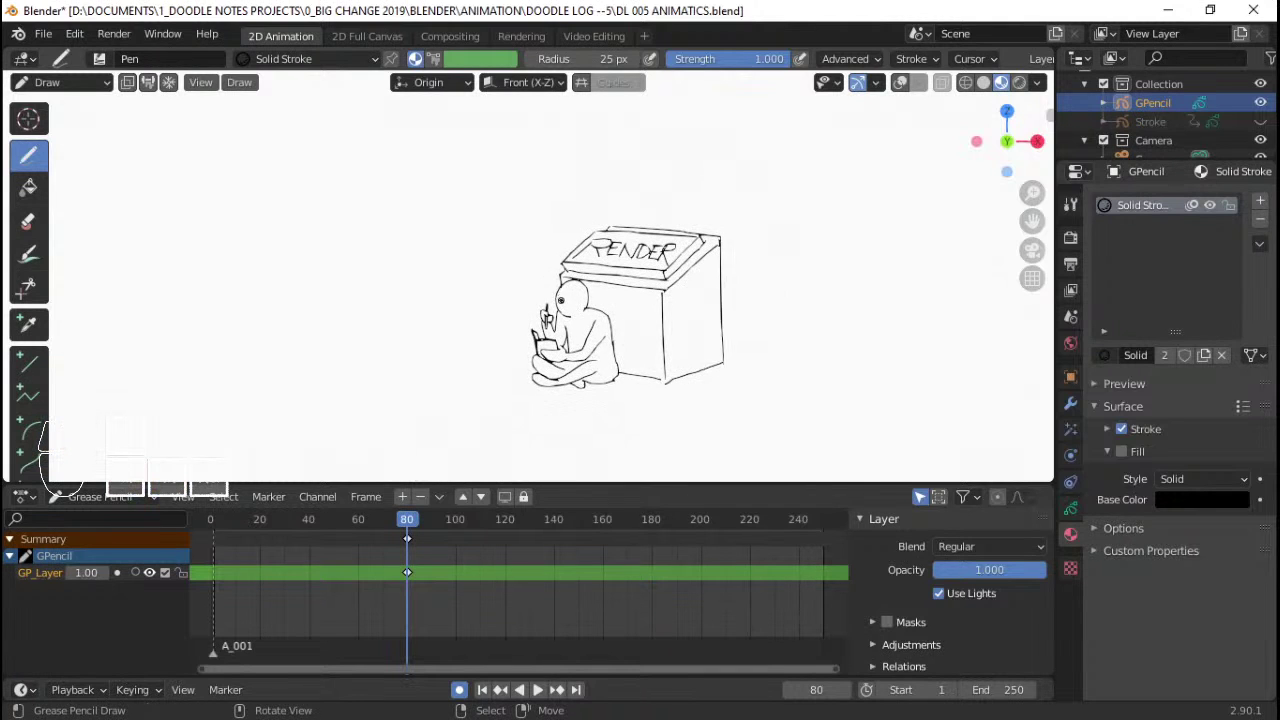
{"action": "left_click_drag", "start_coordinate": [561, 298], "coordinate": [474, 282]}
{"action": "key", "text": "ctrl+z"}
{"action": "left_click_drag", "start_coordinate": [542, 340], "coordinate": [469, 323]}
{"action": "left_click_drag", "start_coordinate": [722, 354], "coordinate": [930, 387]}
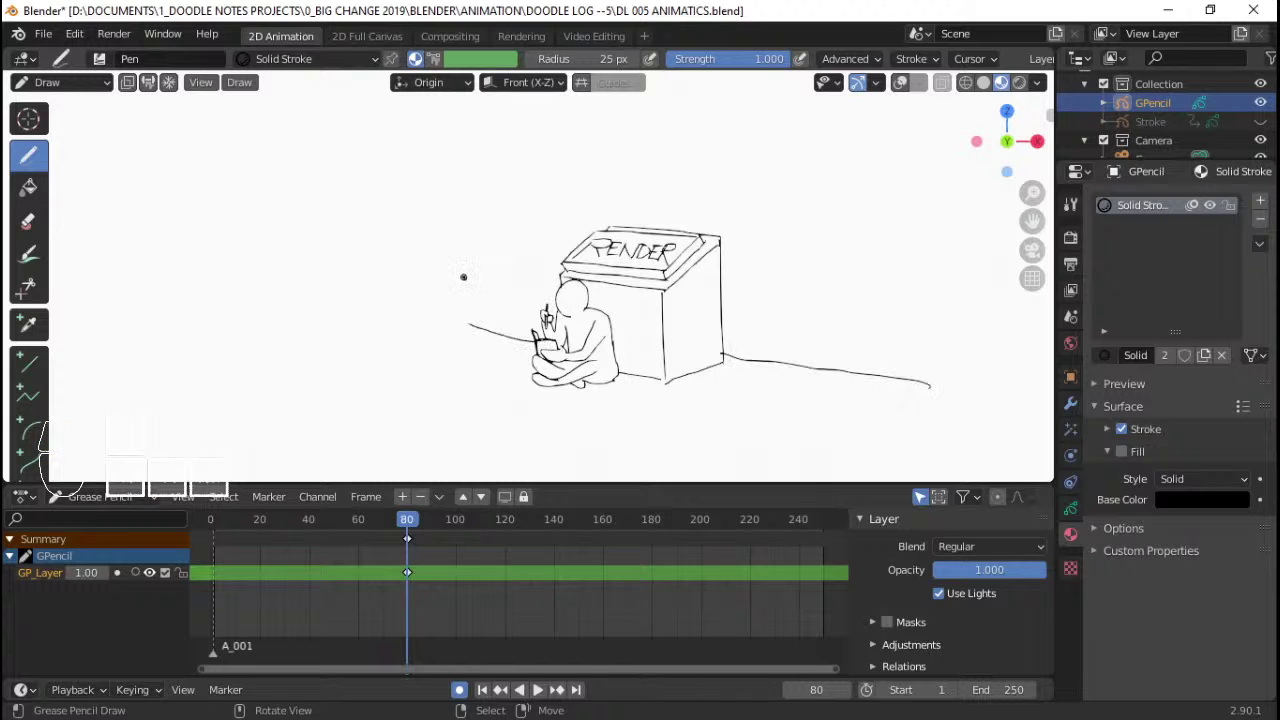
- Draw a small corner mark on the left floor line and long vertical wall lines behind the figure and box
{"action": "middle_click_drag", "start_coordinate": [463, 277], "coordinate": [485, 300], "text": "shift"}
{"action": "left_click_drag", "start_coordinate": [482, 321], "coordinate": [490, 341]}
{"action": "mouse_move", "coordinate": [489, 344]}
{"action": "left_mouse_down"}
{"action": "mouse_move", "coordinate": [471, 340]}
{"action": "mouse_move", "coordinate": [486, 334]}
{"action": "mouse_move", "coordinate": [507, 230]}
{"action": "mouse_move", "coordinate": [504, 100]}
{"action": "left_mouse_up"}
{"action": "left_click_drag", "start_coordinate": [540, 296], "coordinate": [542, 140]}
{"action": "left_click_drag", "start_coordinate": [690, 206], "coordinate": [687, 130]}
{"action": "left_click_drag", "start_coordinate": [813, 128], "coordinate": [818, 342]}
{"action": "left_click_drag", "start_coordinate": [607, 154], "coordinate": [604, 228]}
{"action": "left_click_drag", "start_coordinate": [790, 150], "coordinate": [783, 258]}
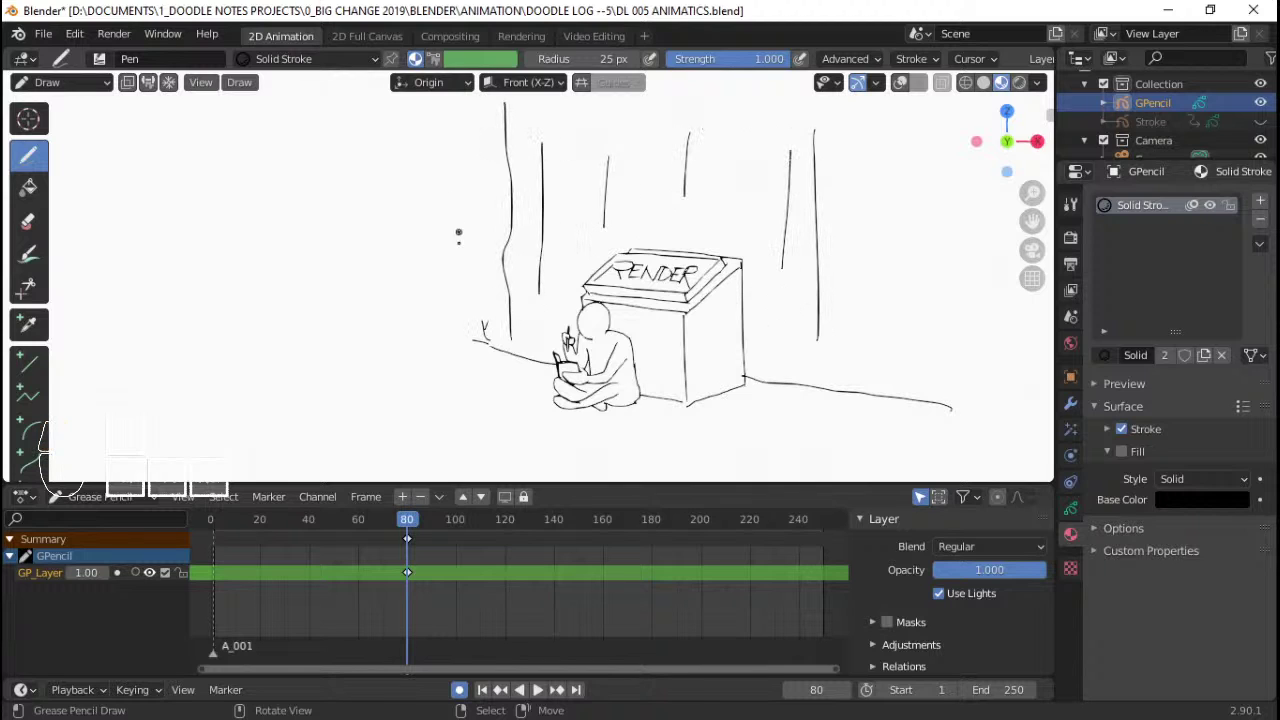
- Draw a tall wall column with its base line at the far left of the background, plus a short wall line beside it
{"action": "left_click_drag", "start_coordinate": [472, 154], "coordinate": [474, 258]}
{"action": "mouse_move", "coordinate": [456, 342]}
{"action": "left_mouse_down"}
{"action": "mouse_move", "coordinate": [390, 352]}
{"action": "mouse_move", "coordinate": [445, 318]}
{"action": "mouse_move", "coordinate": [440, 140]}
{"action": "left_mouse_up"}
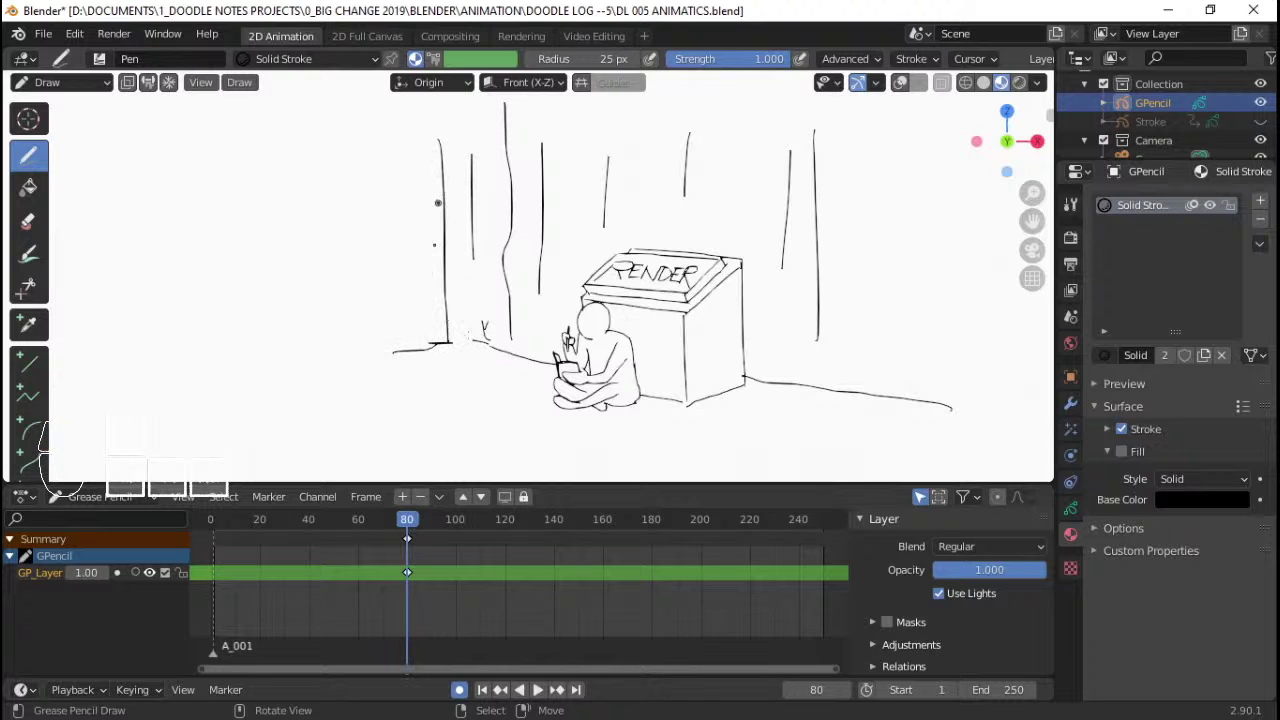
{"action": "left_click_drag", "start_coordinate": [399, 348], "coordinate": [397, 106]}
{"action": "left_click_drag", "start_coordinate": [440, 160], "coordinate": [433, 110]}
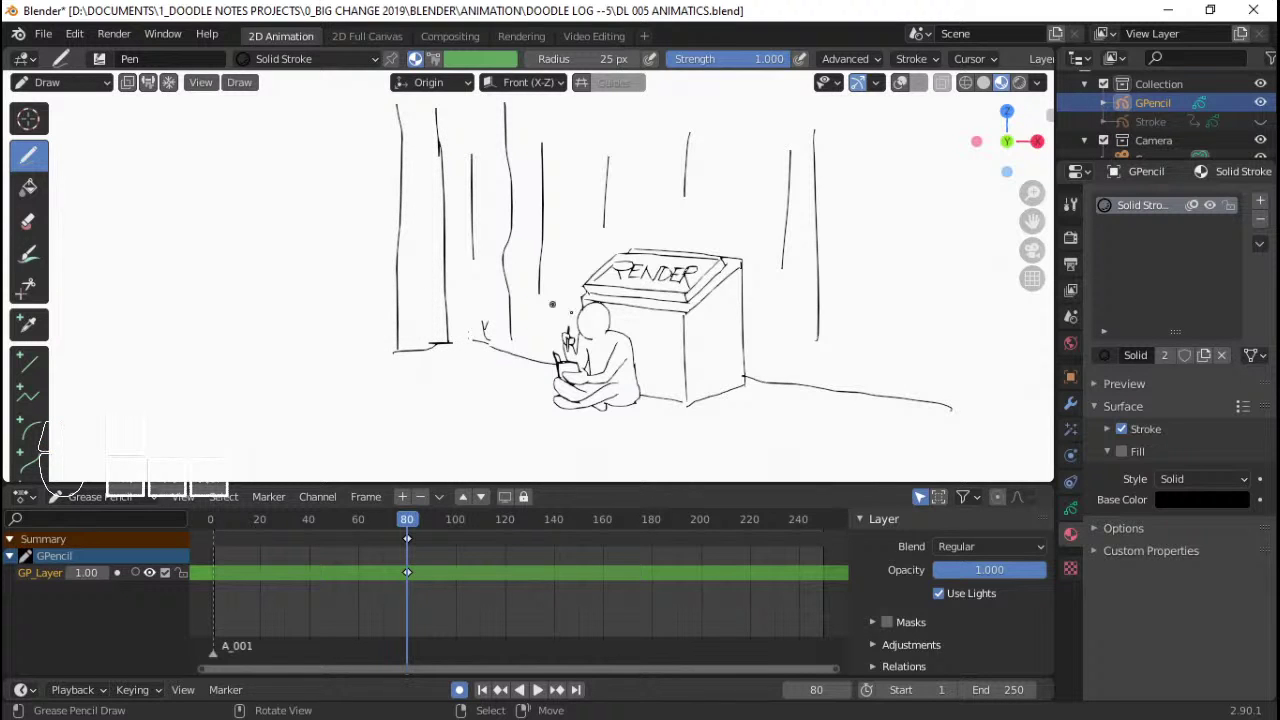
- Switch to Object Mode in the camera view and briefly play the animation from the start
{"action": "key", "text": "KP_0"}
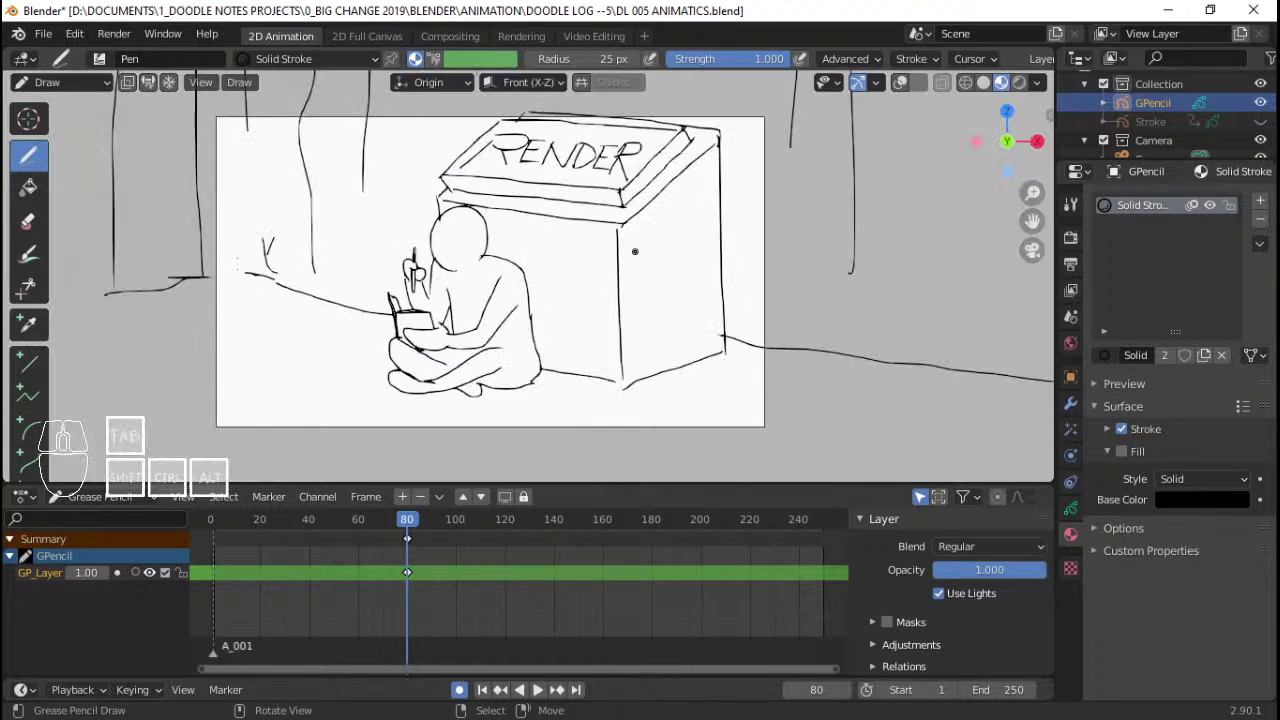
{"action": "key", "text": "ctrl+Tab"}
{"action": "left_click", "coordinate": [525, 253]}
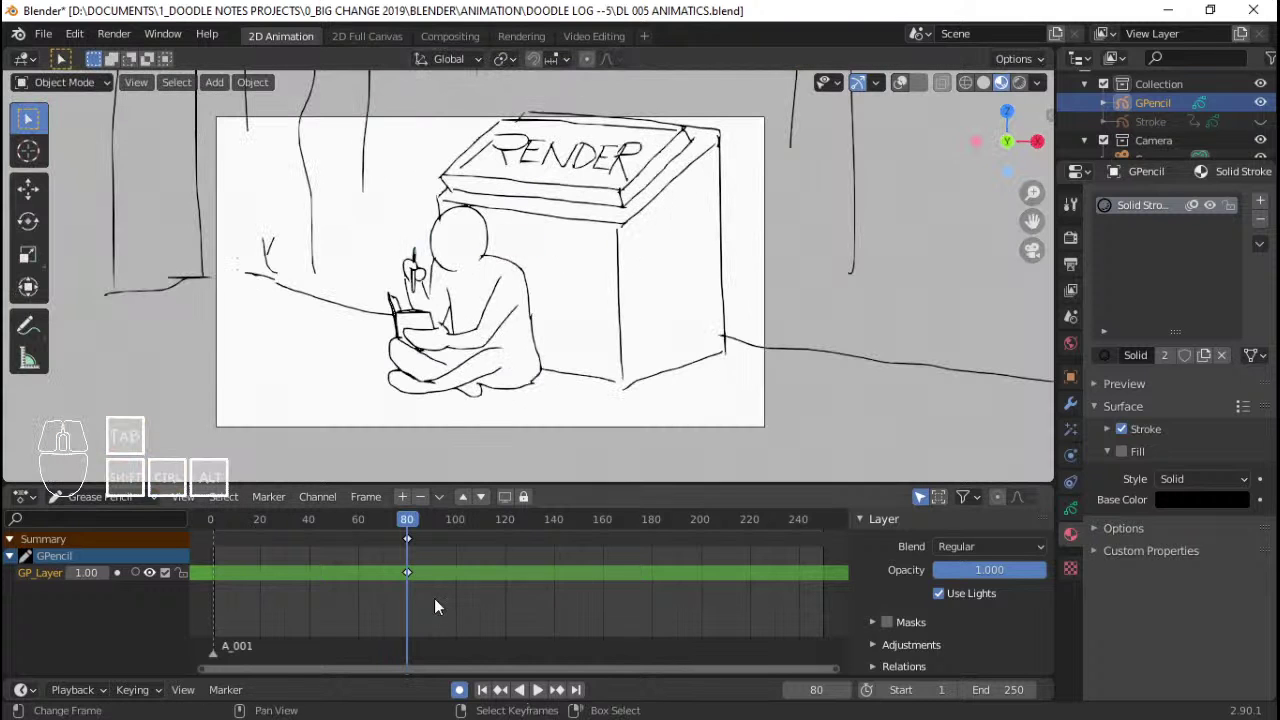
{"action": "left_click", "coordinate": [206, 571]}
{"action": "key", "text": "space"}
{"action": "key", "text": "space"}
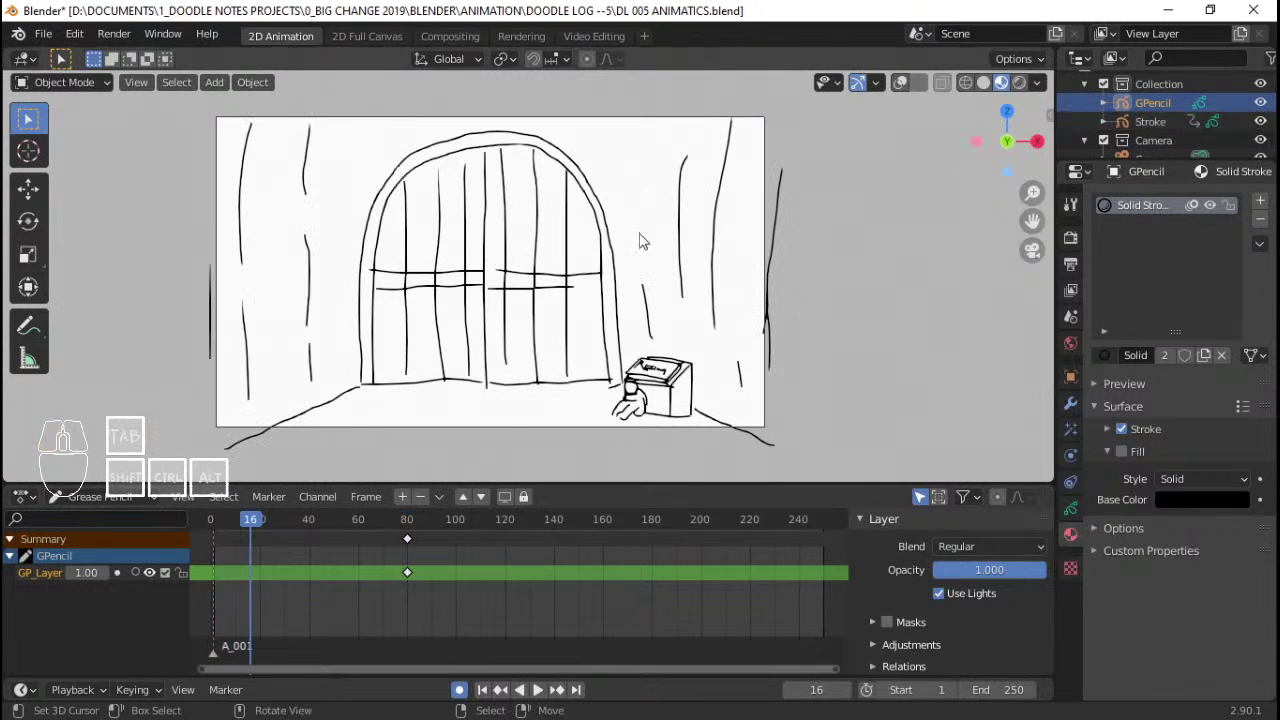
- Show the layer properties of the first shot's Stroke object and save the file
{"action": "left_click", "coordinate": [612, 255]}
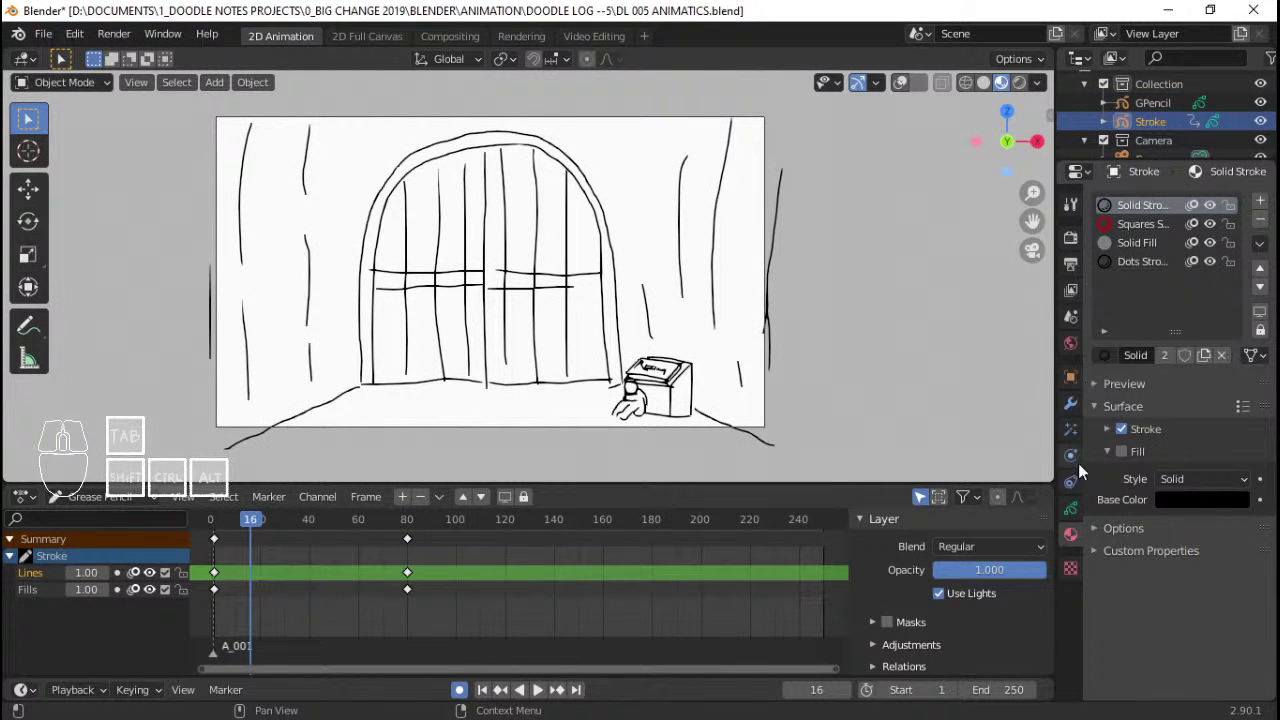
{"action": "left_click", "coordinate": [1070, 507]}
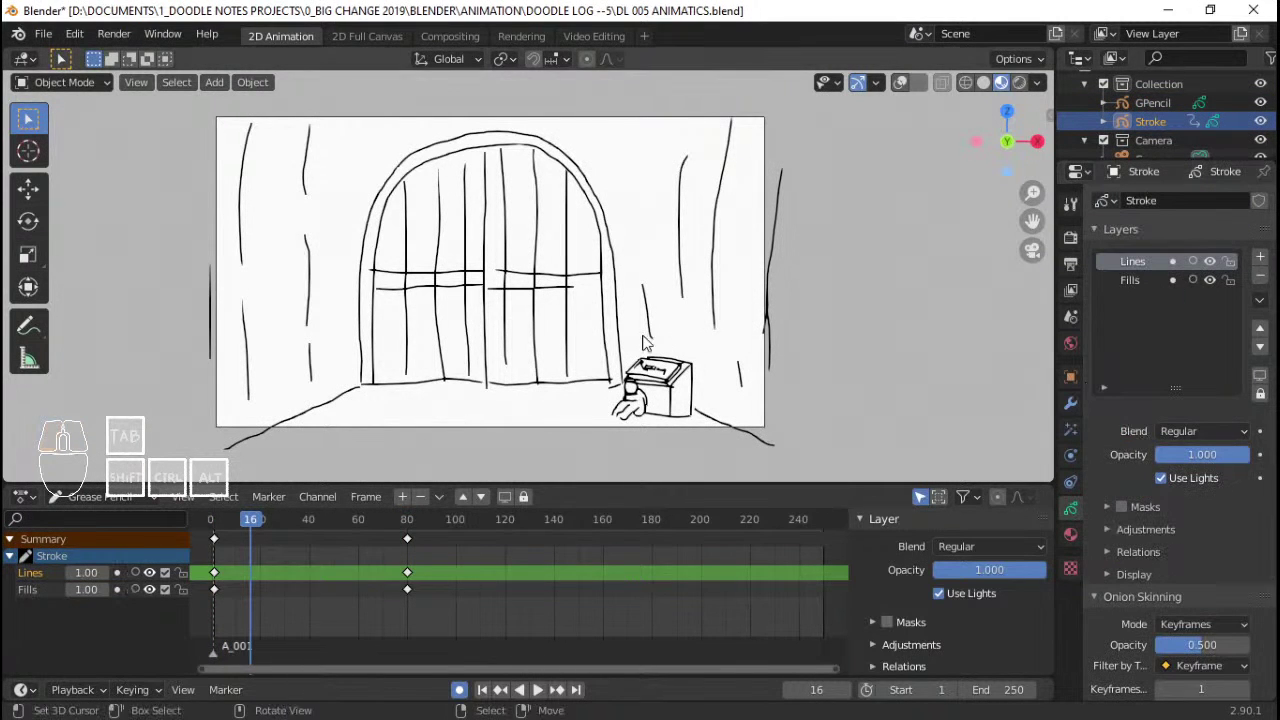
{"action": "key", "text": "ctrl+s"}
- Play the animation from the first frame past the cut to the second shot
{"action": "key", "text": "shift+Left"}
{"action": "key", "text": "space"}
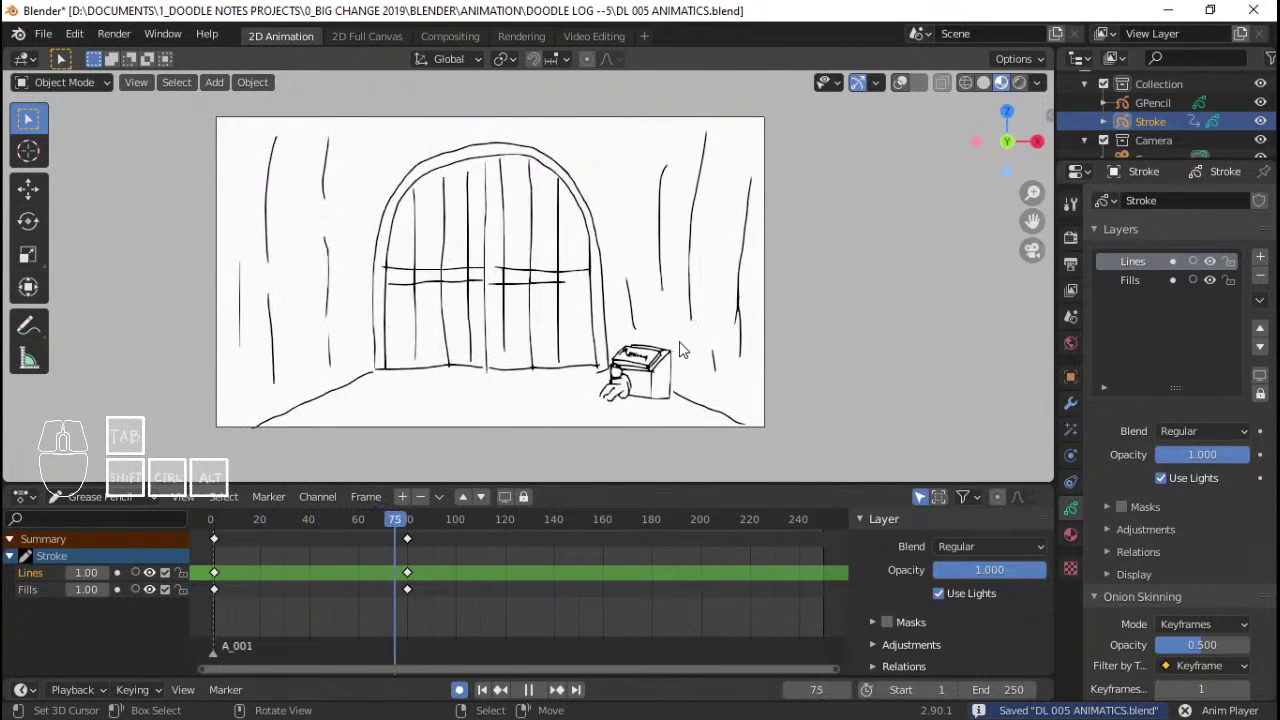
{"action": "key", "text": "space"}
- Select the second shot's GPencil object at frame 80 and set the animation editor to Dope Sheet mode
{"action": "left_click", "coordinate": [725, 261]}
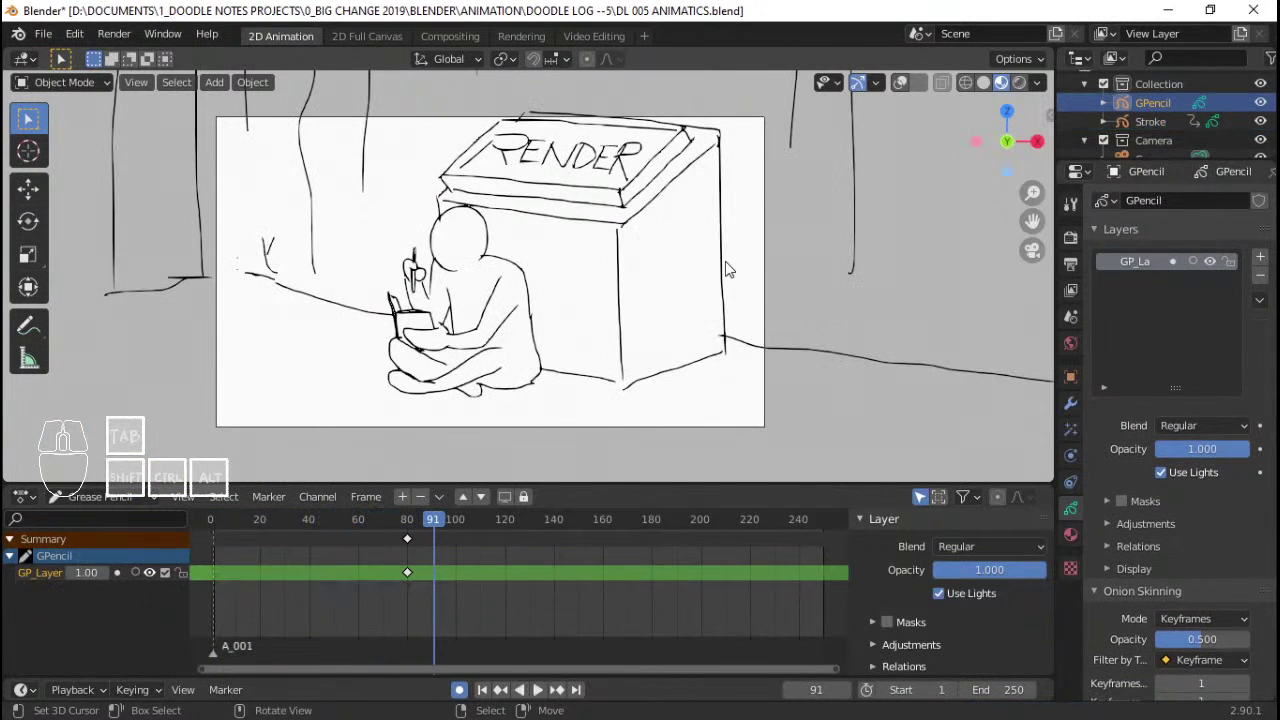
{"action": "left_click", "coordinate": [100, 497]}
{"action": "left_click", "coordinate": [111, 517]}
{"action": "left_click", "coordinate": [114, 500]}
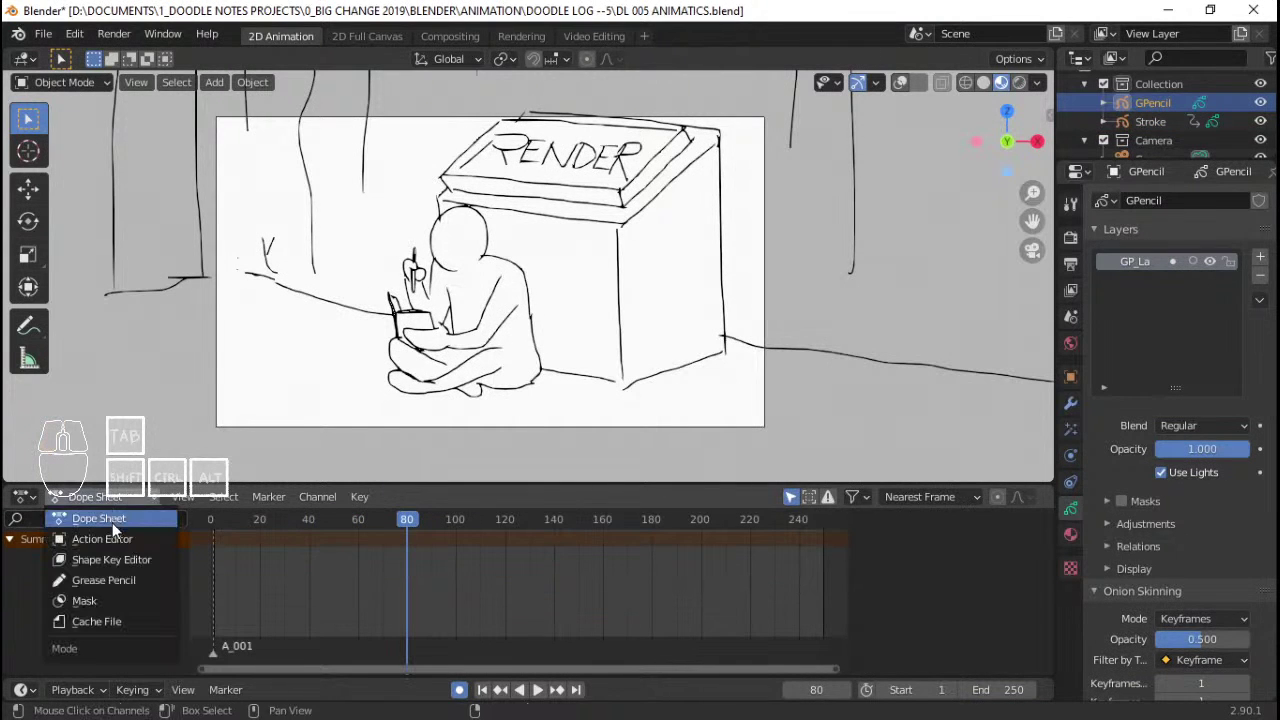
{"action": "left_click", "coordinate": [118, 578]}
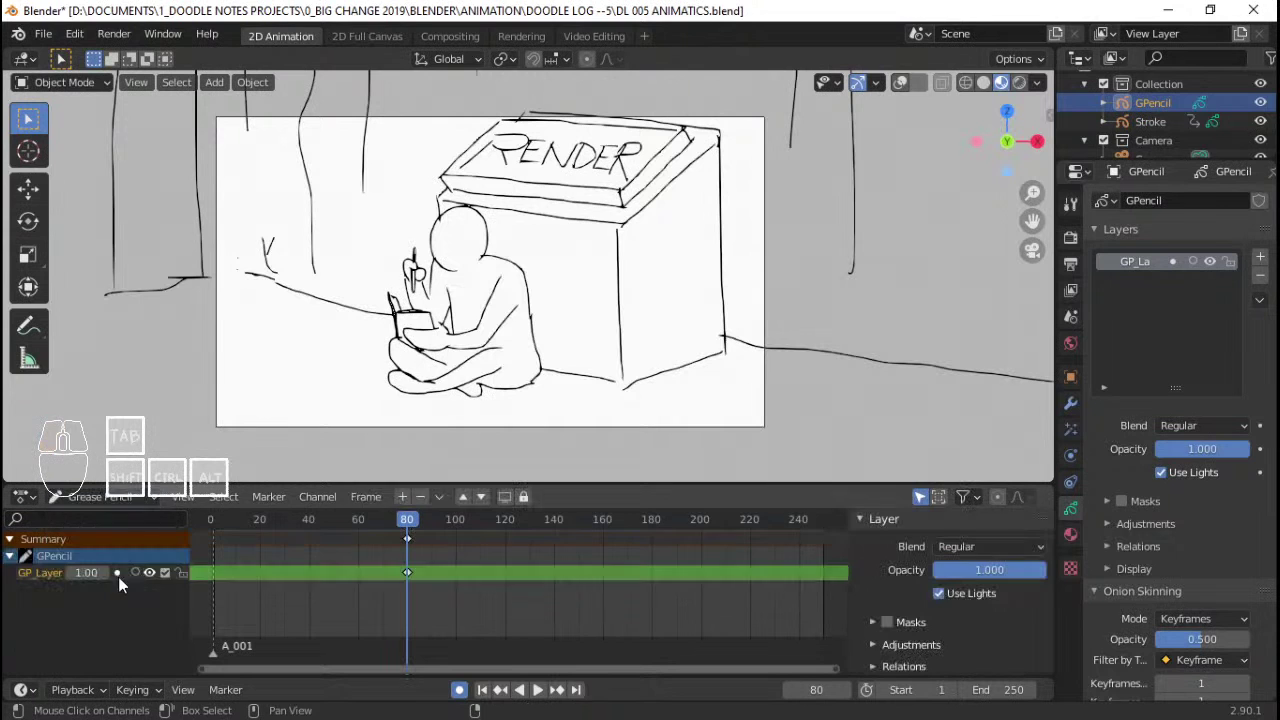
{"action": "left_click", "coordinate": [98, 497]}
{"action": "left_click", "coordinate": [107, 519]}
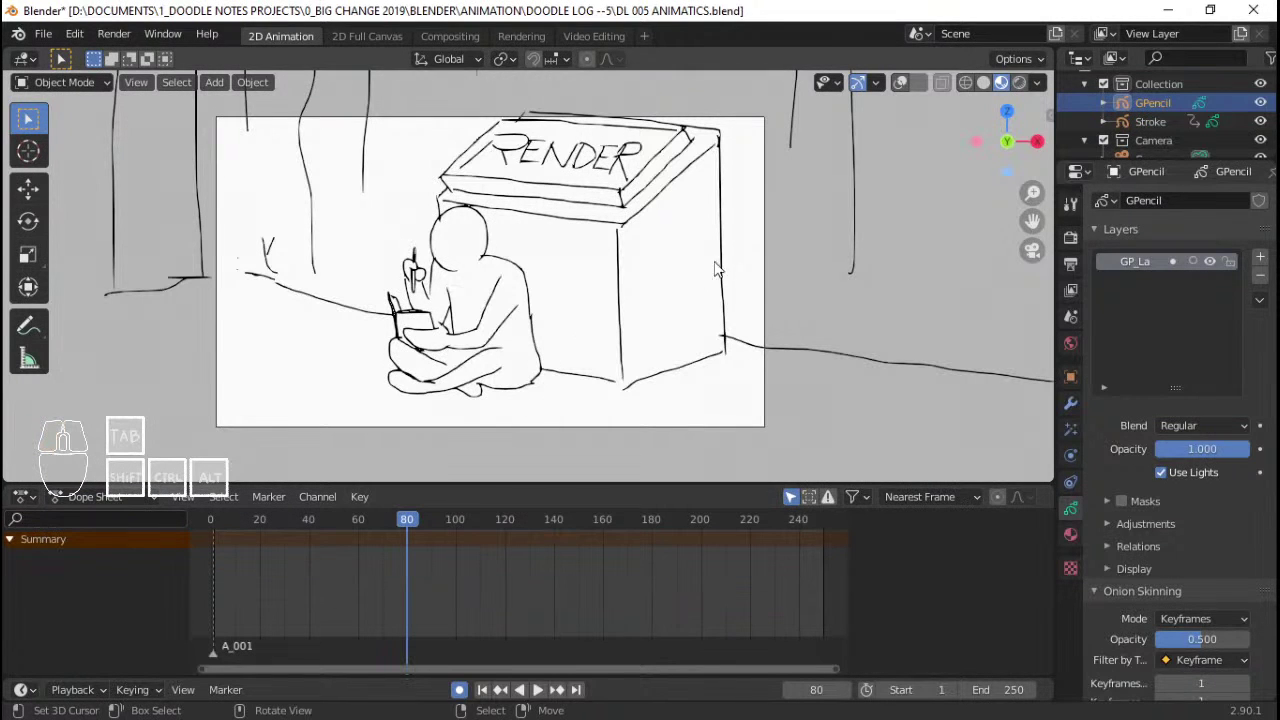
- At frame 80, move the second shot's drawing down and slightly left, and enlarge it so the RENDER box dominates the camera frame
{"action": "key", "text": "g"}
{"action": "key", "text": "z"}
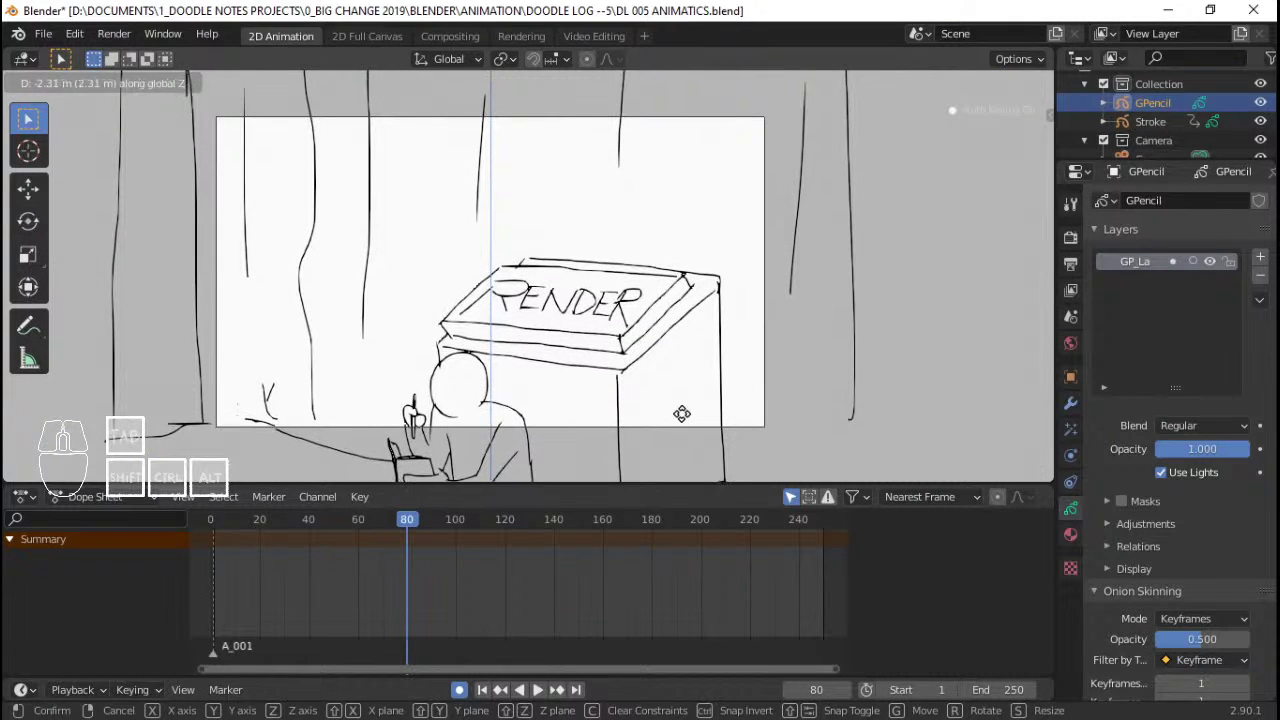
{"action": "left_click", "coordinate": [677, 431]}
{"action": "key", "text": "g"}
{"action": "key", "text": "x"}
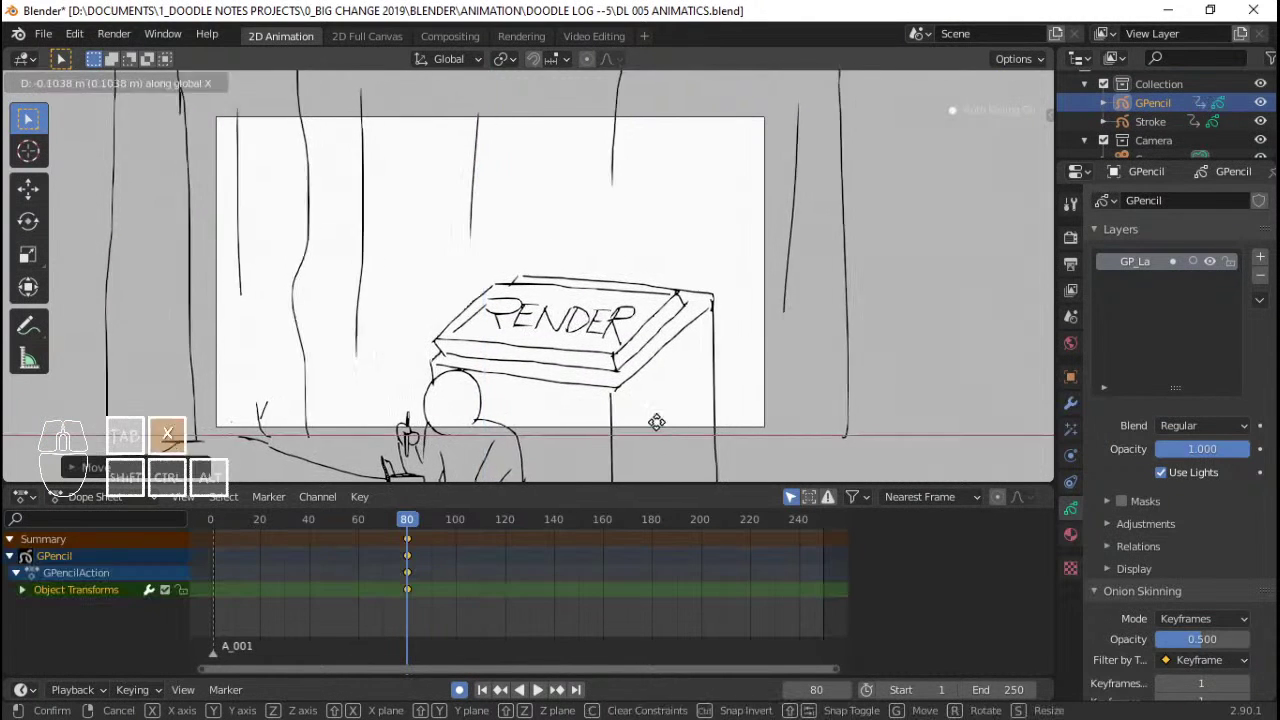
{"action": "key", "text": "s"}
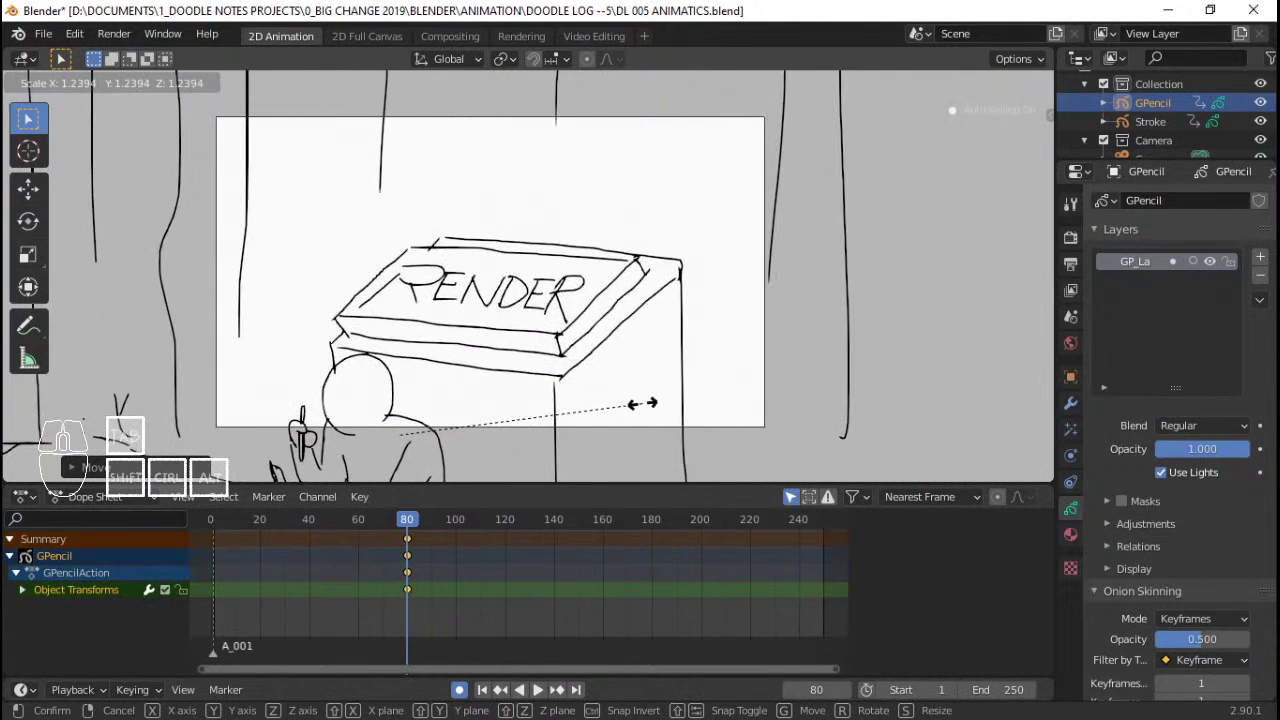
{"action": "left_click", "coordinate": [645, 405]}
- Play the animation from frame 60 and again from the start to check the cut to the second shot
{"action": "left_click", "coordinate": [358, 545]}
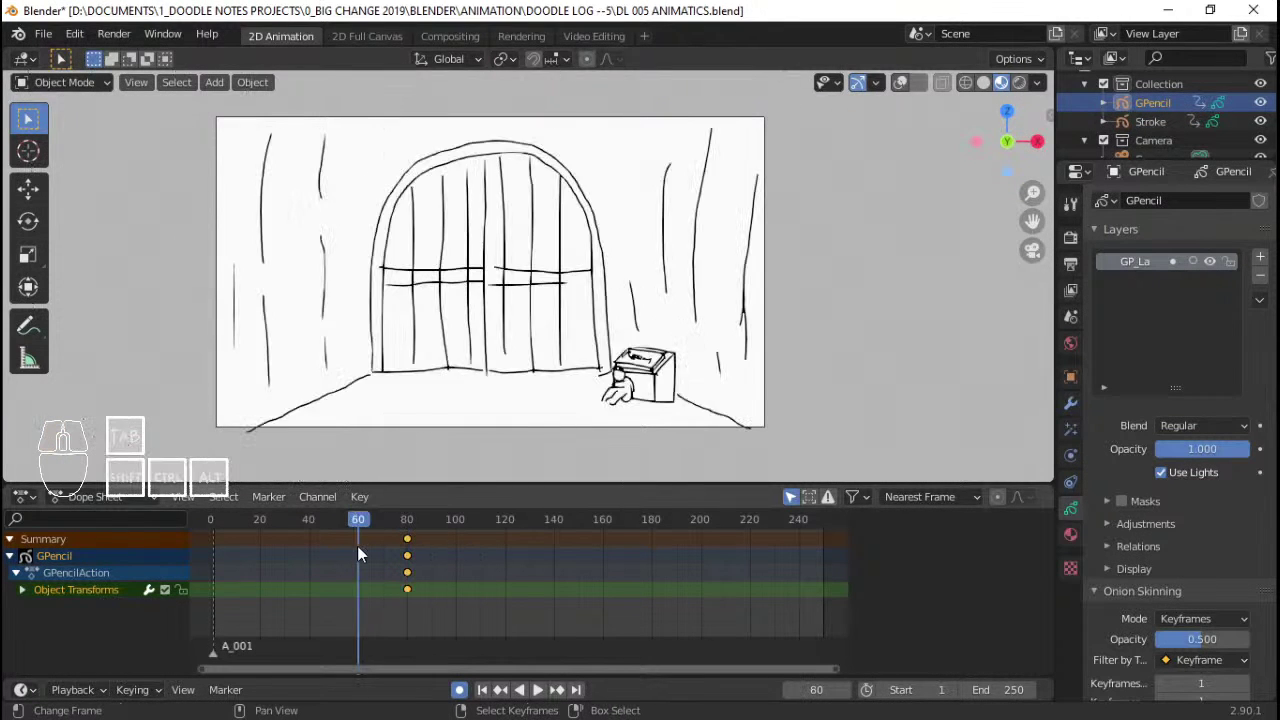
{"action": "key", "text": "space"}
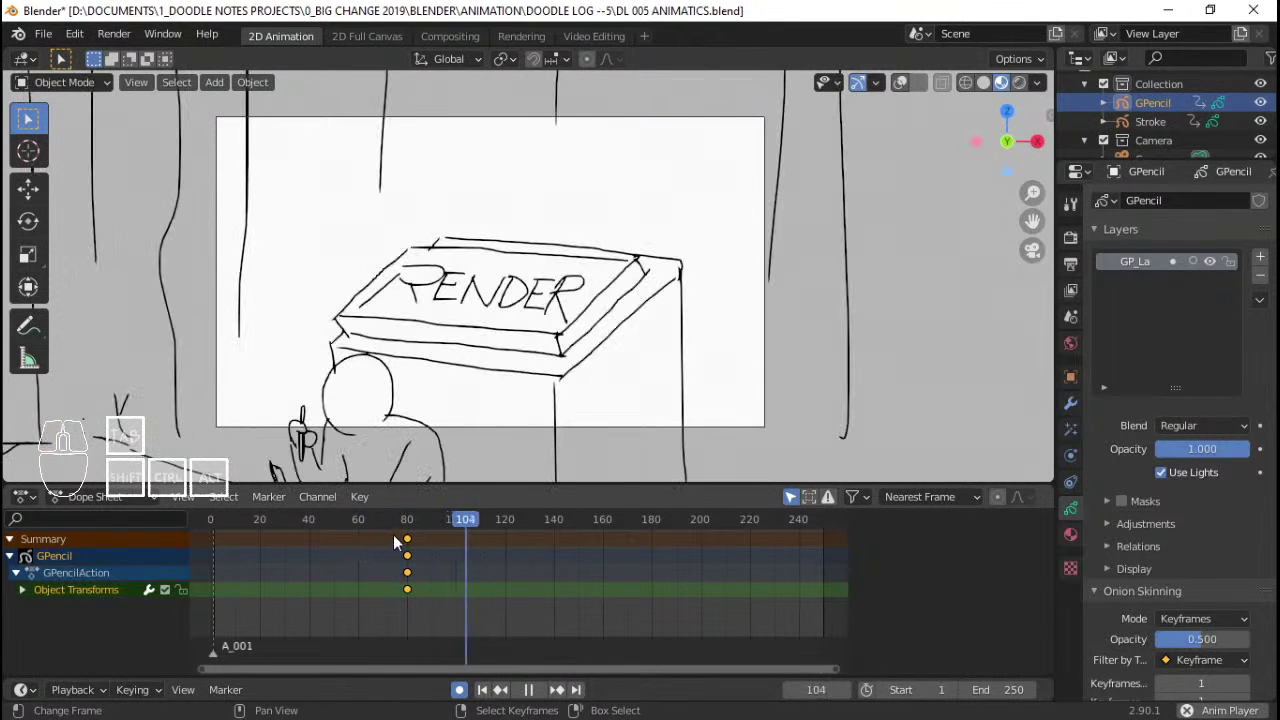
{"action": "key", "text": "space"}
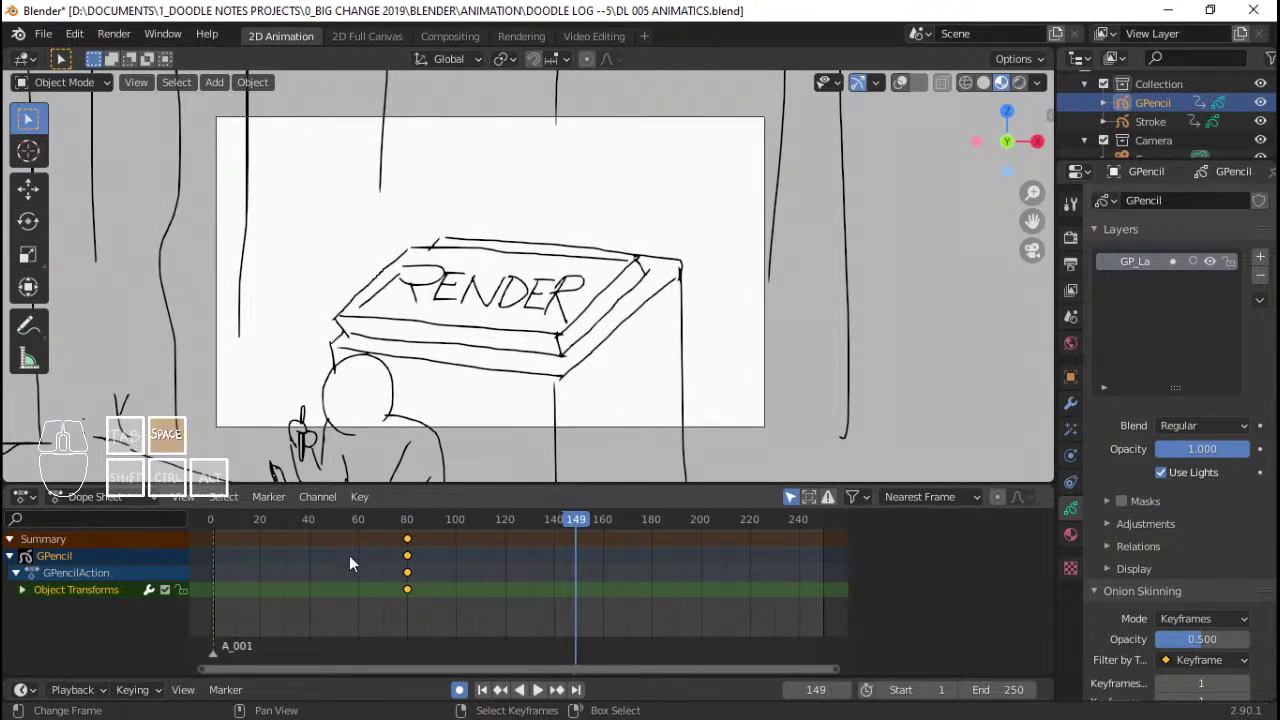
{"action": "left_click", "coordinate": [219, 566]}
{"action": "key", "text": "space"}
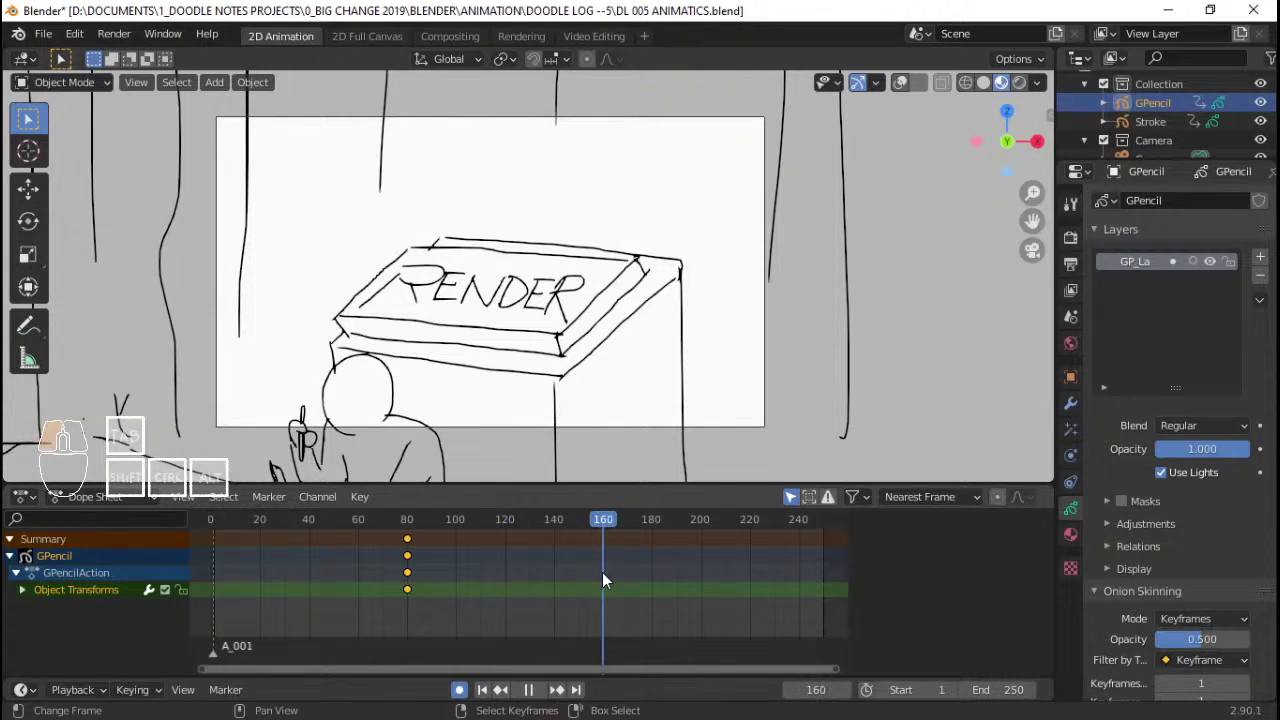
- At frame 160, move the drawing up and right and enlarge it until the seated MJ fills the camera frame
{"action": "key", "text": "space"}
{"action": "key", "text": "g"}
{"action": "key", "text": "z"}
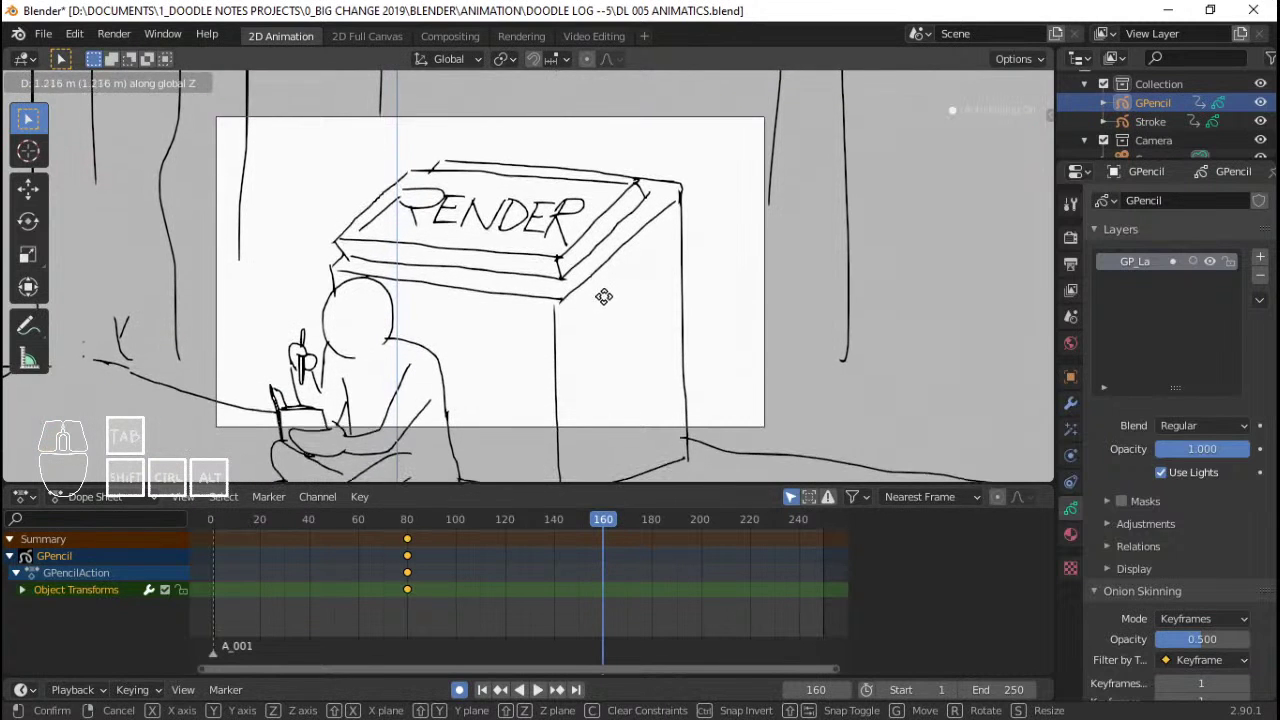
{"action": "left_click", "coordinate": [607, 261]}
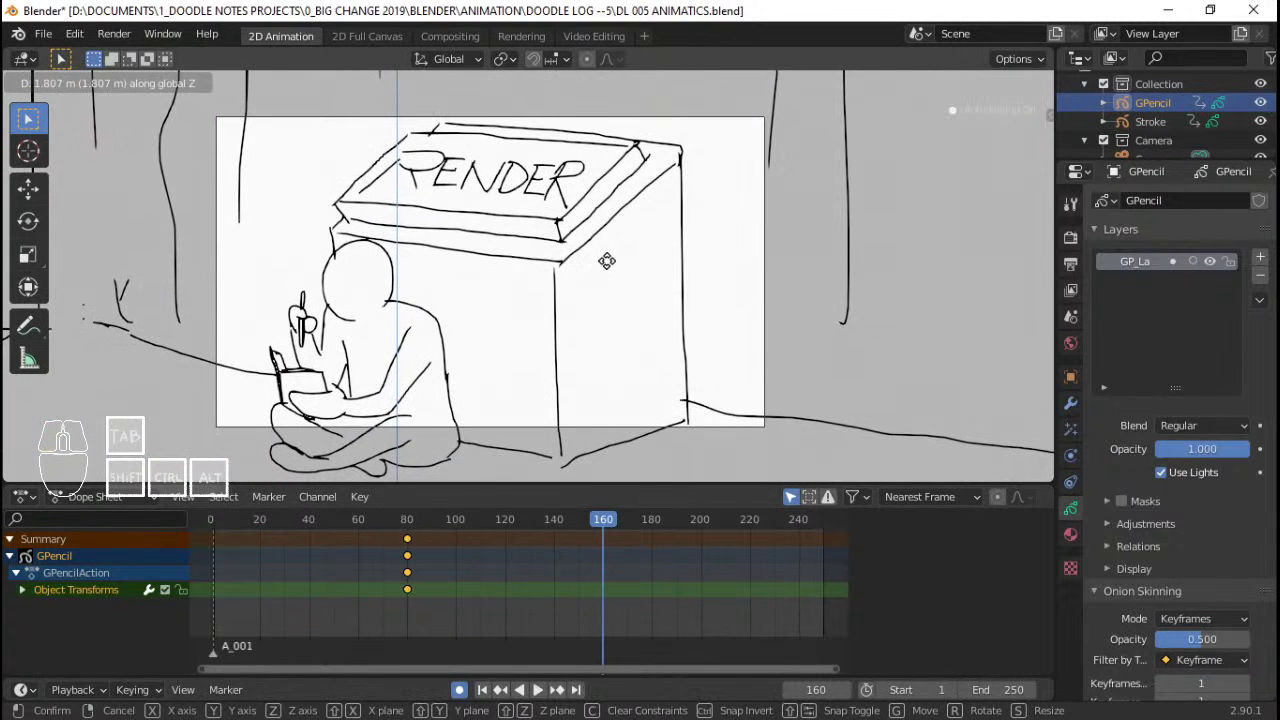
{"action": "key", "text": "g"}
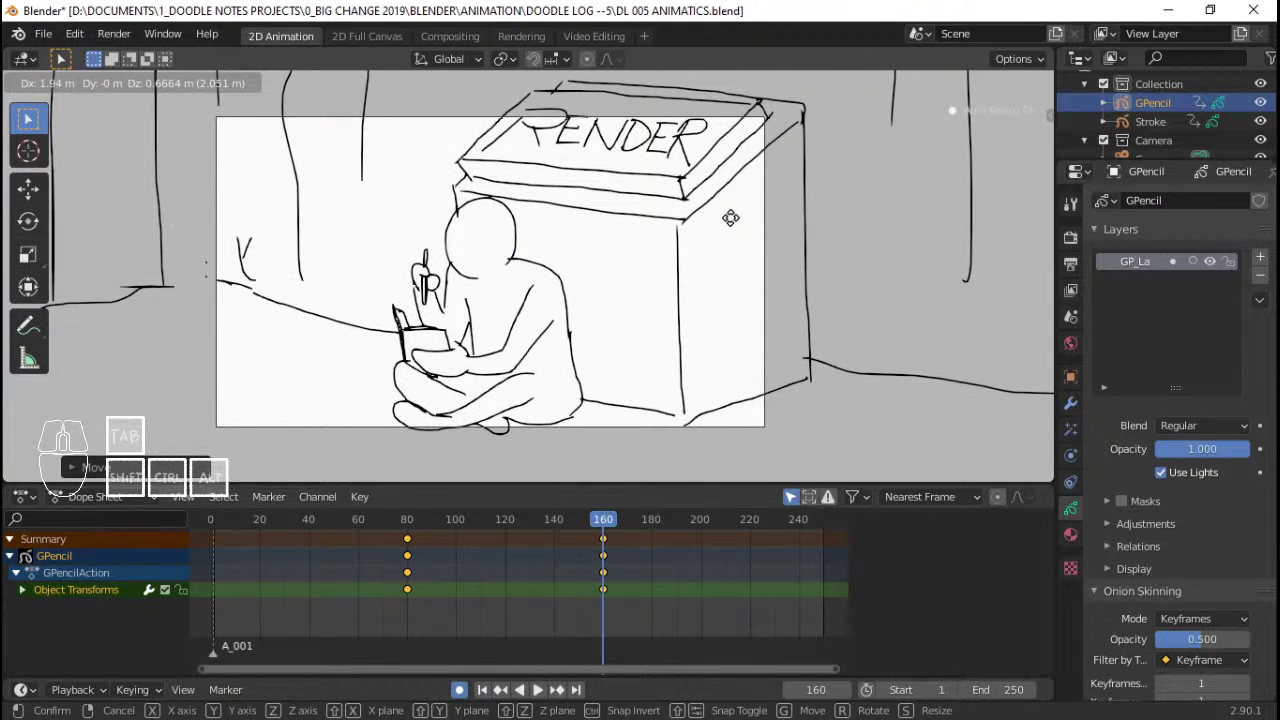
{"action": "key", "text": "s"}
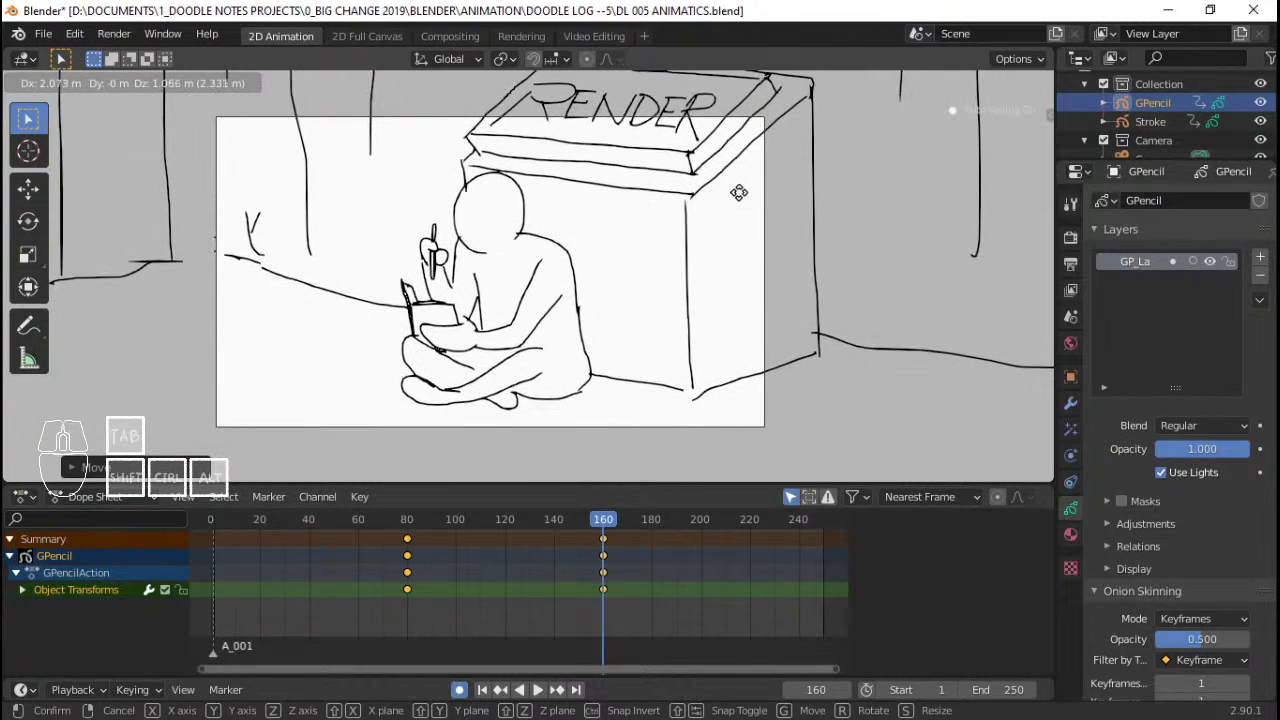
{"action": "left_click", "coordinate": [791, 157]}
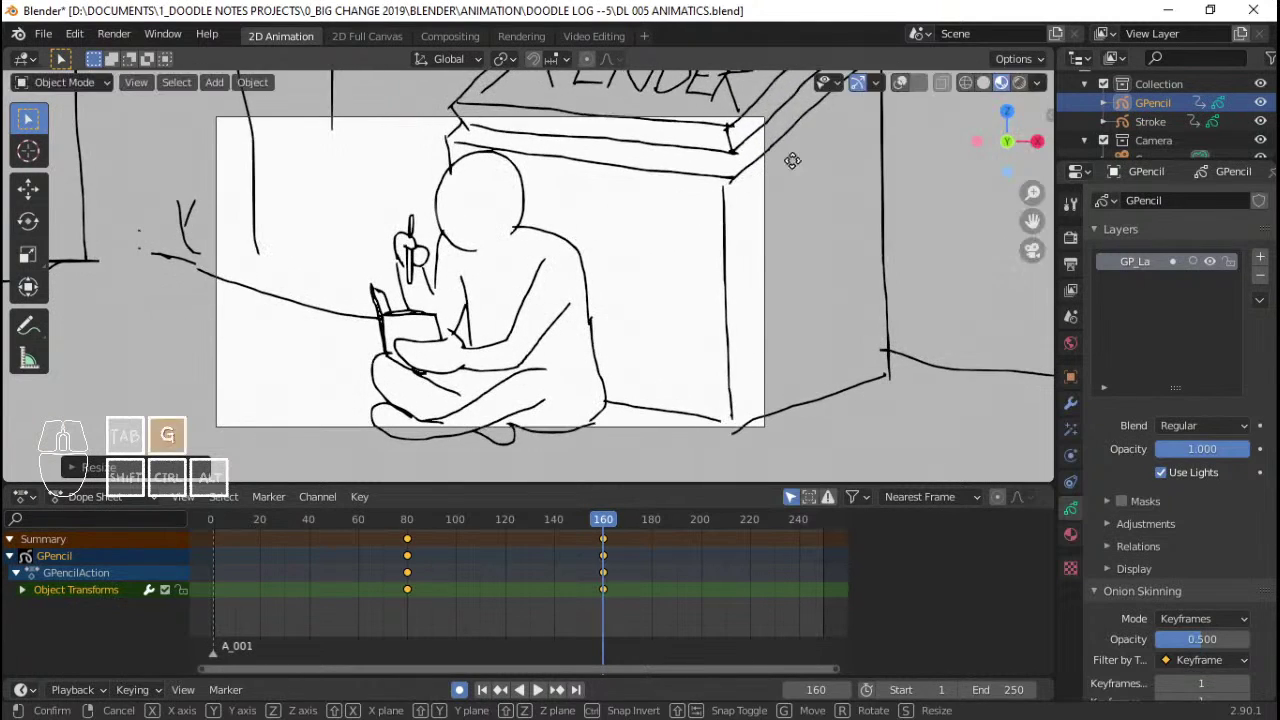
{"action": "key", "text": "s"}
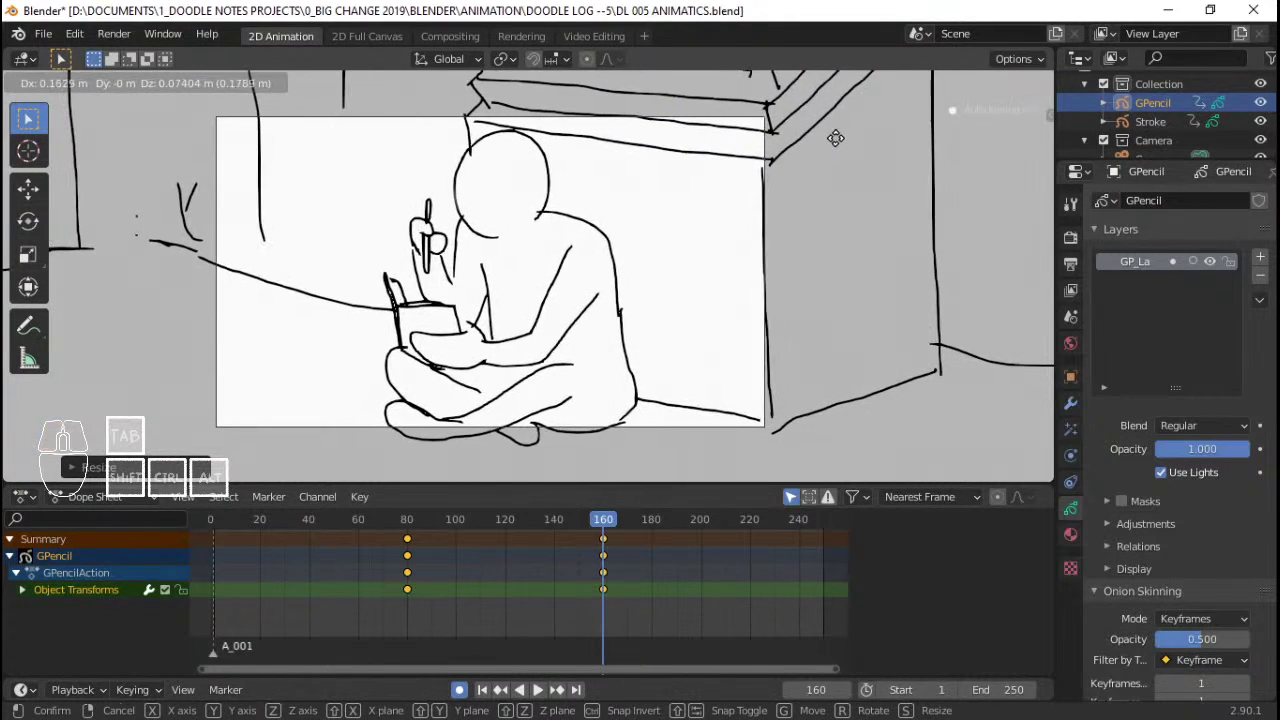
{"action": "left_click", "coordinate": [852, 131]}
{"action": "key", "text": "g"}
{"action": "left_click", "coordinate": [864, 134]}
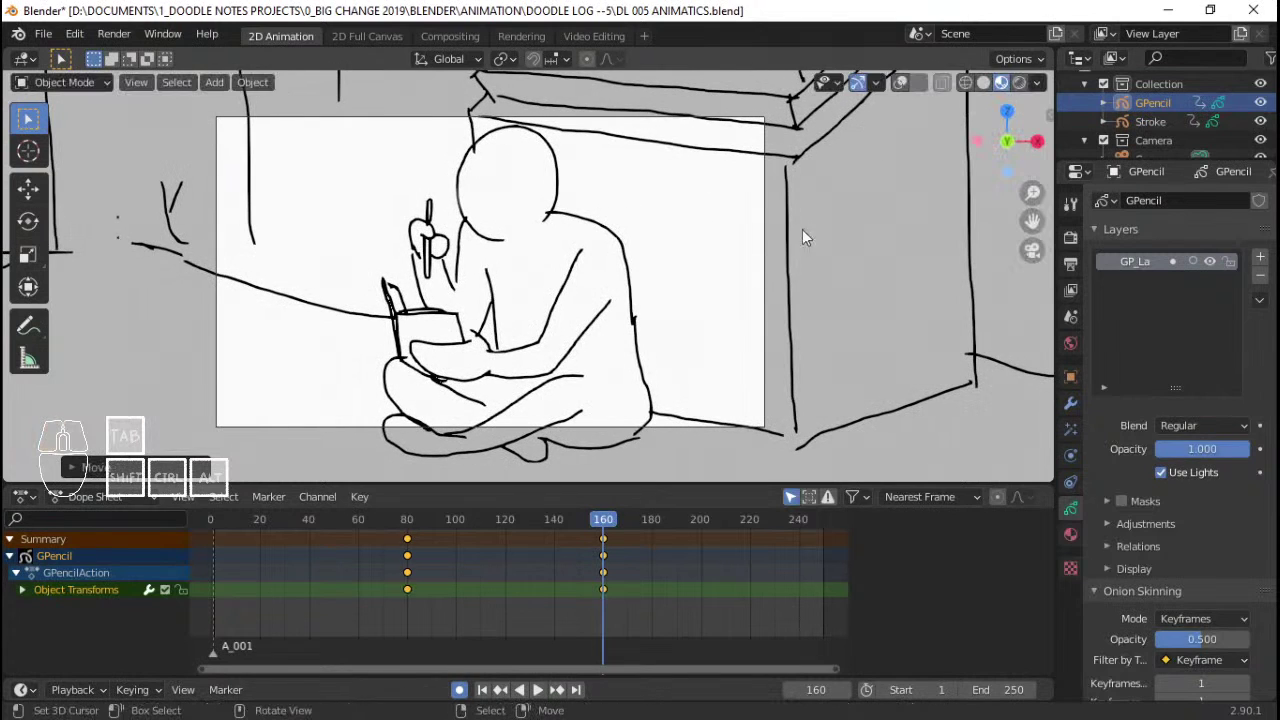
- Play the second shot's movement from just before frame 80 and return to frame 80
{"action": "left_click", "coordinate": [394, 549]}
{"action": "key", "text": "space"}
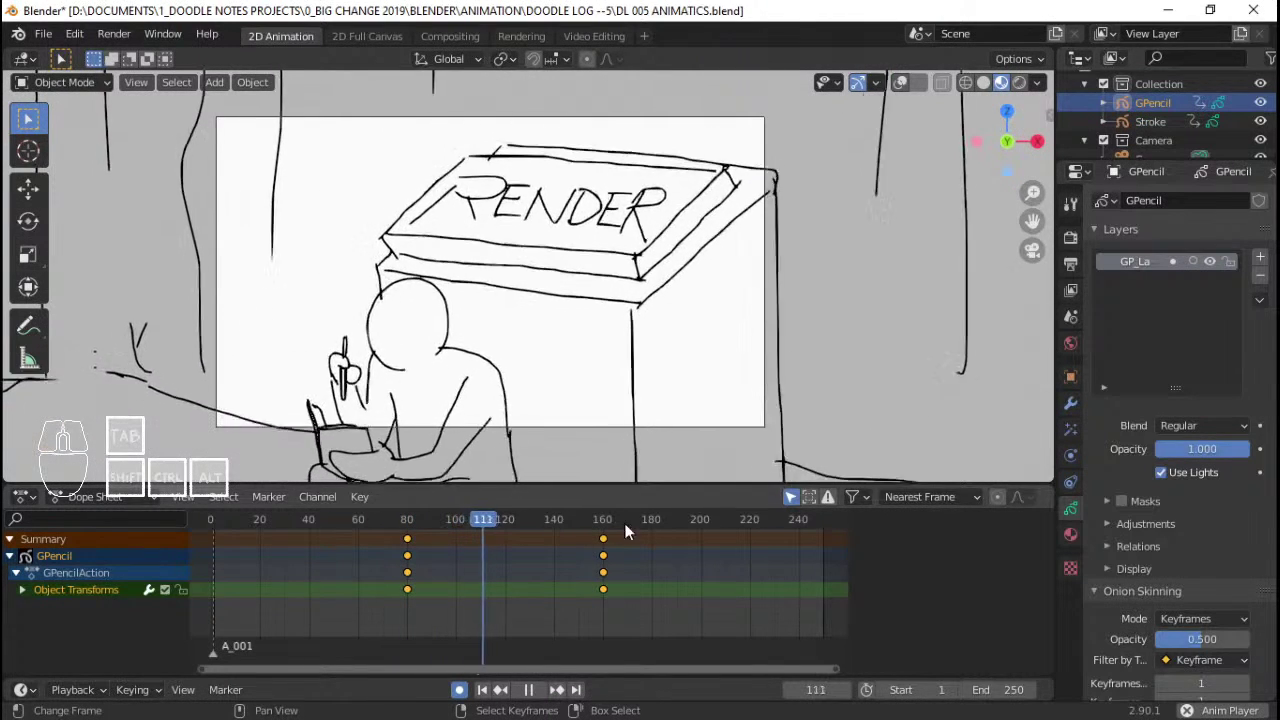
{"action": "key", "text": "space"}
{"action": "right_click", "coordinate": [602, 540]}
{"action": "left_click", "coordinate": [407, 563]}
{"action": "key", "text": "space"}
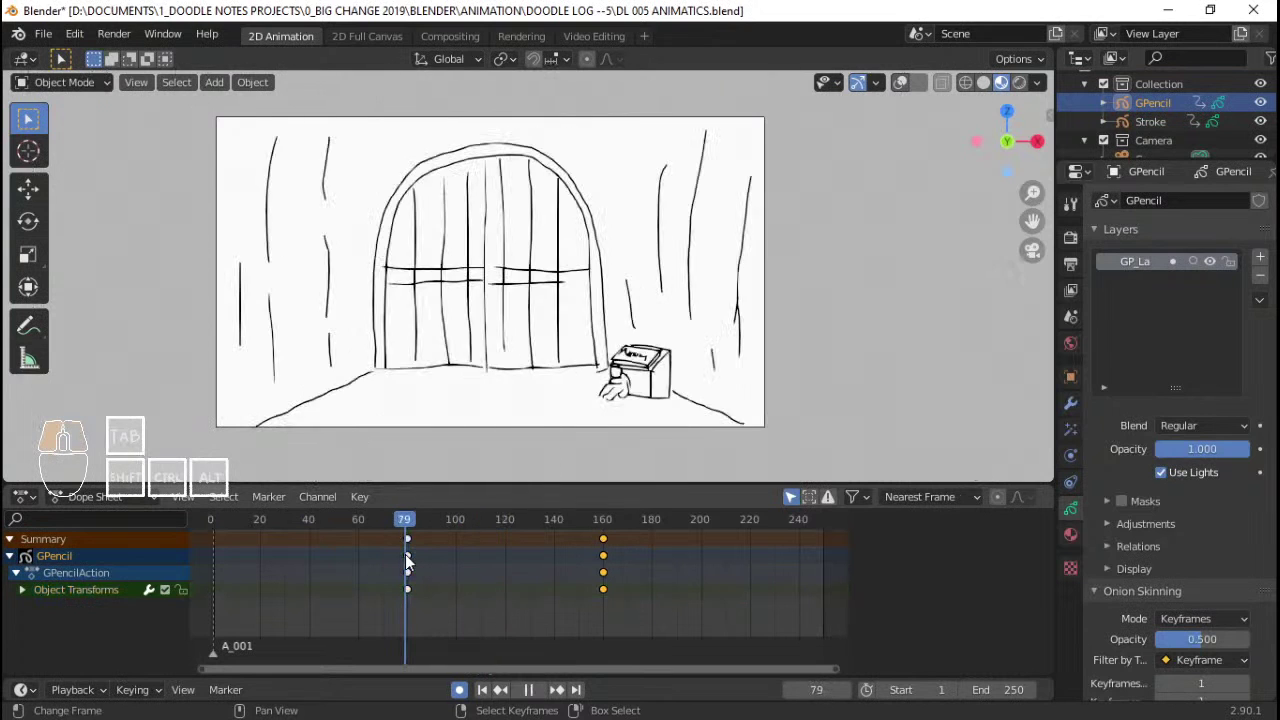
{"action": "key", "text": "space"}
{"action": "key", "text": "g"}
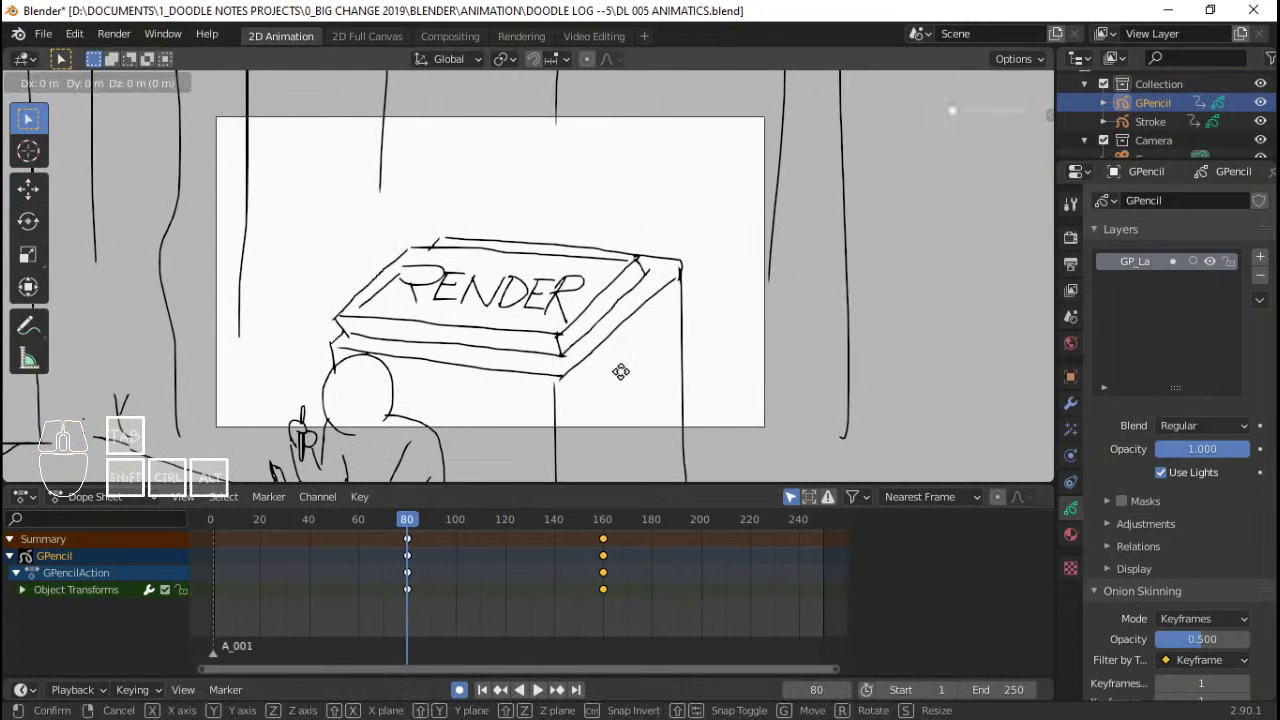
{"action": "key", "text": "x"}
{"action": "right_click", "coordinate": [673, 355]}
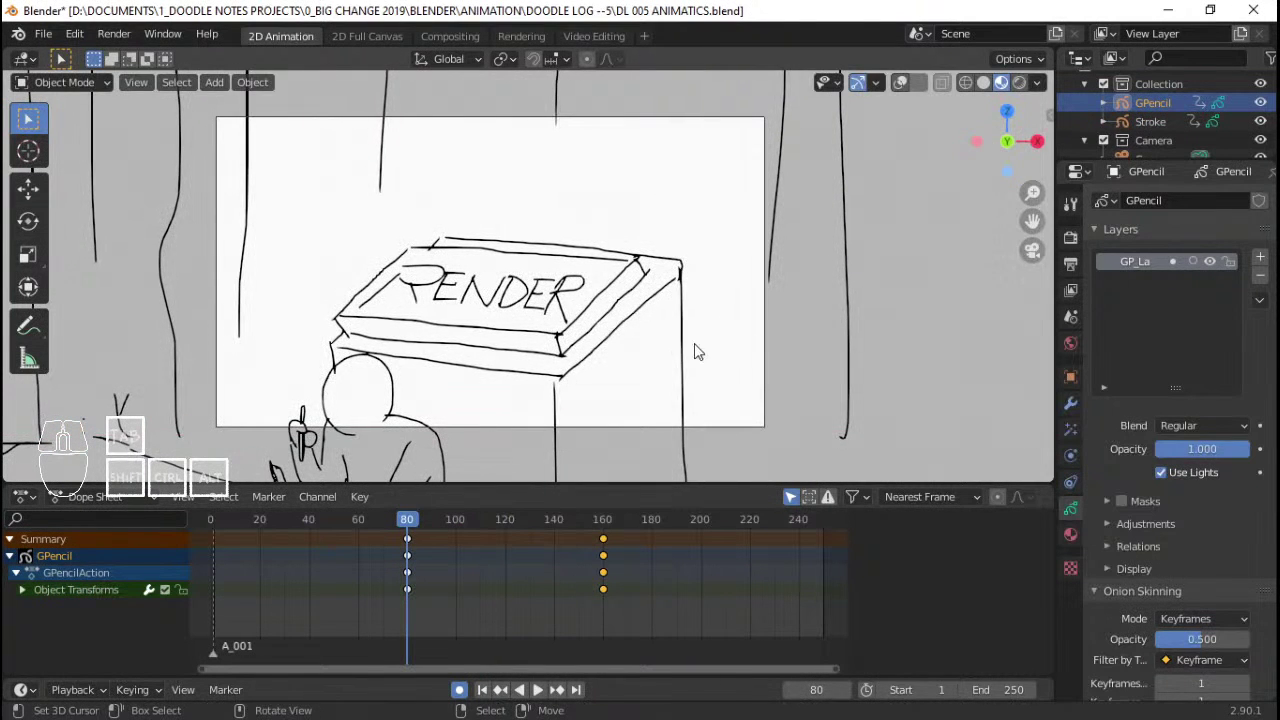
{"action": "key", "text": "g"}
{"action": "right_click", "coordinate": [766, 346]}
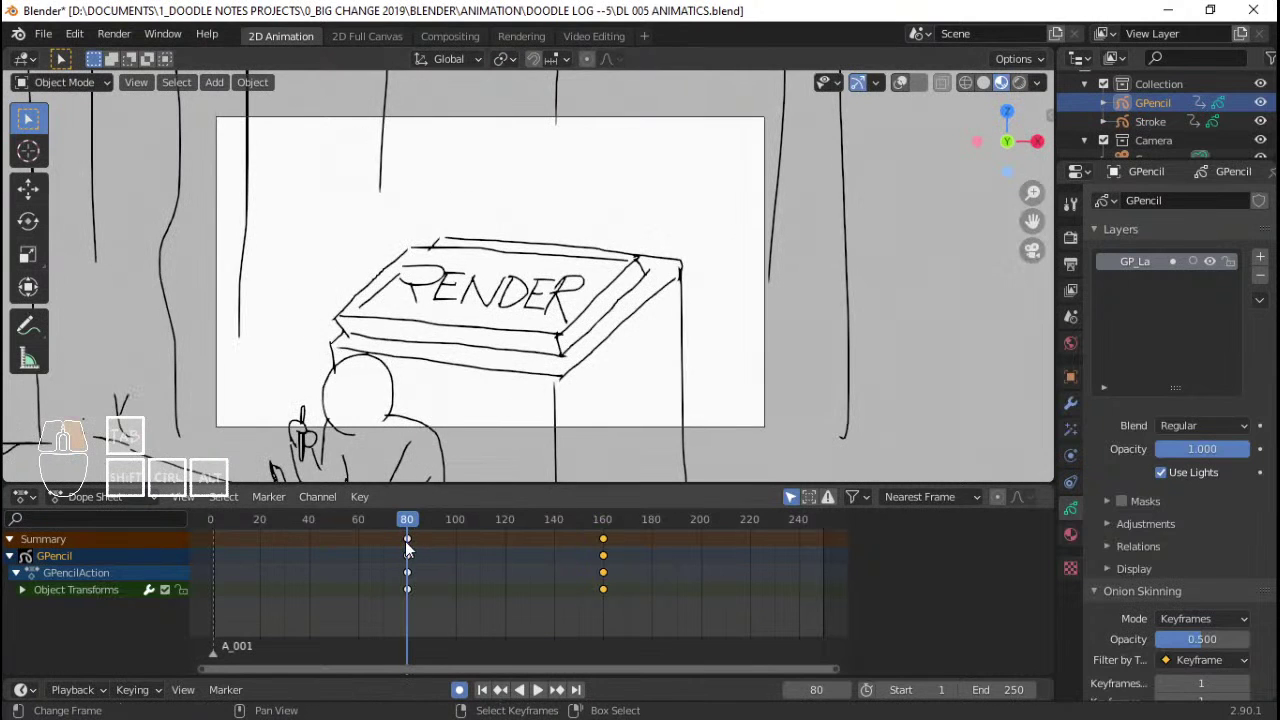
- Replace the frame 80 keyframe with a new pose, moving and slightly shrinking the drawing so the RENDER lid fills the camera frame
{"action": "left_click", "coordinate": [405, 541]}
{"action": "key", "text": "x"}
{"action": "left_click", "coordinate": [405, 543]}
{"action": "key", "text": "g"}
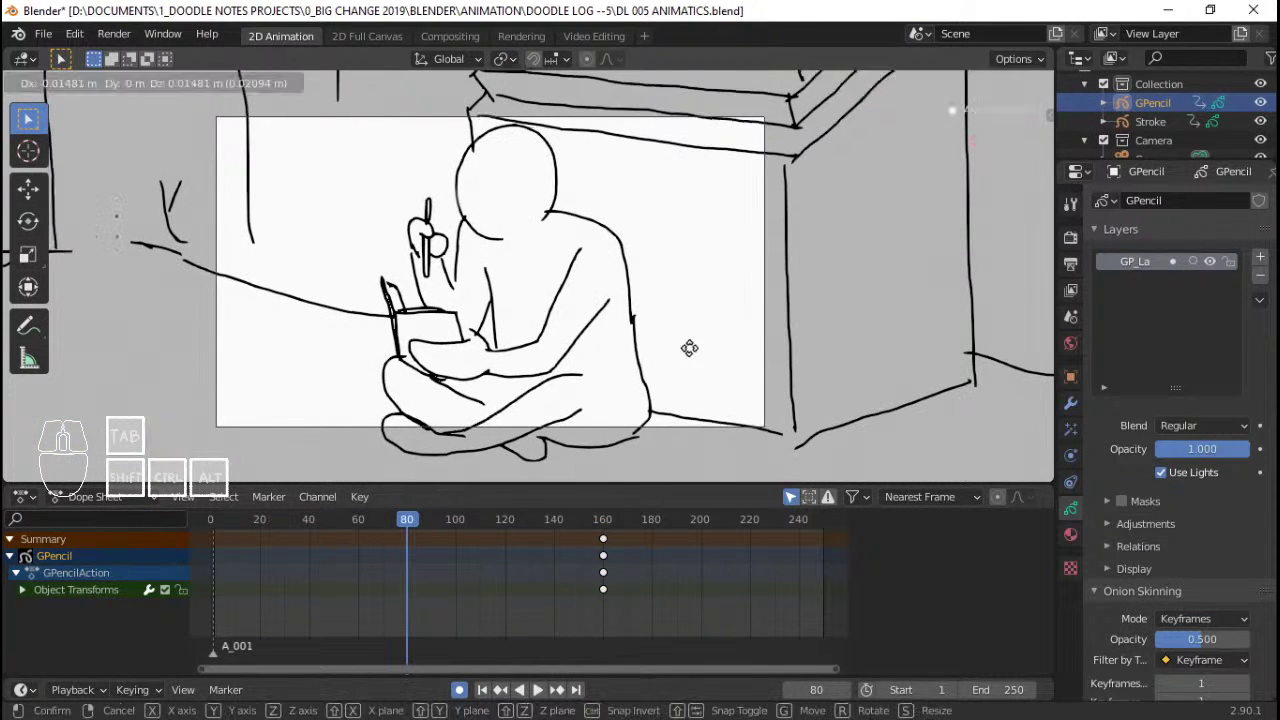
{"action": "left_click", "coordinate": [554, 134]}
{"action": "key", "text": "s"}
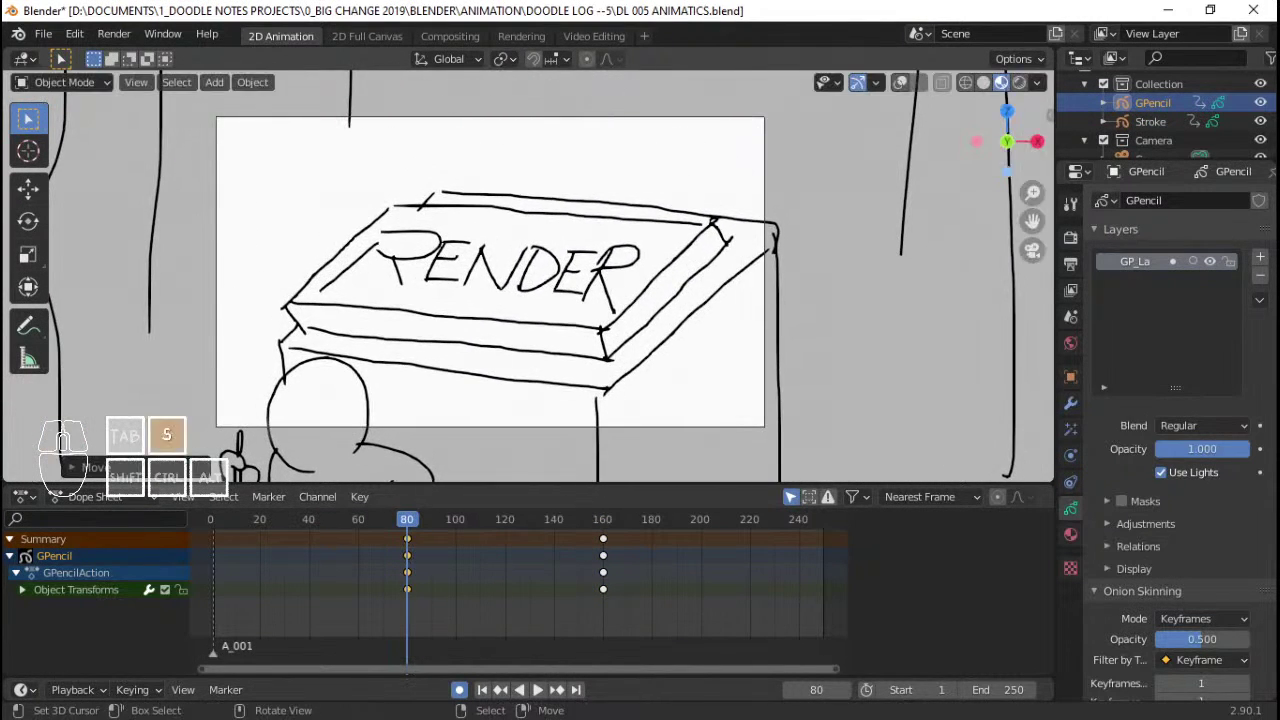
{"action": "key", "text": "s"}
{"action": "left_click", "coordinate": [709, 214]}
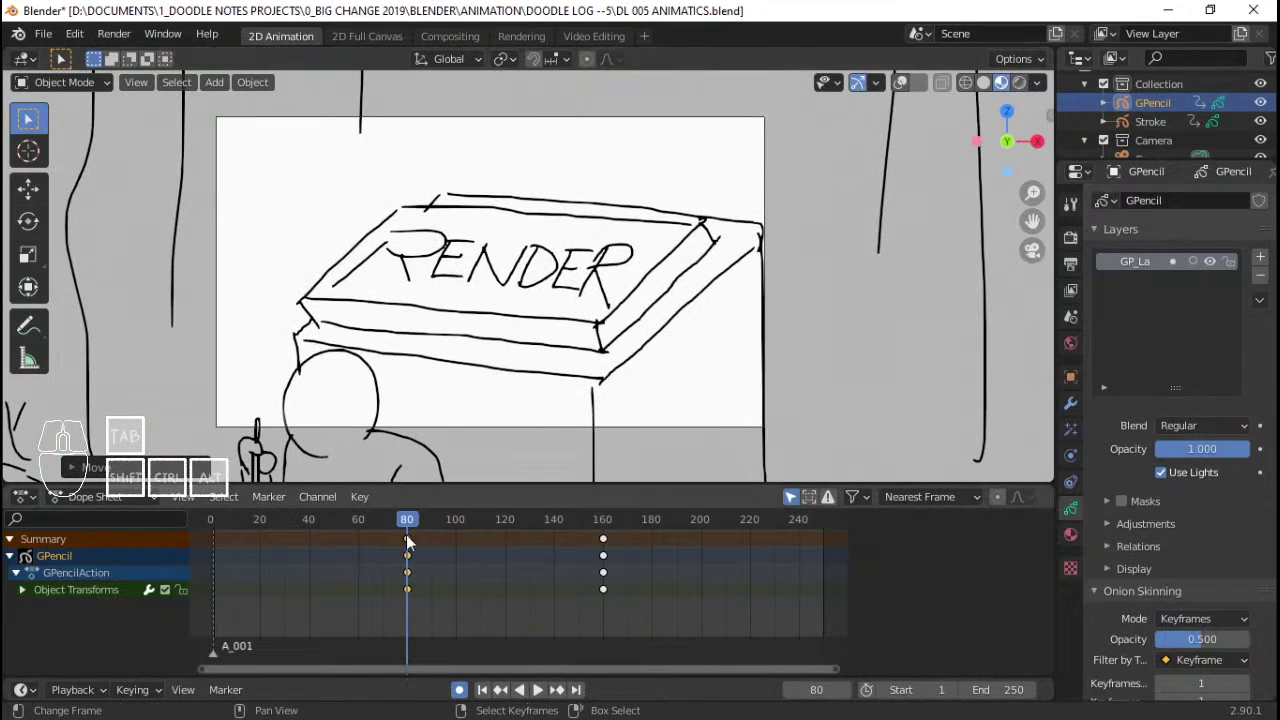
- Play the movement between the frame 80 and 160 keyframes, and replay the whole animation from the start
{"action": "key", "text": "space"}
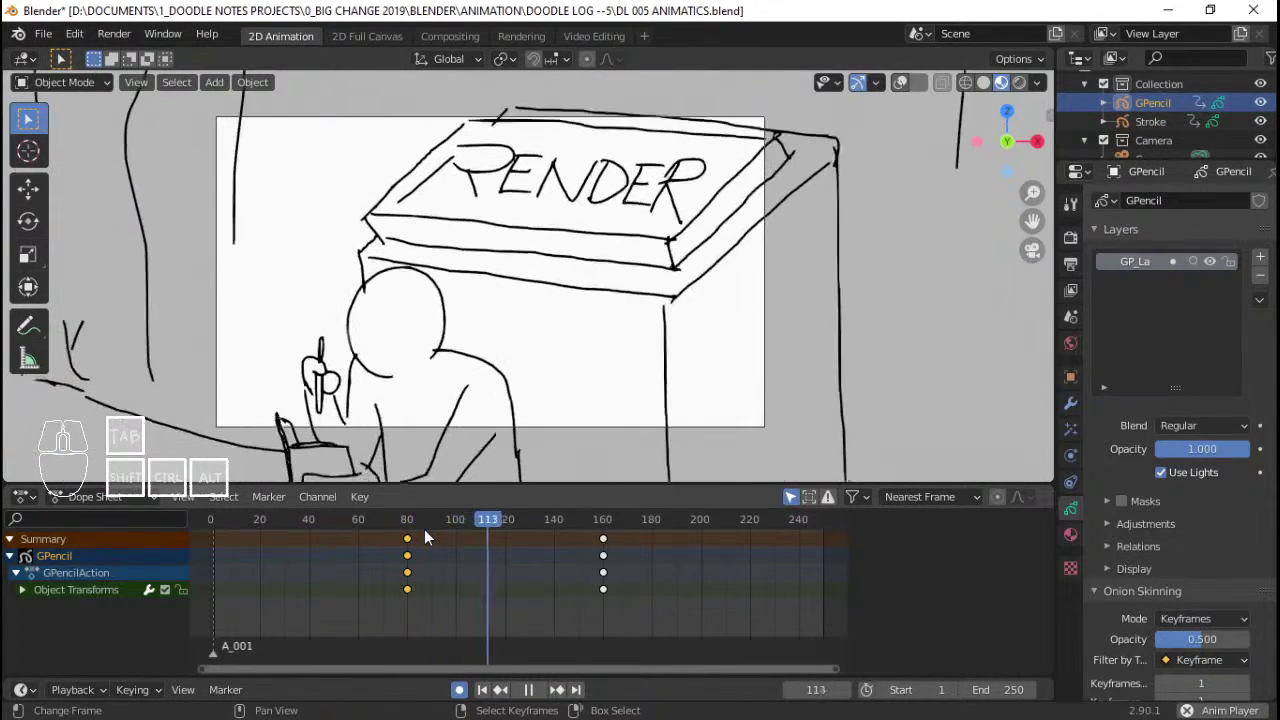
{"action": "key", "text": "space"}
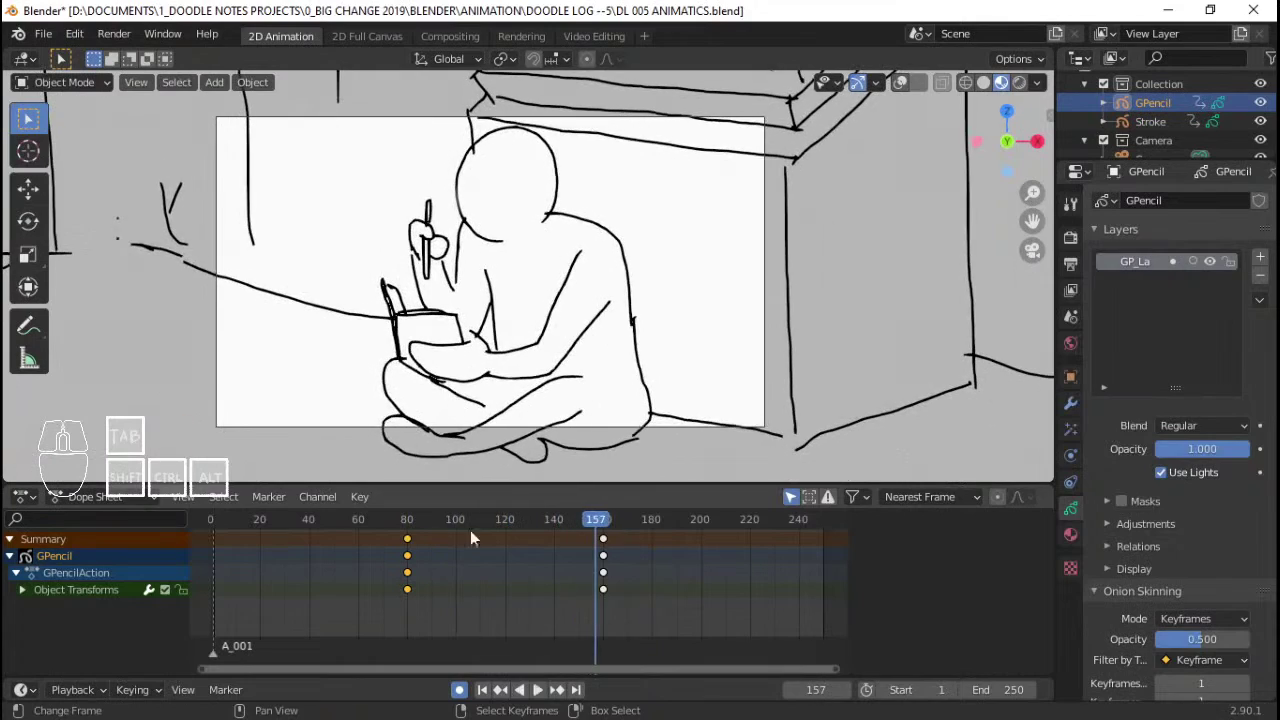
{"action": "key", "text": "space"}
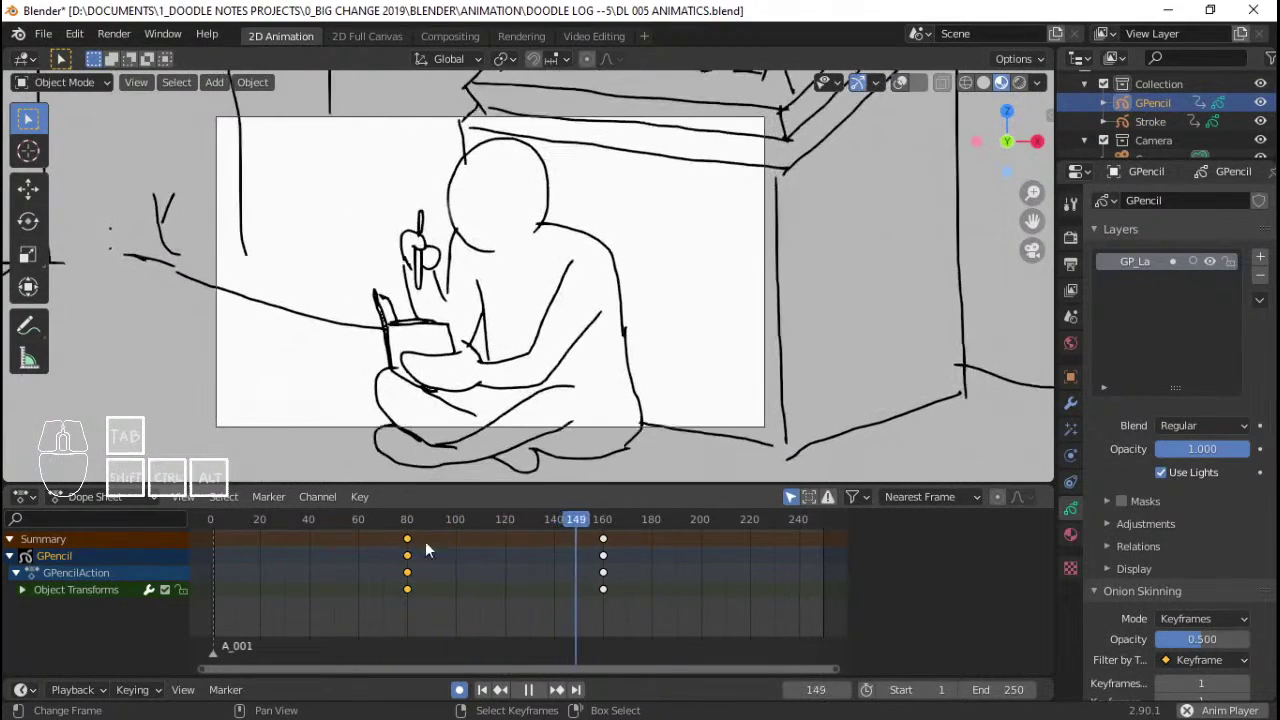
{"action": "key", "text": "space"}
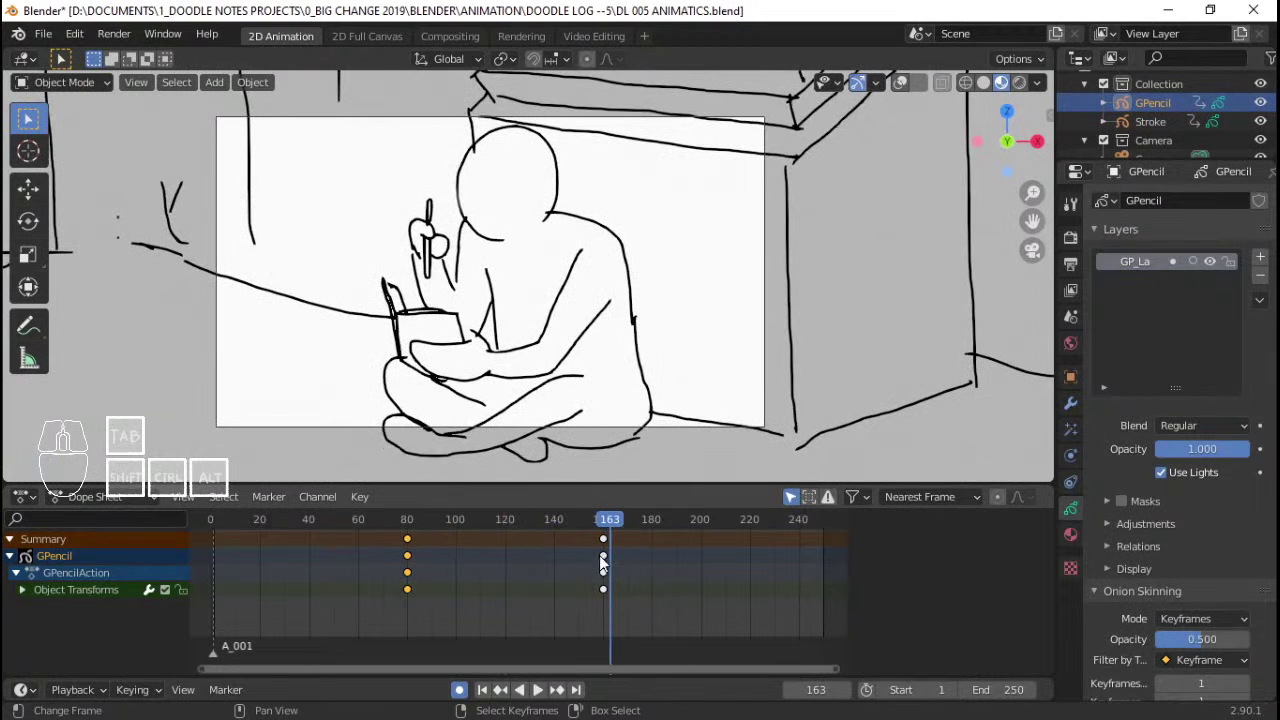
{"action": "left_click", "coordinate": [208, 563]}
{"action": "key", "text": "space"}
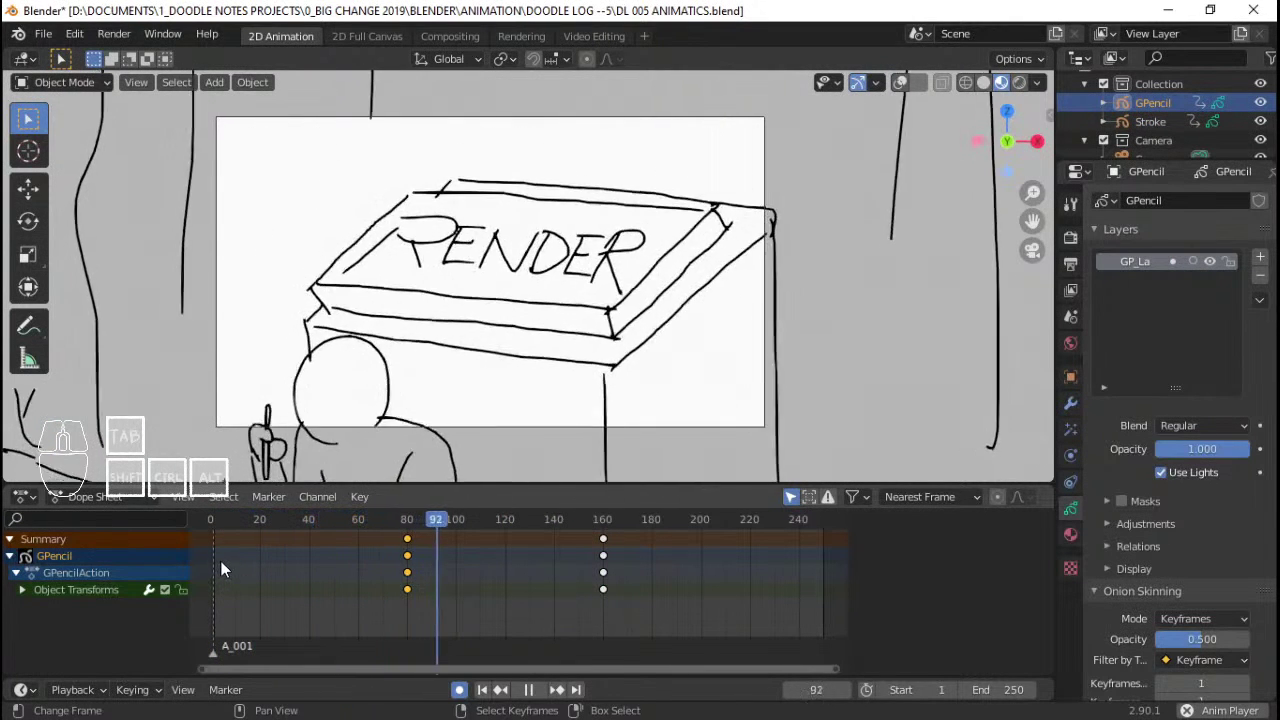
{"action": "key", "text": "space"}
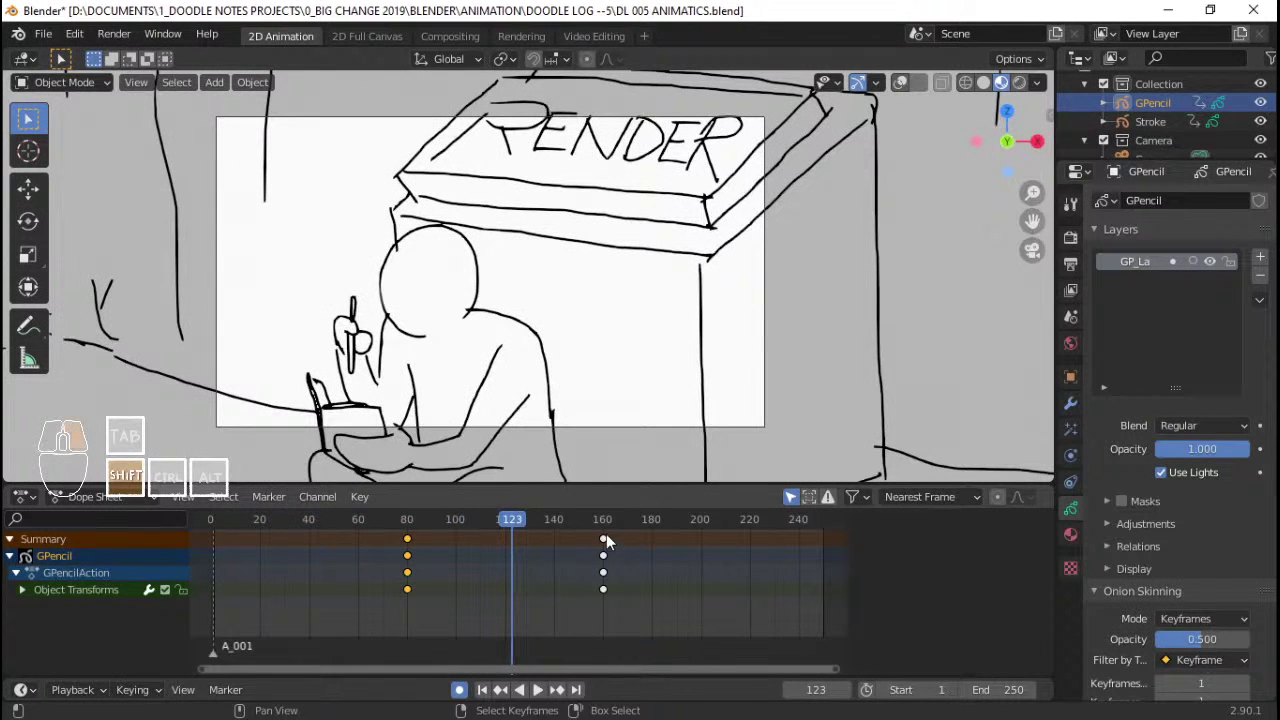
- Try linear interpolation on the frame 80 and 160 keyframes, play it back and undo the change
{"action": "key", "text": "t"}
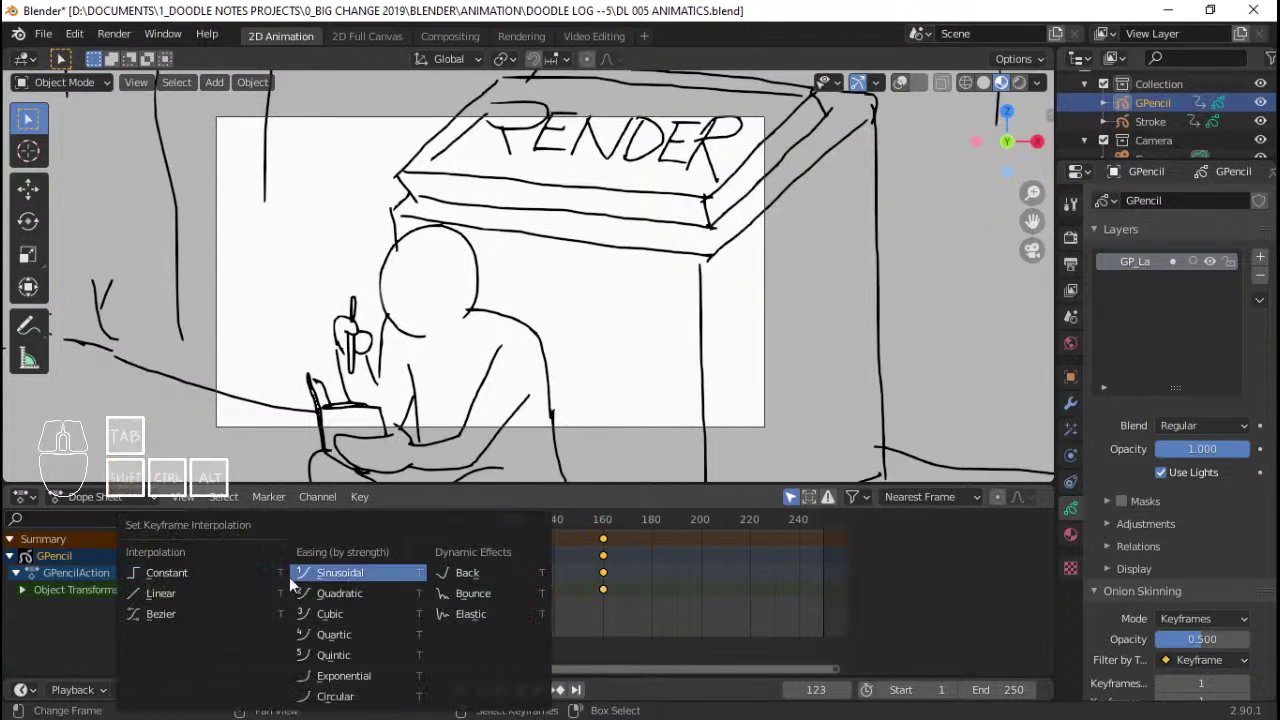
{"action": "left_click", "coordinate": [190, 594]}
{"action": "left_click", "coordinate": [388, 560]}
{"action": "key", "text": "space"}
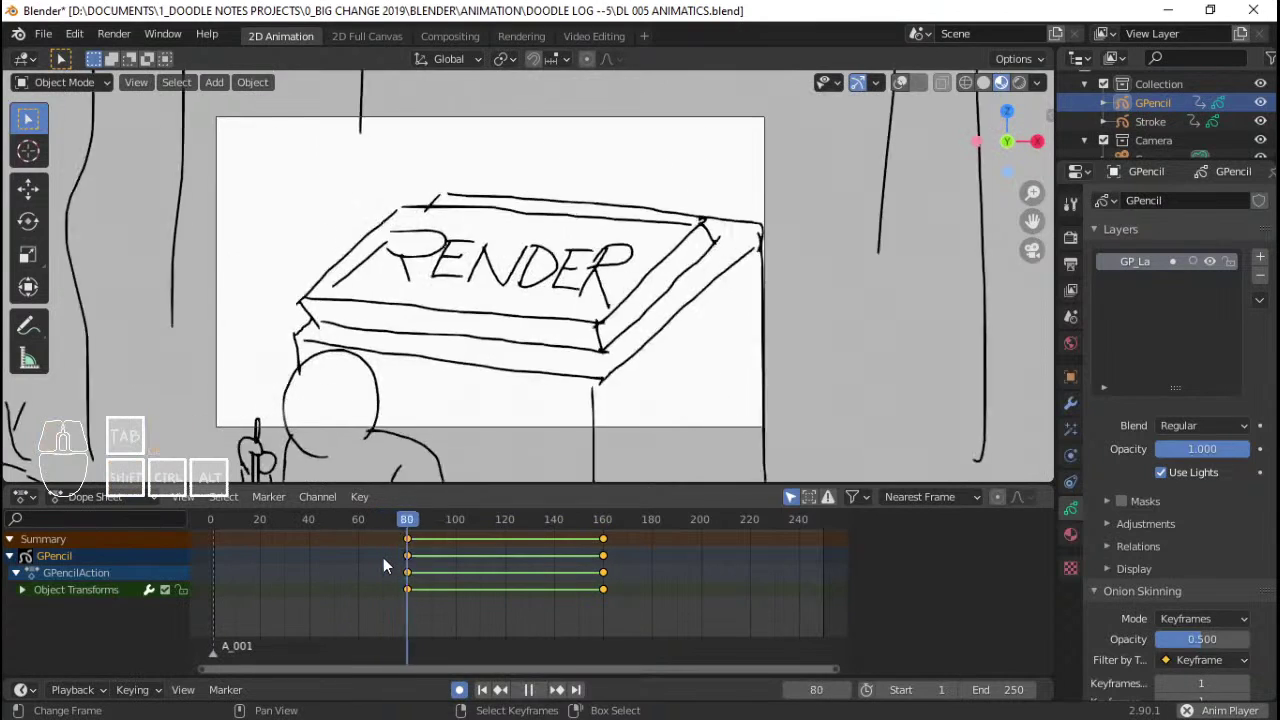
{"action": "key", "text": "space"}
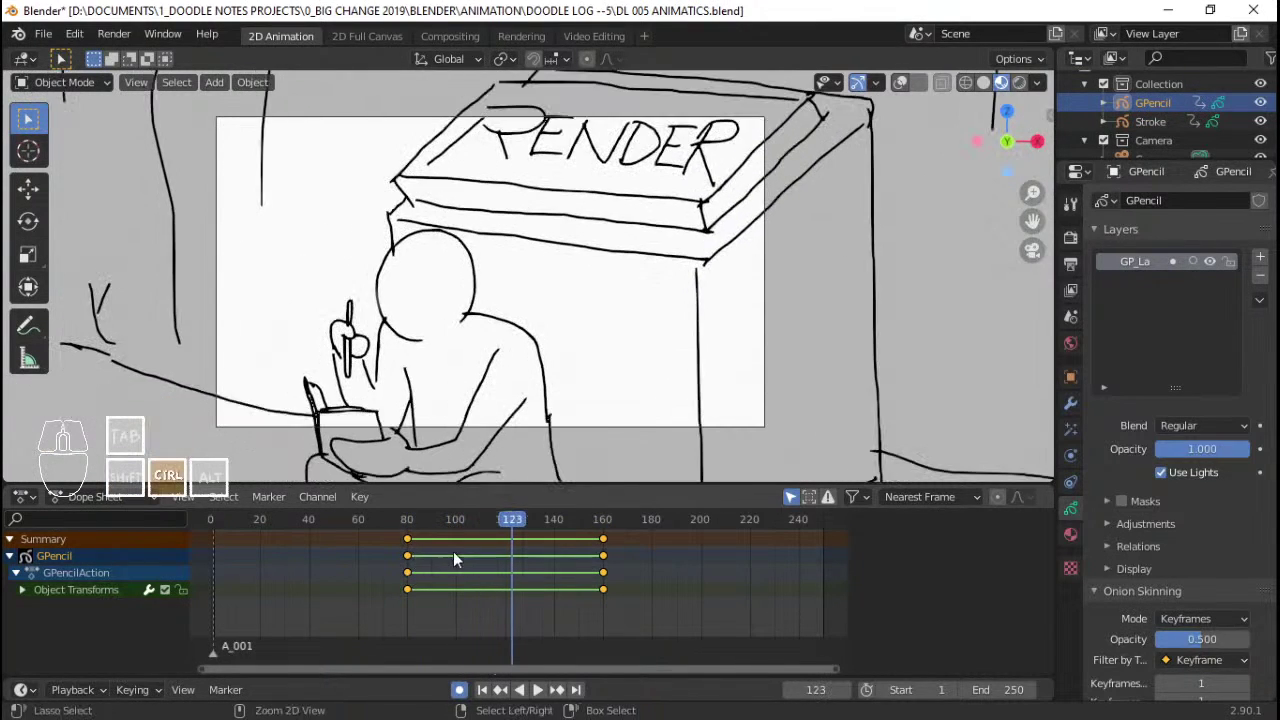
{"action": "key", "text": "ctrl+z"}
- Play the second shot again from frame 80 and from shortly before the cut to judge its timing
{"action": "left_click", "coordinate": [407, 562]}
{"action": "key", "text": "space"}
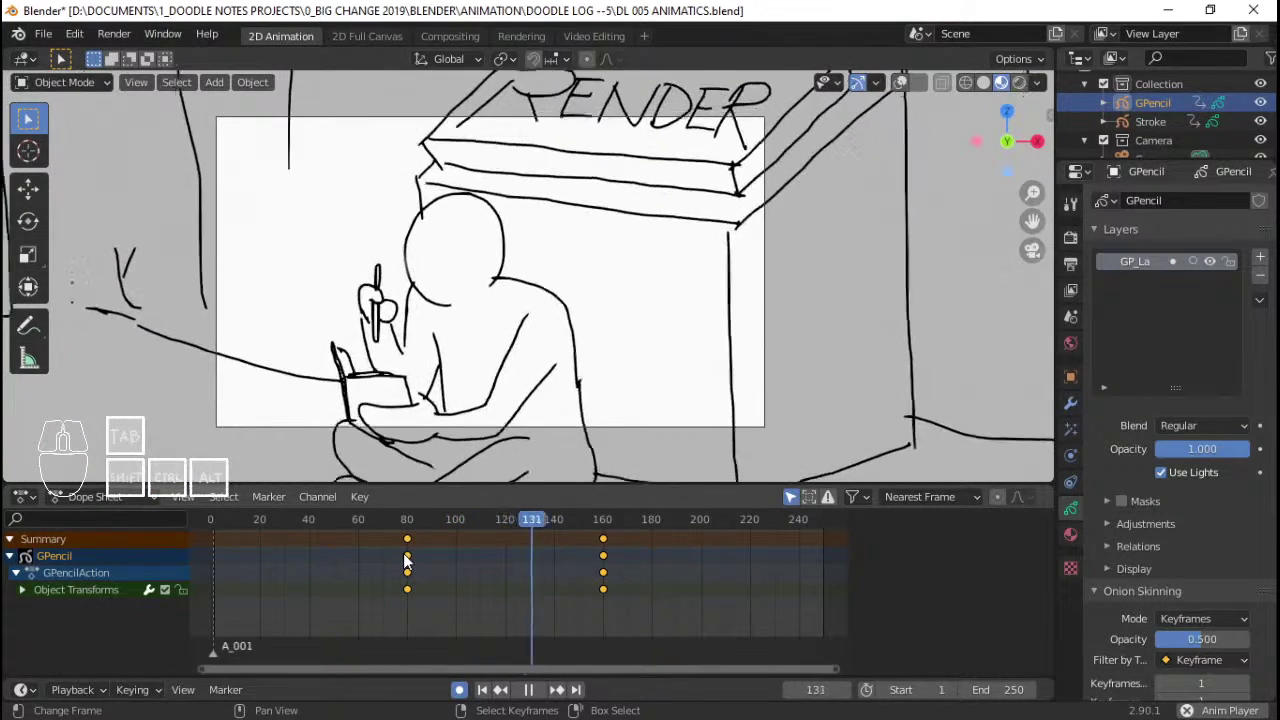
{"action": "key", "text": "space"}
{"action": "left_click", "coordinate": [363, 565]}
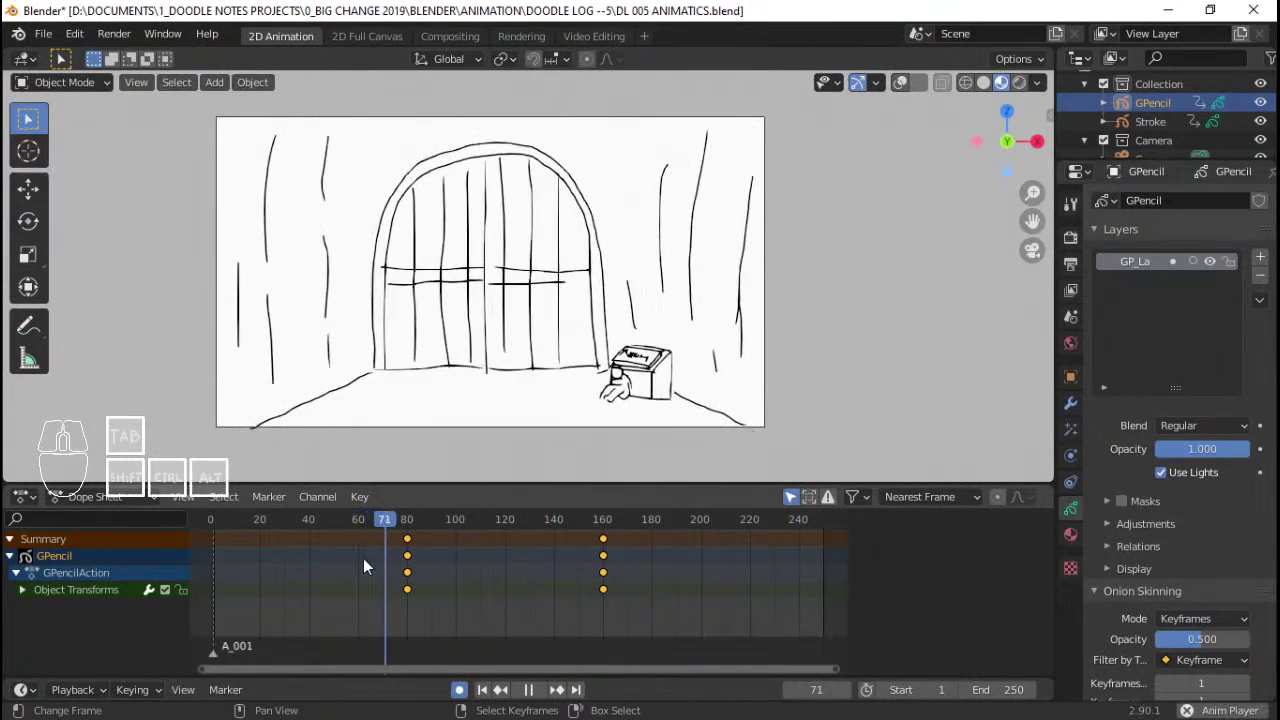
{"action": "key", "text": "space"}
- Duplicate the frame 80 keyframe to about frame 95 as a hold before the movement, and play it back from before the cut
{"action": "right_click", "coordinate": [409, 539]}
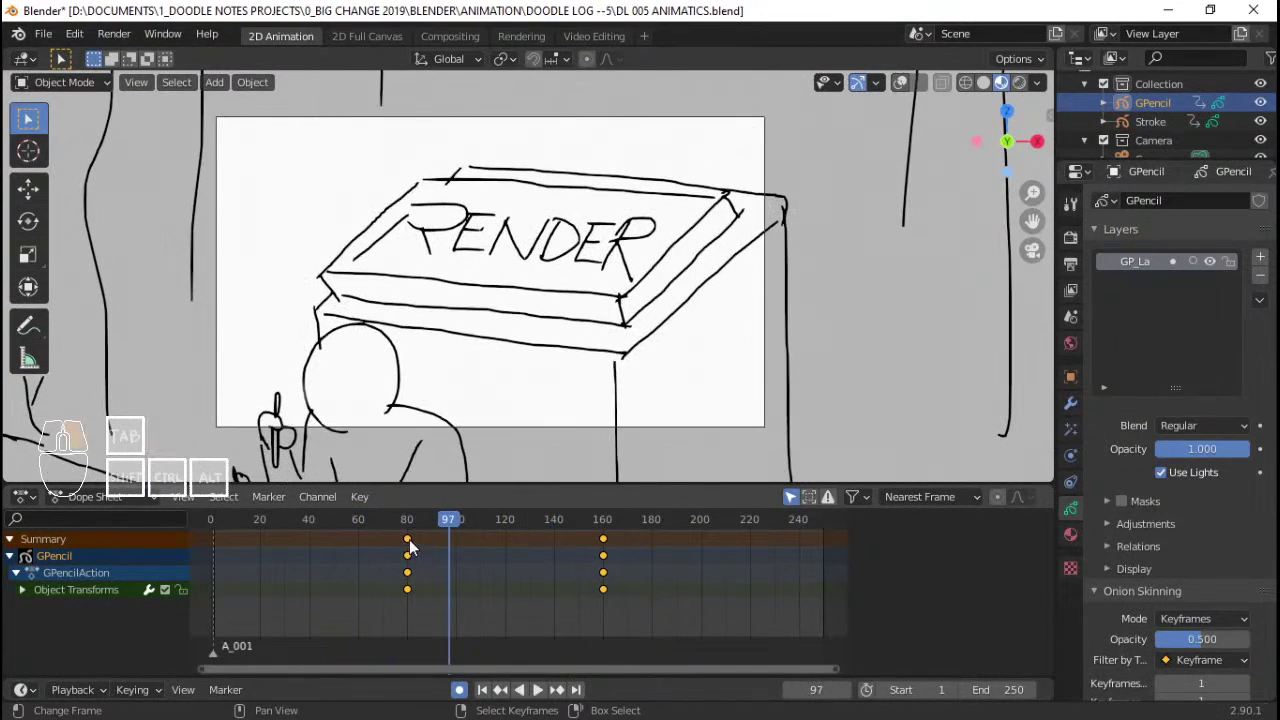
{"action": "key", "text": "shift+d"}
{"action": "left_click", "coordinate": [445, 547]}
{"action": "left_click", "coordinate": [383, 551]}
{"action": "key", "text": "space"}
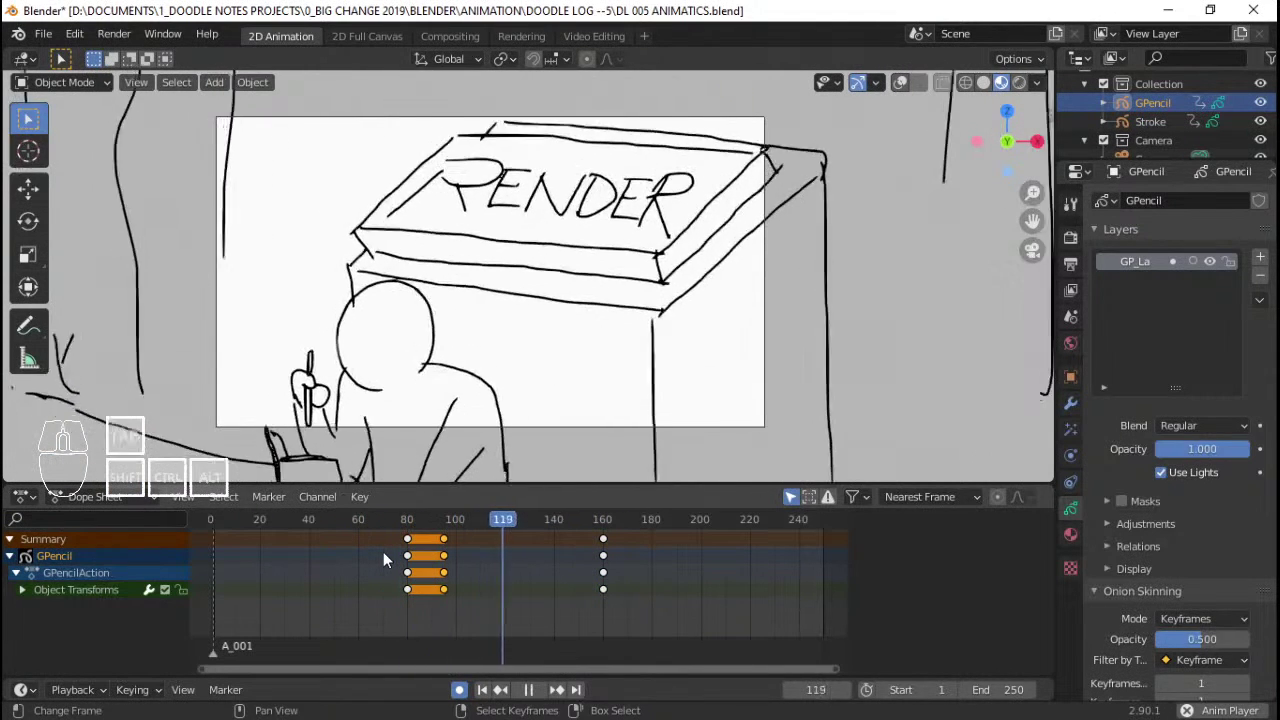
- Play the second shot from the cut twice to judge its timing, and scrub to its end at frame 160
{"action": "left_click_drag", "start_coordinate": [386, 548], "coordinate": [427, 560]}
{"action": "key", "text": "space"}
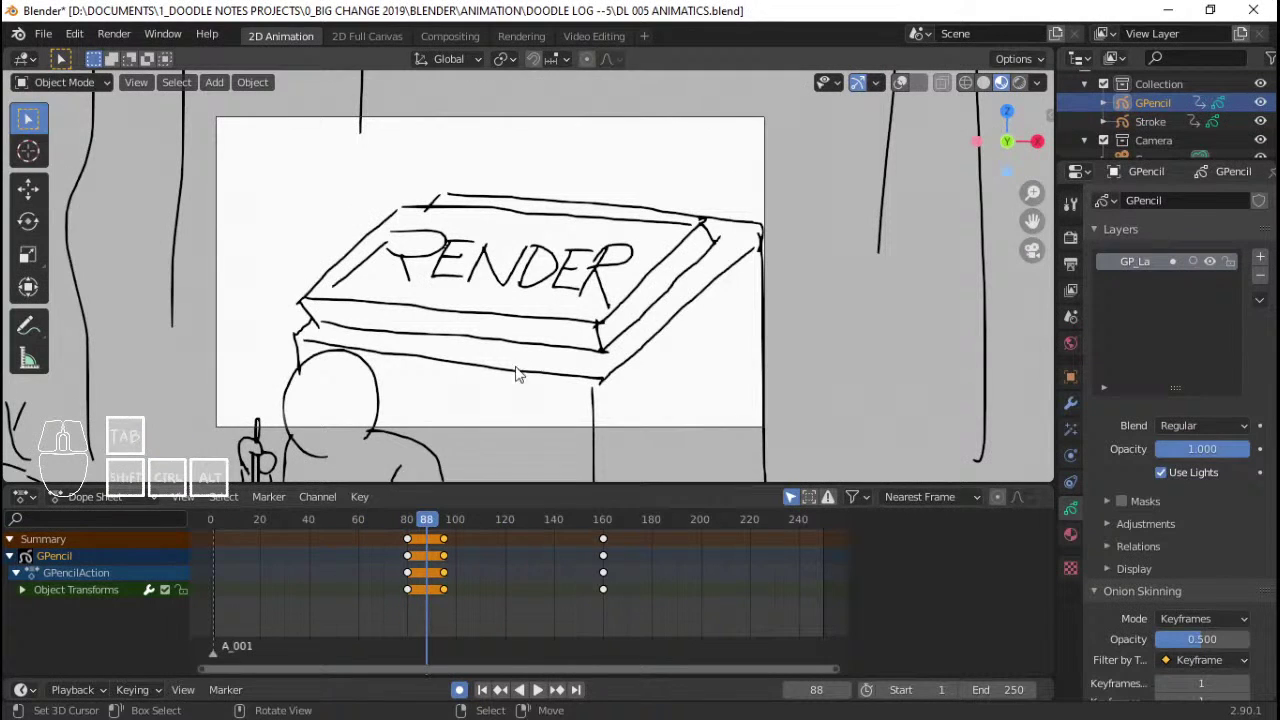
{"action": "left_click", "coordinate": [404, 559]}
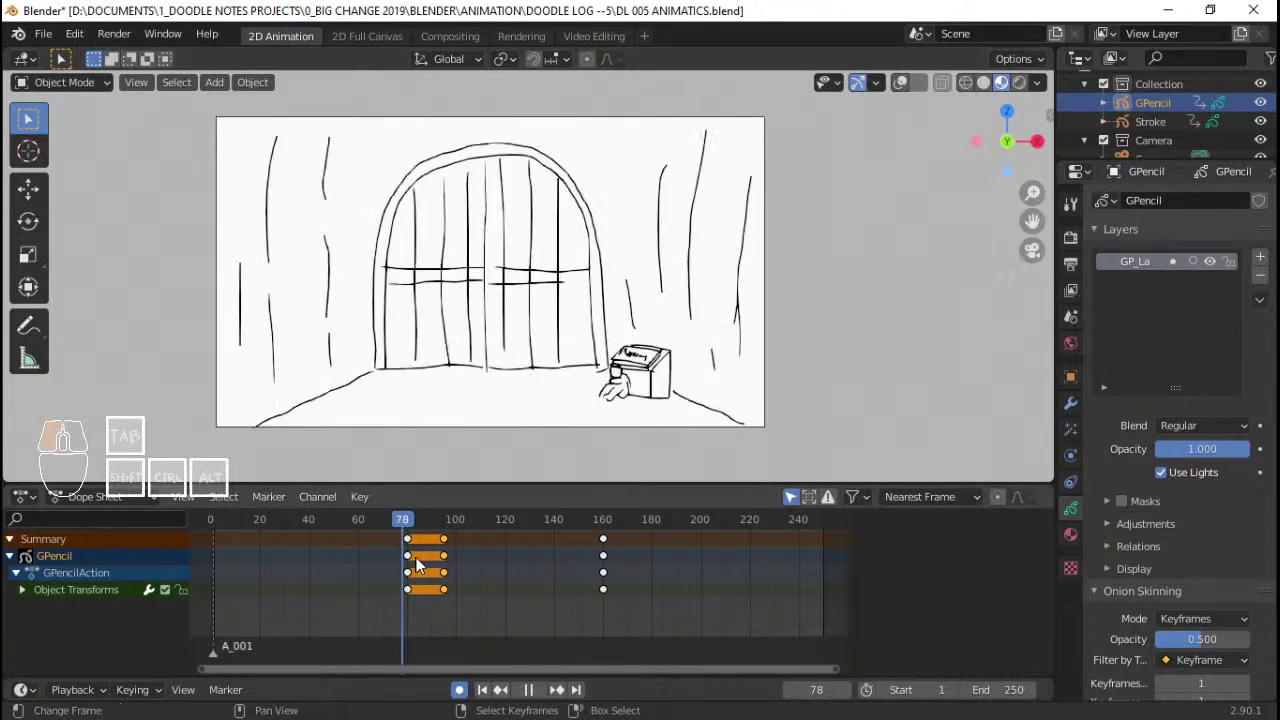
{"action": "key", "text": "space"}
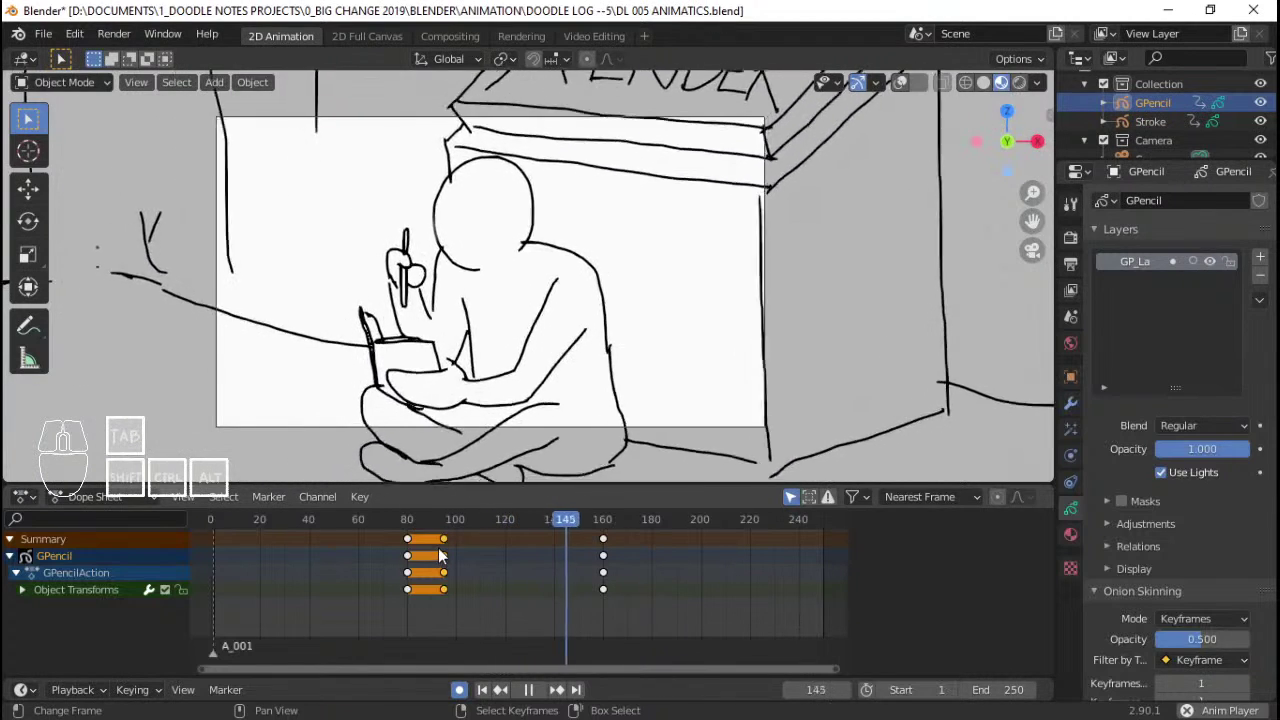
{"action": "key", "text": "space"}
{"action": "left_click_drag", "start_coordinate": [573, 555], "coordinate": [603, 555]}
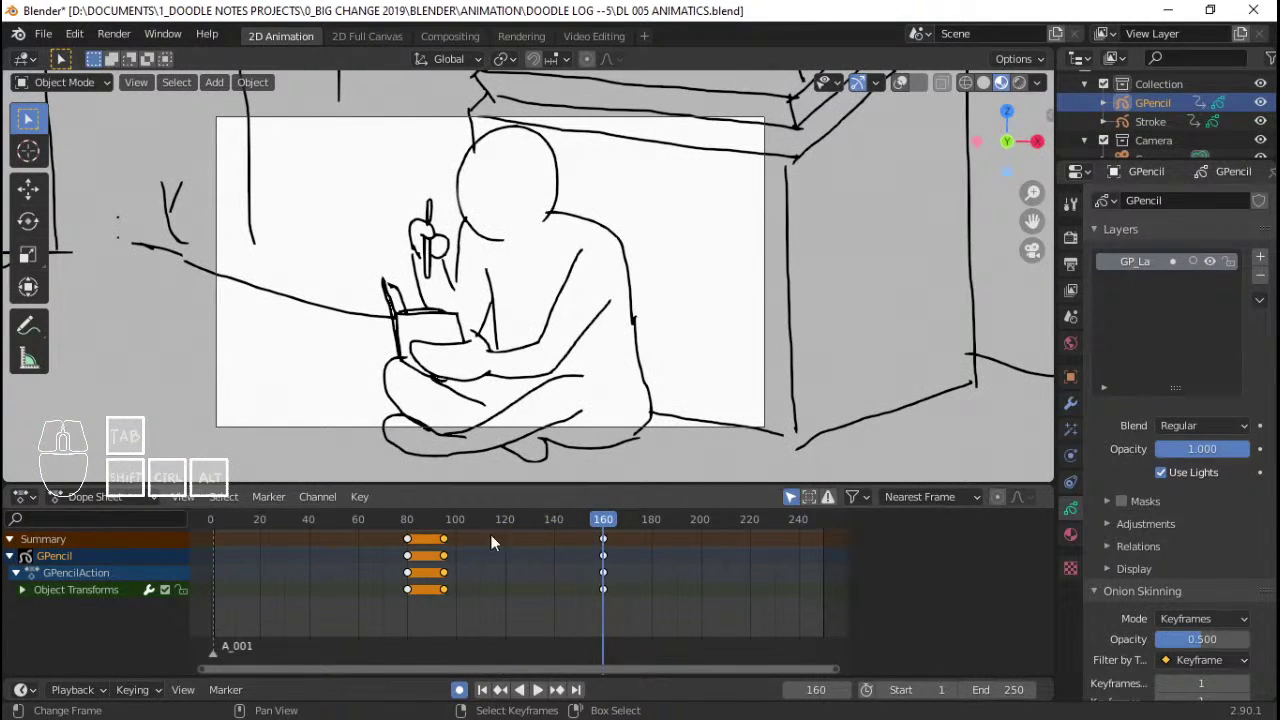
- Play the whole animation from the start up to frame 160
{"action": "left_click", "coordinate": [222, 542]}
{"action": "key", "text": "space"}
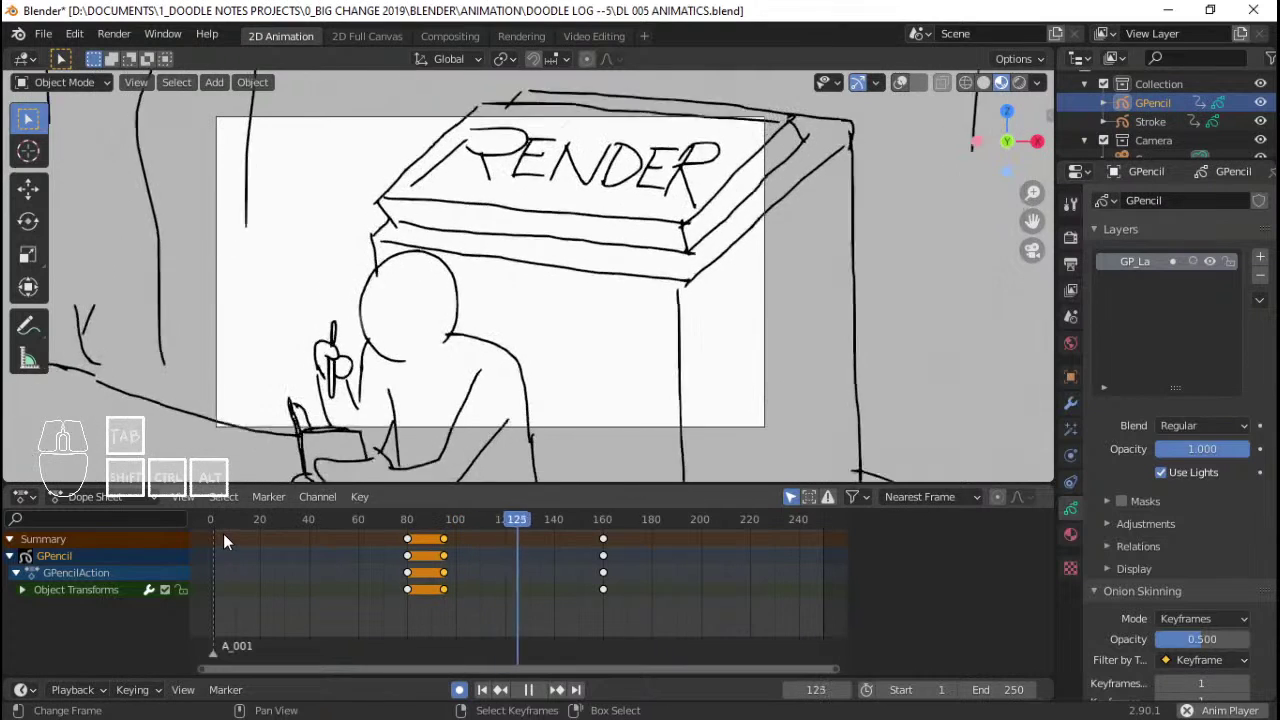
{"action": "key", "text": "space"}
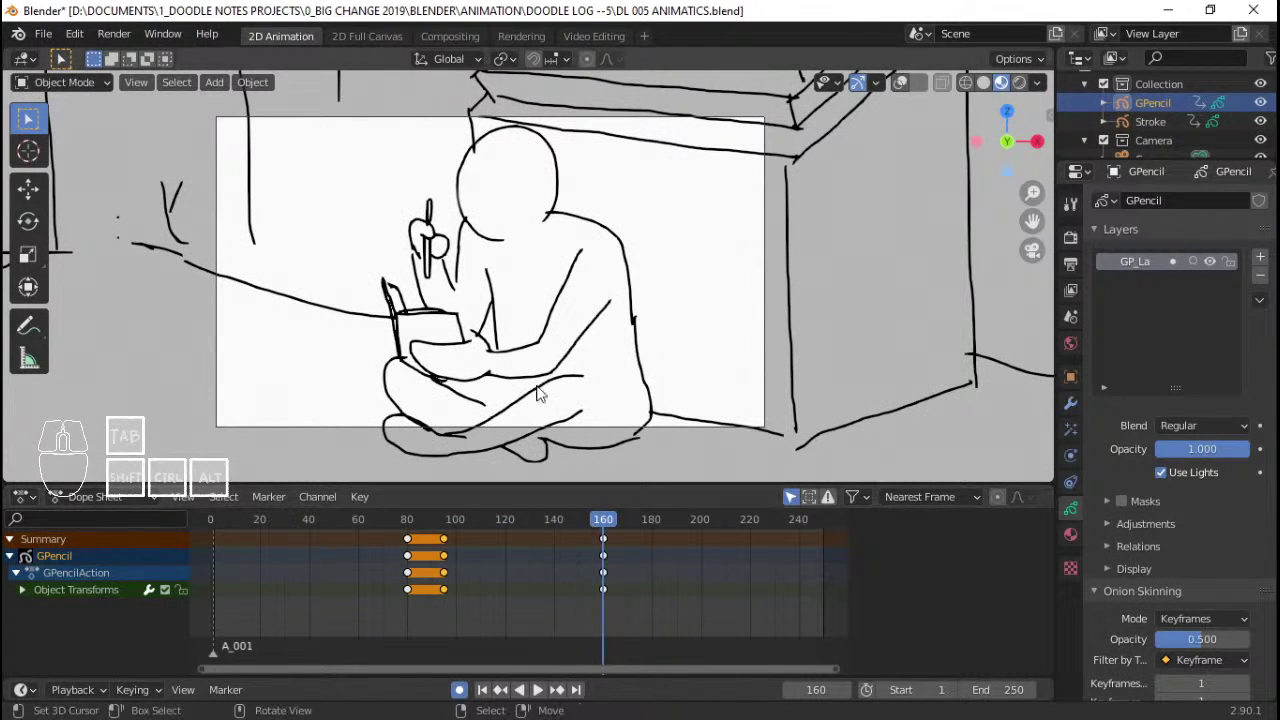
- Show GPencil's drawing keyframes in the Grease Pencil mode of the Dope Sheet and create a drawing keyframe at frame 160 in Edit Mode
{"action": "left_click", "coordinate": [116, 499]}
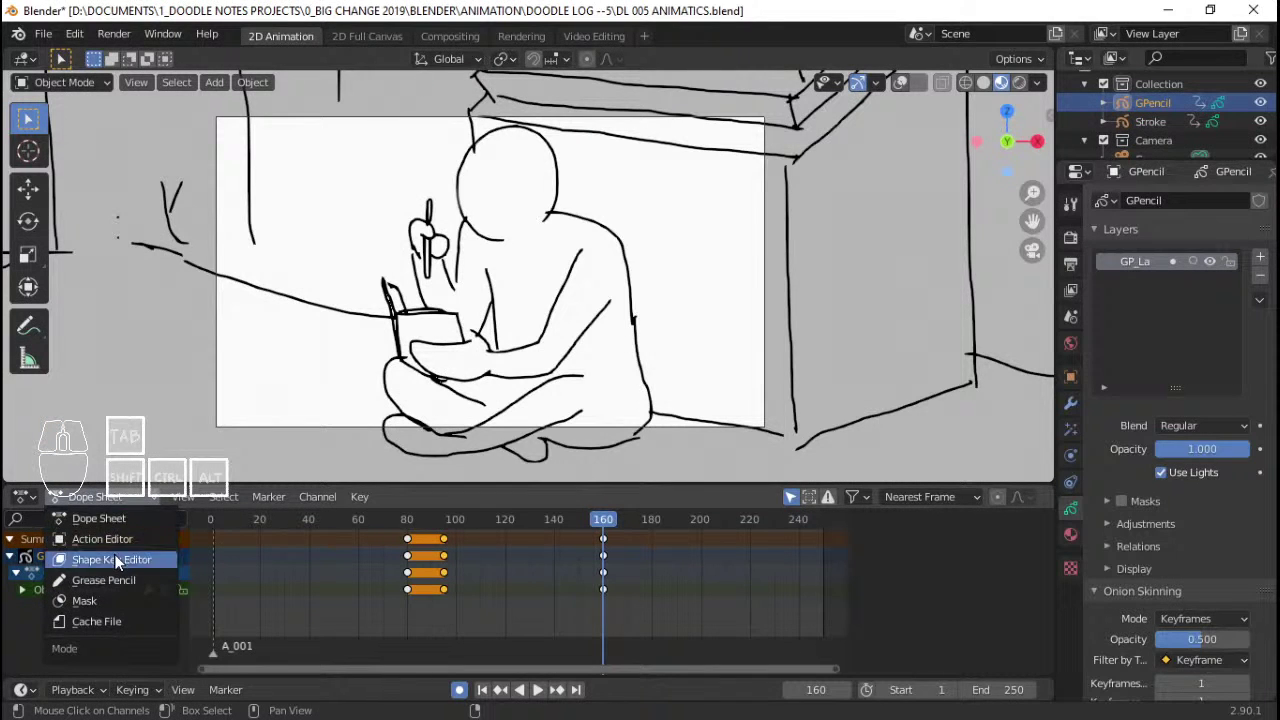
{"action": "left_click", "coordinate": [99, 578]}
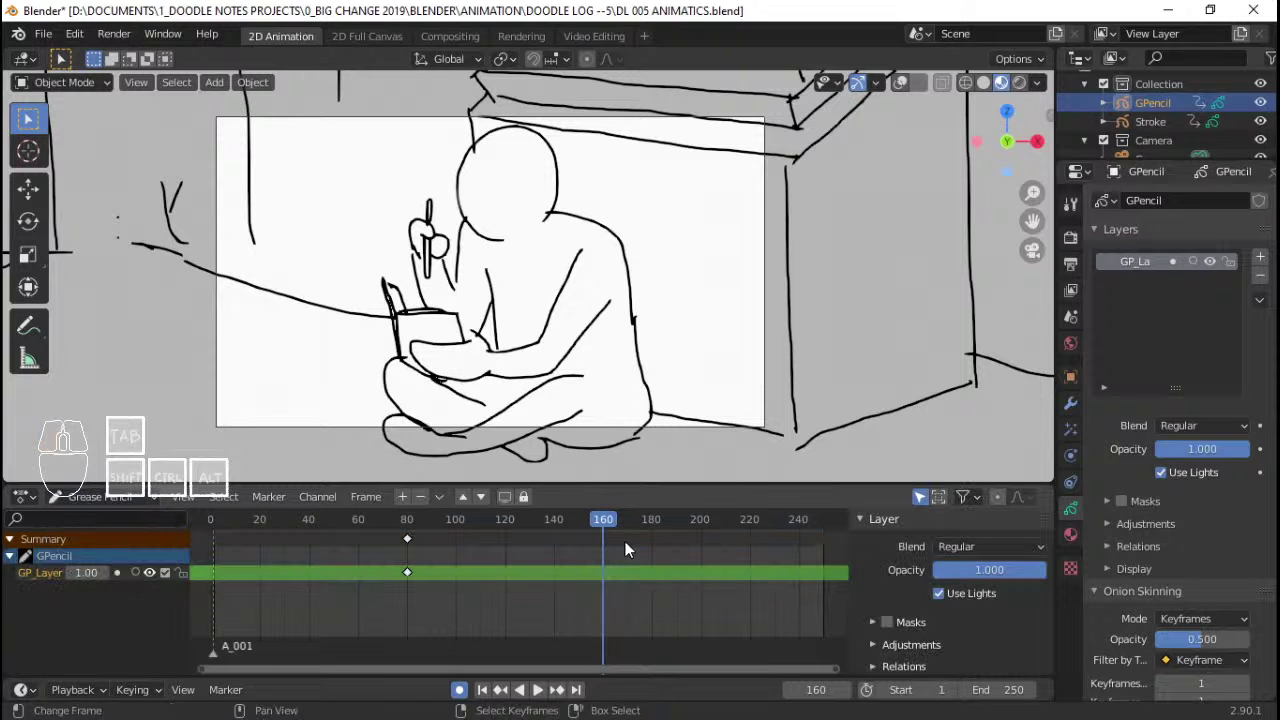
{"action": "key", "text": "Tab"}
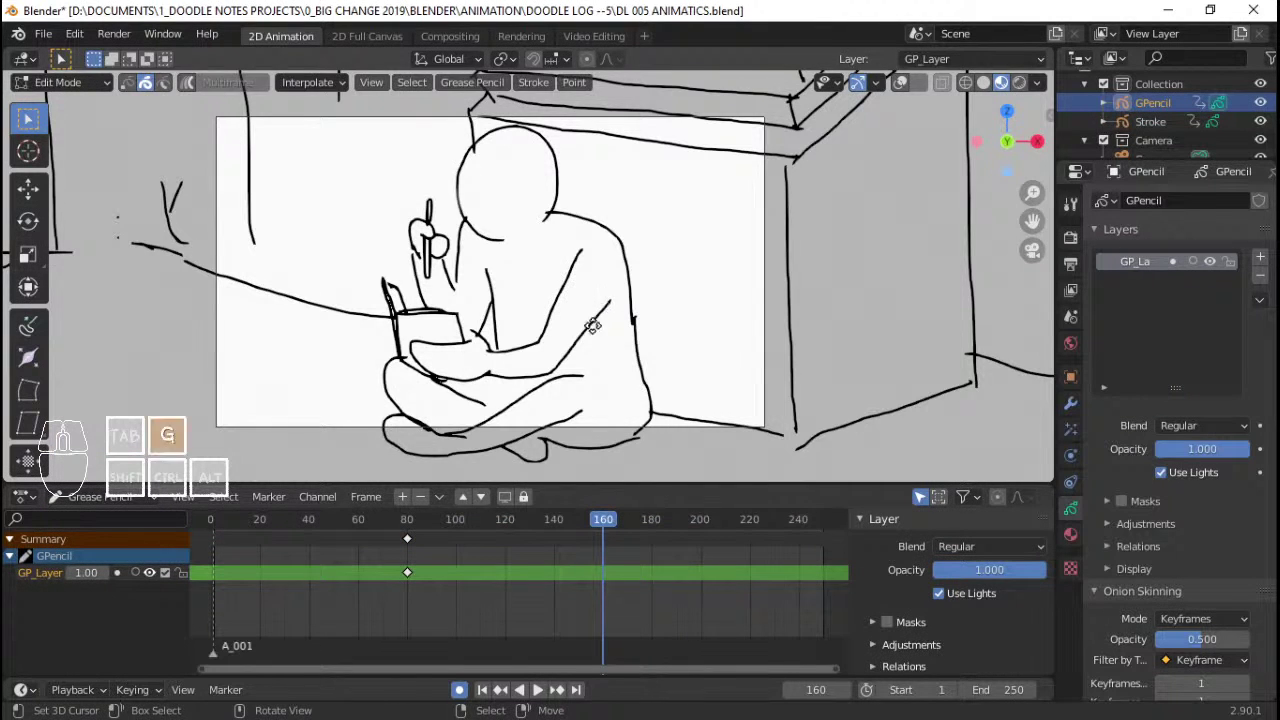
{"action": "left_click", "coordinate": [593, 325]}
- Try to delete the drawing keyframe at frame 160 and undo the change
{"action": "left_click", "coordinate": [601, 537]}
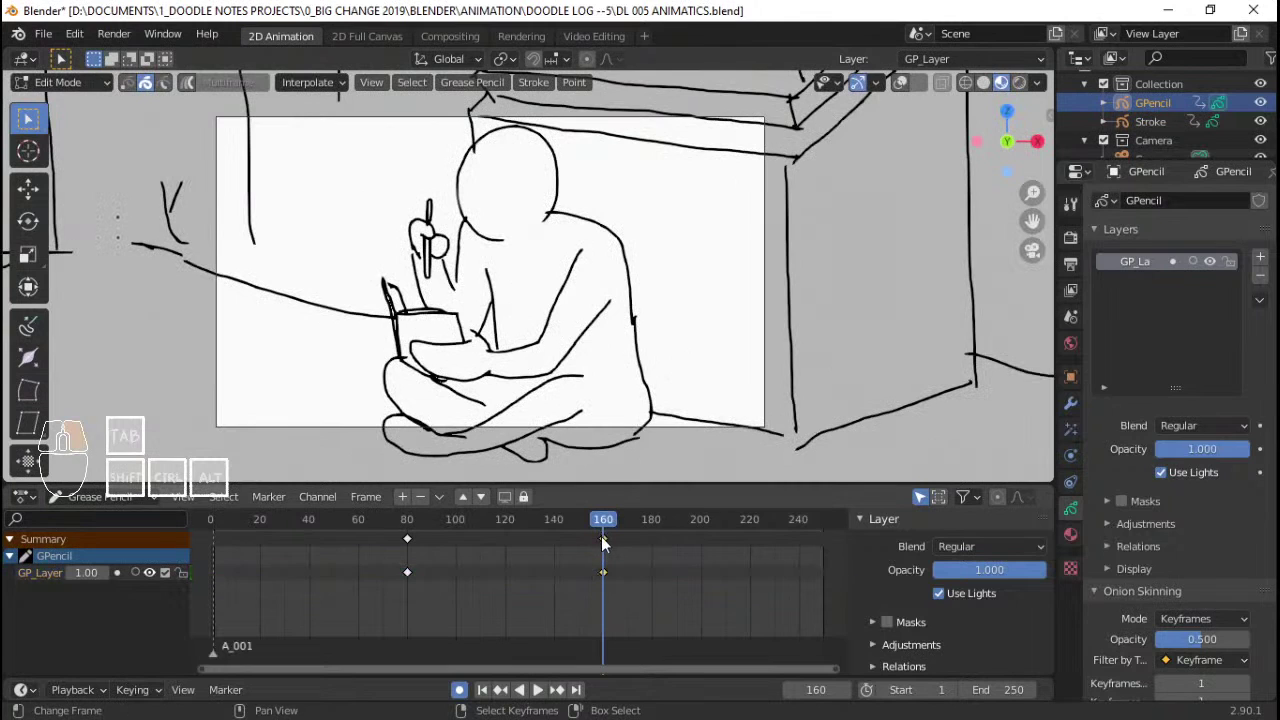
{"action": "key", "text": "x"}
{"action": "left_click", "coordinate": [601, 537]}
{"action": "key", "text": "ctrl+z"}
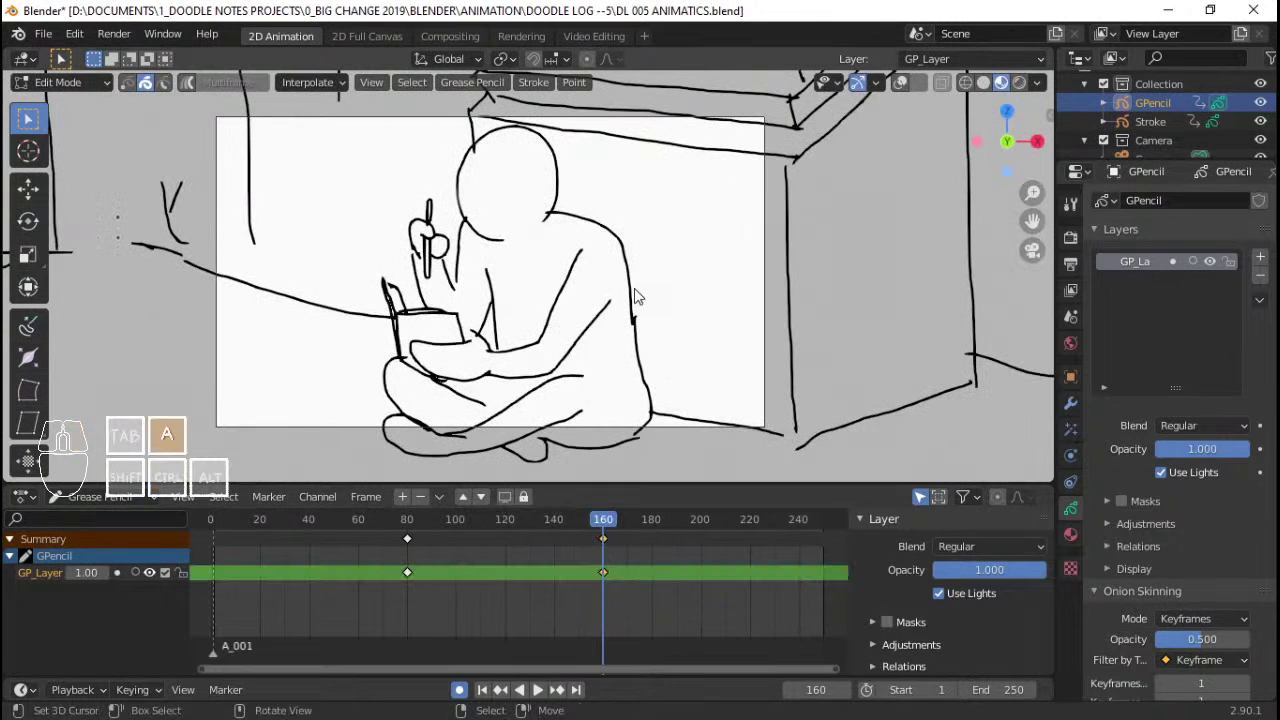
- Turn on the overlays, delete all strokes of the frame 160 drawing, and scrub past that frame to check the blank
{"action": "left_click", "coordinate": [912, 82]}
{"action": "left_click", "coordinate": [900, 82]}
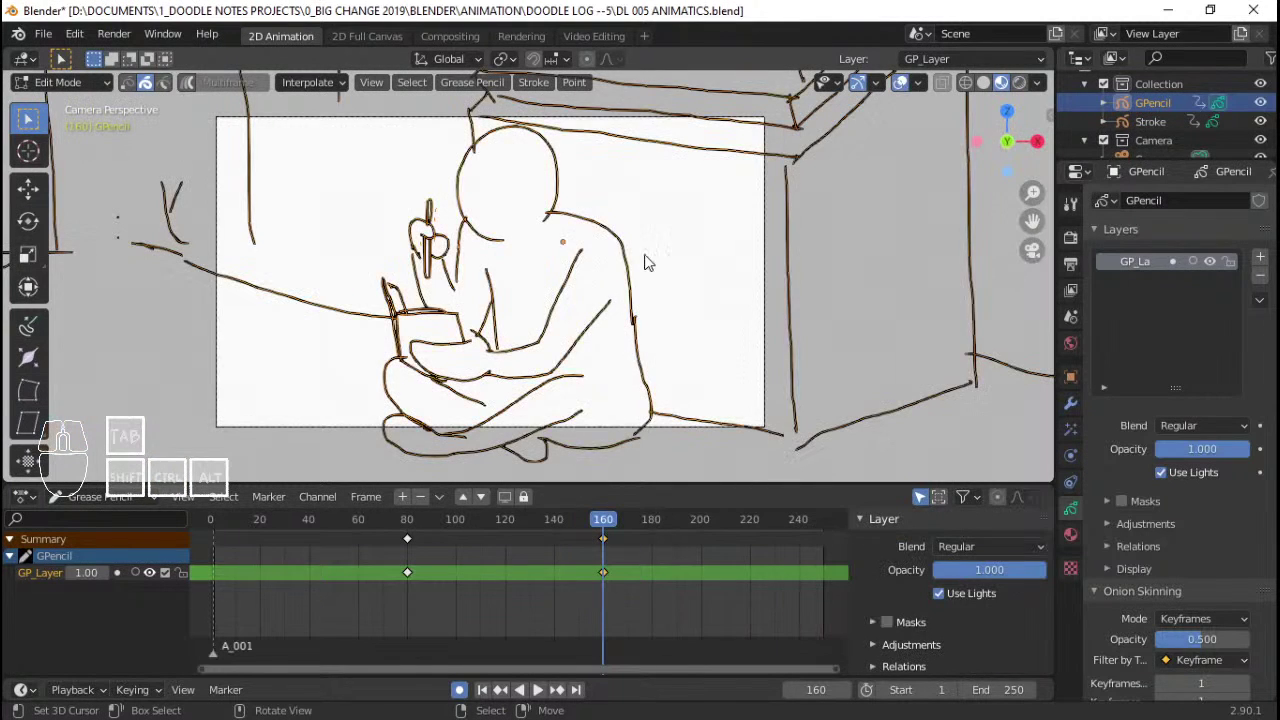
{"action": "key", "text": "x"}
{"action": "left_click", "coordinate": [624, 270]}
{"action": "left_click_drag", "start_coordinate": [596, 568], "coordinate": [606, 568]}
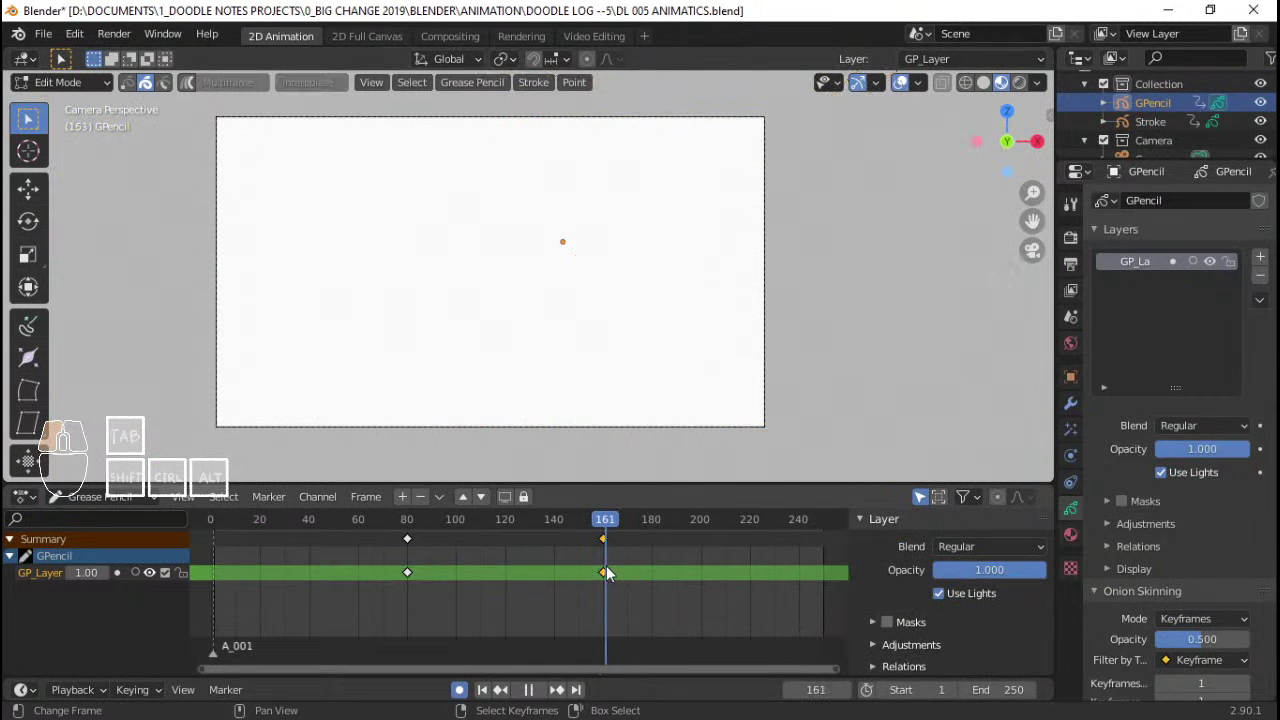
- Play the second shot from just before the cut and scrub between frames 159 and 160 to check where it ends
{"action": "left_click", "coordinate": [402, 562]}
{"action": "key", "text": "space"}
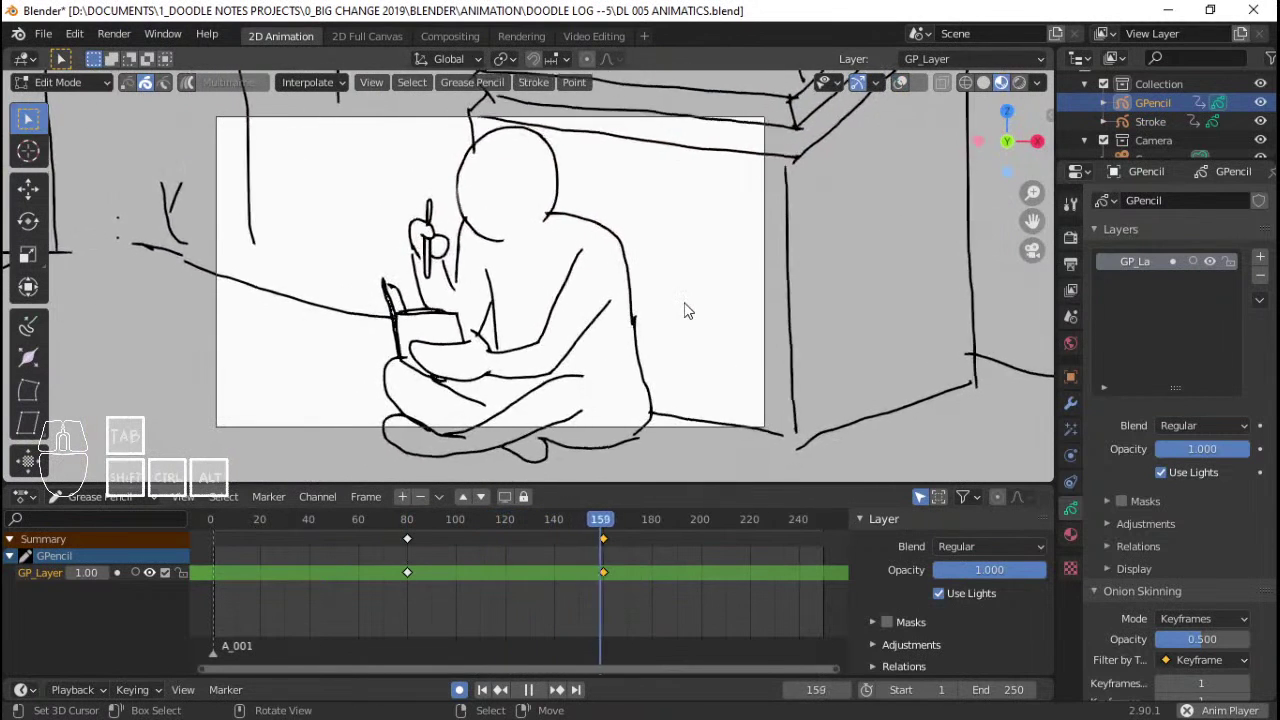
{"action": "key", "text": "space"}
{"action": "left_click", "coordinate": [601, 562]}
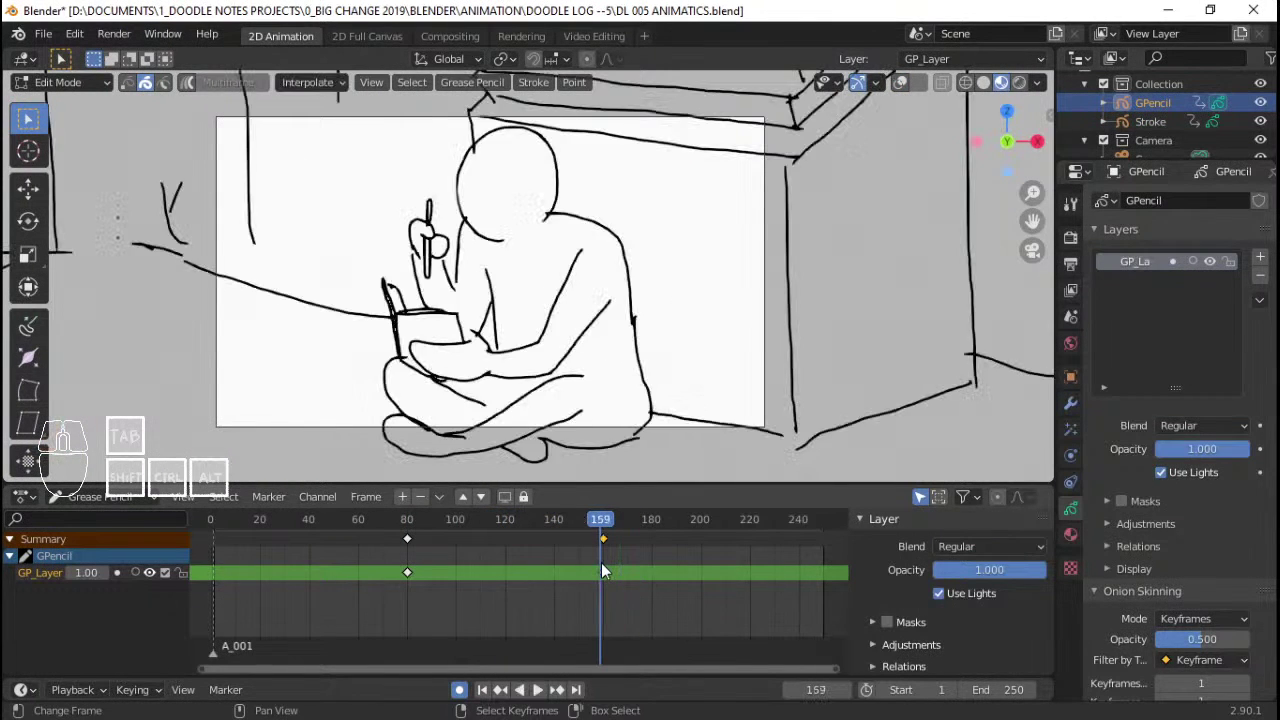
{"action": "left_click", "coordinate": [602, 562]}
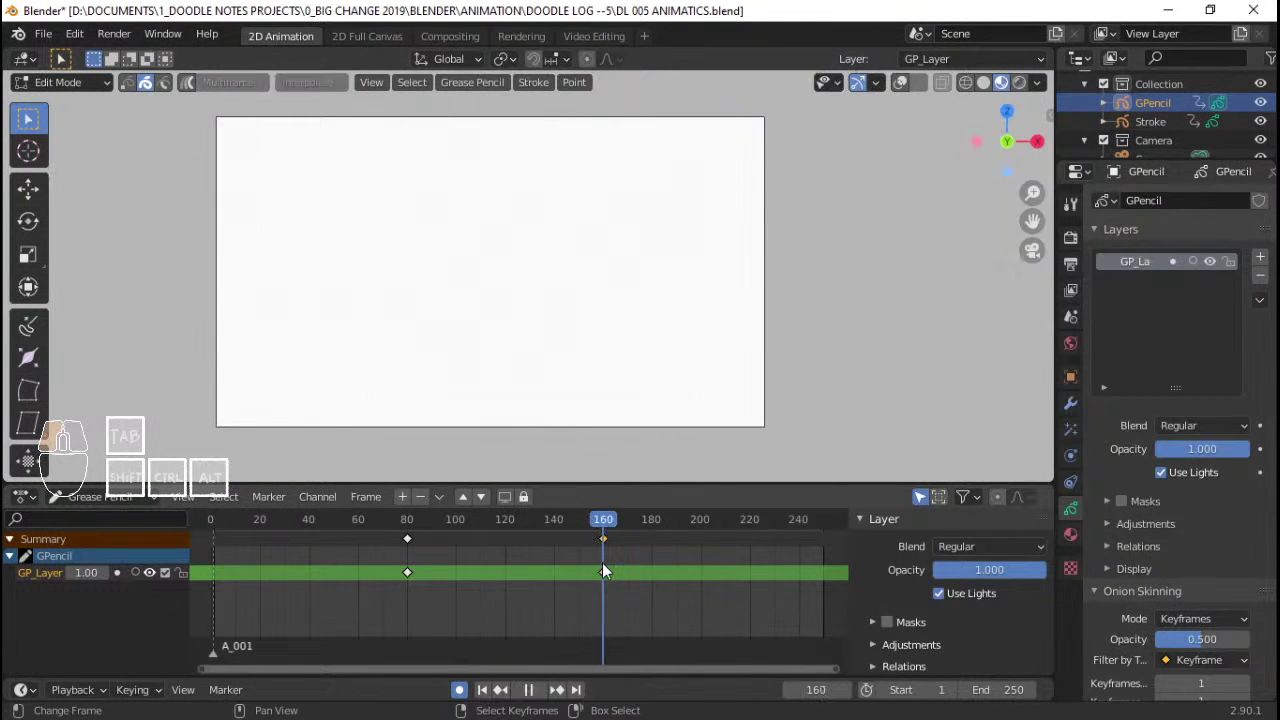
- Return GPencil to Object Mode and save the file
{"action": "key", "text": "ctrl+Tab"}
{"action": "left_click", "coordinate": [791, 246]}
{"action": "key", "text": "ctrl+s"}
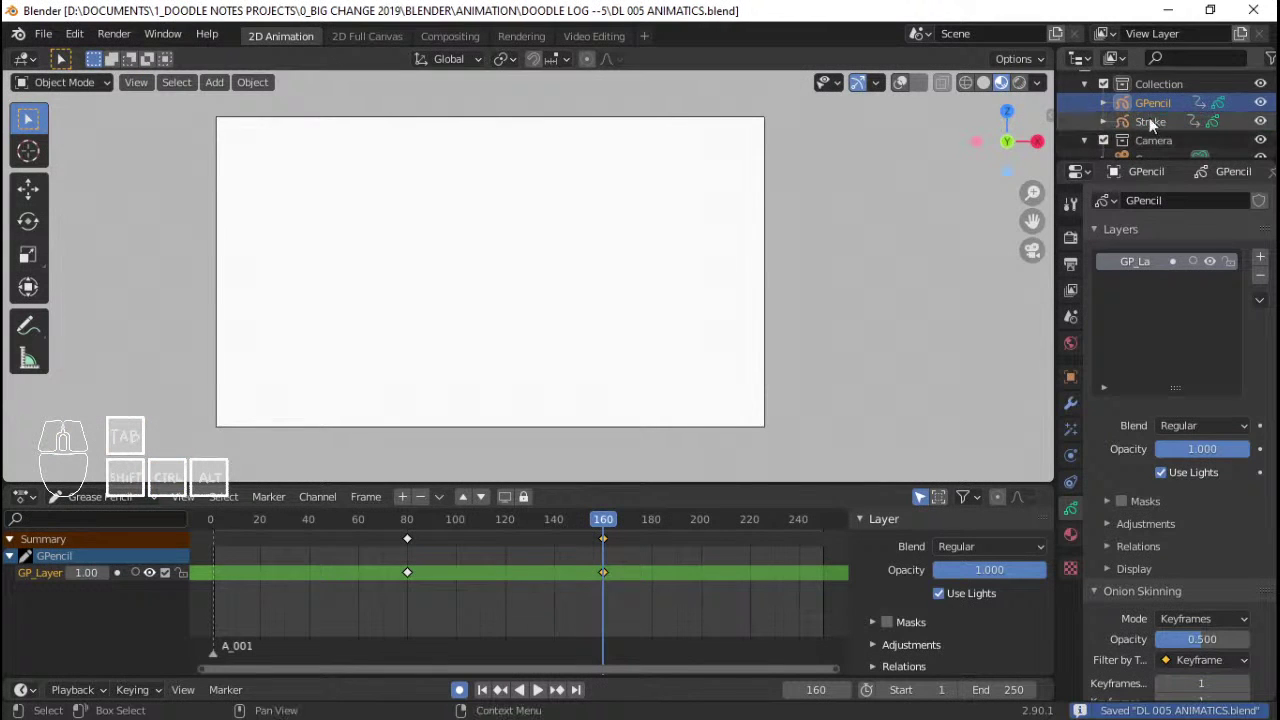
- Make Collection active in the outliner and add a Grease Pencil object at frame 160
{"action": "left_click", "coordinate": [1168, 89]}
{"action": "right_click", "coordinate": [1149, 83]}
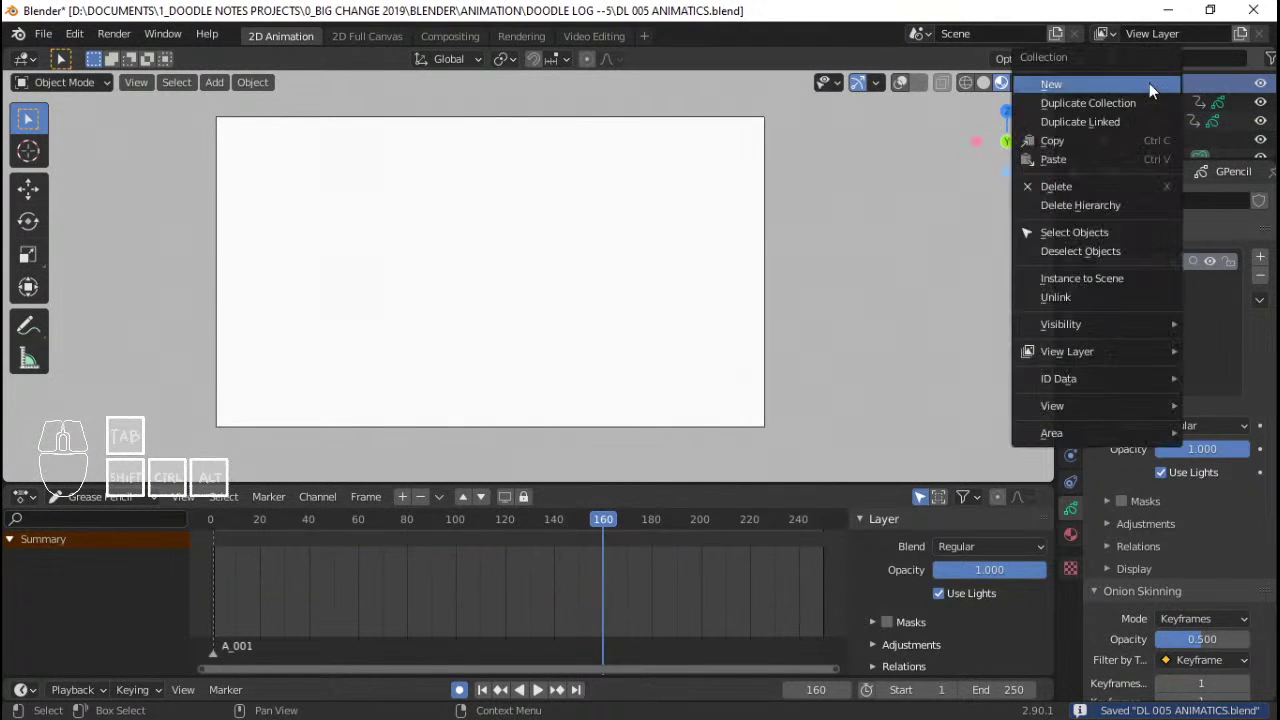
{"action": "key", "text": "shift+a"}
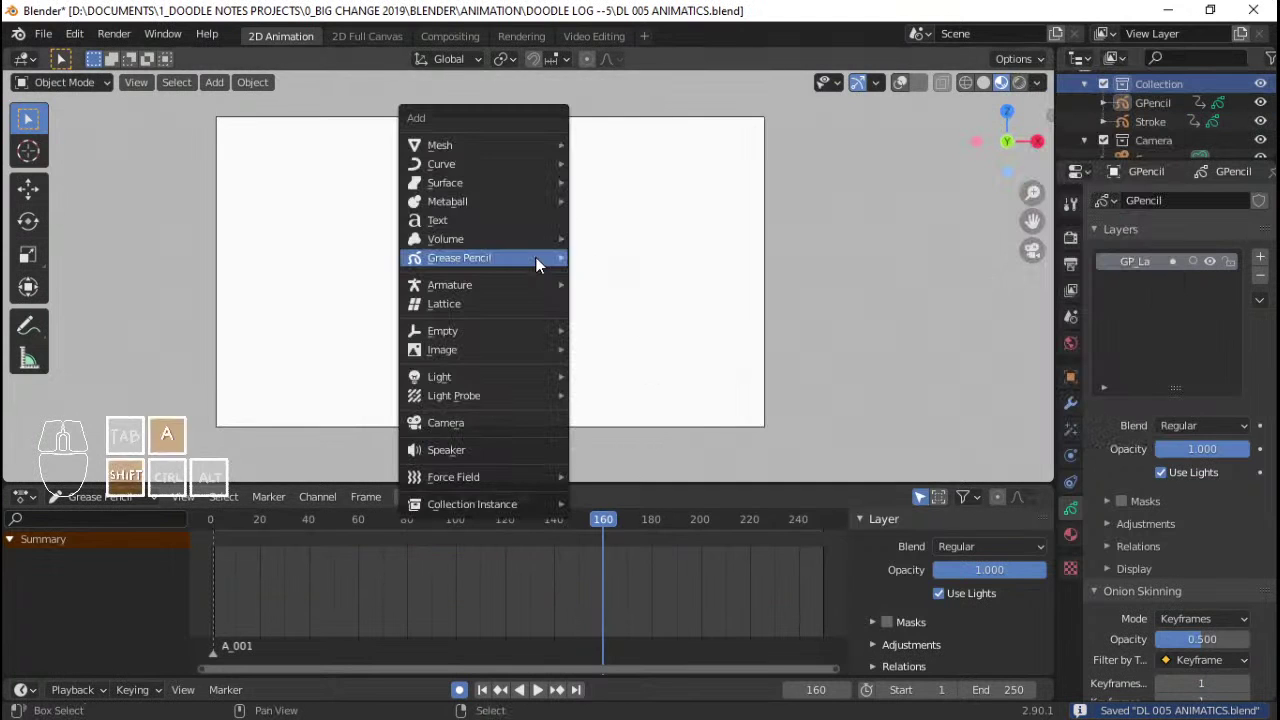
- Add a blank Grease Pencil object to the scene and save the file
{"action": "key", "text": "q"}
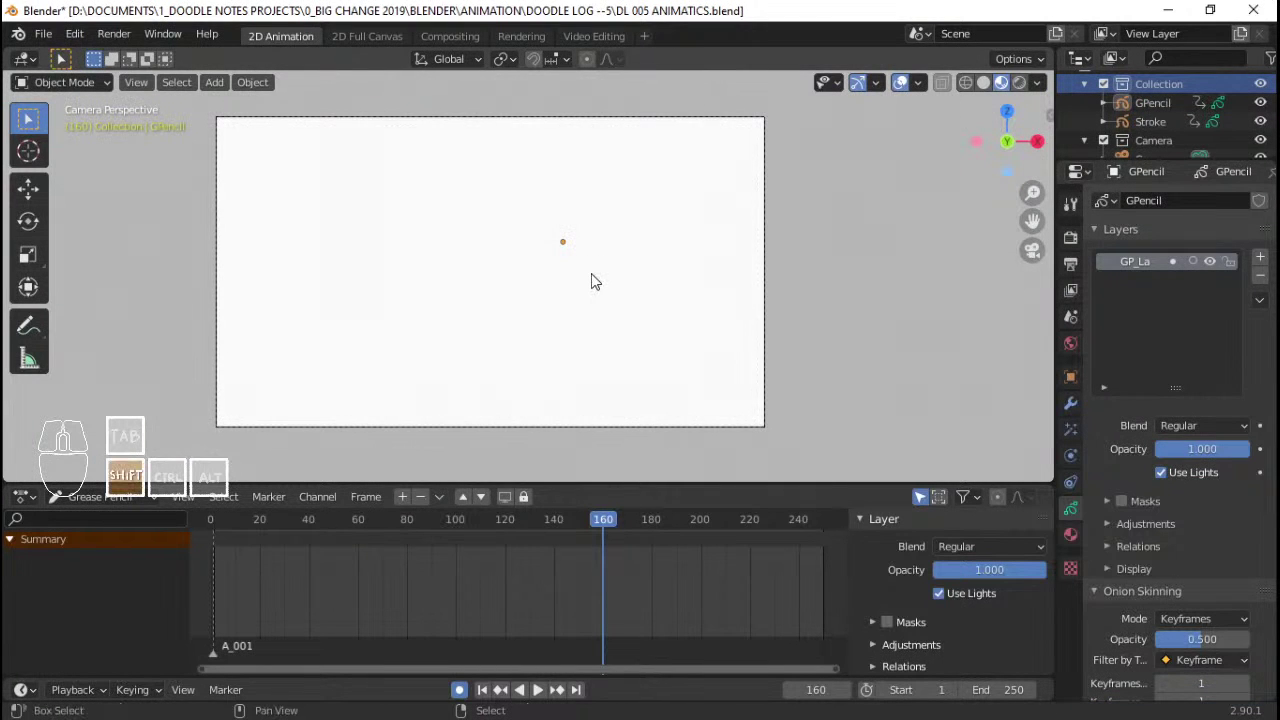
{"action": "key", "text": "shift+a"}
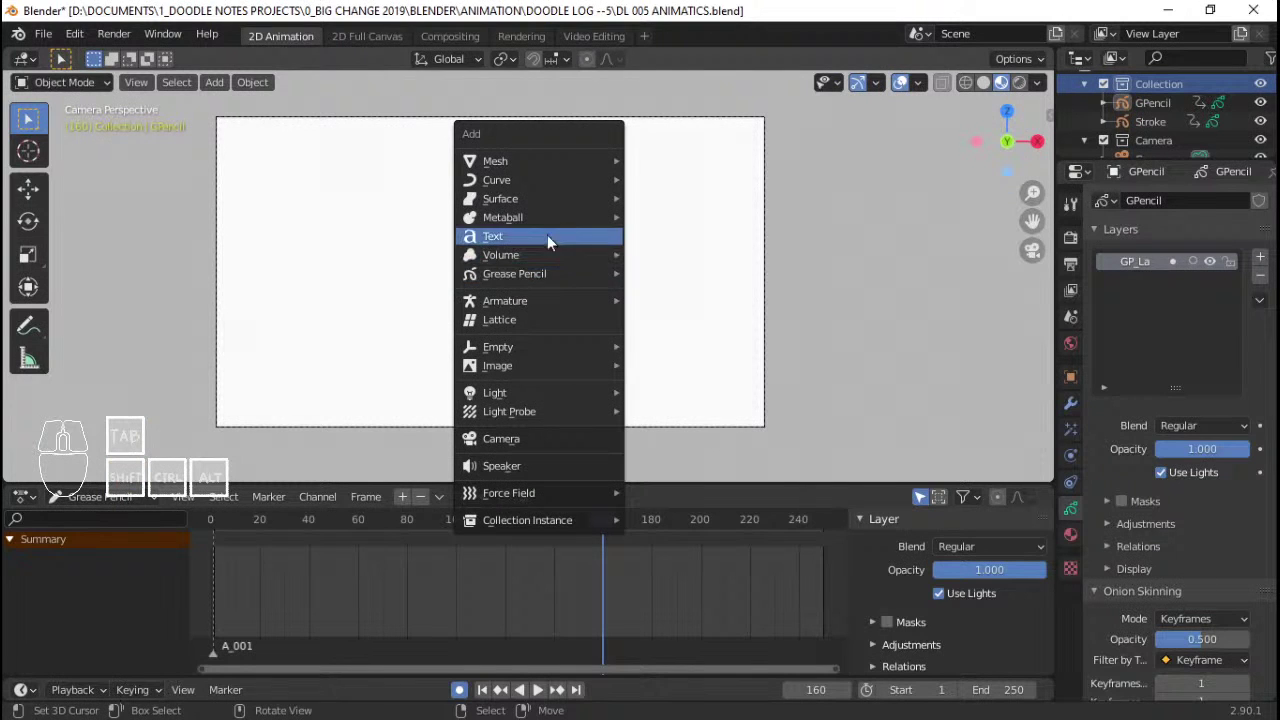
{"action": "left_click", "coordinate": [665, 272]}
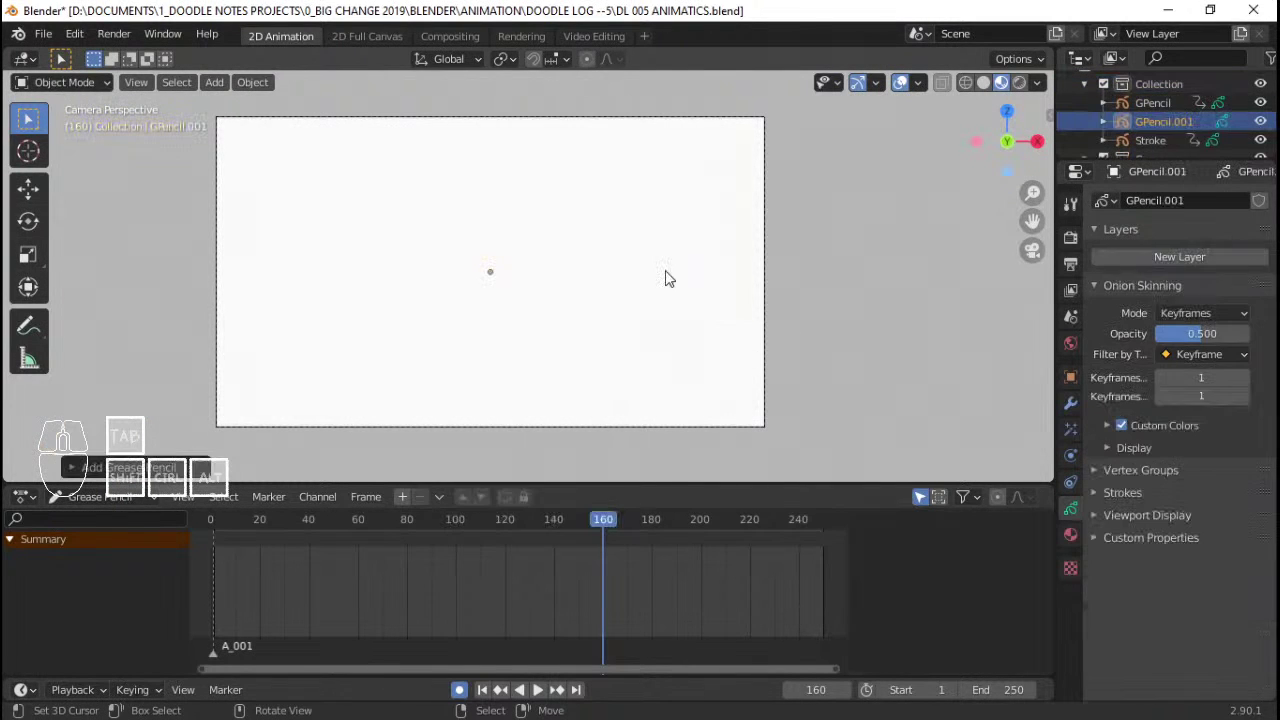
{"action": "key", "text": "ctrl+s"}
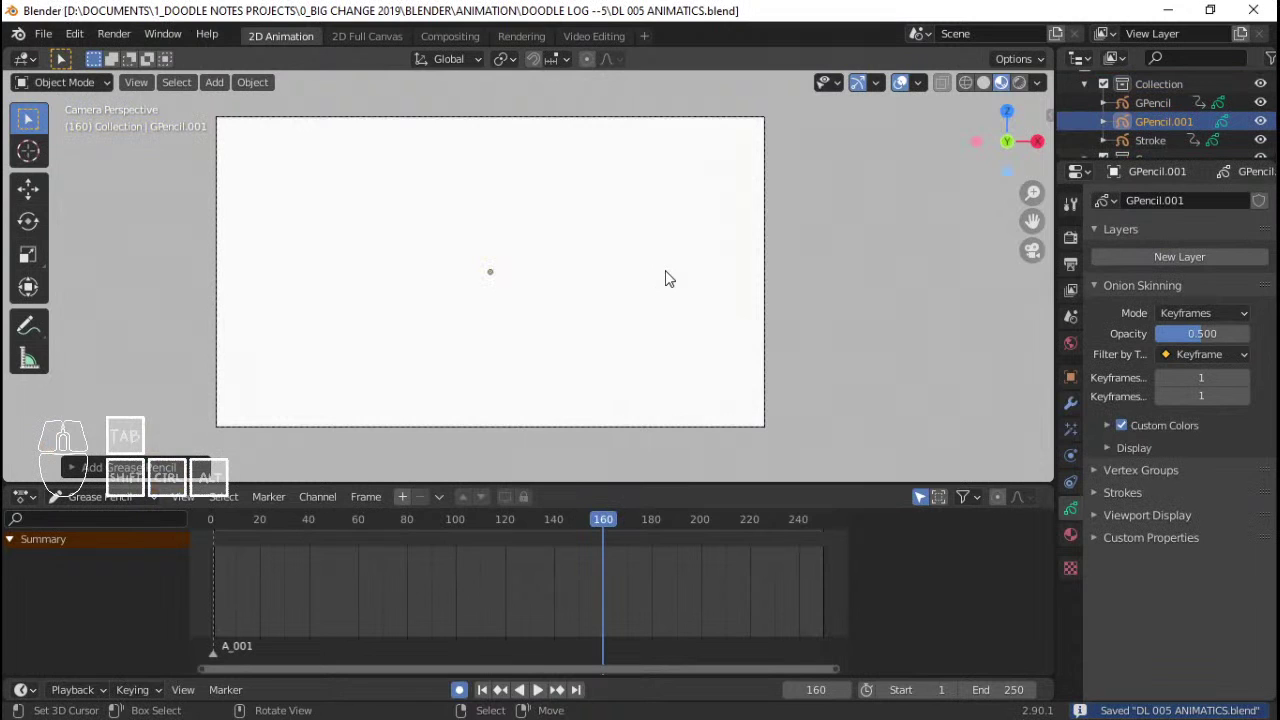
{"action": "scroll", "coordinate": [611, 347], "scroll_direction": "down", "scroll_amount": 1}
{"action": "scroll", "coordinate": [643, 344], "scroll_direction": "down", "scroll_amount": 1}
{"action": "middle_click_drag", "start_coordinate": [611, 347], "coordinate": [659, 314], "text": "shift"}
{"action": "scroll", "coordinate": [642, 351], "scroll_direction": "up", "scroll_amount": 2}
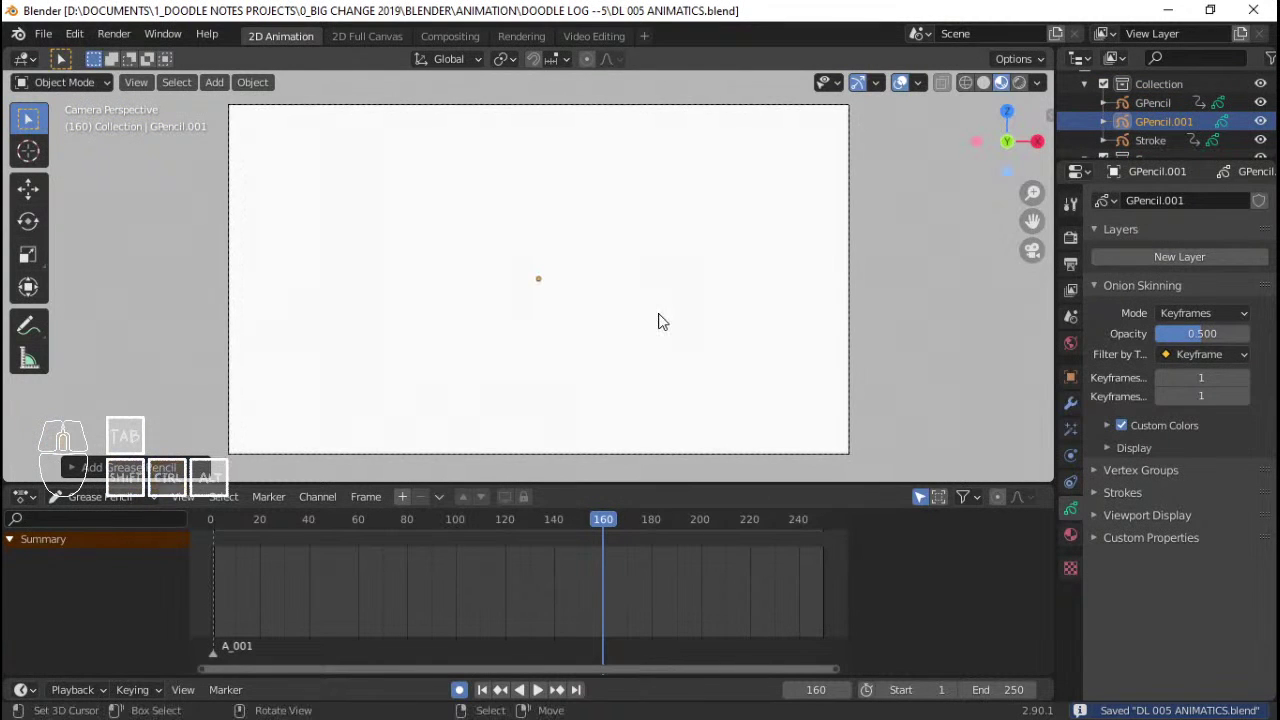
{"action": "middle_click_drag", "start_coordinate": [576, 251], "coordinate": [570, 290], "text": "shift"}
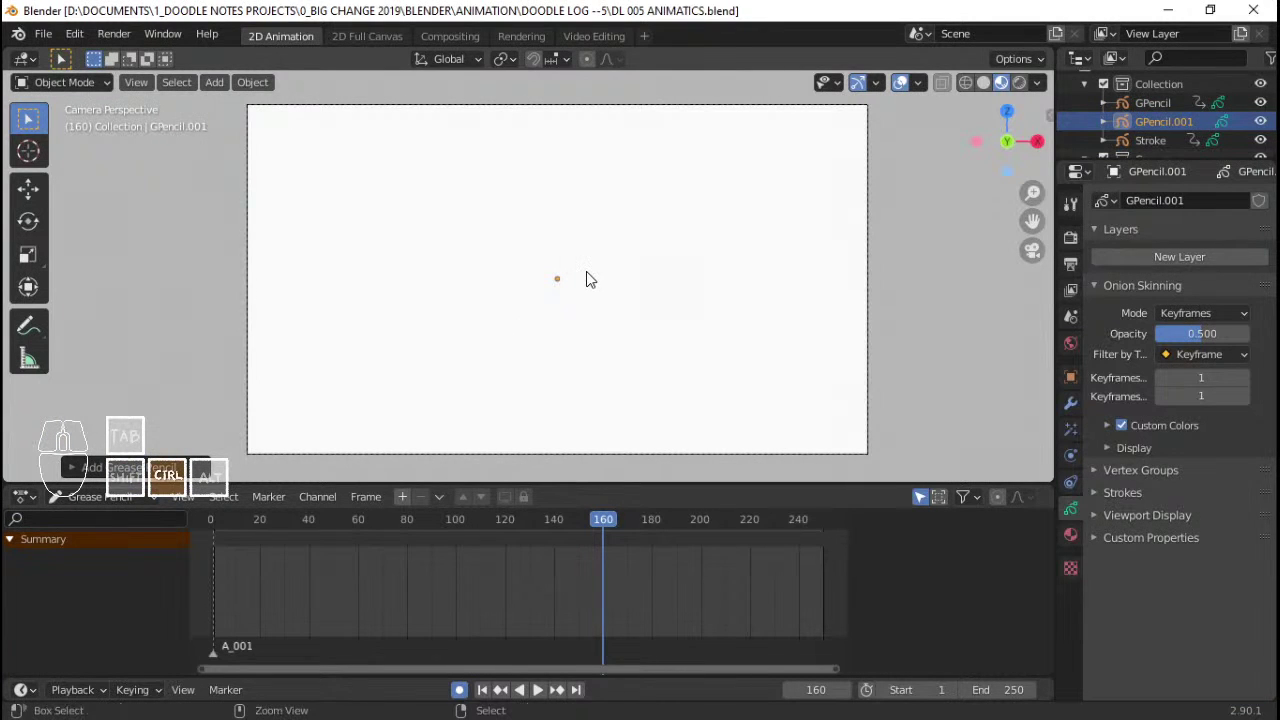
{"action": "key", "text": "shift+a"}
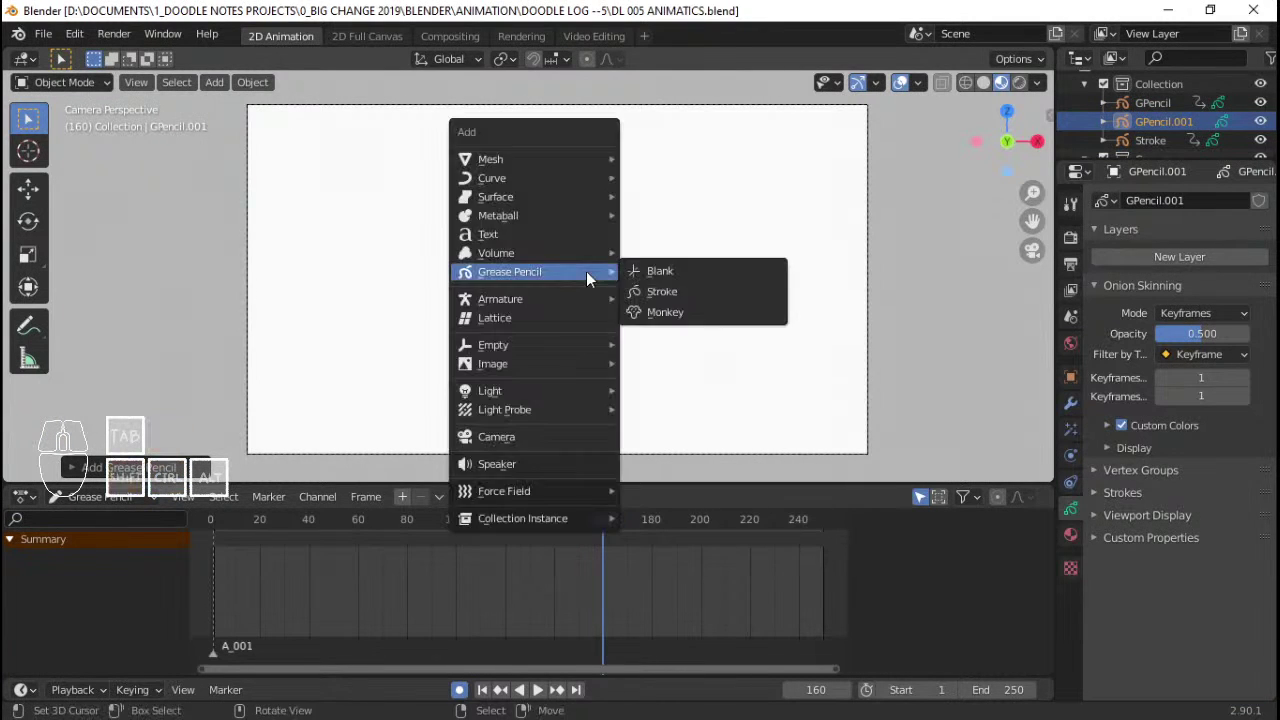
{"action": "key", "text": "Escape"}
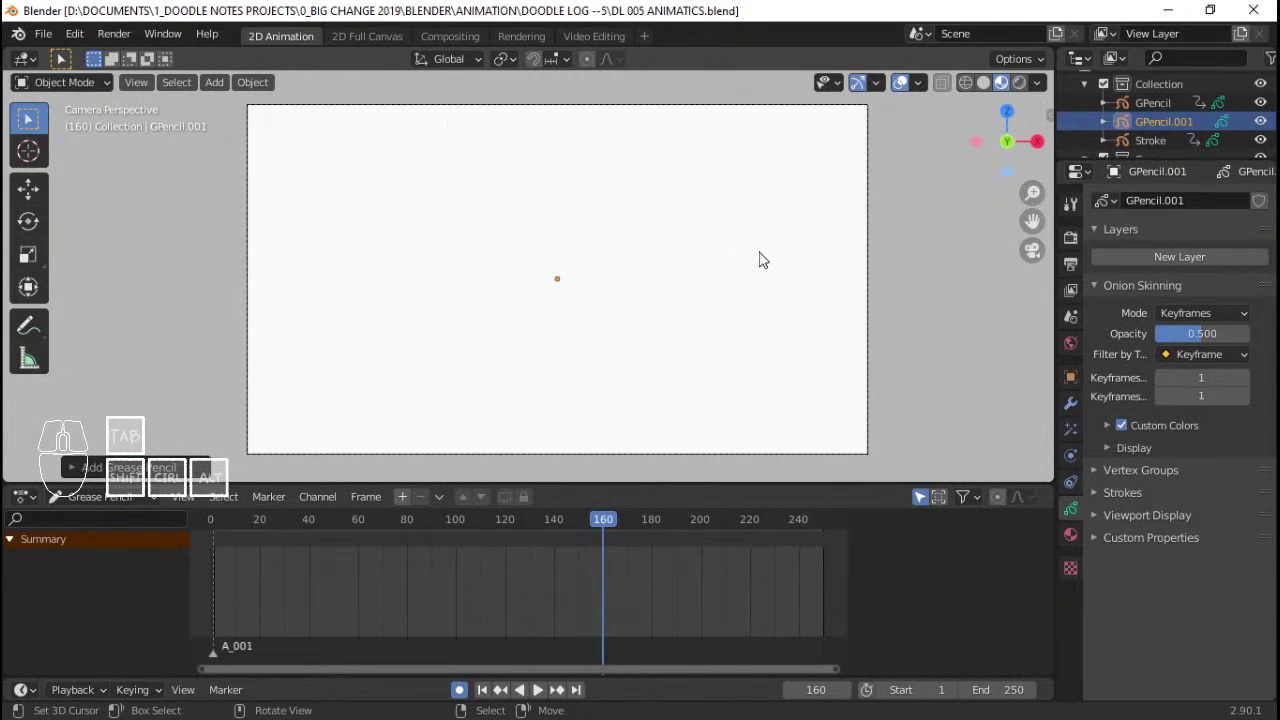
- Switch the new Grease Pencil object to Draw mode and show the front view with overlays hidden
{"action": "key", "text": "ctrl+Tab"}
{"action": "left_click", "coordinate": [762, 147]}
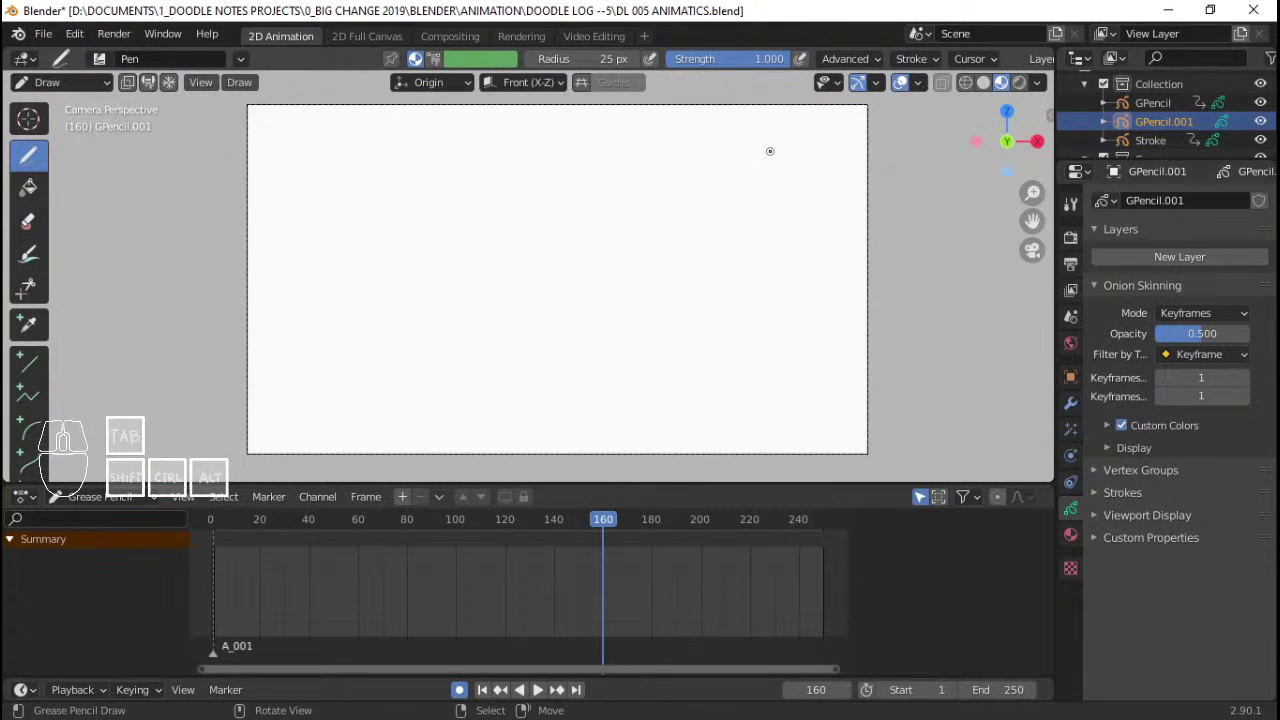
{"action": "key", "text": "KP_1"}
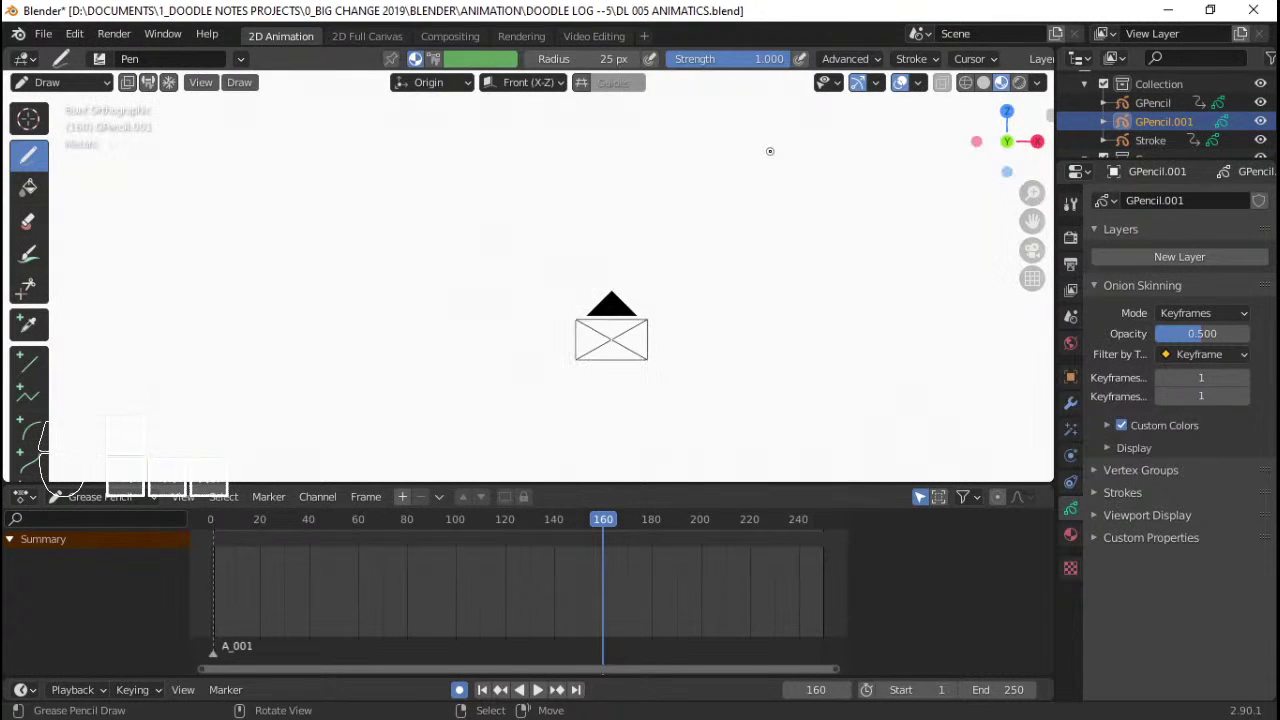
{"action": "middle_click_drag", "start_coordinate": [685, 403], "coordinate": [626, 354], "text": "shift"}
{"action": "key", "text": "shift+alt+z"}
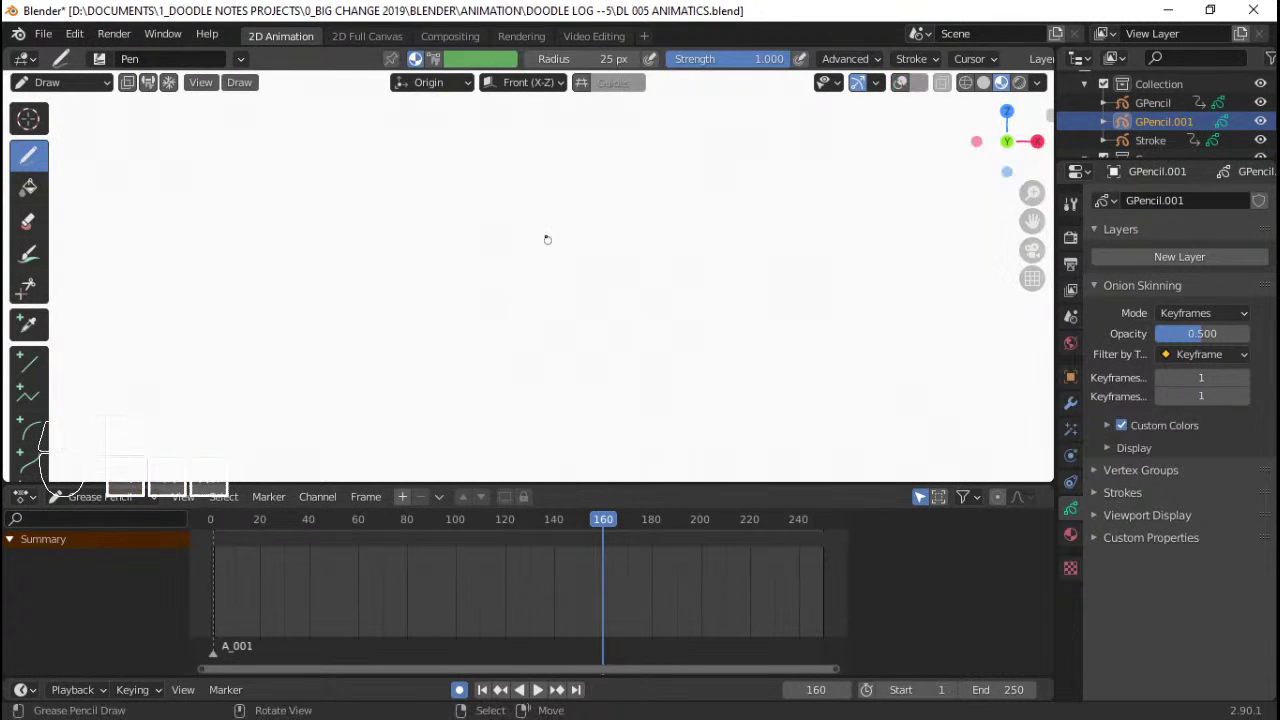
- Assign the existing Solid Stroke material to the new Grease Pencil object
{"action": "left_click_drag", "start_coordinate": [439, 201], "coordinate": [438, 216]}
{"action": "key", "text": "ctrl+z"}
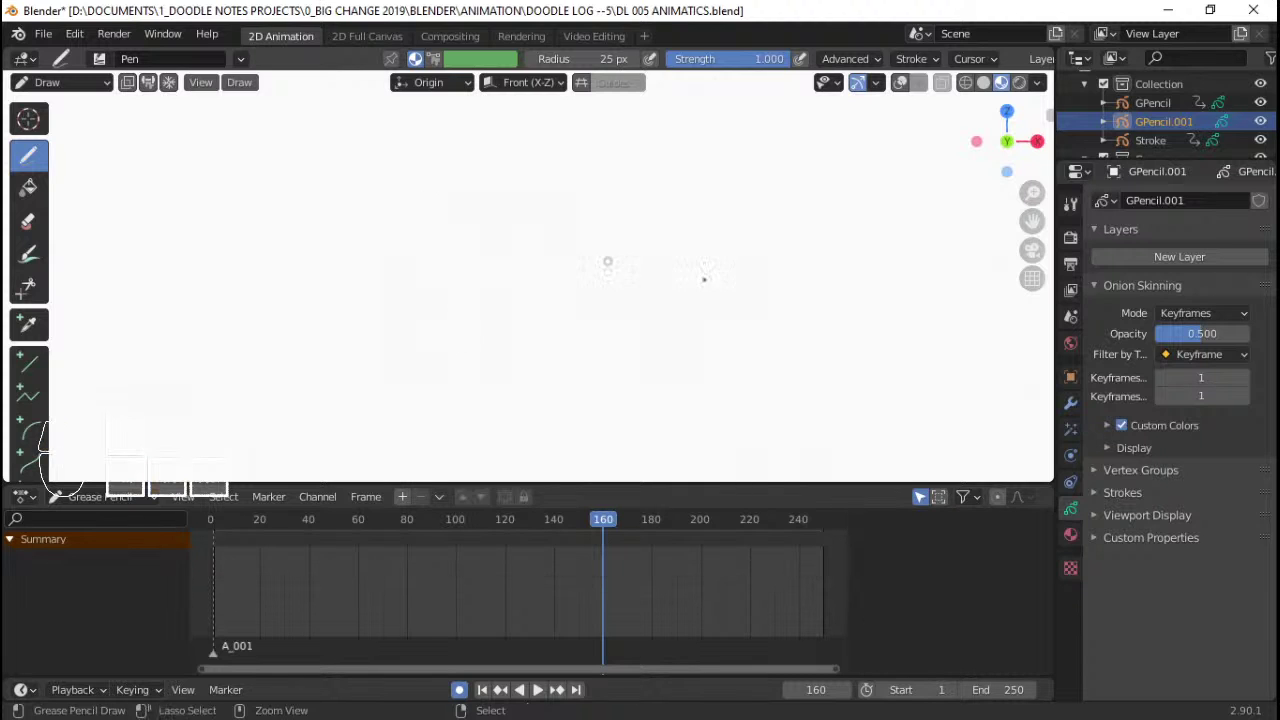
{"action": "left_click", "coordinate": [1070, 535]}
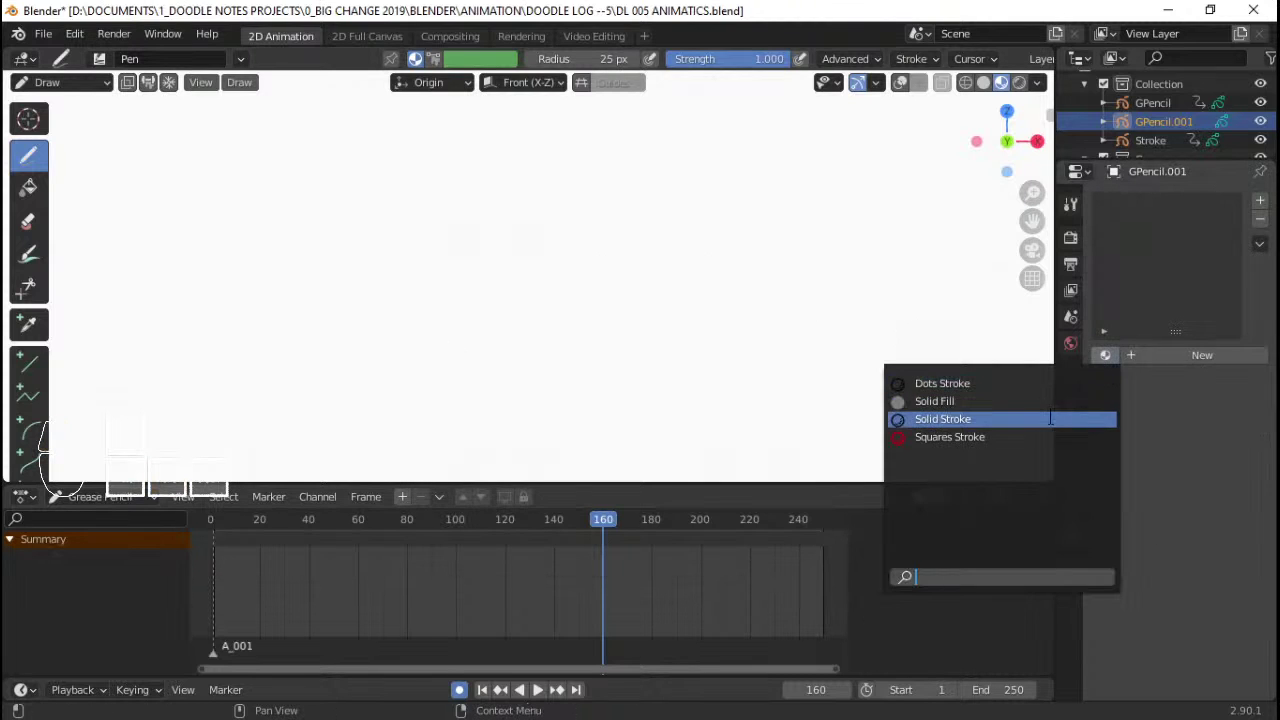
{"action": "left_click", "coordinate": [943, 419]}
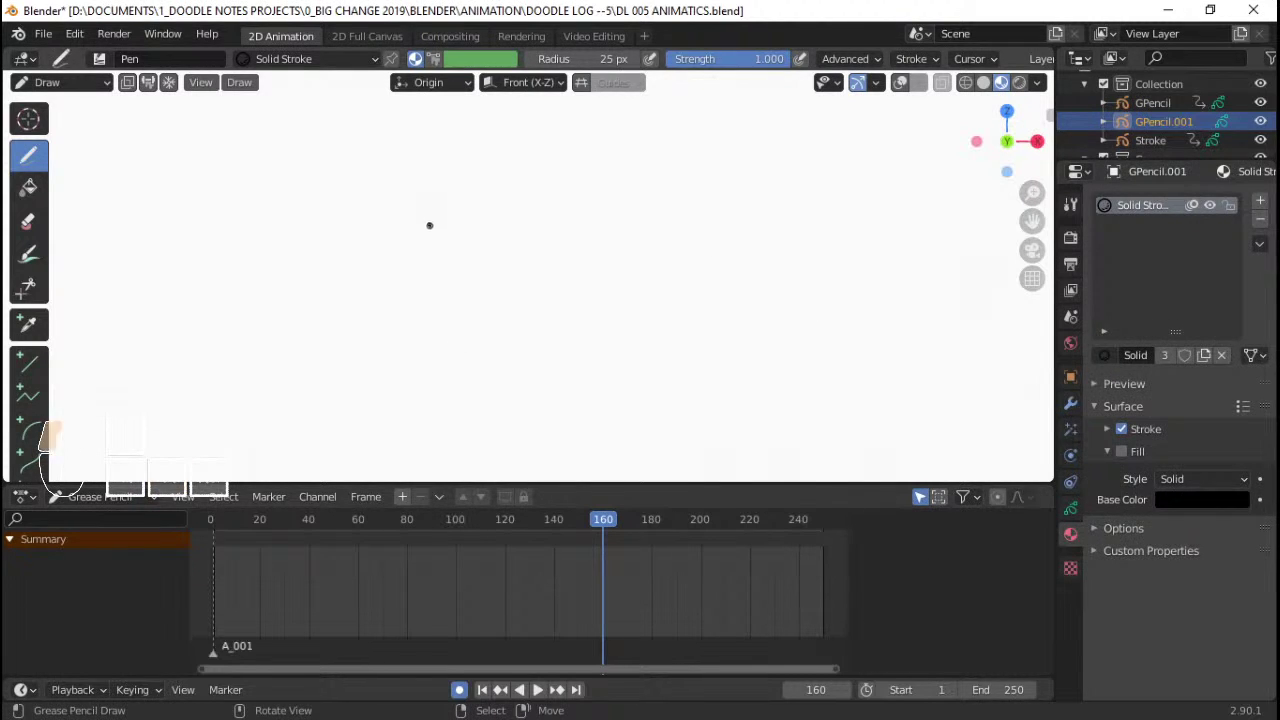
{"action": "left_click_drag", "start_coordinate": [429, 223], "coordinate": [446, 363]}
{"action": "key", "text": "ctrl+z"}
{"action": "left_click_drag", "start_coordinate": [421, 230], "coordinate": [423, 357]}
{"action": "key", "text": "ctrl+z"}
- Set the Pen brush radius to 30 px
{"action": "left_click", "coordinate": [603, 59]}
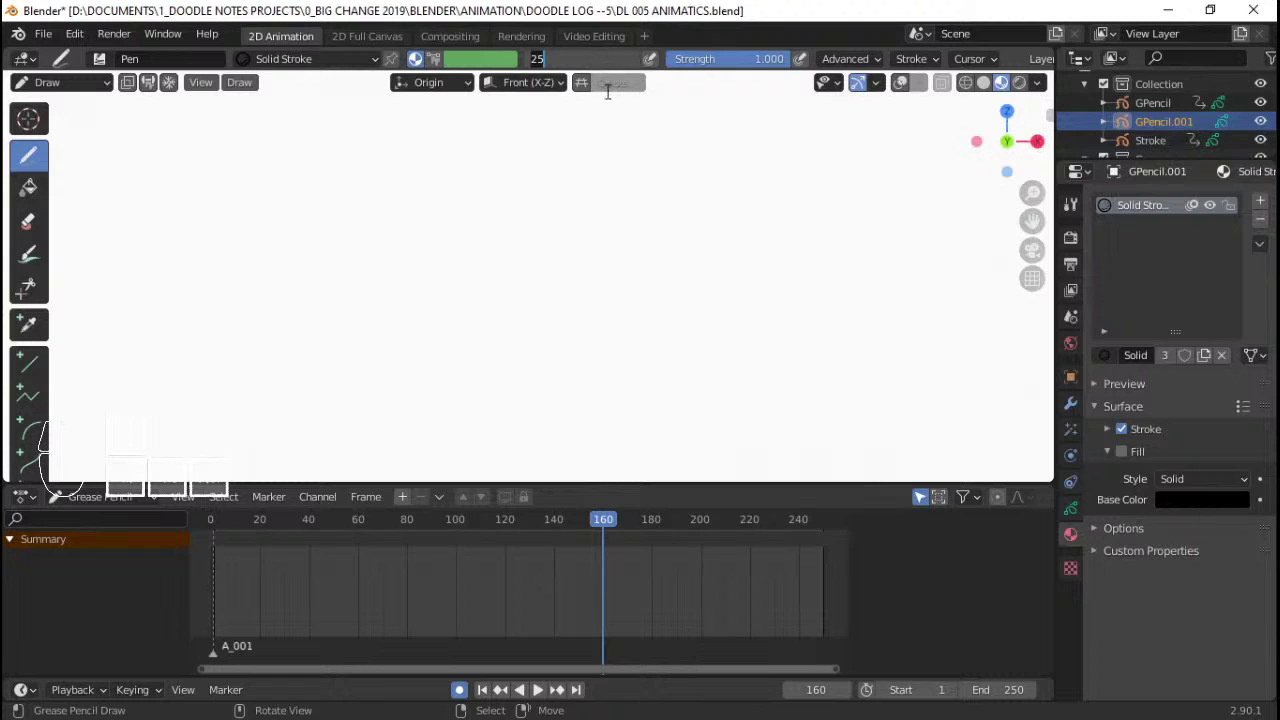
{"action": "type", "text": "30"}
{"action": "key", "text": "Return"}
- Draw a curved thumb shape and a long, slightly slanted line rising from it as the book's outer left edge
{"action": "mouse_move", "coordinate": [419, 221]}
{"action": "left_mouse_down"}
{"action": "mouse_move", "coordinate": [434, 329]}
{"action": "mouse_move", "coordinate": [437, 238]}
{"action": "mouse_move", "coordinate": [432, 292]}
{"action": "left_mouse_up"}
{"action": "key", "text": "ctrl+z"}
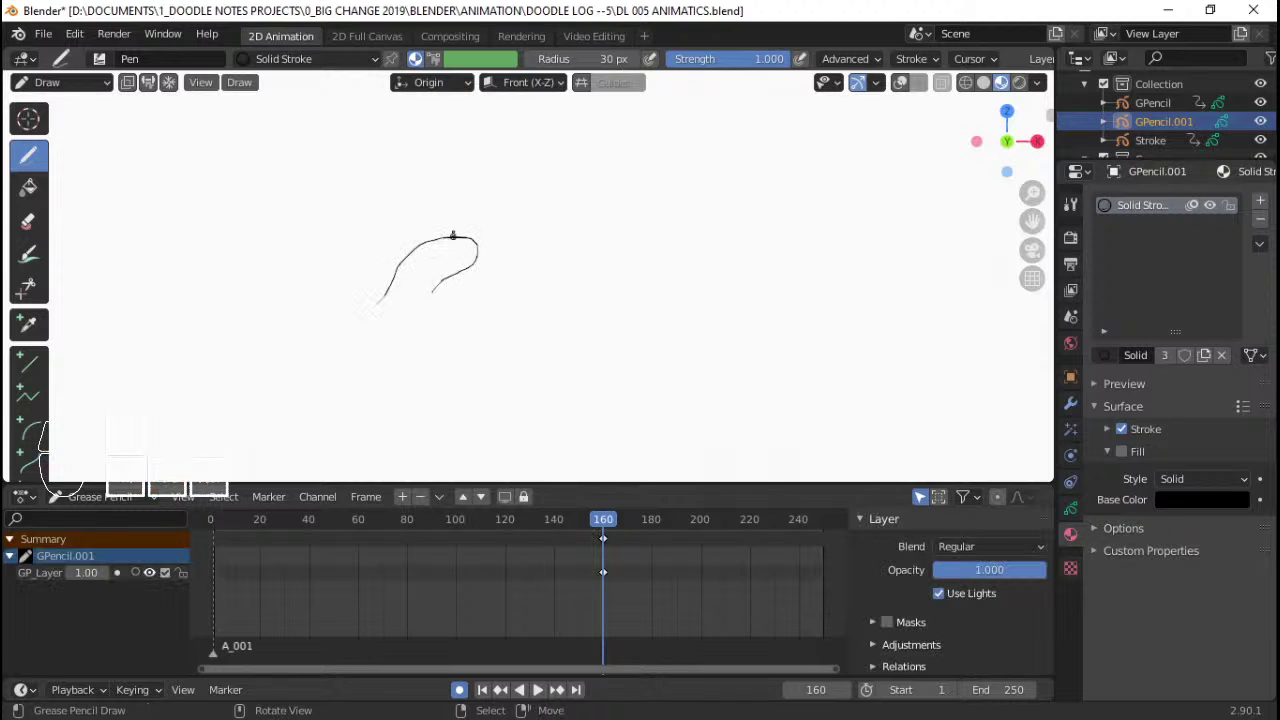
{"action": "left_click", "coordinate": [443, 246]}
{"action": "left_click_drag", "start_coordinate": [443, 246], "coordinate": [430, 186]}
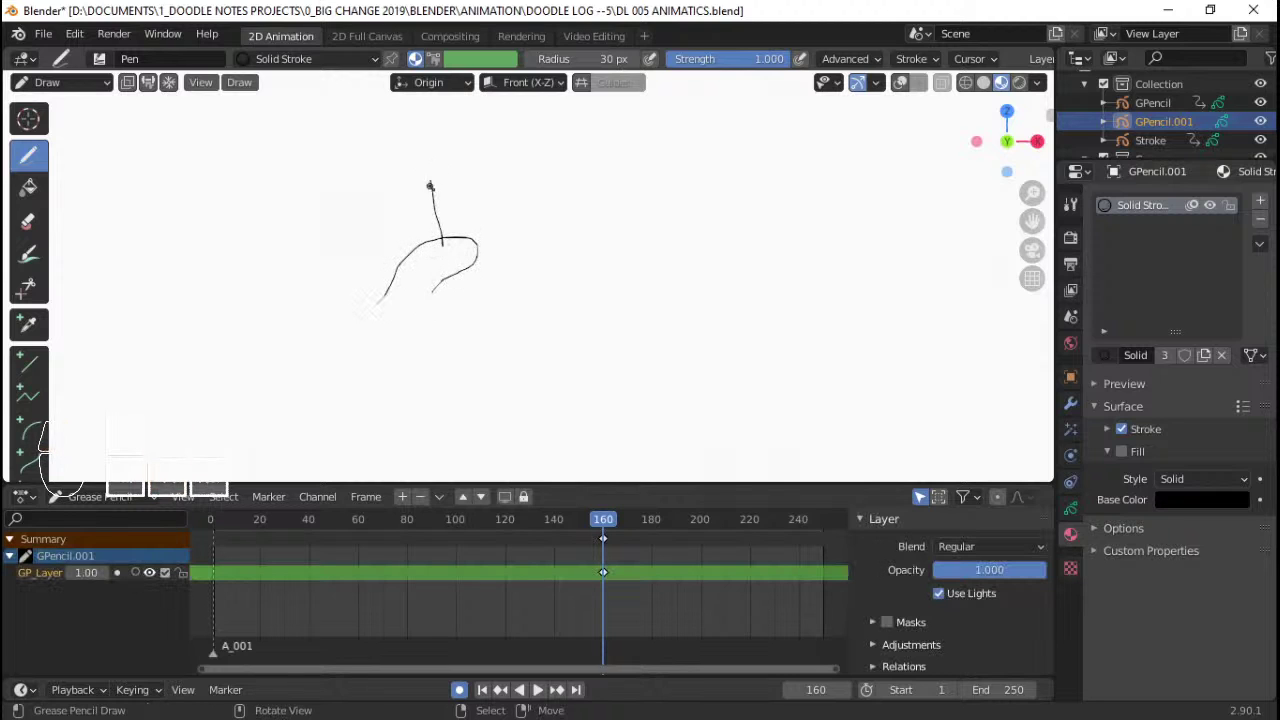
{"action": "mouse_move", "coordinate": [441, 239]}
{"action": "left_mouse_down"}
{"action": "mouse_move", "coordinate": [433, 158]}
{"action": "mouse_move", "coordinate": [440, 240]}
{"action": "left_mouse_up"}
{"action": "key", "text": "ctrl+z"}
{"action": "key", "text": "ctrl+z"}
{"action": "left_click_drag", "start_coordinate": [430, 144], "coordinate": [441, 238]}
{"action": "middle_click_drag", "start_coordinate": [441, 238], "coordinate": [420, 271], "text": "shift"}
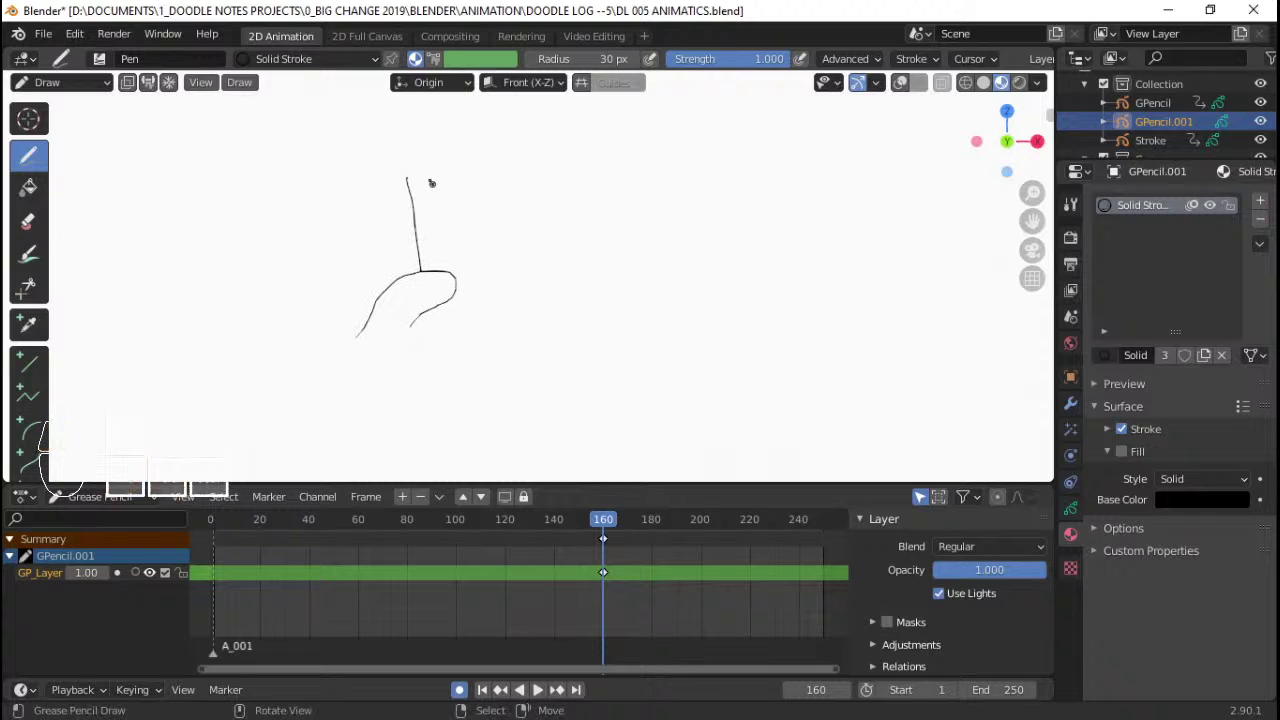
- Draw the left cover strip above and below the thumb, and outline the curved left page down to the central fold
{"action": "mouse_move", "coordinate": [407, 175]}
{"action": "left_mouse_down"}
{"action": "mouse_move", "coordinate": [426, 178]}
{"action": "mouse_move", "coordinate": [441, 268]}
{"action": "left_mouse_up"}
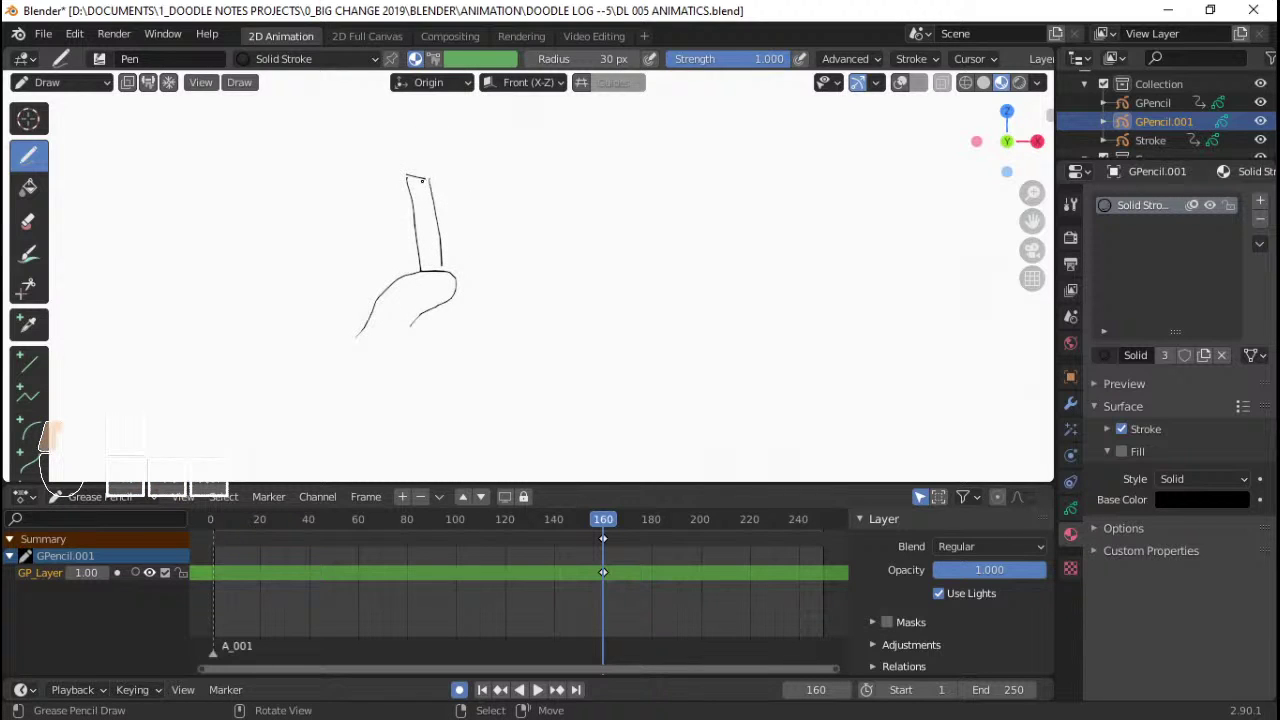
{"action": "left_click_drag", "start_coordinate": [566, 202], "coordinate": [568, 205]}
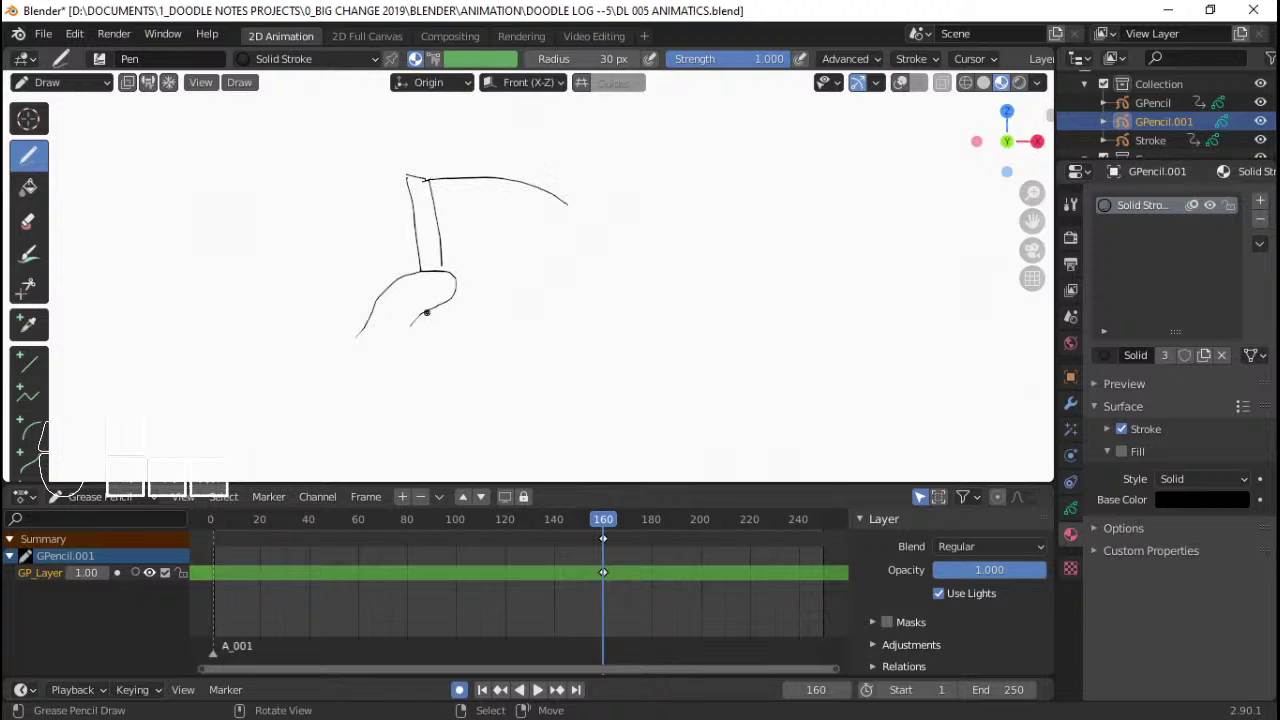
{"action": "mouse_move", "coordinate": [426, 313]}
{"action": "left_mouse_down"}
{"action": "mouse_move", "coordinate": [443, 430]}
{"action": "mouse_move", "coordinate": [465, 428]}
{"action": "left_mouse_up"}
{"action": "middle_click_drag", "start_coordinate": [478, 384], "coordinate": [460, 272], "text": "shift"}
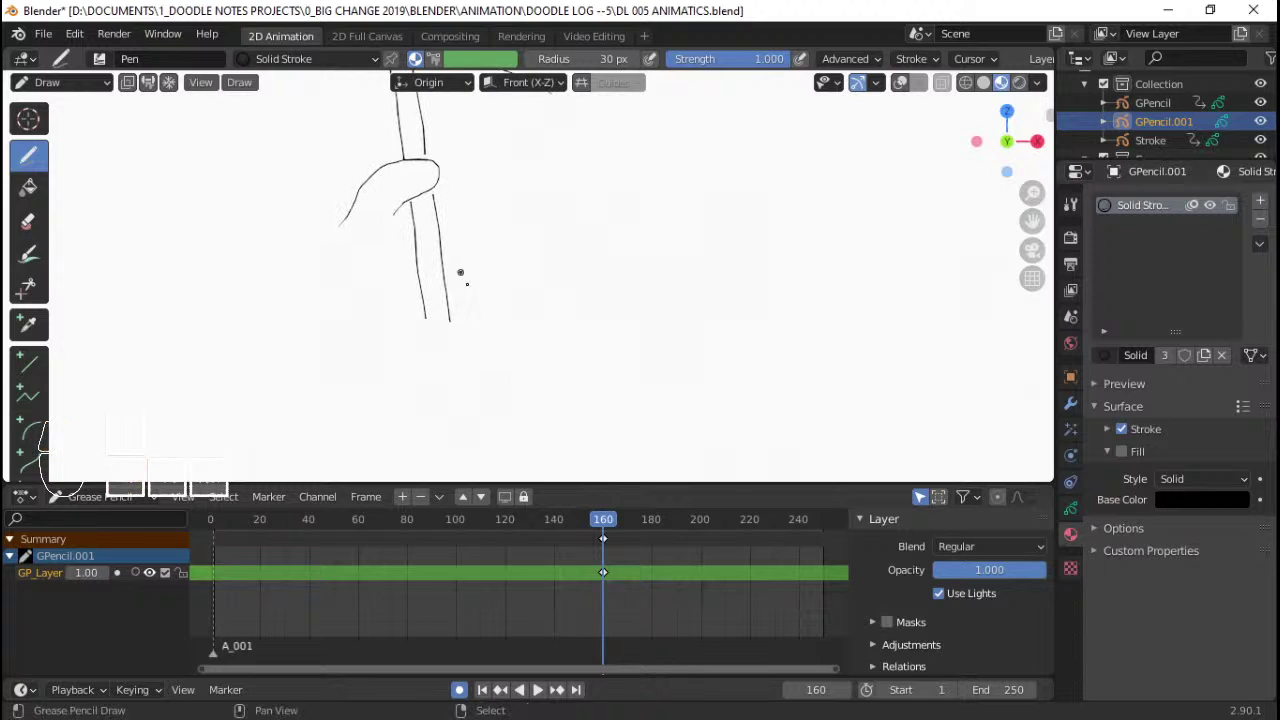
{"action": "middle_click_drag", "start_coordinate": [458, 320], "coordinate": [449, 380], "text": "shift"}
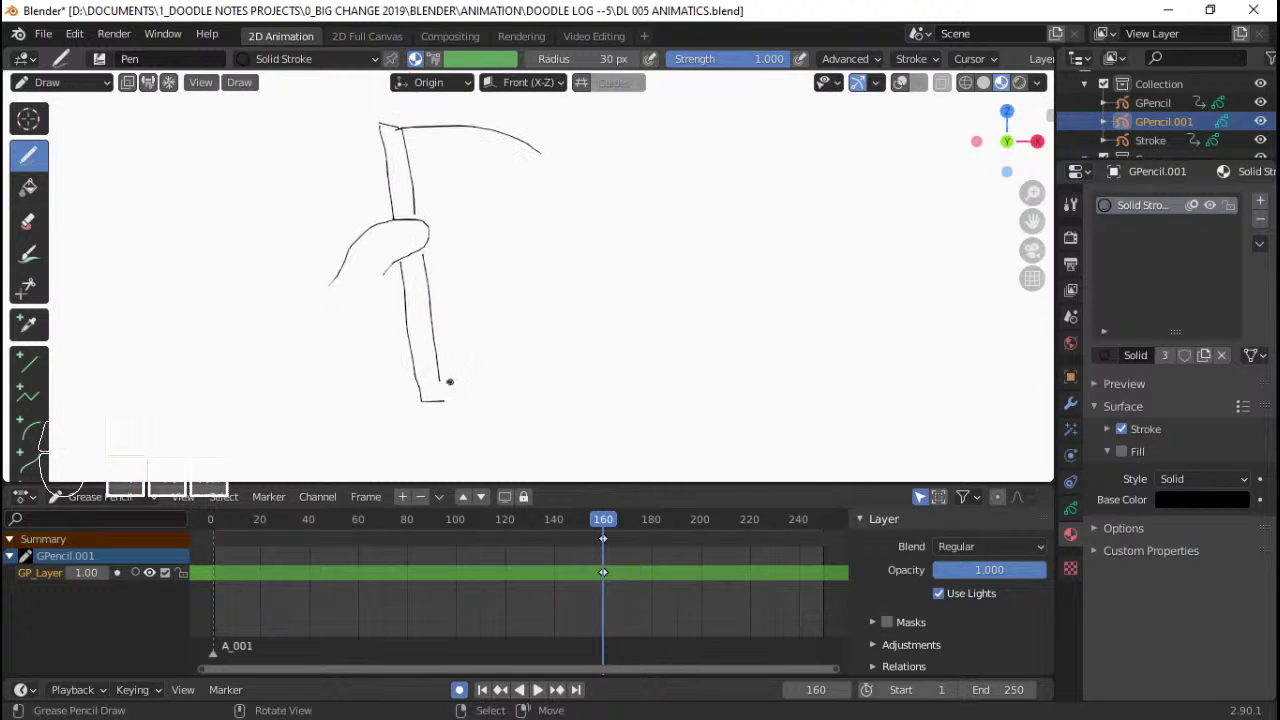
{"action": "key", "text": "ctrl+z"}
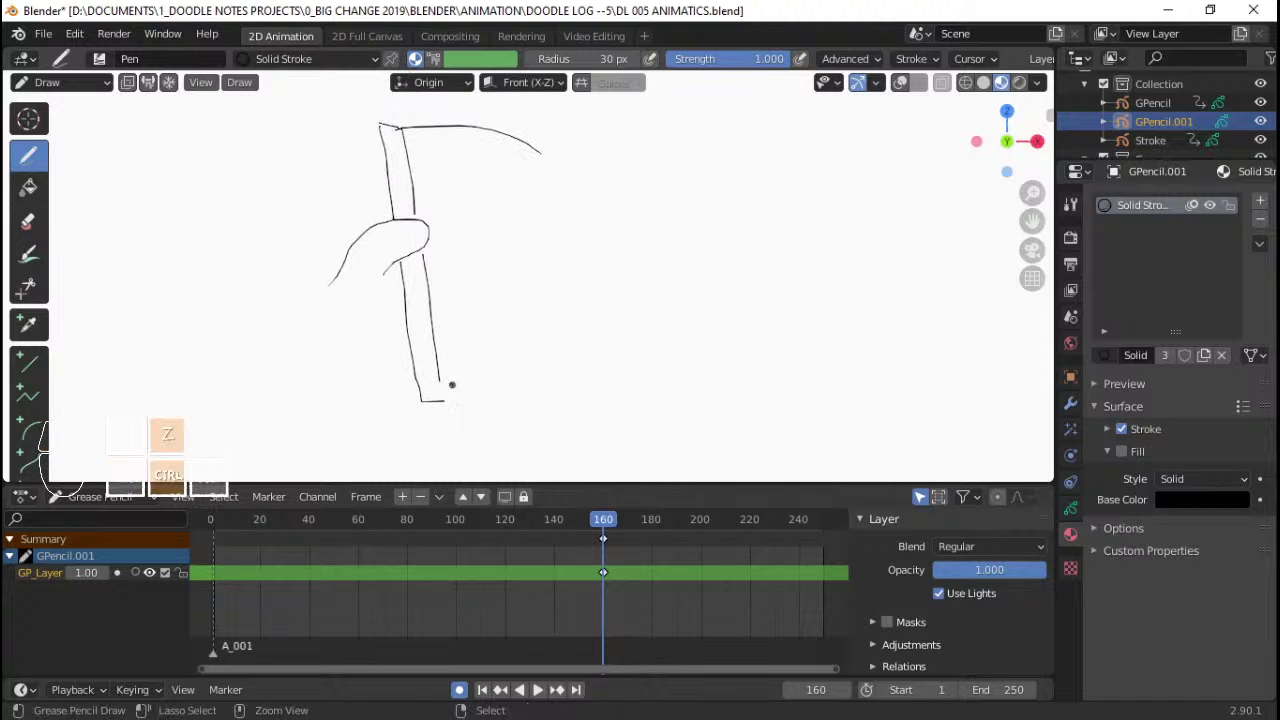
{"action": "left_click_drag", "start_coordinate": [440, 381], "coordinate": [602, 400]}
{"action": "mouse_move", "coordinate": [536, 149]}
{"action": "left_mouse_down"}
{"action": "mouse_move", "coordinate": [557, 165]}
{"action": "mouse_move", "coordinate": [604, 402]}
{"action": "left_mouse_up"}
- Outline the right page of the open book with curved top and bottom edges meeting the central fold
{"action": "middle_click_drag", "start_coordinate": [629, 195], "coordinate": [586, 220], "text": "shift"}
{"action": "left_click_drag", "start_coordinate": [549, 207], "coordinate": [710, 150]}
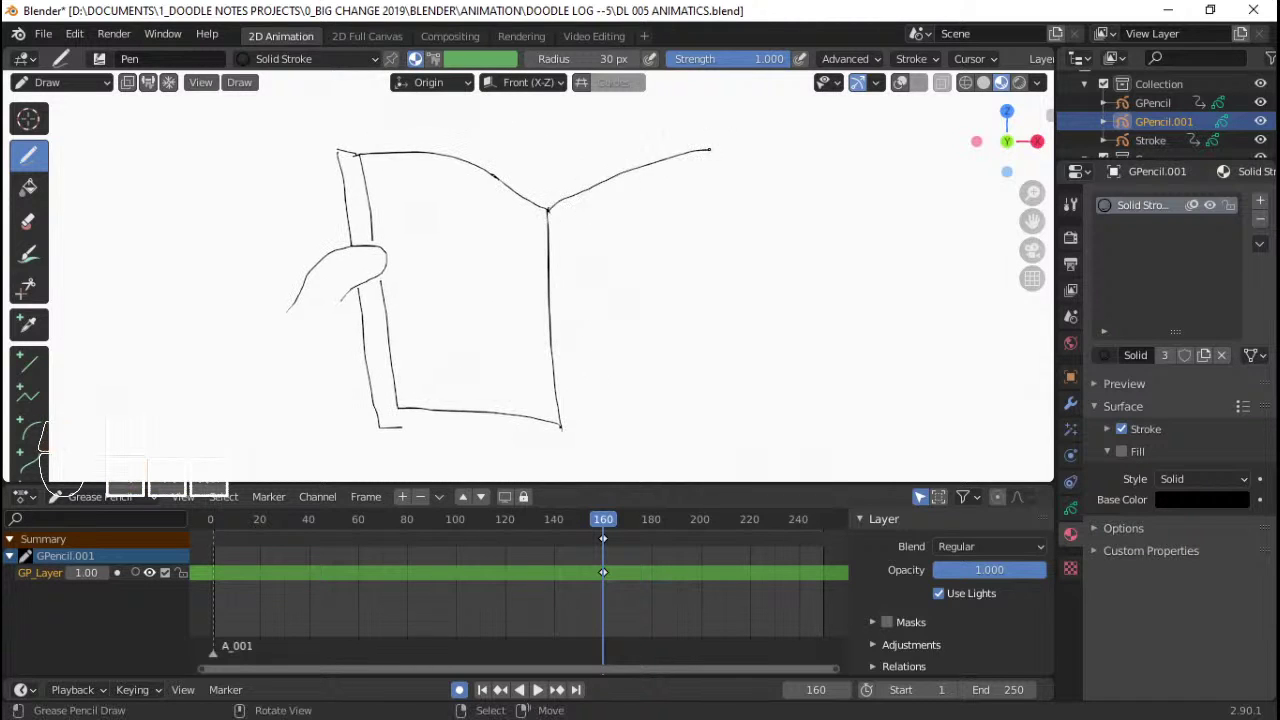
{"action": "mouse_move", "coordinate": [711, 191]}
{"action": "middle_mouse_down", "text": "shift"}
{"action": "mouse_move", "coordinate": [690, 211]}
{"action": "mouse_move", "coordinate": [663, 194]}
{"action": "middle_mouse_up", "text": "shift"}
{"action": "left_click_drag", "start_coordinate": [662, 172], "coordinate": [670, 398]}
{"action": "middle_click_drag", "start_coordinate": [551, 426], "coordinate": [549, 370], "text": "shift"}
{"action": "left_click_drag", "start_coordinate": [529, 389], "coordinate": [670, 340]}
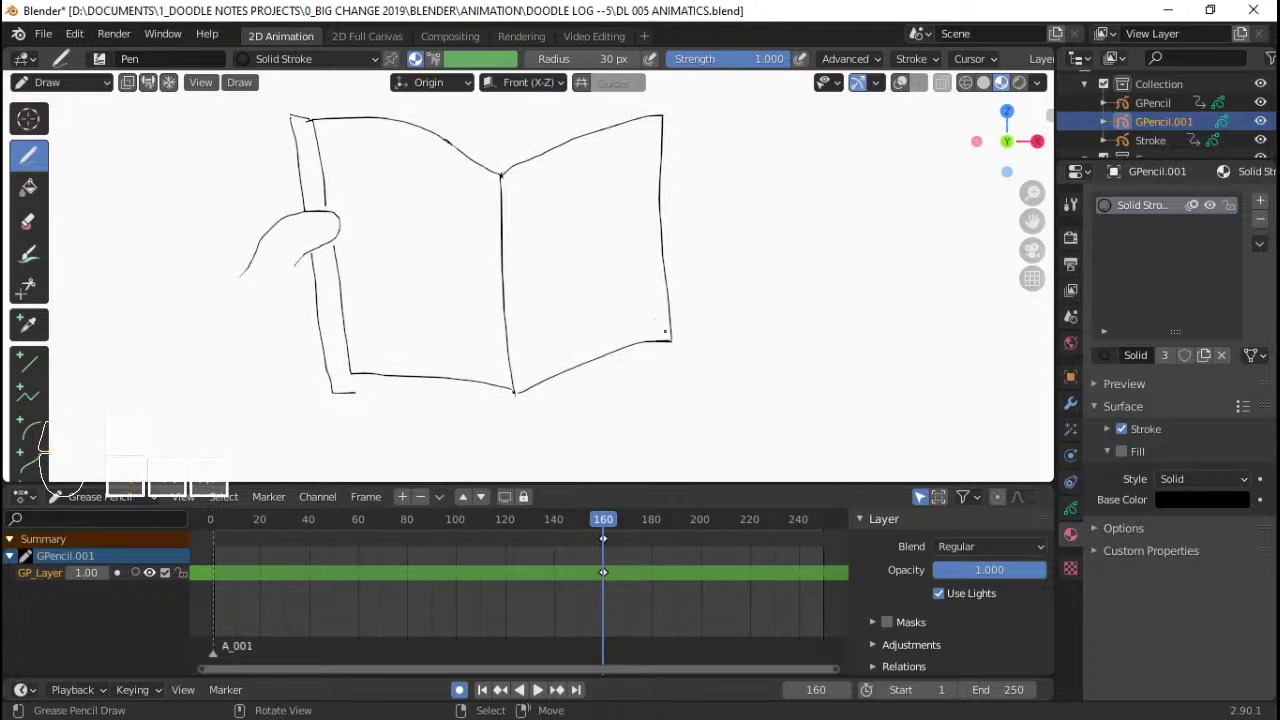
- Draw the book's right cover edge, the lower cover border and the small spine below the fold
{"action": "middle_click_drag", "start_coordinate": [620, 117], "coordinate": [605, 173], "text": "shift"}
{"action": "left_click_drag", "start_coordinate": [674, 157], "coordinate": [694, 392]}
{"action": "middle_click_drag", "start_coordinate": [404, 442], "coordinate": [398, 376], "text": "shift"}
{"action": "left_click_drag", "start_coordinate": [324, 379], "coordinate": [378, 383]}
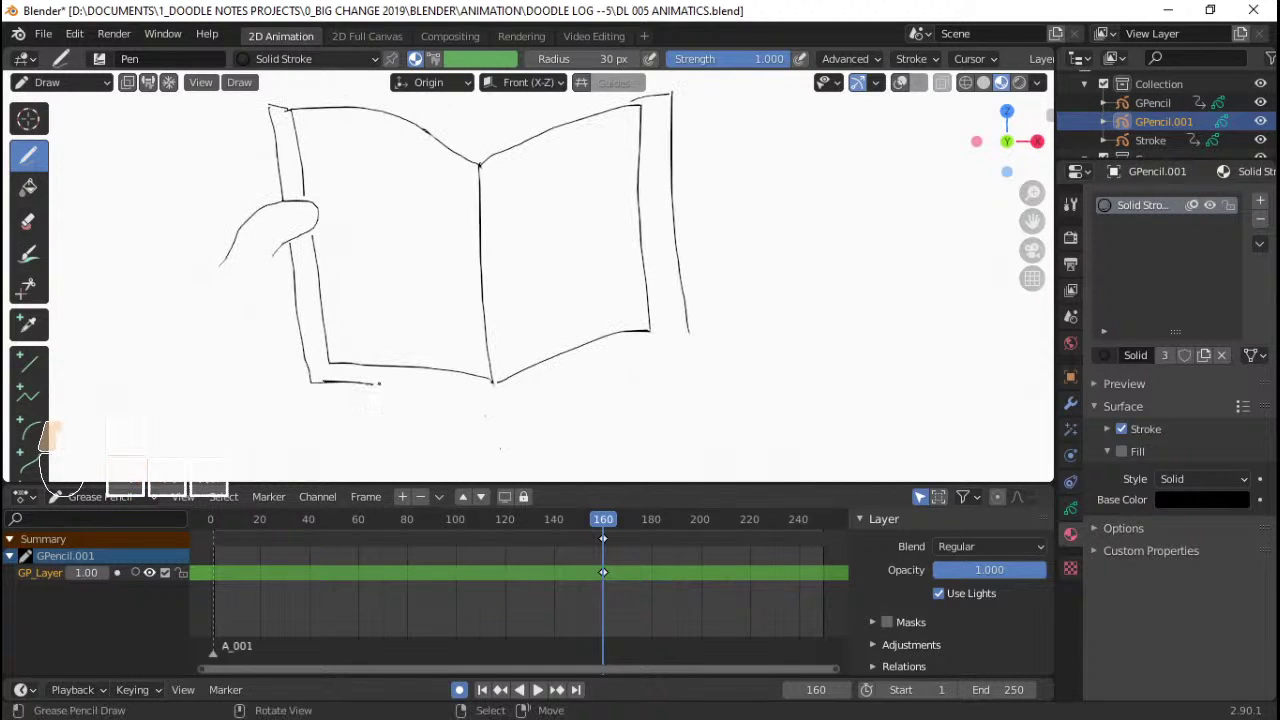
{"action": "left_click_drag", "start_coordinate": [473, 398], "coordinate": [523, 400]}
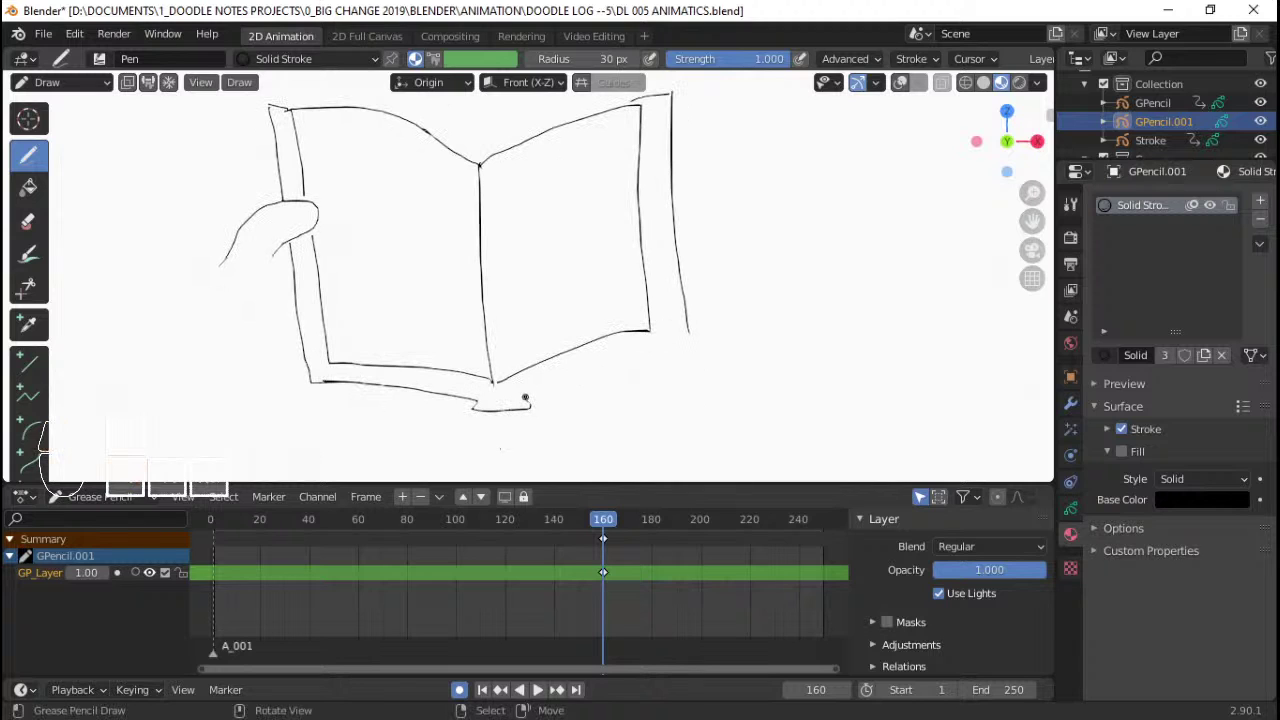
{"action": "scroll", "coordinate": [586, 300], "scroll_direction": "down", "scroll_amount": 2}
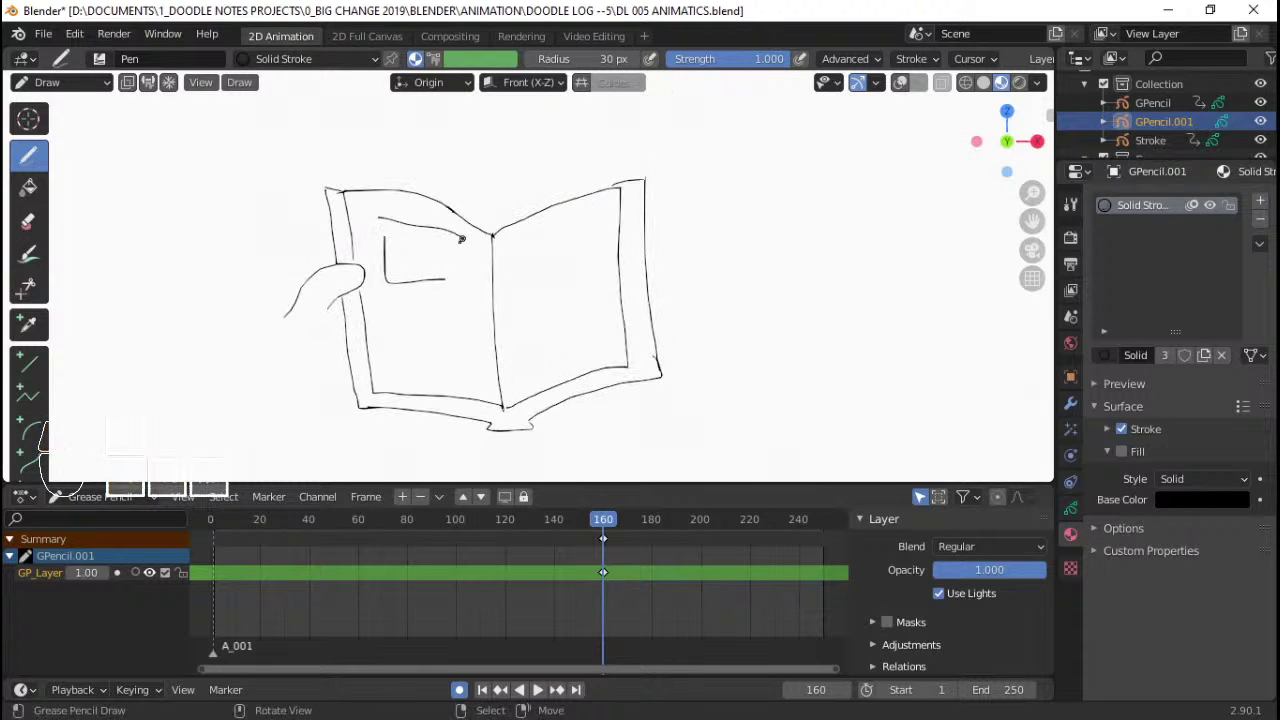
- Sketch two rectangular panels, one above the other, on the book's left page
{"action": "mouse_move", "coordinate": [386, 218]}
{"action": "left_mouse_down"}
{"action": "mouse_move", "coordinate": [395, 264]}
{"action": "mouse_move", "coordinate": [451, 278]}
{"action": "mouse_move", "coordinate": [461, 241]}
{"action": "left_mouse_up"}
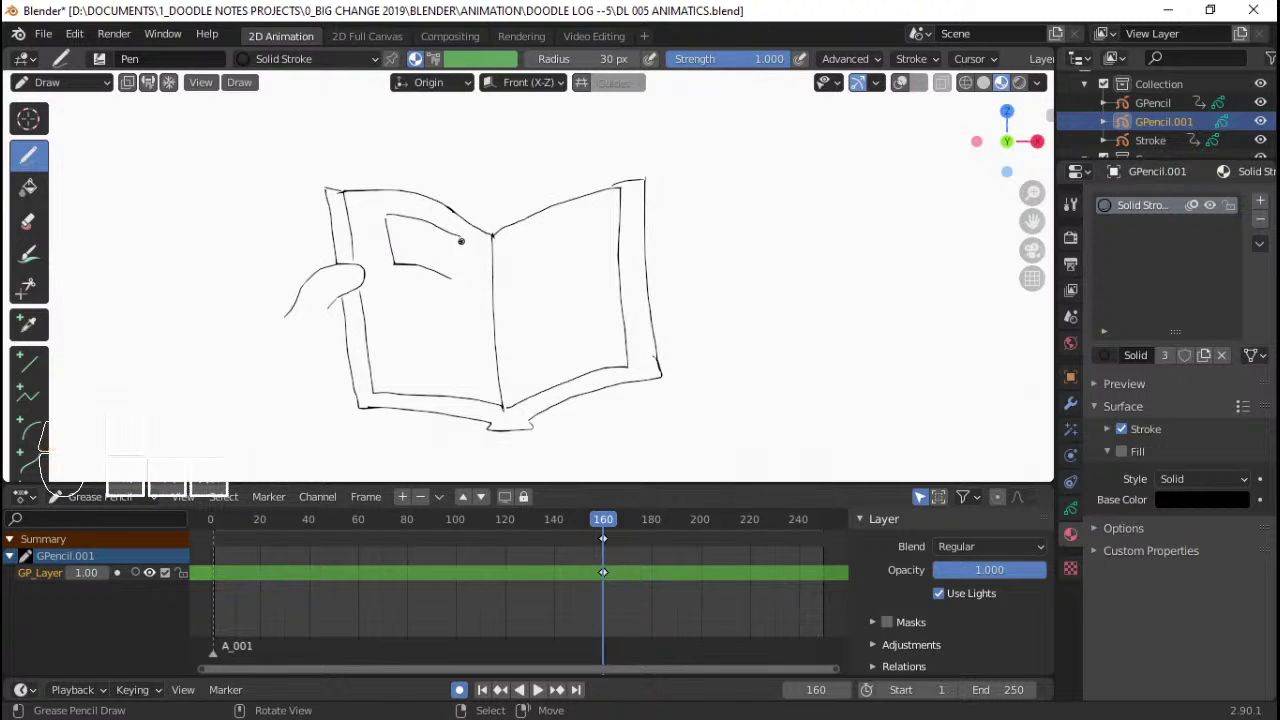
{"action": "left_click_drag", "start_coordinate": [404, 309], "coordinate": [465, 319]}
{"action": "left_click_drag", "start_coordinate": [469, 330], "coordinate": [470, 362]}
{"action": "mouse_move", "coordinate": [639, 295]}
{"action": "middle_mouse_down", "text": "shift"}
{"action": "mouse_move", "coordinate": [635, 281]}
{"action": "mouse_move", "coordinate": [622, 295]}
{"action": "middle_mouse_up", "text": "shift"}
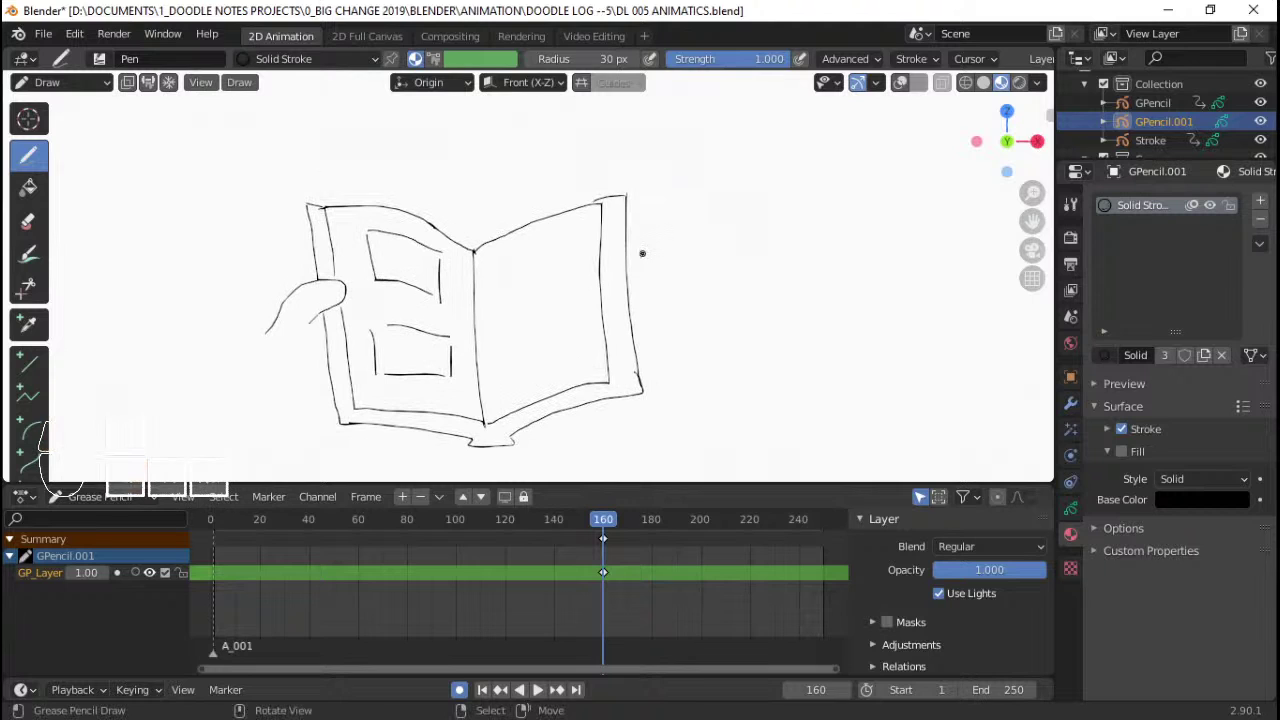
- Draw the rest of the left hand gripping the book, with the curved palm and both forearm lines
{"action": "mouse_move", "coordinate": [281, 275]}
{"action": "middle_mouse_down", "text": "shift"}
{"action": "mouse_move", "coordinate": [274, 266]}
{"action": "mouse_move", "coordinate": [359, 233]}
{"action": "middle_mouse_up", "text": "shift"}
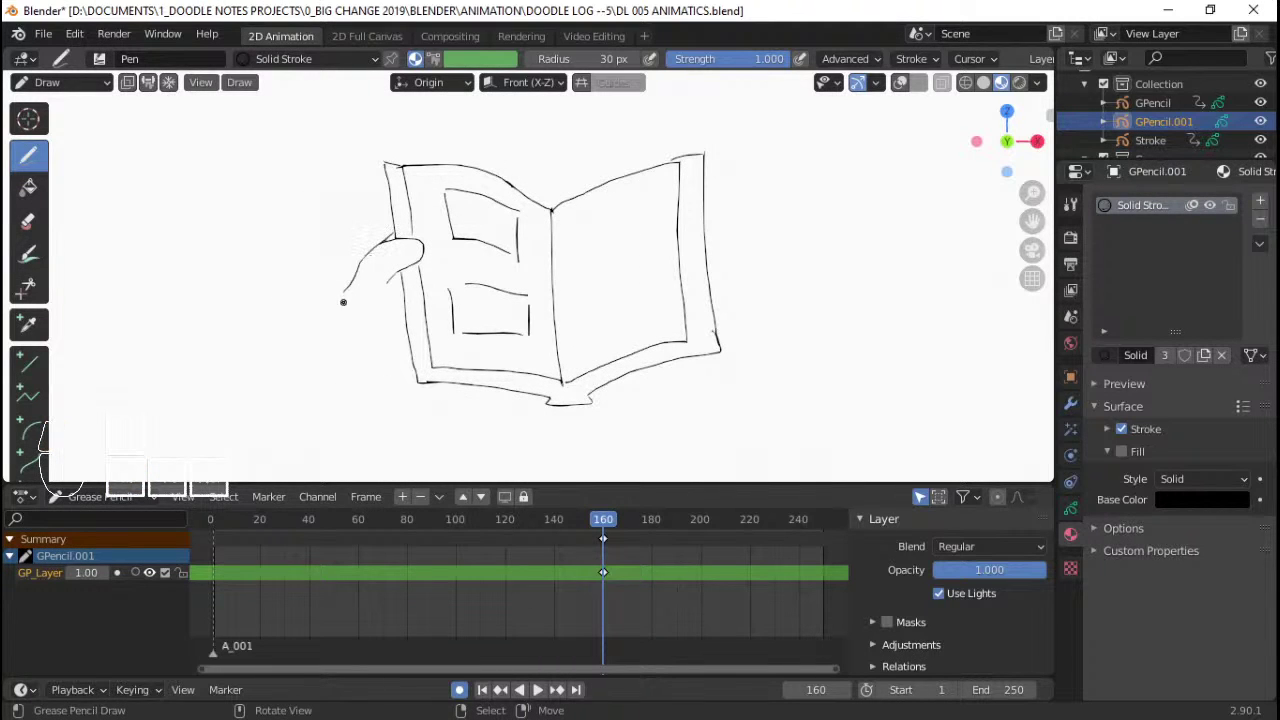
{"action": "left_click_drag", "start_coordinate": [343, 302], "coordinate": [331, 304]}
{"action": "left_click_drag", "start_coordinate": [231, 366], "coordinate": [232, 365]}
{"action": "mouse_move", "coordinate": [408, 358]}
{"action": "left_mouse_down"}
{"action": "mouse_move", "coordinate": [389, 354]}
{"action": "mouse_move", "coordinate": [334, 402]}
{"action": "left_mouse_up"}
{"action": "middle_click_drag", "start_coordinate": [595, 283], "coordinate": [528, 309], "text": "shift"}
{"action": "left_click_drag", "start_coordinate": [207, 366], "coordinate": [205, 296]}
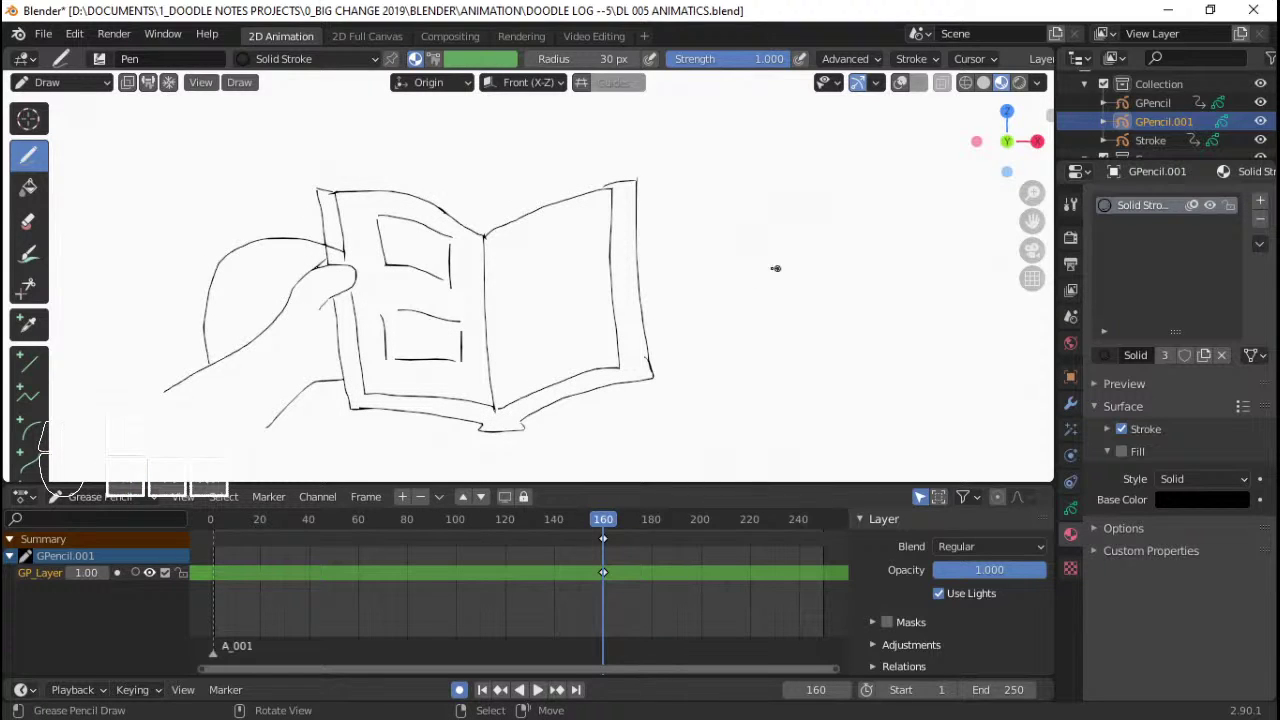
- Draw a right hand and wrist beside the book's right page, holding a slanted pen
{"action": "left_click_drag", "start_coordinate": [750, 290], "coordinate": [746, 290]}
{"action": "left_click_drag", "start_coordinate": [859, 382], "coordinate": [846, 348]}
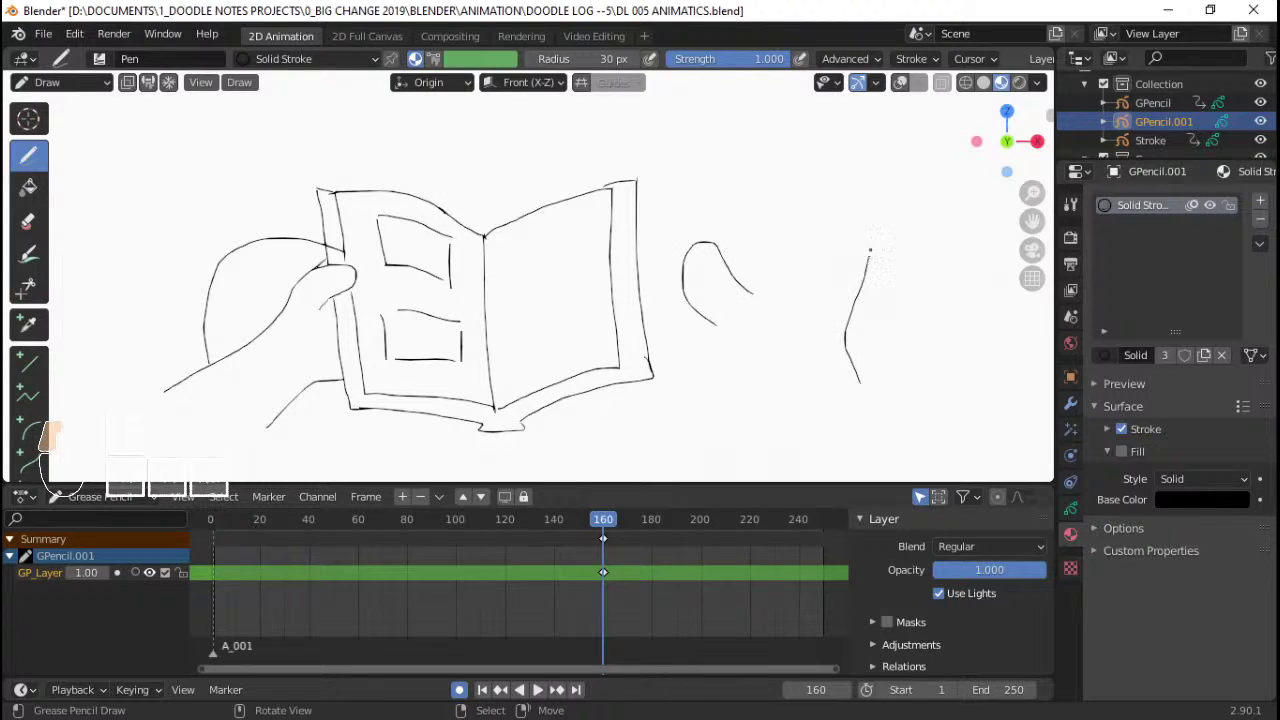
{"action": "mouse_move", "coordinate": [795, 184]}
{"action": "left_mouse_down"}
{"action": "mouse_move", "coordinate": [745, 191]}
{"action": "mouse_move", "coordinate": [851, 122]}
{"action": "left_mouse_up"}
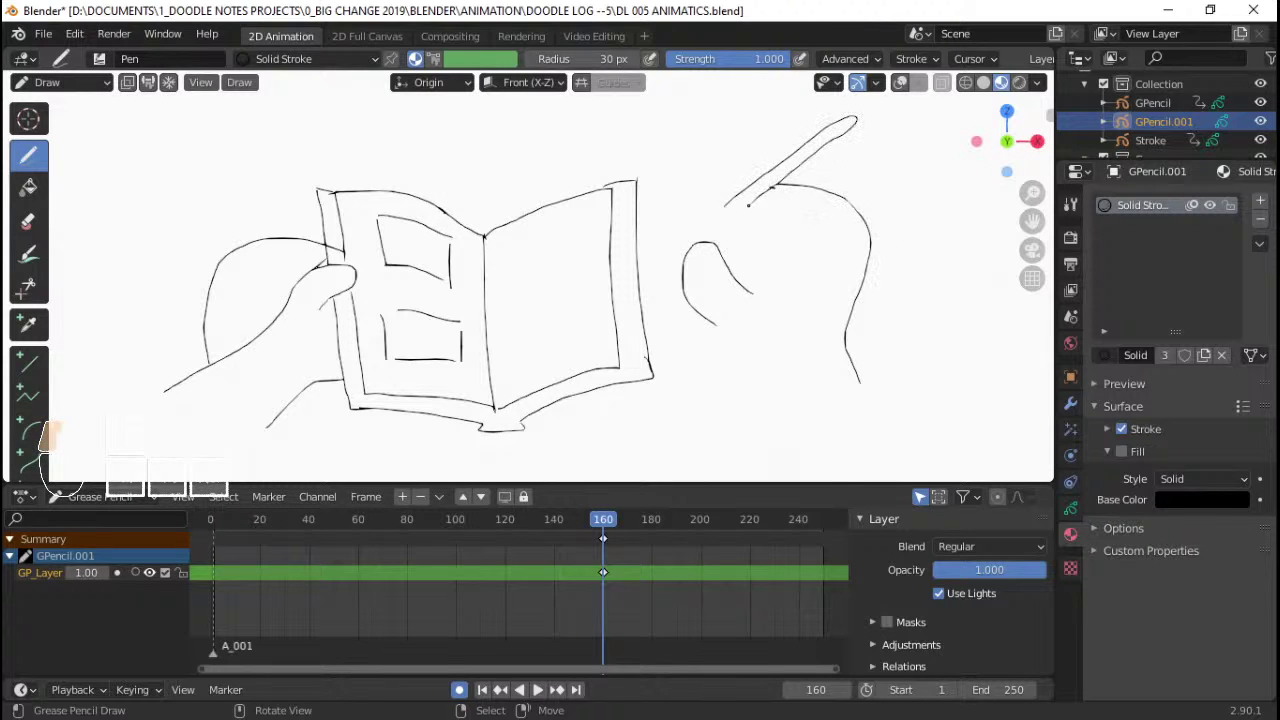
{"action": "key", "text": "ctrl+z"}
{"action": "mouse_move", "coordinate": [706, 238]}
{"action": "left_mouse_down"}
{"action": "mouse_move", "coordinate": [724, 218]}
{"action": "mouse_move", "coordinate": [722, 243]}
{"action": "mouse_move", "coordinate": [662, 267]}
{"action": "mouse_move", "coordinate": [676, 286]}
{"action": "left_mouse_up"}
{"action": "mouse_move", "coordinate": [754, 188]}
{"action": "left_mouse_down"}
{"action": "mouse_move", "coordinate": [701, 212]}
{"action": "mouse_move", "coordinate": [736, 296]}
{"action": "mouse_move", "coordinate": [716, 327]}
{"action": "mouse_move", "coordinate": [760, 421]}
{"action": "left_mouse_up"}
{"action": "middle_click_drag", "start_coordinate": [654, 330], "coordinate": [646, 240], "text": "ctrl"}
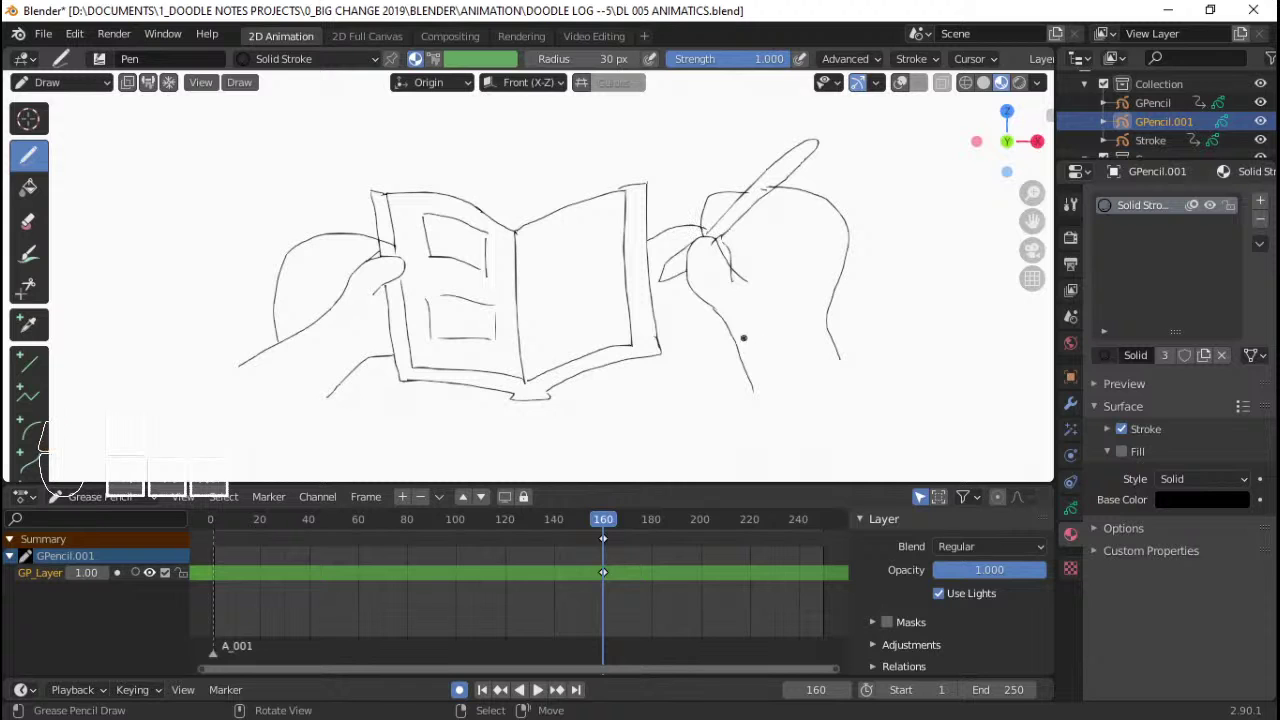
- Save the file and play the animation past the drawing keyframe at frame 160
{"action": "mouse_move", "coordinate": [694, 329]}
{"action": "middle_mouse_down", "text": "ctrl"}
{"action": "mouse_move", "coordinate": [674, 360]}
{"action": "mouse_move", "coordinate": [686, 325]}
{"action": "middle_mouse_up", "text": "ctrl"}
{"action": "key", "text": "ctrl+s"}
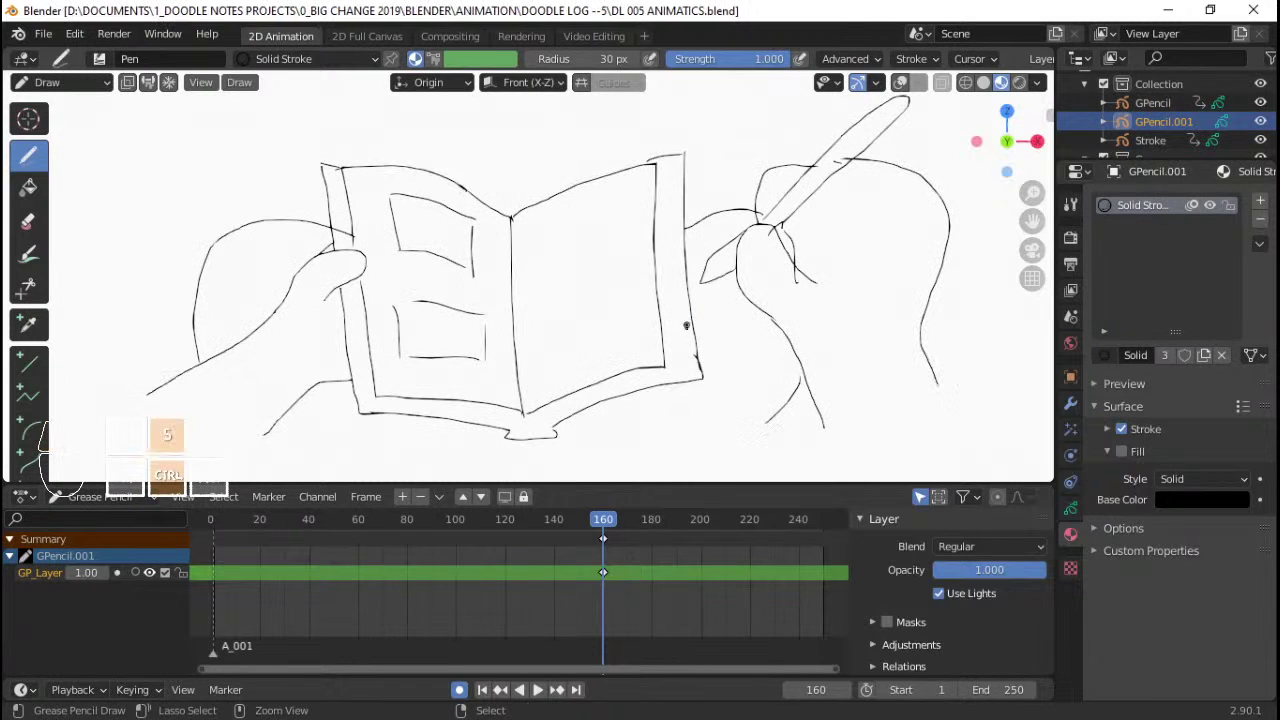
{"action": "left_click", "coordinate": [570, 557]}
{"action": "key", "text": "space"}
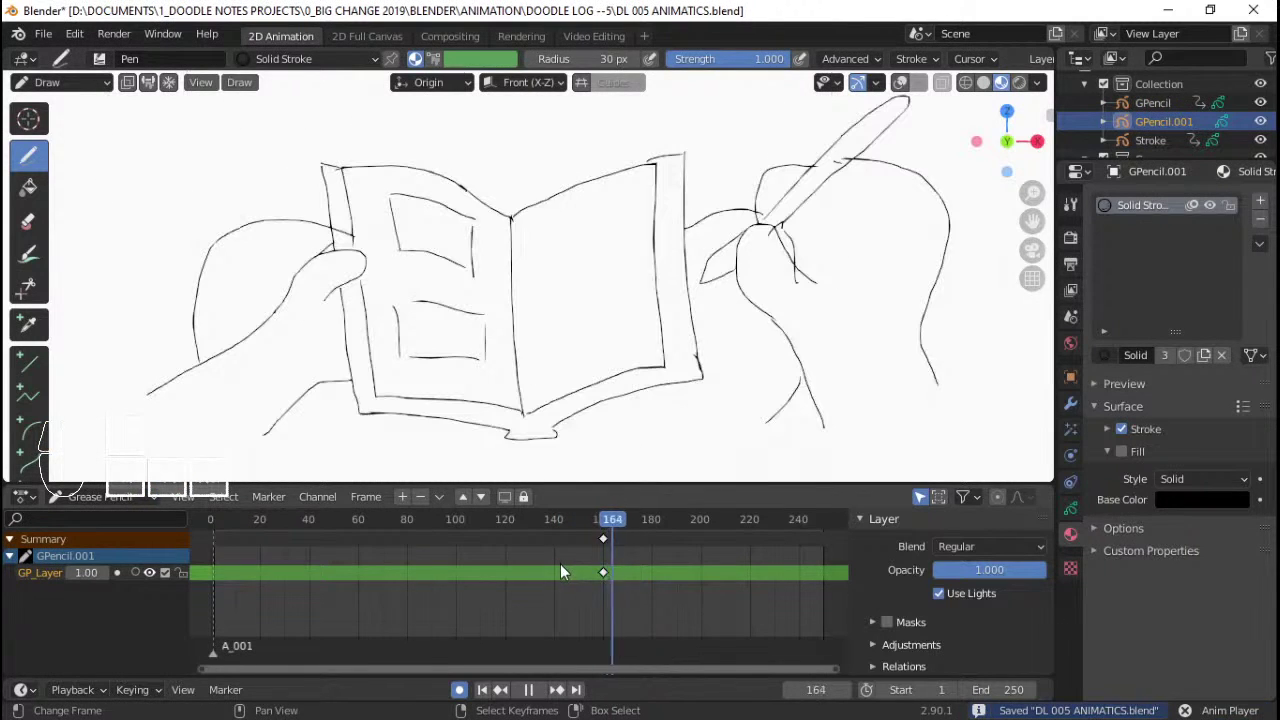
{"action": "key", "text": "space"}
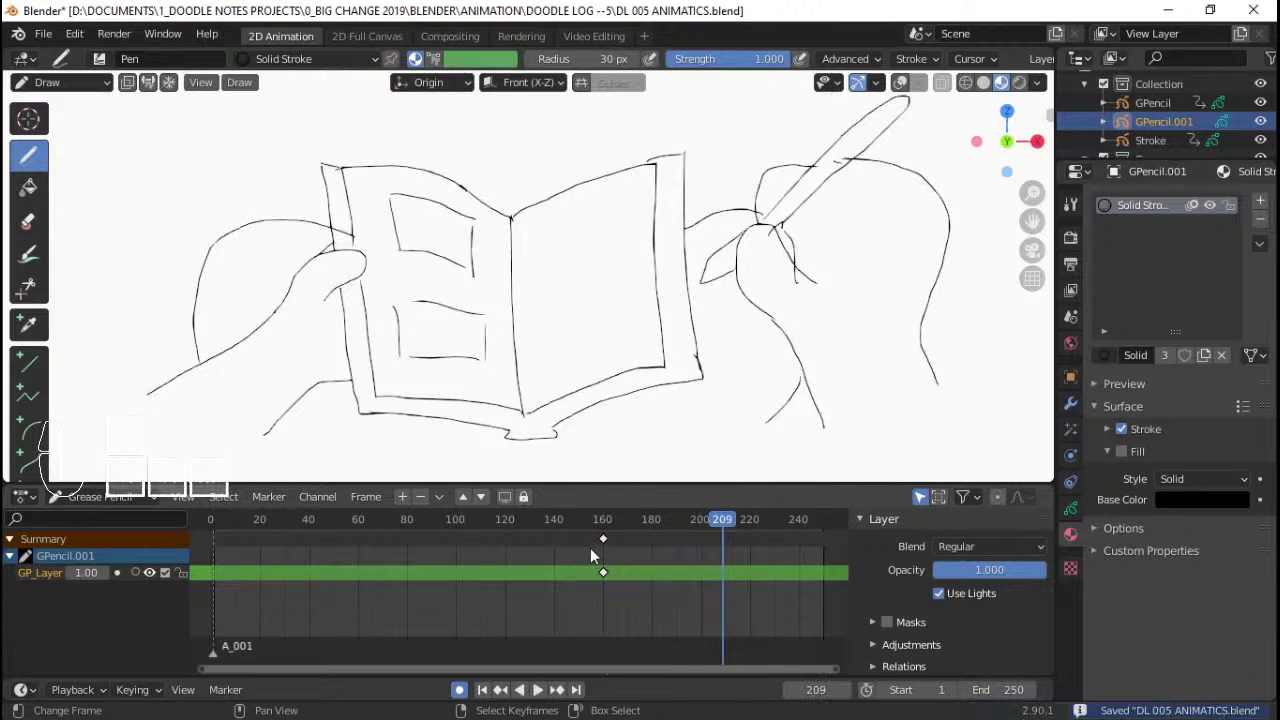
- Replay the transition into the sketchbook drawing and return the playhead to frame 160
{"action": "middle_click_drag", "start_coordinate": [590, 548], "coordinate": [546, 552]}
{"action": "left_click", "coordinate": [536, 563]}
{"action": "key", "text": "space"}
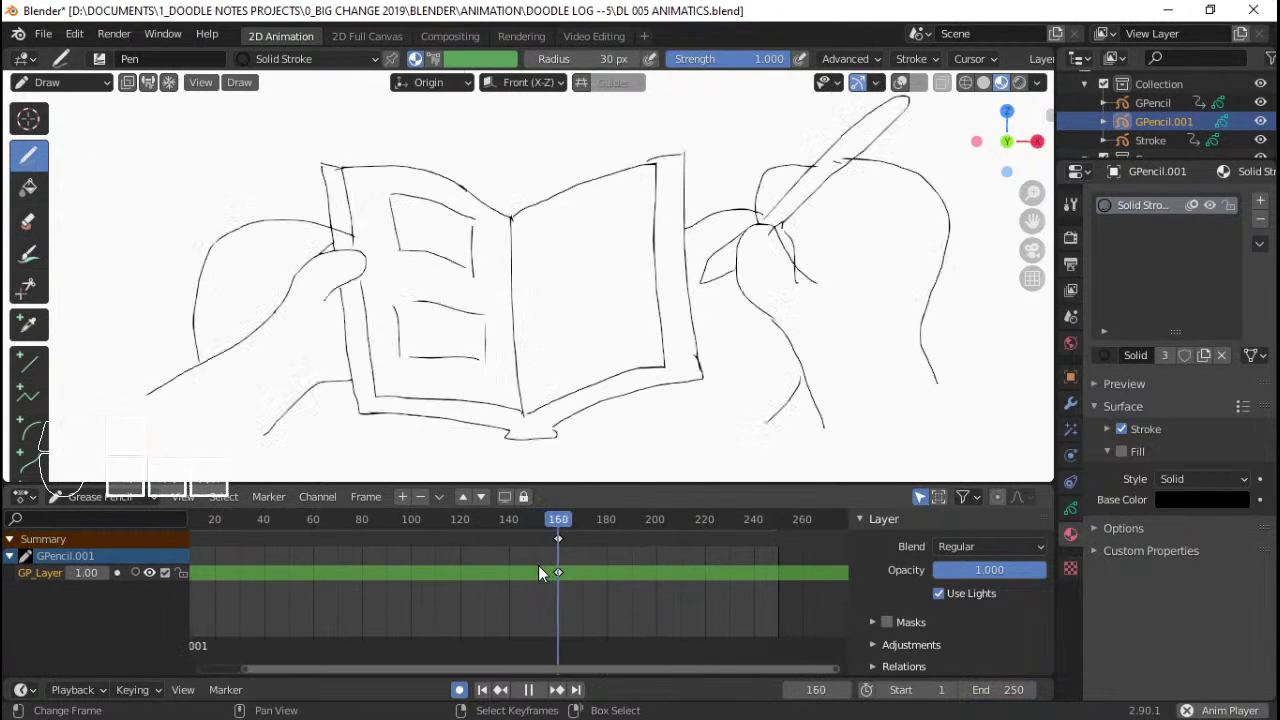
{"action": "key", "text": "space"}
{"action": "left_click", "coordinate": [439, 566]}
{"action": "key", "text": "space"}
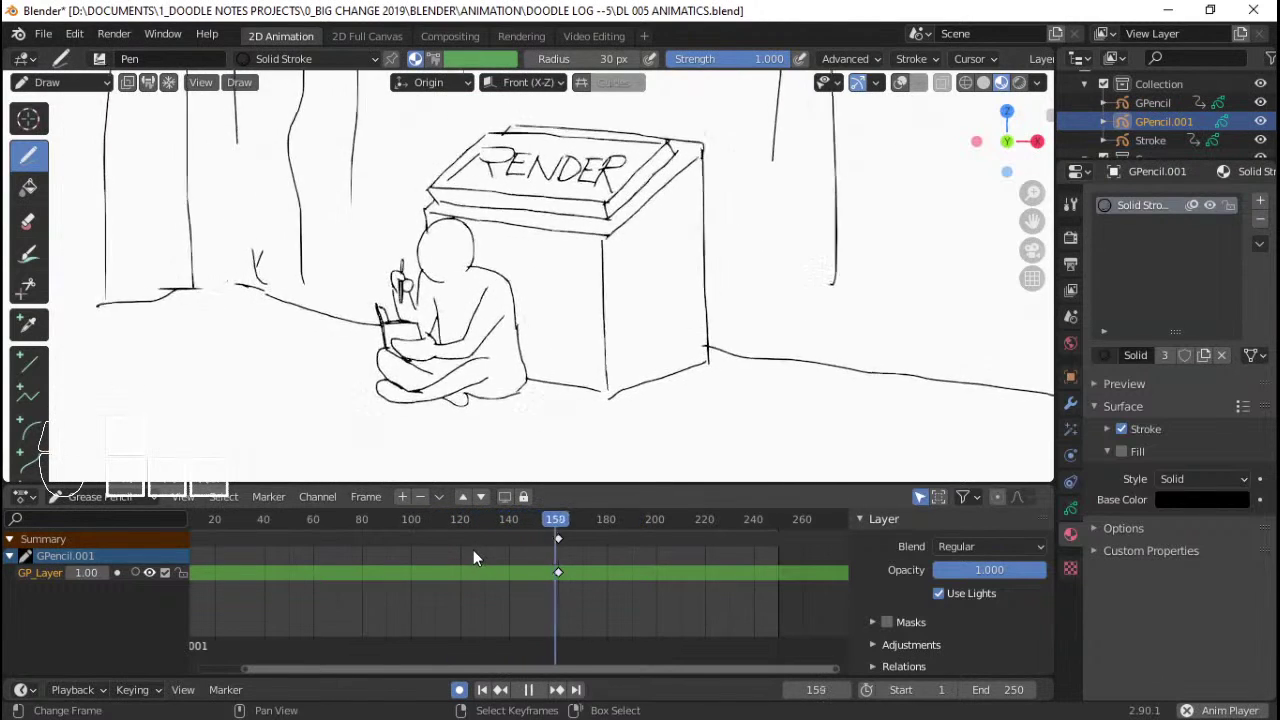
{"action": "key", "text": "space"}
{"action": "left_click", "coordinate": [555, 551]}
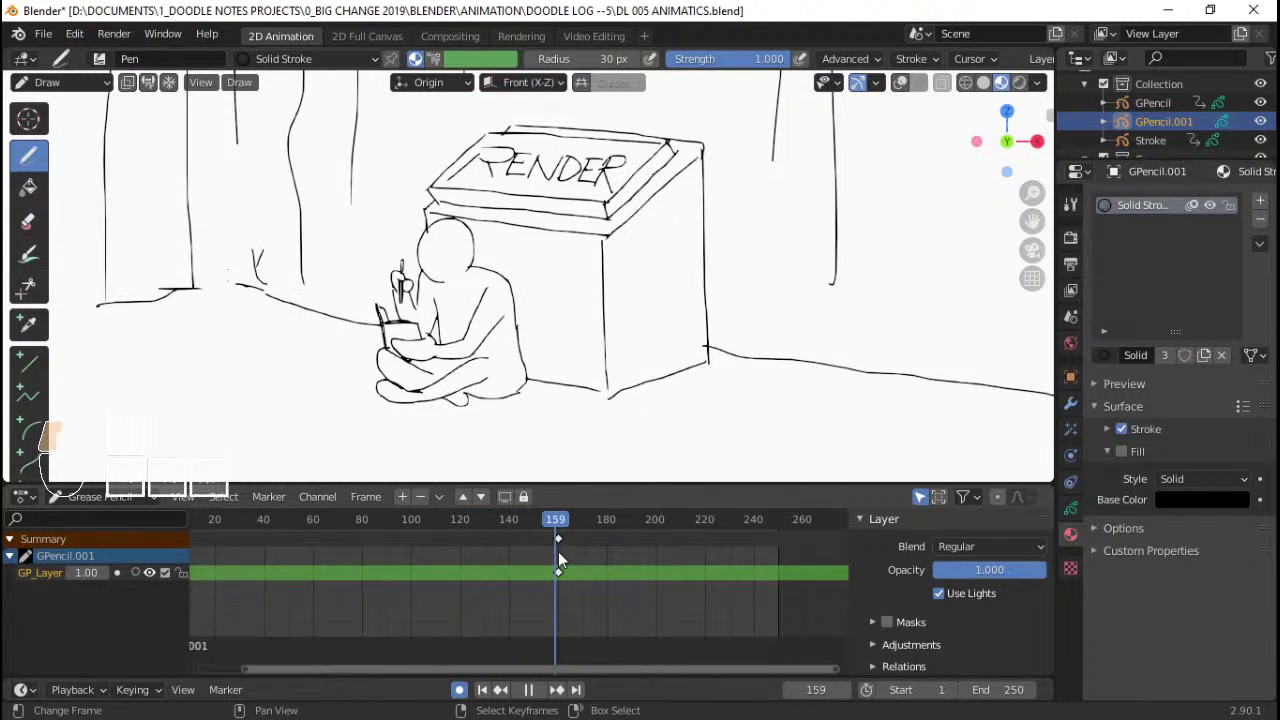
{"action": "mouse_move", "coordinate": [558, 551]}
{"action": "left_mouse_down"}
{"action": "mouse_move", "coordinate": [592, 549]}
{"action": "mouse_move", "coordinate": [559, 549]}
{"action": "left_mouse_up"}
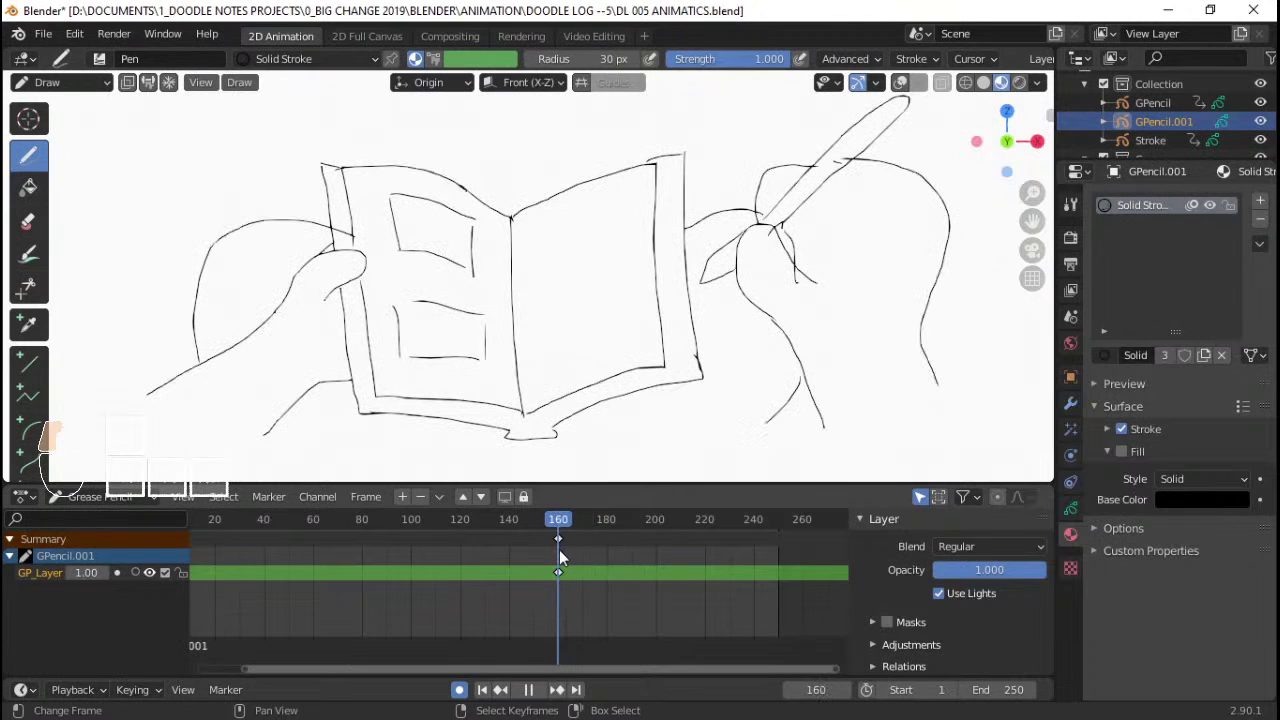
{"action": "middle_click_drag", "start_coordinate": [625, 533], "coordinate": [530, 534]}
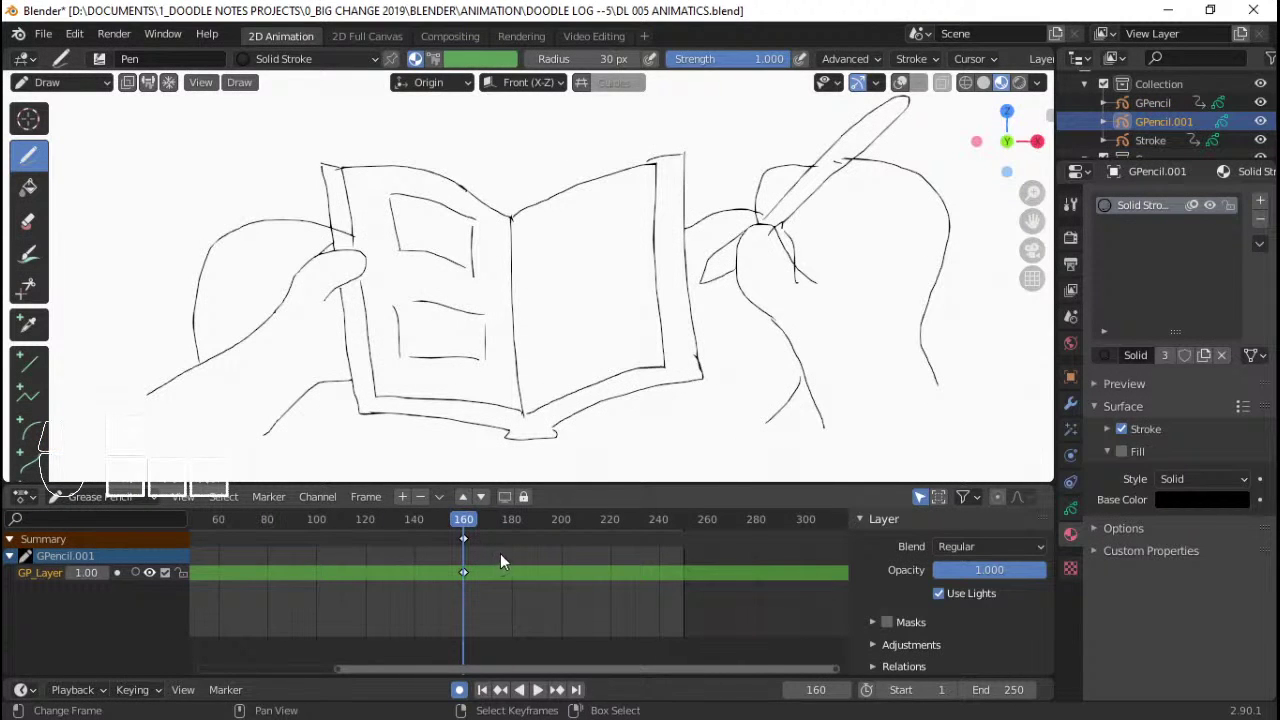
- Select all strokes of the right hand and pen in Edit Mode with overlays shown, delete them and save the file
{"action": "mouse_move", "coordinate": [818, 278]}
{"action": "middle_mouse_down", "text": "shift"}
{"action": "mouse_move", "coordinate": [783, 277]}
{"action": "mouse_move", "coordinate": [784, 290]}
{"action": "middle_mouse_up", "text": "shift"}
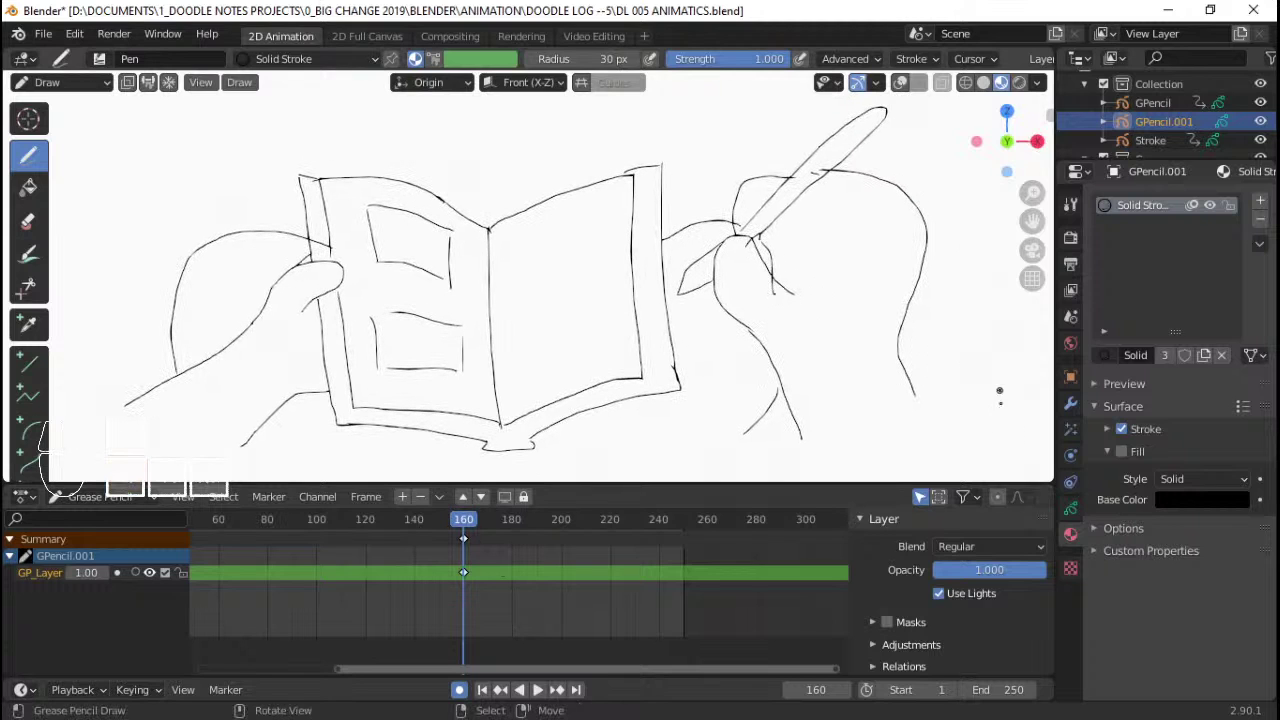
{"action": "key", "text": "Tab"}
{"action": "key", "text": "c"}
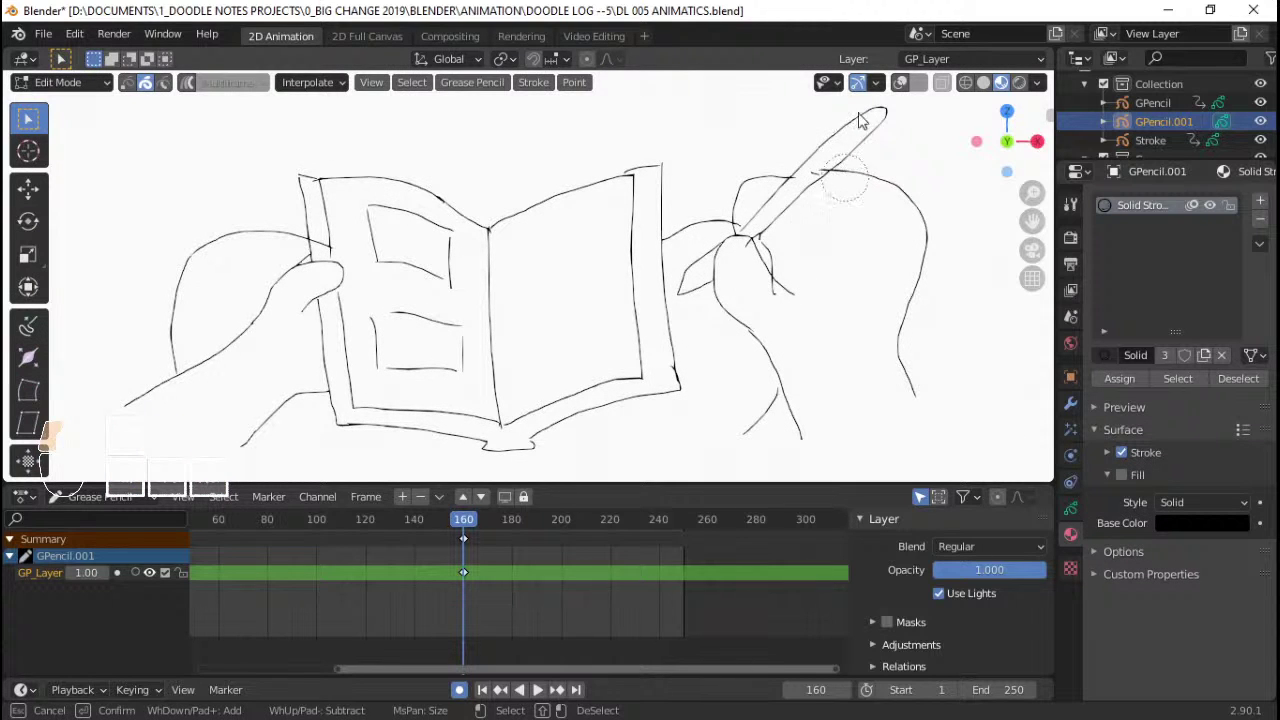
{"action": "right_click", "coordinate": [848, 211]}
{"action": "left_click", "coordinate": [900, 83]}
{"action": "key", "text": "c"}
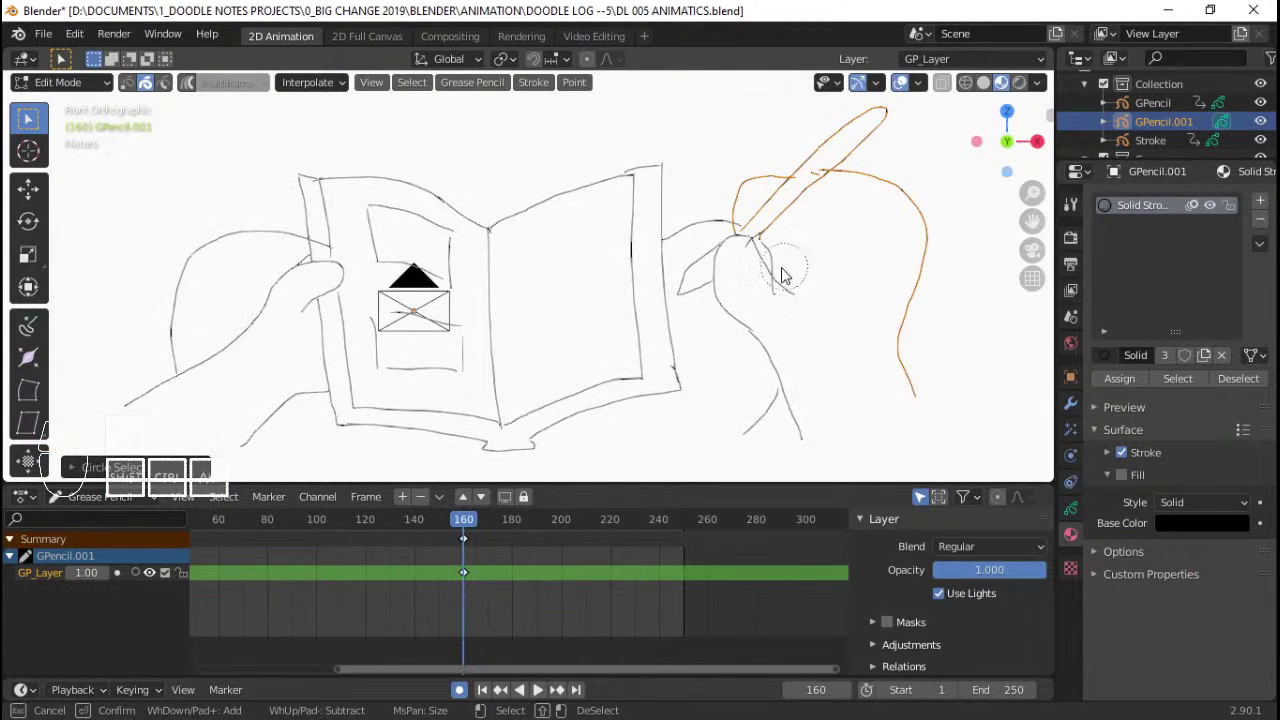
{"action": "left_click_drag", "start_coordinate": [777, 269], "coordinate": [725, 258]}
{"action": "key", "text": "Escape"}
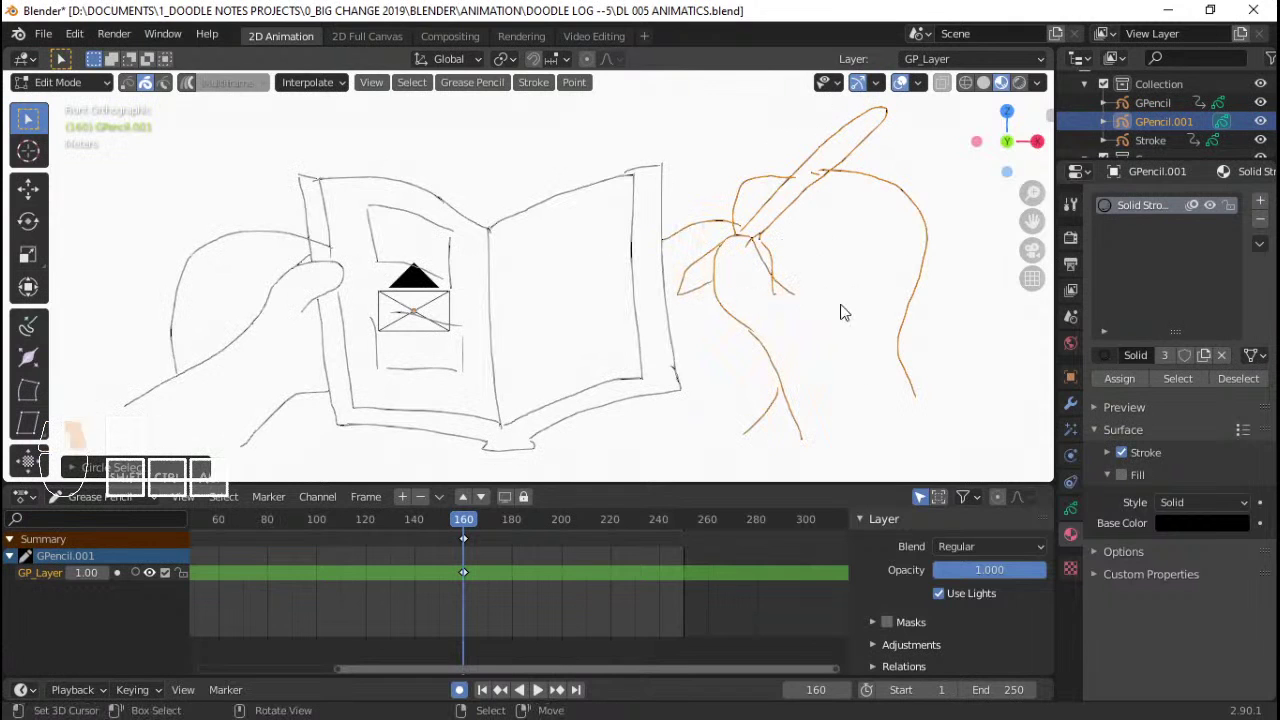
{"action": "key", "text": "x"}
{"action": "left_click", "coordinate": [830, 303]}
{"action": "key", "text": "ctrl+s"}
- Return to Draw Mode and draw a curved hand outline extending from behind the book's right edge down to the wrist
{"action": "key", "text": "ctrl+Tab"}
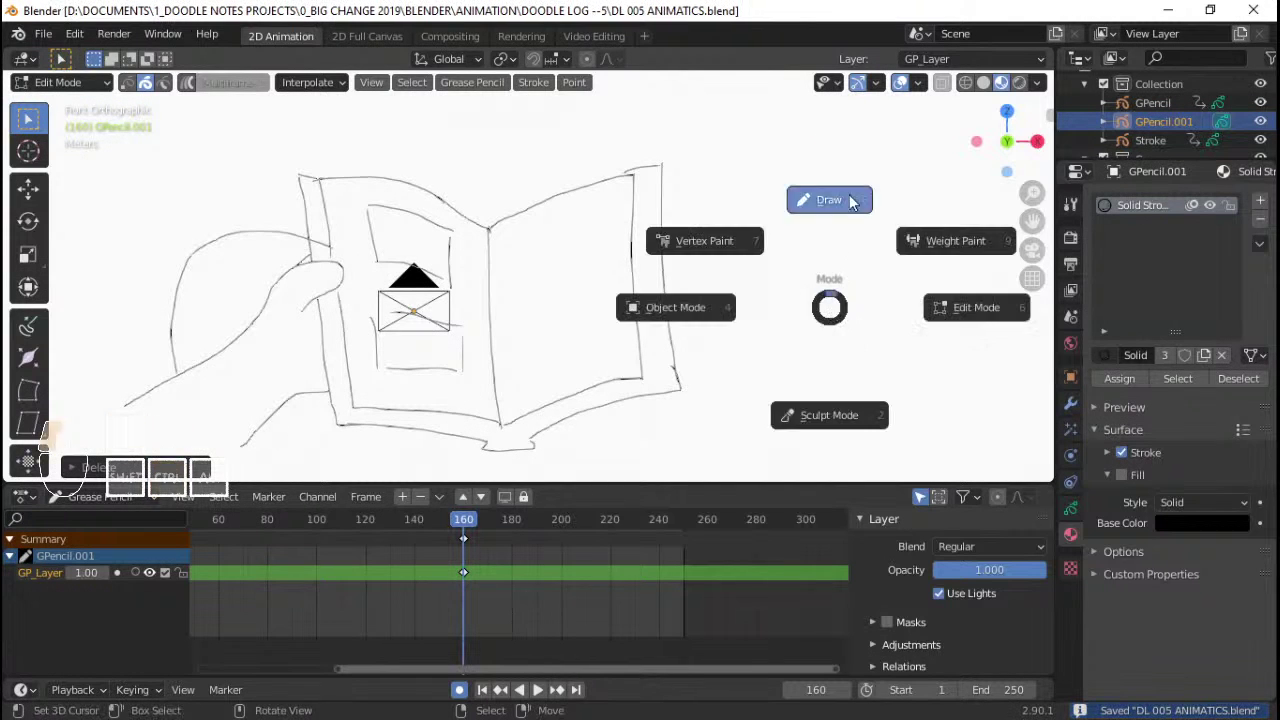
{"action": "left_click", "coordinate": [829, 200]}
{"action": "left_click", "coordinate": [1070, 508]}
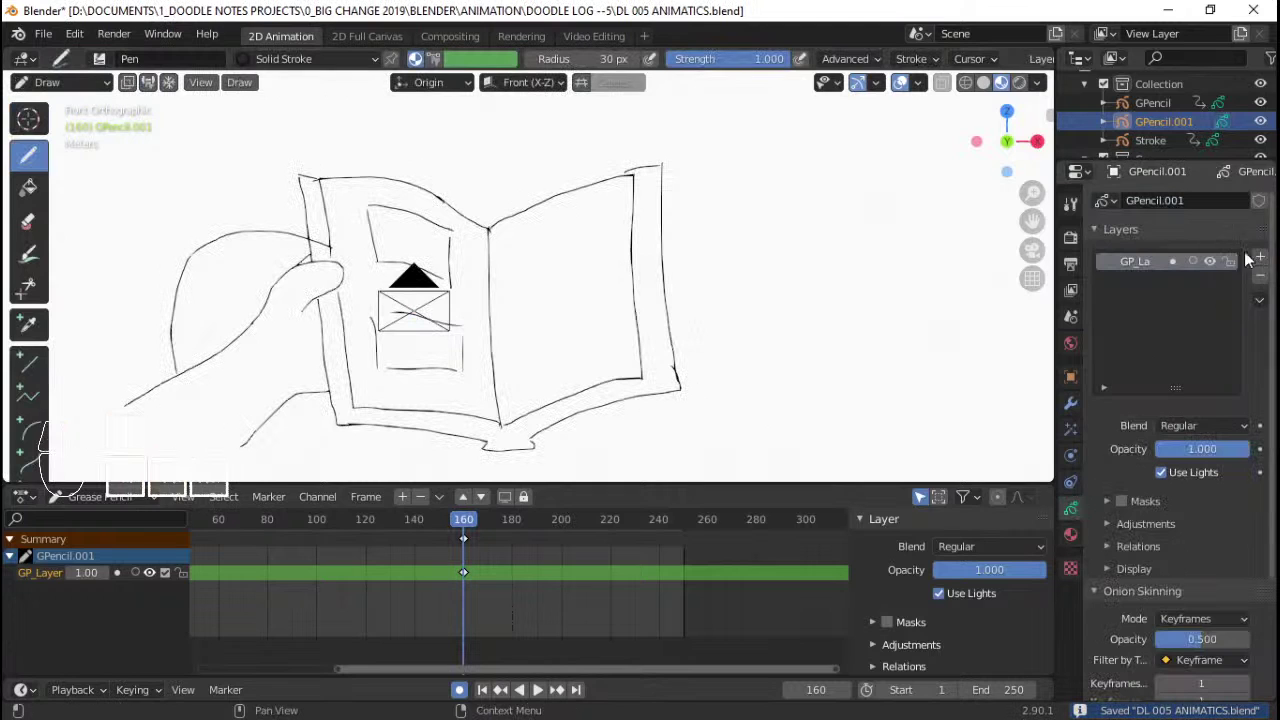
{"action": "key", "text": "ctrl+Tab"}
{"action": "left_click", "coordinate": [644, 163]}
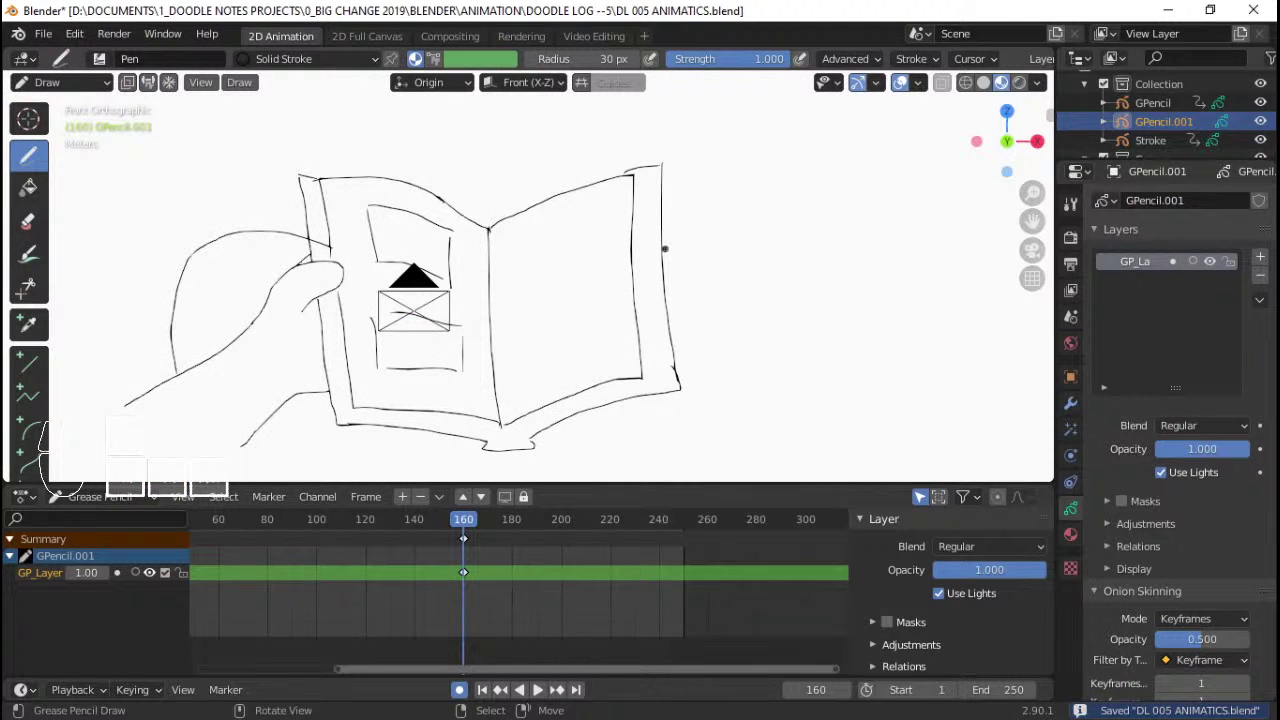
{"action": "left_click_drag", "start_coordinate": [664, 249], "coordinate": [697, 238]}
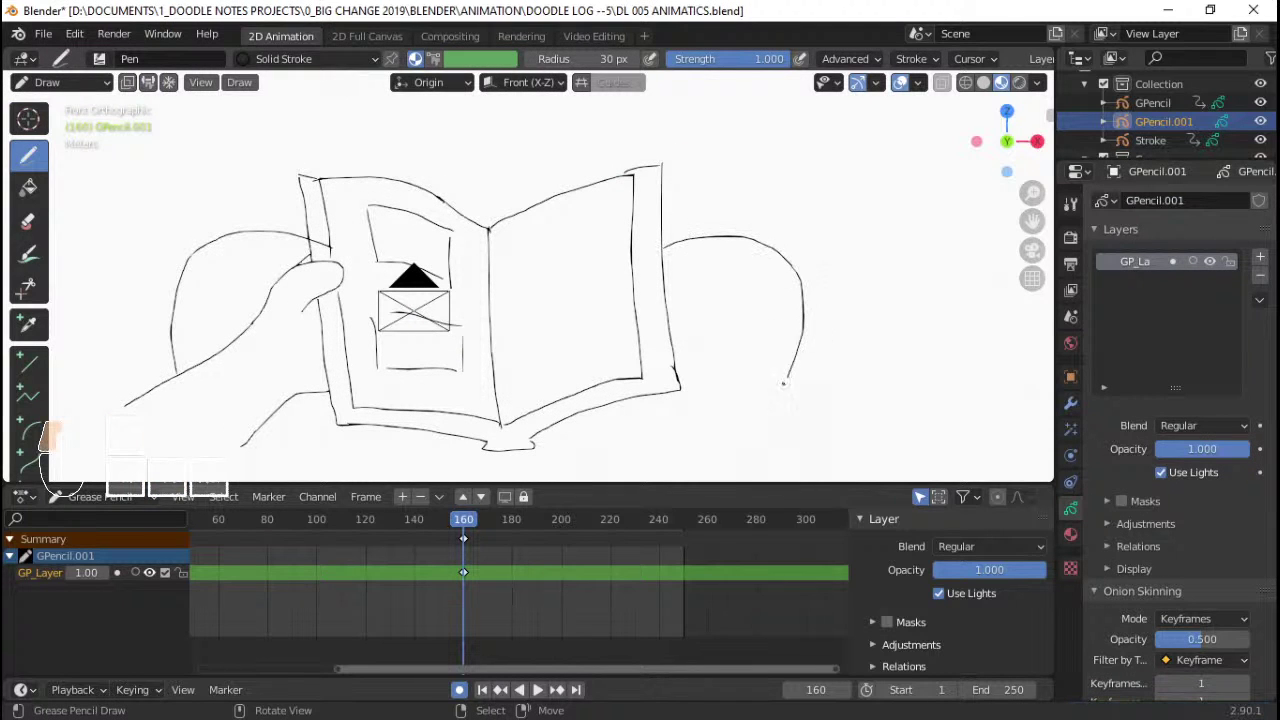
- Add a new Grease Pencil layer above the existing one and toggle the lower layer's visibility to check which drawing it holds
{"action": "left_click", "coordinate": [1260, 257]}
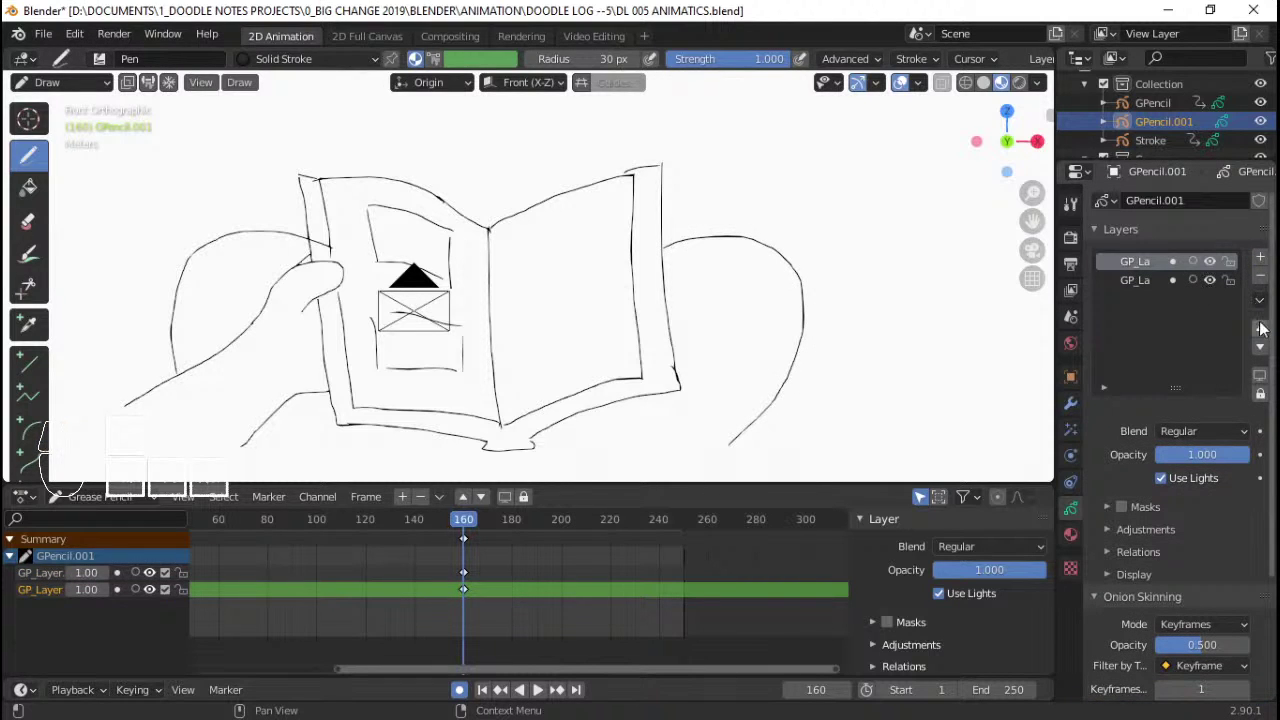
{"action": "left_click", "coordinate": [1147, 281]}
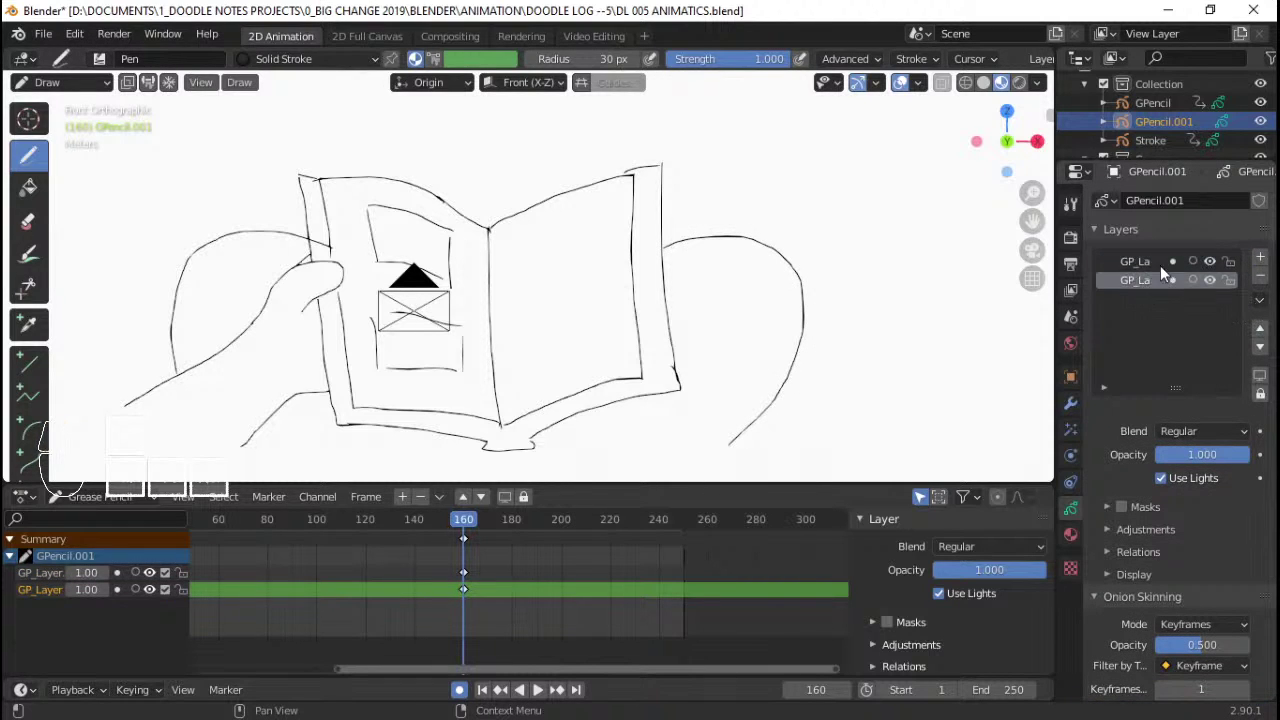
{"action": "left_click", "coordinate": [1160, 266]}
{"action": "left_click", "coordinate": [1158, 279]}
{"action": "left_click", "coordinate": [1144, 264]}
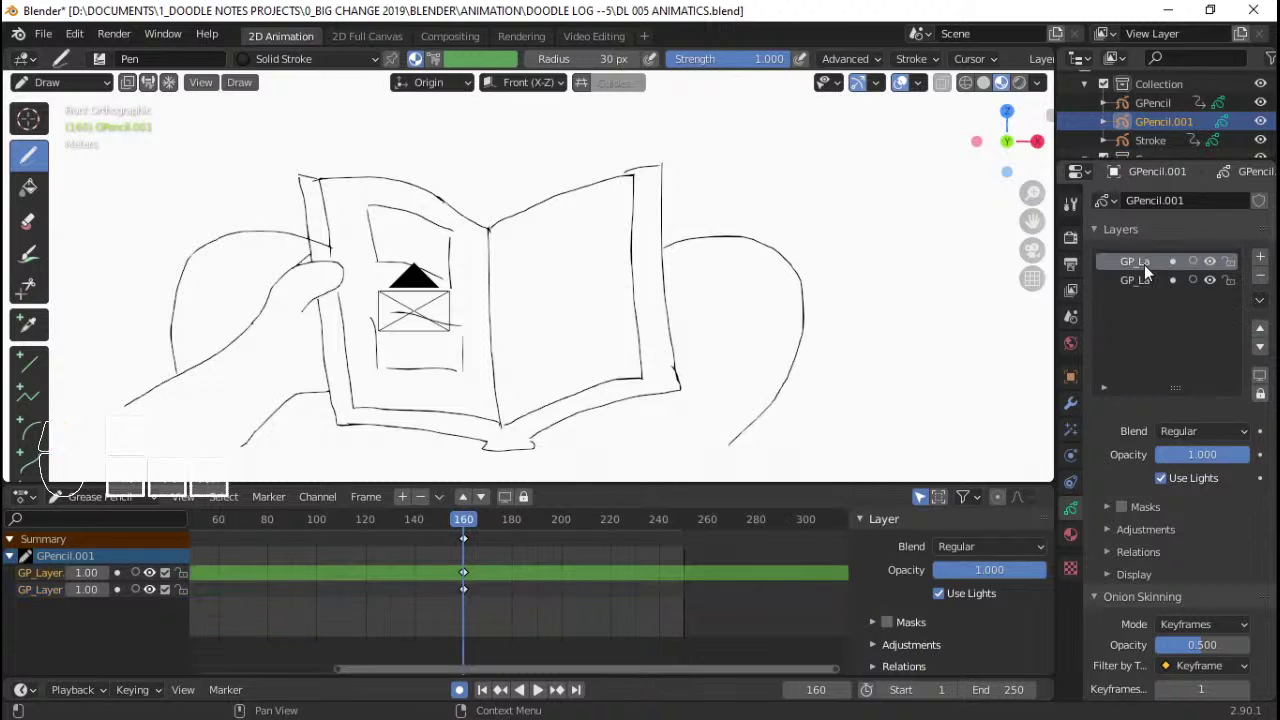
{"action": "left_click", "coordinate": [1209, 281]}
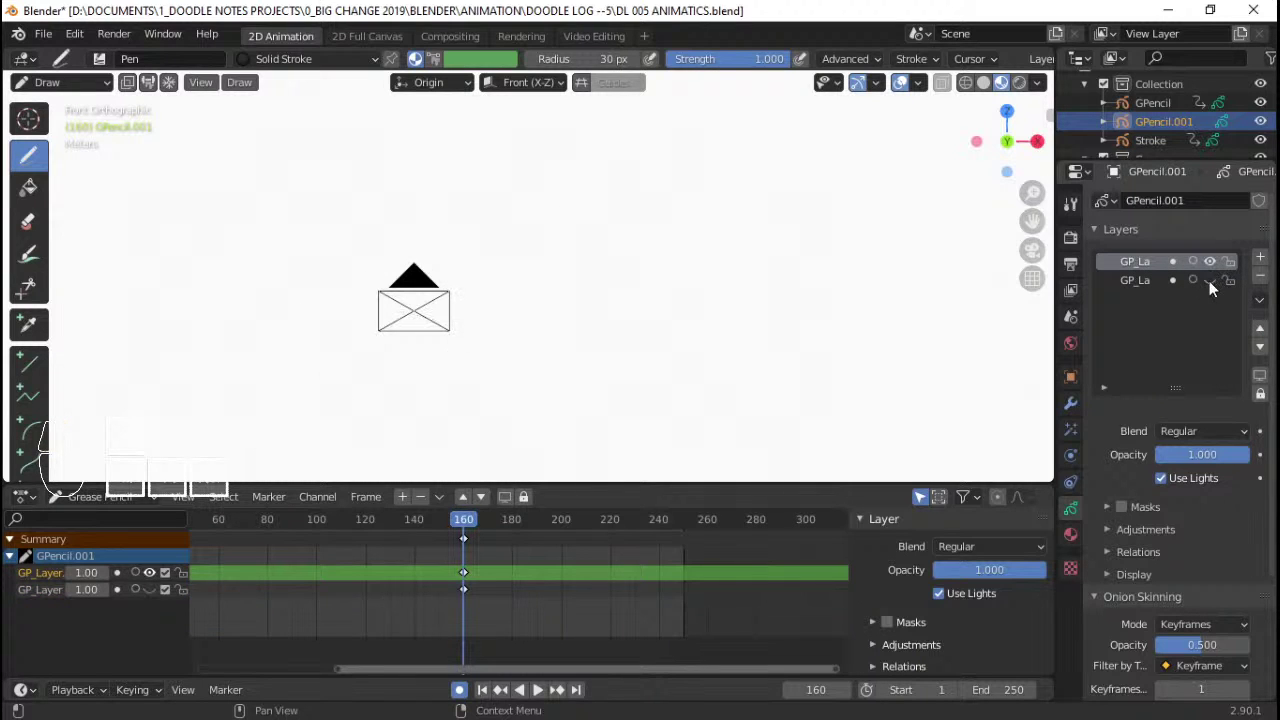
{"action": "left_click", "coordinate": [1209, 281]}
- Rename the lower layer holding the book drawing to A
{"action": "double_click", "coordinate": [1134, 281]}
{"action": "type", "text": "B"}
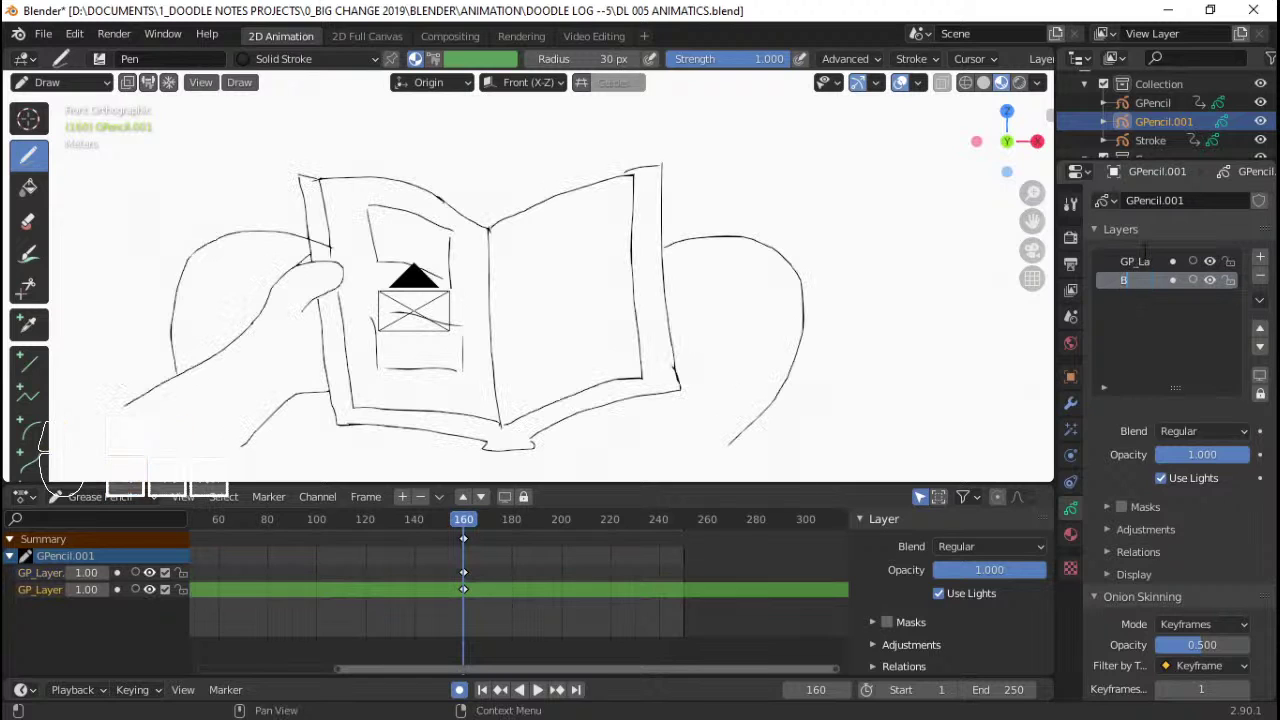
{"action": "key", "text": "BackSpace"}
{"action": "type", "text": "A"}
{"action": "key", "text": "Return"}
- Rename the new upper layer to hand and save the file
{"action": "left_click", "coordinate": [1145, 262]}
{"action": "double_click", "coordinate": [1145, 262]}
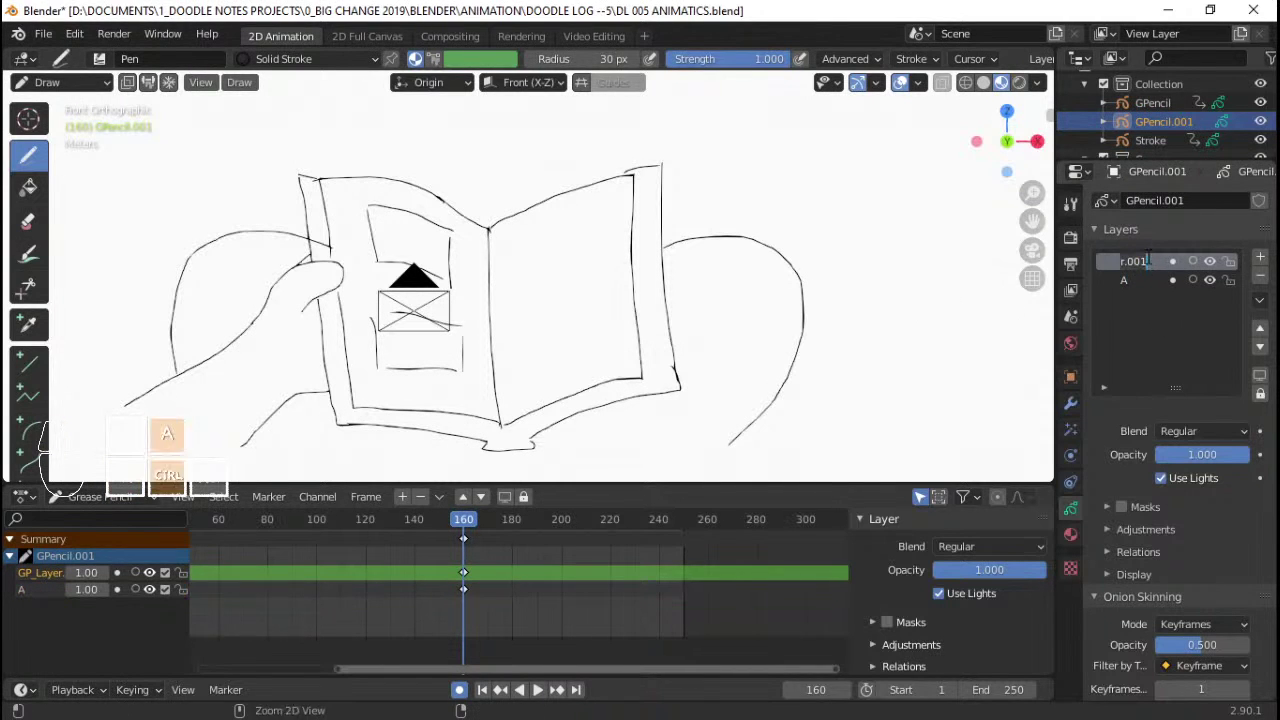
{"action": "type", "text": "han"}
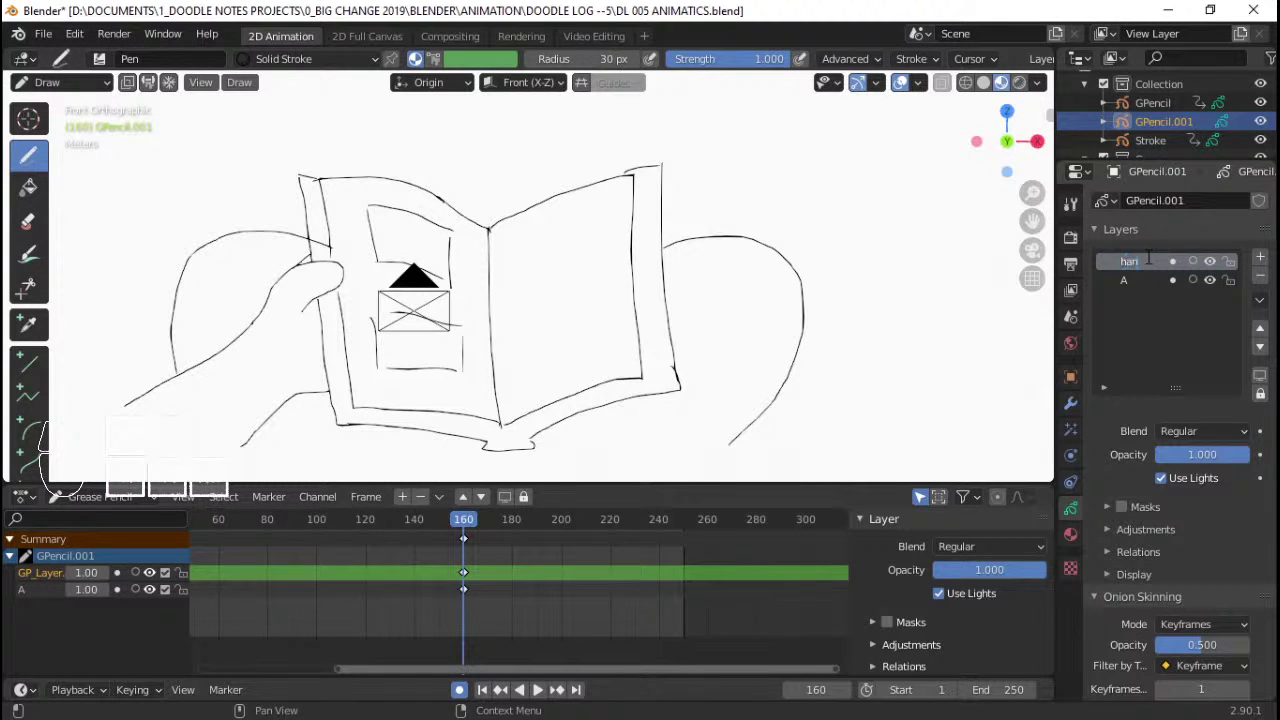
{"action": "type", "text": "d"}
{"action": "key", "text": "Return"}
{"action": "key", "text": "ctrl+s"}
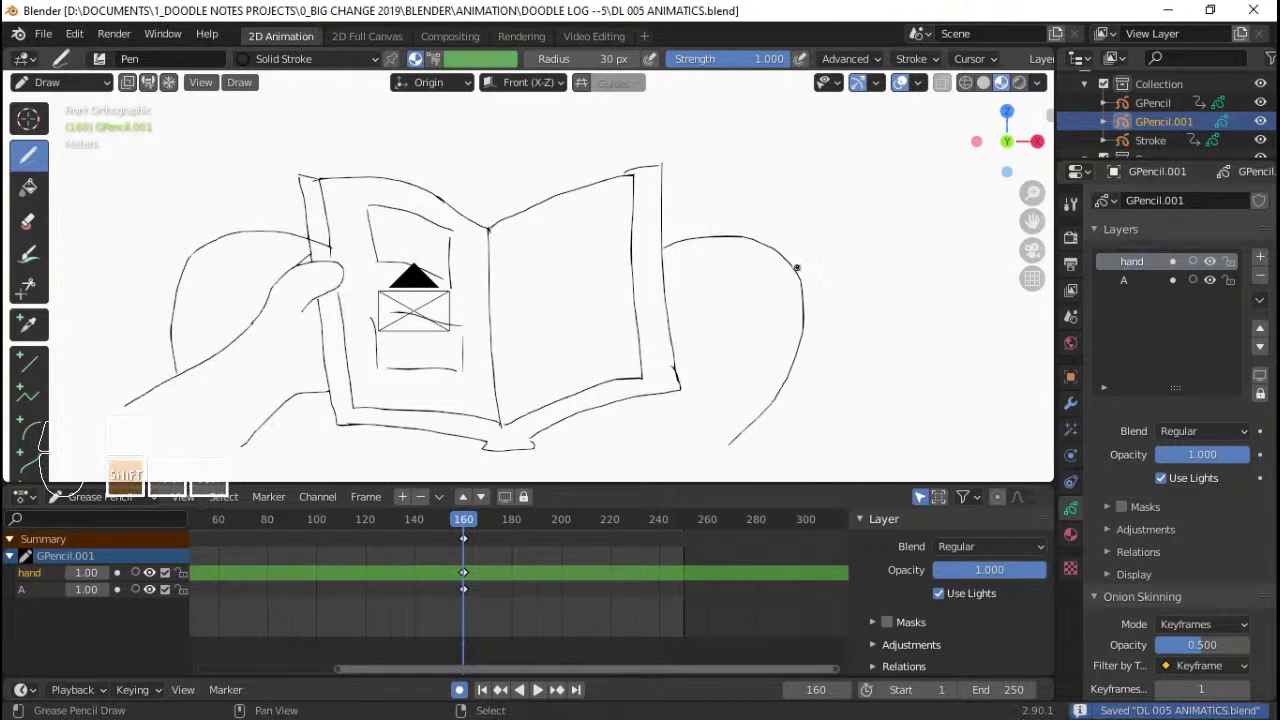
{"action": "mouse_move", "coordinate": [797, 266]}
{"action": "middle_mouse_down", "text": "ctrl"}
{"action": "mouse_move", "coordinate": [779, 279]}
{"action": "mouse_move", "coordinate": [791, 290]}
{"action": "middle_mouse_up", "text": "ctrl"}
{"action": "mouse_move", "coordinate": [791, 290]}
{"action": "middle_mouse_down", "text": "shift"}
{"action": "mouse_move", "coordinate": [760, 273]}
{"action": "mouse_move", "coordinate": [776, 240]}
{"action": "mouse_move", "coordinate": [740, 255]}
{"action": "middle_mouse_up", "text": "shift"}
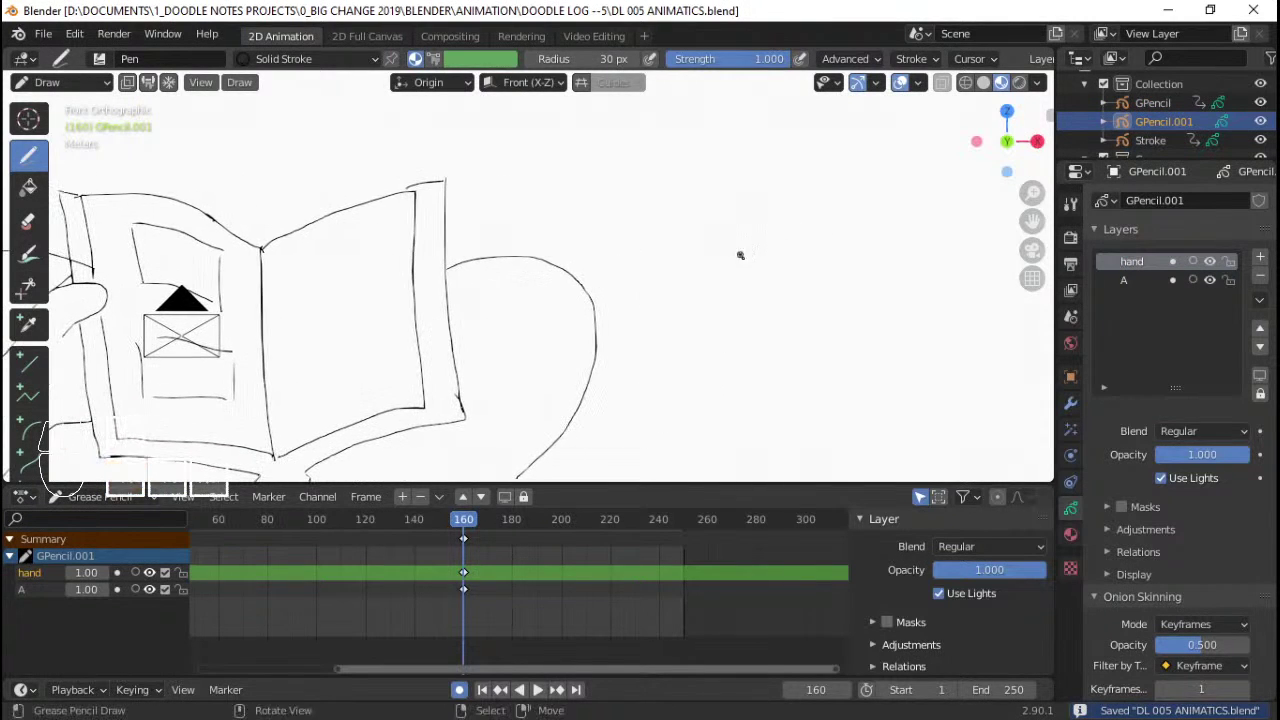
{"action": "left_click_drag", "start_coordinate": [758, 463], "coordinate": [745, 415]}
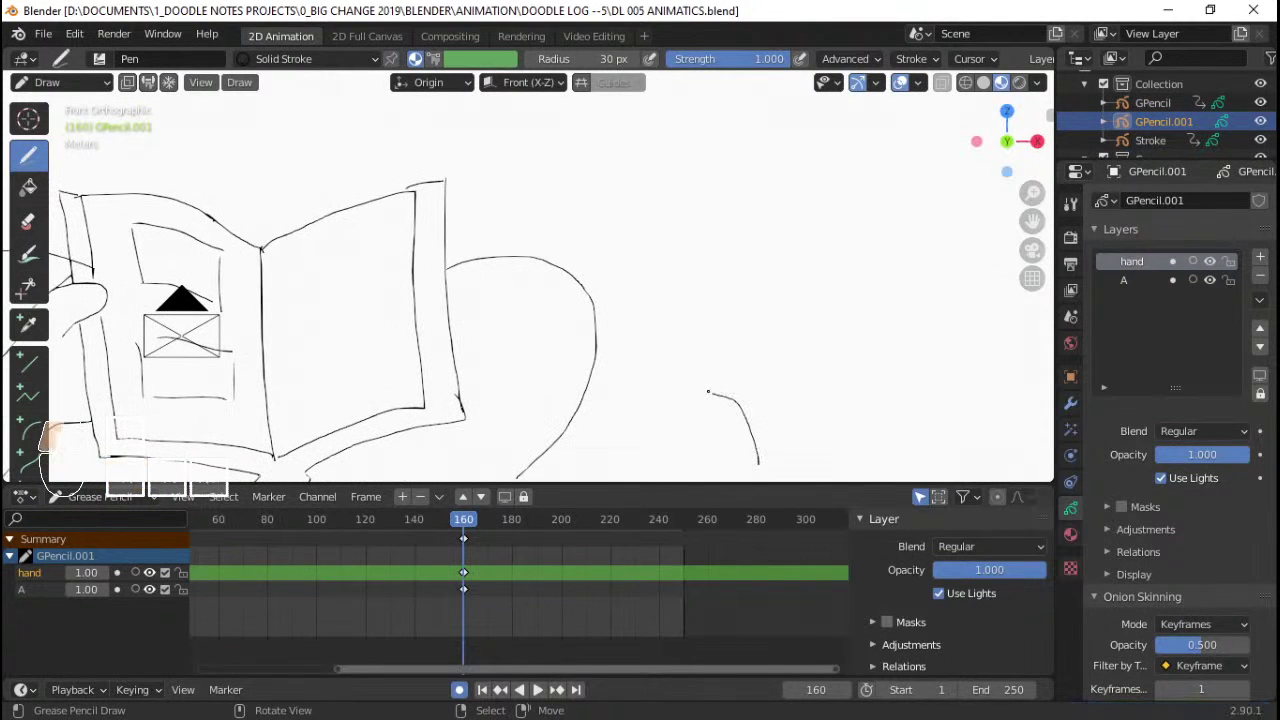
{"action": "left_click_drag", "start_coordinate": [668, 336], "coordinate": [678, 312]}
{"action": "key", "text": "ctrl+z"}
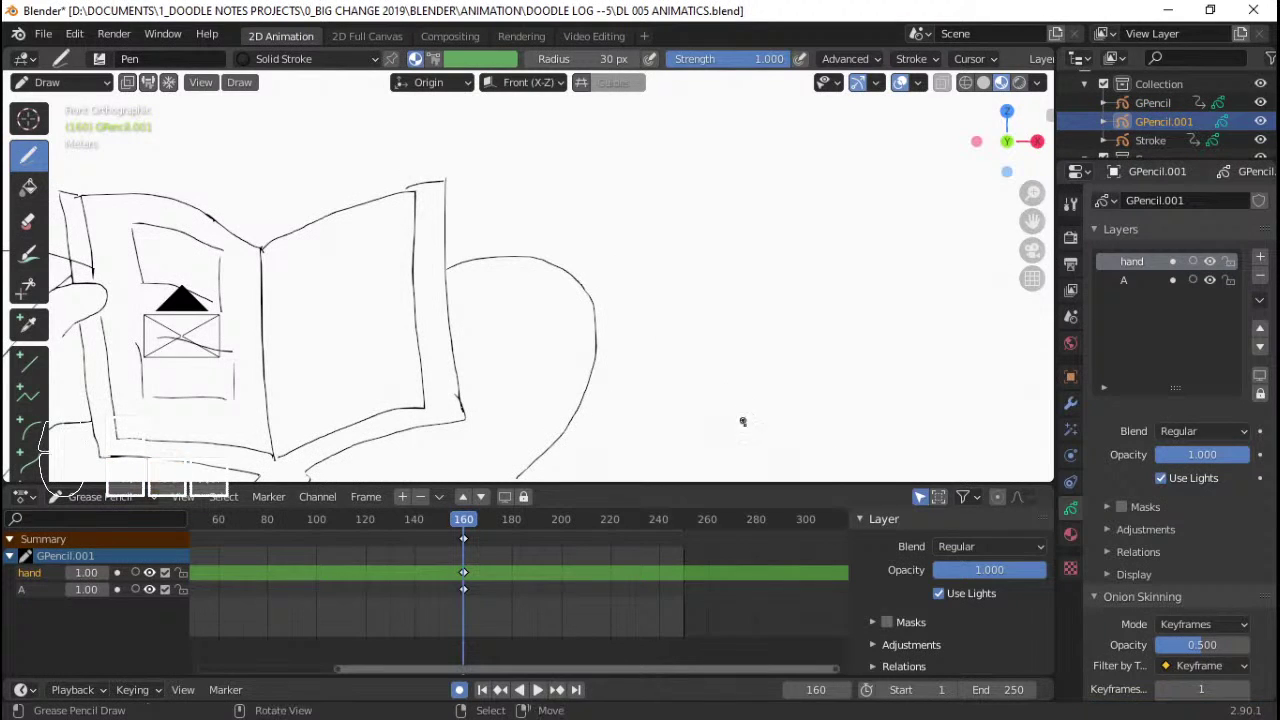
- Draw the inner forearm, palm and thumb contour of a separate hand to the right of the book on the hand layer
{"action": "left_click_drag", "start_coordinate": [761, 467], "coordinate": [726, 383]}
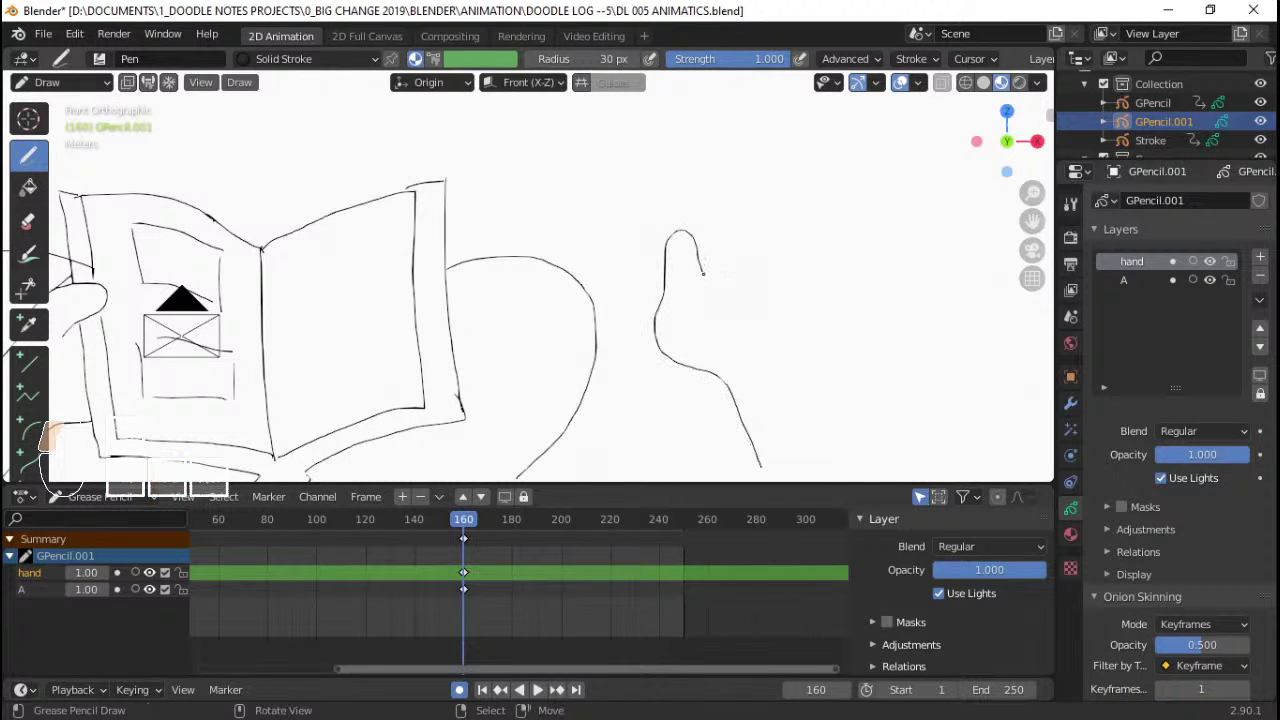
{"action": "left_click_drag", "start_coordinate": [703, 274], "coordinate": [720, 281]}
{"action": "middle_click_drag", "start_coordinate": [691, 189], "coordinate": [675, 272], "text": "shift"}
{"action": "left_click_drag", "start_coordinate": [668, 313], "coordinate": [745, 216]}
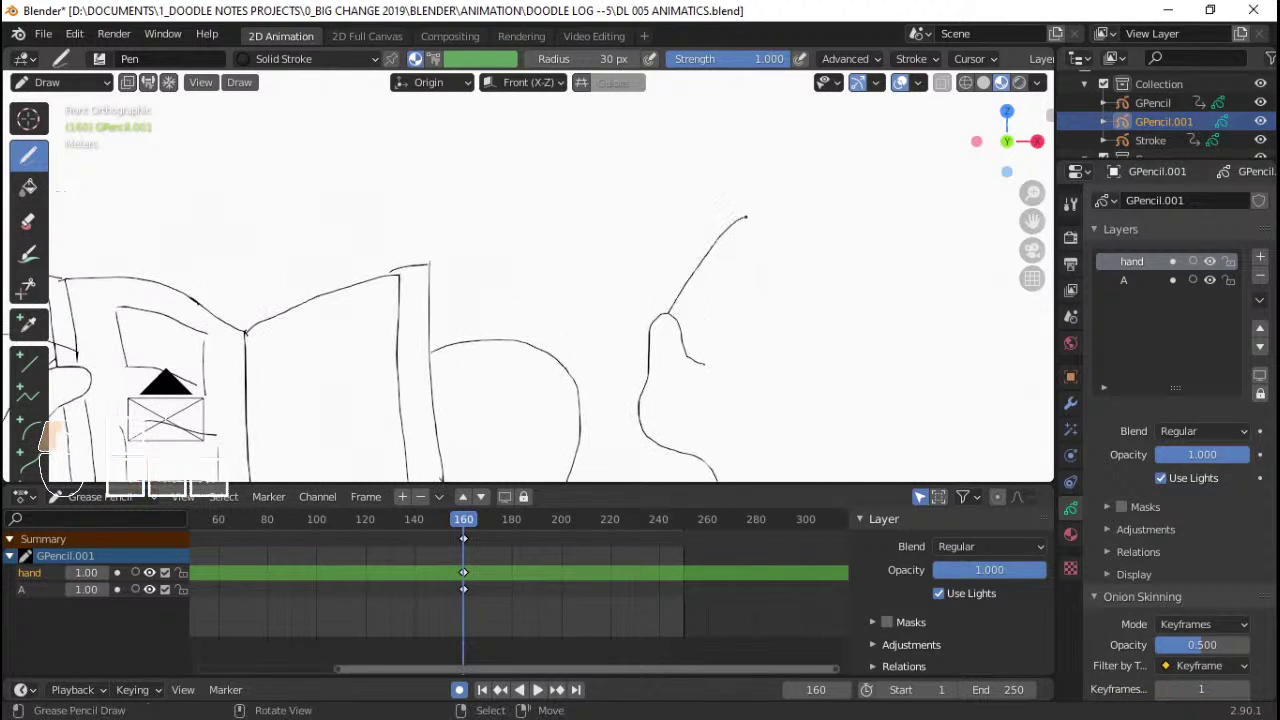
{"action": "key", "text": "ctrl+z"}
{"action": "left_click_drag", "start_coordinate": [669, 309], "coordinate": [734, 229]}
{"action": "key", "text": "ctrl+z"}
- Draw a slanted pen passing behind the thumb tip, with its point below and the curled index finger behind it
{"action": "left_click_drag", "start_coordinate": [668, 303], "coordinate": [739, 226]}
{"action": "mouse_move", "coordinate": [702, 301]}
{"action": "left_mouse_down"}
{"action": "mouse_move", "coordinate": [634, 344]}
{"action": "mouse_move", "coordinate": [624, 369]}
{"action": "mouse_move", "coordinate": [653, 354]}
{"action": "left_mouse_up"}
{"action": "mouse_move", "coordinate": [667, 305]}
{"action": "left_mouse_down"}
{"action": "mouse_move", "coordinate": [670, 262]}
{"action": "mouse_move", "coordinate": [706, 244]}
{"action": "left_mouse_up"}
{"action": "mouse_move", "coordinate": [668, 310]}
{"action": "left_mouse_down"}
{"action": "mouse_move", "coordinate": [694, 236]}
{"action": "mouse_move", "coordinate": [740, 236]}
{"action": "left_mouse_up"}
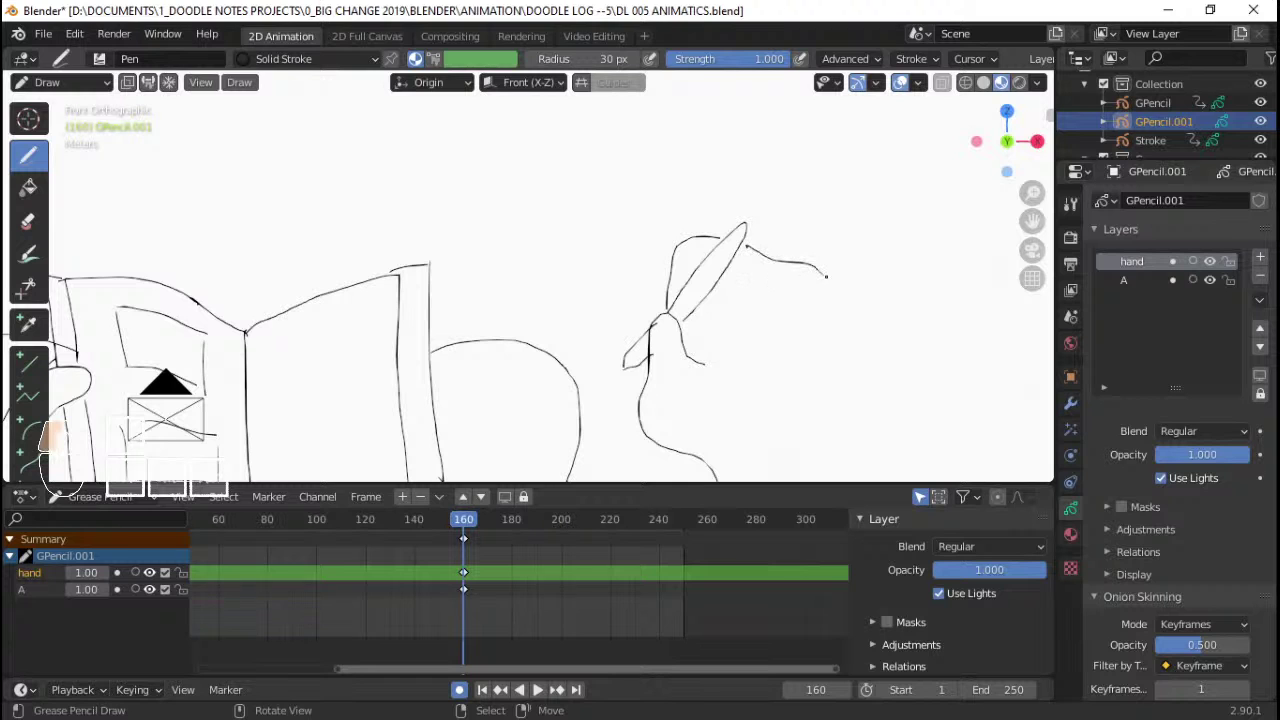
- Draw the back of the pen-holding hand down to the outer forearm and add a short line beside the thumb
{"action": "middle_click_drag", "start_coordinate": [848, 421], "coordinate": [834, 289], "text": "shift"}
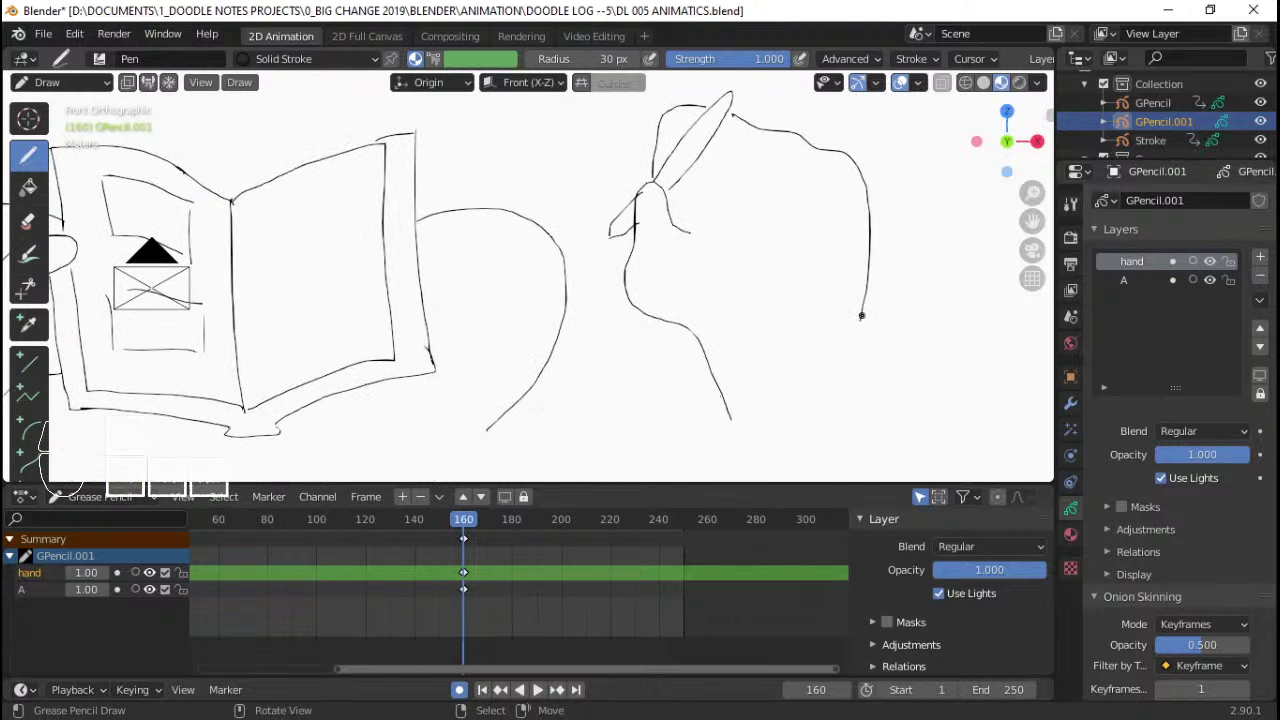
{"action": "left_click_drag", "start_coordinate": [862, 314], "coordinate": [896, 410]}
{"action": "middle_click_drag", "start_coordinate": [722, 250], "coordinate": [718, 310], "text": "shift"}
{"action": "left_click_drag", "start_coordinate": [672, 244], "coordinate": [680, 296]}
{"action": "mouse_move", "coordinate": [680, 296]}
{"action": "middle_mouse_down", "text": "ctrl"}
{"action": "mouse_move", "coordinate": [701, 341]}
{"action": "mouse_move", "coordinate": [726, 186]}
{"action": "mouse_move", "coordinate": [741, 275]}
{"action": "mouse_move", "coordinate": [722, 294]}
{"action": "mouse_move", "coordinate": [766, 267]}
{"action": "mouse_move", "coordinate": [743, 250]}
{"action": "middle_mouse_up", "text": "ctrl"}
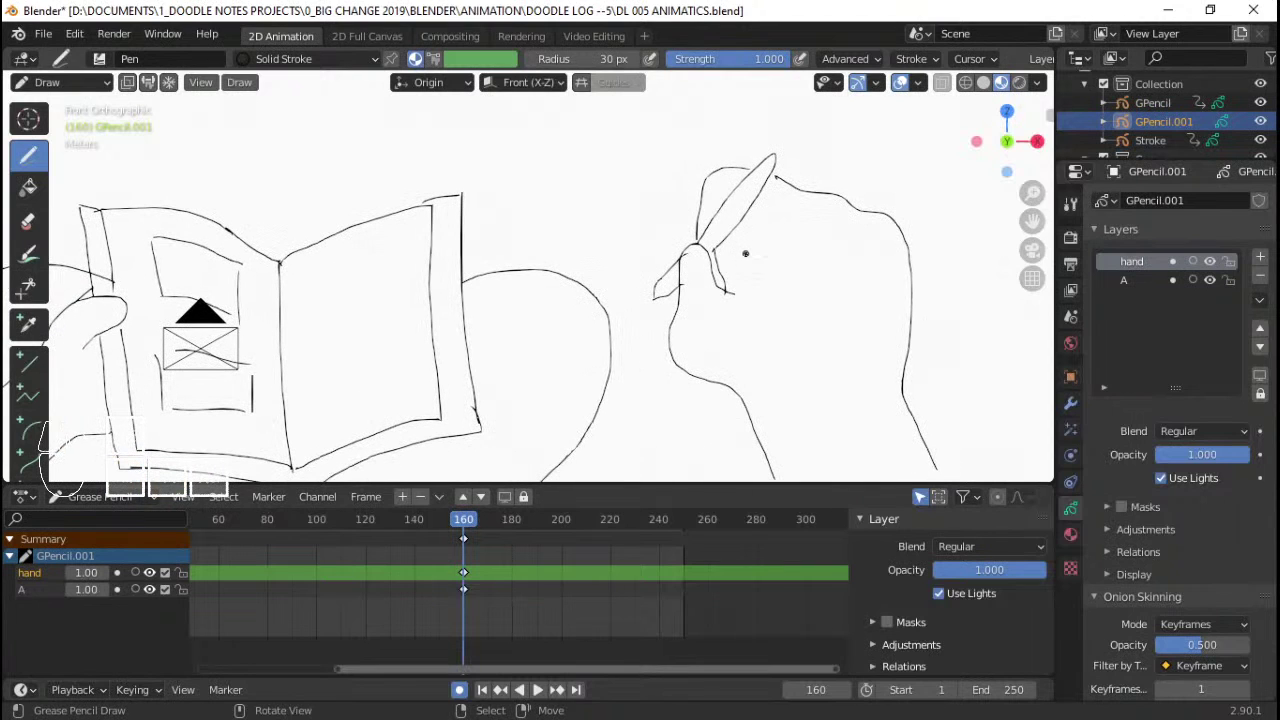
{"action": "scroll", "coordinate": [765, 300], "scroll_direction": "down", "scroll_amount": 2}
{"action": "scroll", "coordinate": [735, 300], "scroll_direction": "up", "scroll_amount": 1}
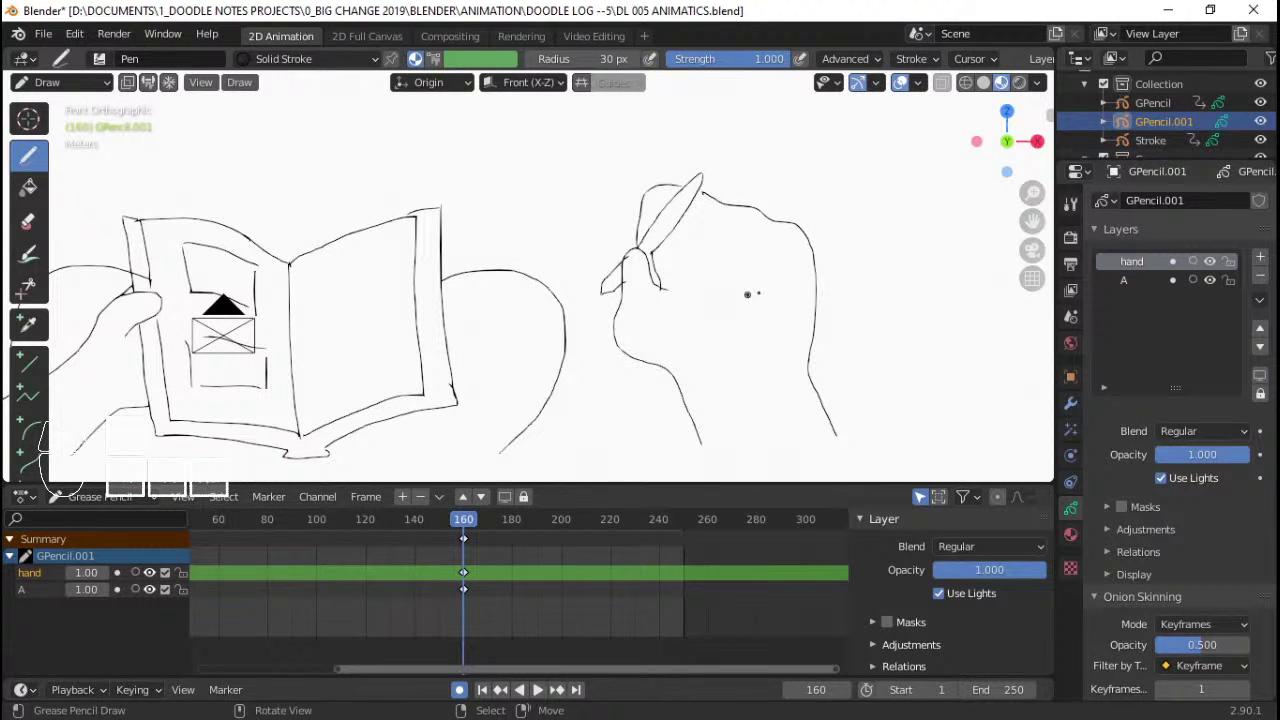
- Add a new Grease Pencil layer, place it directly below the hand layer and rename it hand_fill
{"action": "left_click", "coordinate": [1261, 258]}
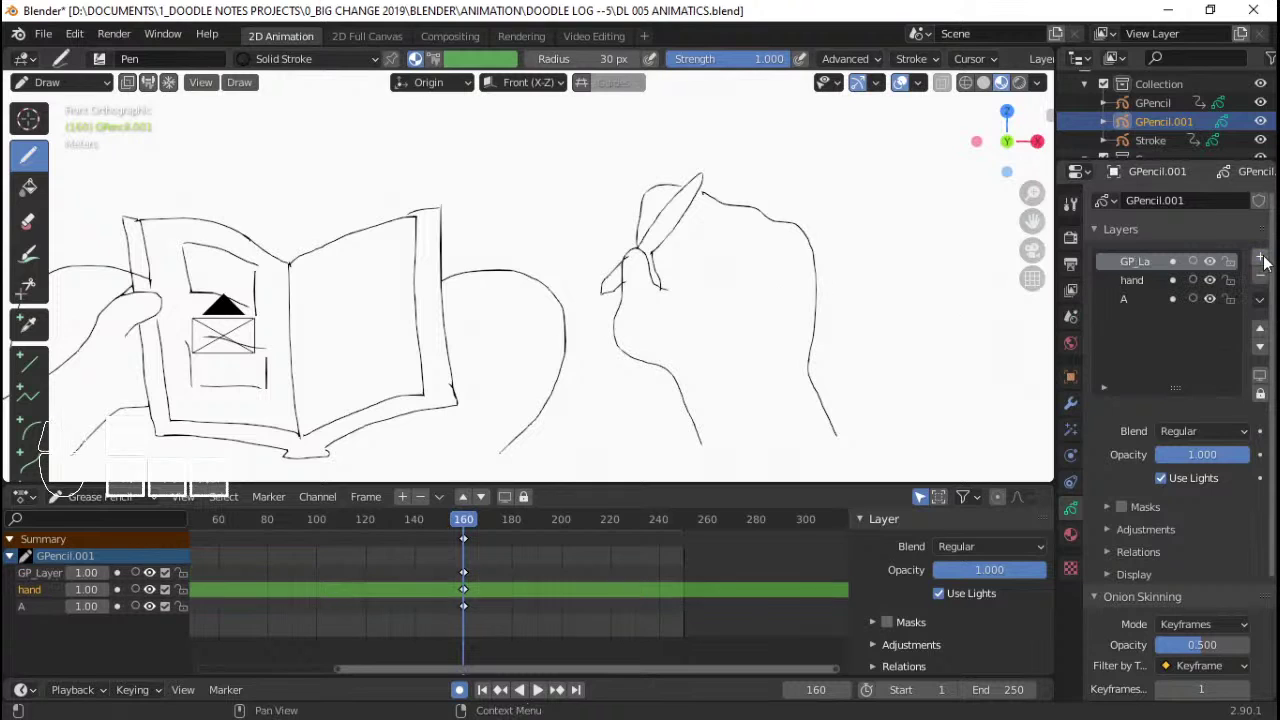
{"action": "left_click", "coordinate": [1260, 346]}
{"action": "double_click", "coordinate": [1145, 290]}
{"action": "type", "text": "h"}
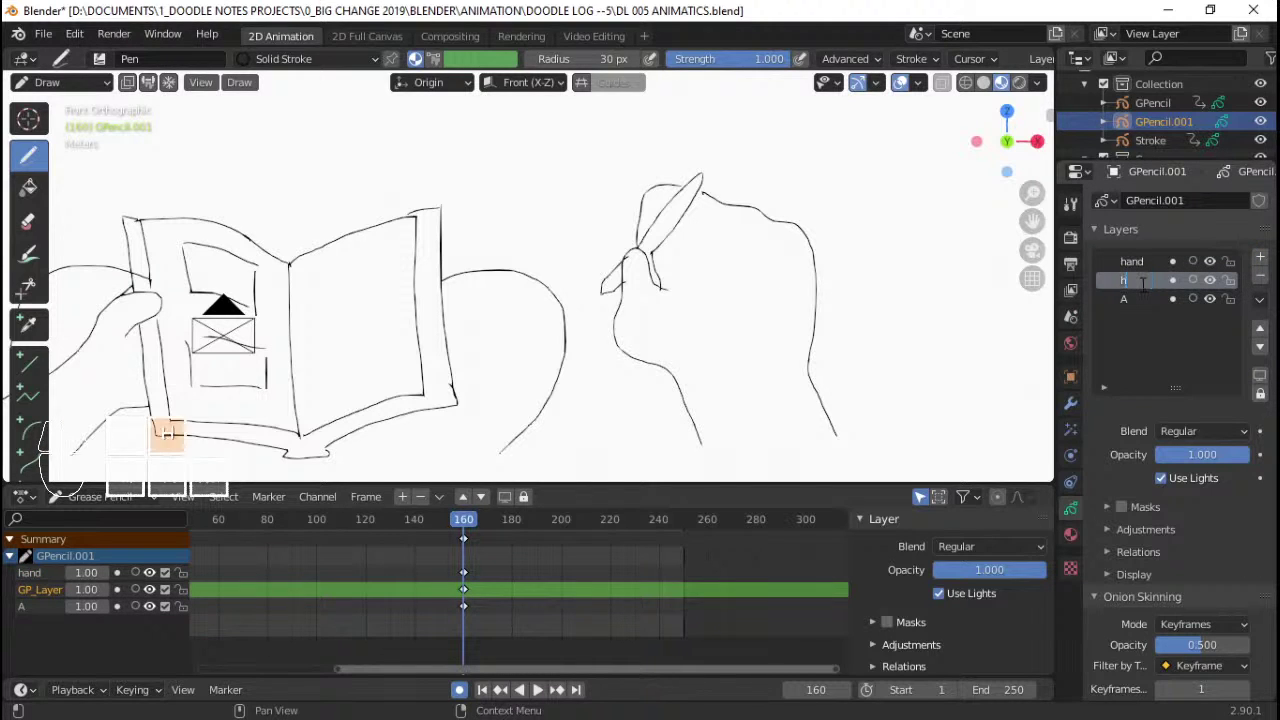
{"action": "type", "text": "and_r"}
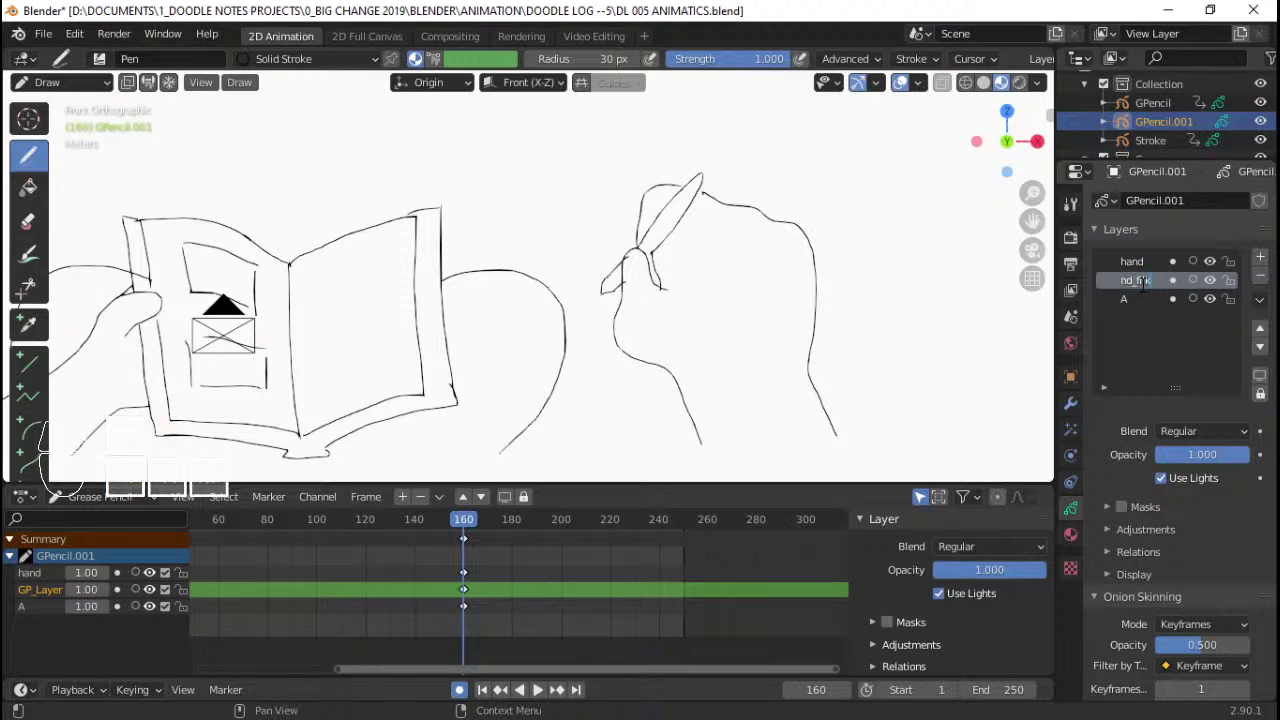
{"action": "type", "text": "ill"}
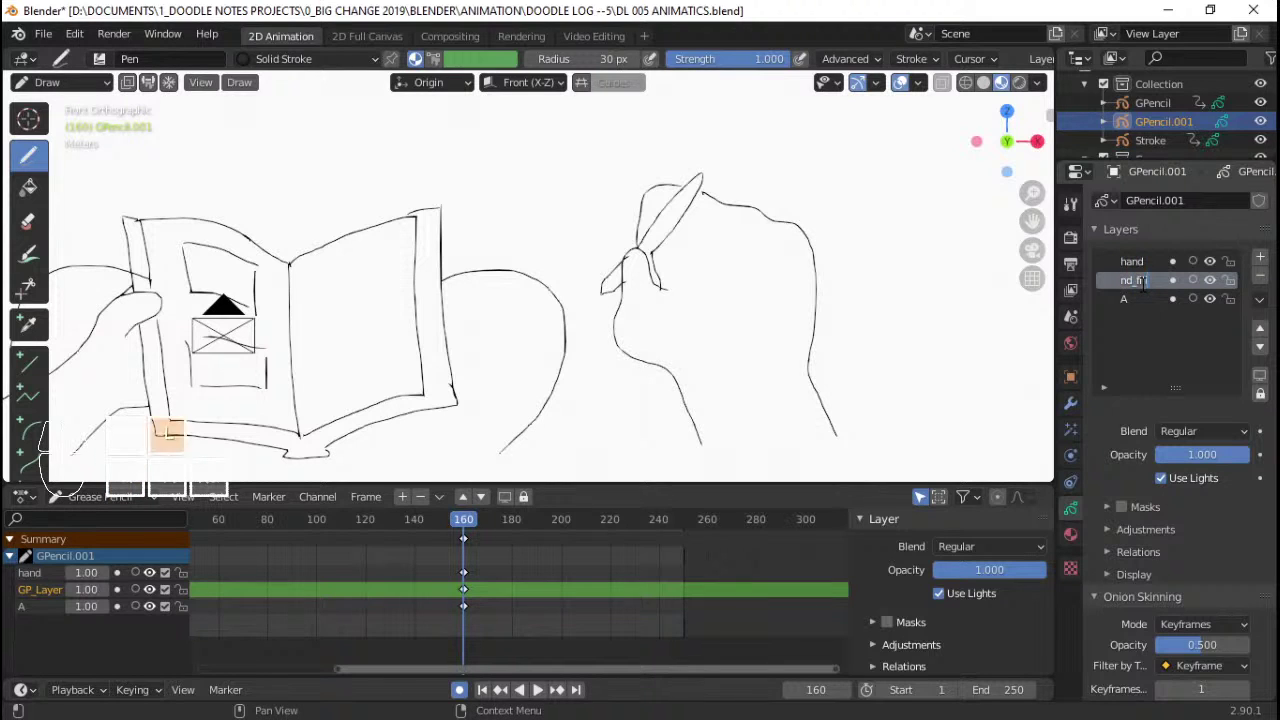
{"action": "key", "text": "Return"}
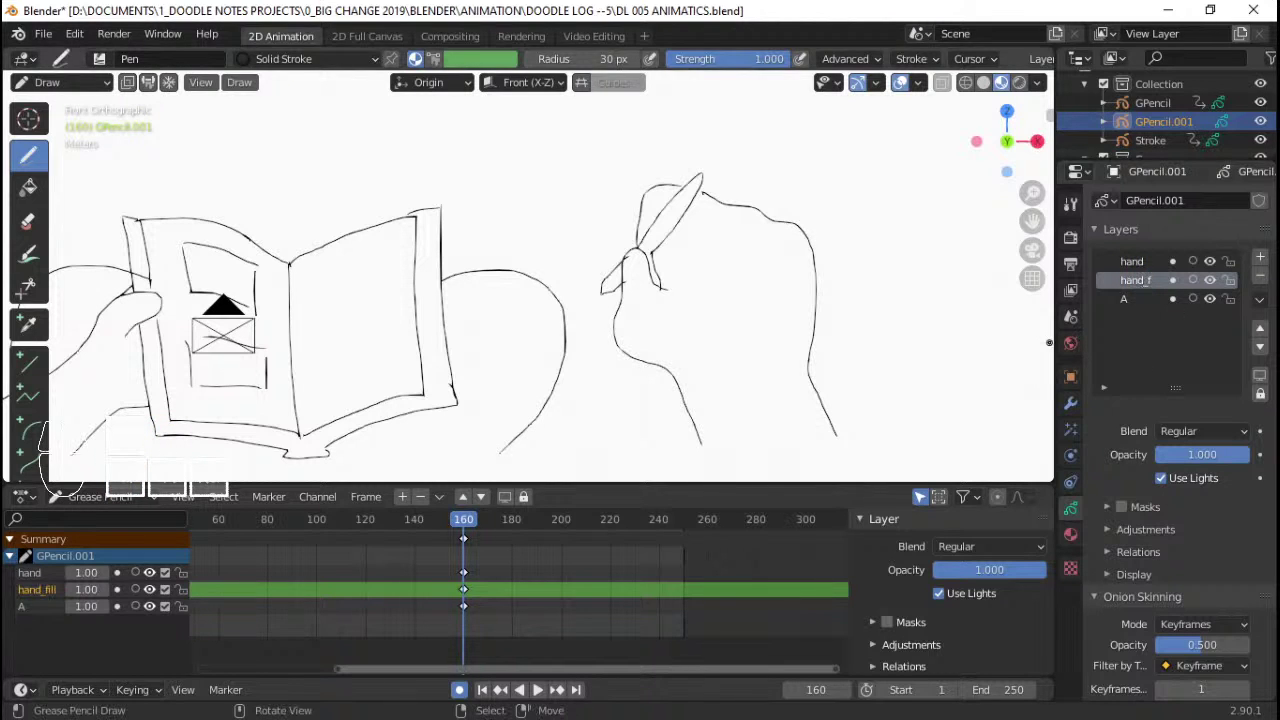
- Add a material slot to the drawing, assign the Solid Fill material and set its fill base color to white
{"action": "left_click_drag", "start_coordinate": [1050, 343], "coordinate": [1003, 343]}
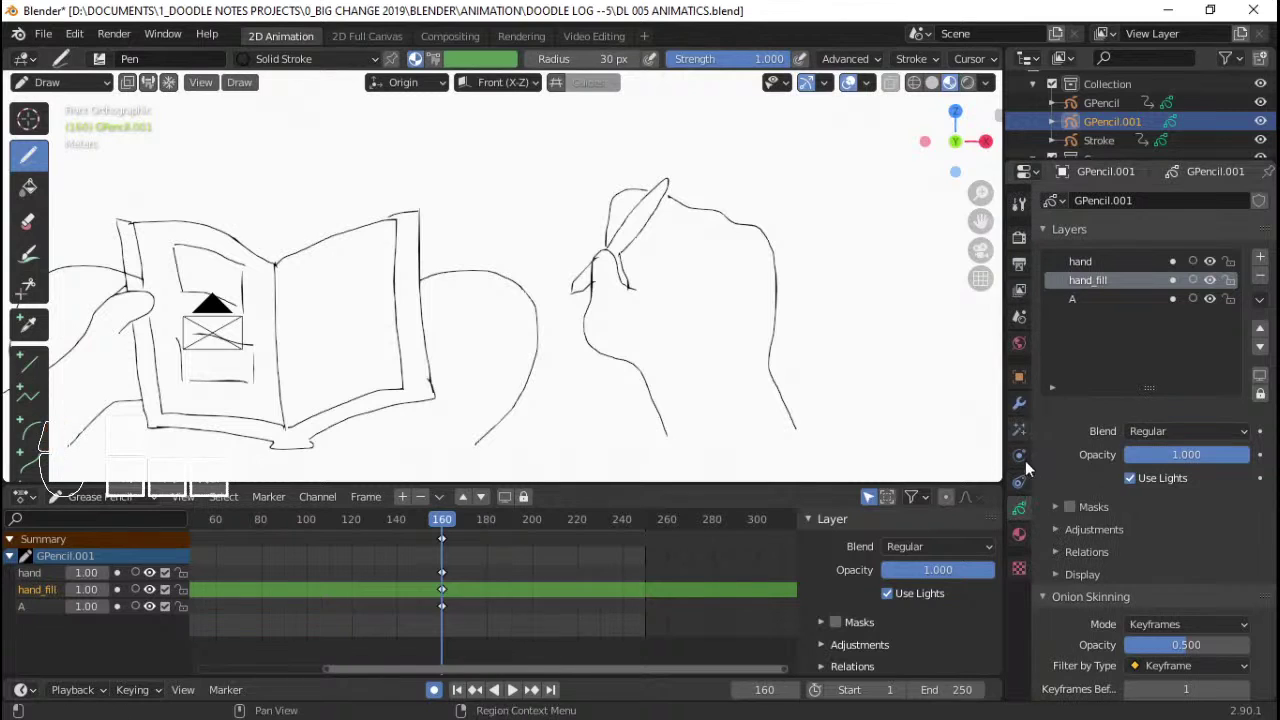
{"action": "left_click", "coordinate": [1018, 535]}
{"action": "left_click", "coordinate": [1260, 204]}
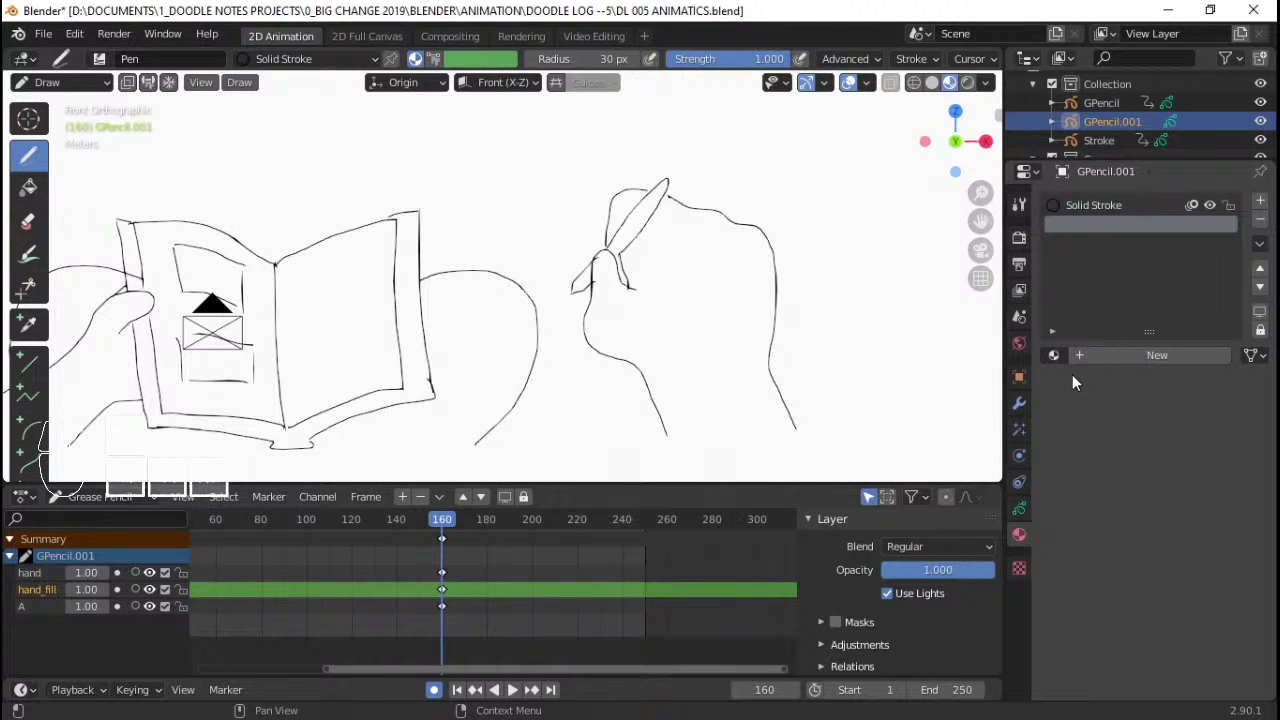
{"action": "left_click", "coordinate": [1054, 355]}
{"action": "left_click", "coordinate": [969, 409]}
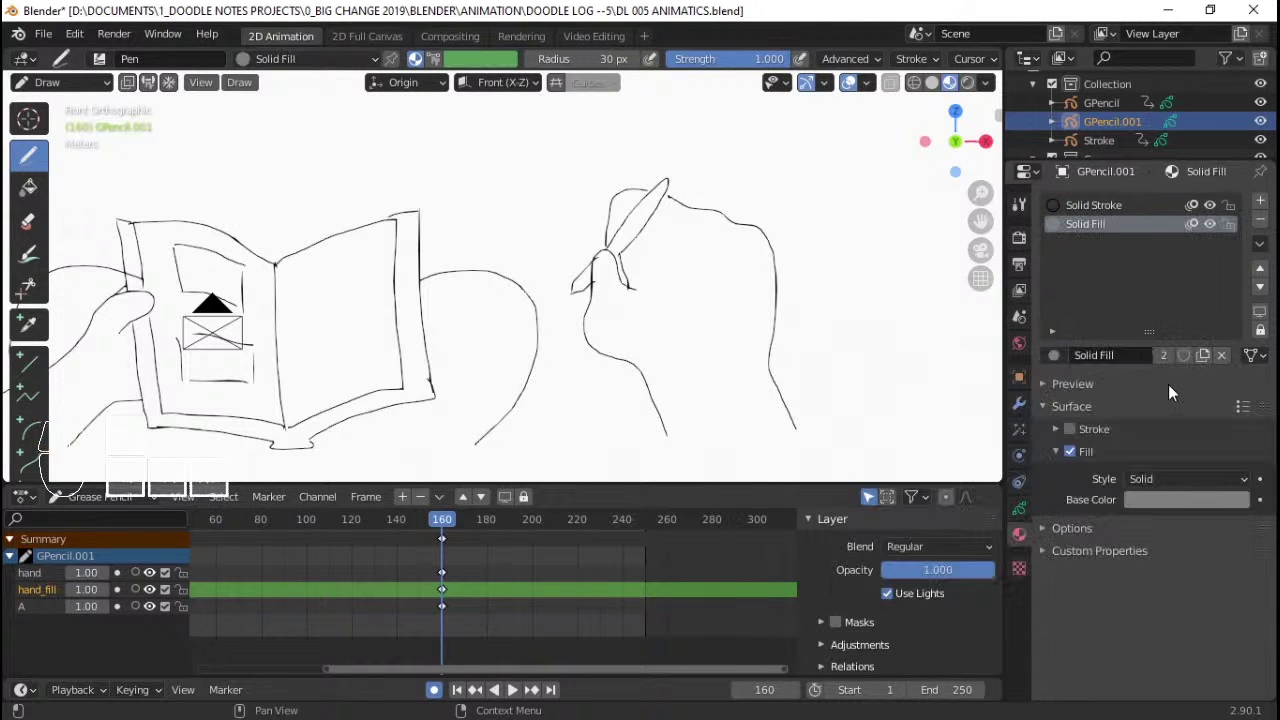
{"action": "left_click", "coordinate": [1156, 497]}
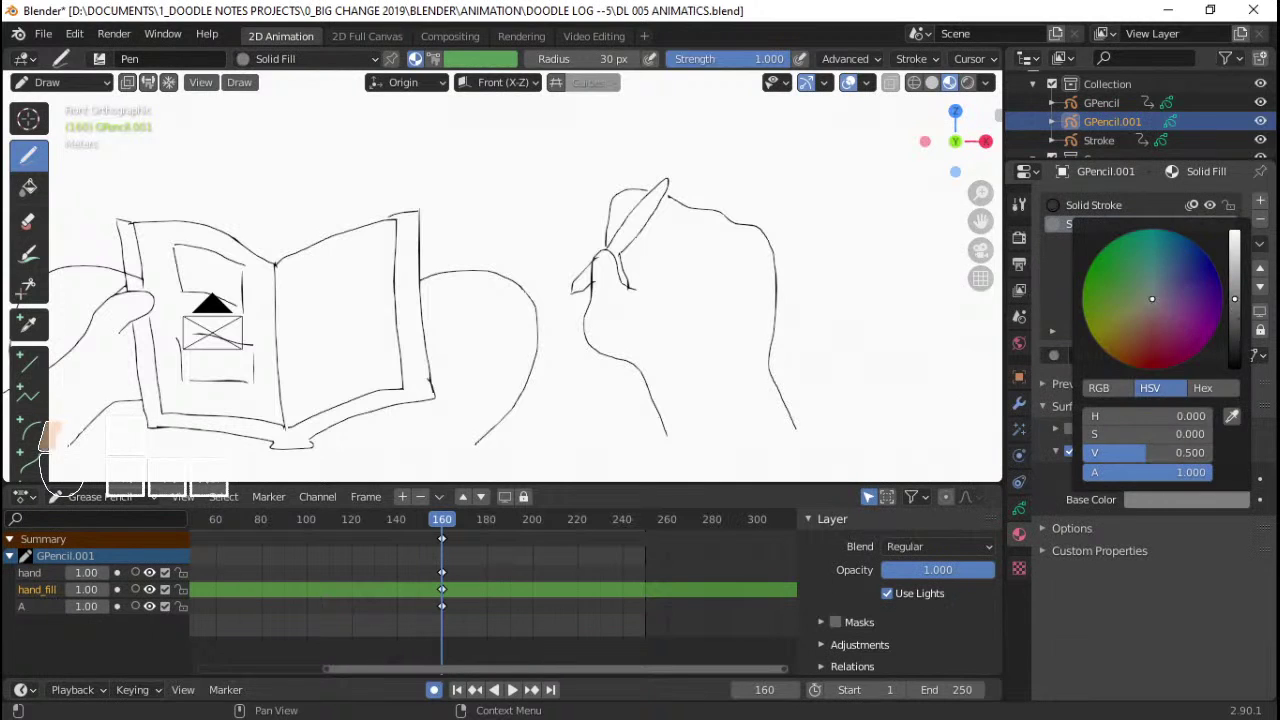
{"action": "left_click_drag", "start_coordinate": [1232, 300], "coordinate": [1234, 234]}
- Darken the world background color to a mid grey, hex AAAAAA
{"action": "scroll", "coordinate": [615, 320], "scroll_direction": "up", "scroll_amount": 2}
{"action": "middle_click_drag", "start_coordinate": [625, 339], "coordinate": [615, 339], "text": "shift"}
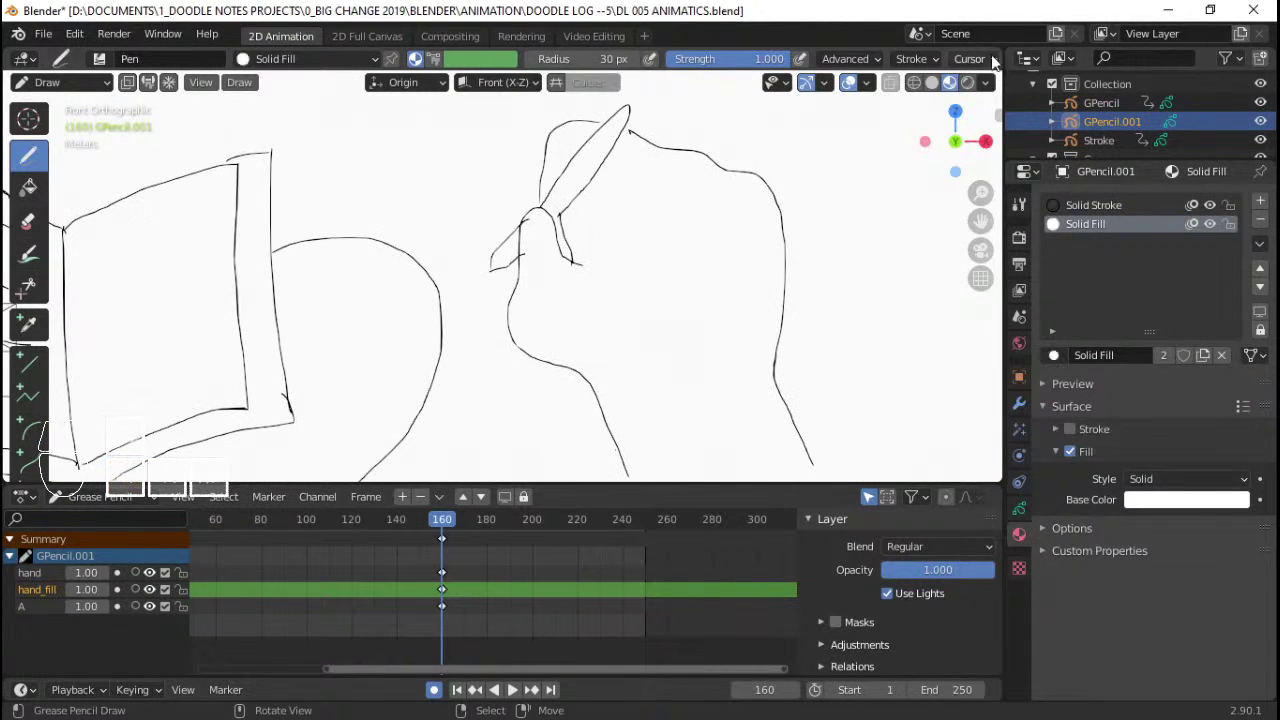
{"action": "left_click", "coordinate": [1021, 350]}
{"action": "left_click", "coordinate": [1190, 324]}
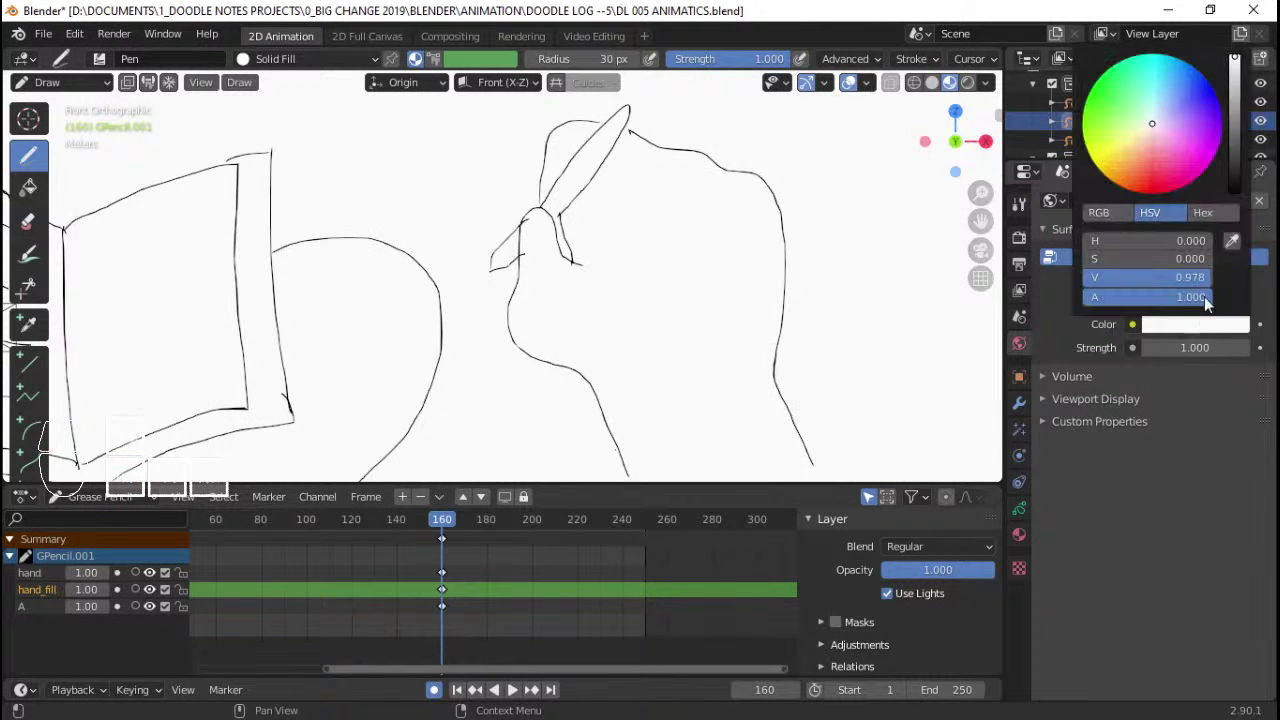
{"action": "mouse_move", "coordinate": [1238, 120]}
{"action": "left_mouse_down"}
{"action": "mouse_move", "coordinate": [1238, 140]}
{"action": "mouse_move", "coordinate": [1240, 122]}
{"action": "left_mouse_up"}
{"action": "middle_click_drag", "start_coordinate": [723, 188], "coordinate": [729, 246], "text": "shift"}
{"action": "middle_click_drag", "start_coordinate": [660, 100], "coordinate": [684, 93], "text": "shift"}
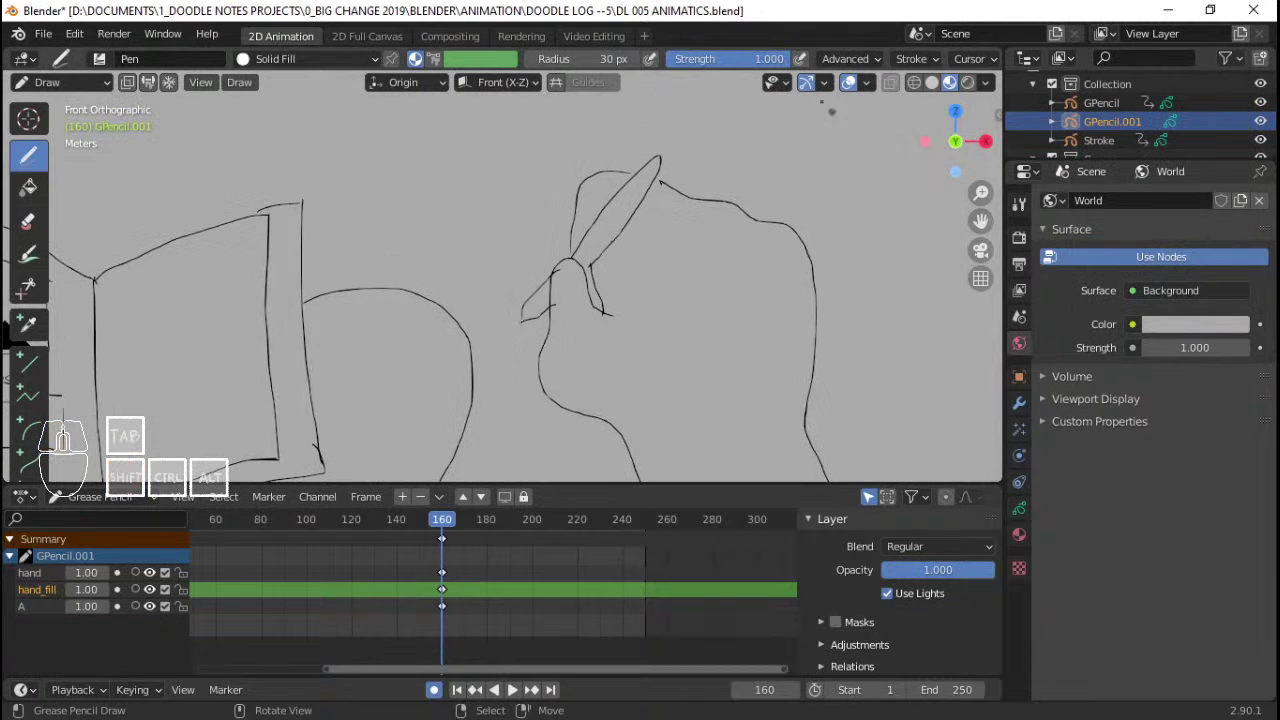
{"action": "middle_click_drag", "start_coordinate": [755, 187], "coordinate": [751, 239], "text": "ctrl"}
{"action": "middle_click_drag", "start_coordinate": [751, 239], "coordinate": [736, 184], "text": "shift"}
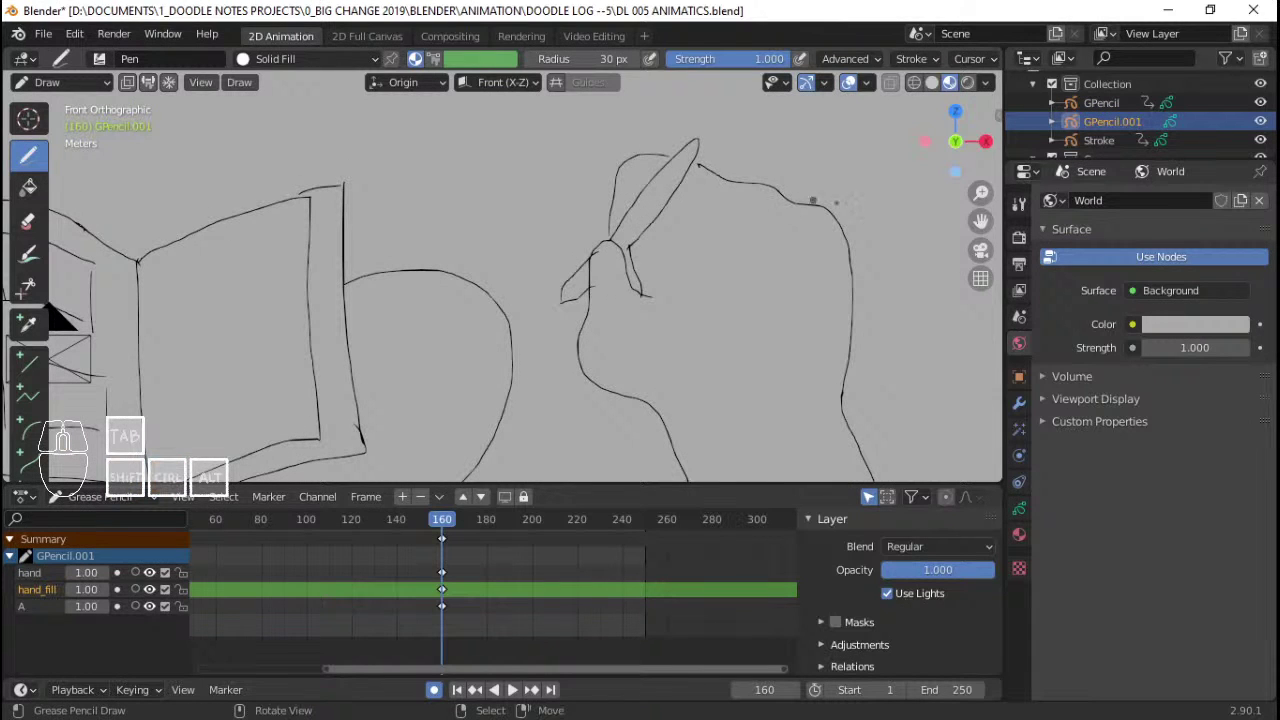
- Copy the world background color AAAAAA to the Solid Fill material's base color and save the file
{"action": "left_click", "coordinate": [1159, 324]}
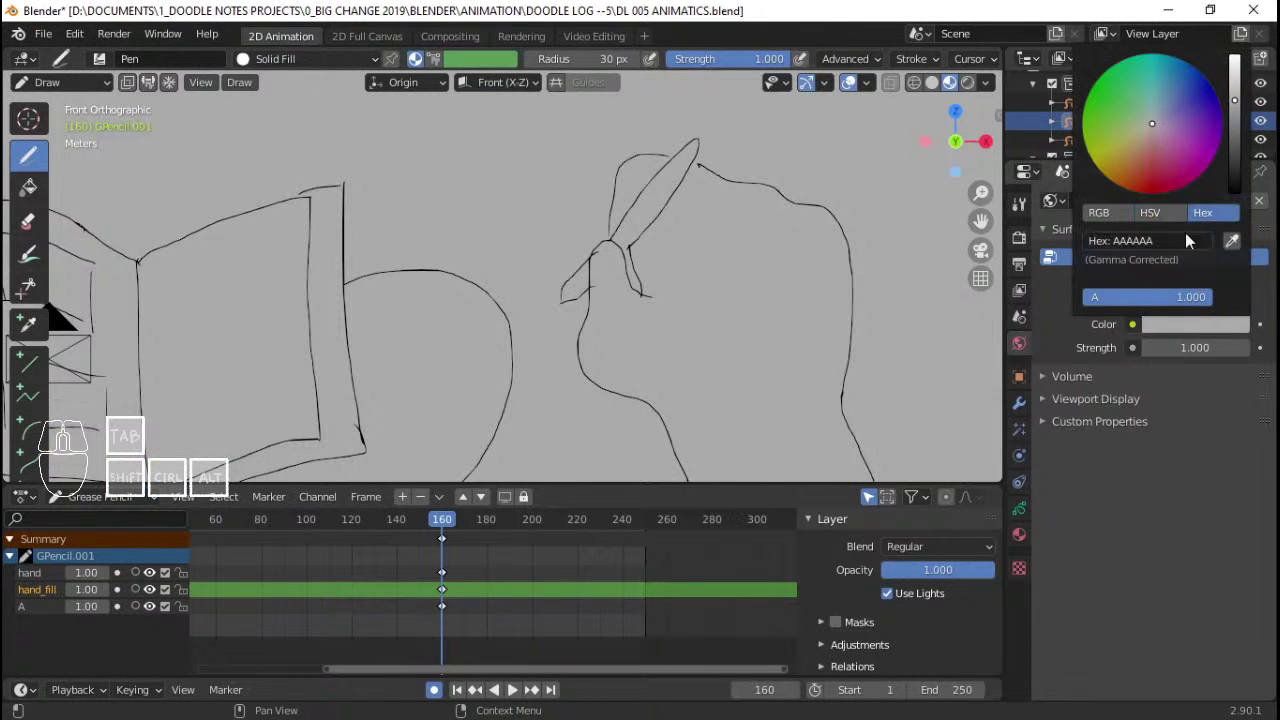
{"action": "key", "text": "ctrl+c"}
{"action": "left_click", "coordinate": [1149, 305]}
{"action": "left_click", "coordinate": [1019, 535]}
{"action": "left_click", "coordinate": [1155, 500]}
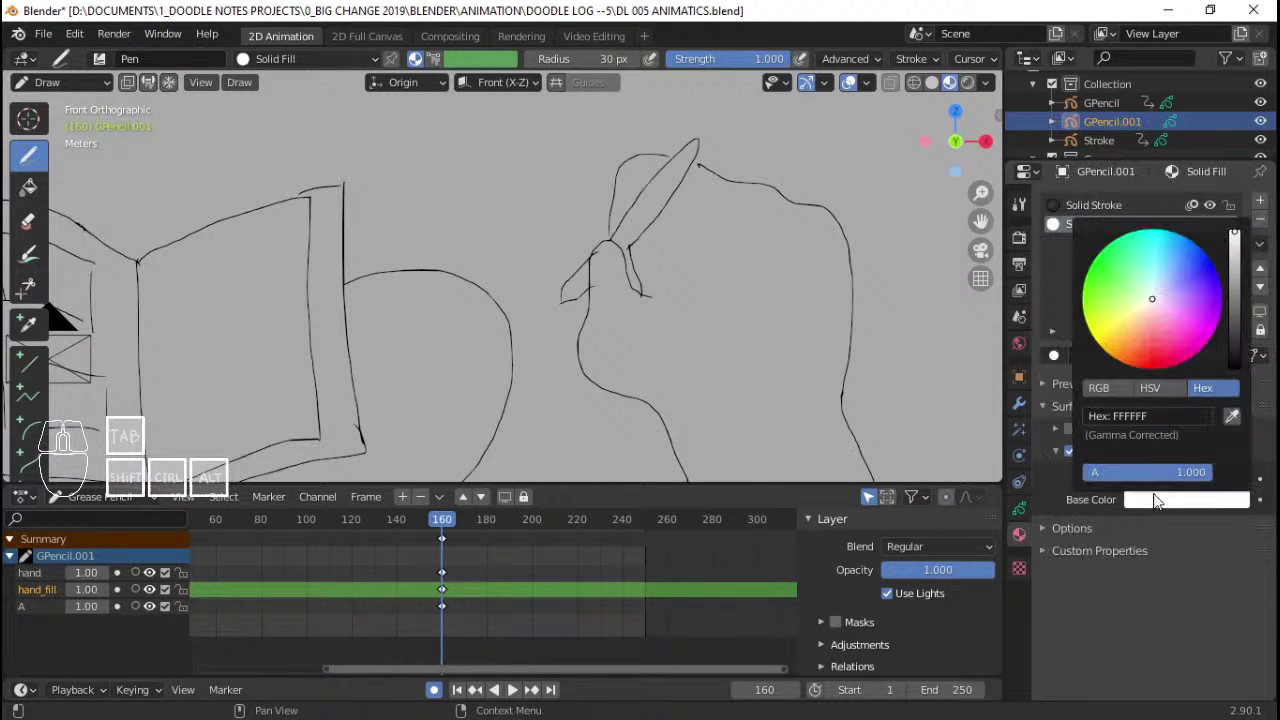
{"action": "key", "text": "ctrl+v"}
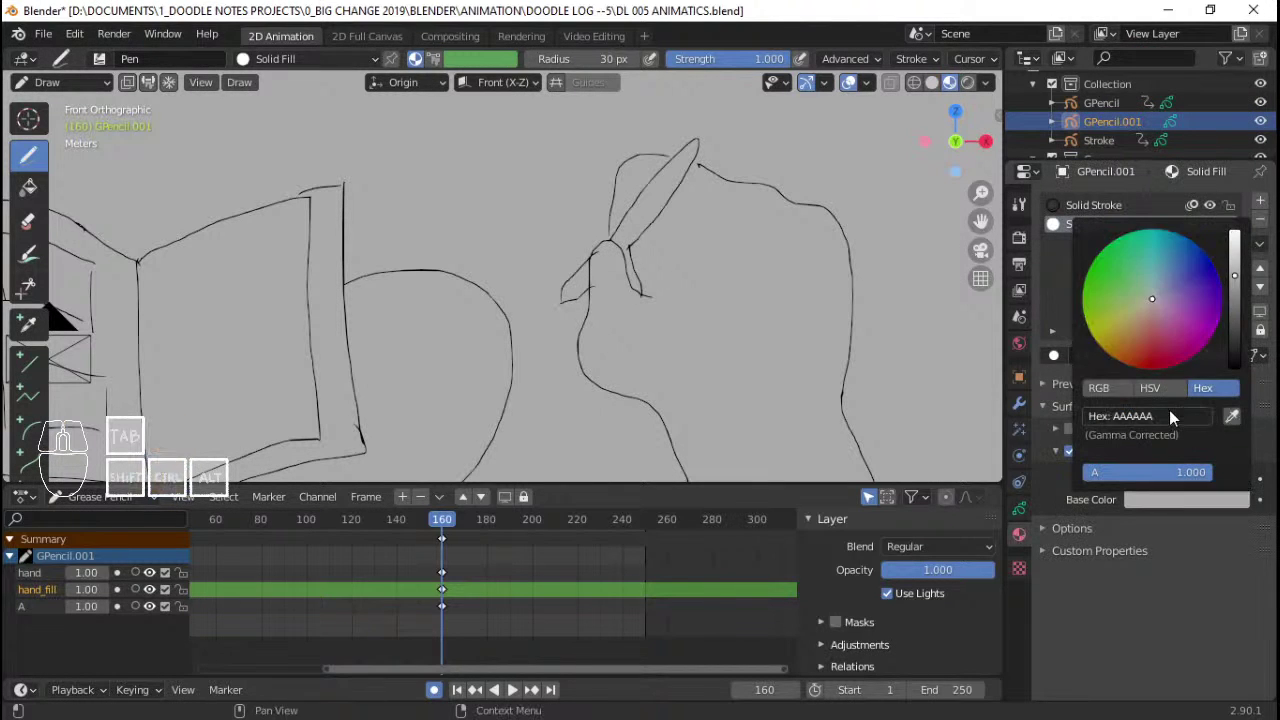
{"action": "key", "text": "ctrl+s"}
- Lighten the Solid Fill base color to a light grey, brighter than the background
{"action": "middle_click_drag", "start_coordinate": [769, 237], "coordinate": [776, 231], "text": "shift"}
{"action": "left_click", "coordinate": [1189, 500]}
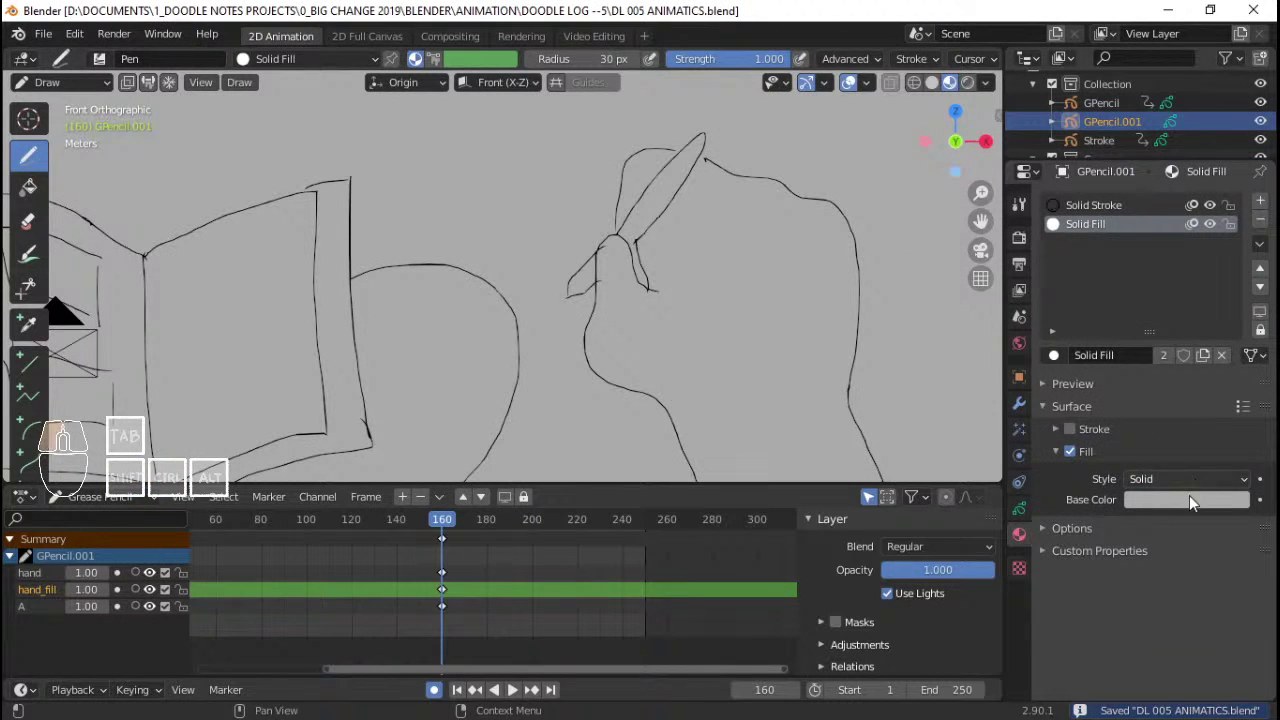
{"action": "left_click", "coordinate": [1210, 500]}
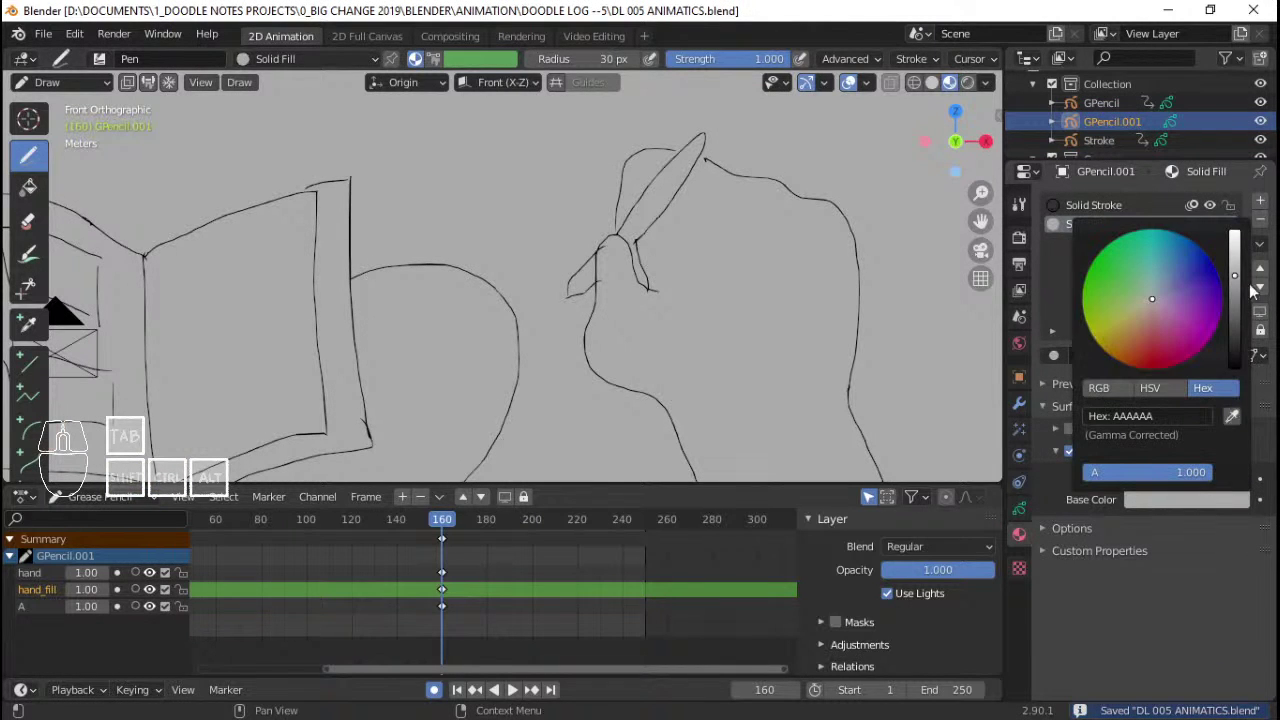
{"action": "left_click_drag", "start_coordinate": [1238, 268], "coordinate": [1235, 256]}
{"action": "middle_click_drag", "start_coordinate": [760, 250], "coordinate": [641, 201], "text": "shift"}
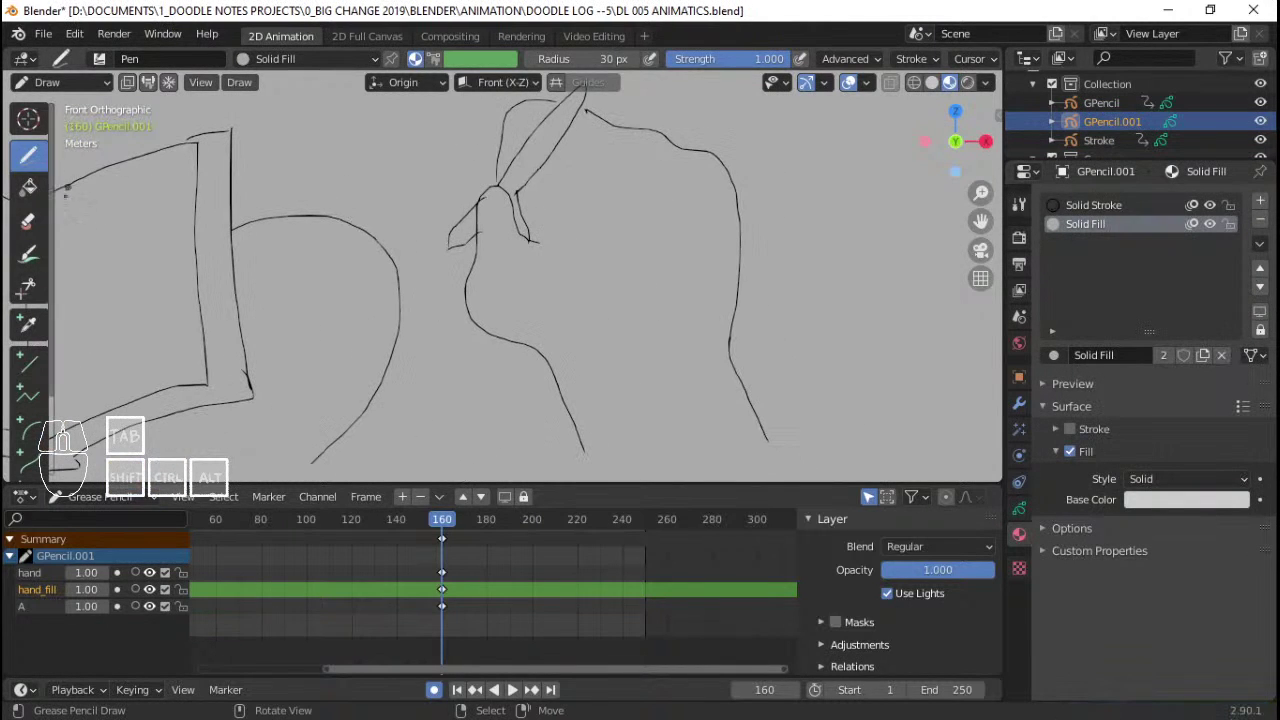
- Switch to the Fill tool and lock layer A, keeping hand_fill as the active layer
{"action": "left_click", "coordinate": [28, 187]}
{"action": "middle_click_drag", "start_coordinate": [548, 199], "coordinate": [543, 169], "text": "shift"}
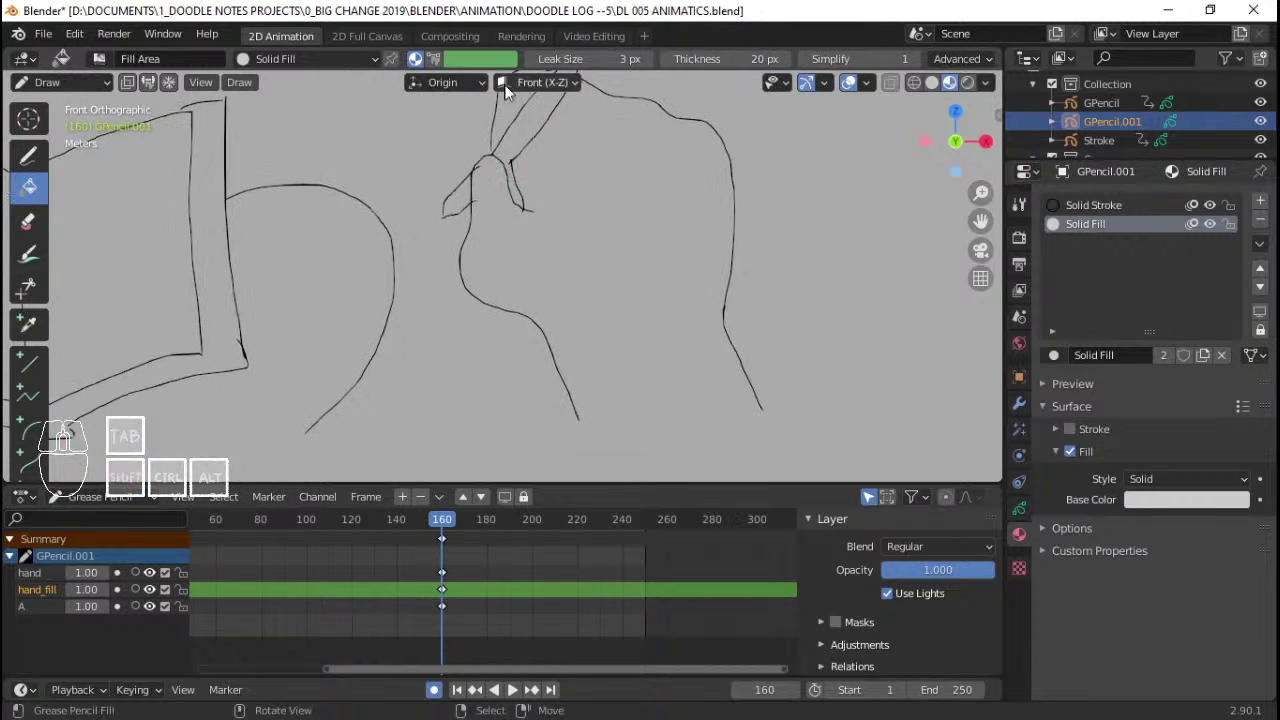
{"action": "middle_click_drag", "start_coordinate": [505, 92], "coordinate": [508, 105], "text": "shift"}
{"action": "left_click", "coordinate": [1019, 508]}
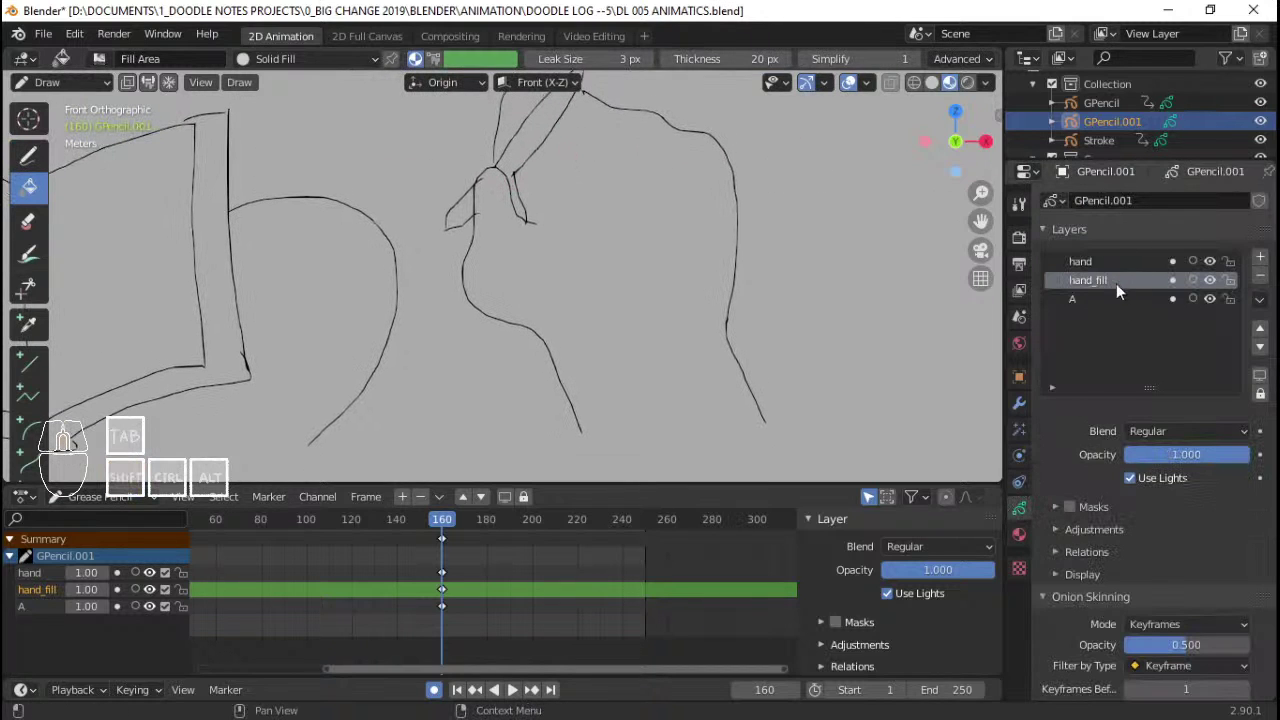
{"action": "mouse_move", "coordinate": [706, 154]}
{"action": "middle_mouse_down"}
{"action": "mouse_move", "coordinate": [574, 154]}
{"action": "mouse_move", "coordinate": [533, 170]}
{"action": "middle_mouse_up"}
- Try to fill the pen-holding hand on the hand_fill layer with the Fill tool
{"action": "left_click", "coordinate": [537, 142]}
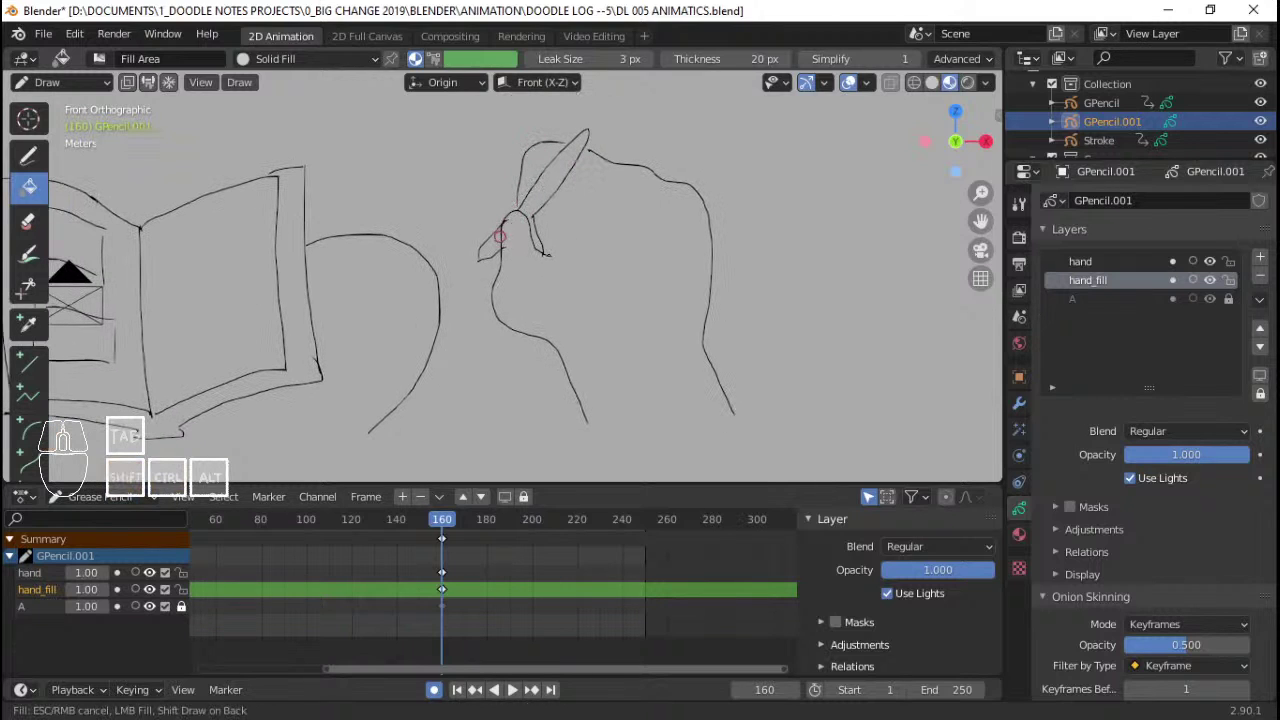
{"action": "left_click", "coordinate": [500, 236]}
{"action": "key", "text": "ctrl+z"}
- Draw a light grey filled silhouette over the pen-holding hand, pen and forearm with the Pen brush on the hand_fill layer
{"action": "left_click", "coordinate": [28, 155]}
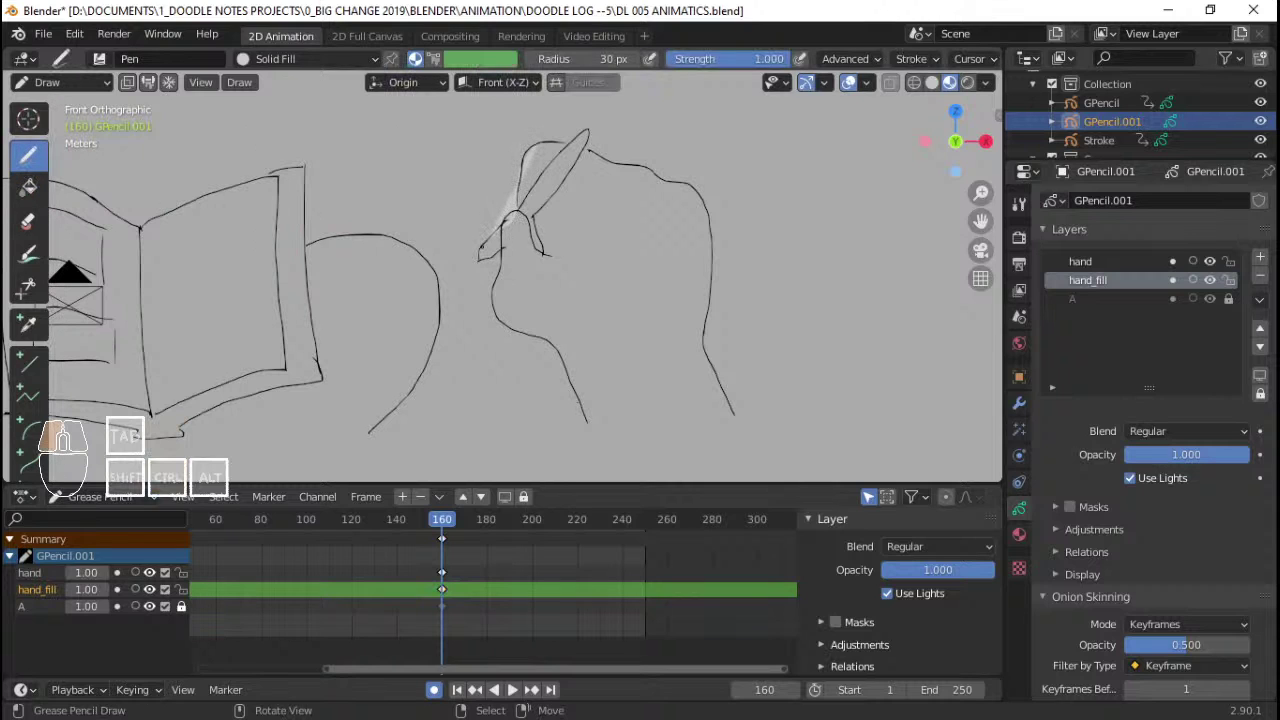
{"action": "mouse_move", "coordinate": [500, 322]}
{"action": "left_mouse_down"}
{"action": "mouse_move", "coordinate": [546, 342]}
{"action": "mouse_move", "coordinate": [588, 412]}
{"action": "mouse_move", "coordinate": [676, 432]}
{"action": "mouse_move", "coordinate": [731, 420]}
{"action": "mouse_move", "coordinate": [712, 330]}
{"action": "mouse_move", "coordinate": [715, 250]}
{"action": "mouse_move", "coordinate": [695, 195]}
{"action": "mouse_move", "coordinate": [590, 152]}
{"action": "left_mouse_up"}
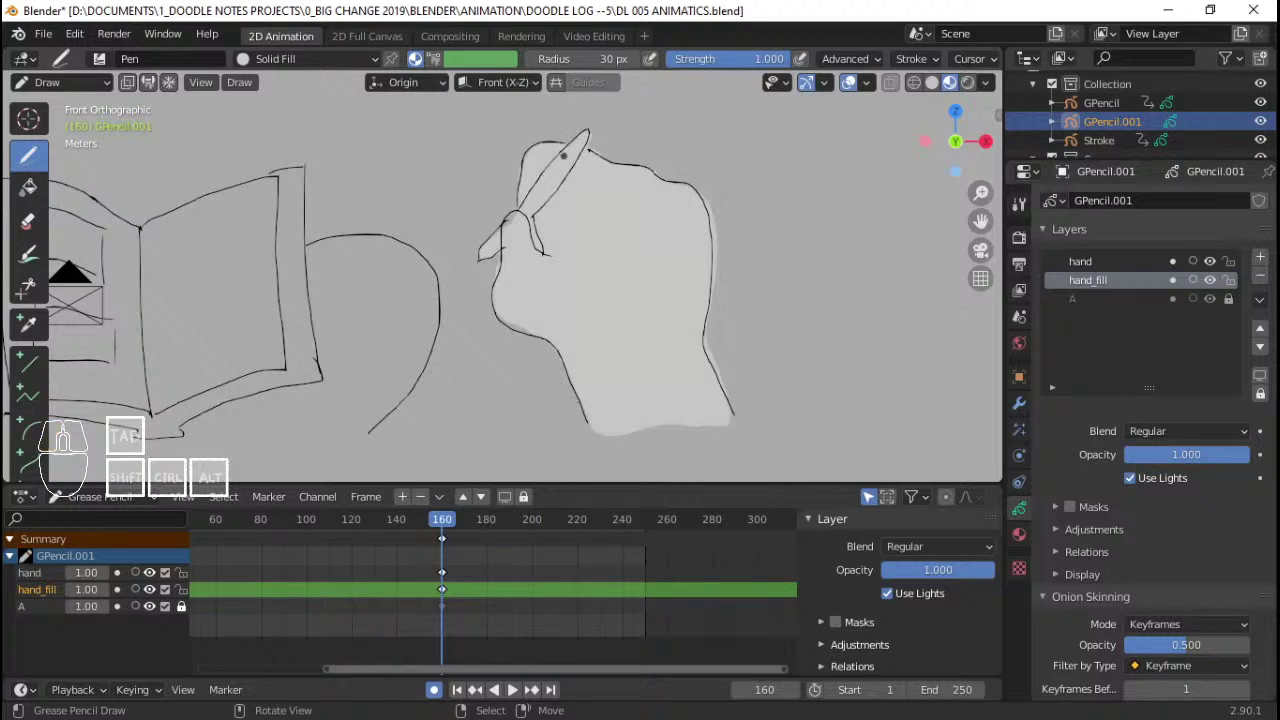
{"action": "middle_click_drag", "start_coordinate": [591, 243], "coordinate": [680, 257], "text": "shift"}
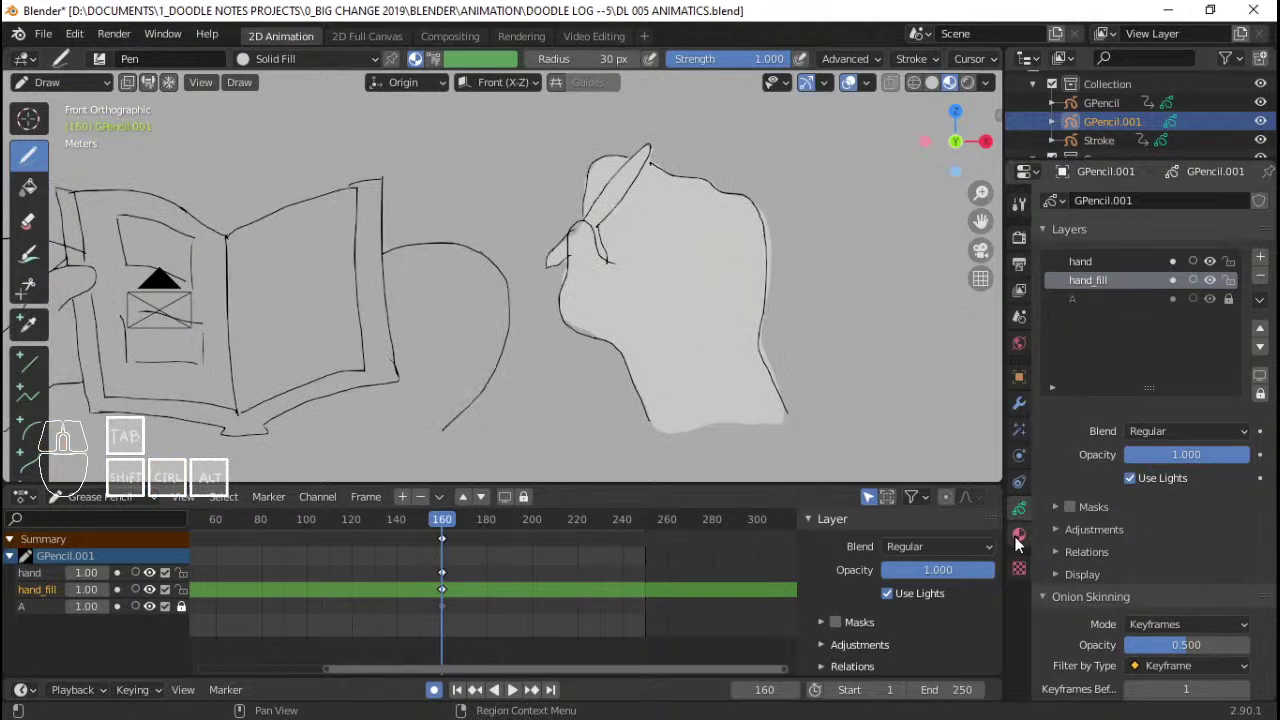
{"action": "middle_click_drag", "start_coordinate": [817, 346], "coordinate": [620, 243], "text": "ctrl"}
{"action": "middle_click_drag", "start_coordinate": [620, 243], "coordinate": [683, 243], "text": "shift"}
{"action": "middle_click_drag", "start_coordinate": [683, 243], "coordinate": [731, 300], "text": "ctrl"}
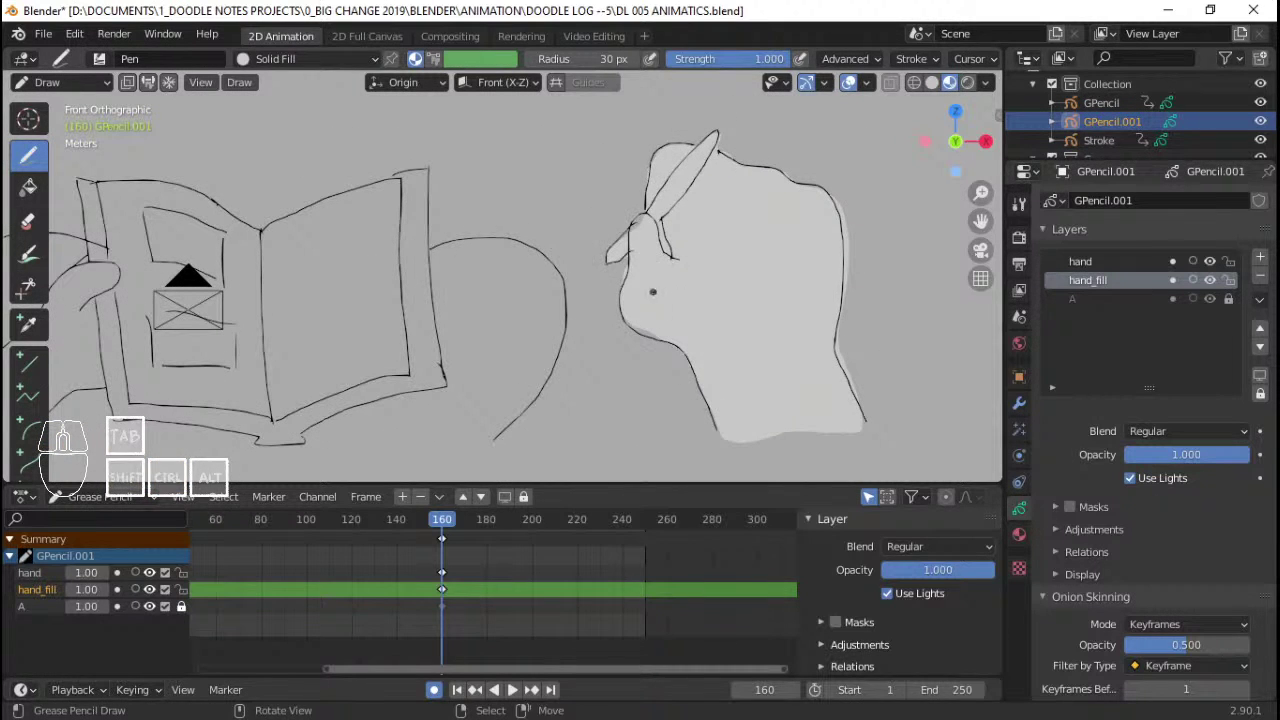
{"action": "key", "text": "ctrl+Tab"}
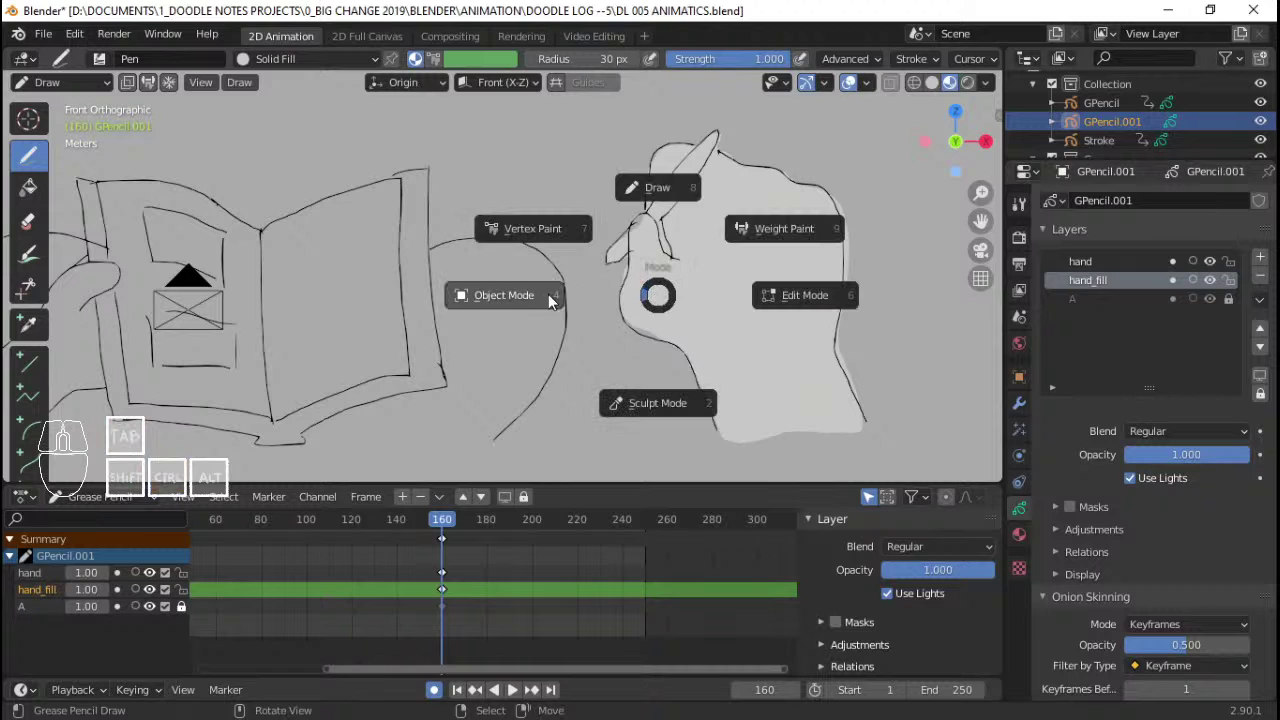
{"action": "left_click", "coordinate": [657, 189]}
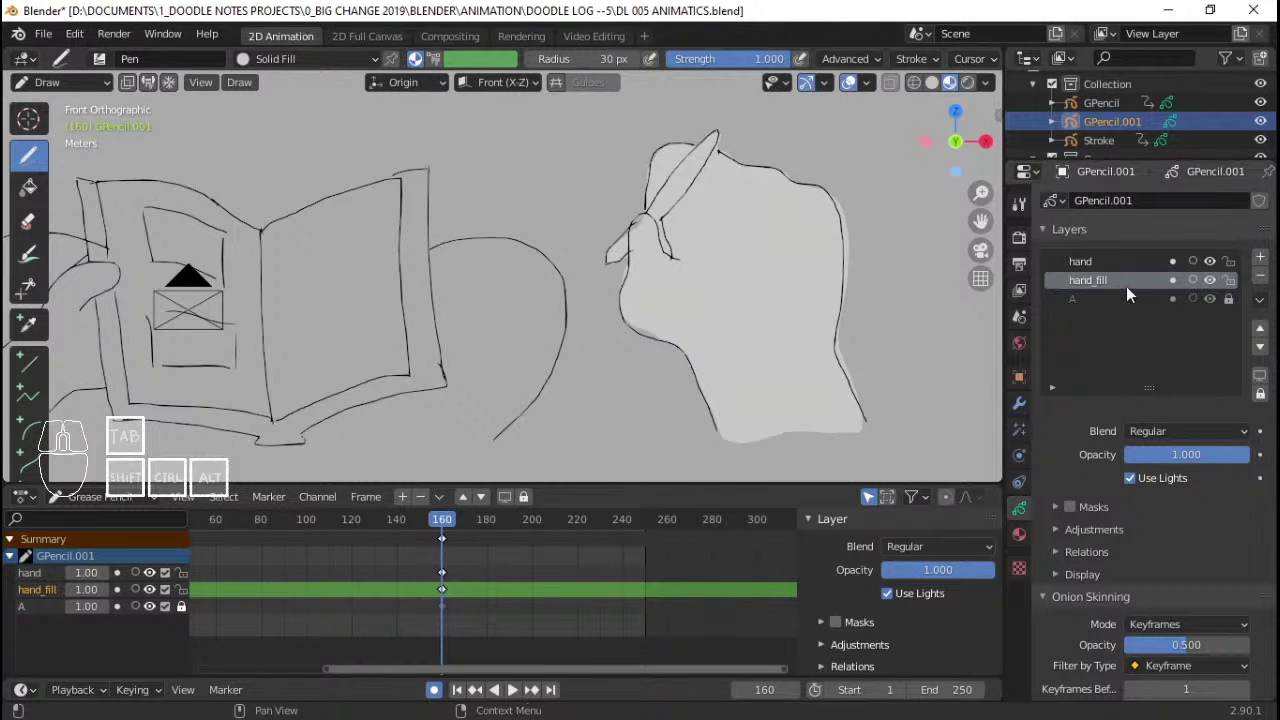
{"action": "left_click", "coordinate": [1105, 262]}
{"action": "left_click", "coordinate": [1100, 282]}
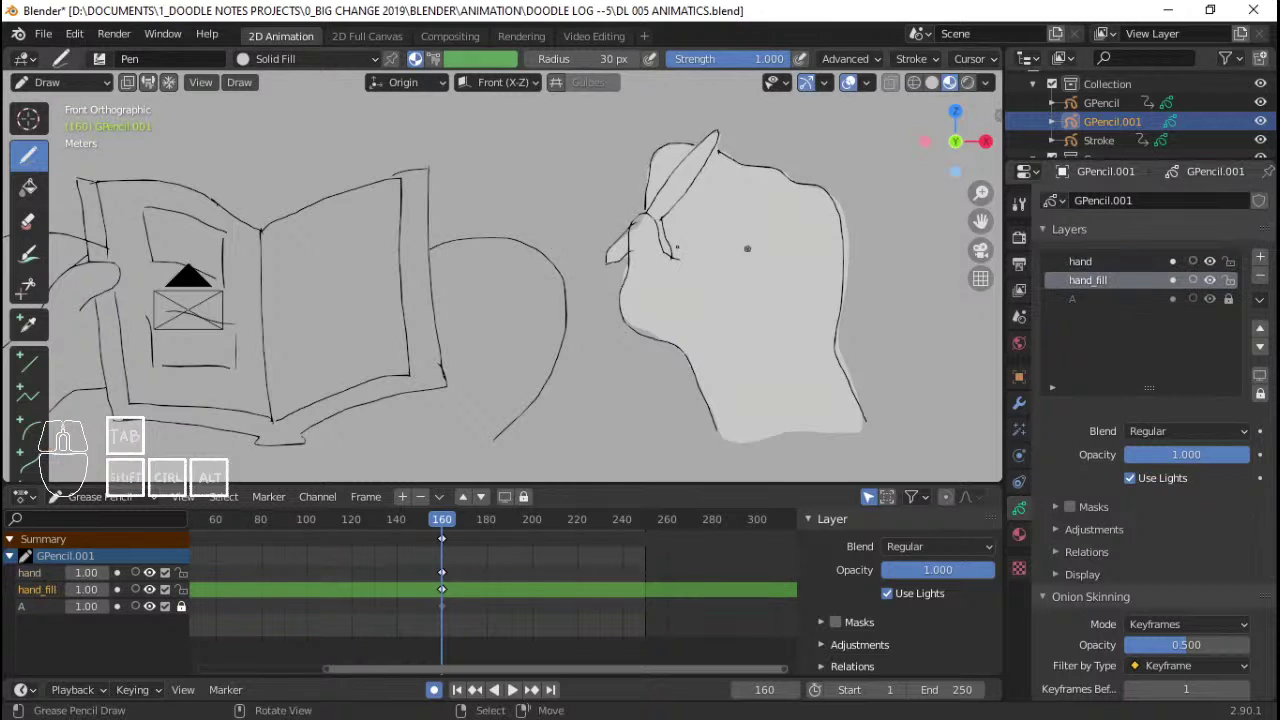
{"action": "scroll", "coordinate": [746, 249], "scroll_direction": "down", "scroll_amount": 2}
{"action": "middle_click_drag", "start_coordinate": [551, 257], "coordinate": [661, 236], "text": "shift"}
{"action": "key", "text": "a"}
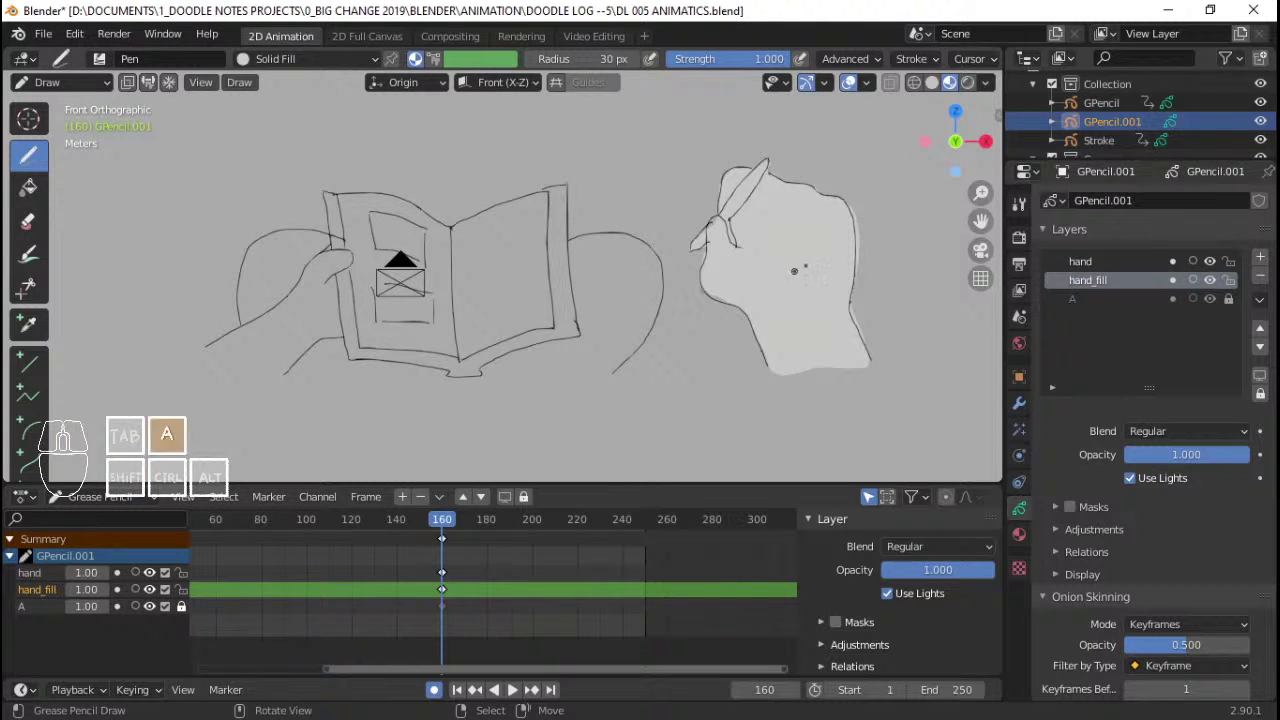
- Save the file and preview the frames just before the frame 160 drawing, stopping playback at frame 158
{"action": "key", "text": "ctrl+s"}
{"action": "key", "text": "space"}
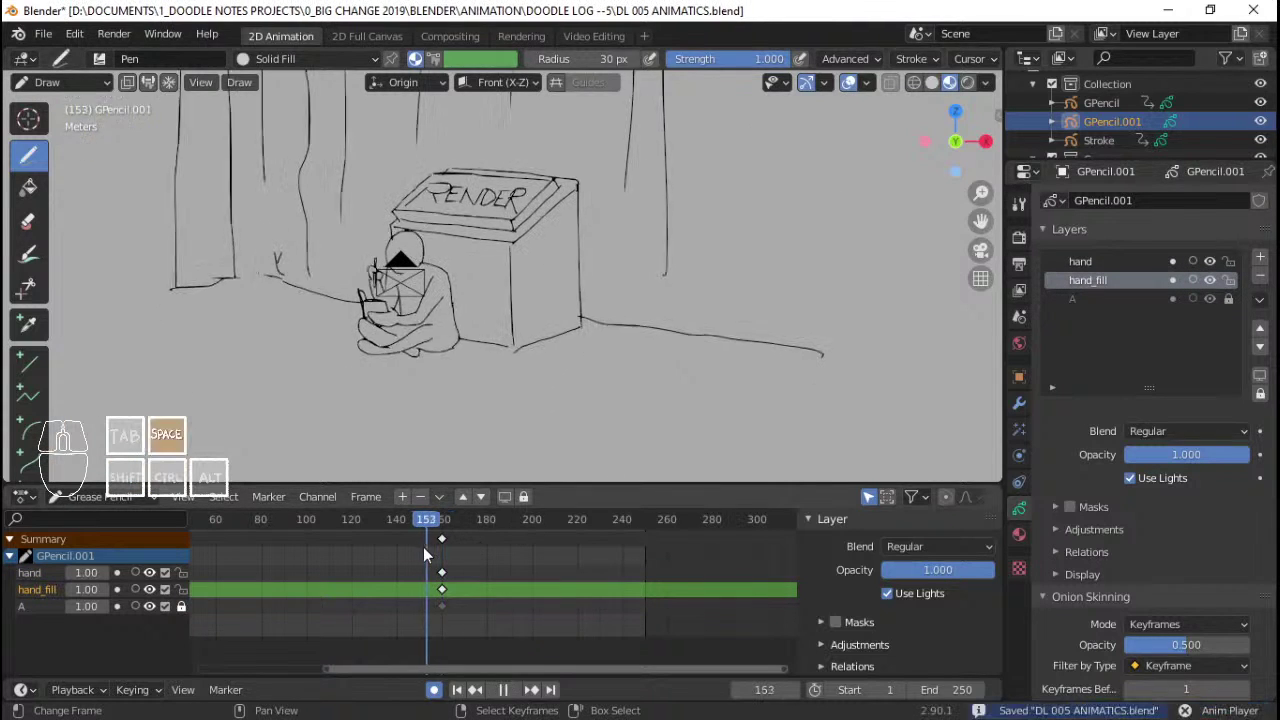
{"action": "left_click", "coordinate": [428, 558]}
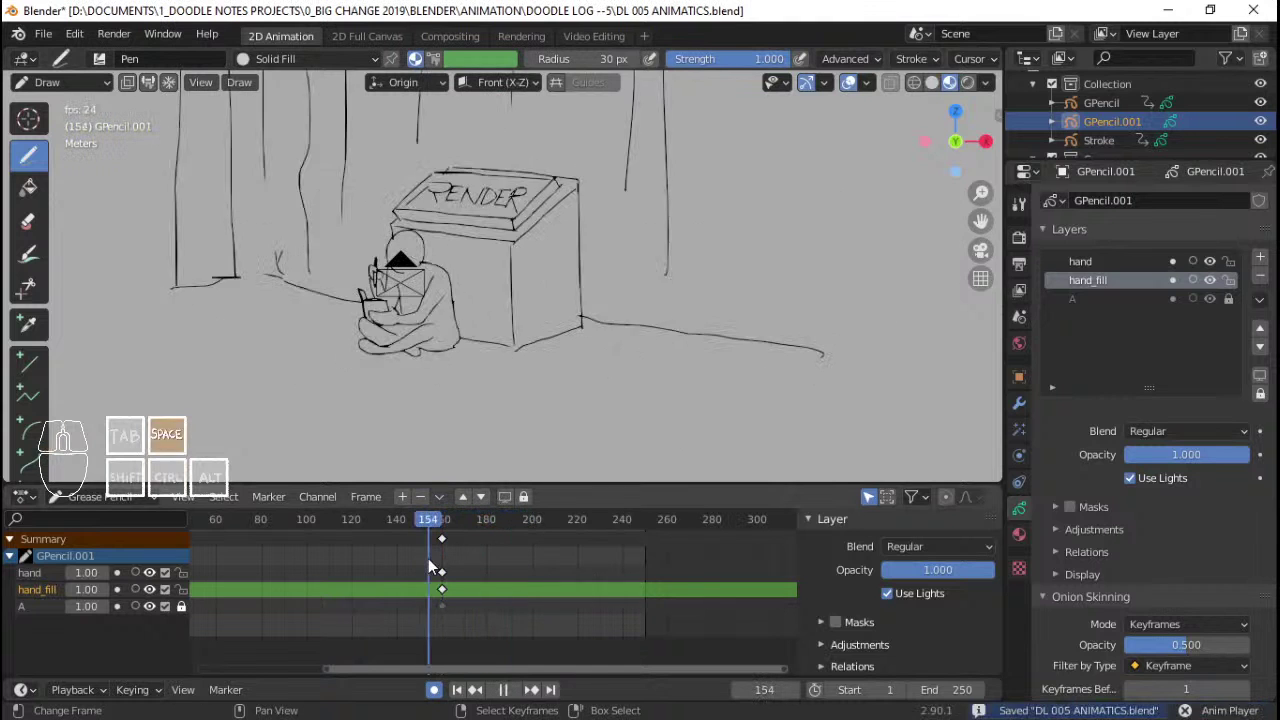
{"action": "left_click", "coordinate": [437, 559]}
{"action": "key", "text": "space"}
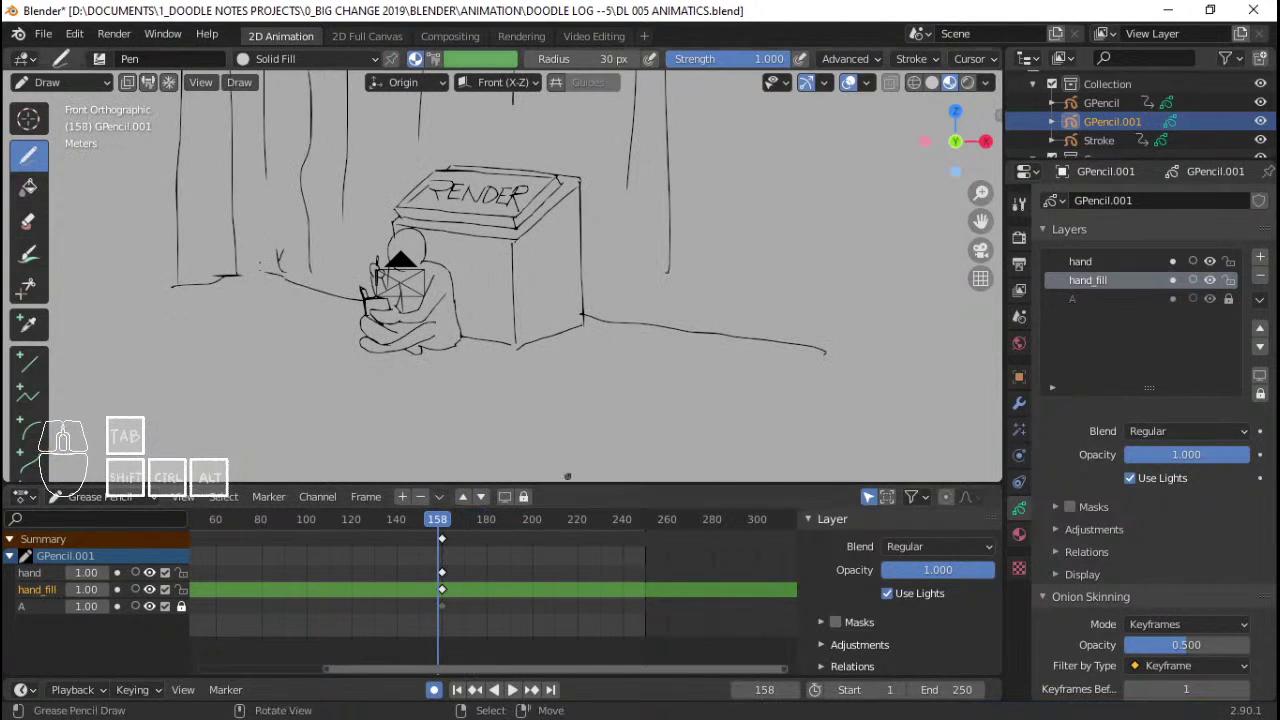
- At frame 160, move the whole filled pen-holding hand over the outer edge of the book's right page and adjust its rotation
{"action": "key", "text": "Up"}
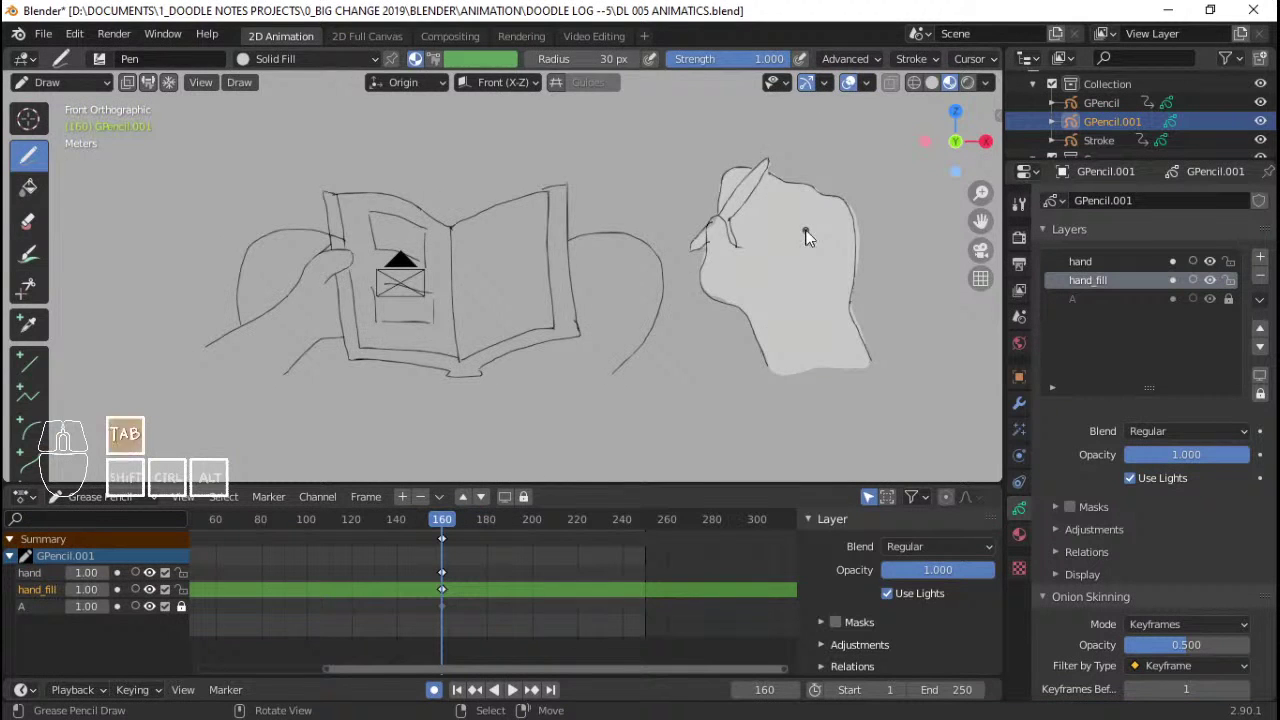
{"action": "key", "text": "Tab"}
{"action": "key", "text": "a"}
{"action": "key", "text": "g"}
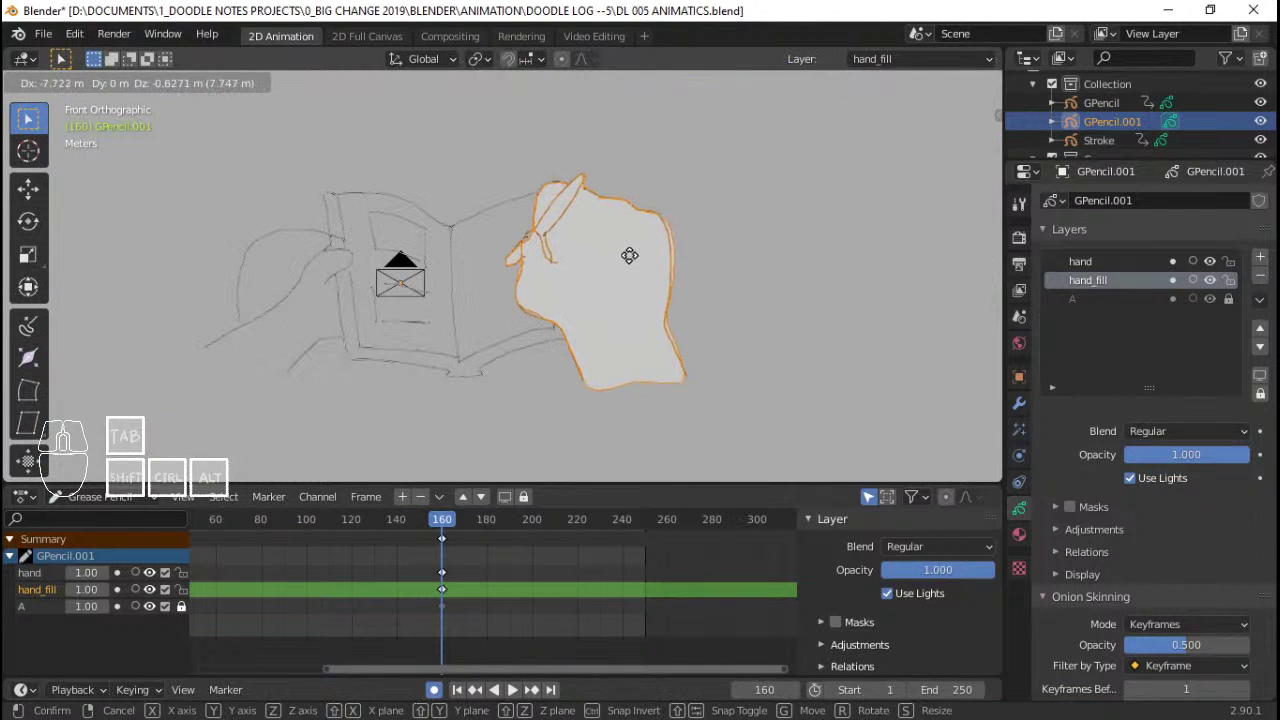
{"action": "left_click", "coordinate": [630, 256]}
{"action": "key", "text": "g"}
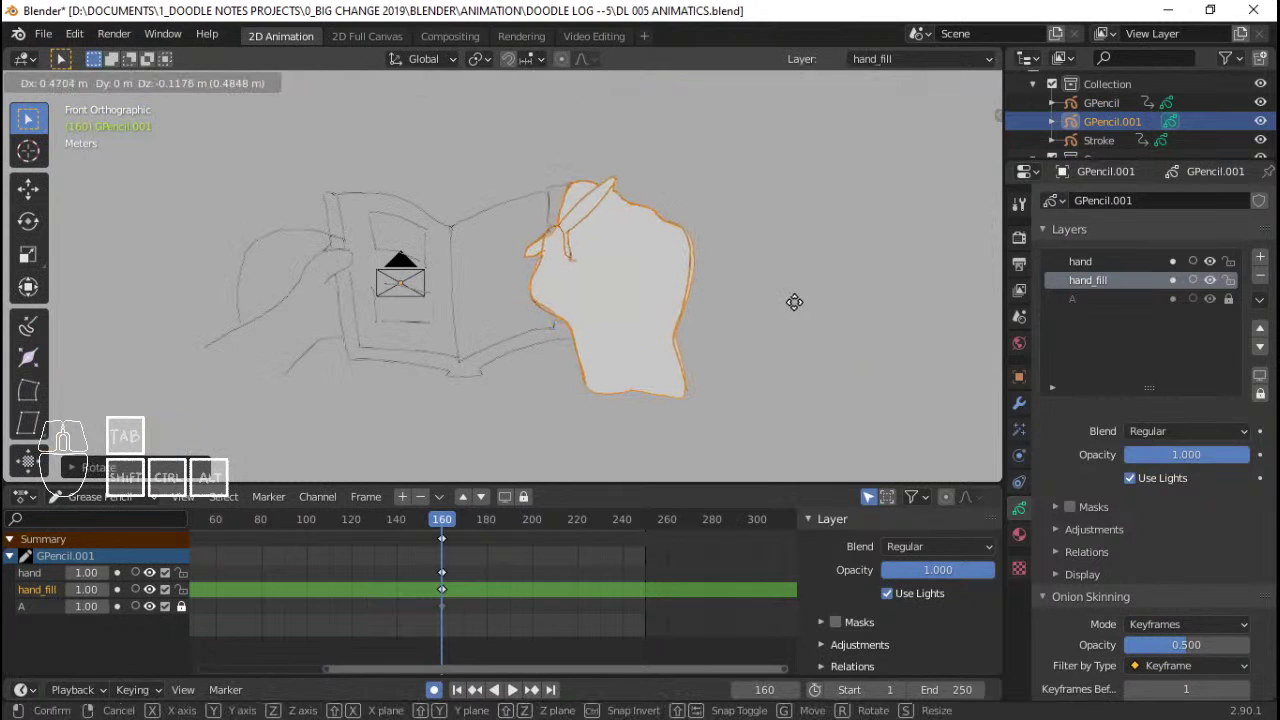
{"action": "left_click", "coordinate": [794, 302]}
{"action": "key", "text": "r"}
{"action": "left_click", "coordinate": [831, 291]}
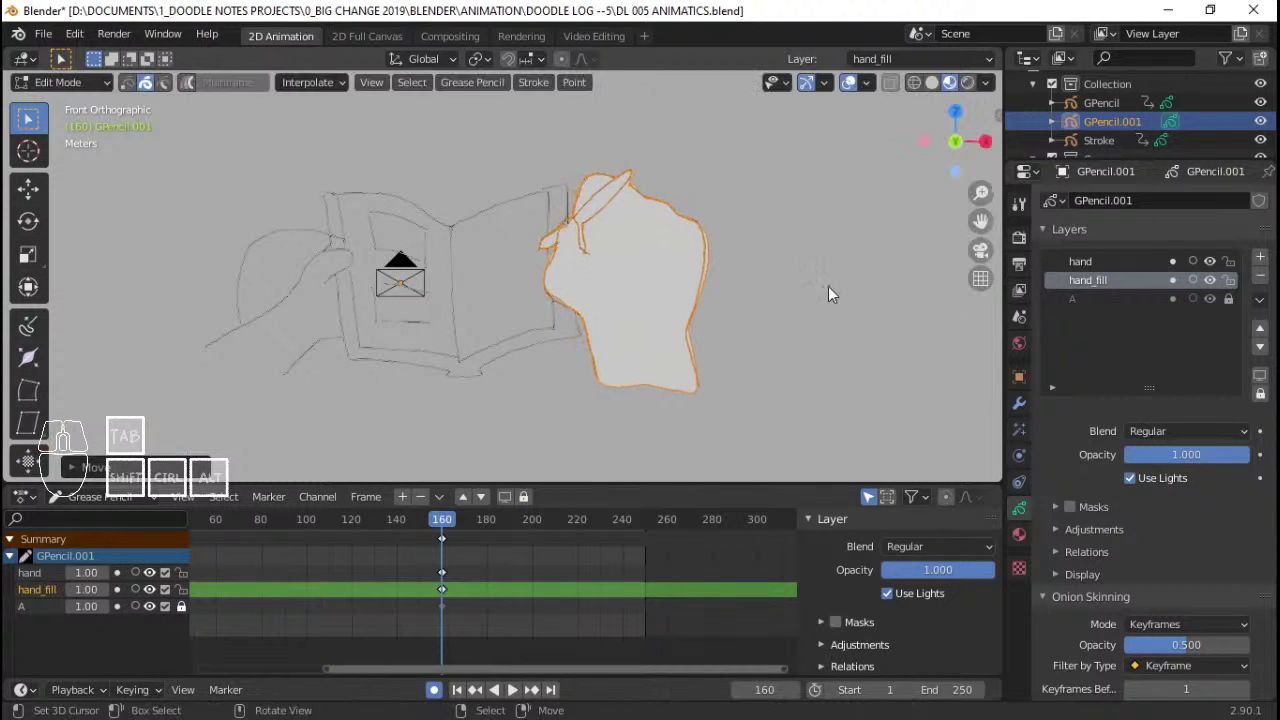
- Play back the frames following the frame 160 drawing to check the repositioned hand
{"action": "middle_click_drag", "start_coordinate": [504, 562], "coordinate": [367, 556]}
{"action": "key", "text": "space"}
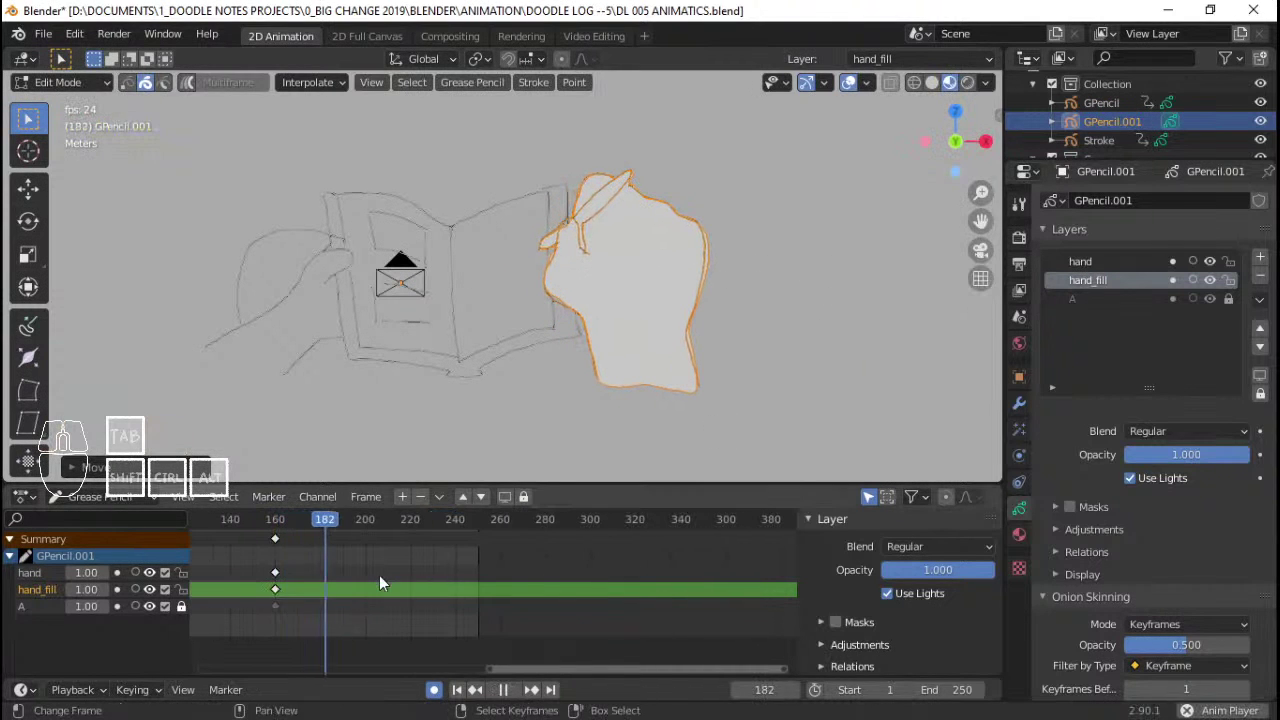
{"action": "key", "text": "space"}
- Set the scene's end frame to 2000 and save the file
{"action": "left_click", "coordinate": [264, 594]}
{"action": "left_click", "coordinate": [948, 690]}
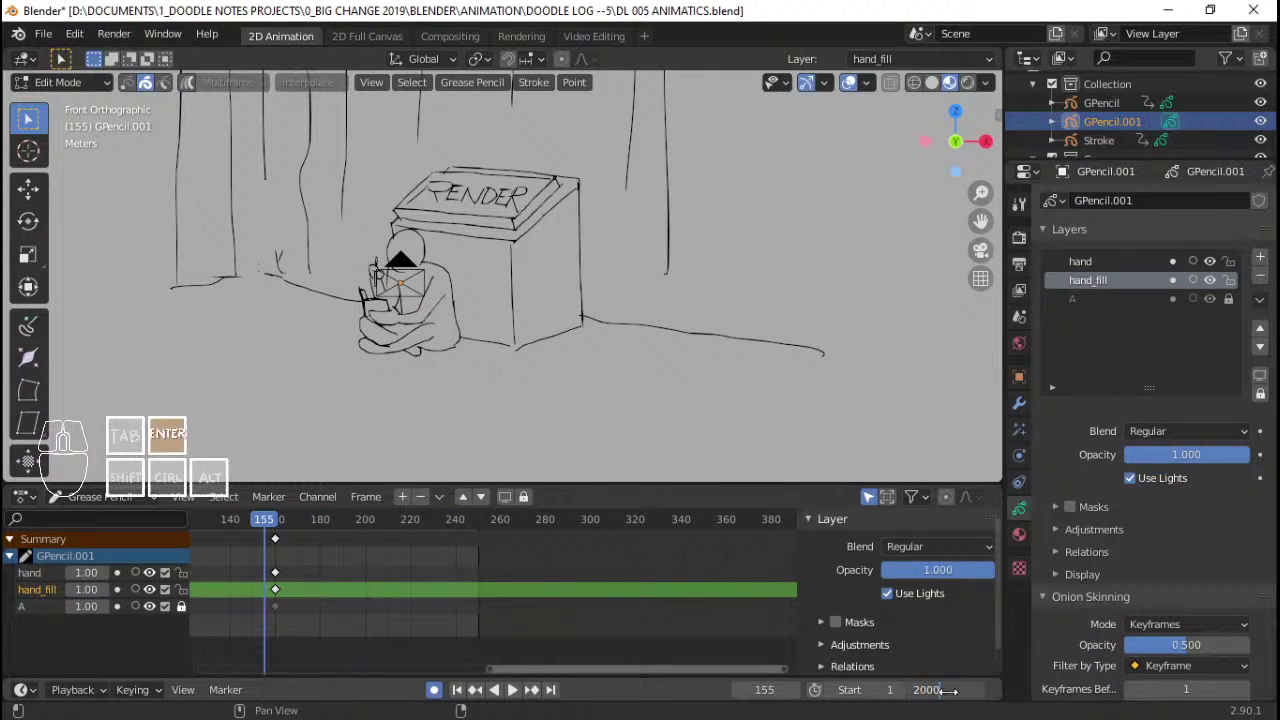
{"action": "type", "text": "2000"}
{"action": "key", "text": "Return"}
{"action": "key", "text": "ctrl+s"}
- Play the transition into the frame 160 drawing, stopping at frame 204
{"action": "left_click", "coordinate": [268, 575]}
{"action": "key", "text": "space"}
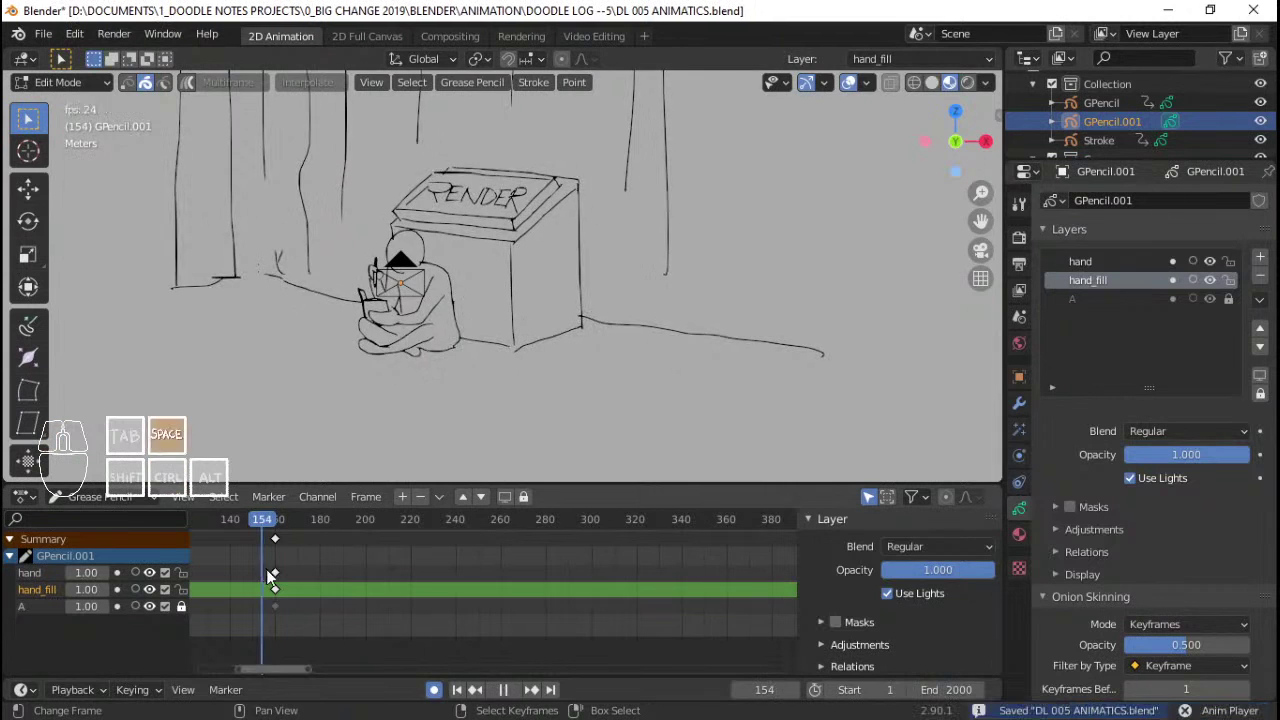
{"action": "left_click", "coordinate": [268, 575]}
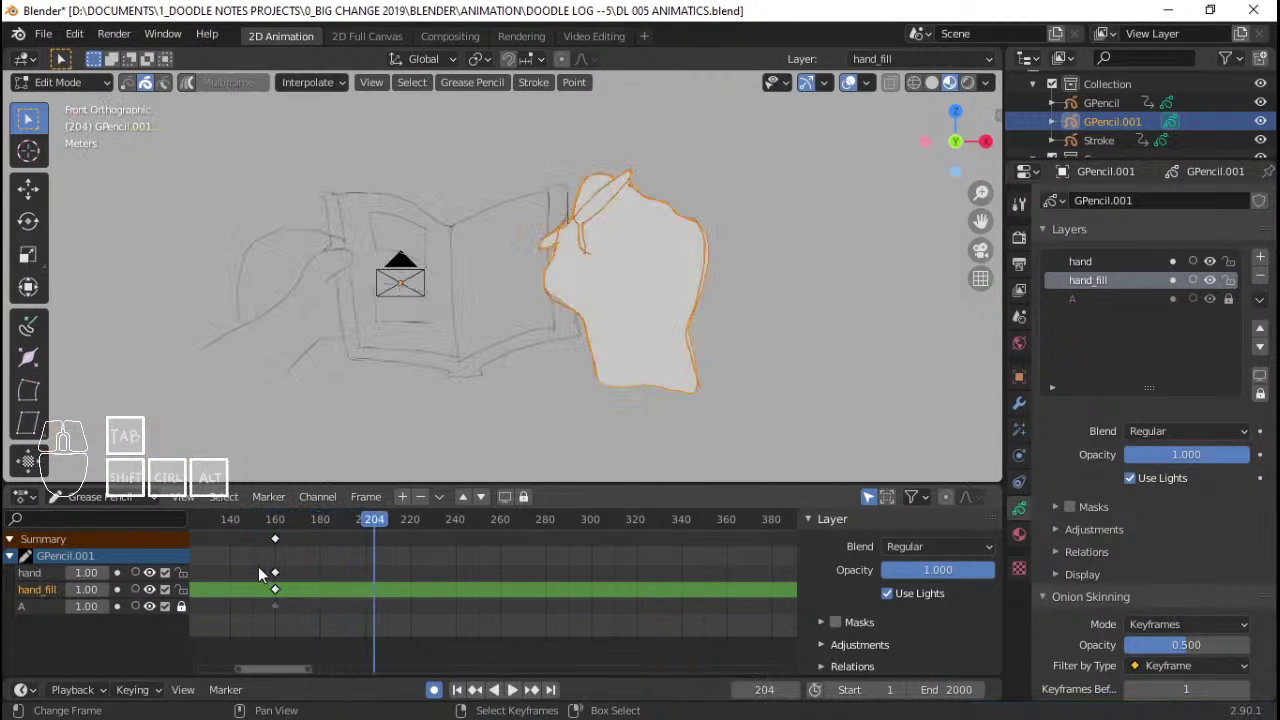
{"action": "key", "text": "Escape"}
- Save the file and play the animation from frame 1 through the camera view
{"action": "key", "text": "shift+Left"}
{"action": "key", "text": "ctrl+s"}
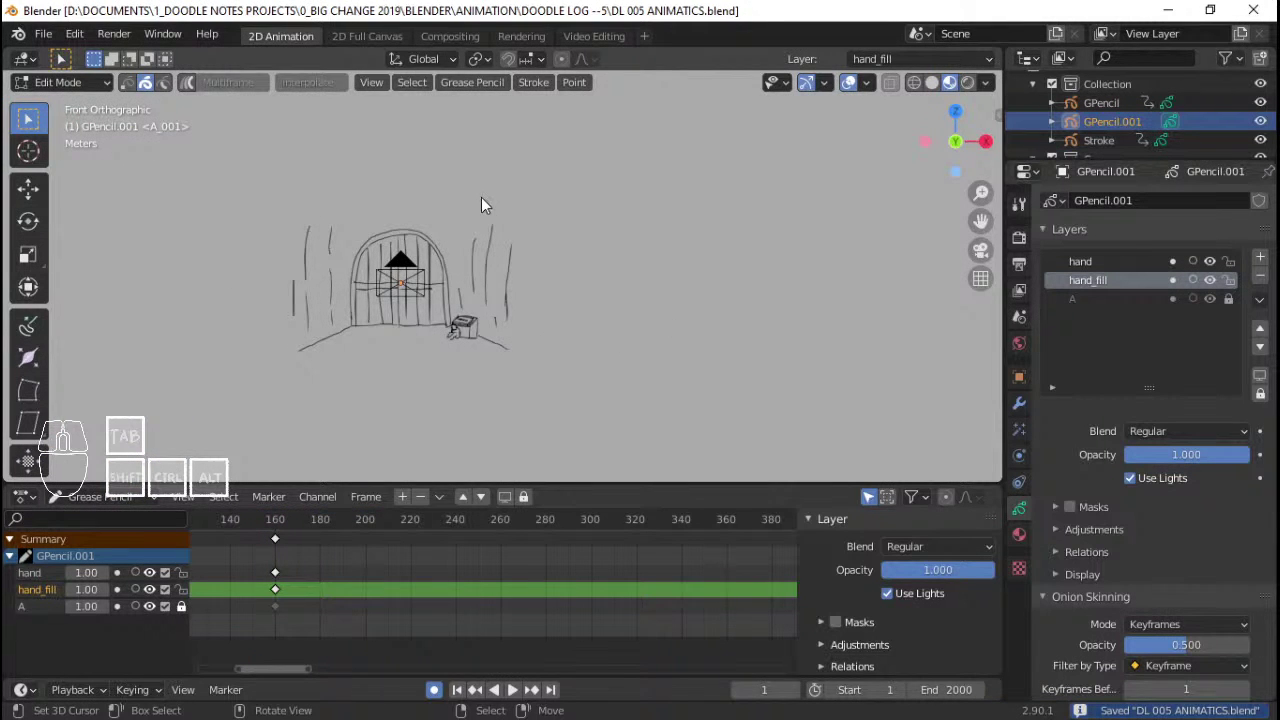
{"action": "key", "text": "KP_0"}
{"action": "key", "text": "space"}
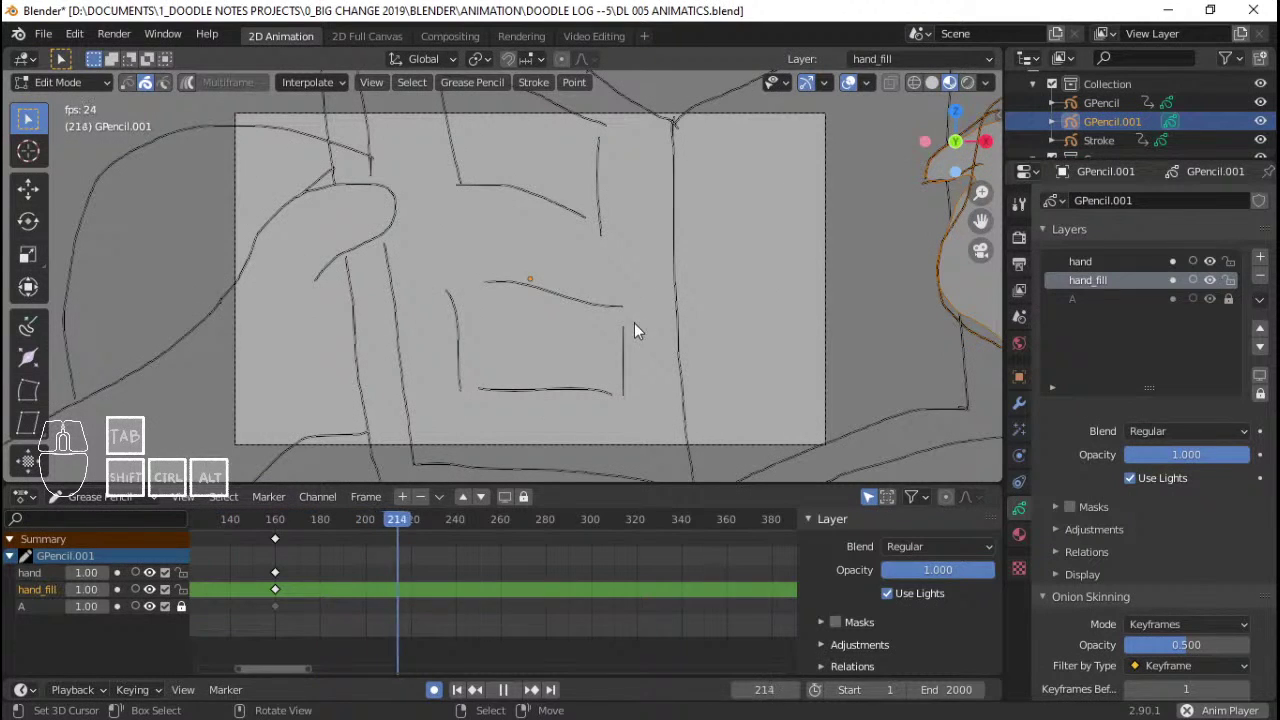
{"action": "key", "text": "space"}
- Leave the camera view and, at frame 270, key the hand and its fill moved inward over the right page and scaled down
{"action": "key", "text": "KP_0"}
{"action": "key", "text": "space"}
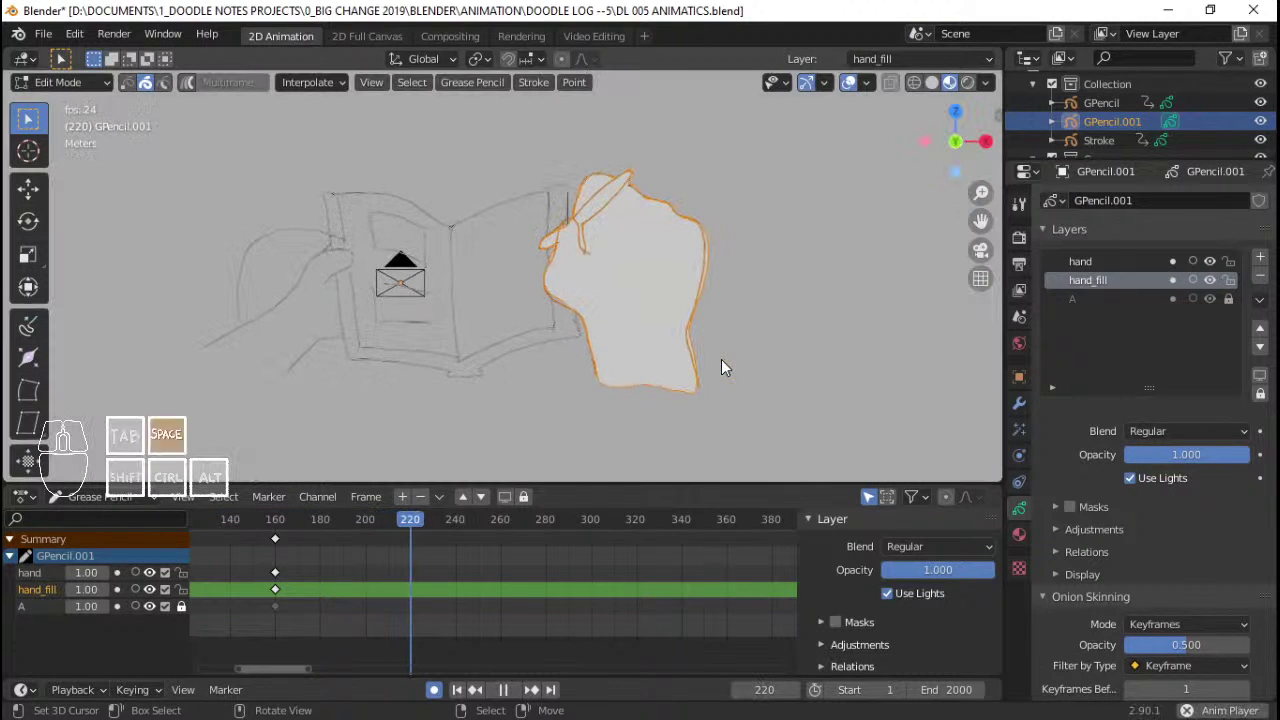
{"action": "left_click_drag", "start_coordinate": [504, 561], "coordinate": [522, 559]}
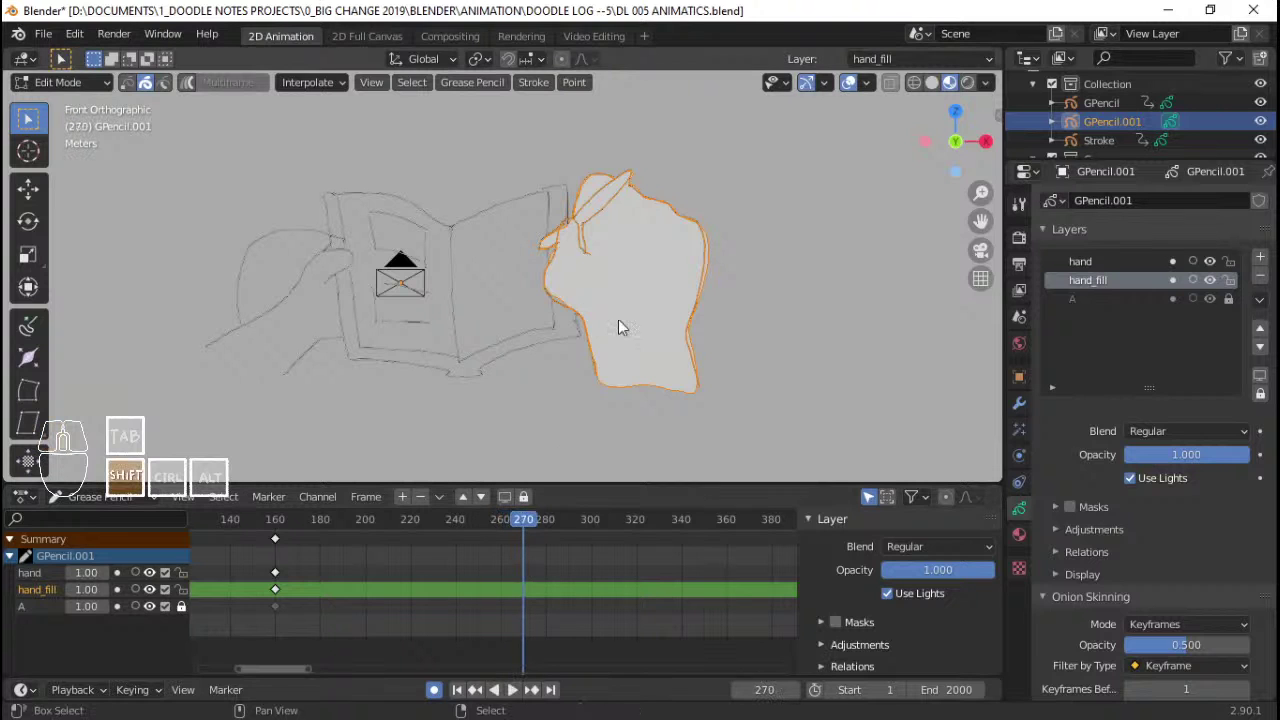
{"action": "middle_click_drag", "start_coordinate": [618, 319], "coordinate": [665, 326], "text": "shift"}
{"action": "scroll", "coordinate": [677, 322], "scroll_direction": "up", "scroll_amount": 1}
{"action": "key", "text": "Tab"}
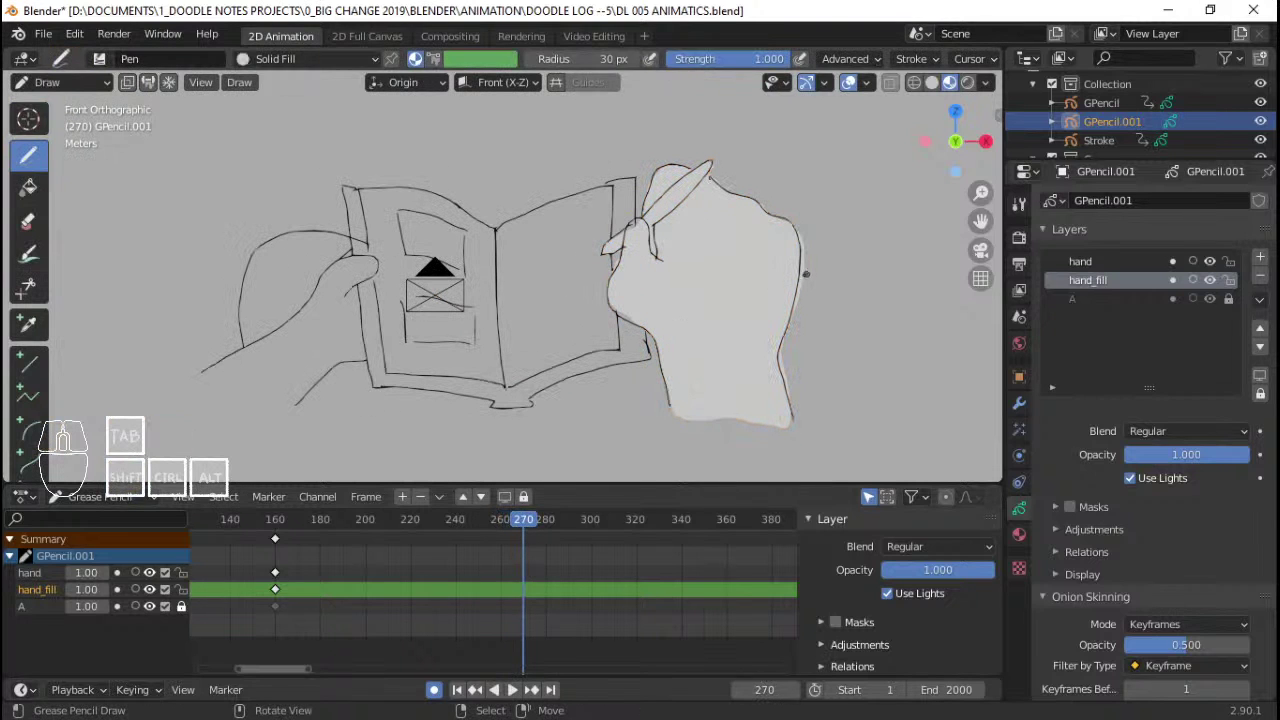
{"action": "key", "text": "Tab"}
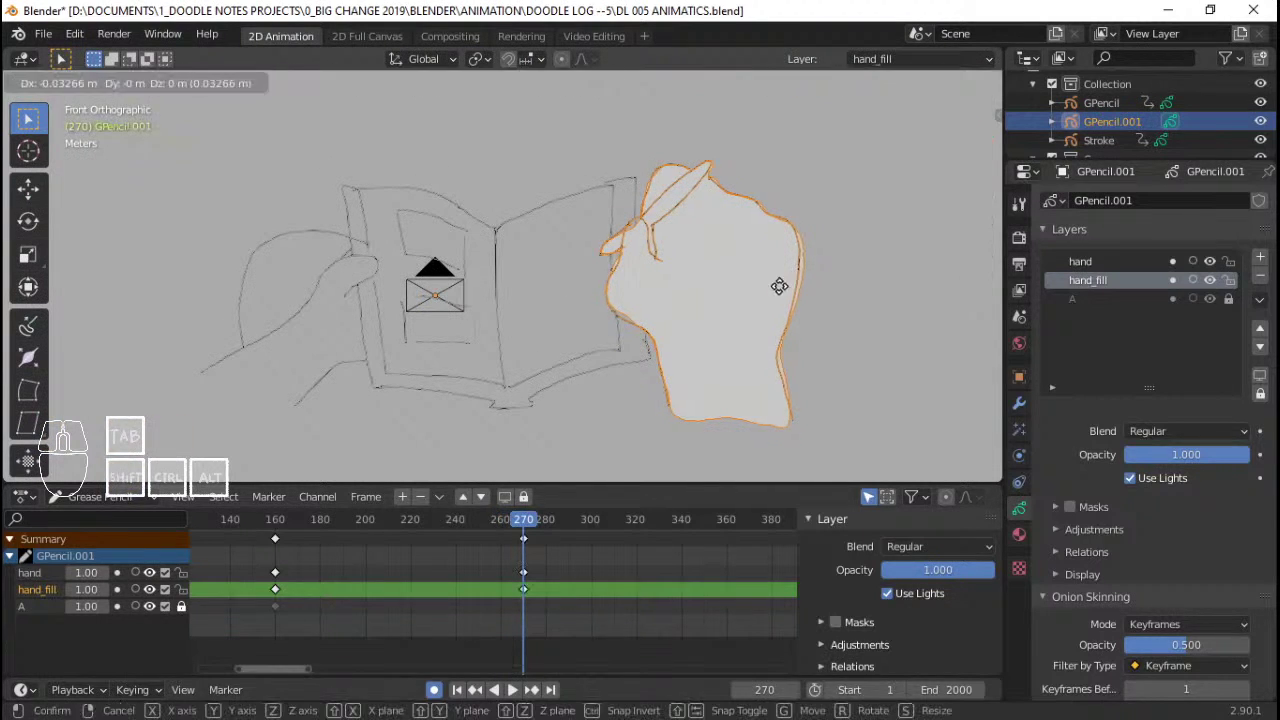
{"action": "key", "text": "g"}
{"action": "left_click", "coordinate": [750, 312]}
{"action": "key", "text": "s"}
{"action": "left_click", "coordinate": [764, 307]}
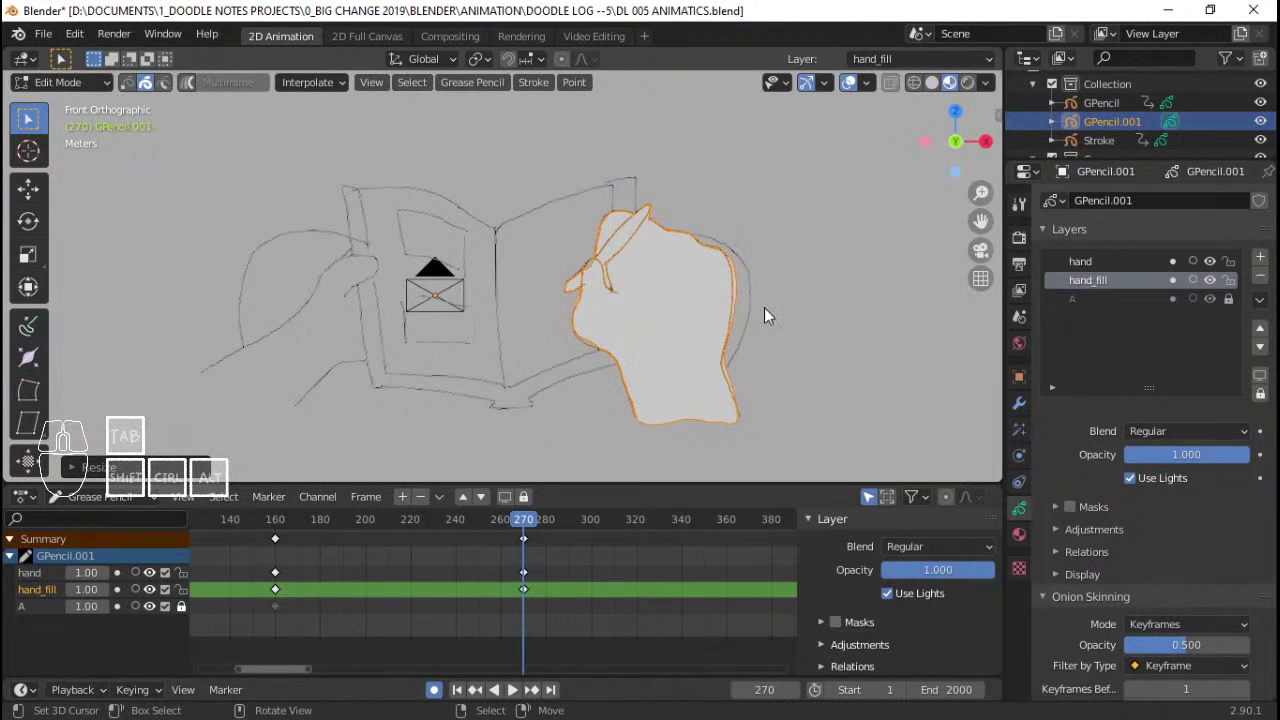
- Refine the frame 270 hand pose by shifting it further over the right page and adjusting its size
{"action": "key", "text": "g"}
{"action": "left_click", "coordinate": [748, 312]}
{"action": "key", "text": "s"}
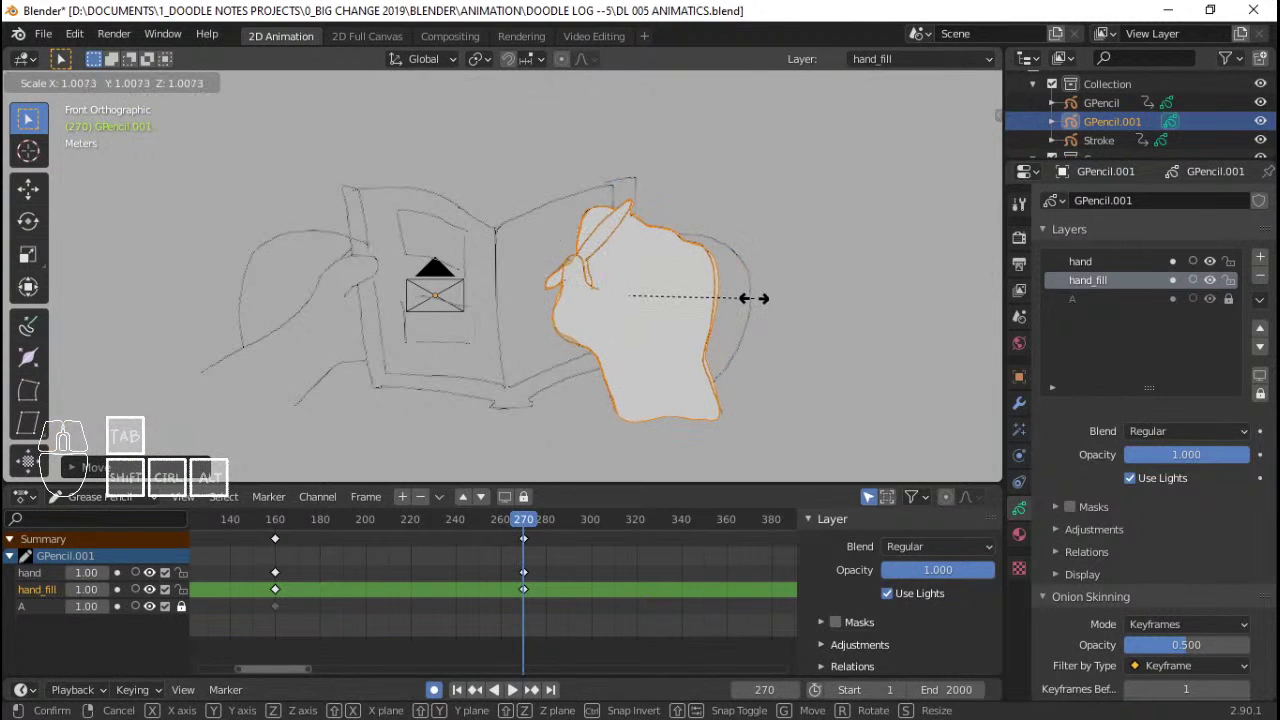
{"action": "left_click", "coordinate": [762, 294]}
{"action": "key", "text": "s"}
{"action": "left_click", "coordinate": [771, 281]}
{"action": "key", "text": "g"}
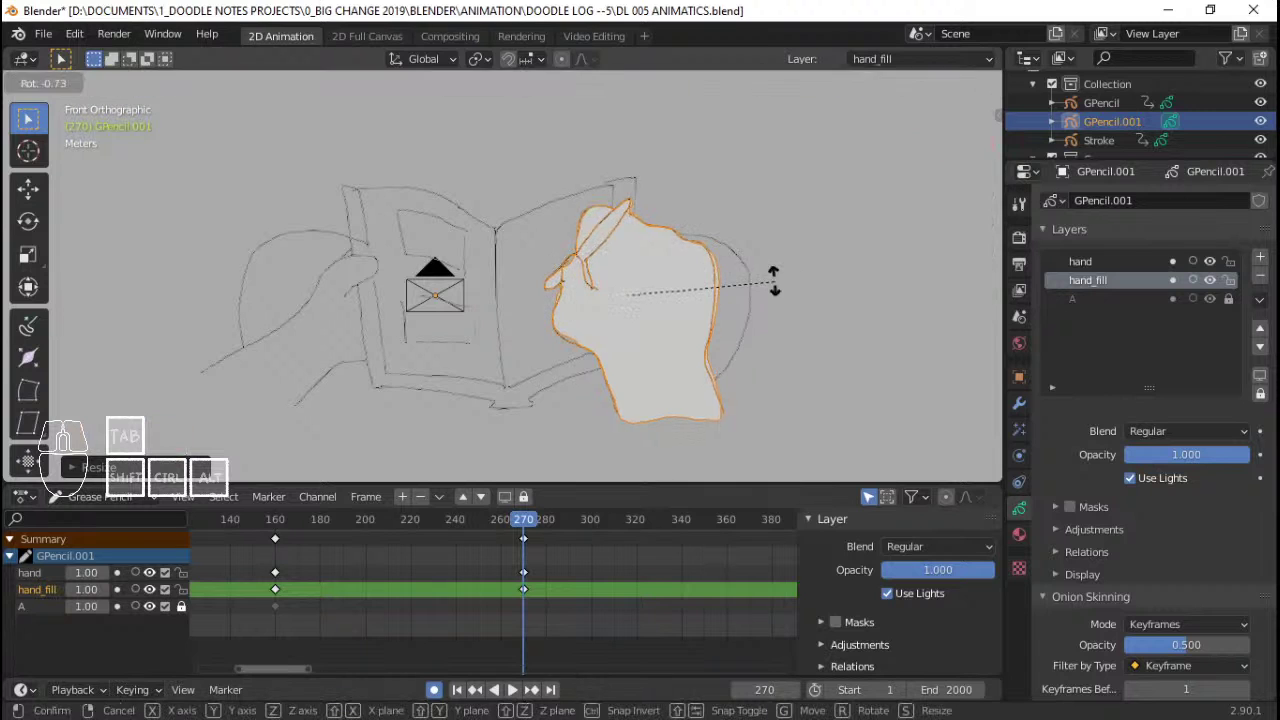
{"action": "left_click", "coordinate": [759, 258]}
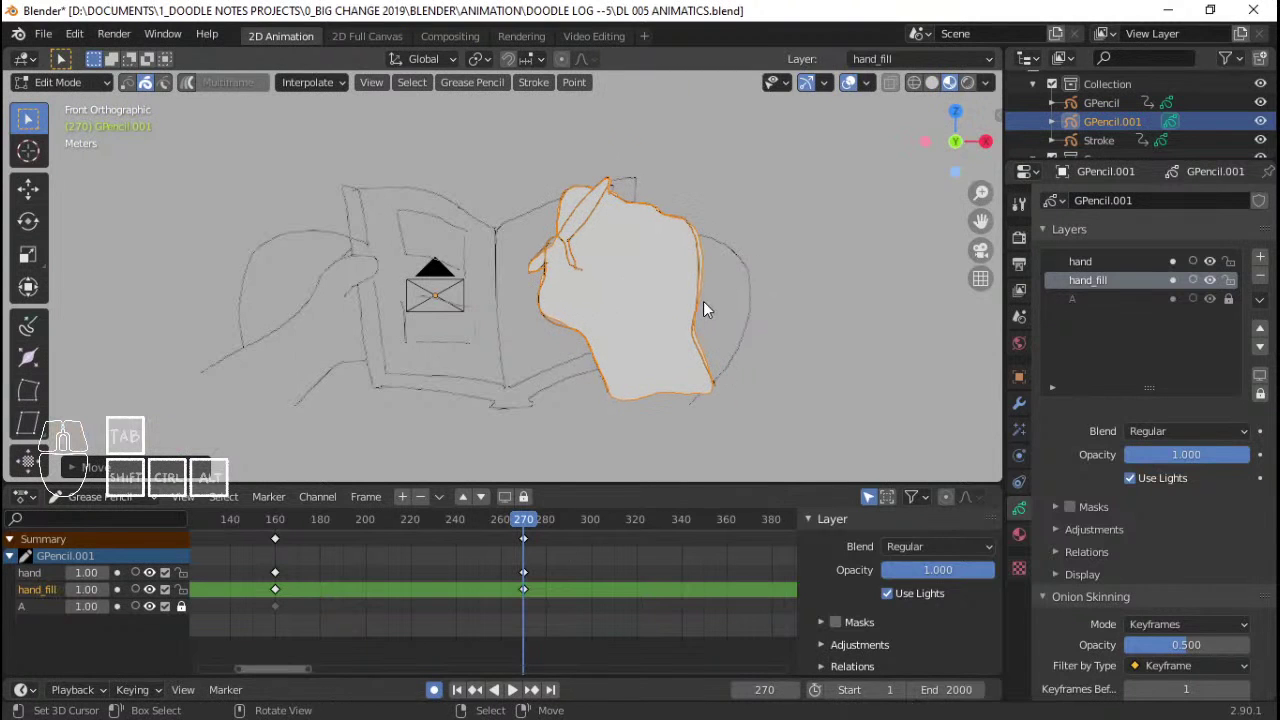
- Try to interpolate a sequence from frame 203 between the frame 160 and 270 keys on the hand_fill layer only
{"action": "scroll", "coordinate": [703, 307], "scroll_direction": "up", "scroll_amount": 2}
{"action": "left_click_drag", "start_coordinate": [265, 577], "coordinate": [373, 563]}
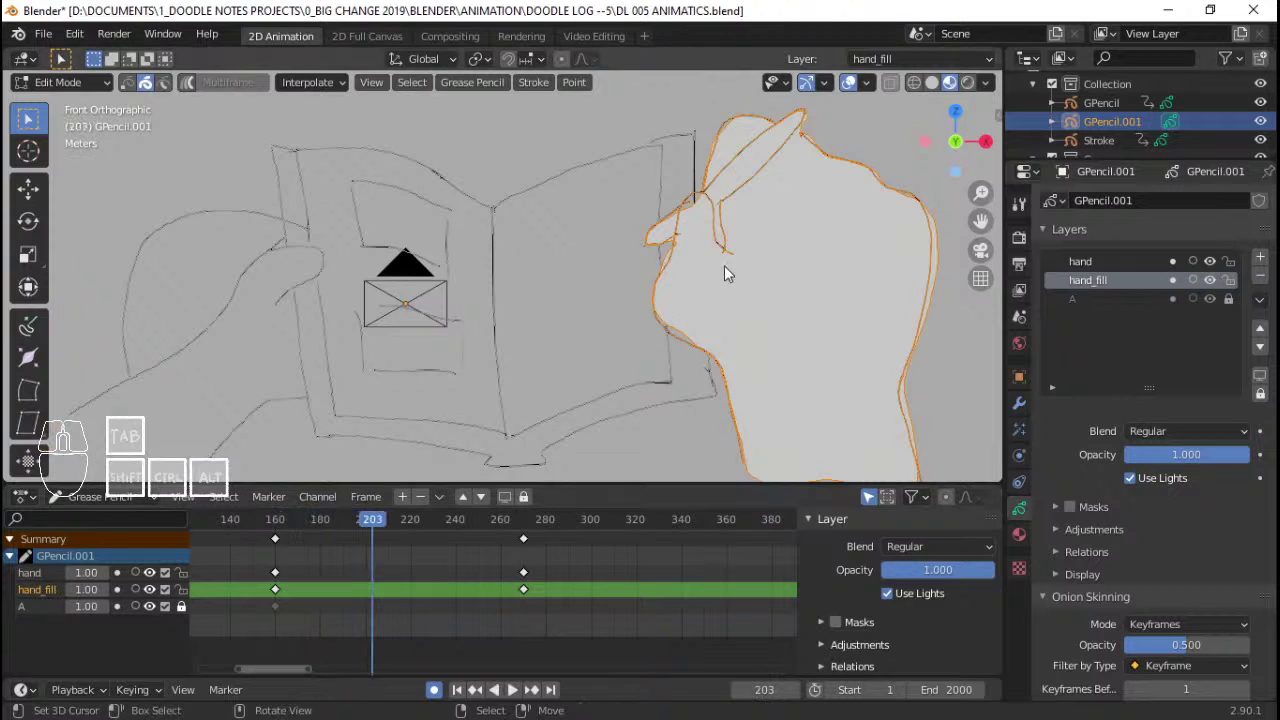
{"action": "left_click", "coordinate": [332, 85]}
{"action": "left_click", "coordinate": [331, 147]}
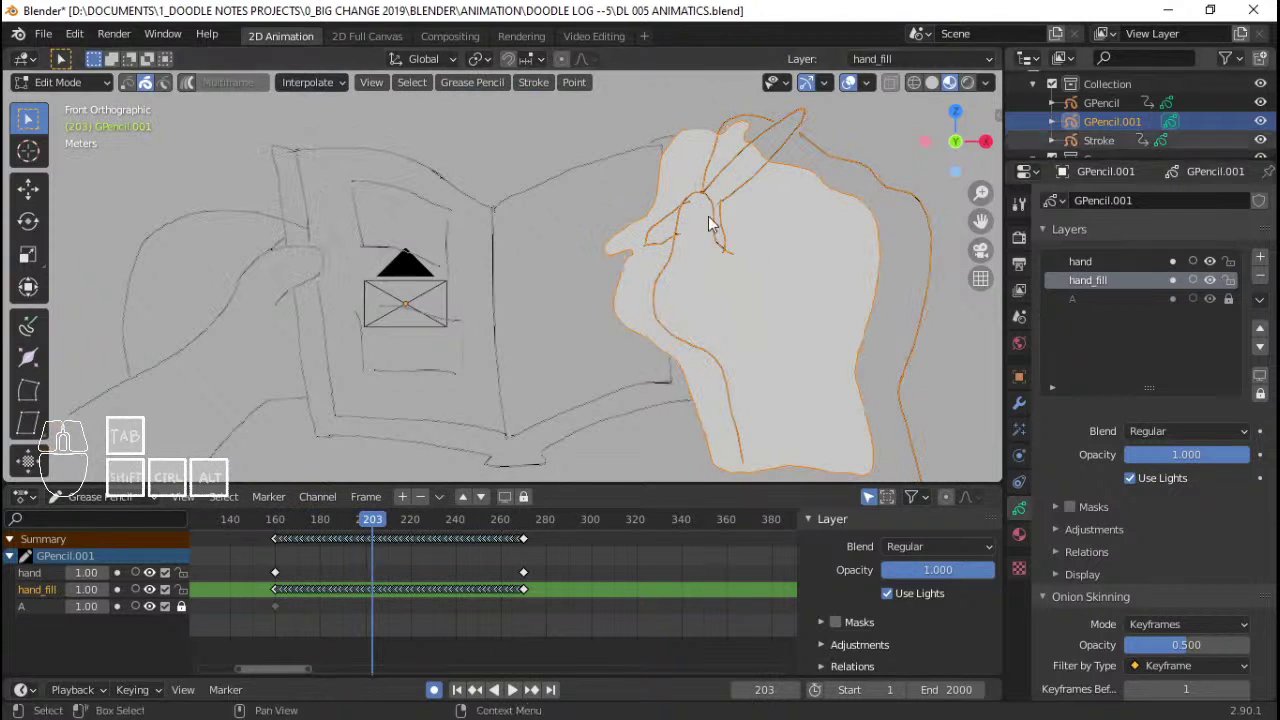
{"action": "key", "text": "ctrl+z"}
- Interpolate a linear sequence between frames 160 and 270, with all layers and selected strokes included
{"action": "left_click", "coordinate": [315, 86]}
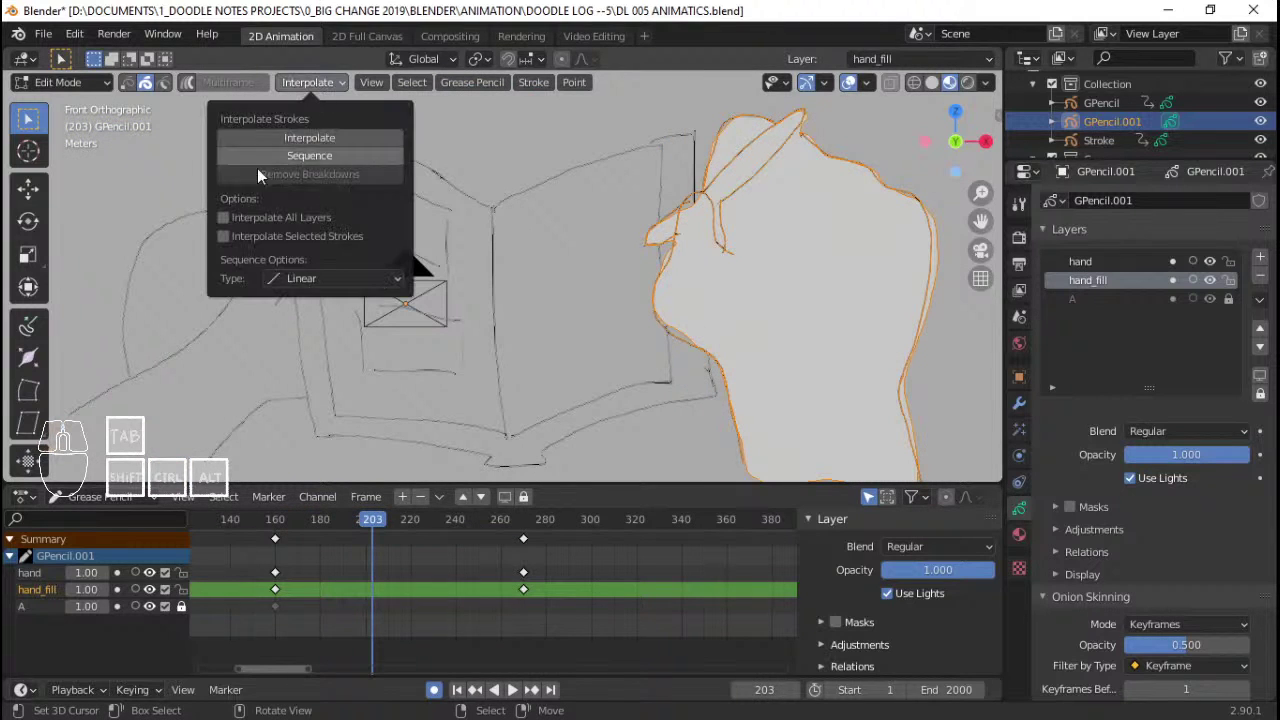
{"action": "left_click", "coordinate": [241, 235]}
{"action": "left_click", "coordinate": [308, 82]}
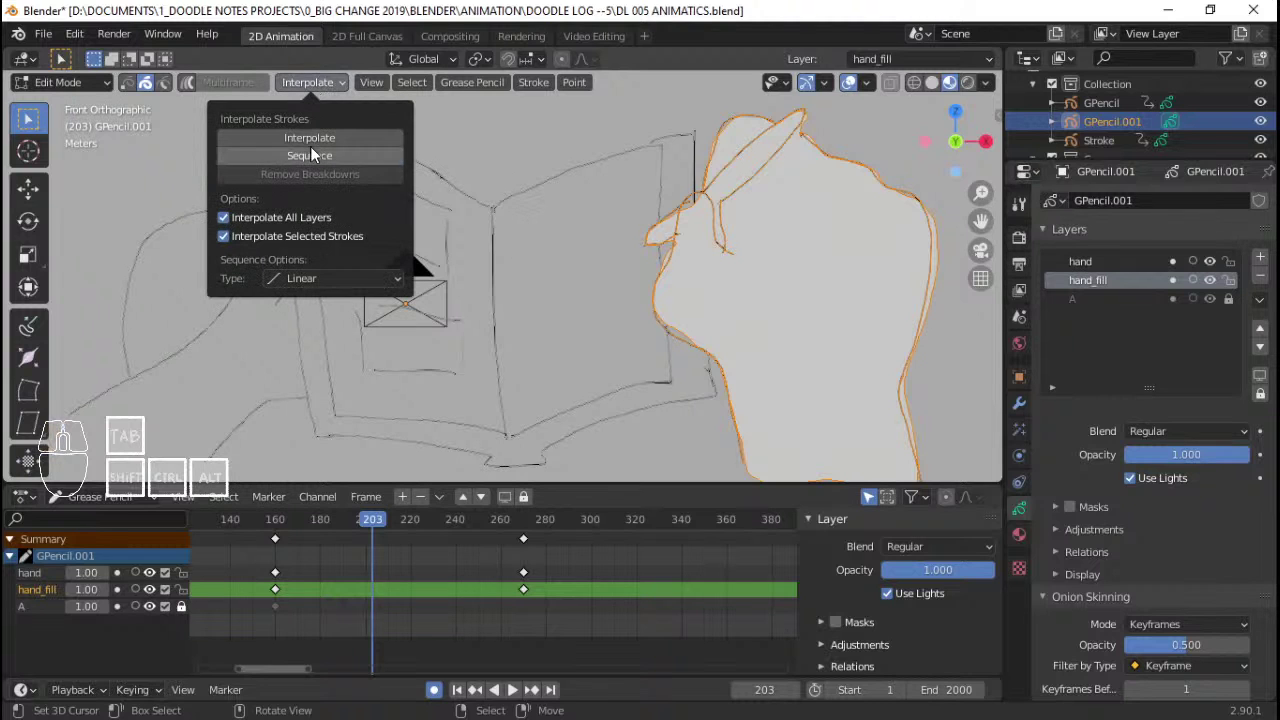
{"action": "left_click", "coordinate": [315, 155]}
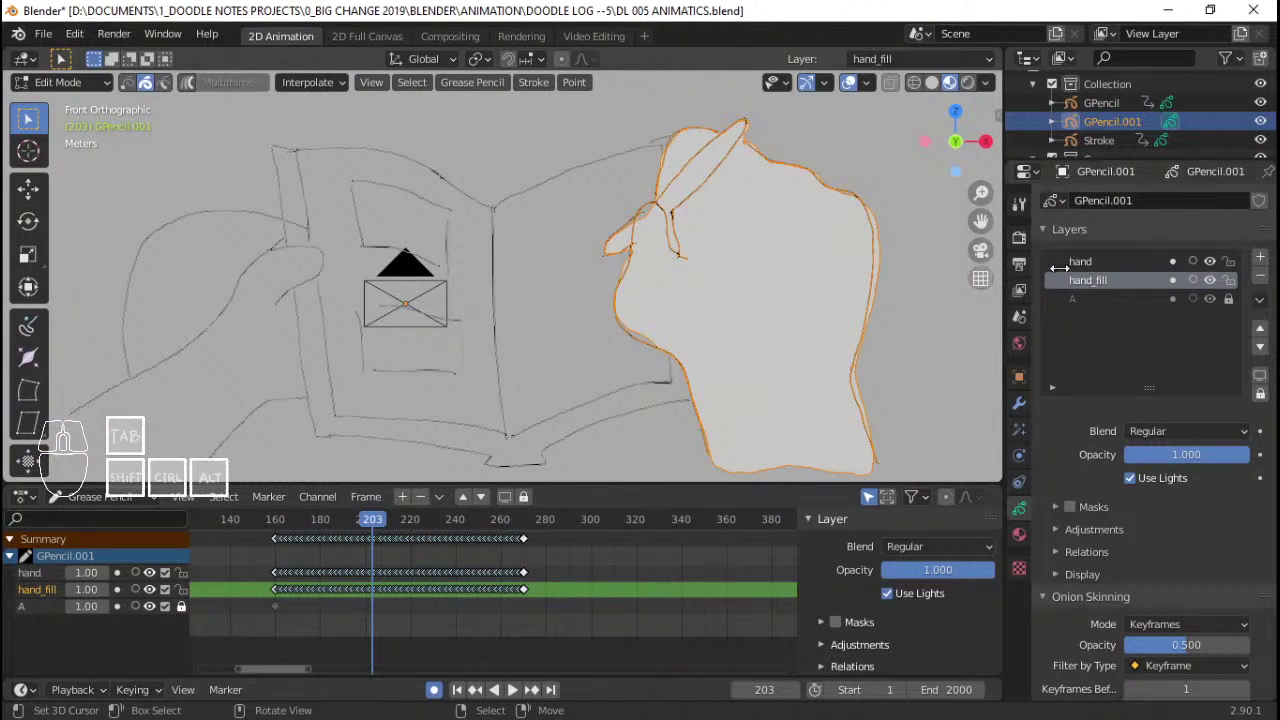
- Play back the interpolated hand movement from just before frame 160
{"action": "left_click", "coordinate": [265, 562]}
{"action": "key", "text": "space"}
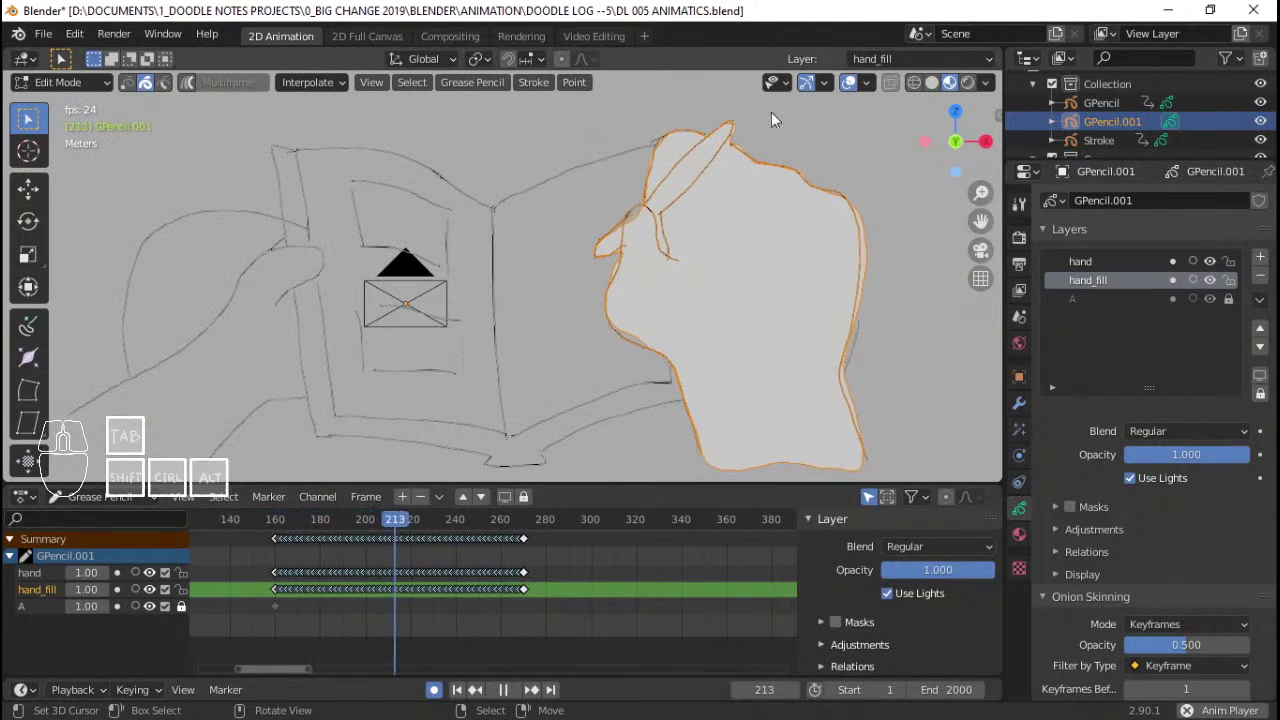
{"action": "key", "text": "space"}
- Switch to Object Mode in the camera view and compare the framing between frames 158 and 160, ending on frame 160
{"action": "key", "text": "Home"}
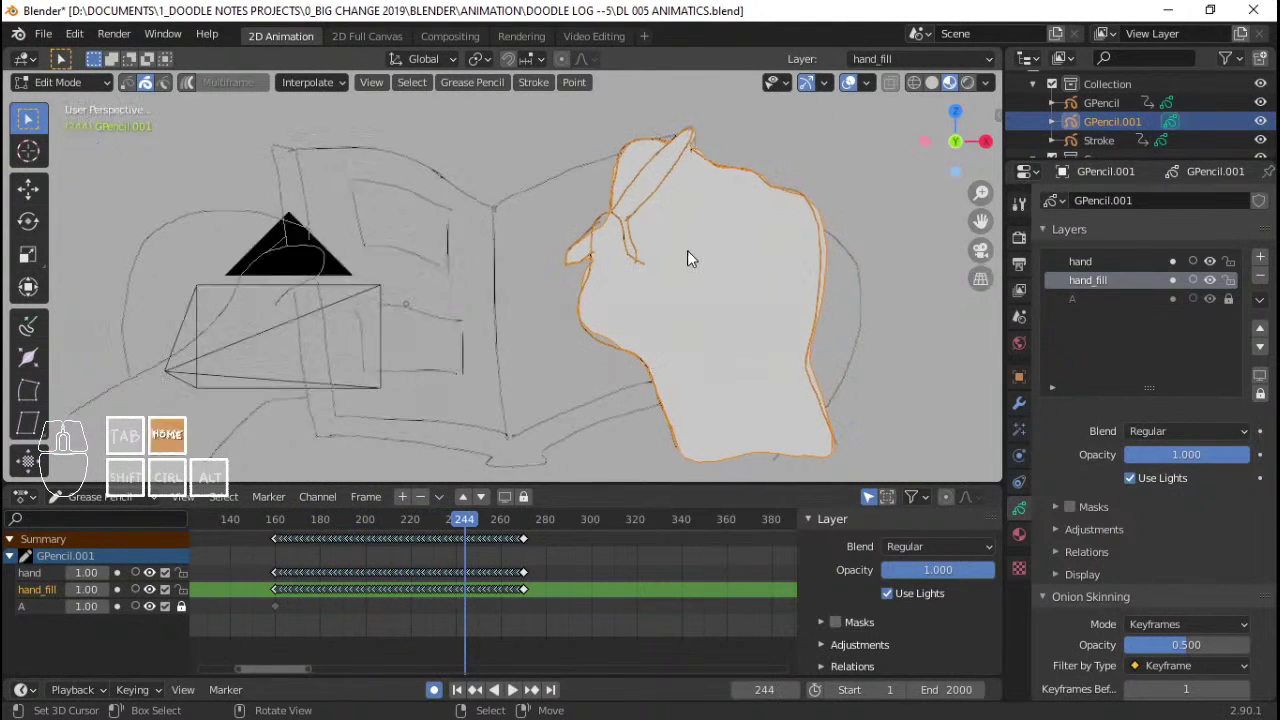
{"action": "key", "text": "KP_0"}
{"action": "key", "text": "ctrl+Tab"}
{"action": "left_click", "coordinate": [641, 269]}
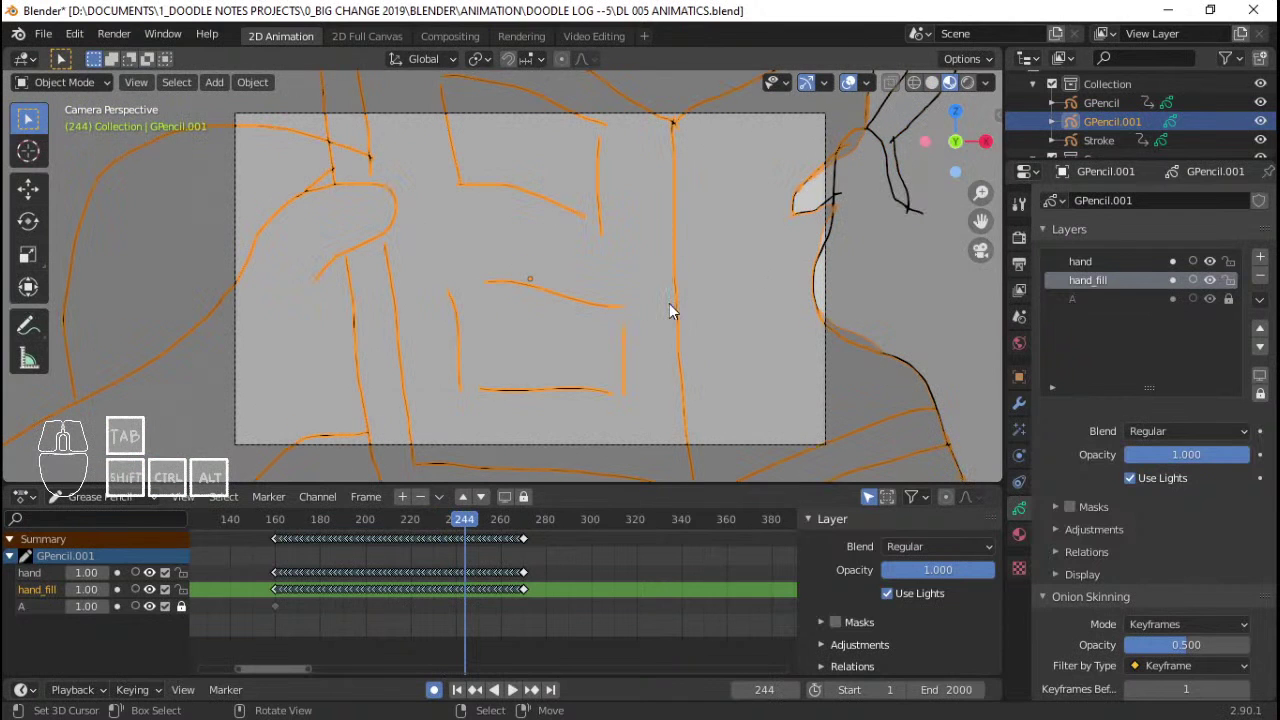
{"action": "left_click_drag", "start_coordinate": [266, 567], "coordinate": [277, 566]}
{"action": "key", "text": "Left"}
{"action": "key", "text": "Left"}
{"action": "key", "text": "Left"}
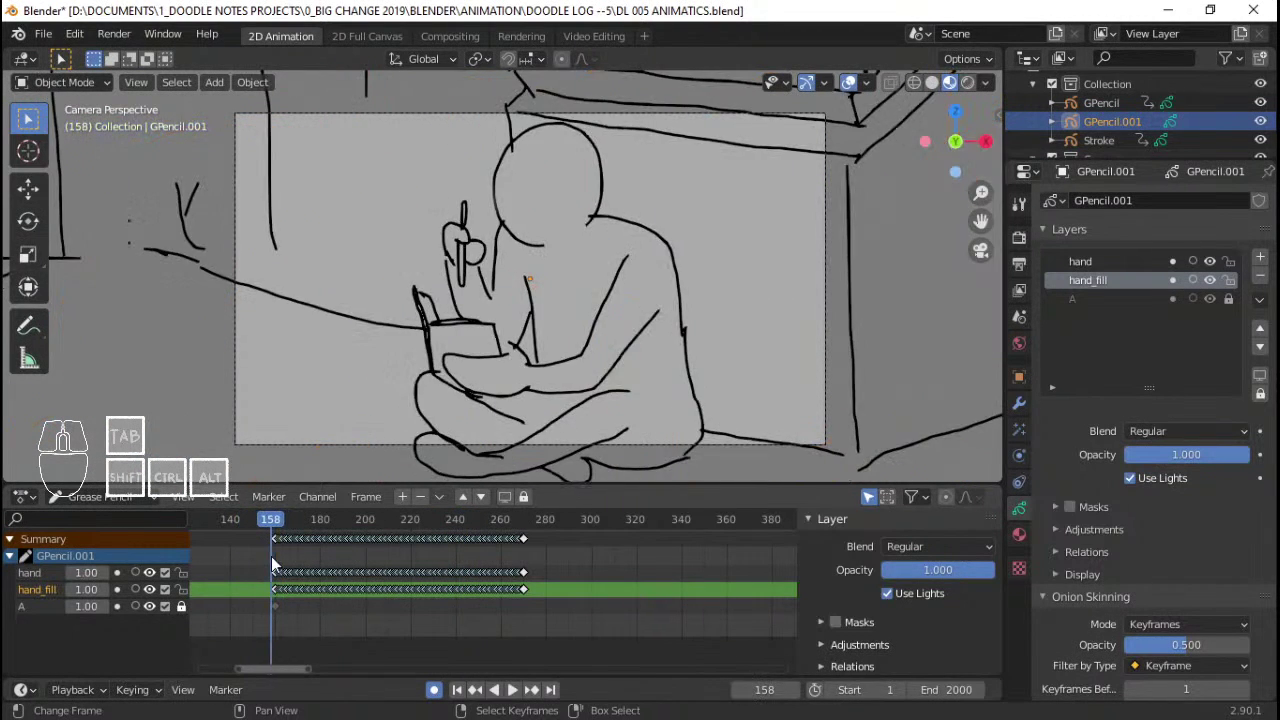
{"action": "key", "text": "Right"}
{"action": "key", "text": "Right"}
{"action": "key", "text": "Left"}
{"action": "key", "text": "Right"}
- Select the camera and set its viewport passepartout opacity to 0.96
{"action": "left_click", "coordinate": [825, 262]}
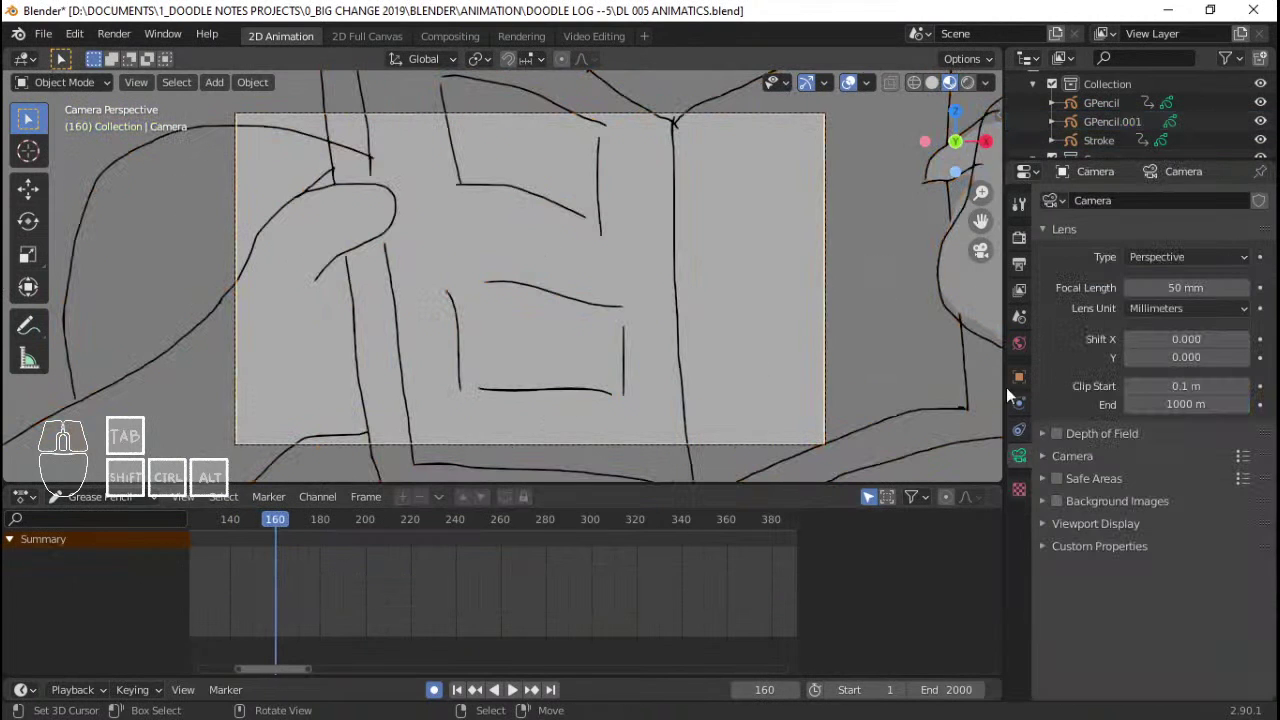
{"action": "left_click", "coordinate": [1066, 521]}
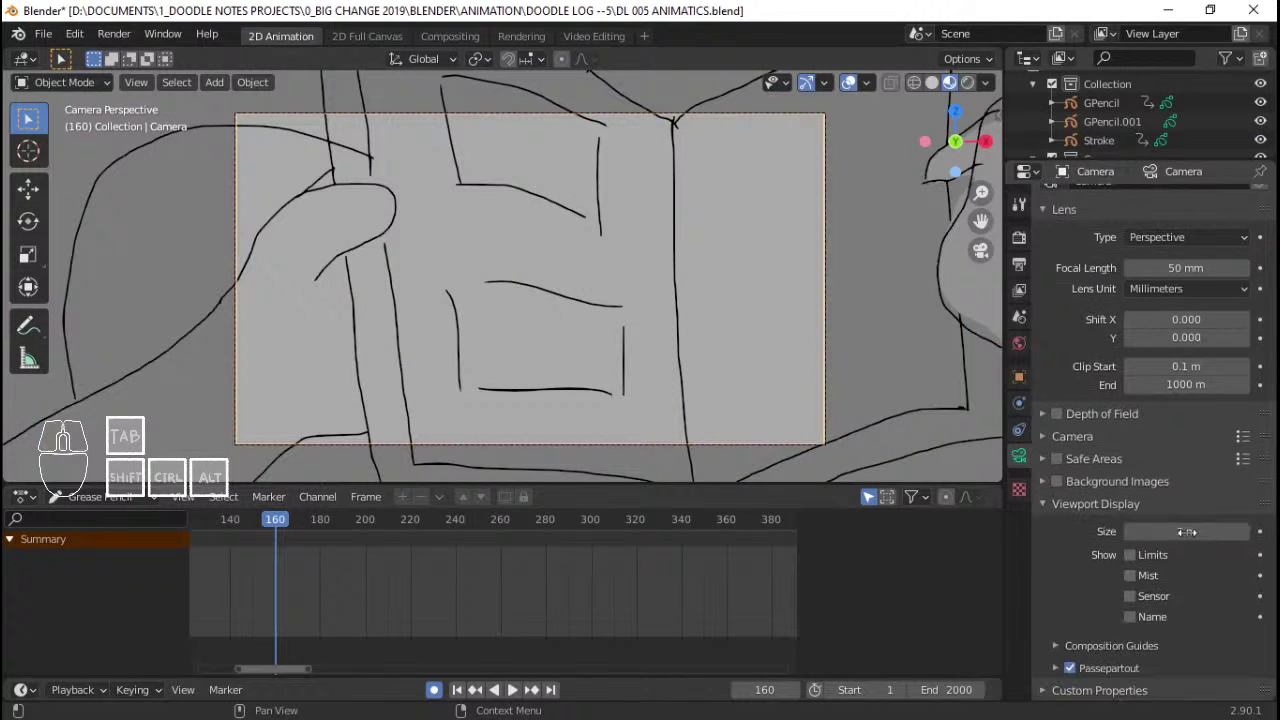
{"action": "left_click", "coordinate": [1122, 659]}
{"action": "scroll", "coordinate": [1180, 637], "scroll_direction": "down", "scroll_amount": 2}
{"action": "left_click", "coordinate": [1180, 660]}
{"action": "type", "text": "1"}
{"action": "key", "text": "Return"}
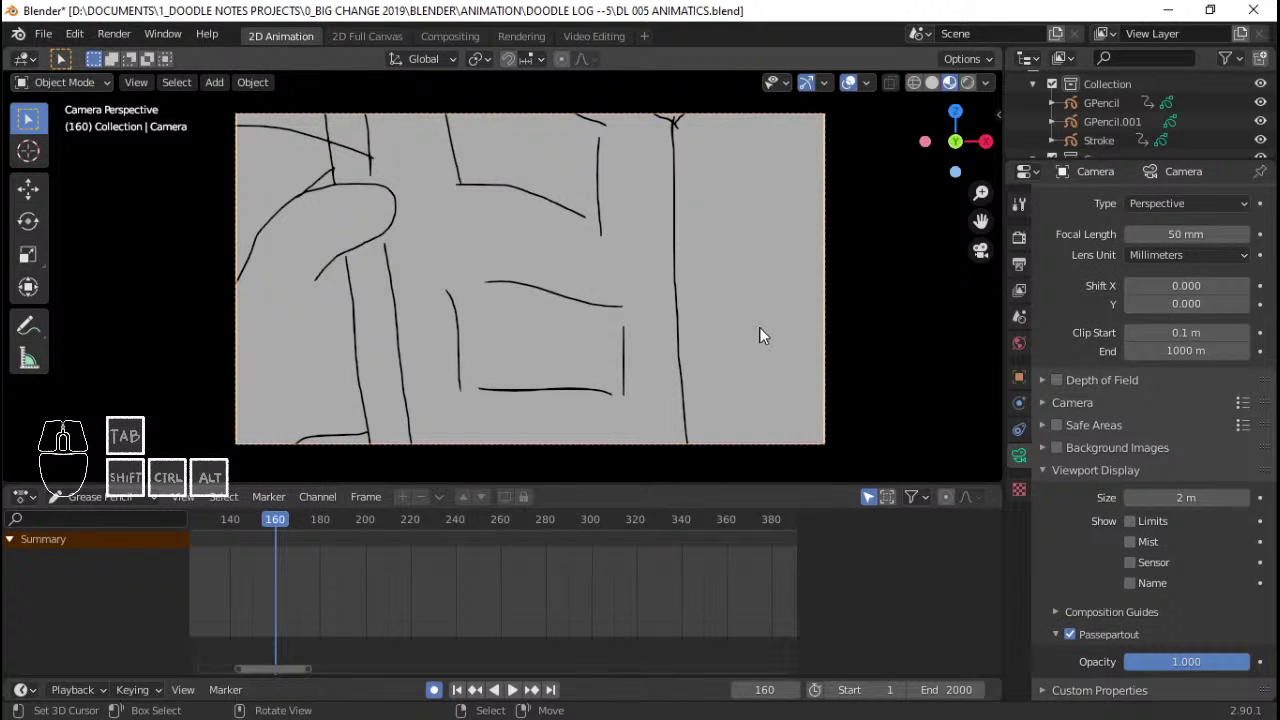
{"action": "left_click", "coordinate": [1165, 661]}
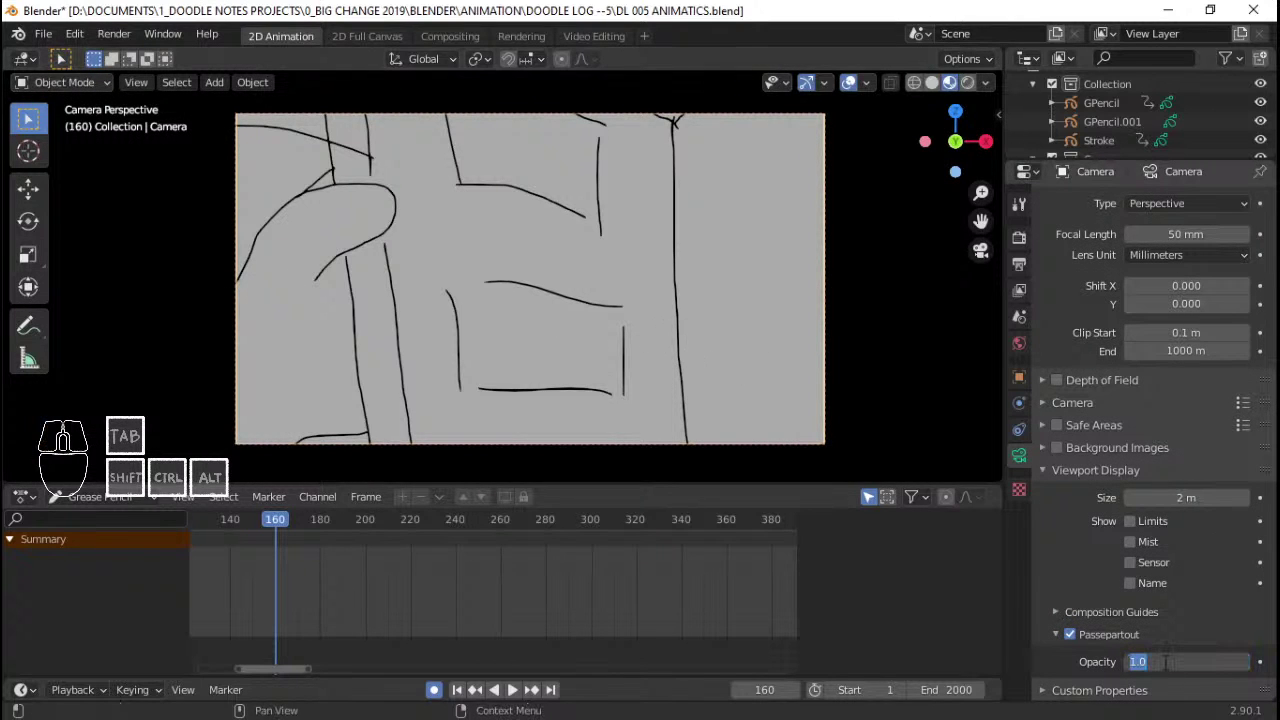
{"action": "type", "text": ".96"}
{"action": "key", "text": "Return"}
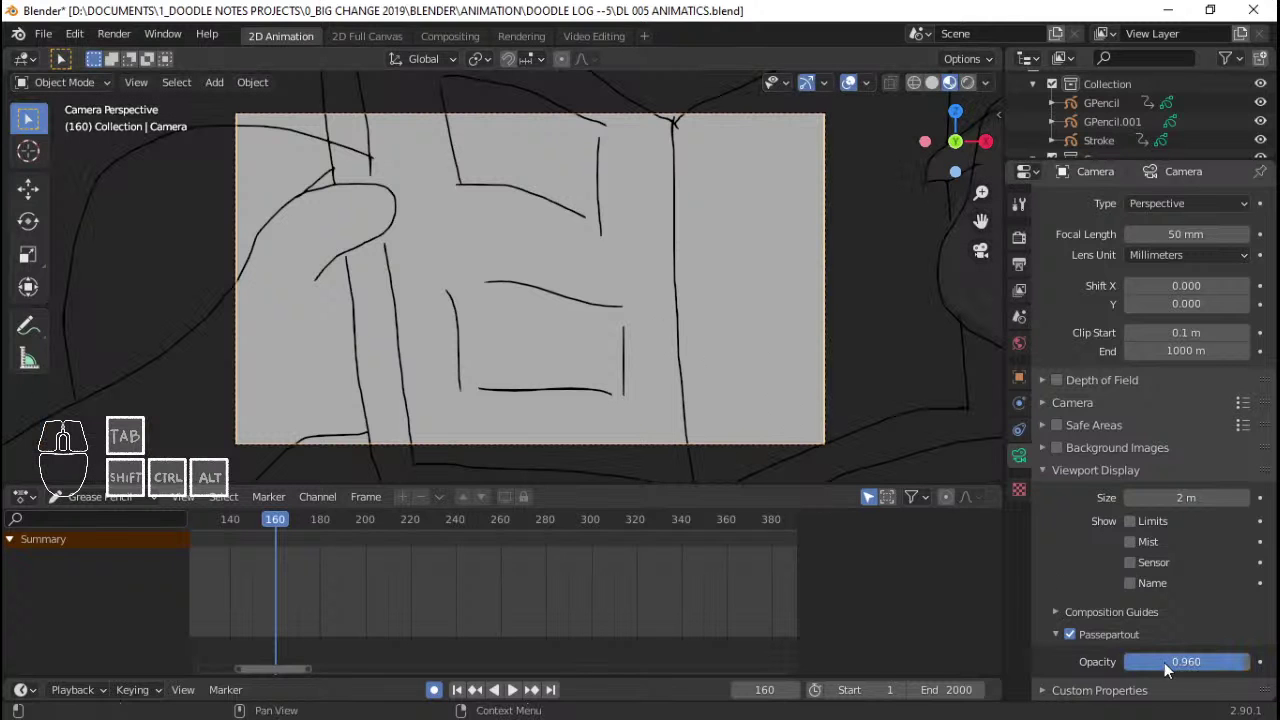
- Select the sketchbook drawing at frame 160, scale it down to about 0.63 and move it so the pen-holding hand enters the camera frame
{"action": "right_click", "coordinate": [676, 309]}
{"action": "key", "text": "s"}
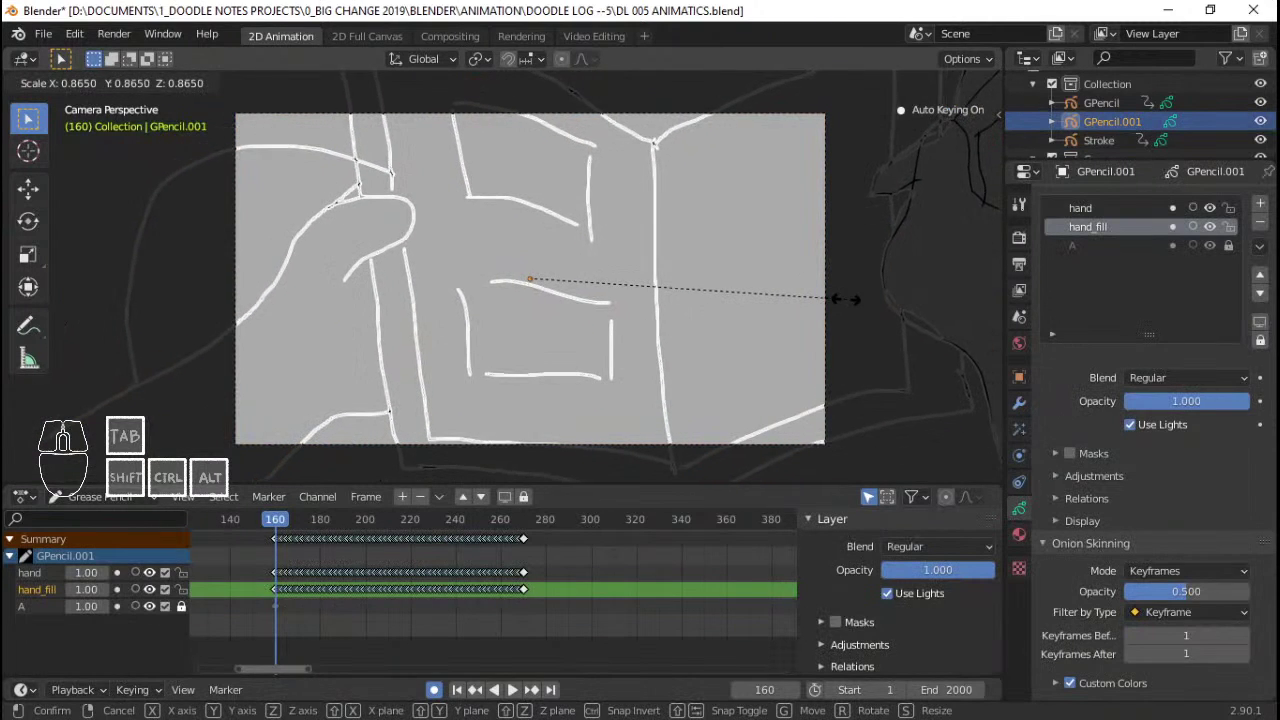
{"action": "right_click", "coordinate": [863, 294]}
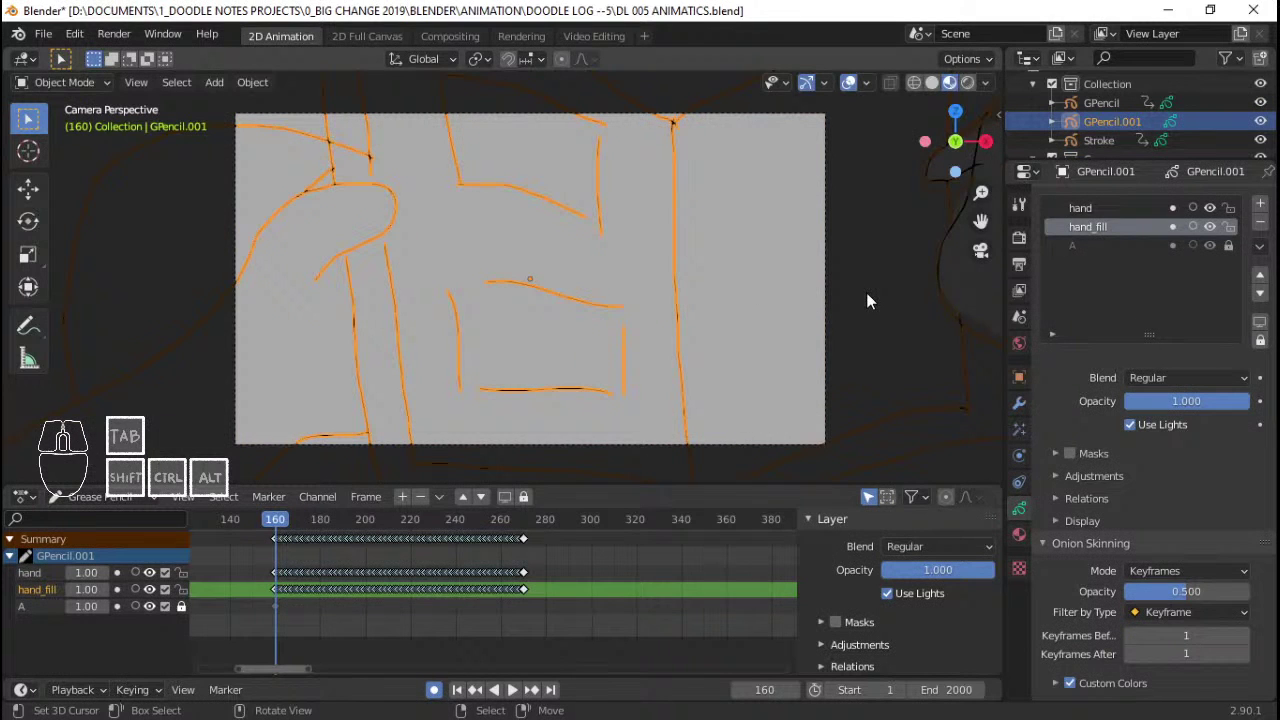
{"action": "key", "text": "s"}
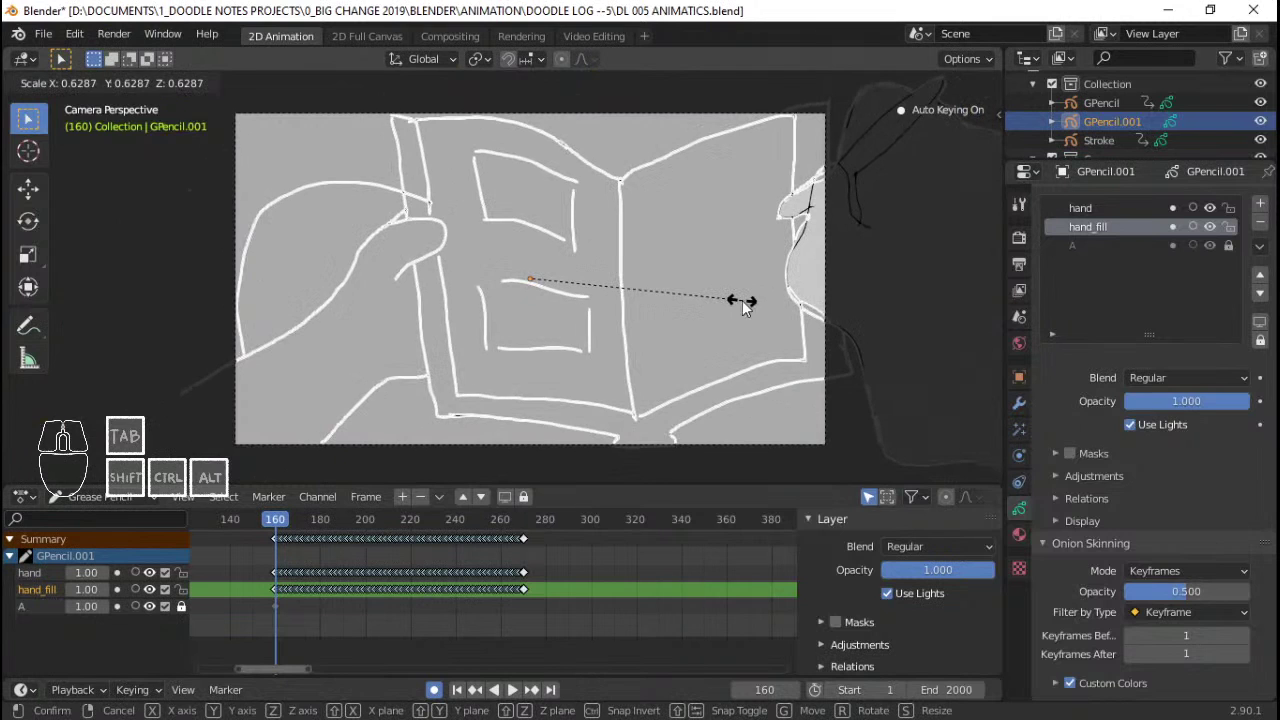
{"action": "key", "text": "g"}
{"action": "right_click", "coordinate": [776, 318]}
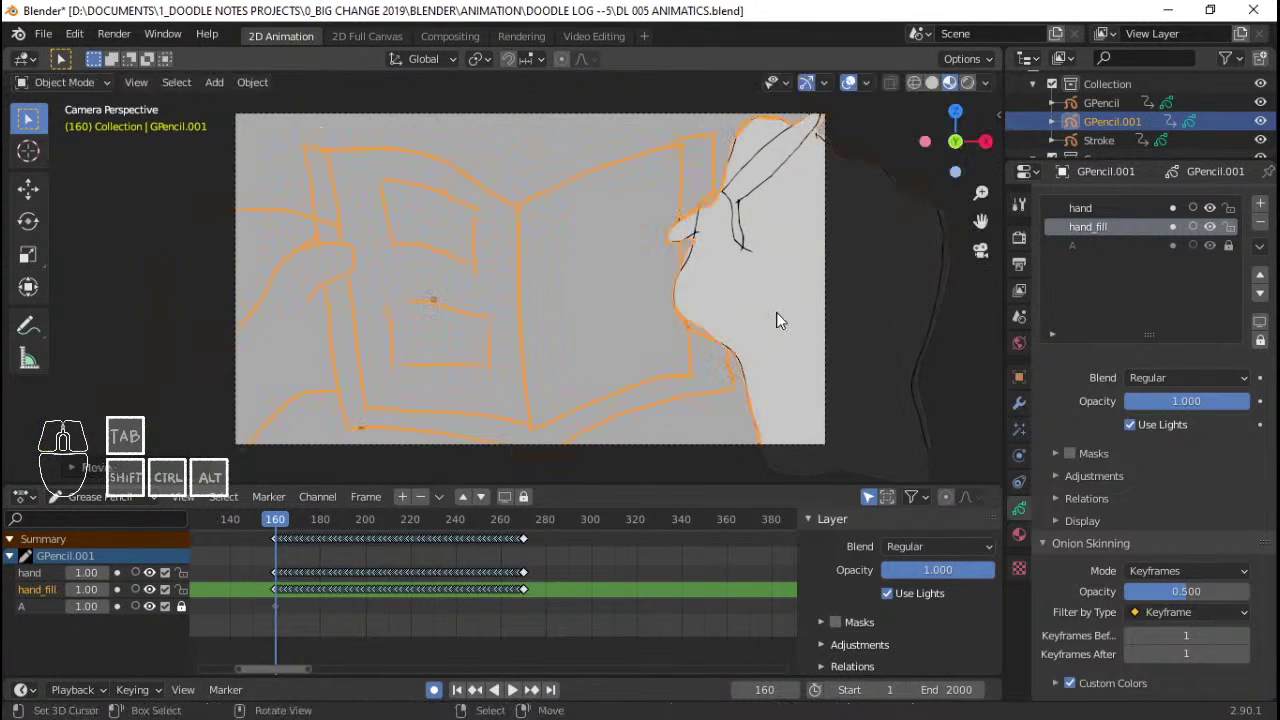
- Shrink the sketchbook drawing slightly more at frame 160 and raise it to fit the whole book inside the camera frame
{"action": "key", "text": "s"}
{"action": "right_click", "coordinate": [792, 307]}
{"action": "key", "text": "g"}
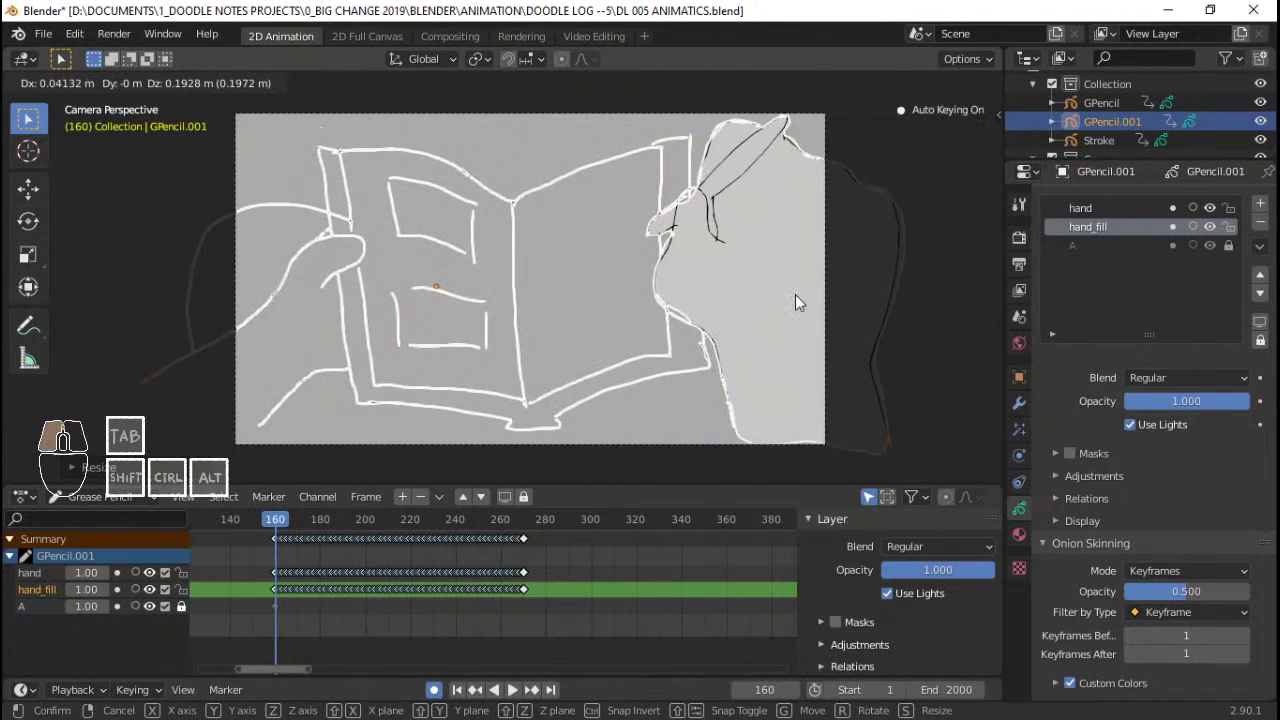
{"action": "key", "text": "s"}
{"action": "right_click", "coordinate": [791, 295]}
{"action": "key", "text": "g"}
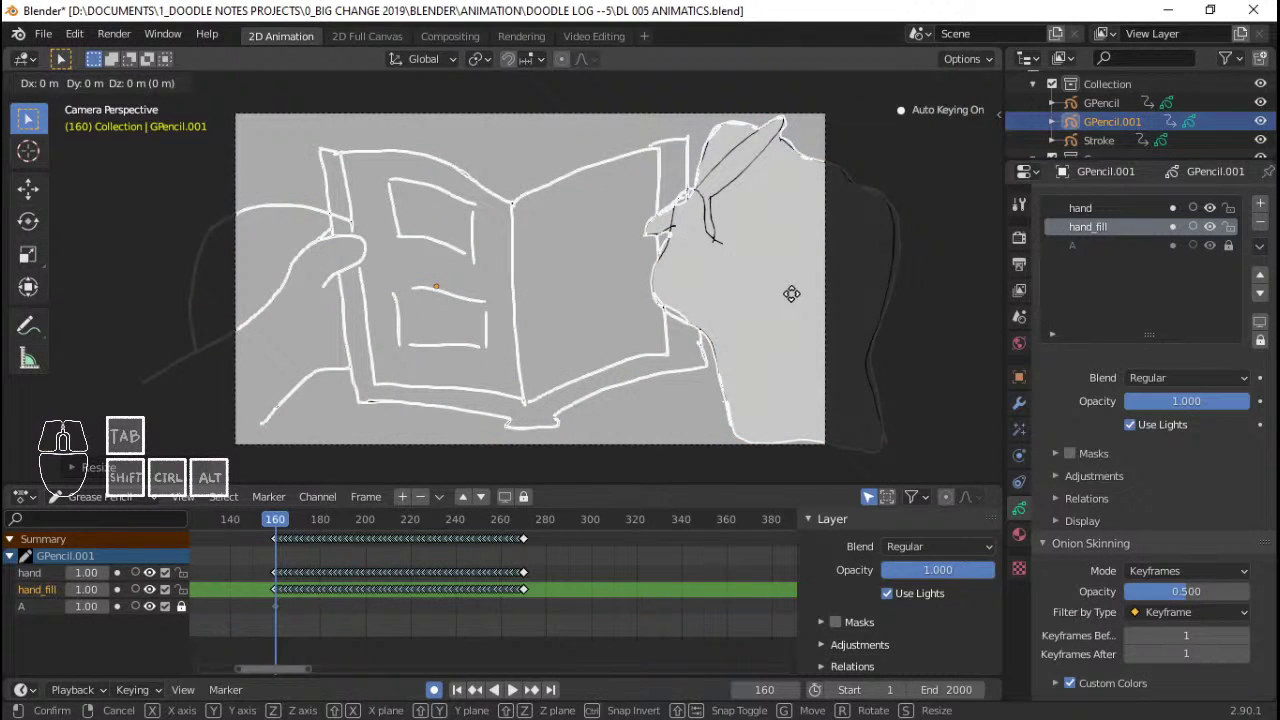
{"action": "right_click", "coordinate": [791, 293]}
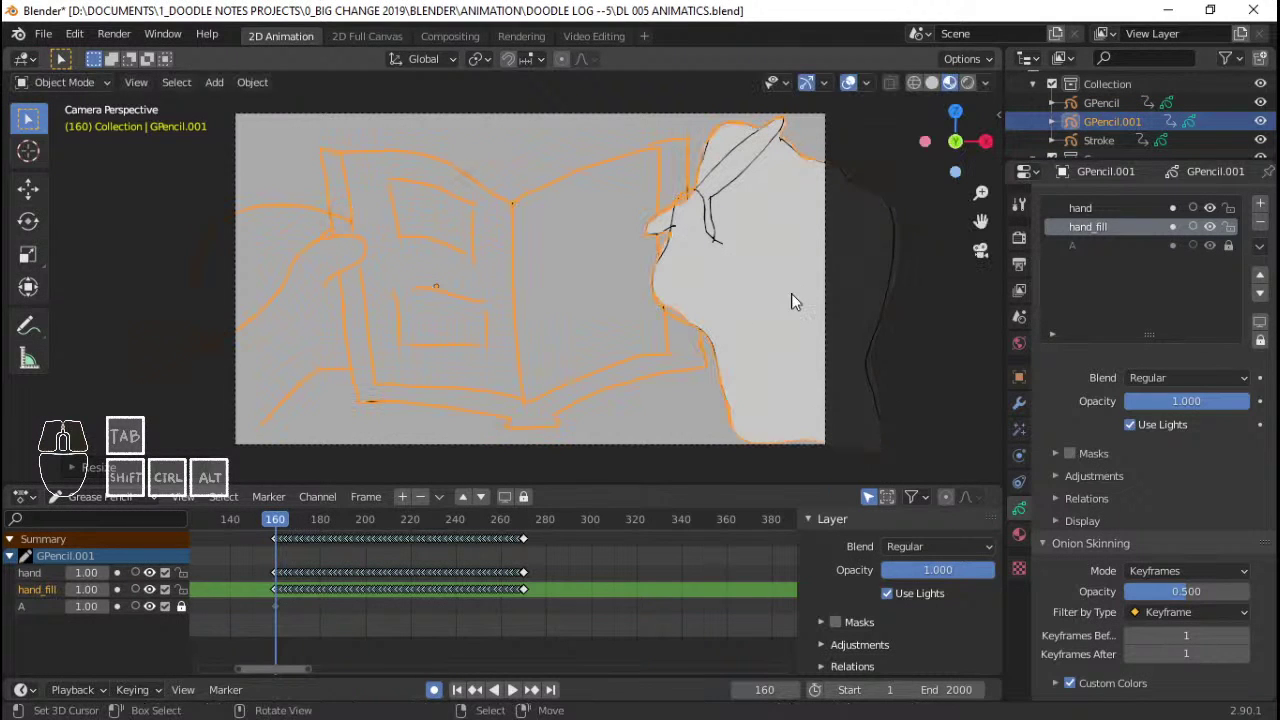
- Switch the keyframe editor from Grease Pencil to Dope Sheet mode and save the file
{"action": "left_click", "coordinate": [98, 496]}
{"action": "left_click", "coordinate": [110, 520]}
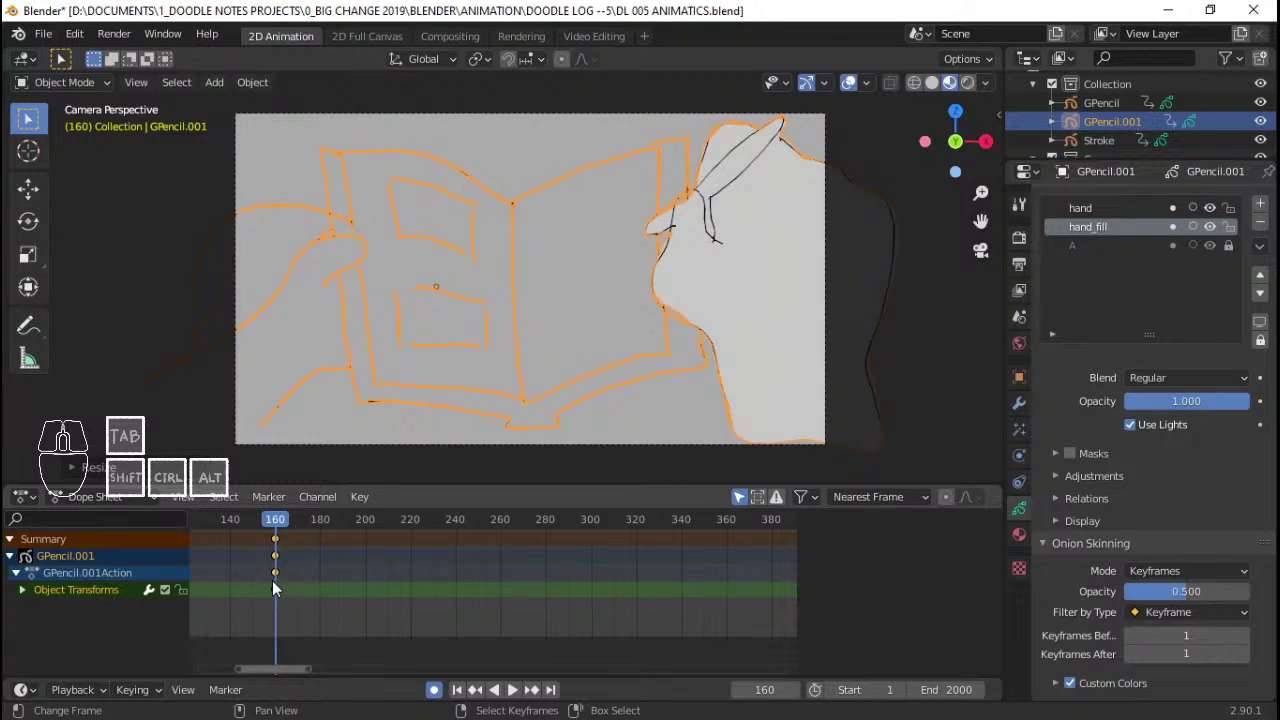
{"action": "key", "text": "ctrl+s"}
- Play back the sketchbook shot repeatedly from just before frame 160 to check the hand movement in the new framing
{"action": "key", "text": "space"}
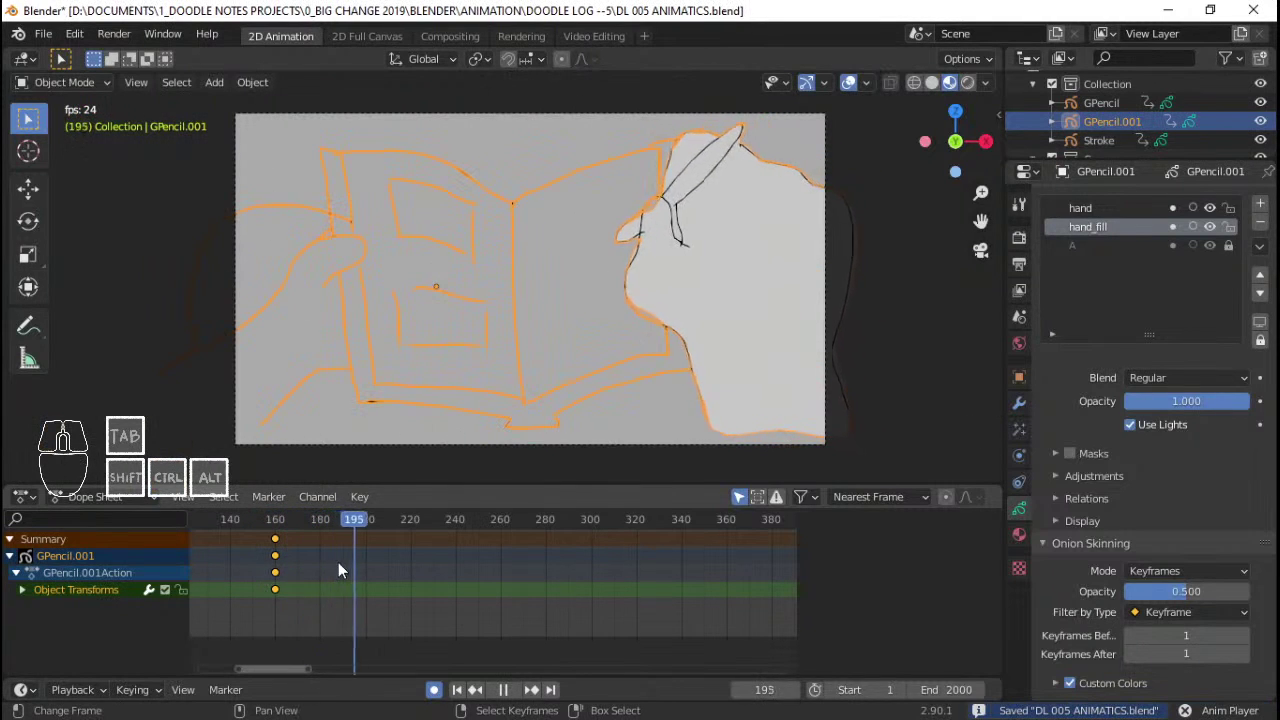
{"action": "key", "text": "space"}
{"action": "scroll", "coordinate": [430, 561], "scroll_direction": "down", "scroll_amount": 1}
{"action": "key", "text": "Down"}
{"action": "key", "text": "space"}
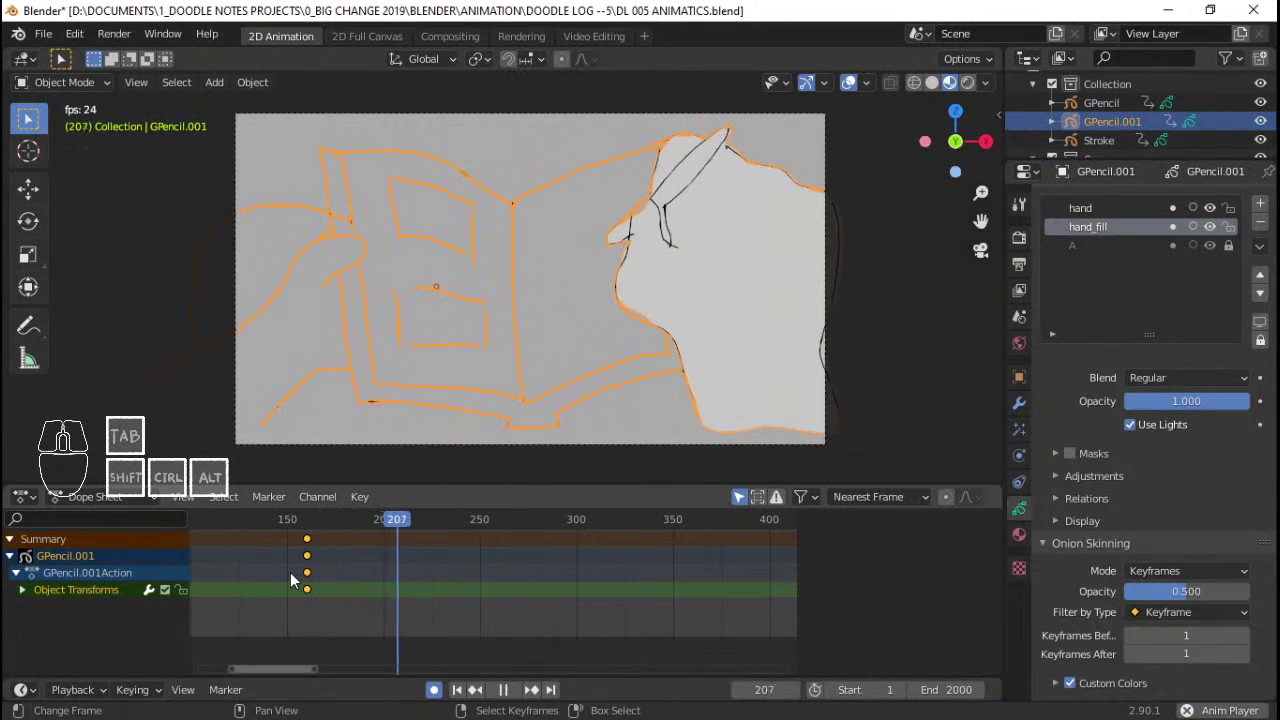
{"action": "left_click", "coordinate": [240, 571]}
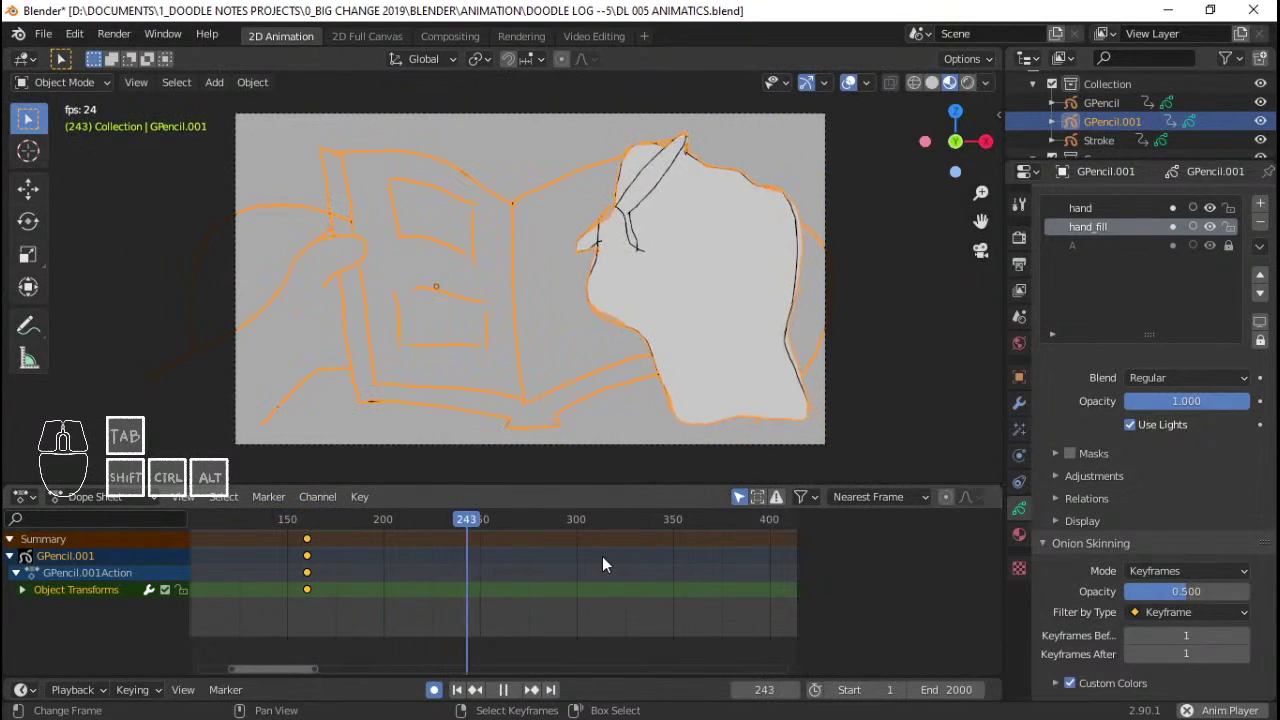
{"action": "key", "text": "space"}
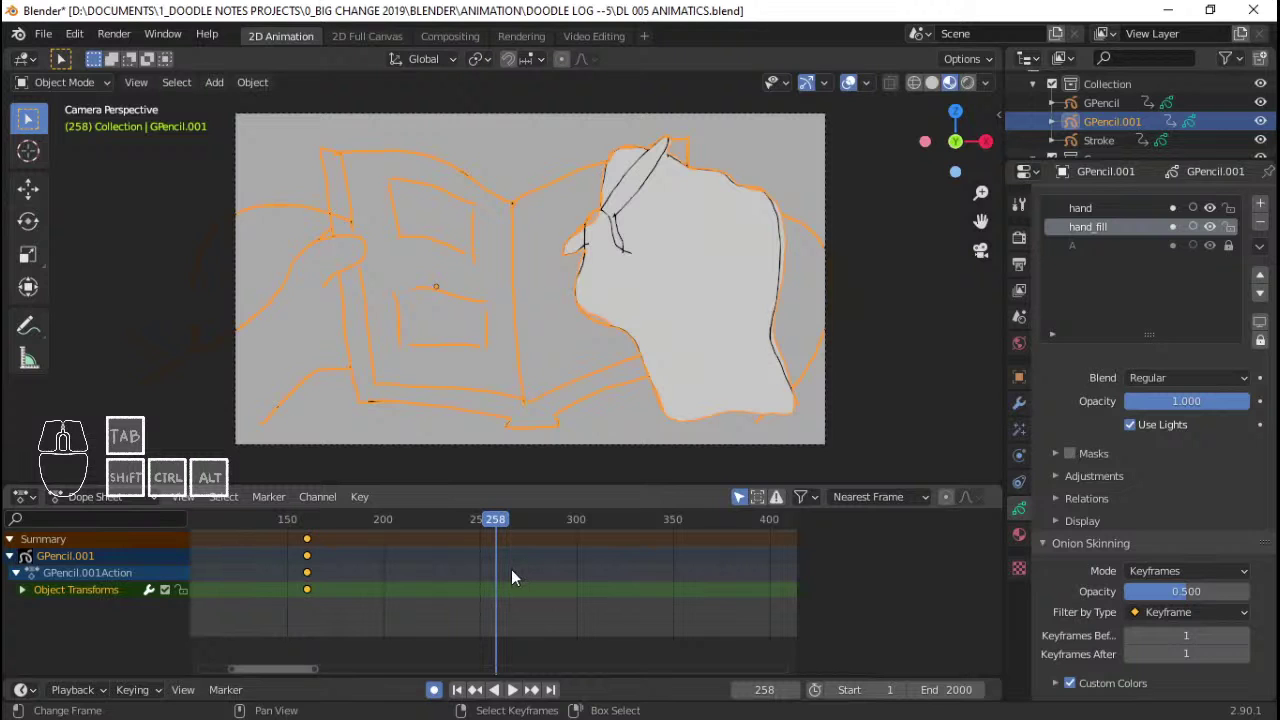
{"action": "left_click", "coordinate": [251, 563]}
{"action": "key", "text": "space"}
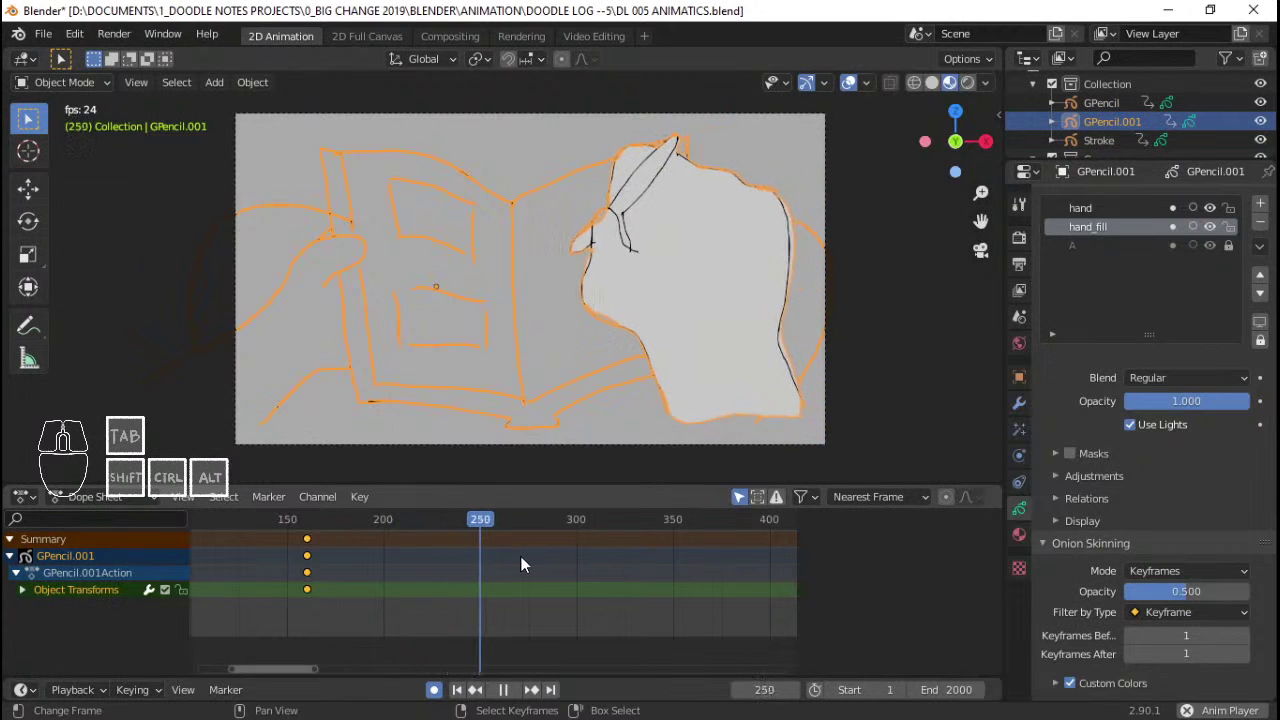
{"action": "key", "text": "space"}
- Save the file and play the animatic from the first frame through the sketchbook shot
{"action": "key", "text": "shift+Left"}
{"action": "key", "text": "ctrl+s"}
{"action": "key", "text": "space"}
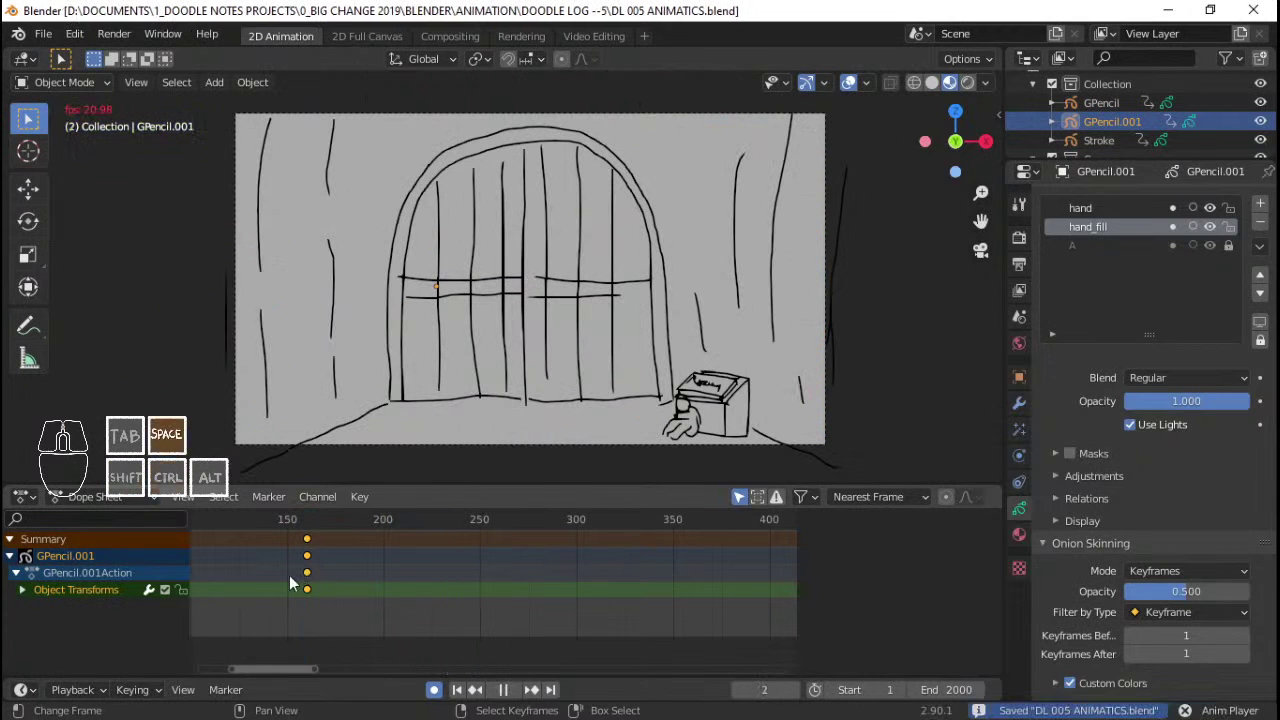
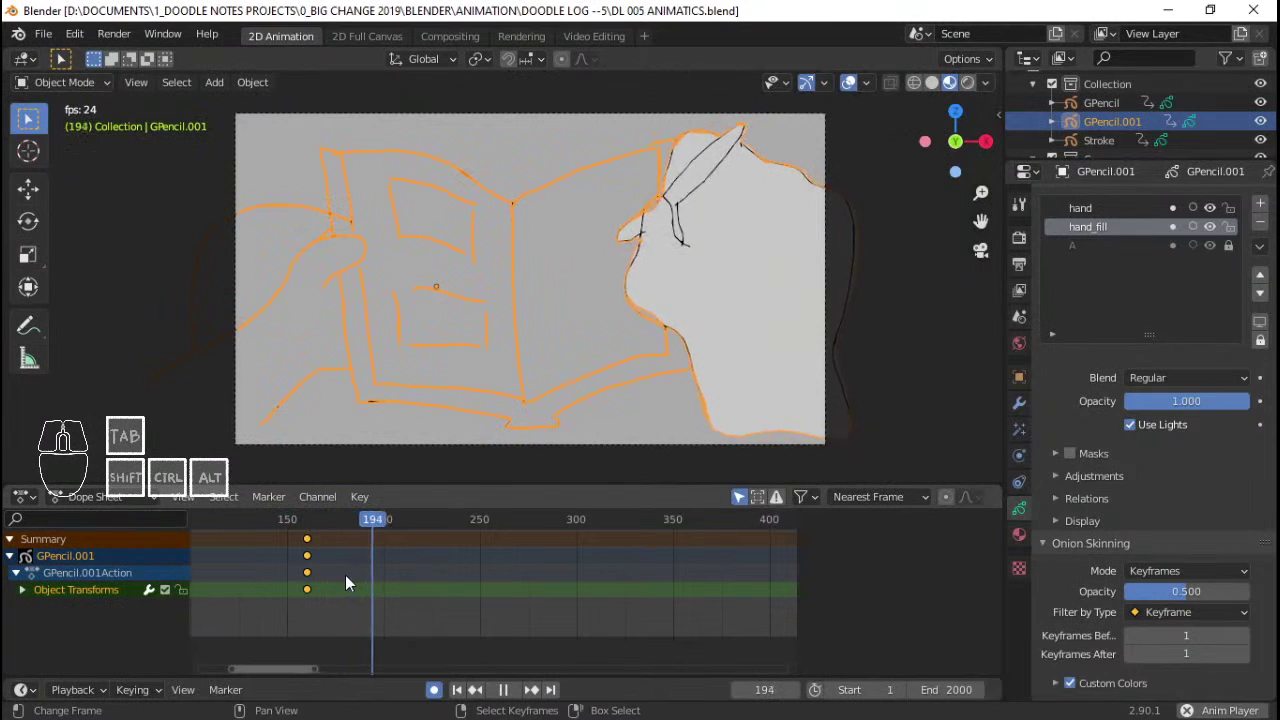
{"action": "key", "text": "space"}
- At frame 300, enlarge and reposition the sketchbook drawing with auto keying to create a slow push-in from frame 160
{"action": "left_click", "coordinate": [577, 559]}
{"action": "key", "text": "s"}
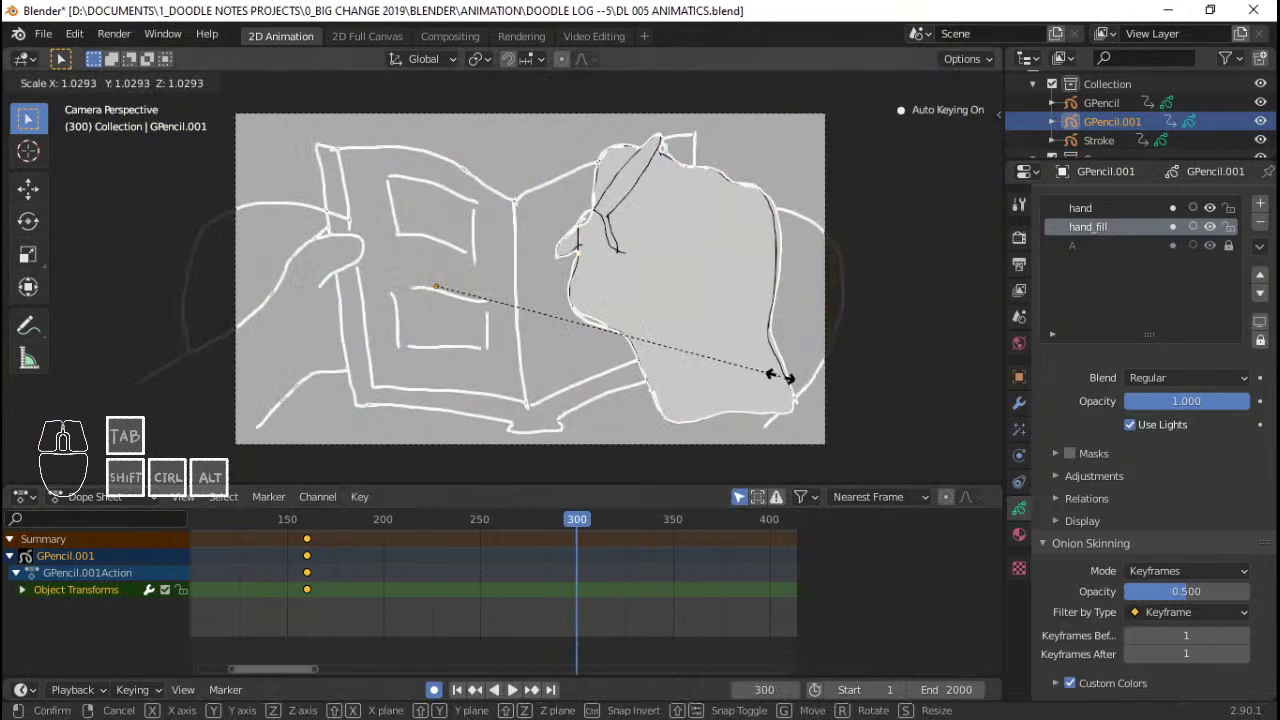
{"action": "left_click", "coordinate": [800, 374]}
{"action": "key", "text": "s"}
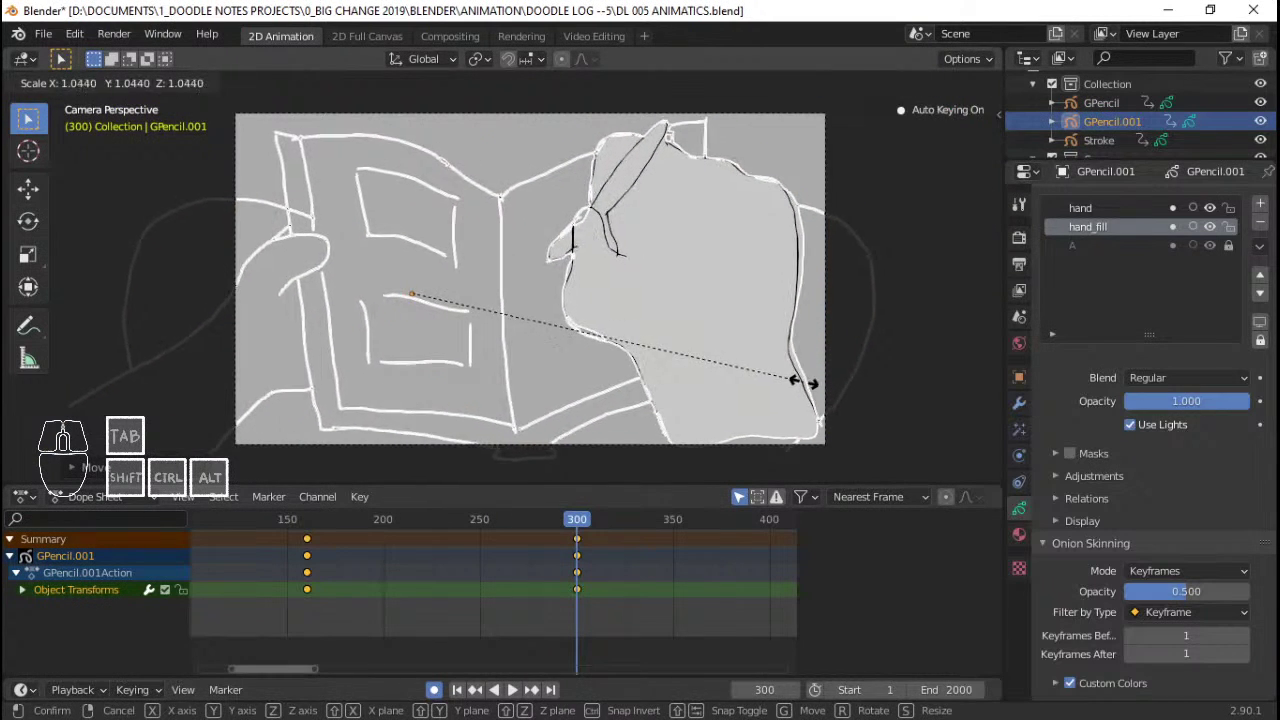
{"action": "key", "text": "g"}
{"action": "key", "text": "s"}
{"action": "key", "text": "g"}
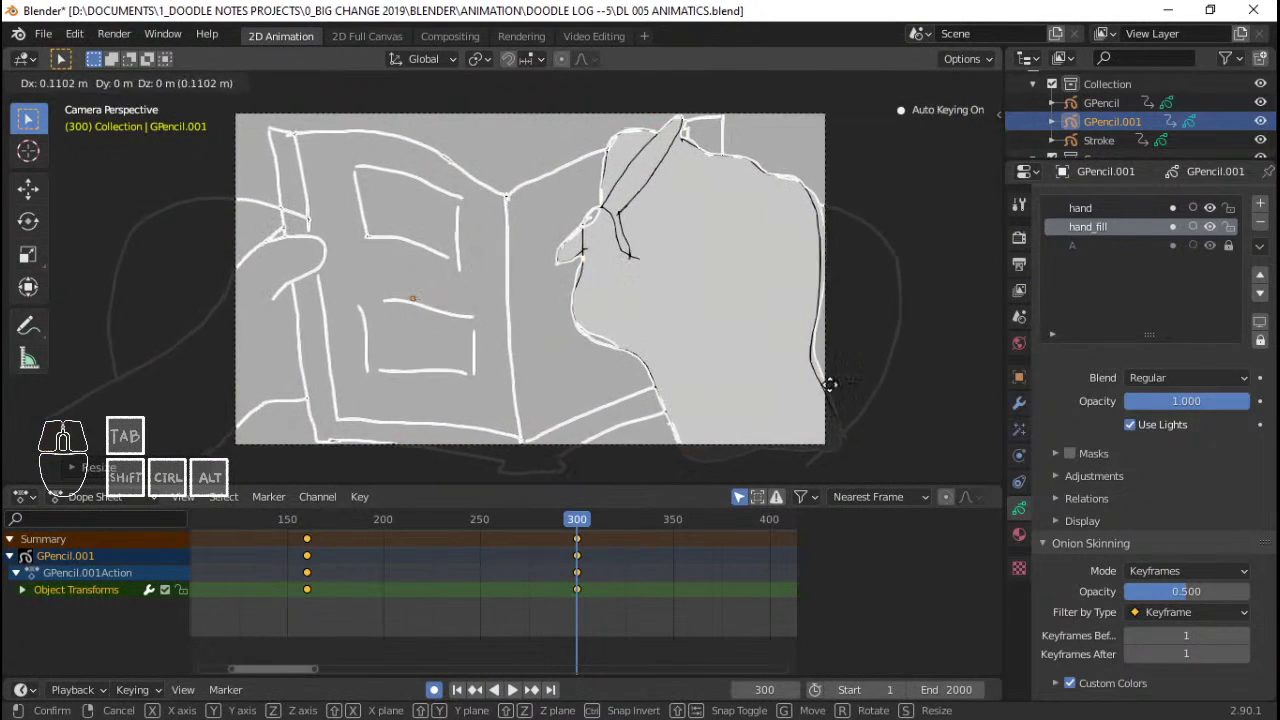
{"action": "left_click", "coordinate": [832, 393]}
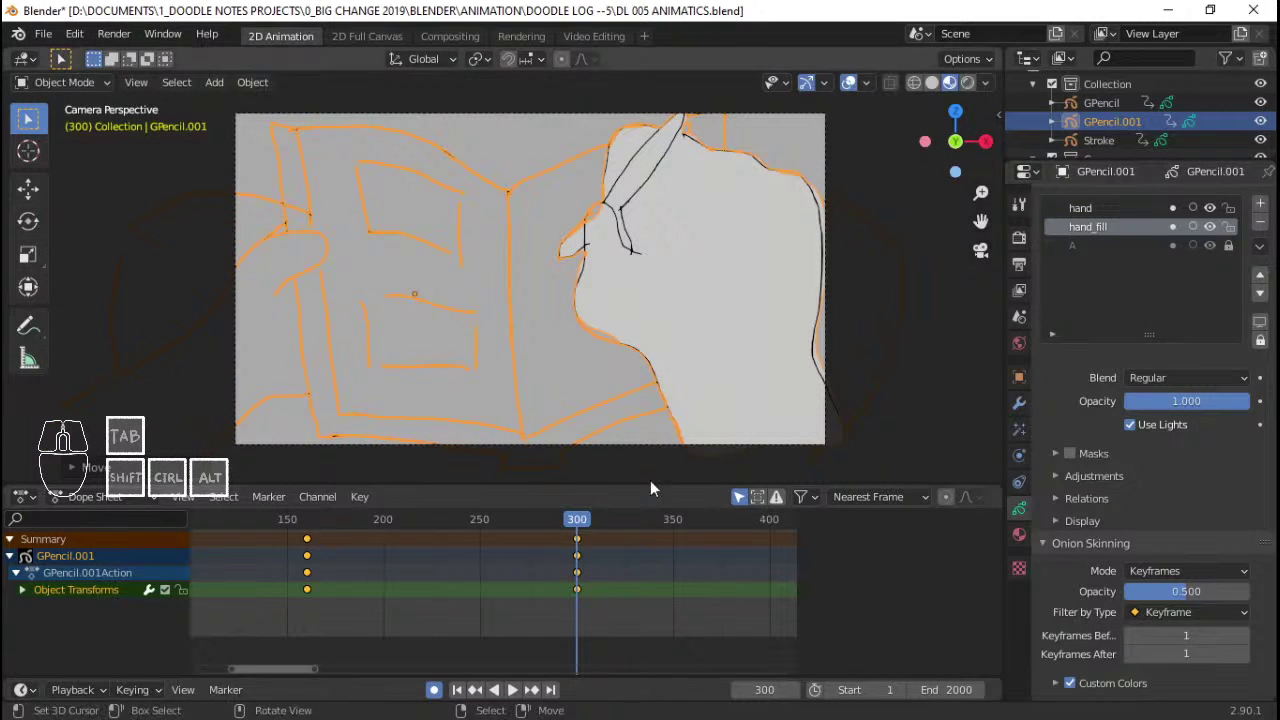
- Play back the push-in on the sketchbook from just before frame 160
{"action": "left_click", "coordinate": [299, 553]}
{"action": "key", "text": "space"}
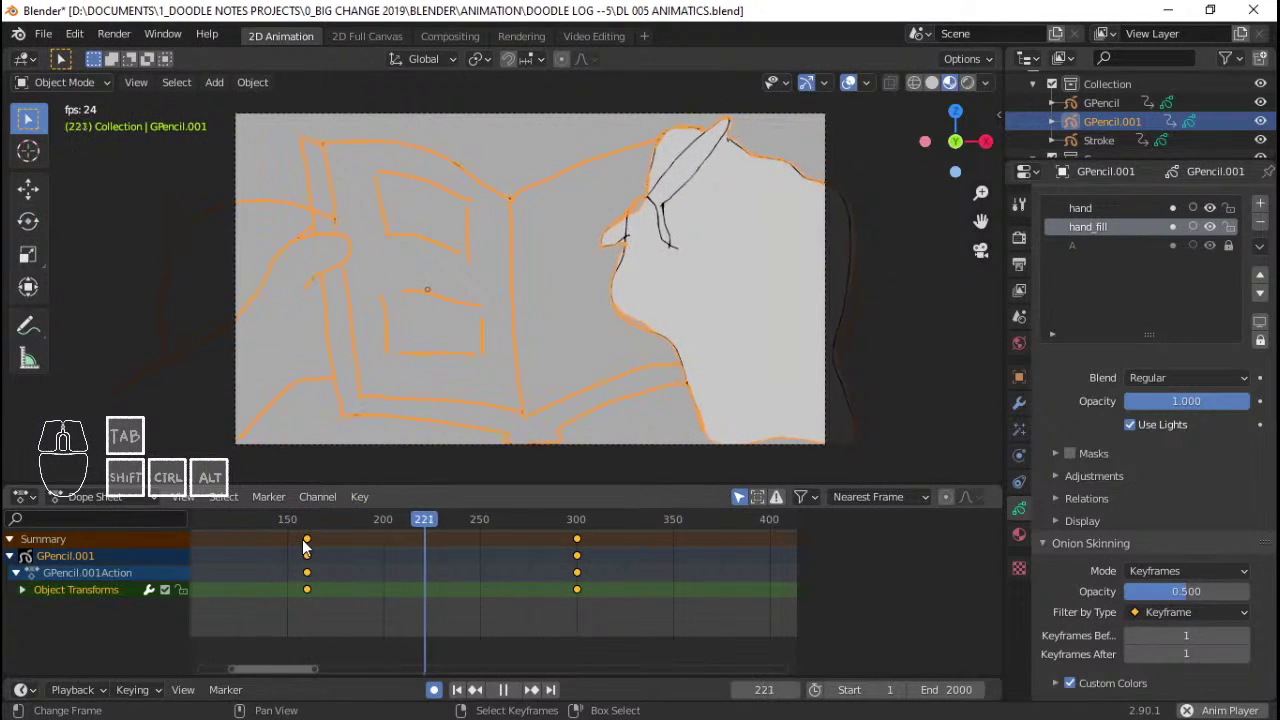
{"action": "key", "text": "space"}
- Enlarge the sketchbook drawing further at frame 300 and shift it toward the left edge of the camera frame
{"action": "left_click", "coordinate": [562, 540]}
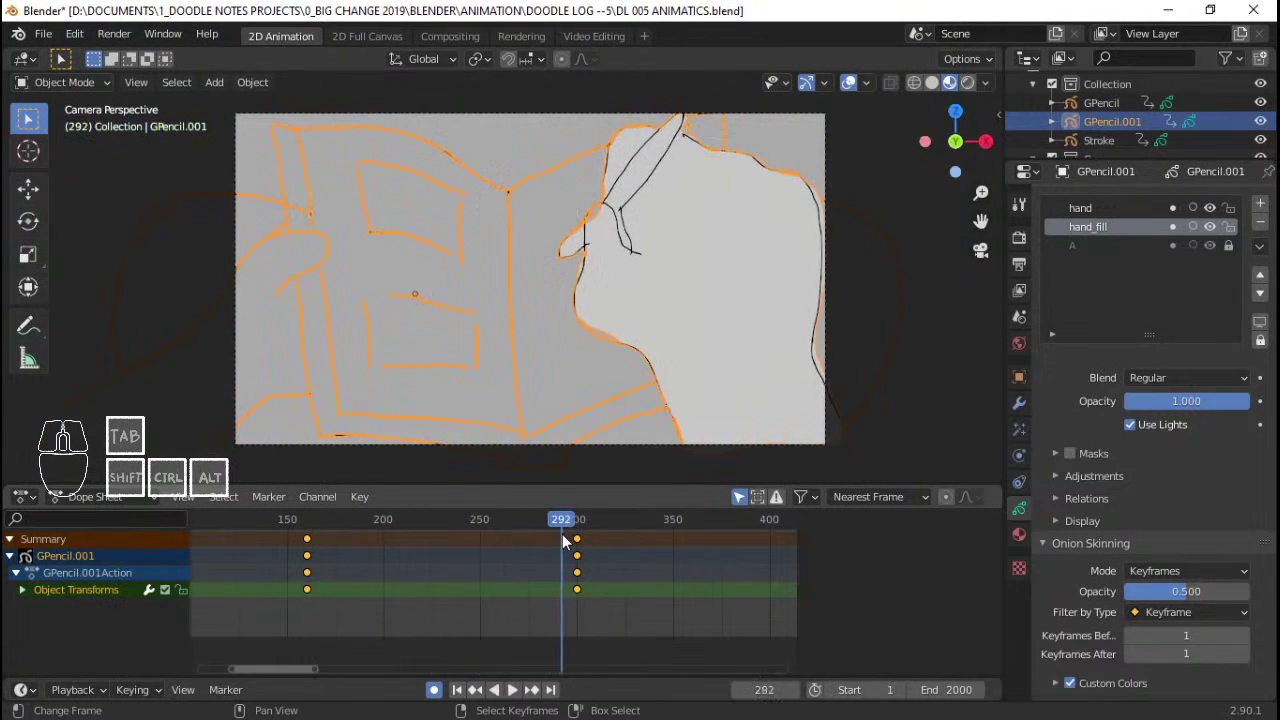
{"action": "key", "text": "s"}
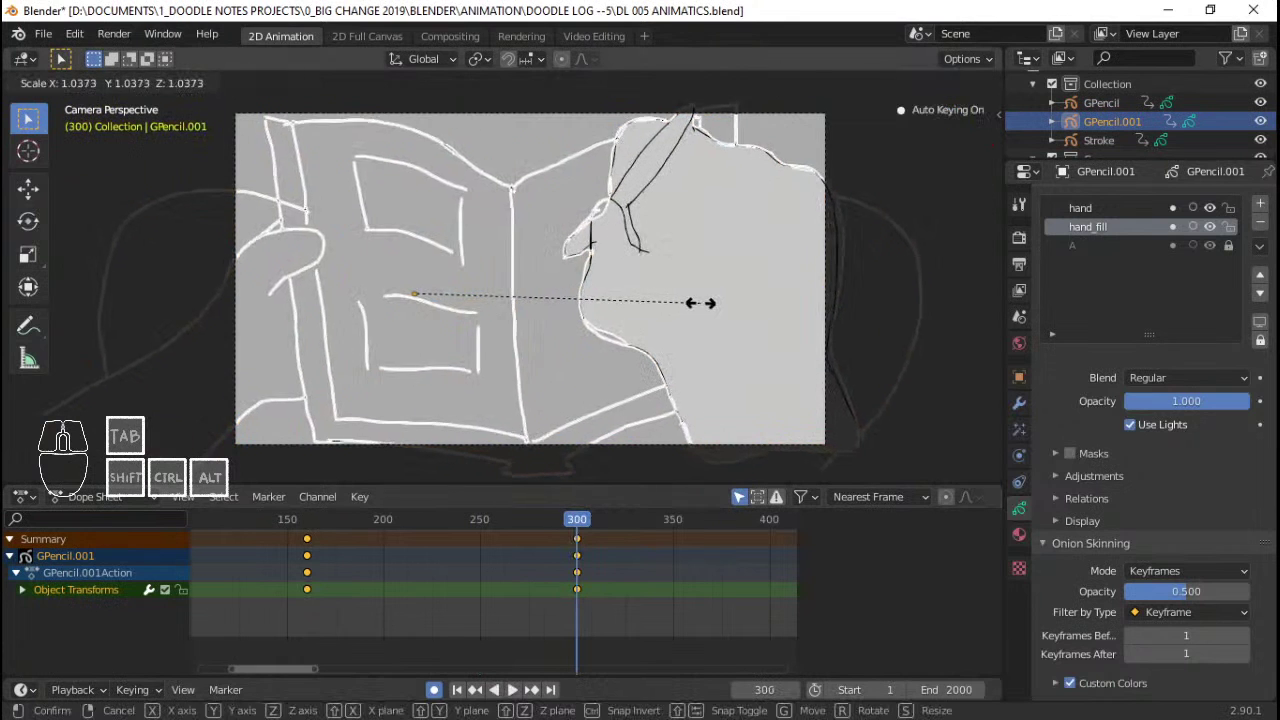
{"action": "key", "text": "g"}
{"action": "left_click", "coordinate": [662, 306]}
{"action": "key", "text": "s"}
{"action": "left_click", "coordinate": [660, 305]}
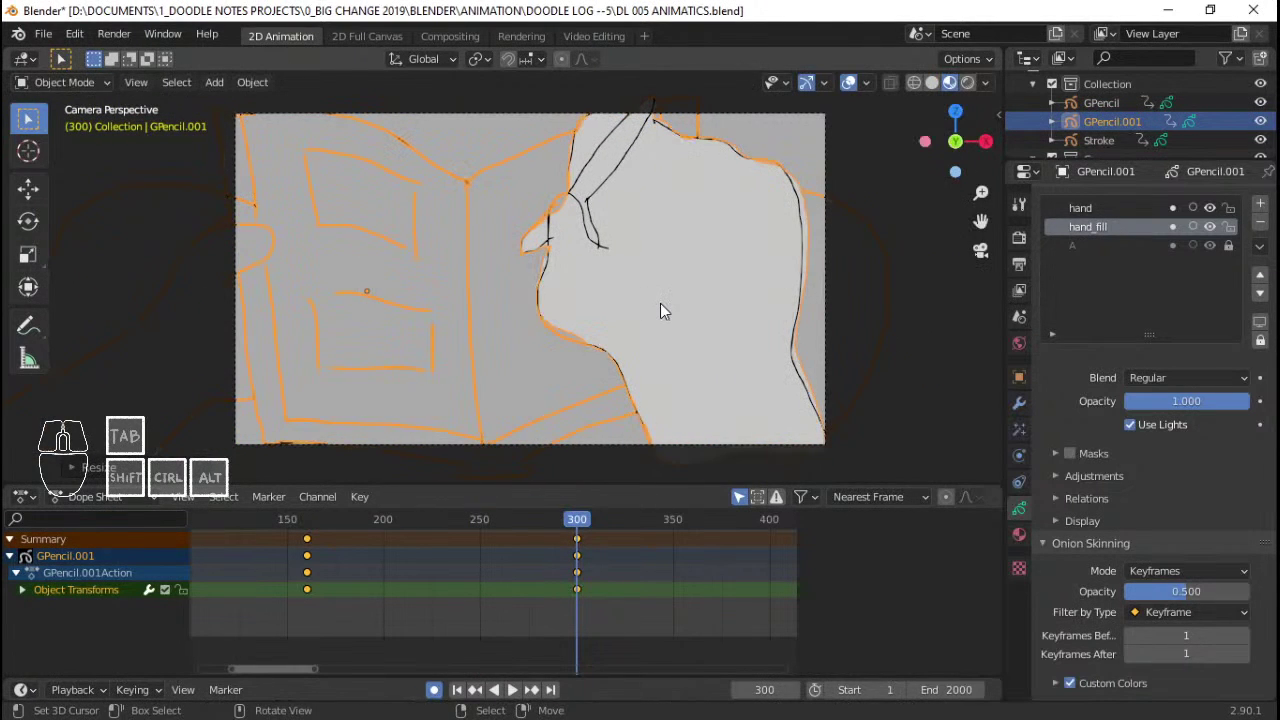
- Play back the strengthened push-in from around frame 158
{"action": "left_click", "coordinate": [303, 550]}
{"action": "key", "text": "space"}
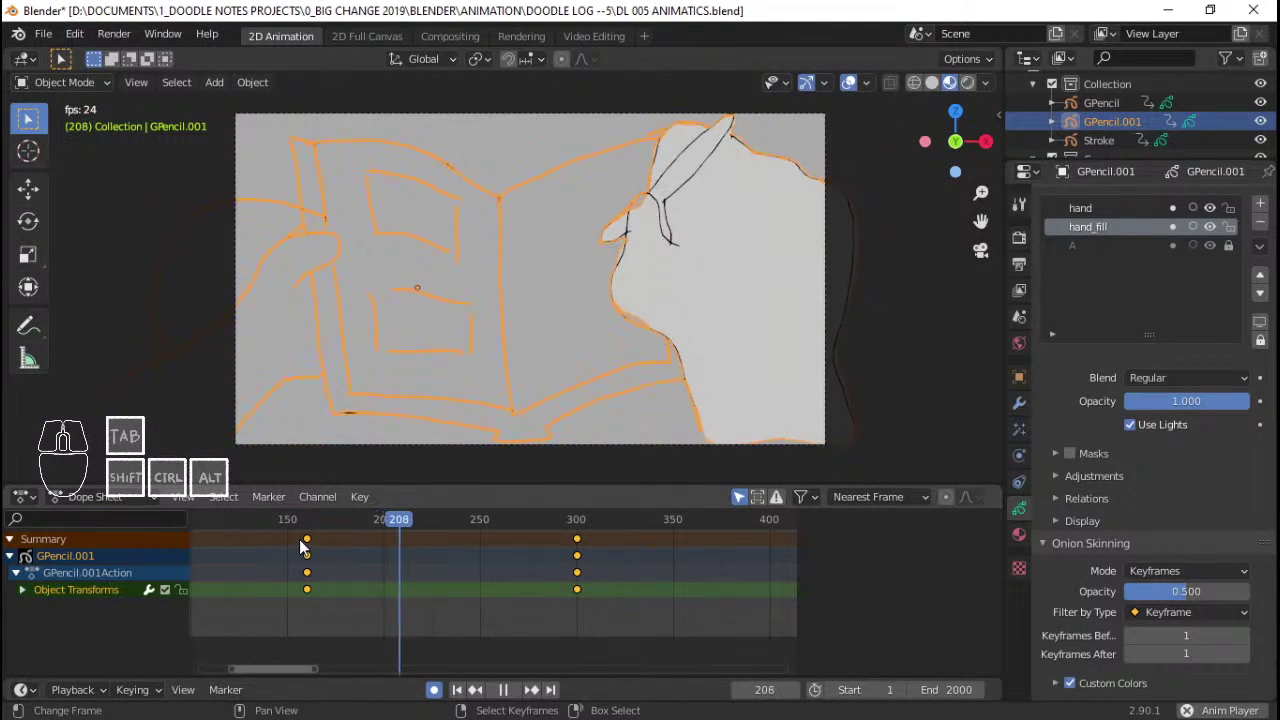
{"action": "key", "text": "space"}
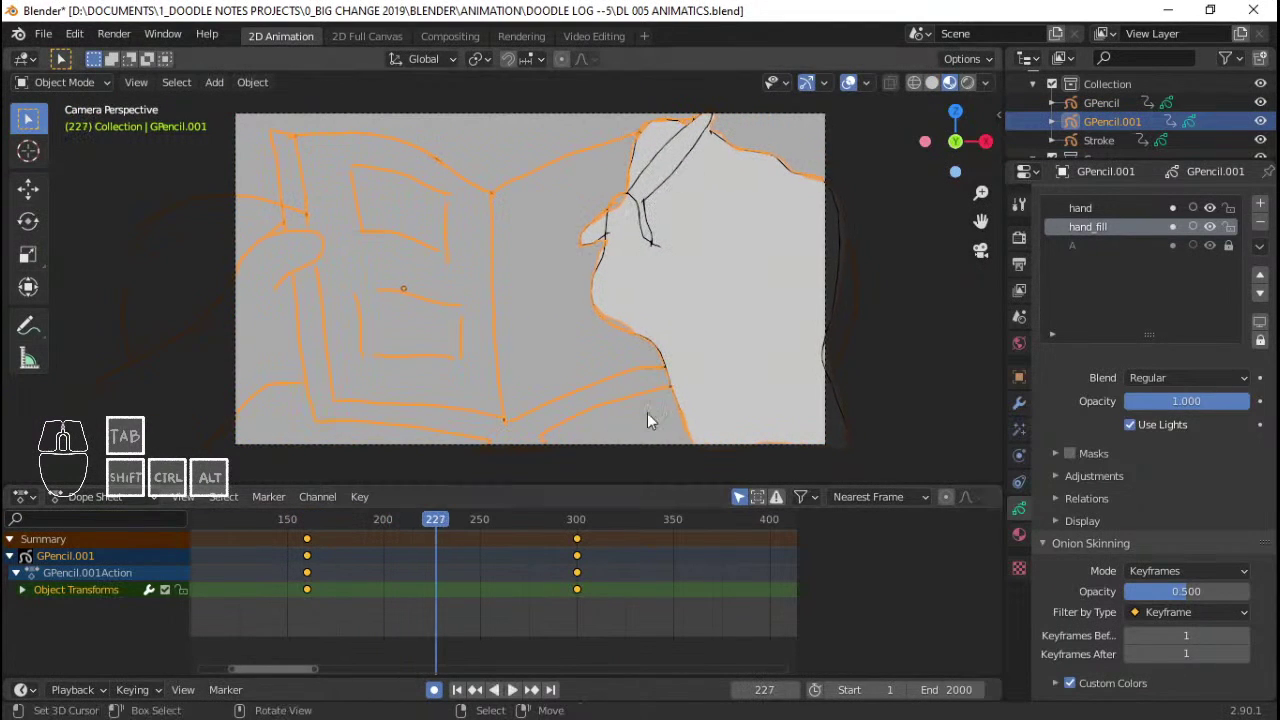
- Return to the frame 300 keyframe, scale the sketchbook drawing up again and move it slightly left and down
{"action": "key", "text": "Up"}
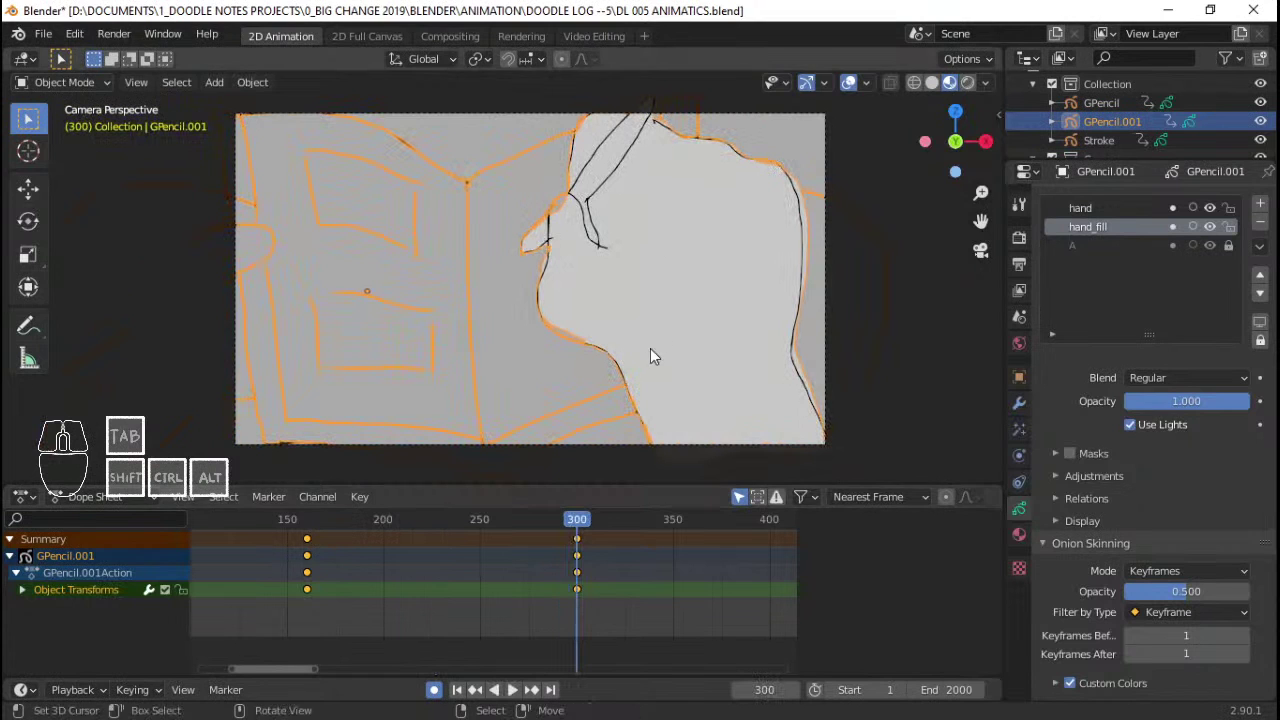
{"action": "key", "text": "g"}
{"action": "left_click", "coordinate": [678, 358]}
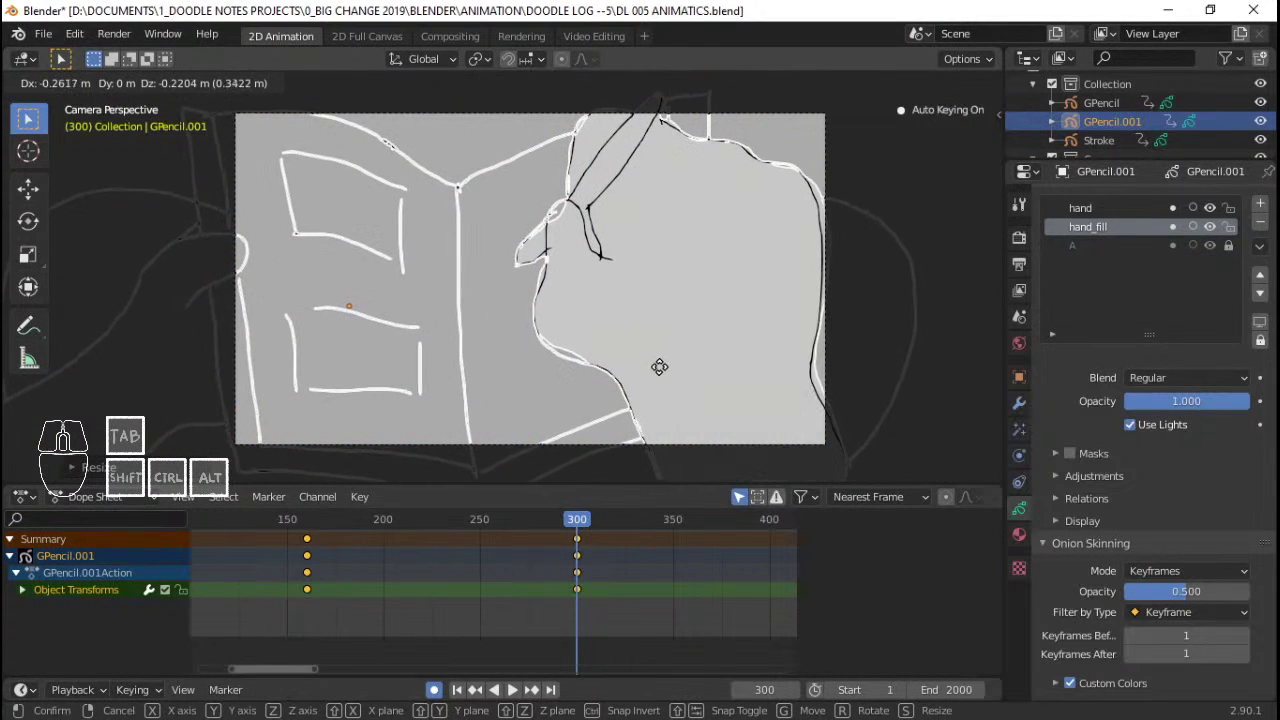
{"action": "left_click", "coordinate": [660, 370]}
{"action": "key", "text": "s"}
{"action": "left_click", "coordinate": [664, 367]}
- Play the cut into the sketchbook shot and scrub through its push-in, stopping at frame 234
{"action": "left_click", "coordinate": [282, 561]}
{"action": "key", "text": "space"}
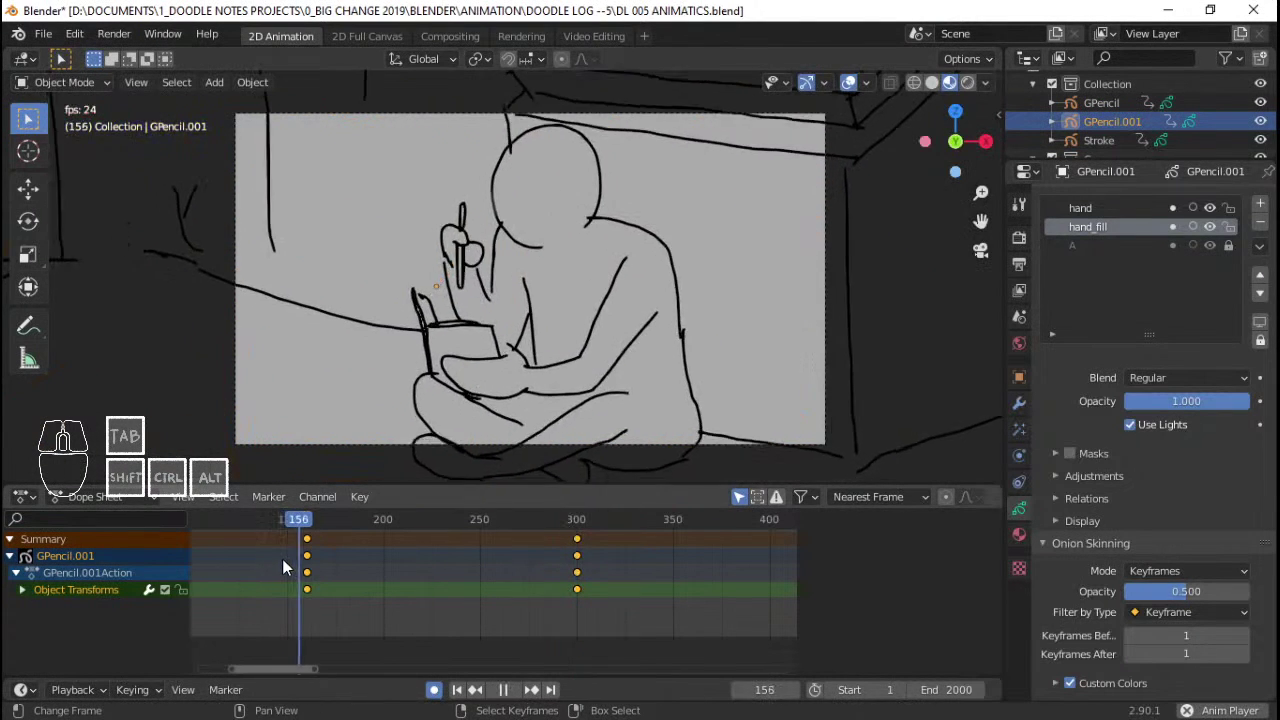
{"action": "left_click", "coordinate": [495, 557]}
{"action": "left_click", "coordinate": [354, 555]}
{"action": "left_click_drag", "start_coordinate": [354, 555], "coordinate": [449, 550]}
{"action": "key", "text": "space"}
- Unlock layer A of the sketchbook drawing and make it the active layer
{"action": "left_click", "coordinate": [1106, 207]}
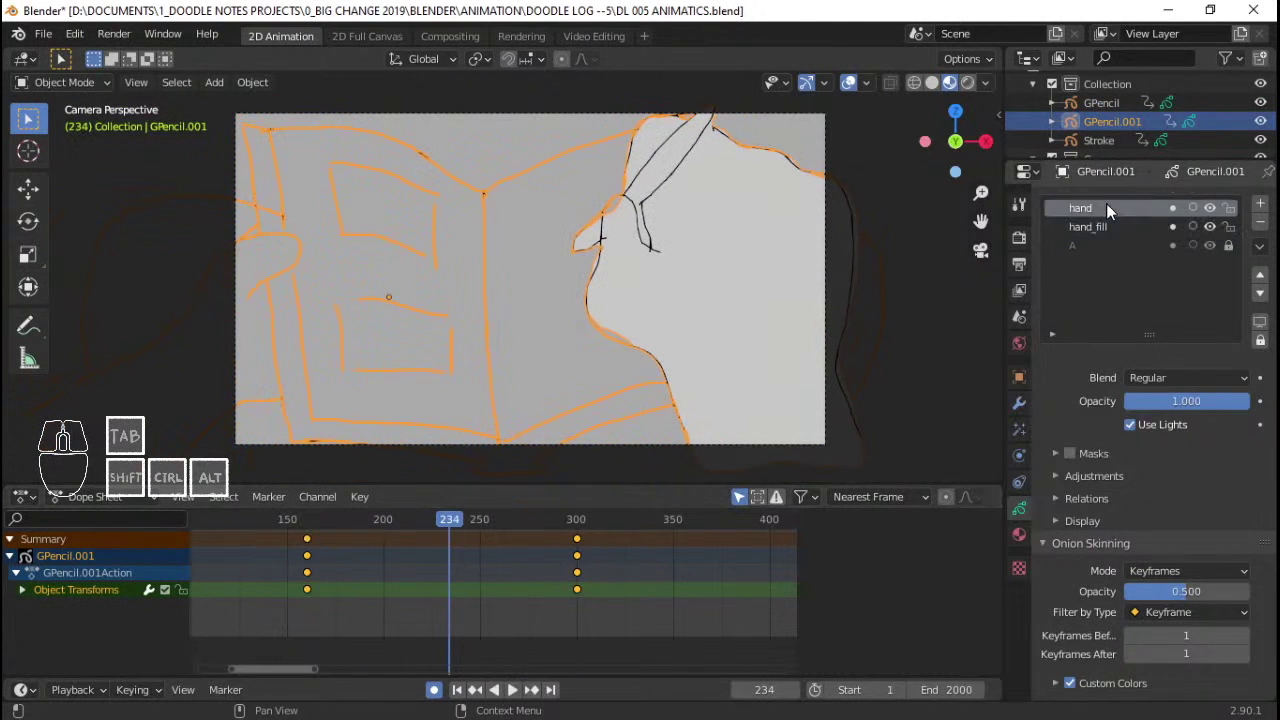
{"action": "scroll", "coordinate": [1076, 406], "scroll_direction": "down", "scroll_amount": 3}
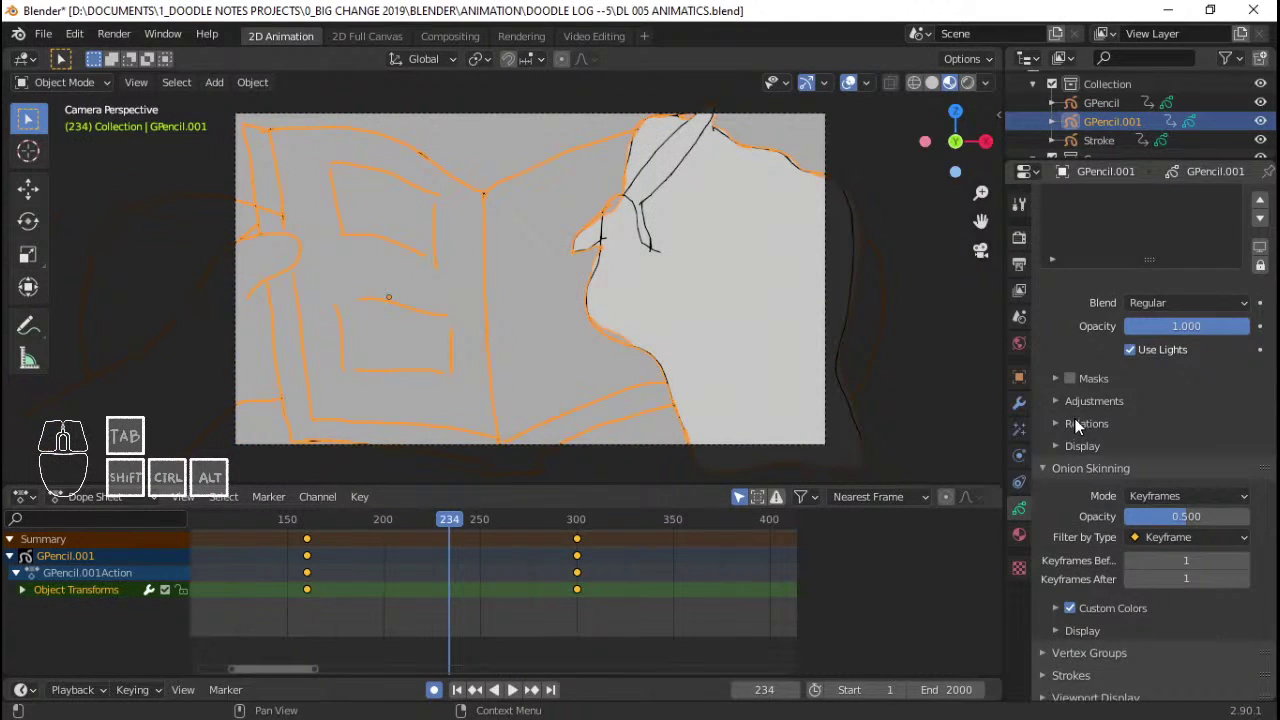
{"action": "left_click", "coordinate": [1021, 528]}
{"action": "left_click", "coordinate": [1021, 508]}
{"action": "scroll", "coordinate": [1170, 300], "scroll_direction": "up", "scroll_amount": 5}
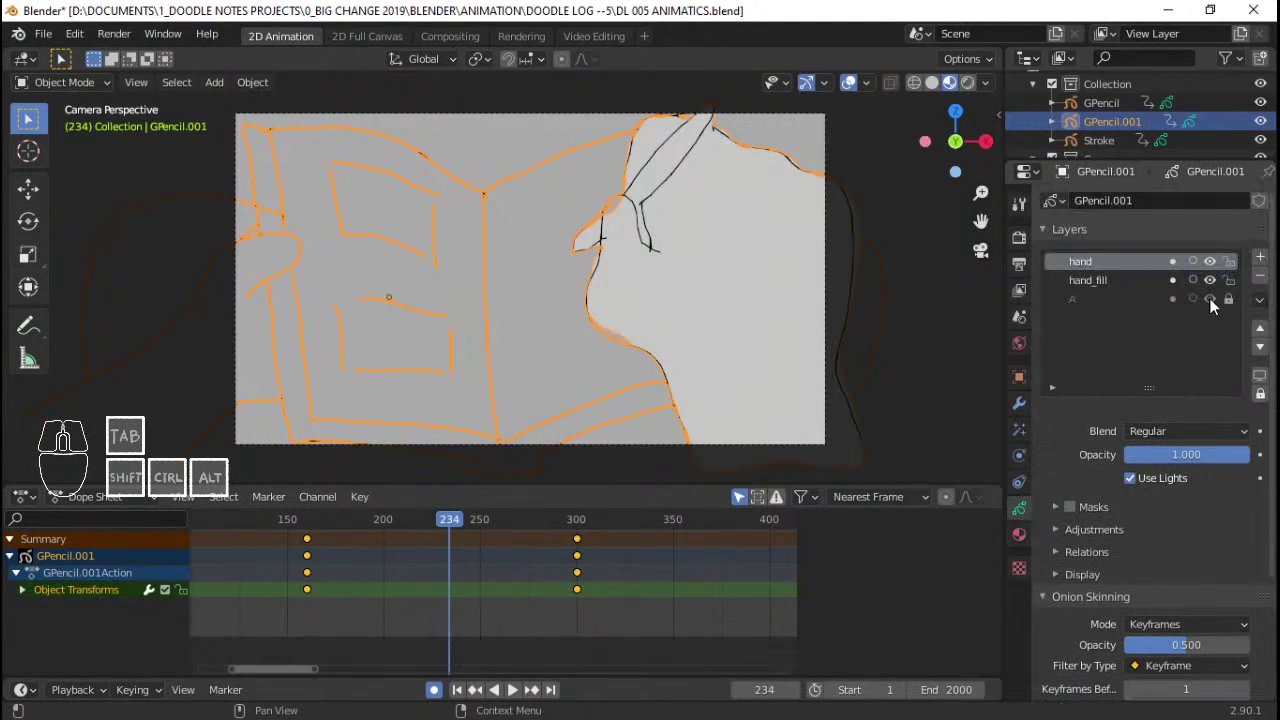
{"action": "left_click", "coordinate": [1068, 300]}
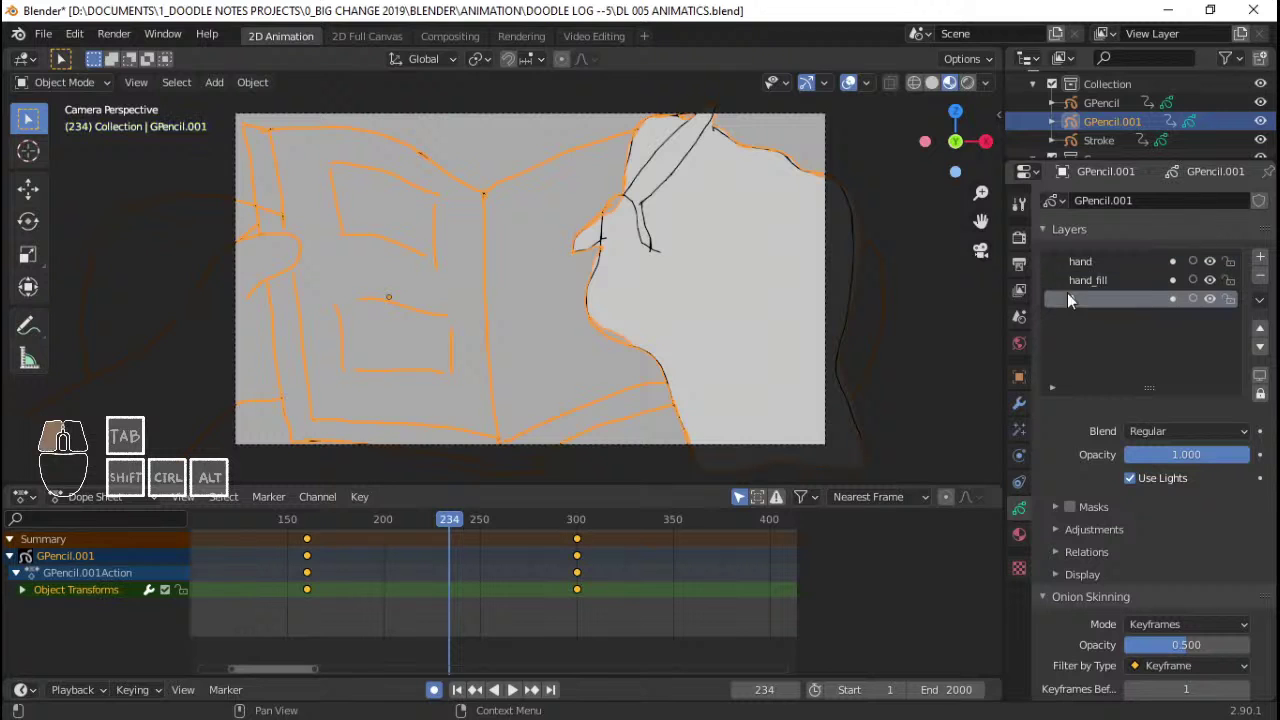
- Replay the sketchbook shot from just before frame 160 and save the file
{"action": "left_click", "coordinate": [305, 566]}
{"action": "key", "text": "space"}
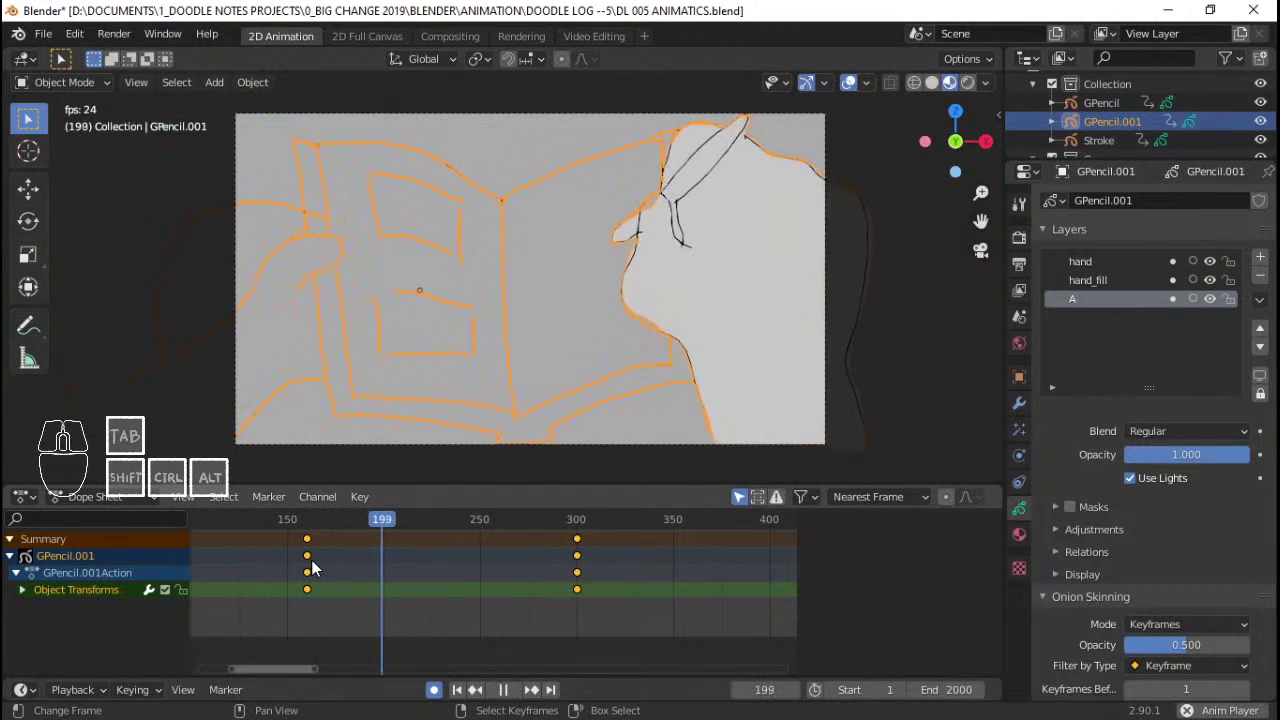
{"action": "left_click", "coordinate": [272, 564]}
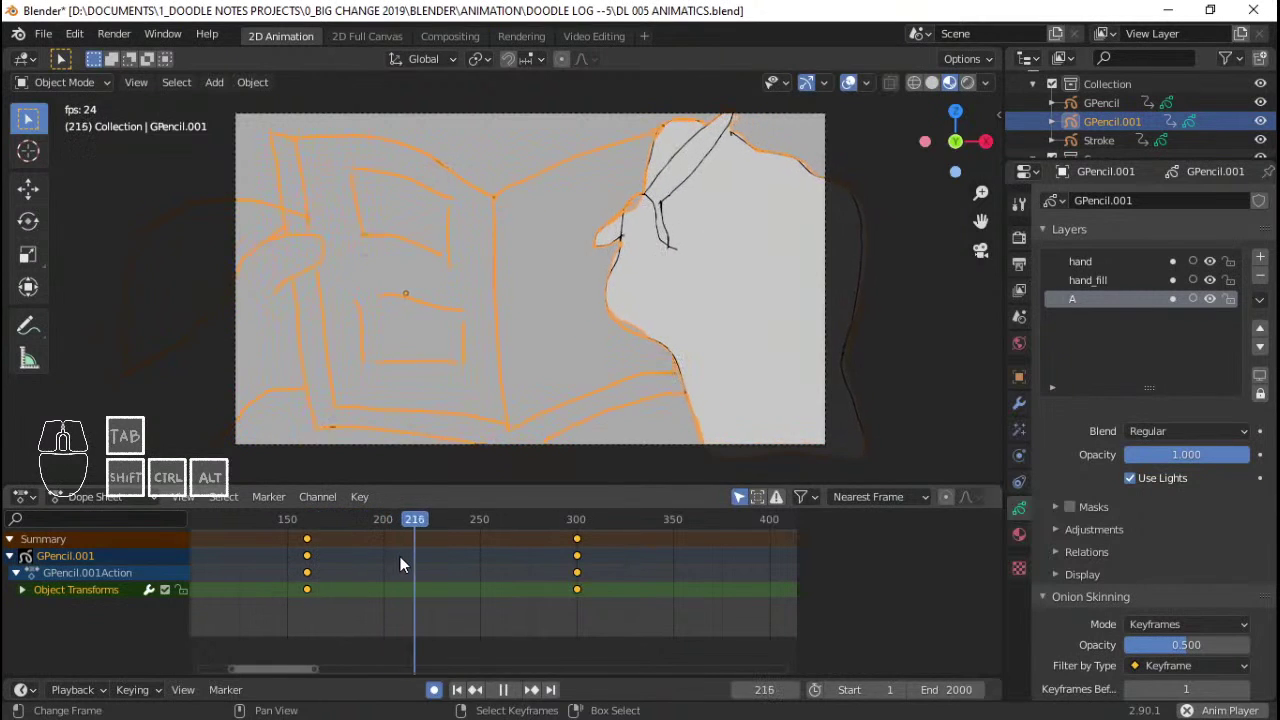
{"action": "key", "text": "Escape"}
{"action": "key", "text": "ctrl+s"}
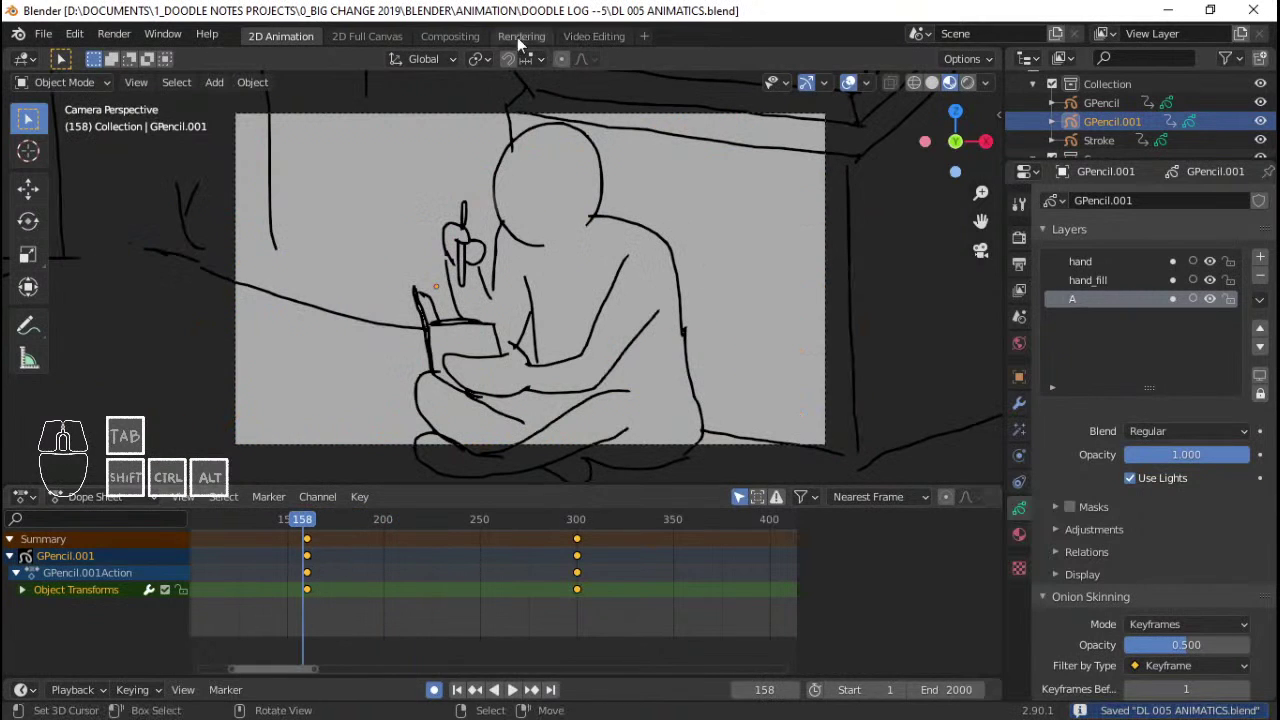
- Play the animatic from its beginning in the Video Editing workspace, through the cut into the sketchbook shot, and scrub back to frame 141
{"action": "left_click", "coordinate": [594, 36]}
{"action": "key", "text": "Home"}
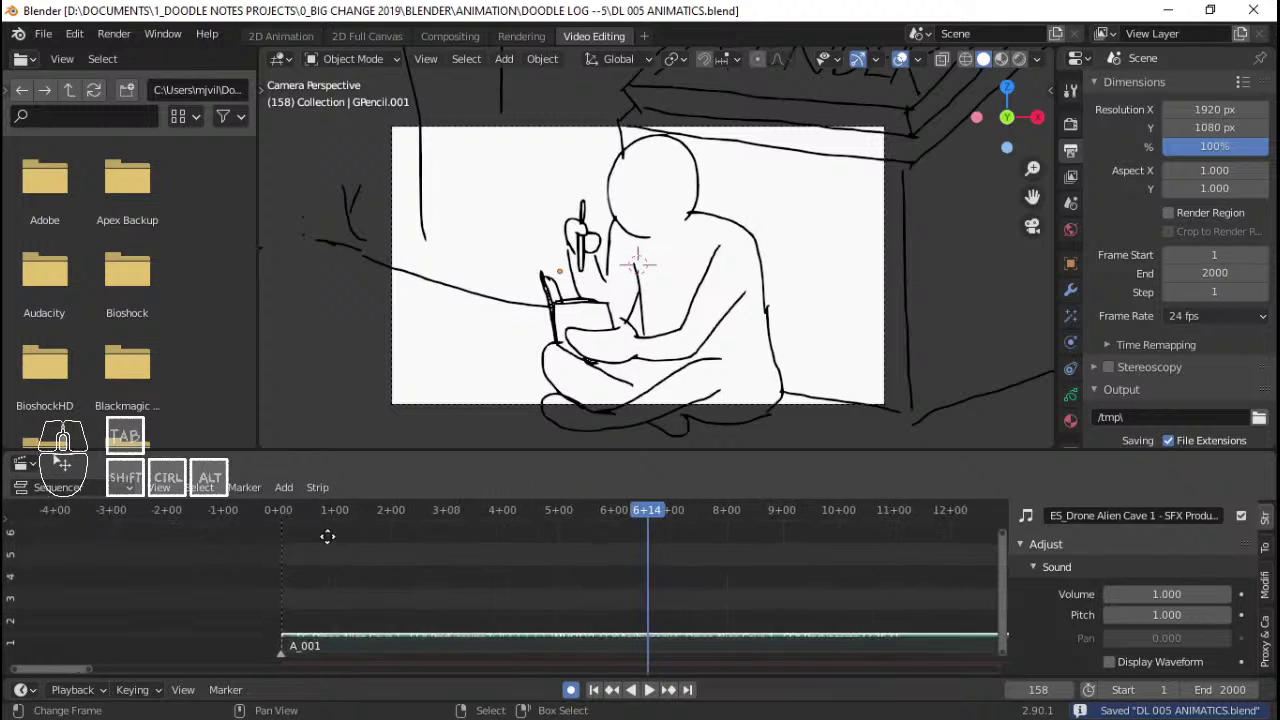
{"action": "key", "text": "shift+Left"}
{"action": "key", "text": "space"}
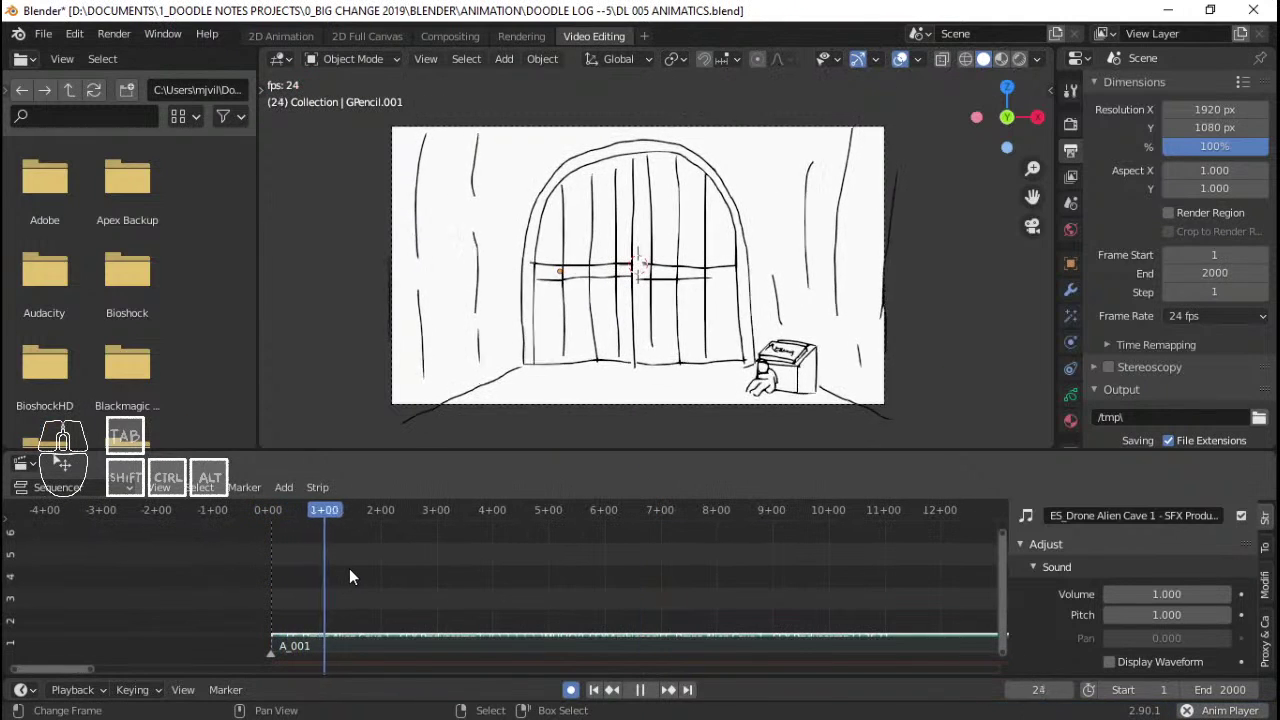
{"action": "key", "text": "space"}
{"action": "left_click", "coordinate": [476, 580]}
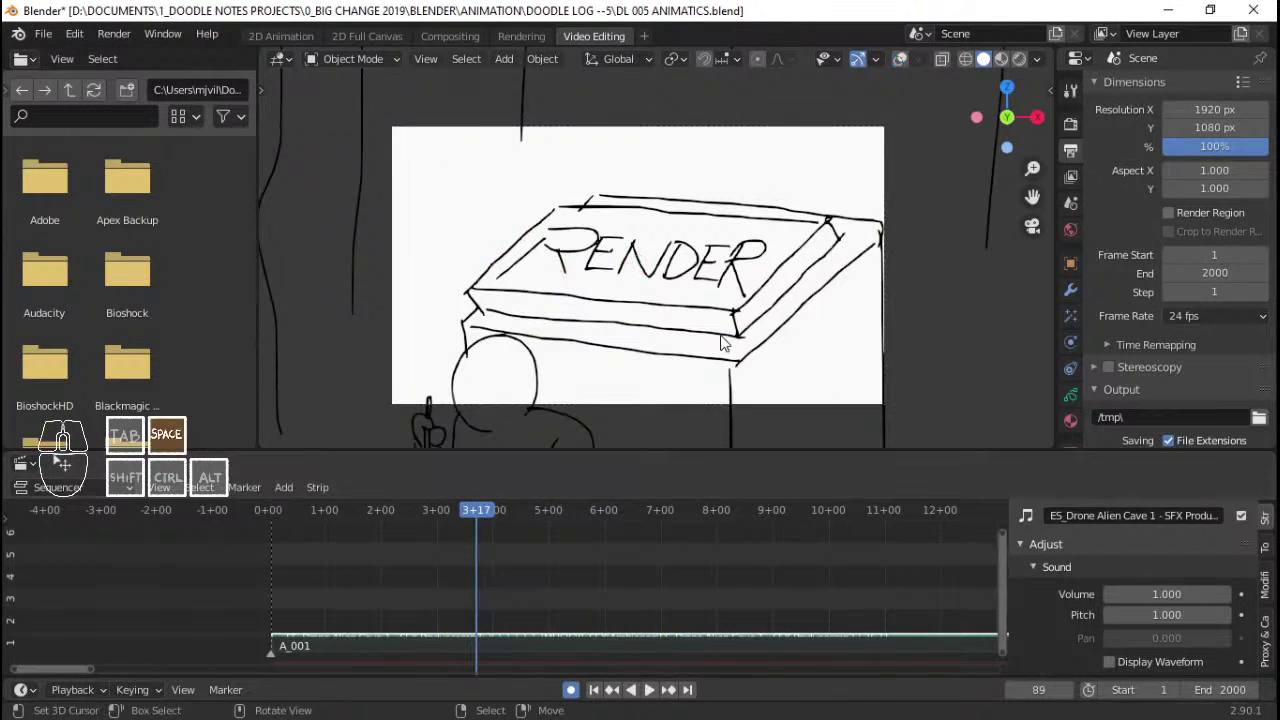
{"action": "key", "text": "space"}
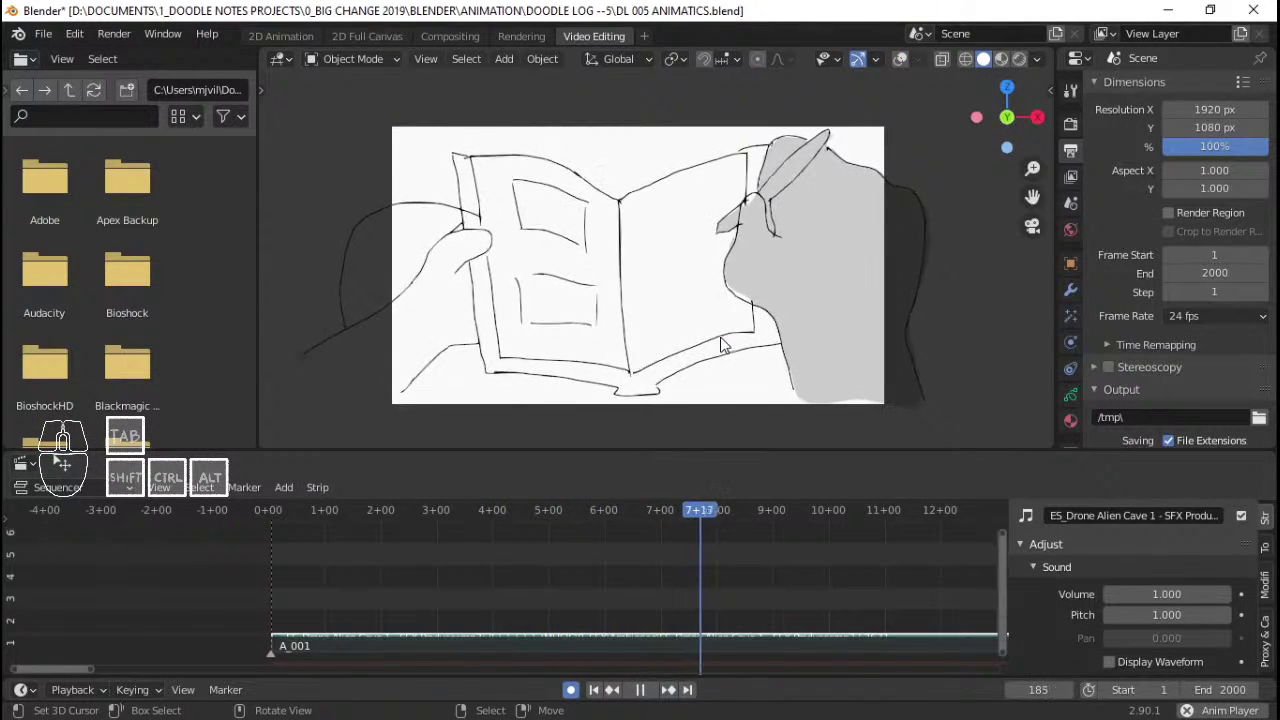
{"action": "key", "text": "space"}
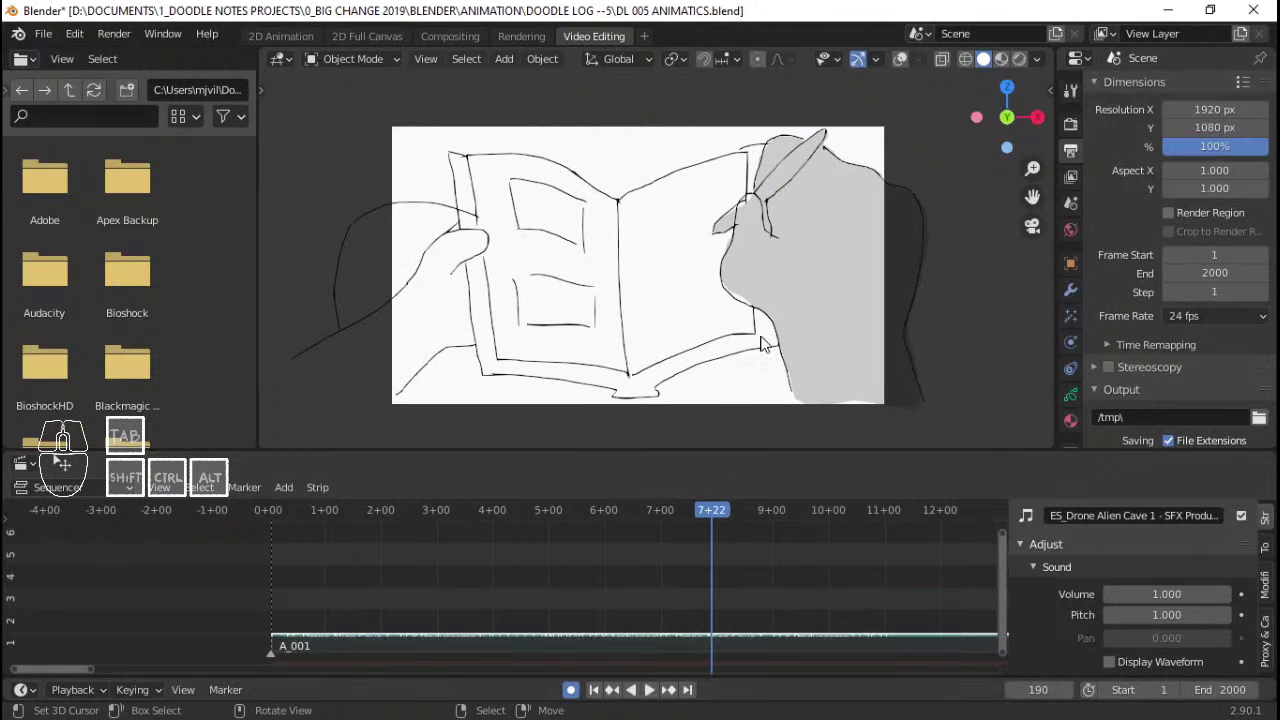
{"action": "key", "text": "shift+alt+z"}
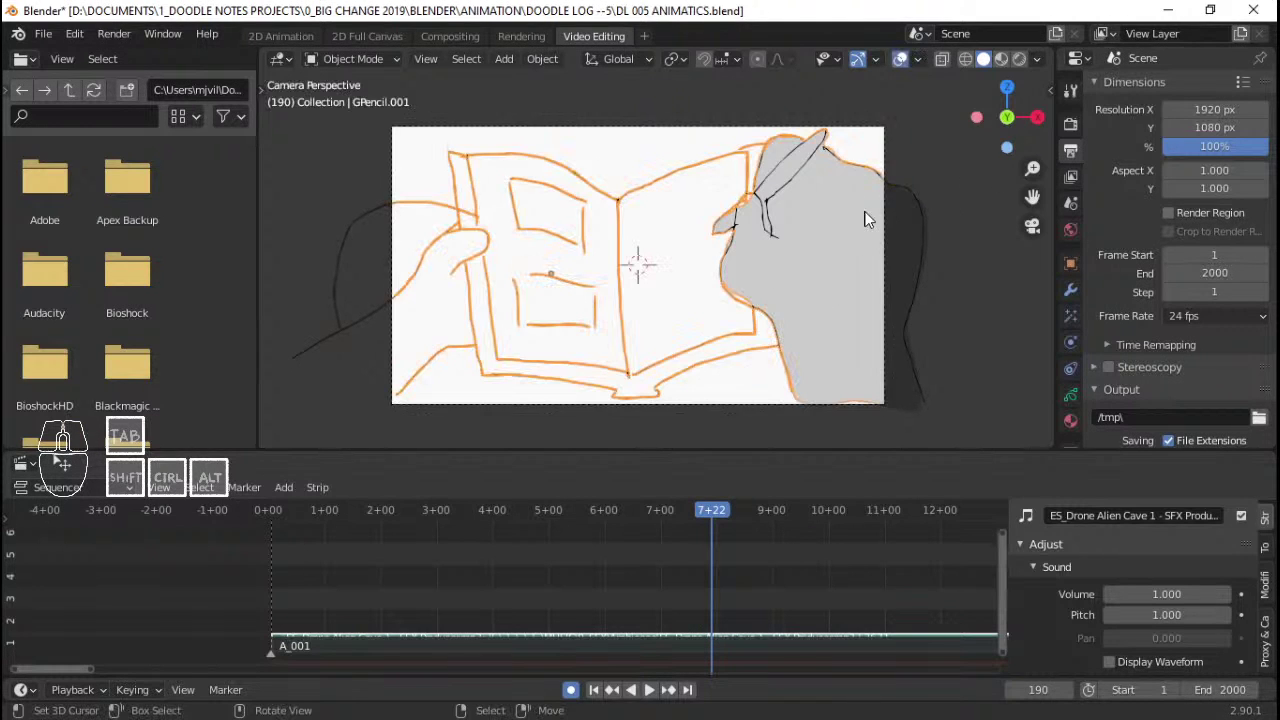
{"action": "left_click_drag", "start_coordinate": [574, 540], "coordinate": [598, 540]}
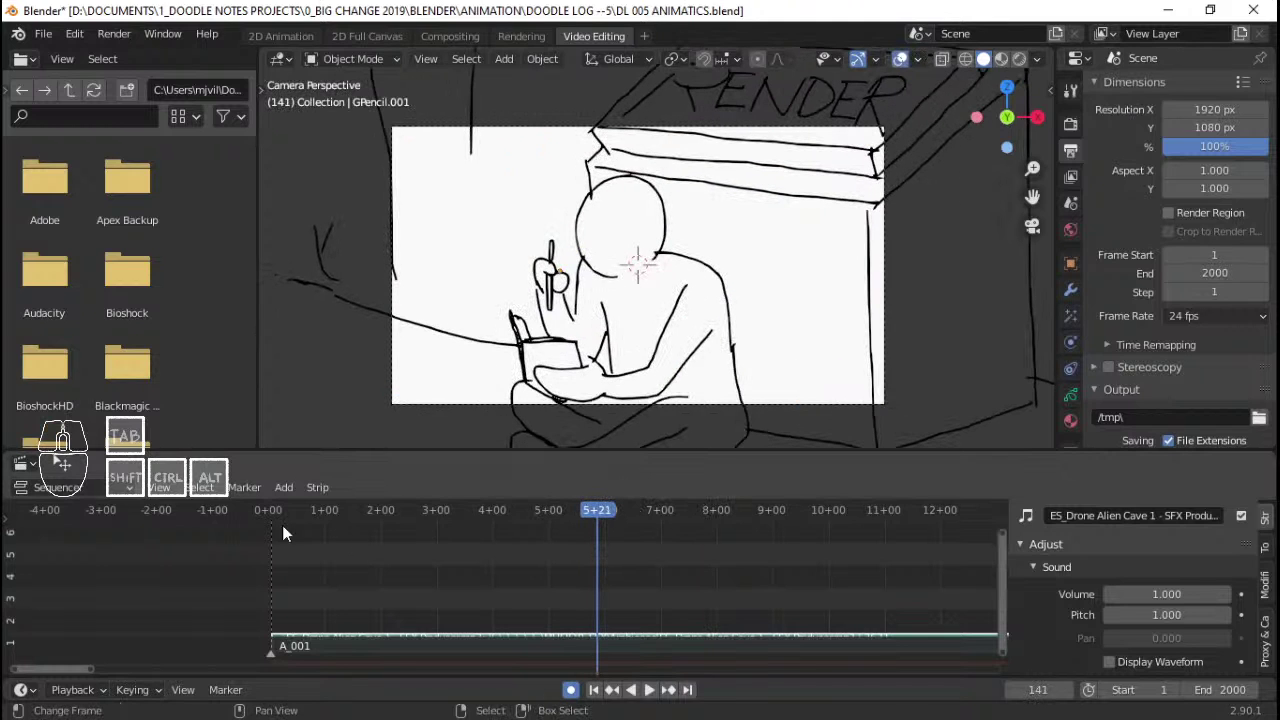
- Return to the 2D Animation workspace, switch the sketchbook drawing to Object Mode and scrub to frame 159
{"action": "left_click", "coordinate": [281, 36]}
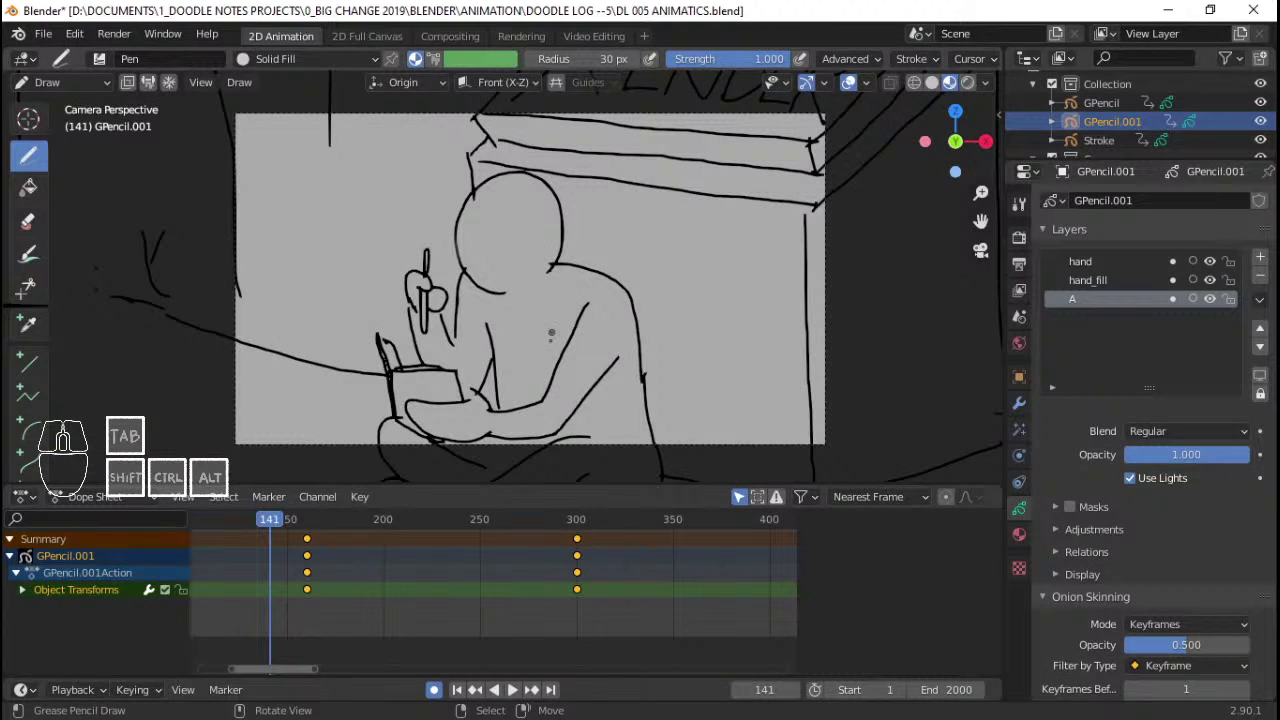
{"action": "scroll", "coordinate": [551, 335], "scroll_direction": "up", "scroll_amount": 3}
{"action": "key", "text": "ctrl+Tab"}
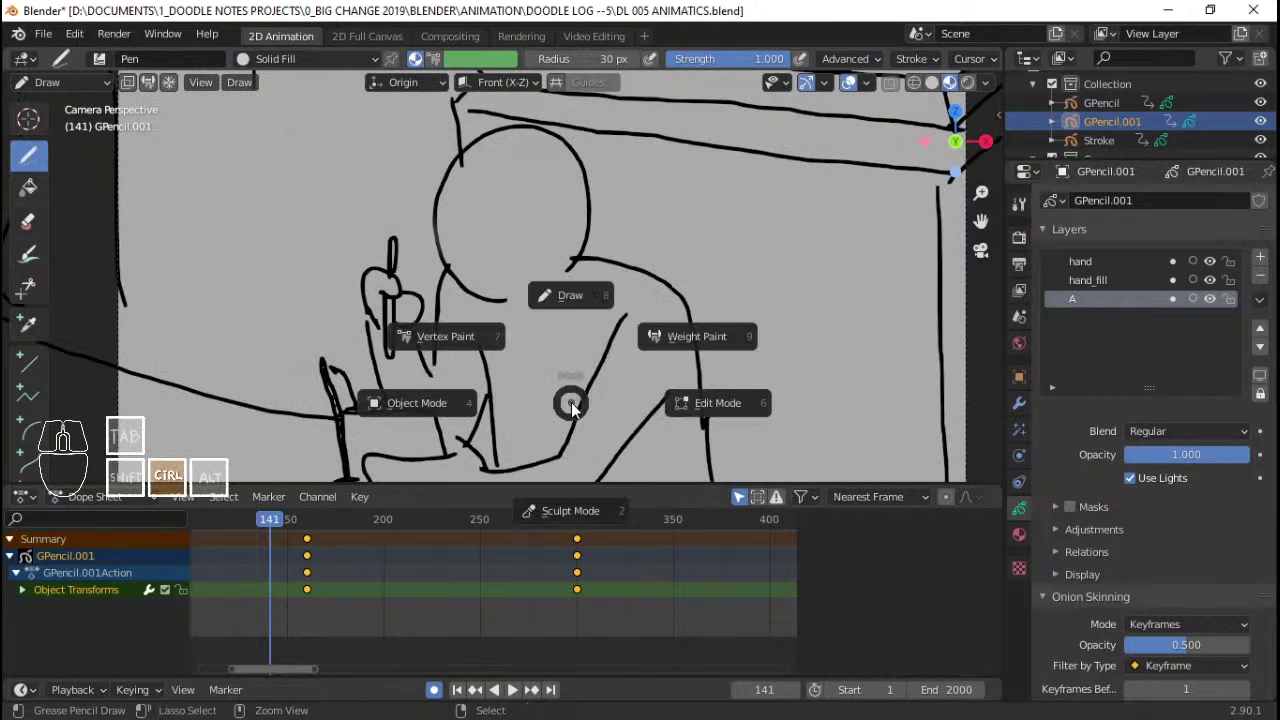
{"action": "left_click", "coordinate": [449, 406]}
{"action": "mouse_move", "coordinate": [510, 545]}
{"action": "left_mouse_down"}
{"action": "mouse_move", "coordinate": [573, 553]}
{"action": "mouse_move", "coordinate": [298, 557]}
{"action": "mouse_move", "coordinate": [307, 562]}
{"action": "left_mouse_up"}
{"action": "left_click", "coordinate": [567, 552], "text": "shift"}
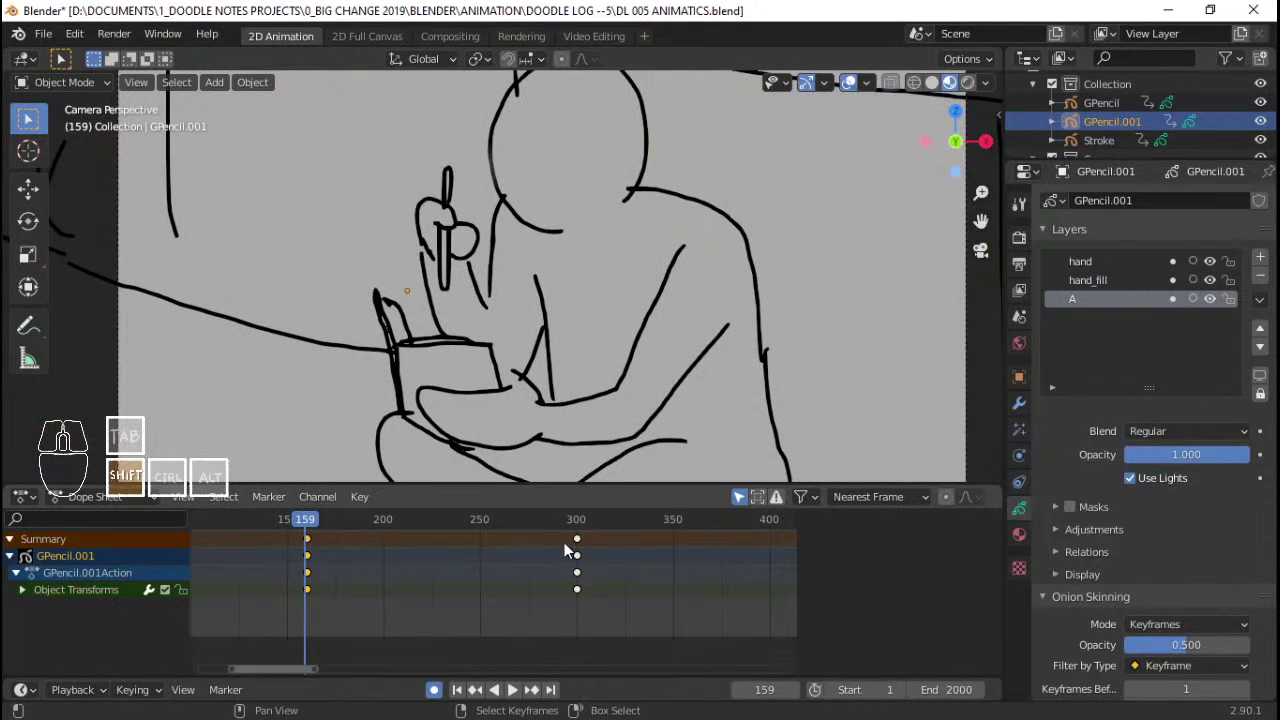
- Make hand_fill the active layer and show the sketchbook drawing's Grease Pencil keyframes in the Dope Sheet
{"action": "left_click", "coordinate": [1105, 278]}
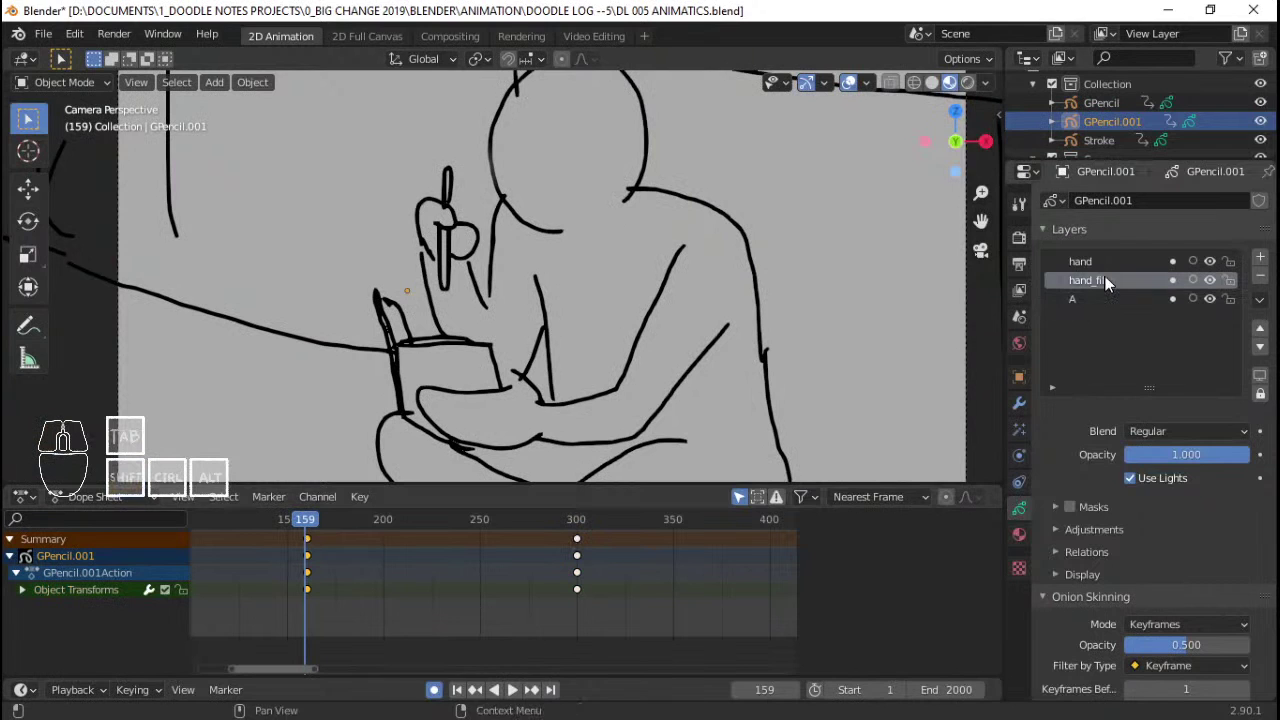
{"action": "left_click", "coordinate": [123, 496]}
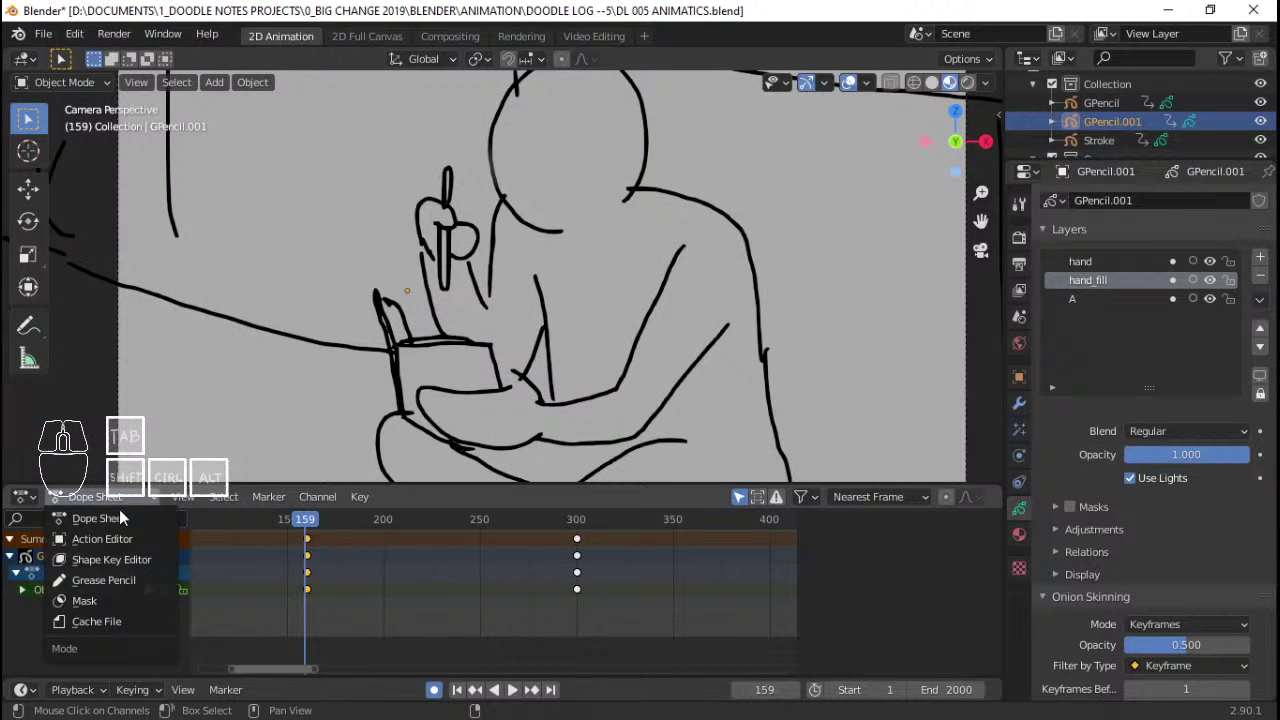
{"action": "left_click", "coordinate": [113, 580]}
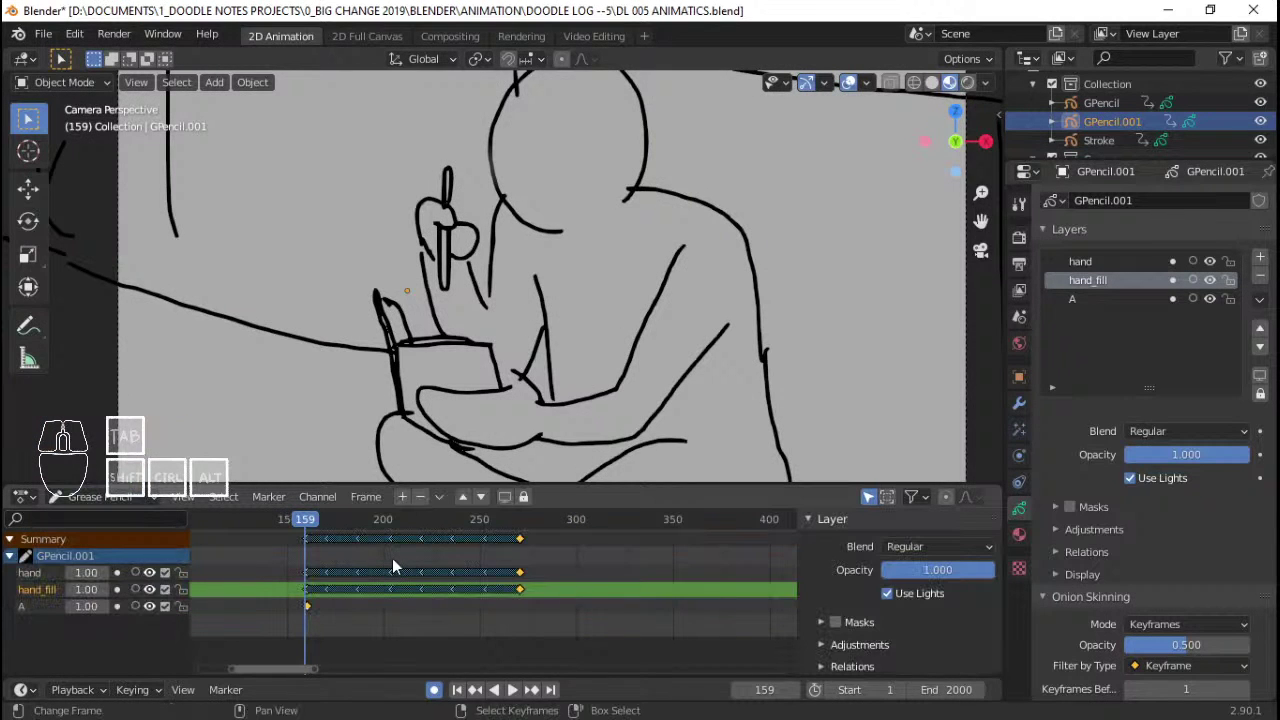
- Shift all of the sketchbook drawing's Grease Pencil keyframes later so they start at about frame 193
{"action": "key", "text": "g"}
{"action": "right_click", "coordinate": [429, 563]}
{"action": "key", "text": "space"}
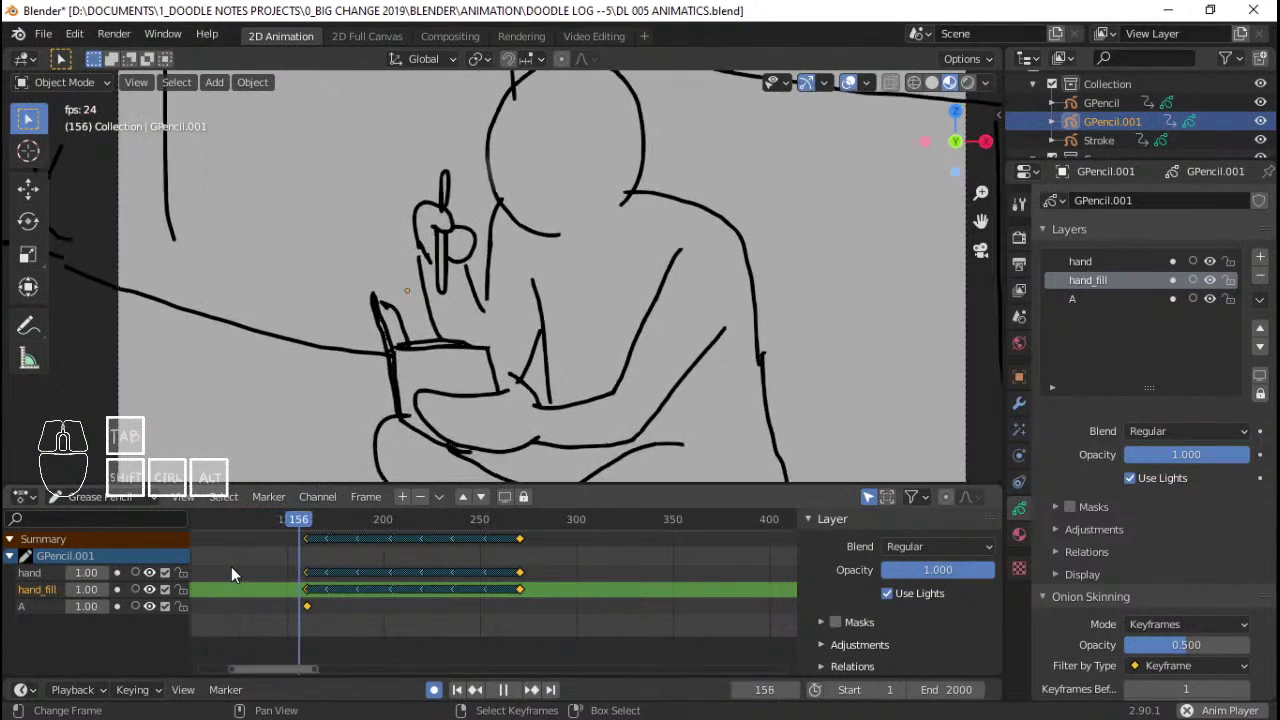
{"action": "key", "text": "space"}
{"action": "key", "text": "g"}
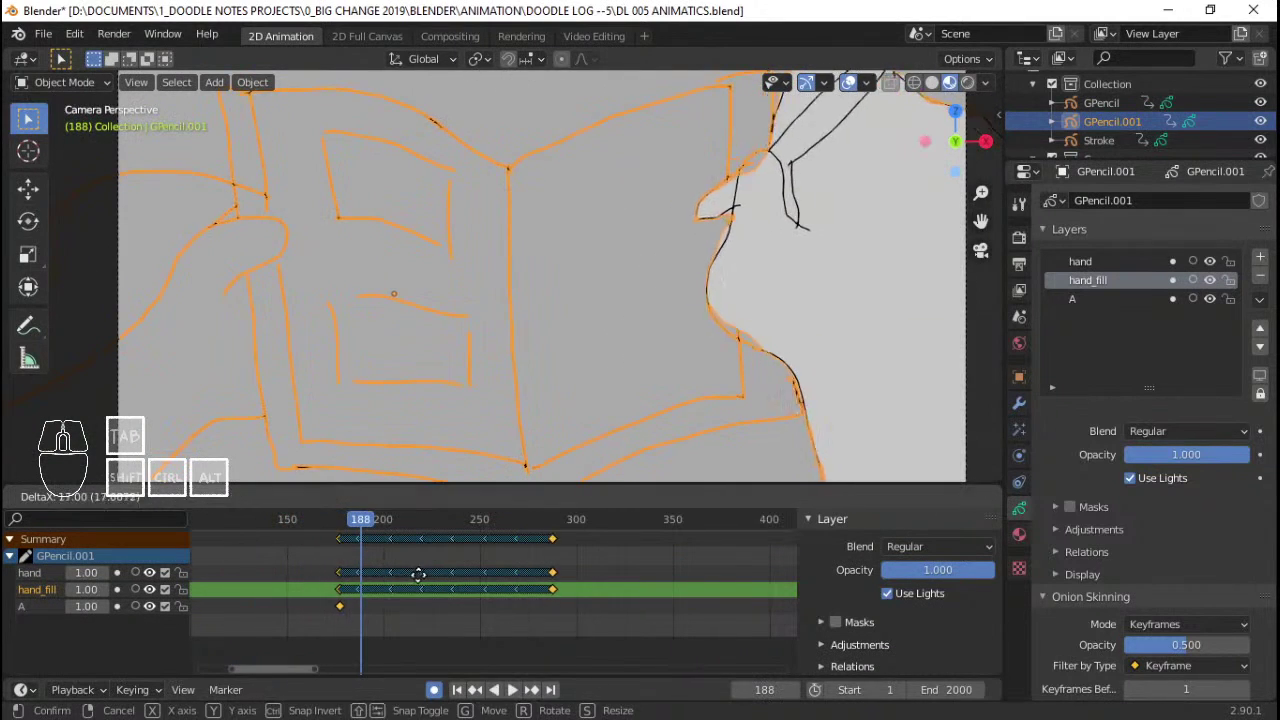
{"action": "left_click", "coordinate": [447, 574]}
- Select the Render box drawing and move its end keyframe to about frame 200
{"action": "key", "text": "space"}
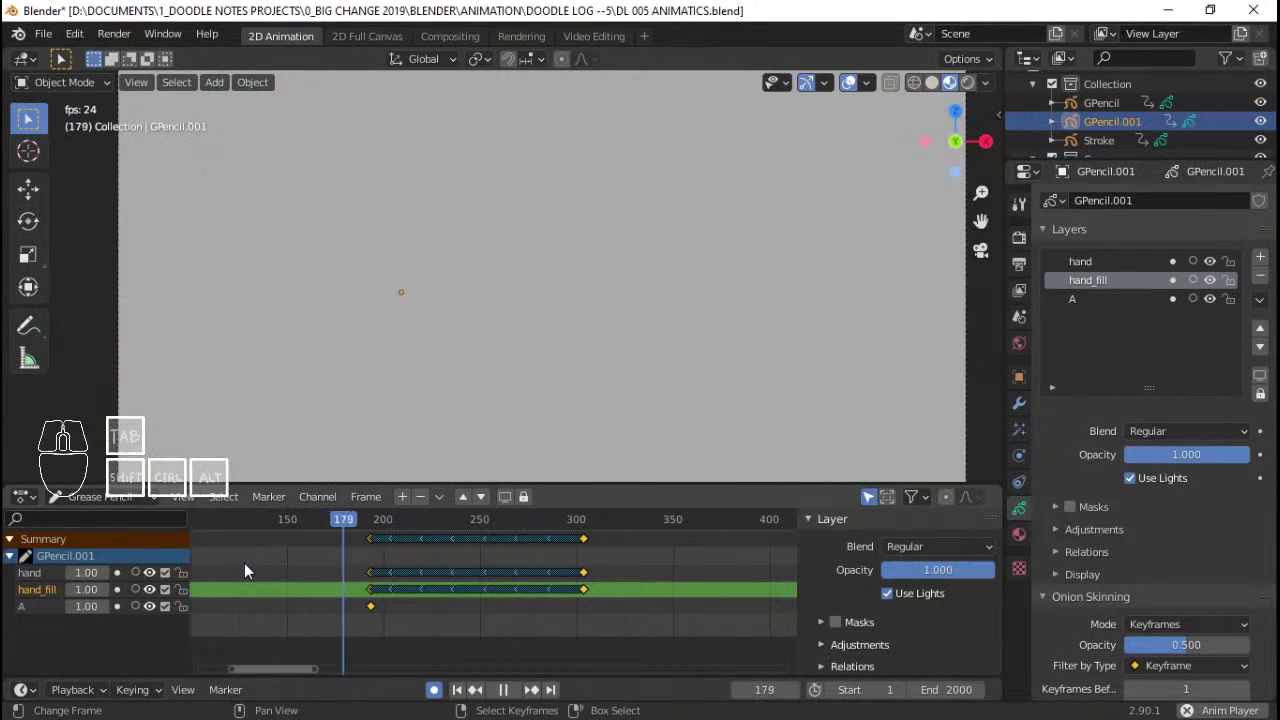
{"action": "key", "text": "space"}
{"action": "left_click_drag", "start_coordinate": [244, 563], "coordinate": [279, 563]}
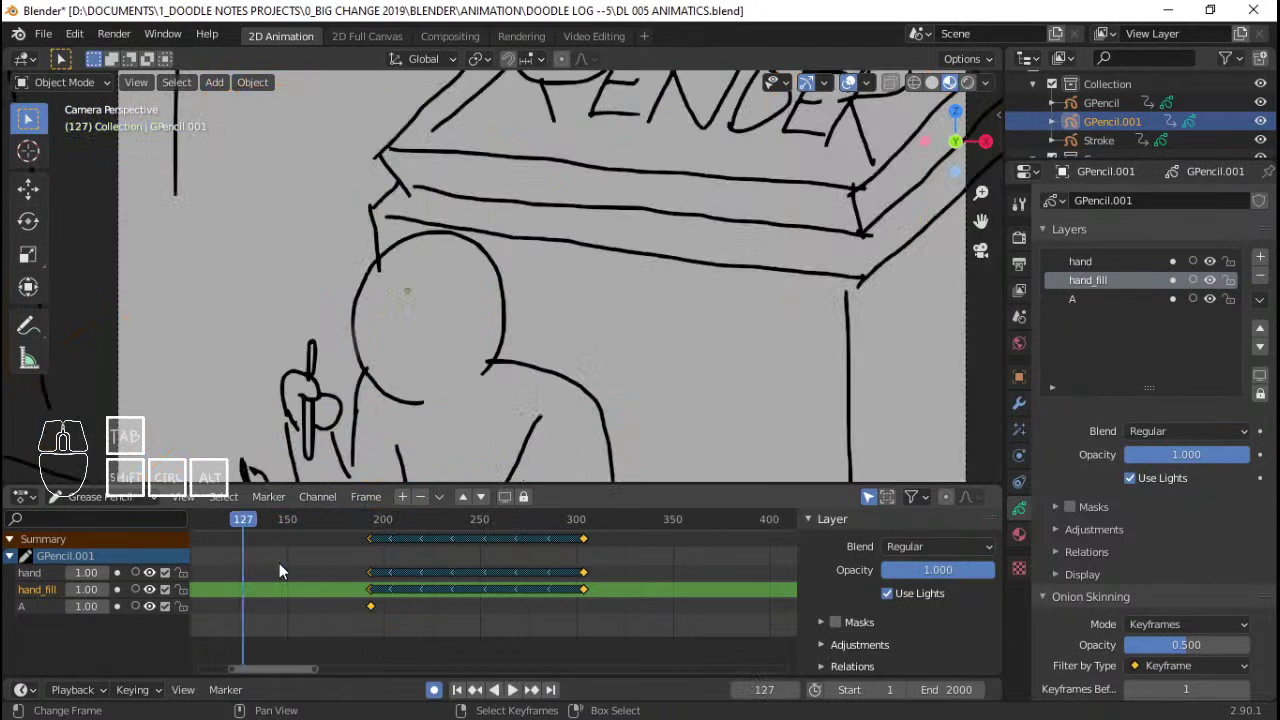
{"action": "left_click", "coordinate": [497, 375]}
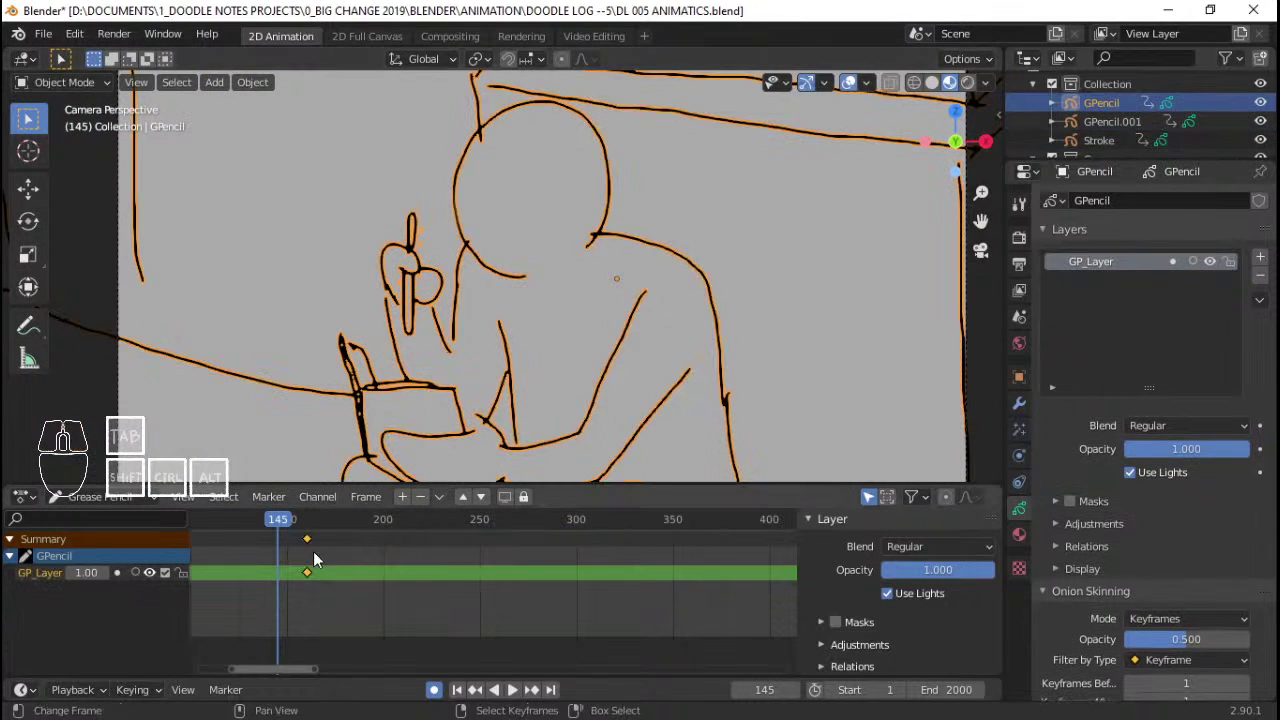
{"action": "key", "text": "g"}
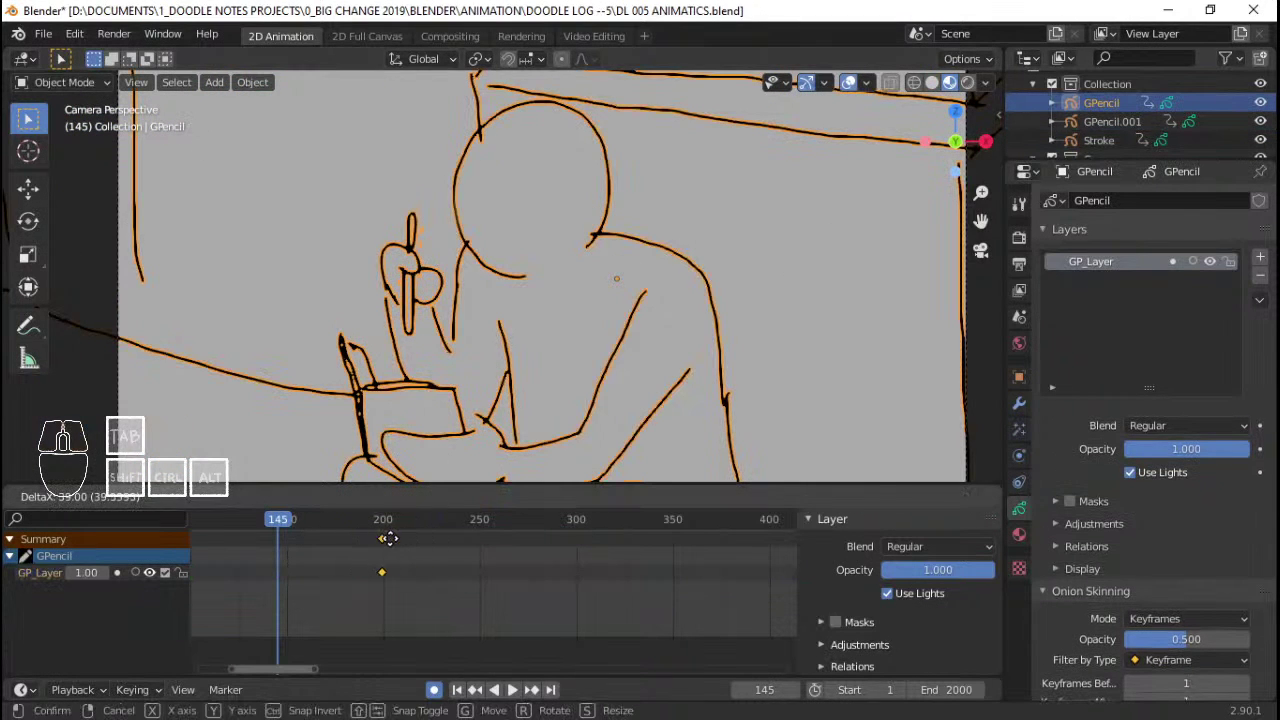
{"action": "left_click", "coordinate": [388, 538]}
- Play up to the cut and move the Render box drawing's end keyframe back to frame 191
{"action": "key", "text": "space"}
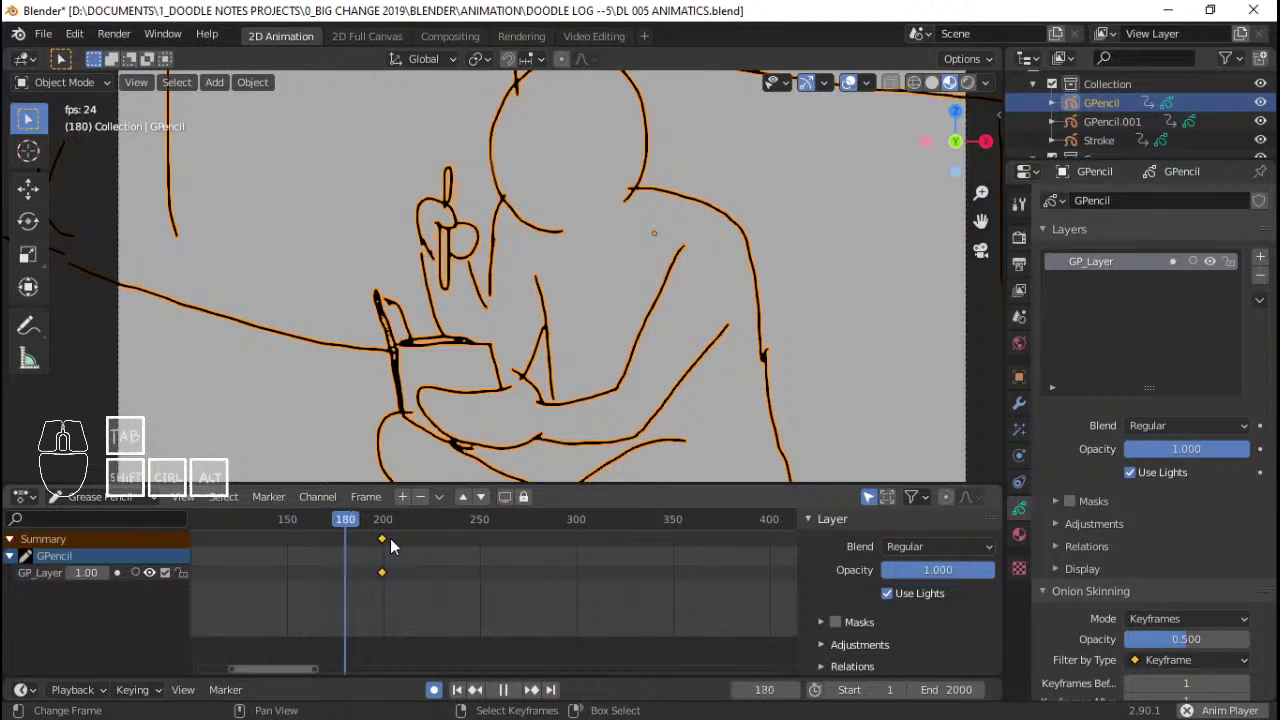
{"action": "key", "text": "g"}
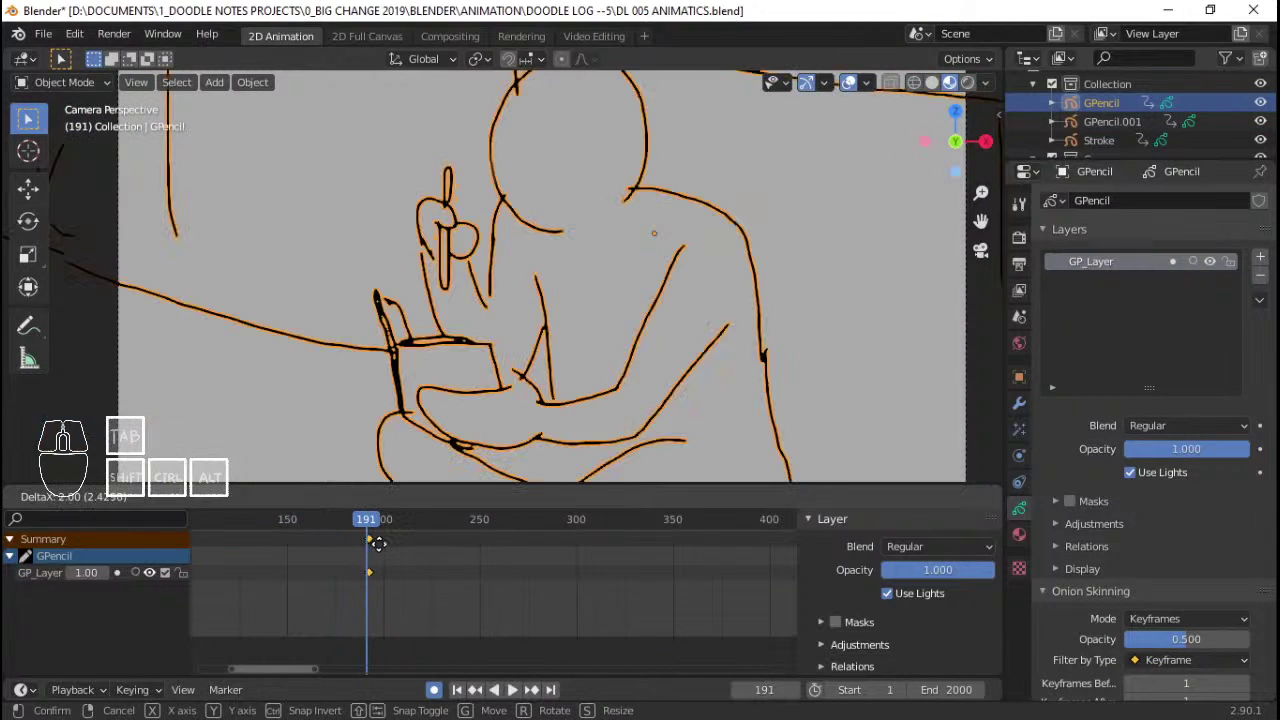
{"action": "left_click", "coordinate": [376, 546]}
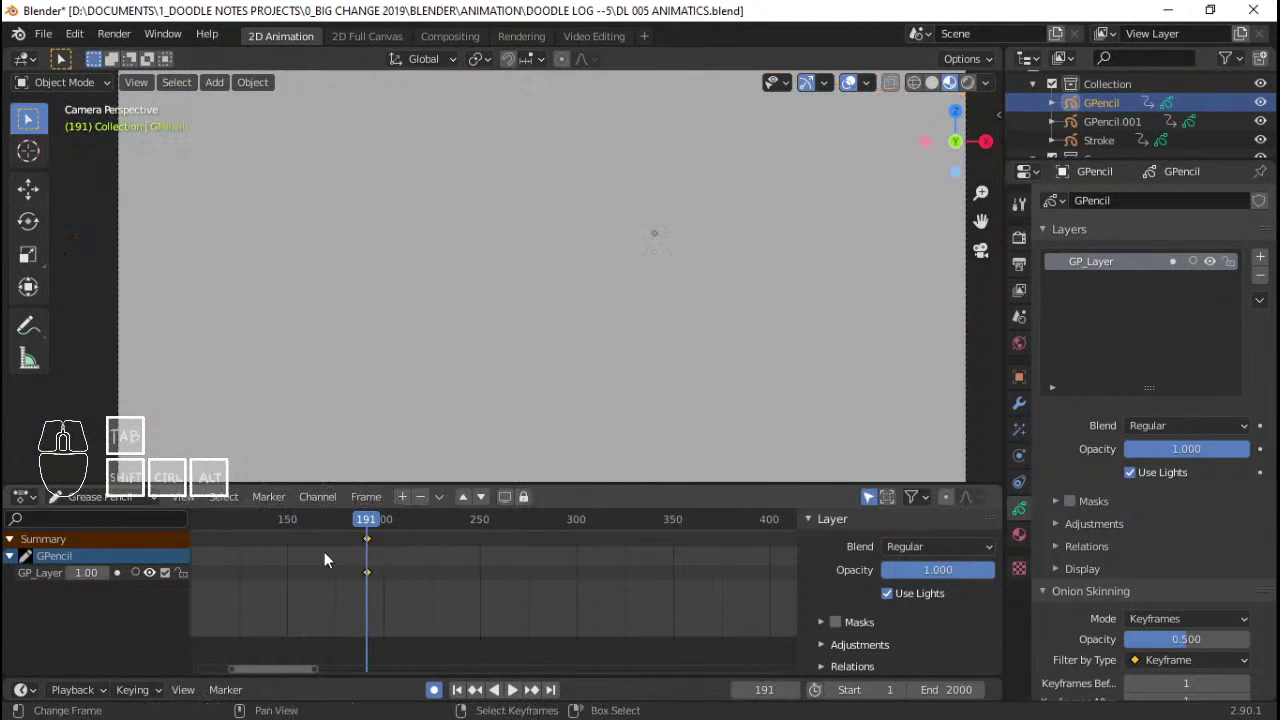
- Play the Render box shot from its push-in through the cut into the sketchbook shot to check the timing
{"action": "scroll", "coordinate": [324, 552], "scroll_direction": "down", "scroll_amount": 8}
{"action": "middle_click_drag", "start_coordinate": [380, 577], "coordinate": [457, 603]}
{"action": "left_click", "coordinate": [373, 581]}
{"action": "key", "text": "space"}
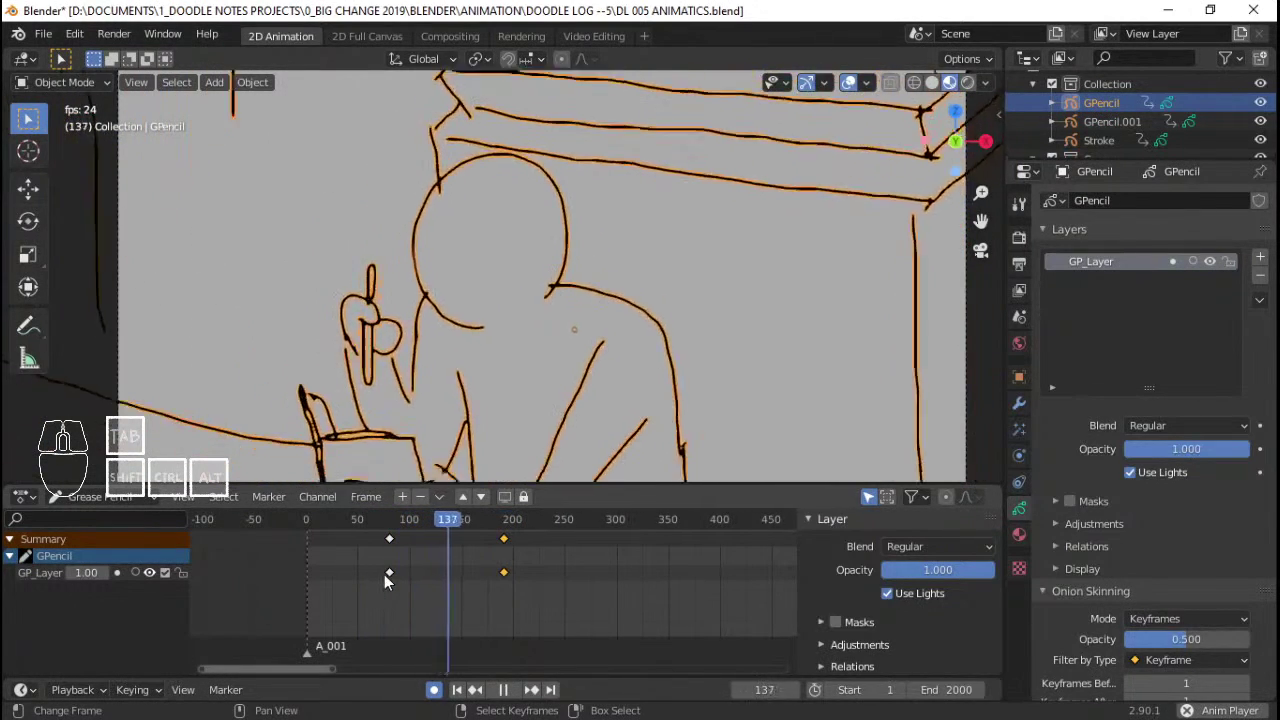
{"action": "key", "text": "space"}
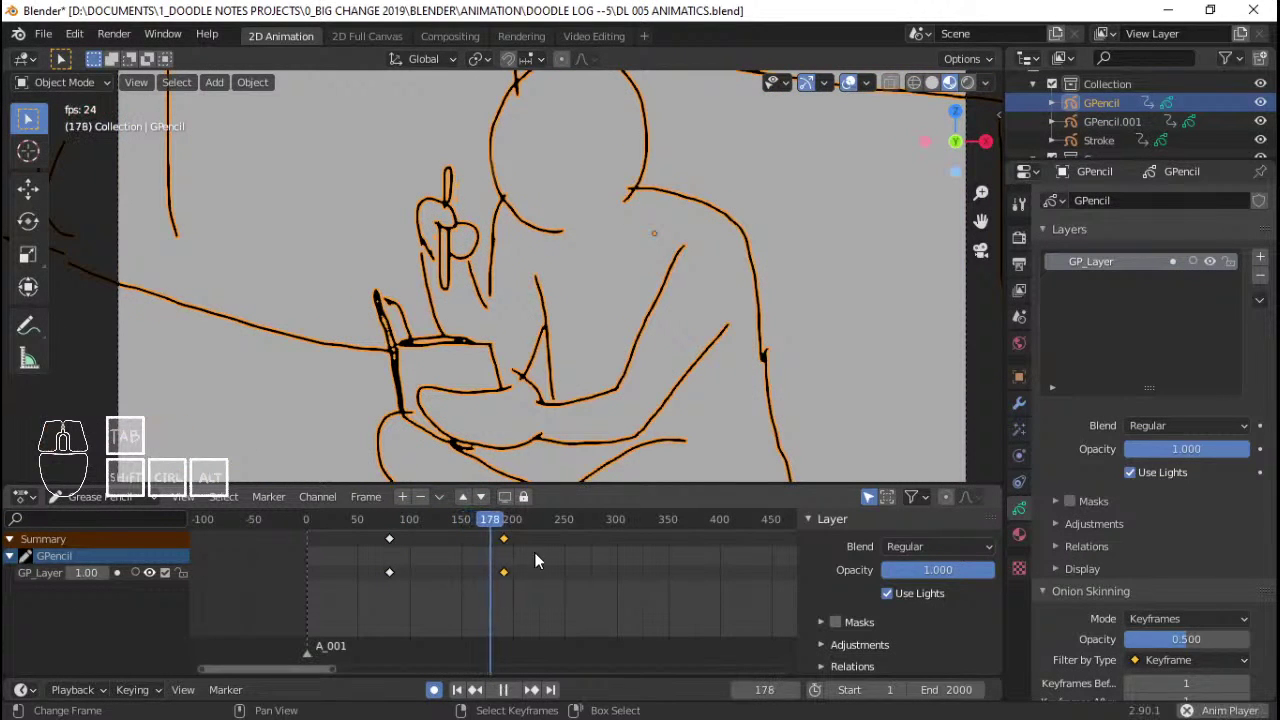
{"action": "key", "text": "space"}
{"action": "left_click", "coordinate": [433, 547]}
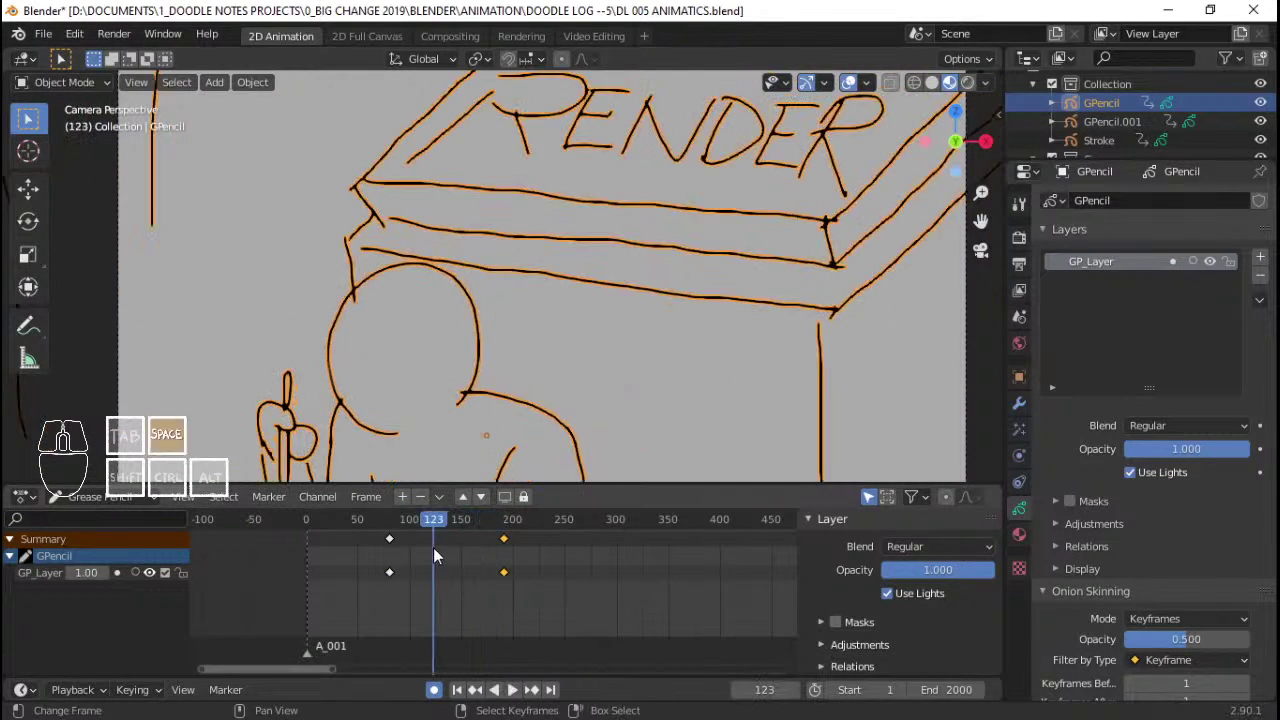
{"action": "key", "text": "space"}
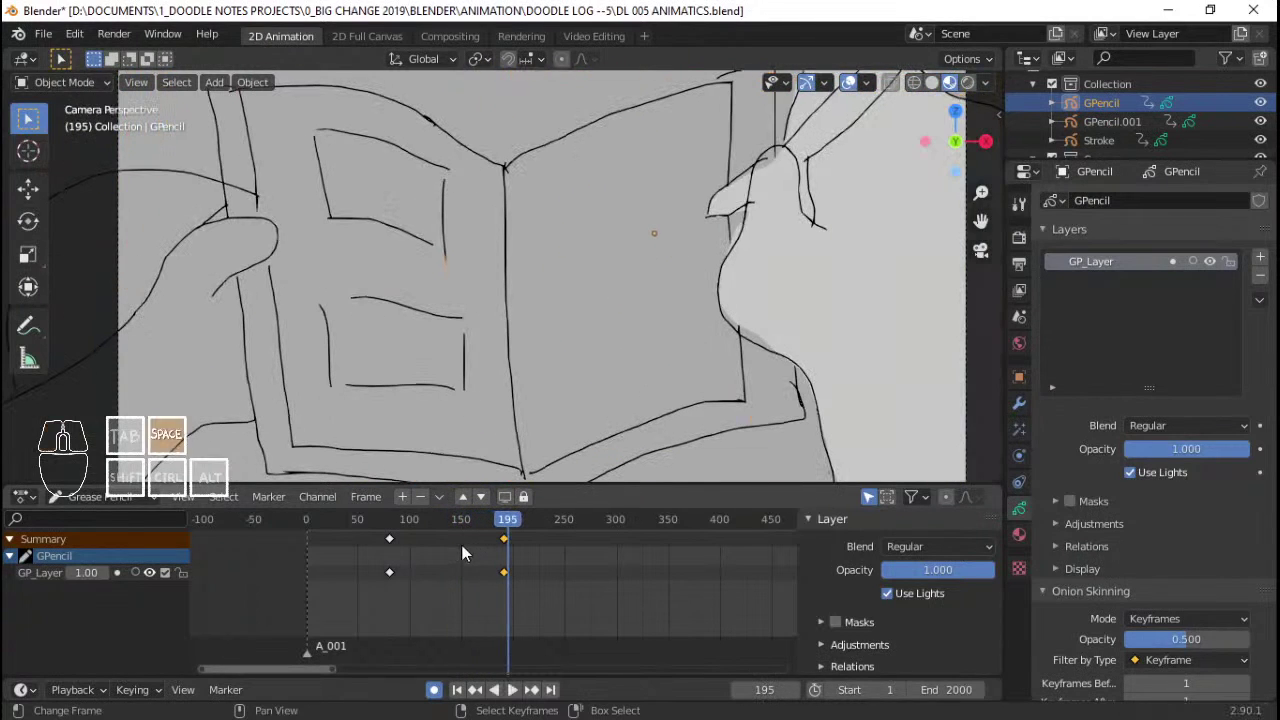
- Replay the cut from about frame 150 and move the Render box drawing's end keyframe to frame 200
{"action": "left_click", "coordinate": [461, 544]}
{"action": "key", "text": "space"}
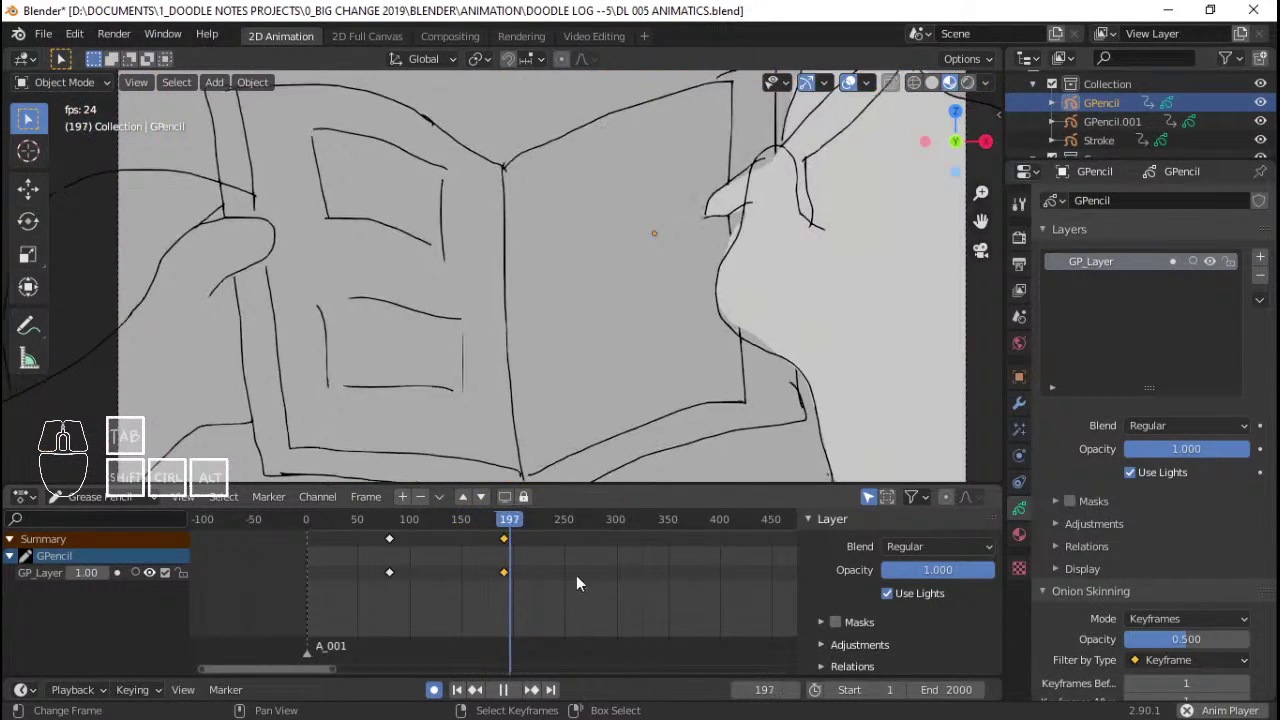
{"action": "key", "text": "g"}
{"action": "left_click", "coordinate": [525, 568]}
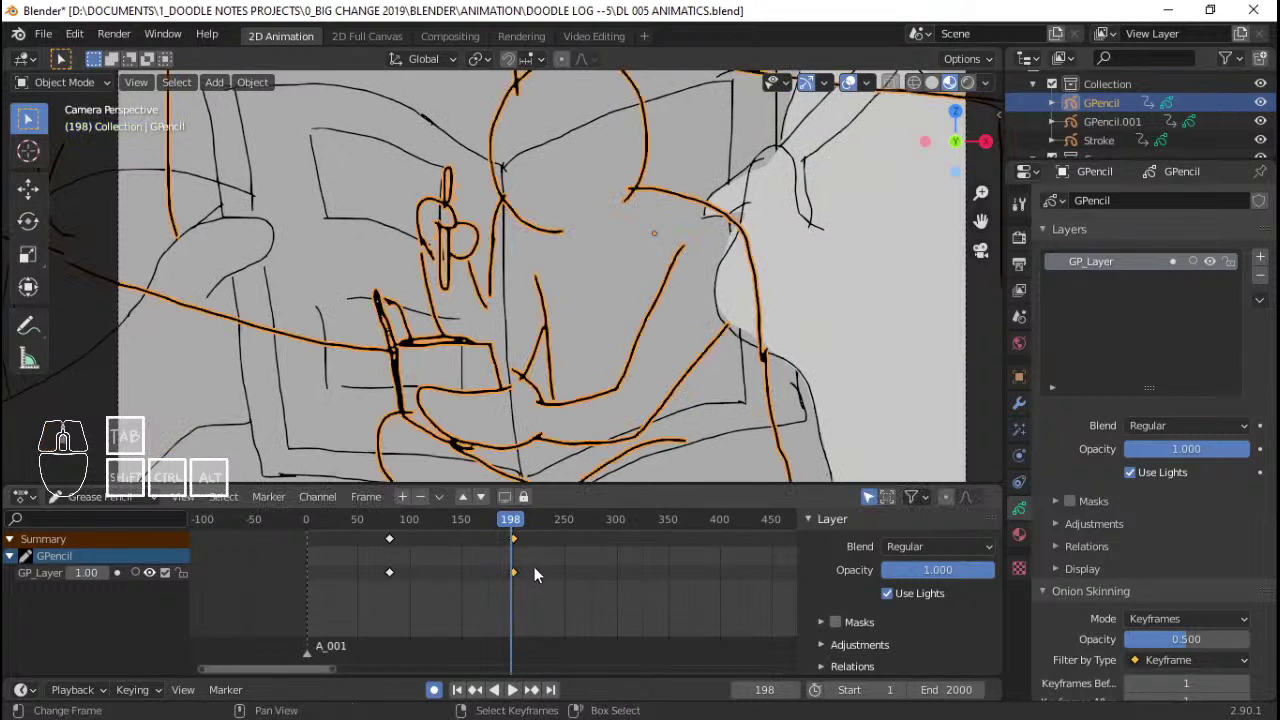
- Replay the end of the Render box shot from about frame 160 and return to frame 199 to inspect the cut
{"action": "scroll", "coordinate": [534, 568], "scroll_direction": "up", "scroll_amount": 5}
{"action": "middle_click_drag", "start_coordinate": [620, 567], "coordinate": [463, 563]}
{"action": "scroll", "coordinate": [309, 580], "scroll_direction": "up", "scroll_amount": 1}
{"action": "middle_click_drag", "start_coordinate": [309, 580], "coordinate": [534, 557]}
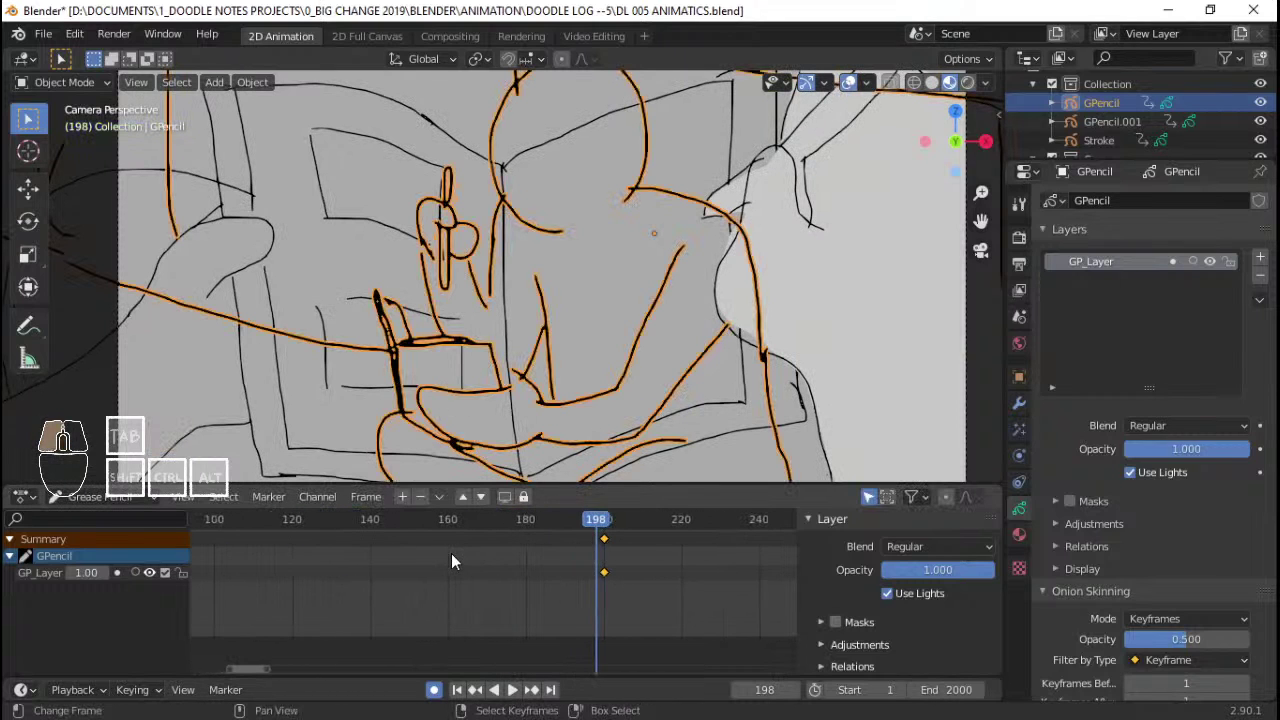
{"action": "left_click", "coordinate": [451, 562]}
{"action": "key", "text": "space"}
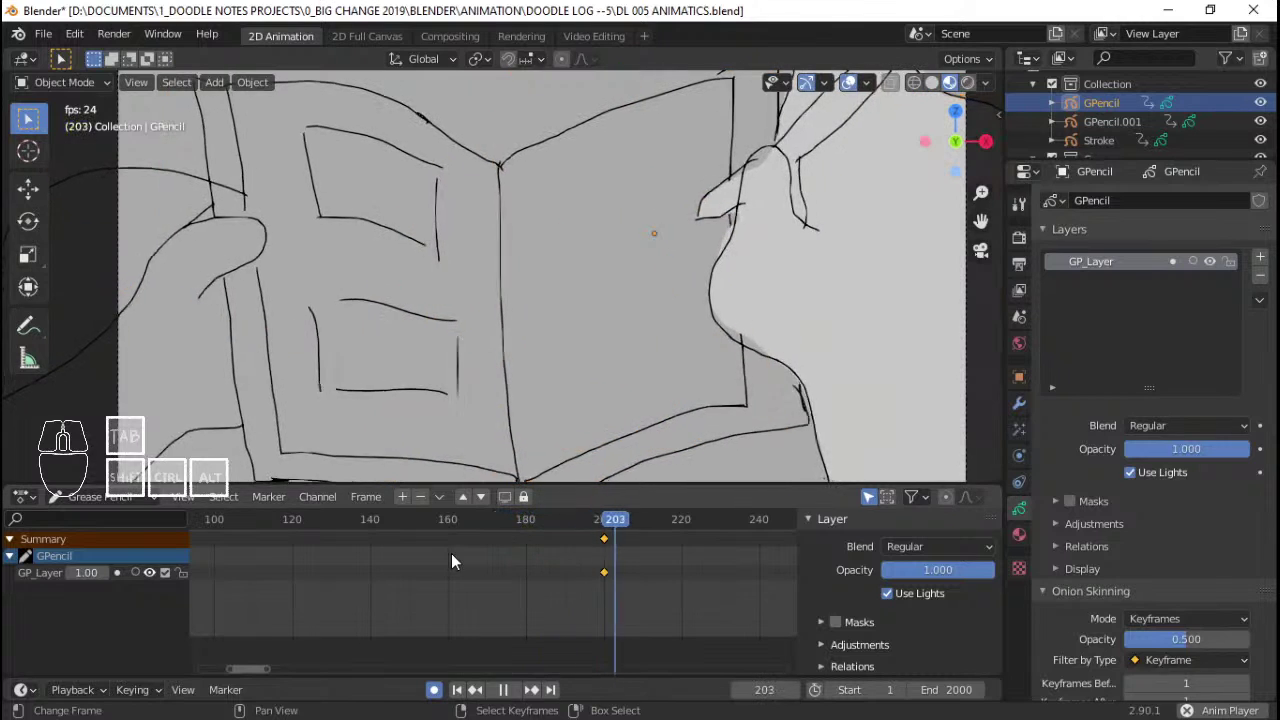
{"action": "left_click", "coordinate": [601, 563]}
{"action": "key", "text": "space"}
{"action": "key", "text": "Down"}
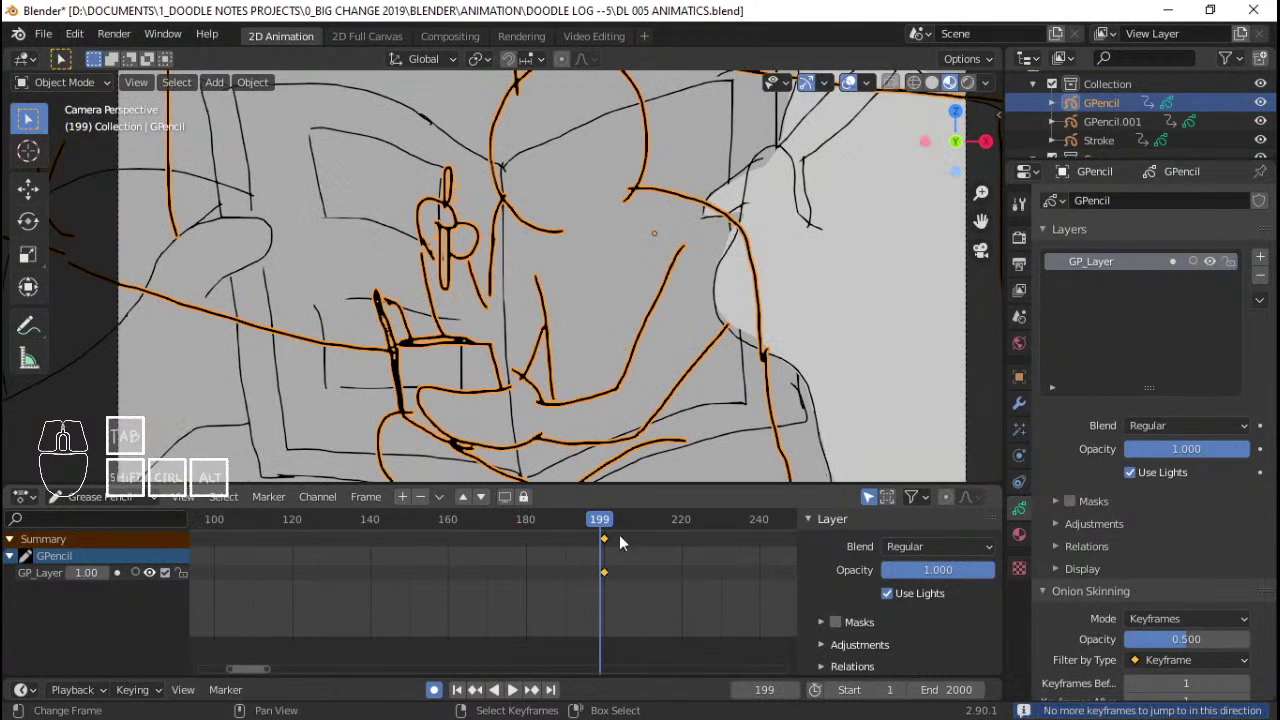
- Go to frame 200, select the sketchbook drawing and shift its Grease Pencil keyframes to start there
{"action": "left_click", "coordinate": [598, 554]}
{"action": "key", "text": "Right"}
{"action": "key", "text": "Right"}
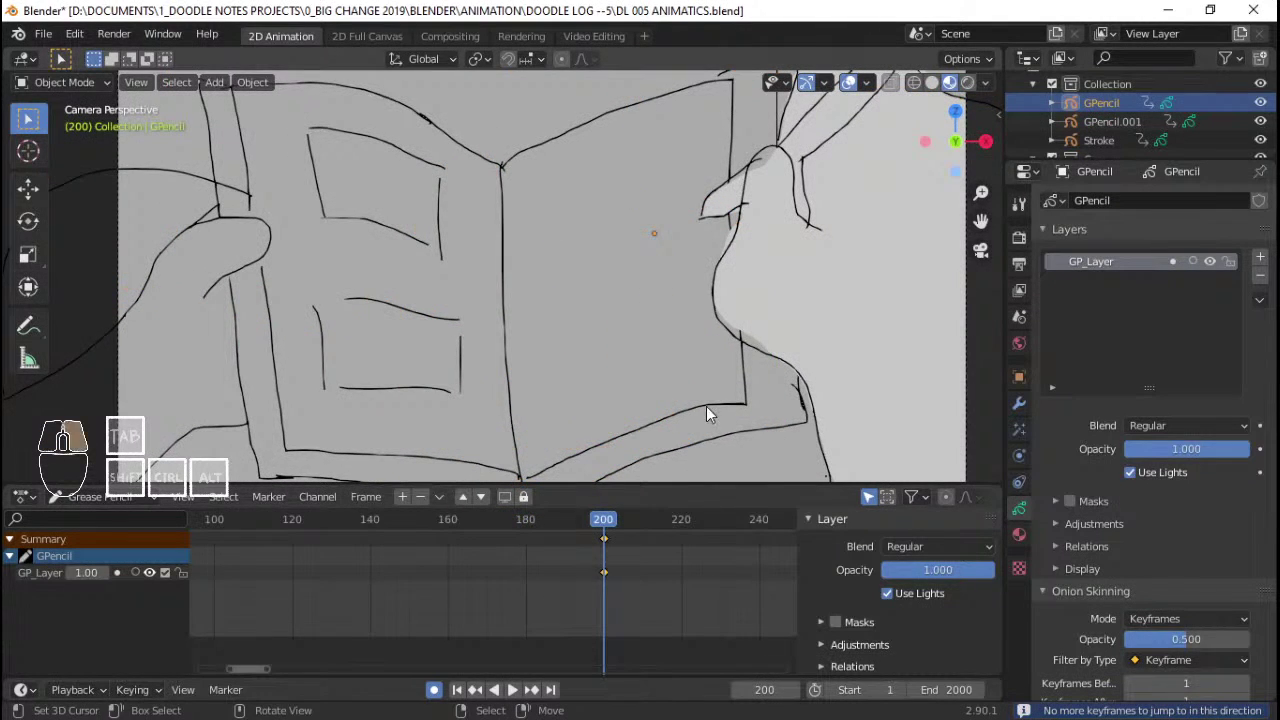
{"action": "left_click", "coordinate": [706, 406]}
{"action": "key", "text": "g"}
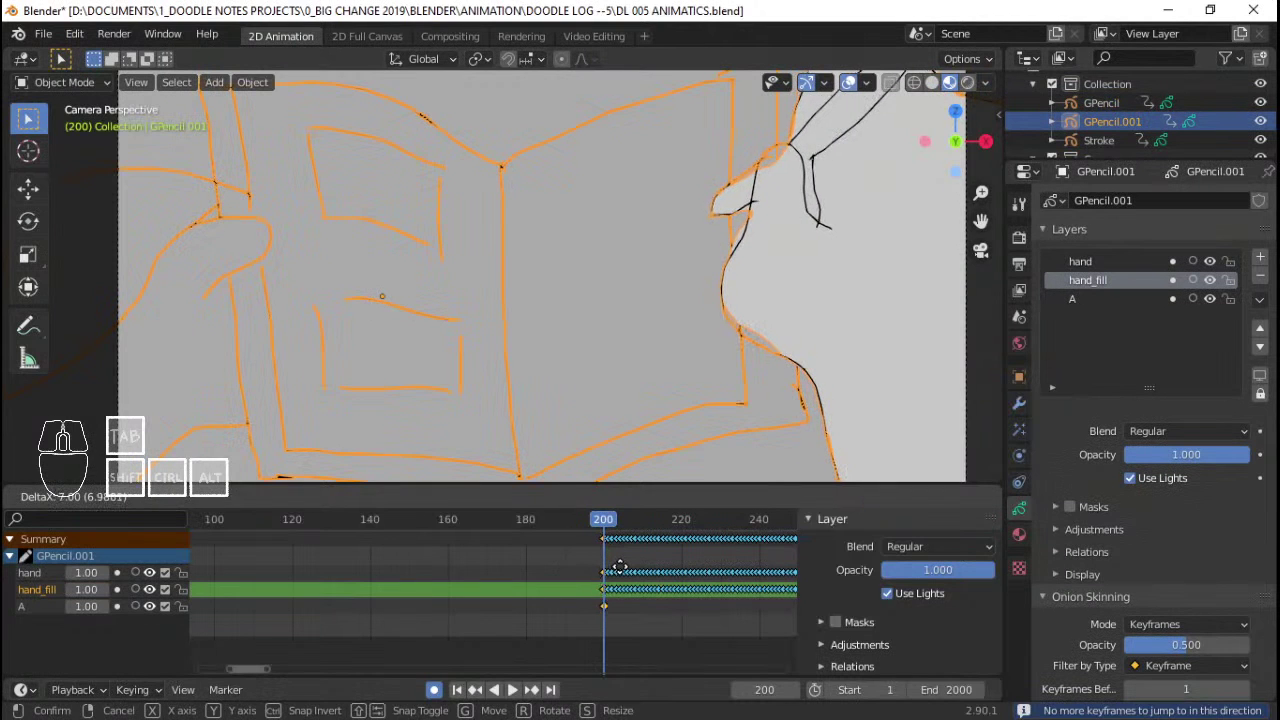
{"action": "key", "text": "Escape"}
- Replay the start of the sketchbook shot from just before frame 200, stopping at frame 228
{"action": "left_click", "coordinate": [562, 558]}
{"action": "key", "text": "space"}
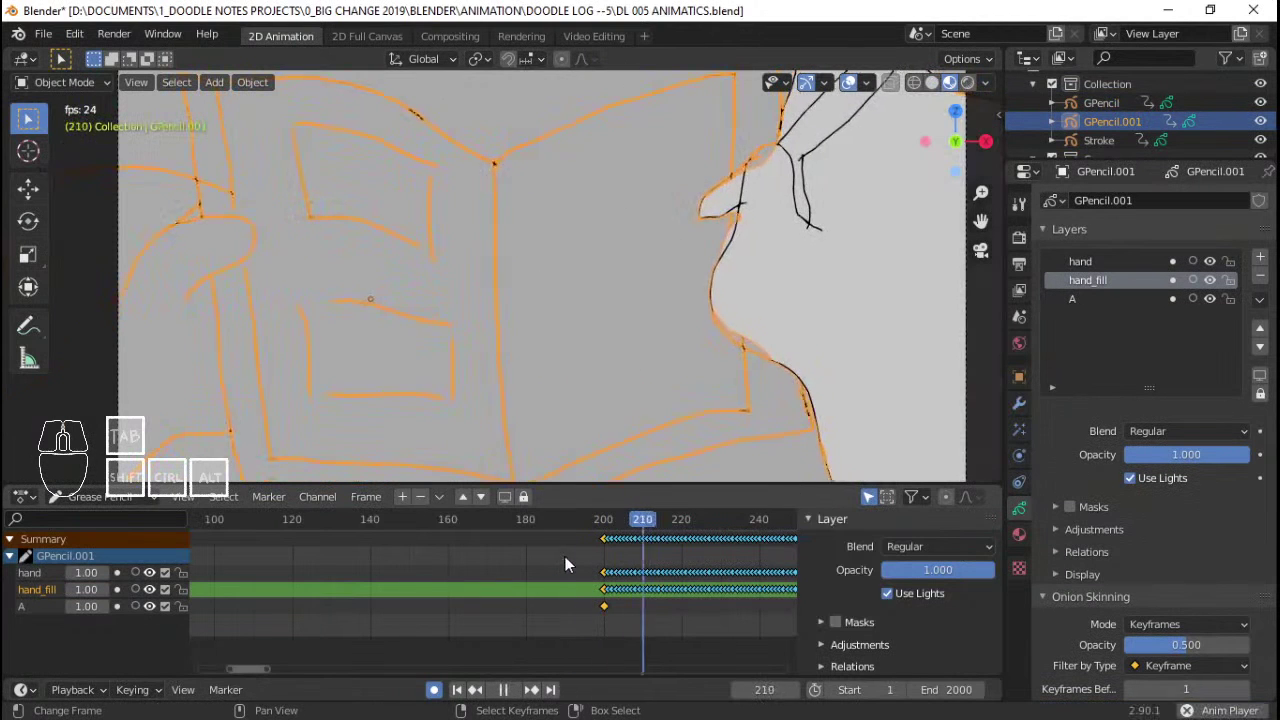
{"action": "key", "text": "space"}
{"action": "middle_click_drag", "start_coordinate": [632, 554], "coordinate": [456, 553]}
{"action": "key", "text": "space"}
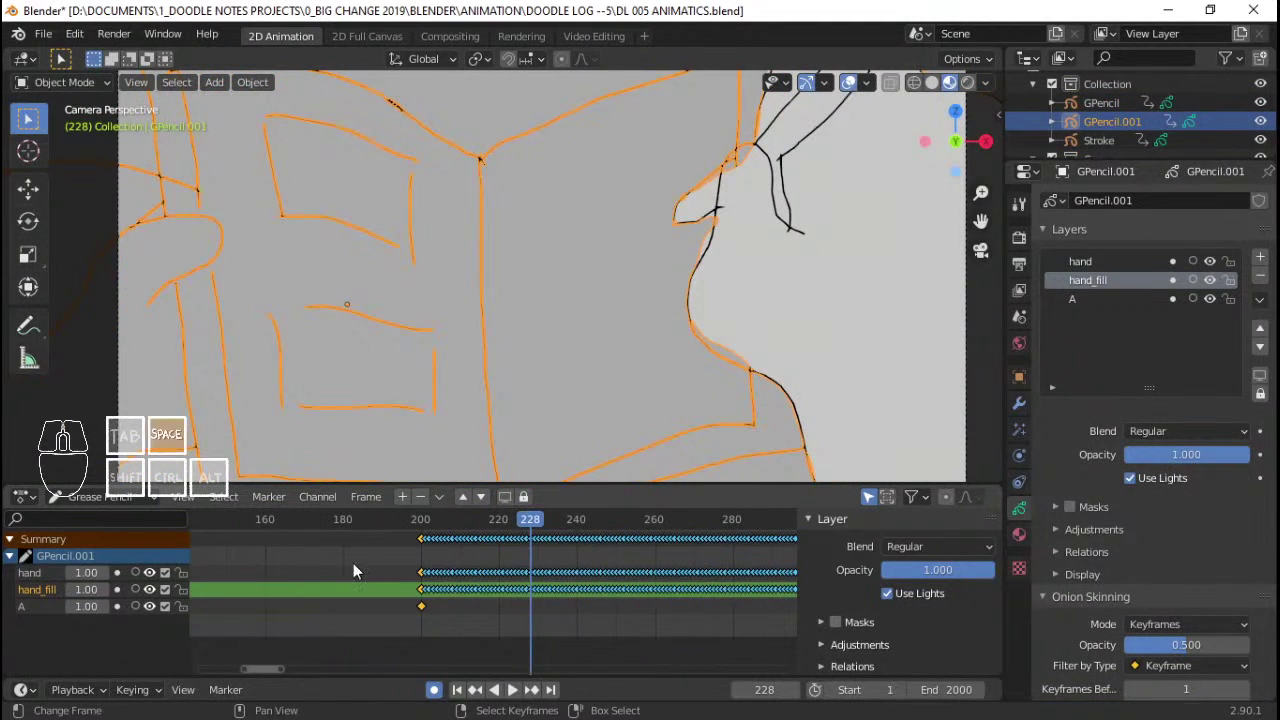
- Show the sketchbook drawing's object transform keyframes in the Dope Sheet and shift them to start at frame 200
{"action": "key", "text": "space"}
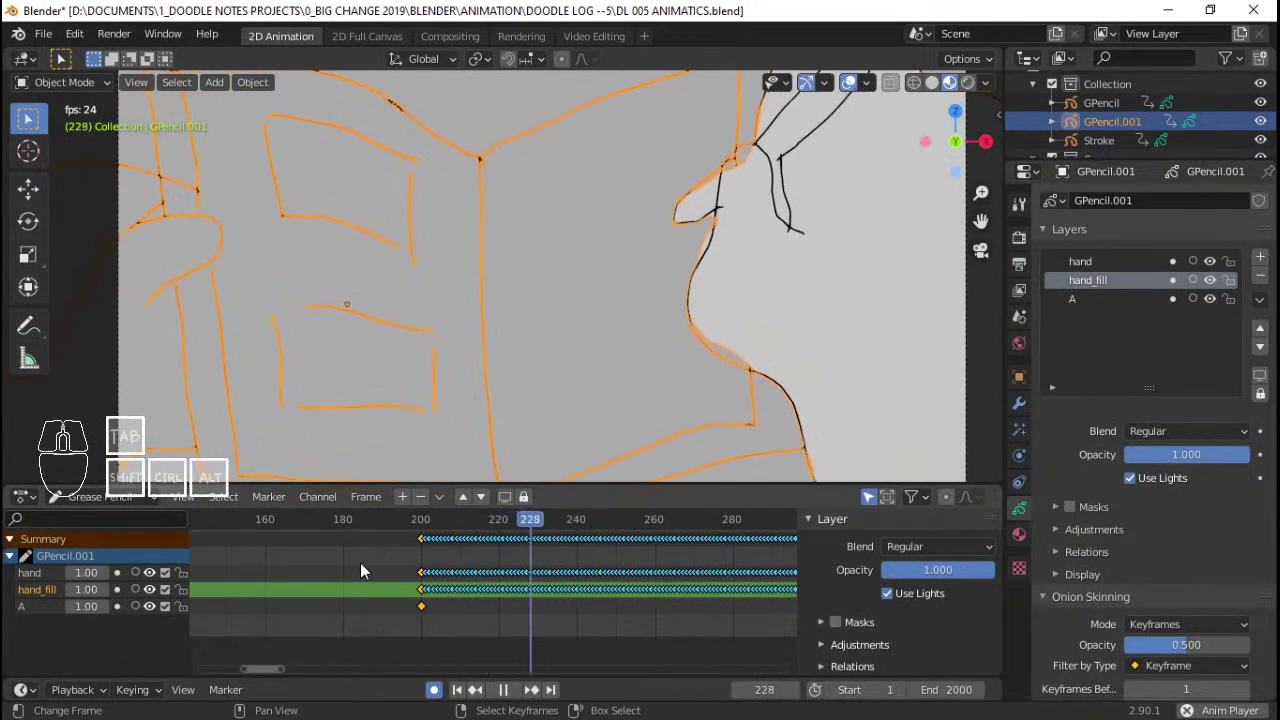
{"action": "key", "text": "space"}
{"action": "key", "text": "ctrl+Tab"}
{"action": "key", "text": "ctrl+Tab"}
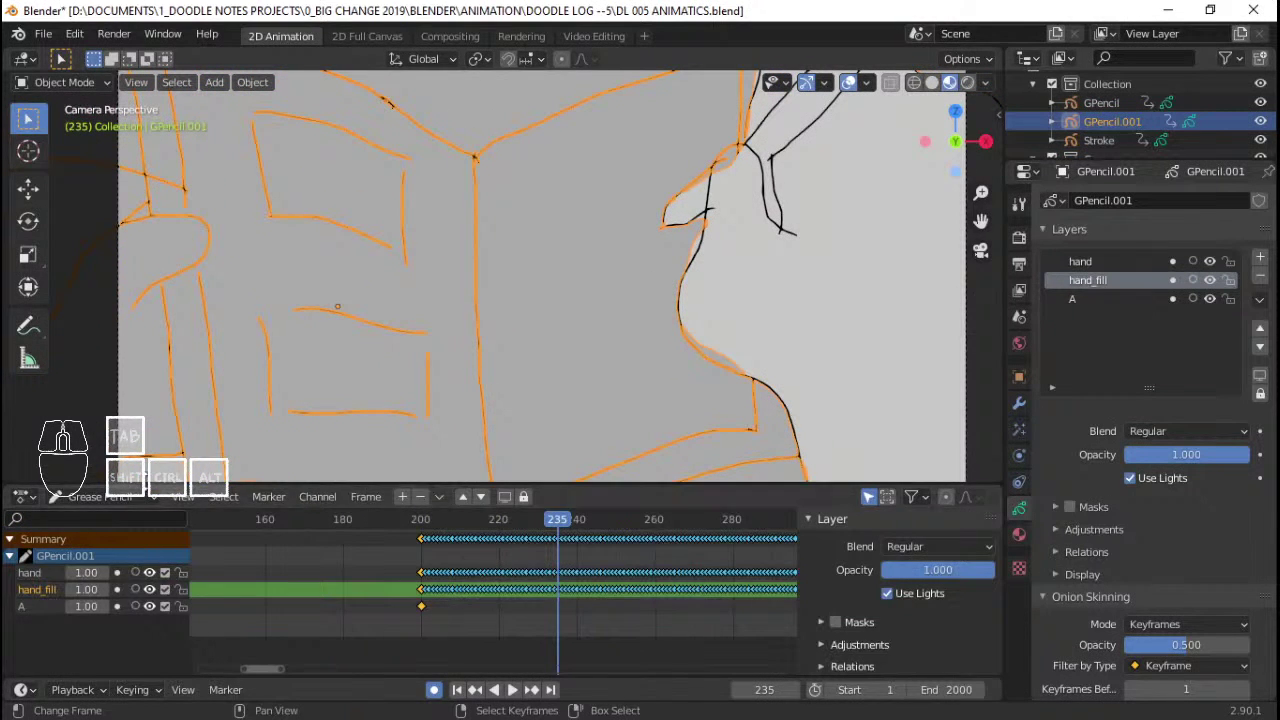
{"action": "left_click", "coordinate": [95, 496]}
{"action": "left_click", "coordinate": [95, 517]}
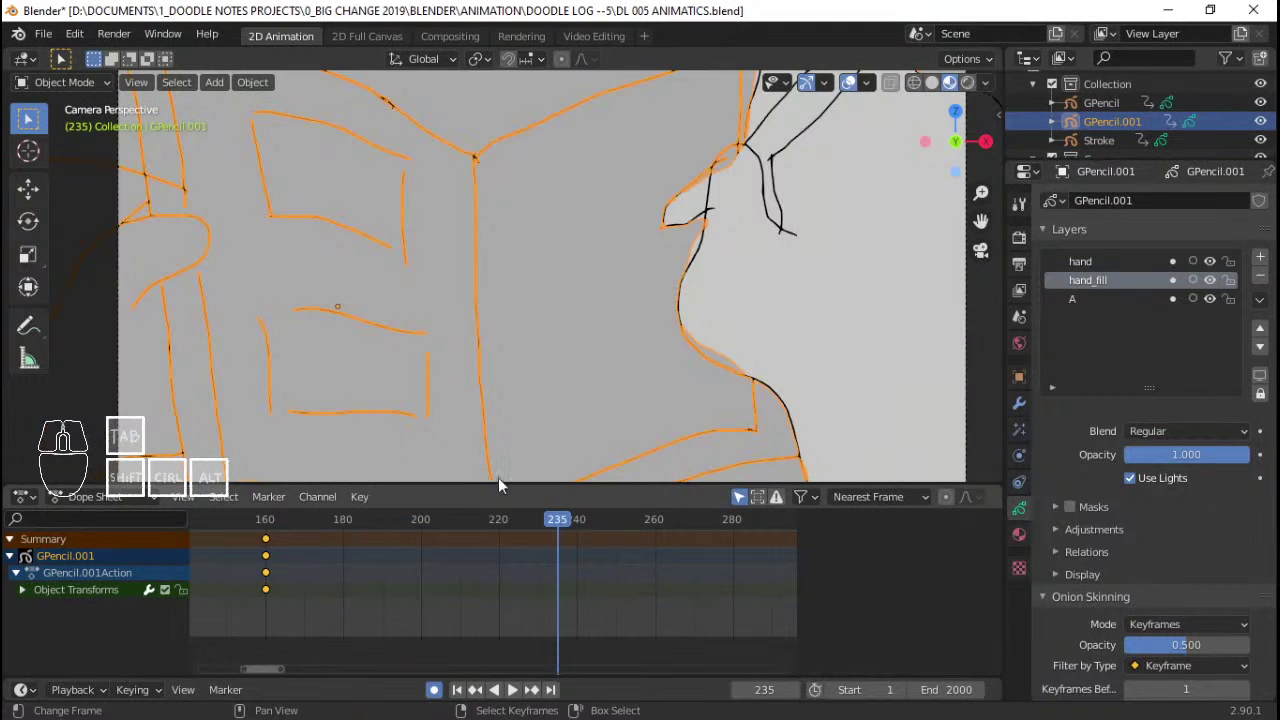
{"action": "key", "text": "Home"}
{"action": "key", "text": "Home"}
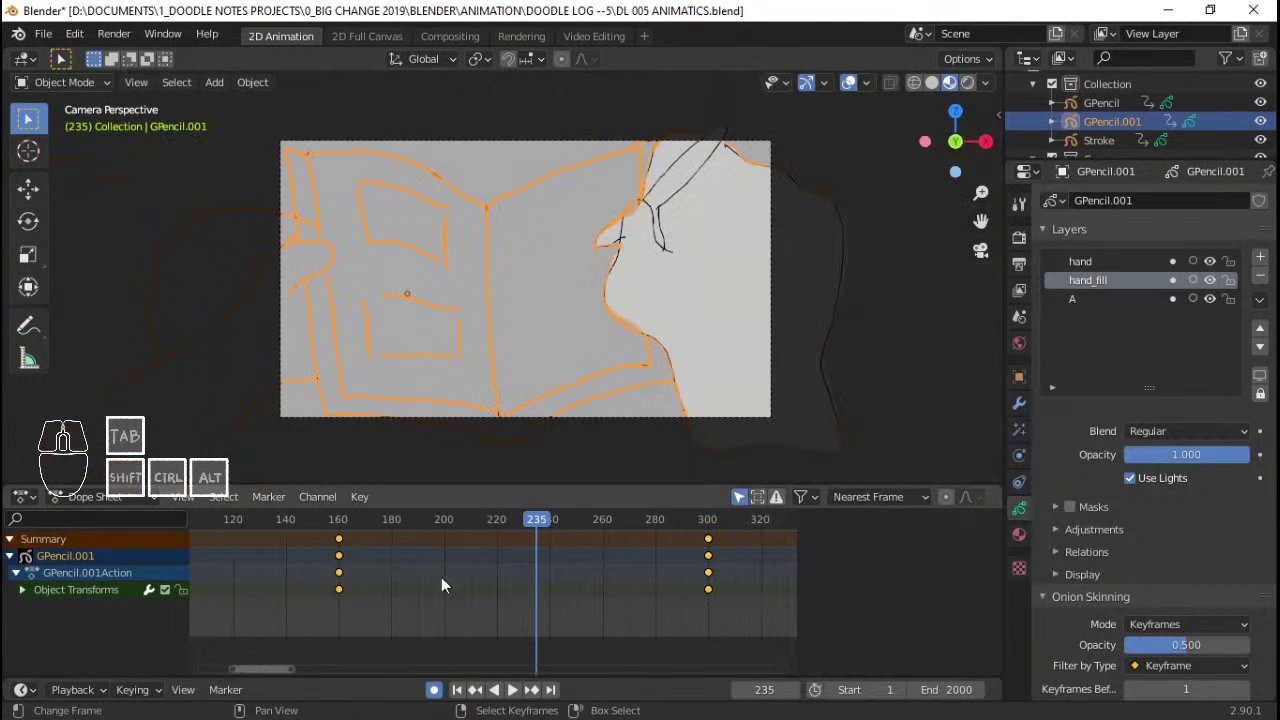
{"action": "key", "text": "g"}
{"action": "left_click", "coordinate": [547, 582]}
- Replay the sketchbook shot's camera push from about frame 188, stopping at frame 266
{"action": "left_click", "coordinate": [412, 566]}
{"action": "key", "text": "space"}
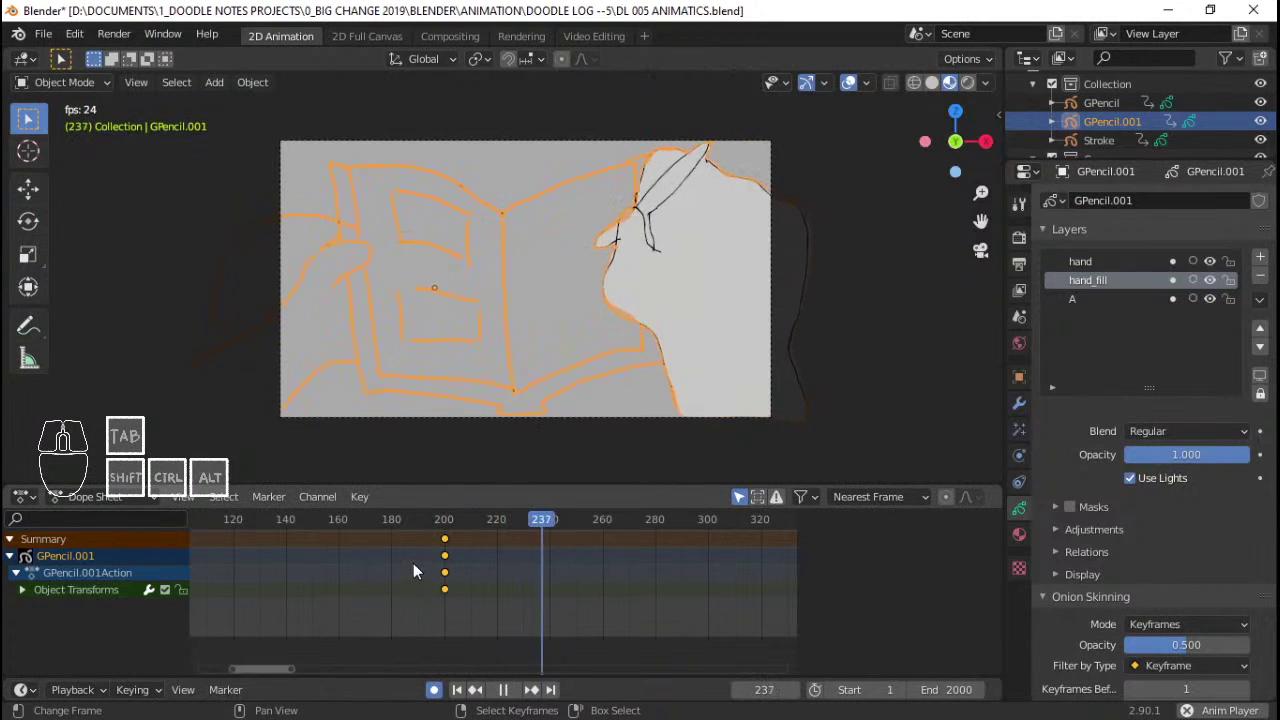
{"action": "key", "text": "space"}
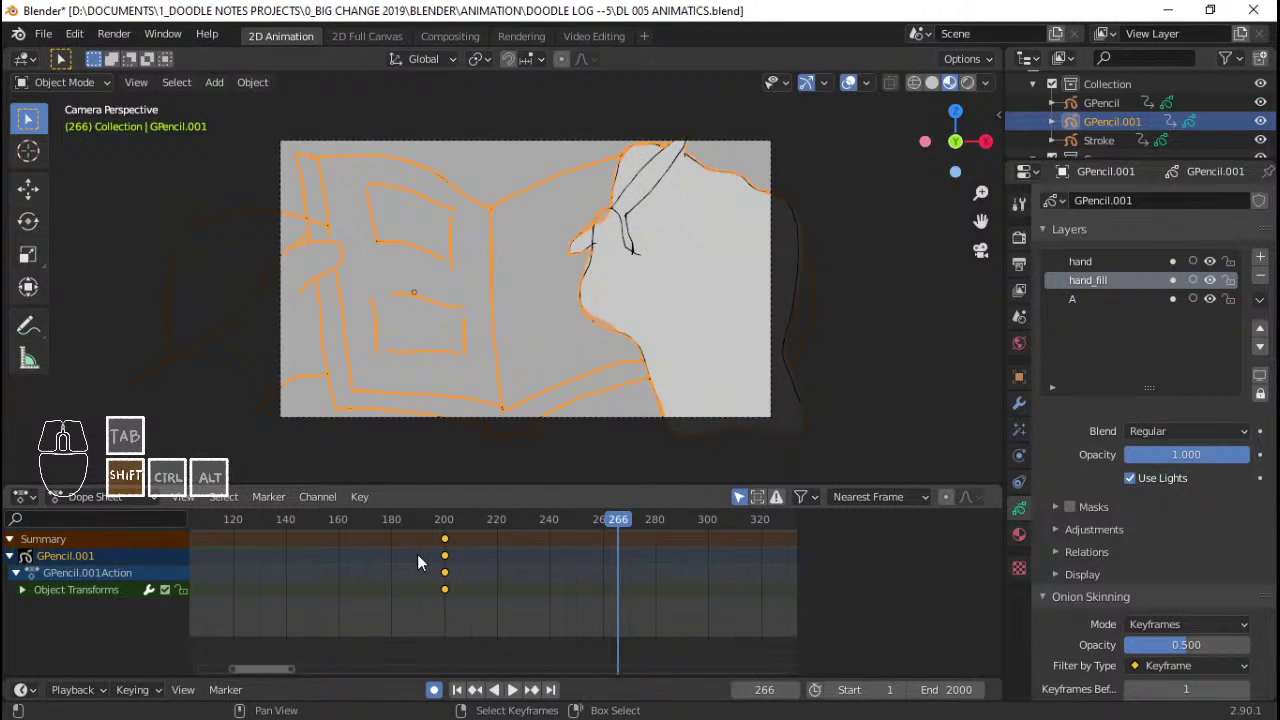
- Return to frame 1, save the file and play the animatic from the Video Editing workspace
{"action": "key", "text": "shift+Left"}
{"action": "key", "text": "ctrl+s"}
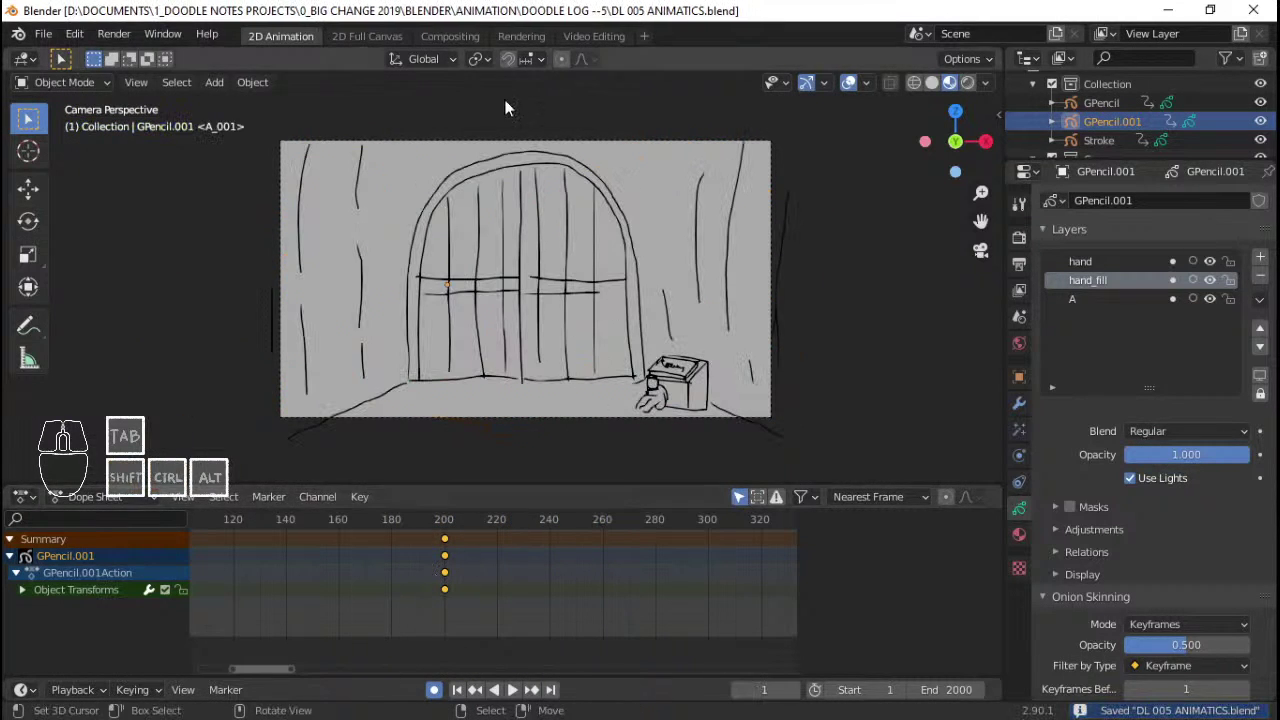
{"action": "left_click", "coordinate": [594, 36]}
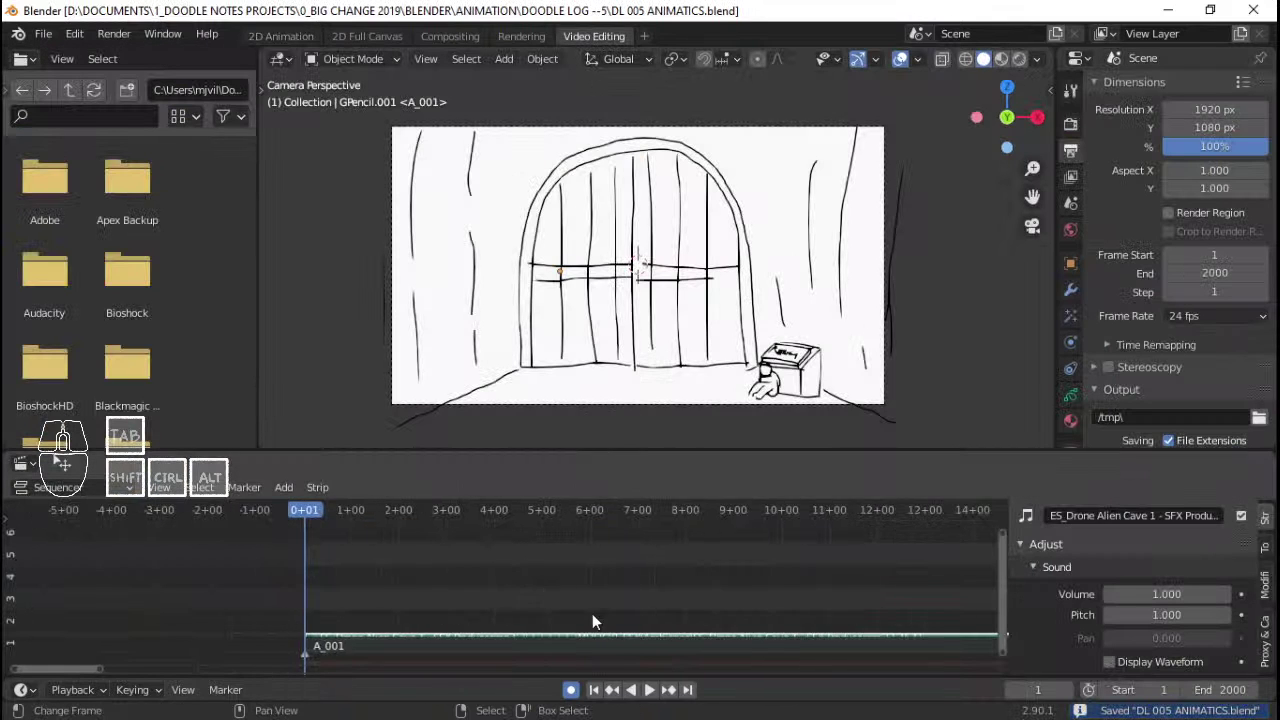
{"action": "middle_click_drag", "start_coordinate": [592, 621], "coordinate": [528, 532]}
{"action": "key", "text": "space"}
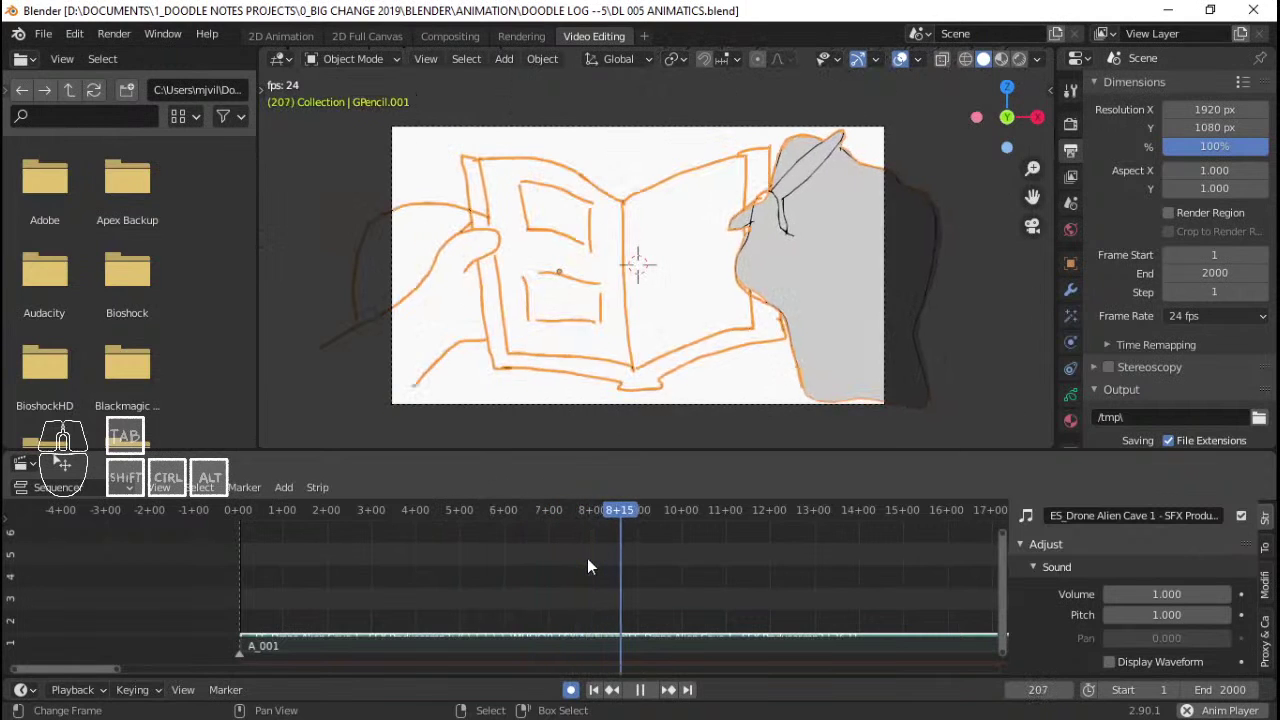
- Replay the cut from the Render box shot to the sketchbook shot several times from about frame 150
{"action": "left_click", "coordinate": [511, 554]}
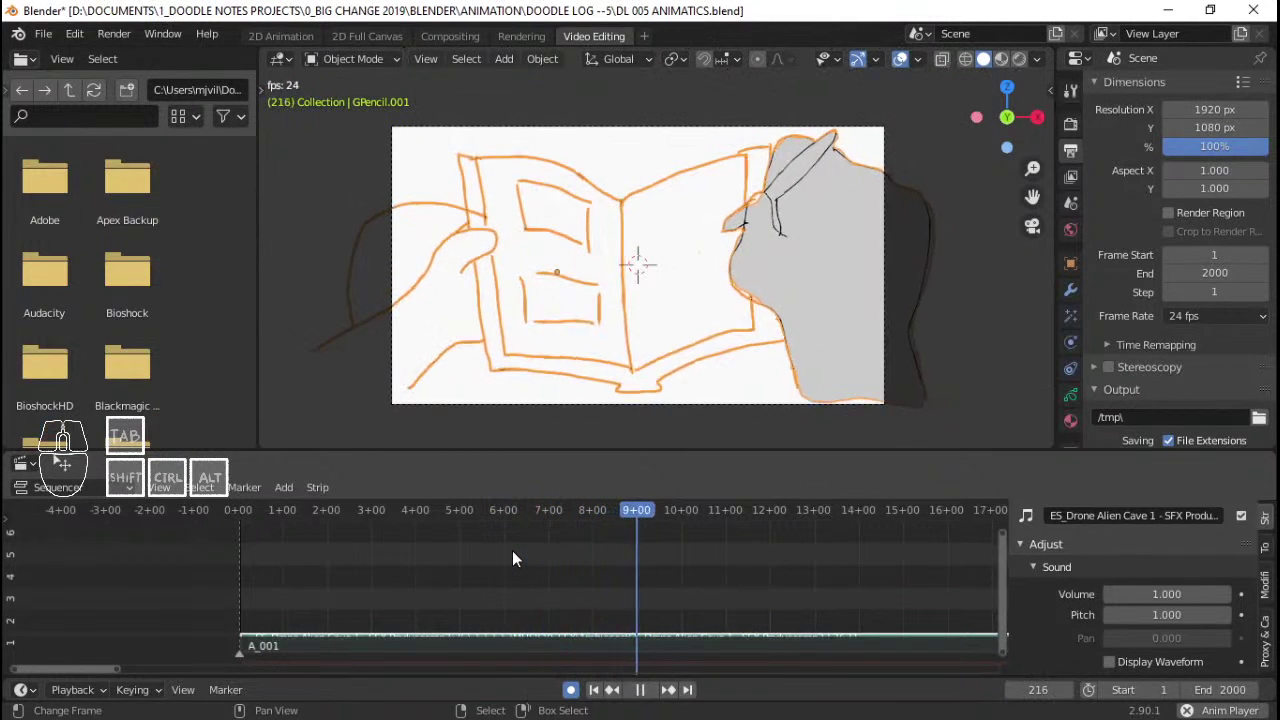
{"action": "key", "text": "space"}
{"action": "left_click", "coordinate": [519, 577]}
{"action": "key", "text": "space"}
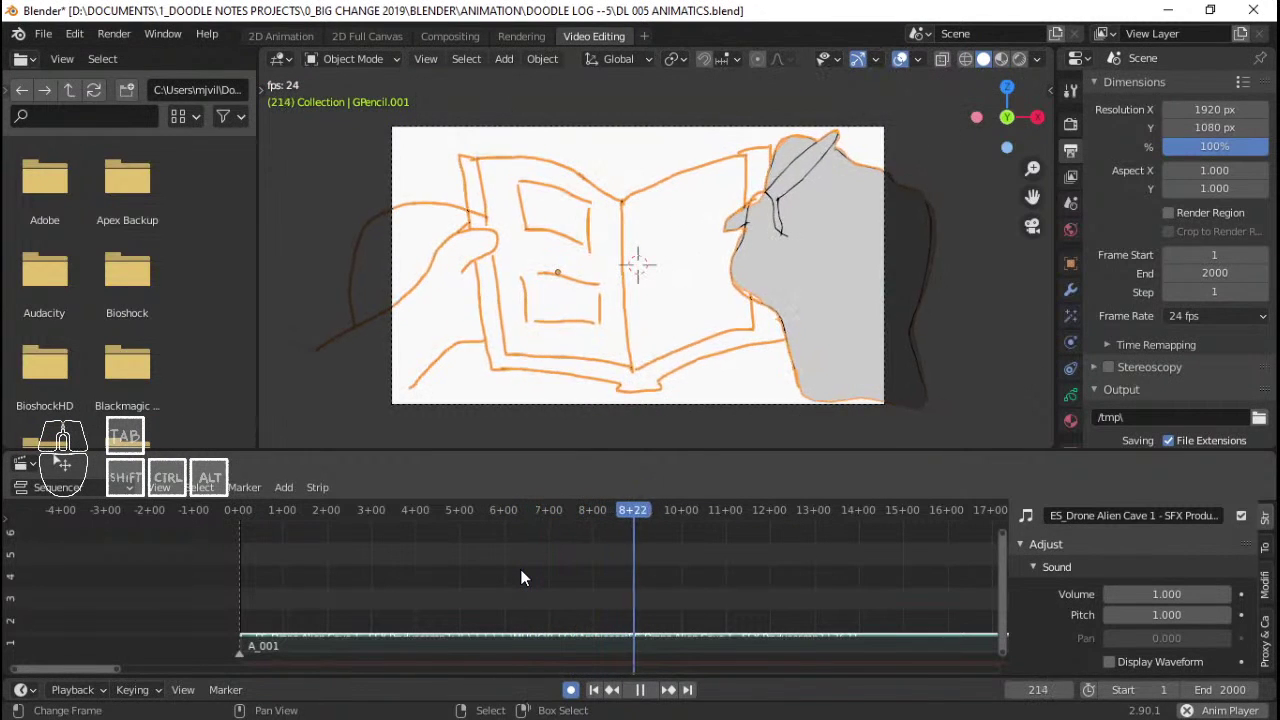
{"action": "key", "text": "space"}
{"action": "key", "text": "space"}
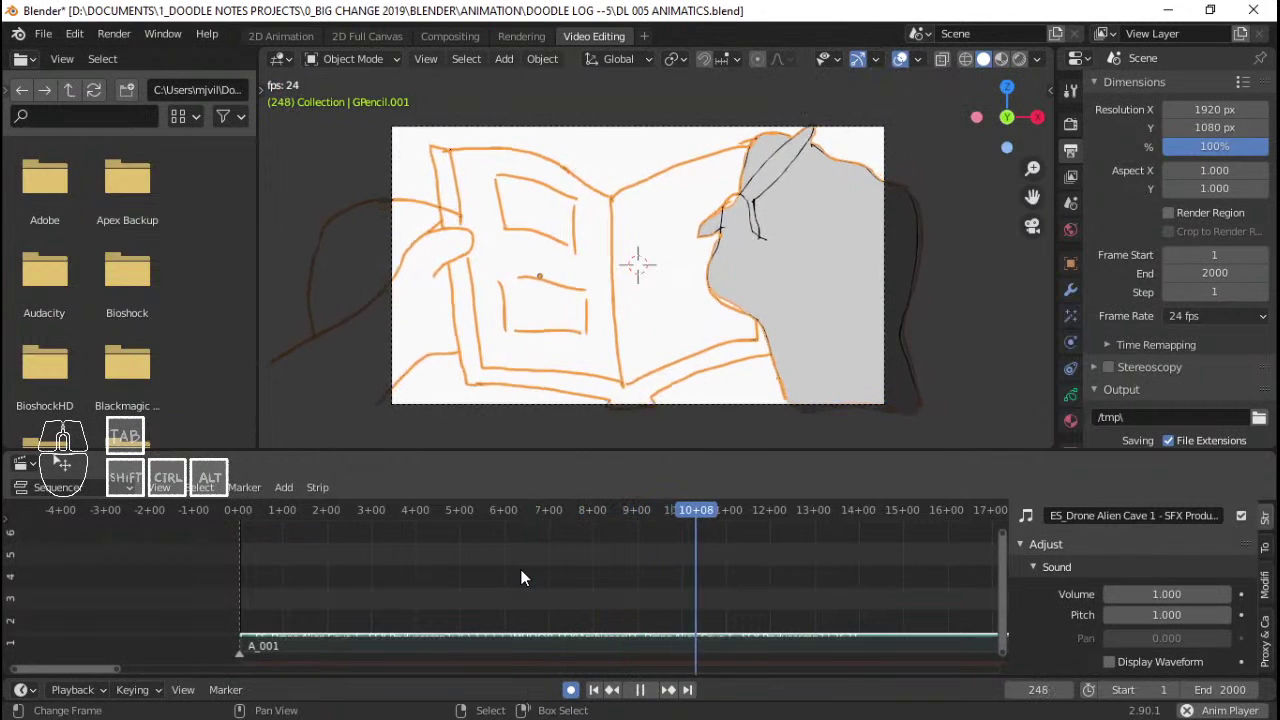
{"action": "key", "text": "space"}
{"action": "left_click", "coordinate": [521, 570]}
{"action": "key", "text": "space"}
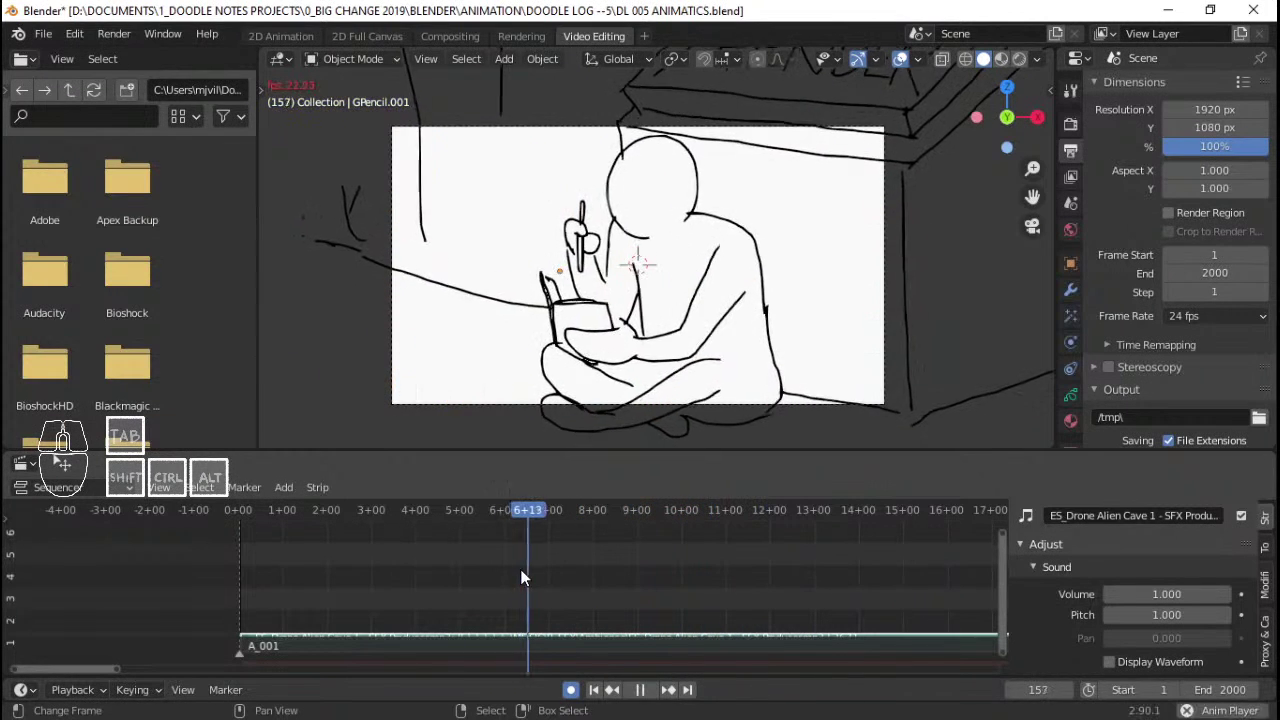
- Save the file at frame 1 and play the whole sequence from there, stopping at frame 232
{"action": "key", "text": "space"}
{"action": "left_click", "coordinate": [241, 584]}
{"action": "key", "text": "space"}
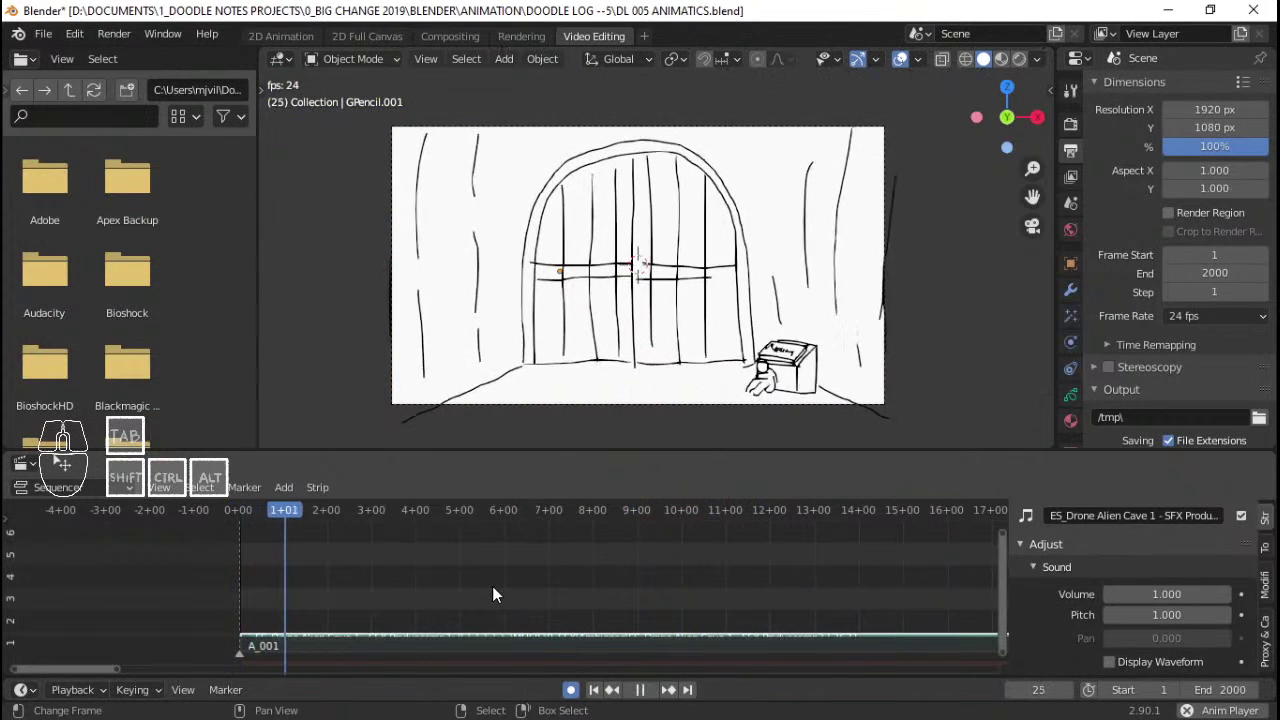
{"action": "key", "text": "space"}
{"action": "key", "text": "shift+Left"}
{"action": "key", "text": "ctrl+s"}
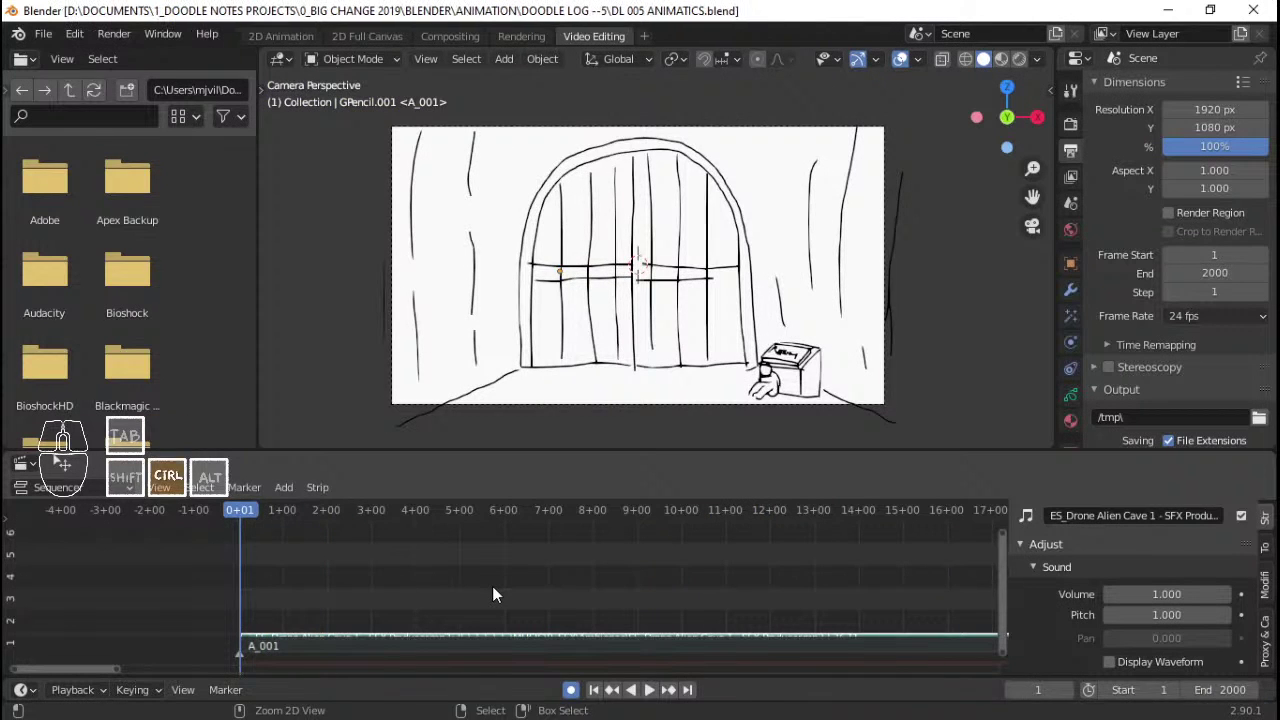
{"action": "key", "text": "space"}
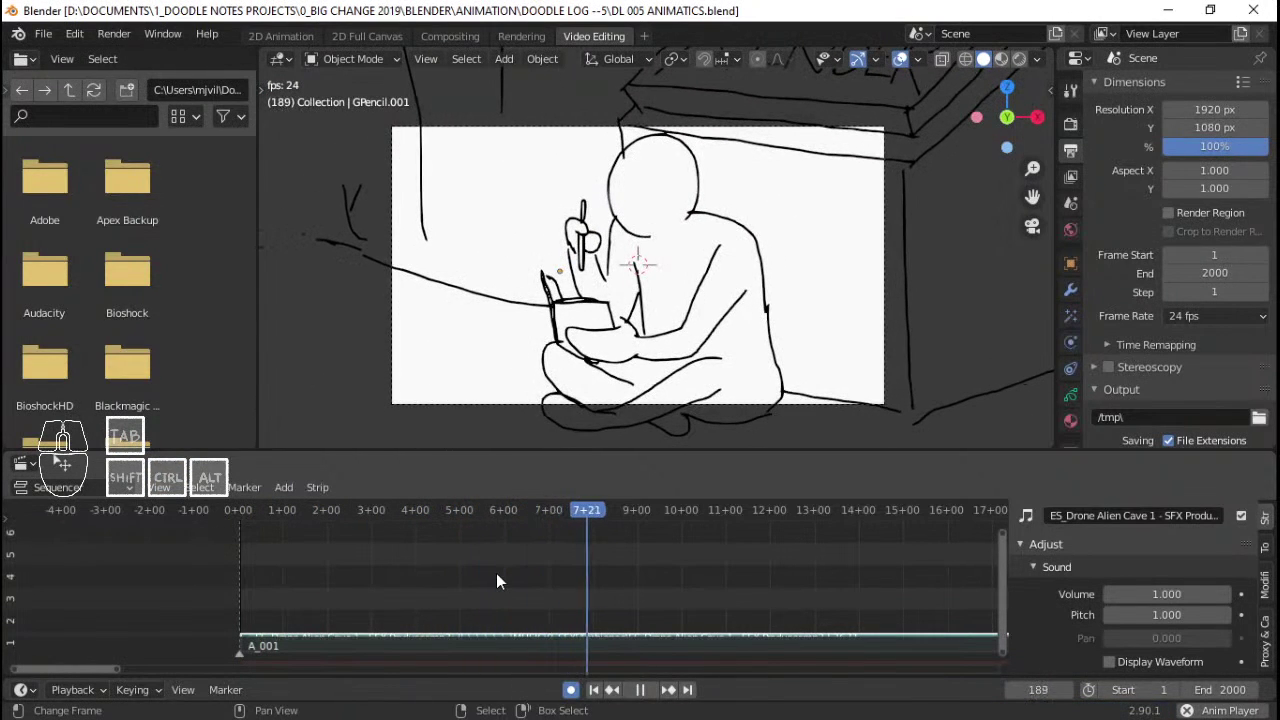
{"action": "key", "text": "space"}
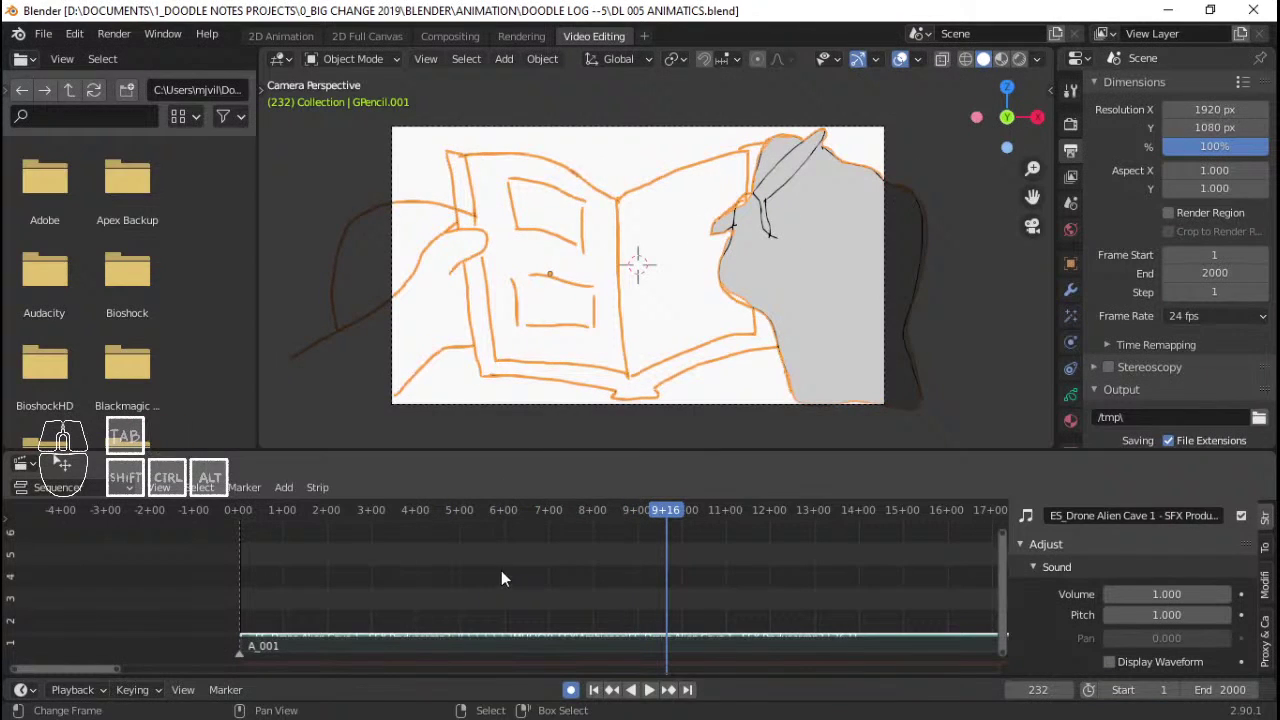
- Switch to File Explorer and open the Doodle Log 005 folder under 0_BIG CHANGE 2019 > AUDIO > RAW
{"action": "key", "text": "alt+Tab"}
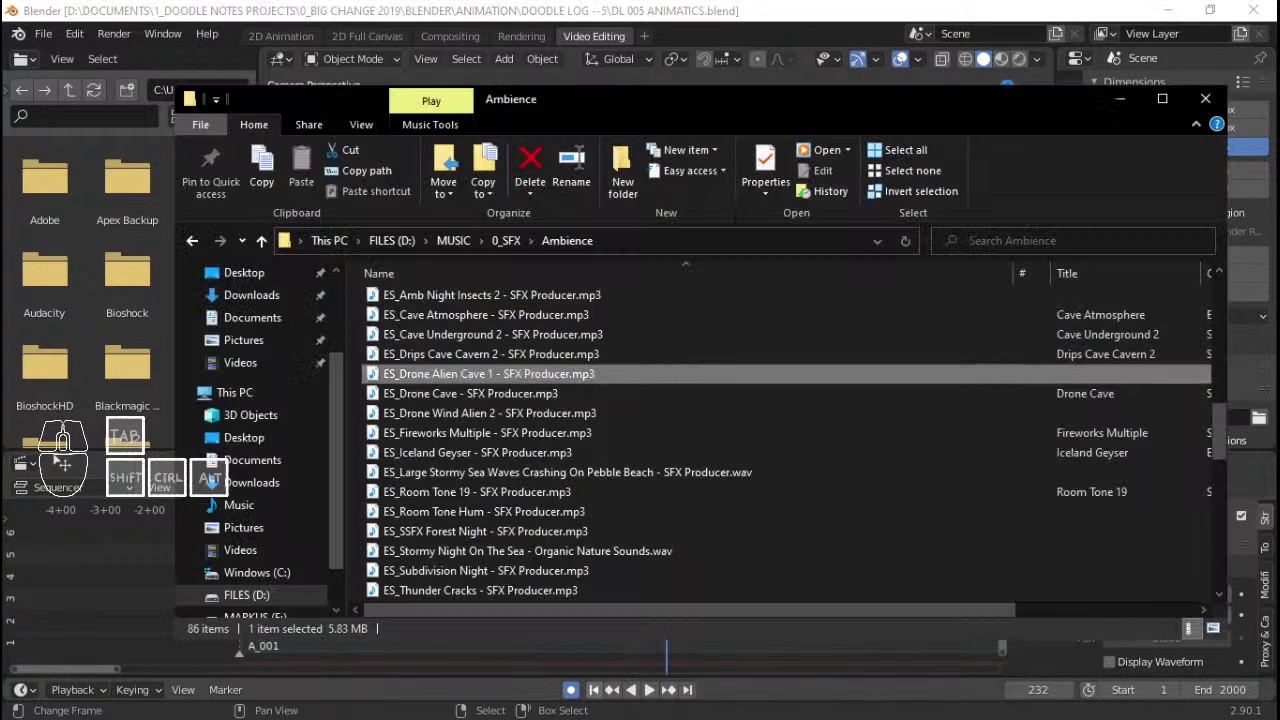
{"action": "scroll", "coordinate": [286, 326], "scroll_direction": "up", "scroll_amount": 2}
{"action": "left_click", "coordinate": [283, 338]}
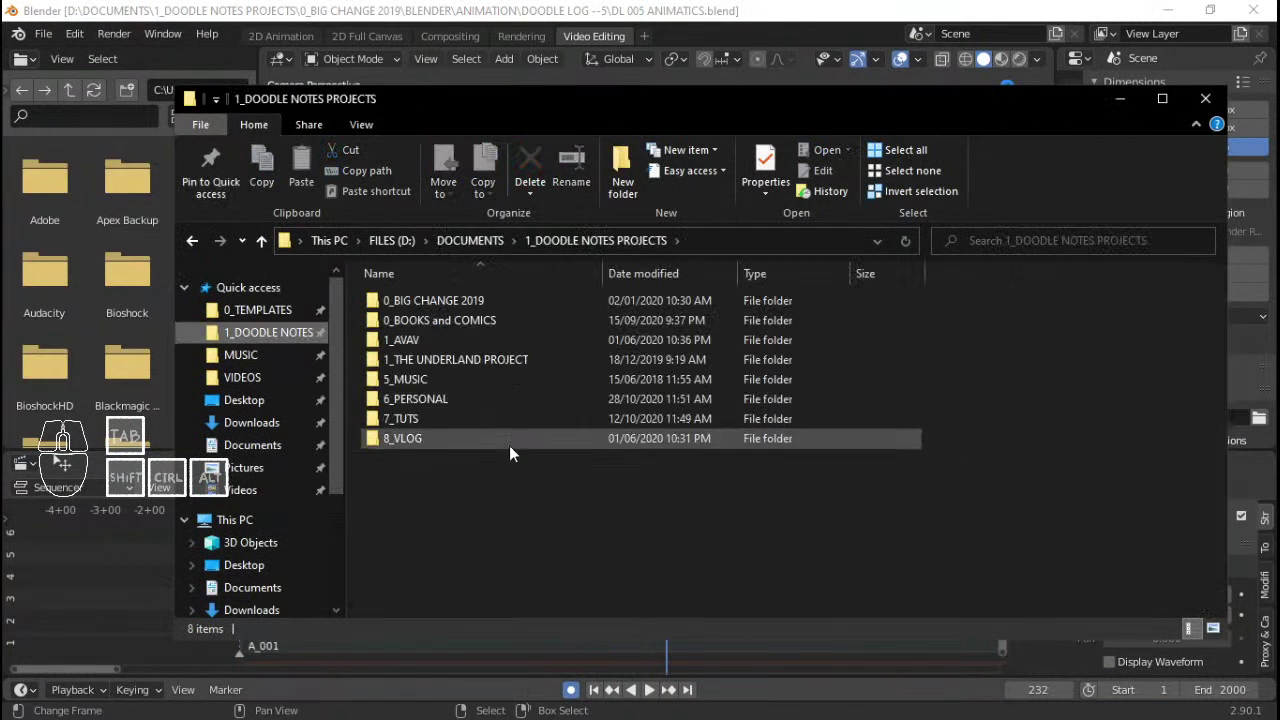
{"action": "double_click", "coordinate": [470, 300]}
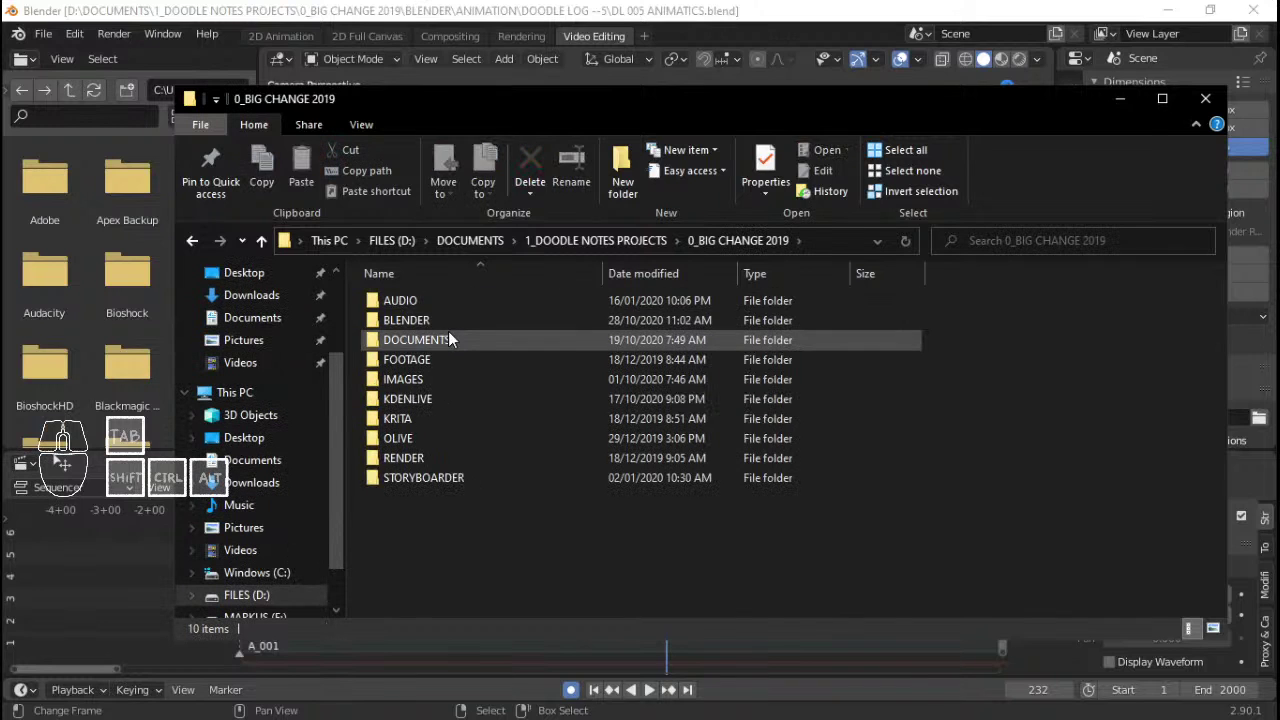
{"action": "double_click", "coordinate": [443, 304]}
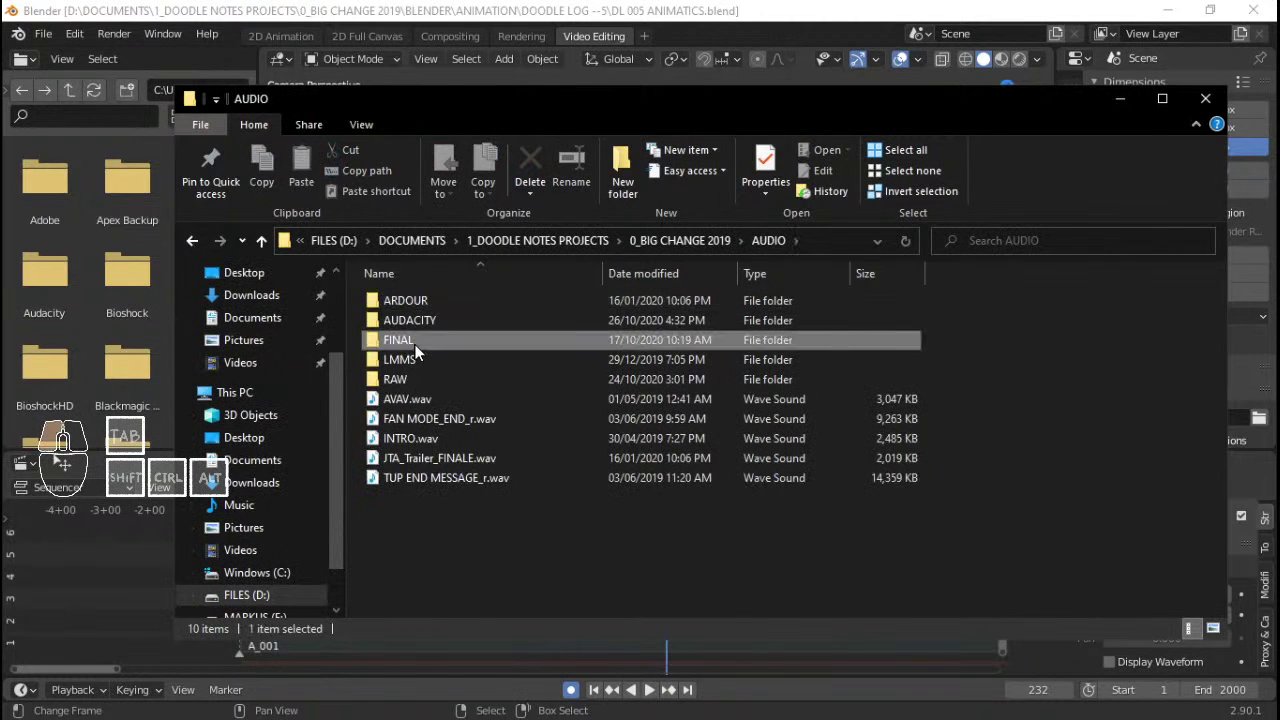
{"action": "double_click", "coordinate": [415, 345]}
{"action": "left_click", "coordinate": [690, 240]}
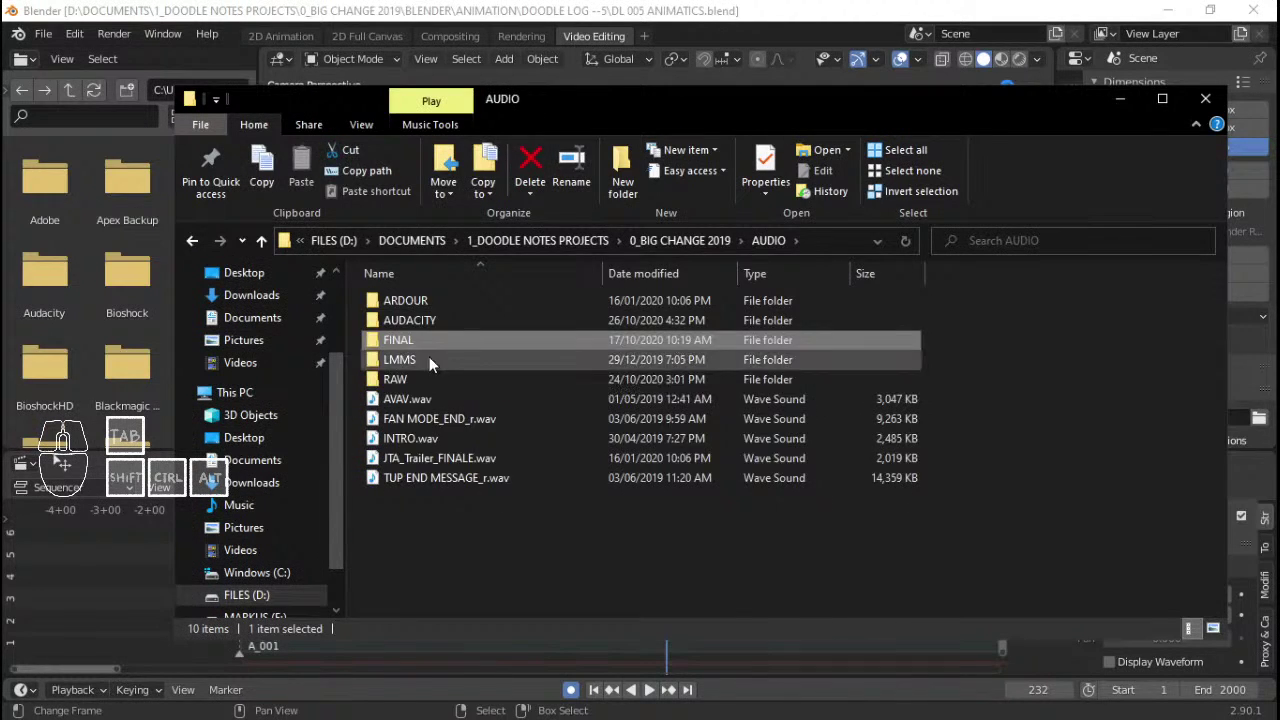
{"action": "double_click", "coordinate": [423, 376]}
{"action": "left_click", "coordinate": [433, 302]}
{"action": "double_click", "coordinate": [433, 304]}
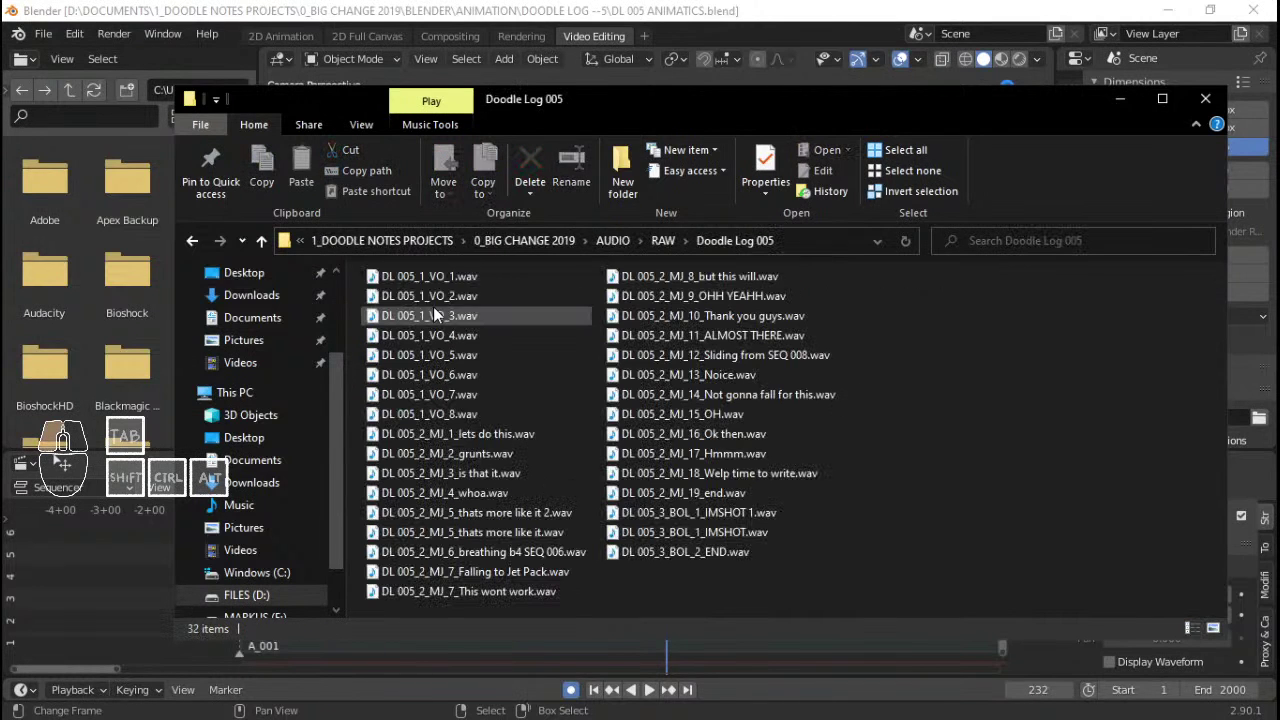
- Import DL 005_1_VO_1.wav into Blender's sequencer as a sound strip on channel 2 starting at frame 232
{"action": "left_click", "coordinate": [458, 278]}
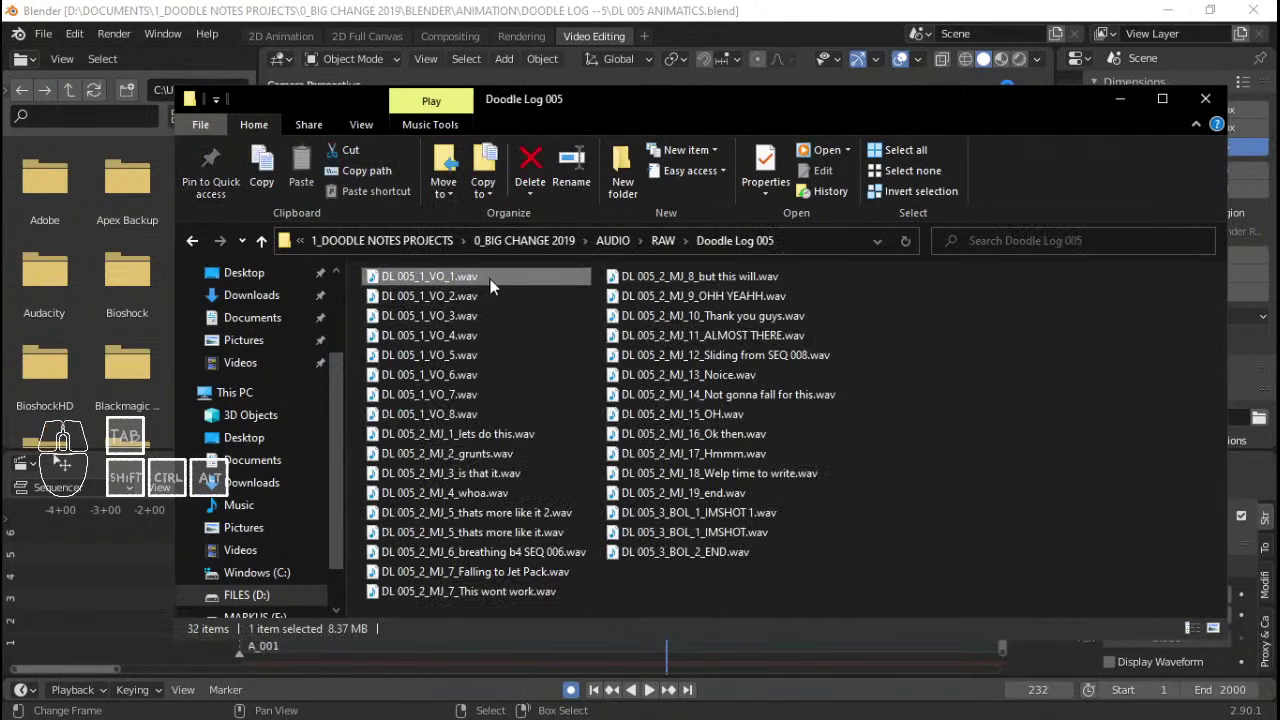
{"action": "left_click_drag", "start_coordinate": [490, 279], "coordinate": [256, 650]}
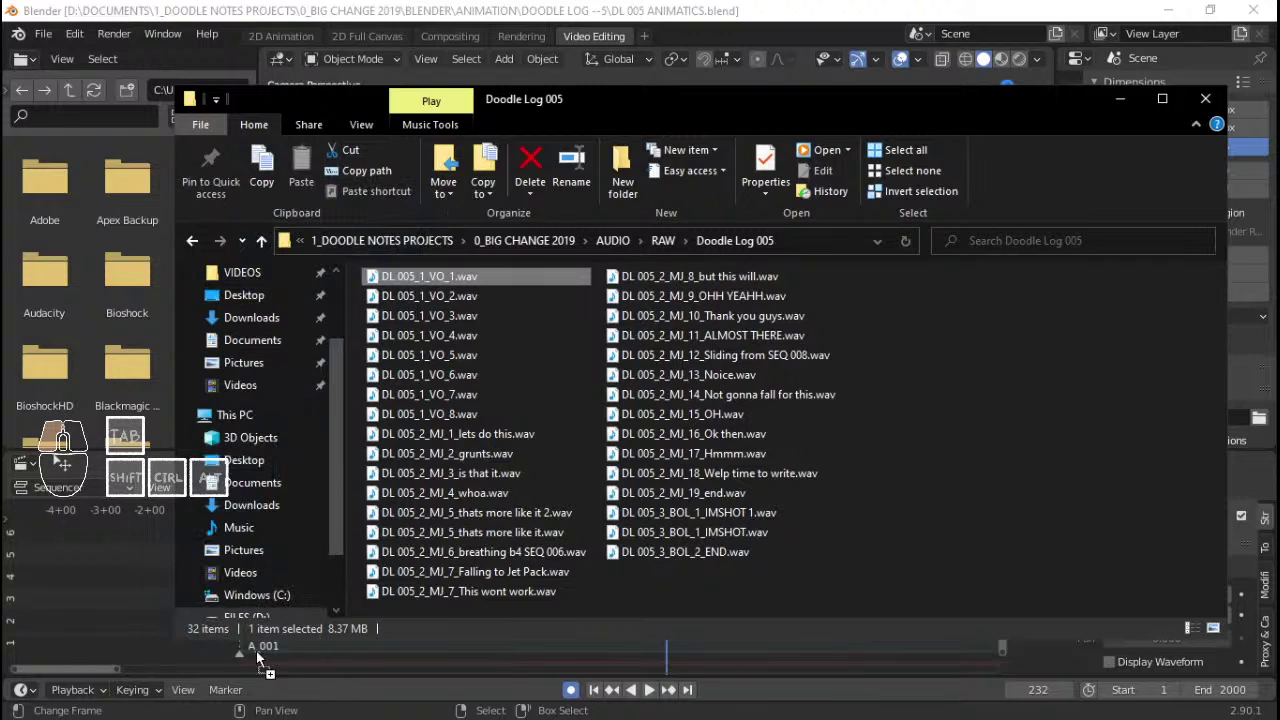
{"action": "left_click_drag", "start_coordinate": [375, 660], "coordinate": [374, 656]}
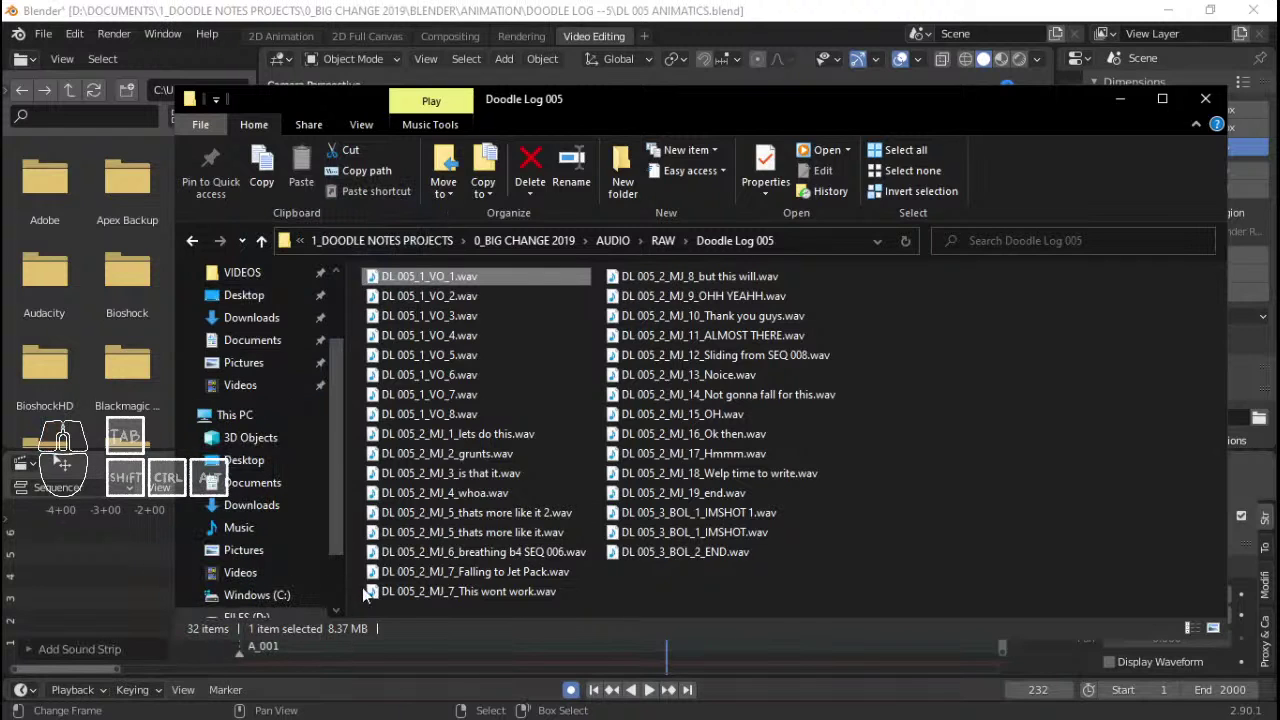
{"action": "left_click", "coordinate": [597, 6]}
{"action": "key", "text": "Home"}
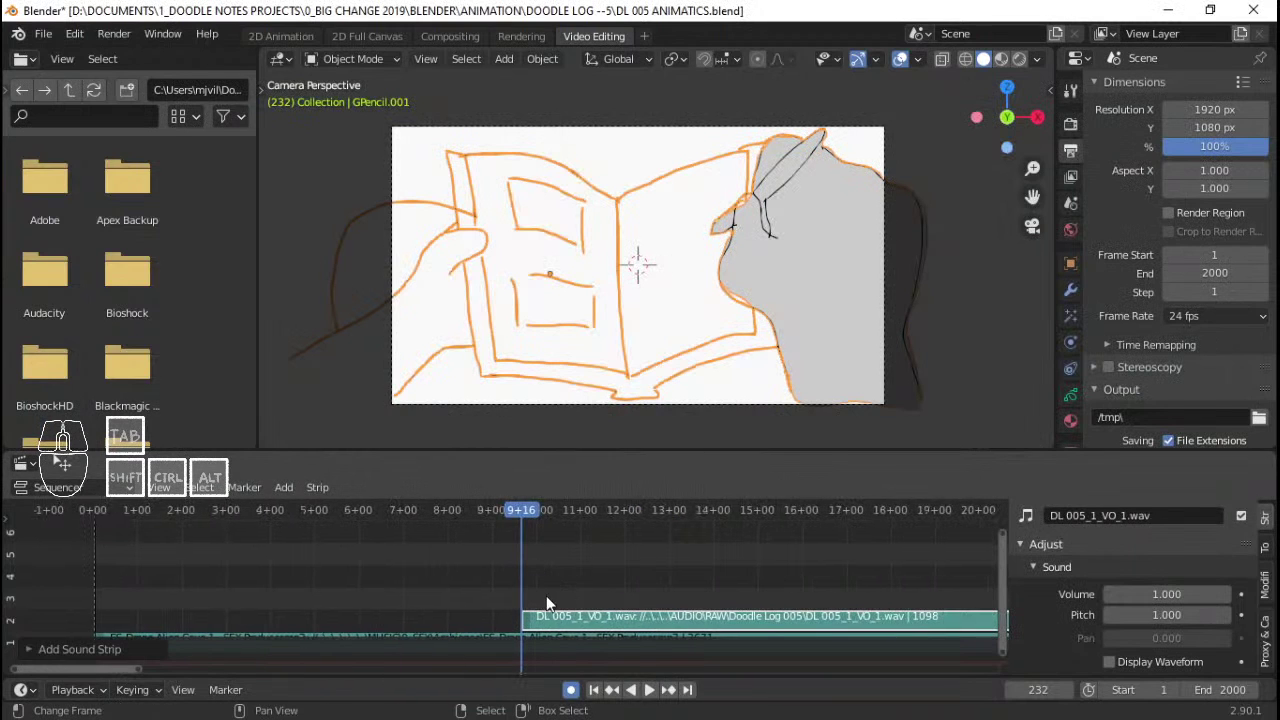
- Replay the sketchbook shot with the voice-over strip from shortly before the strip's start
{"action": "left_click", "coordinate": [488, 593]}
{"action": "key", "text": "space"}
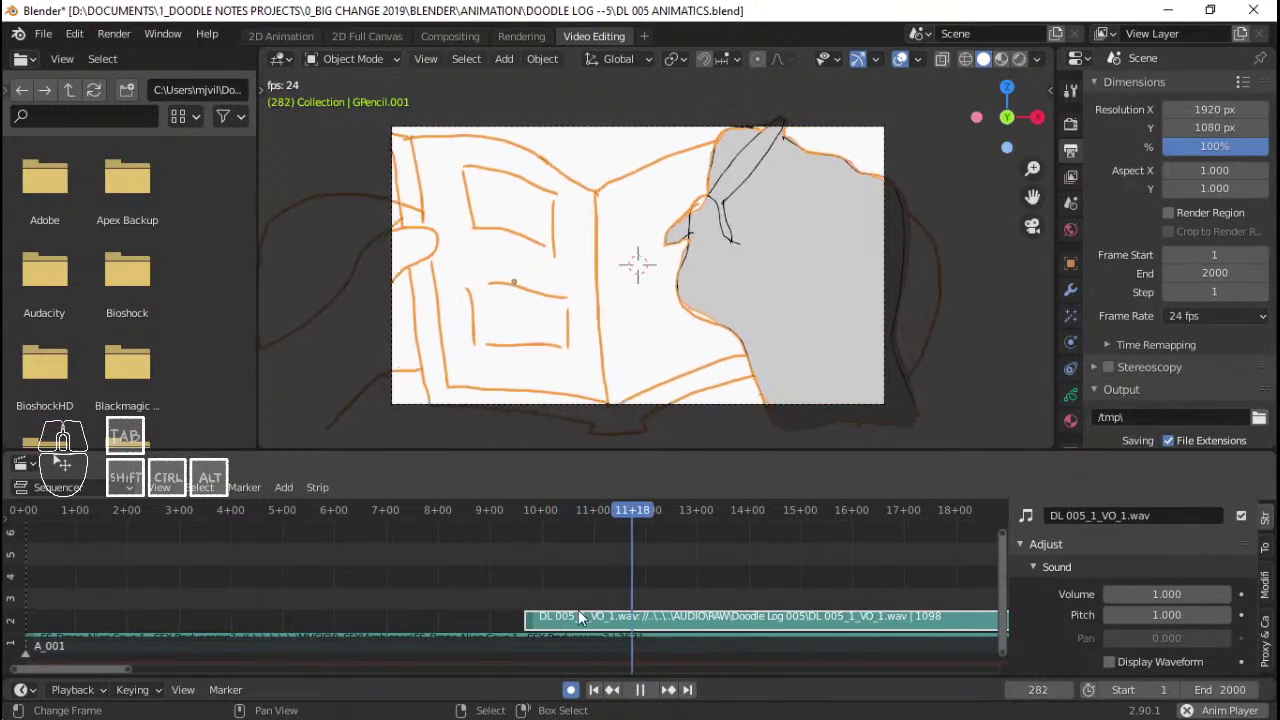
{"action": "left_click", "coordinate": [424, 590]}
{"action": "key", "text": "space"}
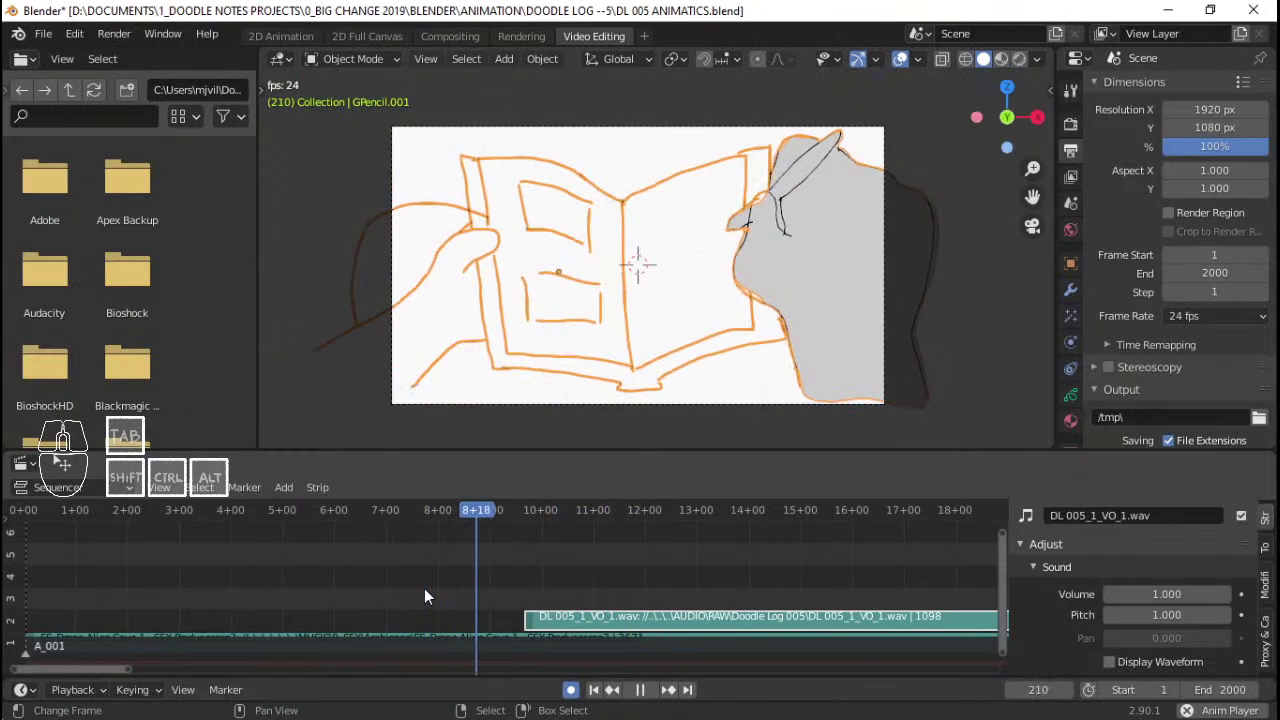
{"action": "key", "text": "space"}
- Move the voice-over strip to start at about frame 225 and replay the shot with it, stopping at frame 327
{"action": "key", "text": "g"}
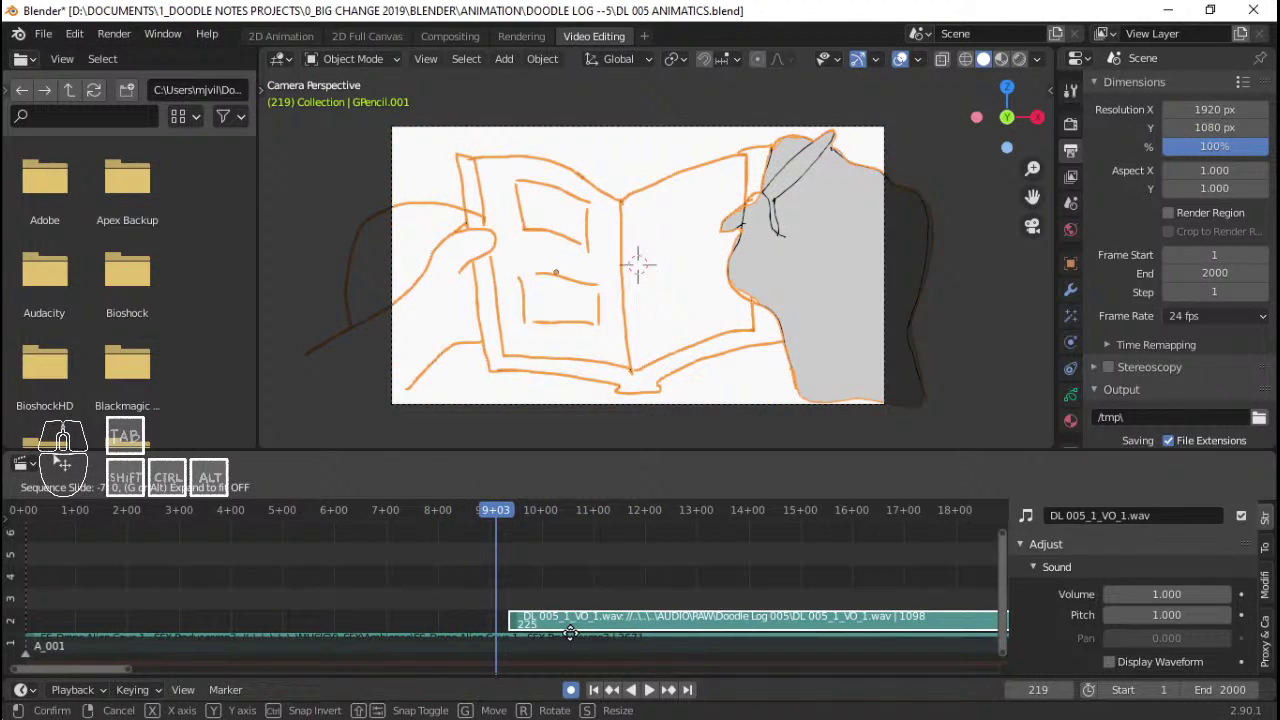
{"action": "left_click", "coordinate": [569, 631]}
{"action": "left_click", "coordinate": [432, 605]}
{"action": "key", "text": "space"}
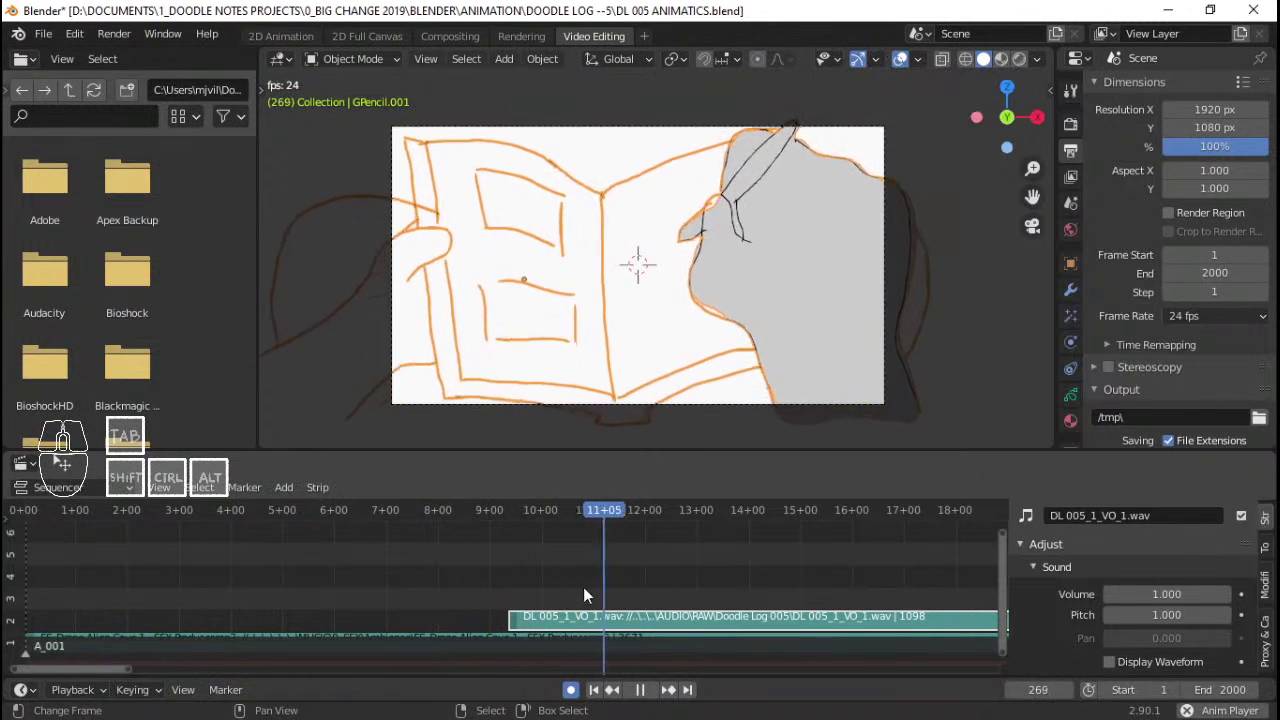
{"action": "middle_click_drag", "start_coordinate": [766, 576], "coordinate": [632, 571]}
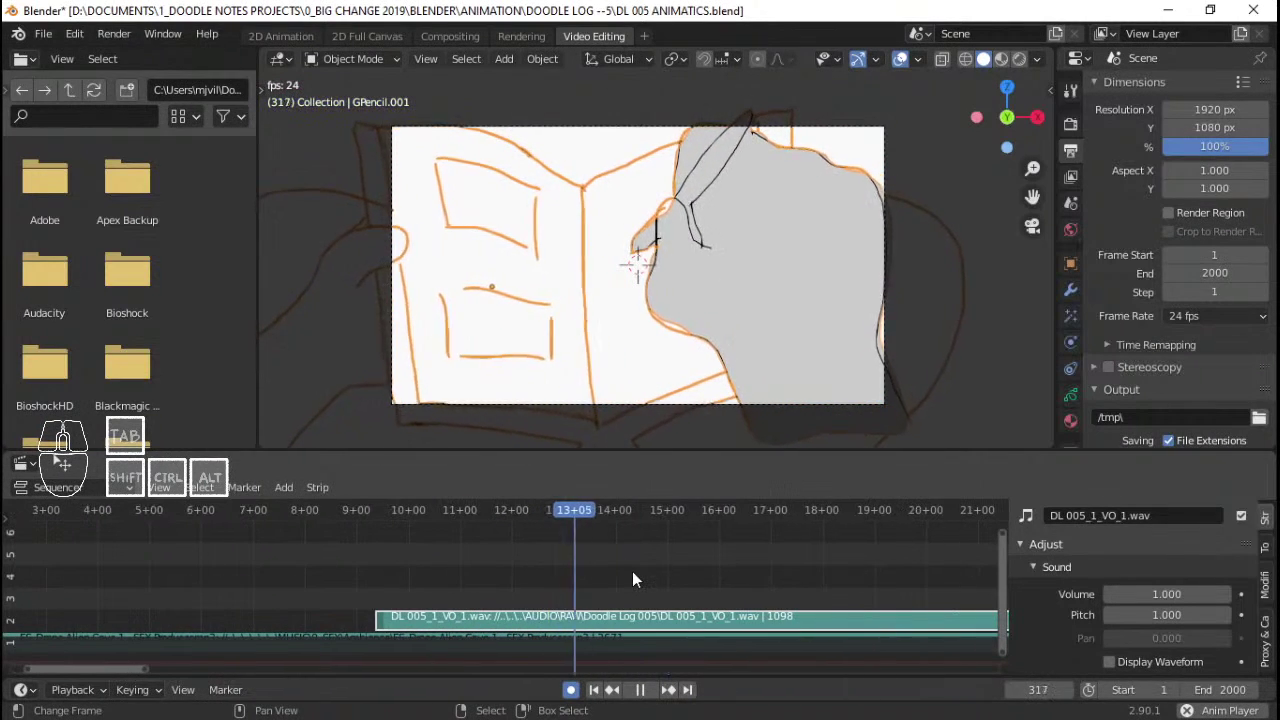
{"action": "key", "text": "space"}
- Display the voice-over strip's waveform and go to frame 201
{"action": "scroll", "coordinate": [1118, 630], "scroll_direction": "down", "scroll_amount": 2}
{"action": "left_click", "coordinate": [1109, 624]}
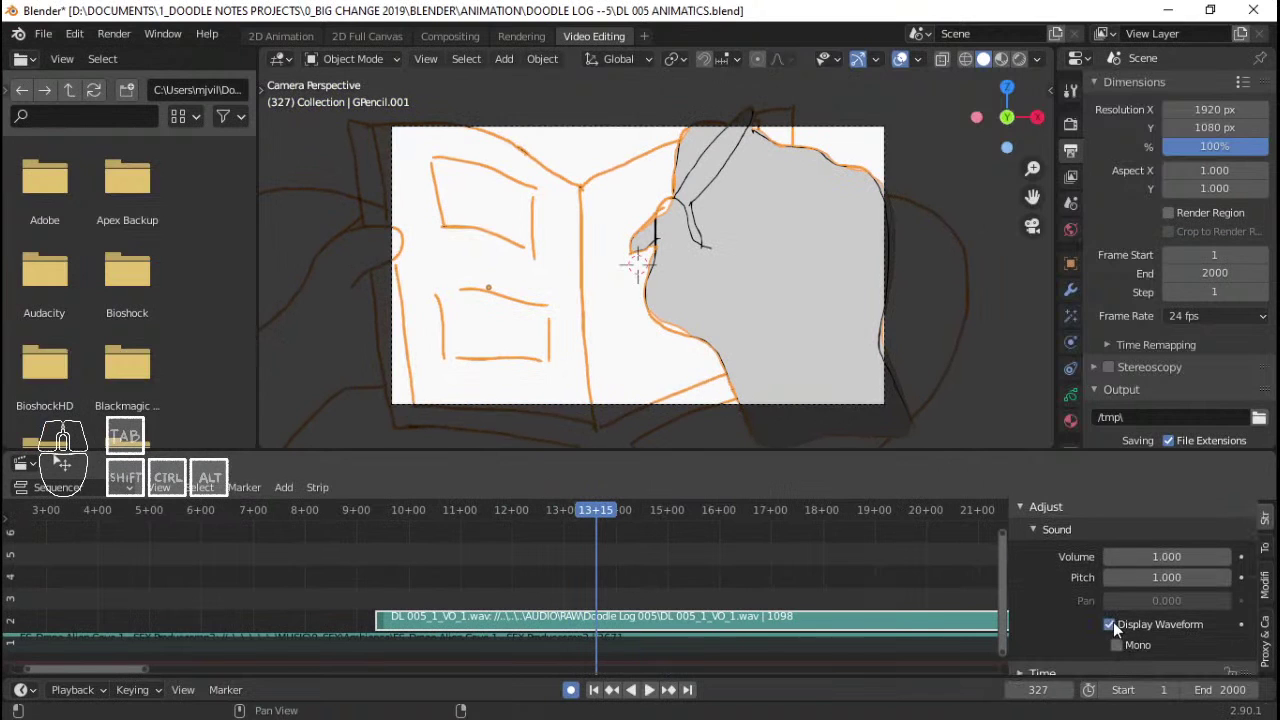
{"action": "middle_click_drag", "start_coordinate": [648, 582], "coordinate": [611, 634], "text": "ctrl"}
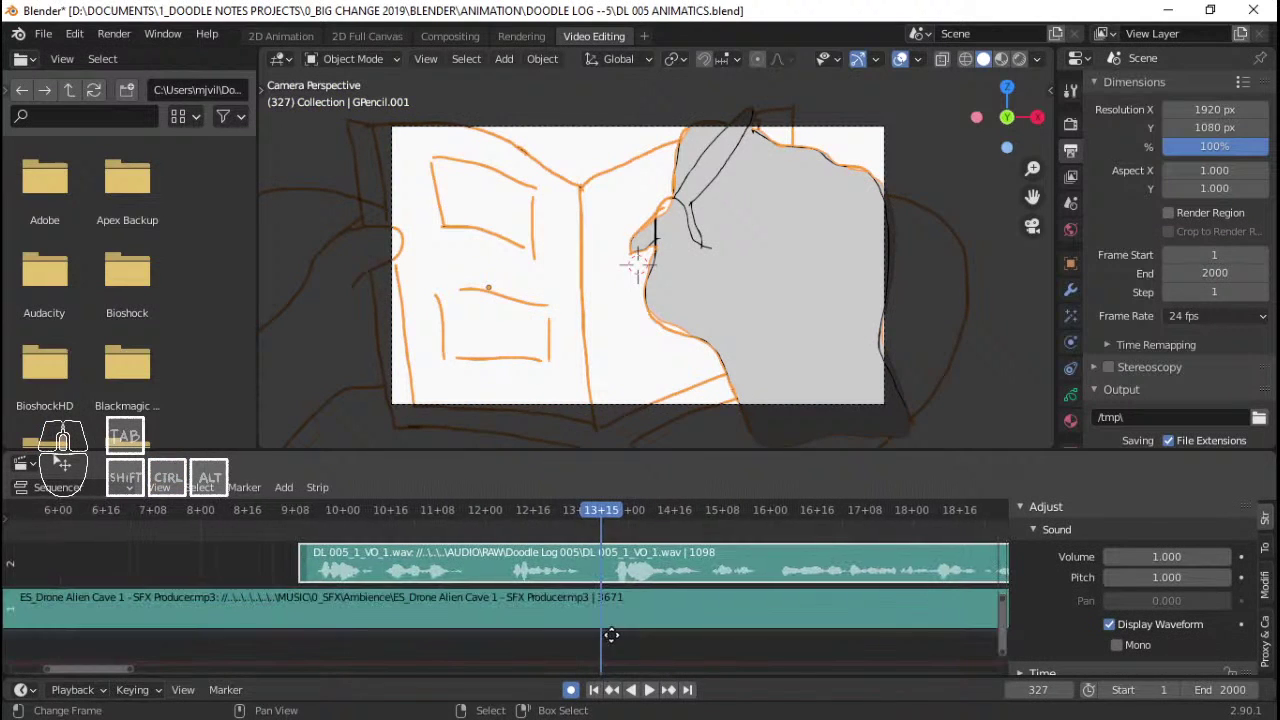
{"action": "left_click", "coordinate": [232, 565]}
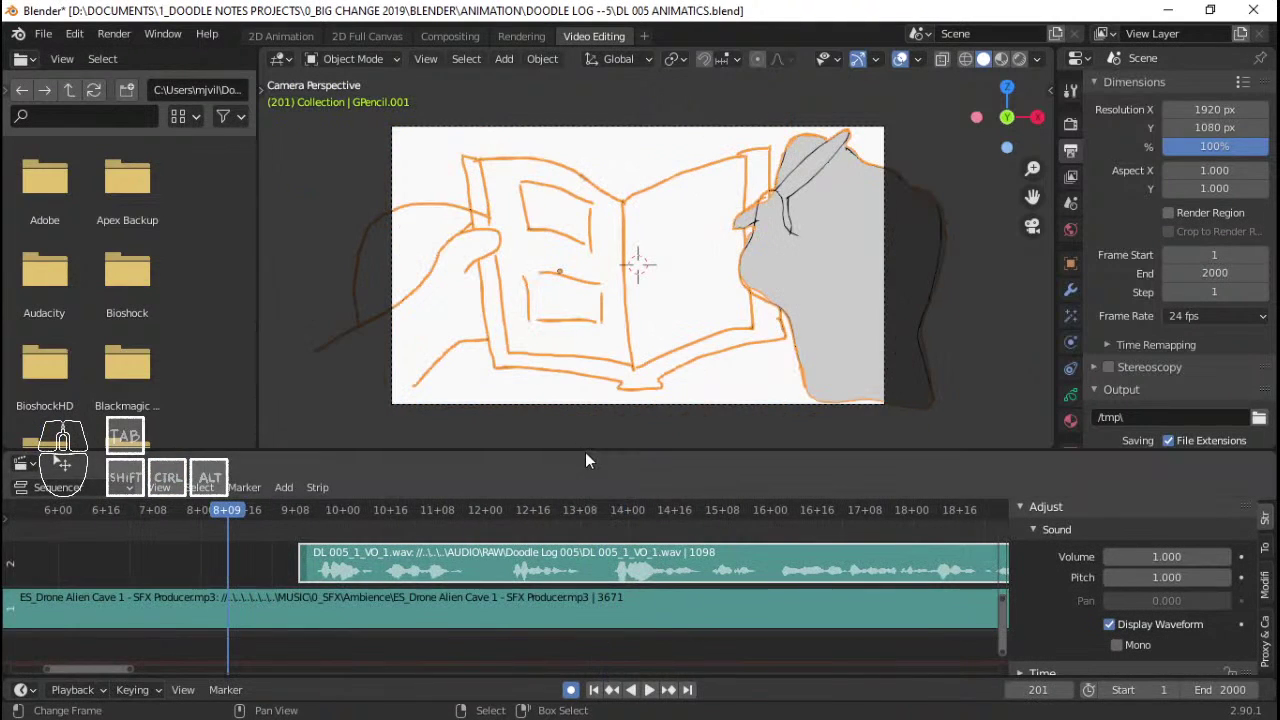
- Enlarge the sequencer area and replay the sketchbook shot with the voice-over from frame 201
{"action": "left_click_drag", "start_coordinate": [585, 452], "coordinate": [570, 410]}
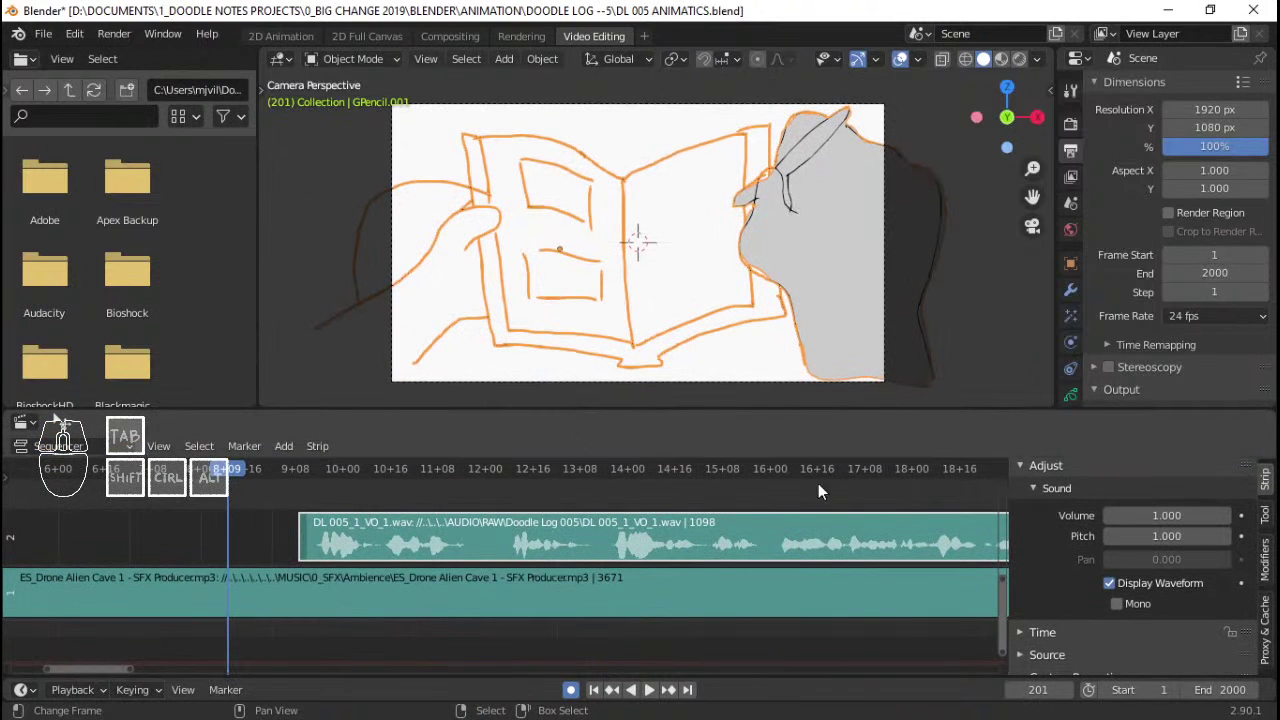
{"action": "key", "text": "space"}
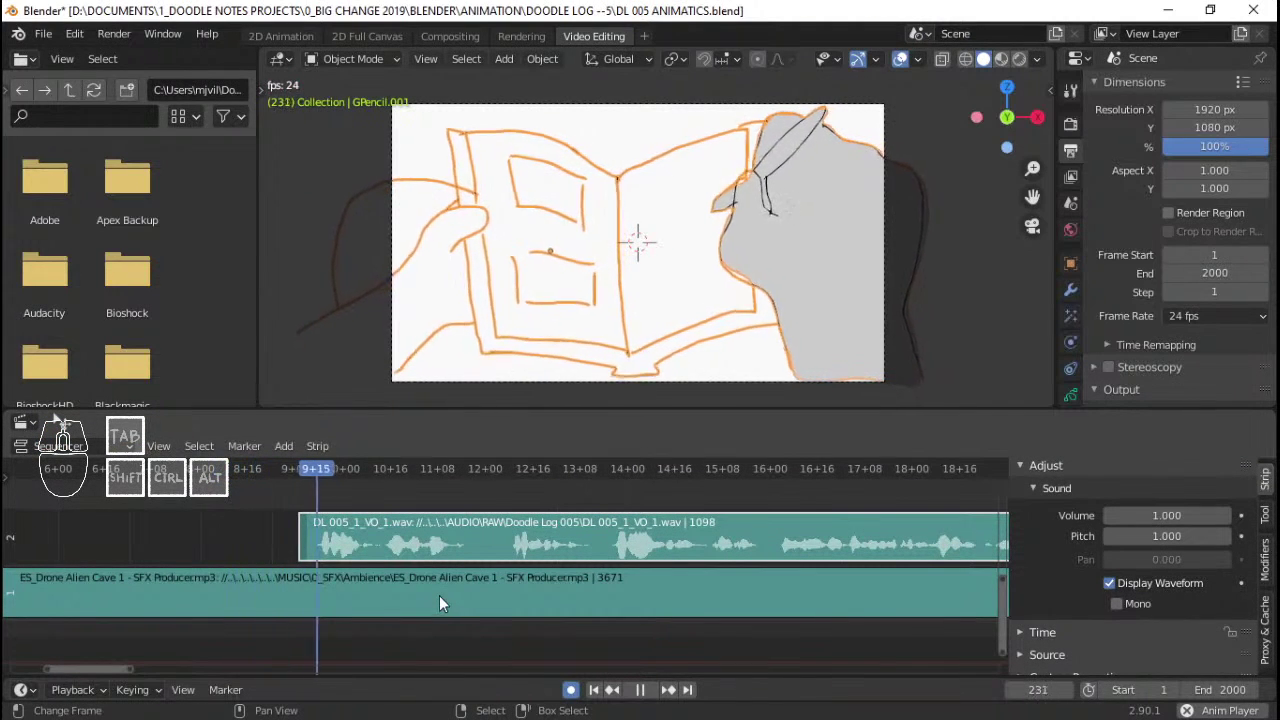
{"action": "key", "text": "space"}
- Move the voice-over strip to start at about frame 246 and replay the shot from about frame 178 to frame 351
{"action": "middle_click_drag", "start_coordinate": [368, 599], "coordinate": [502, 600]}
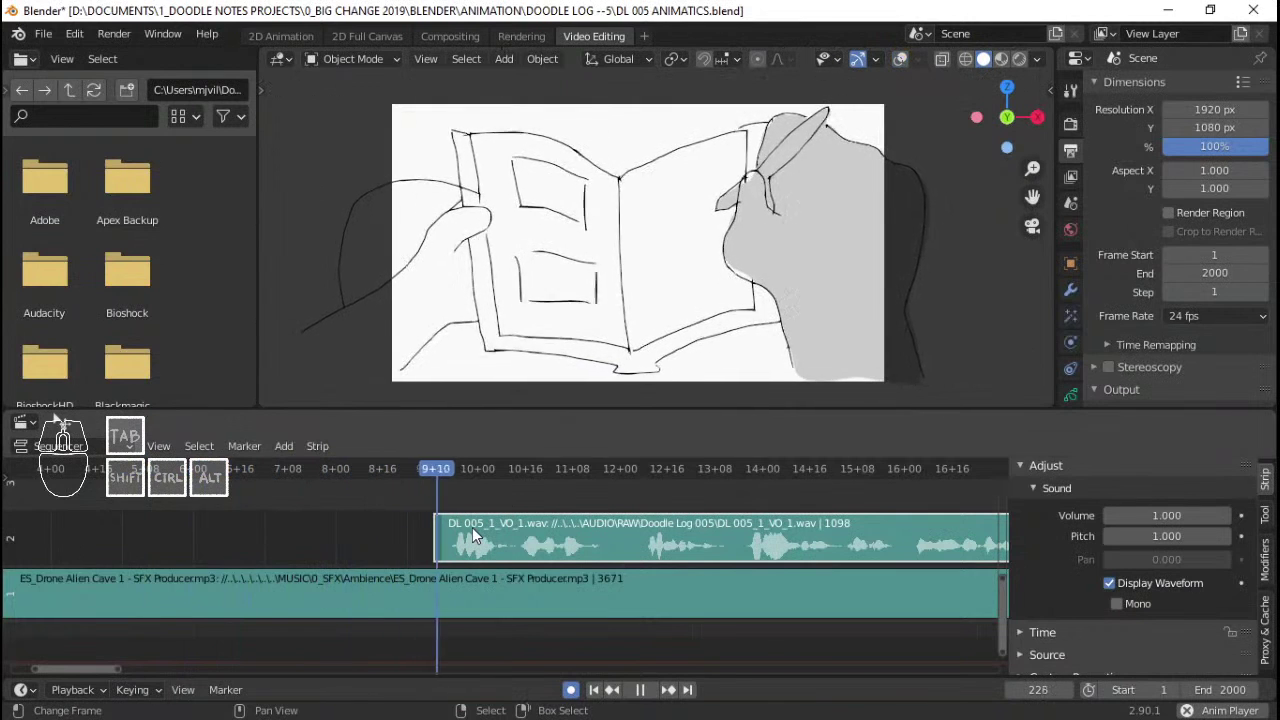
{"action": "key", "text": "space"}
{"action": "right_click_drag", "start_coordinate": [500, 540], "coordinate": [566, 545]}
{"action": "left_click", "coordinate": [295, 544]}
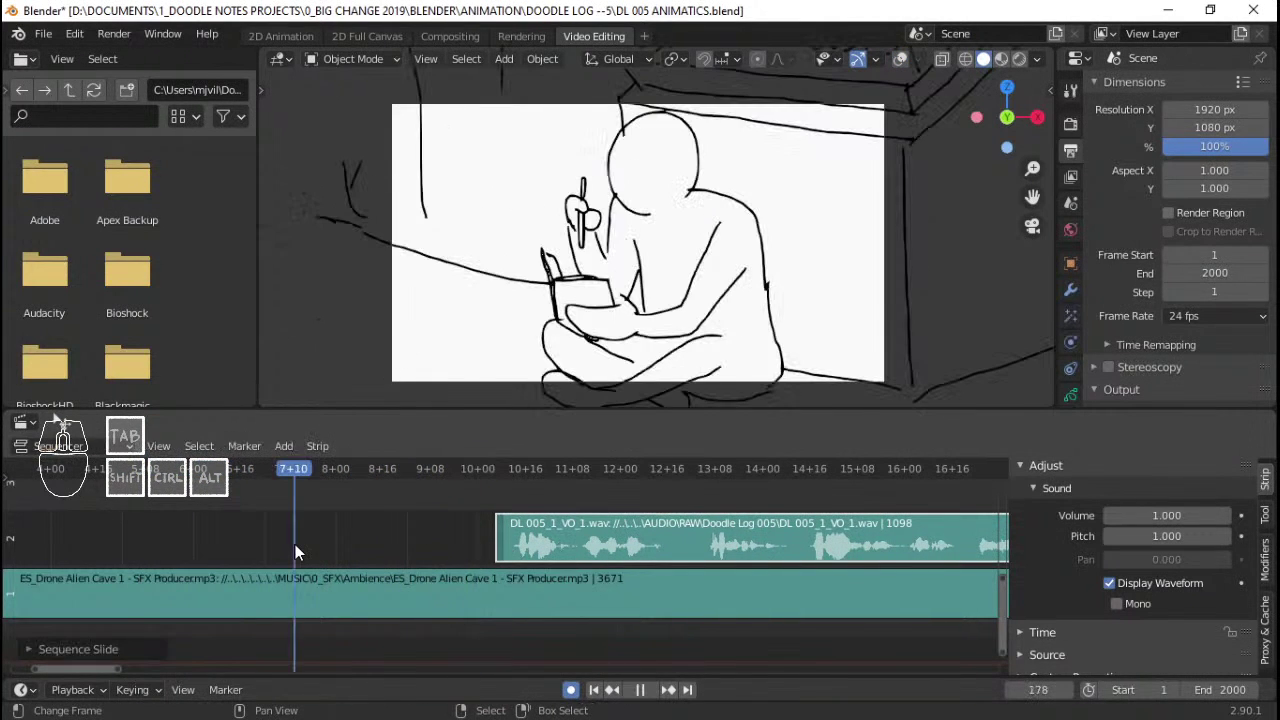
{"action": "key", "text": "space"}
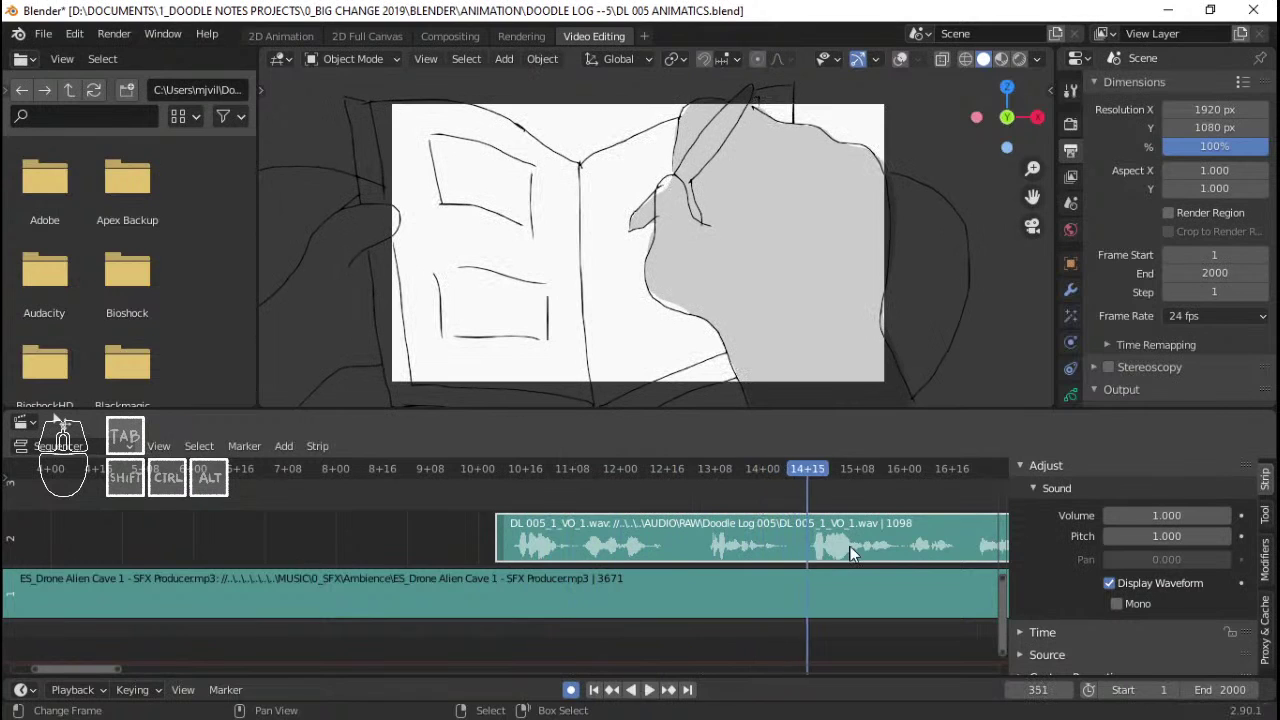
- Cut the voice-over strip at frame 348, just before the fourth spoken burst in its waveform
{"action": "middle_click_drag", "start_coordinate": [850, 553], "coordinate": [685, 521]}
{"action": "key", "text": "space"}
{"action": "key", "text": "space"}
{"action": "left_click", "coordinate": [640, 518]}
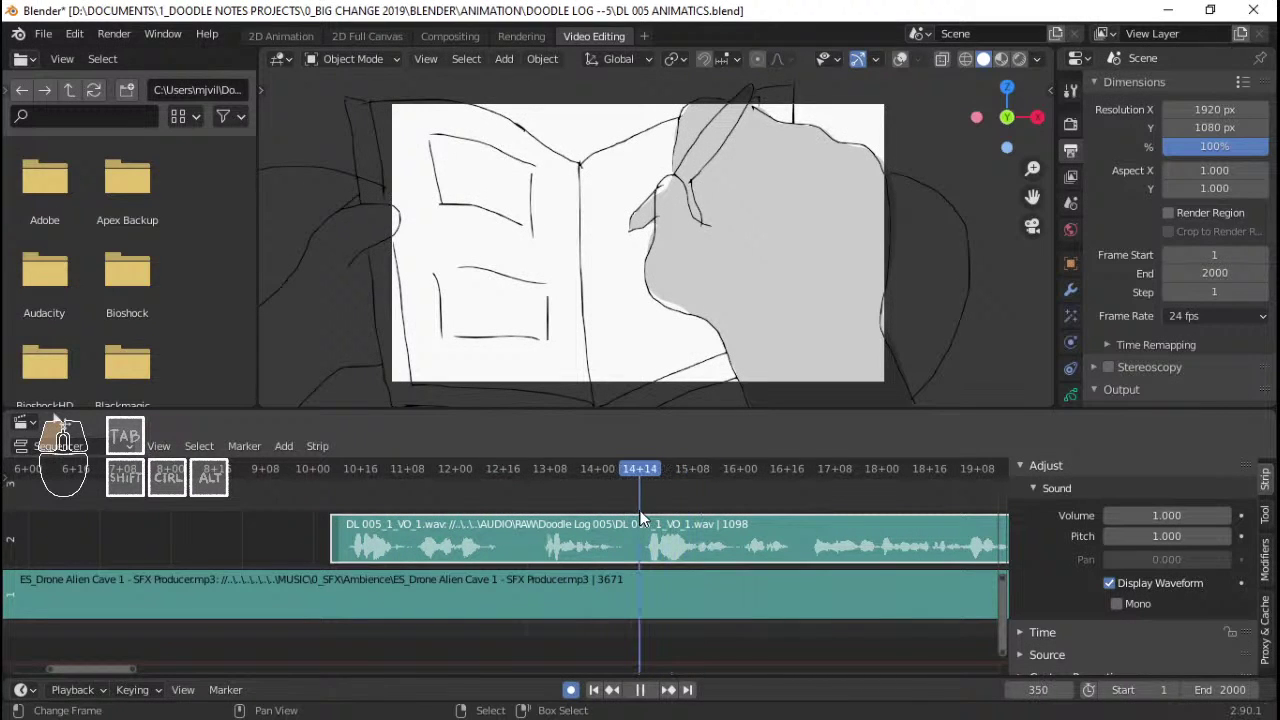
{"action": "left_click_drag", "start_coordinate": [641, 517], "coordinate": [635, 510]}
{"action": "key", "text": "space"}
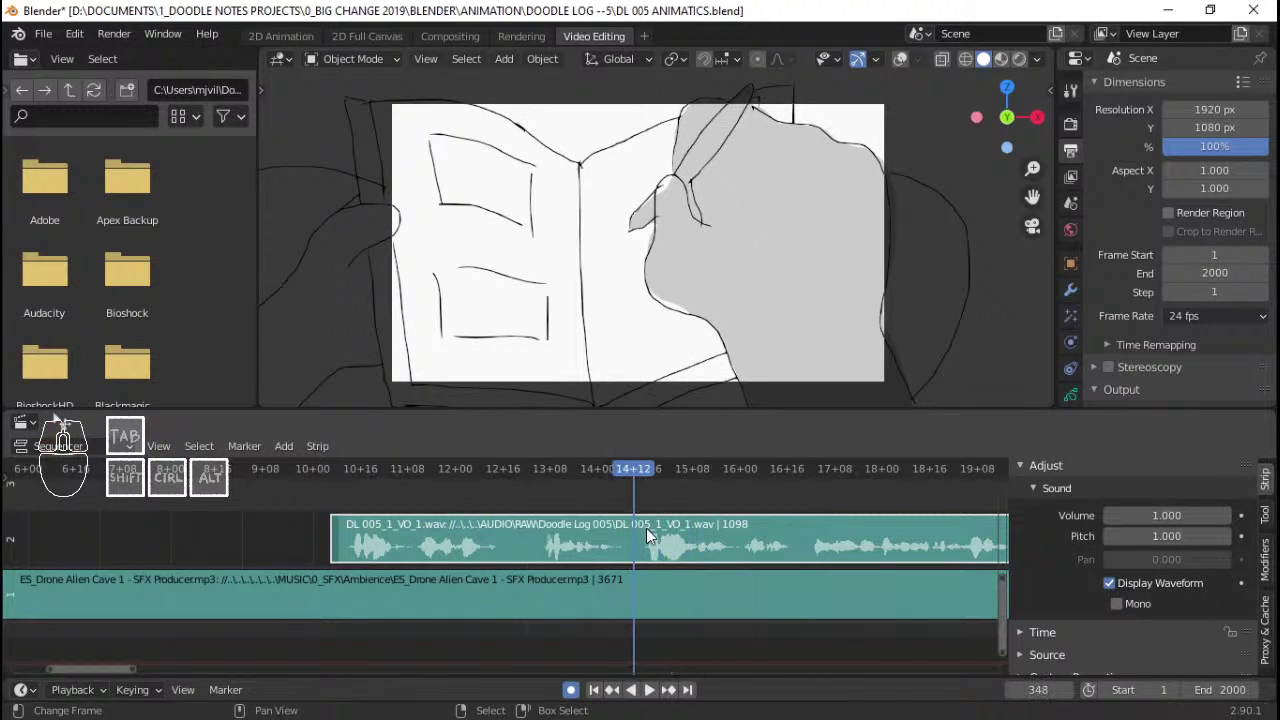
{"action": "key", "text": "k"}
- Slide the second part of the split voice-over far along channel 2, well clear of the sketchbook shot
{"action": "middle_click_drag", "start_coordinate": [745, 540], "coordinate": [548, 541]}
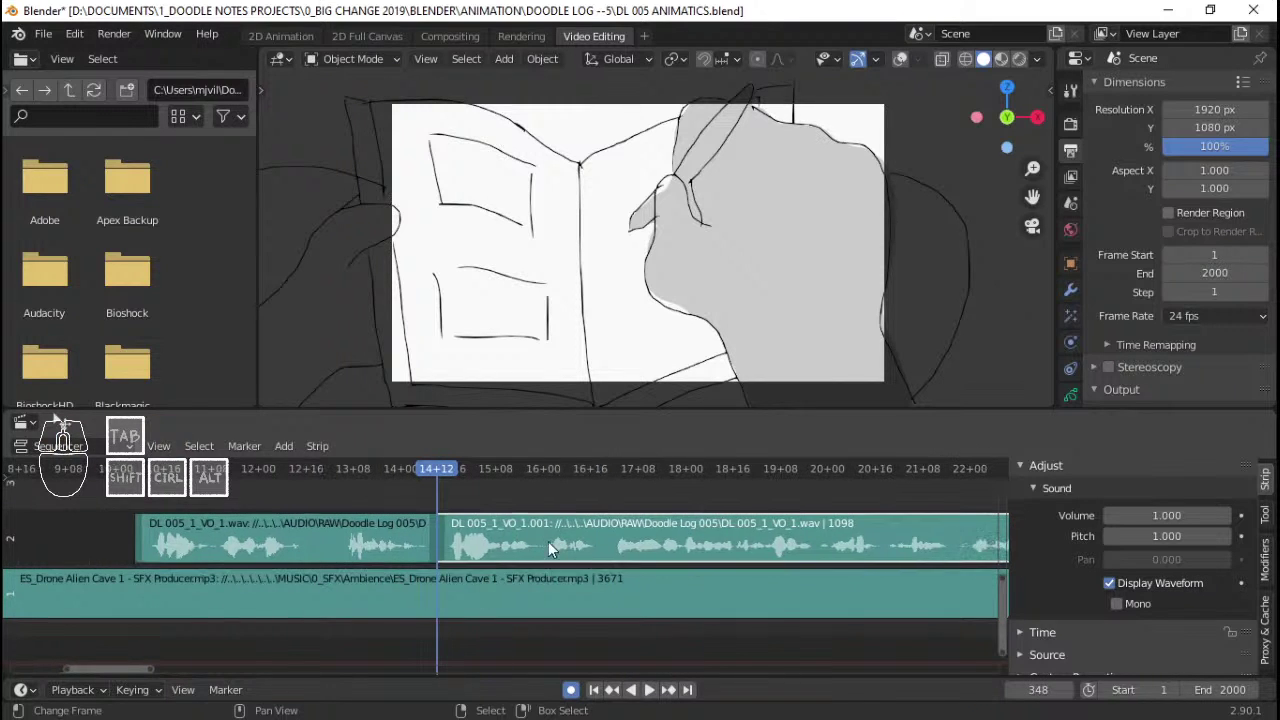
{"action": "key", "text": "g"}
{"action": "left_click", "coordinate": [97, 545]}
{"action": "scroll", "coordinate": [192, 520], "scroll_direction": "up", "scroll_amount": 5, "text": "ctrl"}
- Replay the sketchbook shot with the trimmed voice-over twice from just before frame 209, stopping the second time at frame 256
{"action": "left_click", "coordinate": [190, 510]}
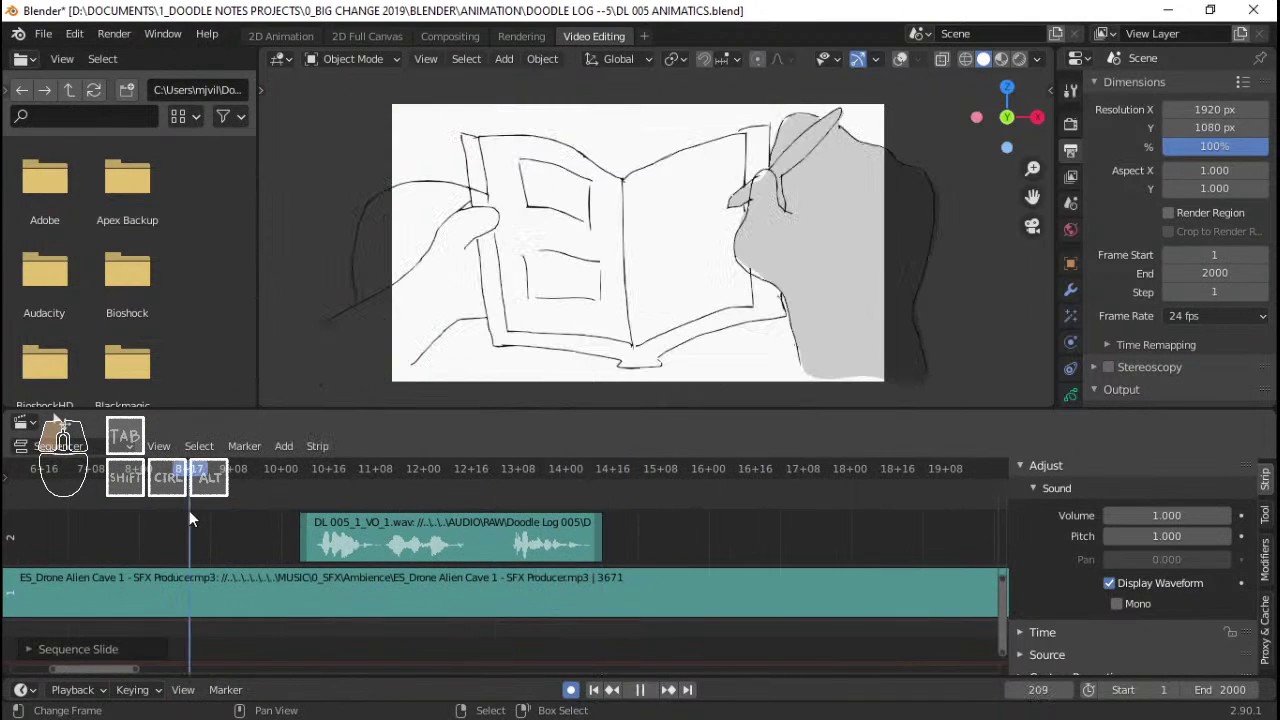
{"action": "key", "text": "space"}
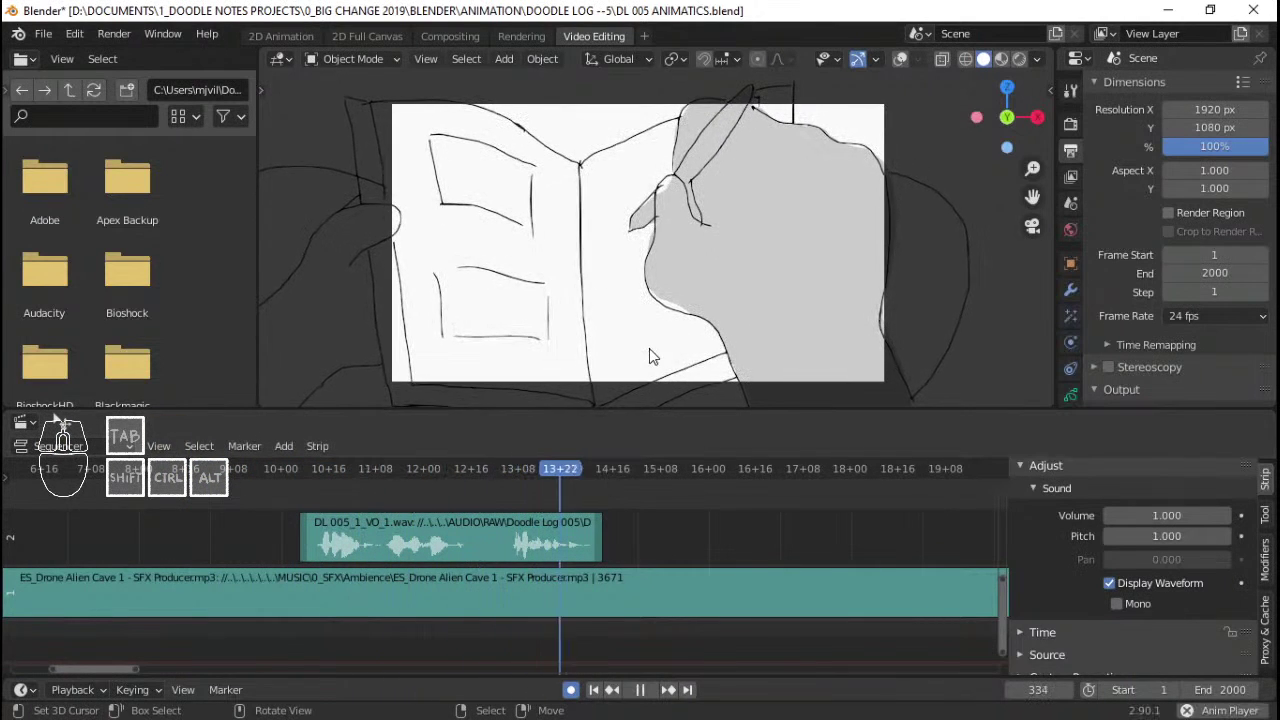
{"action": "key", "text": "space"}
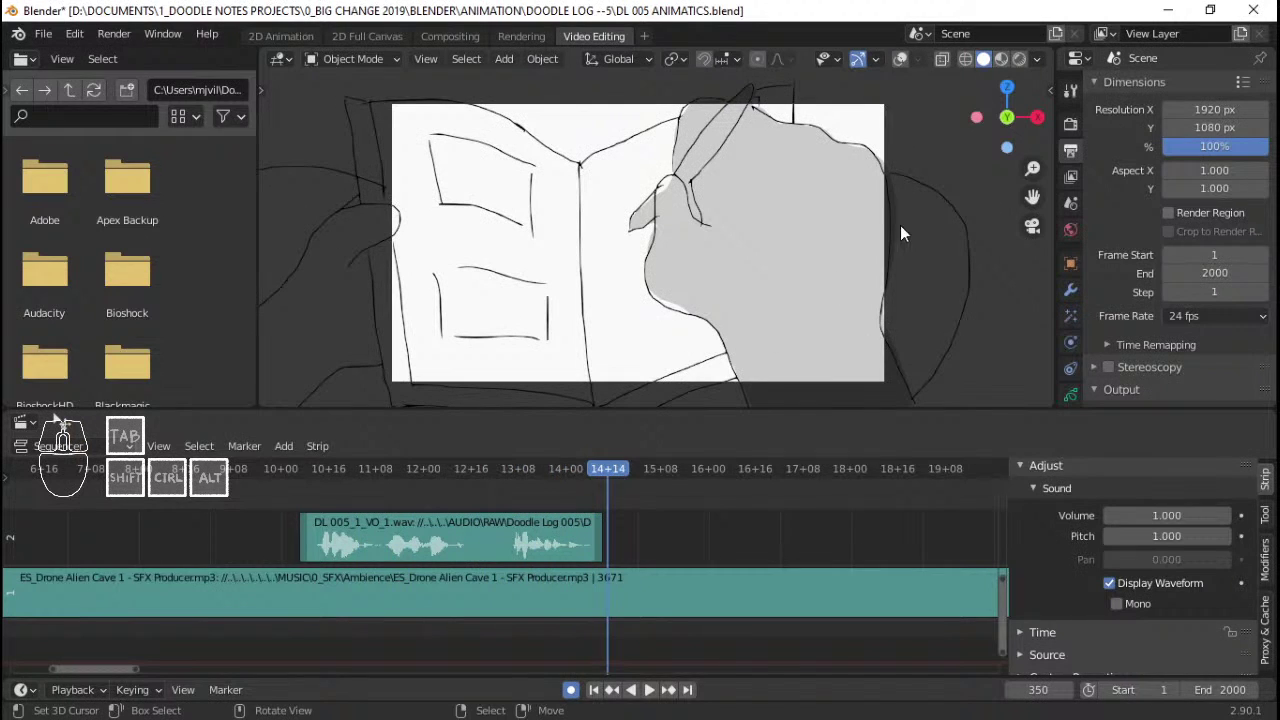
{"action": "left_click", "coordinate": [181, 506]}
{"action": "key", "text": "space"}
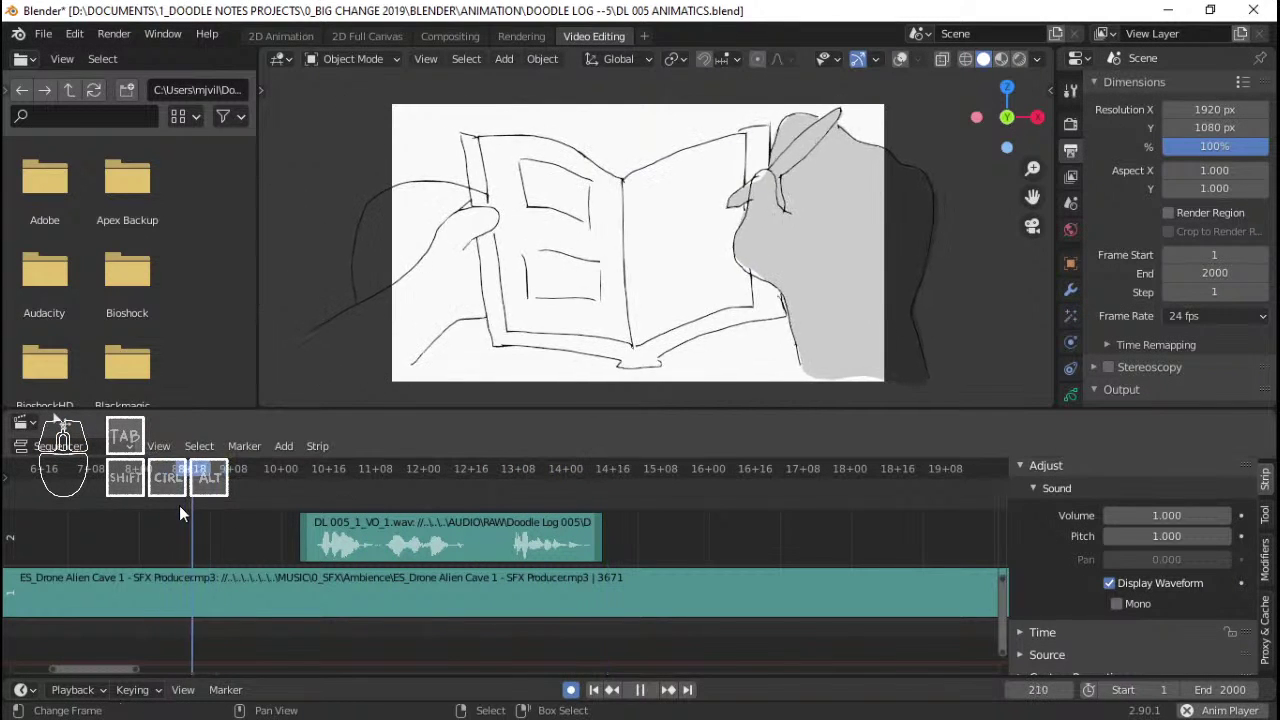
{"action": "key", "text": "space"}
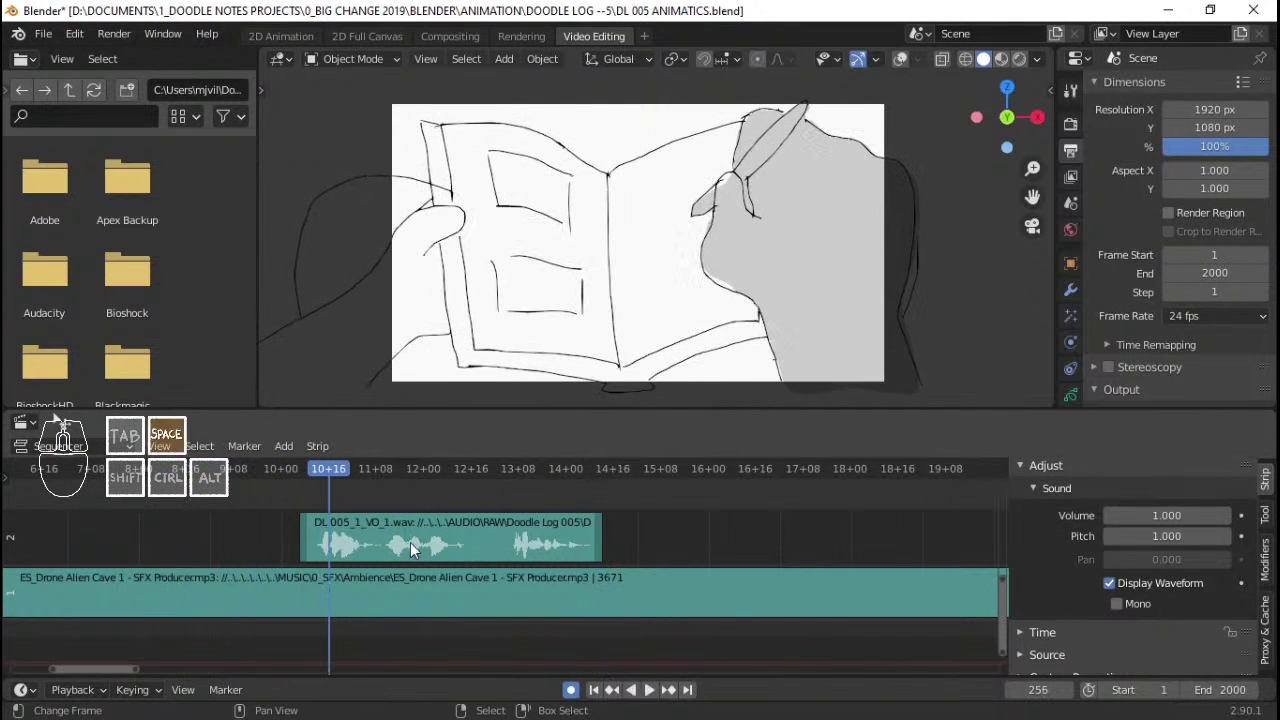
- Move the playhead to frame 254, near the start of the spoken line, and show the viewport overlays
{"action": "left_click", "coordinate": [418, 540]}
{"action": "left_click_drag", "start_coordinate": [299, 532], "coordinate": [322, 527]}
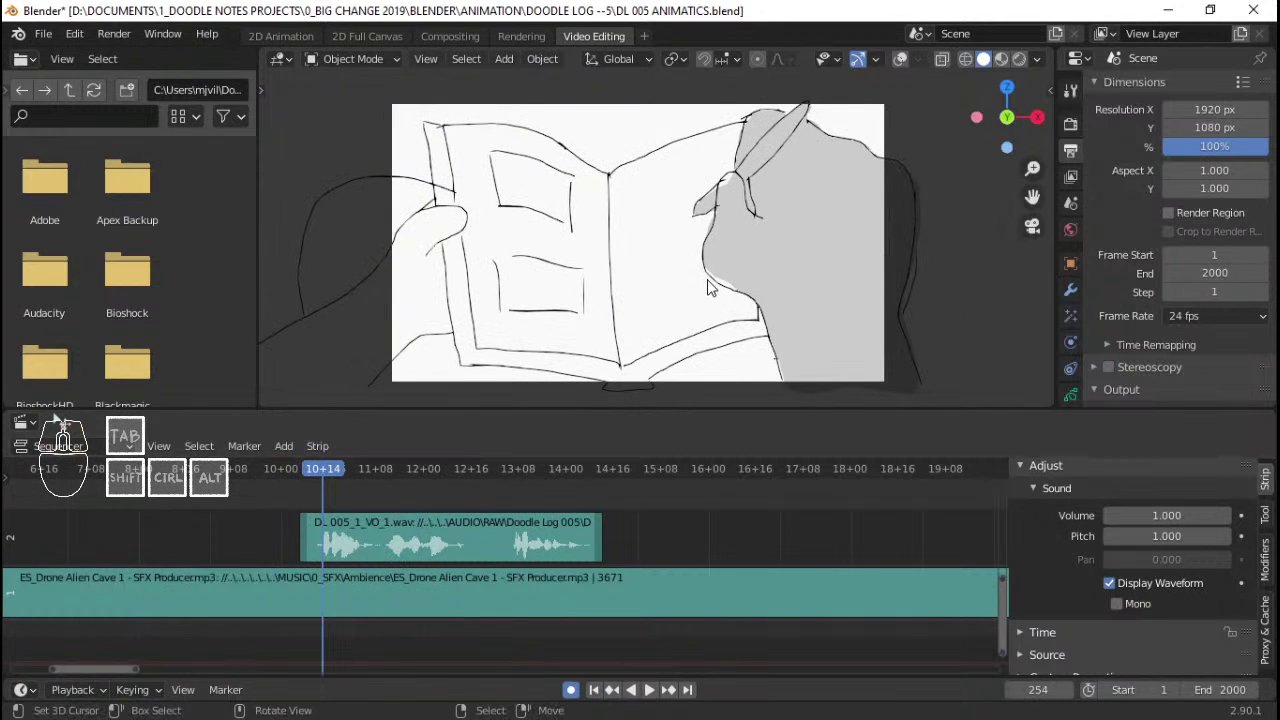
{"action": "key", "text": "shift+alt+z"}
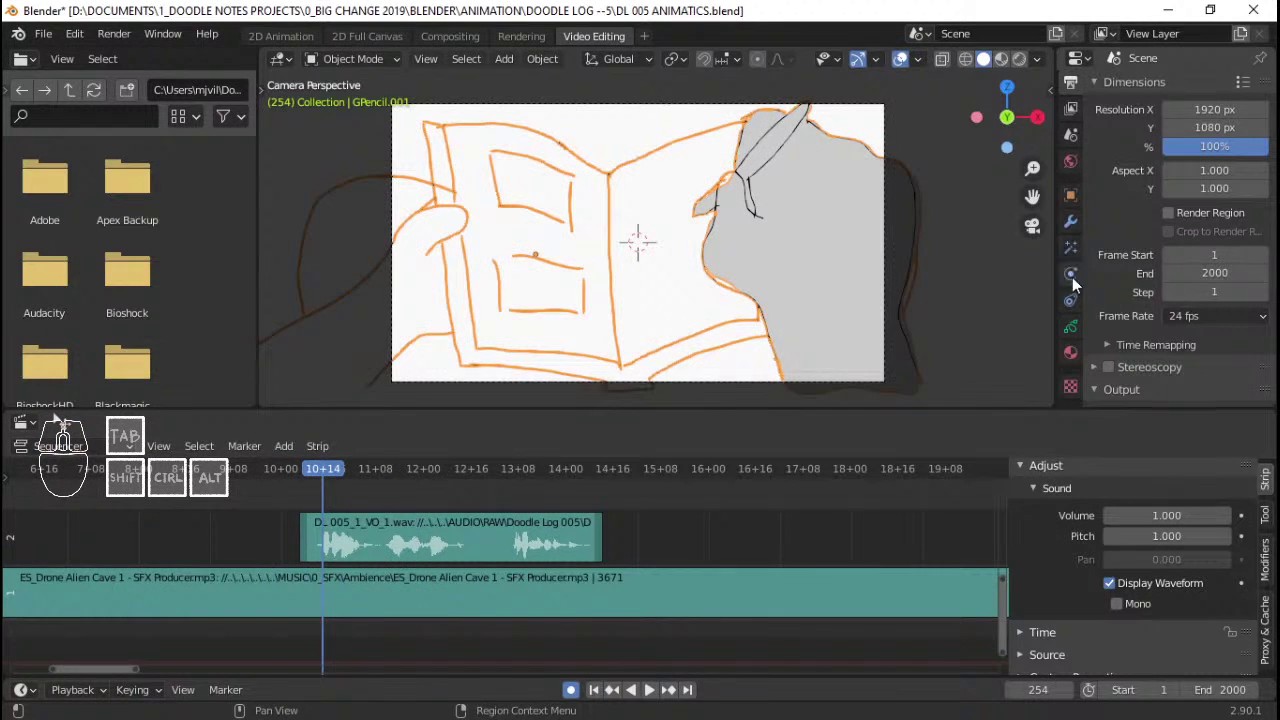
- In the 2D Animation workspace, keyframe the opacity of the hand_fill, A and hand layers of GPencil.001 at 1.000 on frame 254
{"action": "left_click", "coordinate": [281, 36]}
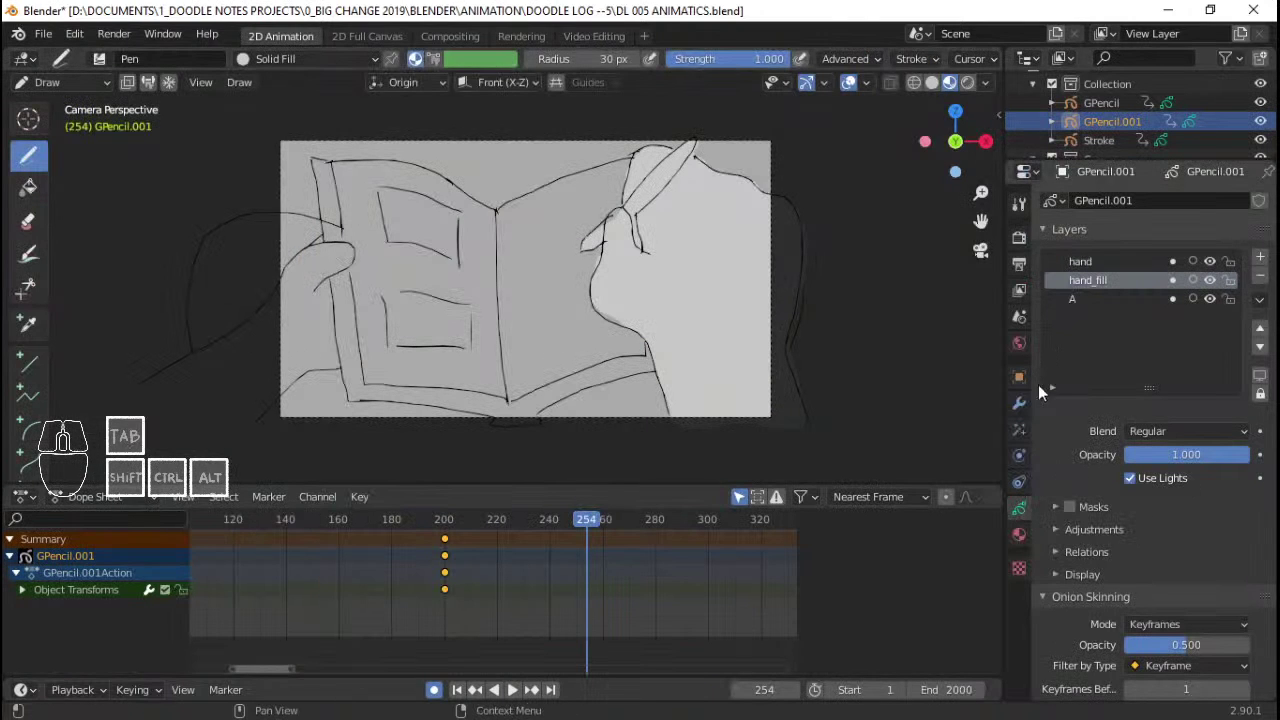
{"action": "scroll", "coordinate": [1140, 460], "scroll_direction": "down", "scroll_amount": 1}
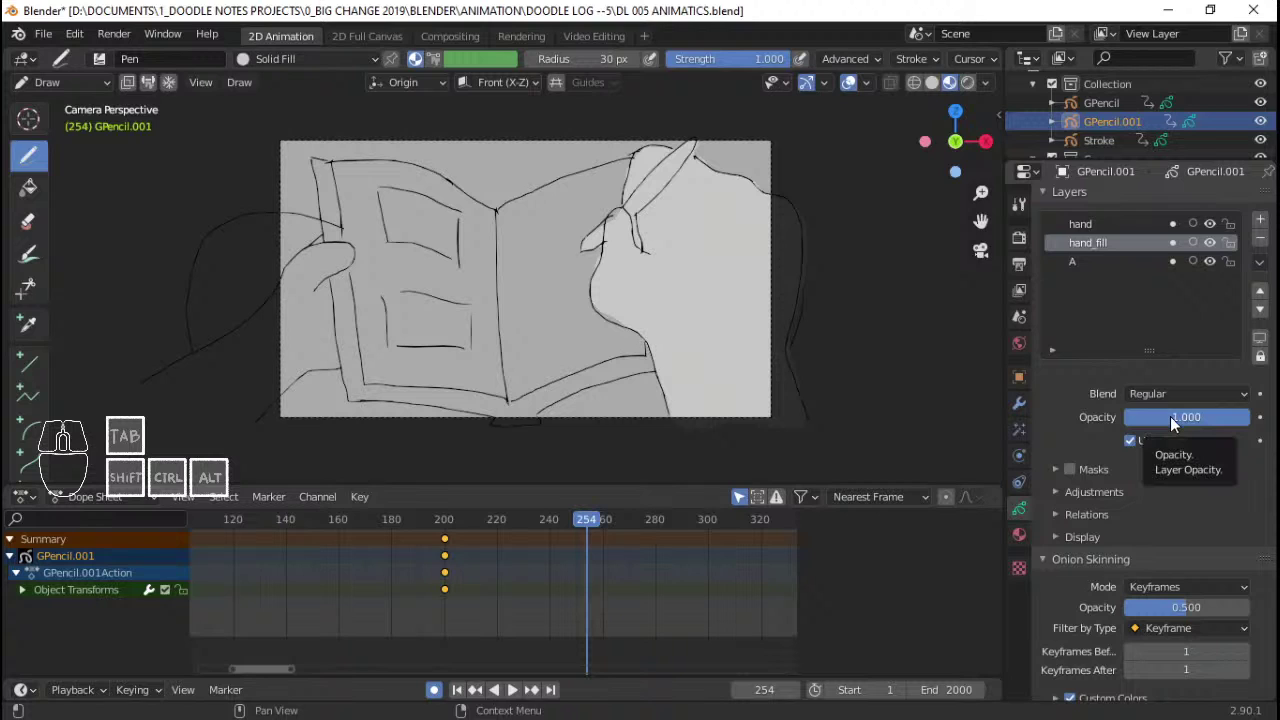
{"action": "key", "text": "i"}
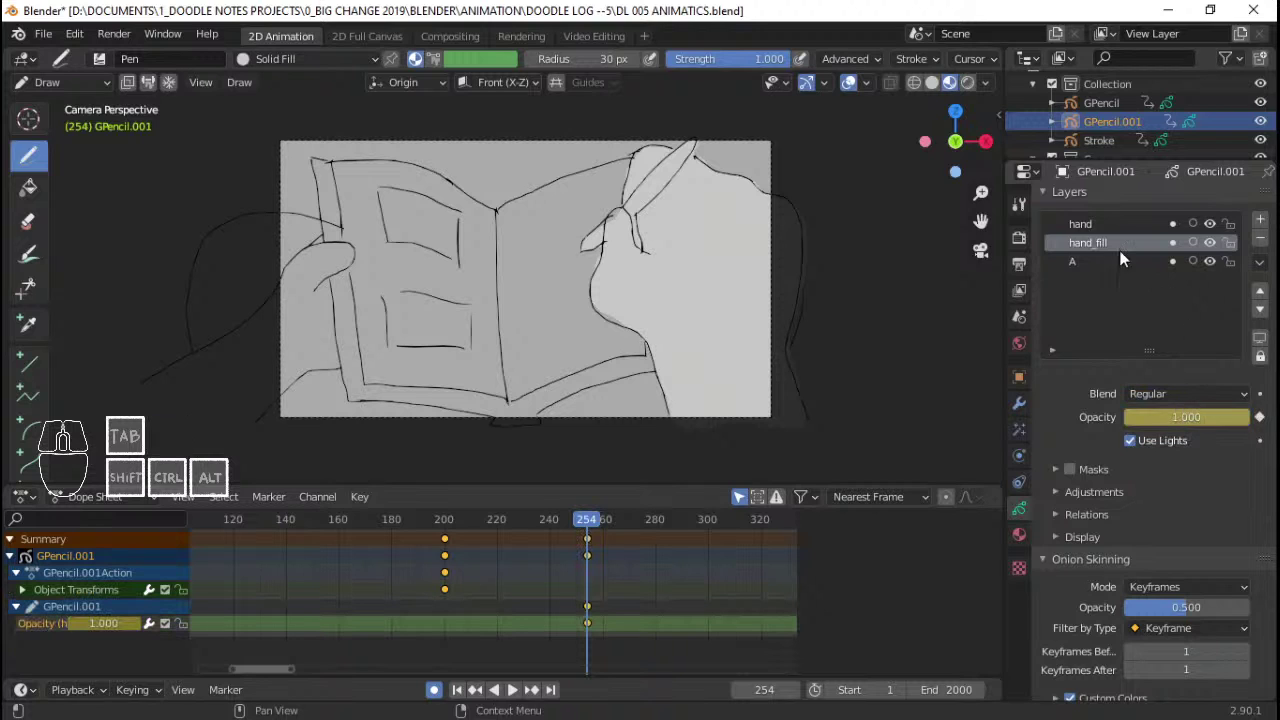
{"action": "left_click", "coordinate": [1091, 263]}
{"action": "key", "text": "i"}
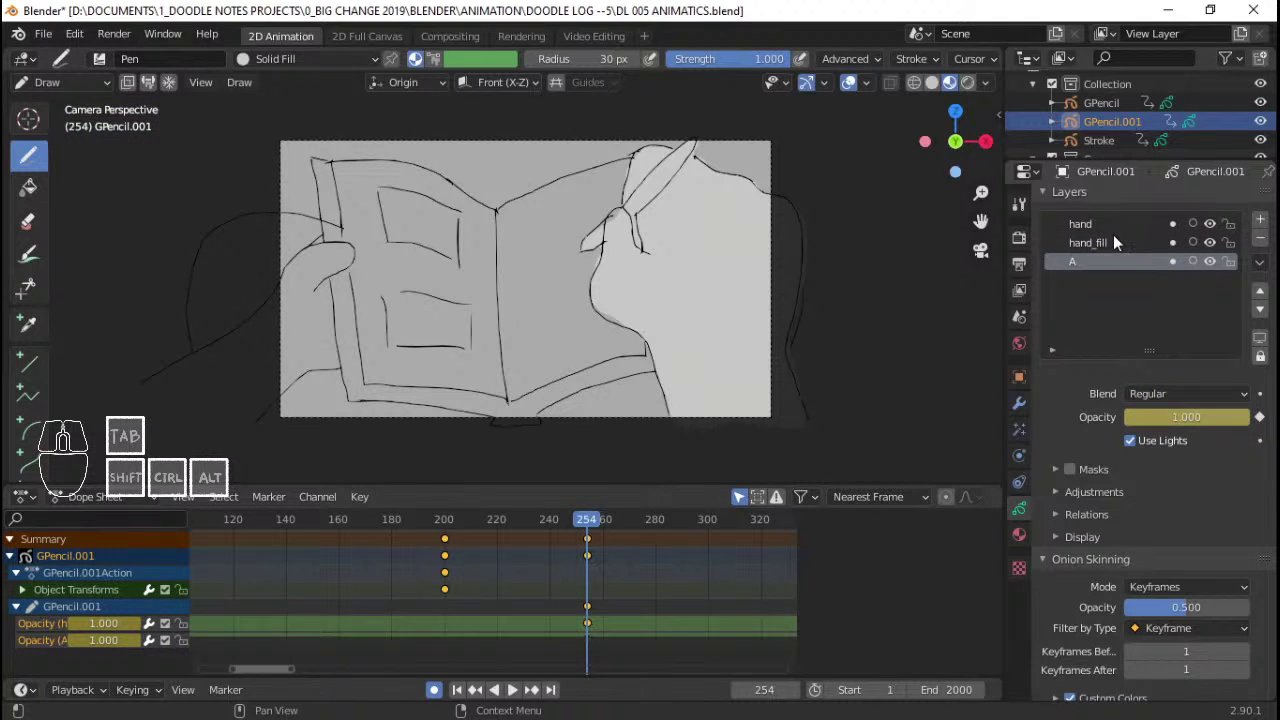
{"action": "left_click", "coordinate": [1101, 223]}
{"action": "key", "text": "i"}
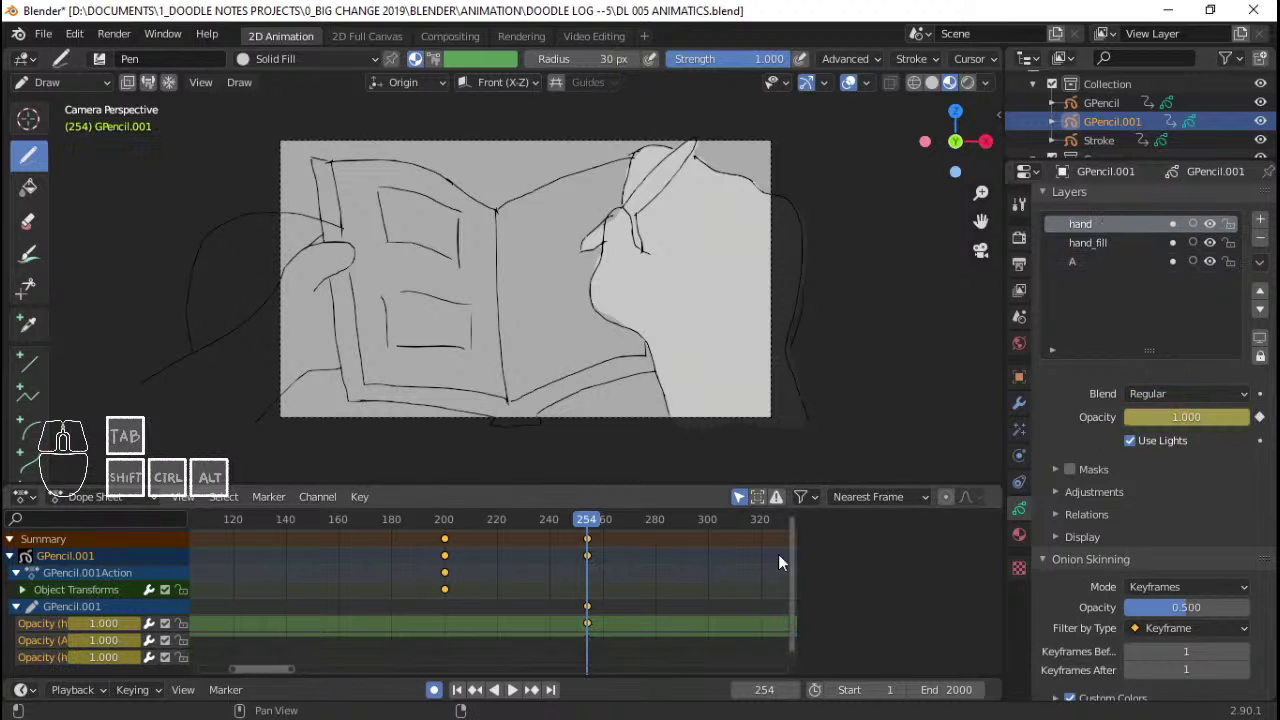
- Scrub back and replay the sketchbook shot past the opacity keyframes, stopping at frame 299
{"action": "middle_click_drag", "start_coordinate": [685, 565], "coordinate": [451, 589]}
{"action": "left_click_drag", "start_coordinate": [451, 586], "coordinate": [332, 574]}
{"action": "key", "text": "space"}
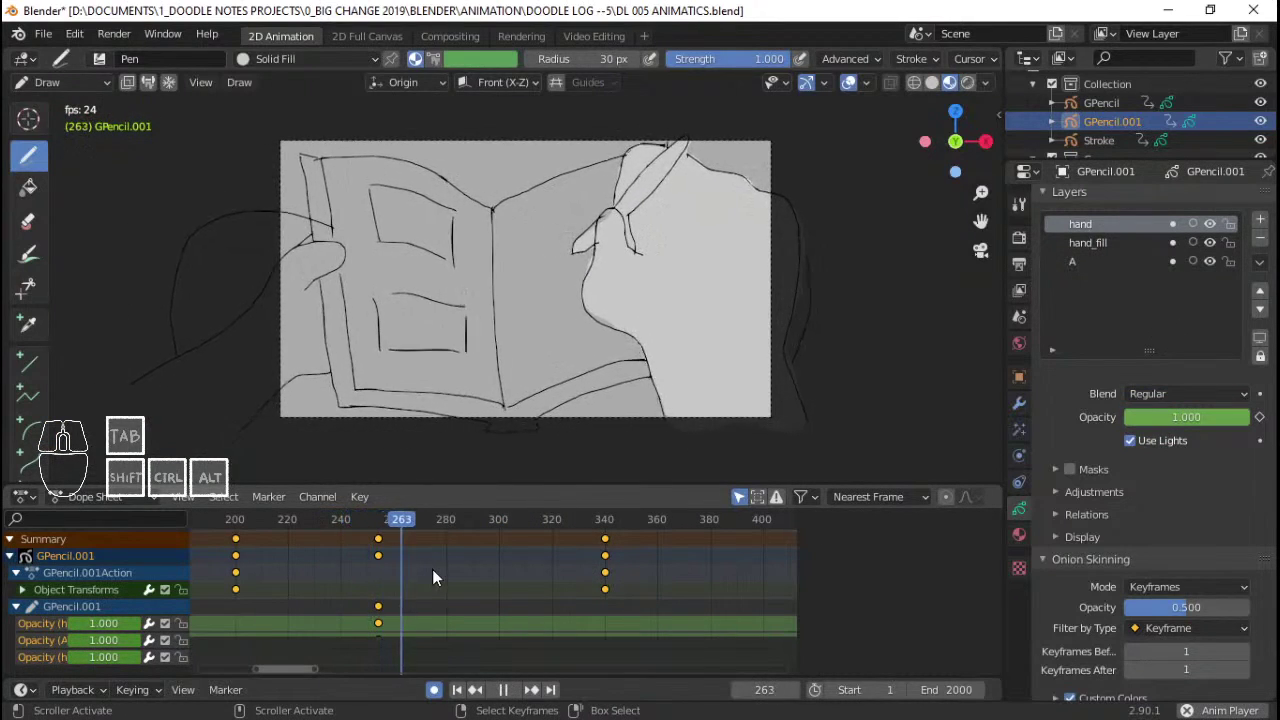
{"action": "key", "text": "space"}
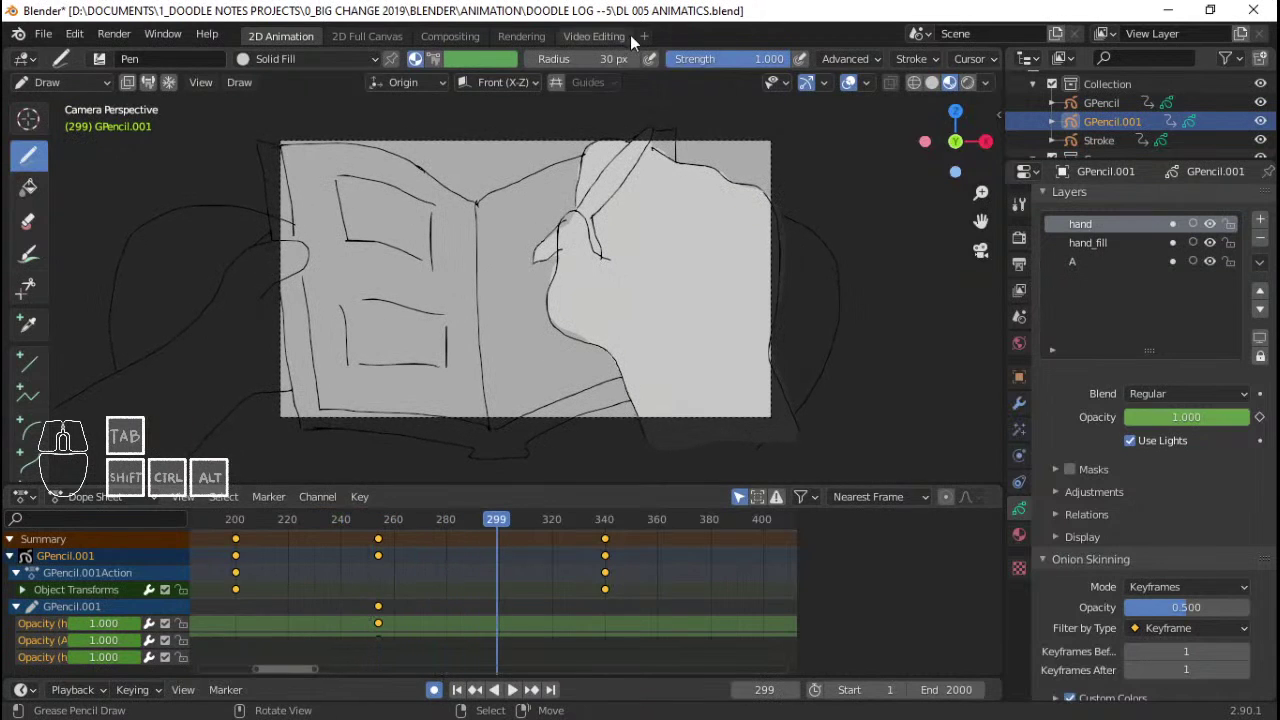
- Return to the Video Editing workspace and choose a different playback sync mode
{"action": "left_click", "coordinate": [600, 36]}
{"action": "left_click", "coordinate": [70, 689]}
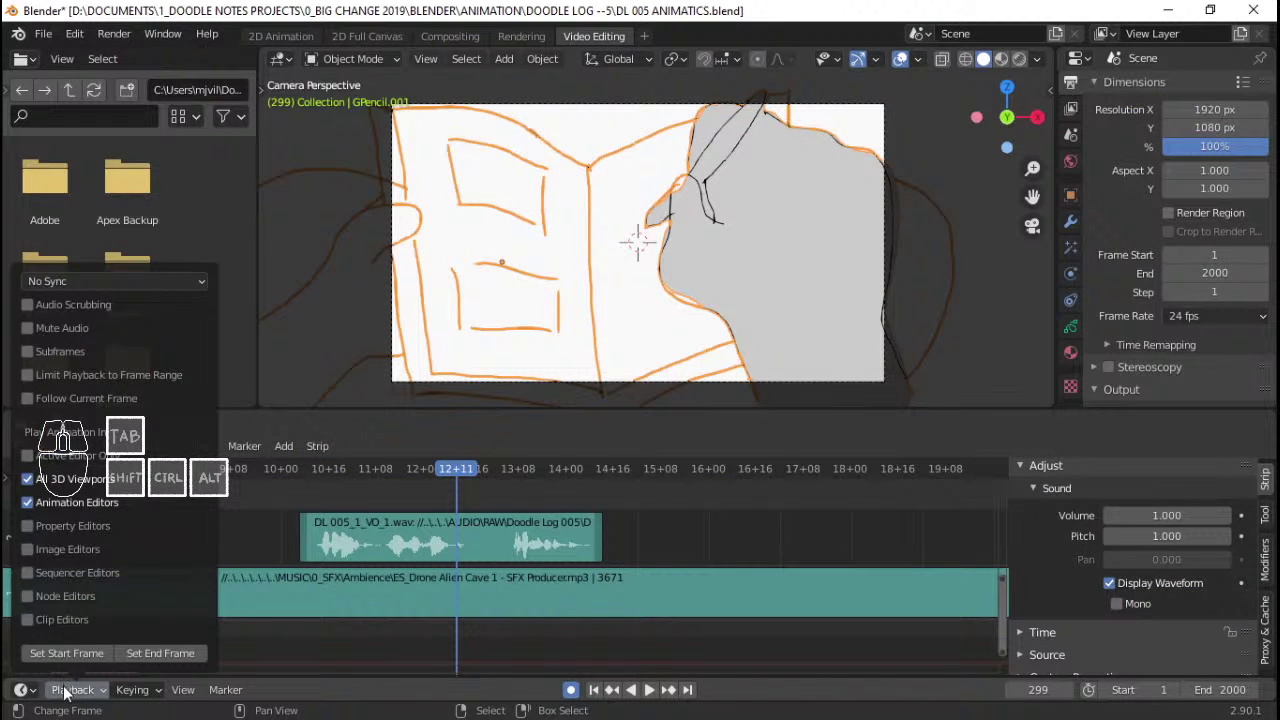
{"action": "left_click", "coordinate": [106, 281]}
{"action": "left_click", "coordinate": [92, 338]}
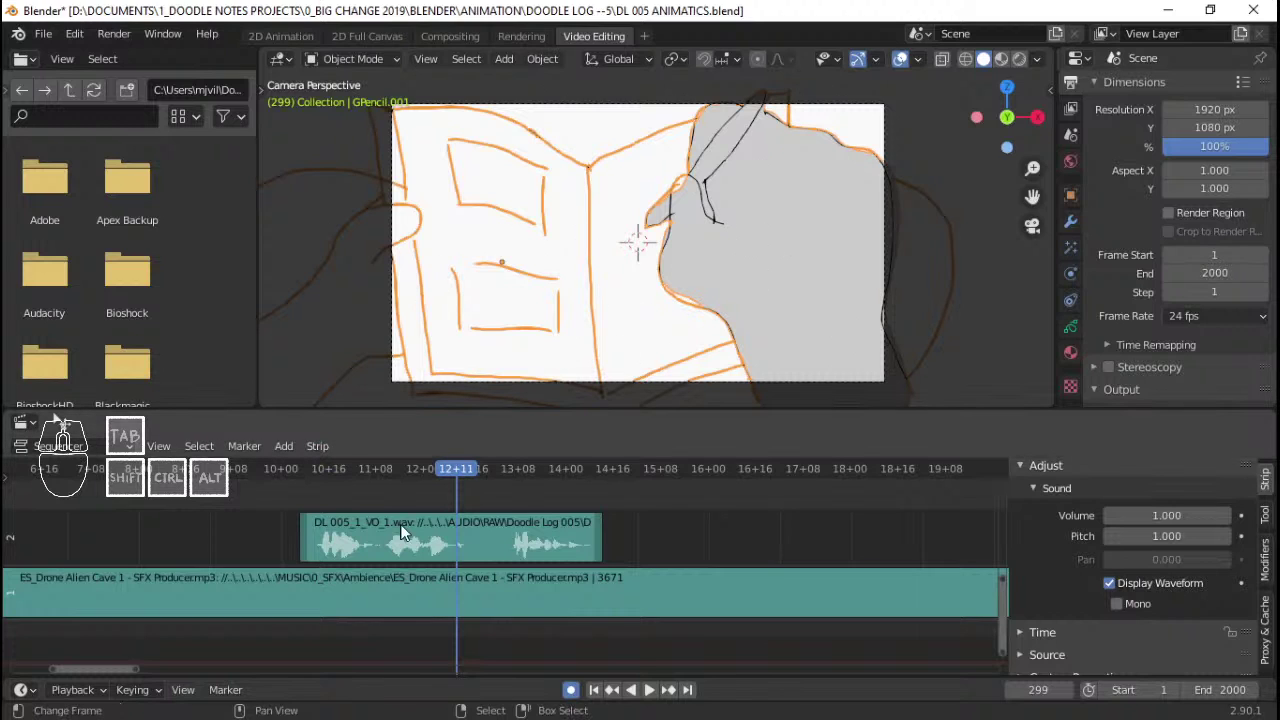
- Go to the first frame of the animatic and save the file
{"action": "scroll", "coordinate": [469, 528], "scroll_direction": "left", "scroll_amount": 4, "text": "ctrl"}
{"action": "key", "text": "shift+Left"}
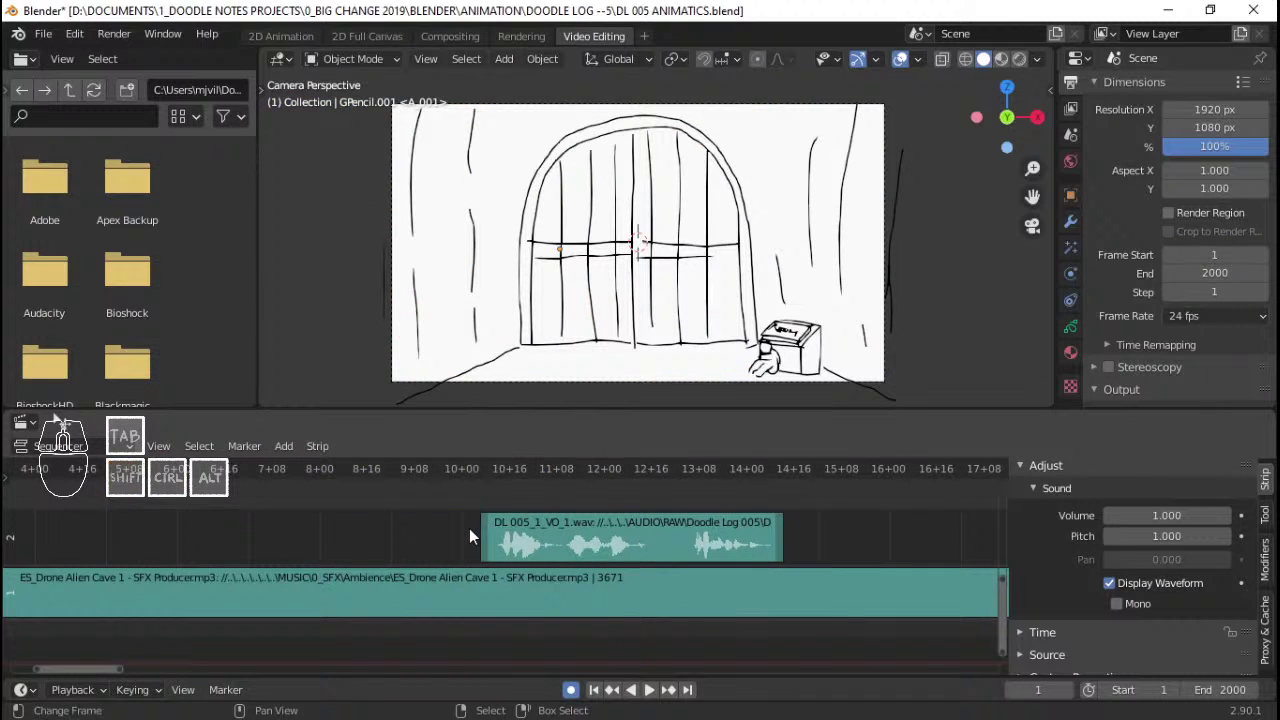
{"action": "key", "text": "ctrl+s"}
- Replay the animatic from frame 1 through the voice-over and stop at its end, frame 348
{"action": "scroll", "coordinate": [472, 531], "scroll_direction": "left", "scroll_amount": 7, "text": "ctrl"}
{"action": "scroll", "coordinate": [479, 541], "scroll_direction": "right", "scroll_amount": 3, "text": "ctrl"}
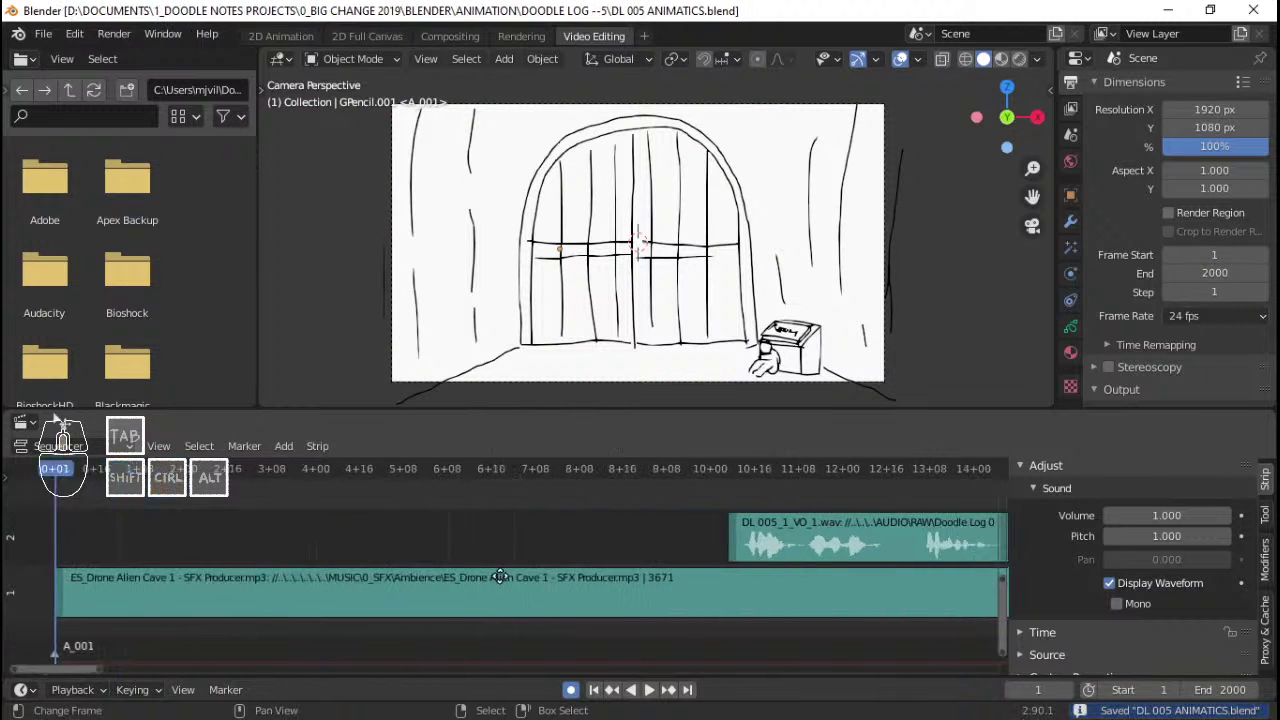
{"action": "scroll", "coordinate": [395, 534], "scroll_direction": "left", "scroll_amount": 2, "text": "ctrl"}
{"action": "key", "text": "space"}
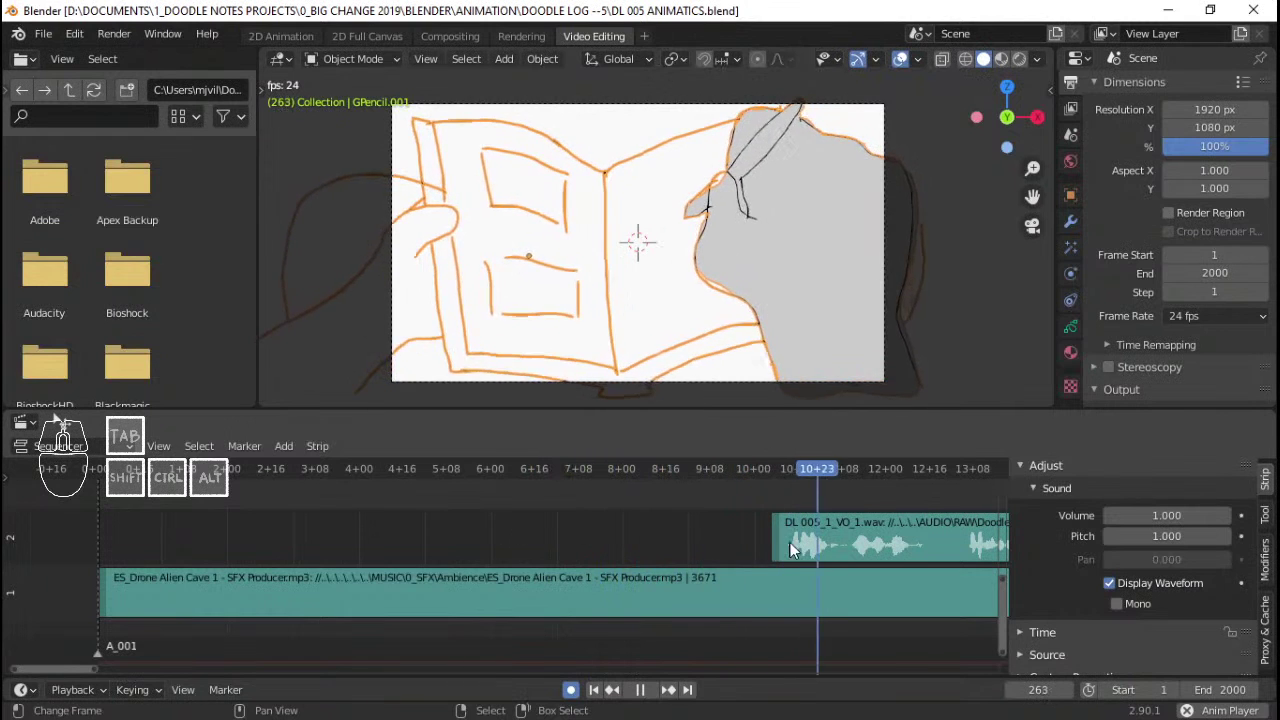
{"action": "middle_click_drag", "start_coordinate": [790, 542], "coordinate": [617, 559]}
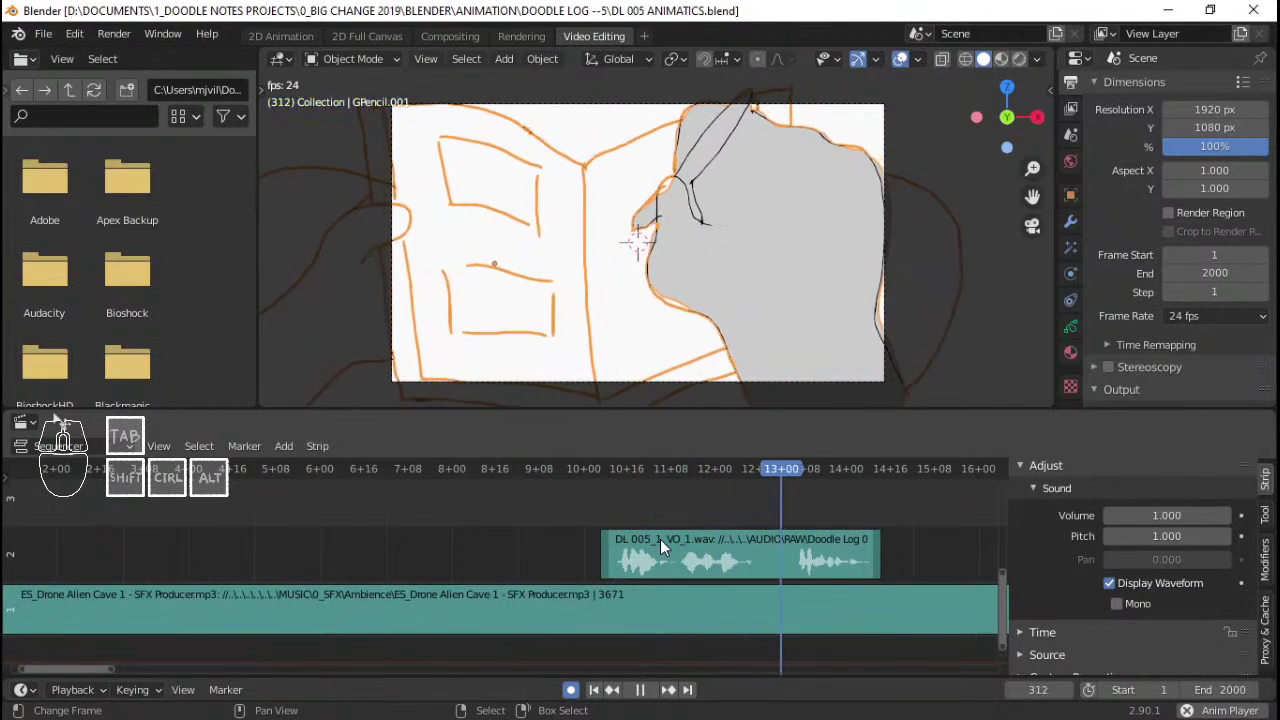
{"action": "key", "text": "space"}
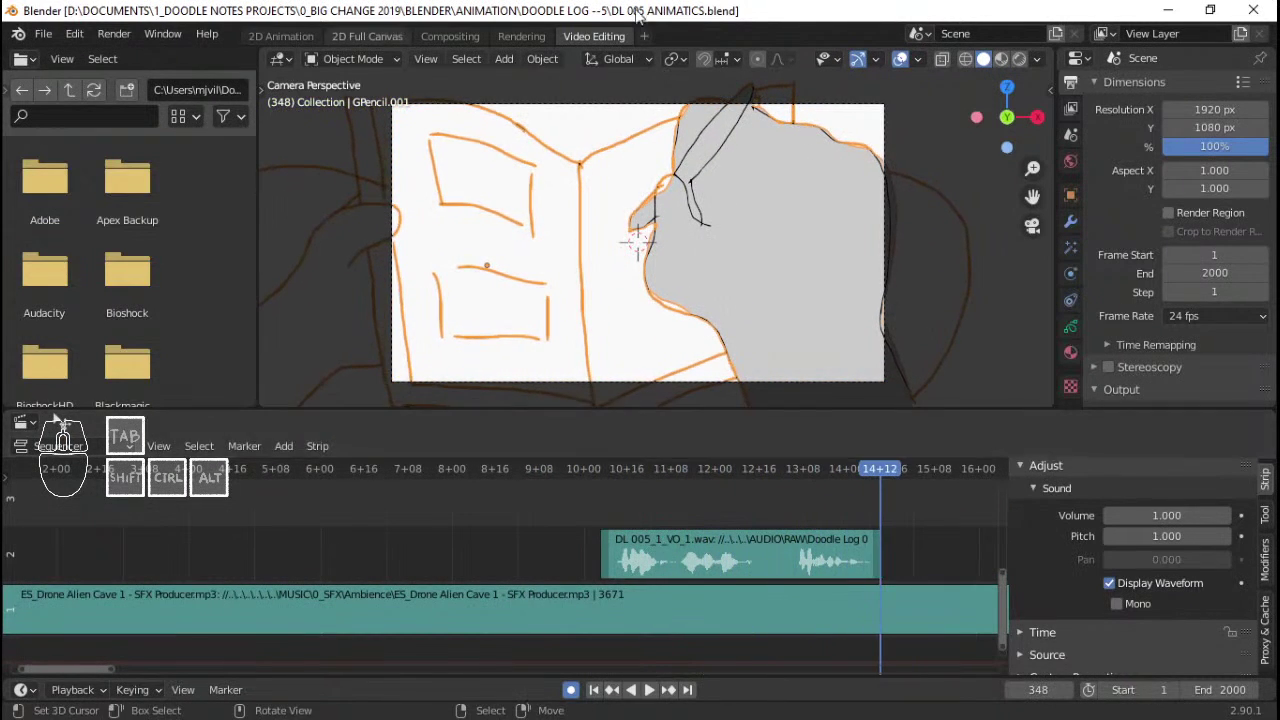
- In the 2D Animation workspace, set the hand layer's opacity to 0.000 and keyframe it at frame 348
{"action": "left_click", "coordinate": [281, 36]}
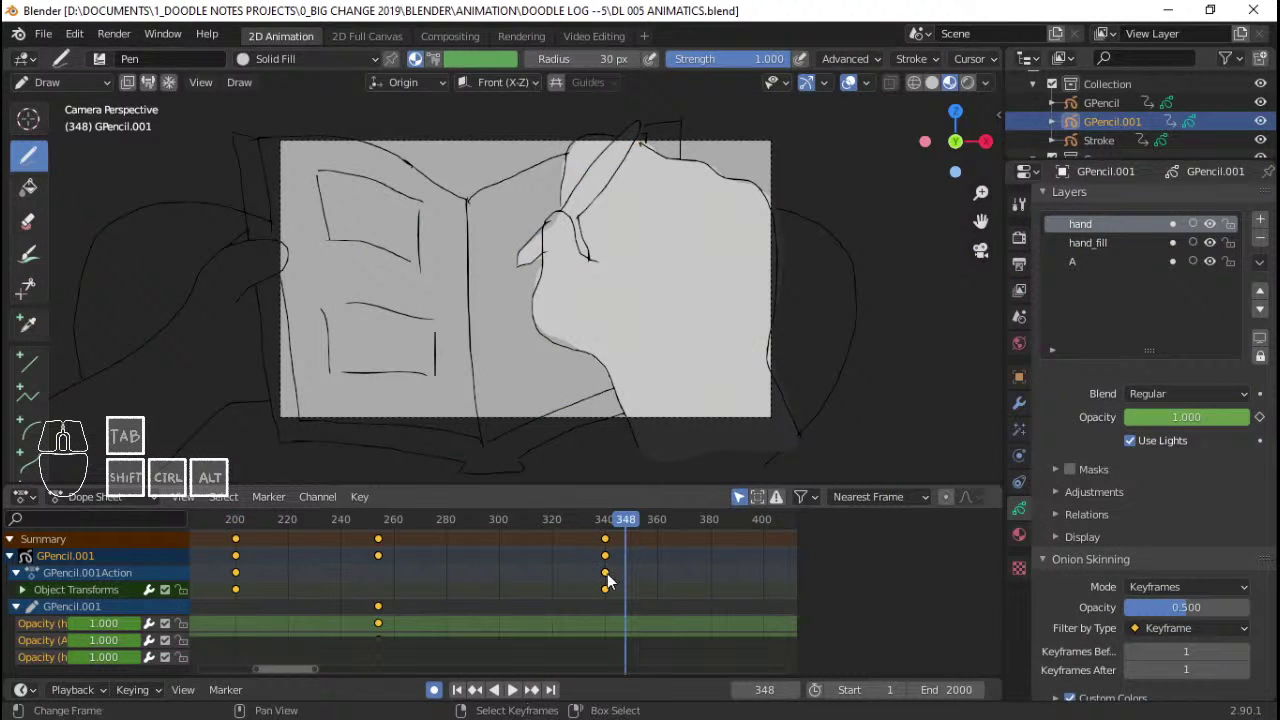
{"action": "scroll", "coordinate": [545, 591], "scroll_direction": "down", "scroll_amount": 2}
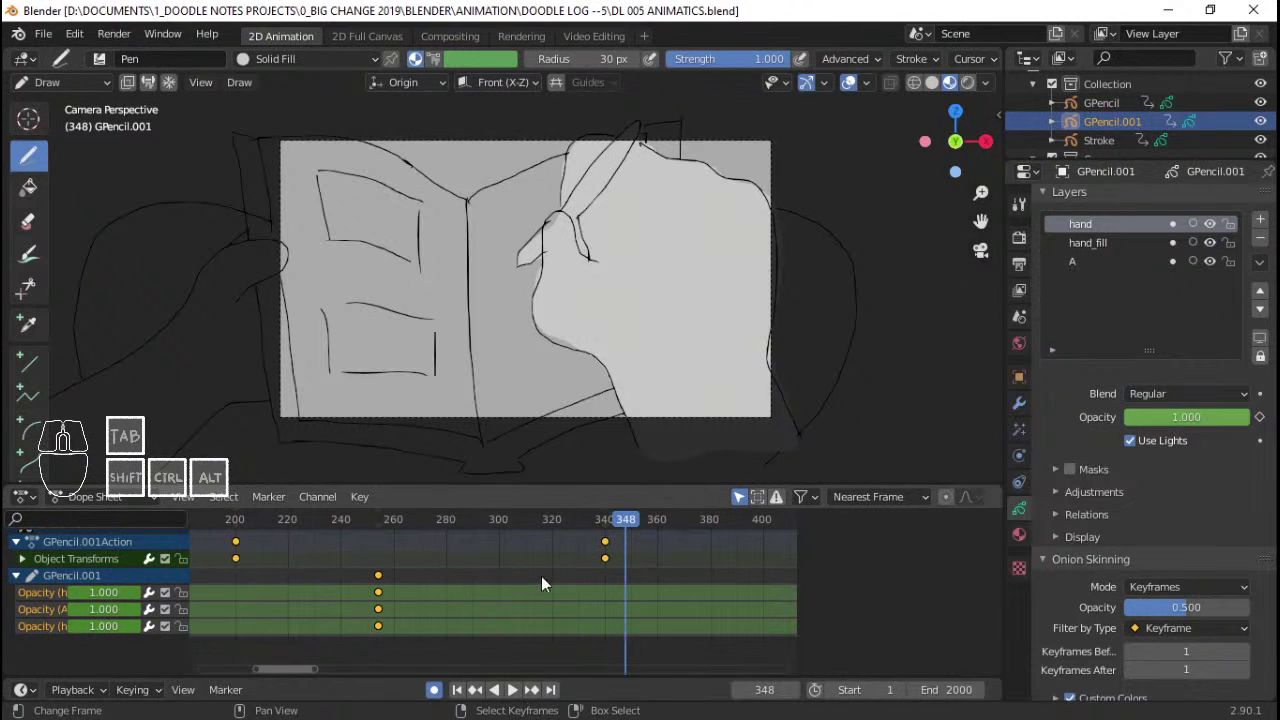
{"action": "middle_click_drag", "start_coordinate": [602, 575], "coordinate": [615, 640]}
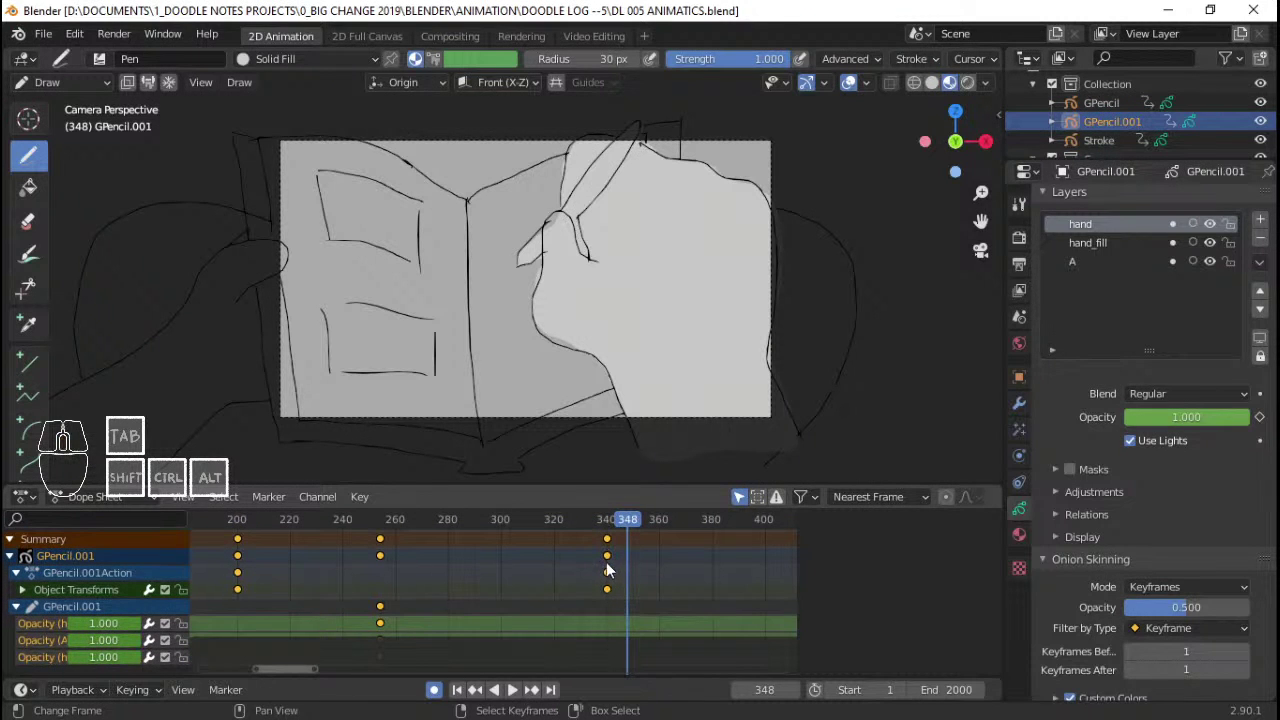
{"action": "left_click_drag", "start_coordinate": [1198, 414], "coordinate": [1130, 414]}
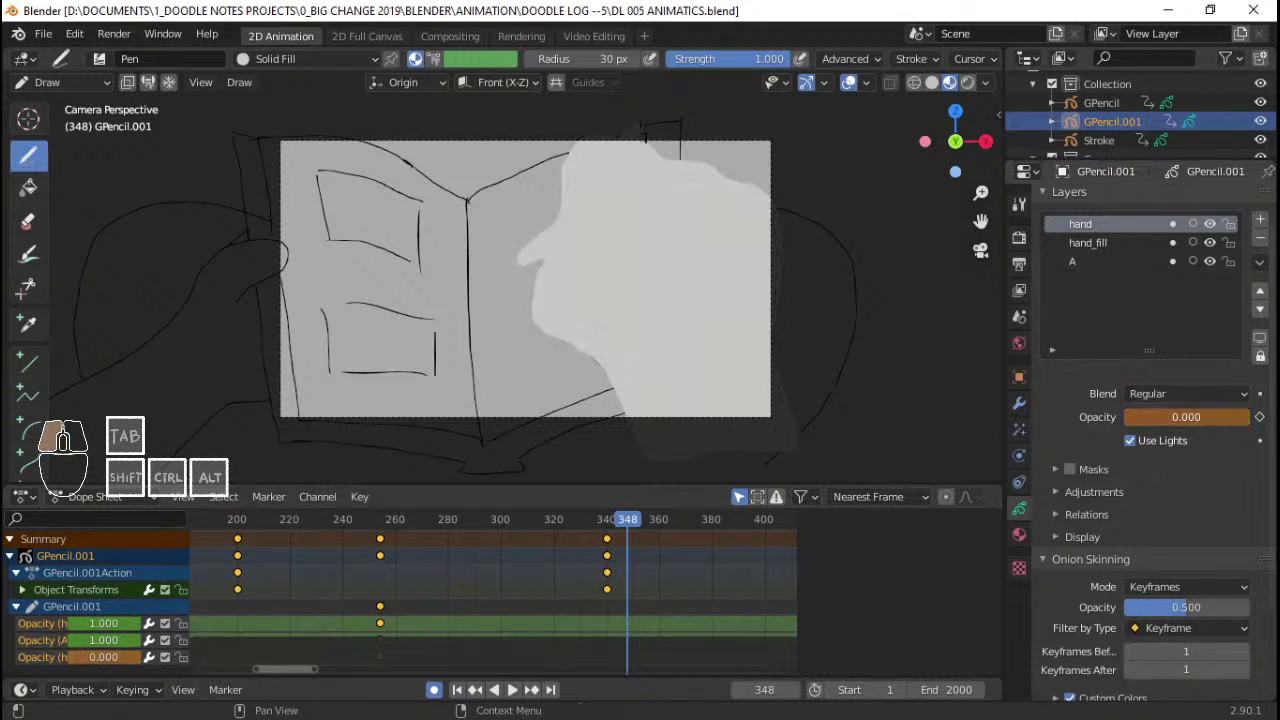
{"action": "key", "text": "i"}
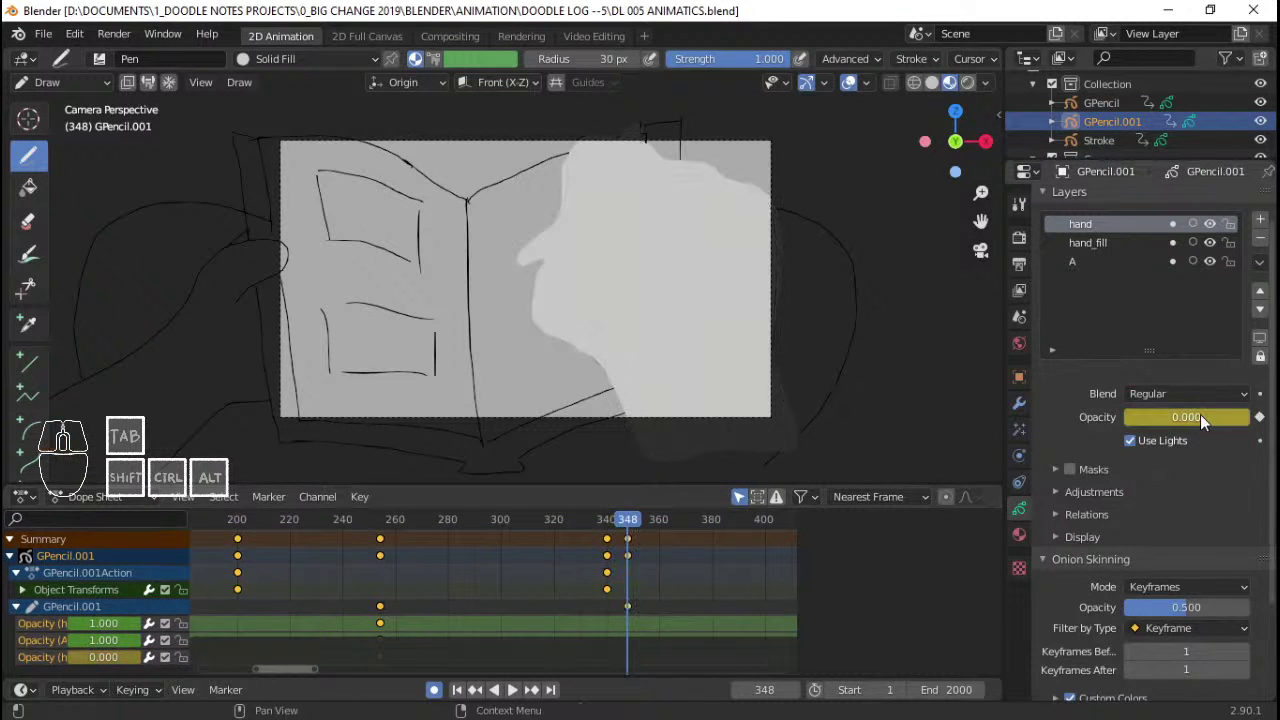
- Set the hand_fill layer's opacity to 0.000 and keyframe it at frame 348
{"action": "left_click", "coordinate": [1150, 243]}
{"action": "left_click_drag", "start_coordinate": [1198, 417], "coordinate": [1130, 417]}
{"action": "key", "text": "i"}
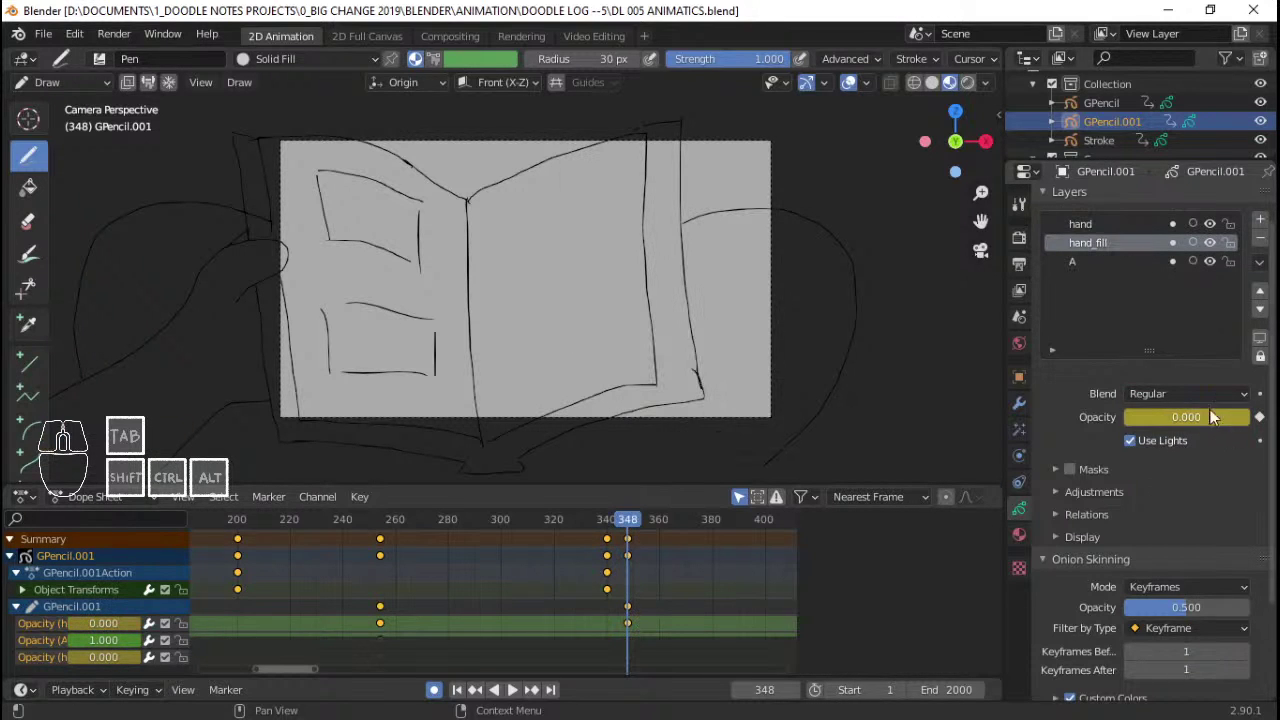
- Set layer A's opacity to 0.000 and keyframe it at frame 348
{"action": "left_click", "coordinate": [1105, 259]}
{"action": "left_click_drag", "start_coordinate": [1232, 424], "coordinate": [1130, 417]}
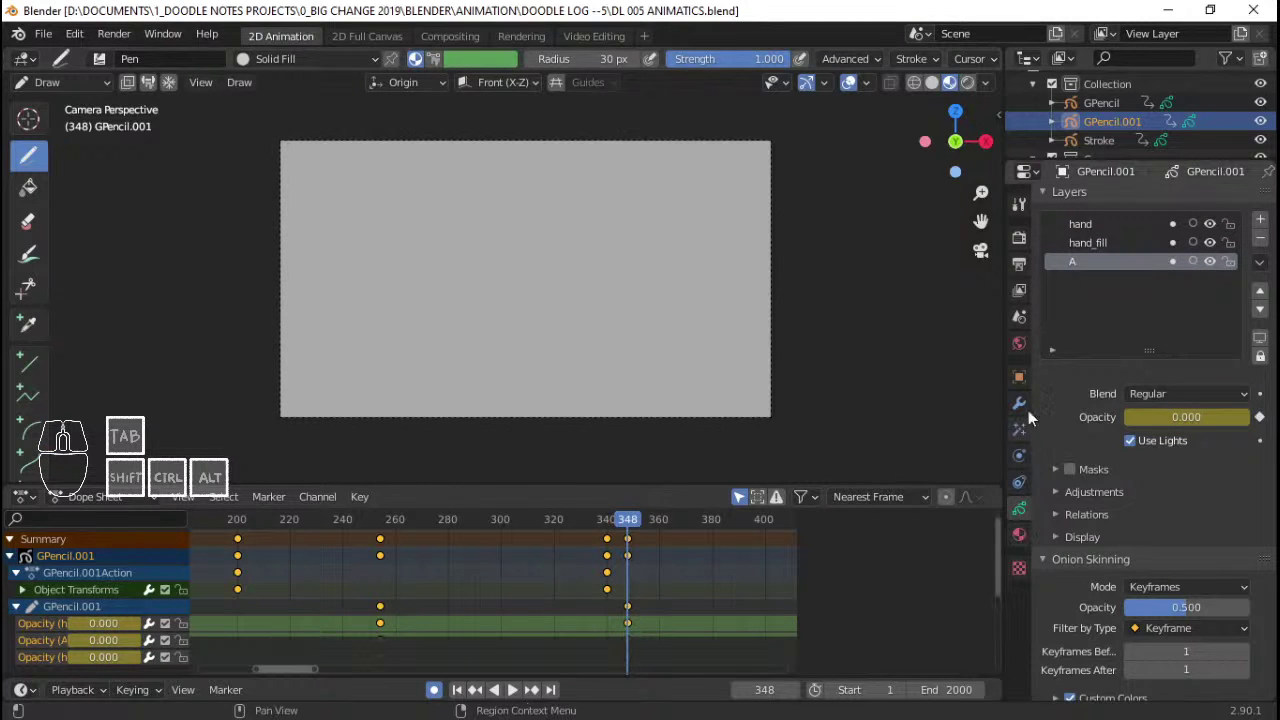
{"action": "left_click", "coordinate": [1019, 378]}
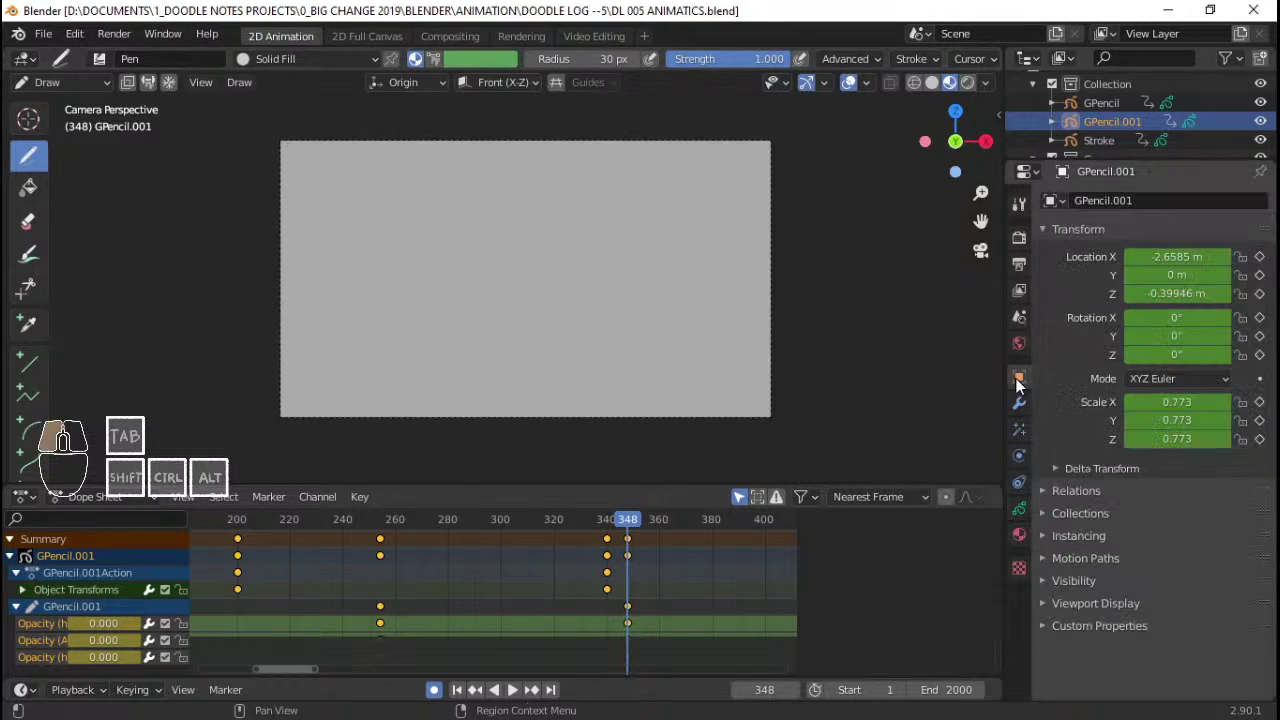
{"action": "left_click", "coordinate": [1069, 603]}
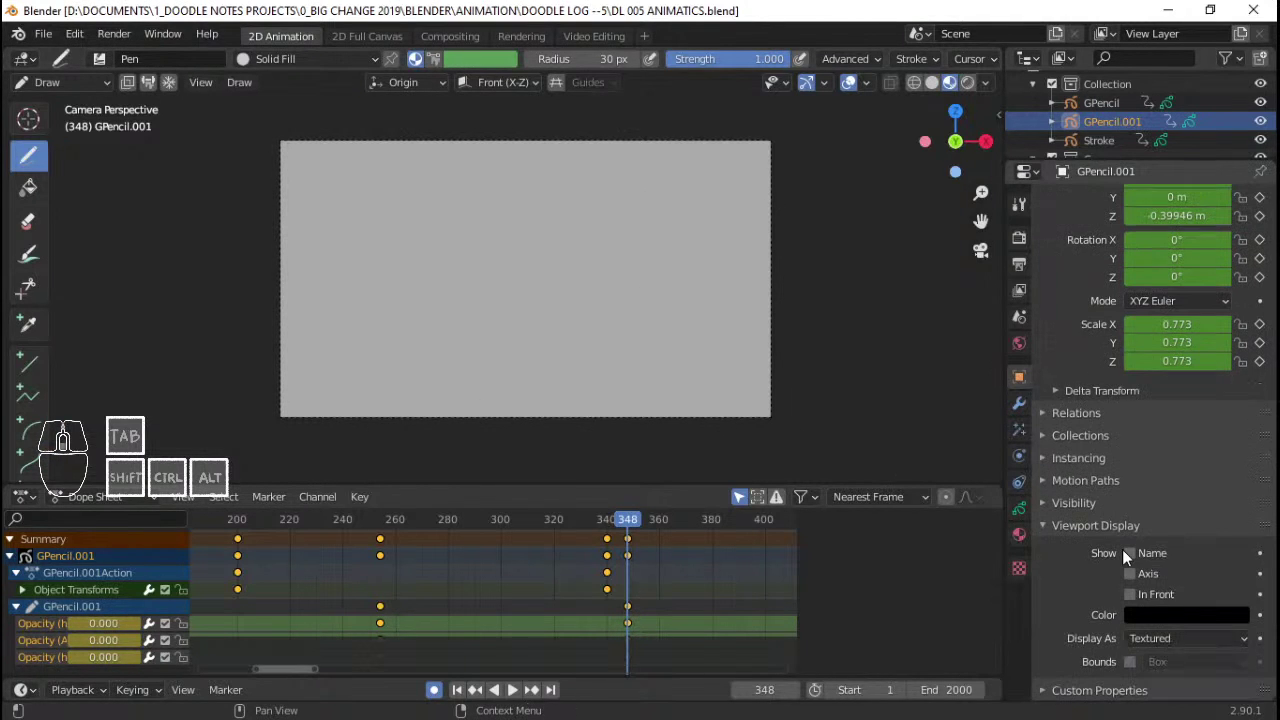
{"action": "left_click", "coordinate": [1019, 533]}
{"action": "left_click", "coordinate": [1019, 511]}
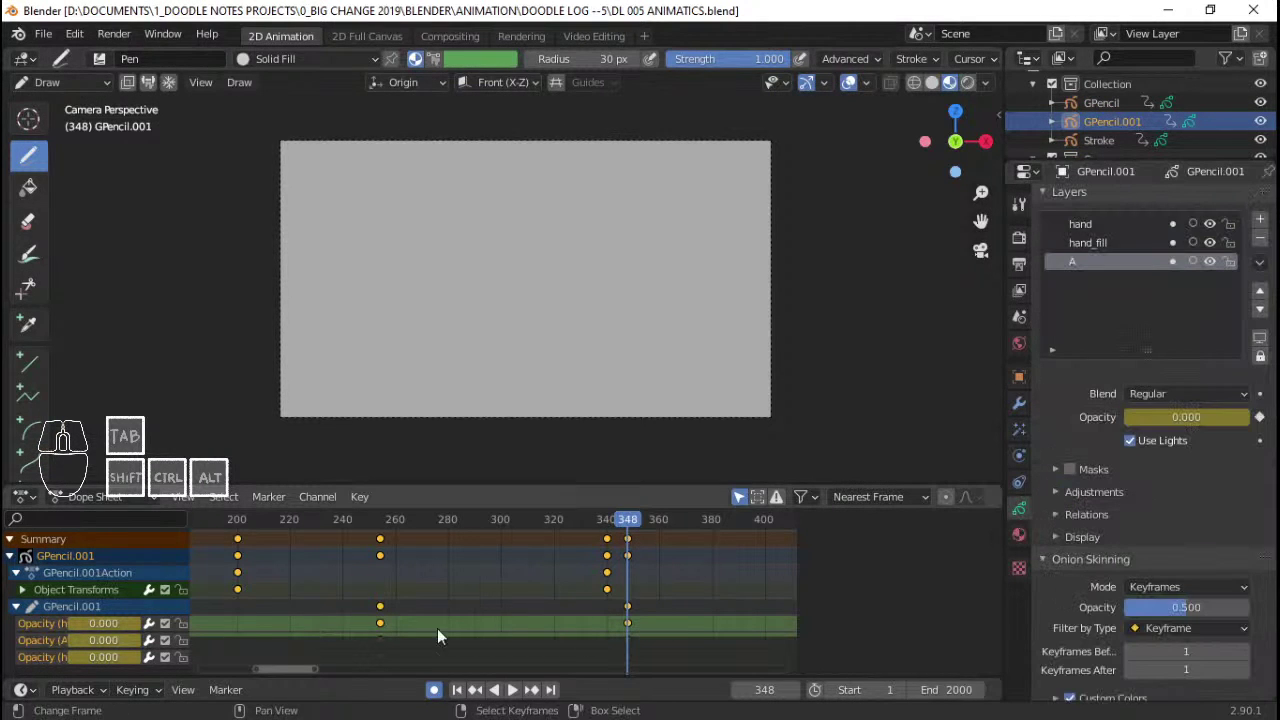
- Move the final opacity keyframes to about frame 309 and replay the fade-out, stopping at frame 298
{"action": "left_click", "coordinate": [377, 586]}
{"action": "key", "text": "space"}
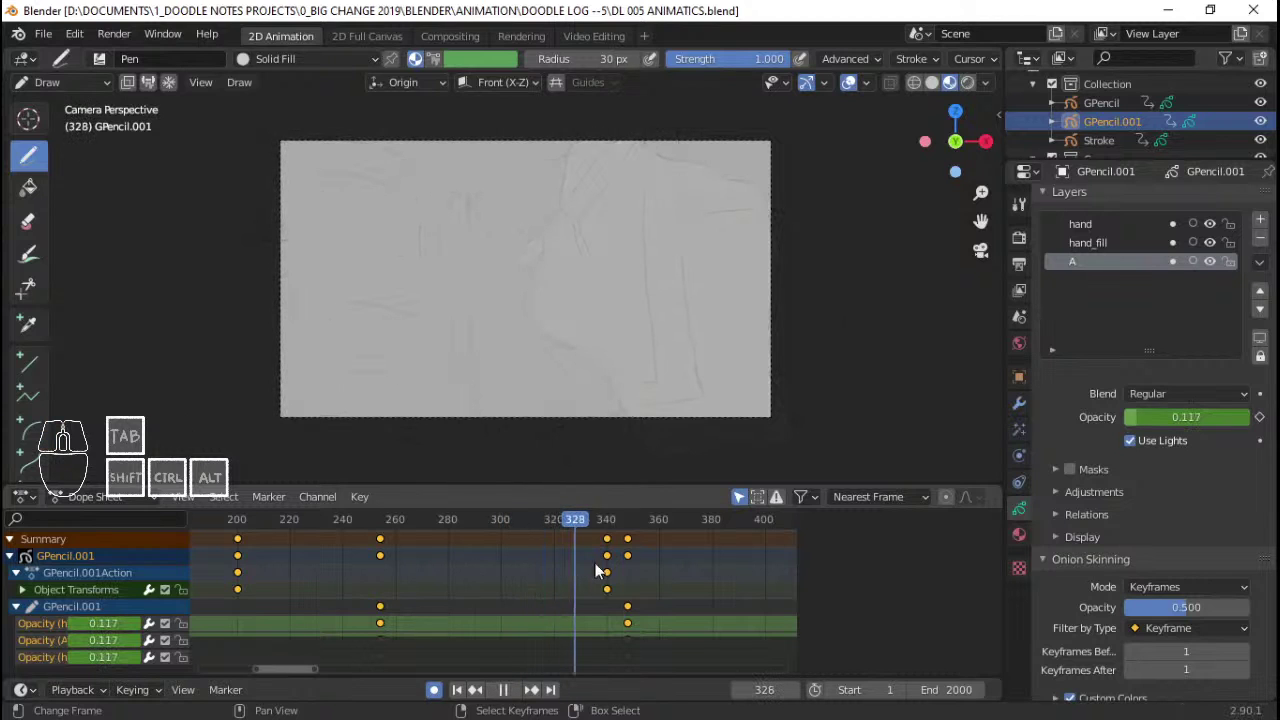
{"action": "left_click", "coordinate": [629, 538]}
{"action": "left_click", "coordinate": [518, 561]}
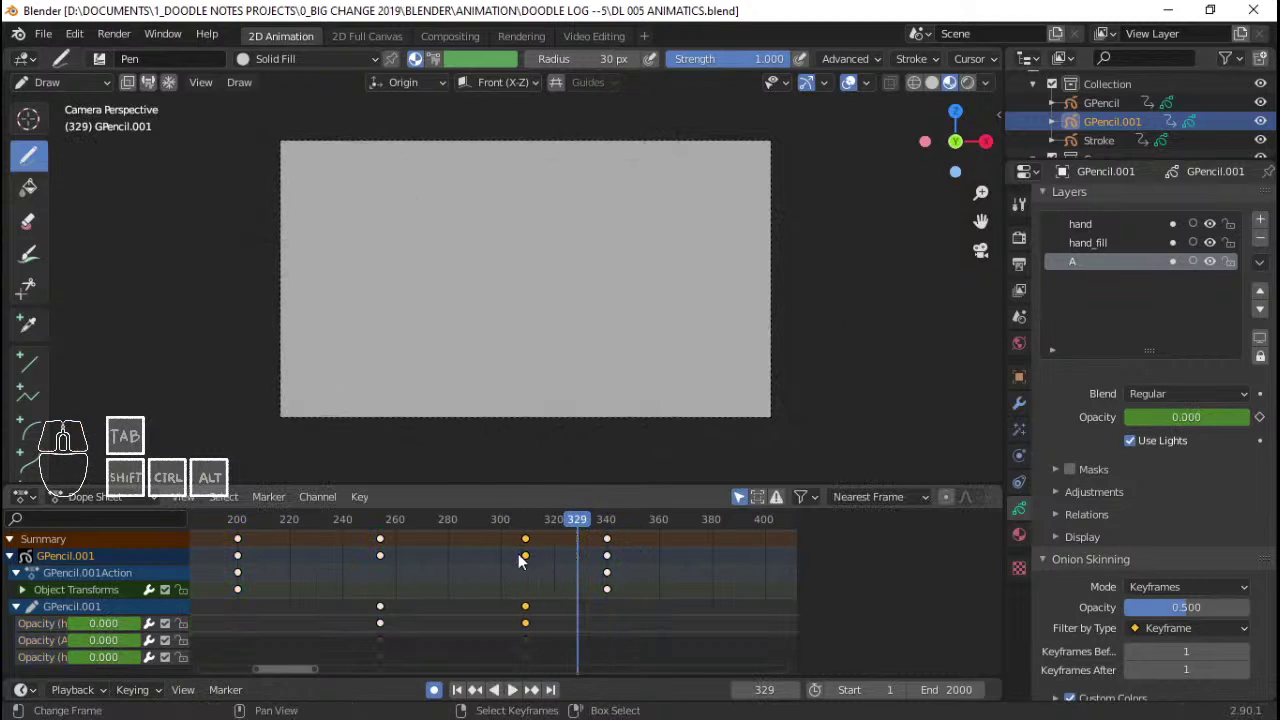
{"action": "left_click", "coordinate": [355, 558]}
{"action": "key", "text": "space"}
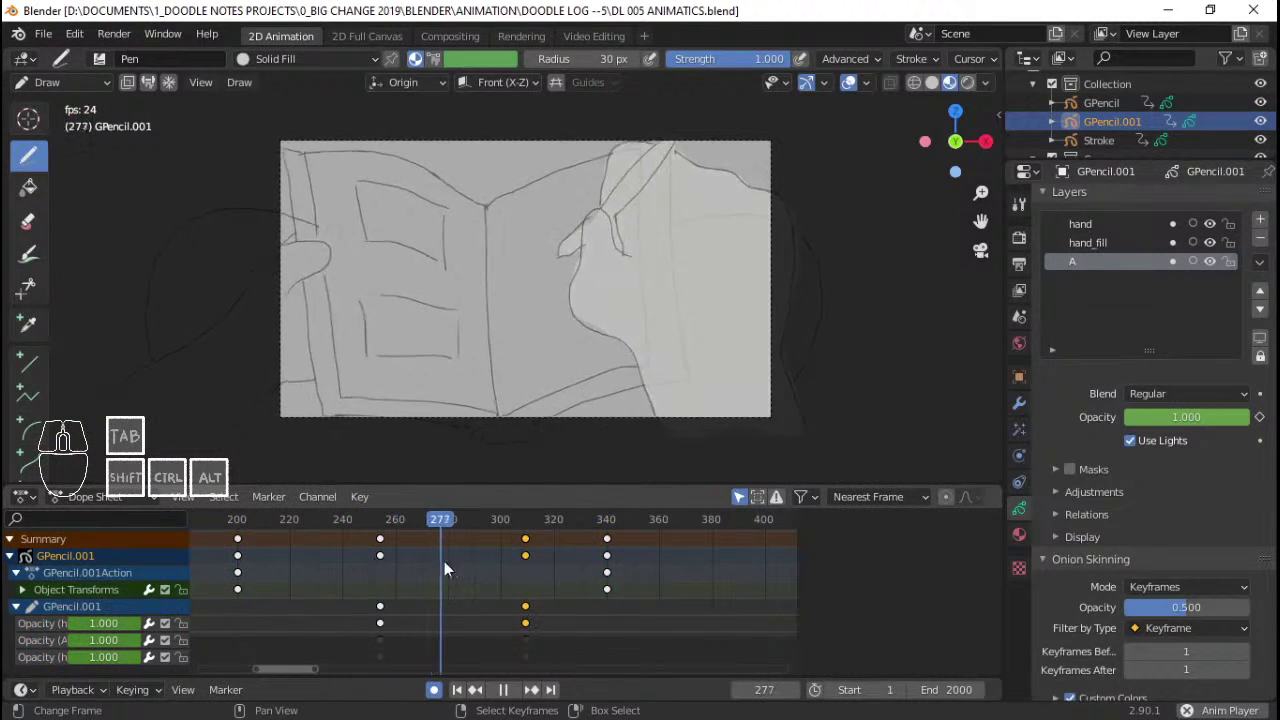
{"action": "left_click", "coordinate": [386, 561]}
{"action": "key", "text": "space"}
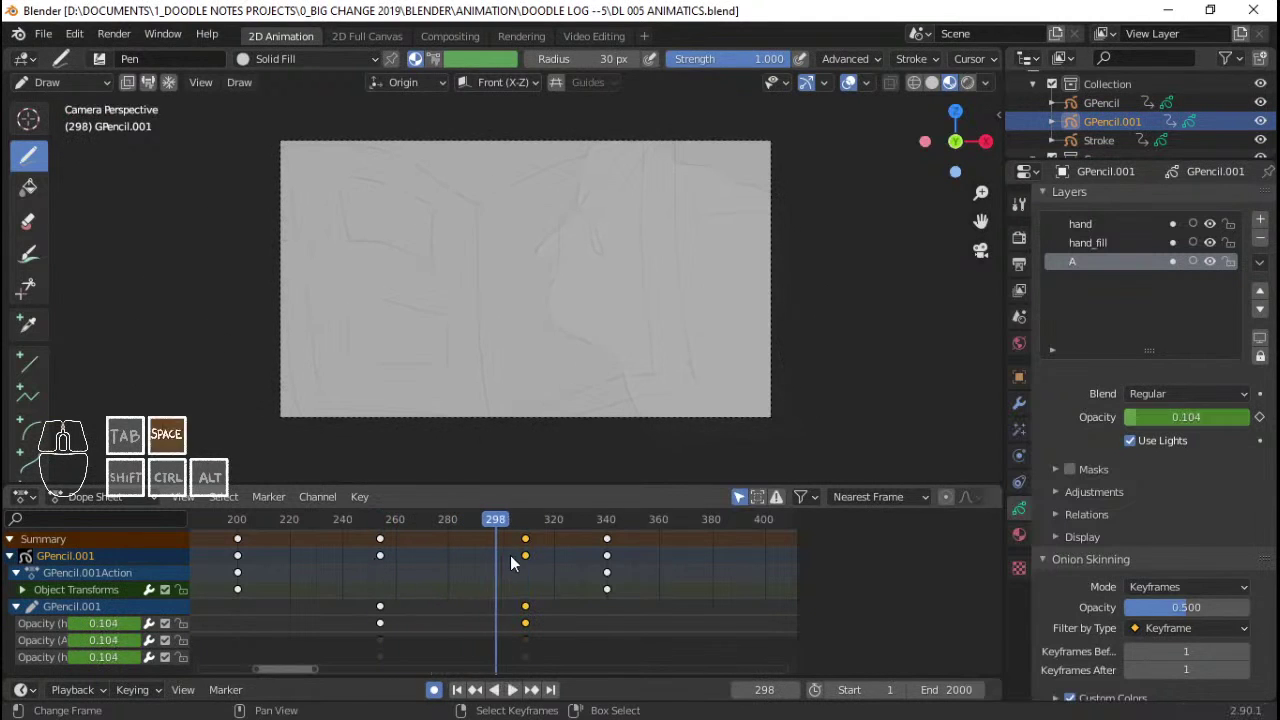
- Shift the final opacity keyframes to about frame 288 and replay the shortened fade-out, stopping at frame 271
{"action": "right_click_drag", "start_coordinate": [527, 555], "coordinate": [455, 559]}
{"action": "left_click", "coordinate": [361, 555]}
{"action": "key", "text": "space"}
{"action": "key", "text": "space"}
{"action": "left_click", "coordinate": [341, 562]}
{"action": "key", "text": "space"}
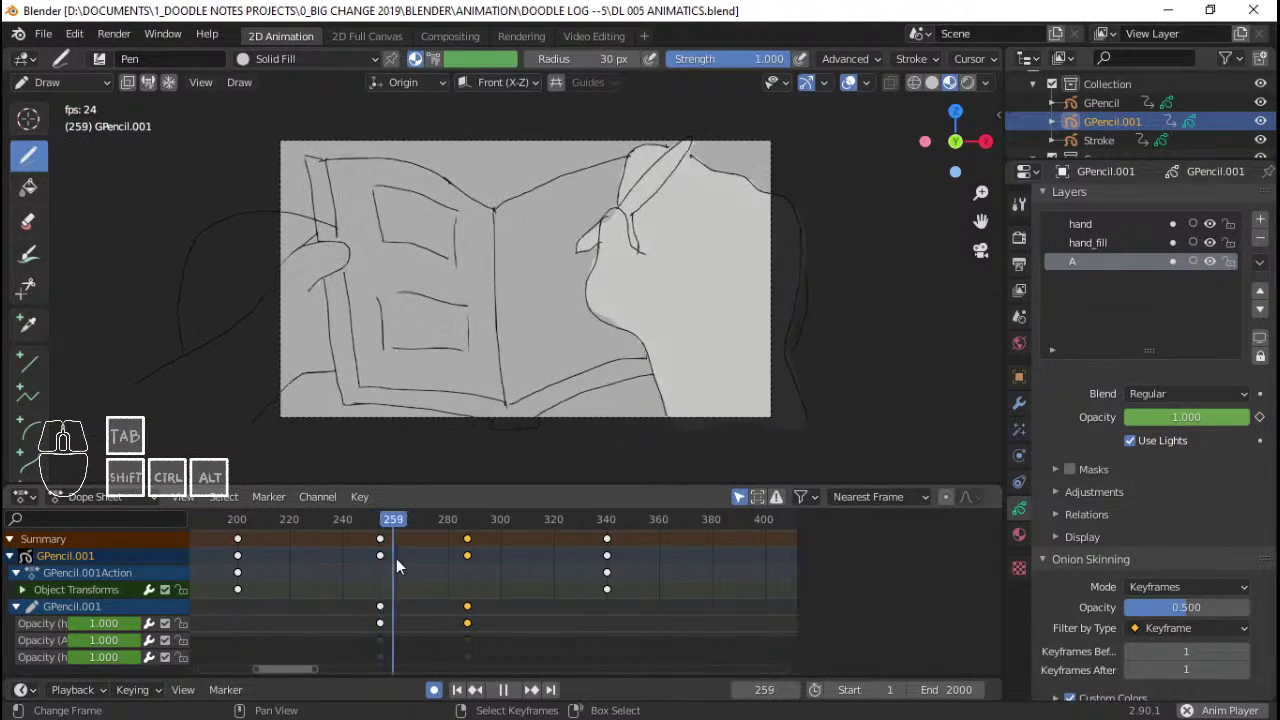
{"action": "key", "text": "space"}
{"action": "left_click", "coordinate": [424, 563]}
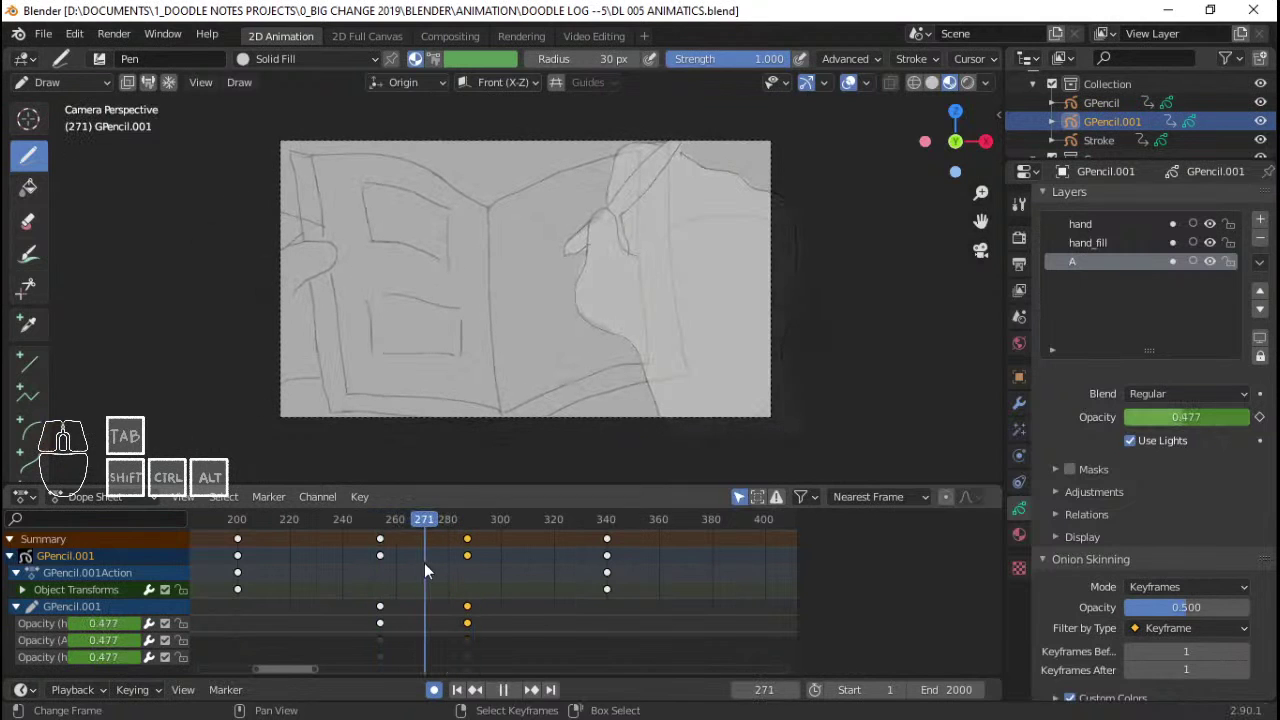
- Keep the sketchbook object in Draw mode, save the file, and replay the fade-out through frame 330
{"action": "key", "text": "ctrl+Tab"}
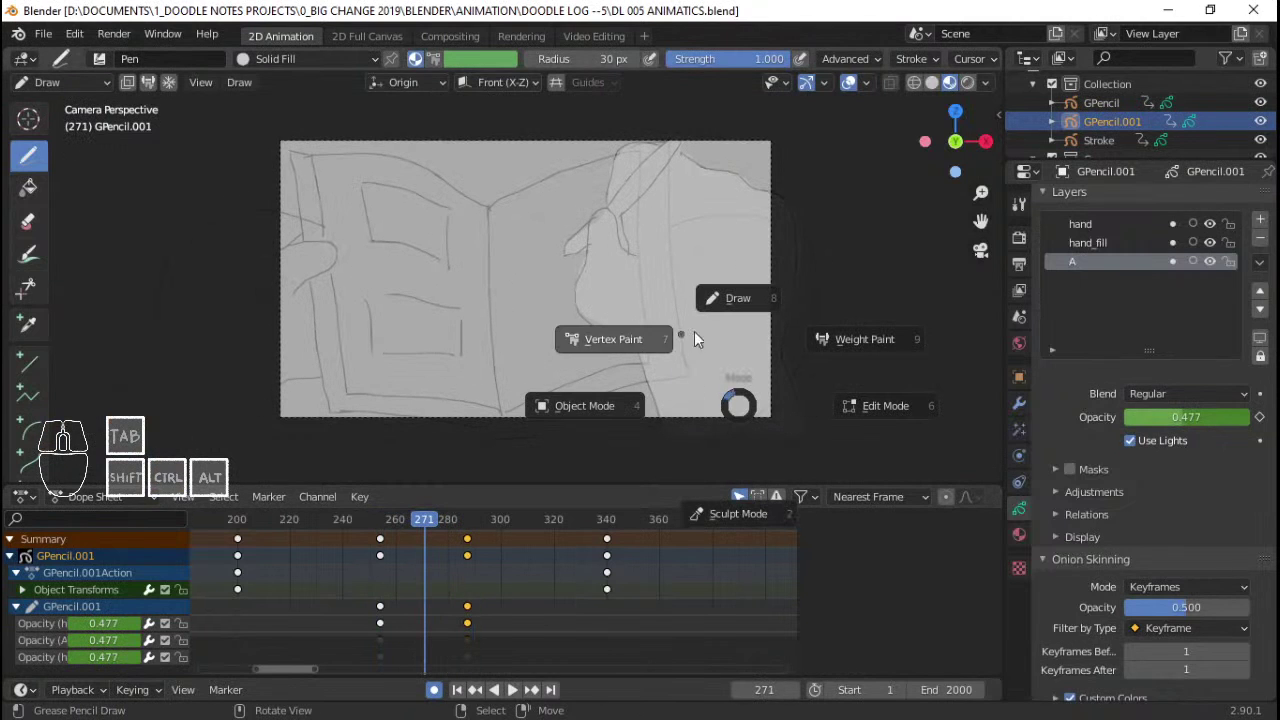
{"action": "left_click", "coordinate": [760, 290]}
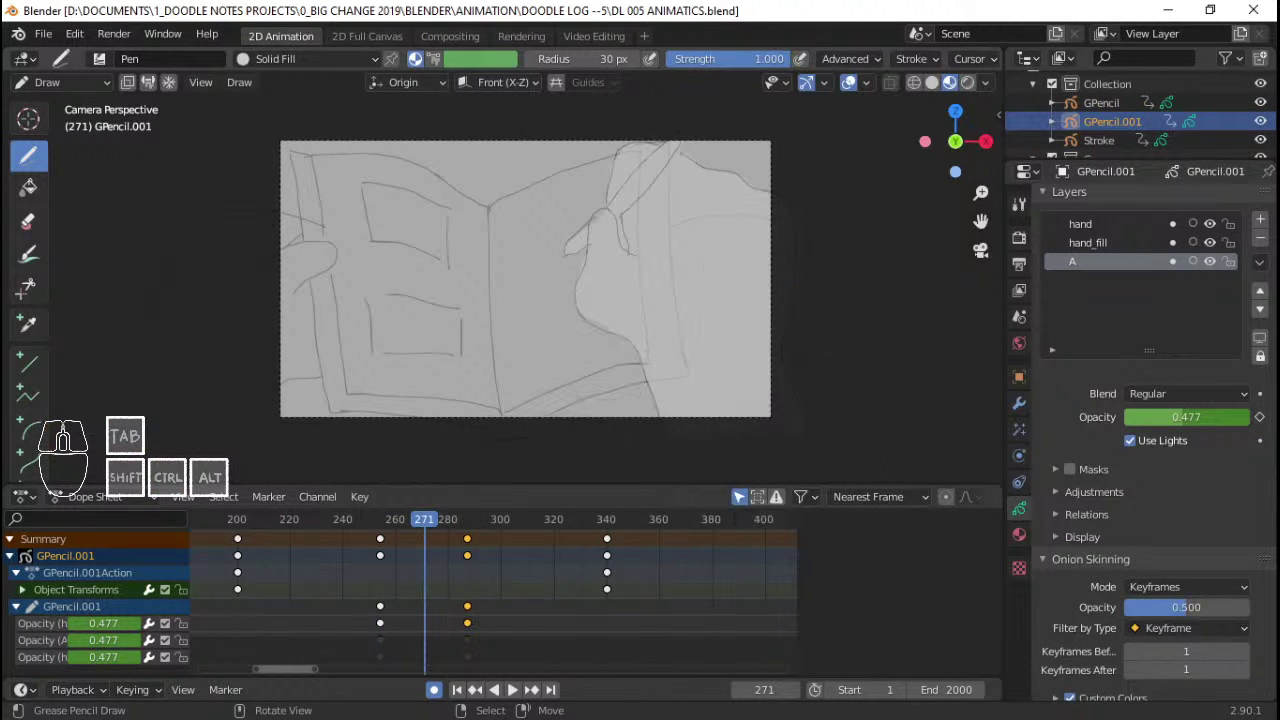
{"action": "key", "text": "ctrl+s"}
{"action": "left_click", "coordinate": [334, 557]}
{"action": "key", "text": "space"}
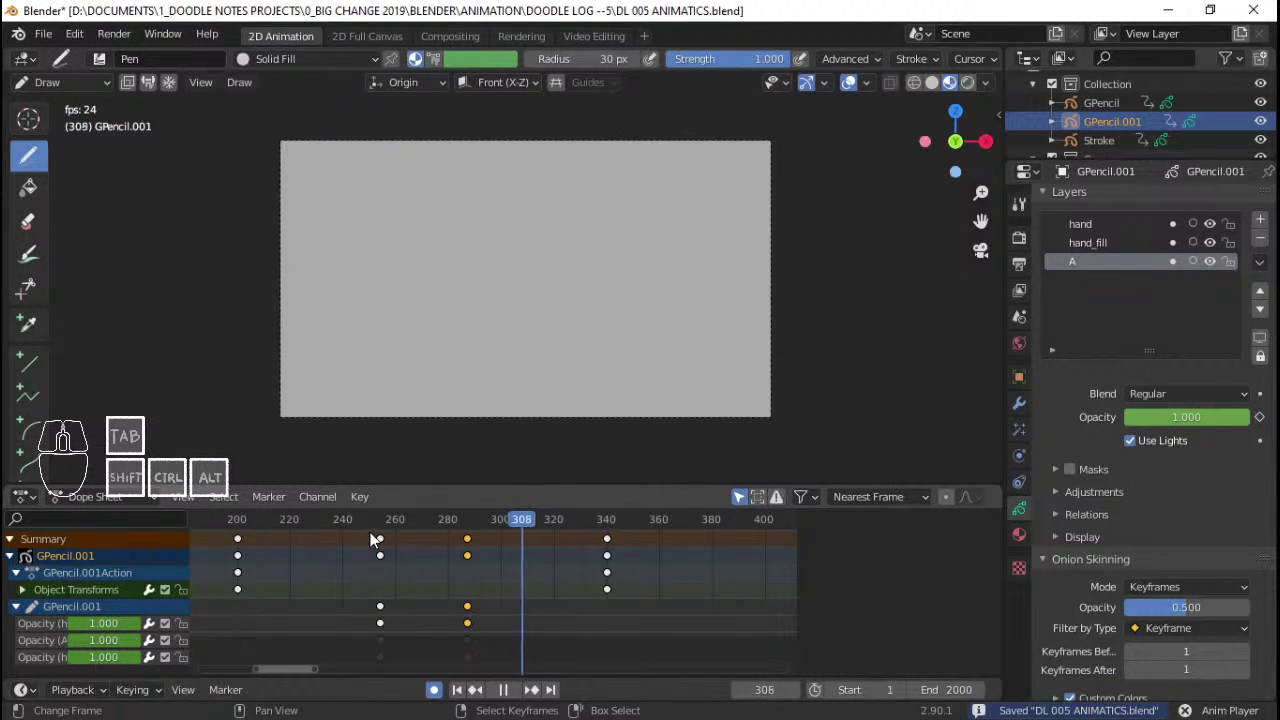
{"action": "key", "text": "space"}
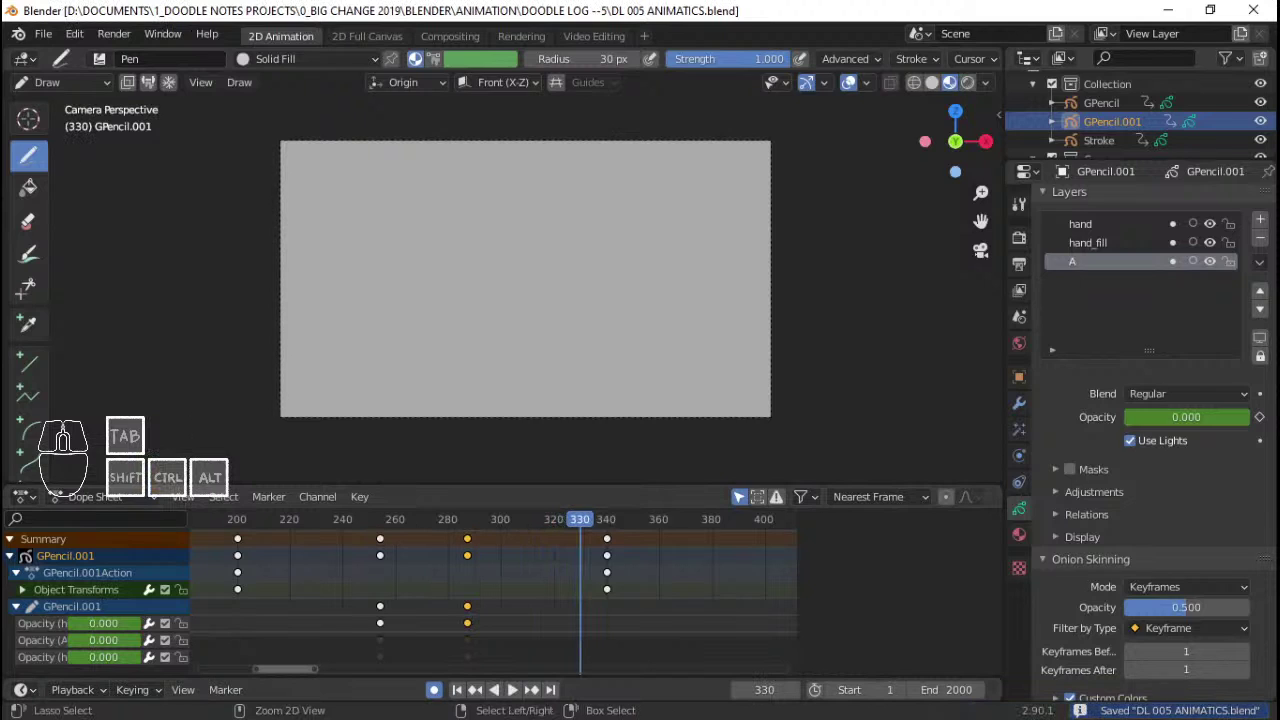
{"action": "key", "text": "alt+Tab"}
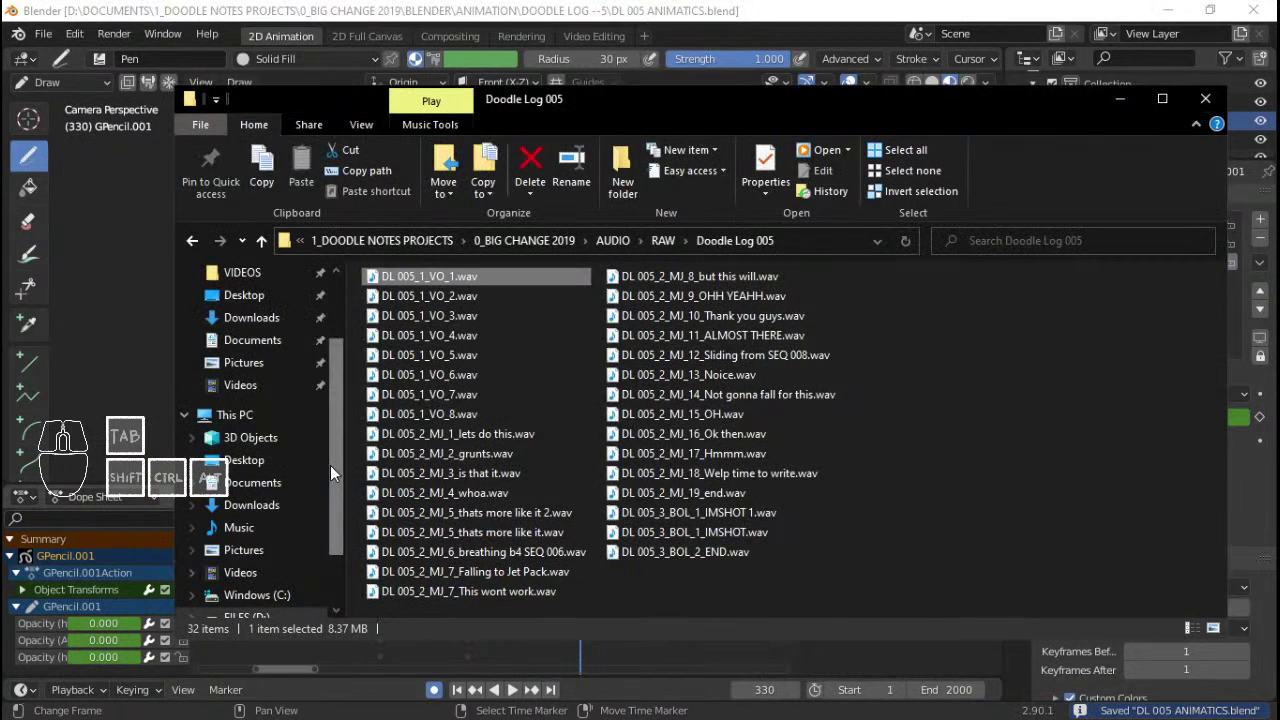
{"action": "scroll", "coordinate": [330, 465], "scroll_direction": "down", "scroll_amount": 2}
{"action": "mouse_move", "coordinate": [332, 538]}
{"action": "left_mouse_down"}
{"action": "mouse_move", "coordinate": [338, 408]}
{"action": "mouse_move", "coordinate": [338, 550]}
{"action": "left_mouse_up"}
{"action": "key", "text": "alt+Tab"}
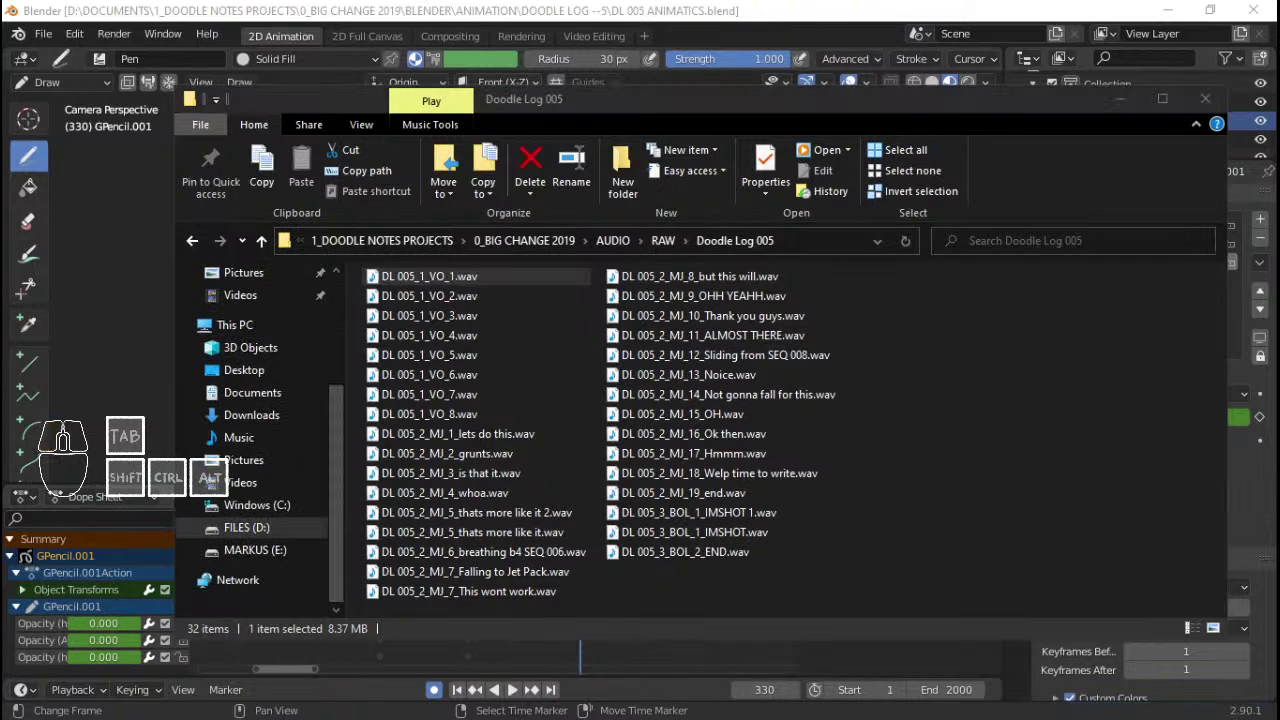
- In a new File Explorer window, browse from VIDEOS to 1_DOODLE NOTES VIDEOS, 2020, 1_JOURNEY TO AWESOMENESS
{"action": "key", "text": "super+e"}
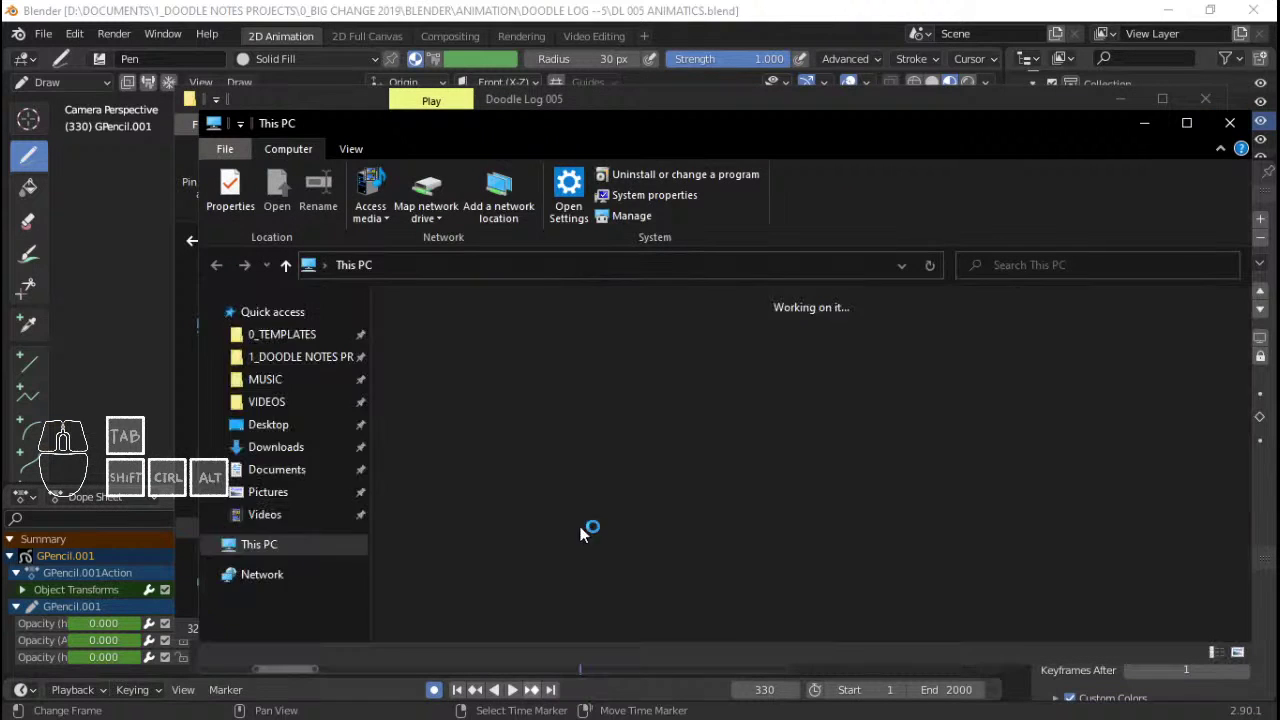
{"action": "left_click_drag", "start_coordinate": [643, 120], "coordinate": [551, 72]}
{"action": "scroll", "coordinate": [220, 420], "scroll_direction": "down", "scroll_amount": 1}
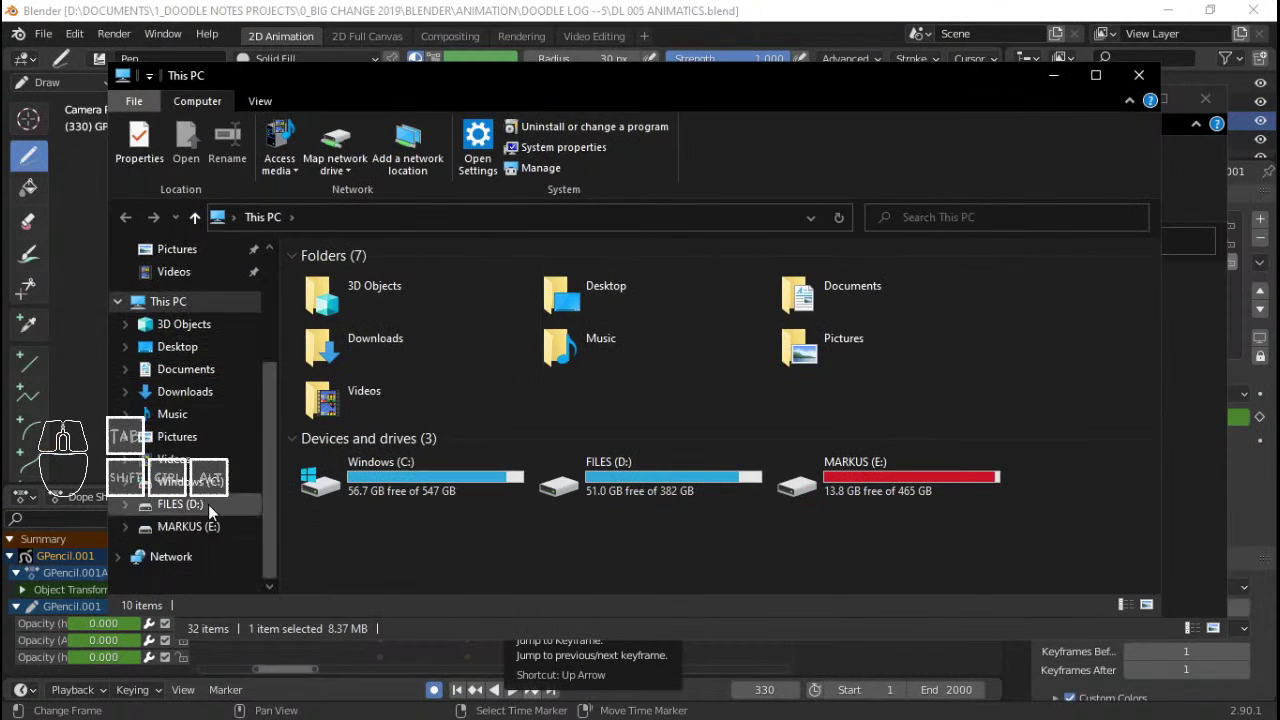
{"action": "scroll", "coordinate": [211, 432], "scroll_direction": "up", "scroll_amount": 2}
{"action": "scroll", "coordinate": [211, 432], "scroll_direction": "up", "scroll_amount": 1}
{"action": "left_click", "coordinate": [205, 317]}
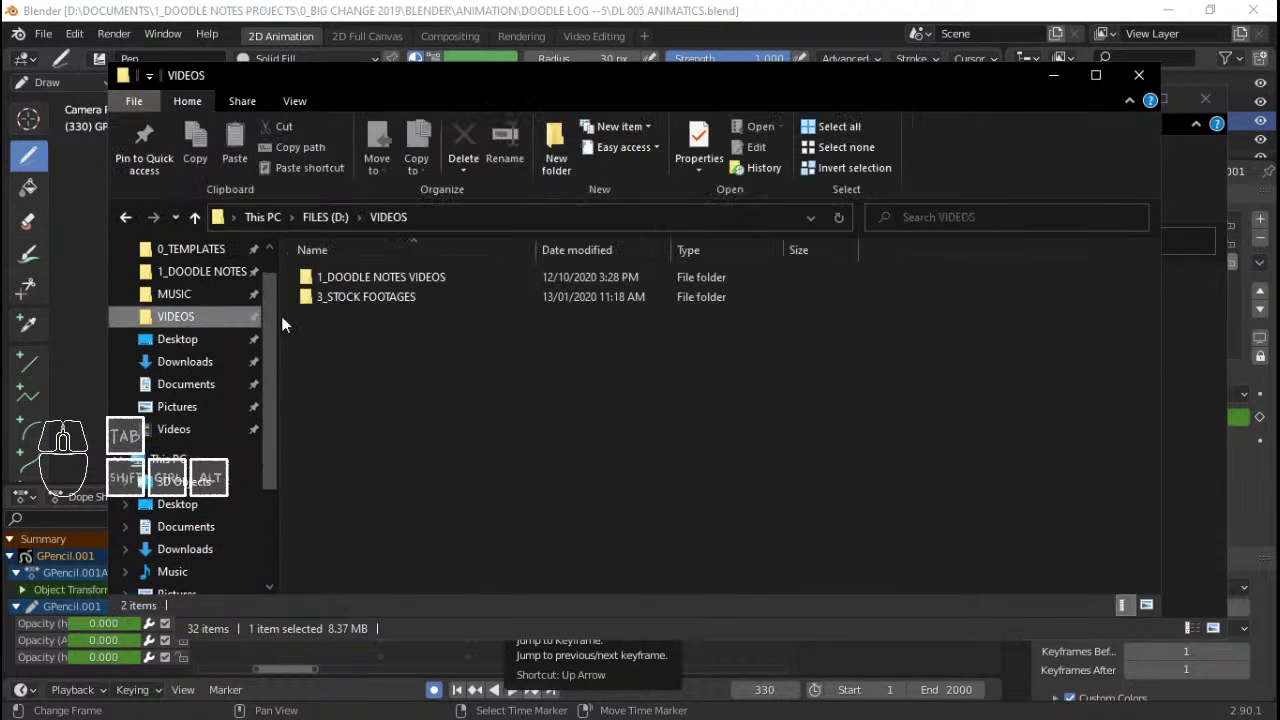
{"action": "double_click", "coordinate": [444, 281]}
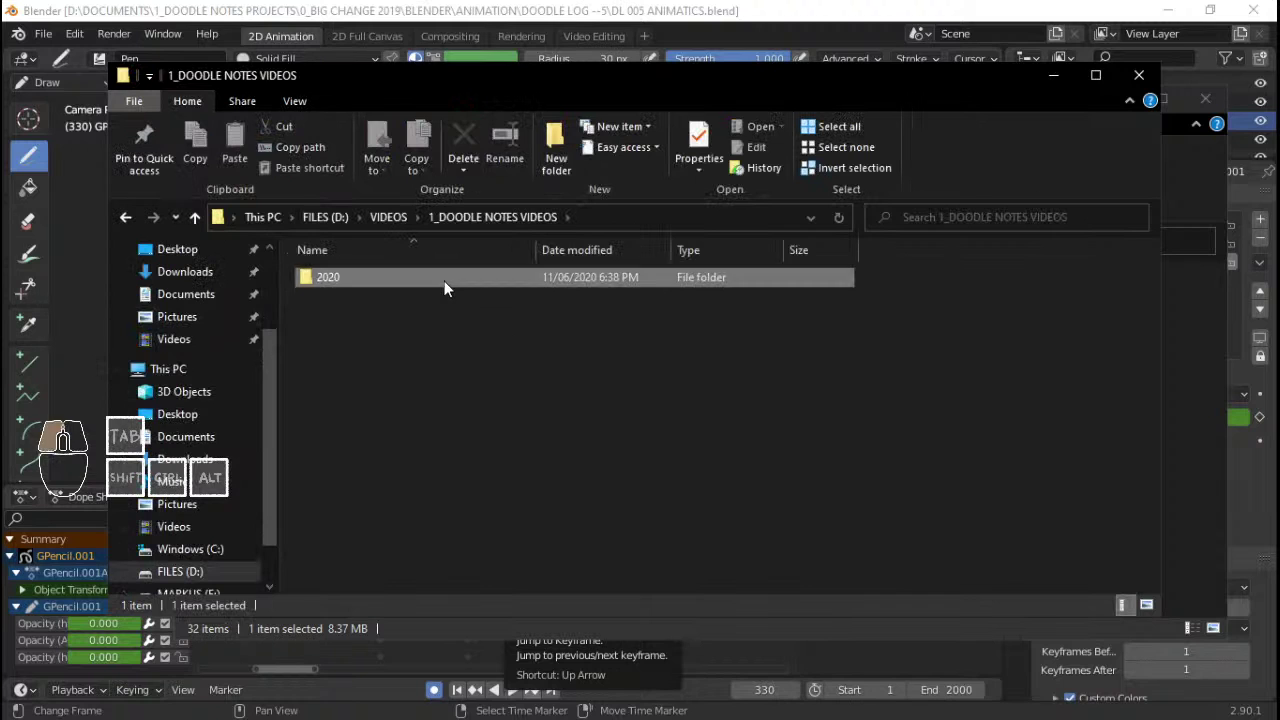
{"action": "double_click", "coordinate": [444, 281]}
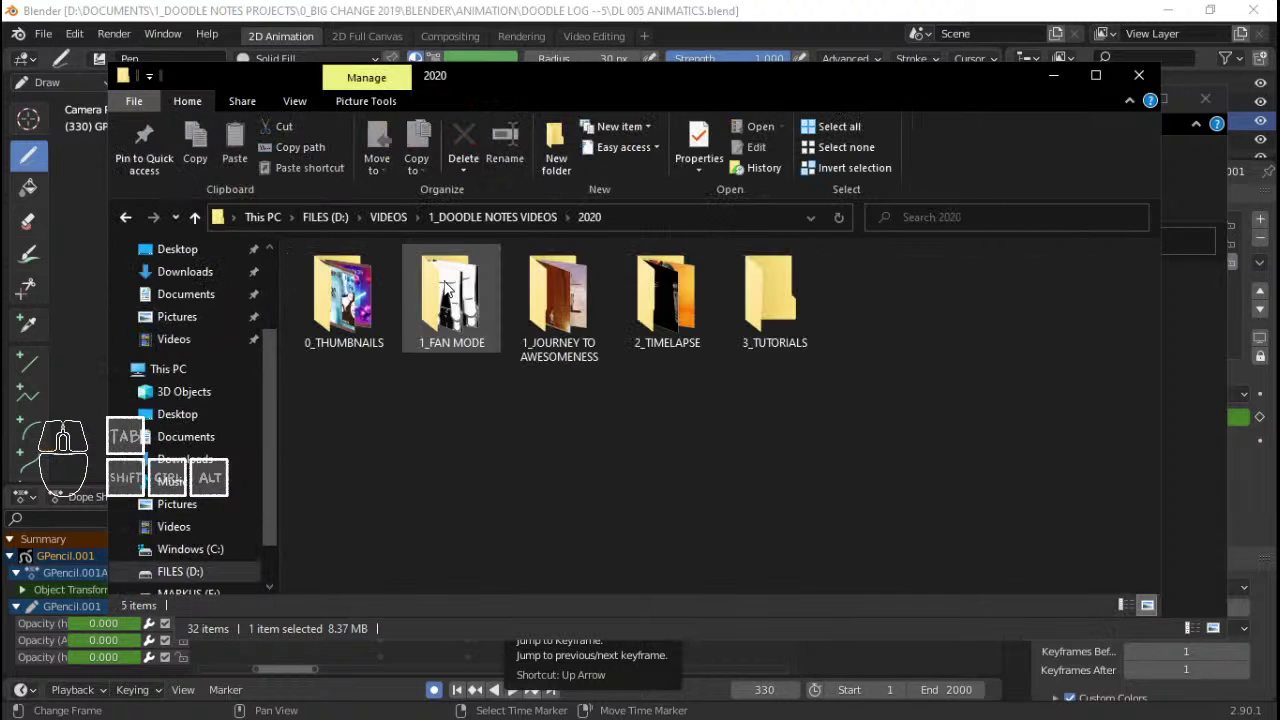
{"action": "double_click", "coordinate": [575, 284]}
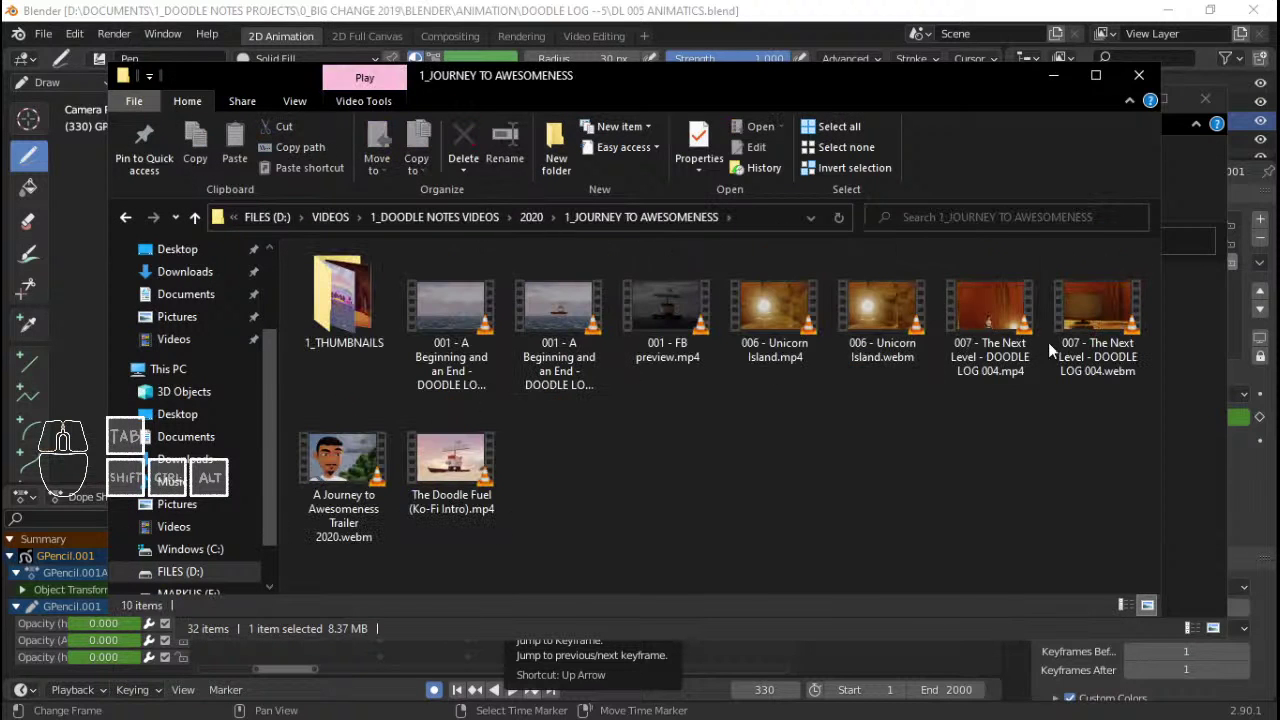
- Check the title card at 00:57 in 007 - The Next Level - DOODLE LOG 004.mp4 in VLC, and return to Blender
{"action": "left_click", "coordinate": [1010, 318]}
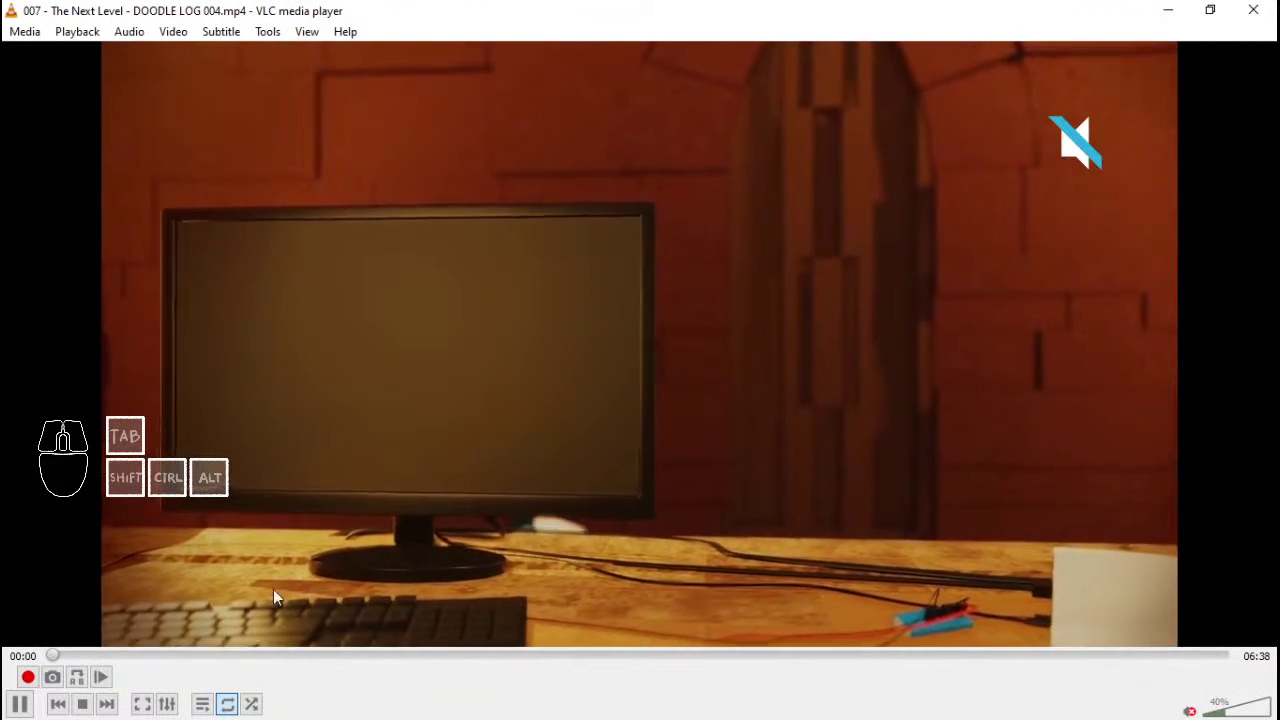
{"action": "left_click_drag", "start_coordinate": [128, 655], "coordinate": [221, 650]}
{"action": "key", "text": "space"}
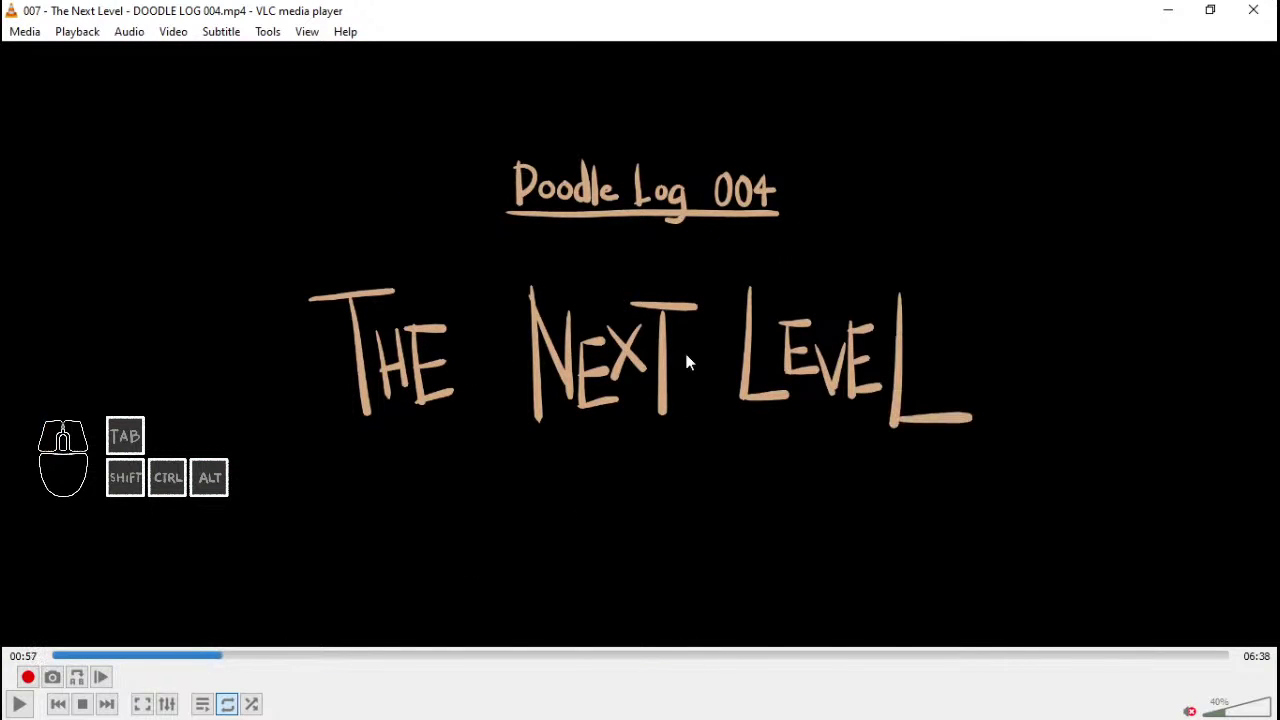
{"action": "left_click", "coordinate": [1253, 10]}
{"action": "left_click", "coordinate": [582, 7]}
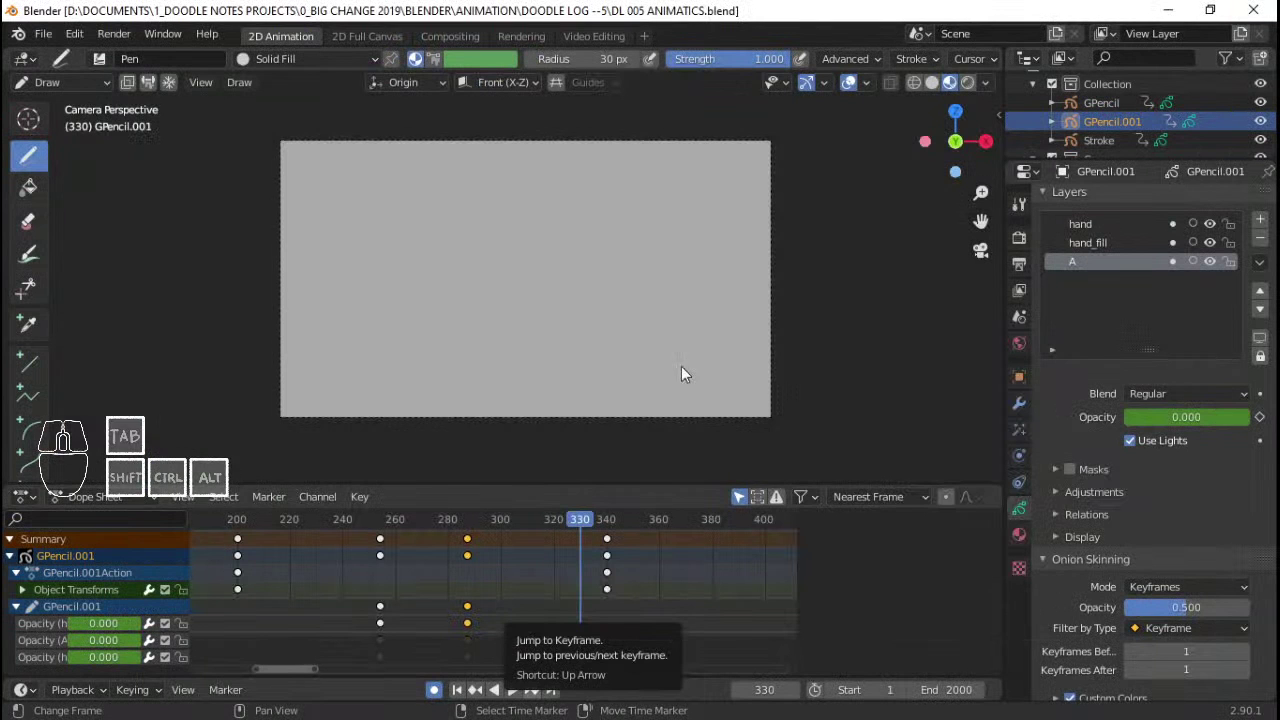
- Replay the sketchbook's fade-out twice and stop at frame 296
{"action": "left_click_drag", "start_coordinate": [486, 542], "coordinate": [424, 548]}
{"action": "key", "text": "space"}
{"action": "key", "text": "space"}
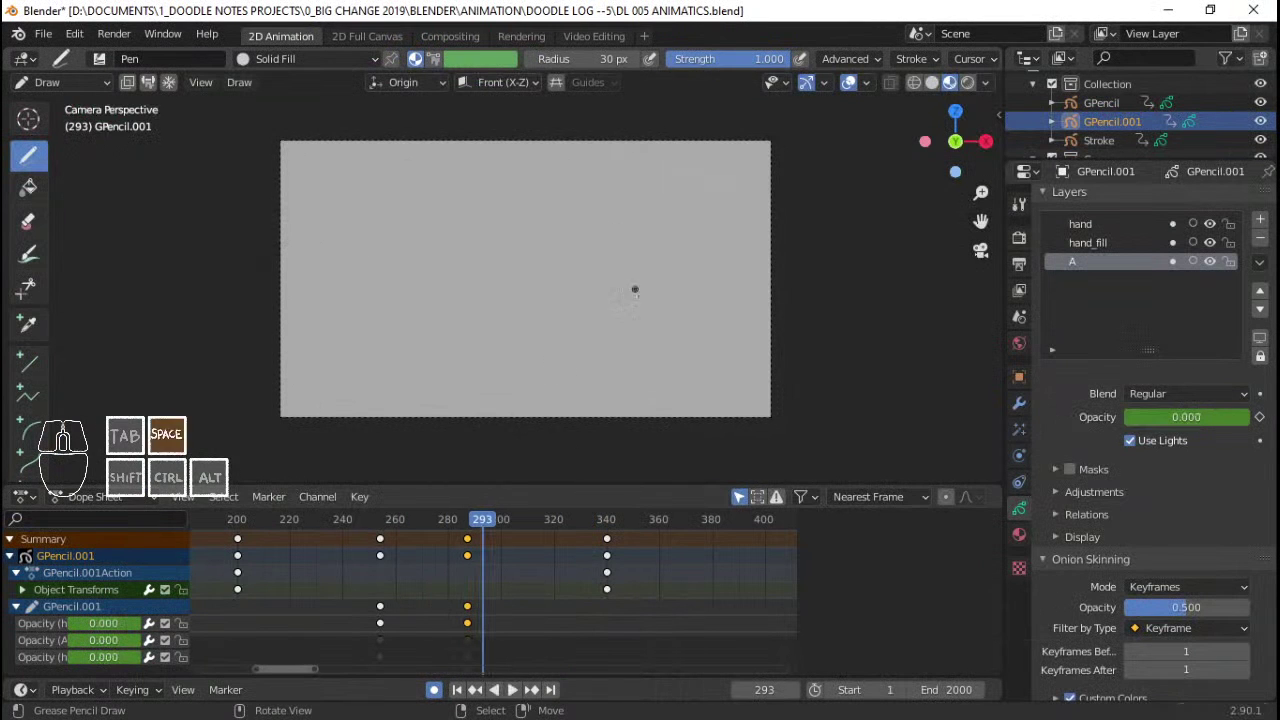
{"action": "left_click", "coordinate": [346, 578]}
{"action": "key", "text": "space"}
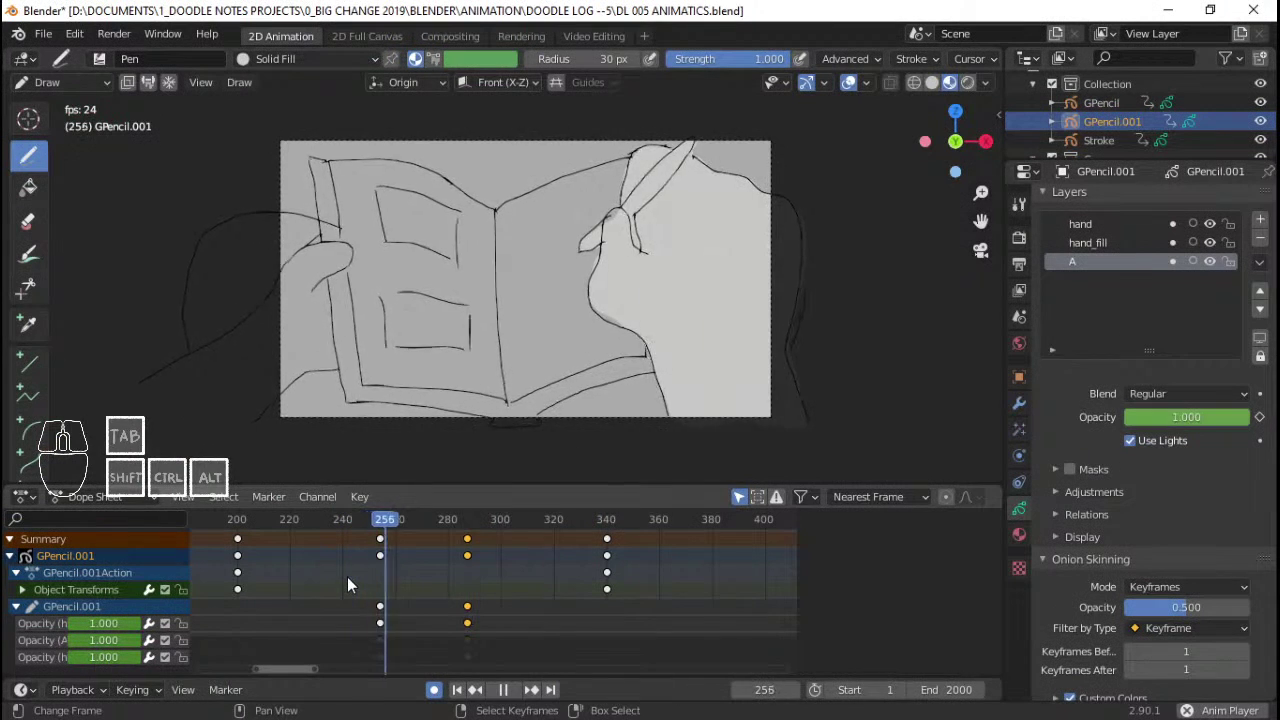
{"action": "key", "text": "space"}
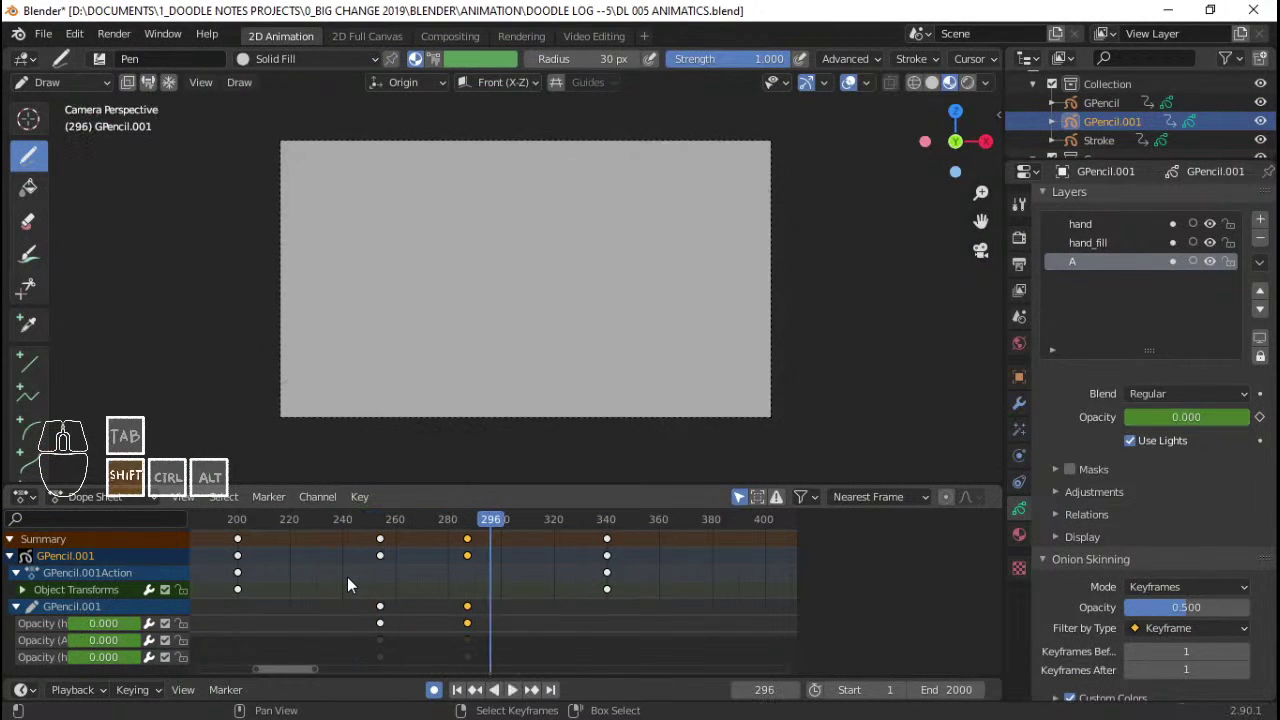
- Save the file and replay the animatic from its first frame, stopping at frame 298
{"action": "left_click", "coordinate": [347, 577]}
{"action": "key", "text": "ctrl+s"}
{"action": "key", "text": "shift+Left"}
{"action": "key", "text": "space"}
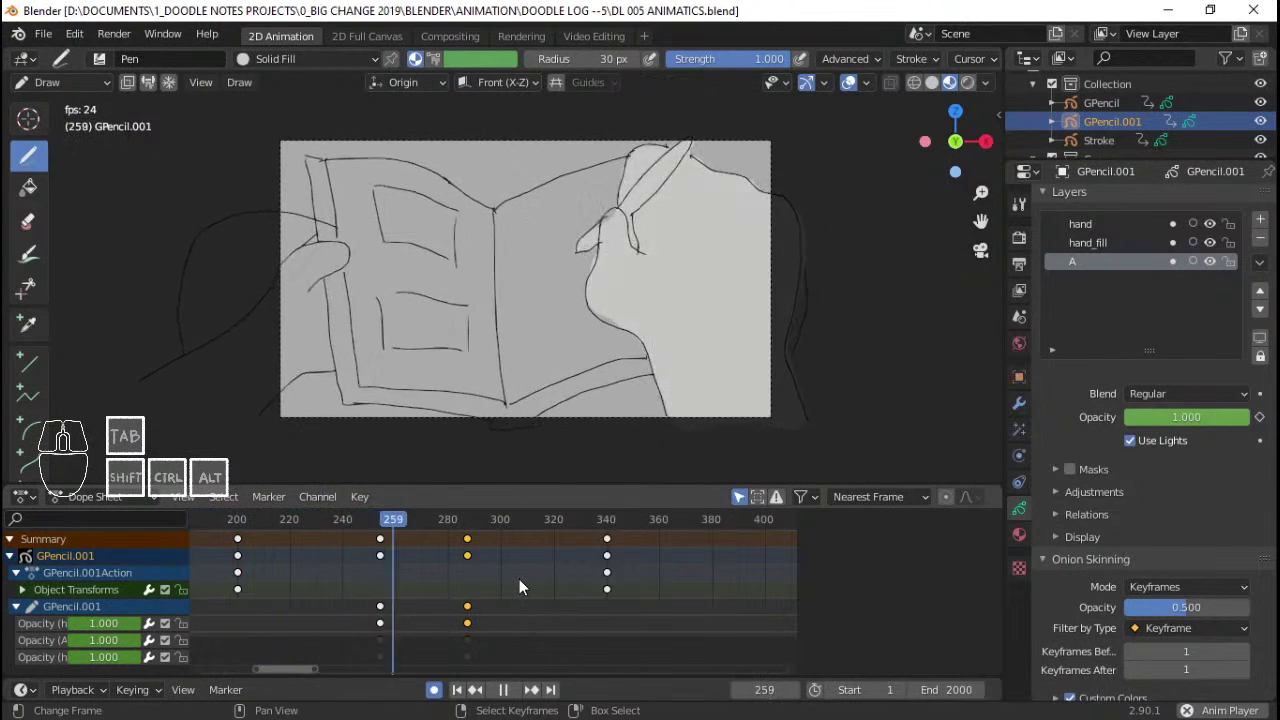
{"action": "key", "text": "space"}
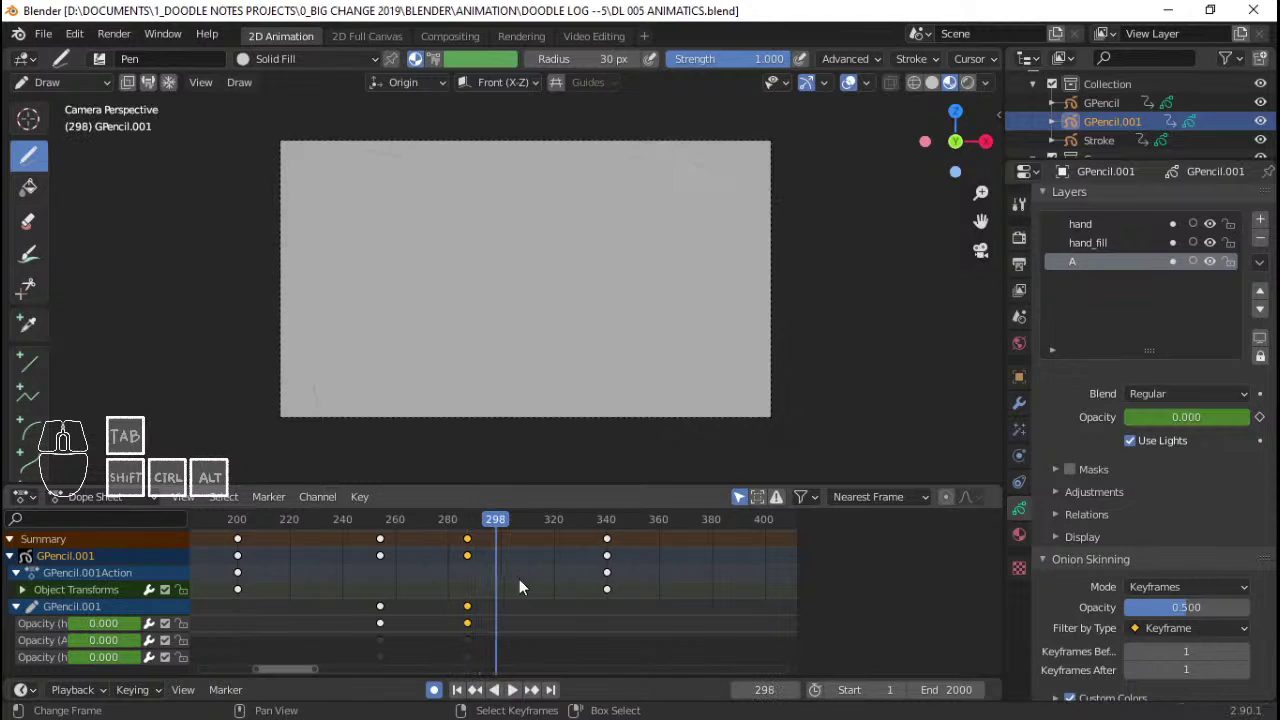
- At frame 288, switch to Object Mode and add a blank grease pencil object to the main Collection
{"action": "left_click_drag", "start_coordinate": [382, 570], "coordinate": [470, 547]}
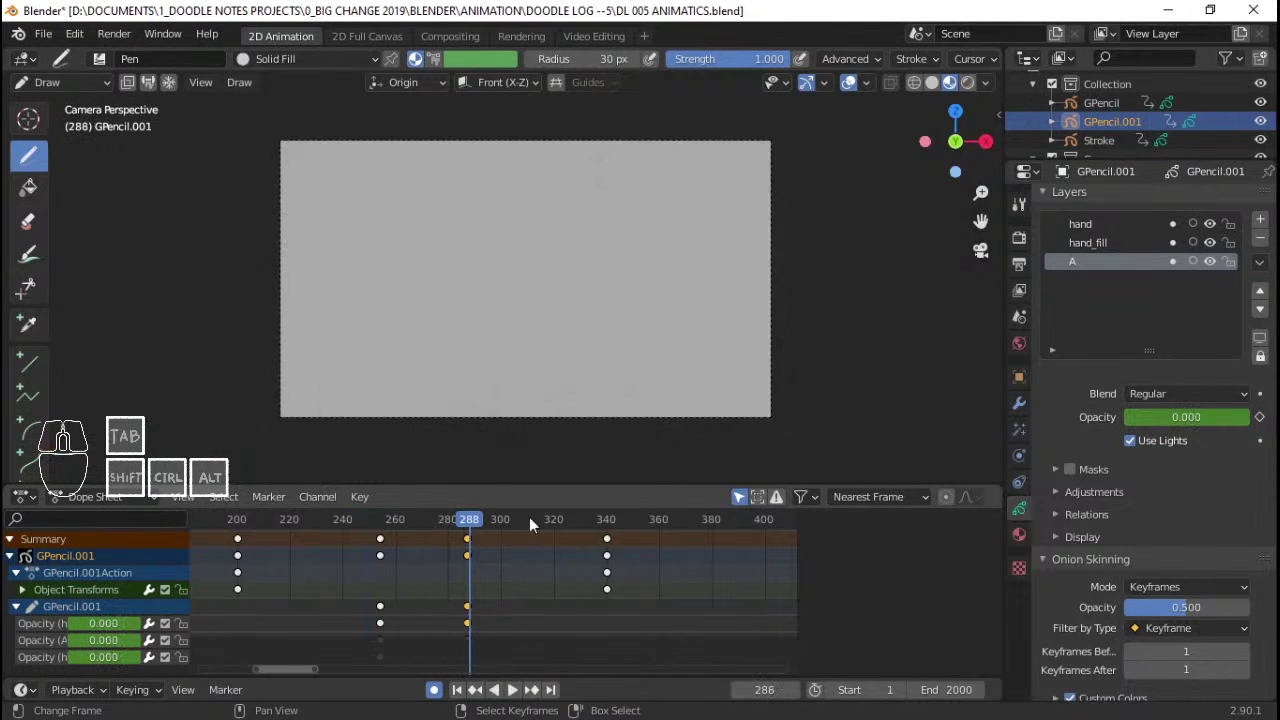
{"action": "left_click", "coordinate": [1108, 86]}
{"action": "key", "text": "shift+a"}
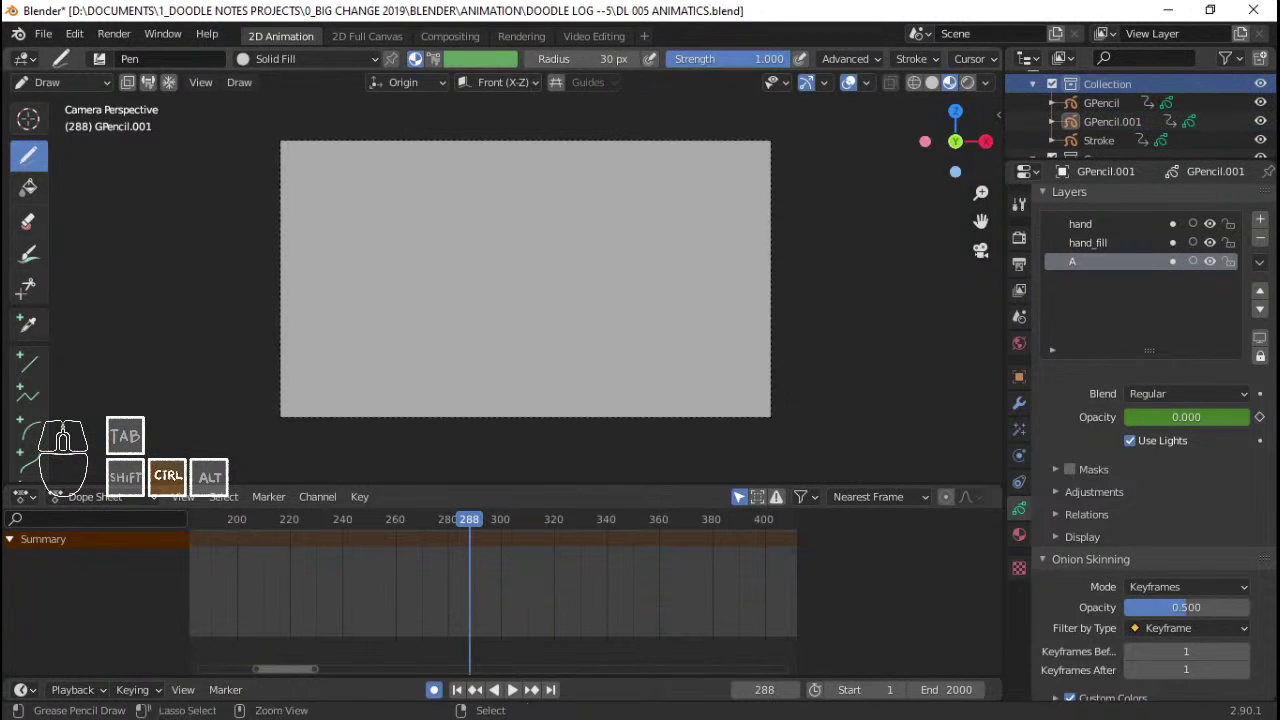
{"action": "key", "text": "ctrl+Tab"}
{"action": "left_click", "coordinate": [680, 238]}
{"action": "key", "text": "shift+a"}
{"action": "mouse_move", "coordinate": [752, 260]}
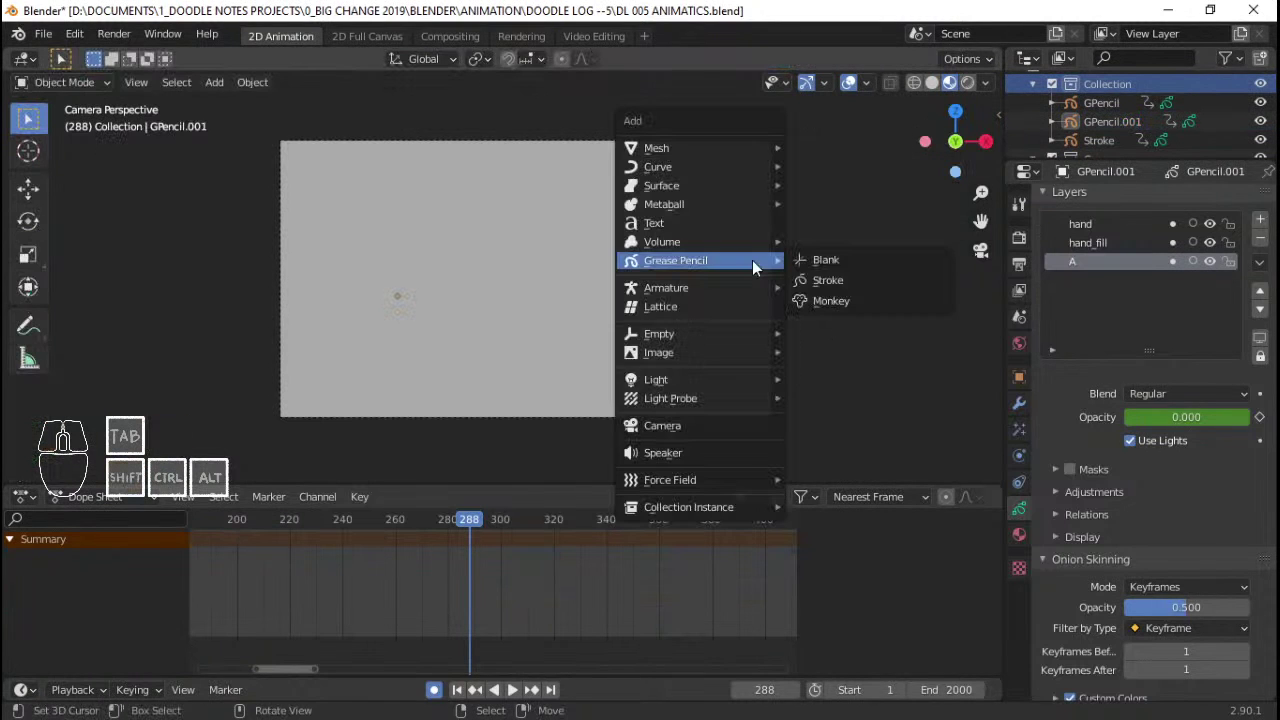
{"action": "left_click", "coordinate": [826, 260]}
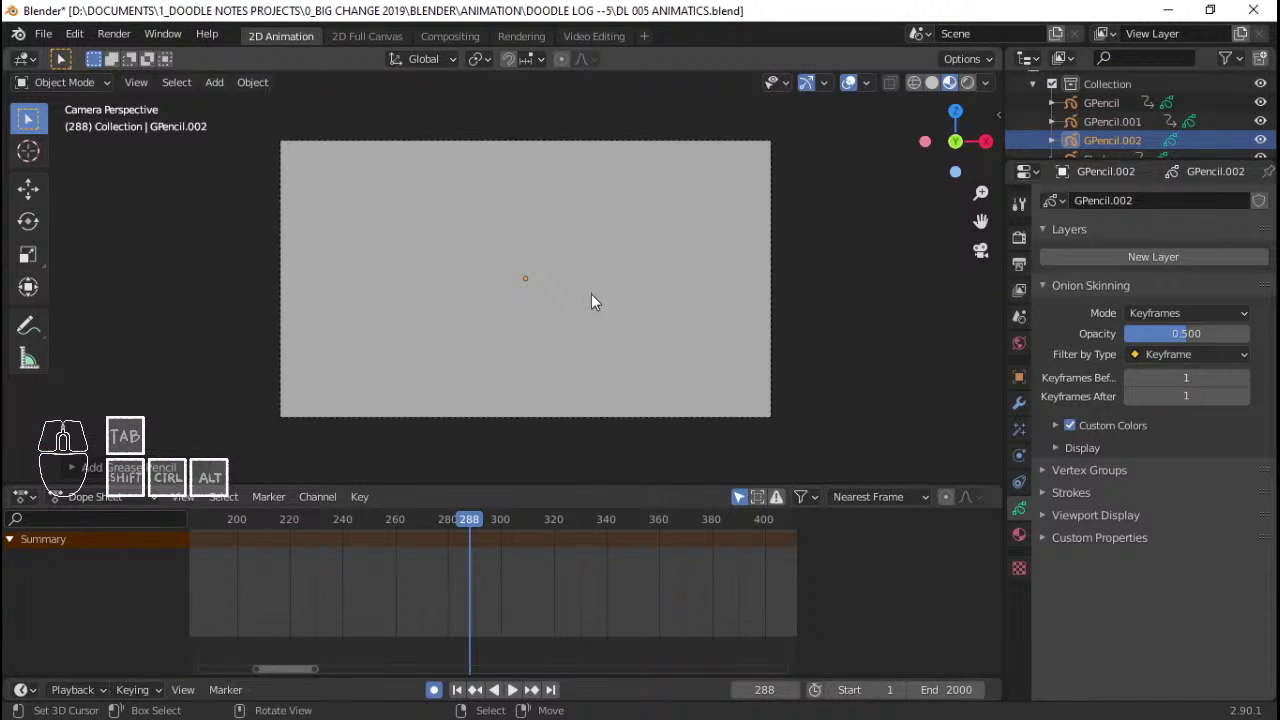
- Switch the new blank grease pencil object to Draw mode
{"action": "scroll", "coordinate": [591, 294], "scroll_direction": "up", "scroll_amount": 2}
{"action": "scroll", "coordinate": [591, 301], "scroll_direction": "down", "scroll_amount": 2}
{"action": "key", "text": "ctrl+Tab"}
{"action": "left_click", "coordinate": [591, 198]}
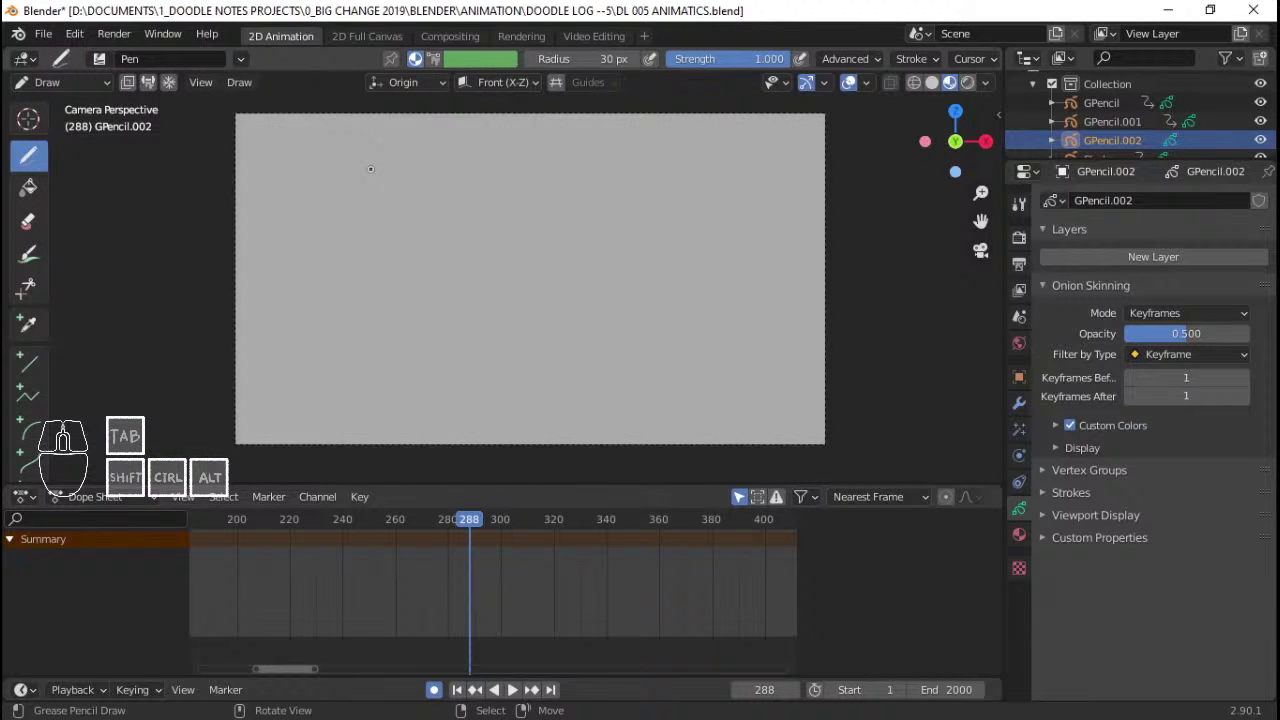
- Assign the existing Solid Stroke material to the new blank grease pencil object
{"action": "left_click", "coordinate": [1021, 536]}
{"action": "left_click", "coordinate": [1053, 356]}
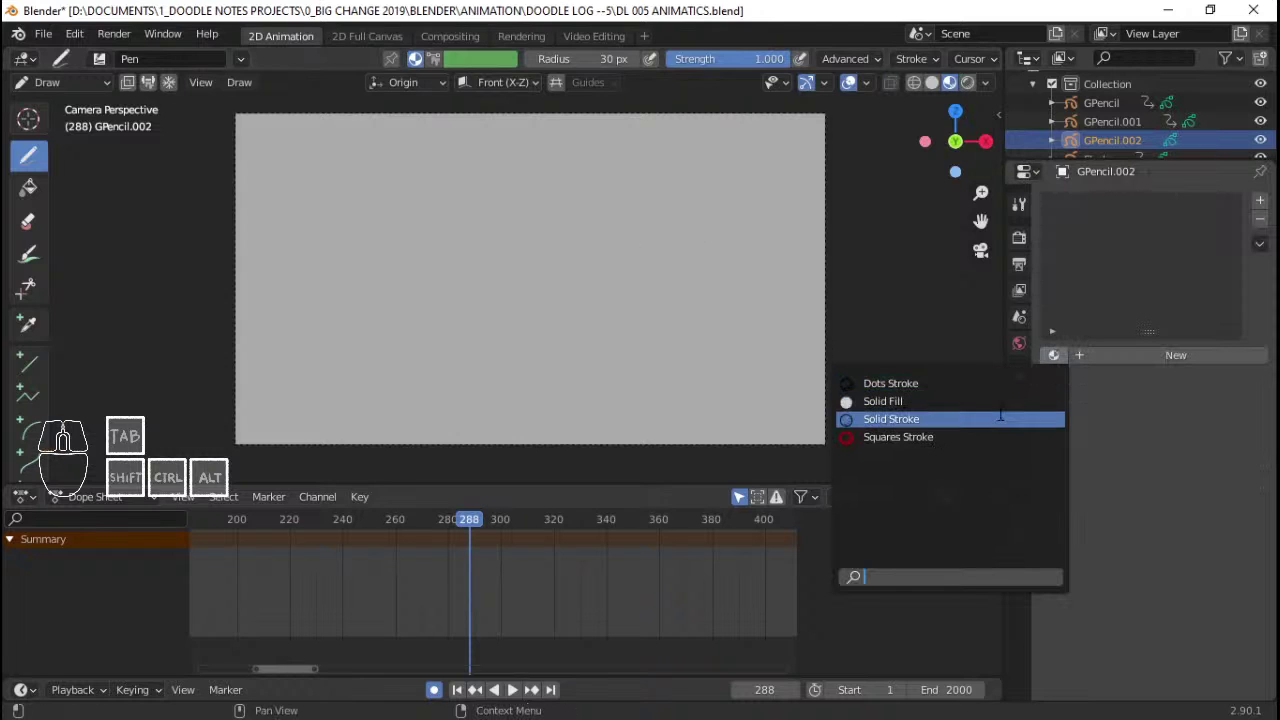
{"action": "left_click", "coordinate": [892, 419]}
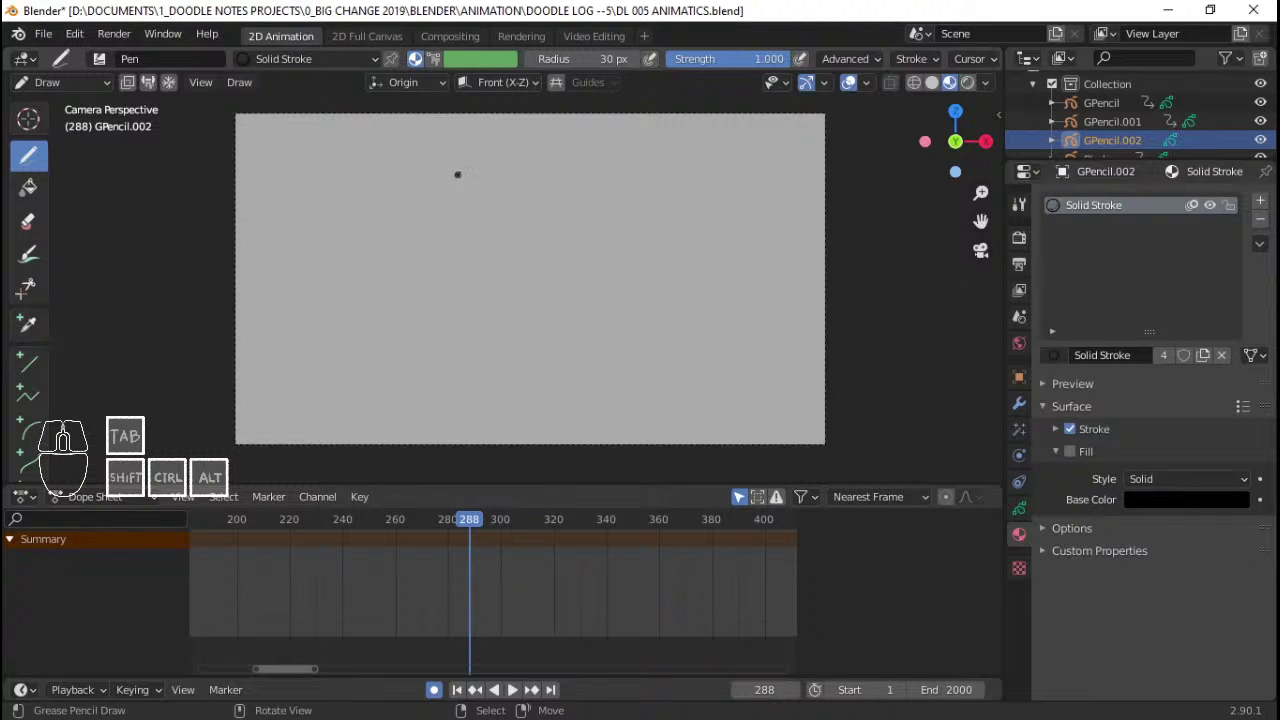
- Handwrite the underlined title "Doodle Log 005" near the top of the camera frame, with a large "PRODUCTION STAGE" beneath it
{"action": "left_click_drag", "start_coordinate": [457, 174], "coordinate": [449, 190]}
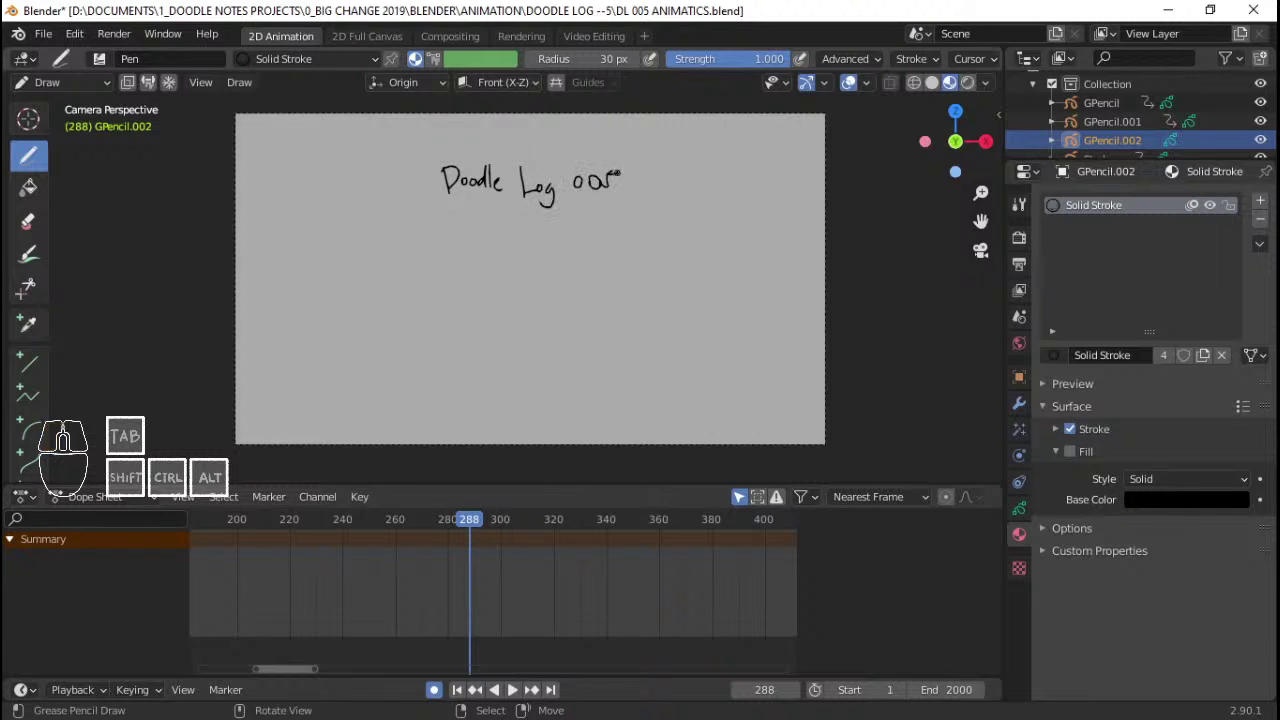
{"action": "left_click_drag", "start_coordinate": [535, 206], "coordinate": [633, 205]}
{"action": "key", "text": "ctrl+z"}
{"action": "left_click_drag", "start_coordinate": [430, 200], "coordinate": [463, 197]}
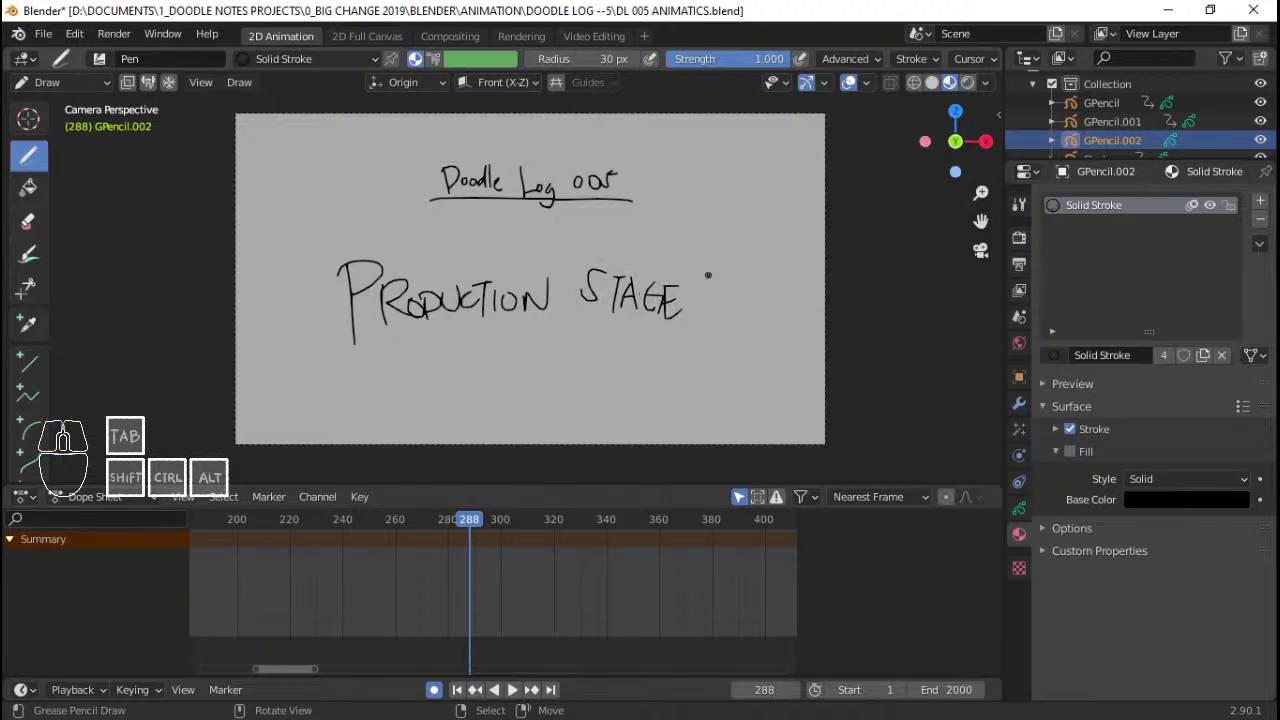
- Return the title object to Object Mode and switch the Dope Sheet to its Grease Pencil mode
{"action": "key", "text": "ctrl+Tab"}
{"action": "left_click", "coordinate": [577, 293]}
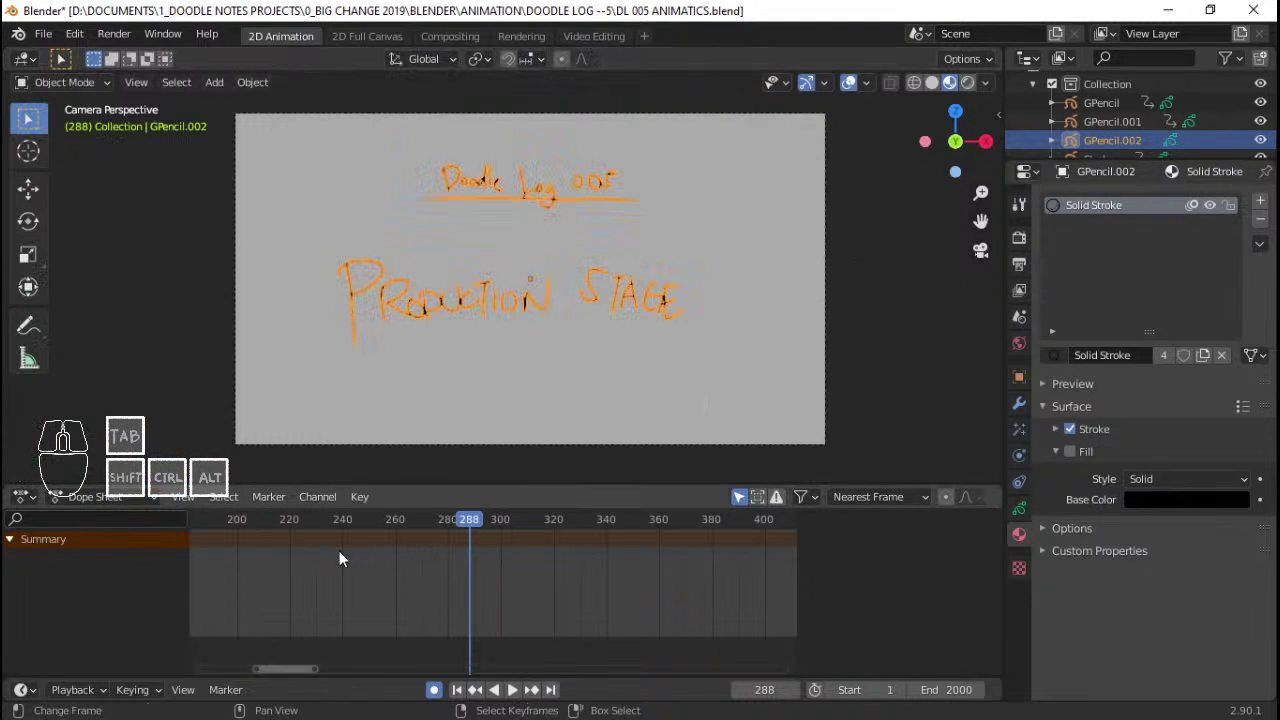
{"action": "left_click", "coordinate": [118, 496]}
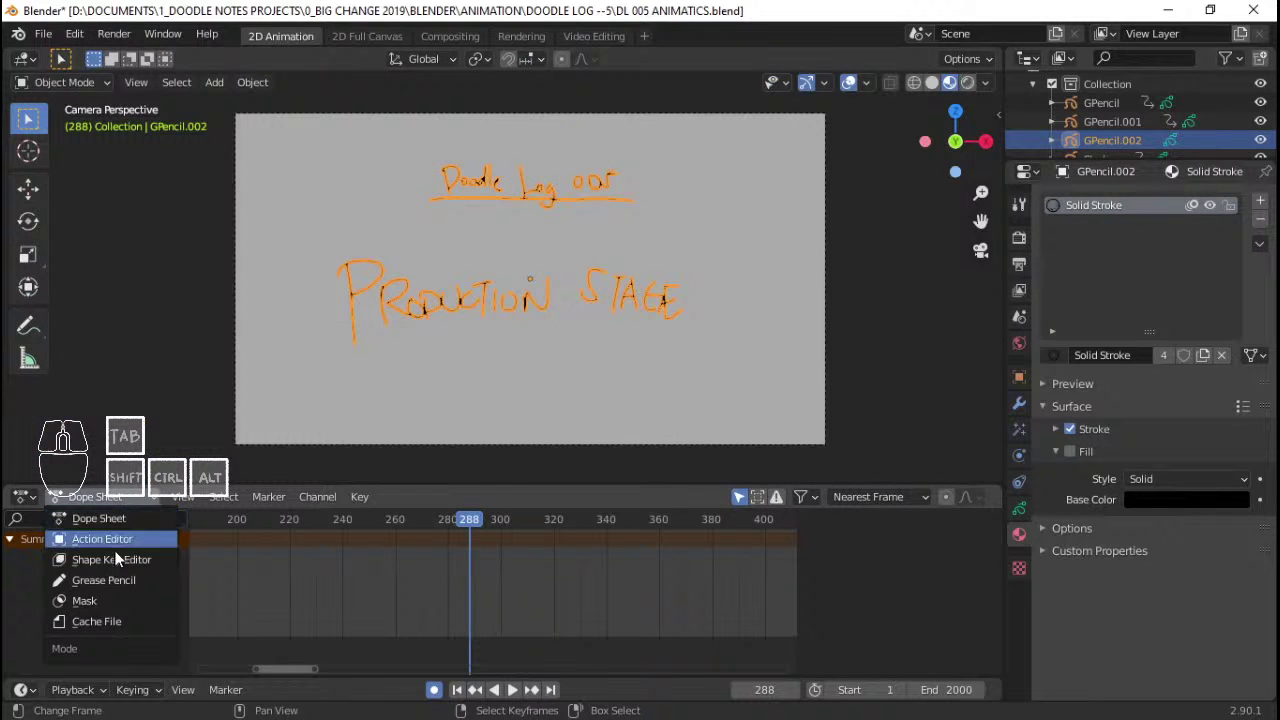
{"action": "left_click", "coordinate": [103, 580]}
- Play up to frame 260, snap the title's keyframe to that frame and replay the transition, stopping at frame 296
{"action": "left_click", "coordinate": [325, 570]}
{"action": "key", "text": "space"}
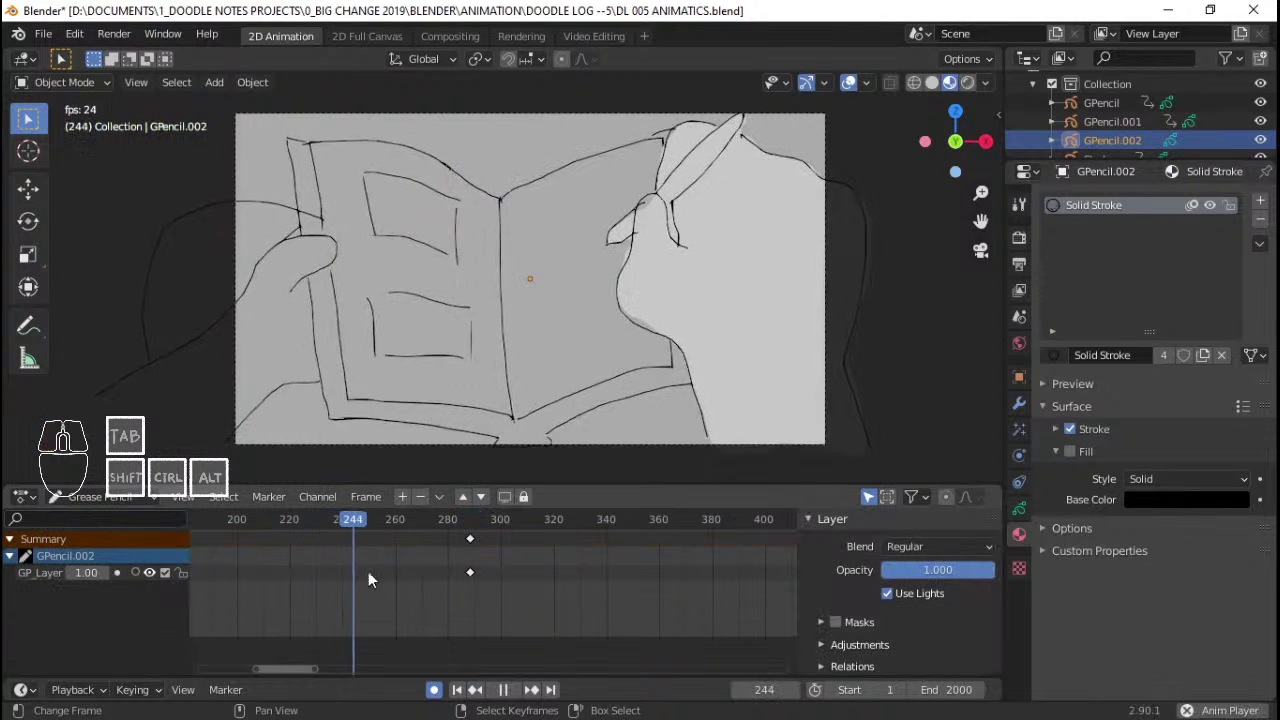
{"action": "key", "text": "space"}
{"action": "left_click", "coordinate": [471, 548]}
{"action": "key", "text": "shift+s"}
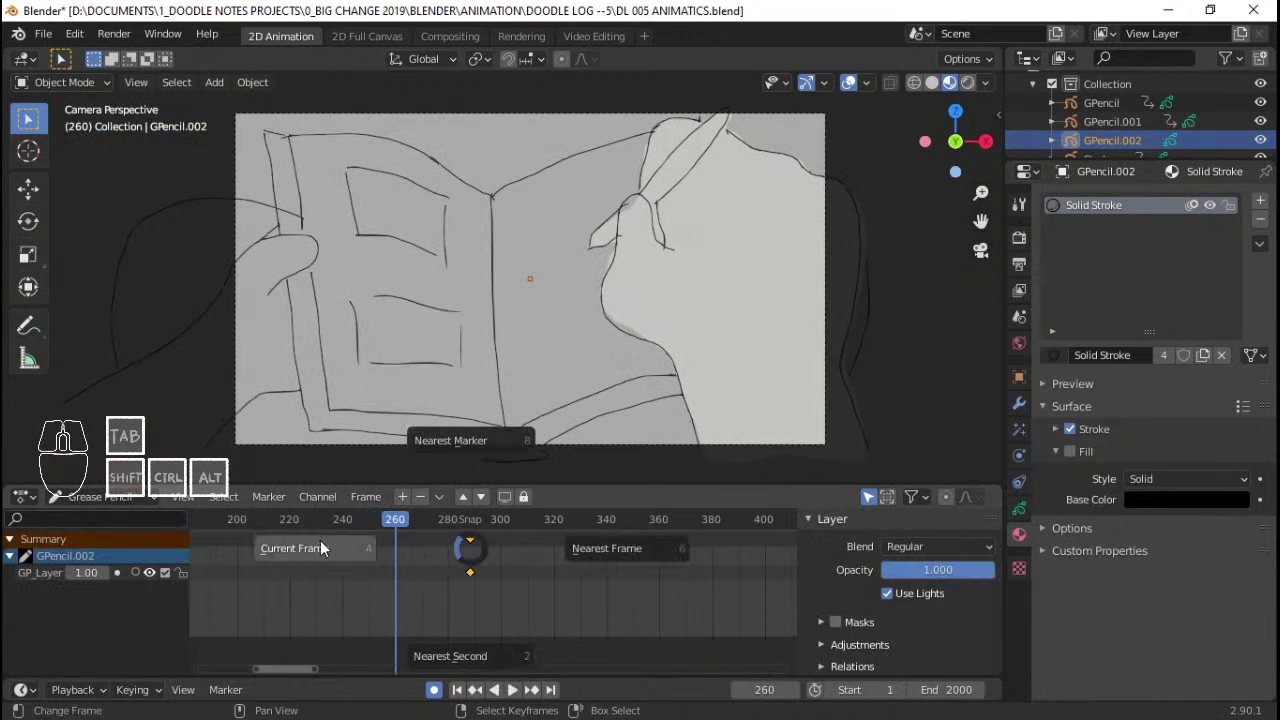
{"action": "left_click", "coordinate": [320, 548]}
{"action": "key", "text": "space"}
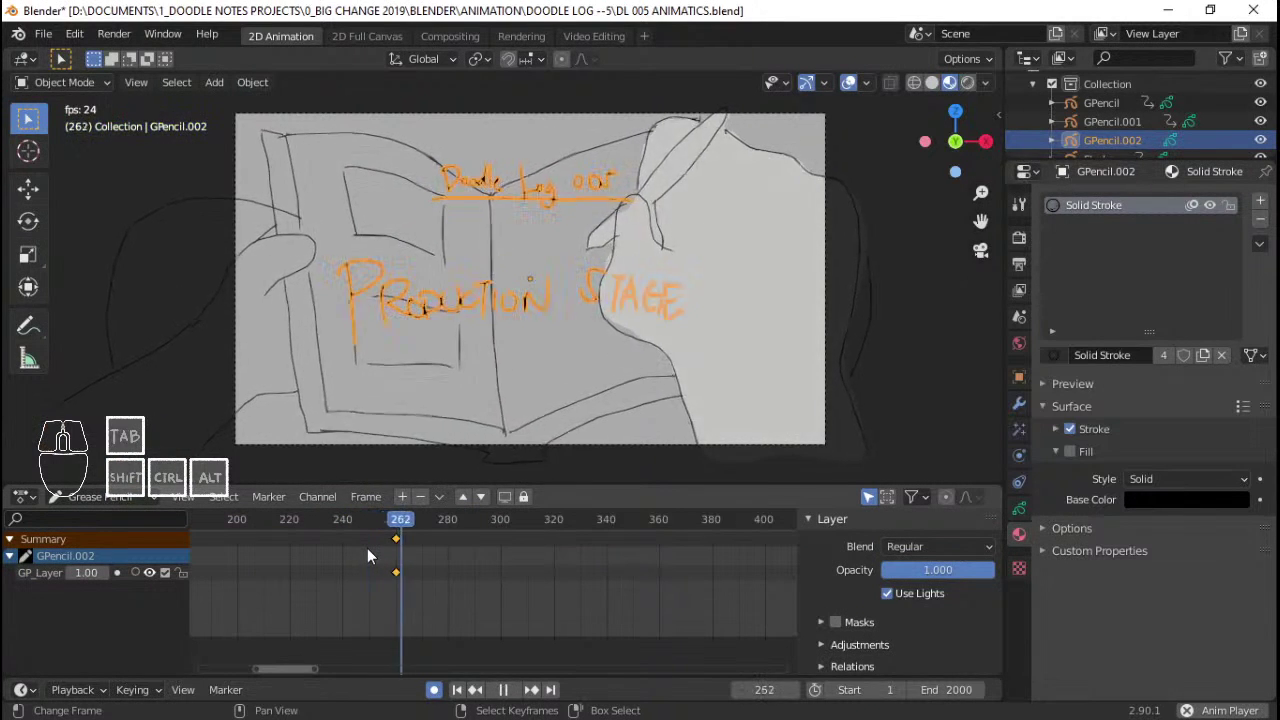
{"action": "key", "text": "space"}
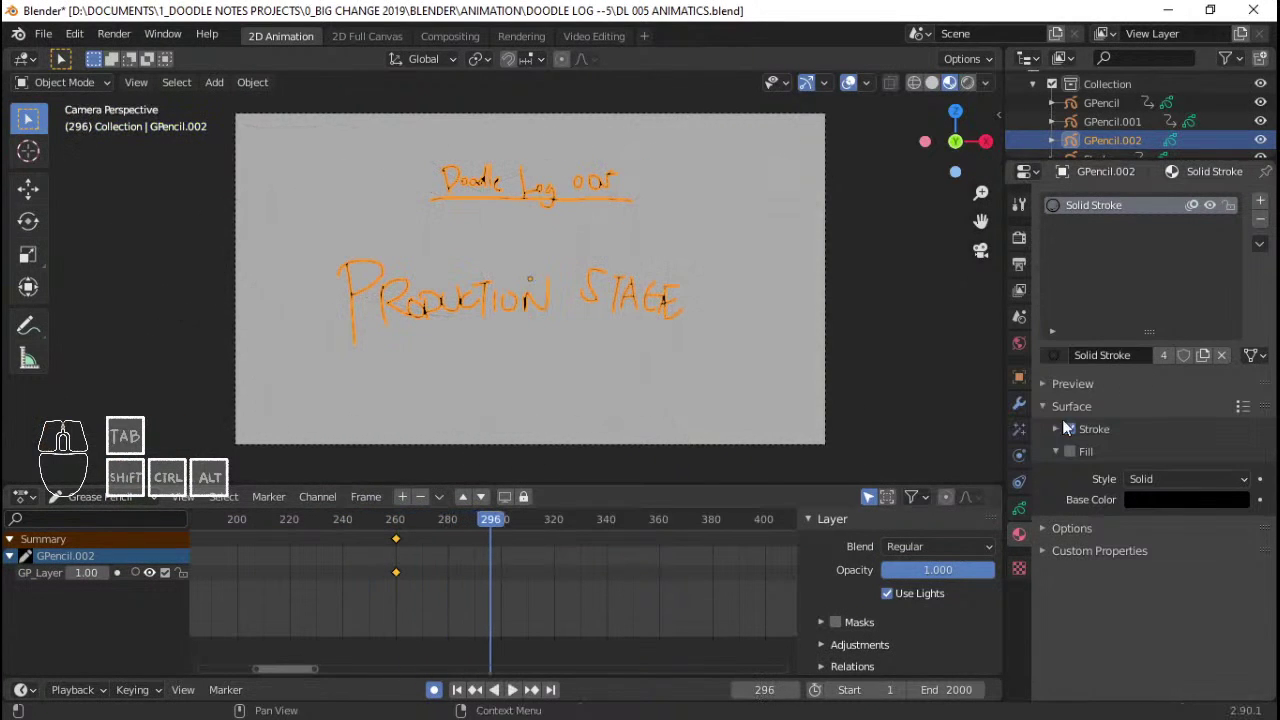
- Add a Build modifier to the title's grease pencil object
{"action": "left_click", "coordinate": [1022, 400]}
{"action": "left_click", "coordinate": [1122, 198]}
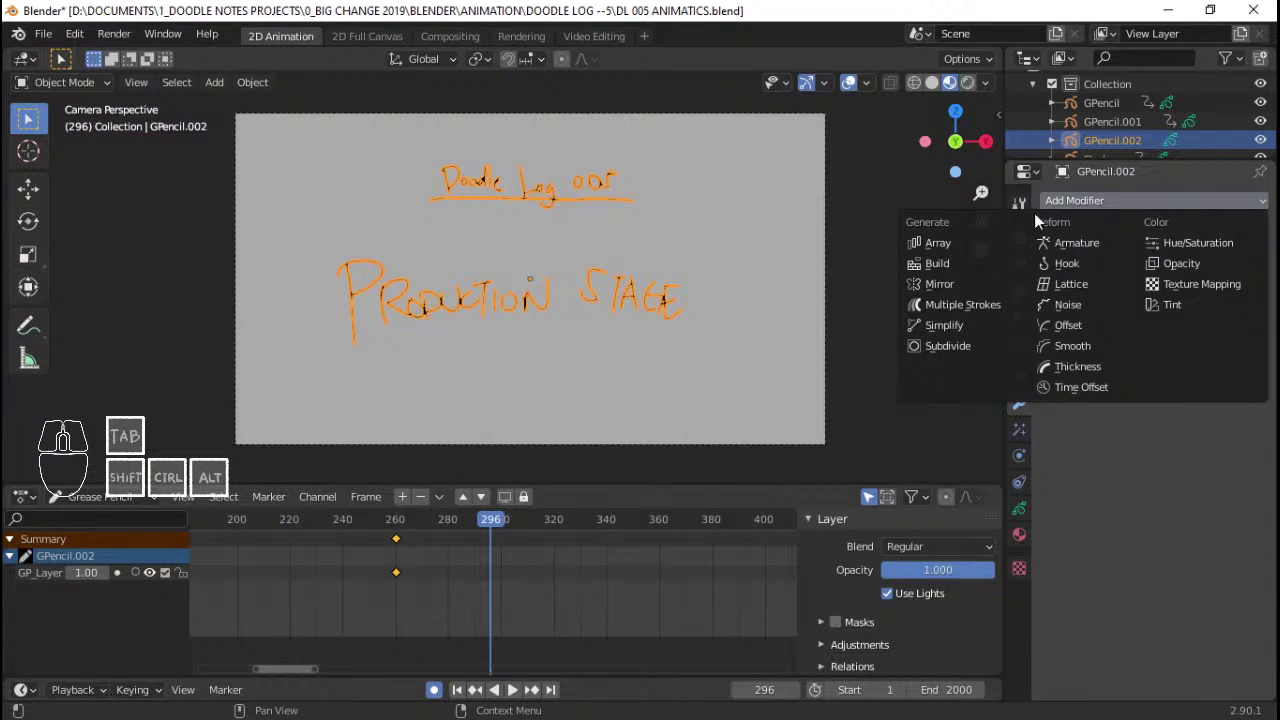
{"action": "left_click", "coordinate": [987, 262]}
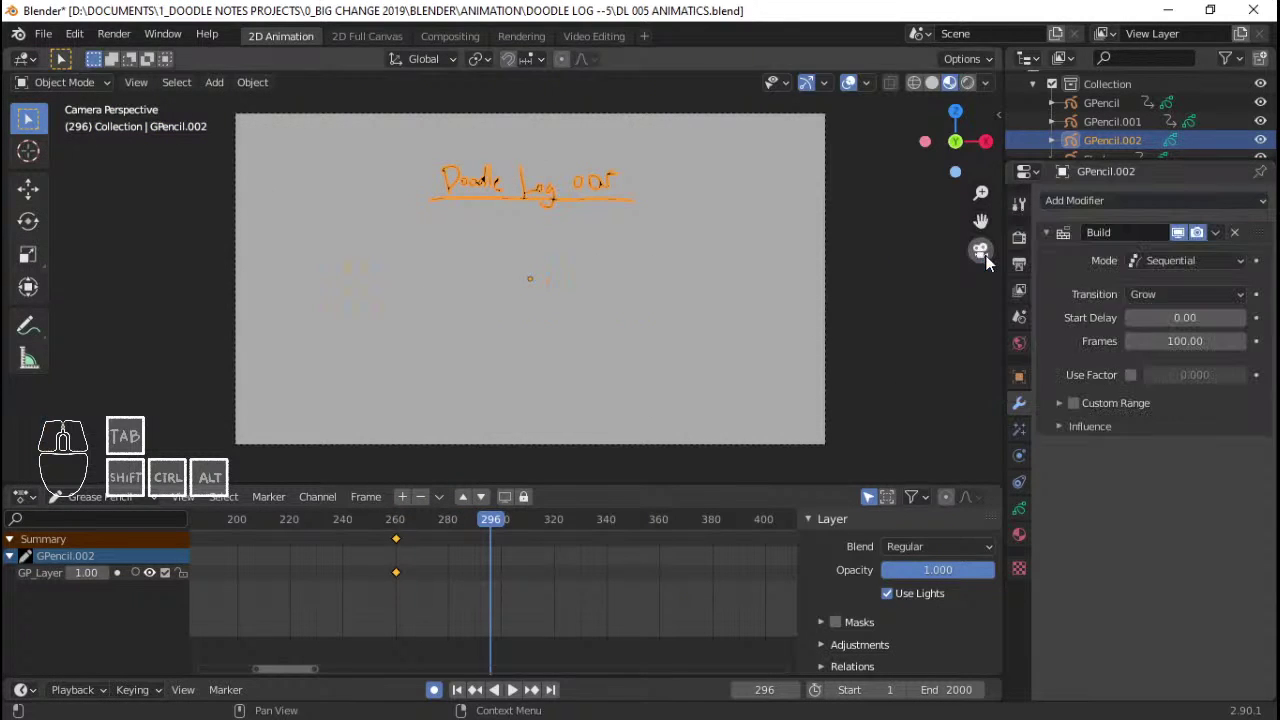
- Hide the viewport overlays and replay the title being drawn on, stopping at frame 369
{"action": "left_click", "coordinate": [367, 557]}
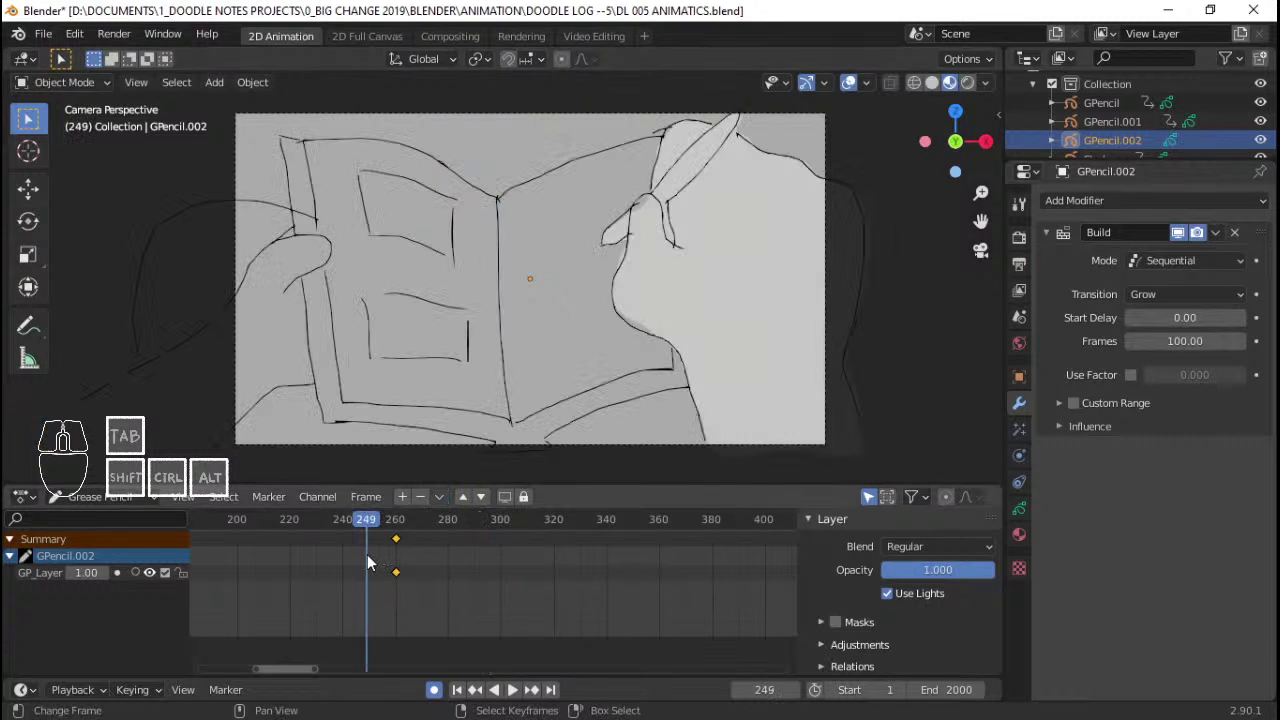
{"action": "key", "text": "space"}
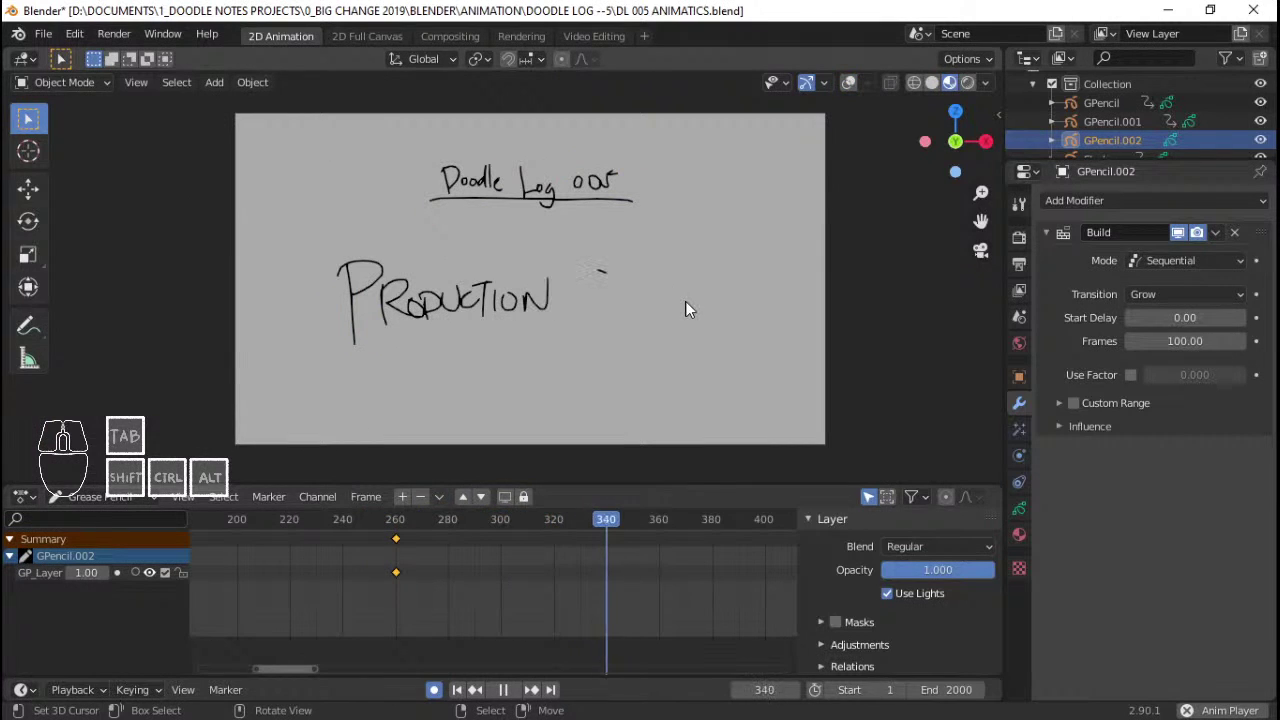
{"action": "left_click", "coordinate": [323, 576]}
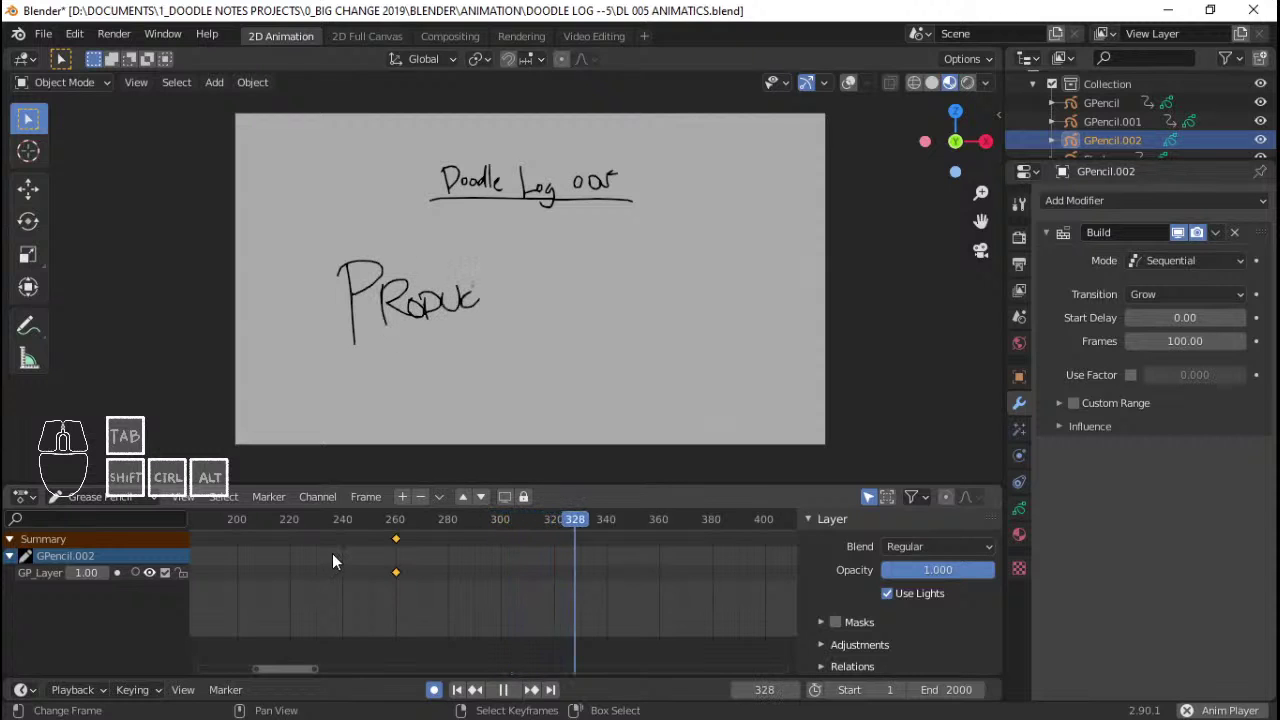
{"action": "key", "text": "space"}
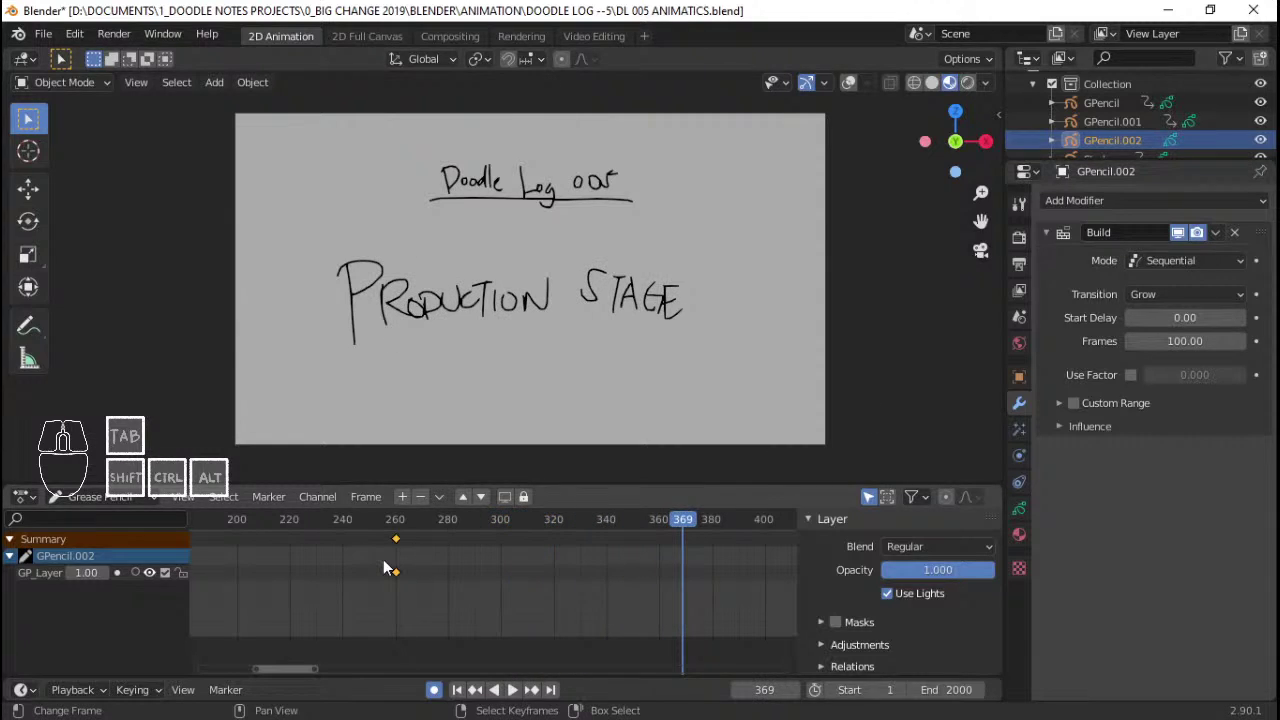
- Save the file and replay the title's build from just before its keyframe at frame 260
{"action": "left_click", "coordinate": [384, 563]}
{"action": "key", "text": "ctrl+s"}
{"action": "key", "text": "space"}
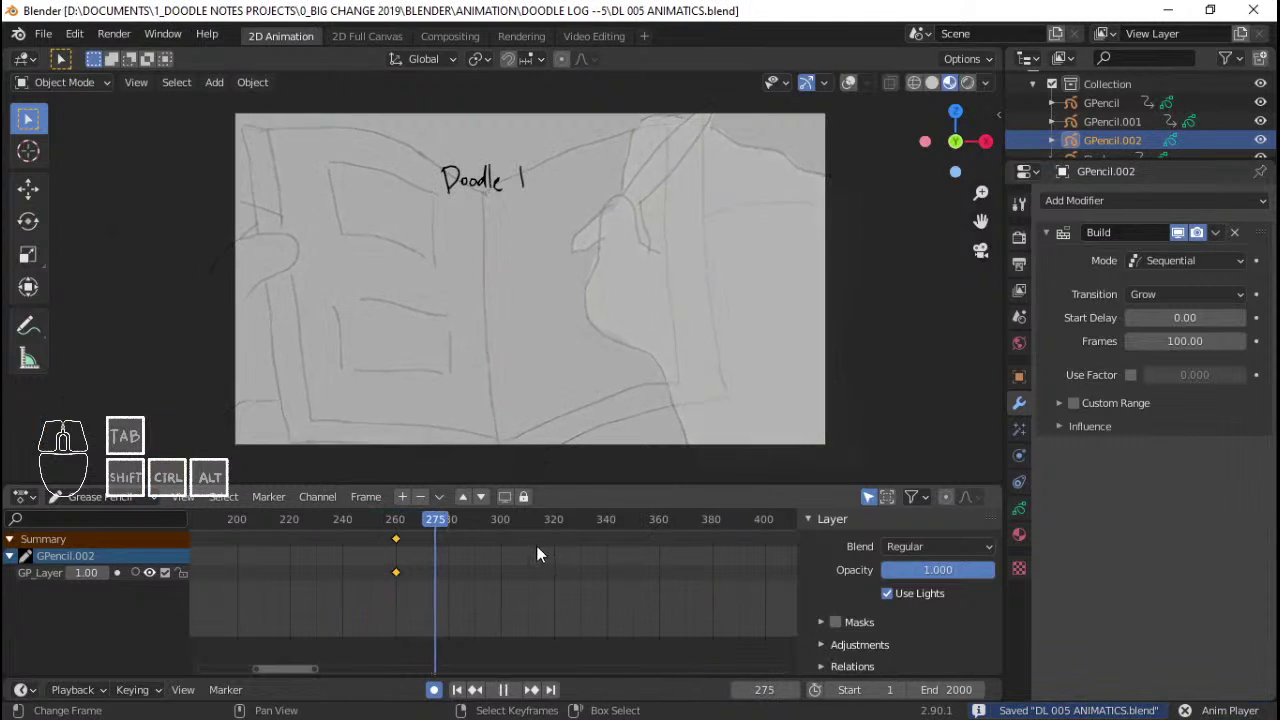
{"action": "middle_click_drag", "start_coordinate": [682, 567], "coordinate": [501, 604]}
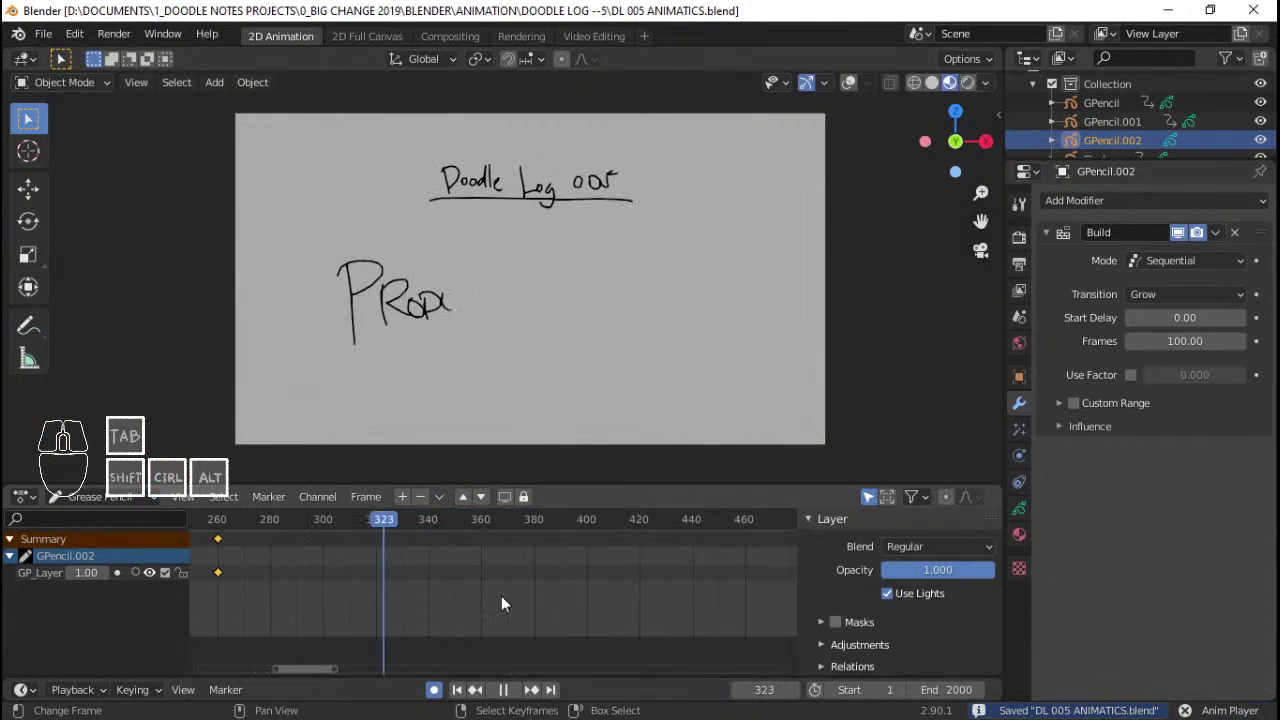
- Play back the Production Stage title repeatedly to judge how long it should hold after it is fully written
{"action": "scroll", "coordinate": [502, 595], "scroll_direction": "down", "scroll_amount": 1}
{"action": "key", "text": "space"}
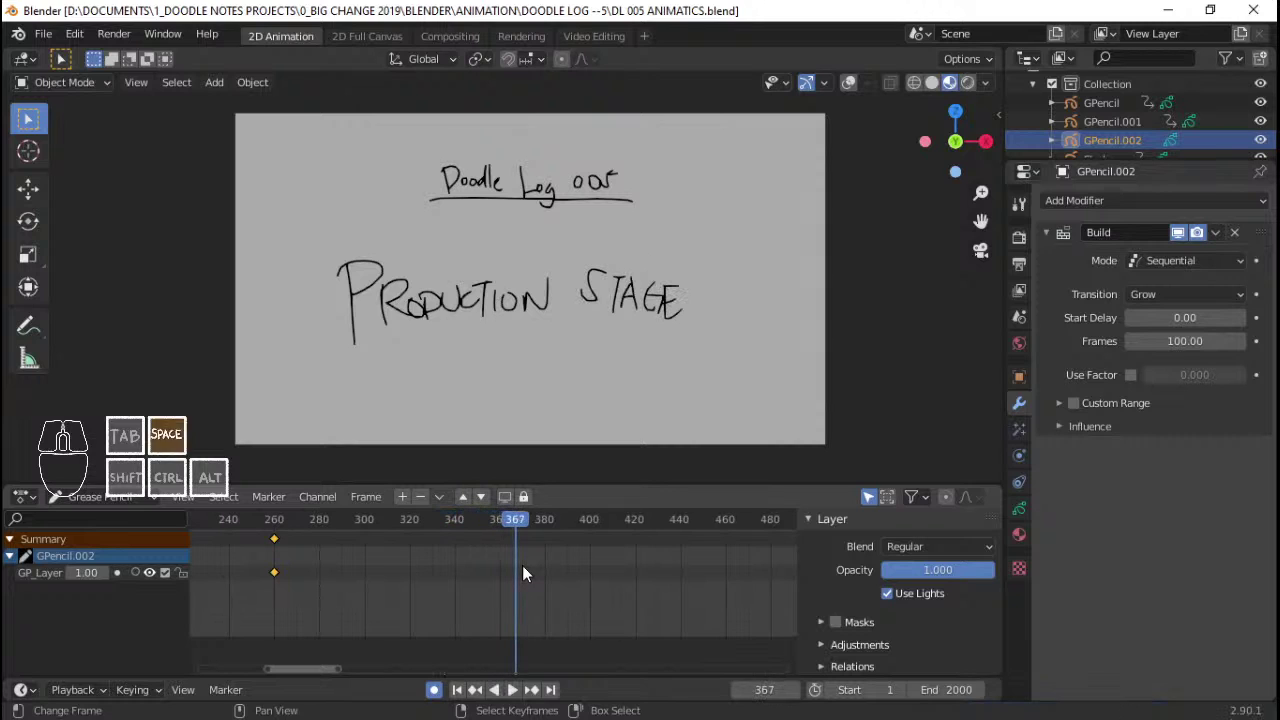
{"action": "key", "text": "space"}
{"action": "key", "text": "space"}
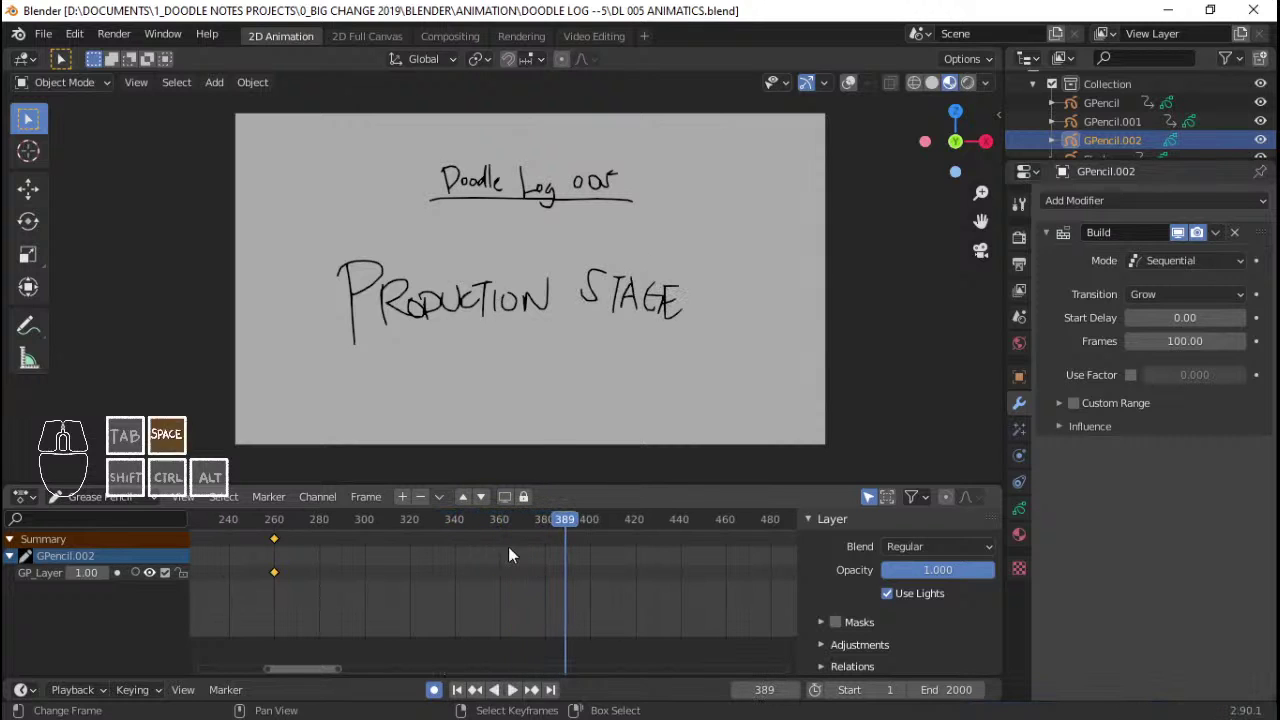
{"action": "left_click", "coordinate": [391, 564]}
{"action": "key", "text": "space"}
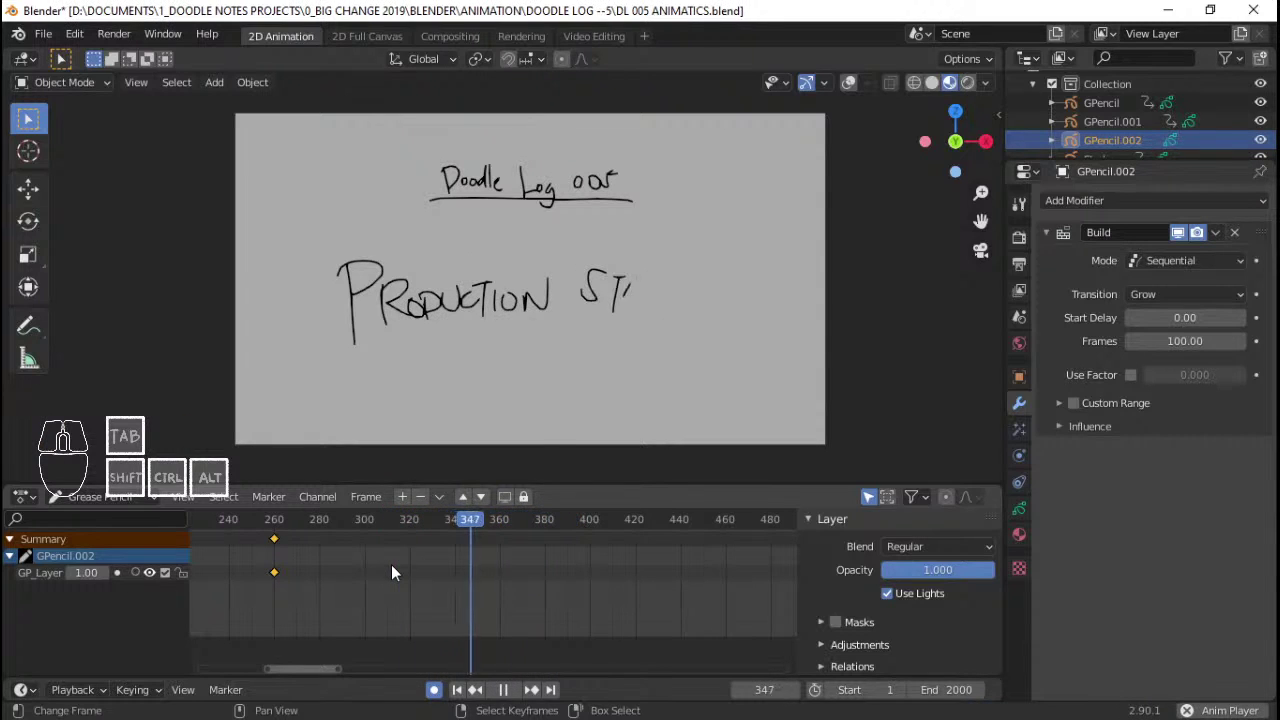
{"action": "key", "text": "space"}
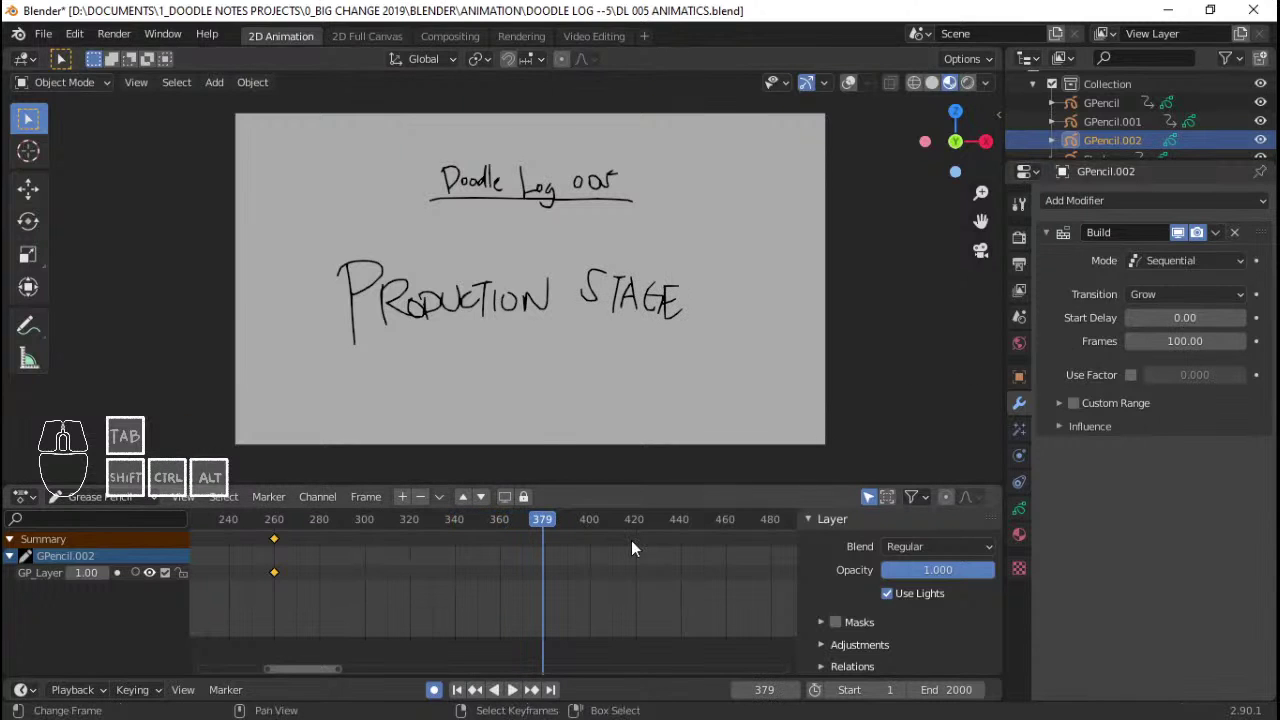
{"action": "key", "text": "Right"}
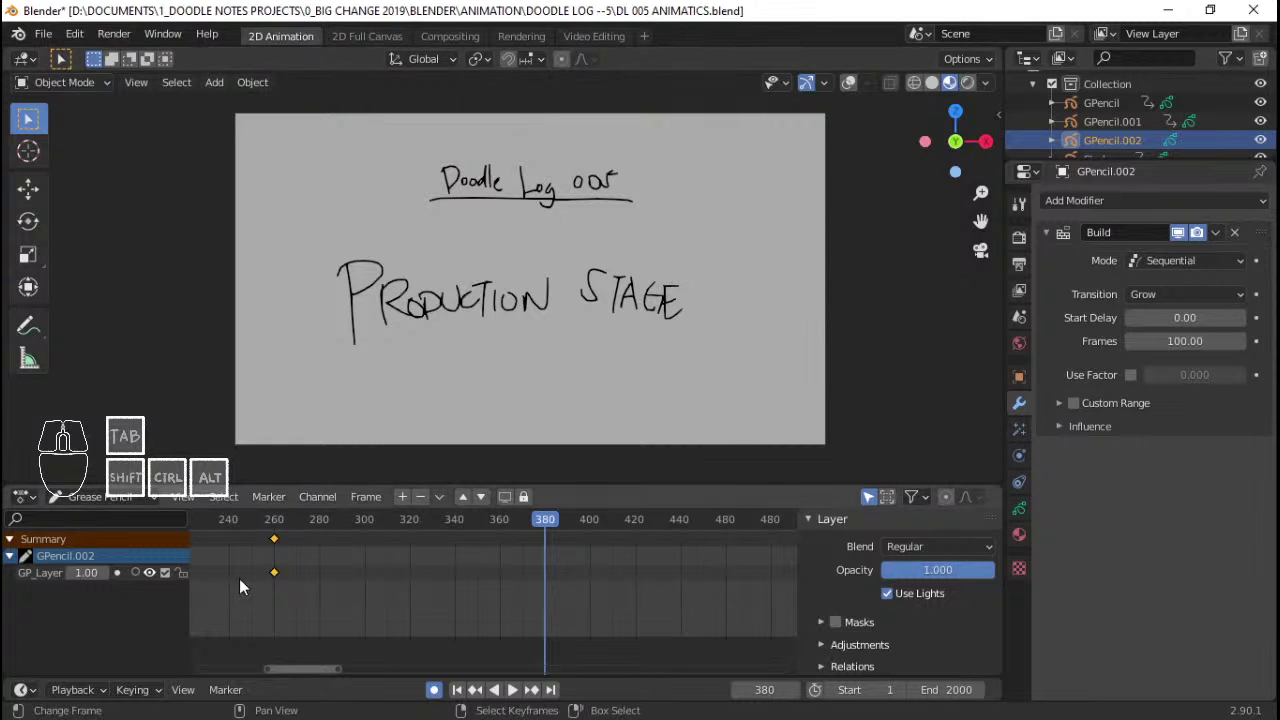
{"action": "left_click", "coordinate": [267, 575]}
{"action": "key", "text": "space"}
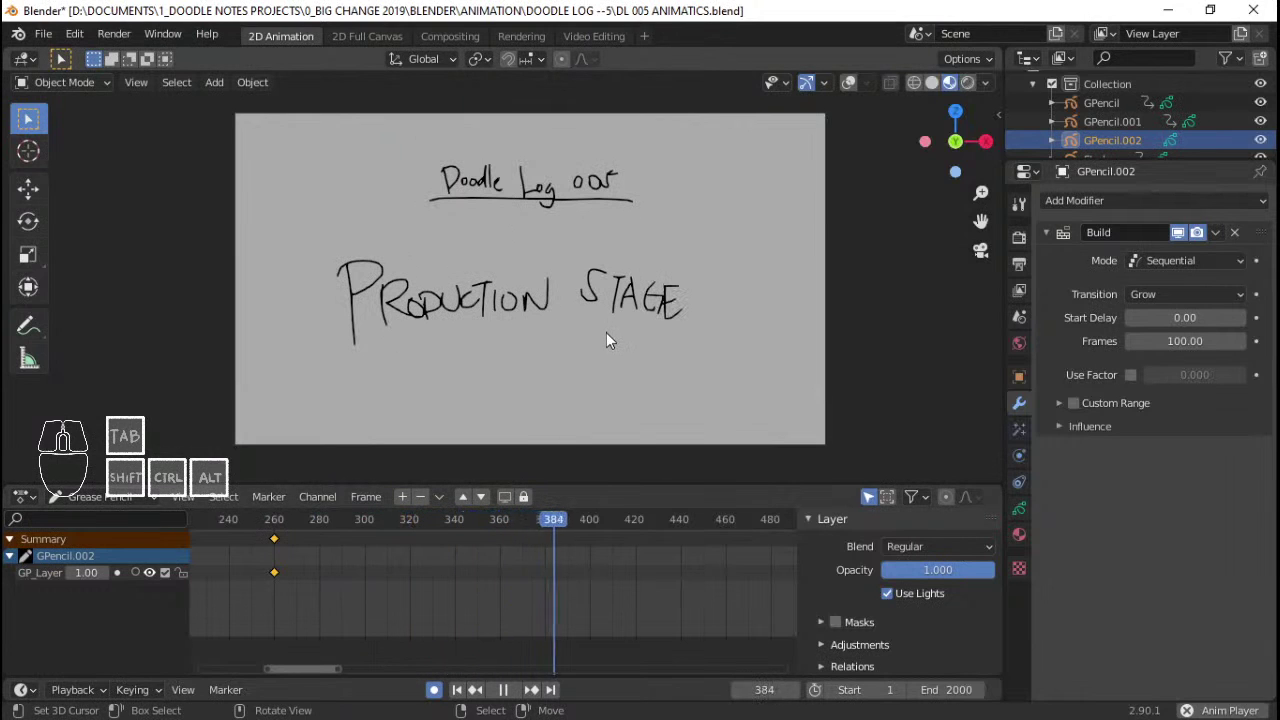
{"action": "key", "text": "space"}
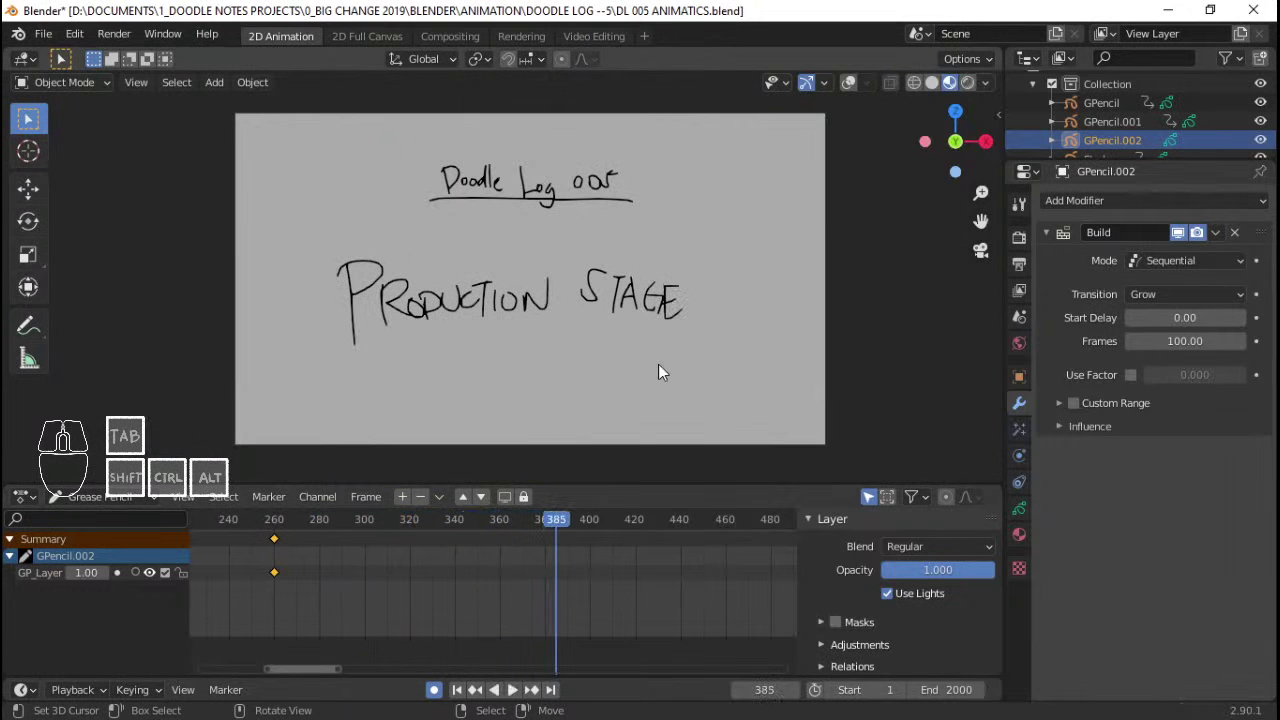
{"action": "left_click", "coordinate": [240, 561]}
{"action": "key", "text": "space"}
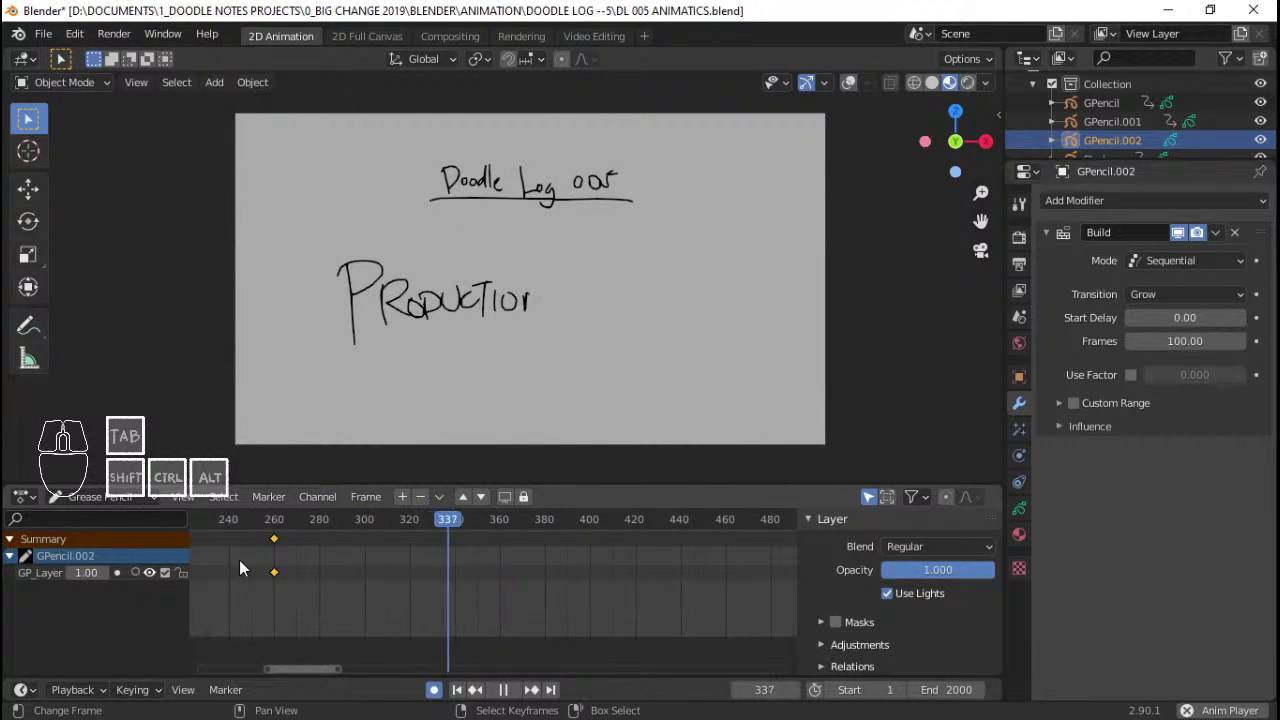
{"action": "key", "text": "space"}
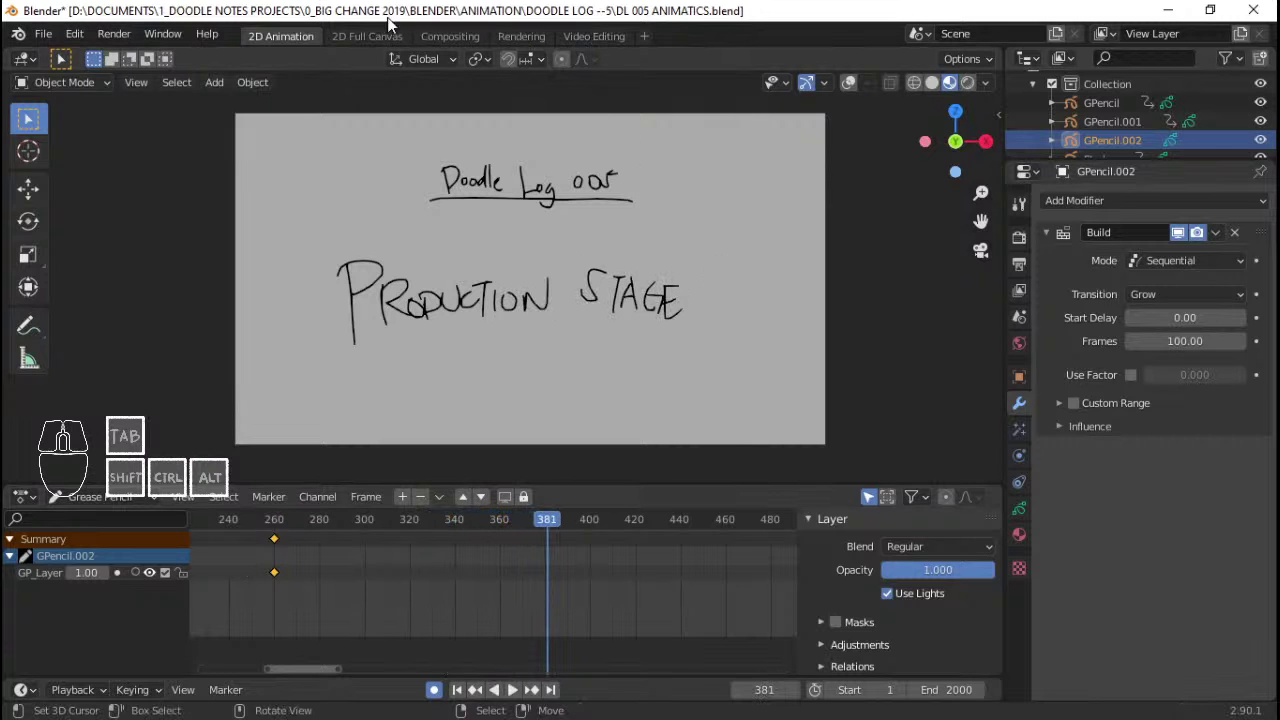
- In the Video Editing workspace, move the second voice-over strip earlier and snap its start to frame 381
{"action": "left_click", "coordinate": [569, 38]}
{"action": "middle_click_drag", "start_coordinate": [820, 551], "coordinate": [480, 529]}
{"action": "right_click", "coordinate": [884, 530]}
{"action": "key", "text": "shift+d"}
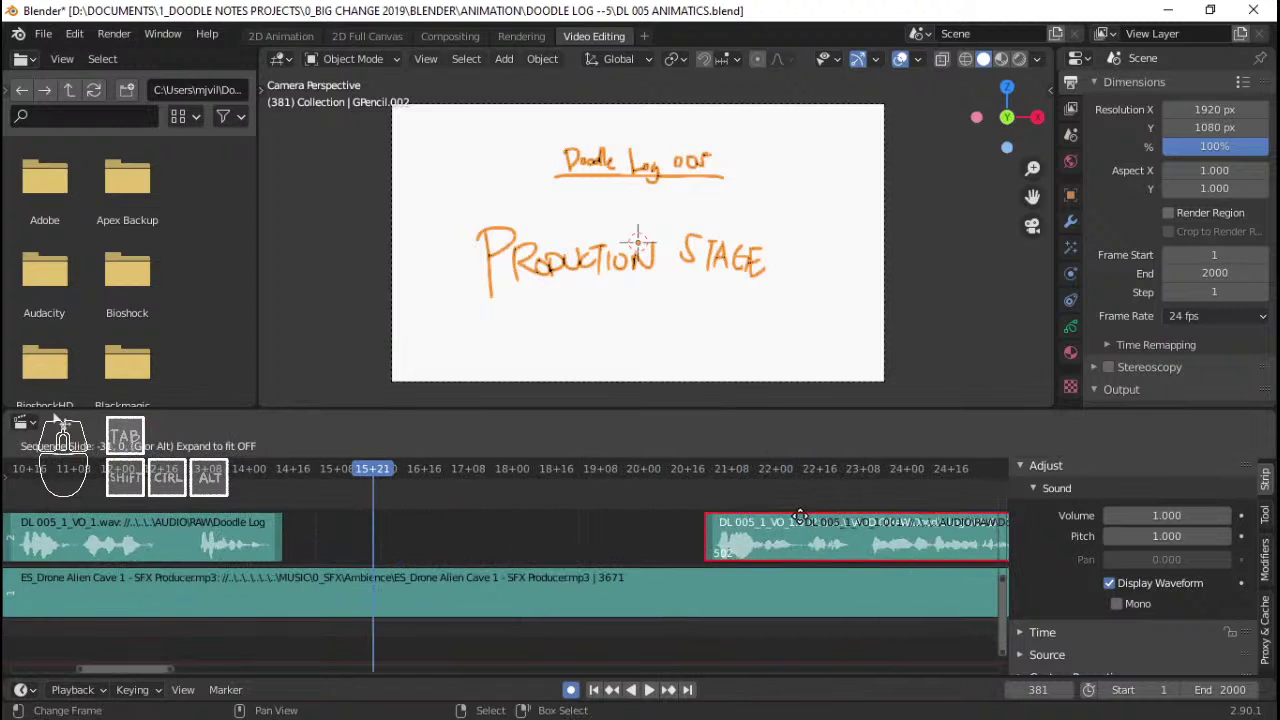
{"action": "right_click", "coordinate": [866, 527]}
{"action": "key", "text": "shift+s"}
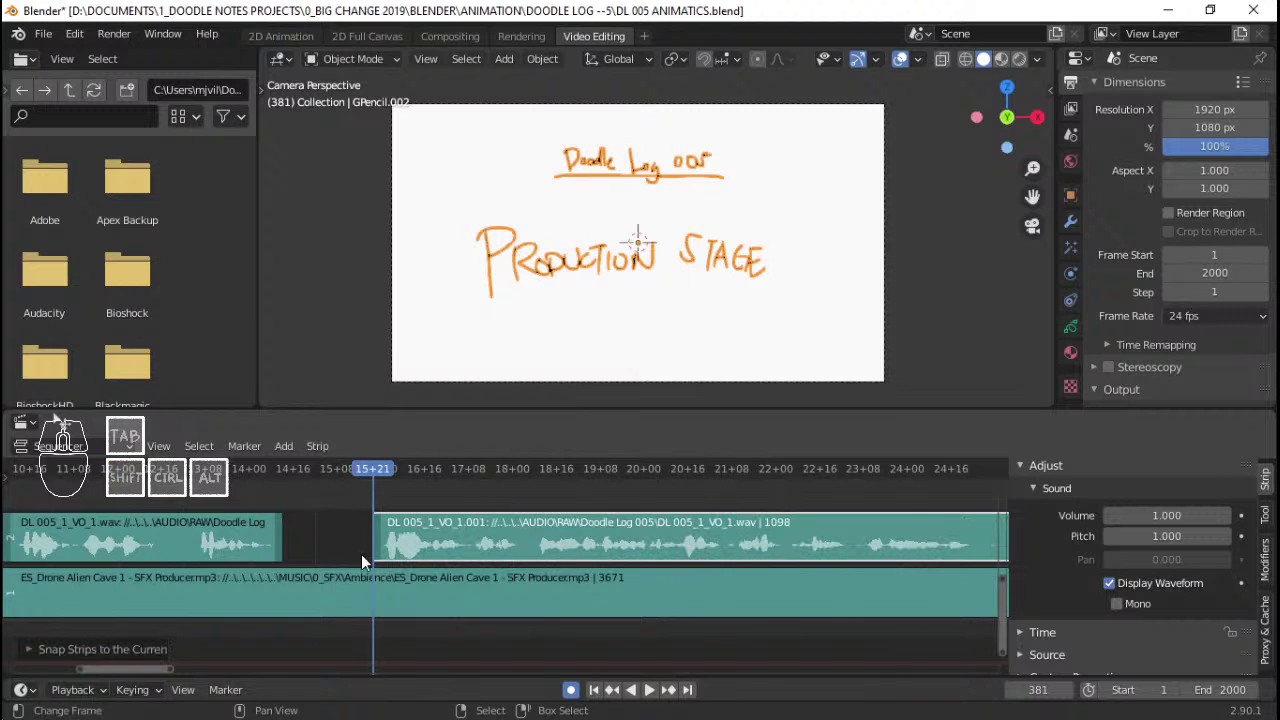
- Play the sequence from frame 333 across the gap between the two voice-over strips
{"action": "left_click", "coordinate": [242, 502]}
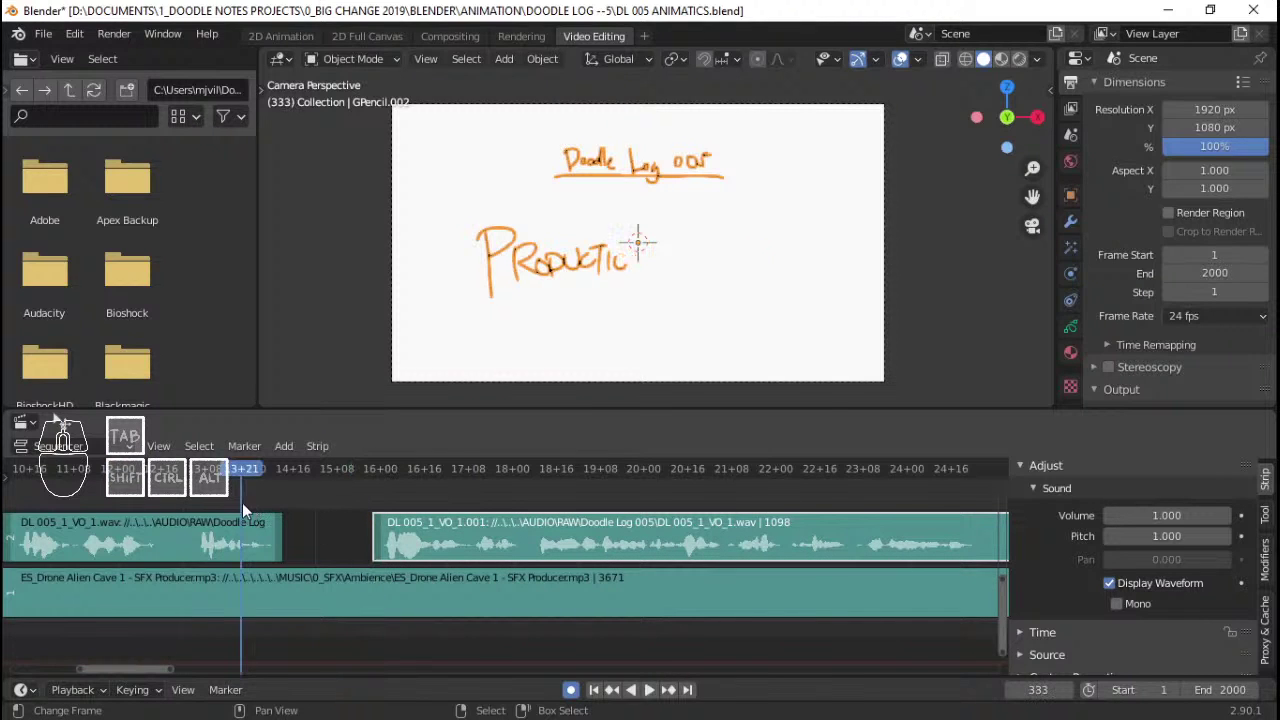
{"action": "key", "text": "space"}
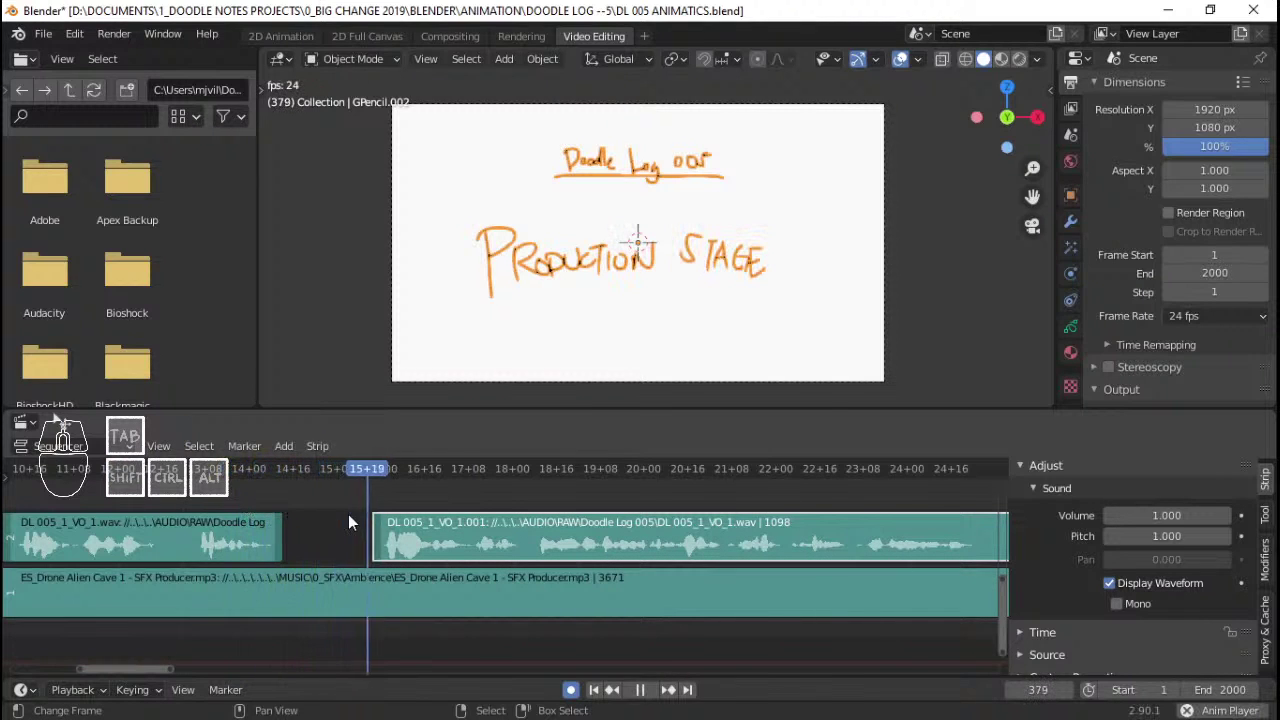
{"action": "key", "text": "space"}
- Go to frame 385 in the 2D Animation workspace, enter Draw mode on GPencil.002, and disable its Build modifier's viewport display
{"action": "left_click_drag", "start_coordinate": [361, 499], "coordinate": [384, 511]}
{"action": "left_click", "coordinate": [284, 37]}
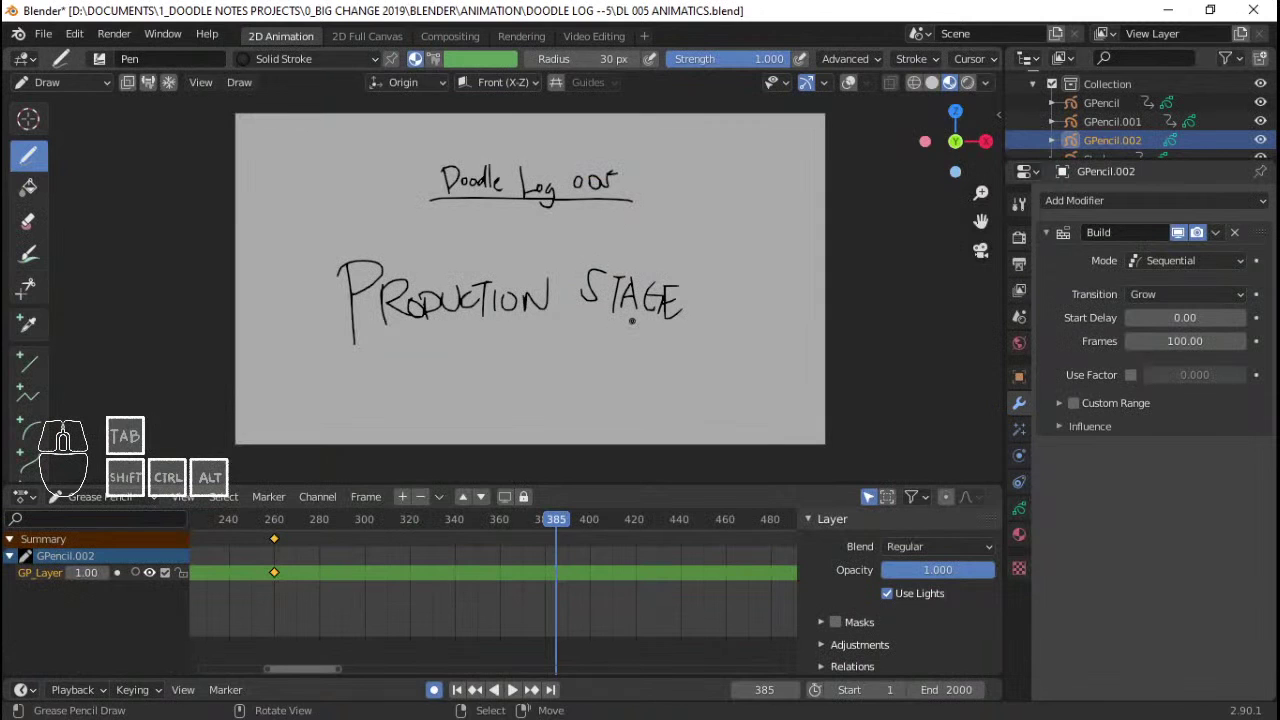
{"action": "key", "text": "ctrl+Tab"}
{"action": "left_click", "coordinate": [542, 194]}
- Handwrite "February 16, 2020" across the middle of the blank canvas as a new drawing at frame 385
{"action": "left_click_drag", "start_coordinate": [352, 236], "coordinate": [356, 282]}
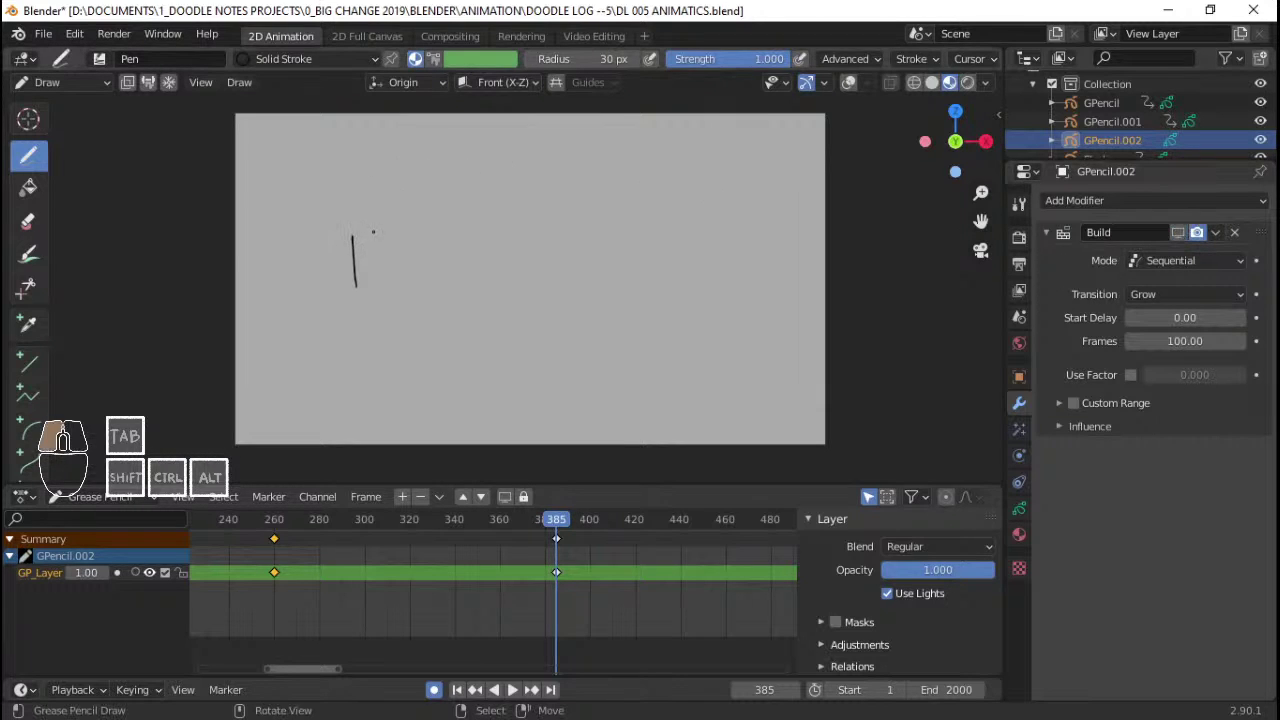
{"action": "left_click_drag", "start_coordinate": [381, 261], "coordinate": [386, 270]}
{"action": "mouse_move", "coordinate": [392, 240]}
{"action": "left_mouse_down"}
{"action": "mouse_move", "coordinate": [391, 278]}
{"action": "mouse_move", "coordinate": [407, 262]}
{"action": "left_mouse_up"}
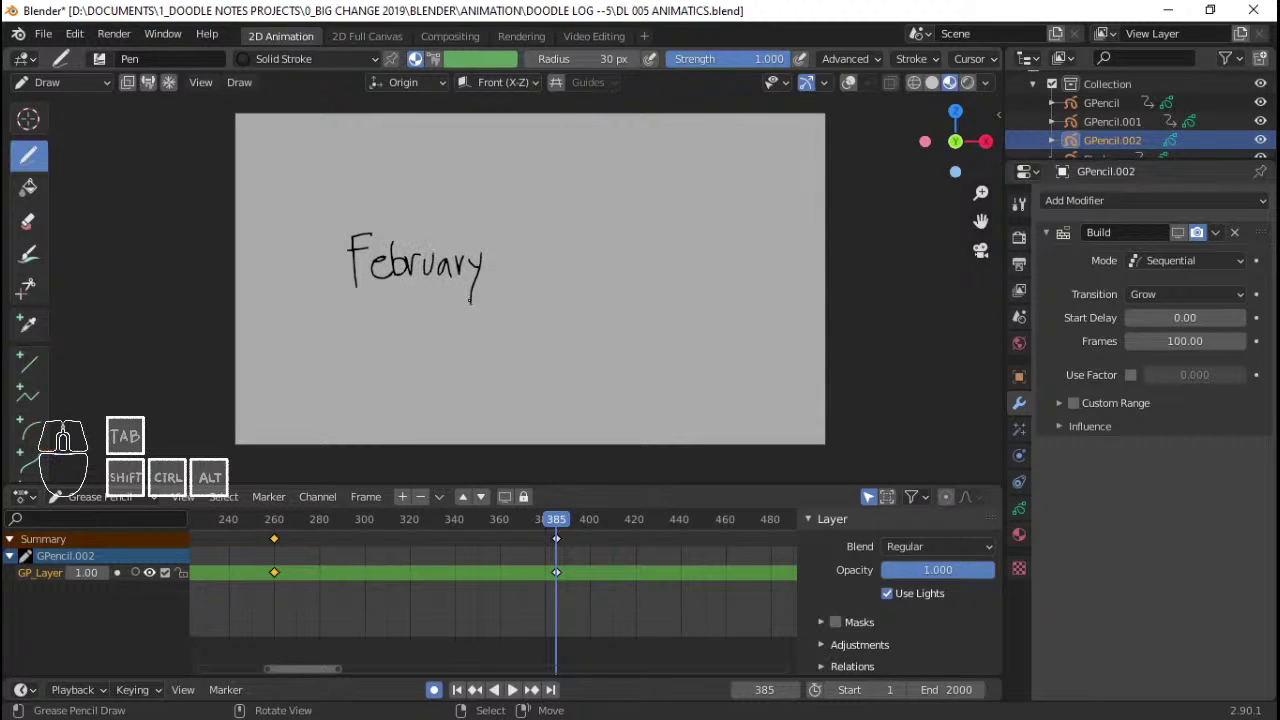
{"action": "left_click_drag", "start_coordinate": [539, 236], "coordinate": [541, 275]}
{"action": "mouse_move", "coordinate": [565, 245]}
{"action": "left_mouse_down"}
{"action": "mouse_move", "coordinate": [566, 274]}
{"action": "mouse_move", "coordinate": [622, 280]}
{"action": "mouse_move", "coordinate": [641, 262]}
{"action": "mouse_move", "coordinate": [684, 281]}
{"action": "left_mouse_up"}
{"action": "left_click_drag", "start_coordinate": [690, 247], "coordinate": [693, 250]}
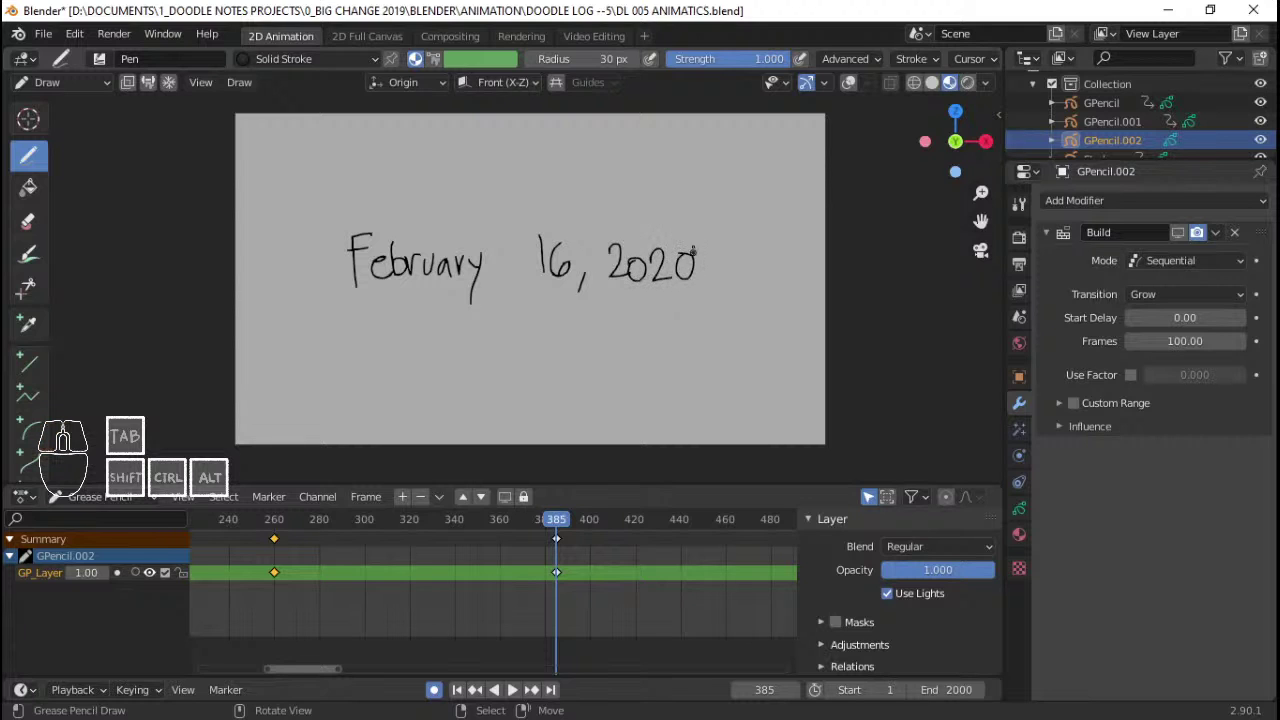
- Scale the date lettering down slightly, move it toward the centre of the canvas, and save the file in Object Mode
{"action": "key", "text": "Tab"}
{"action": "key", "text": "s"}
{"action": "key", "text": "Escape"}
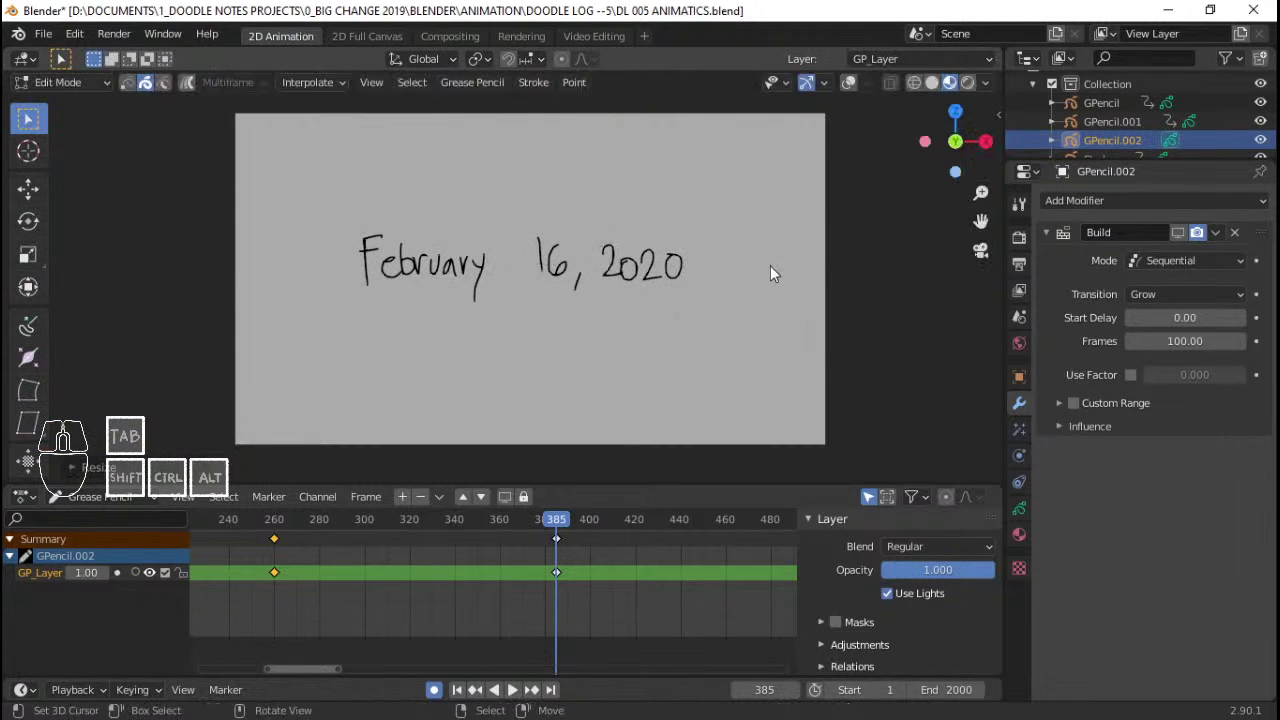
{"action": "key", "text": "g"}
{"action": "left_click", "coordinate": [784, 282]}
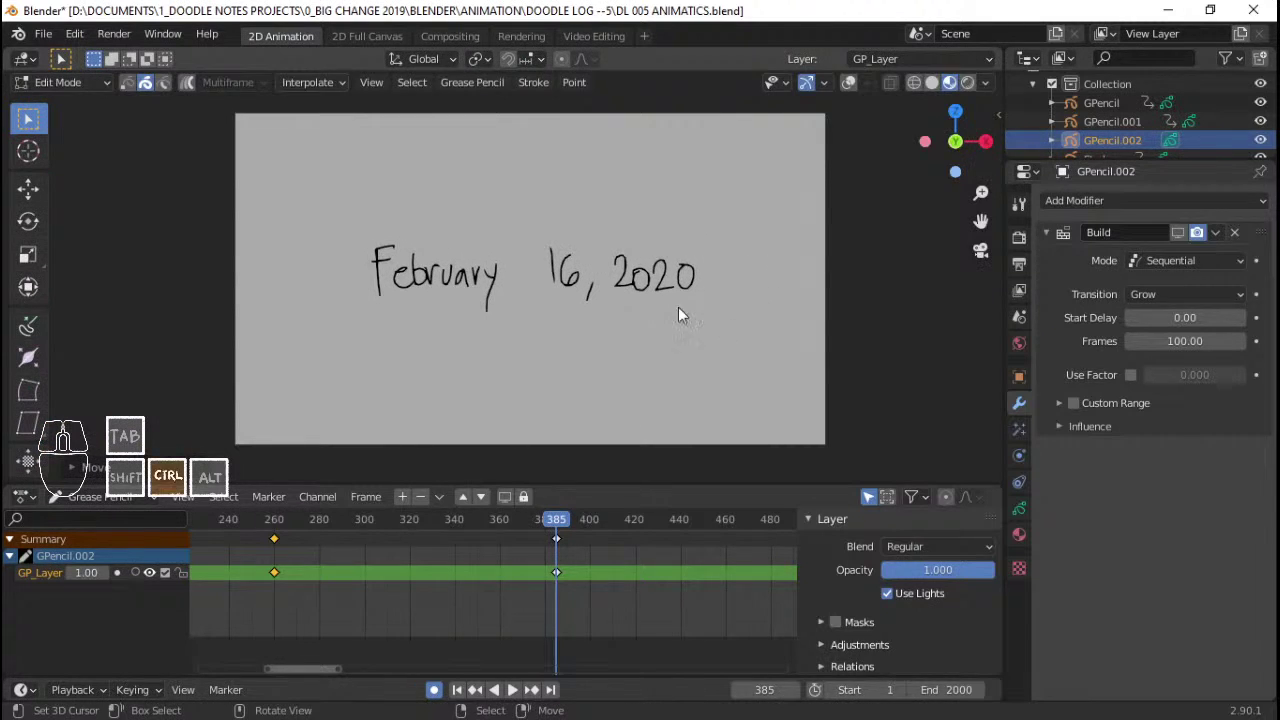
{"action": "key", "text": "ctrl+Tab"}
{"action": "key", "text": "ctrl+s"}
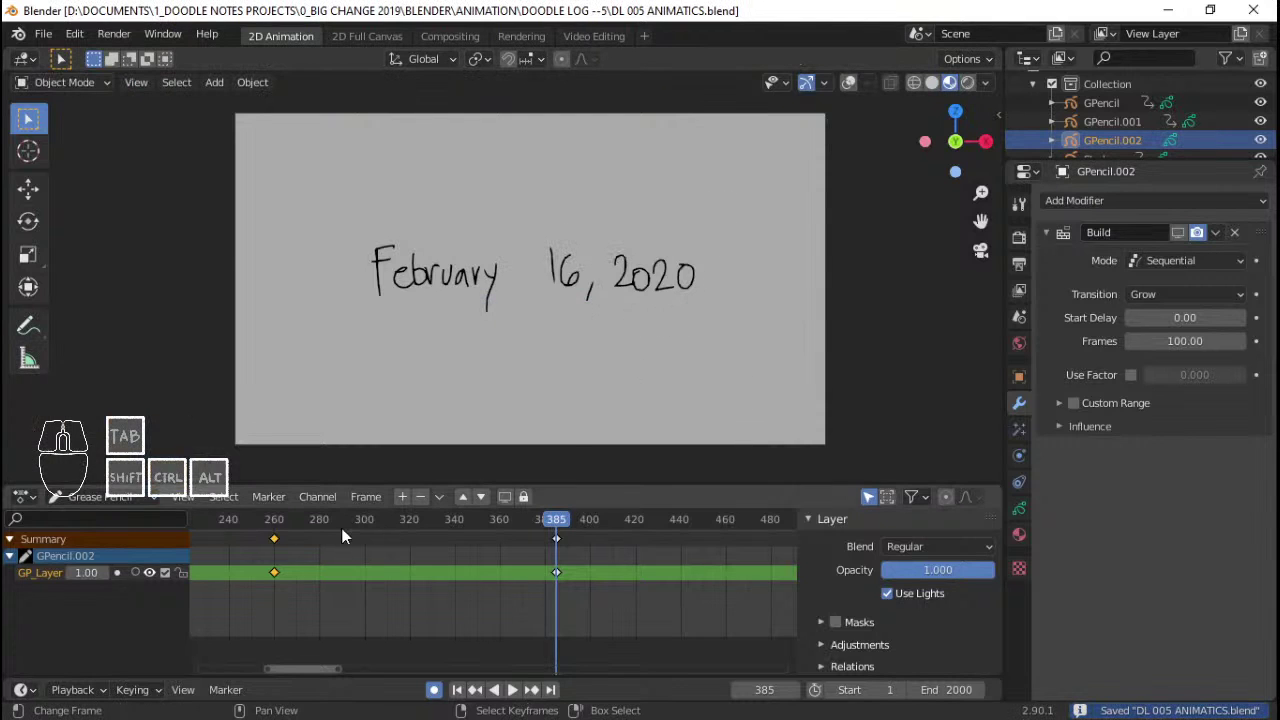
- Play from frame 249 to check the title, and re-enable the Build modifier's viewport display on GPencil.002
{"action": "left_click", "coordinate": [249, 557]}
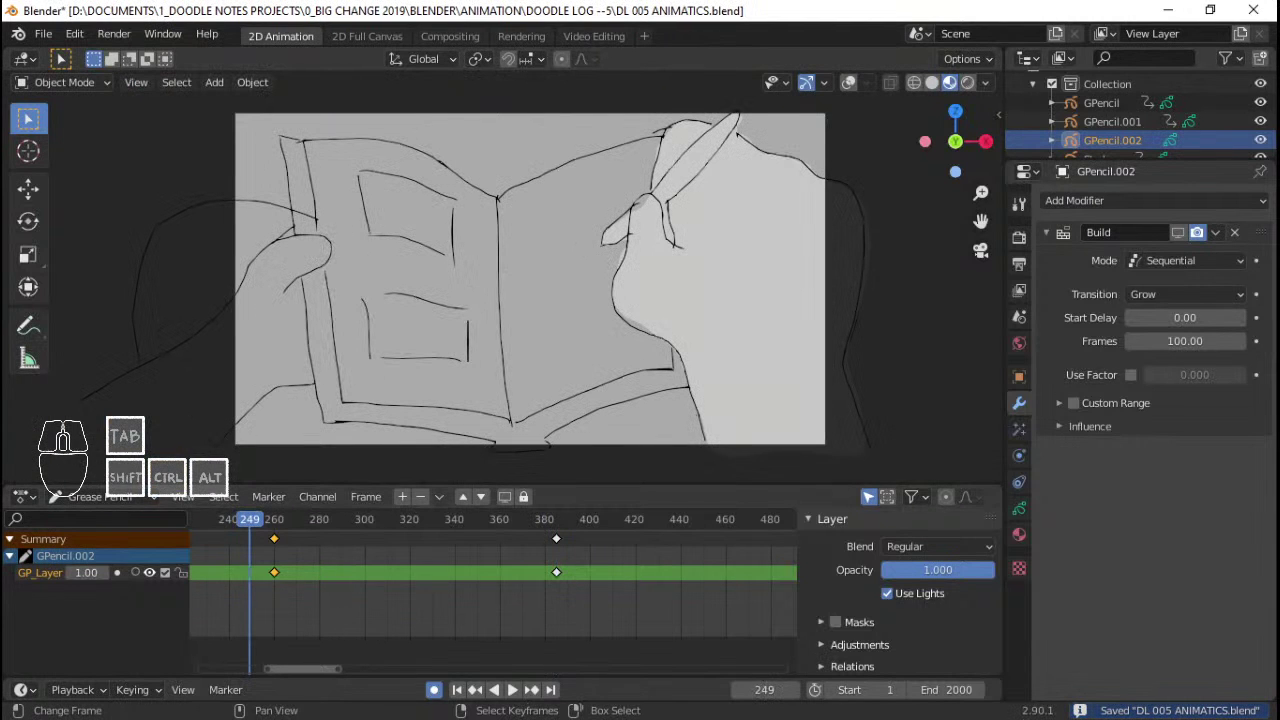
{"action": "key", "text": "space"}
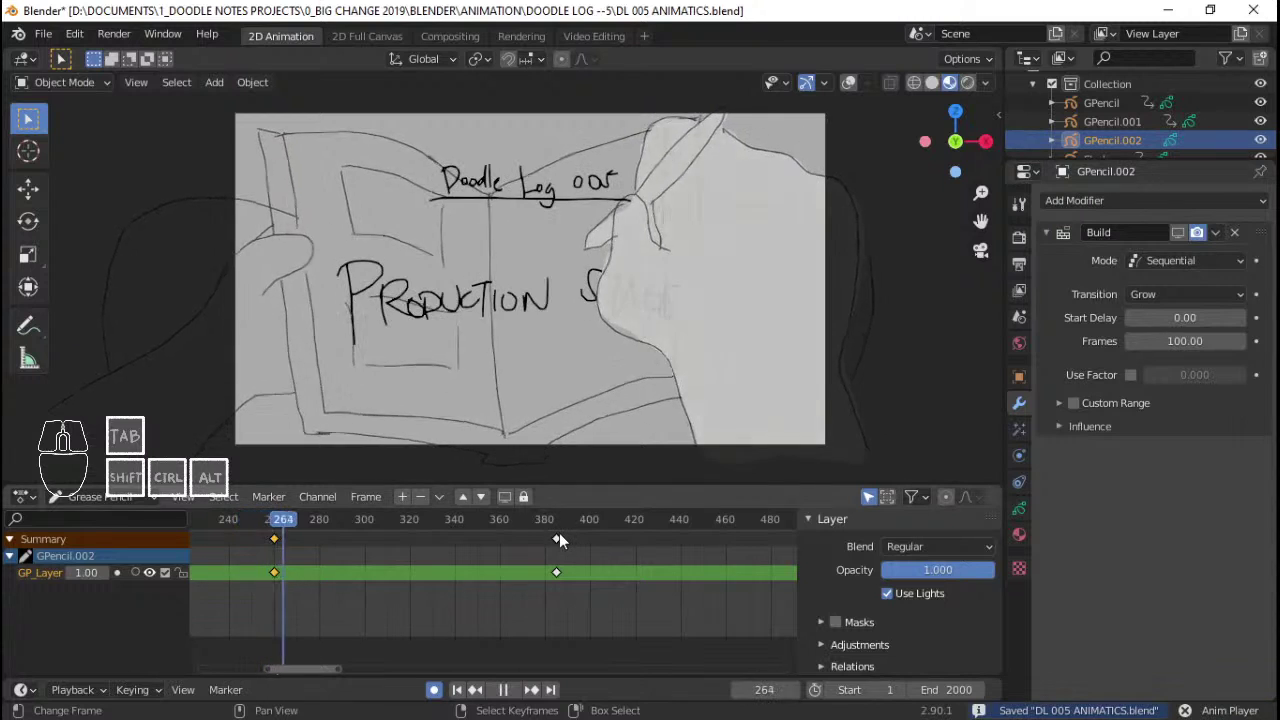
{"action": "key", "text": "space"}
{"action": "left_click", "coordinate": [1178, 232]}
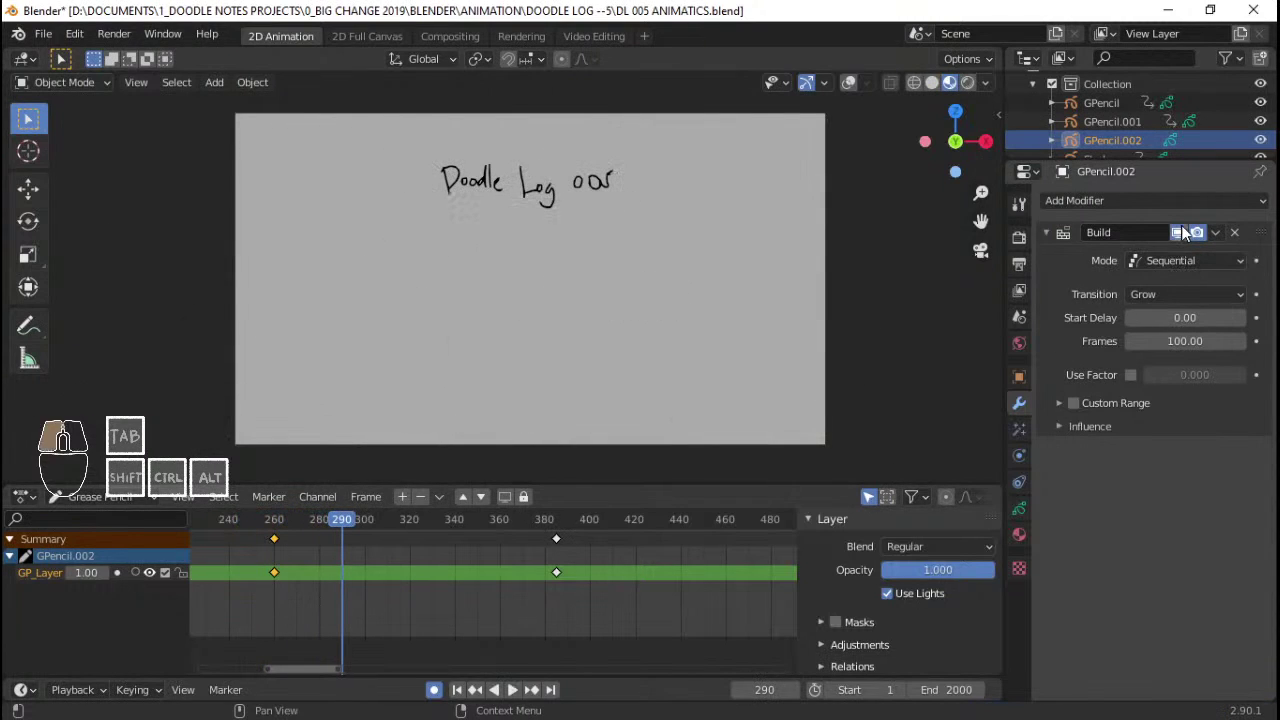
- Play from frame 240 through the new date drawing to check the write-on timing of both texts
{"action": "left_click", "coordinate": [229, 519]}
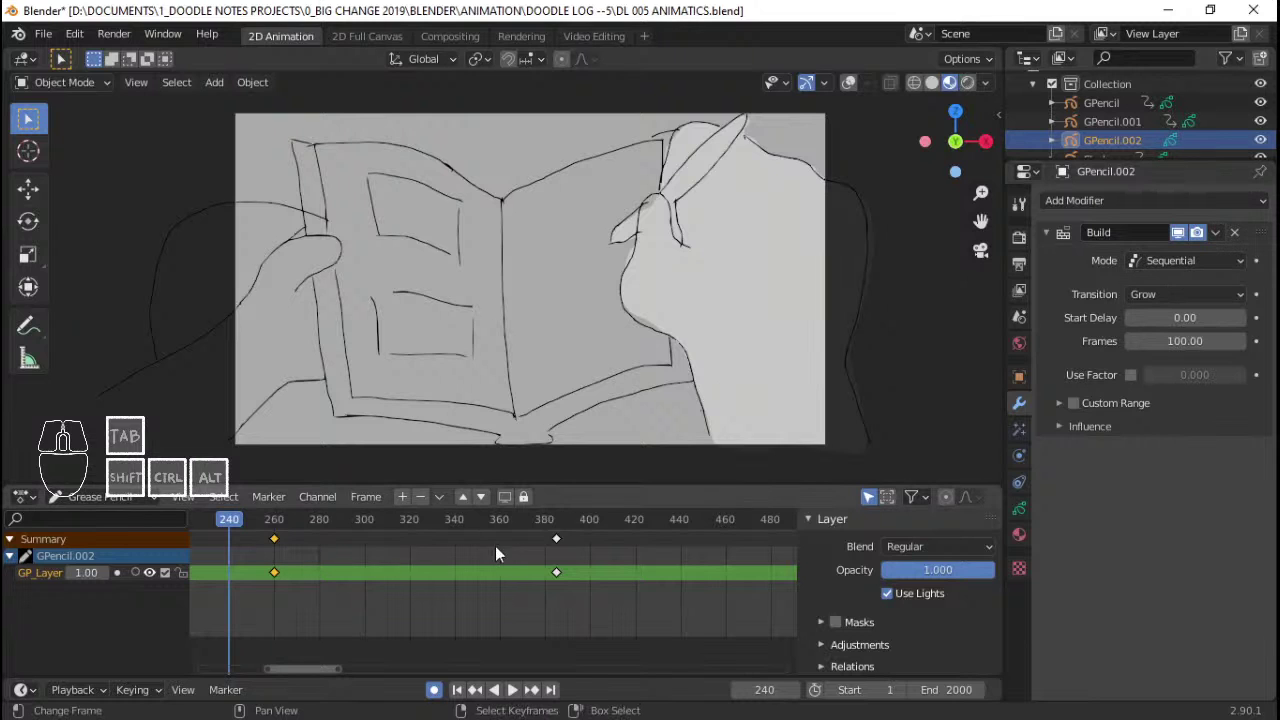
{"action": "key", "text": "space"}
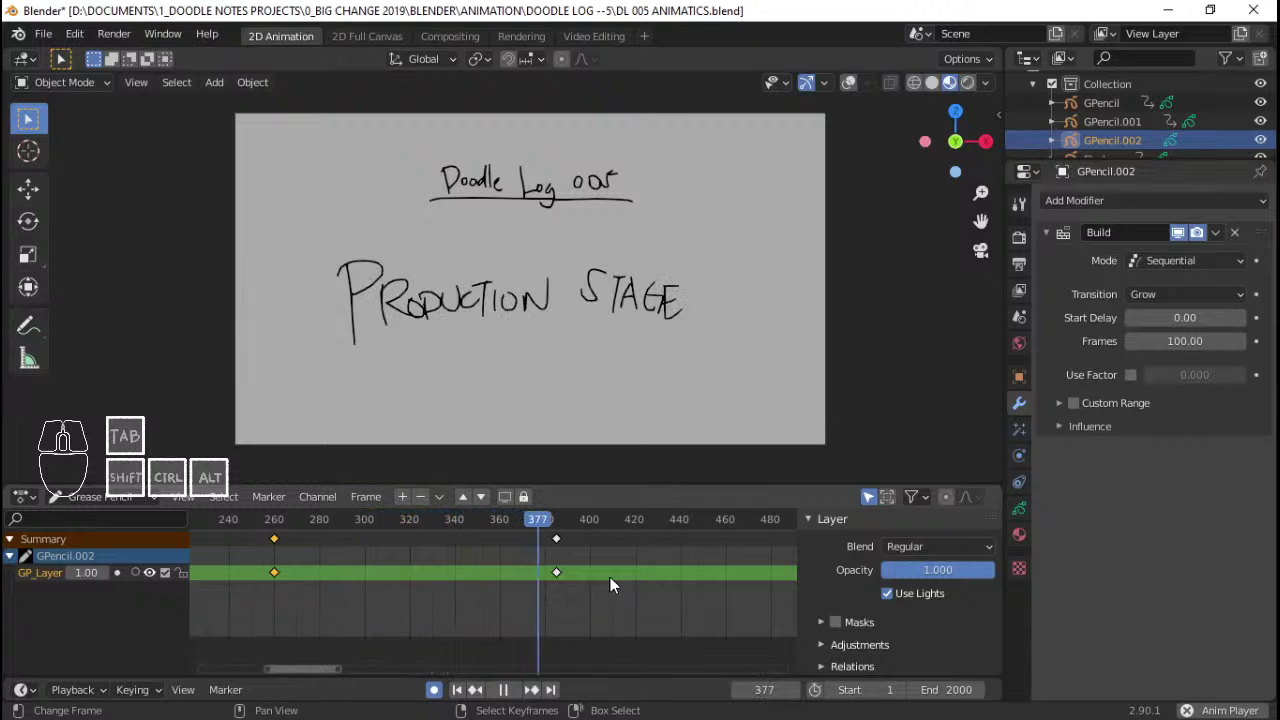
{"action": "key", "text": "space"}
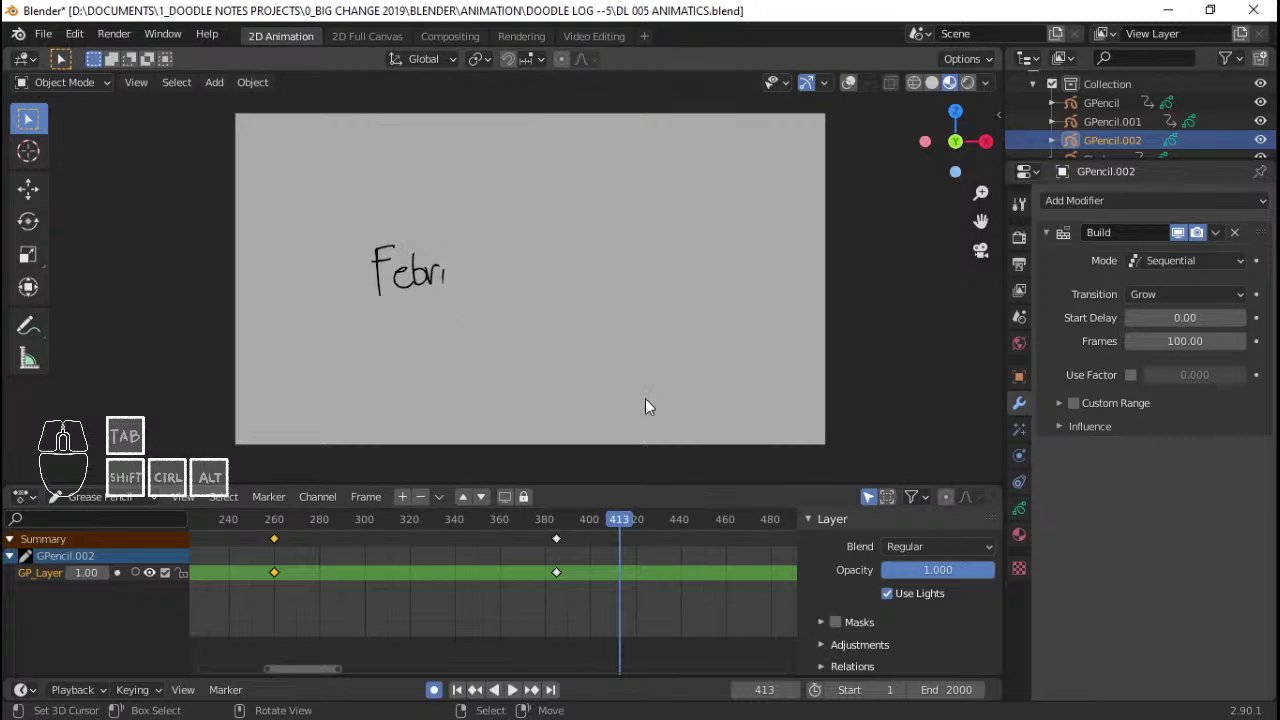
{"action": "key", "text": "space"}
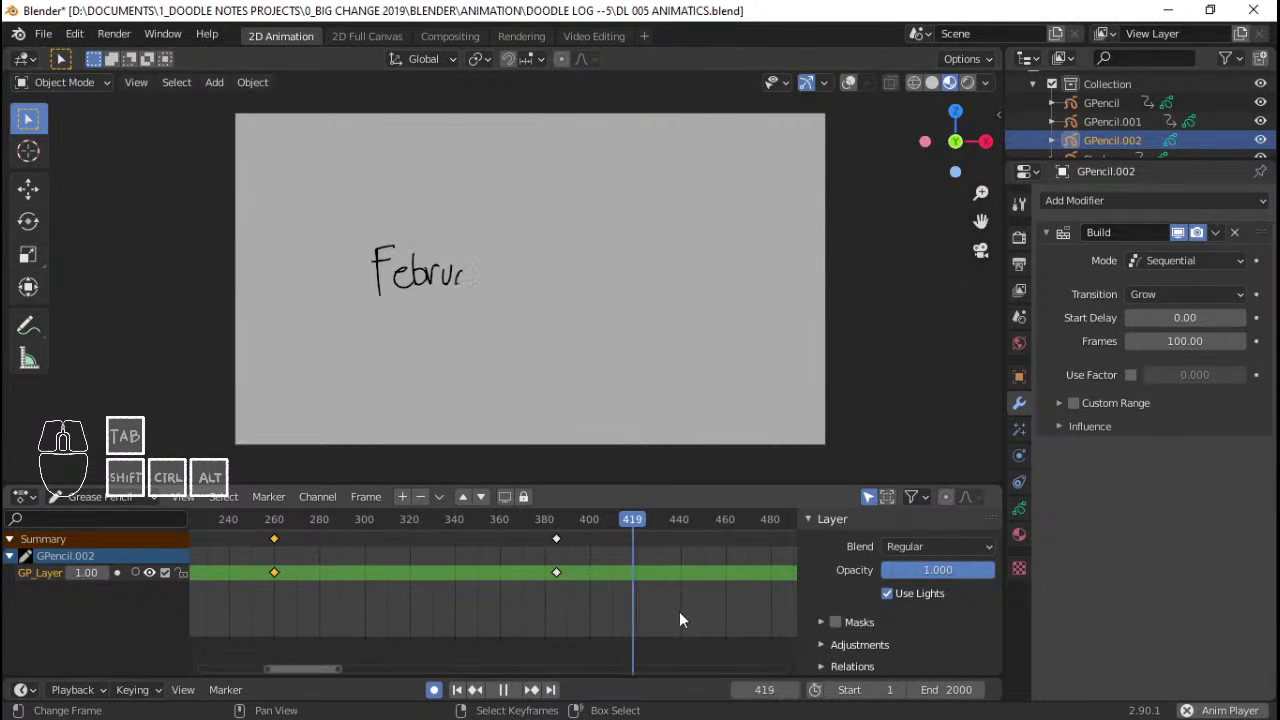
{"action": "middle_click_drag", "start_coordinate": [685, 571], "coordinate": [531, 566]}
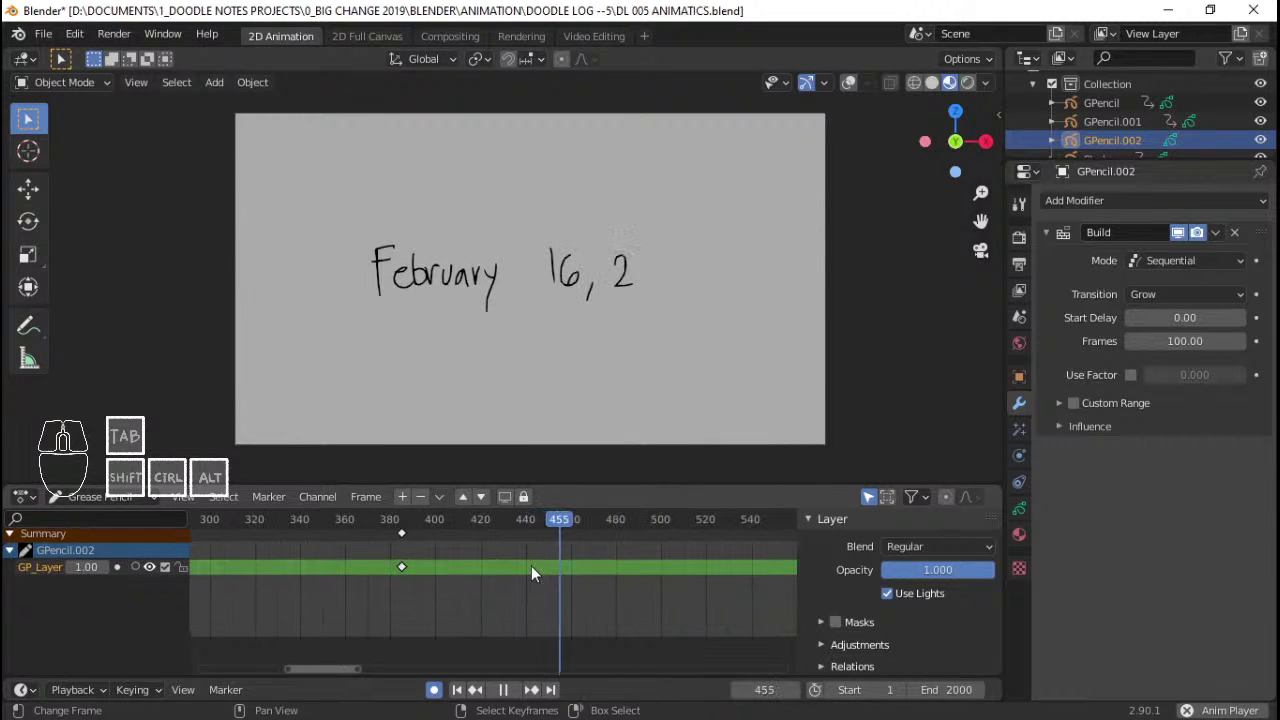
{"action": "left_click", "coordinate": [362, 547]}
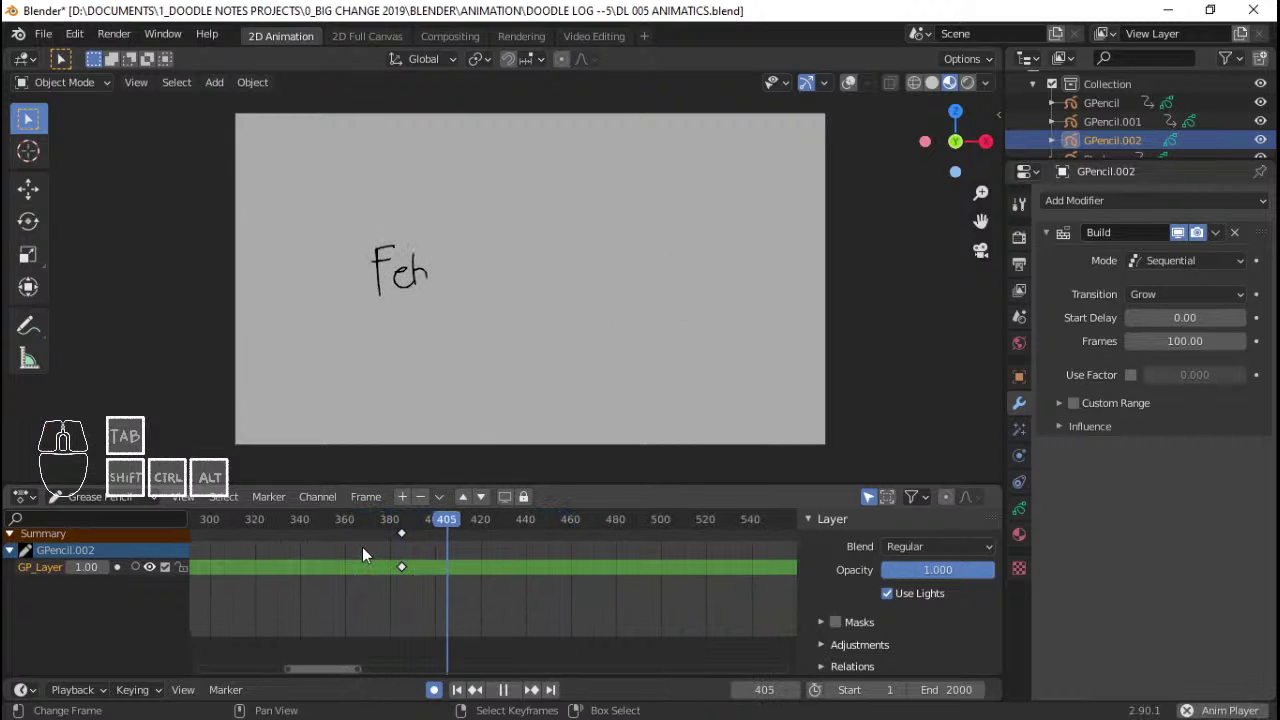
{"action": "key", "text": "space"}
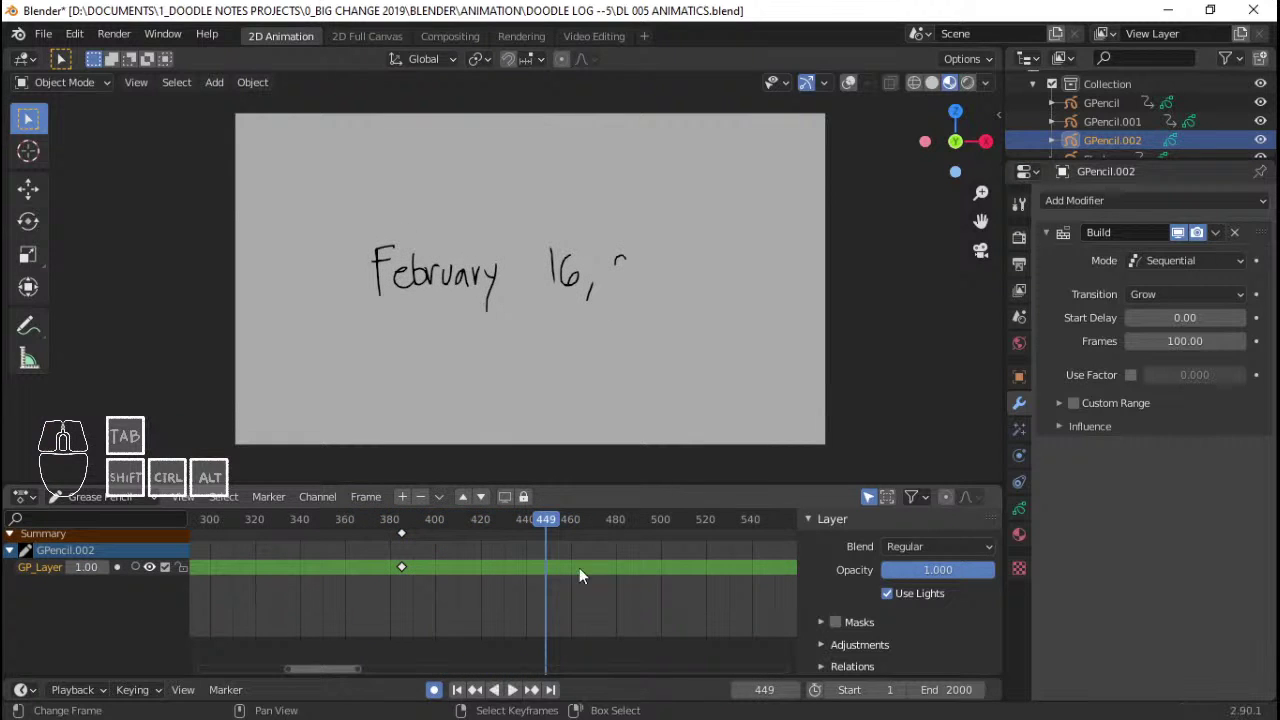
- In the Video Editing workspace, split the second voice-over strip at frame 439 and move its remaining part later to about 23+08
{"action": "left_click", "coordinate": [603, 36]}
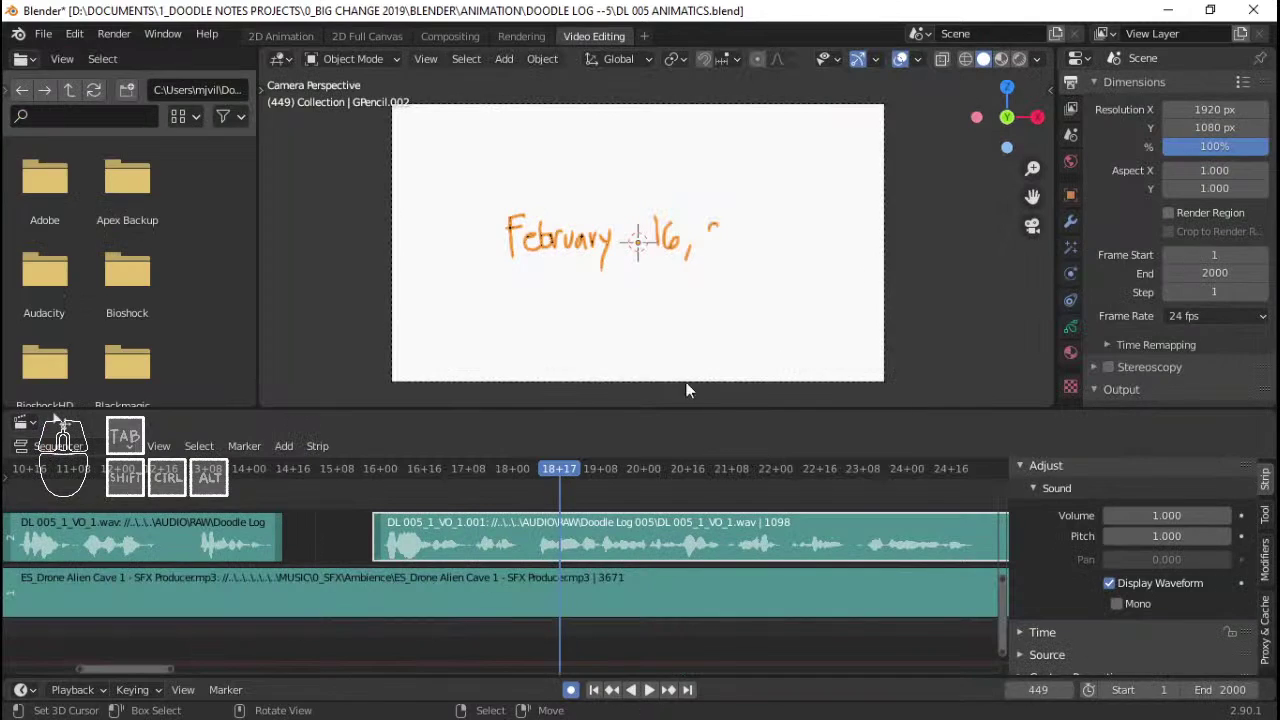
{"action": "left_click", "coordinate": [532, 510]}
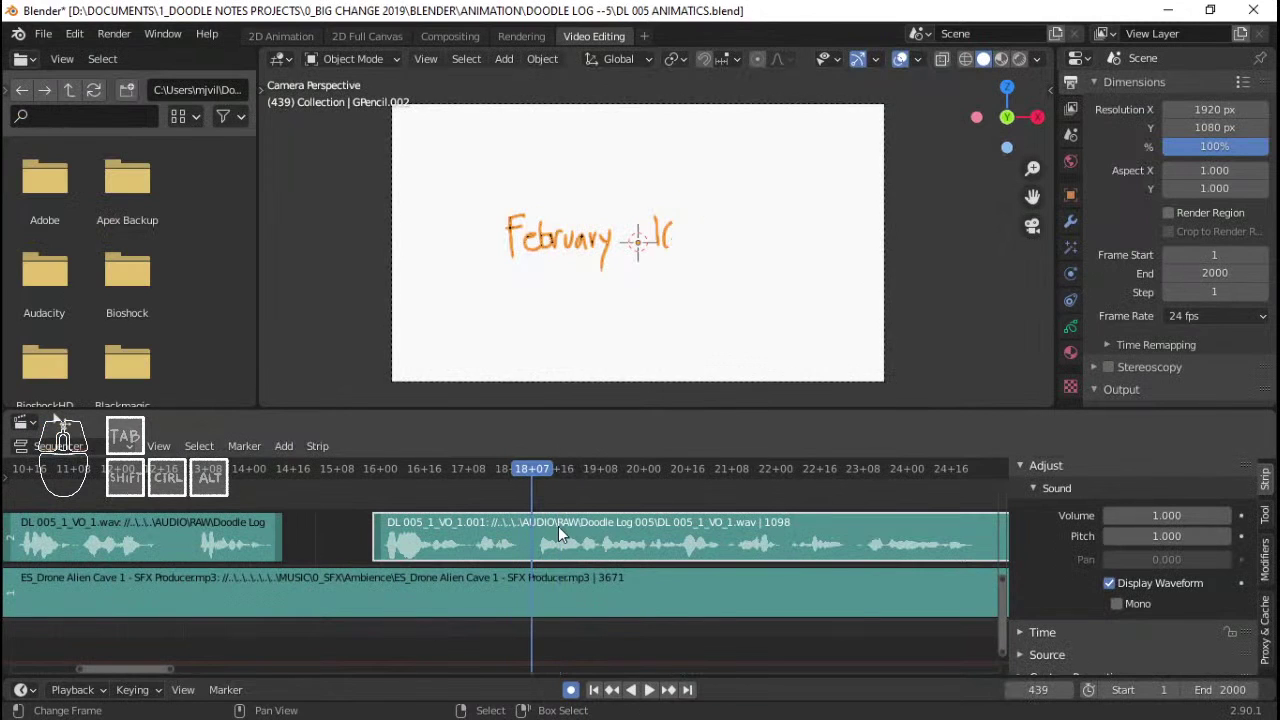
{"action": "key", "text": "k"}
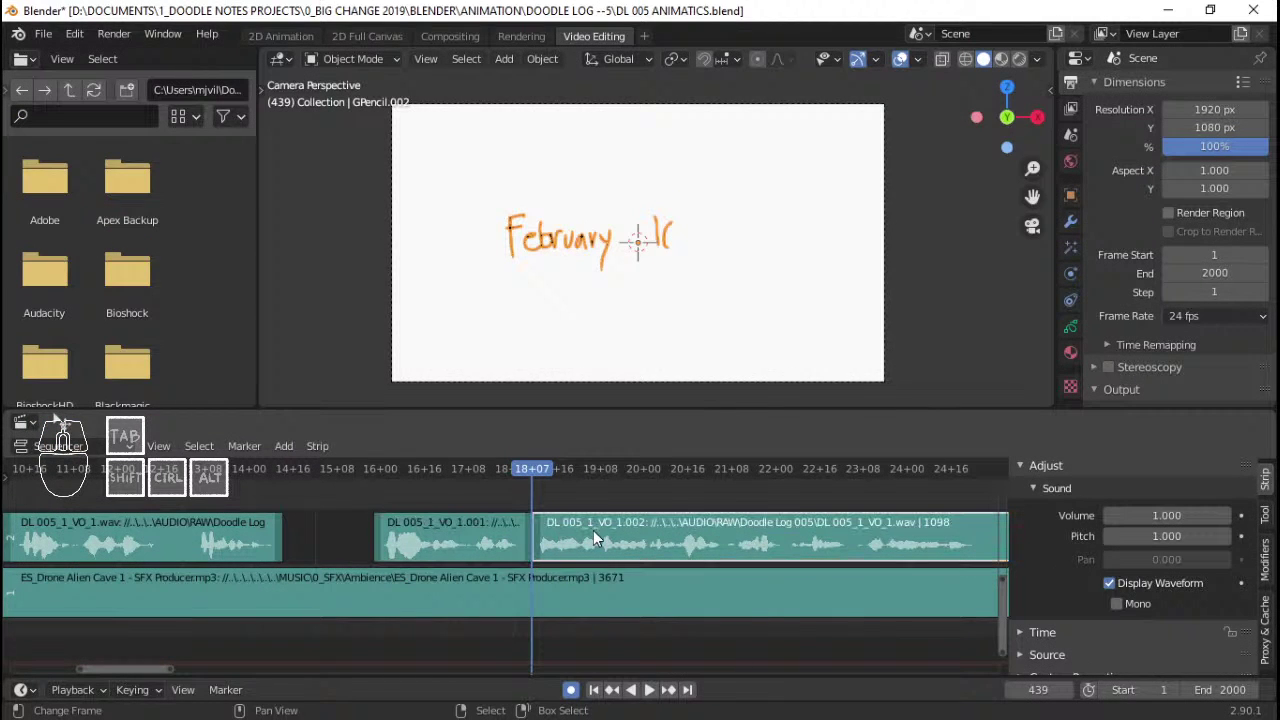
{"action": "key", "text": "g"}
{"action": "left_click", "coordinate": [507, 518]}
- Play from about 15+22 to compare the date's write-on timing with the second voice-over strip
{"action": "left_click", "coordinate": [373, 499]}
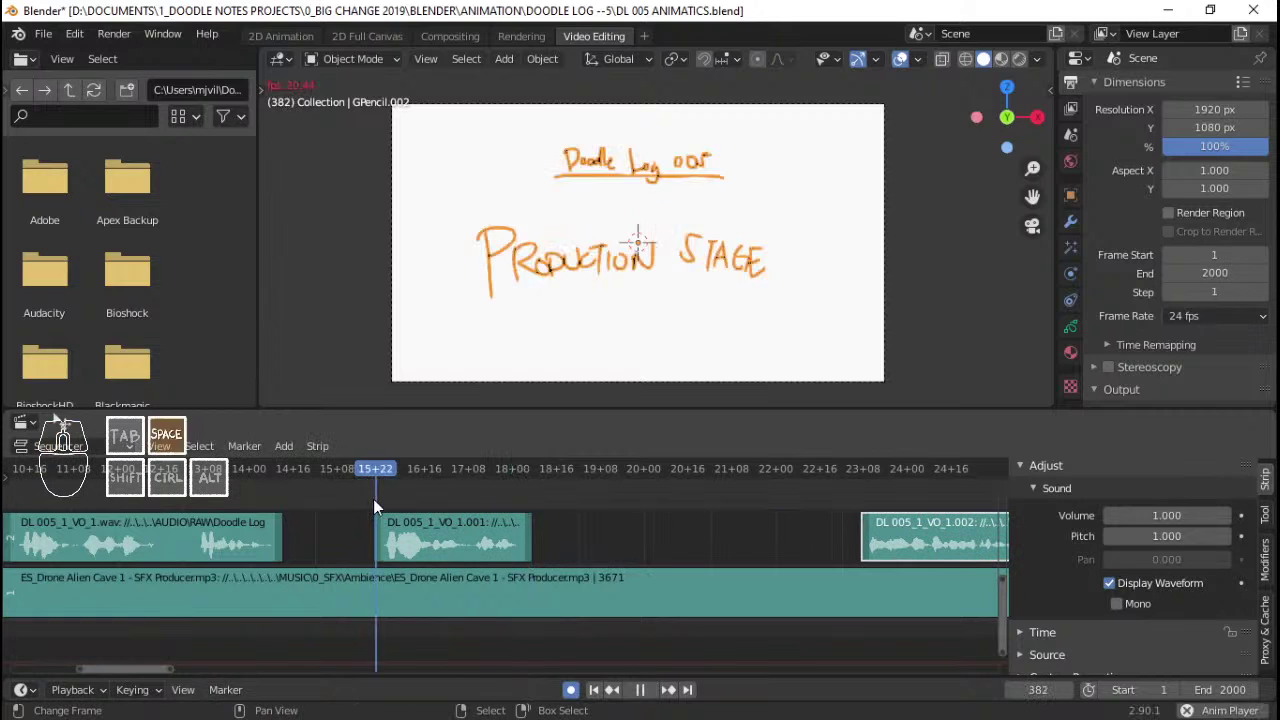
{"action": "key", "text": "space"}
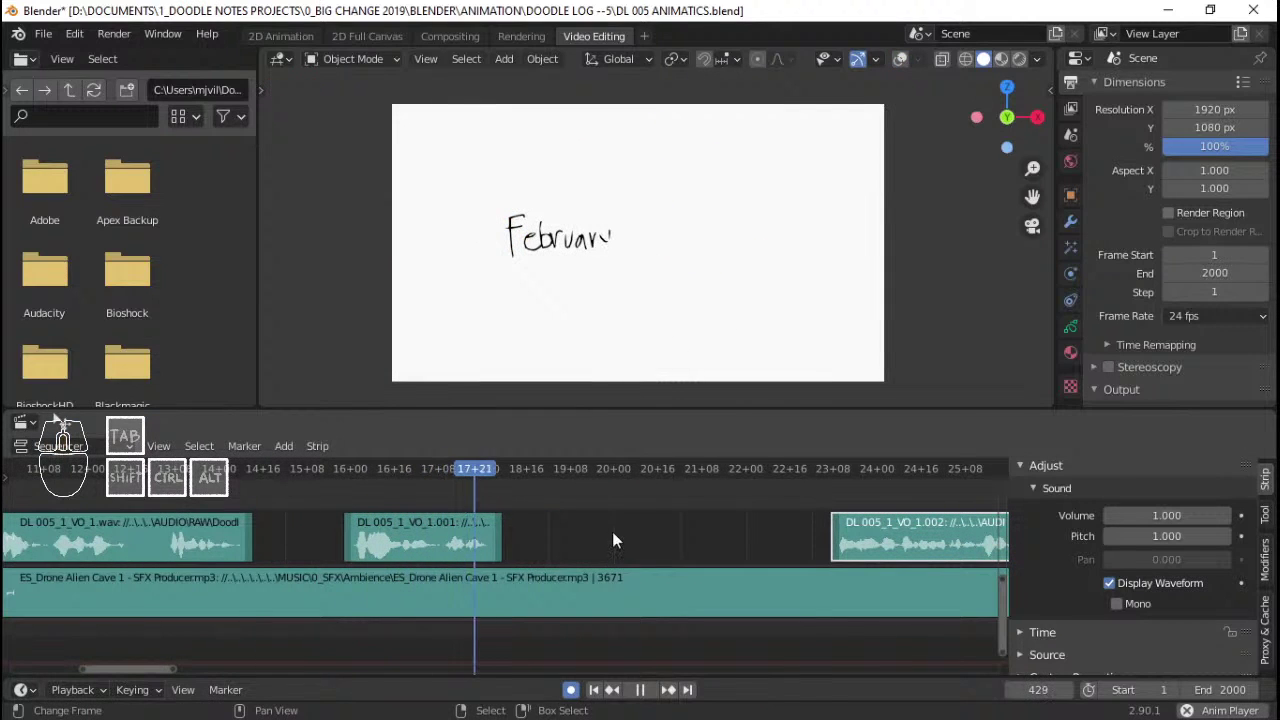
{"action": "key", "text": "space"}
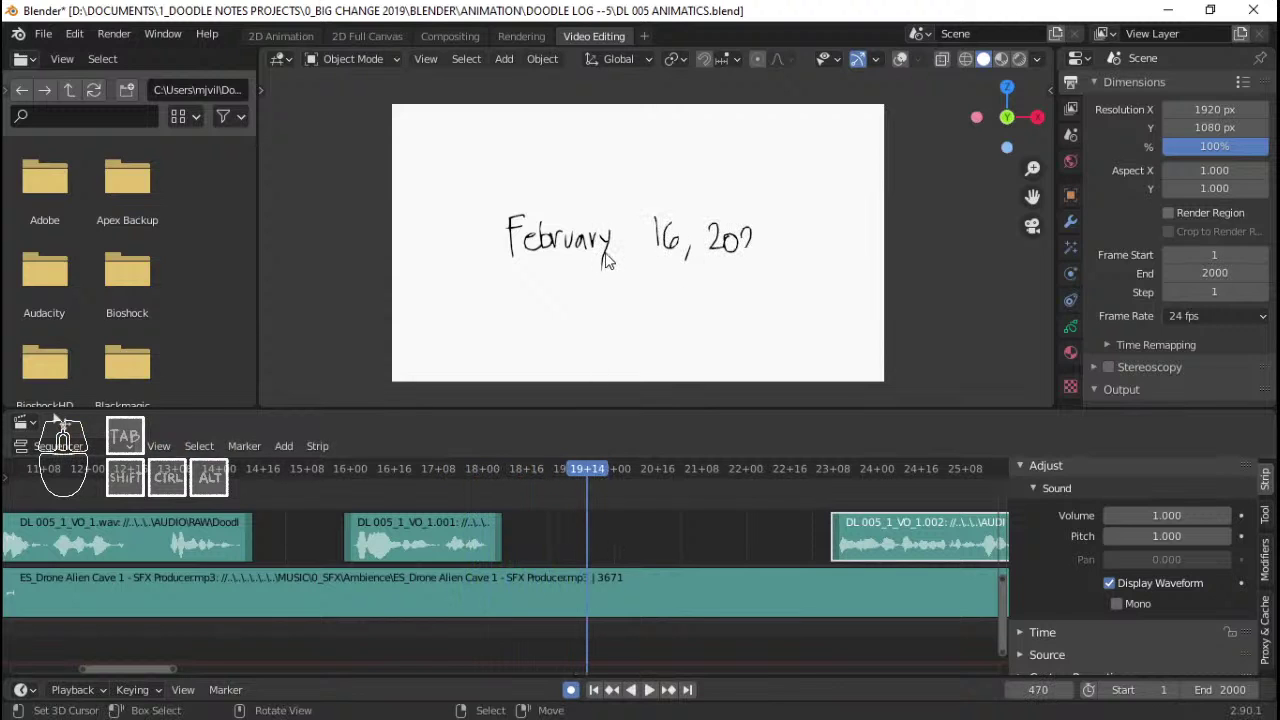
- In the 2D Animation workspace, keyframe the Build modifier's Frames value of 100 for GPencil.002 on frames 385 and 384
{"action": "left_click", "coordinate": [300, 34]}
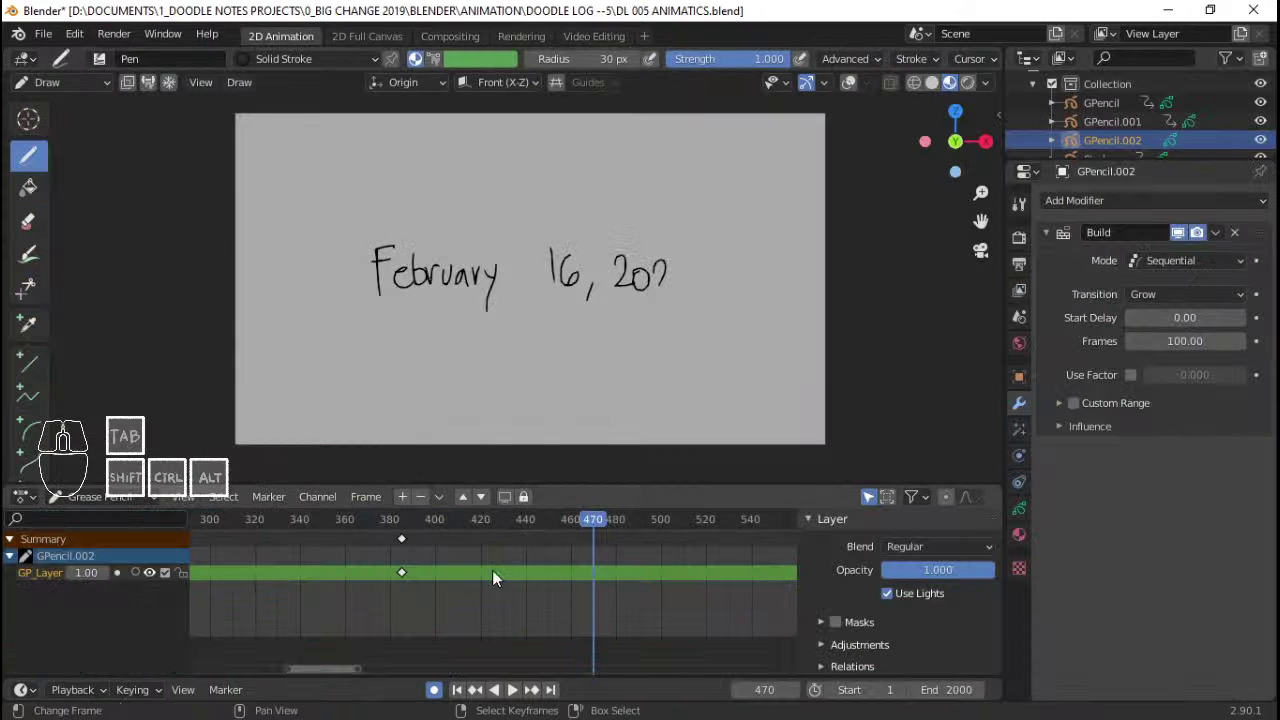
{"action": "left_click_drag", "start_coordinate": [362, 555], "coordinate": [401, 545]}
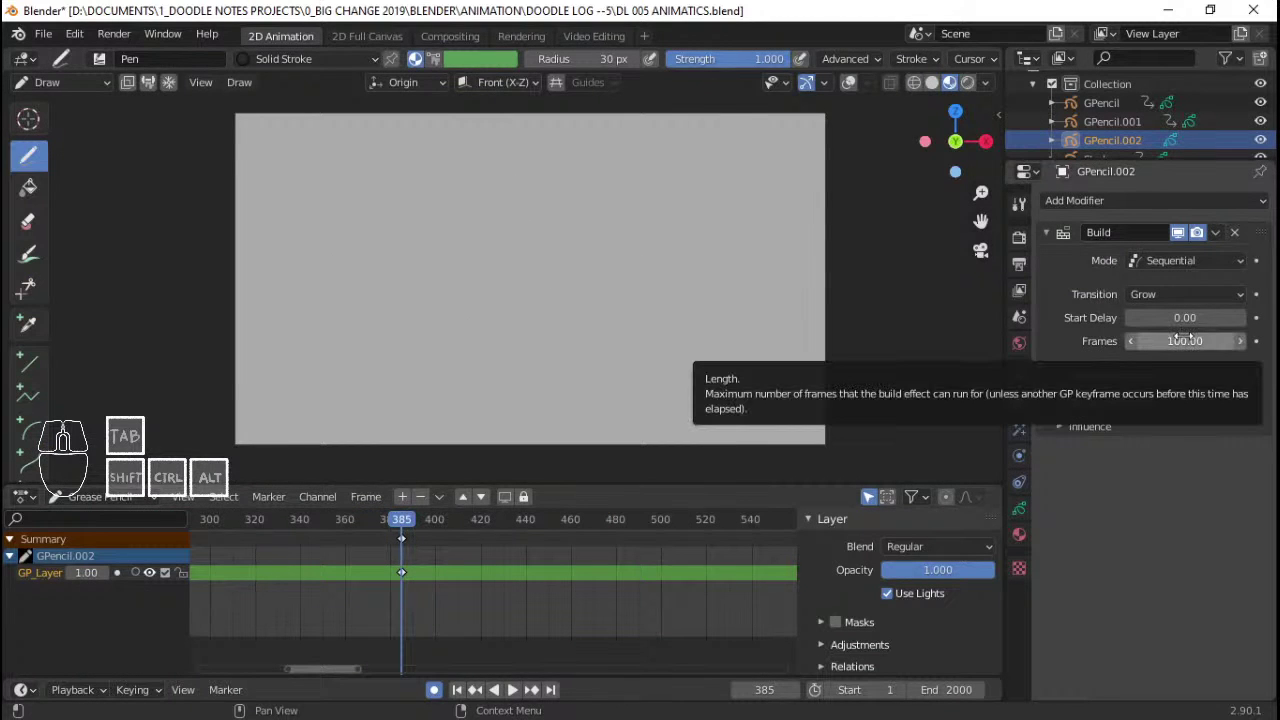
{"action": "key", "text": "i"}
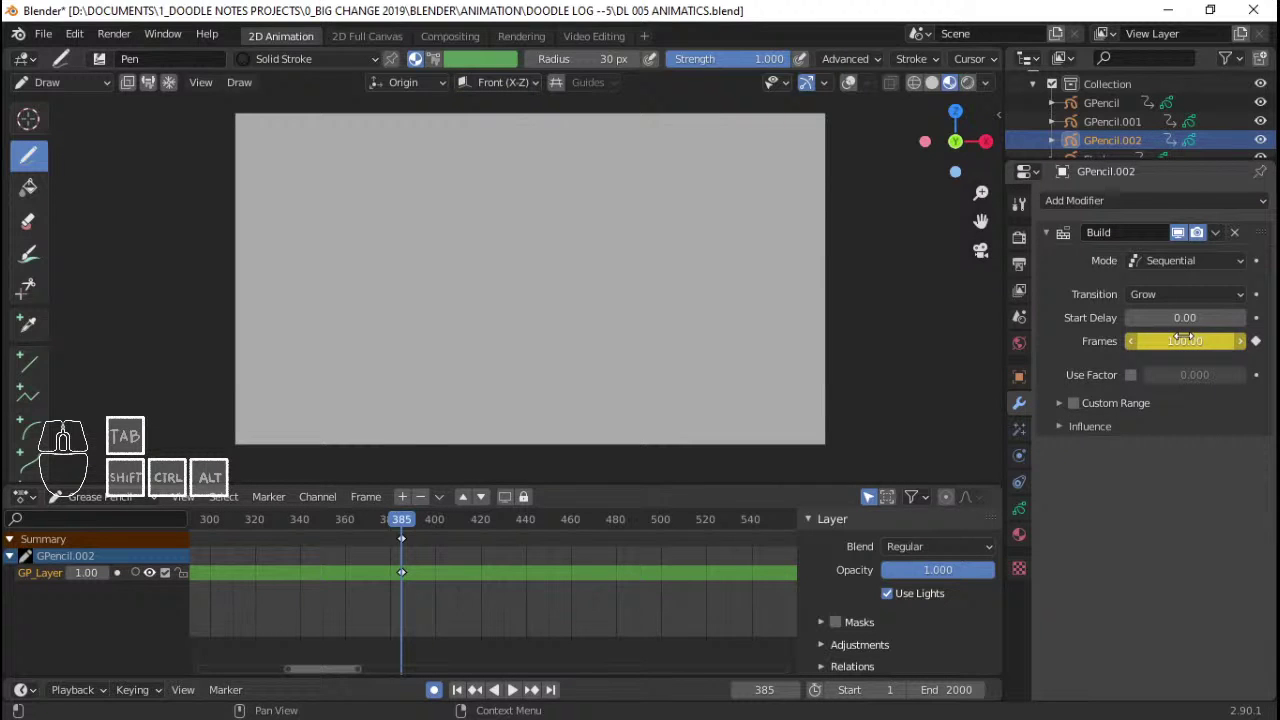
{"action": "key", "text": "Left"}
{"action": "key", "text": "i"}
- At frame 385, set the Build modifier's Frames value to 50 and keyframe it
{"action": "key", "text": "Right"}
{"action": "left_click", "coordinate": [1184, 340]}
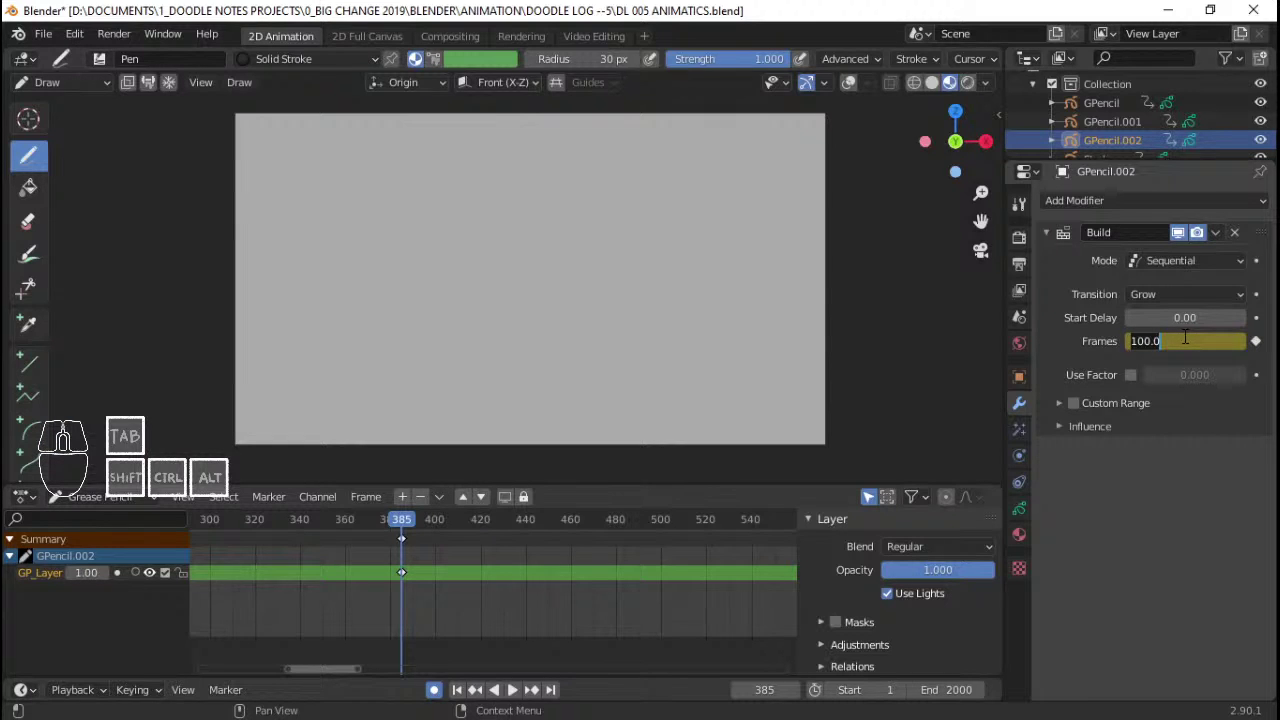
{"action": "type", "text": "50"}
{"action": "key", "text": "Return"}
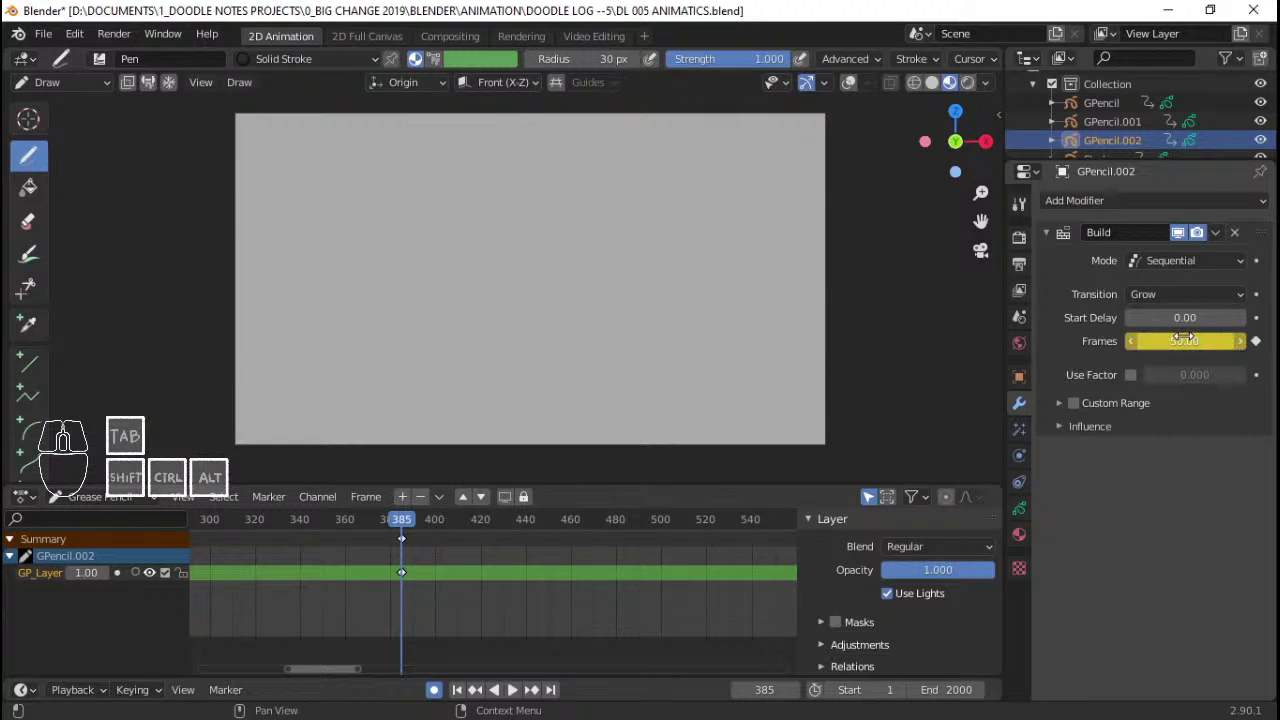
{"action": "key", "text": "i"}
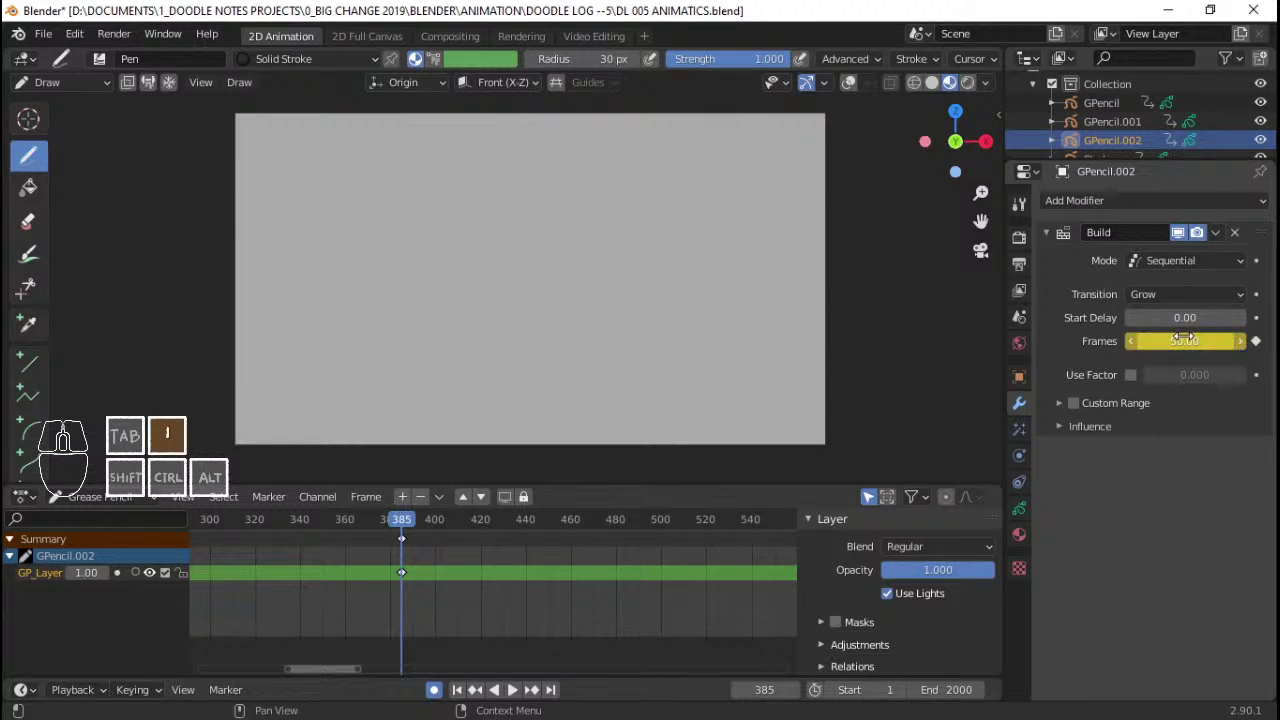
- Play from shortly before the date's keyframe to check its write-on speed
{"action": "left_click", "coordinate": [336, 575]}
{"action": "key", "text": "space"}
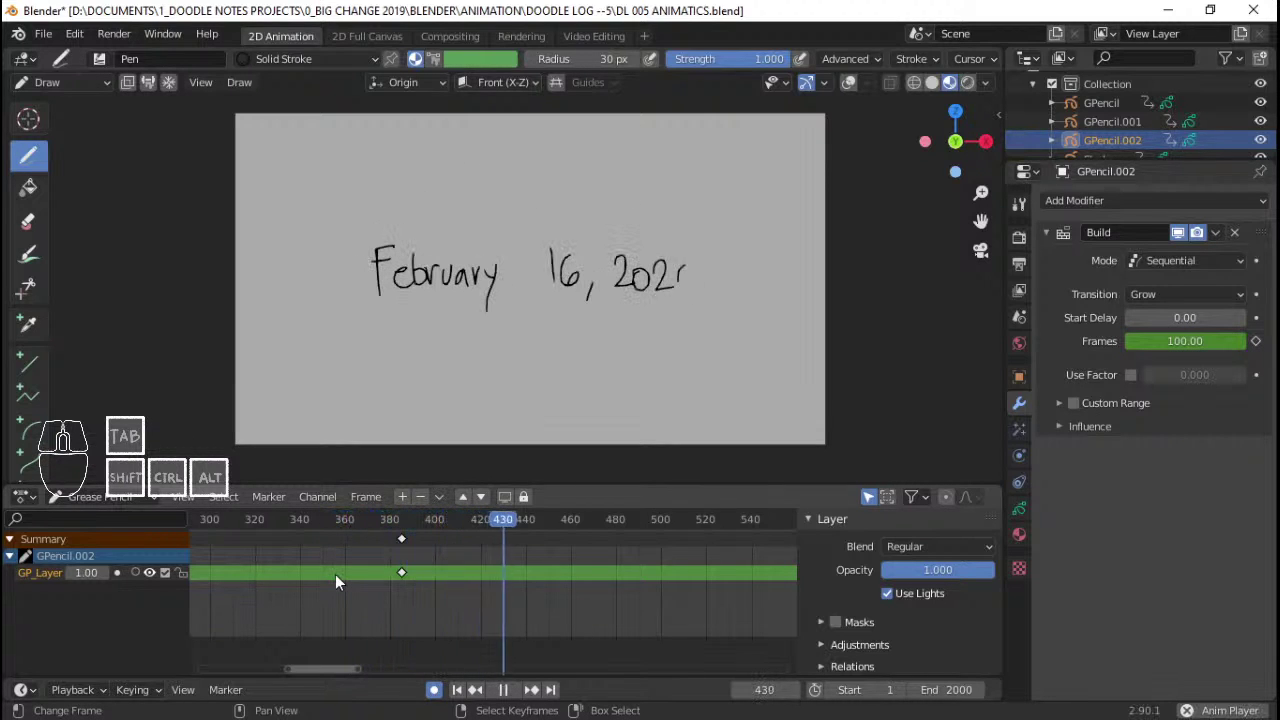
{"action": "key", "text": "space"}
{"action": "middle_click_drag", "start_coordinate": [355, 569], "coordinate": [480, 585]}
{"action": "scroll", "coordinate": [371, 590], "scroll_direction": "down", "scroll_amount": 2}
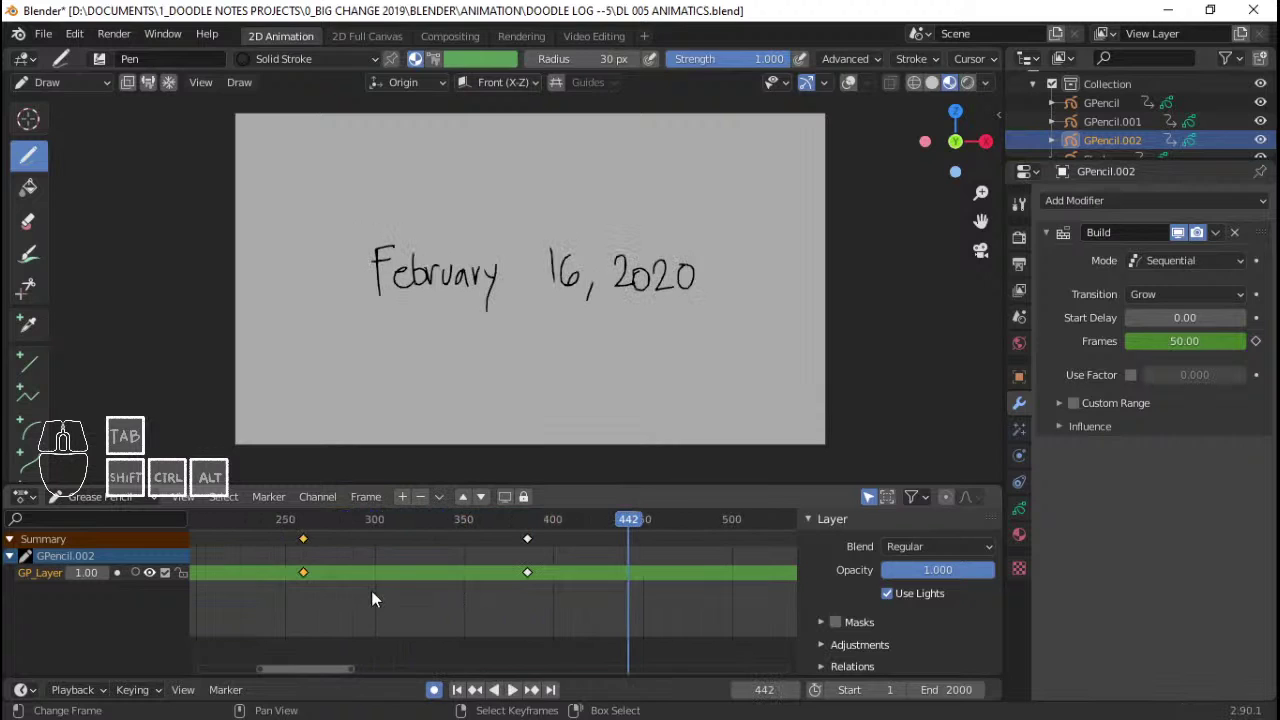
- Play from the title's keyframe through the date to check the write-on timing of both texts
{"action": "left_click", "coordinate": [301, 577]}
{"action": "key", "text": "space"}
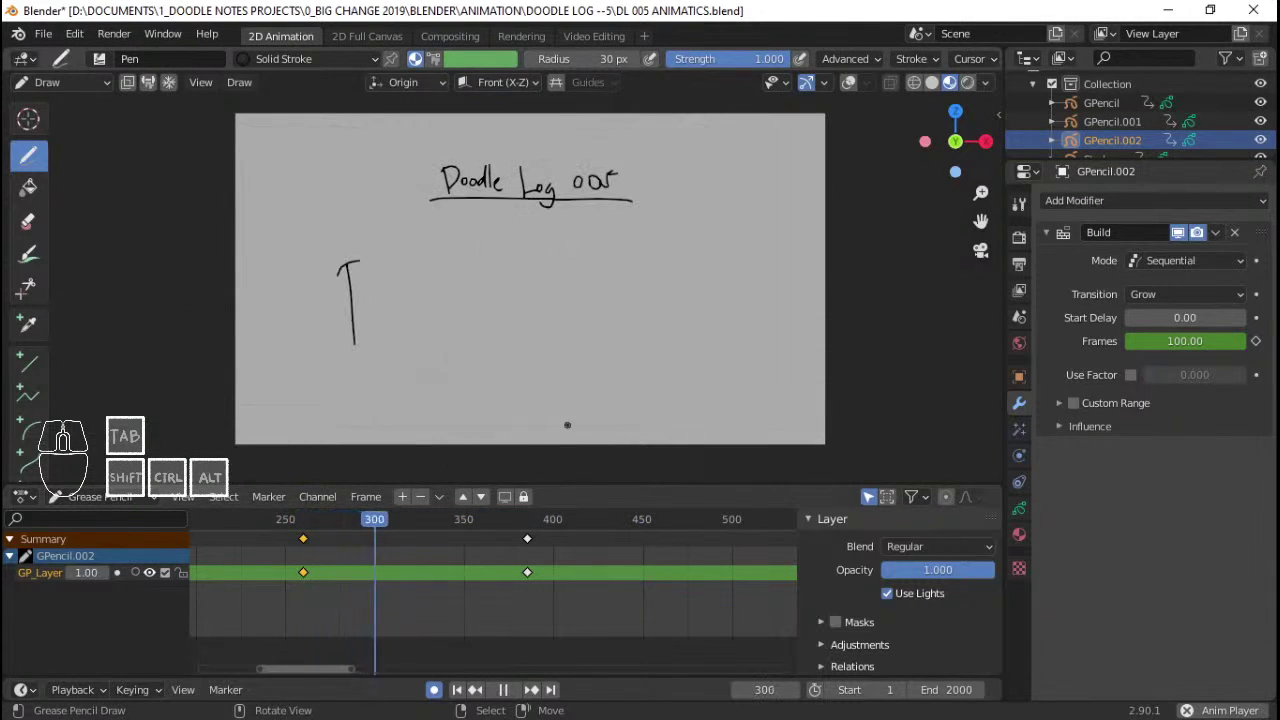
{"action": "key", "text": "space"}
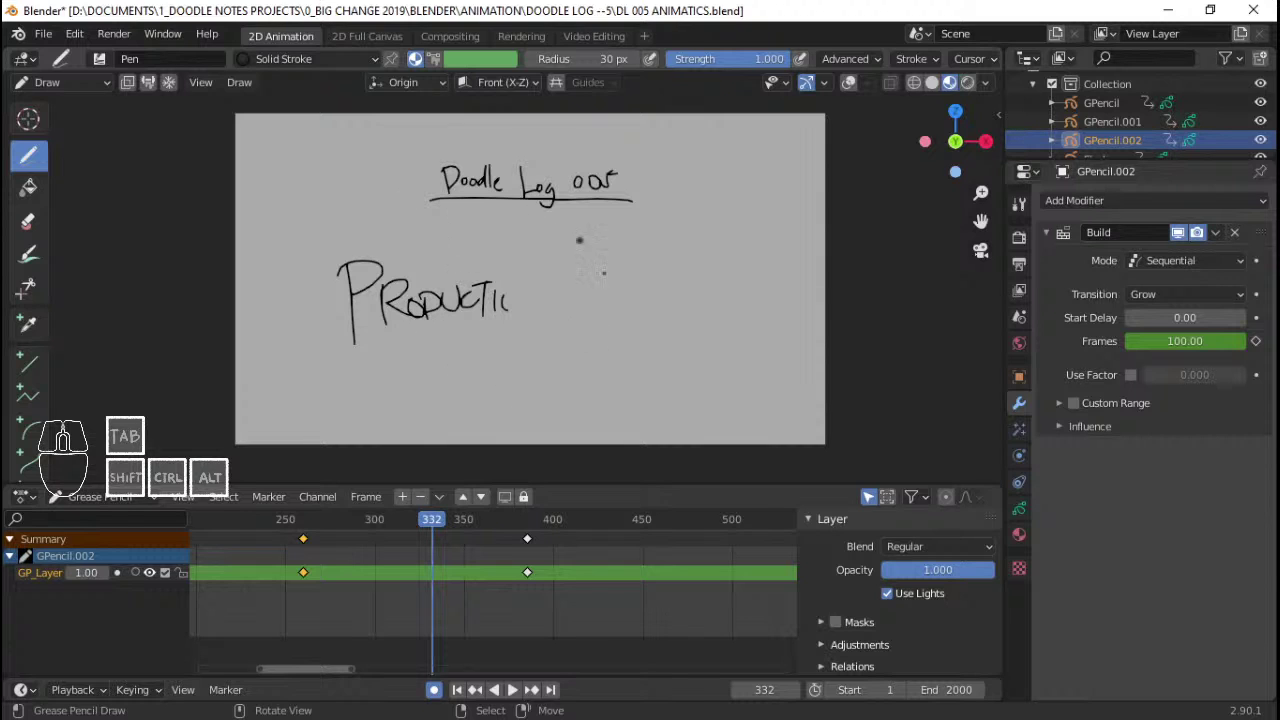
{"action": "key", "text": "space"}
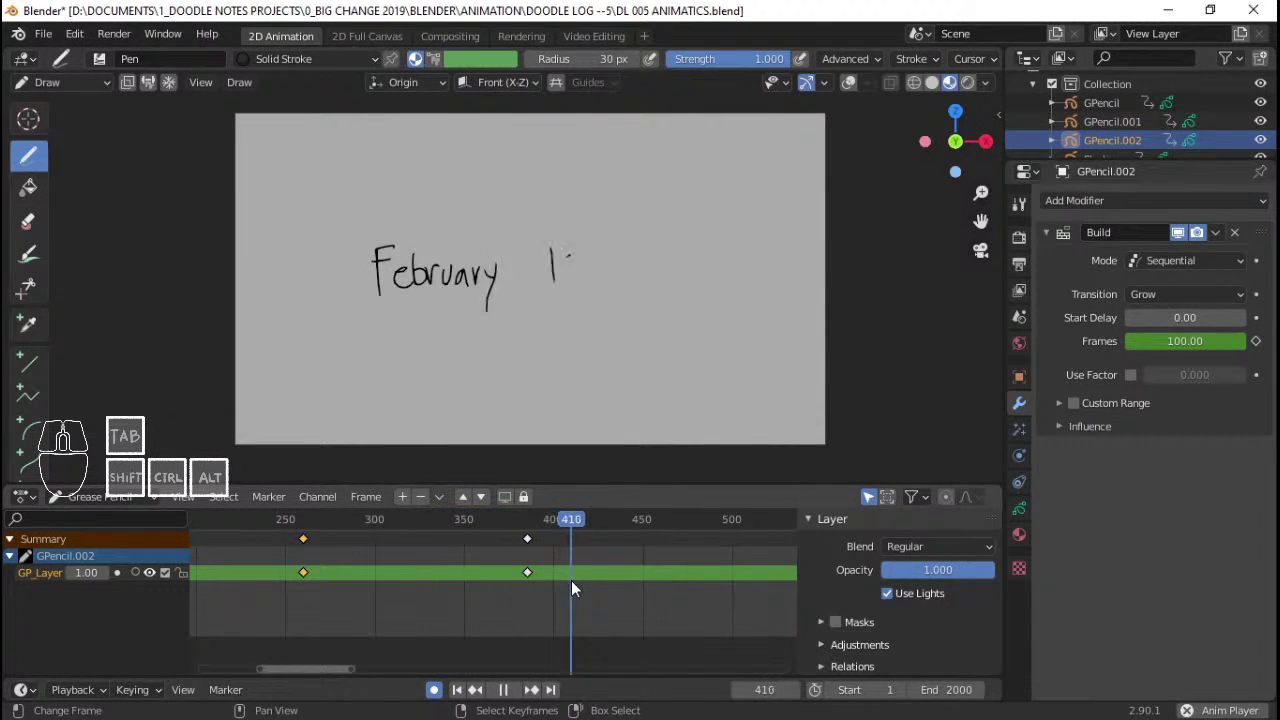
{"action": "key", "text": "space"}
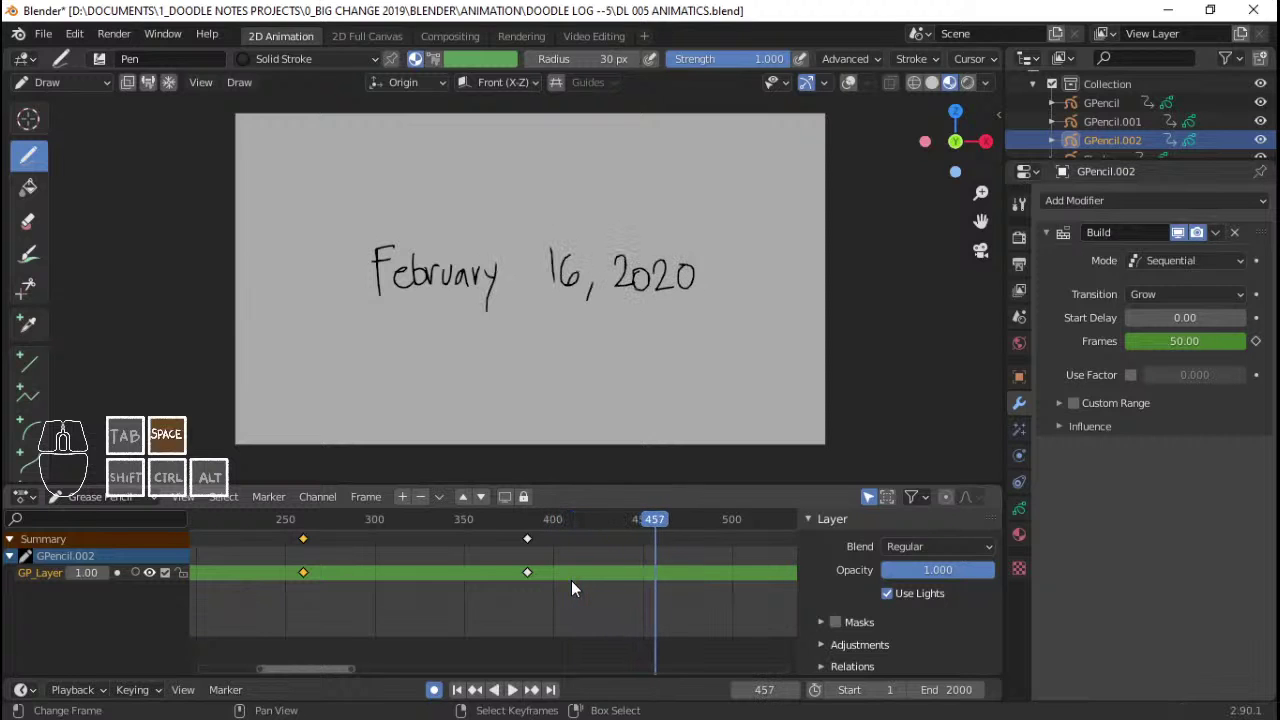
- Switch GPencil.002 to Object Mode and replay the sequence from before the title's keyframe
{"action": "key", "text": "ctrl+Tab"}
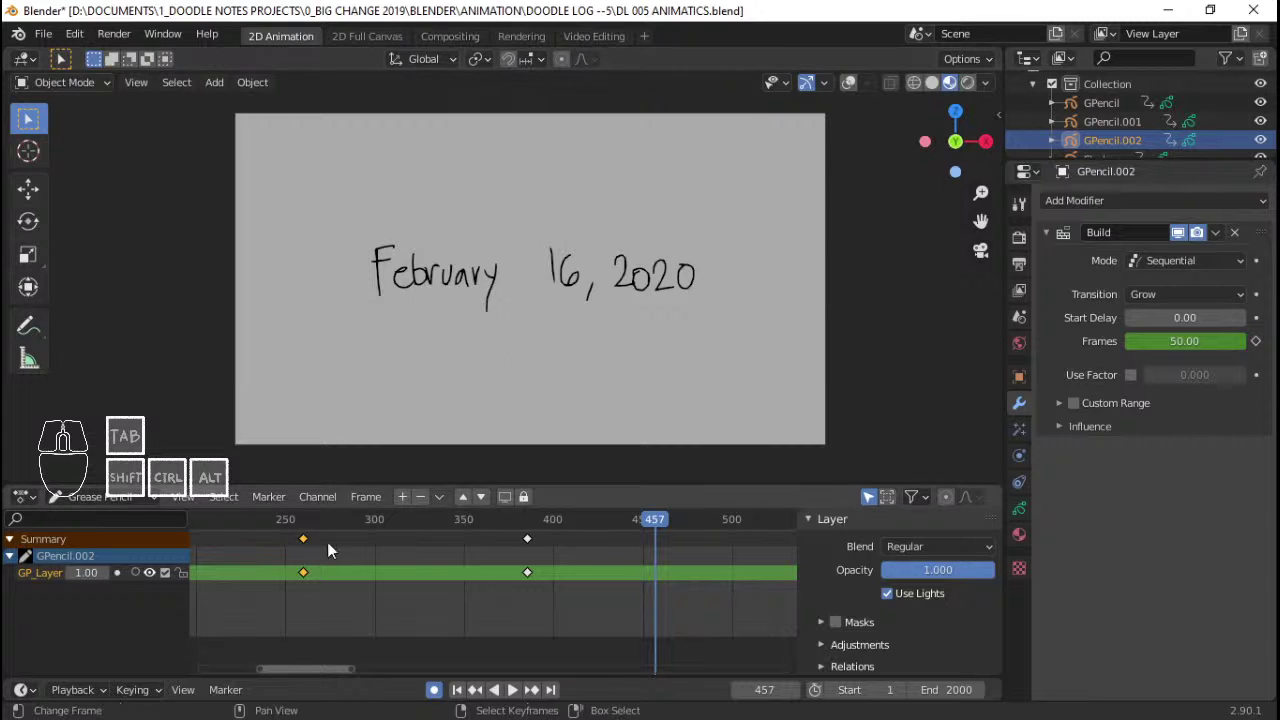
{"action": "left_click", "coordinate": [264, 557]}
{"action": "key", "text": "space"}
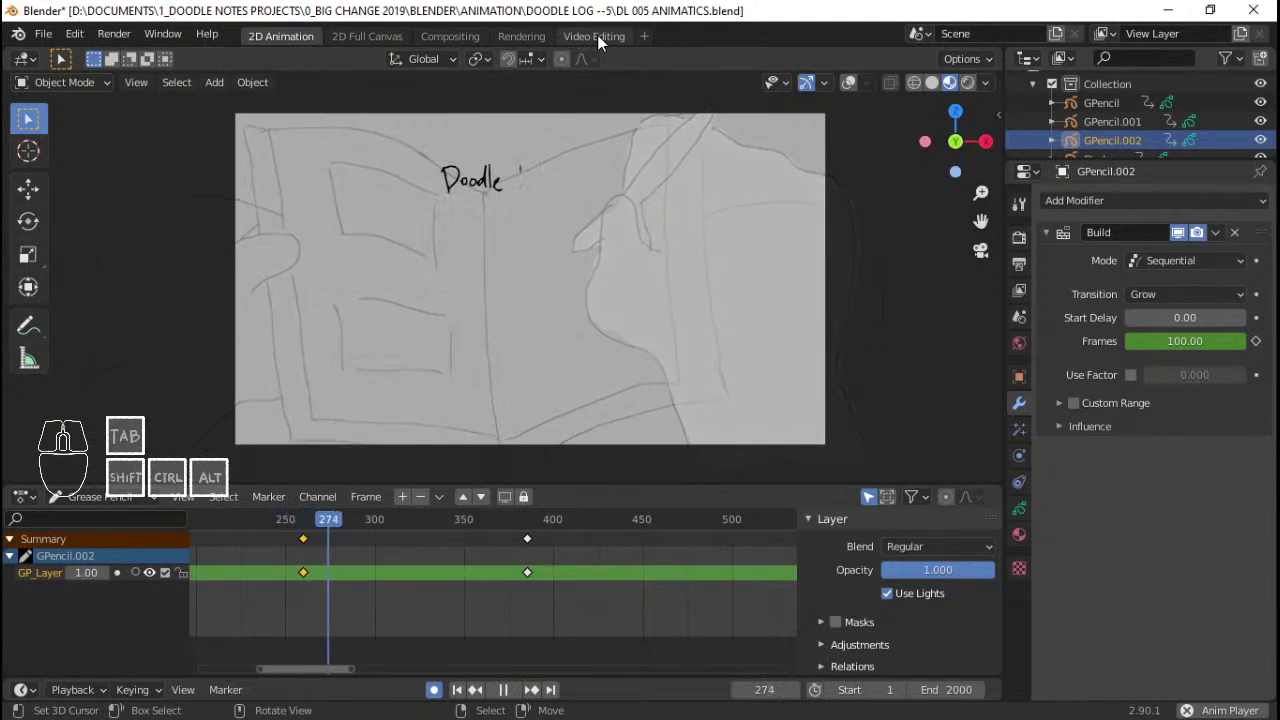
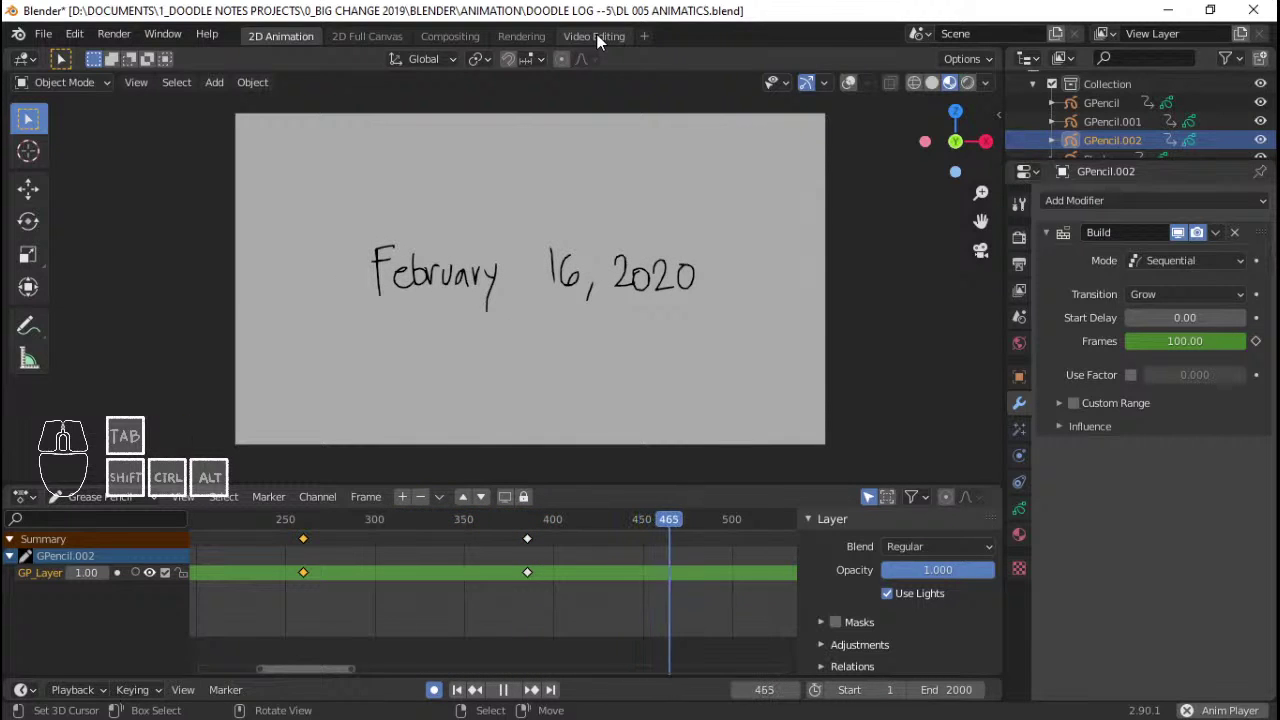
- In the Video Editing workspace, listen to the middle of the long third voice-over strip to locate a phrase
{"action": "left_click", "coordinate": [596, 36]}
{"action": "scroll", "coordinate": [755, 543], "scroll_direction": "down", "scroll_amount": 5}
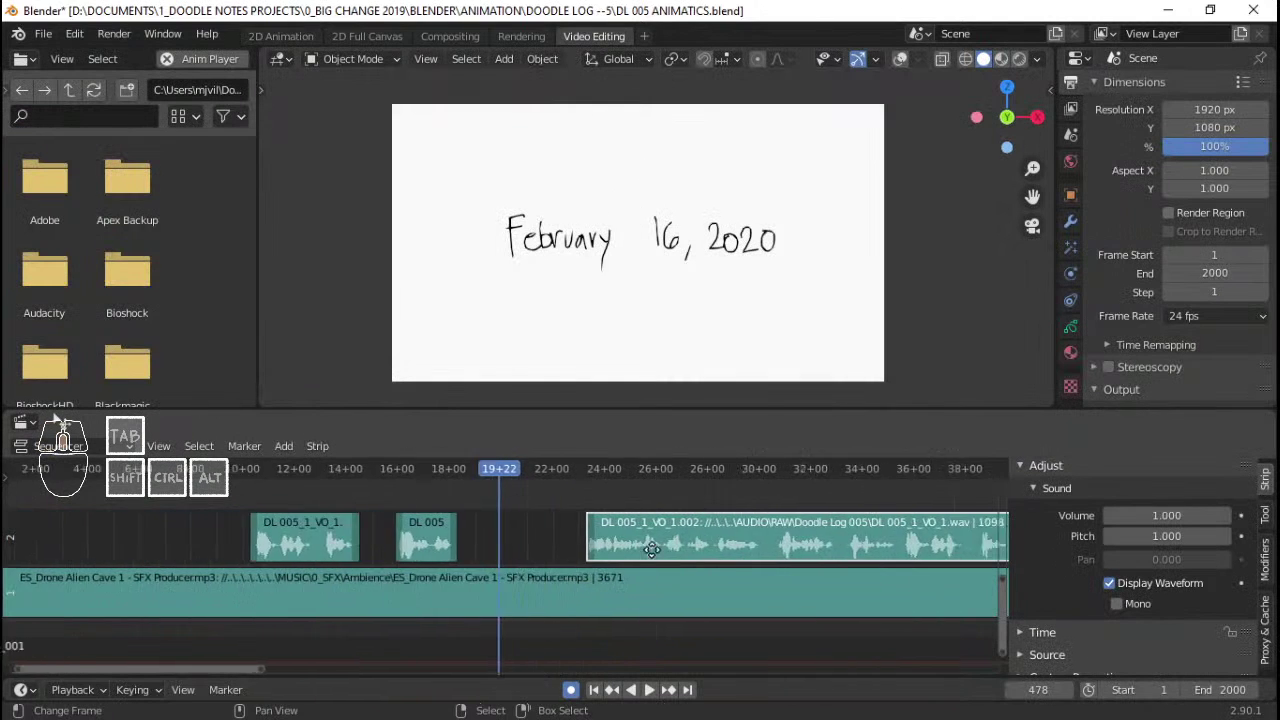
{"action": "middle_click_drag", "start_coordinate": [781, 552], "coordinate": [522, 541]}
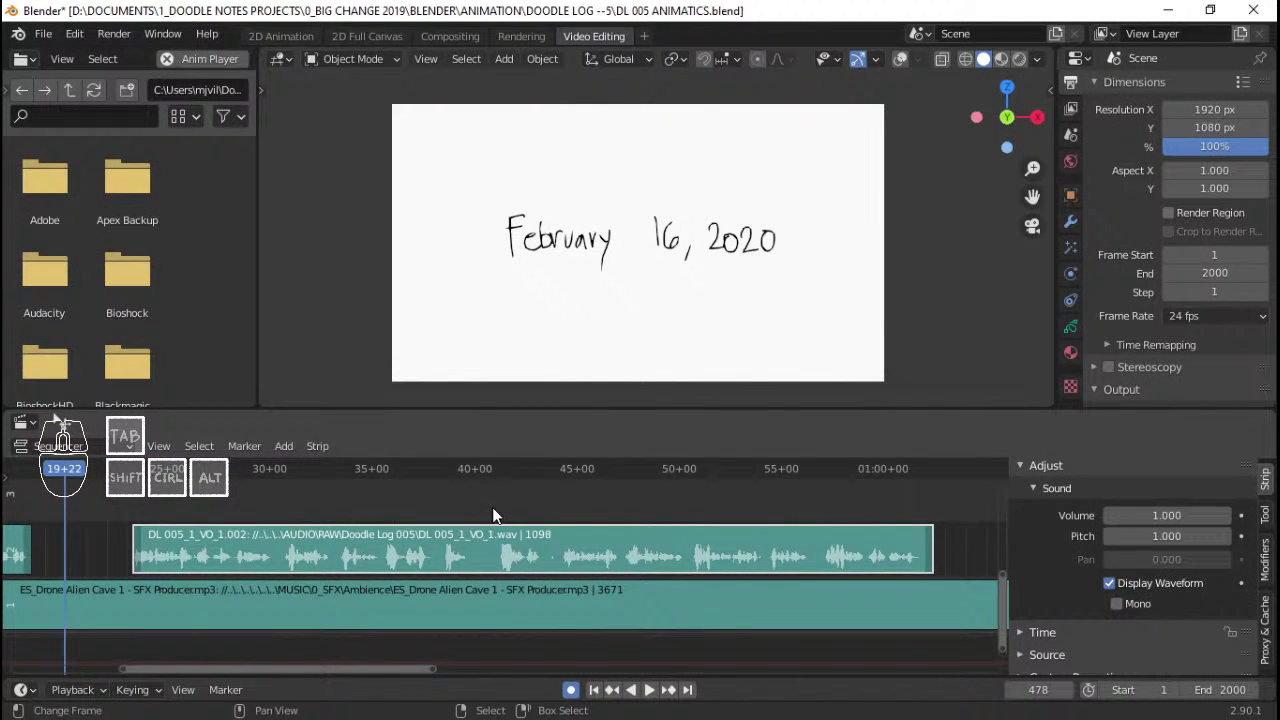
{"action": "left_click_drag", "start_coordinate": [479, 507], "coordinate": [492, 504]}
{"action": "key", "text": "space"}
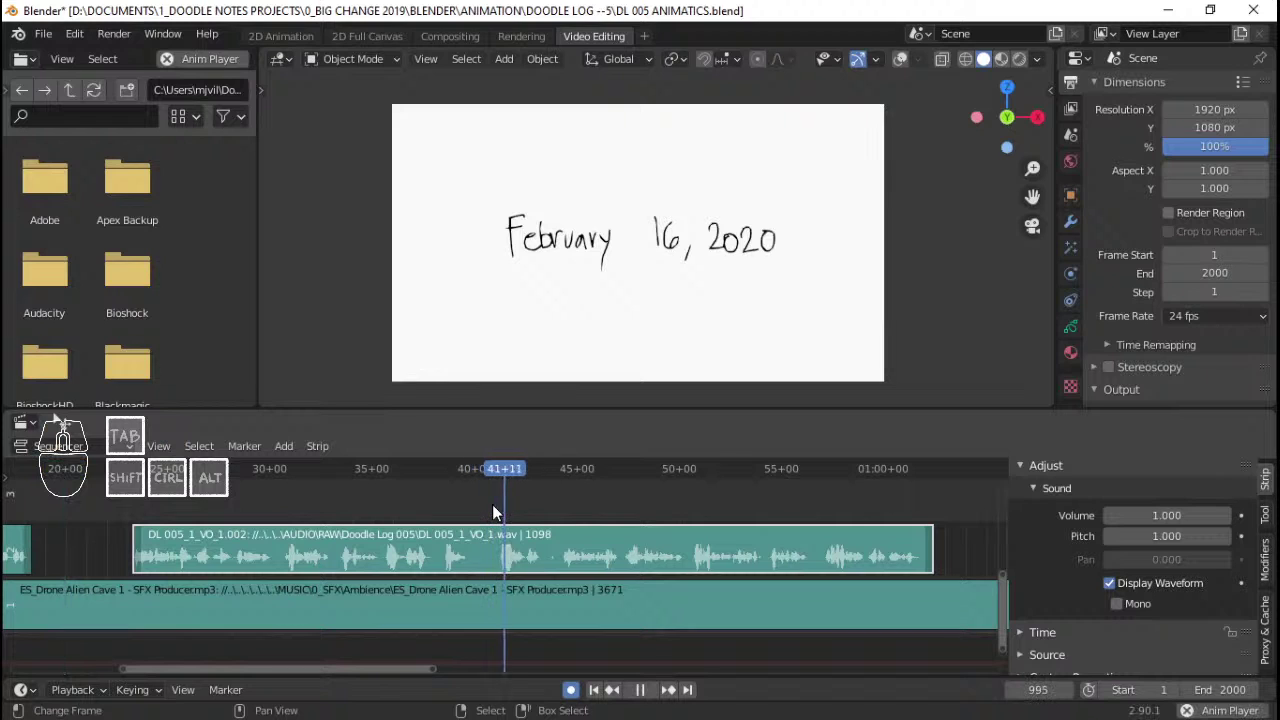
{"action": "left_click", "coordinate": [368, 499]}
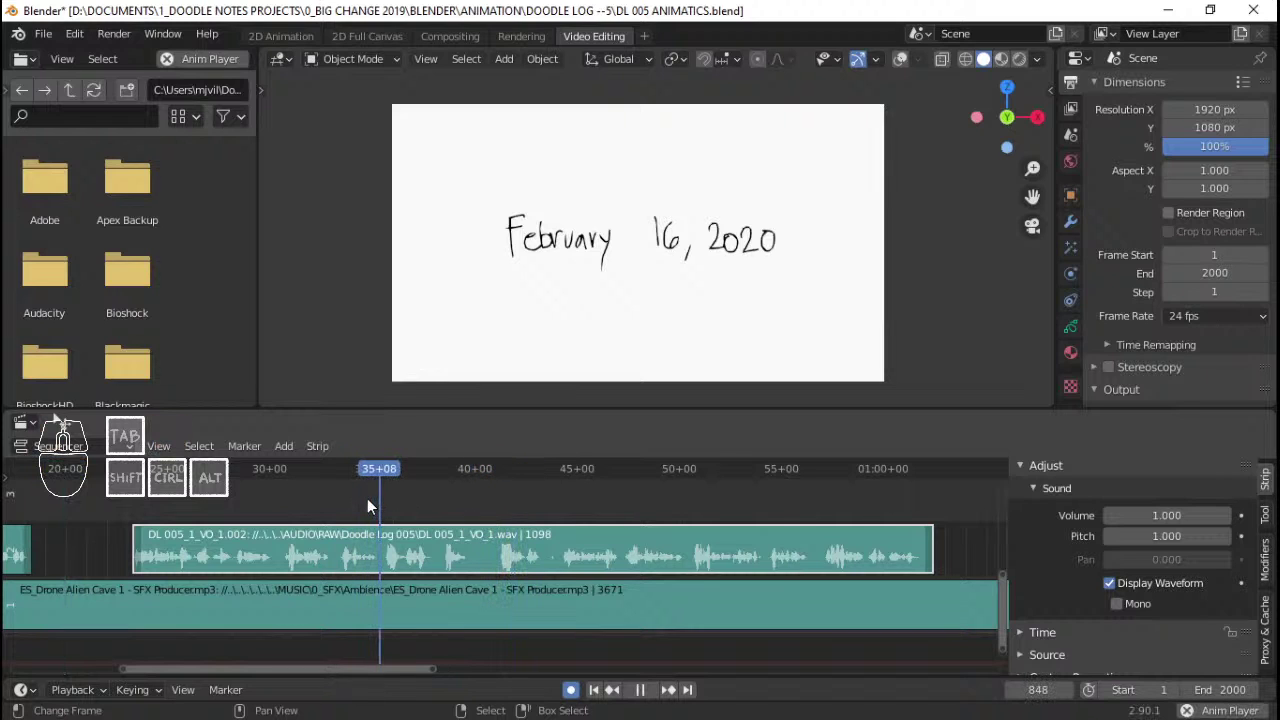
- Split the third voice-over strip at frame 850
{"action": "middle_click_drag", "start_coordinate": [387, 513], "coordinate": [573, 485]}
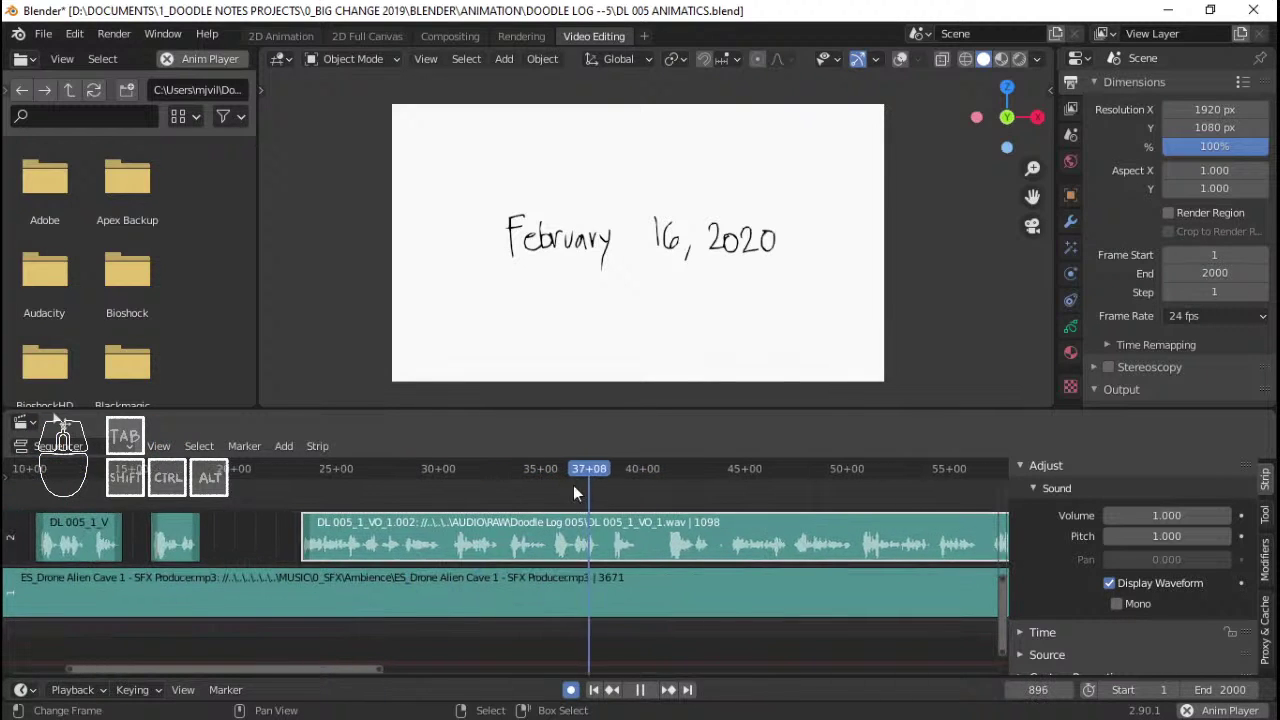
{"action": "left_click_drag", "start_coordinate": [561, 492], "coordinate": [549, 493]}
{"action": "key", "text": "space"}
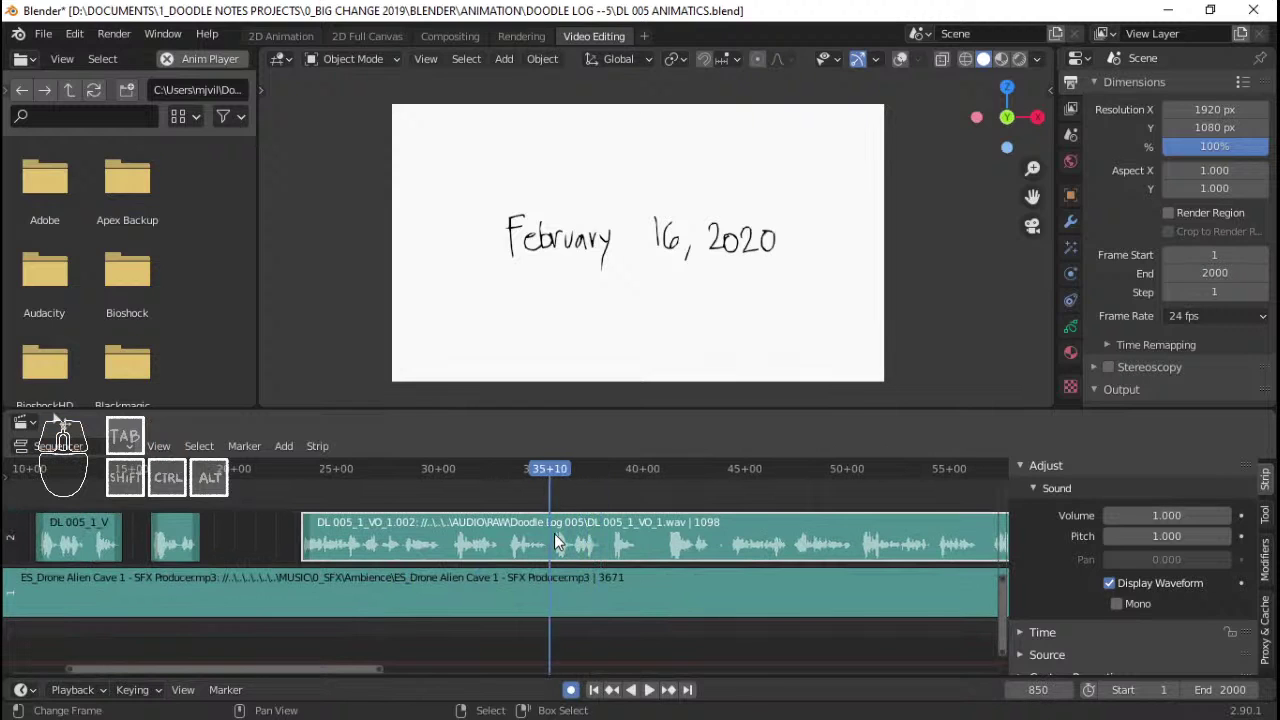
{"action": "key", "text": "k"}
- Listen to the voice-over after the cut at frame 850 and split that strip again at frame 916
{"action": "key", "text": "space"}
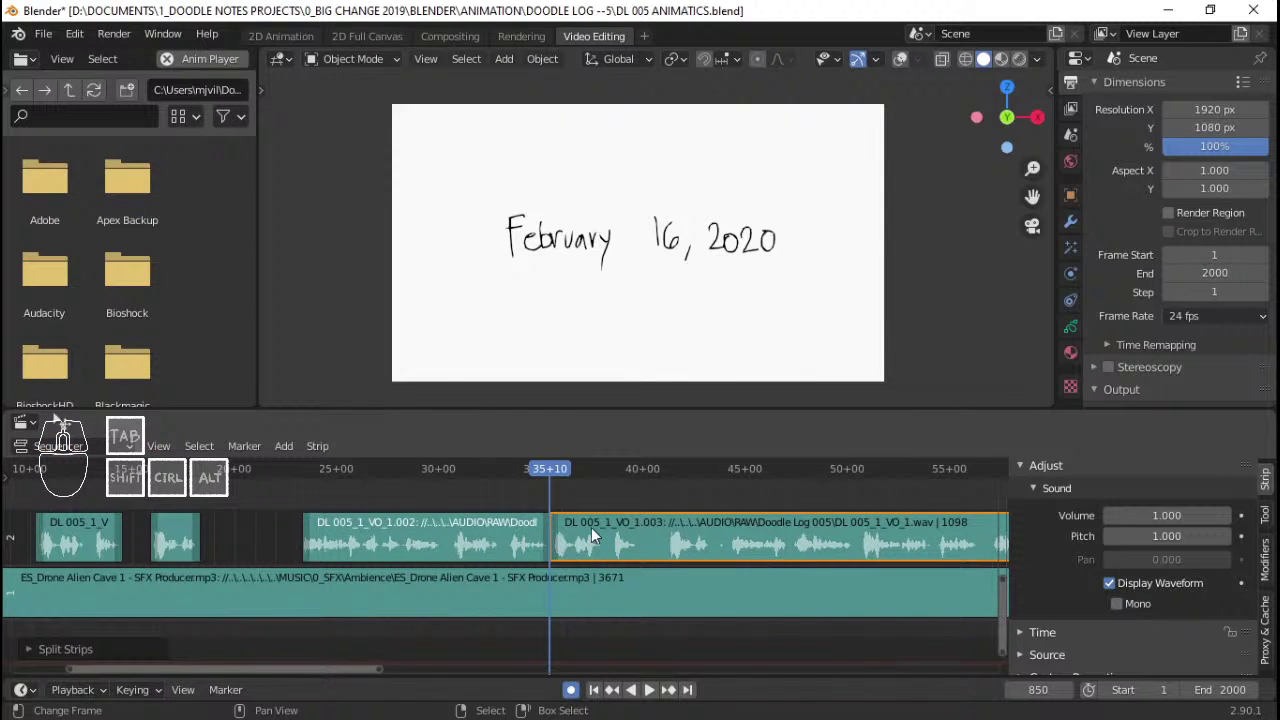
{"action": "left_click", "coordinate": [613, 492]}
{"action": "left_click", "coordinate": [552, 470]}
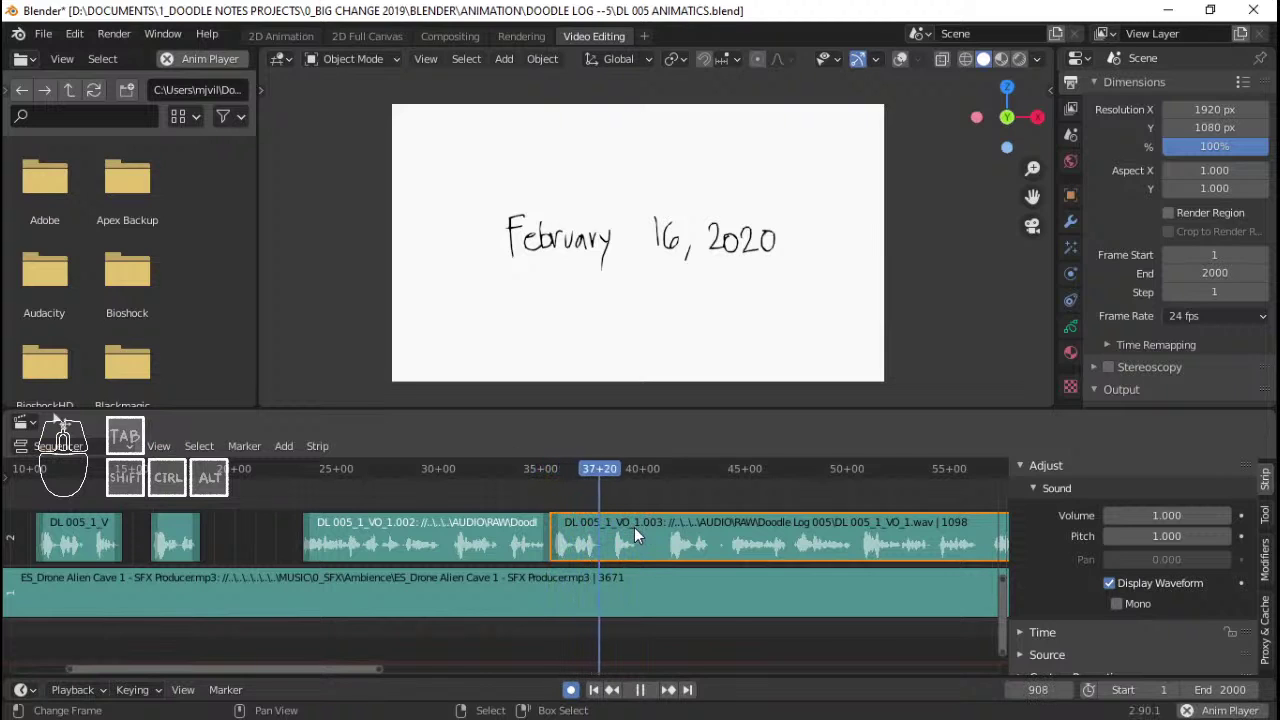
{"action": "key", "text": "space"}
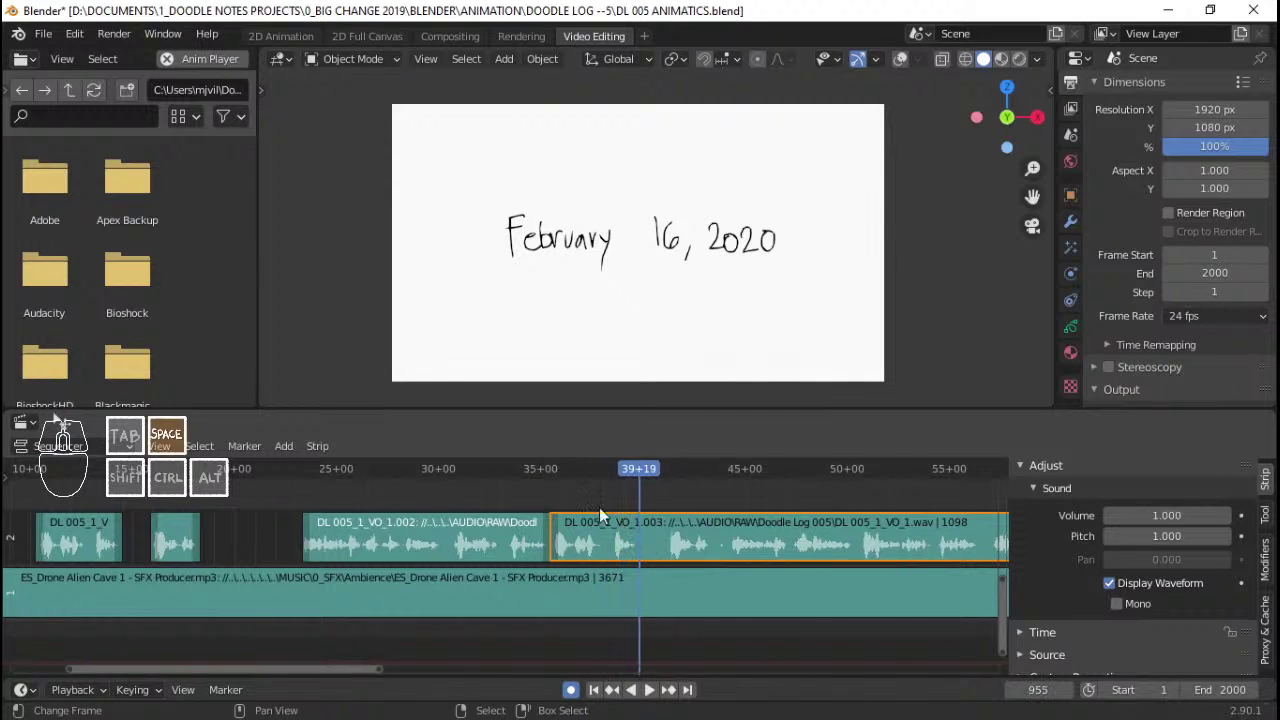
{"action": "left_click", "coordinate": [606, 470]}
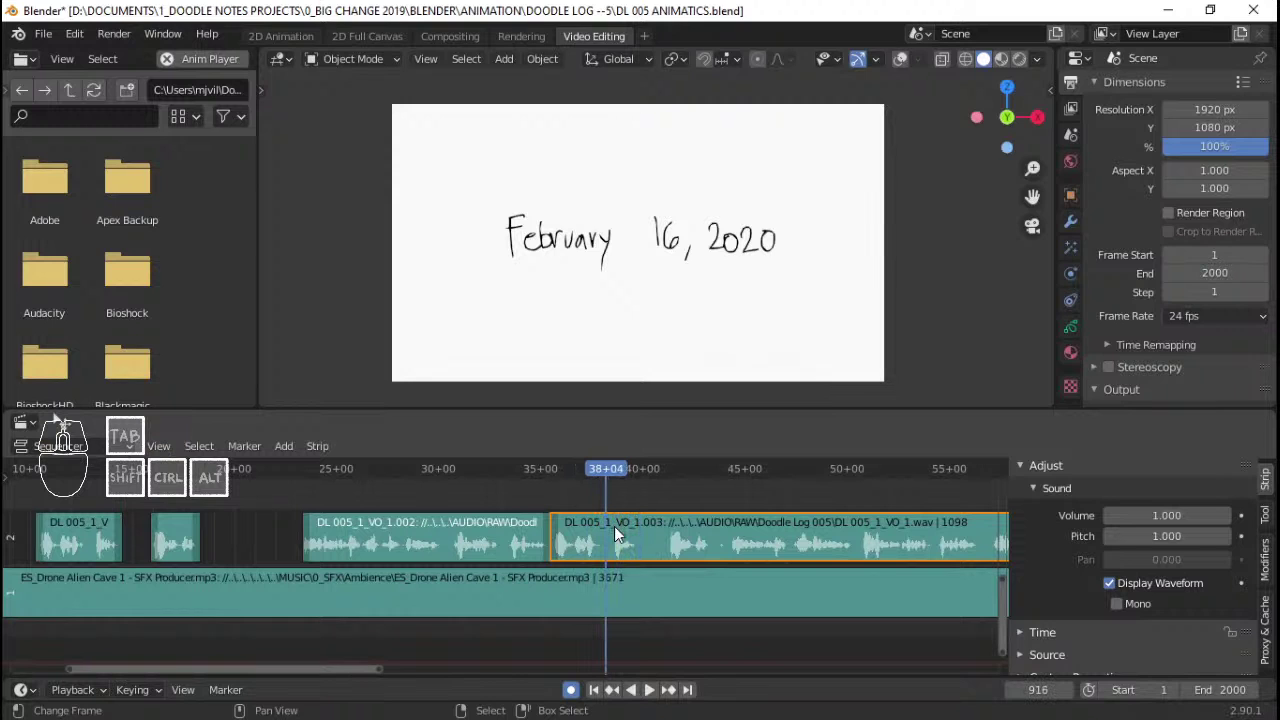
{"action": "key", "text": "k"}
- Move the short voice-over segment between the two new cuts to channel 3, aligned with the start of the first voice-over strip
{"action": "right_click", "coordinate": [554, 531]}
{"action": "middle_click_drag", "start_coordinate": [367, 534], "coordinate": [610, 534]}
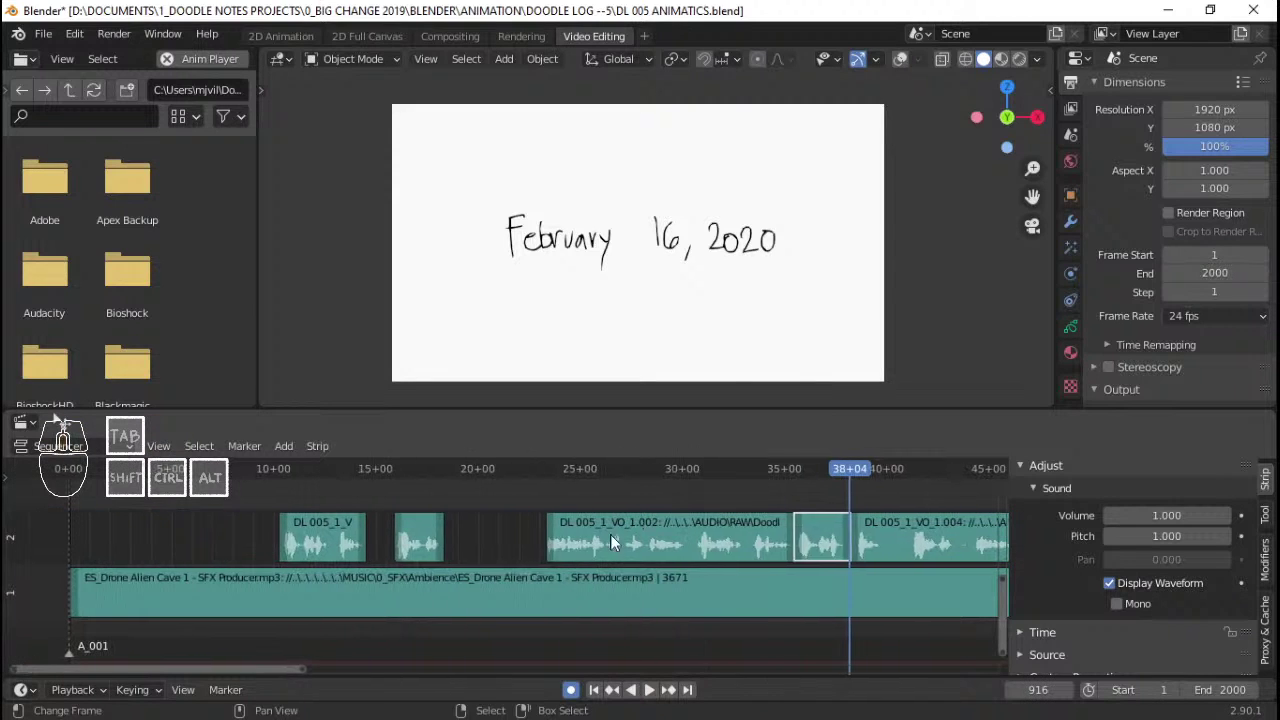
{"action": "key", "text": "g"}
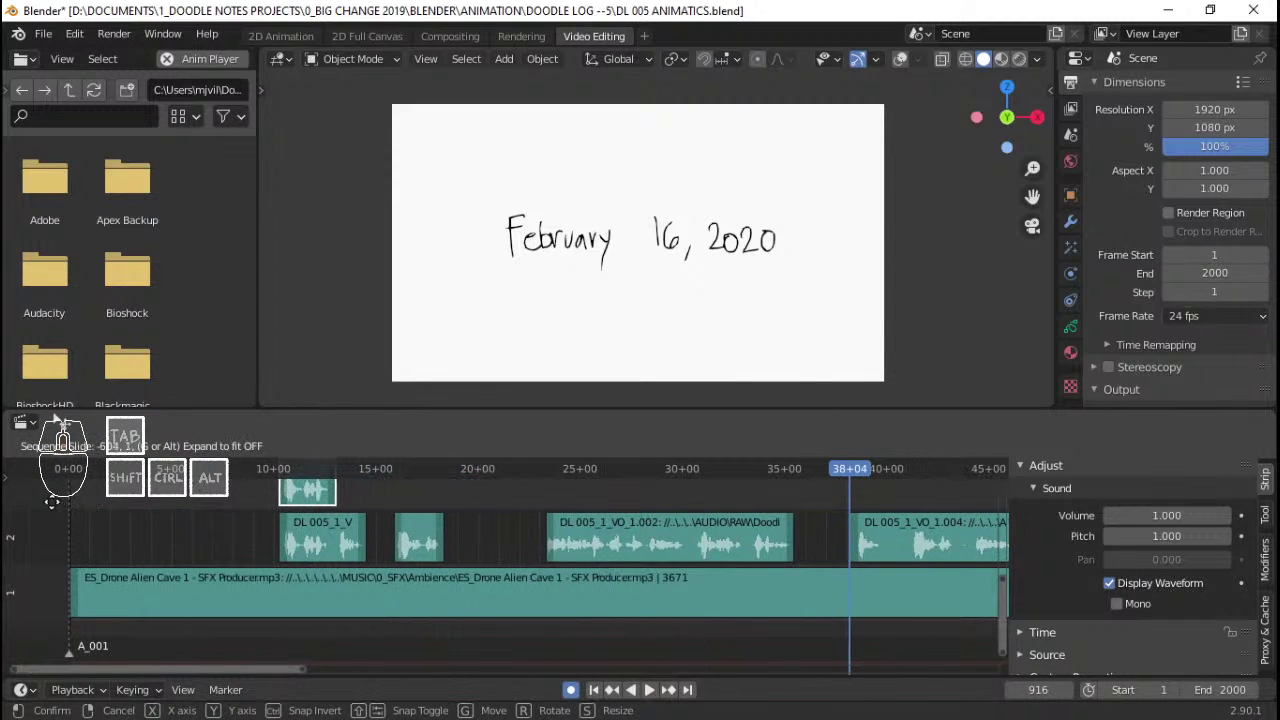
{"action": "left_click", "coordinate": [52, 502]}
- Trim the start of the first voice-over strip on channel 2 to frame 308, near the end of the channel 3 segment
{"action": "scroll", "coordinate": [253, 512], "scroll_direction": "up", "scroll_amount": 5}
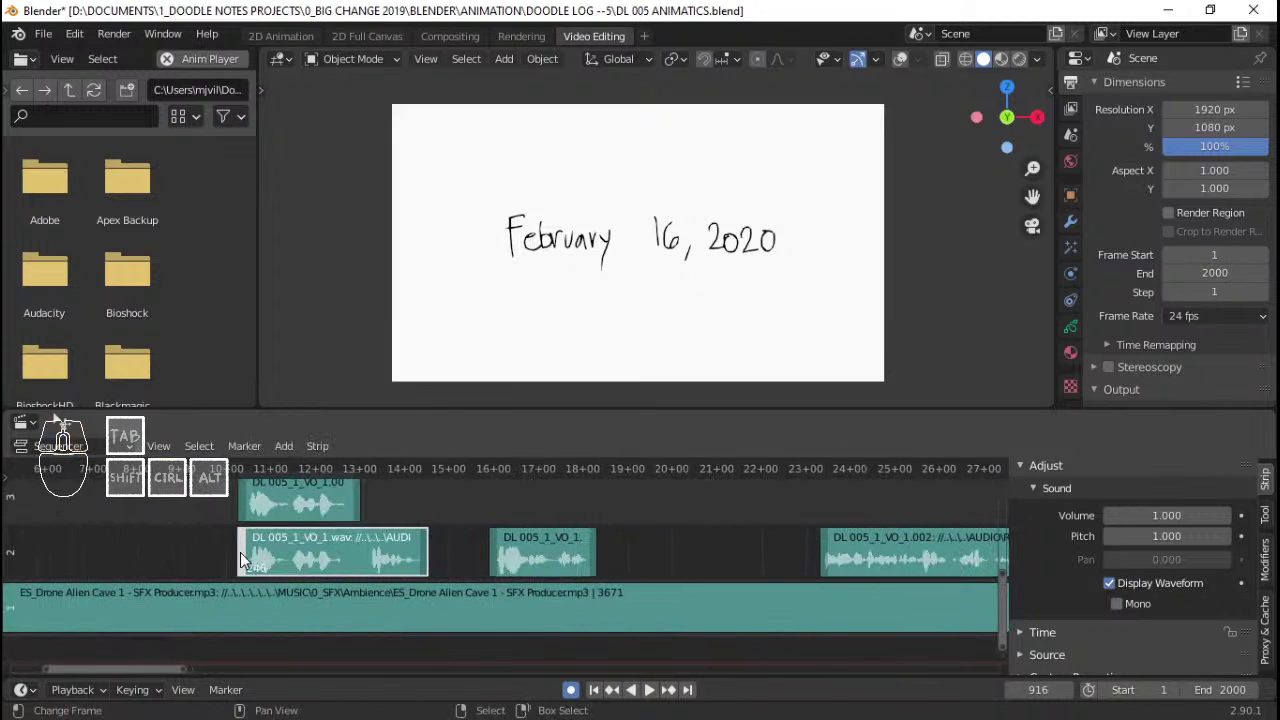
{"action": "key", "text": "g"}
{"action": "left_click", "coordinate": [355, 551]}
- Play the re-cut voice-over from frame 247 through the date drawing and save the file
{"action": "left_click", "coordinate": [240, 531]}
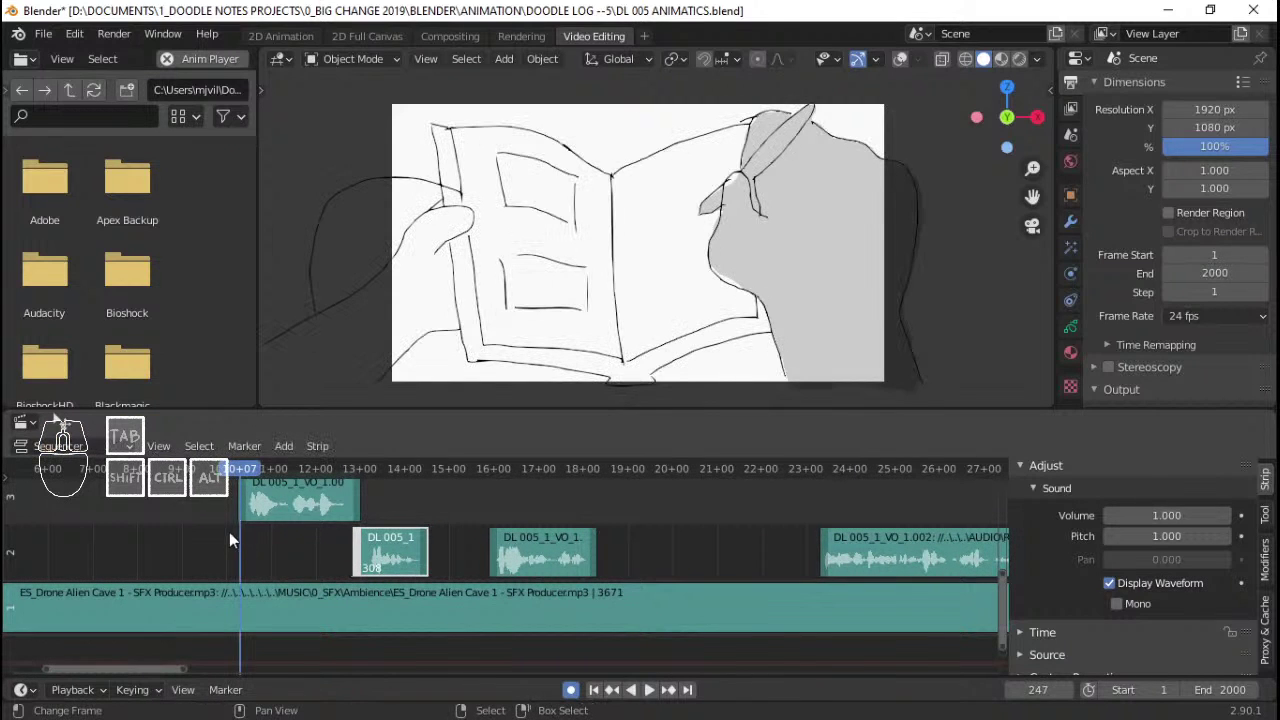
{"action": "key", "text": "space"}
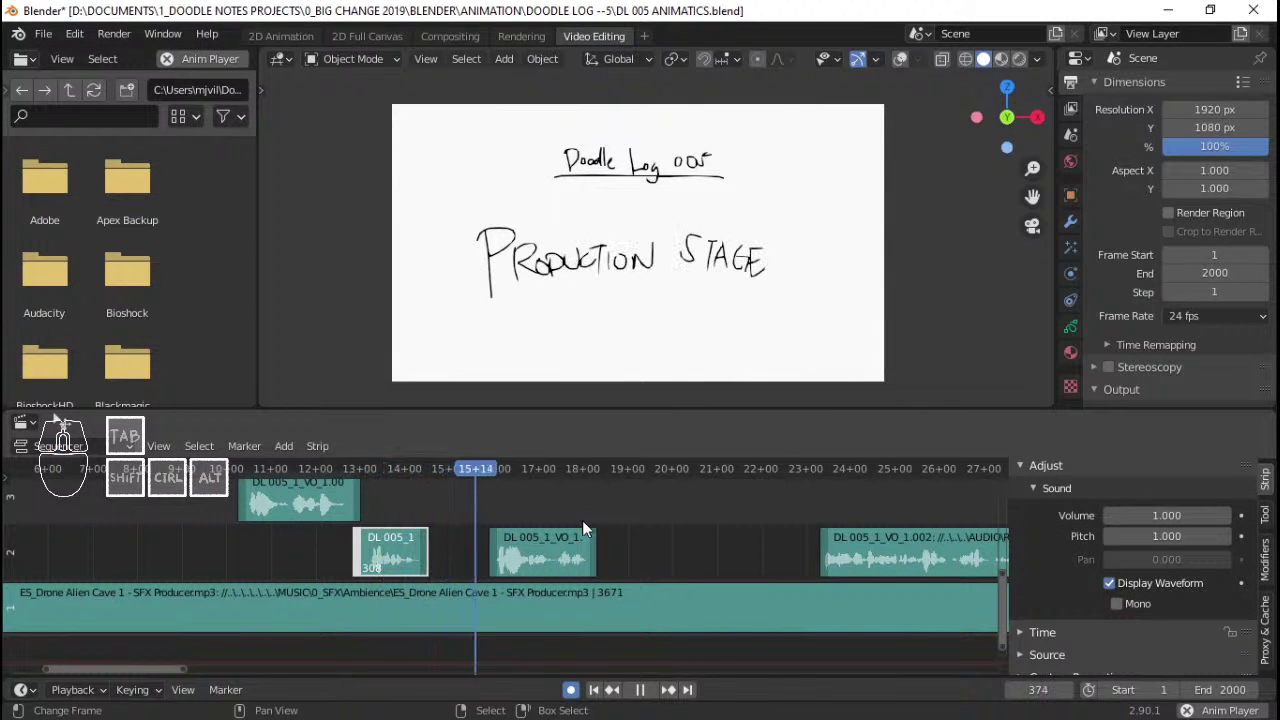
{"action": "middle_click_drag", "start_coordinate": [731, 522], "coordinate": [528, 518]}
{"action": "scroll", "coordinate": [590, 521], "scroll_direction": "down", "scroll_amount": 4}
{"action": "middle_click_drag", "start_coordinate": [750, 547], "coordinate": [555, 546]}
{"action": "key", "text": "space"}
{"action": "key", "text": "ctrl+s"}
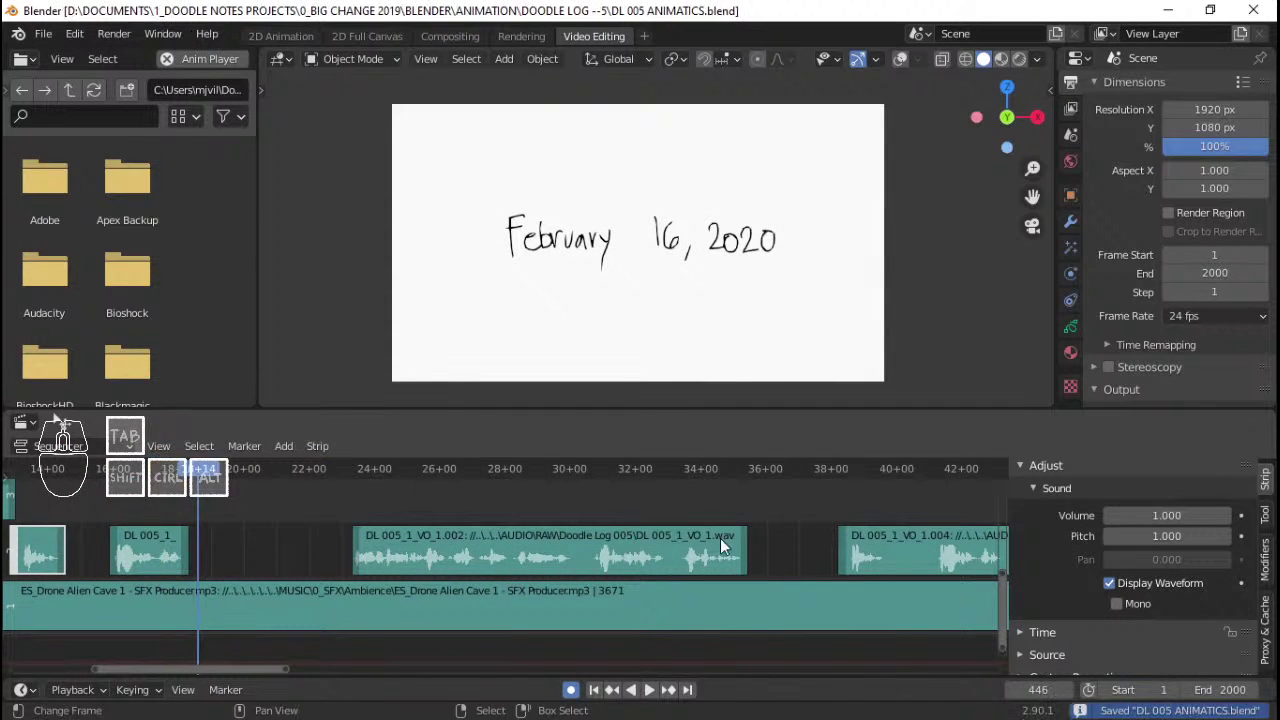
{"action": "middle_click_drag", "start_coordinate": [720, 538], "coordinate": [542, 548]}
{"action": "middle_click_drag", "start_coordinate": [440, 536], "coordinate": [540, 530]}
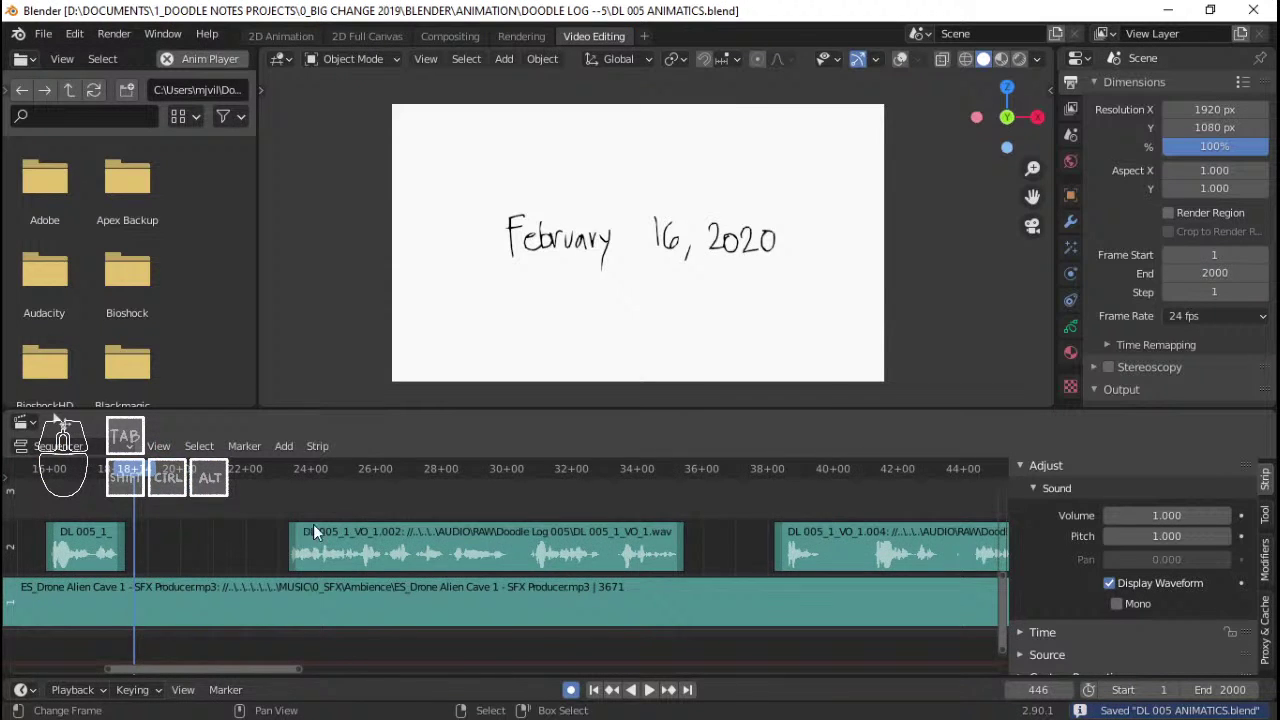
- Deselect all strips and play the sequence from frame 237
{"action": "middle_click_drag", "start_coordinate": [314, 532], "coordinate": [578, 565]}
{"action": "left_click", "coordinate": [114, 549]}
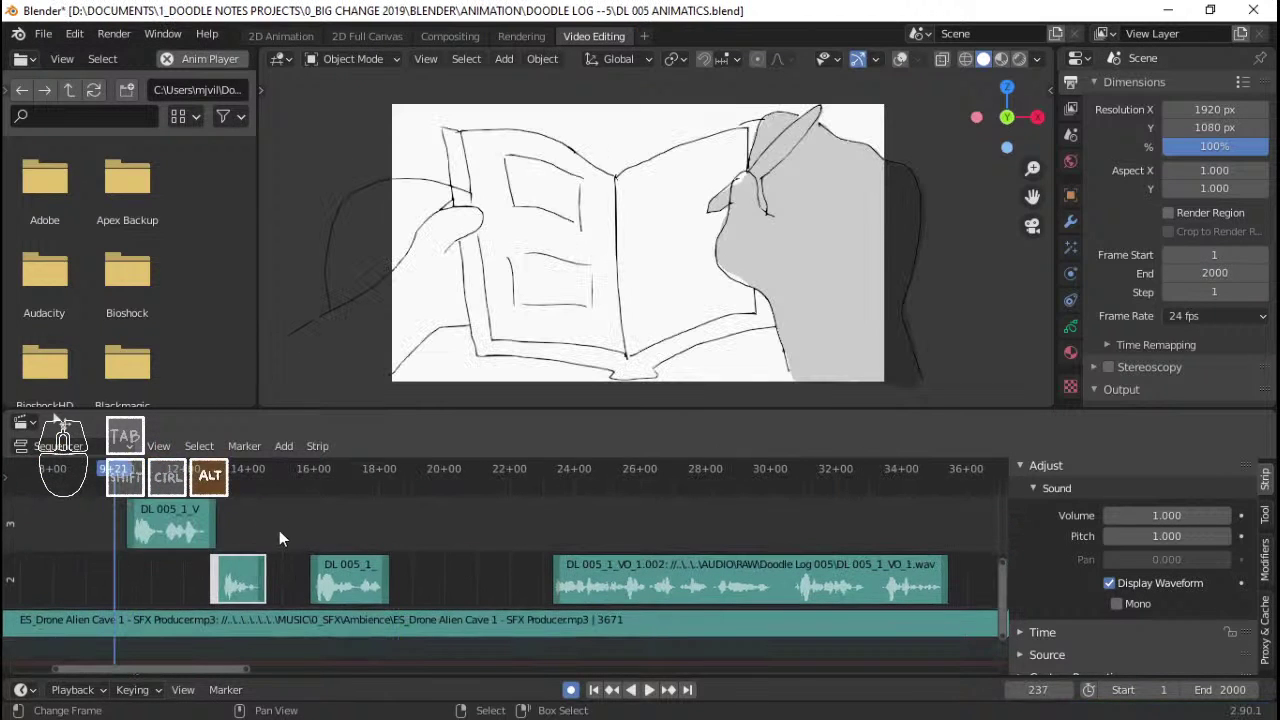
{"action": "key", "text": "alt+a"}
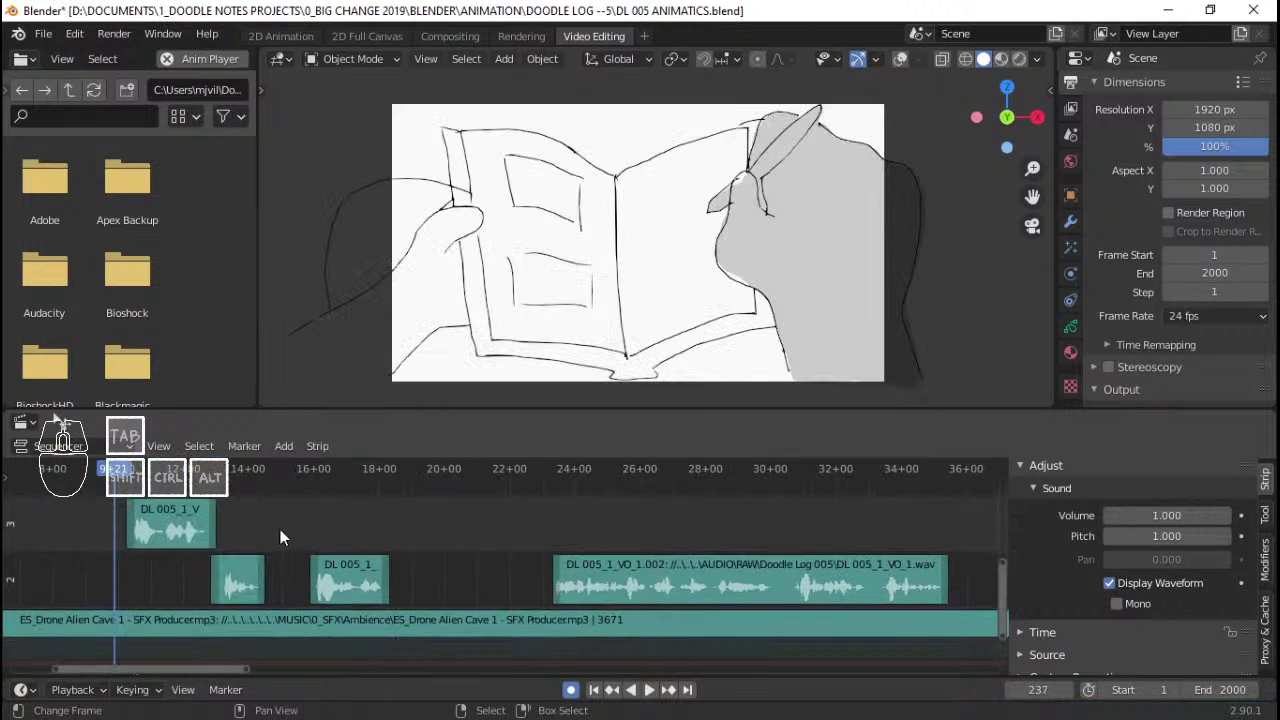
{"action": "key", "text": "space"}
{"action": "scroll", "coordinate": [873, 557], "scroll_direction": "down", "scroll_amount": 4}
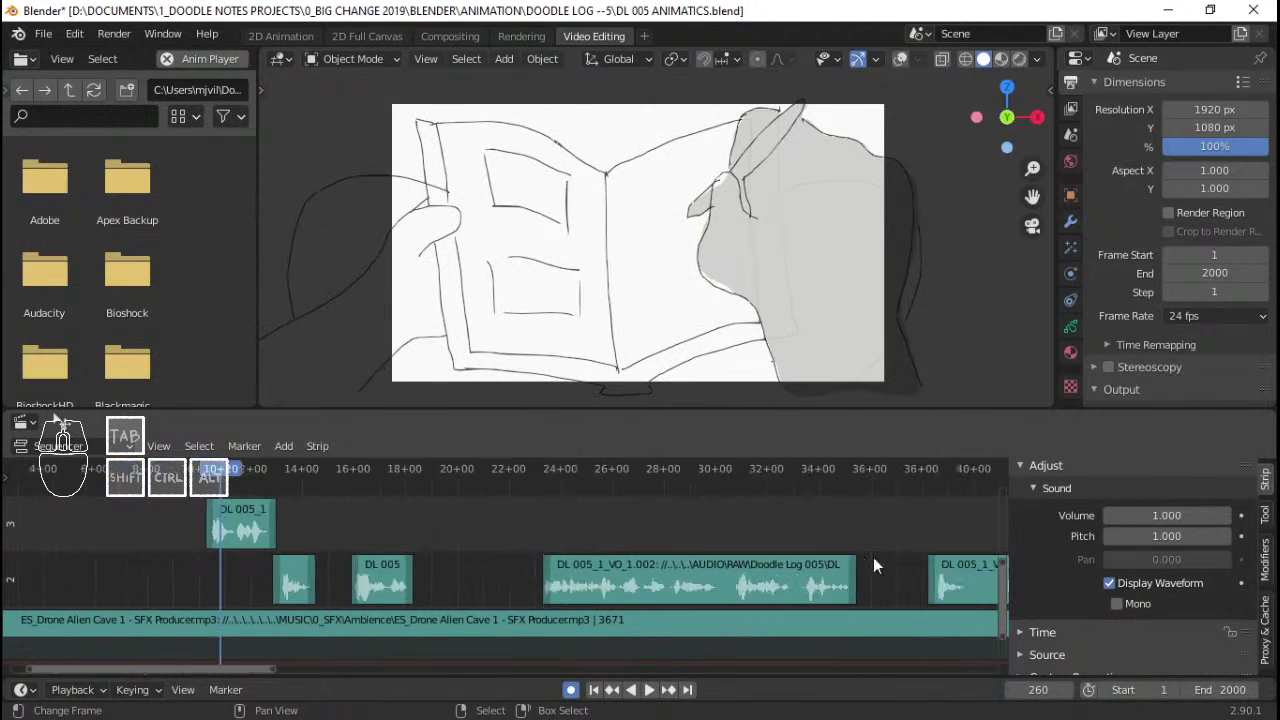
{"action": "middle_click_drag", "start_coordinate": [873, 557], "coordinate": [615, 551]}
{"action": "scroll", "coordinate": [615, 551], "scroll_direction": "up", "scroll_amount": 3}
- Listen to the voice-over from frame 542 through the VO_1.002 strip and into the VO_1.004 strip
{"action": "left_click", "coordinate": [201, 538]}
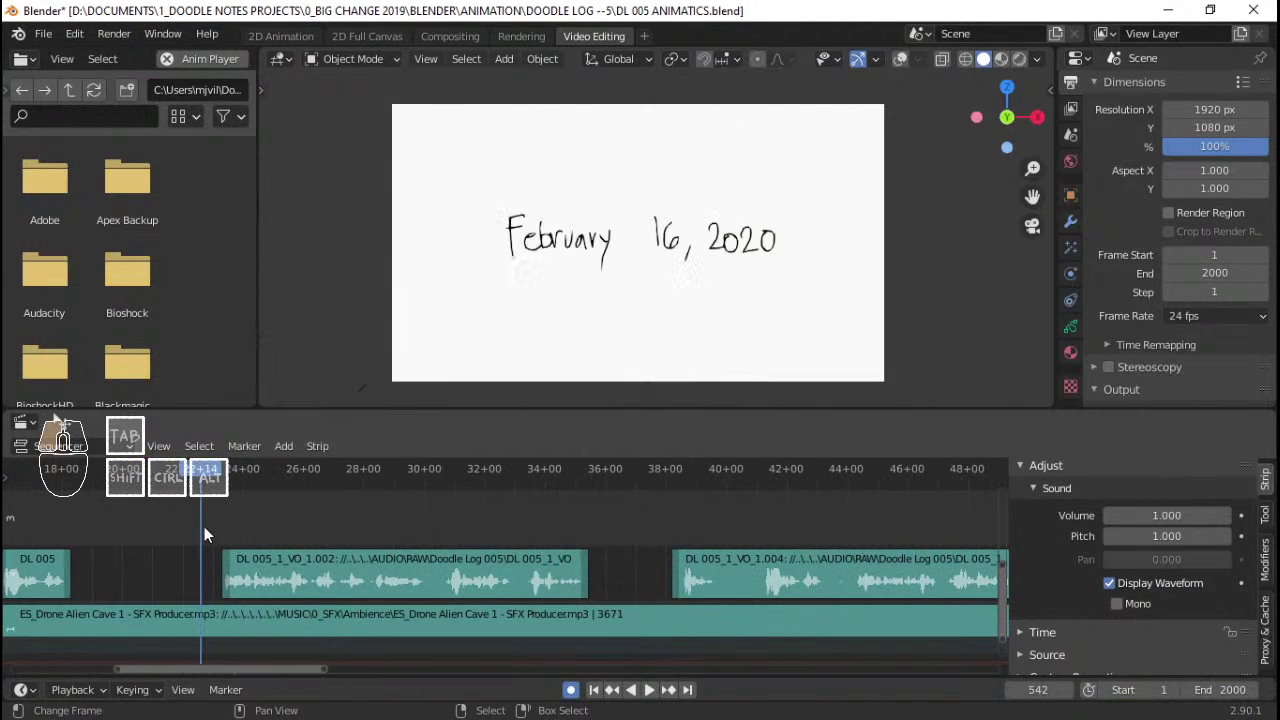
{"action": "key", "text": "space"}
{"action": "key", "text": "space"}
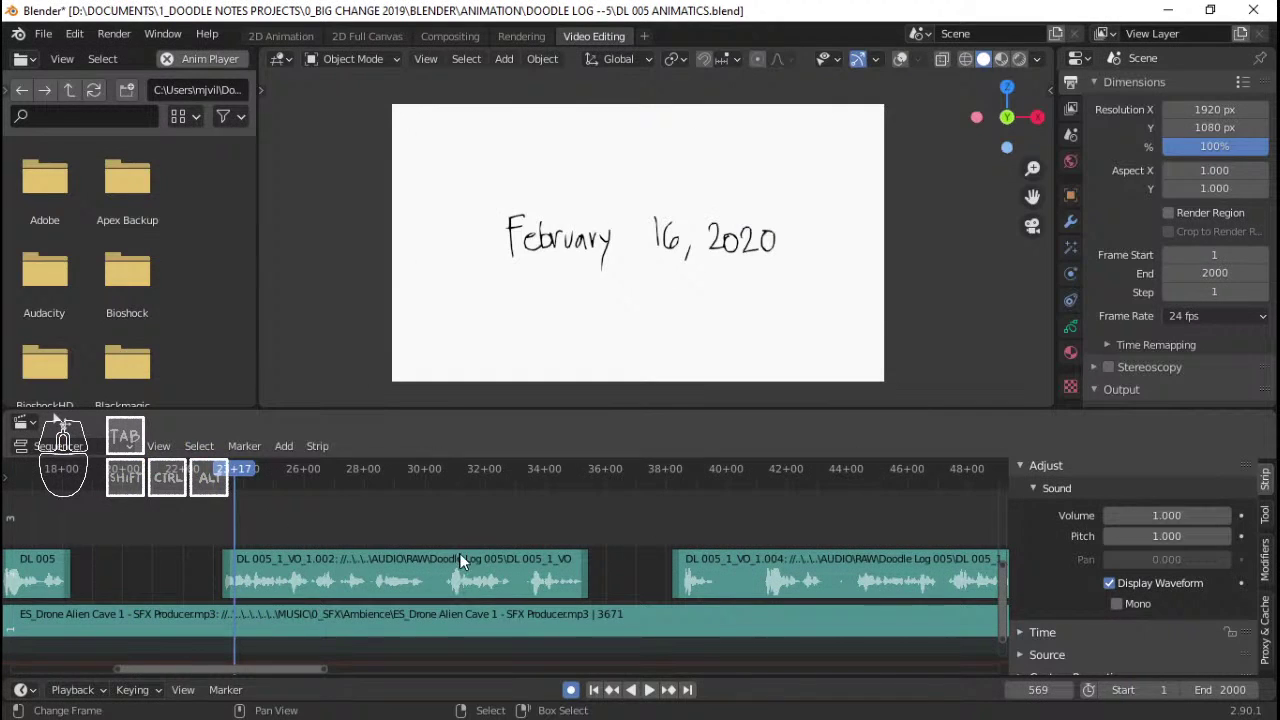
{"action": "key", "text": "space"}
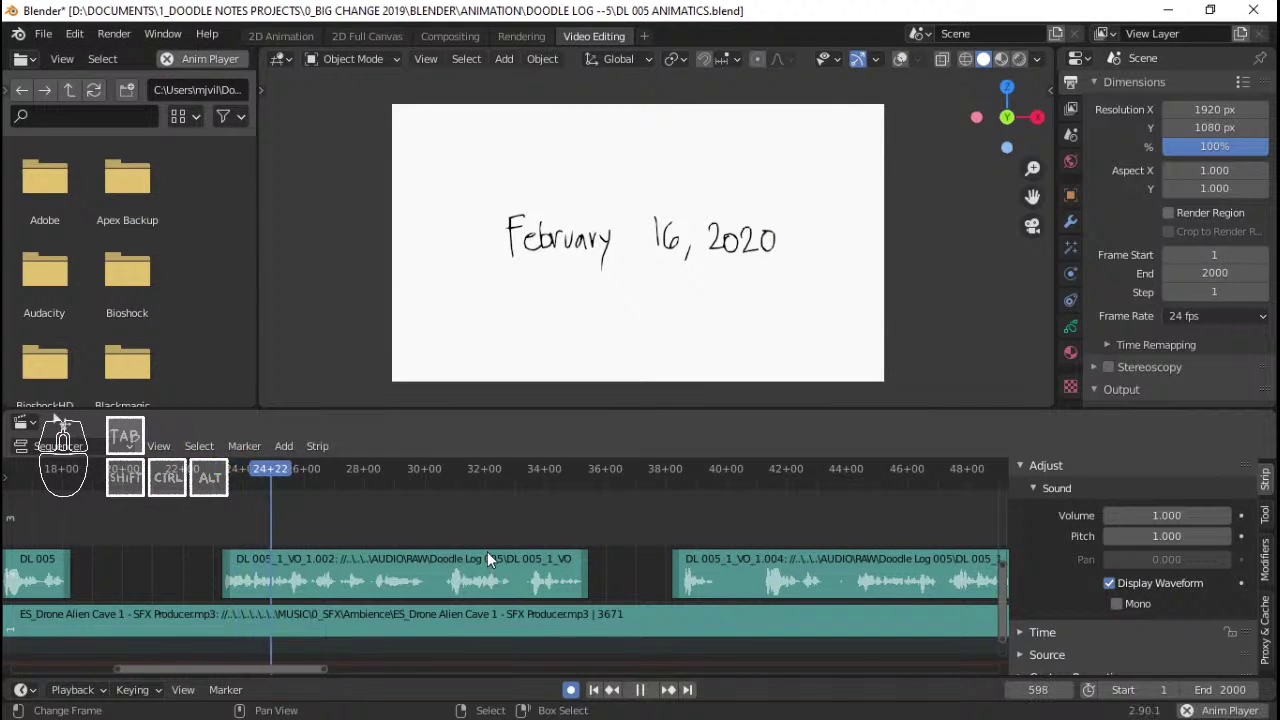
{"action": "middle_click_drag", "start_coordinate": [576, 552], "coordinate": [720, 577]}
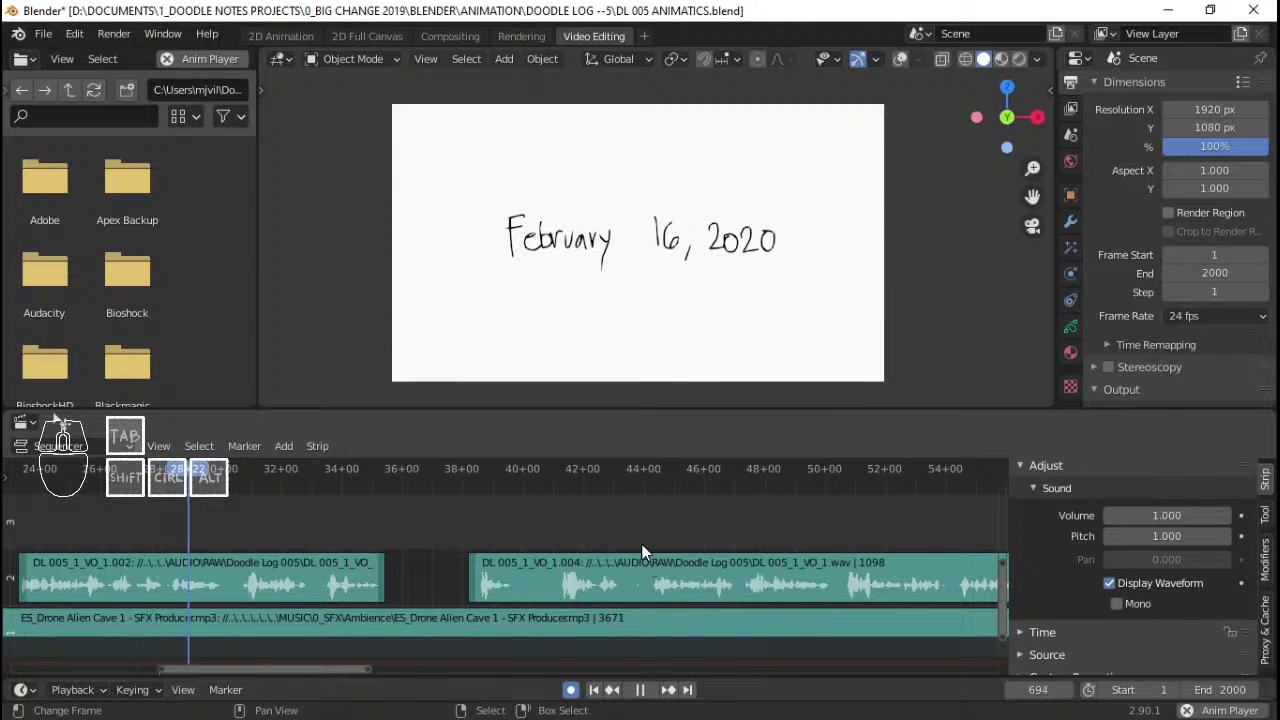
{"action": "key", "text": "space"}
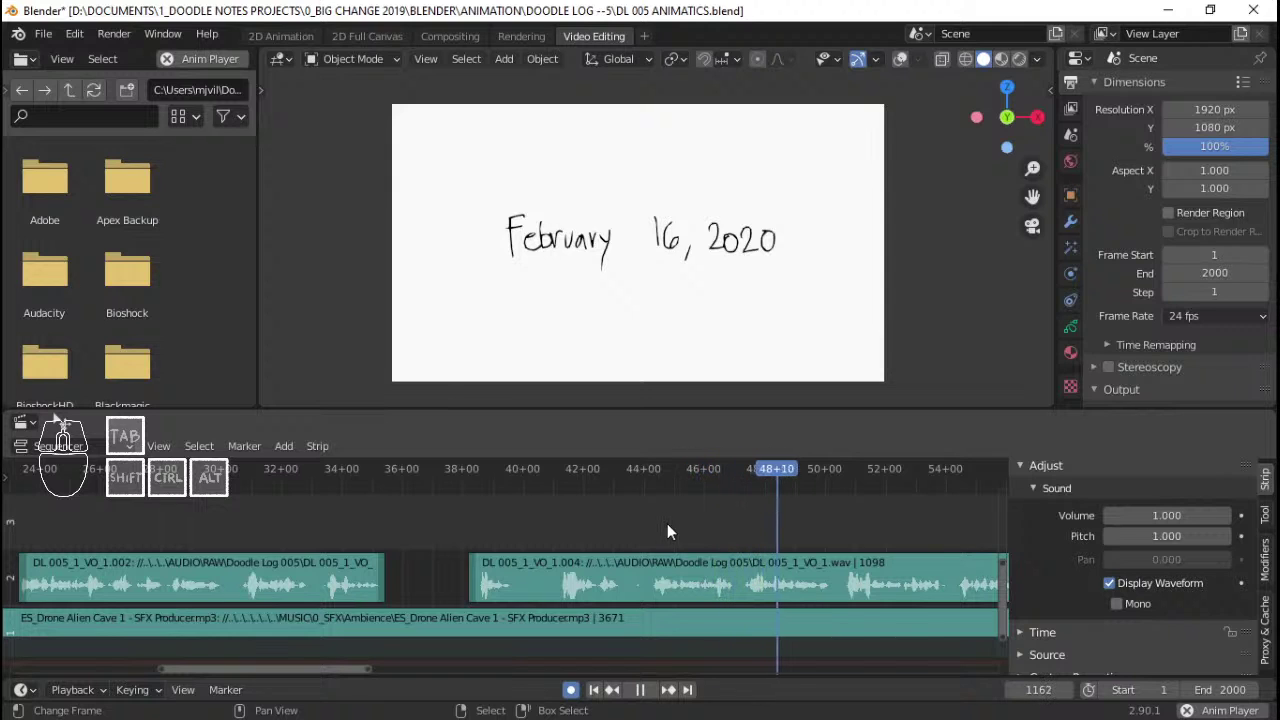
{"action": "key", "text": "space"}
- Replay the start of the VO_1.002 strip and compare it with the beginning of the VO_1.004 strip
{"action": "middle_click_drag", "start_coordinate": [151, 539], "coordinate": [261, 525]}
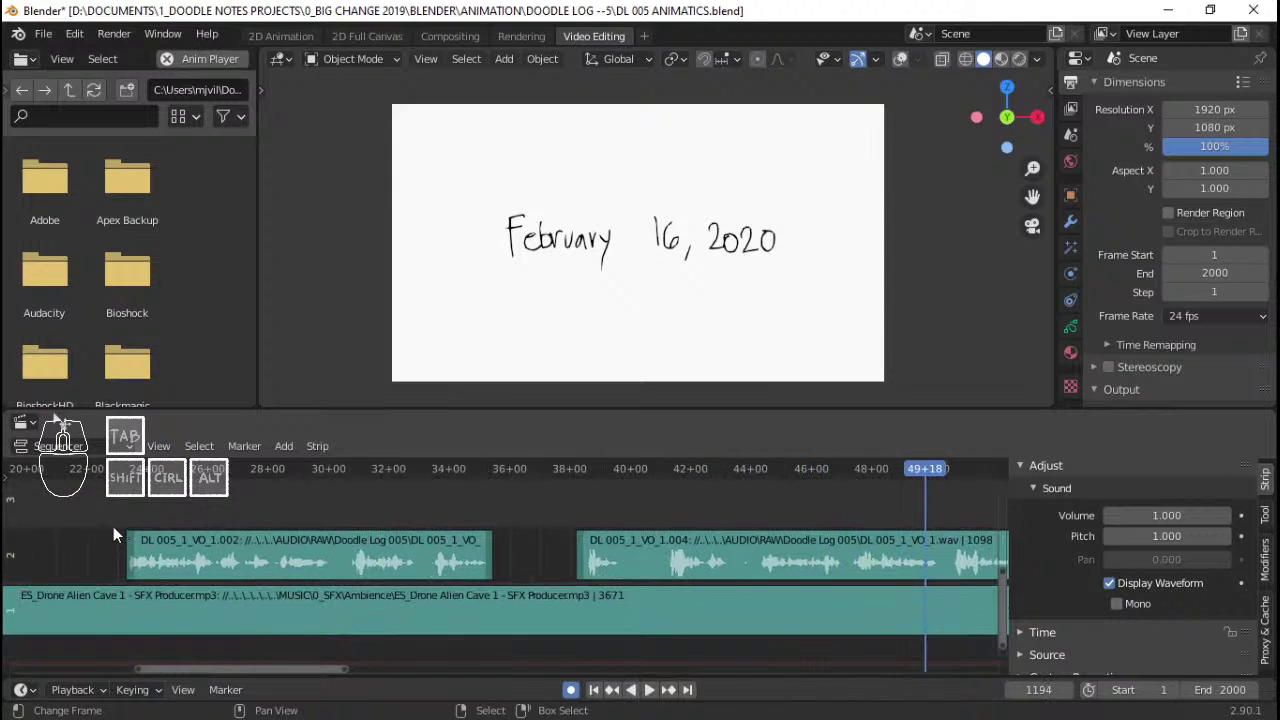
{"action": "left_click", "coordinate": [111, 527]}
{"action": "key", "text": "space"}
{"action": "middle_click_drag", "start_coordinate": [347, 530], "coordinate": [564, 559]}
{"action": "middle_click_drag", "start_coordinate": [738, 568], "coordinate": [634, 544]}
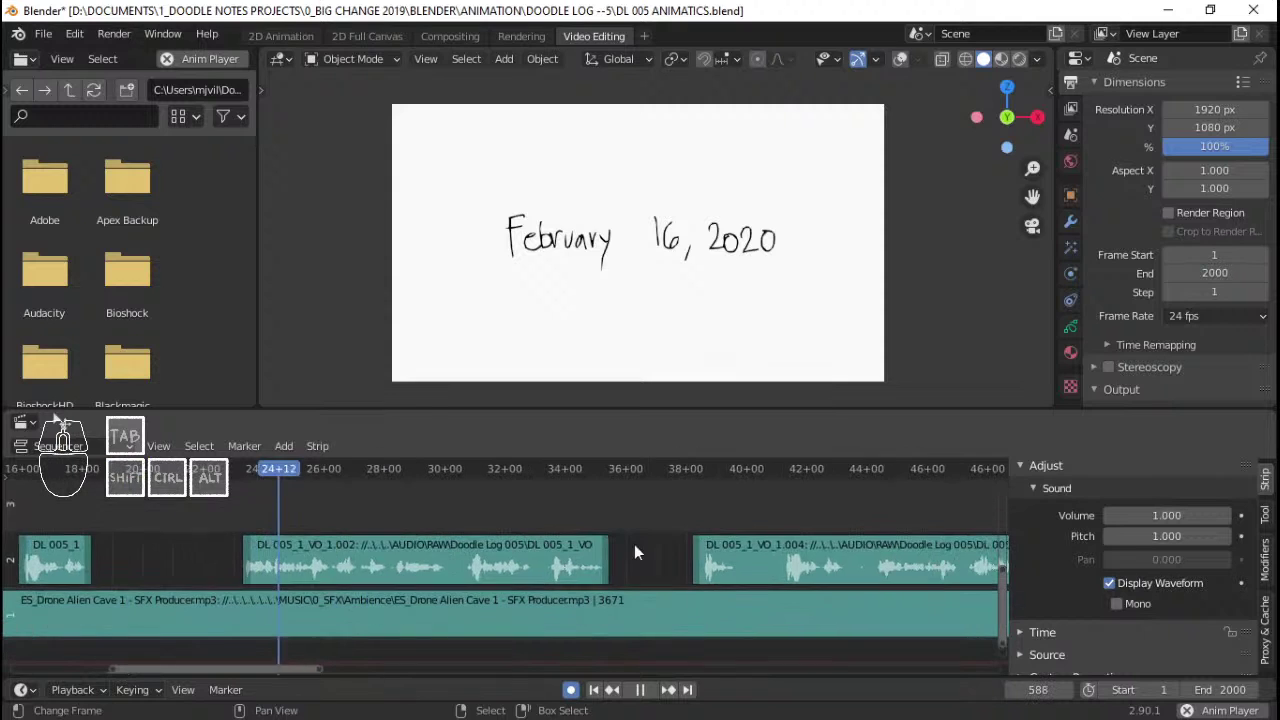
{"action": "key", "text": "space"}
{"action": "left_click", "coordinate": [707, 515]}
{"action": "key", "text": "space"}
{"action": "key", "text": "space"}
{"action": "key", "text": "space"}
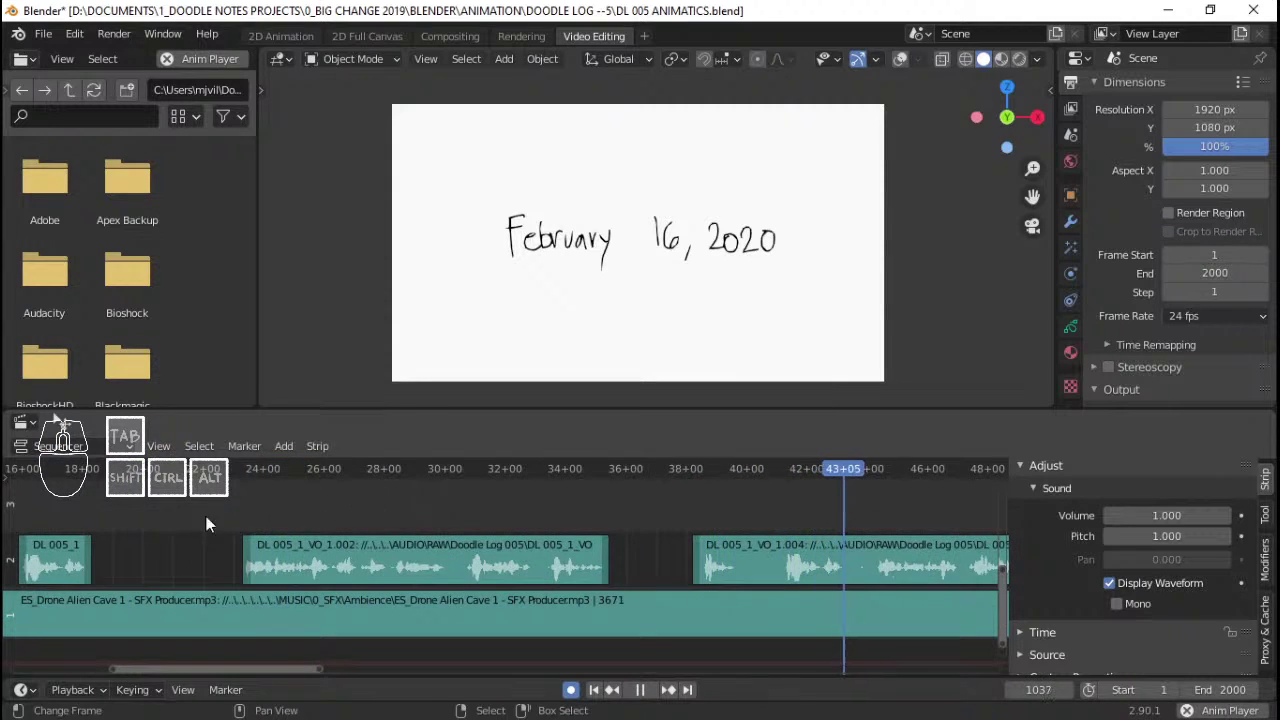
- Play the date write-on again, followed by the opening of the VO_1.002 strip
{"action": "scroll", "coordinate": [206, 516], "scroll_direction": "left", "scroll_amount": 2, "text": "ctrl"}
{"action": "left_click", "coordinate": [78, 509]}
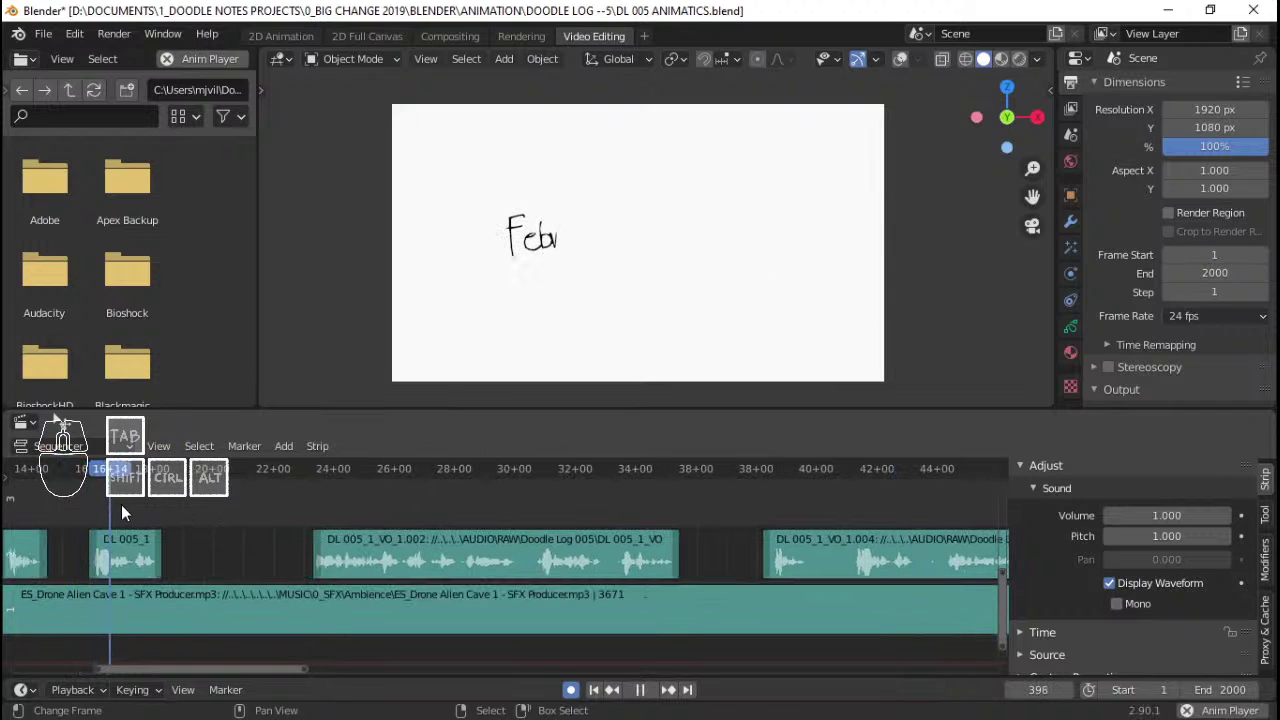
{"action": "left_click", "coordinate": [304, 504]}
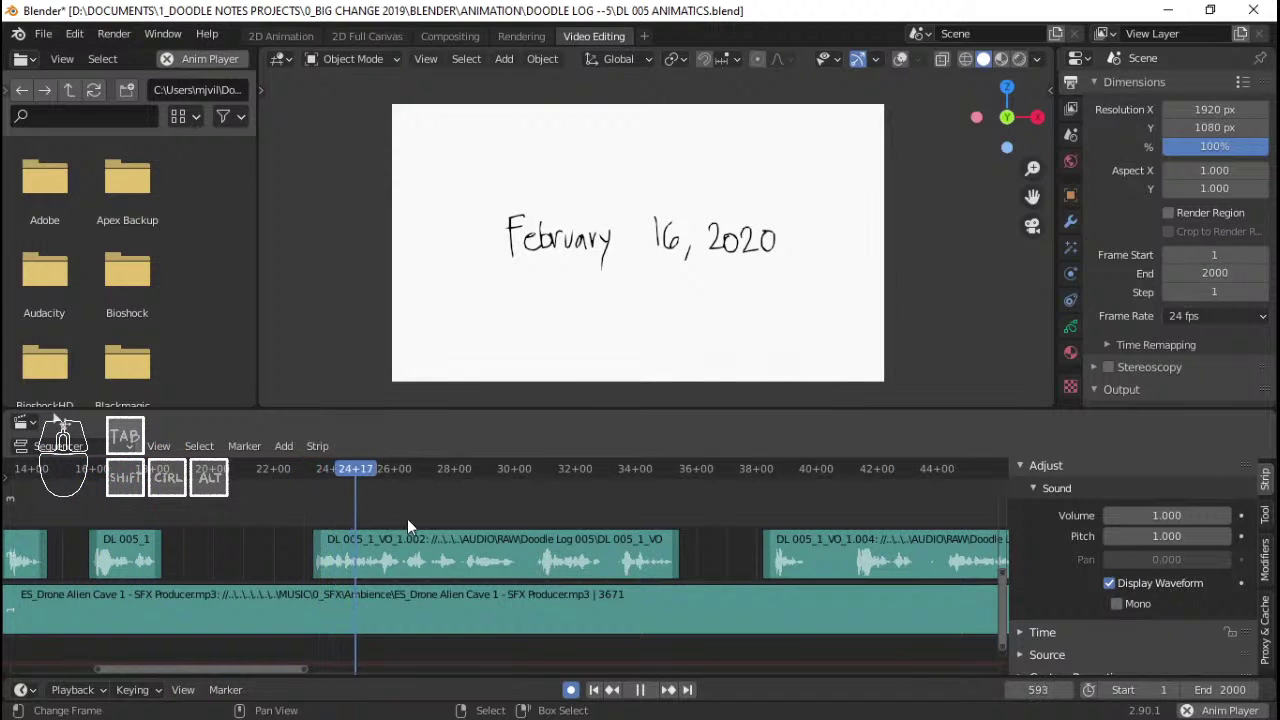
{"action": "key", "text": "space"}
- Set the volume of the Drone Alien Cave ambience strip on channel 1 to 0.5
{"action": "left_click", "coordinate": [513, 601]}
{"action": "left_click", "coordinate": [1180, 516]}
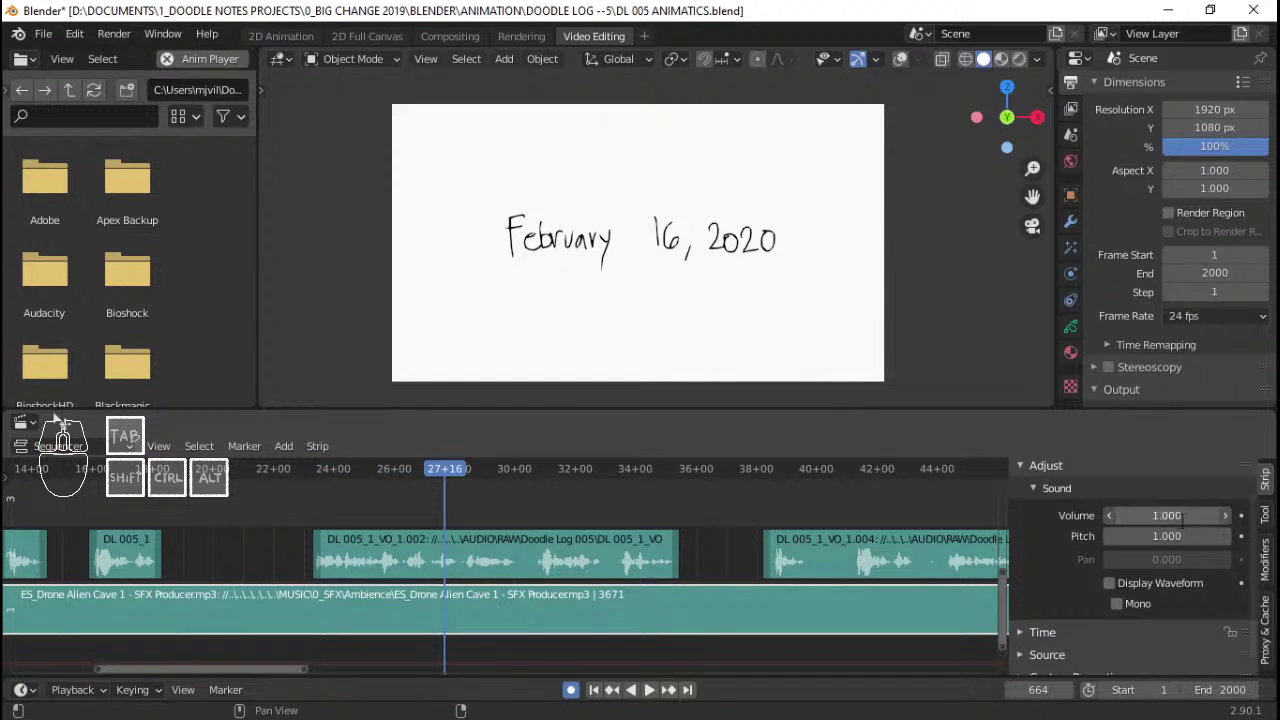
{"action": "type", "text": "1.0"}
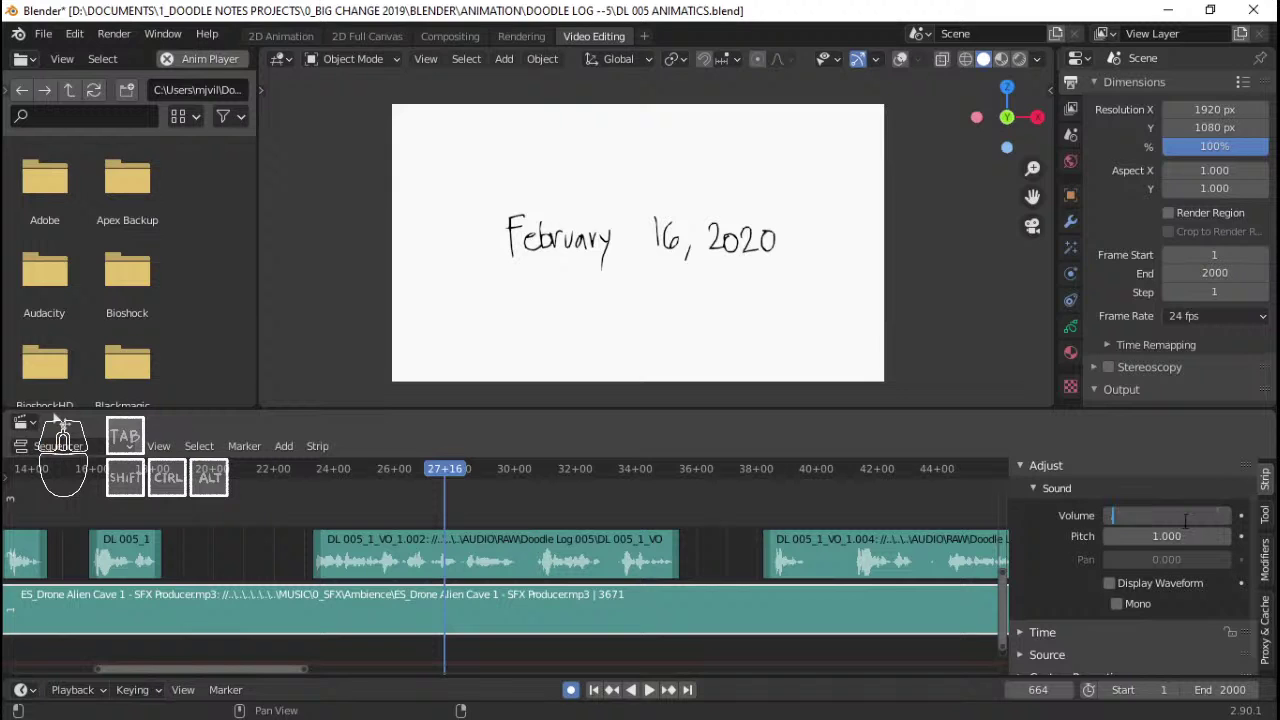
{"action": "type", "text": "0.5"}
{"action": "key", "text": "Return"}
- Check the new ambience level by playing from frame 546 and again from the date write-on
{"action": "left_click", "coordinate": [296, 515]}
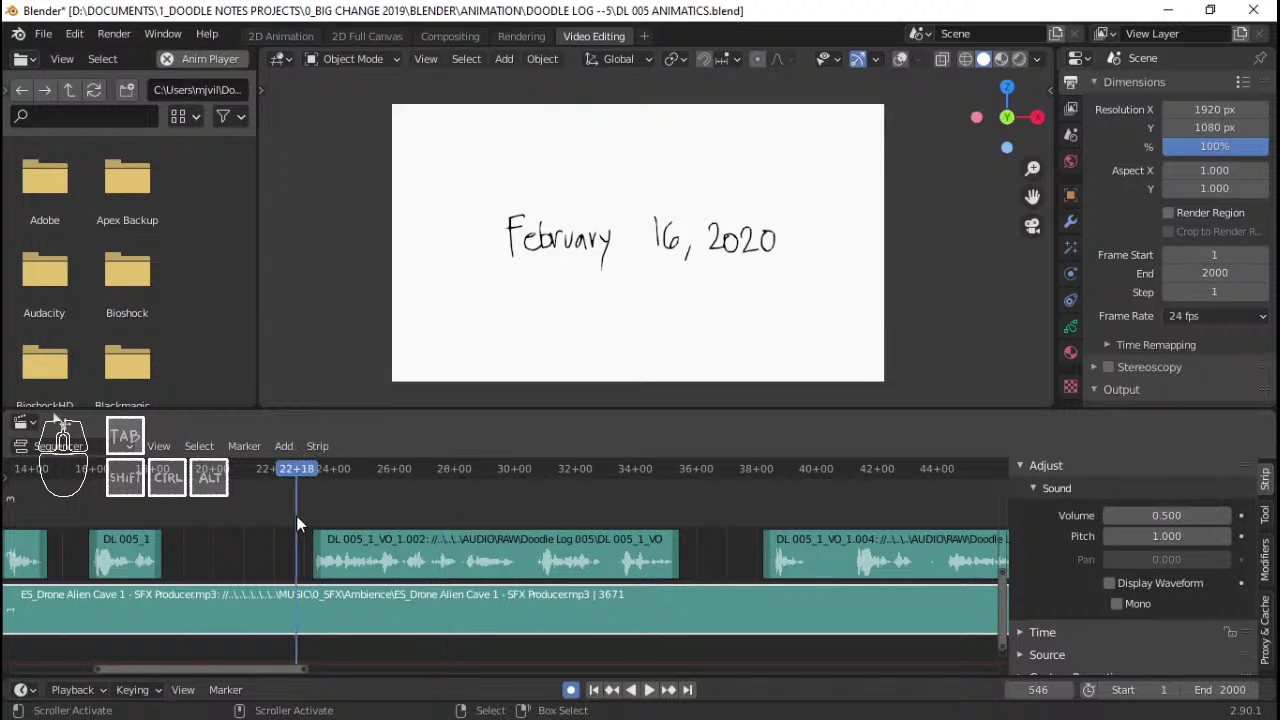
{"action": "key", "text": "space"}
{"action": "key", "text": "space"}
{"action": "left_click", "coordinate": [86, 515]}
{"action": "key", "text": "space"}
{"action": "middle_click_drag", "start_coordinate": [192, 547], "coordinate": [357, 547]}
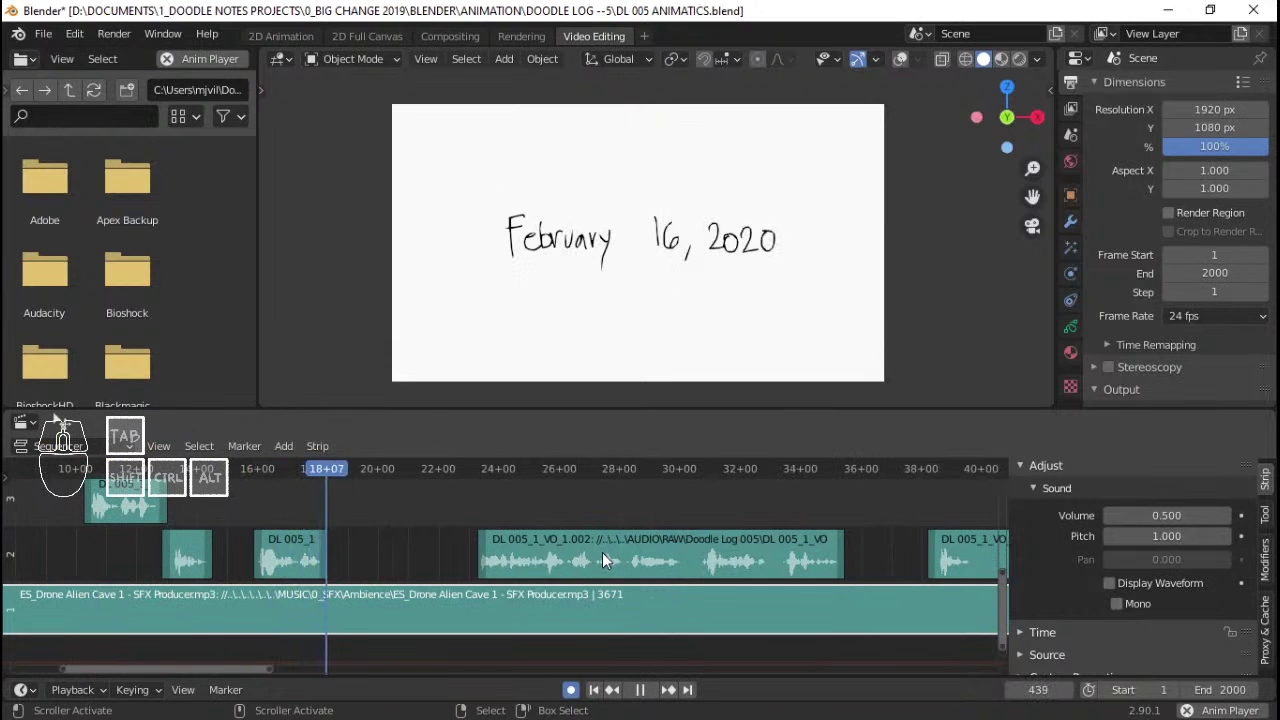
{"action": "key", "text": "space"}
- Move the VO_1.002 strip earlier on channel 2 to start at about frame 467 and play from frame 386
{"action": "left_click", "coordinate": [574, 555]}
{"action": "left_click_drag", "start_coordinate": [574, 555], "coordinate": [420, 552]}
{"action": "left_click", "coordinate": [260, 520]}
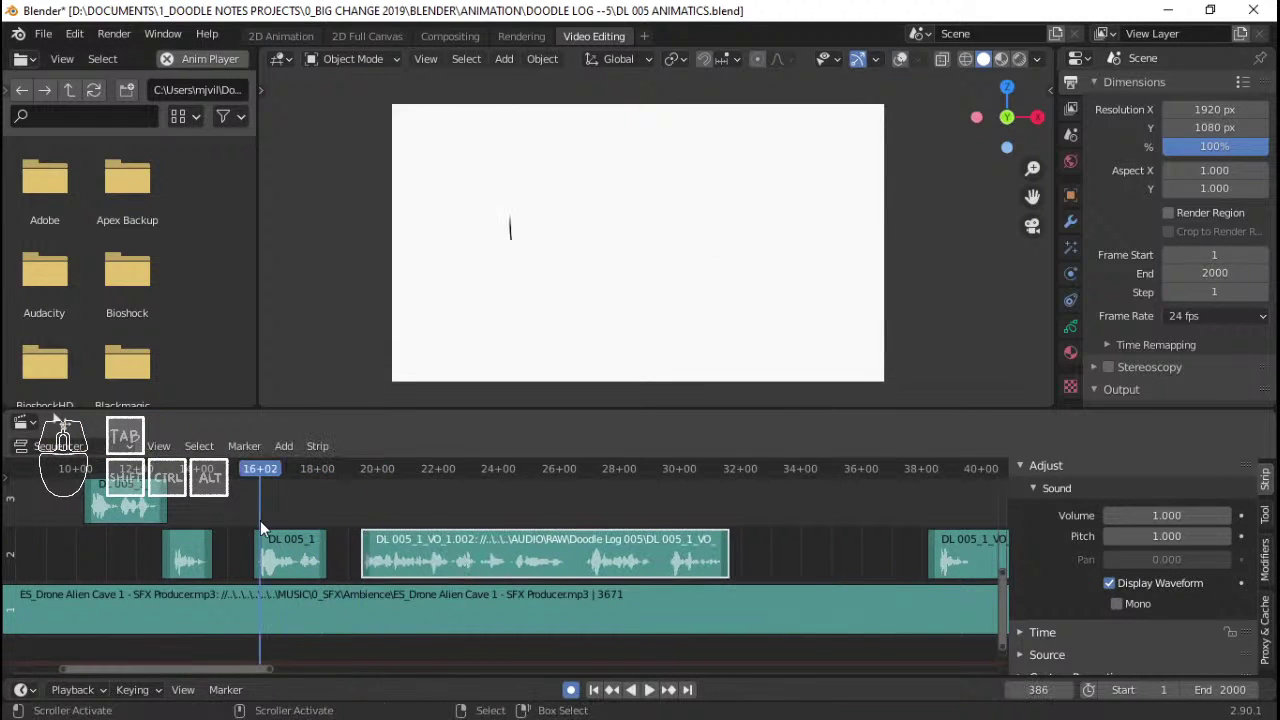
{"action": "key", "text": "space"}
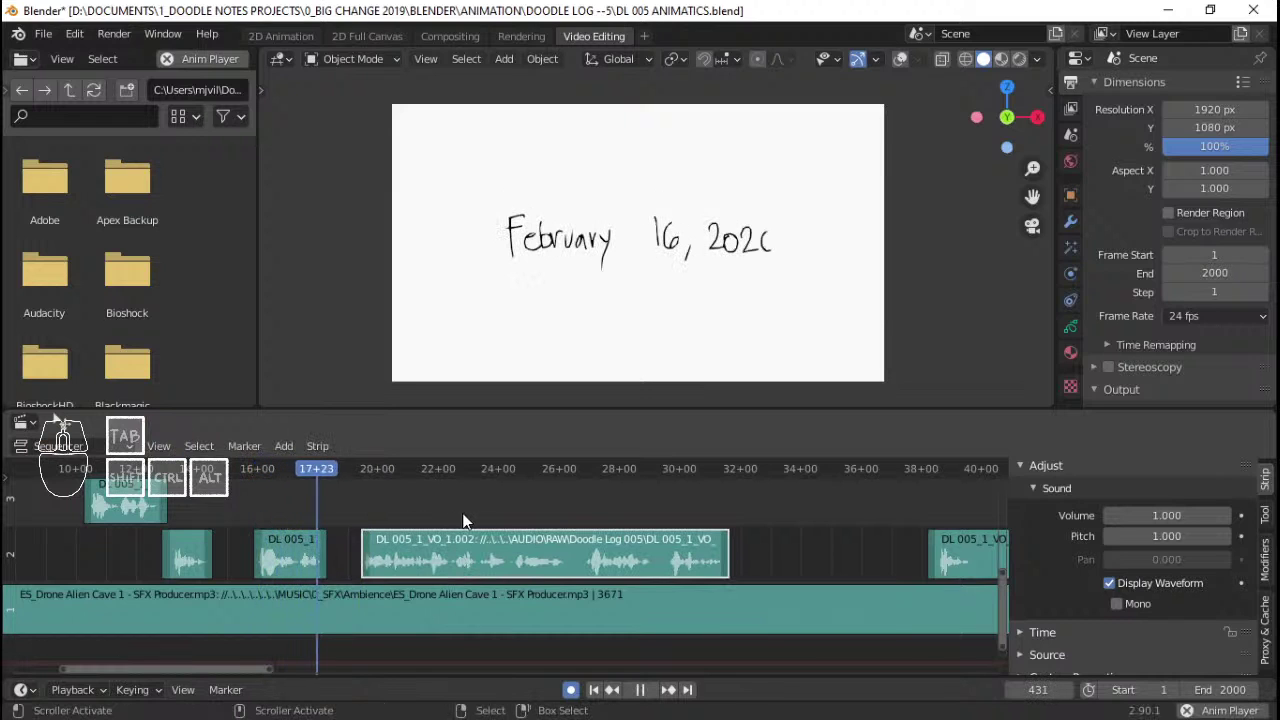
{"action": "key", "text": "space"}
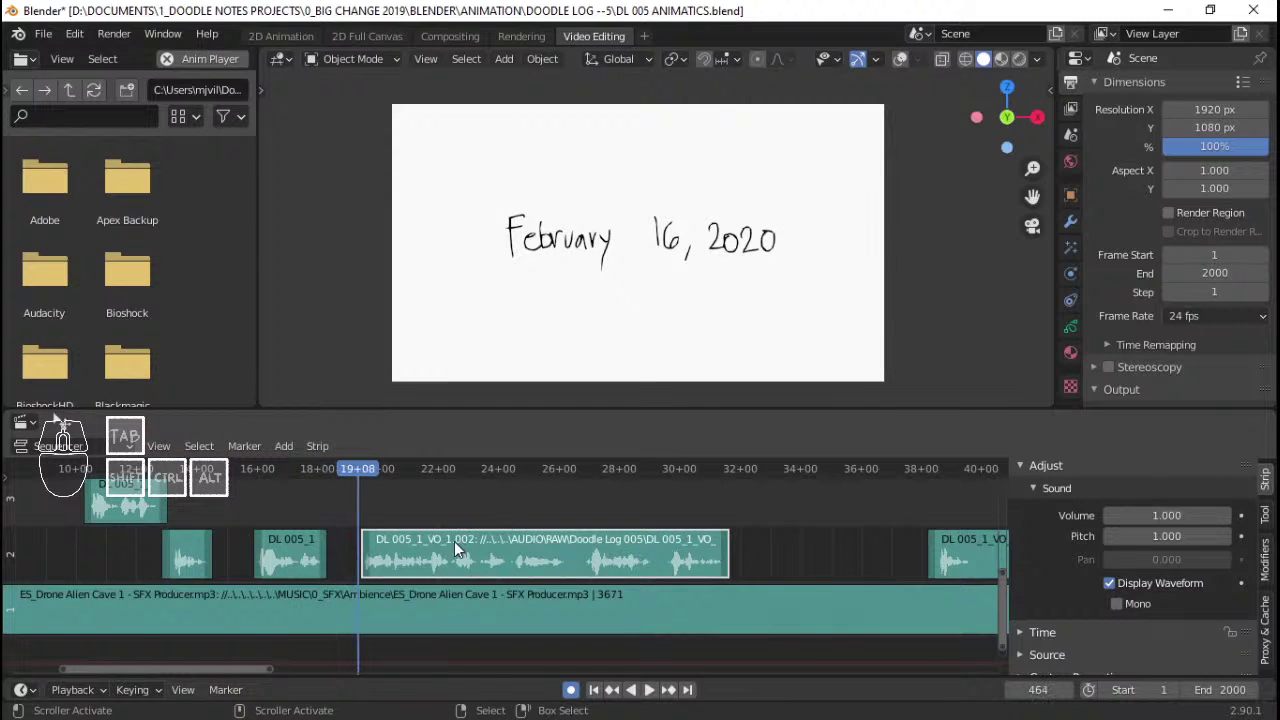
- Shift the VO_1.002 strip slightly earlier to start at about frame 455 and listen to the transition after the date
{"action": "left_click_drag", "start_coordinate": [454, 541], "coordinate": [438, 541]}
{"action": "left_click", "coordinate": [235, 498]}
{"action": "key", "text": "space"}
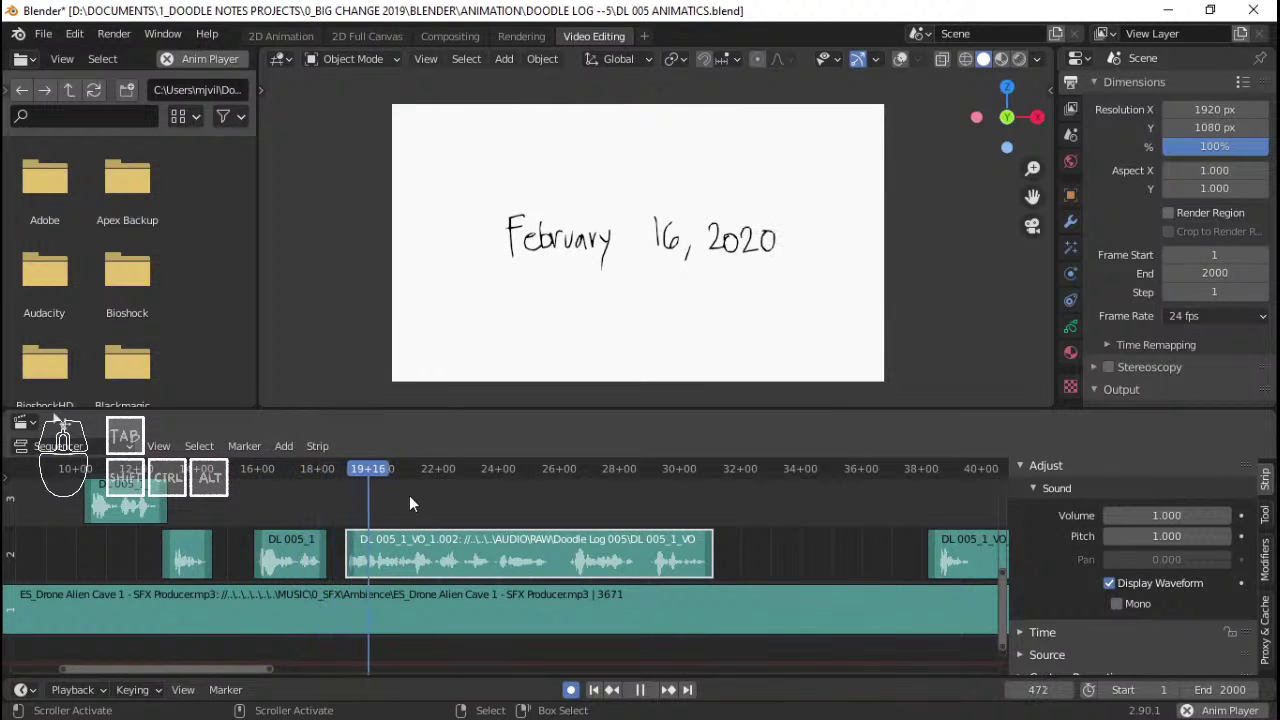
{"action": "key", "text": "space"}
{"action": "left_click", "coordinate": [340, 502]}
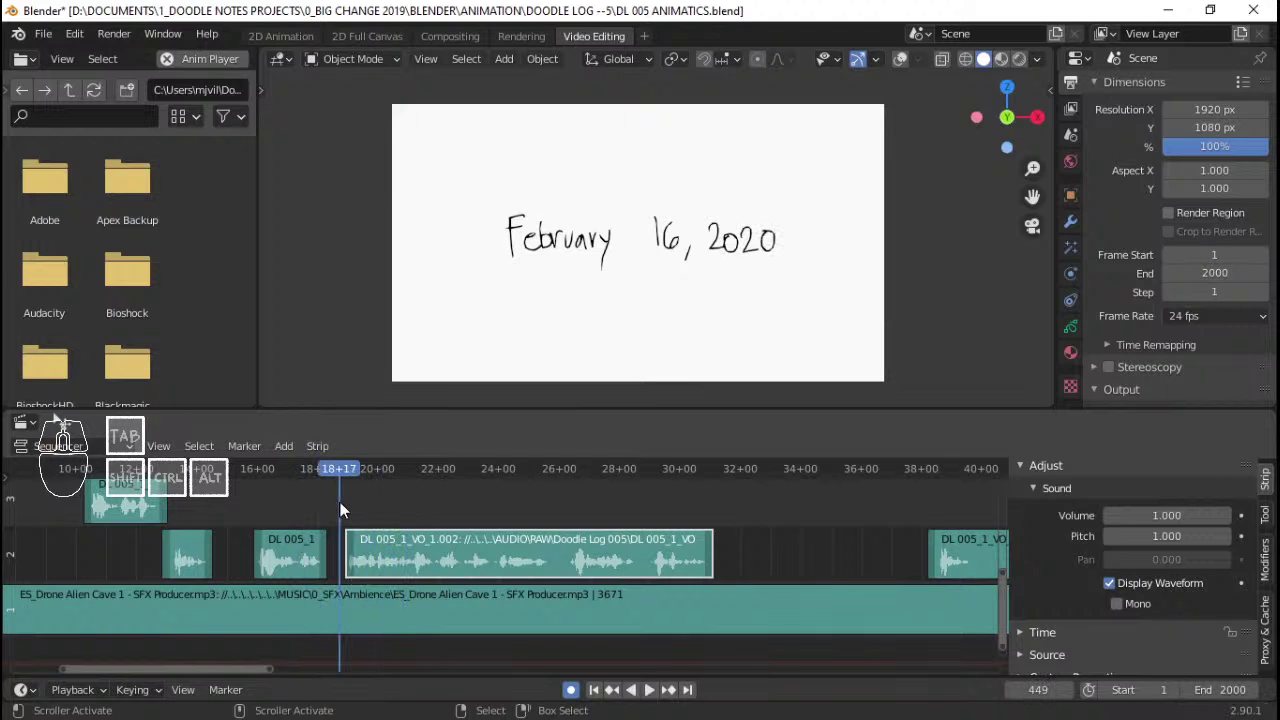
{"action": "key", "text": "space"}
{"action": "left_click", "coordinate": [340, 502]}
{"action": "key", "text": "space"}
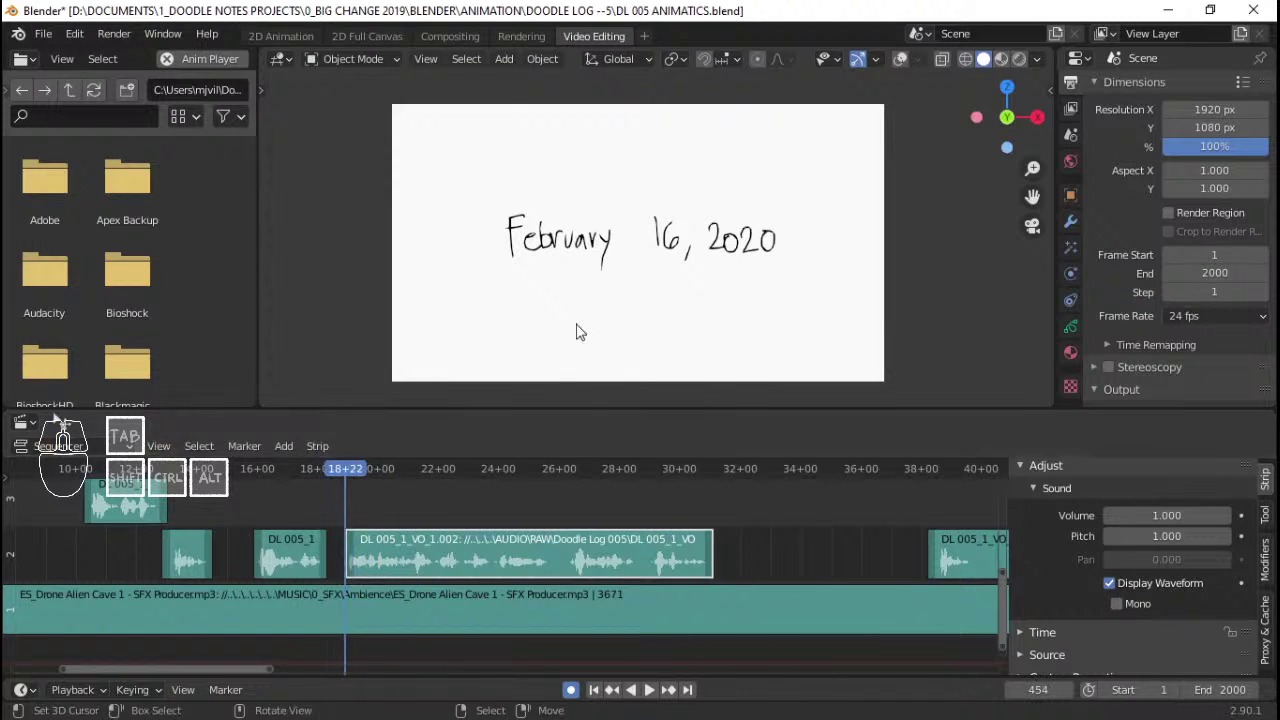
- Switch to the 2D Animation workspace and play the GPencil.002 date write-on up to frame 455
{"action": "left_click", "coordinate": [283, 30]}
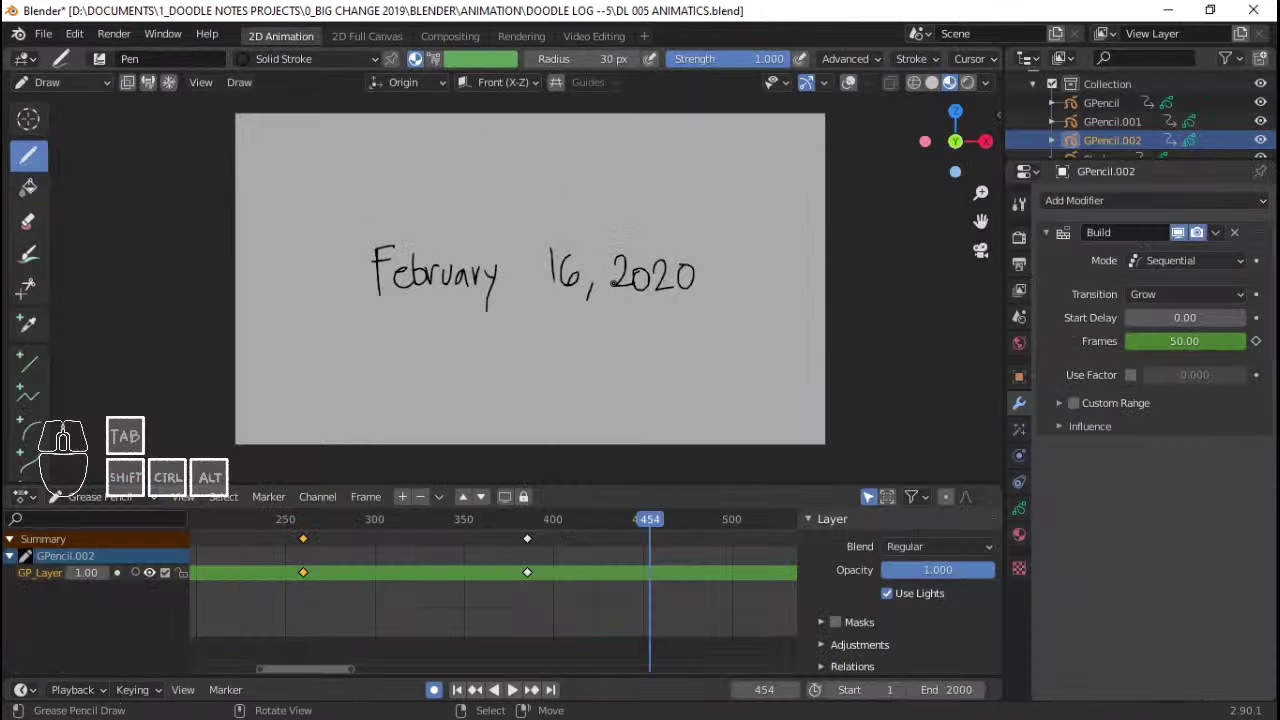
{"action": "key", "text": "Right"}
{"action": "left_click", "coordinate": [505, 571]}
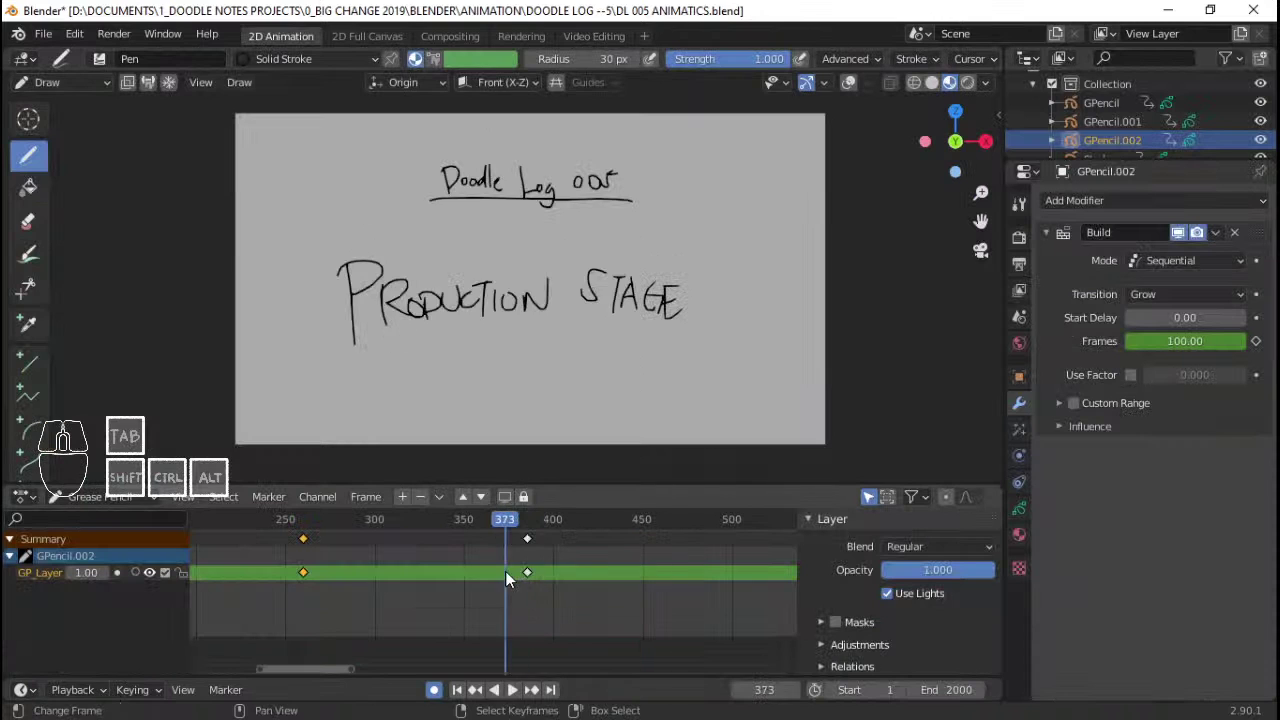
{"action": "key", "text": "space"}
{"action": "middle_click_drag", "start_coordinate": [638, 558], "coordinate": [524, 565]}
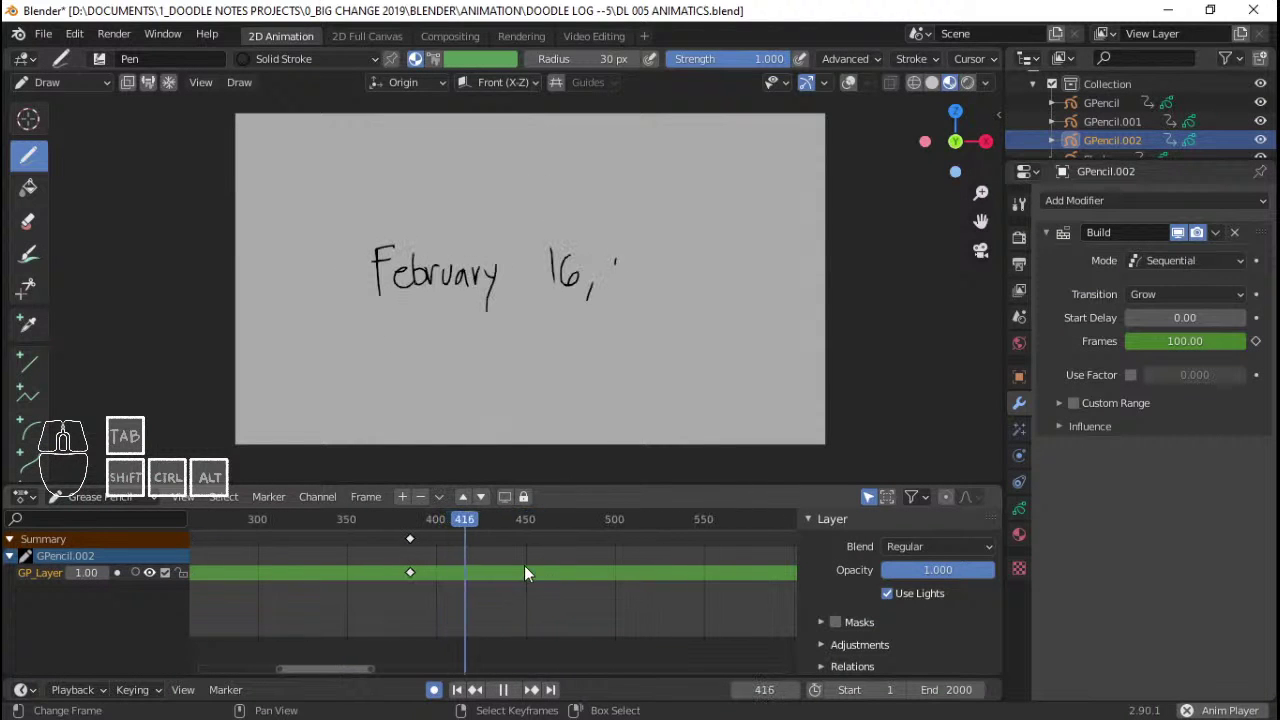
{"action": "left_click", "coordinate": [401, 570]}
{"action": "key", "text": "space"}
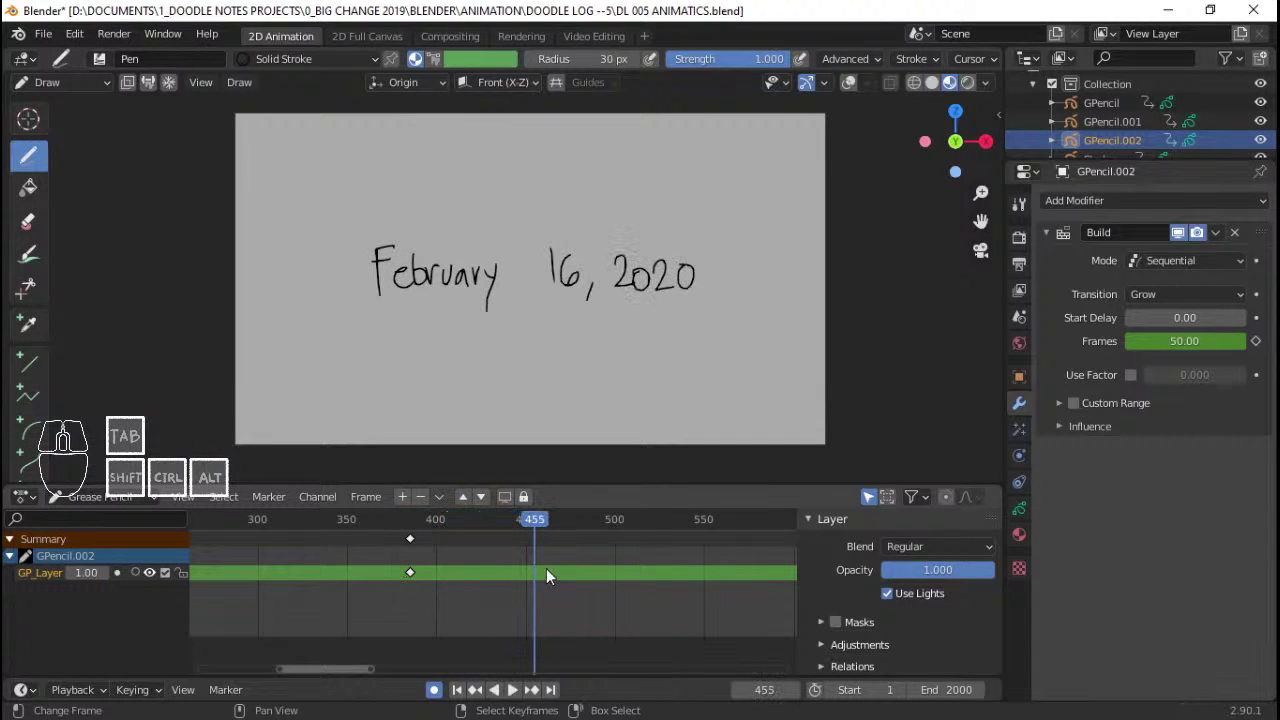
- In Edit Mode, delete all strokes of the date drawing at frame 455 of GPencil.002
{"action": "key", "text": "ctrl+Tab"}
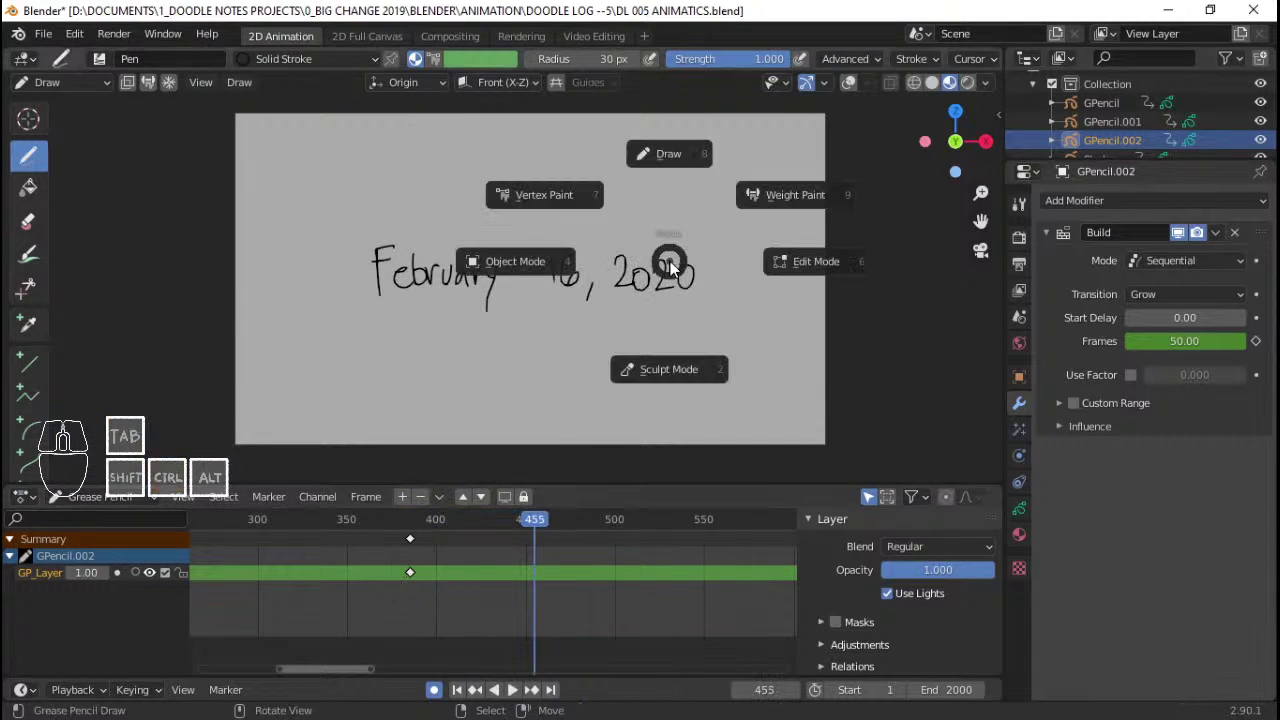
{"action": "left_click", "coordinate": [673, 266]}
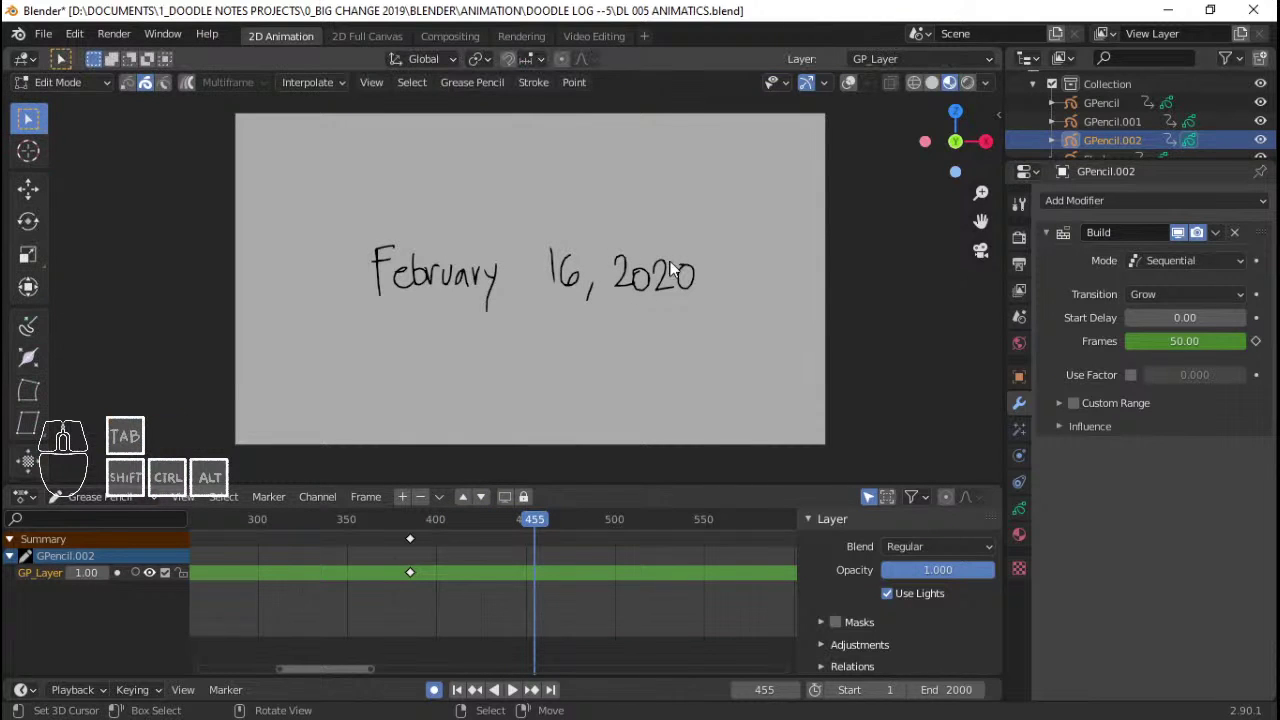
{"action": "key", "text": "a"}
{"action": "key", "text": "x"}
{"action": "left_click", "coordinate": [634, 273]}
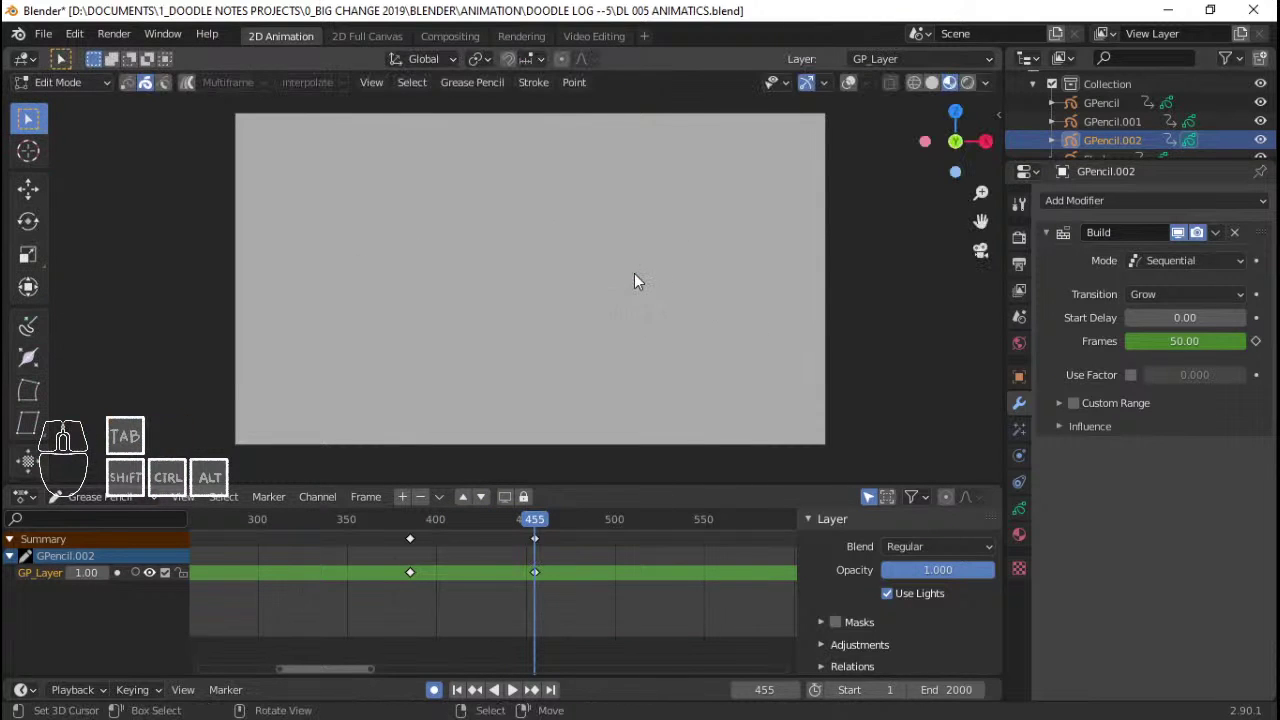
- Play the date write-on again and check the title write-on from about frame 260
{"action": "left_click", "coordinate": [387, 544]}
{"action": "key", "text": "space"}
{"action": "key", "text": "space"}
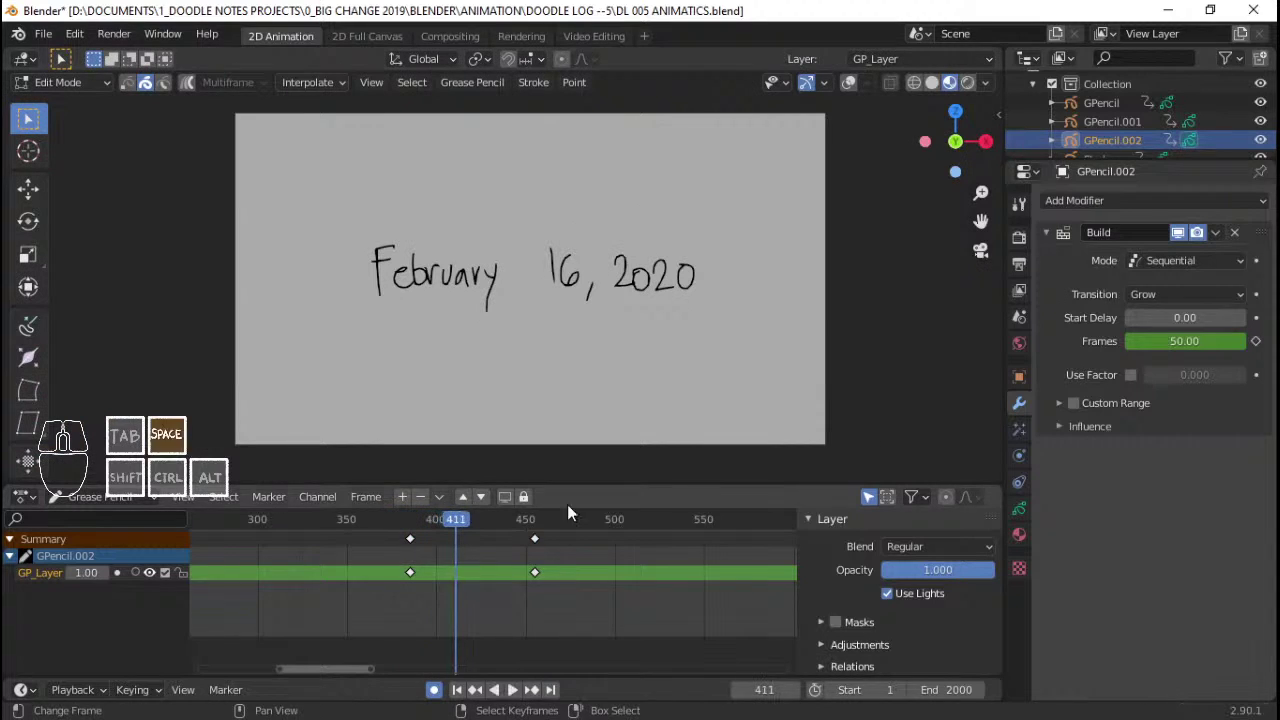
{"action": "middle_click_drag", "start_coordinate": [429, 577], "coordinate": [514, 577]}
{"action": "left_click", "coordinate": [267, 559]}
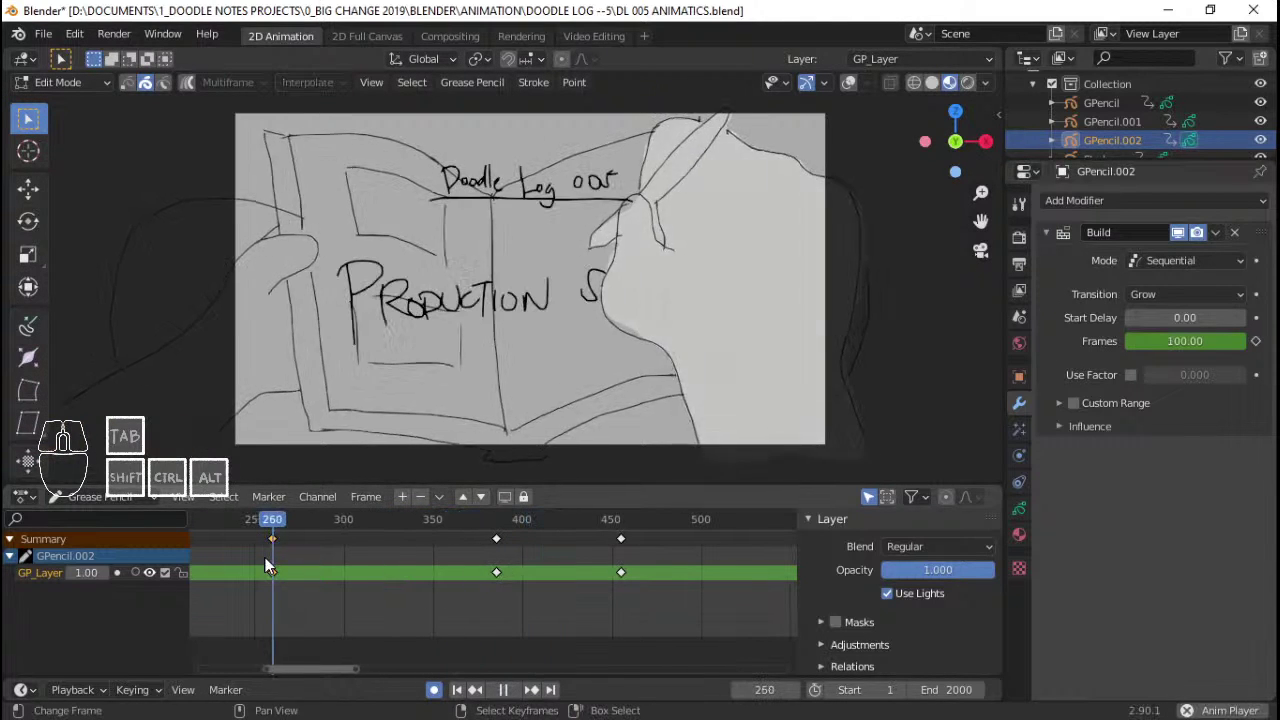
{"action": "key", "text": "space"}
{"action": "key", "text": "space"}
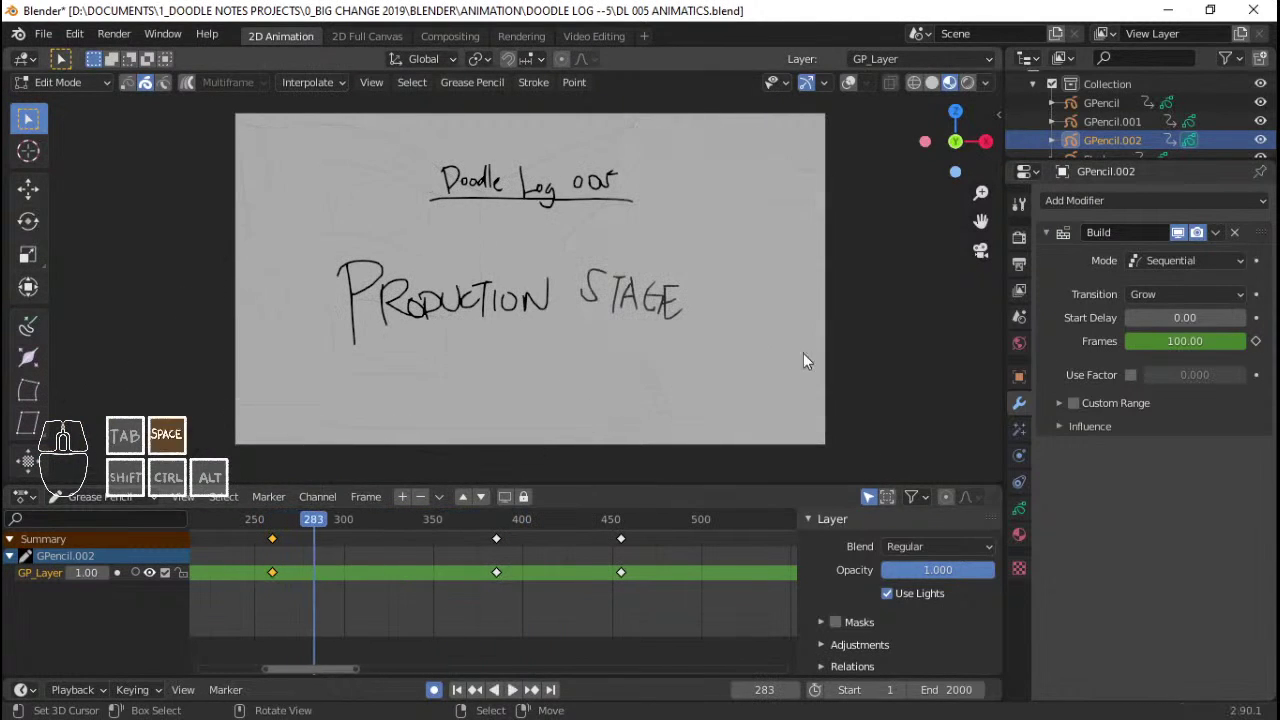
- Delete the GPencil.002 keyframe at frame 455 and replay the title write-on to frame 318
{"action": "right_click", "coordinate": [622, 538]}
{"action": "key", "text": "x"}
{"action": "left_click", "coordinate": [618, 537]}
{"action": "left_click", "coordinate": [280, 551]}
{"action": "key", "text": "space"}
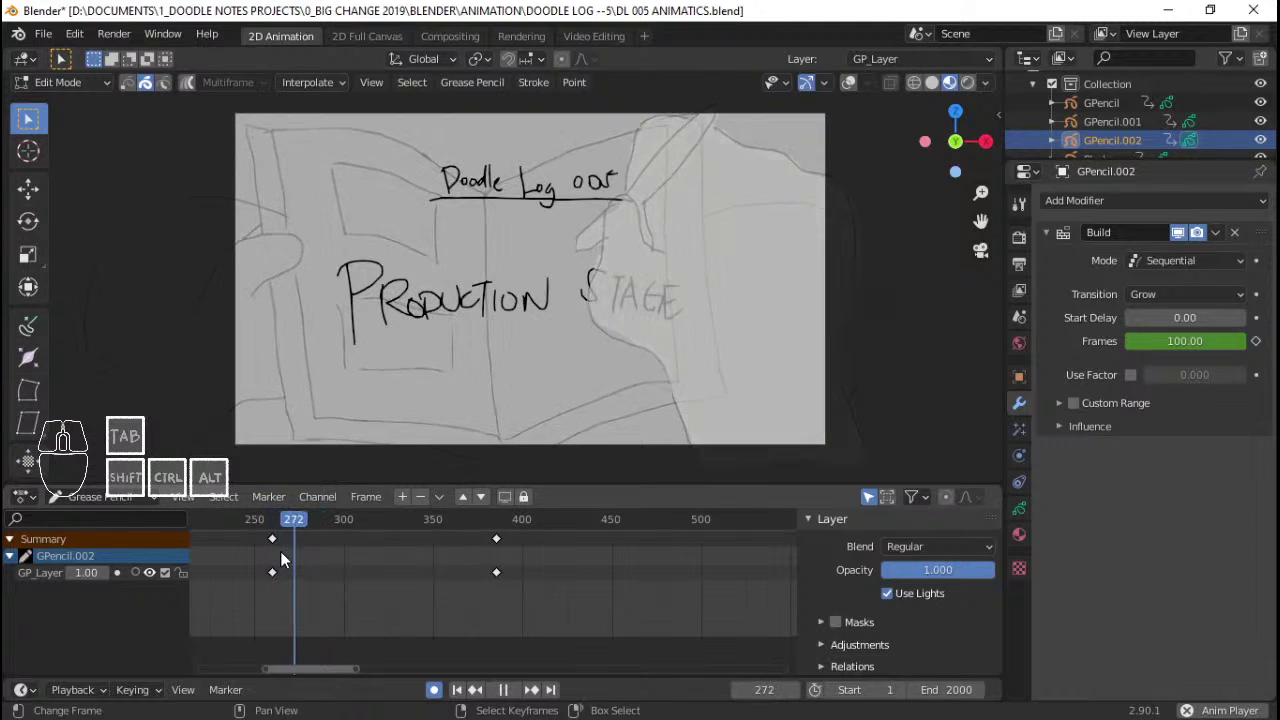
{"action": "key", "text": "space"}
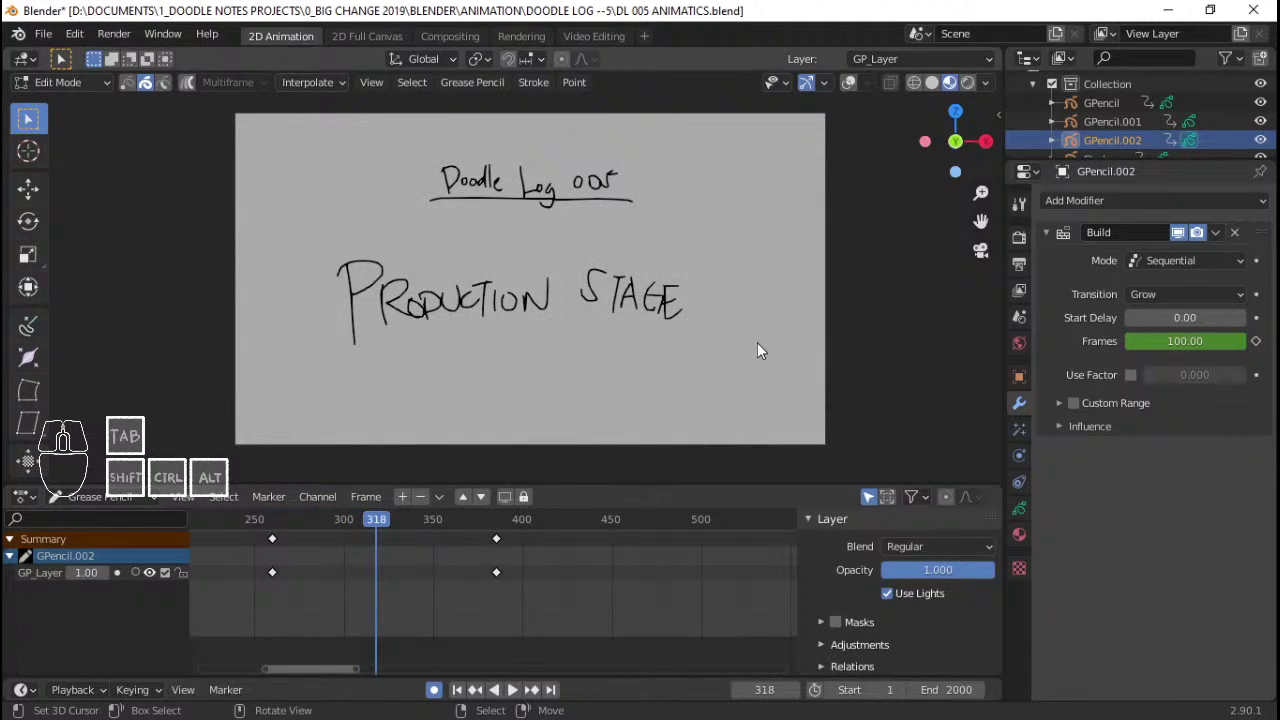
- Undo the deletion of the GPencil.002 keyframe at frame 455, replay the write-ons in Object Mode, and step back to frame 455
{"action": "key", "text": "ctrl+z"}
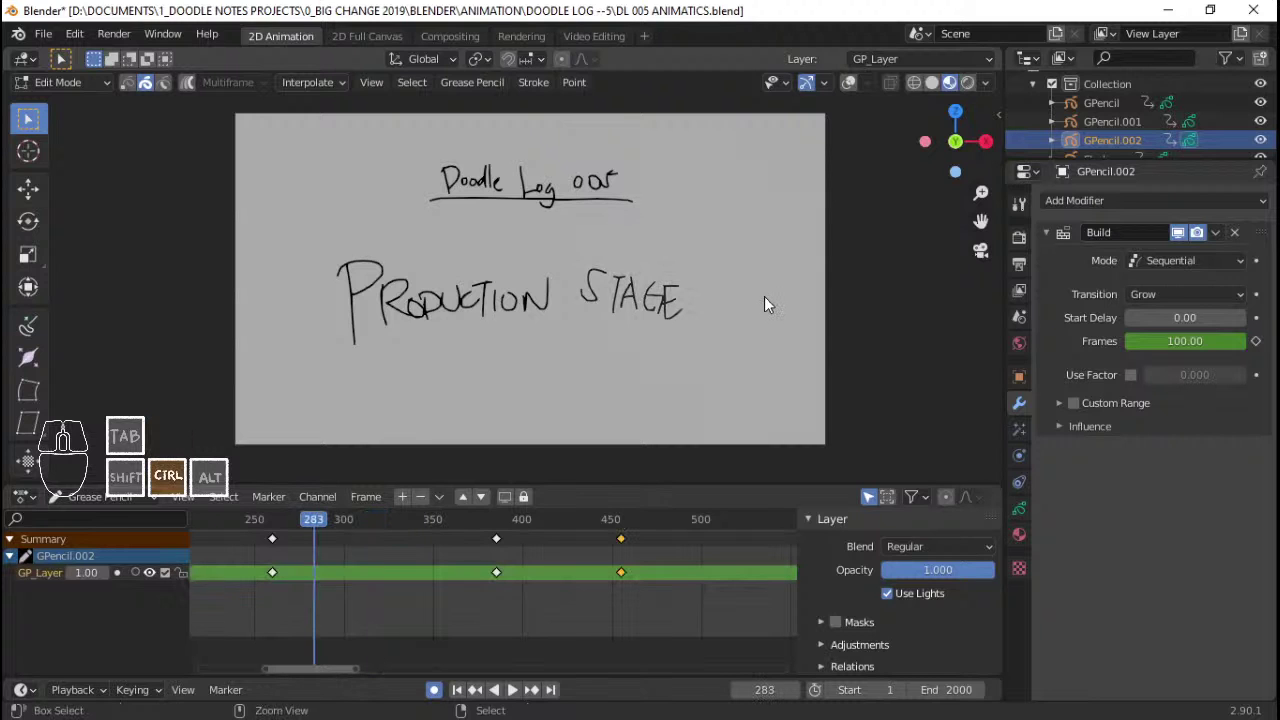
{"action": "key", "text": "Tab"}
{"action": "key", "text": "ctrl+Tab"}
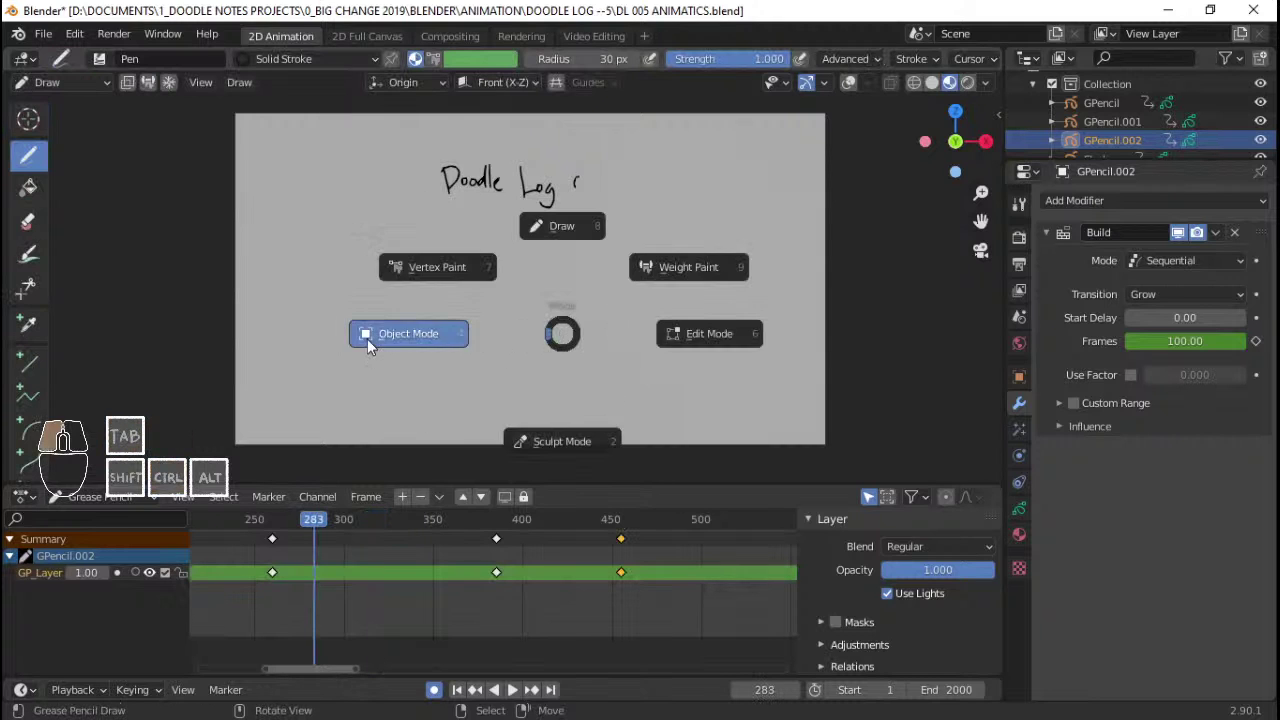
{"action": "left_click", "coordinate": [367, 339]}
{"action": "left_click", "coordinate": [257, 554]}
{"action": "key", "text": "space"}
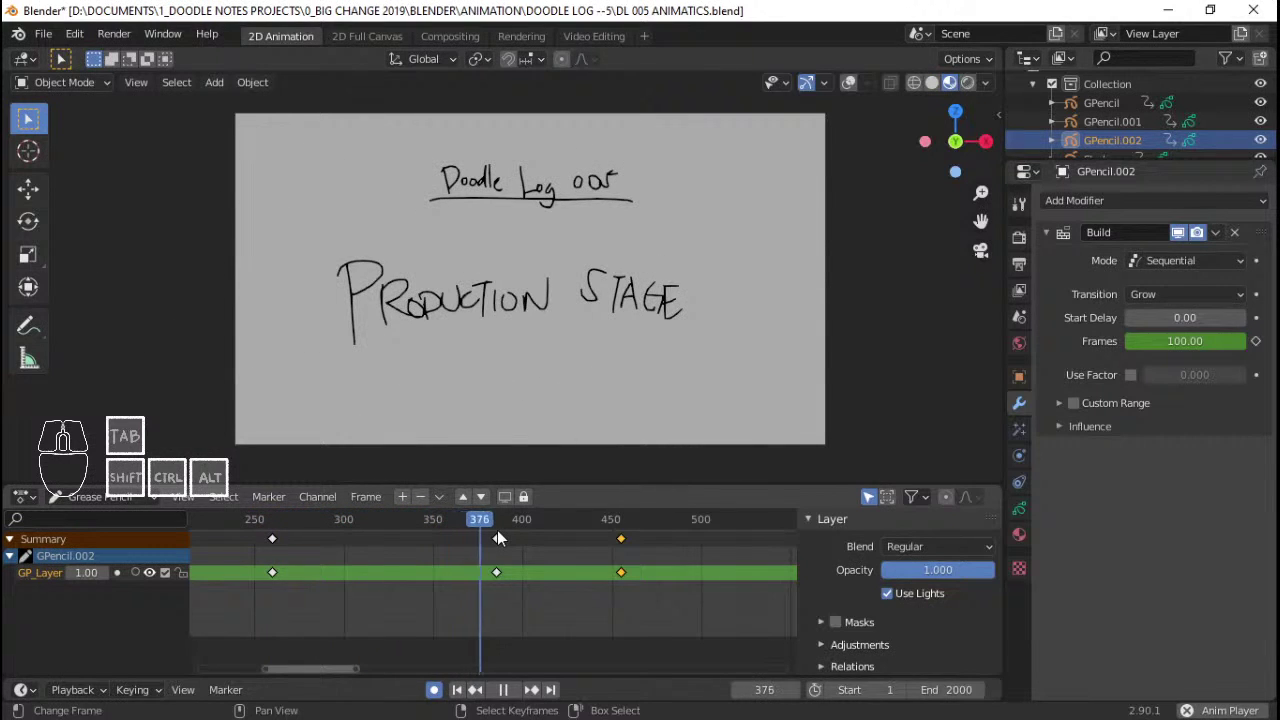
{"action": "middle_click_drag", "start_coordinate": [573, 547], "coordinate": [485, 549]}
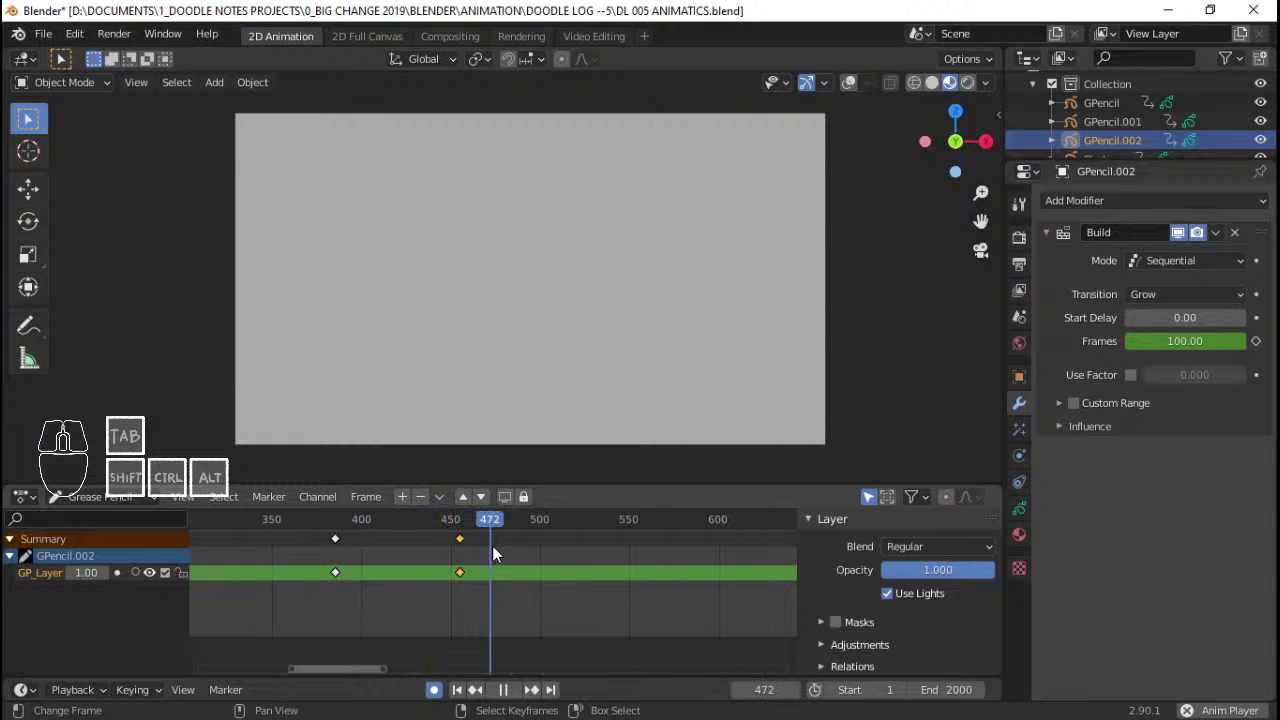
{"action": "key", "text": "ctrl+z"}
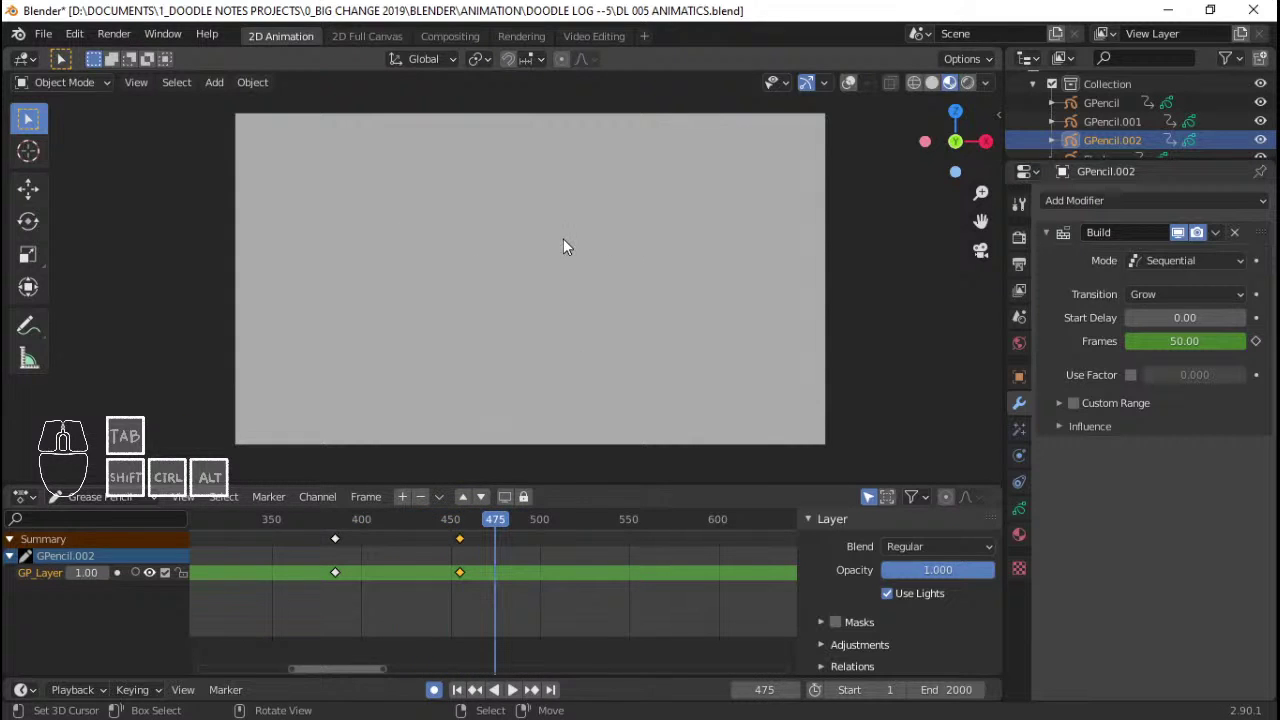
{"action": "key", "text": "ctrl+z"}
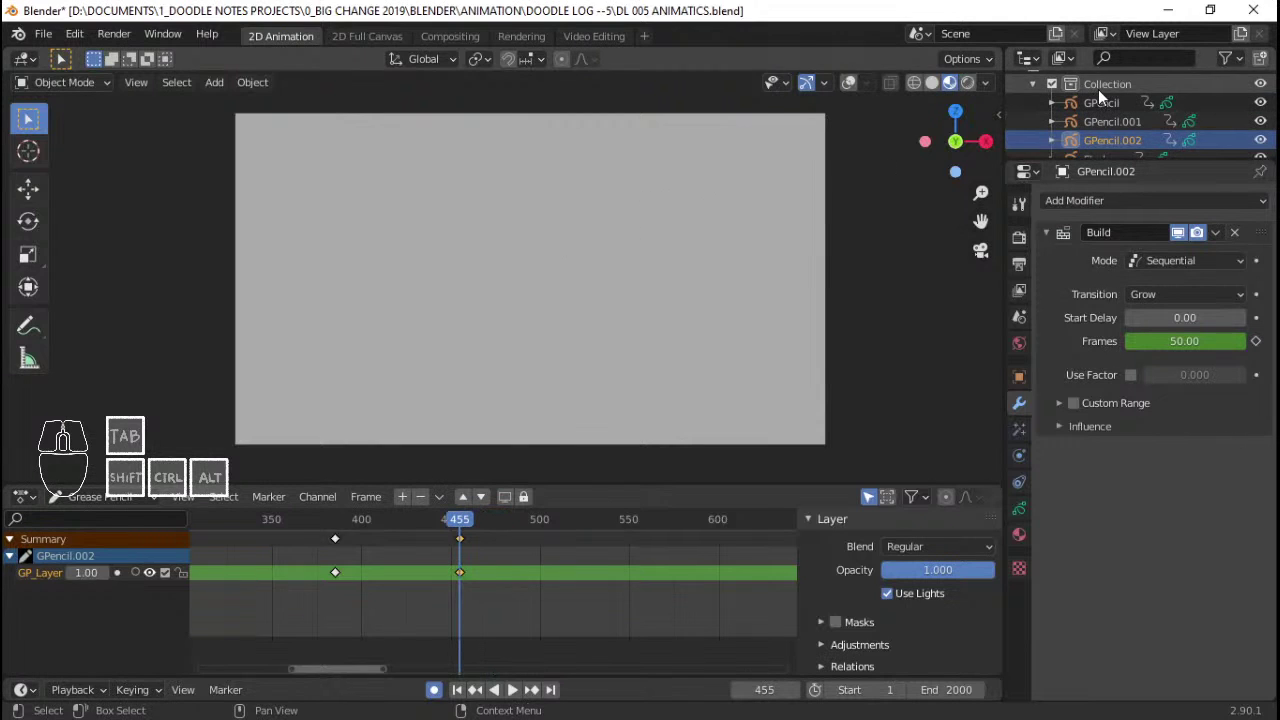
- With Collection active and viewport overlays shown, add a new Grease Pencil object at frame 455
{"action": "left_click", "coordinate": [1100, 87]}
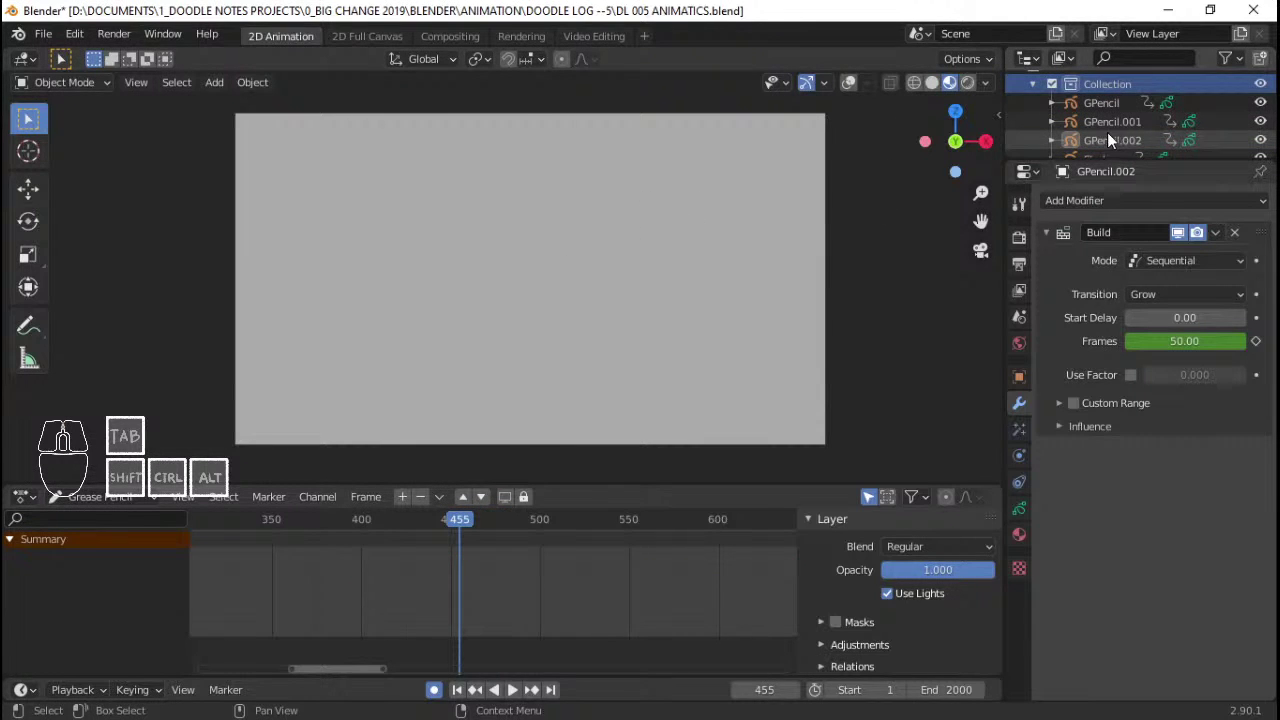
{"action": "left_click", "coordinate": [1107, 135]}
{"action": "left_click", "coordinate": [1107, 80]}
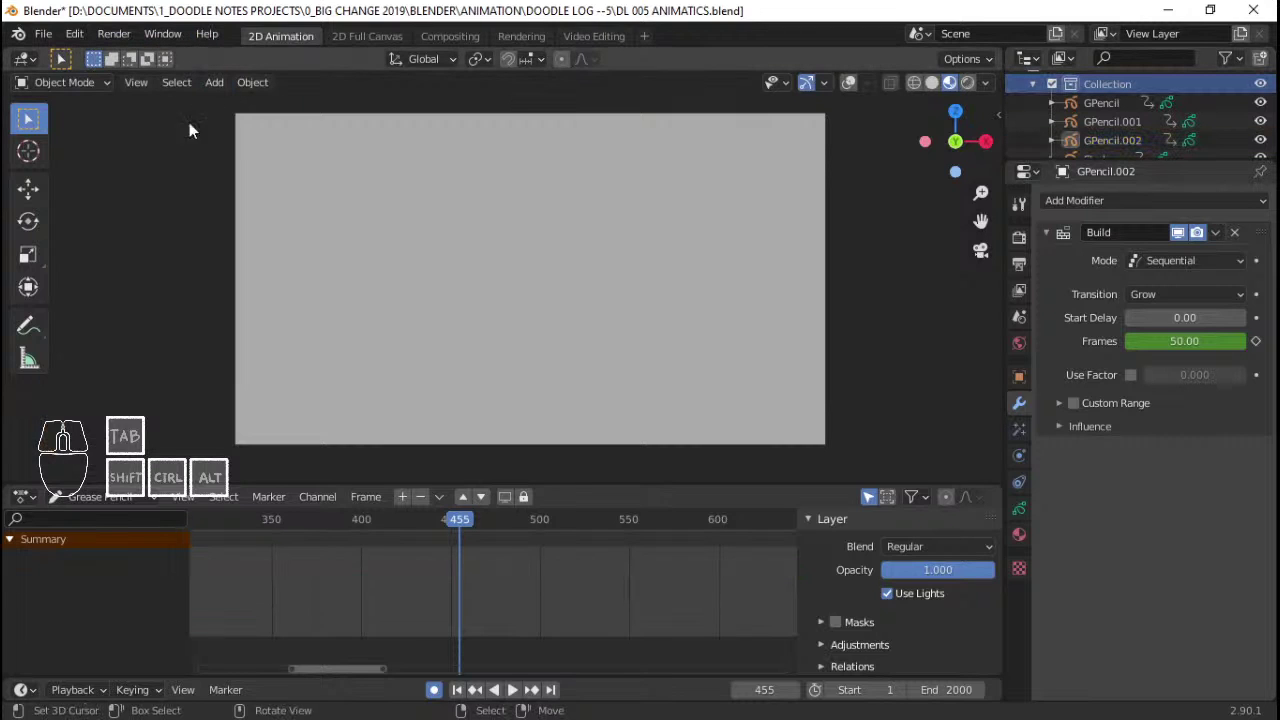
{"action": "key", "text": "shift+a"}
{"action": "left_click", "coordinate": [848, 82]}
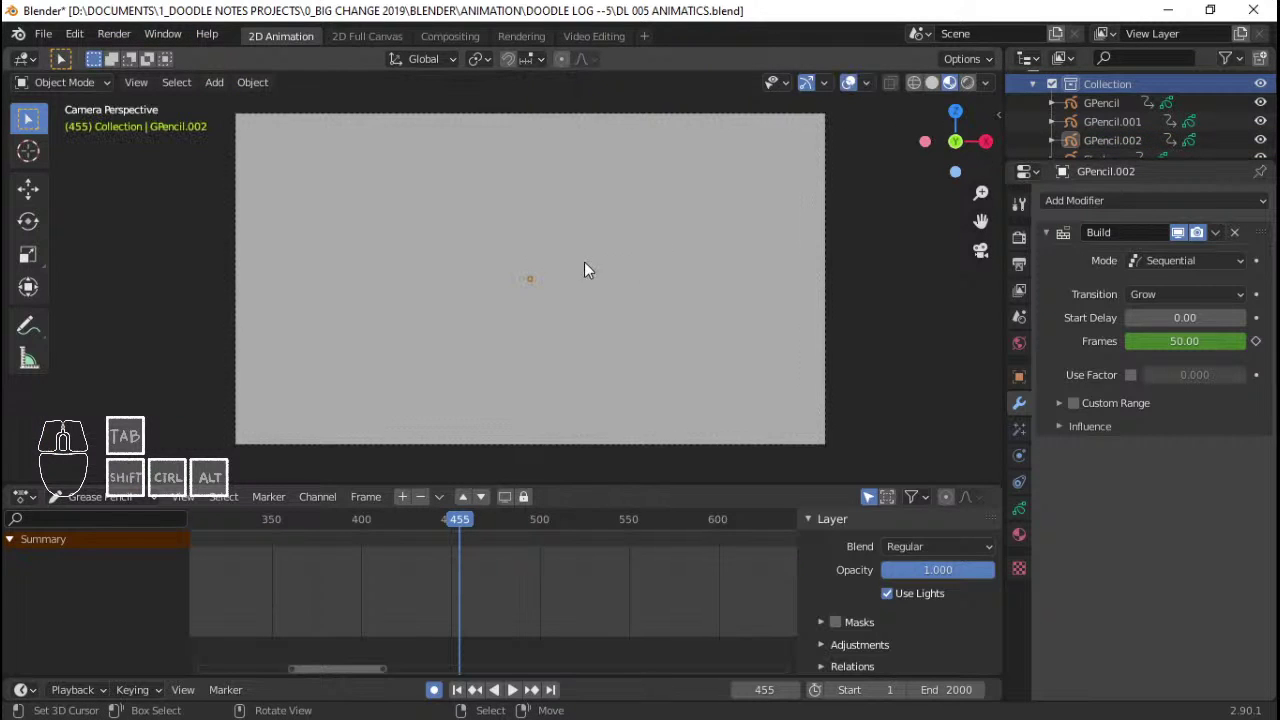
{"action": "key", "text": "shift+a"}
{"action": "left_click", "coordinate": [621, 258]}
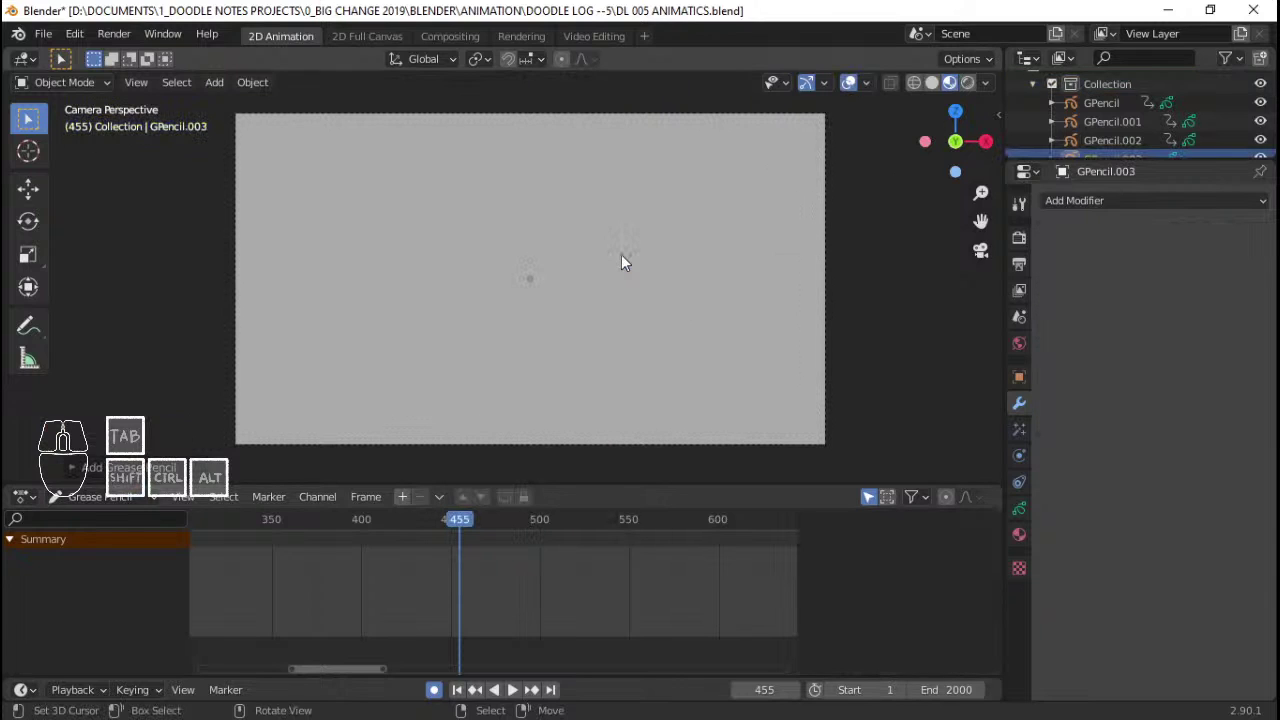
- Rename the new Grease Pencil object to Doodle Shot Text and put it into Draw Mode
{"action": "scroll", "coordinate": [1138, 149], "scroll_direction": "down", "scroll_amount": 2}
{"action": "left_click", "coordinate": [1122, 128]}
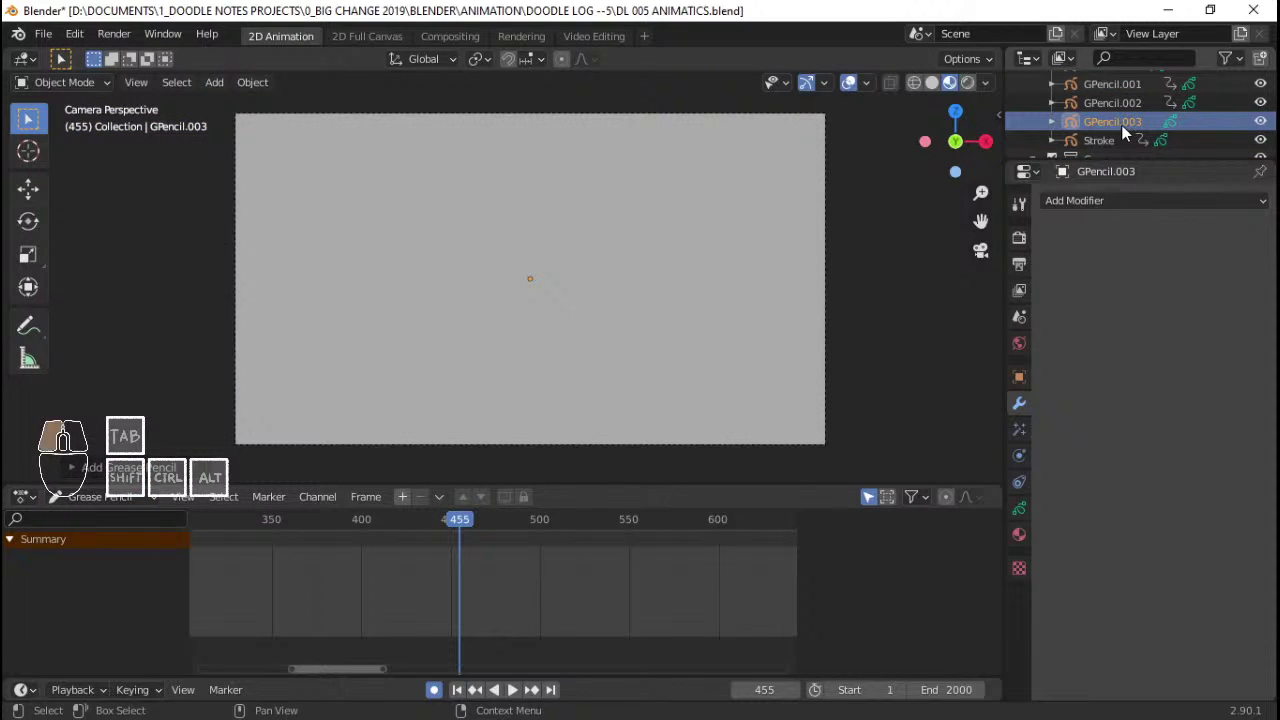
{"action": "double_click", "coordinate": [1122, 124]}
{"action": "type", "text": "Doodle"}
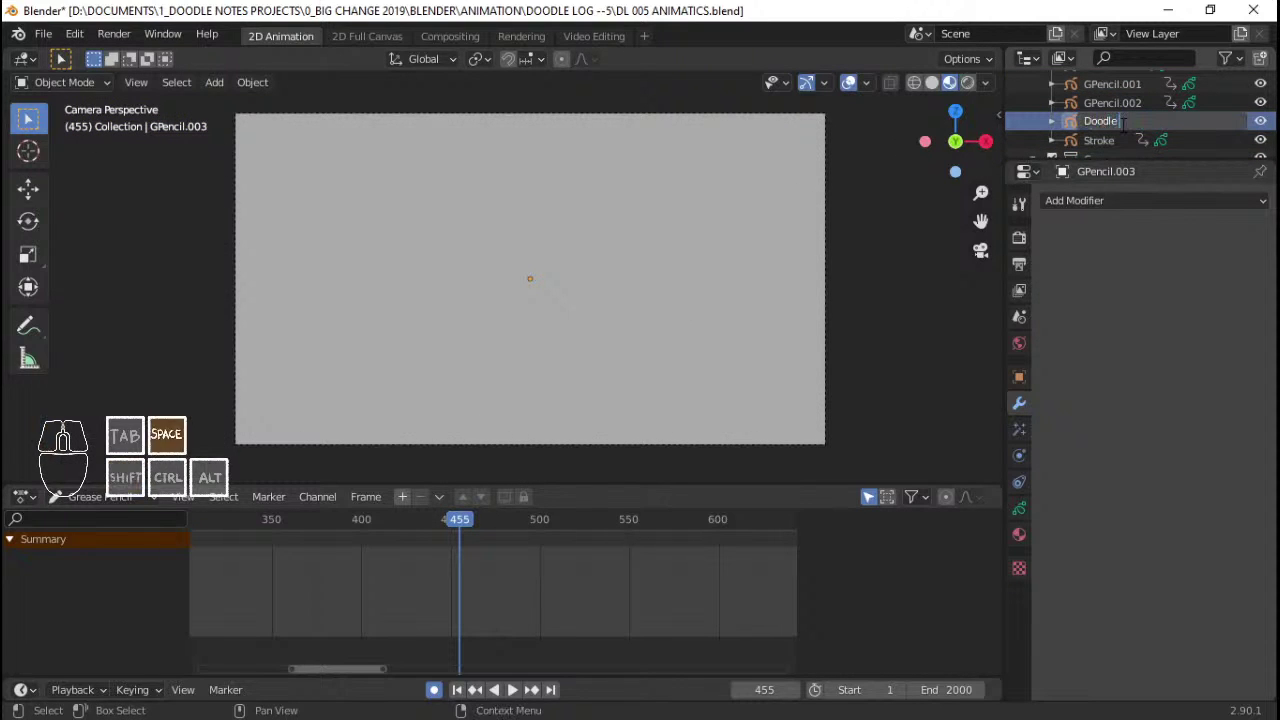
{"action": "type", "text": " Shot Text"}
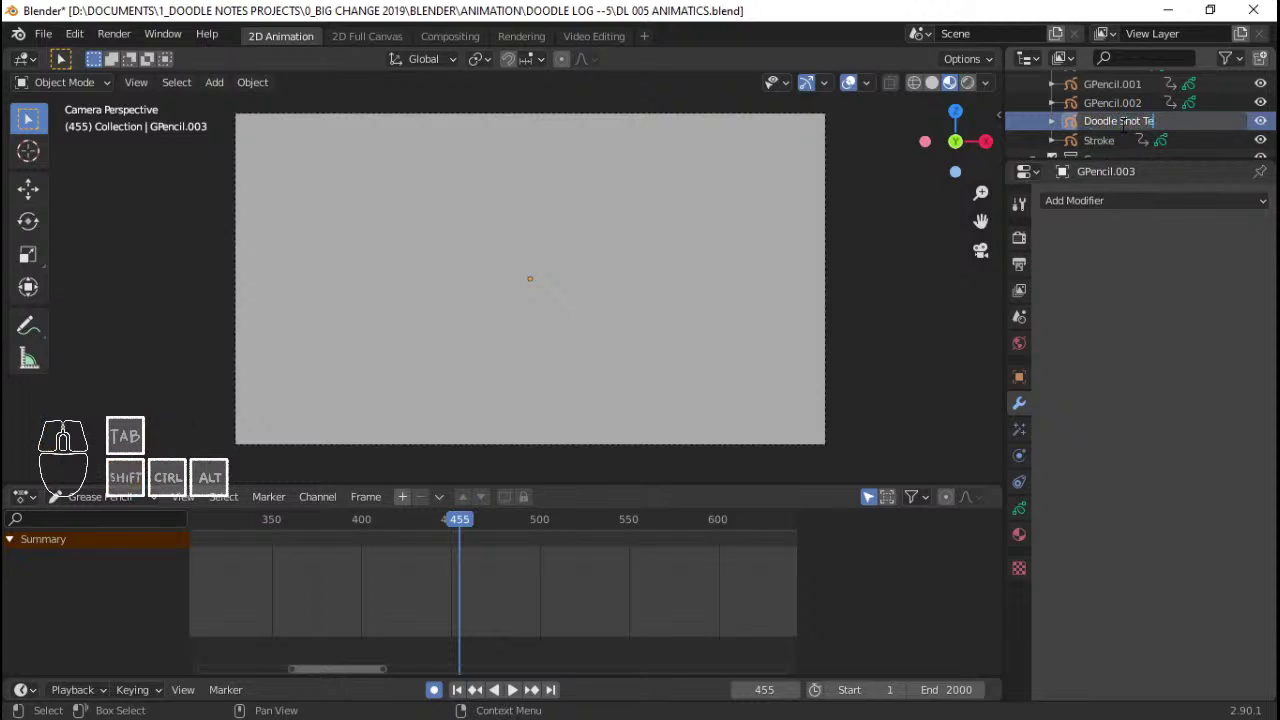
{"action": "key", "text": "Return"}
{"action": "scroll", "coordinate": [1138, 95], "scroll_direction": "up", "scroll_amount": 3}
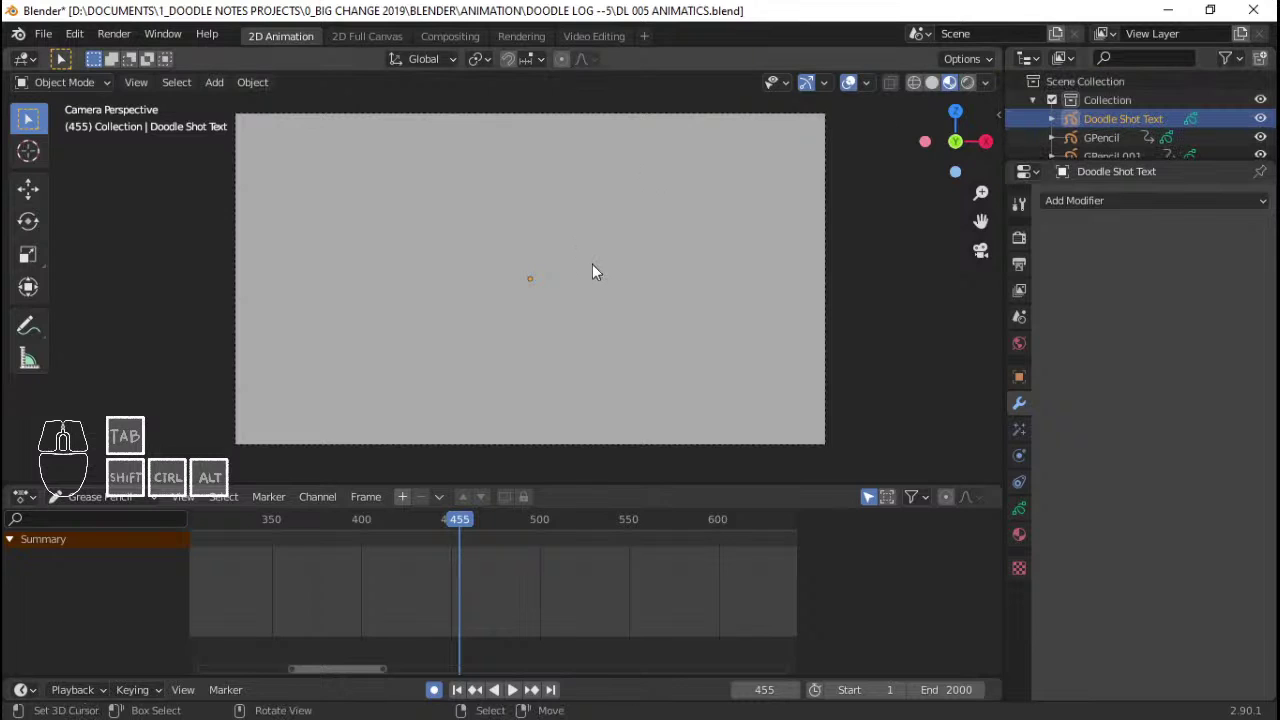
{"action": "key", "text": "ctrl+Tab"}
{"action": "left_click", "coordinate": [521, 140]}
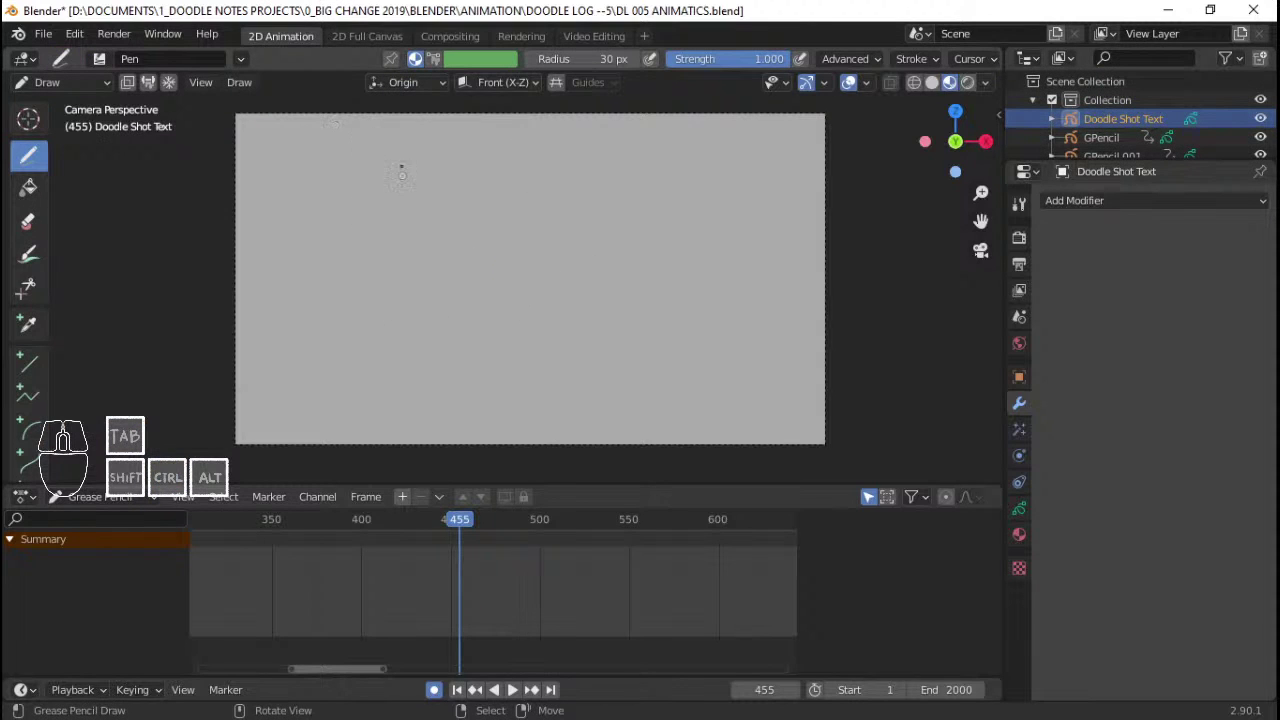
{"action": "left_click_drag", "start_coordinate": [412, 212], "coordinate": [404, 202]}
{"action": "key", "text": "ctrl+z"}
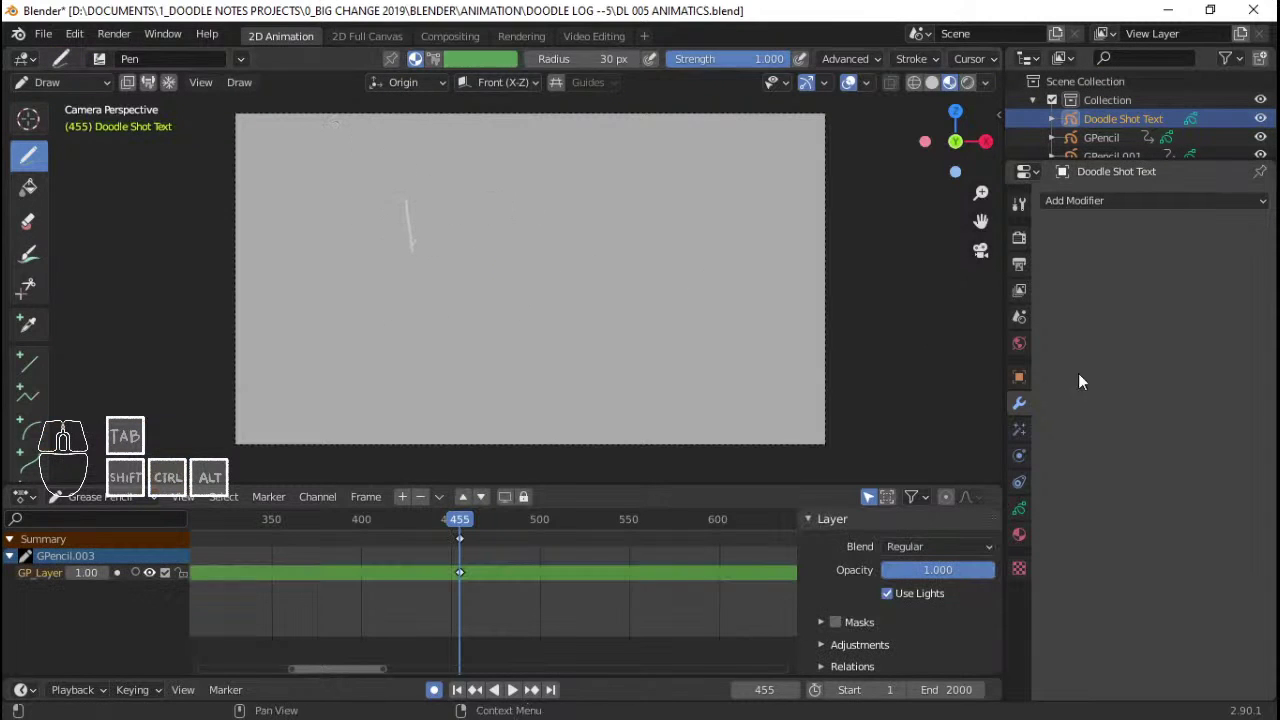
{"action": "key", "text": "ctrl+z"}
- Assign the existing Solid Stroke material to Doodle Shot Text and hand-letter "Doodle Shot 001" at frame 455
{"action": "left_click", "coordinate": [1019, 508]}
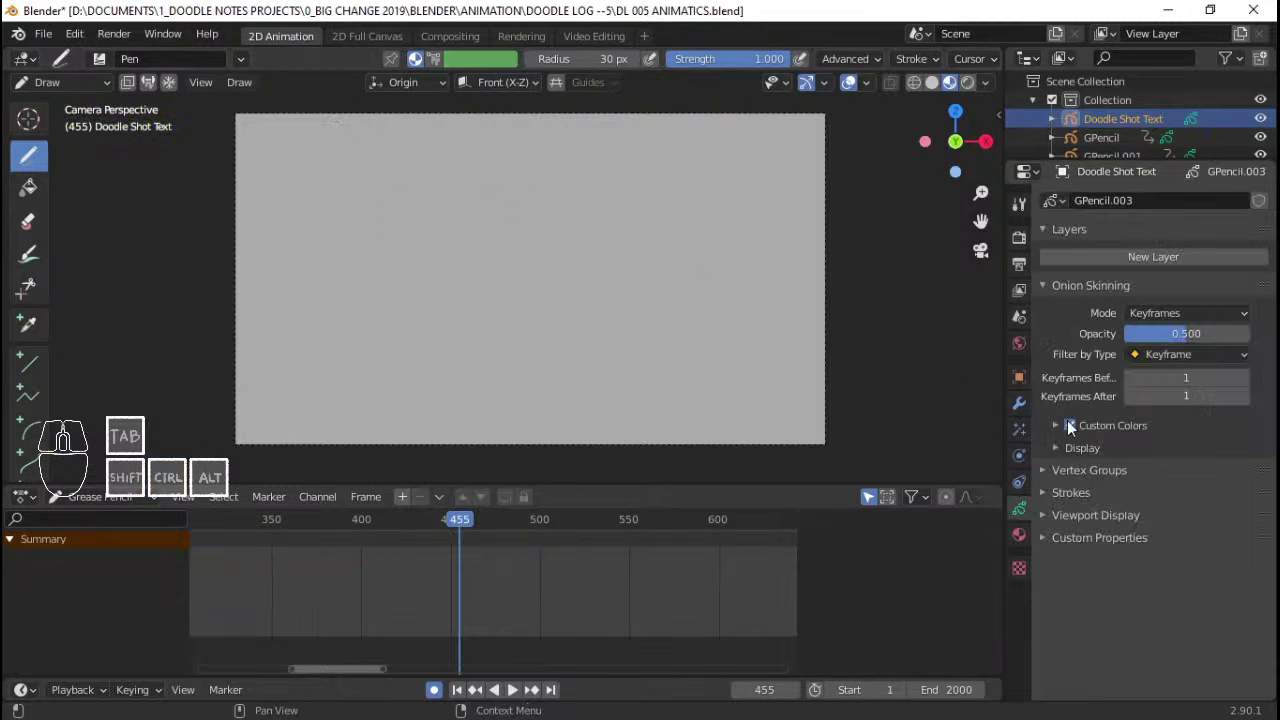
{"action": "left_click", "coordinate": [1019, 534]}
{"action": "left_click", "coordinate": [1054, 355]}
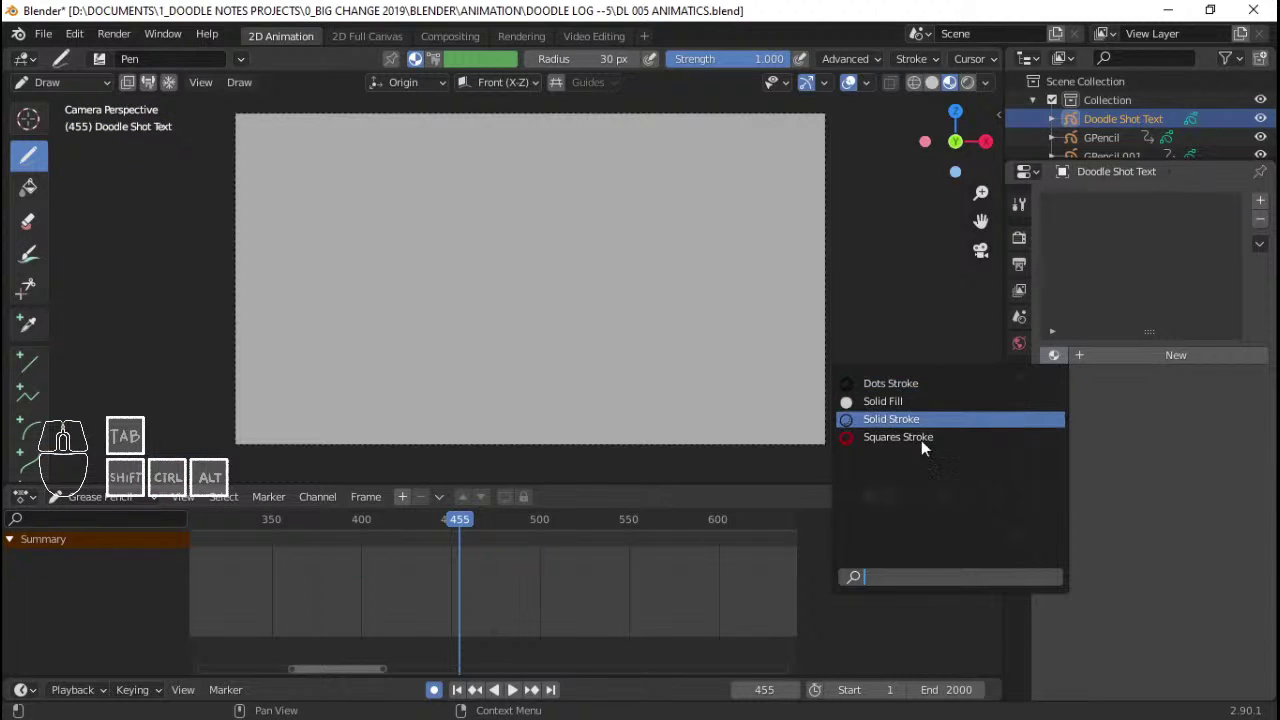
{"action": "left_click", "coordinate": [900, 419]}
{"action": "left_click_drag", "start_coordinate": [404, 217], "coordinate": [414, 260]}
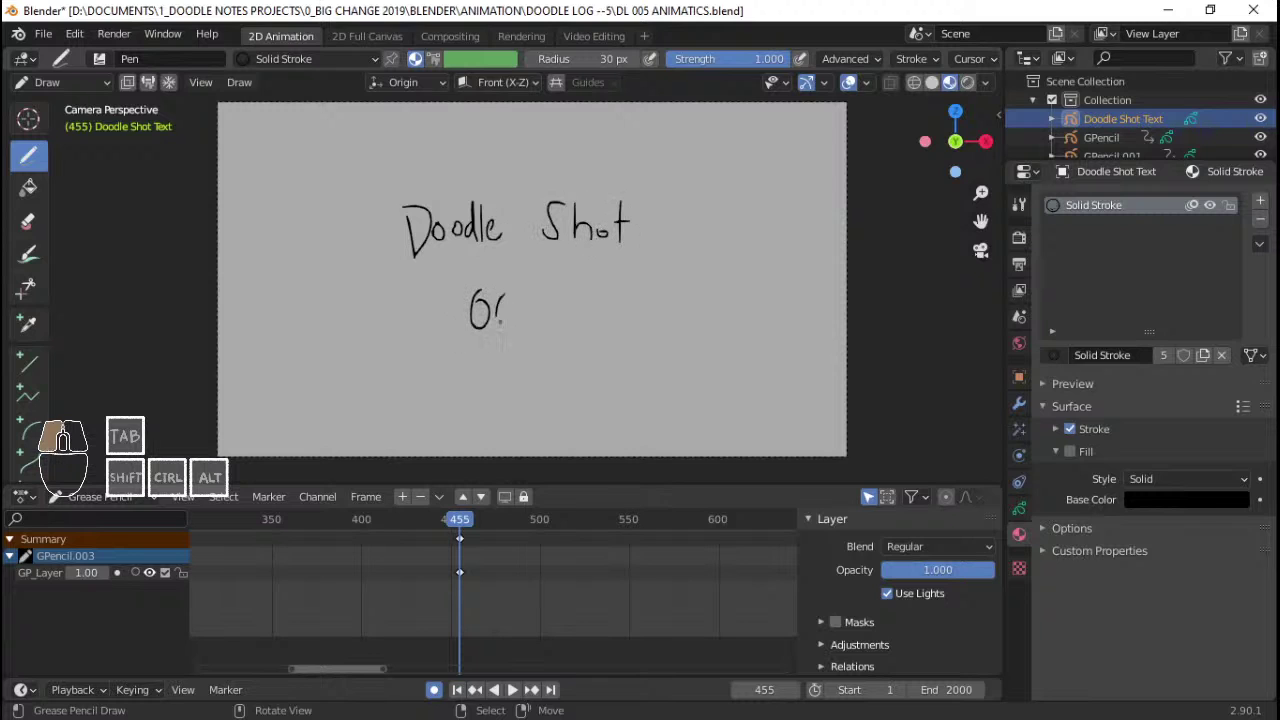
- Play from frame 409 with everything deselected in Object Mode to check the change from the date to the Doodle Shot text
{"action": "left_click", "coordinate": [378, 519]}
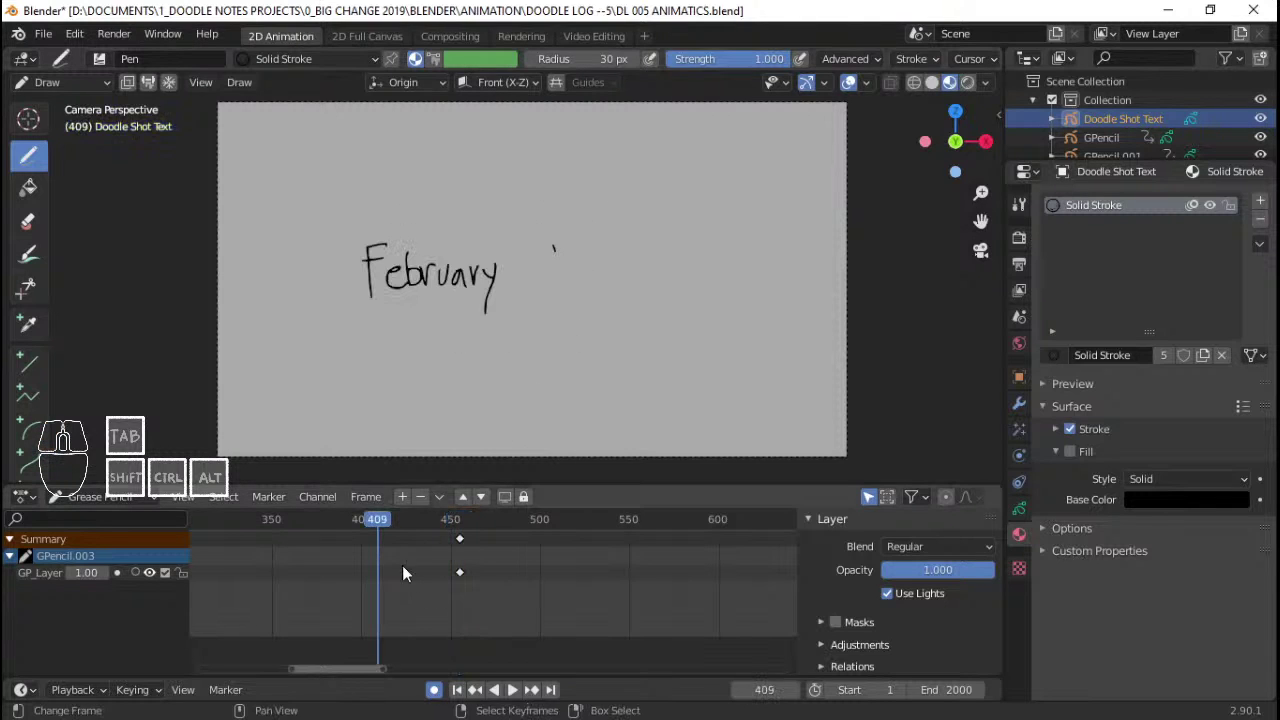
{"action": "key", "text": "space"}
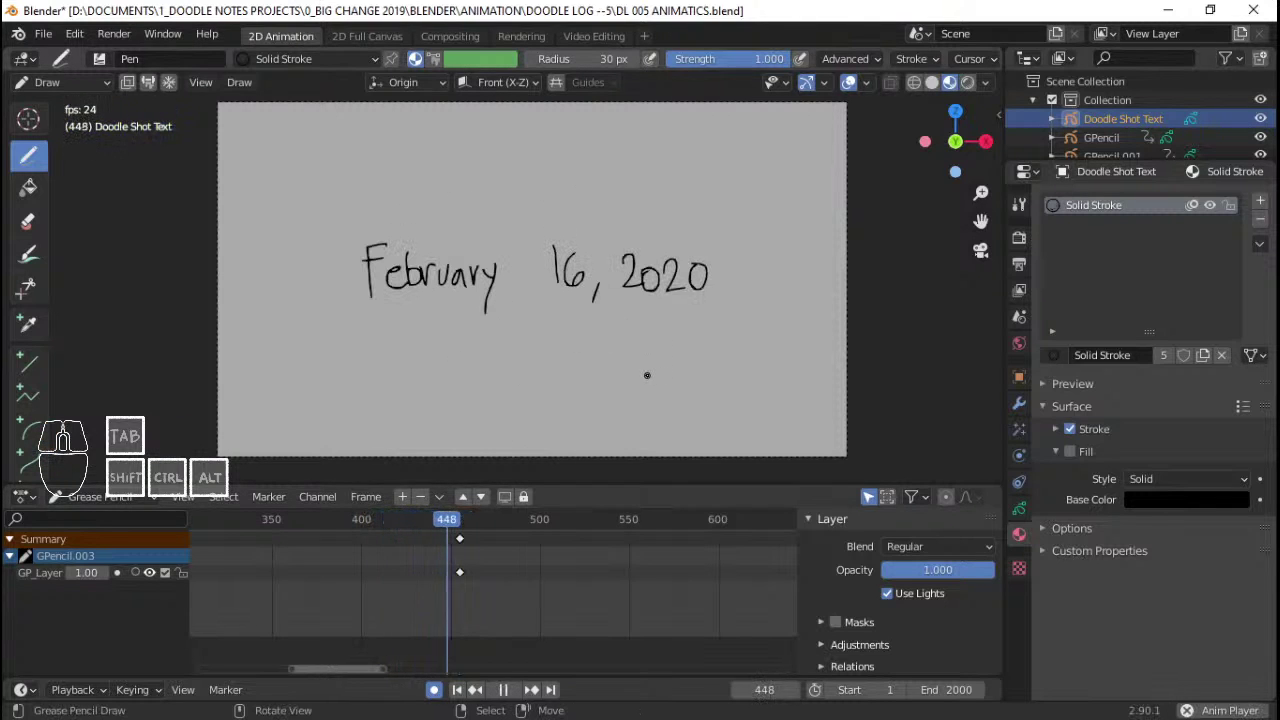
{"action": "key", "text": "ctrl+Tab"}
{"action": "left_click", "coordinate": [608, 366]}
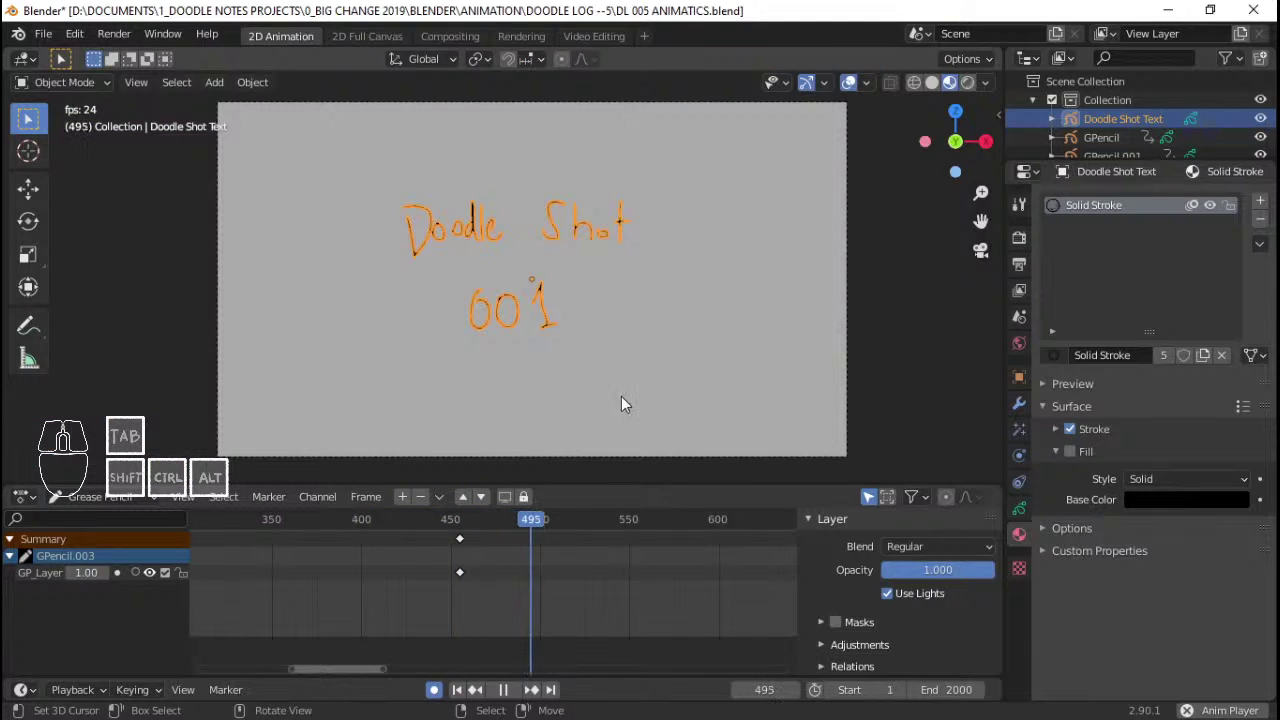
{"action": "key", "text": "alt+a"}
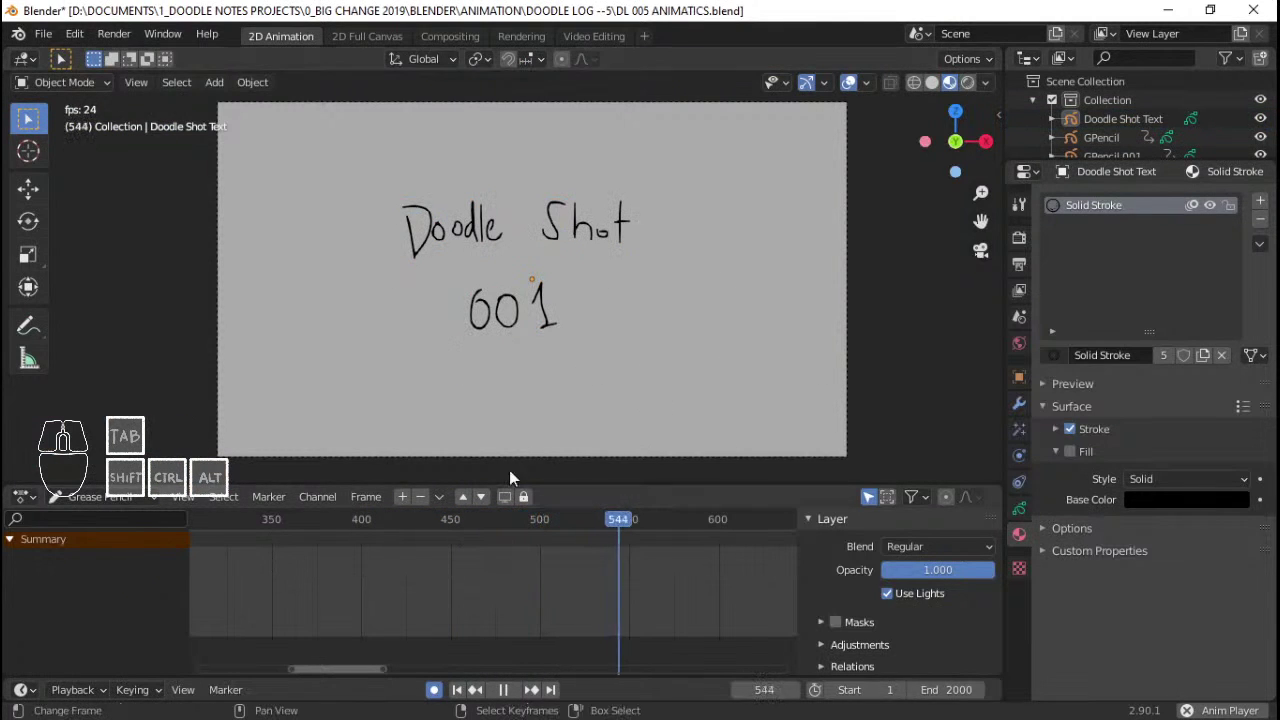
{"action": "key", "text": "space"}
{"action": "middle_click_drag", "start_coordinate": [500, 563], "coordinate": [417, 597], "text": "ctrl"}
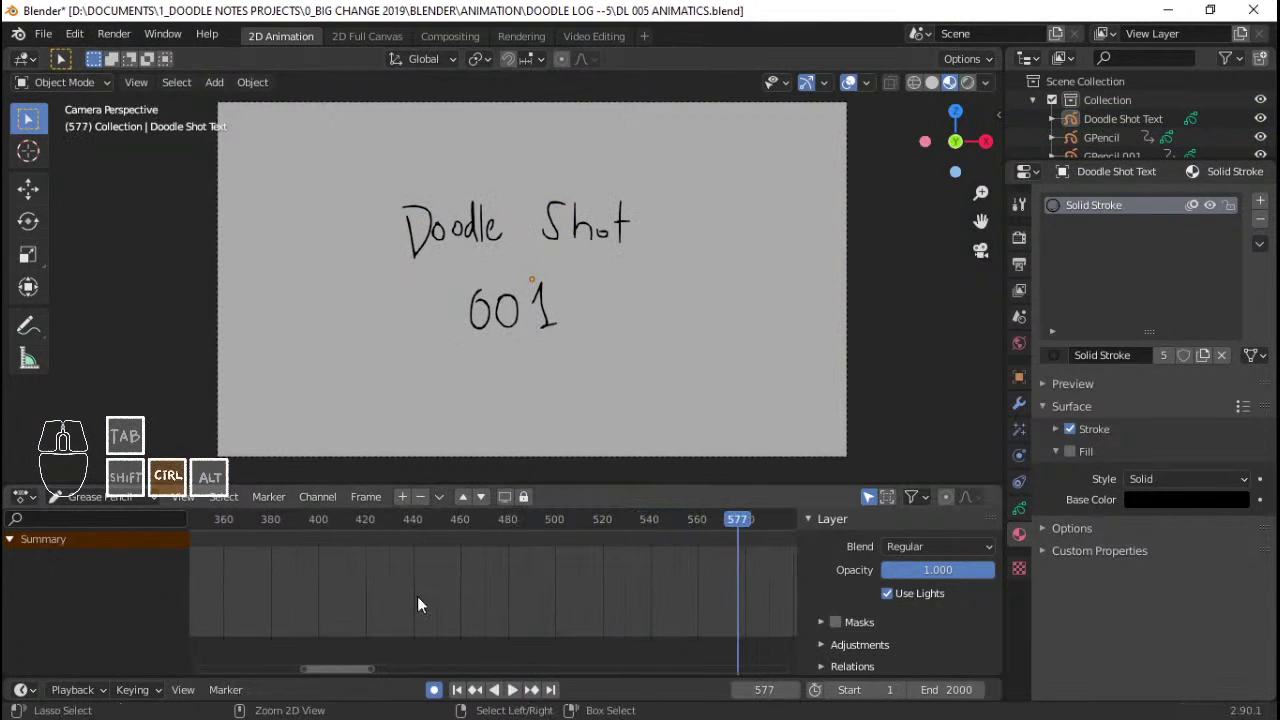
- Switch to the Video Editing workspace, save the file, and play the animatic with its voice-over from the start
{"action": "left_click", "coordinate": [588, 33]}
{"action": "left_click", "coordinate": [590, 36]}
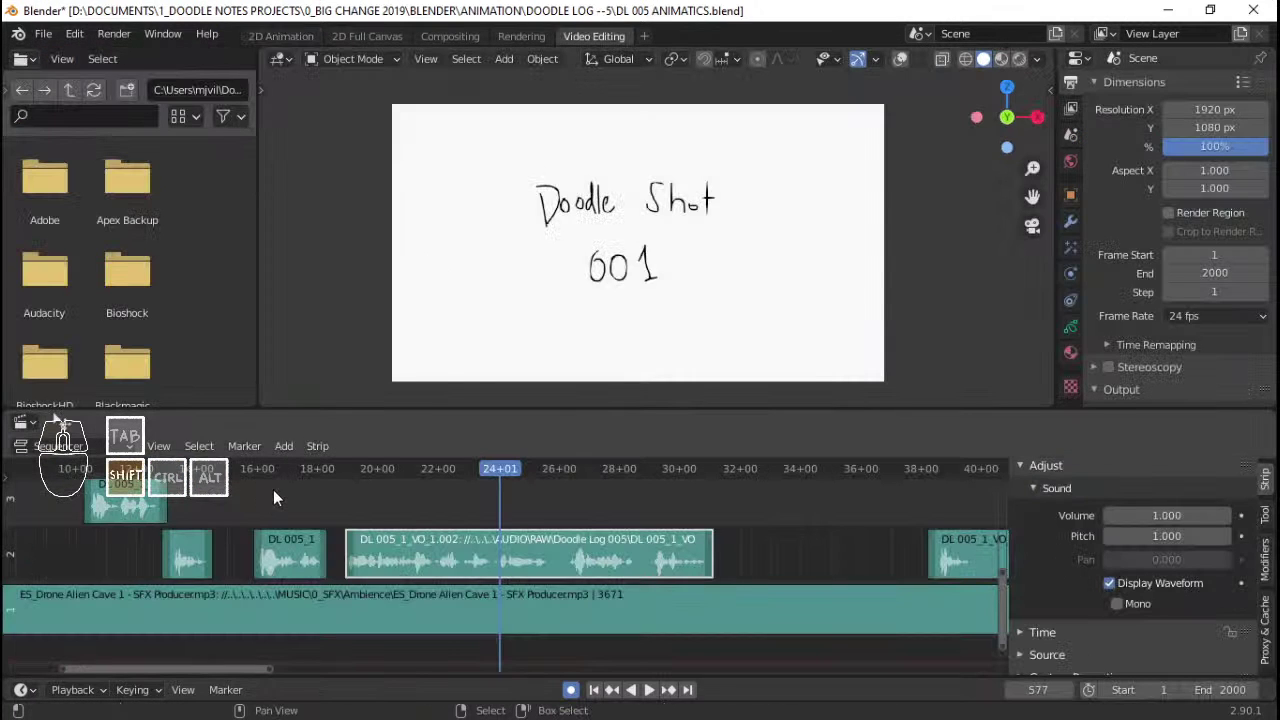
{"action": "key", "text": "shift+Left"}
{"action": "key", "text": "ctrl+s"}
{"action": "key", "text": "space"}
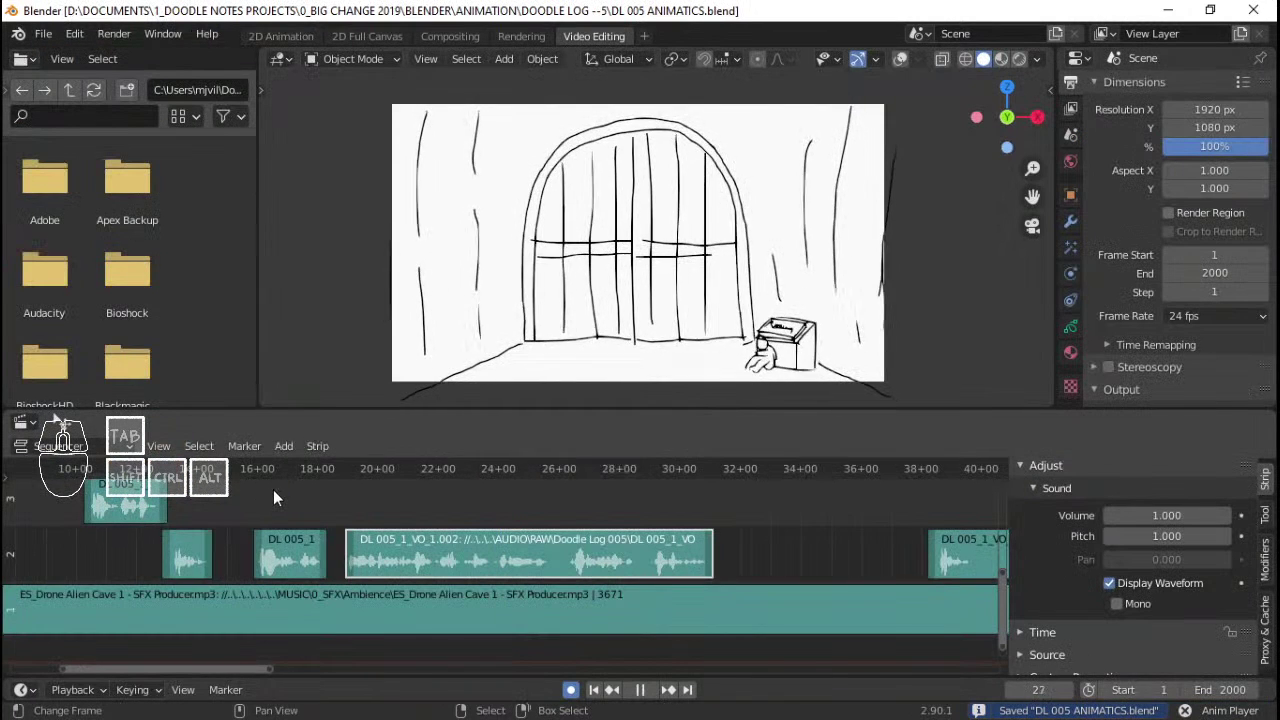
{"action": "scroll", "coordinate": [393, 508], "scroll_direction": "down", "scroll_amount": 4}
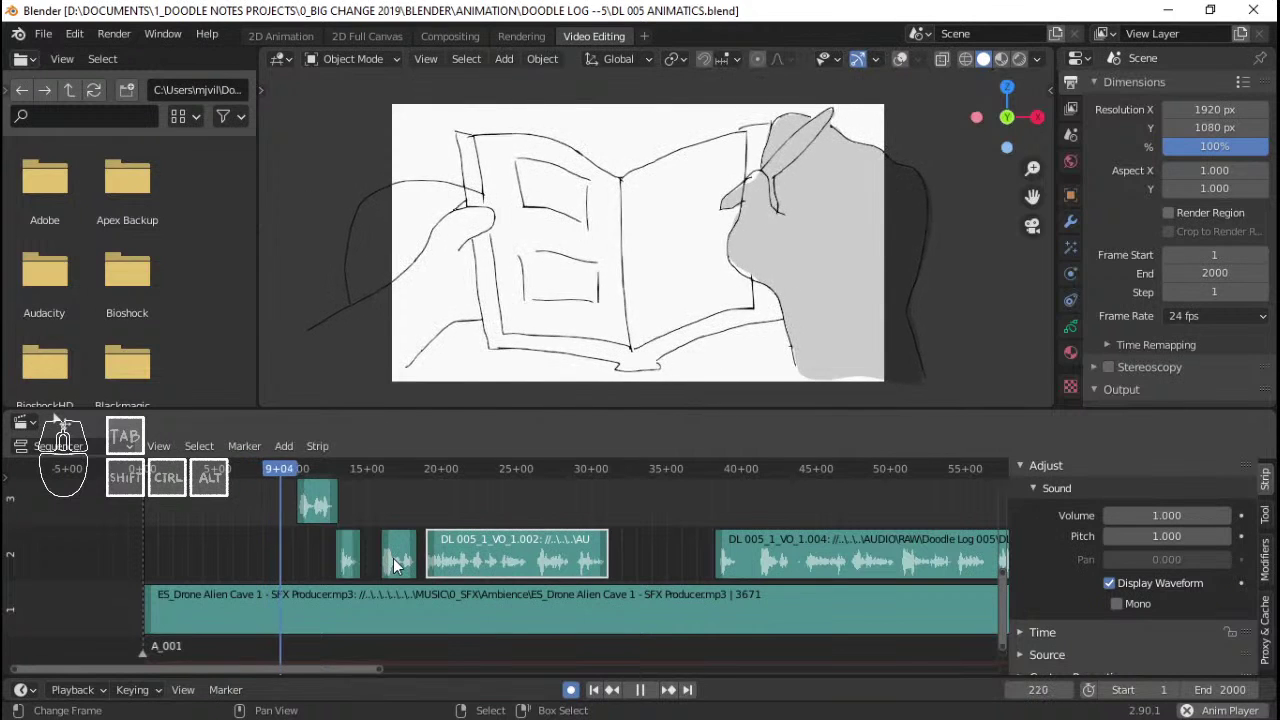
{"action": "key", "text": "space"}
{"action": "key", "text": "shift+Left"}
{"action": "key", "text": "space"}
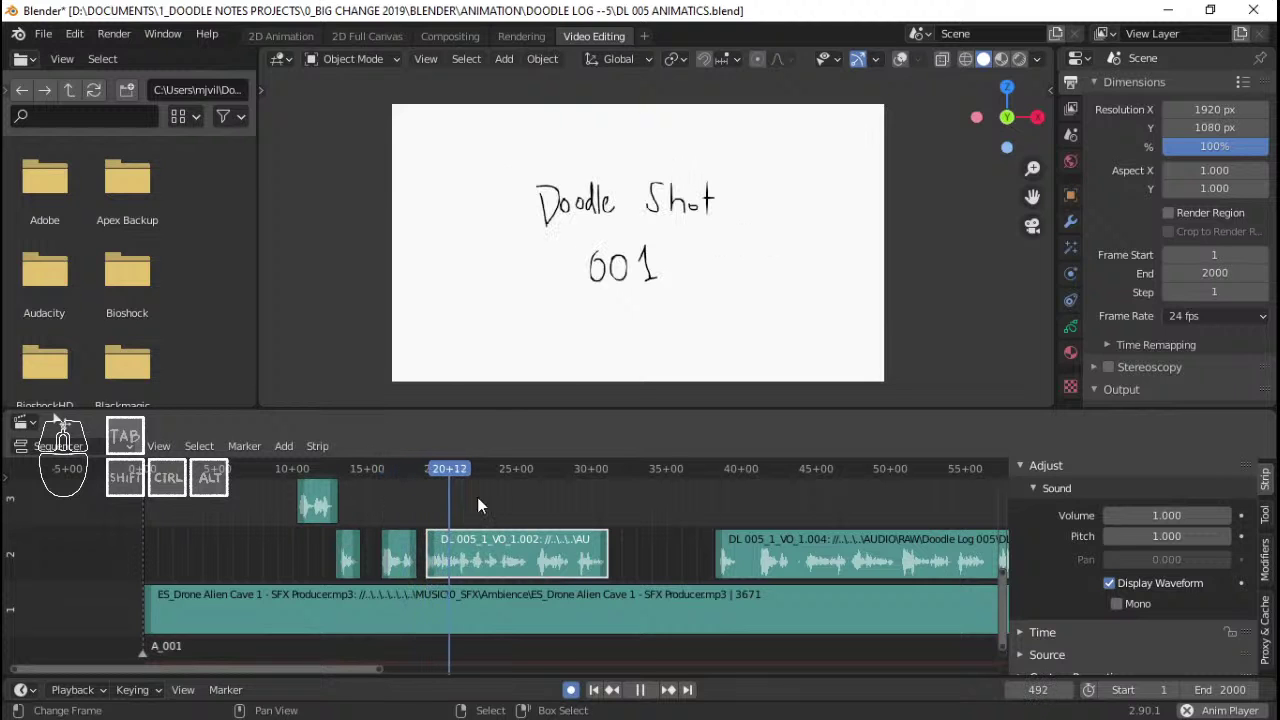
- Add a timeline marker named A_002 at frame 80, where the RENDER button close-up is shown
{"action": "left_click_drag", "start_coordinate": [342, 512], "coordinate": [189, 530]}
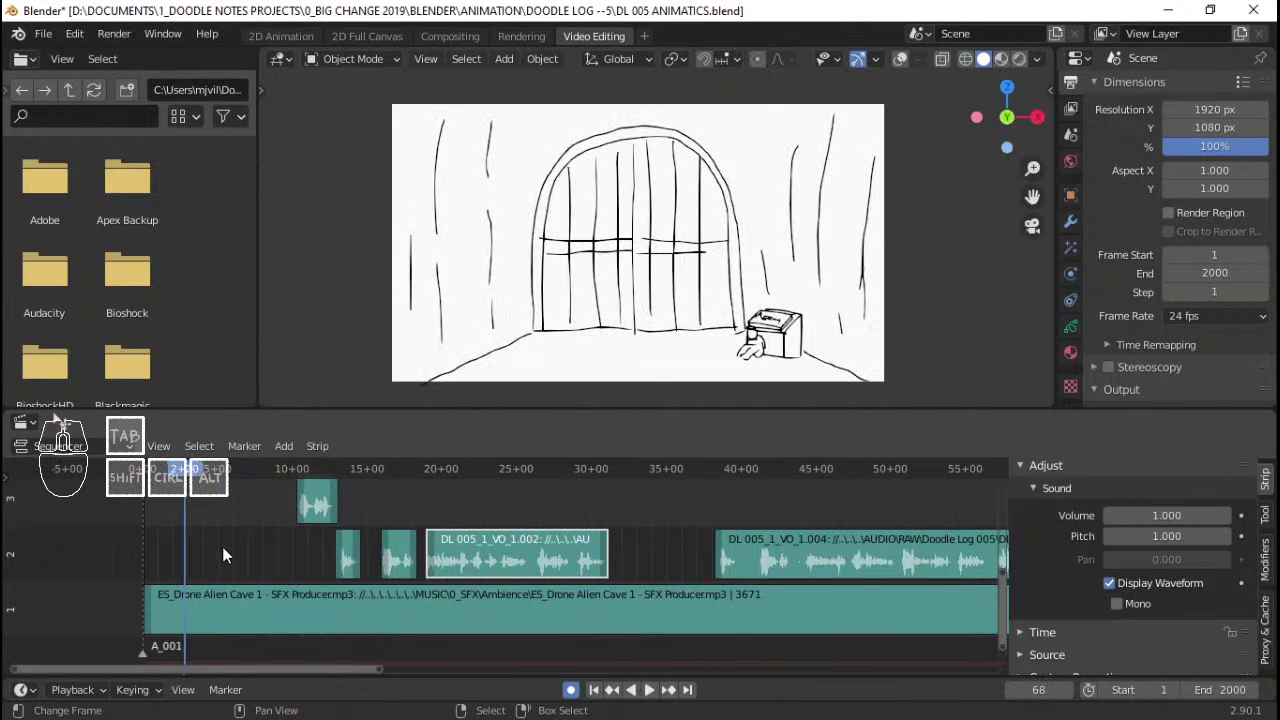
{"action": "left_click", "coordinate": [194, 542]}
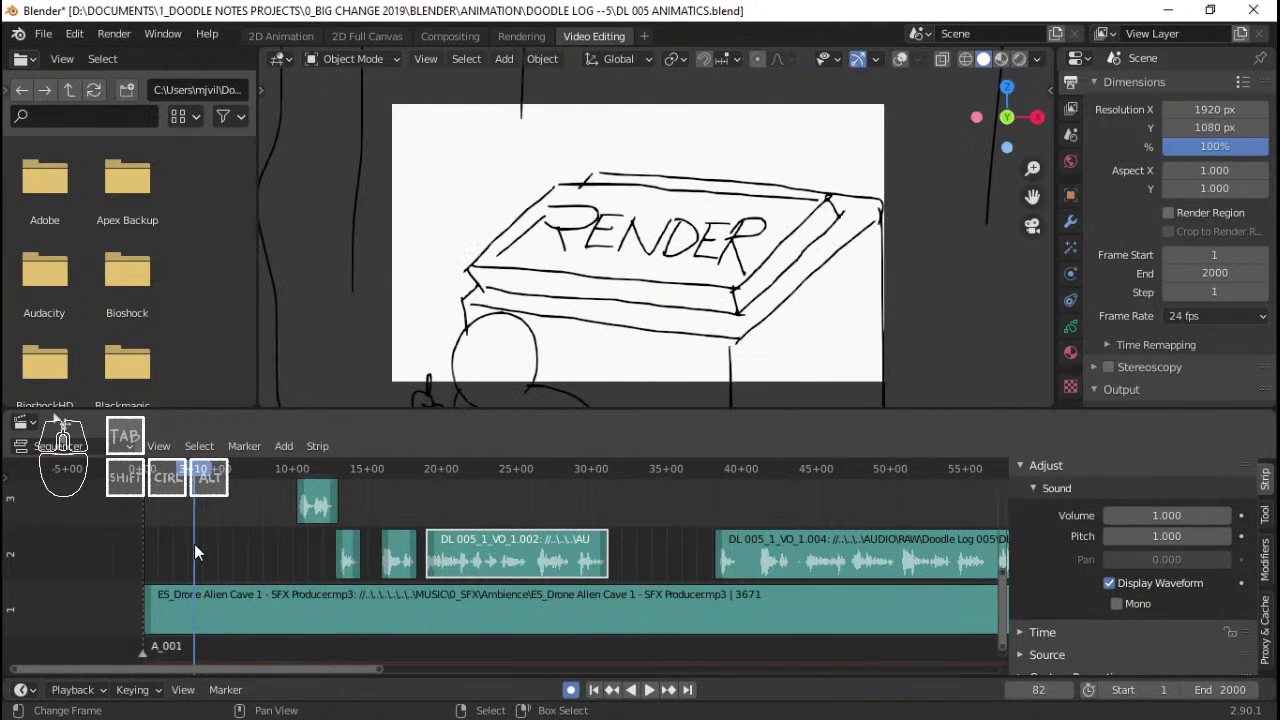
{"action": "scroll", "coordinate": [509, 524], "scroll_direction": "up", "scroll_amount": 4}
{"action": "key", "text": "Left"}
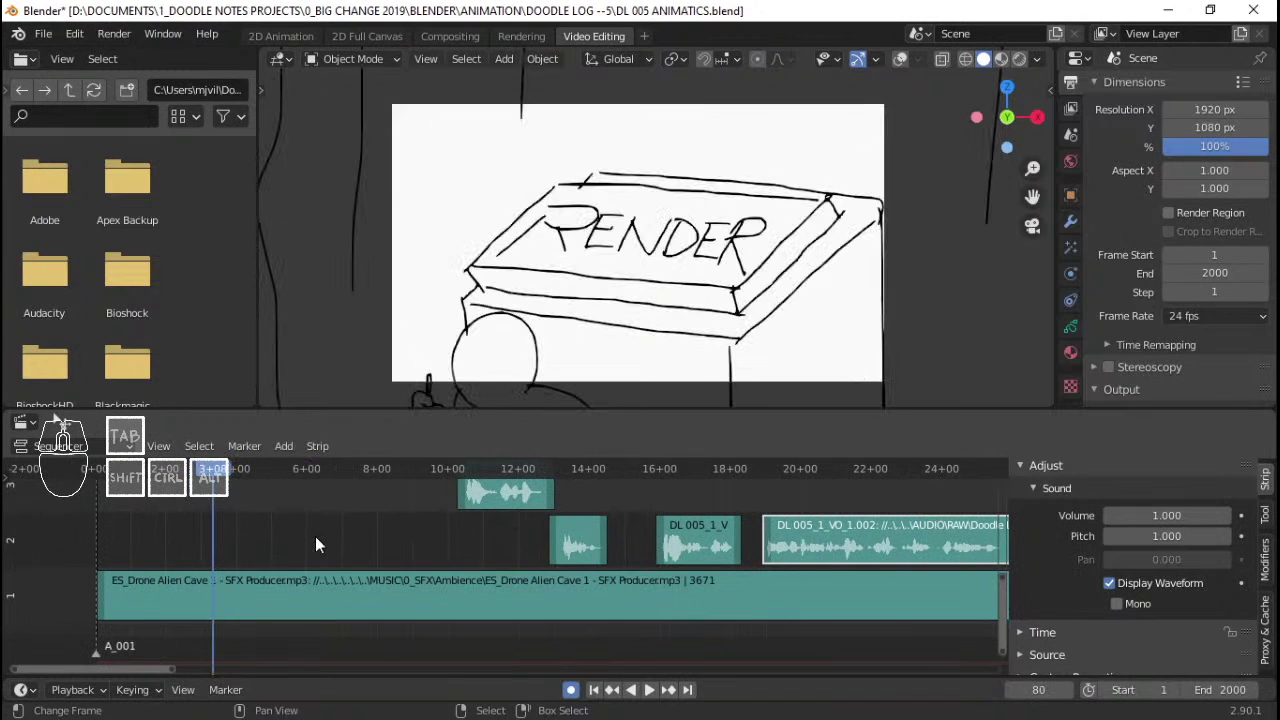
{"action": "key", "text": "m"}
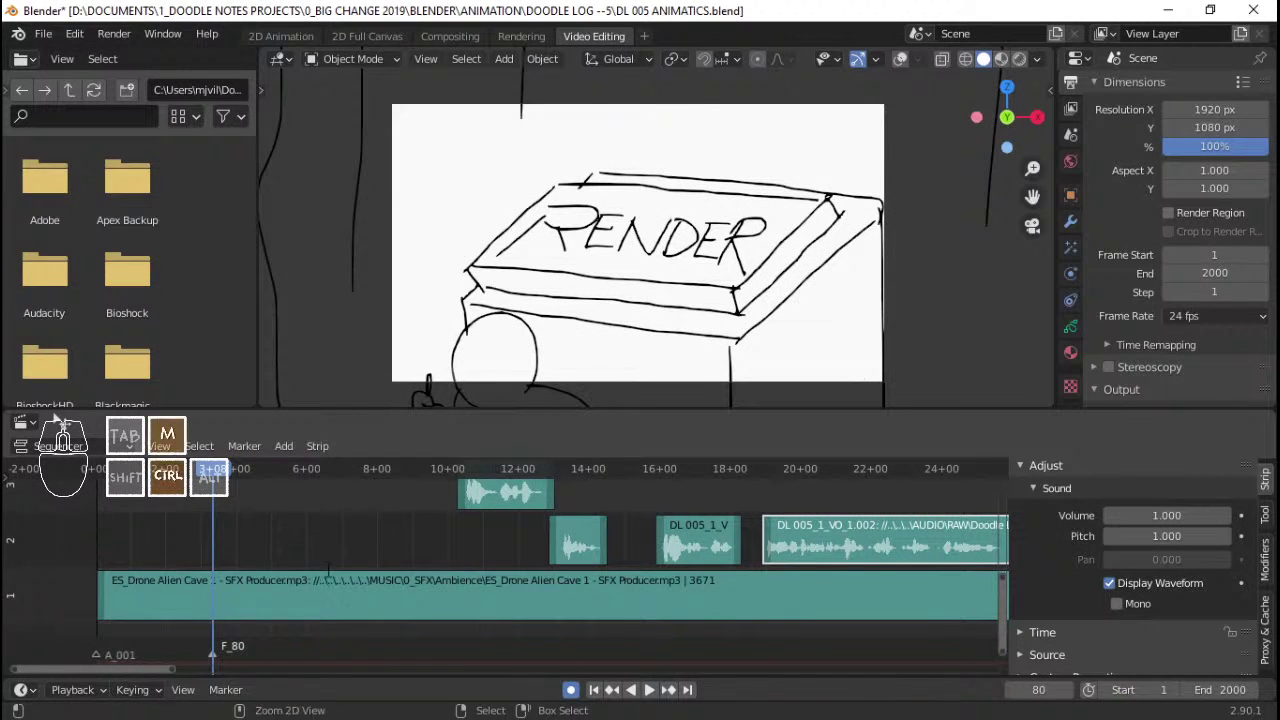
{"action": "key", "text": "F2"}
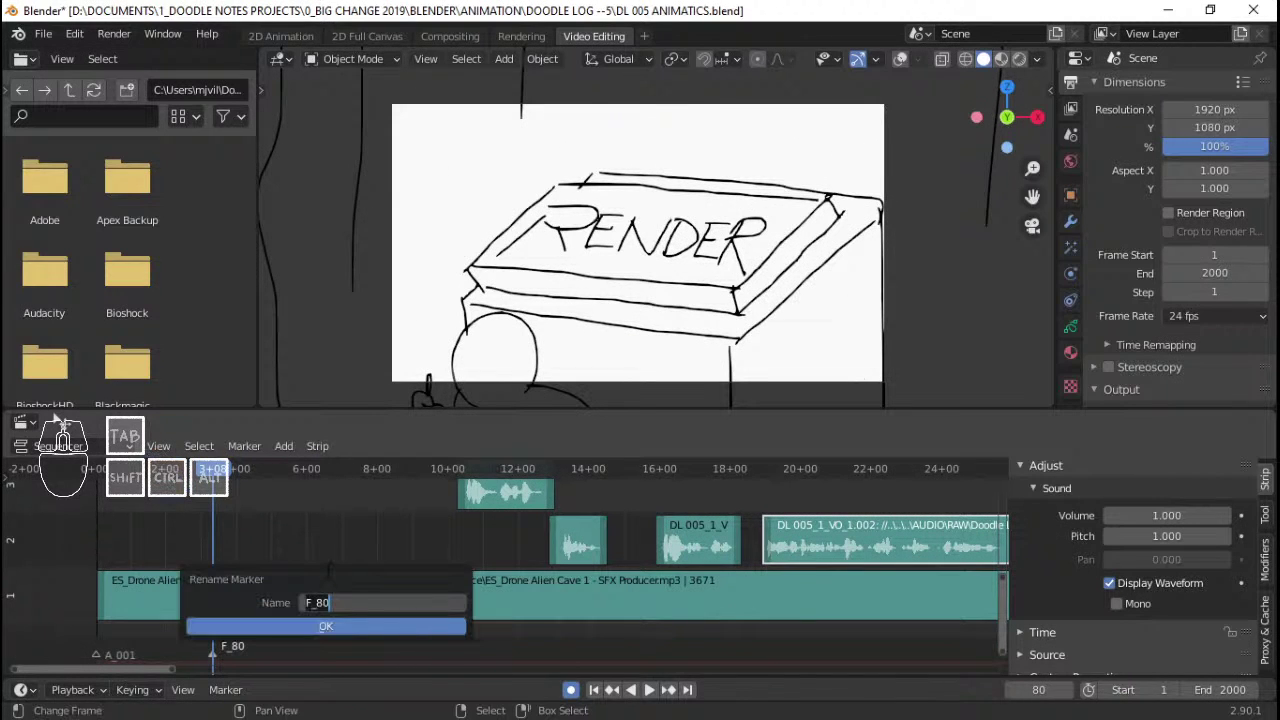
{"action": "type", "text": "A_002"}
{"action": "key", "text": "Return"}
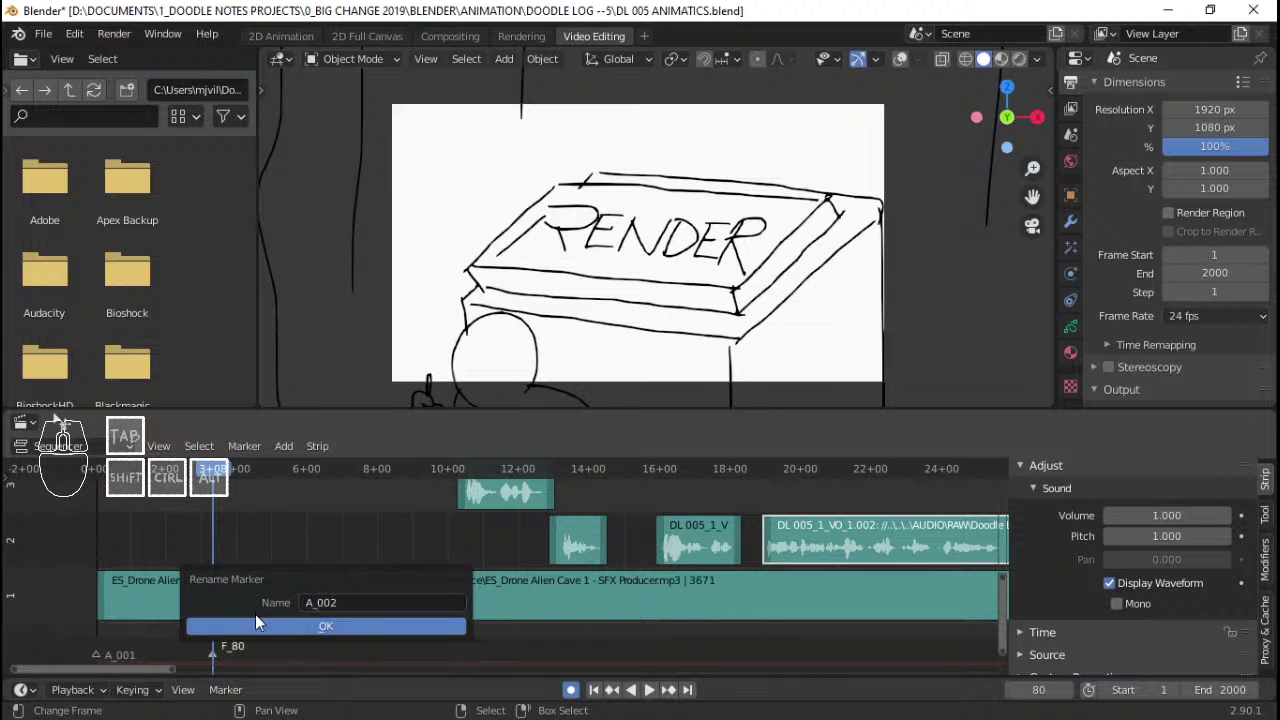
{"action": "left_click", "coordinate": [255, 625]}
- Add a timeline marker named A_003 at frame 200, where the open sketchbook shot is shown
{"action": "mouse_move", "coordinate": [304, 639]}
{"action": "left_mouse_down"}
{"action": "mouse_move", "coordinate": [323, 634]}
{"action": "mouse_move", "coordinate": [261, 640]}
{"action": "mouse_move", "coordinate": [391, 598]}
{"action": "left_mouse_up"}
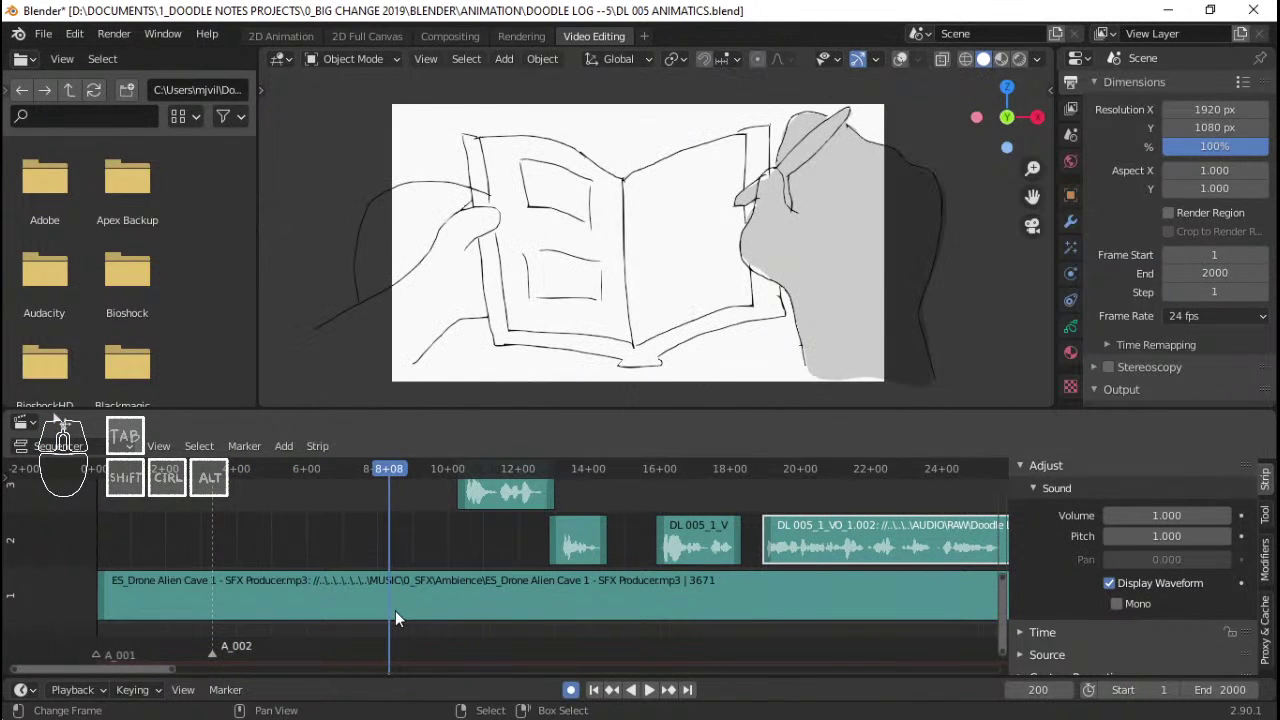
{"action": "key", "text": "m"}
{"action": "key", "text": "ctrl+m"}
{"action": "type", "text": "A"}
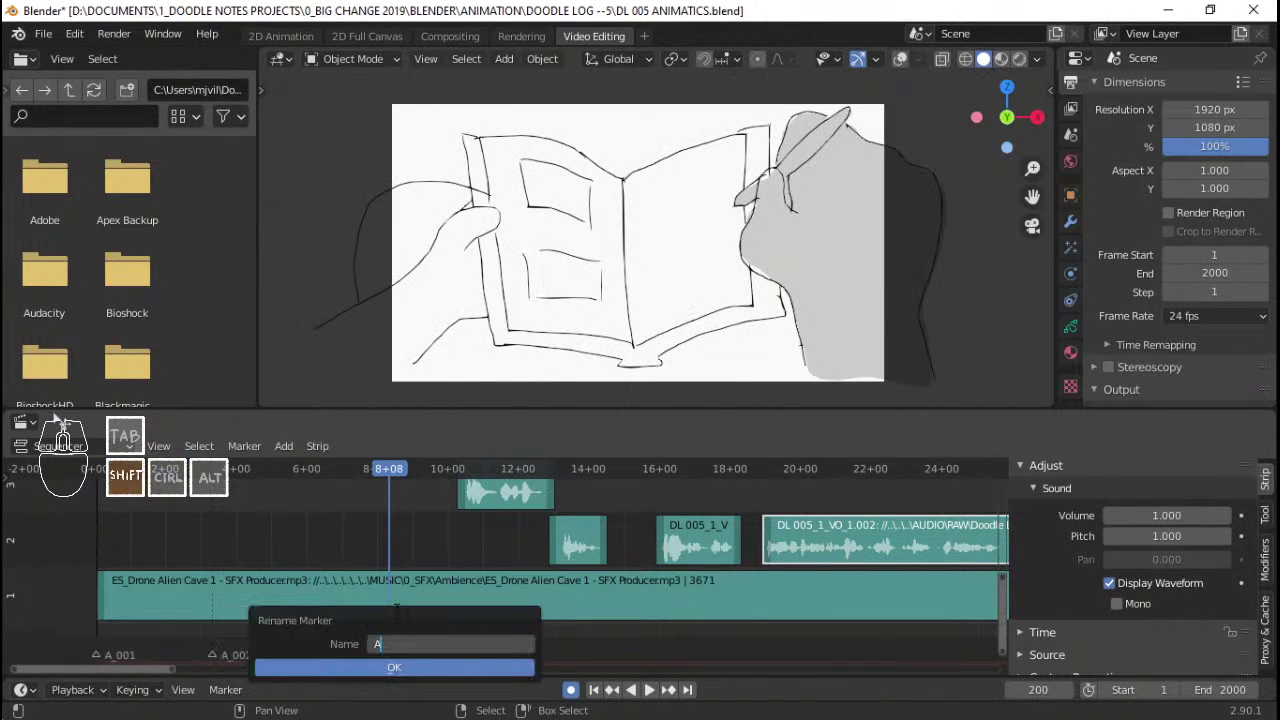
{"action": "type", "text": "_003"}
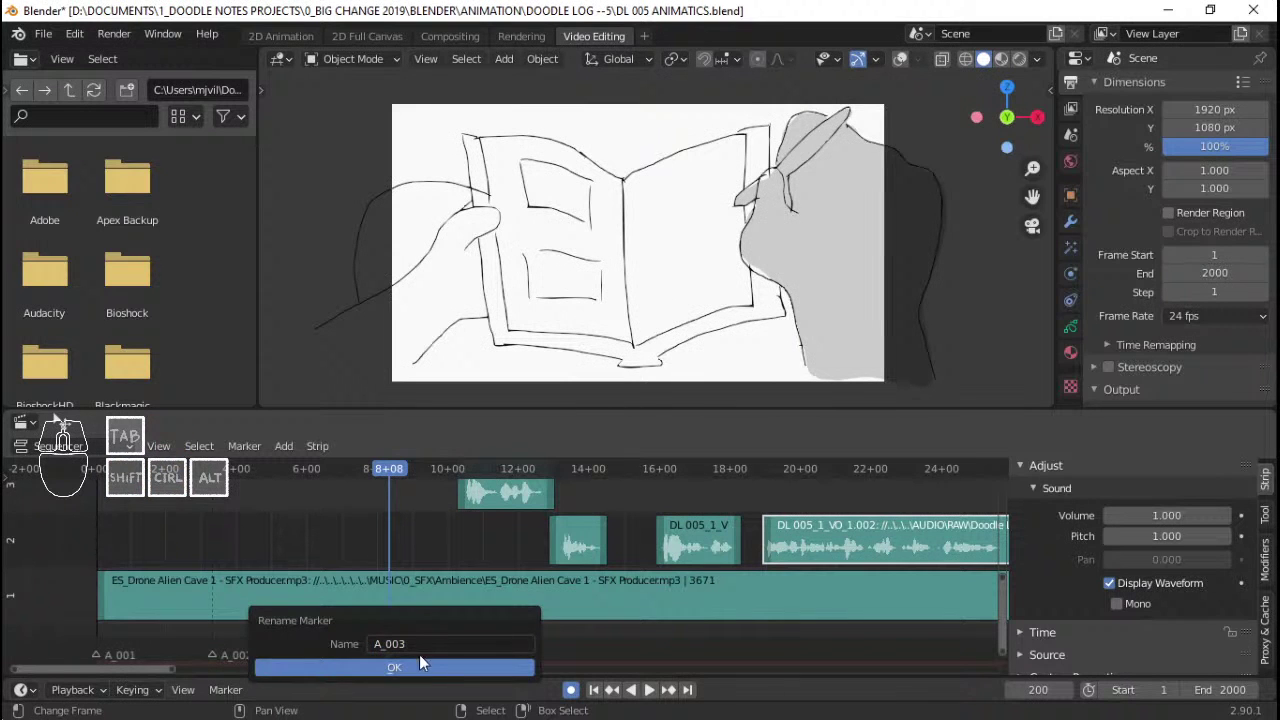
{"action": "left_click", "coordinate": [425, 665]}
- Add a timeline marker named TITLE at frame 260, at the end of the sketchbook shot
{"action": "mouse_move", "coordinate": [435, 642]}
{"action": "left_mouse_down"}
{"action": "mouse_move", "coordinate": [553, 617]}
{"action": "mouse_move", "coordinate": [520, 640]}
{"action": "mouse_move", "coordinate": [437, 637]}
{"action": "mouse_move", "coordinate": [485, 622]}
{"action": "left_mouse_up"}
{"action": "key", "text": "Left"}
{"action": "key", "text": "Left"}
{"action": "key", "text": "Left"}
{"action": "key", "text": "Left"}
{"action": "key", "text": "Left"}
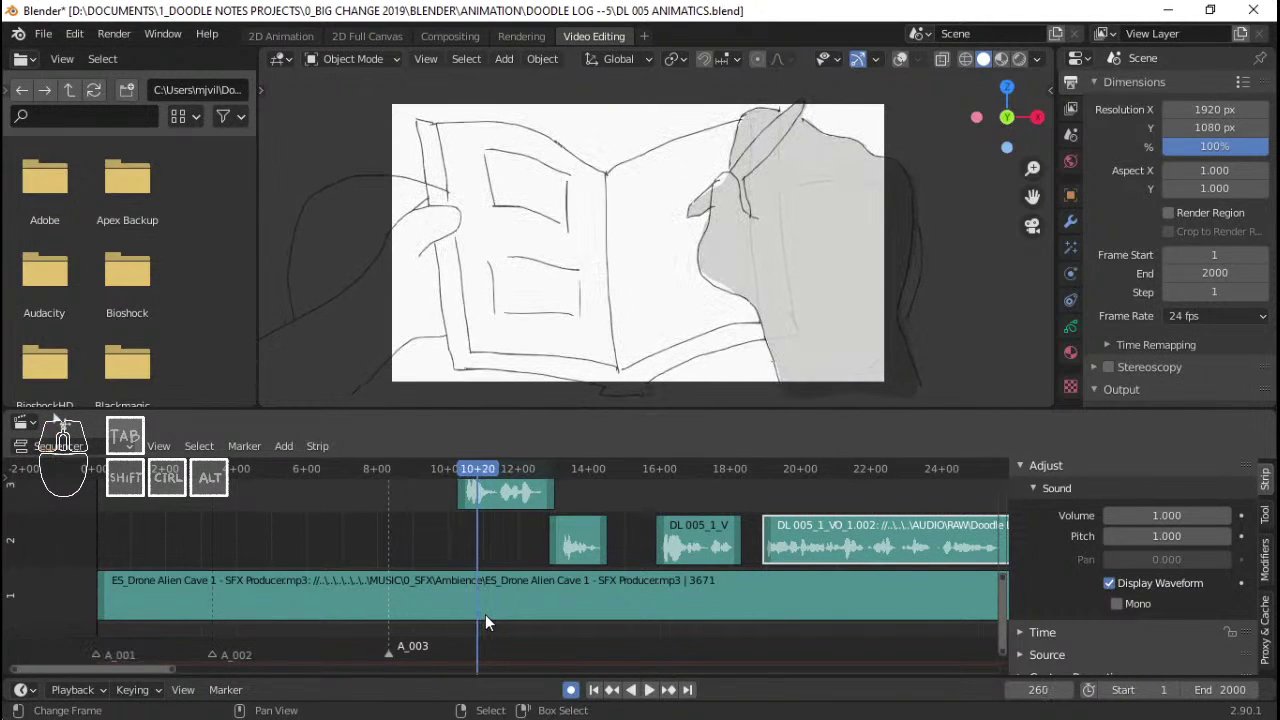
{"action": "key", "text": "m"}
{"action": "key", "text": "F2"}
{"action": "key", "text": "shift"}
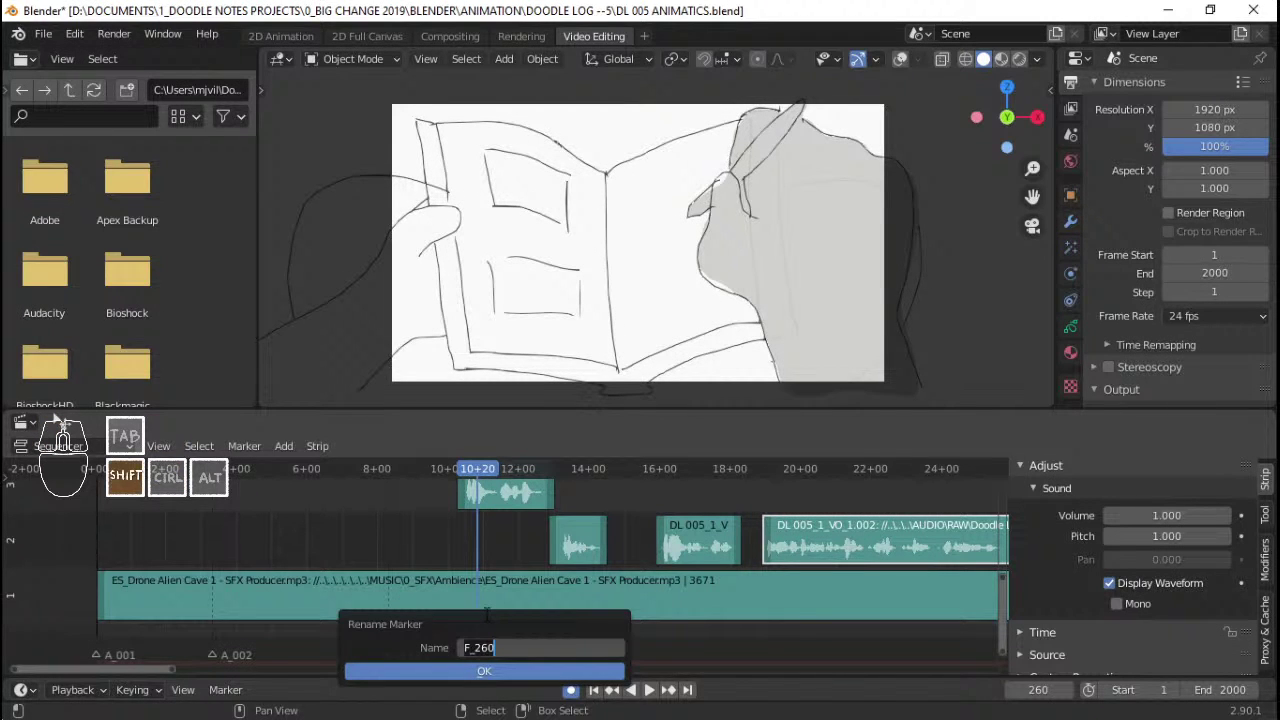
{"action": "type", "text": "TITLE"}
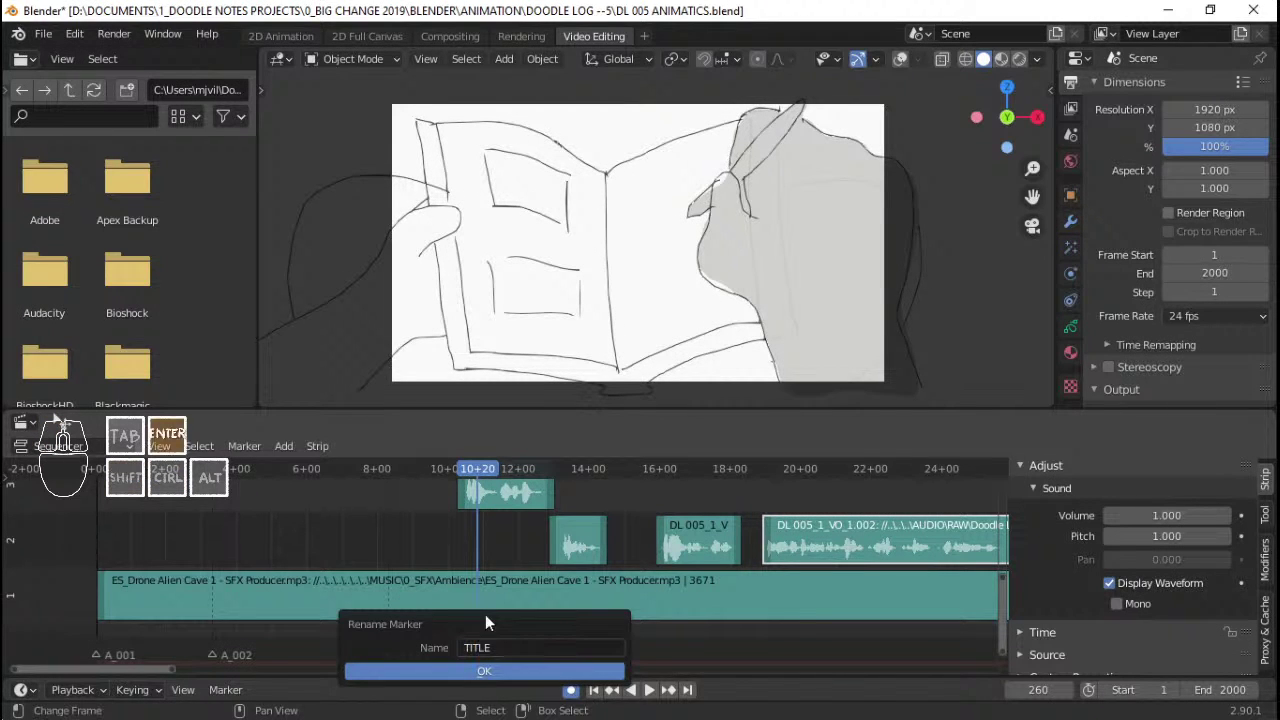
{"action": "key", "text": "Return"}
- Play through the title, add a marker named Text_001 at frame 385 where the canvas is blank, and save the file
{"action": "key", "text": "space"}
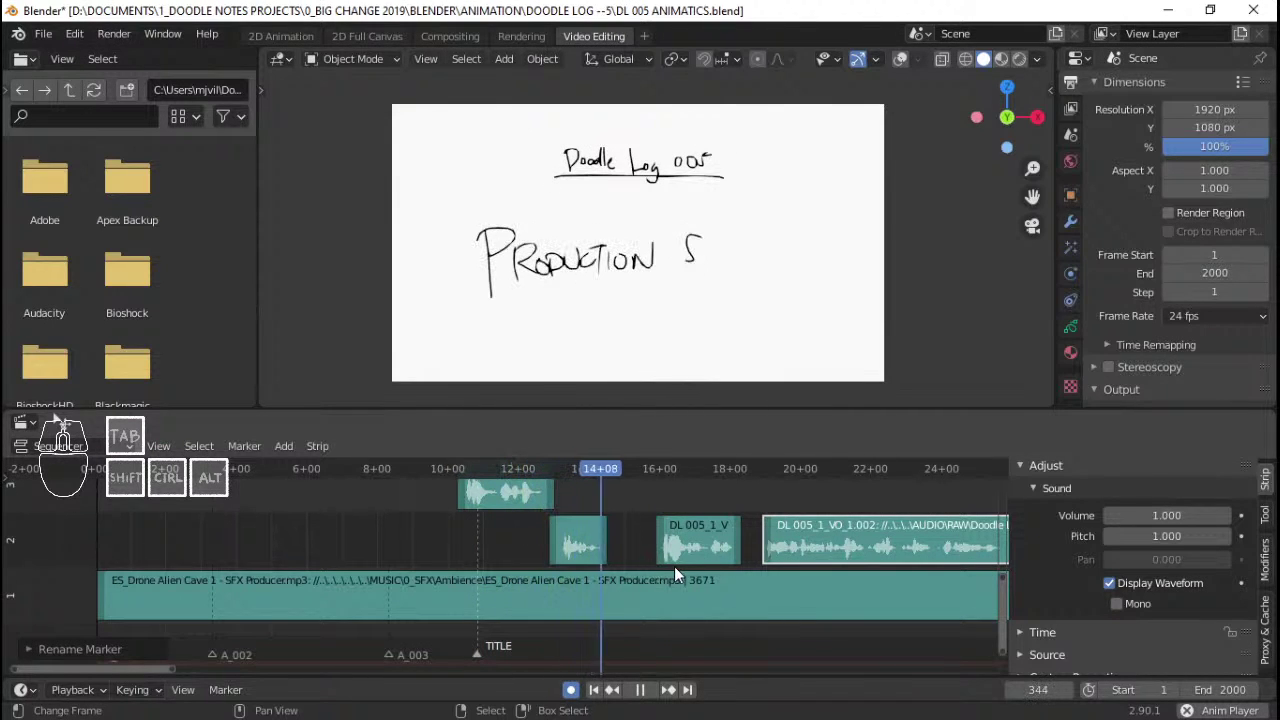
{"action": "key", "text": "space"}
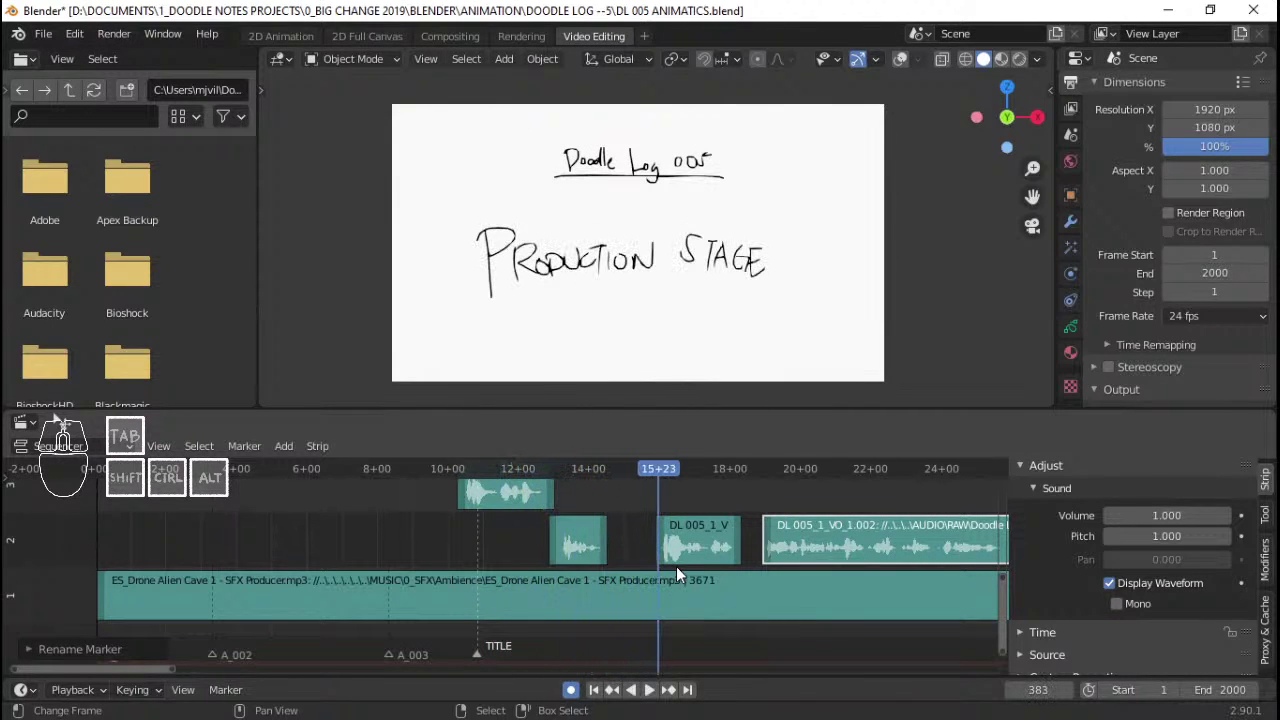
{"action": "key", "text": "Right"}
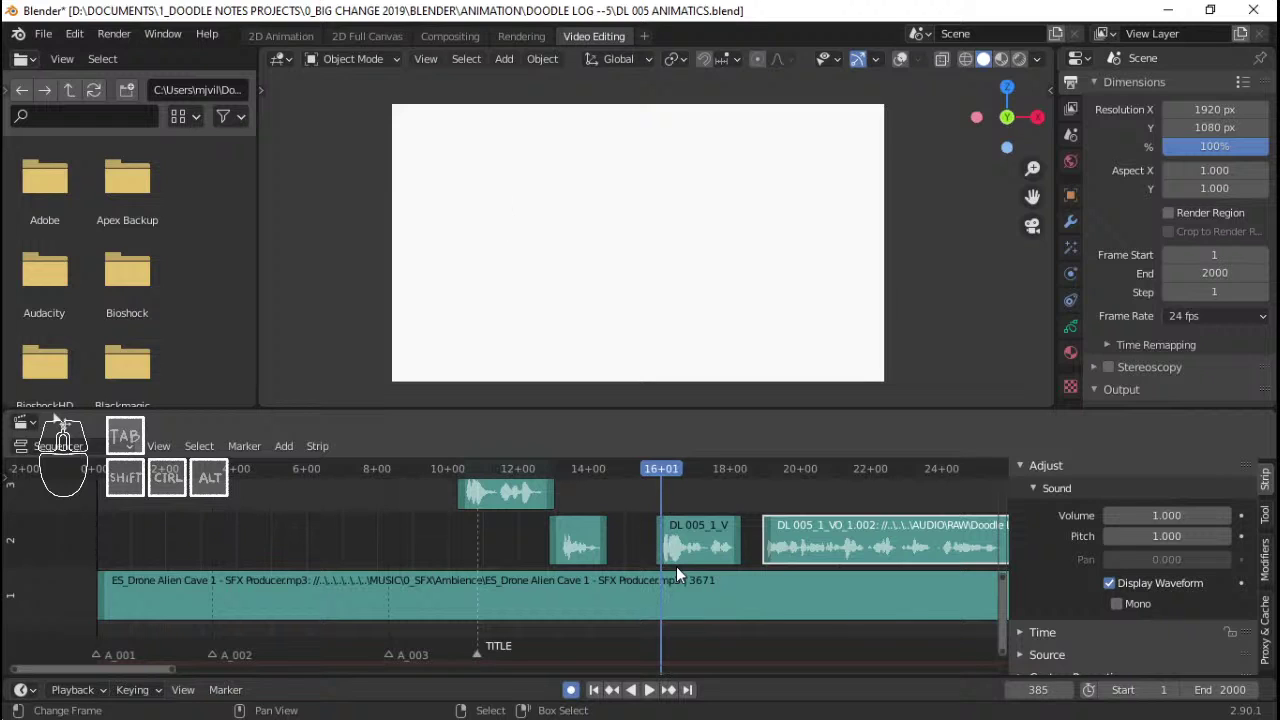
{"action": "key", "text": "m"}
{"action": "key", "text": "ctrl+m"}
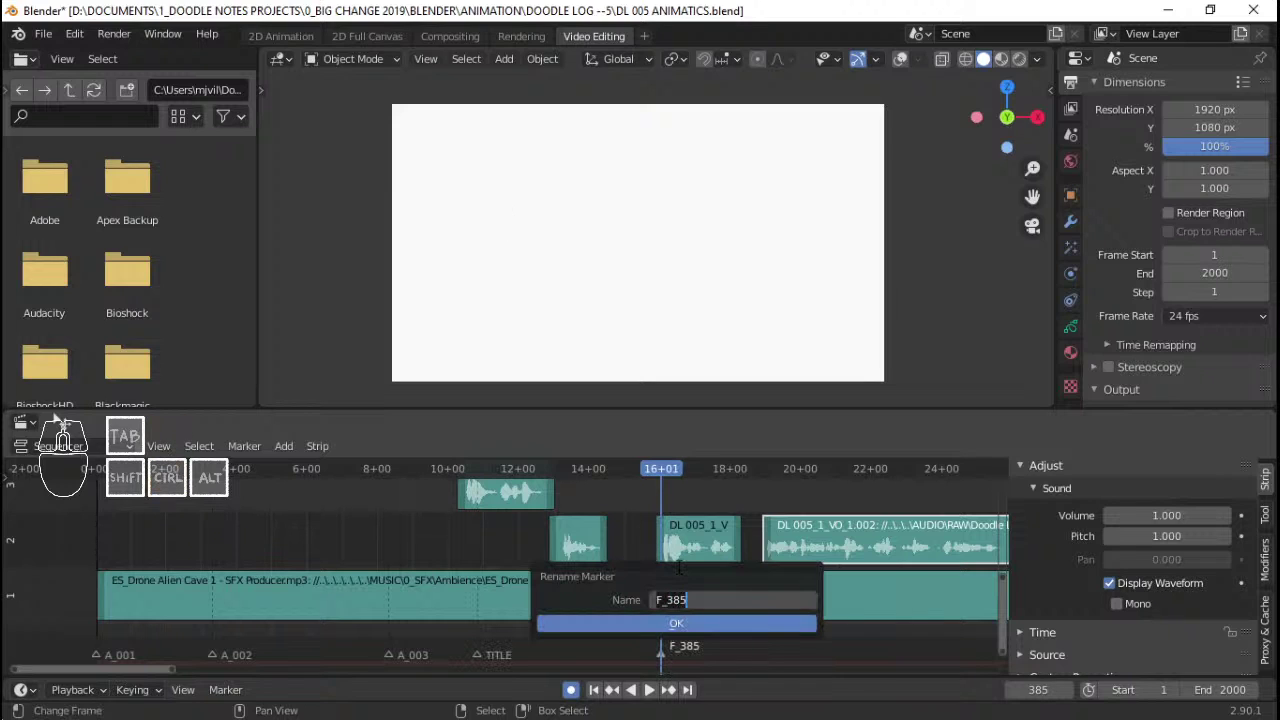
{"action": "type", "text": "Text"}
{"action": "key", "text": "shift"}
{"action": "type", "text": "_001"}
{"action": "key", "text": "Return"}
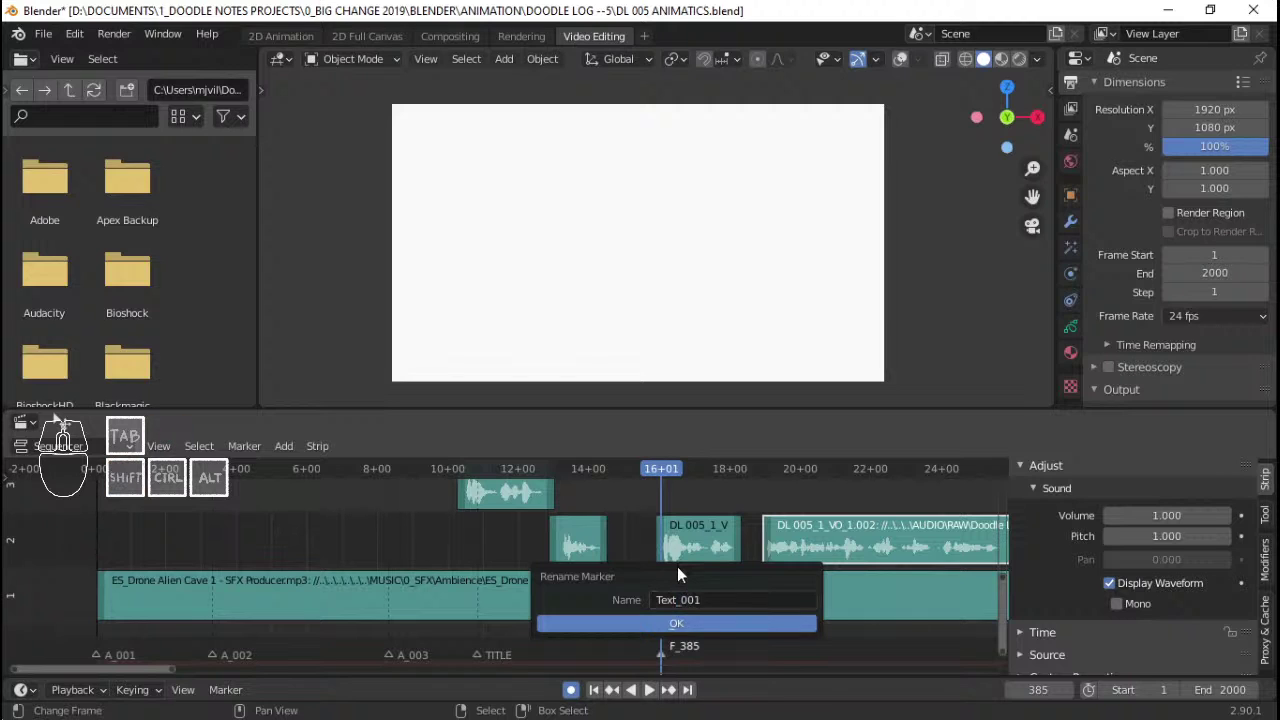
{"action": "key", "text": "Return"}
{"action": "key", "text": "ctrl+s"}
- Play through the date text, add a marker named DL_001 at frame 455 where Doodle Shot 001 begins, and save the file
{"action": "key", "text": "space"}
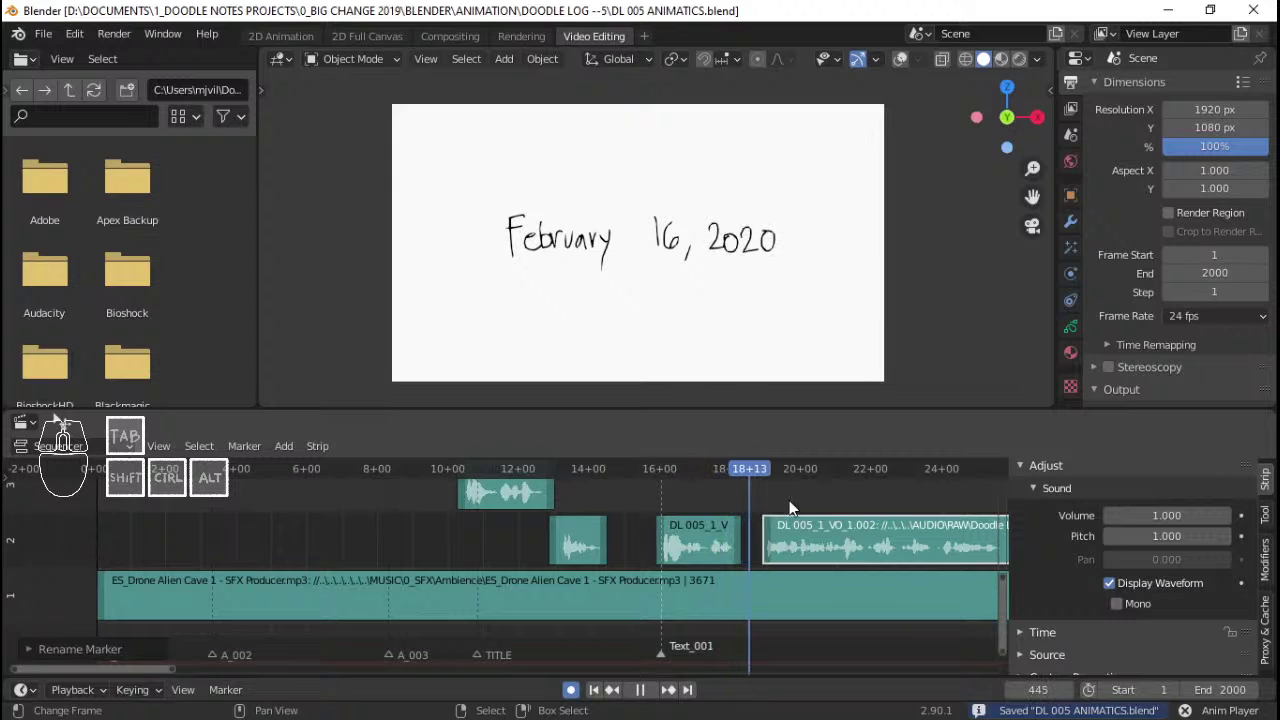
{"action": "key", "text": "space"}
{"action": "key", "text": "ctrl+s"}
{"action": "key", "text": "Left"}
{"action": "key", "text": "Left"}
{"action": "key", "text": "Right"}
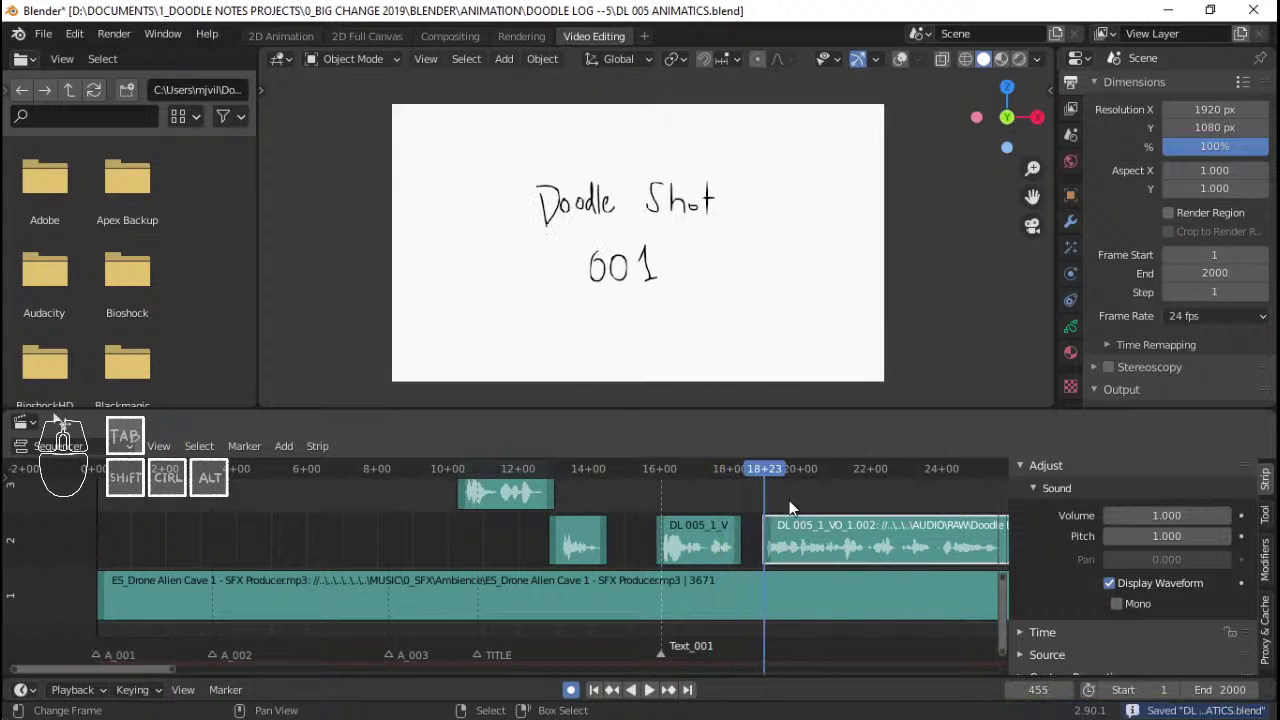
{"action": "key", "text": "F2"}
{"action": "type", "text": "S"}
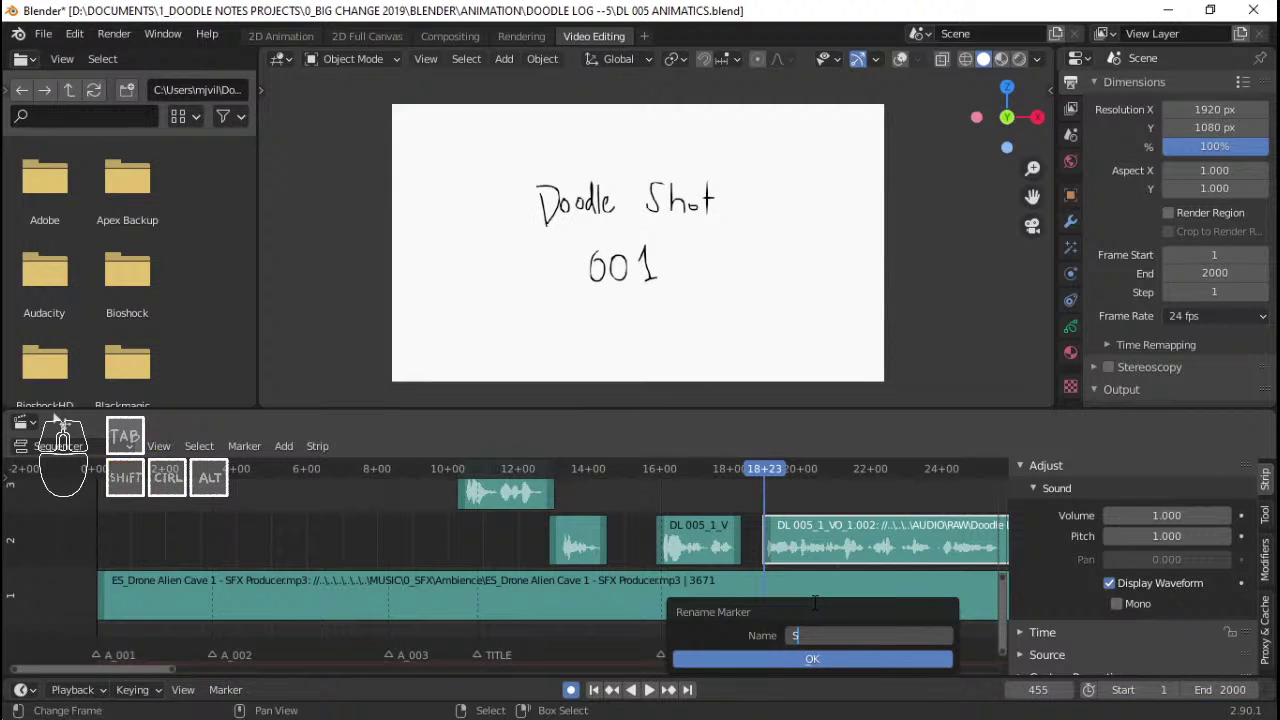
{"action": "key", "text": "BackSpace"}
{"action": "type", "text": "DL_001"}
{"action": "key", "text": "Return"}
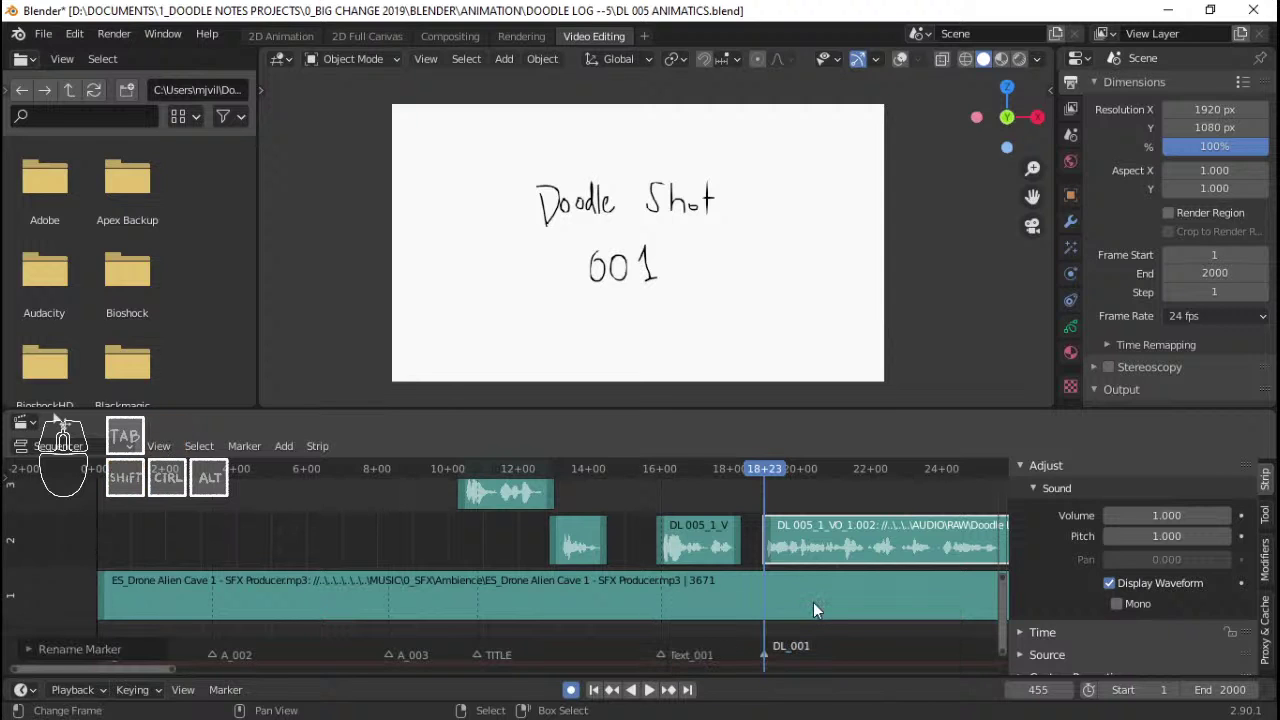
{"action": "key", "text": "ctrl+s"}
- Play the DL 005_1_VO_1.002 voice-over from frame 455 and examine its spacing to the following voice-over strip
{"action": "middle_click_drag", "start_coordinate": [793, 614], "coordinate": [545, 580]}
{"action": "scroll", "coordinate": [580, 581], "scroll_direction": "down", "scroll_amount": 5}
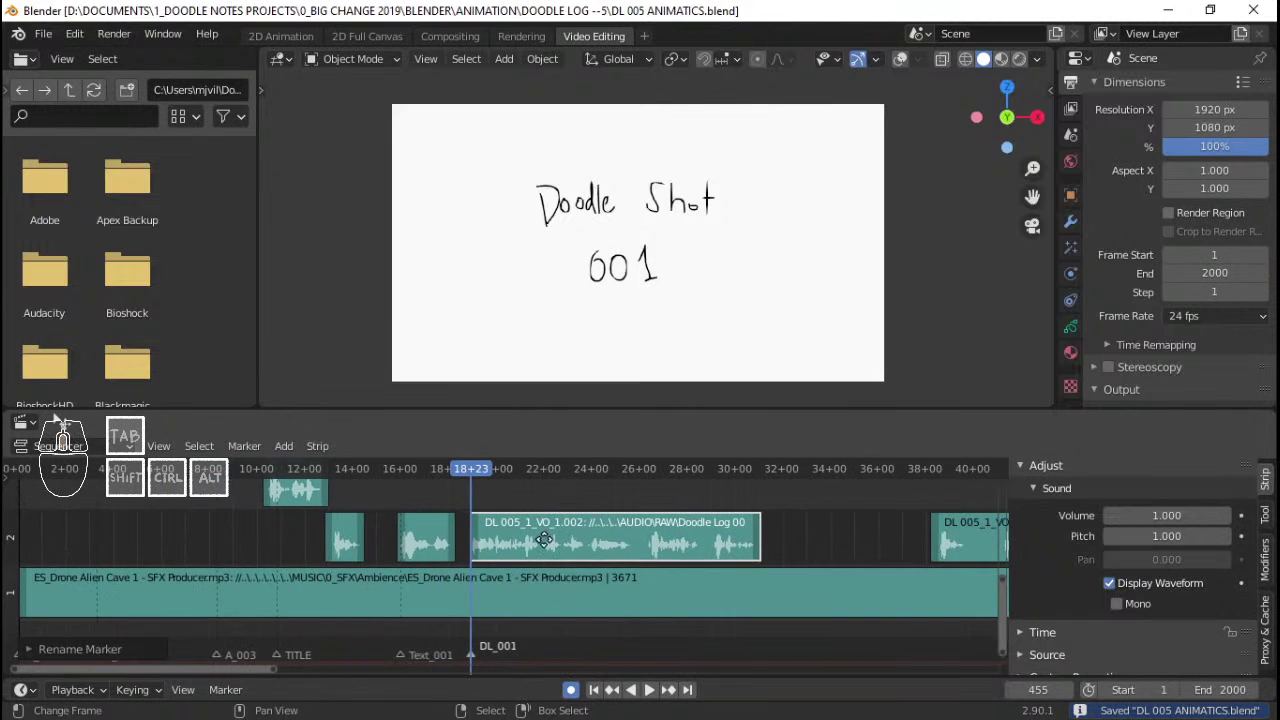
{"action": "scroll", "coordinate": [543, 540], "scroll_direction": "right", "scroll_amount": 3, "text": "ctrl"}
{"action": "key", "text": "space"}
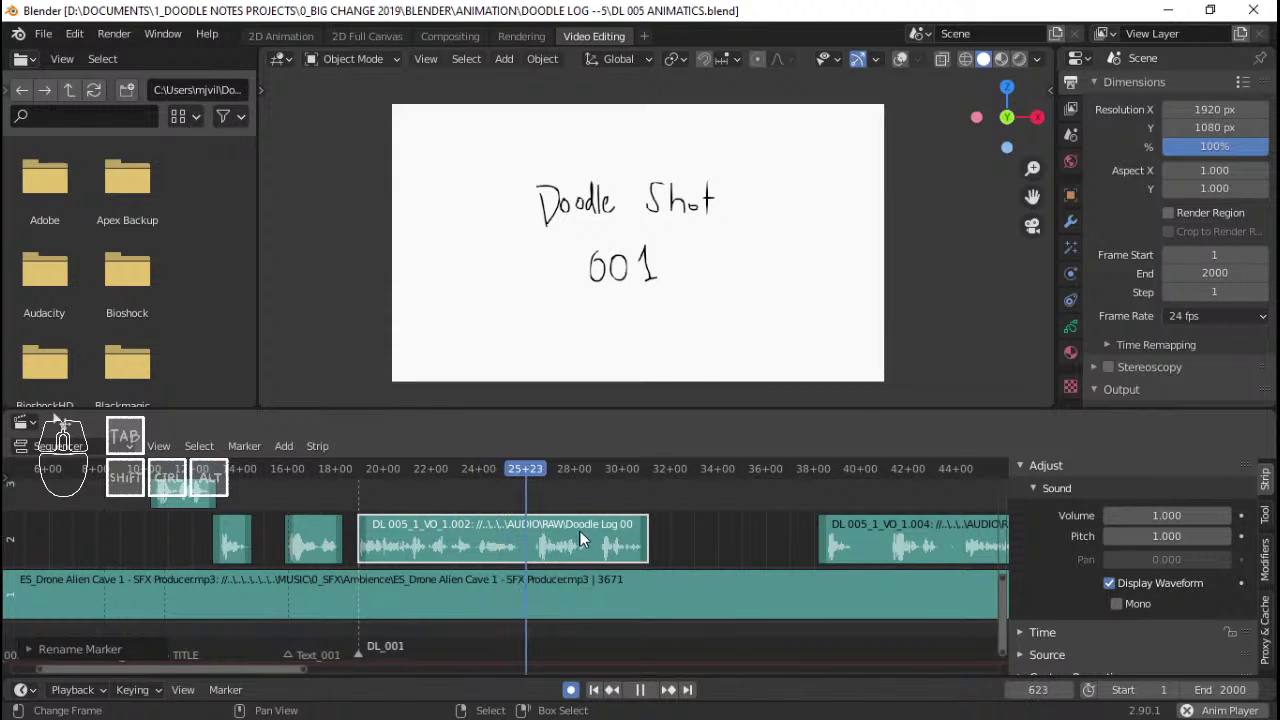
{"action": "scroll", "coordinate": [710, 532], "scroll_direction": "down", "scroll_amount": 1}
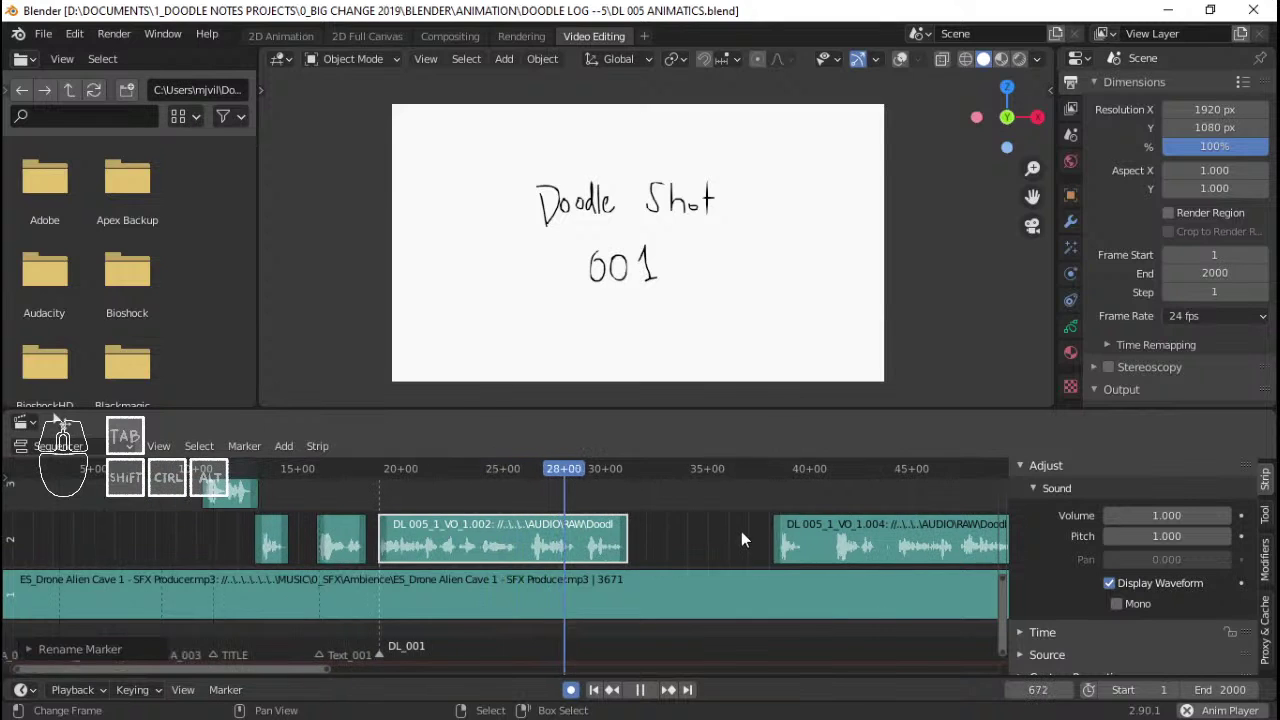
{"action": "scroll", "coordinate": [741, 531], "scroll_direction": "down", "scroll_amount": 2}
{"action": "middle_click_drag", "start_coordinate": [718, 531], "coordinate": [597, 531]}
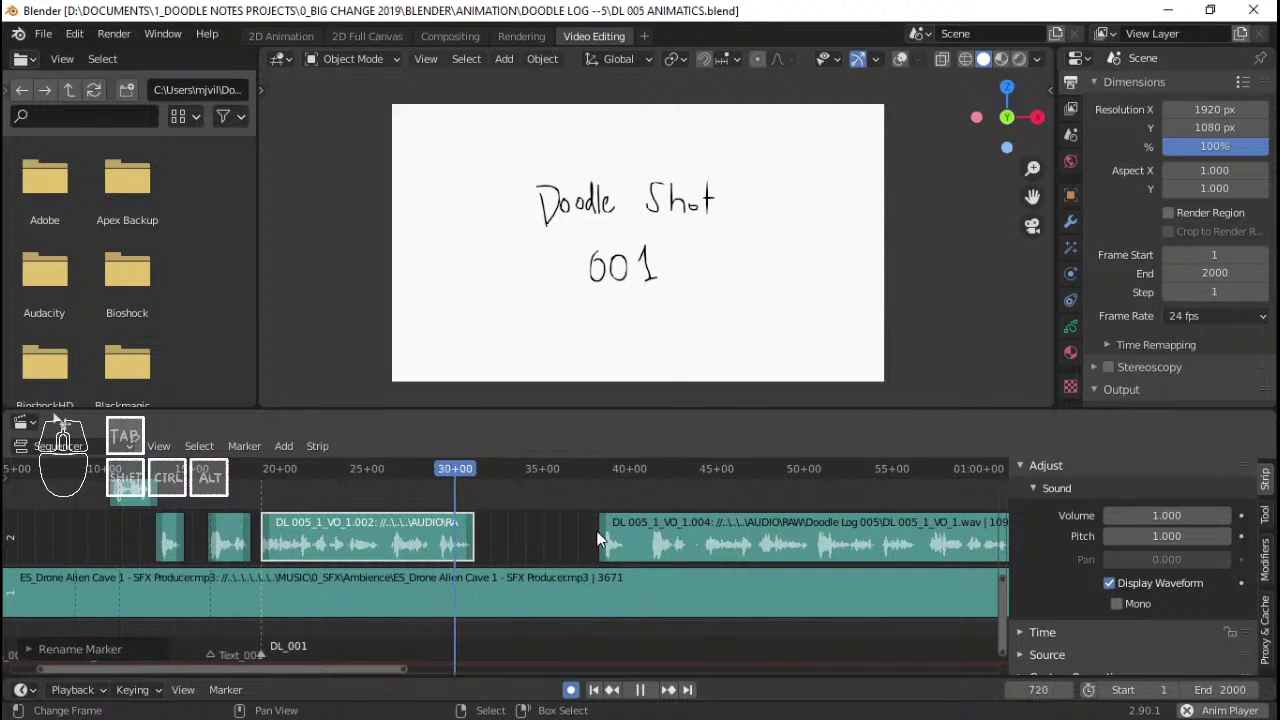
{"action": "scroll", "coordinate": [596, 530], "scroll_direction": "down", "scroll_amount": 2, "text": "ctrl"}
{"action": "key", "text": "space"}
- Listen through DL 005_1_VO_1.004 for a cut point, split it at frame 1210, and delete the part before the cut
{"action": "left_click", "coordinate": [738, 491]}
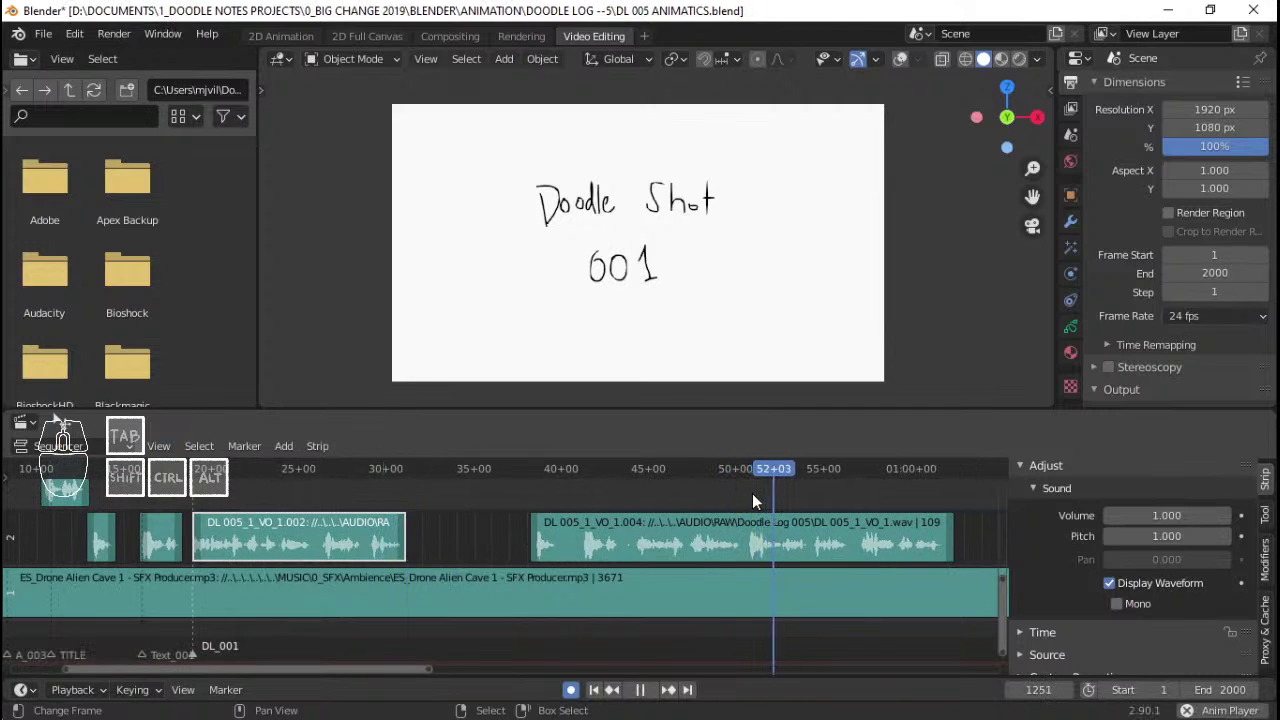
{"action": "key", "text": "space"}
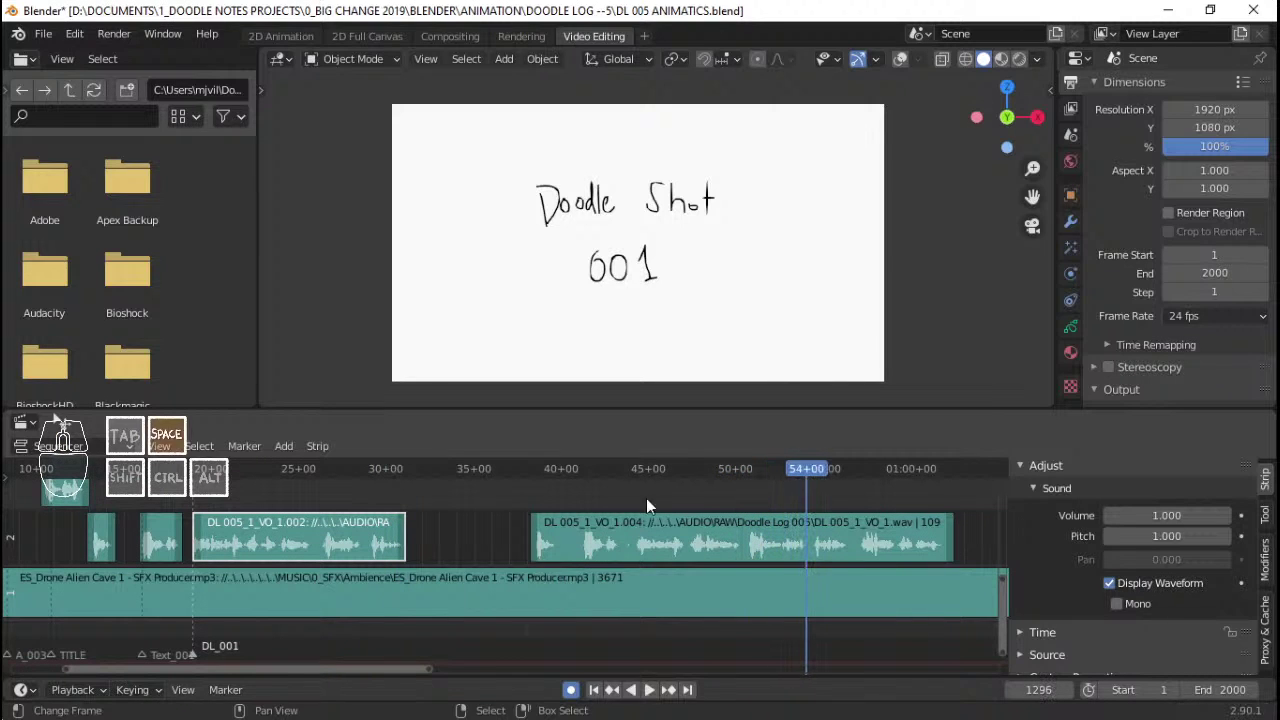
{"action": "left_click", "coordinate": [612, 490]}
{"action": "key", "text": "space"}
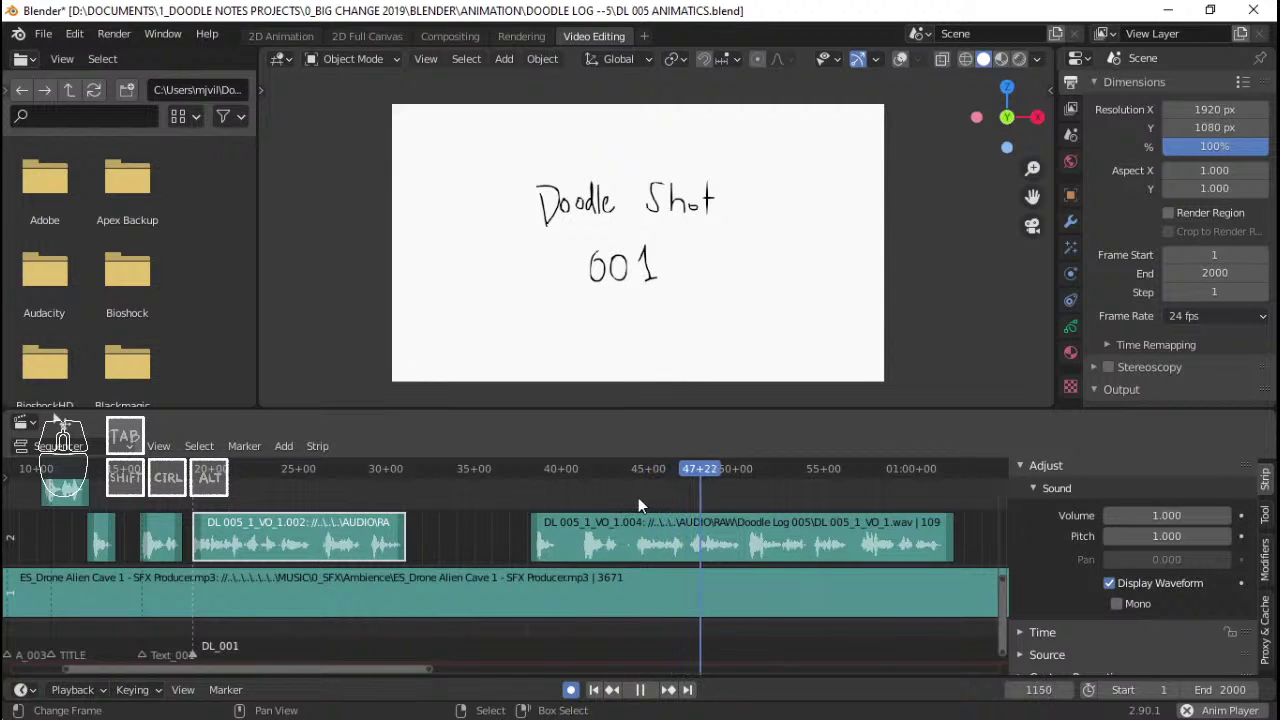
{"action": "key", "text": "space"}
{"action": "left_click", "coordinate": [750, 534]}
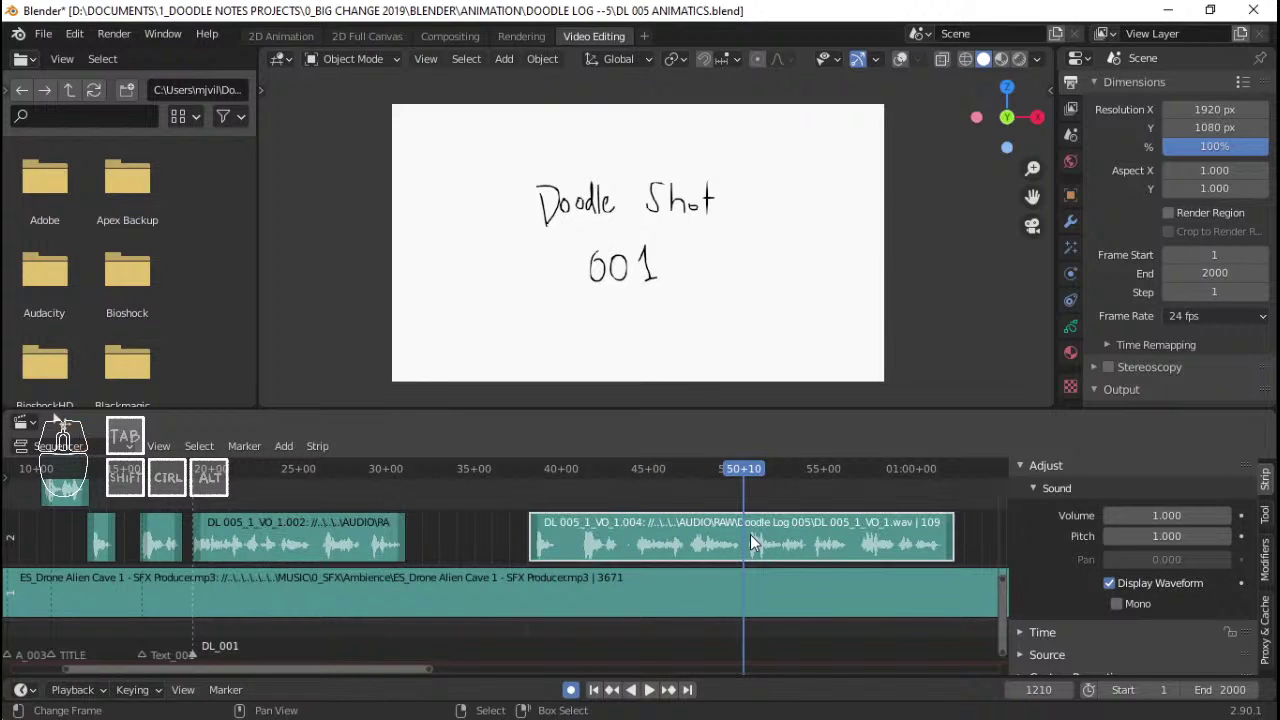
{"action": "key", "text": "k"}
{"action": "left_click", "coordinate": [659, 534]}
{"action": "key", "text": "x"}
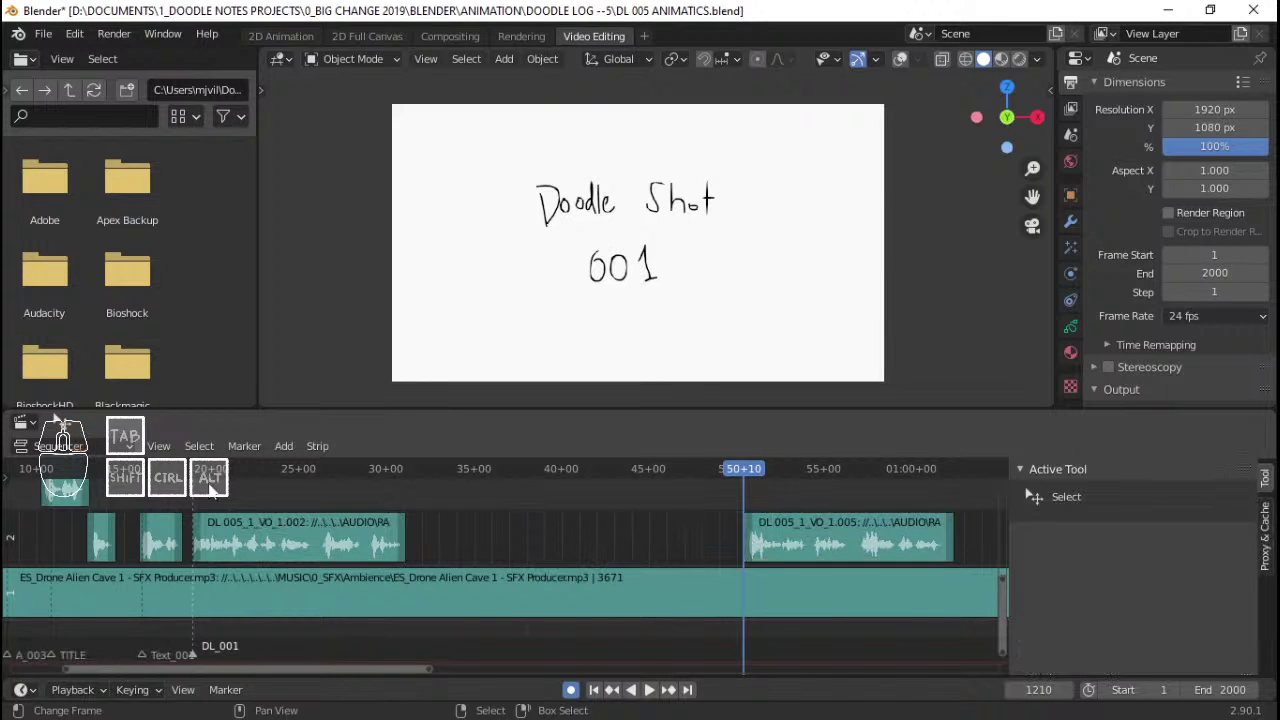
- Play DL 005_1_VO_1.002 from its start and trim its end to frame 624
{"action": "left_click_drag", "start_coordinate": [174, 510], "coordinate": [187, 500]}
{"action": "key", "text": "space"}
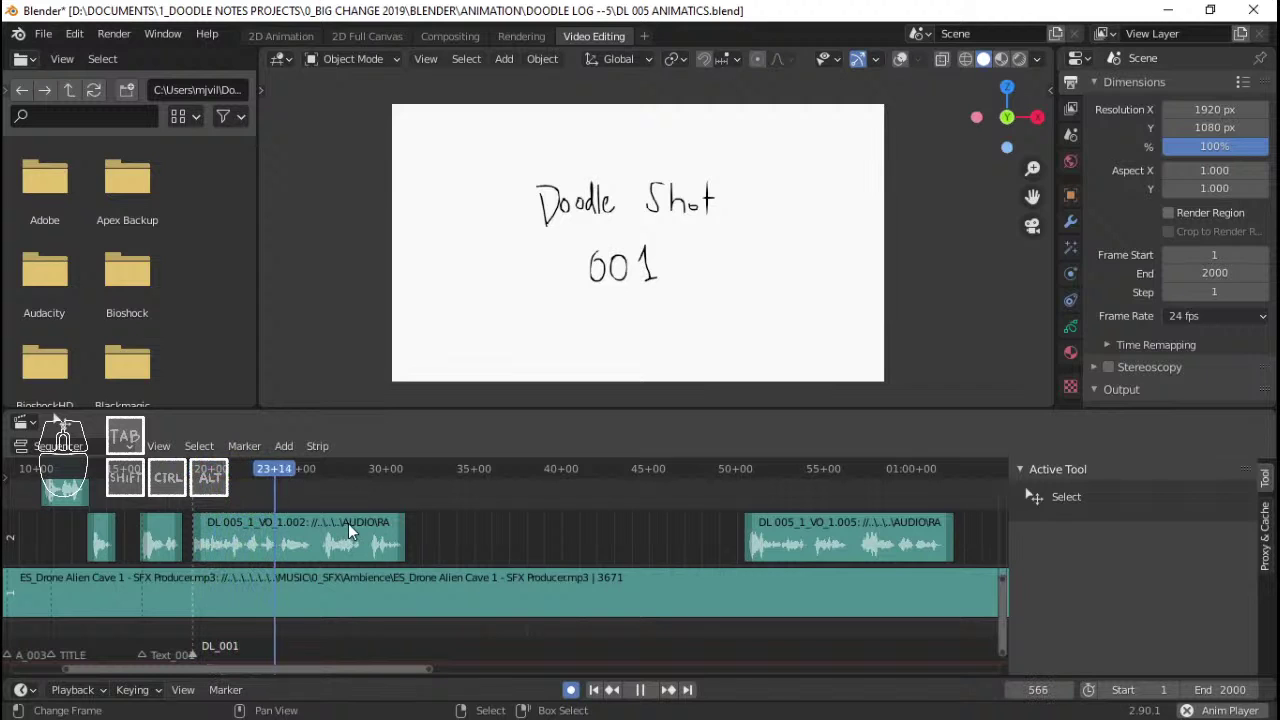
{"action": "key", "text": "space"}
{"action": "left_click", "coordinate": [403, 535]}
{"action": "key", "text": "shift+s"}
- Snap the DL 005_1_VO_1.005 strip to frame 624, directly after DL 005_1_VO_1.002, and play across the join
{"action": "left_click", "coordinate": [875, 539]}
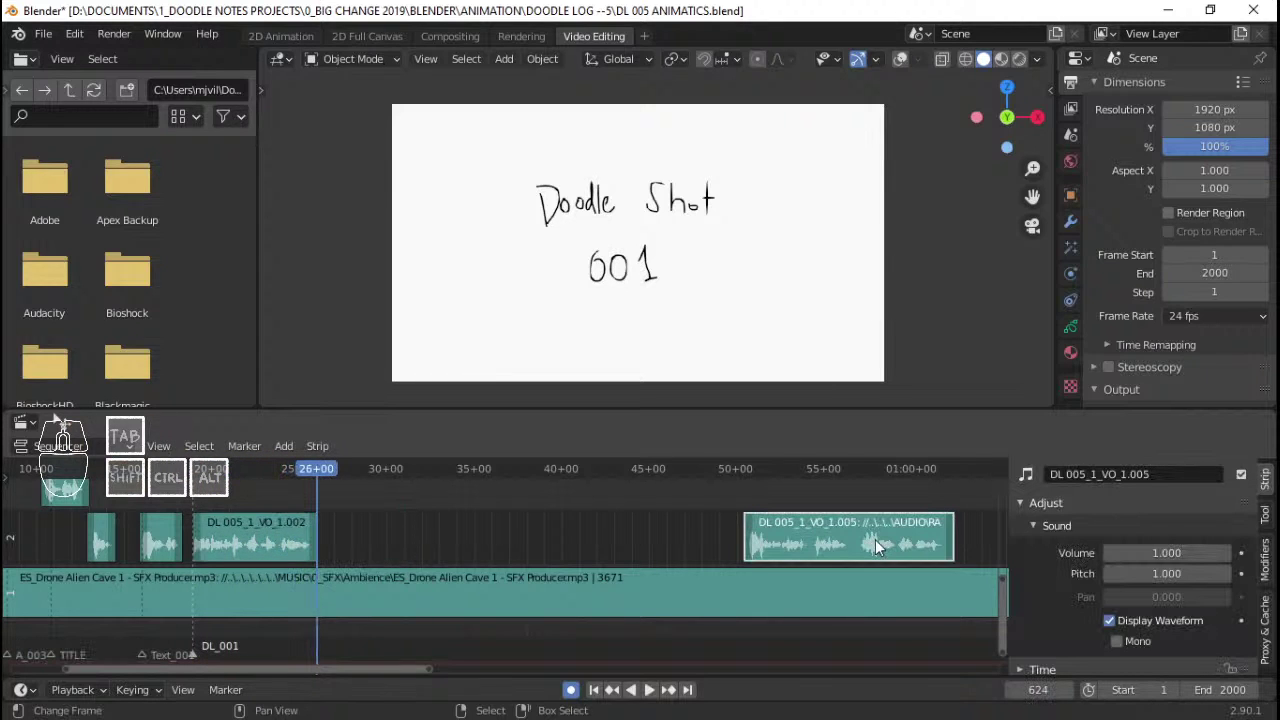
{"action": "key", "text": "shift+s"}
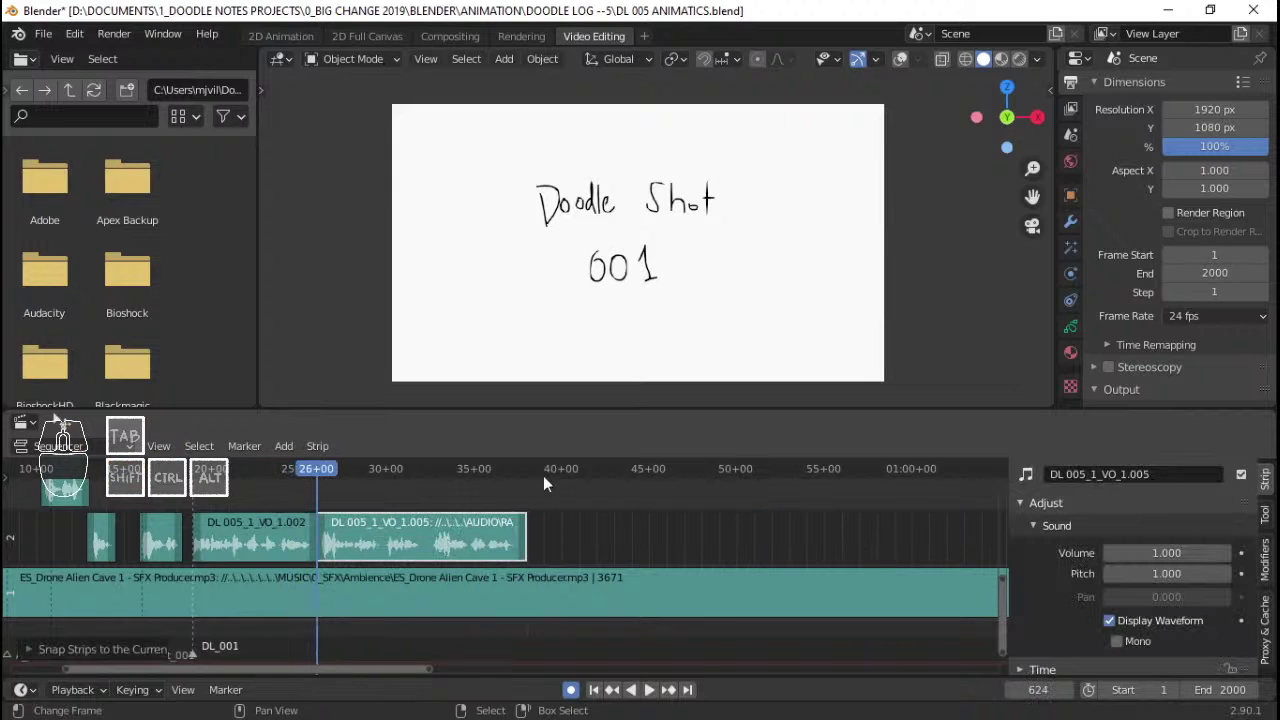
{"action": "left_click", "coordinate": [291, 494]}
{"action": "key", "text": "space"}
{"action": "scroll", "coordinate": [370, 523], "scroll_direction": "up", "scroll_amount": 3, "text": "ctrl"}
{"action": "scroll", "coordinate": [418, 515], "scroll_direction": "up", "scroll_amount": 7}
{"action": "key", "text": "space"}
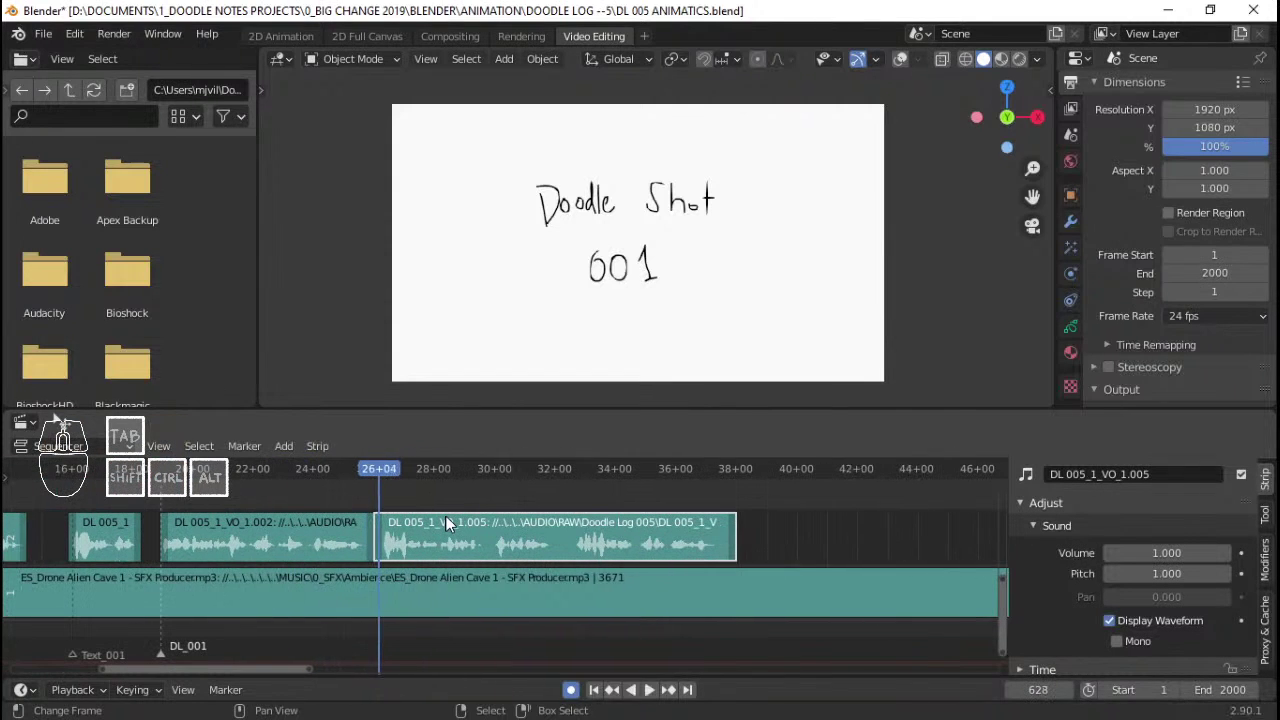
- Slide DL 005_1_VO_1.005 to start at frame 631, leaving a short pause after the previous strip, and play it back
{"action": "key", "text": "g"}
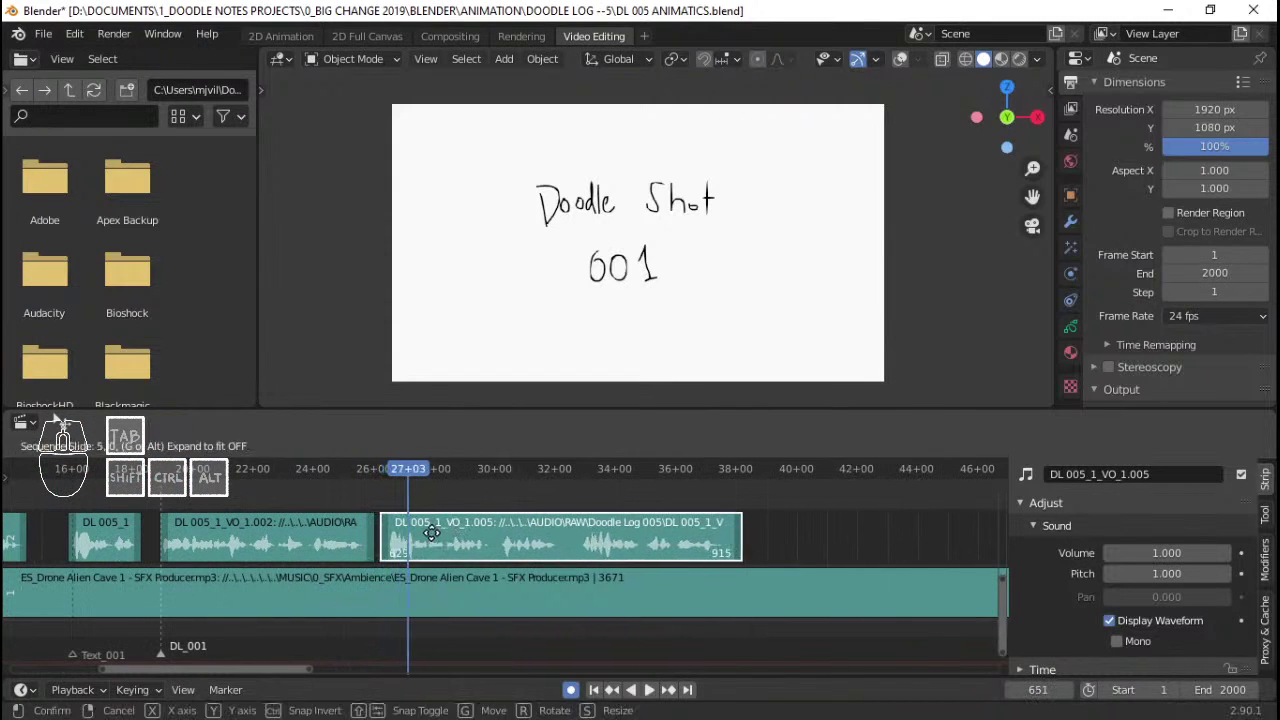
{"action": "left_click", "coordinate": [431, 532]}
{"action": "left_click", "coordinate": [325, 500]}
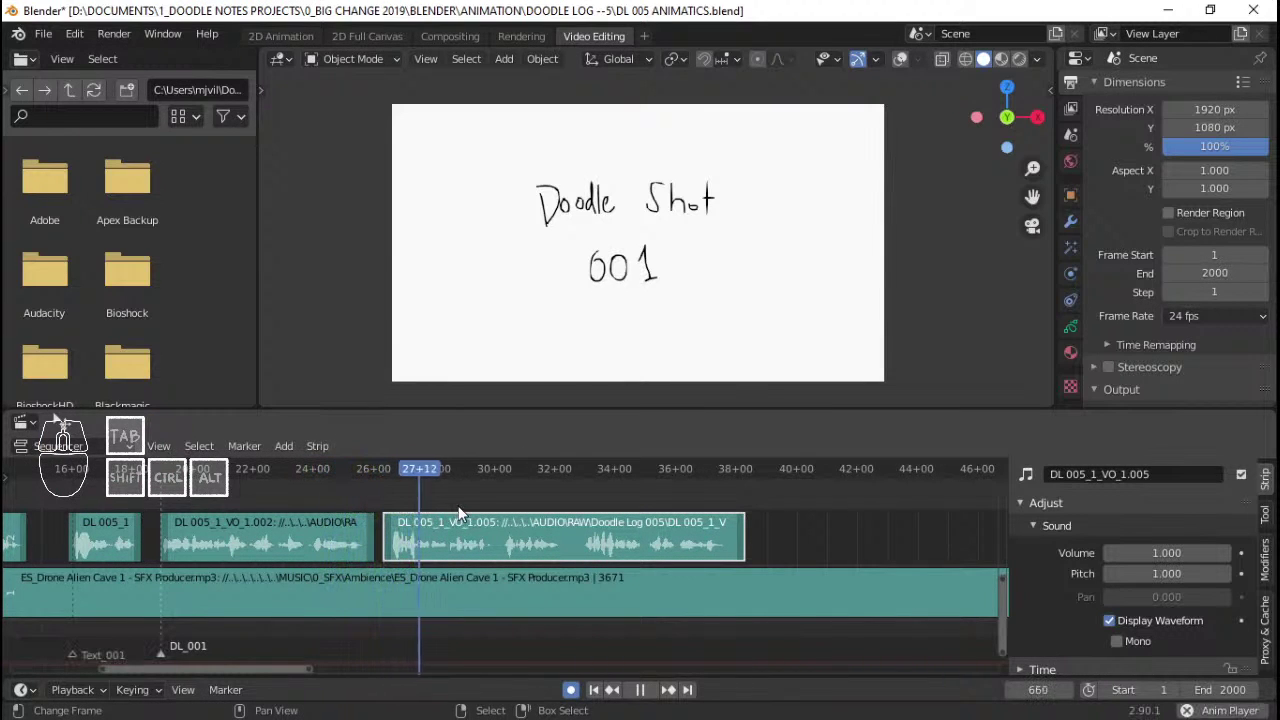
{"action": "key", "text": "space"}
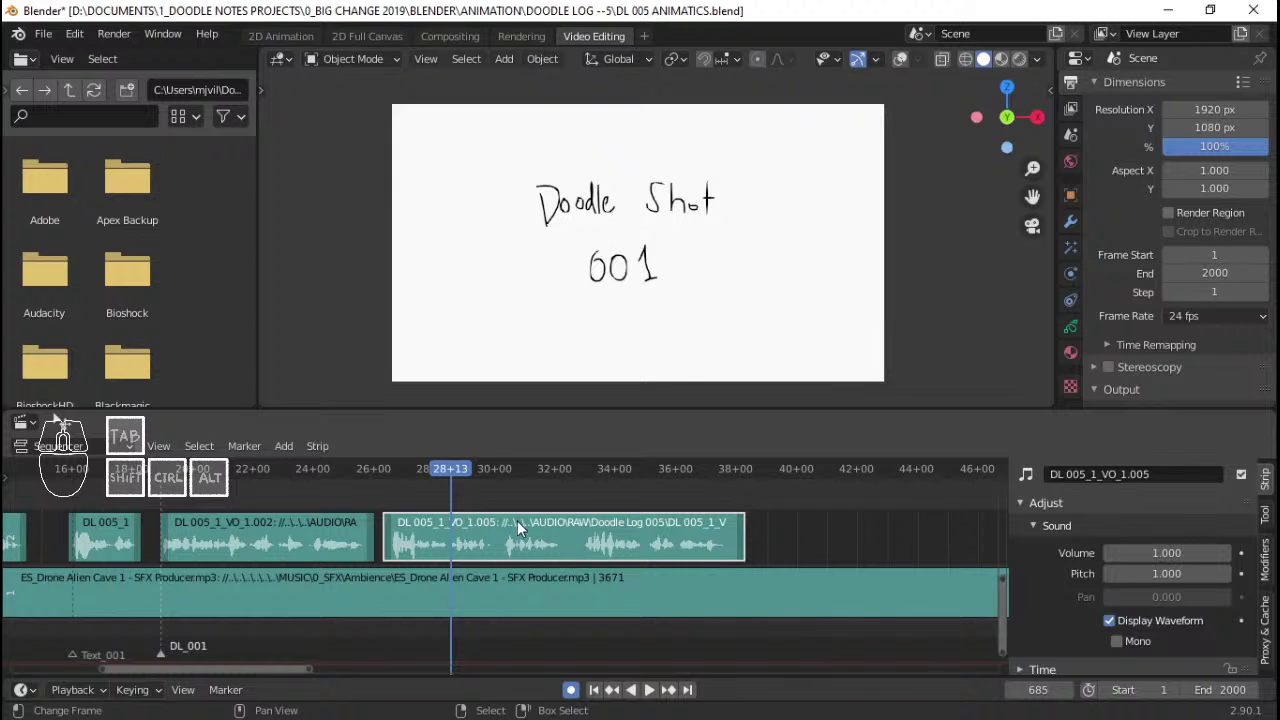
{"action": "key", "text": "space"}
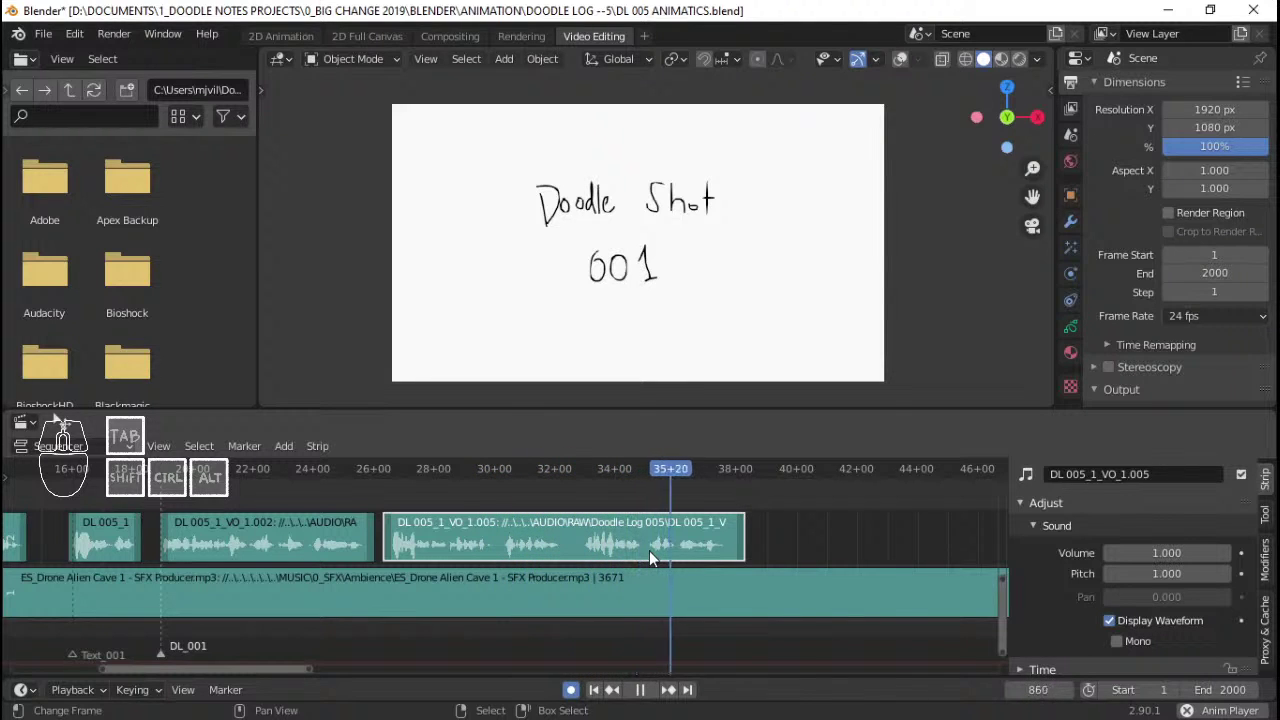
{"action": "key", "text": "space"}
- Trim the end of DL 005_1_VO_1.005 to frame 911 and play its last part to check the ending
{"action": "right_click", "coordinate": [744, 547]}
{"action": "key", "text": "g"}
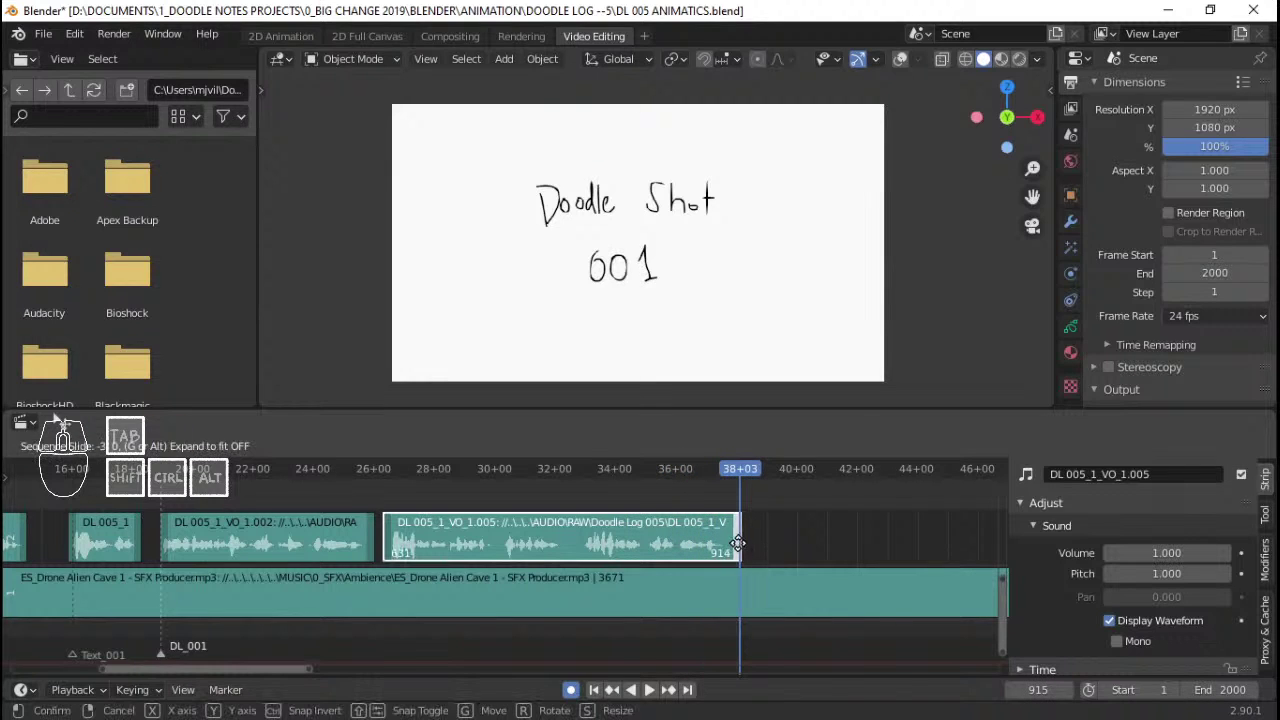
{"action": "left_click", "coordinate": [738, 549]}
{"action": "key", "text": "space"}
{"action": "left_click", "coordinate": [702, 499]}
{"action": "left_click_drag", "start_coordinate": [725, 499], "coordinate": [736, 498]}
{"action": "left_click", "coordinate": [610, 486]}
{"action": "key", "text": "space"}
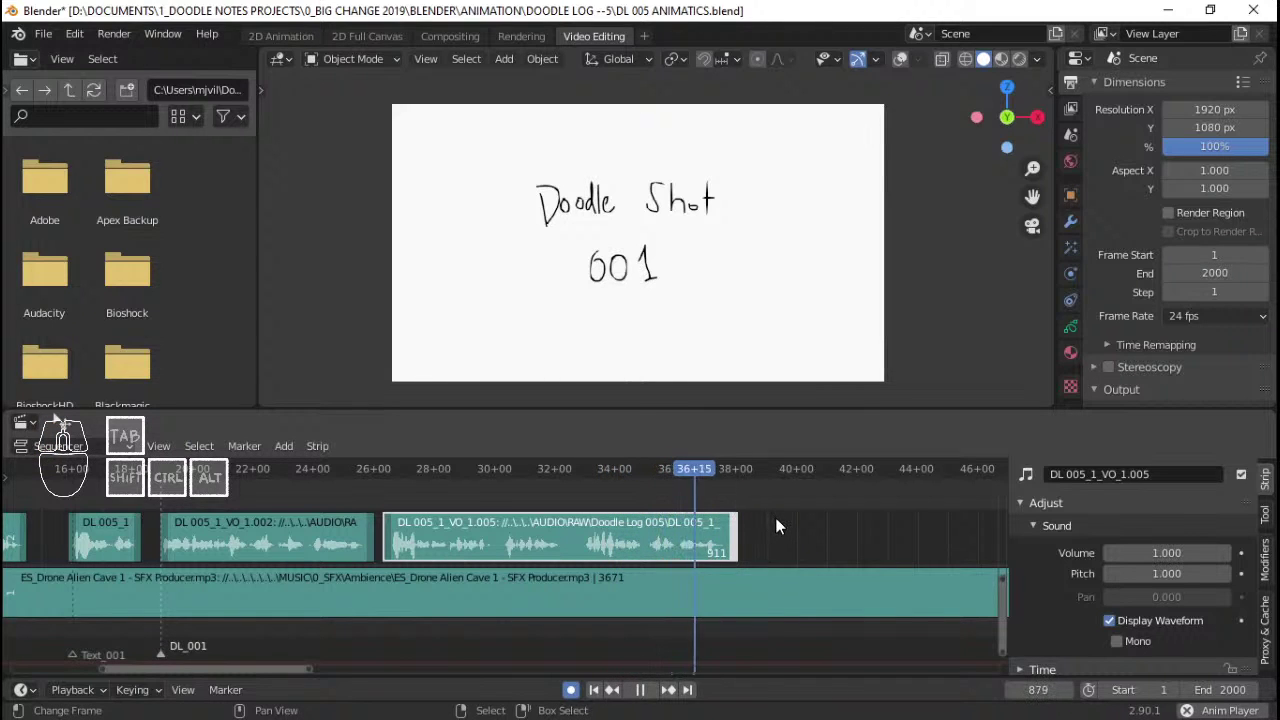
{"action": "key", "text": "space"}
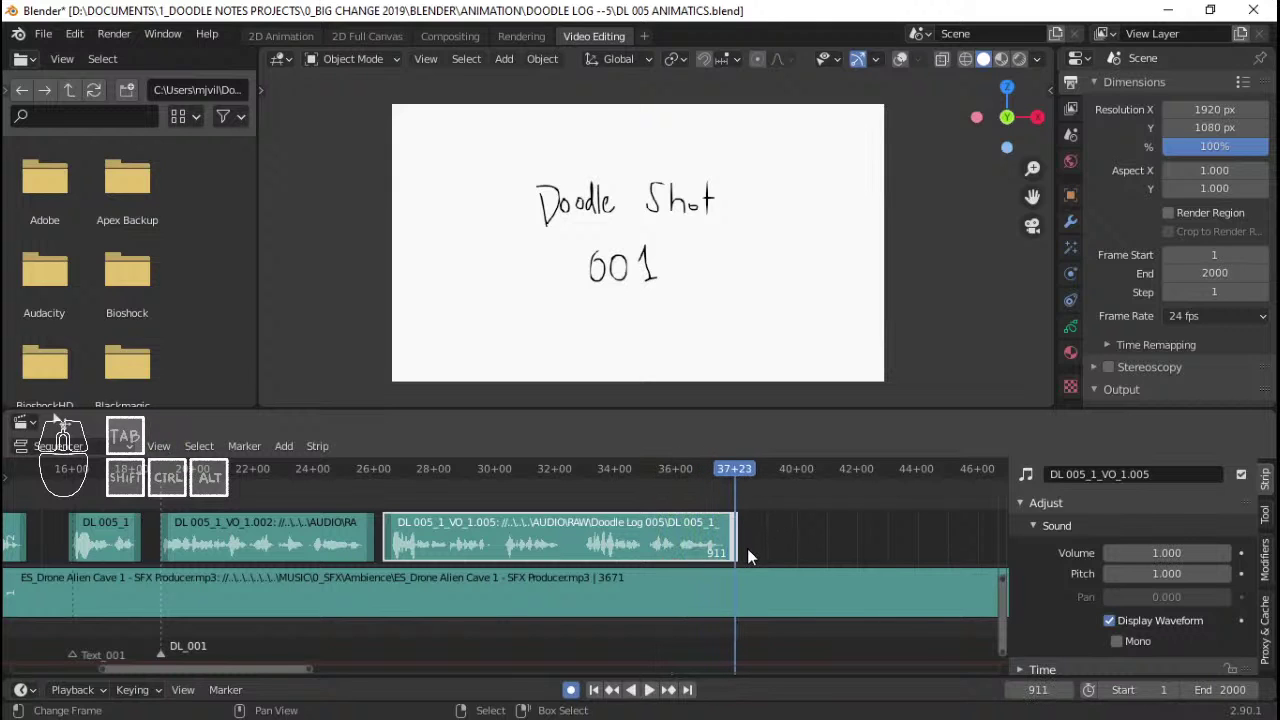
- Play on past the end of DL 005_1_VO_1.005 to judge the silence after it, and save the file
{"action": "middle_click_drag", "start_coordinate": [712, 630], "coordinate": [557, 583]}
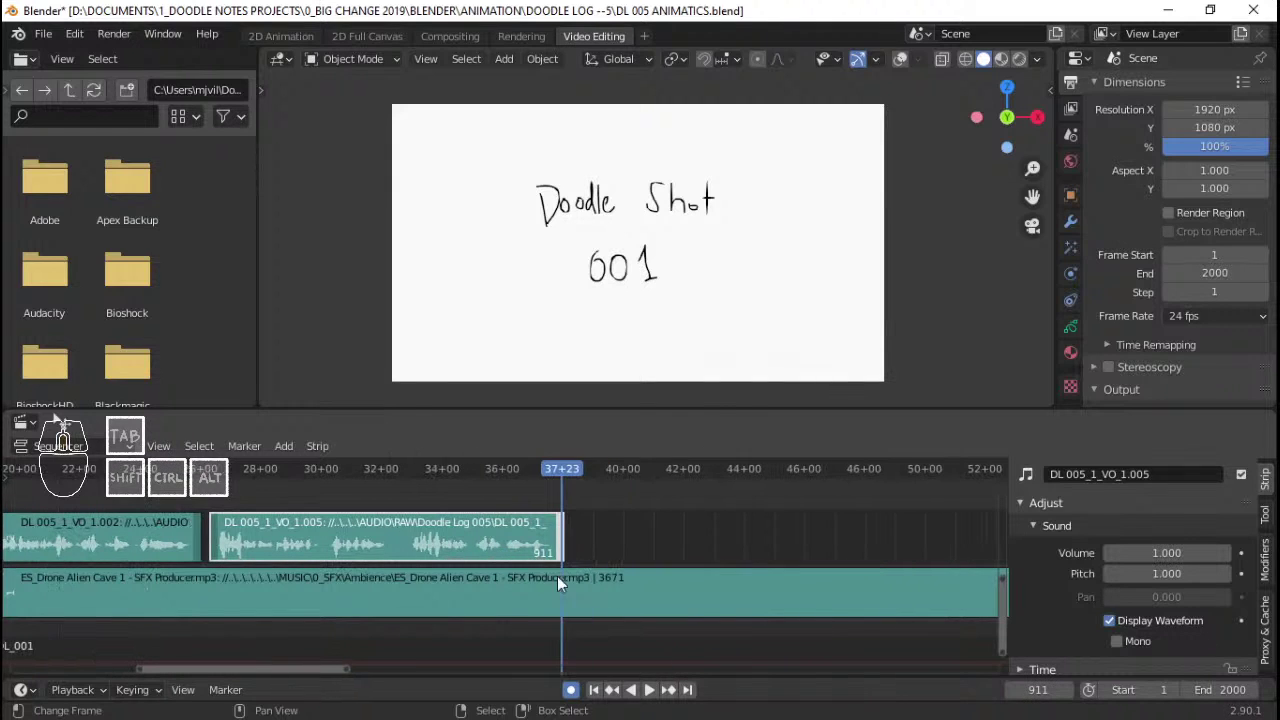
{"action": "key", "text": "space"}
{"action": "key", "text": "space"}
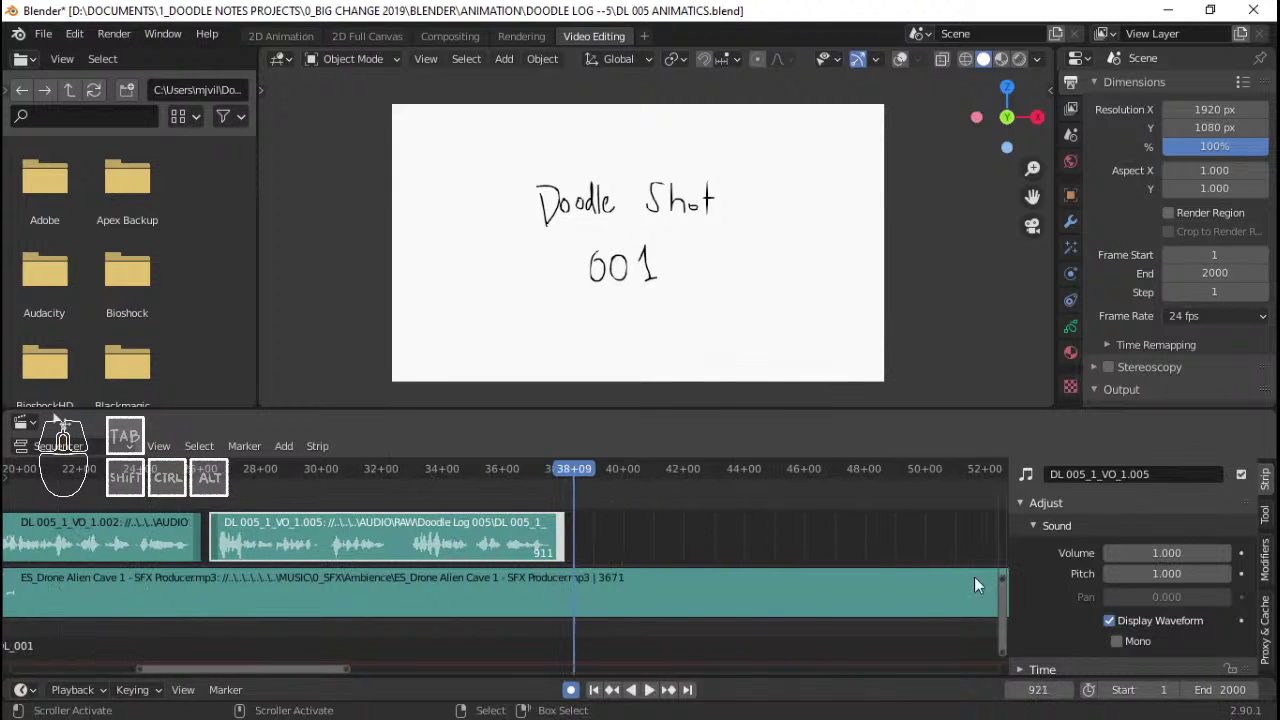
{"action": "left_click_drag", "start_coordinate": [545, 640], "coordinate": [579, 635]}
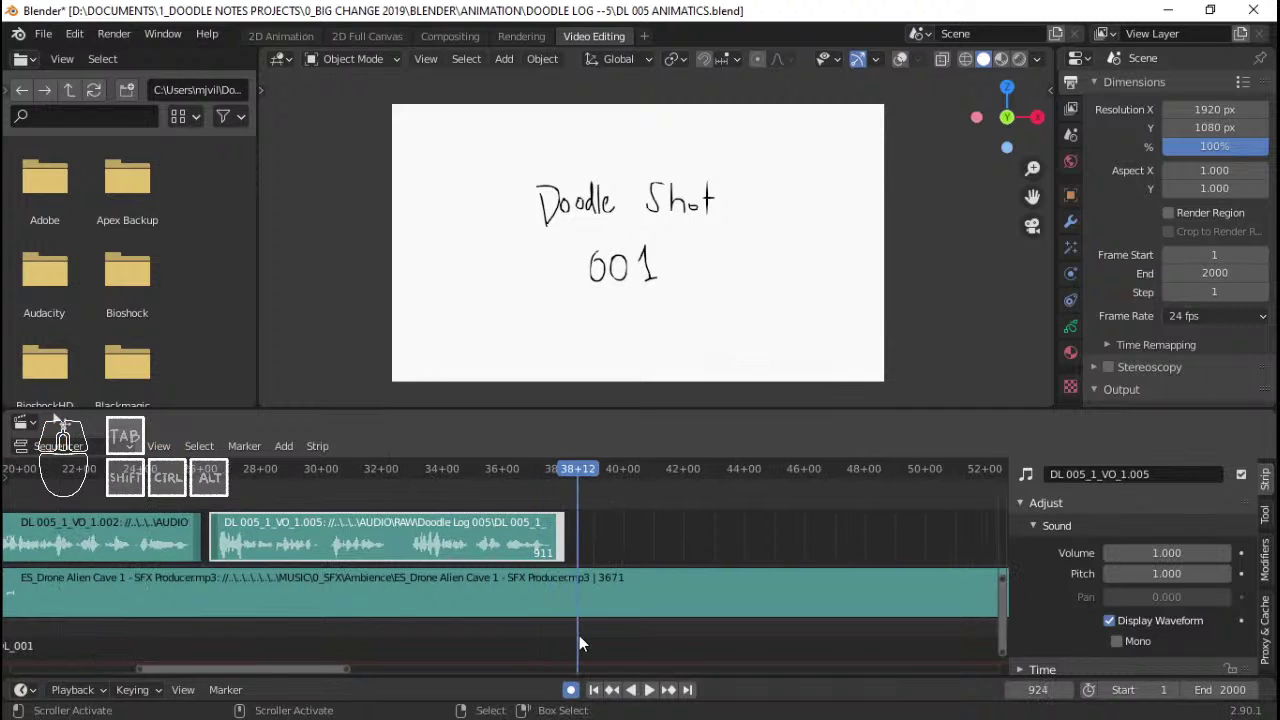
{"action": "scroll", "coordinate": [761, 548], "scroll_direction": "down", "scroll_amount": 3}
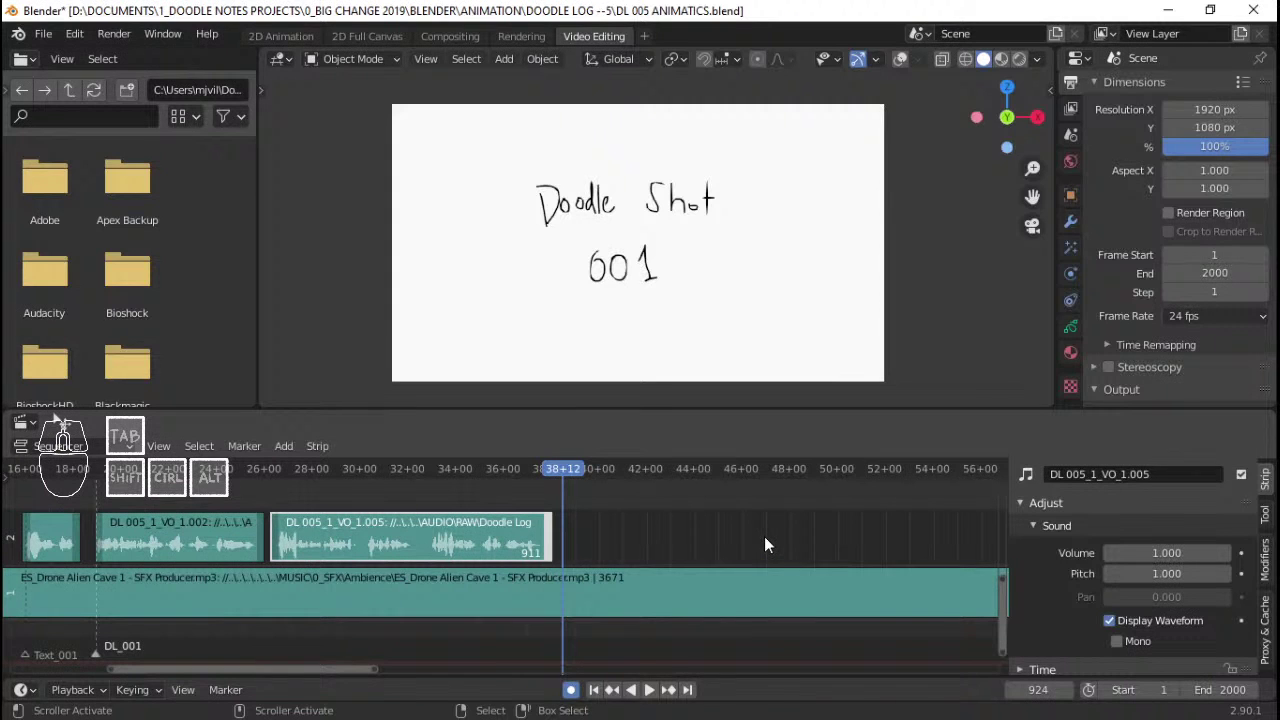
{"action": "scroll", "coordinate": [600, 528], "scroll_direction": "down", "scroll_amount": 2}
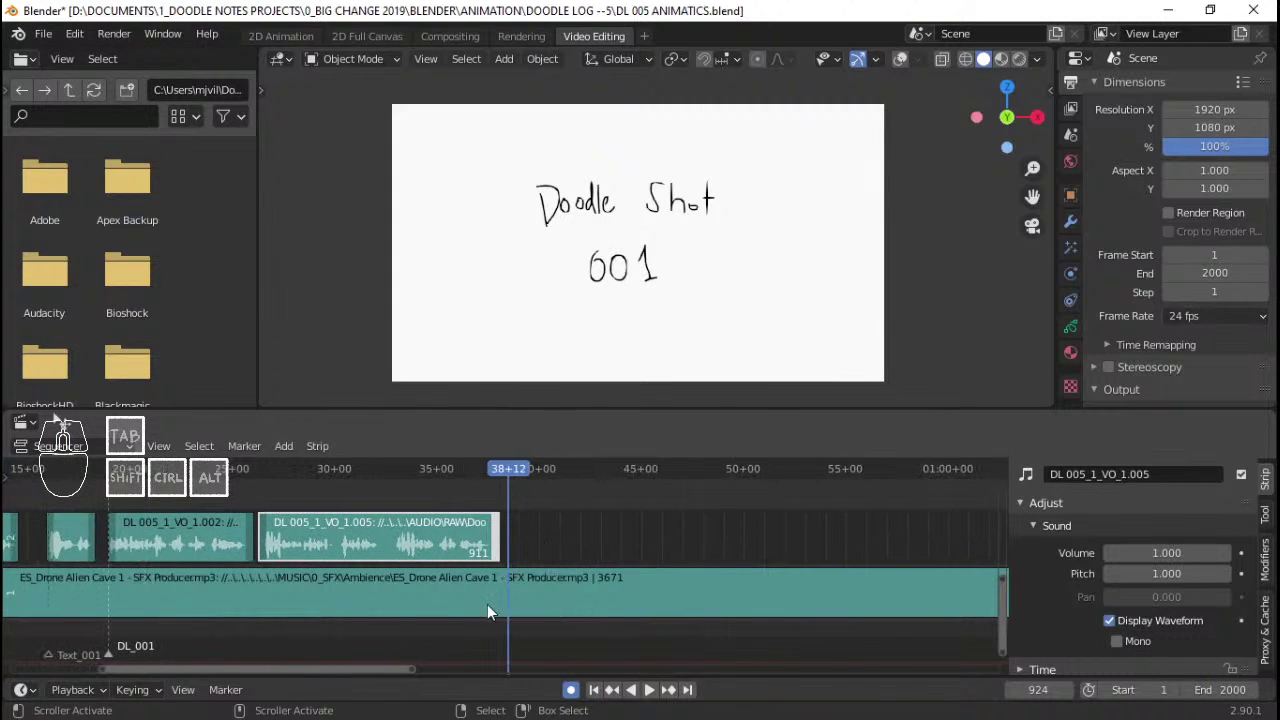
{"action": "middle_click_drag", "start_coordinate": [487, 604], "coordinate": [346, 542]}
{"action": "key", "text": "ctrl+s"}
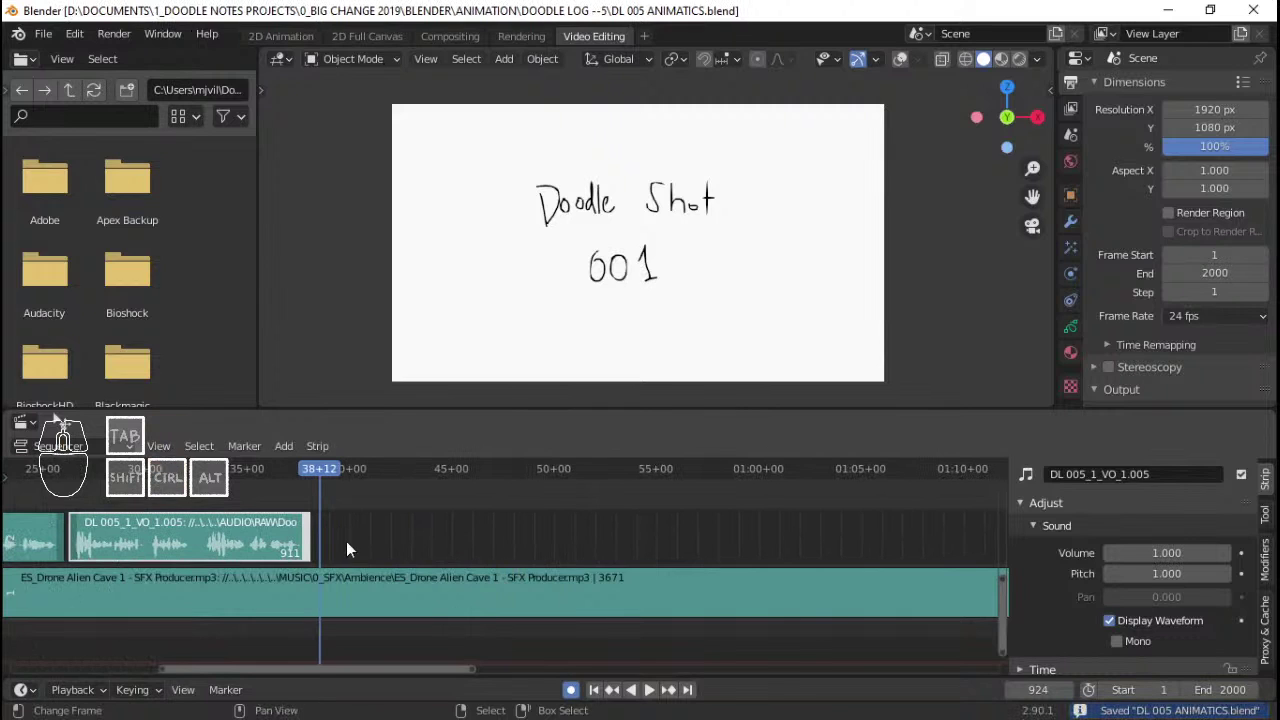
- Set the playhead to frame 860 and move the Doodle Log 005 audio folder window aside, then return to the sequencer
{"action": "left_click", "coordinate": [264, 497]}
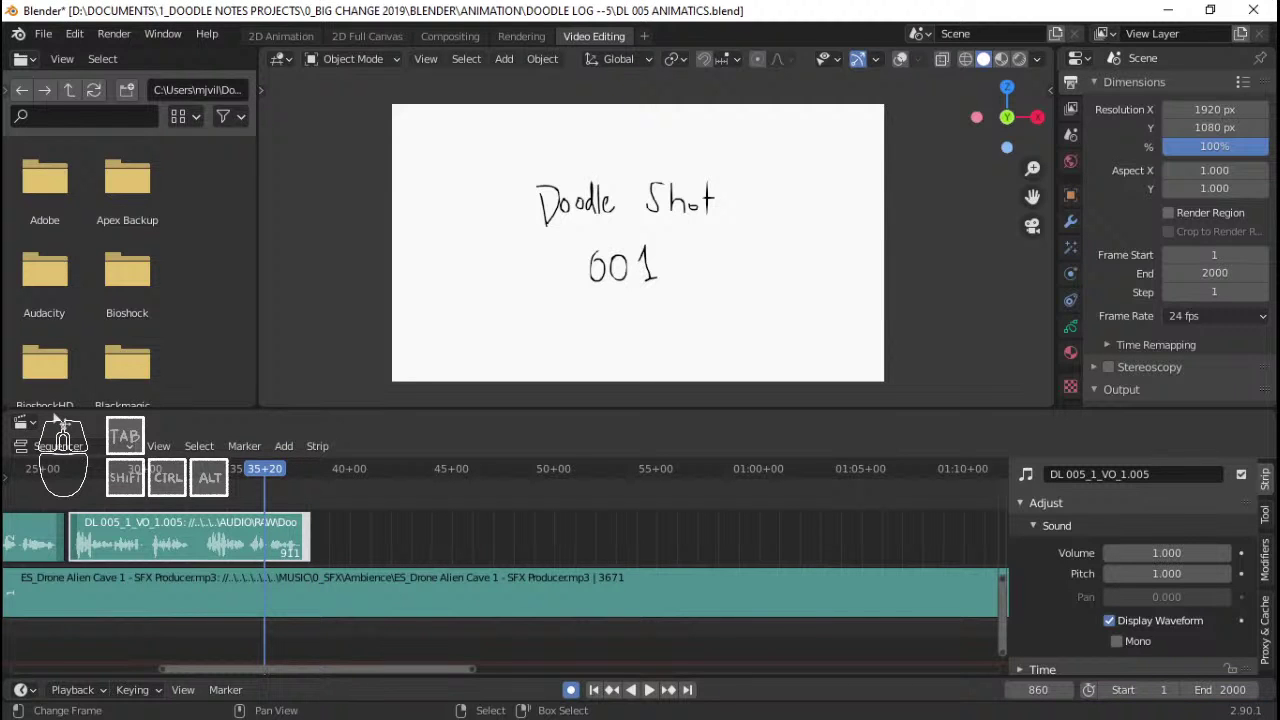
{"action": "key", "text": "alt+Tab"}
{"action": "key", "text": "alt+Tab"}
{"action": "key", "text": "alt+Tab"}
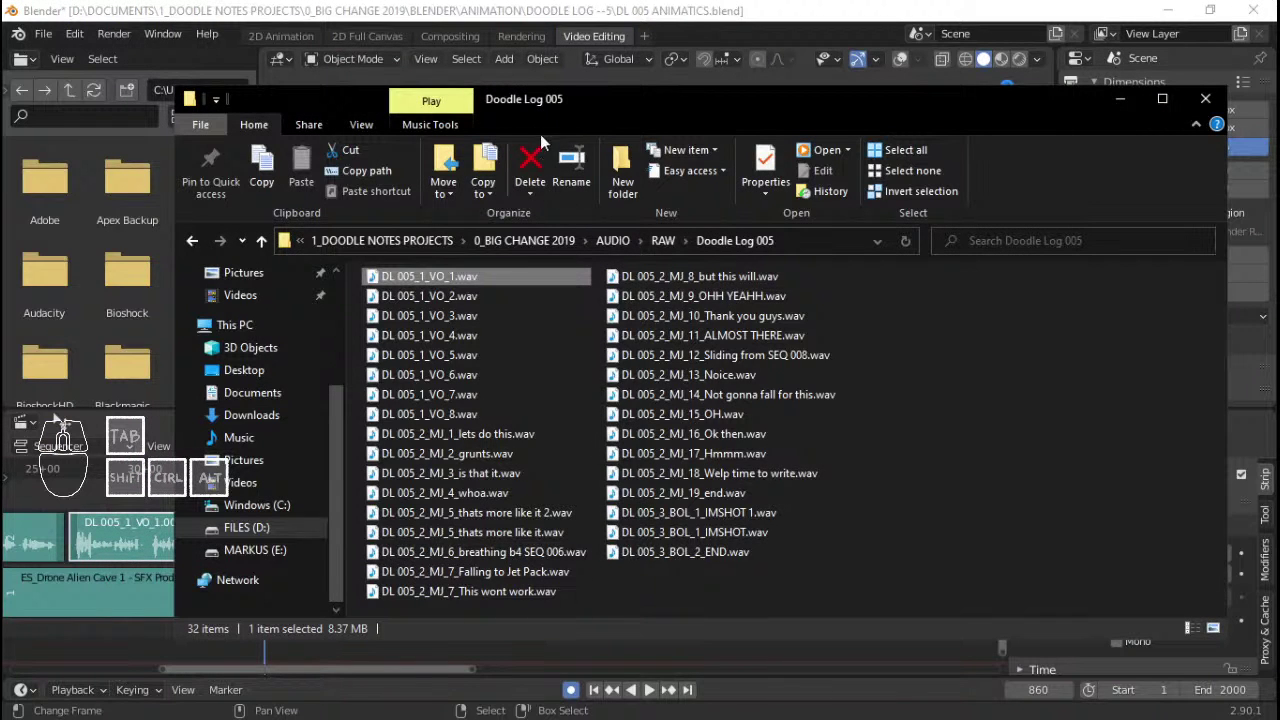
{"action": "left_click_drag", "start_coordinate": [591, 97], "coordinate": [894, 94]}
{"action": "left_click", "coordinate": [364, 5]}
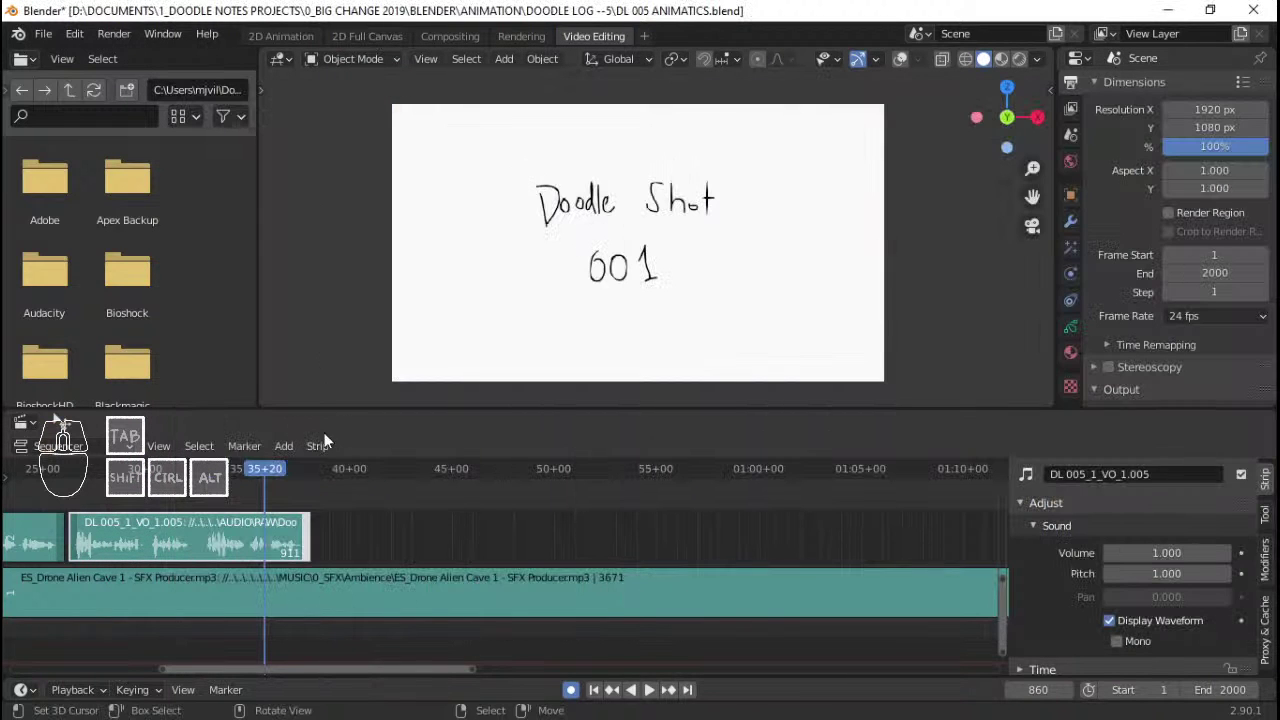
- Play the last part of DL 005_1_VO_1.005, trim its end to frame 902 and replay the ending
{"action": "key", "text": "space"}
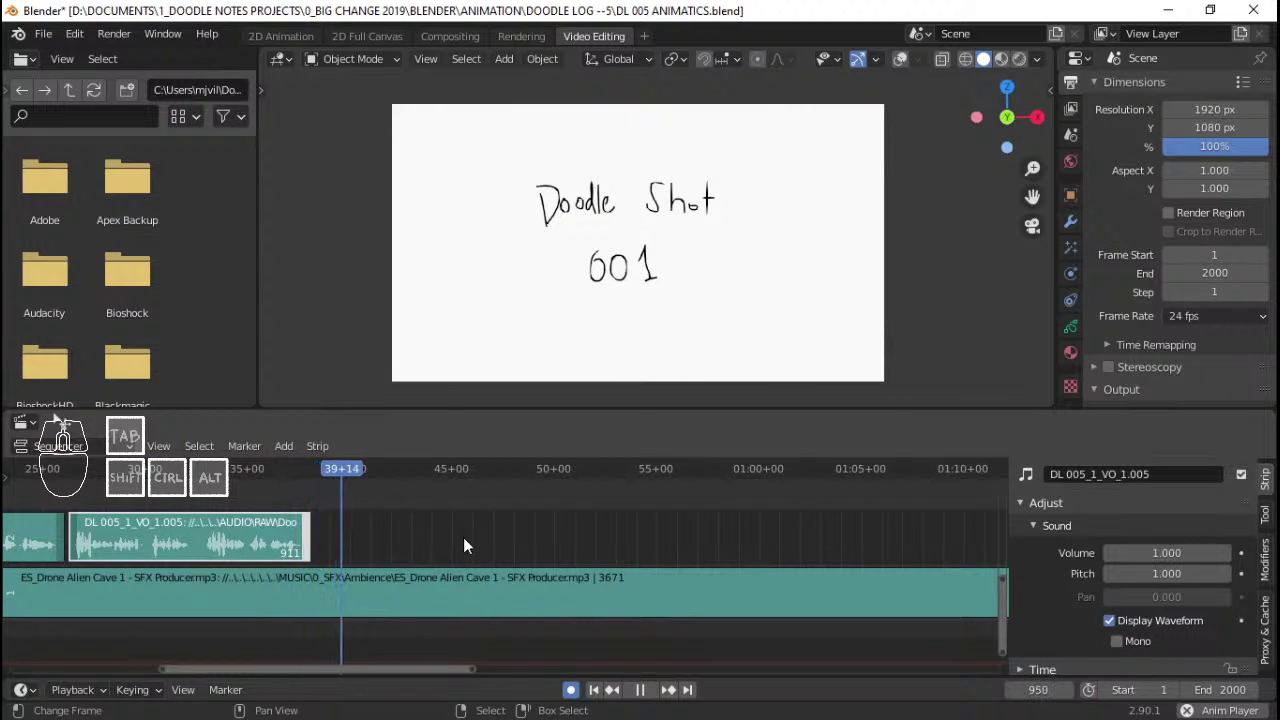
{"action": "key", "text": "space"}
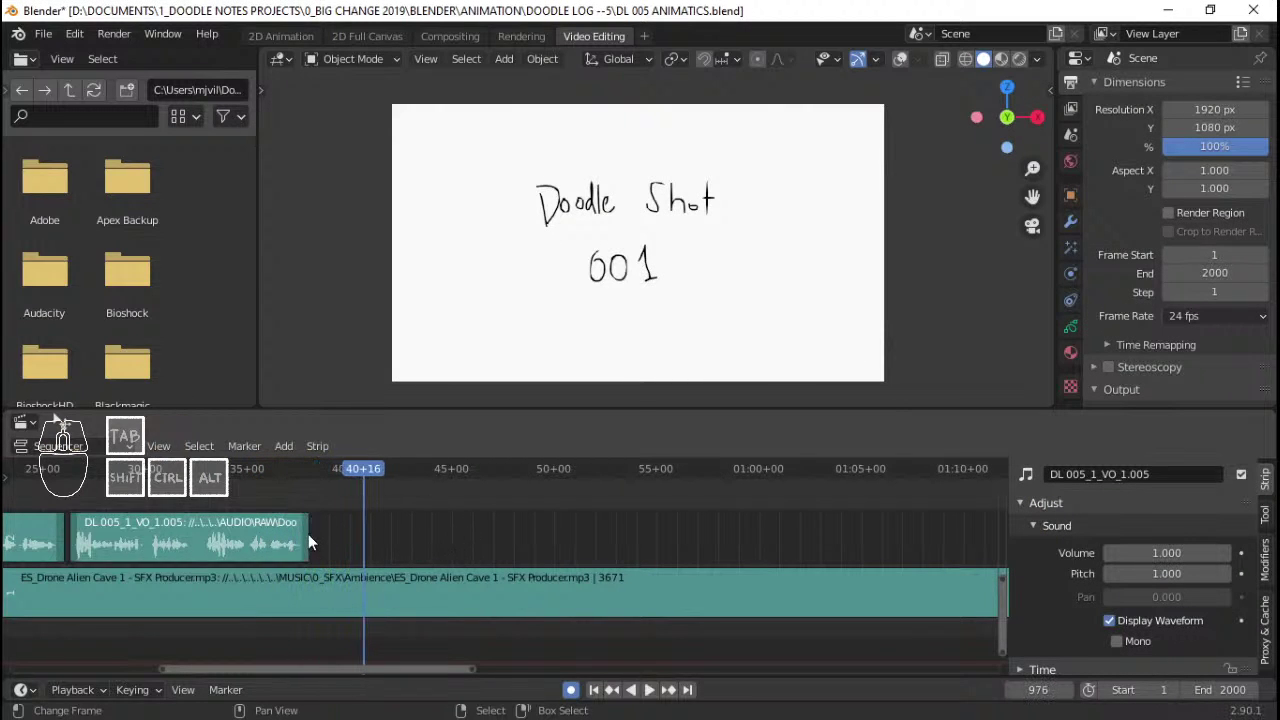
{"action": "key", "text": "g"}
{"action": "left_click", "coordinate": [303, 535]}
{"action": "left_click", "coordinate": [278, 500]}
{"action": "key", "text": "space"}
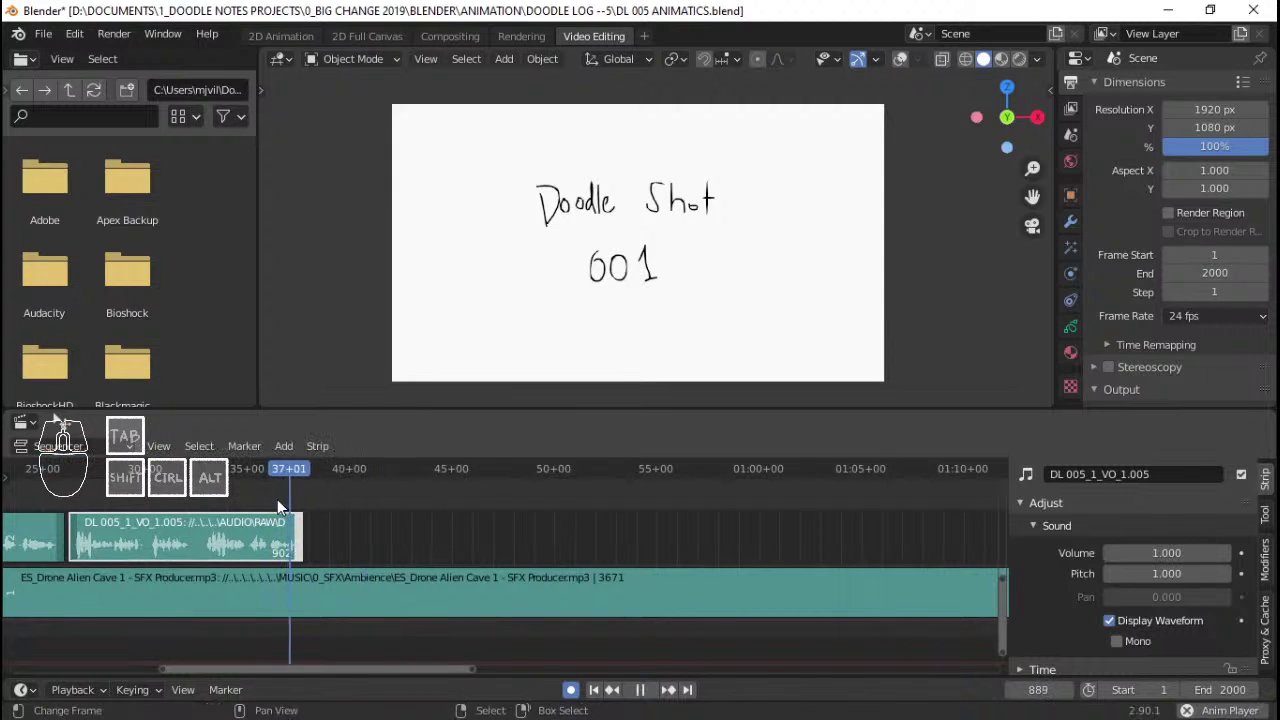
{"action": "key", "text": "space"}
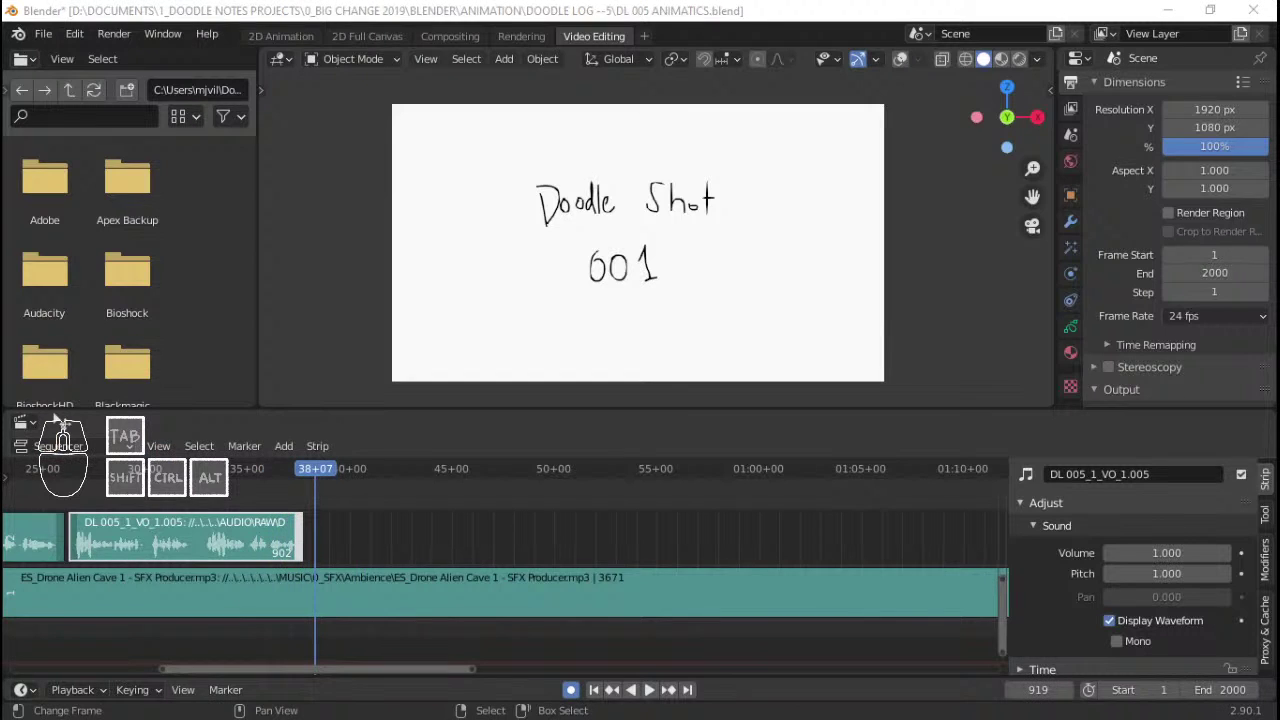
- Add DL 005_3_BOL_1_IMSHOT 1.wav from the Doodle Log 005 folder to the sequencer at frame 919, above the voice-over strips
{"action": "key", "text": "alt+Tab"}
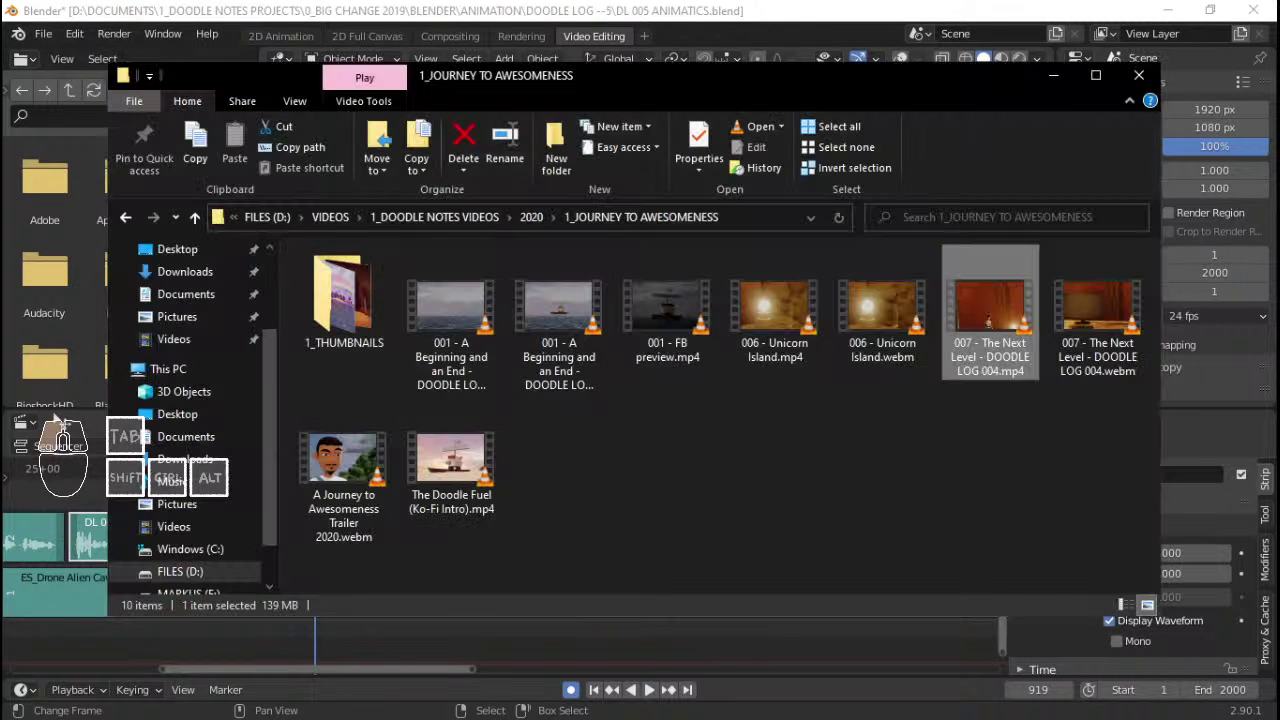
{"action": "key", "text": "alt+Tab"}
{"action": "key", "text": "alt+Tab"}
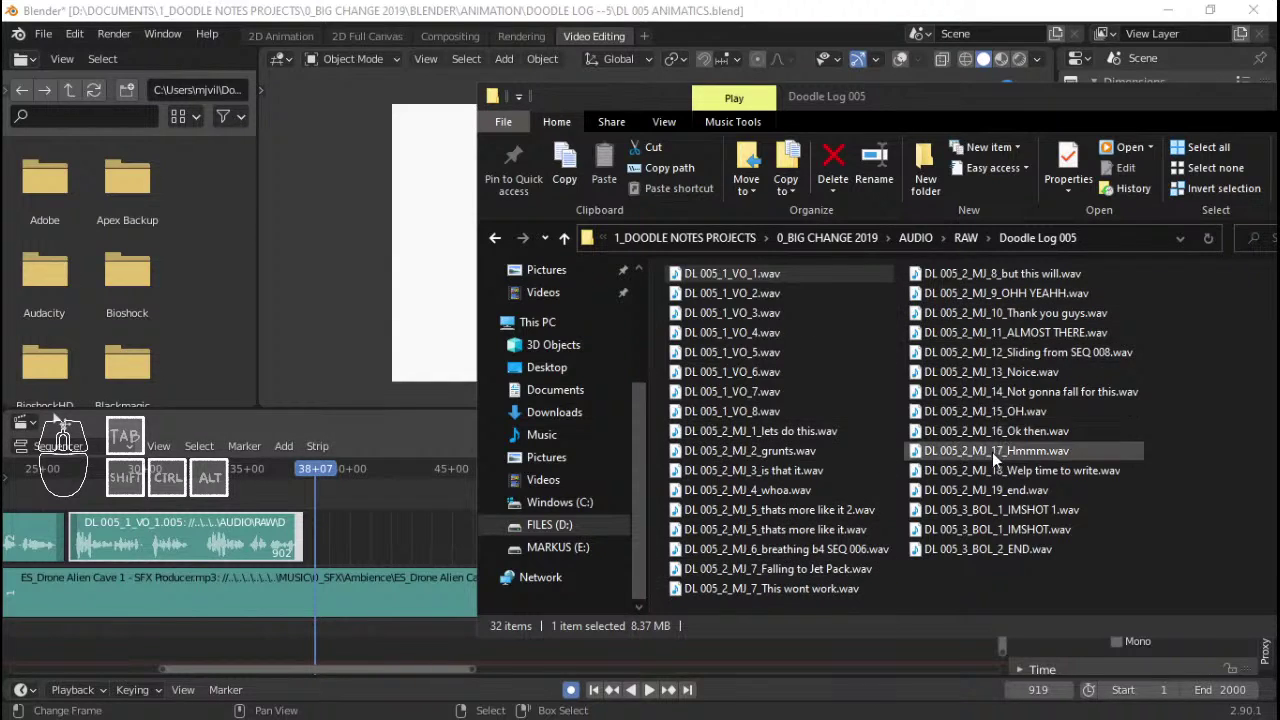
{"action": "left_click", "coordinate": [978, 515]}
{"action": "left_click_drag", "start_coordinate": [1002, 515], "coordinate": [420, 590]}
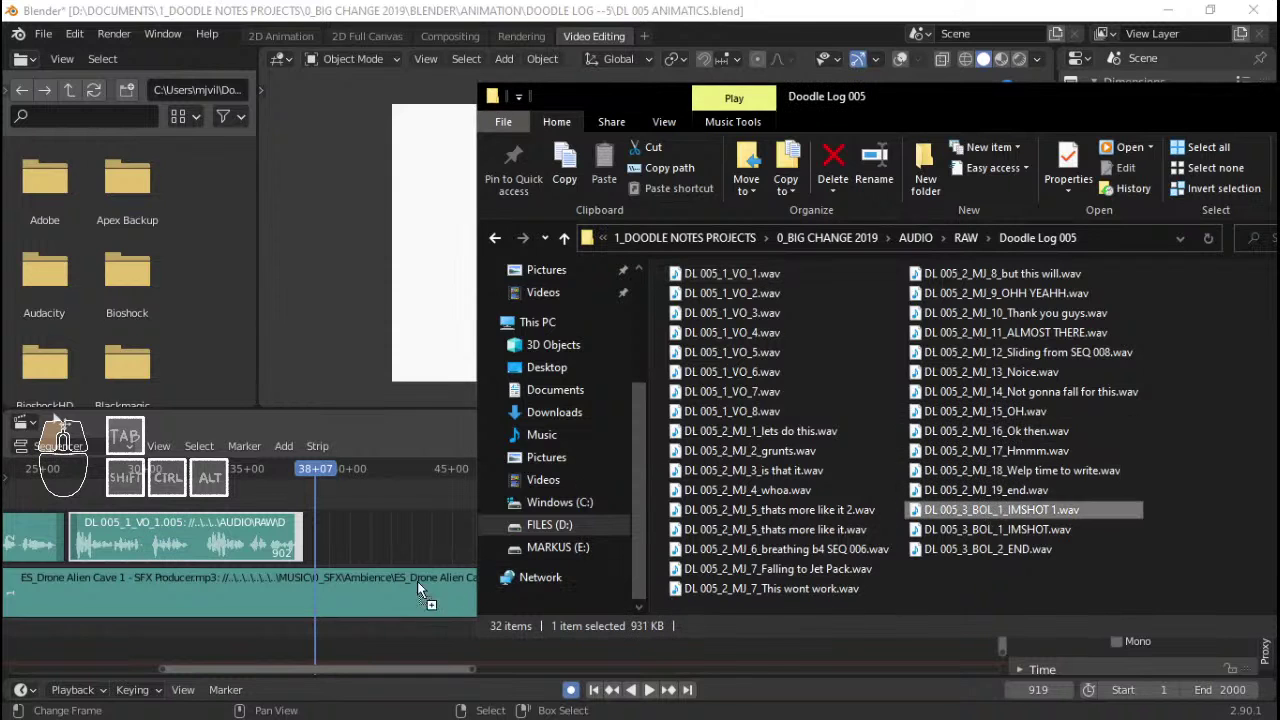
{"action": "left_click_drag", "start_coordinate": [368, 545], "coordinate": [368, 545]}
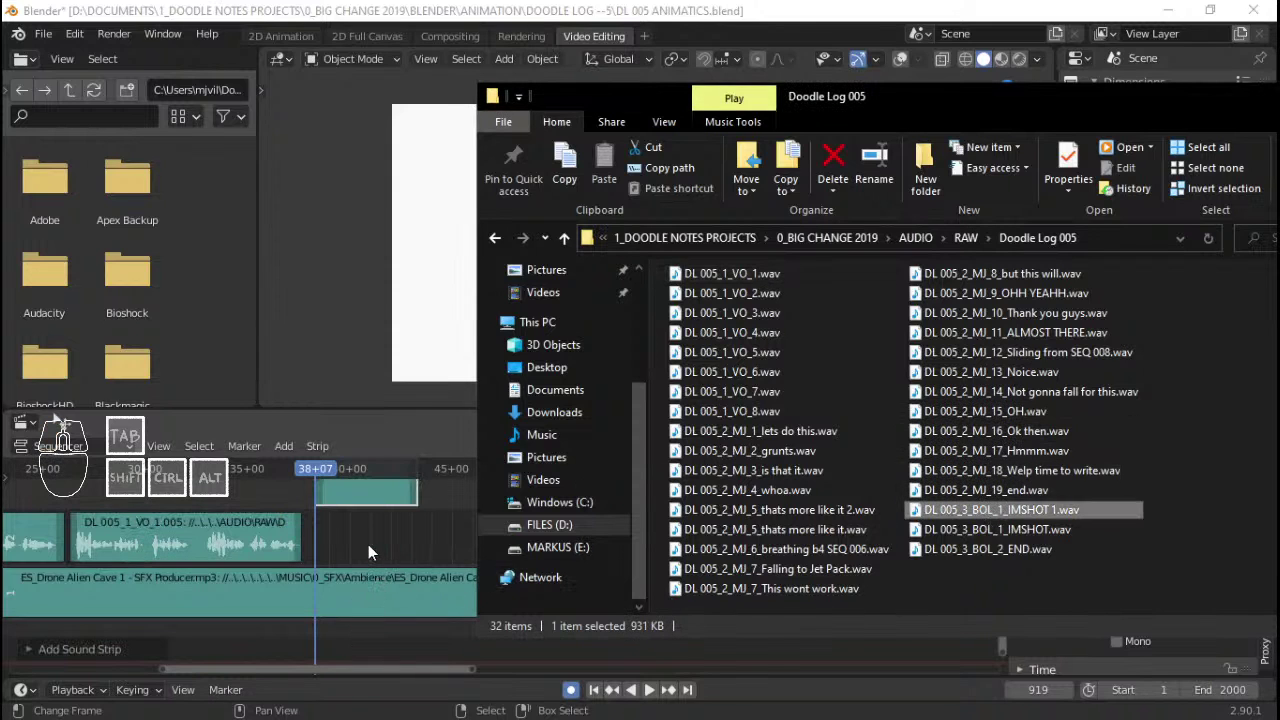
- Play across the end of DL 005_1_VO_1.005 and display the waveform of the DL 005_3_BOL_1_IMSHOT 1.wav strip
{"action": "left_click", "coordinate": [293, 497]}
{"action": "middle_click_drag", "start_coordinate": [361, 530], "coordinate": [402, 600]}
{"action": "key", "text": "space"}
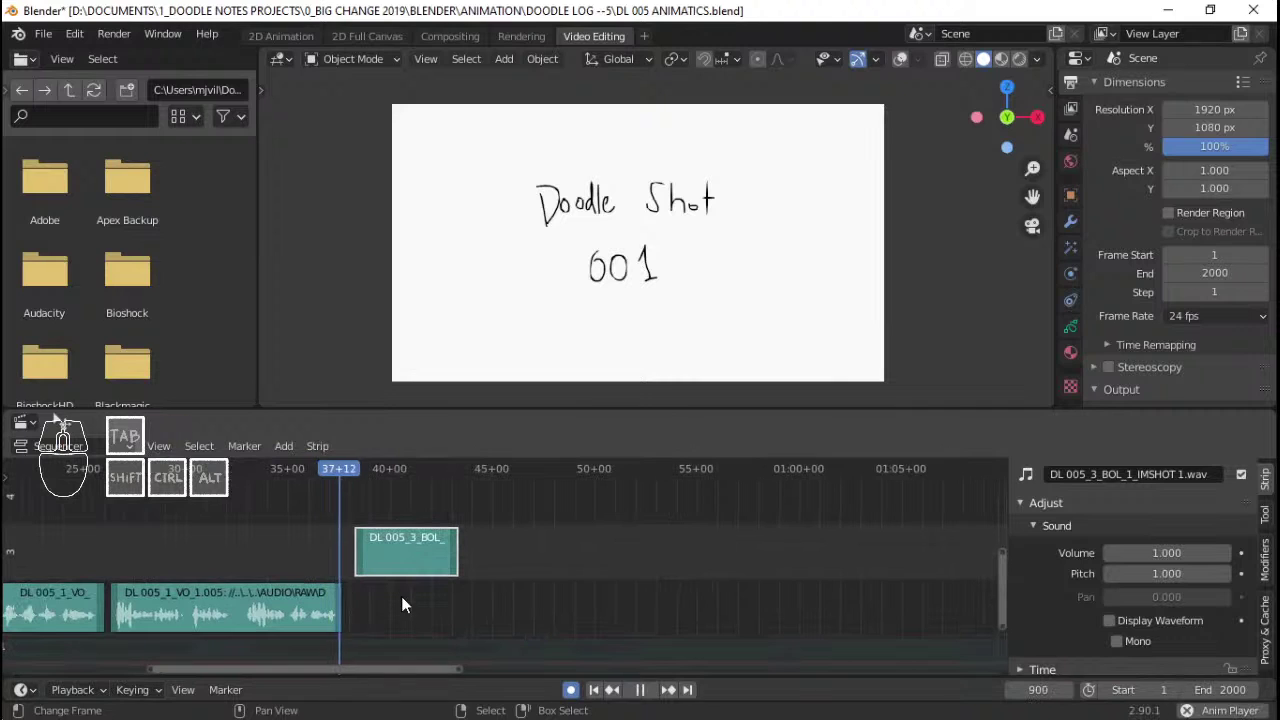
{"action": "left_click", "coordinate": [1110, 621]}
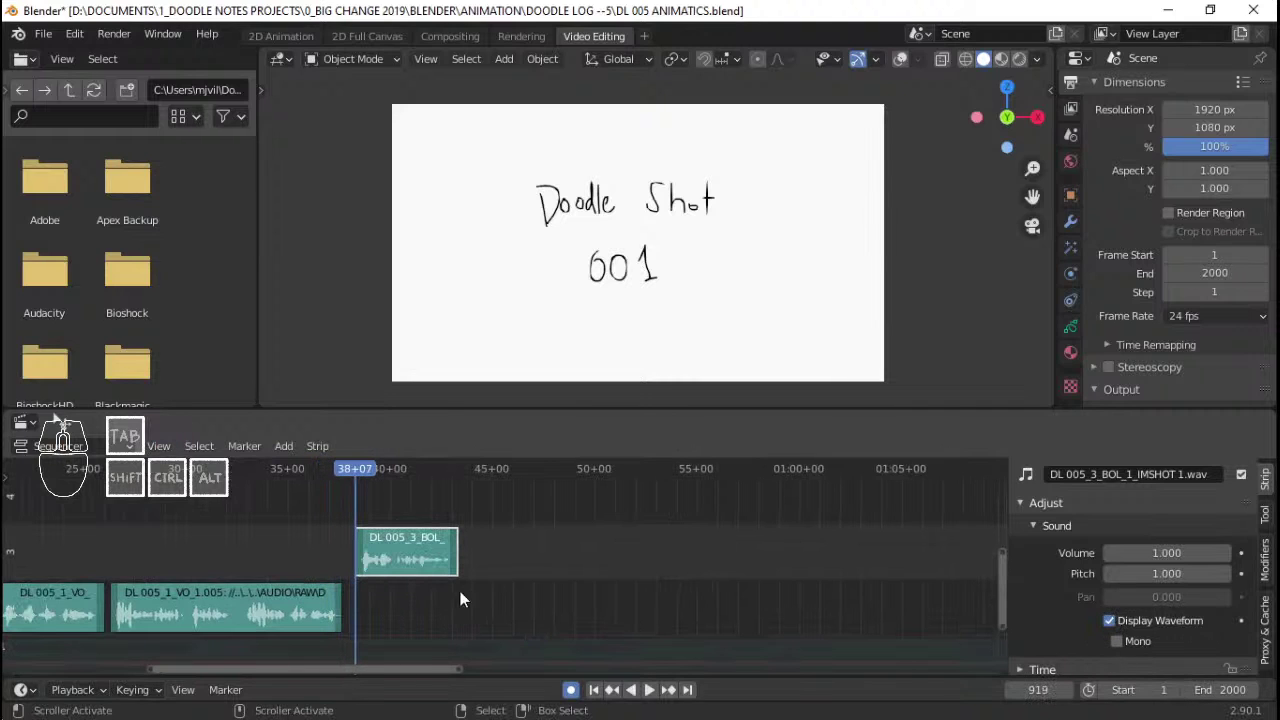
- Slide the DL 005_3_BOL_1_IMSHOT 1.wav strip away to about 46 seconds and play the empty stretch after the voice-over
{"action": "key", "text": "shift+ctrl+space"}
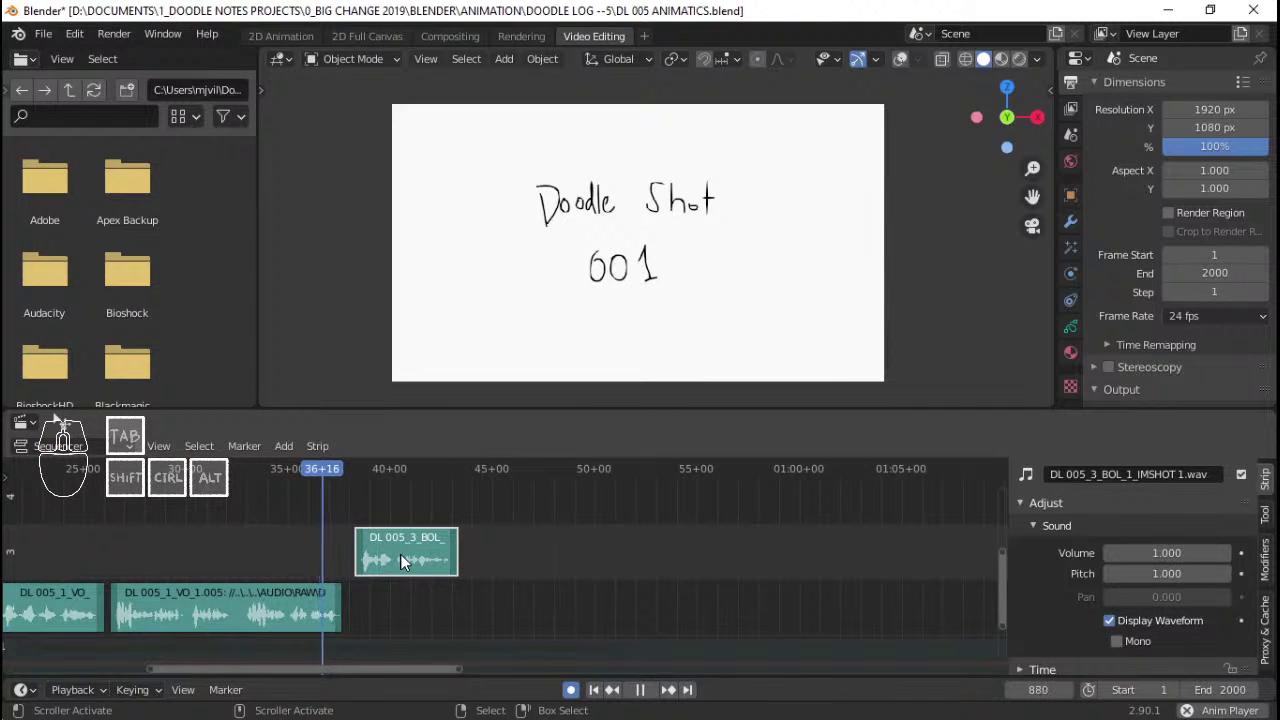
{"action": "key", "text": "space"}
{"action": "key", "text": "g"}
{"action": "left_click", "coordinate": [560, 556]}
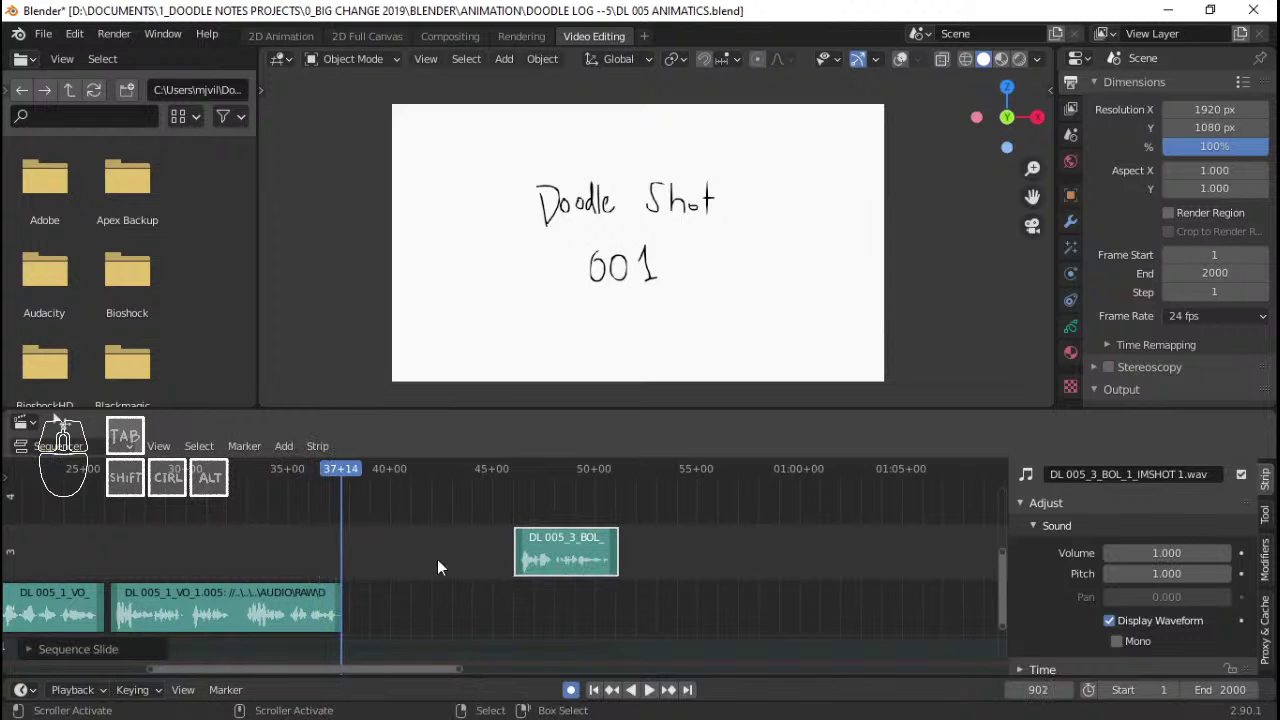
{"action": "key", "text": "space"}
{"action": "key", "text": "space"}
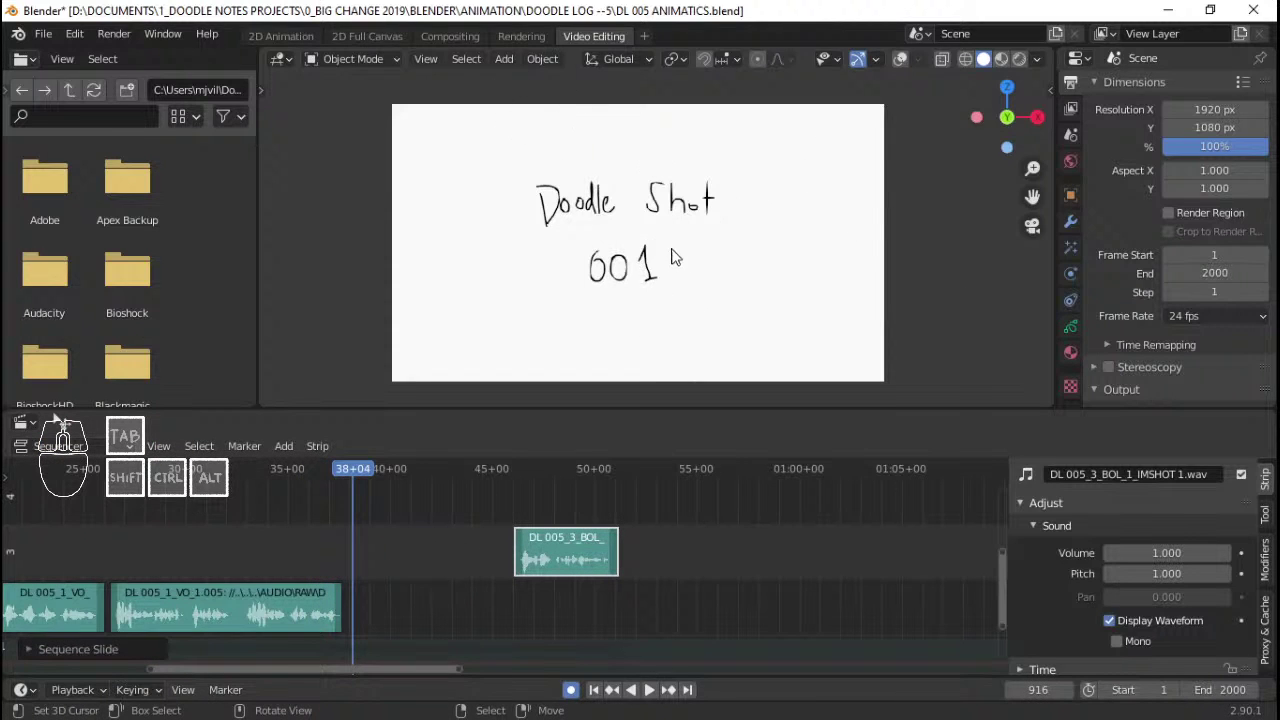
{"action": "key", "text": "space"}
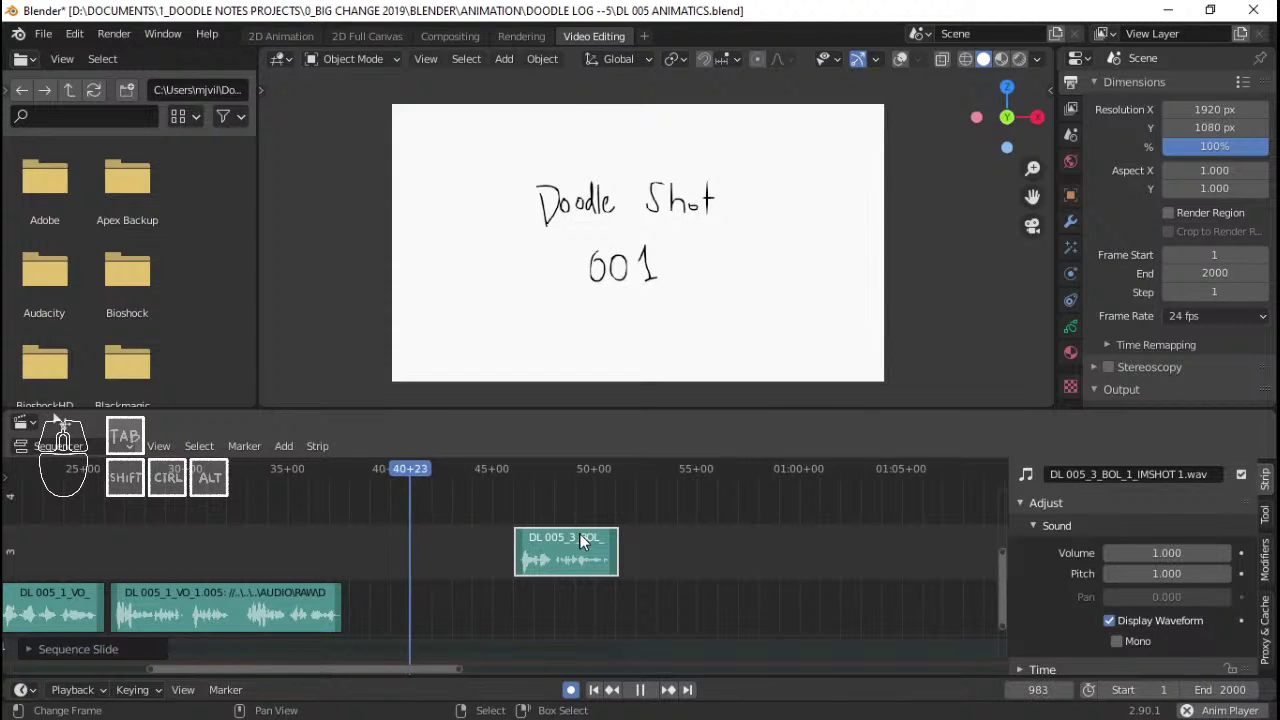
{"action": "key", "text": "space"}
- Slide DL 005_3_BOL_1_IMSHOT 1.wav to start at about frame 986 and play the pause before it
{"action": "key", "text": "g"}
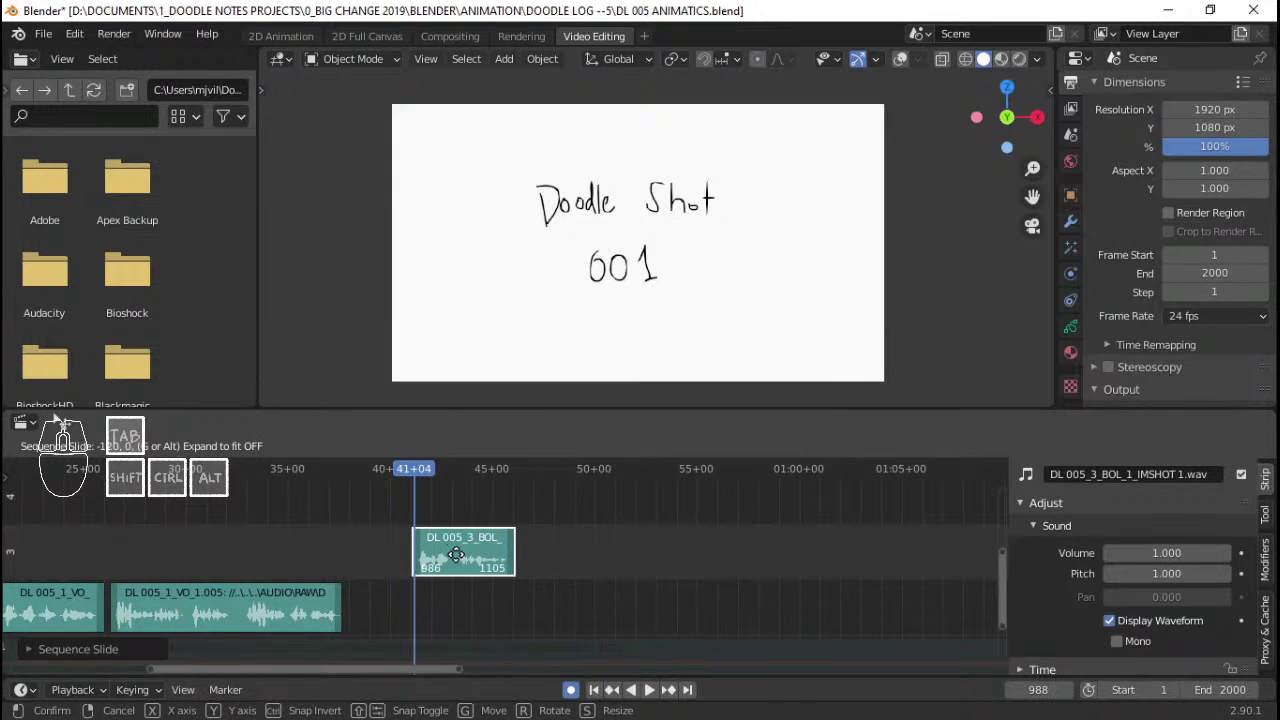
{"action": "left_click", "coordinate": [459, 554]}
{"action": "left_click", "coordinate": [336, 540]}
{"action": "key", "text": "space"}
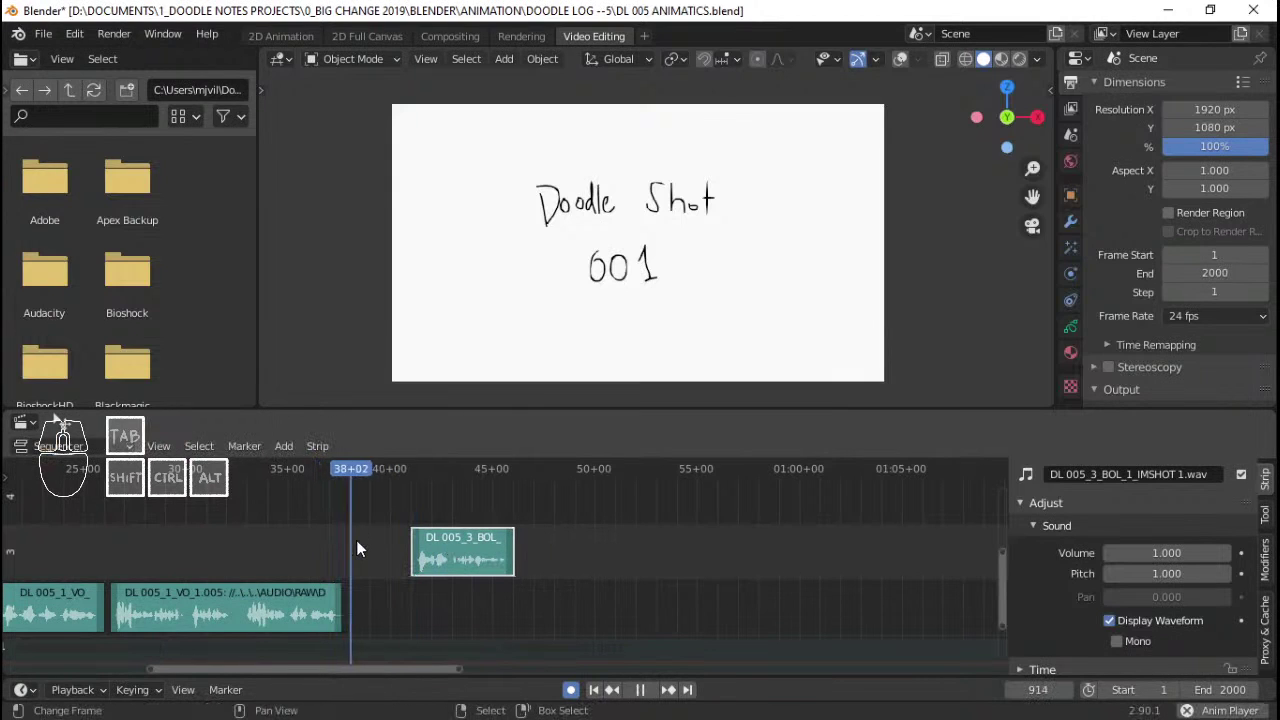
{"action": "key", "text": "space"}
- Replay from the end of DL 005_1_VO_1.005 into DL 005_3_BOL_1_IMSHOT 1.wav several times to judge the length of the pause
{"action": "left_click", "coordinate": [293, 548]}
{"action": "key", "text": "space"}
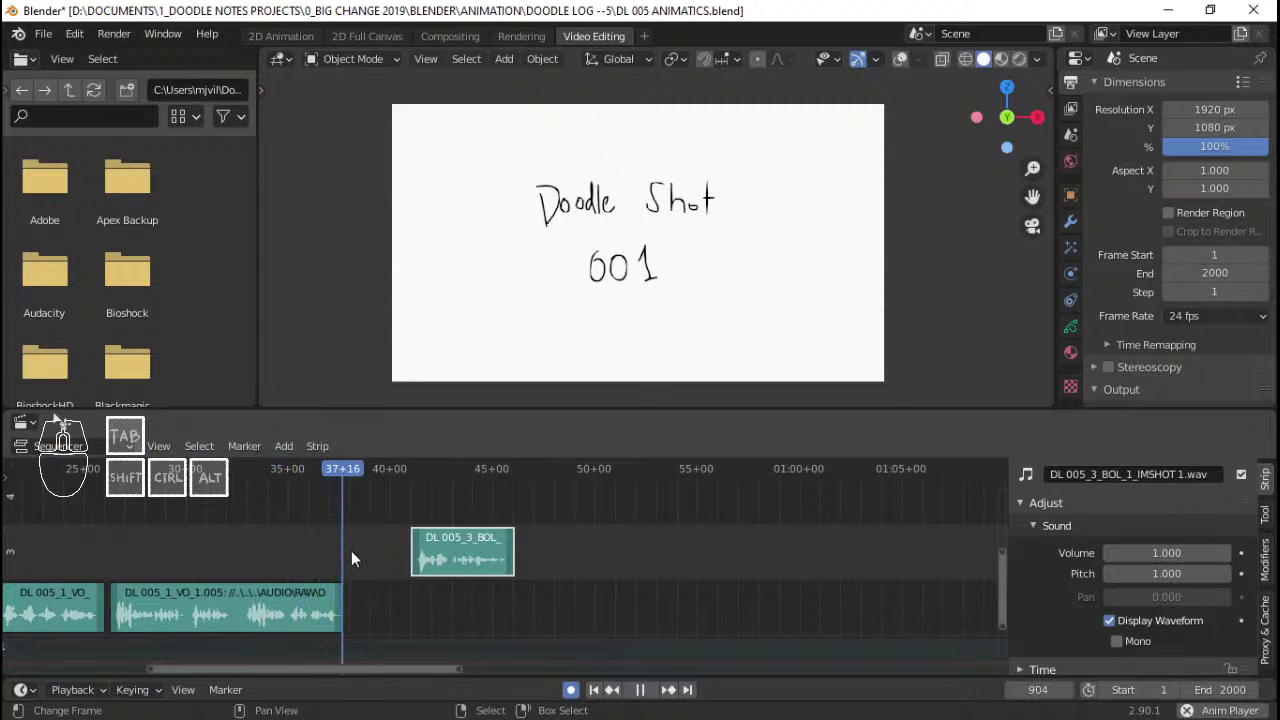
{"action": "left_click", "coordinate": [338, 548]}
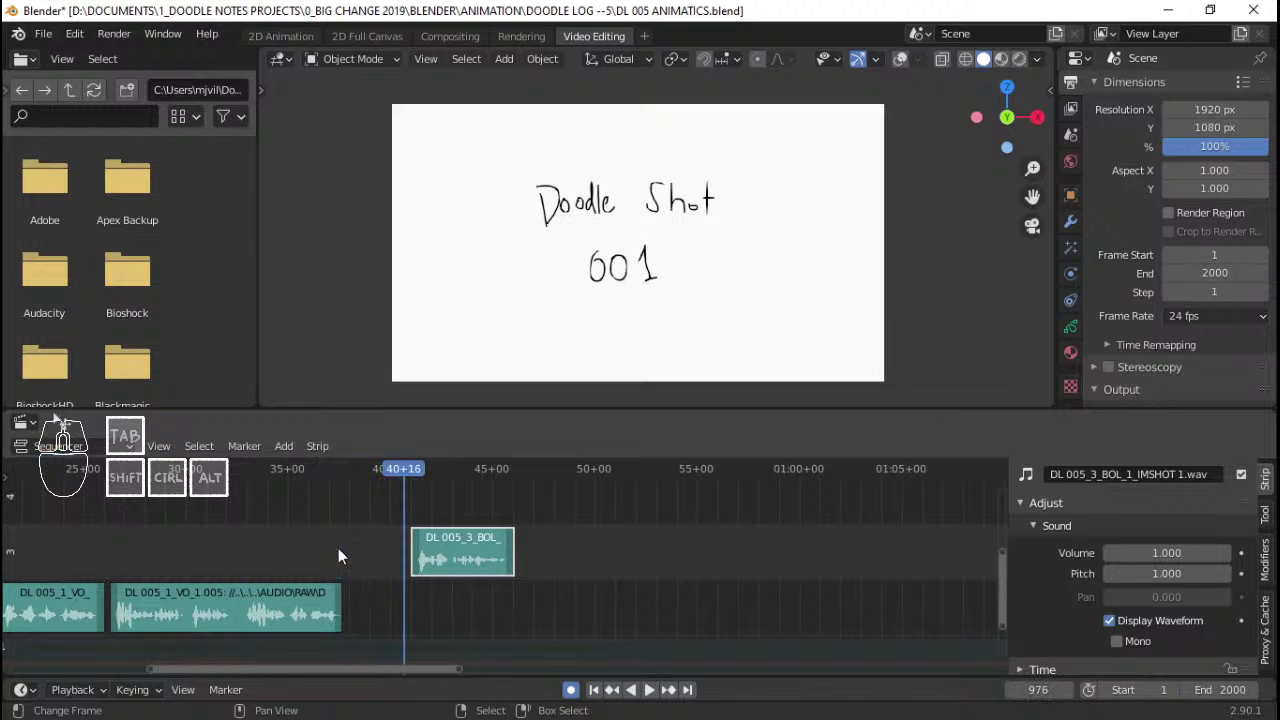
{"action": "left_click", "coordinate": [306, 543]}
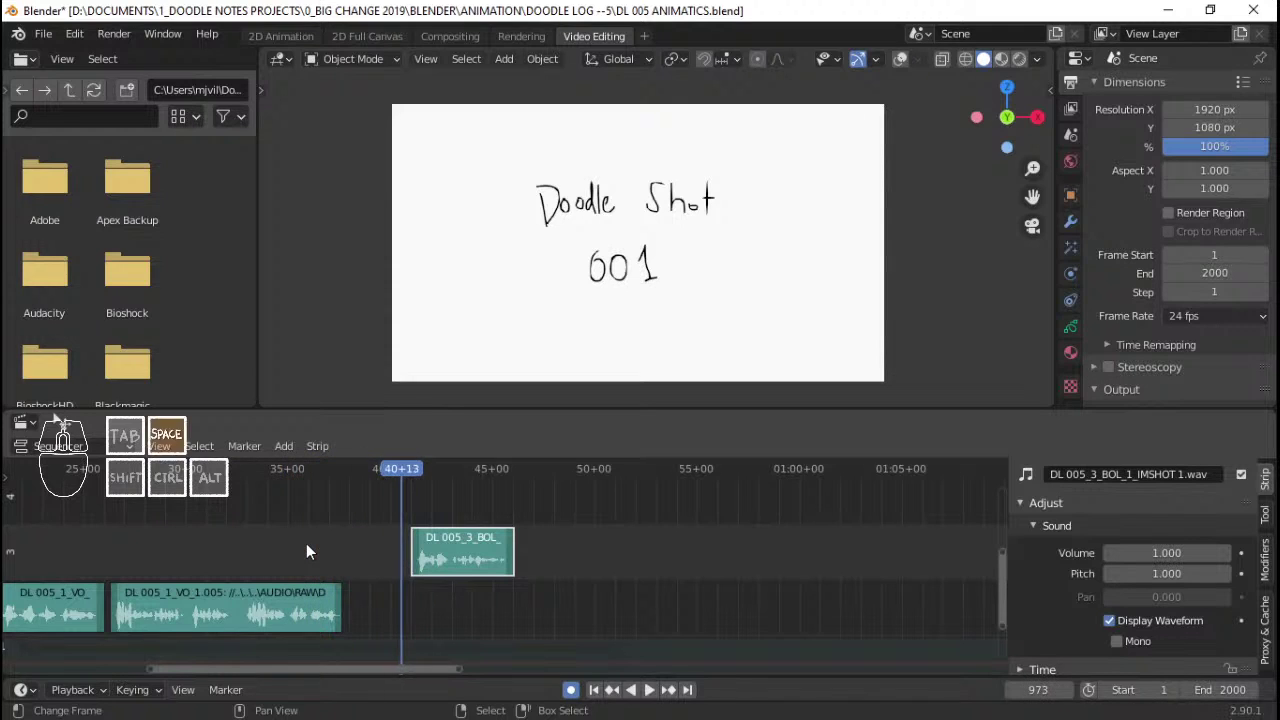
{"action": "left_click", "coordinate": [295, 578]}
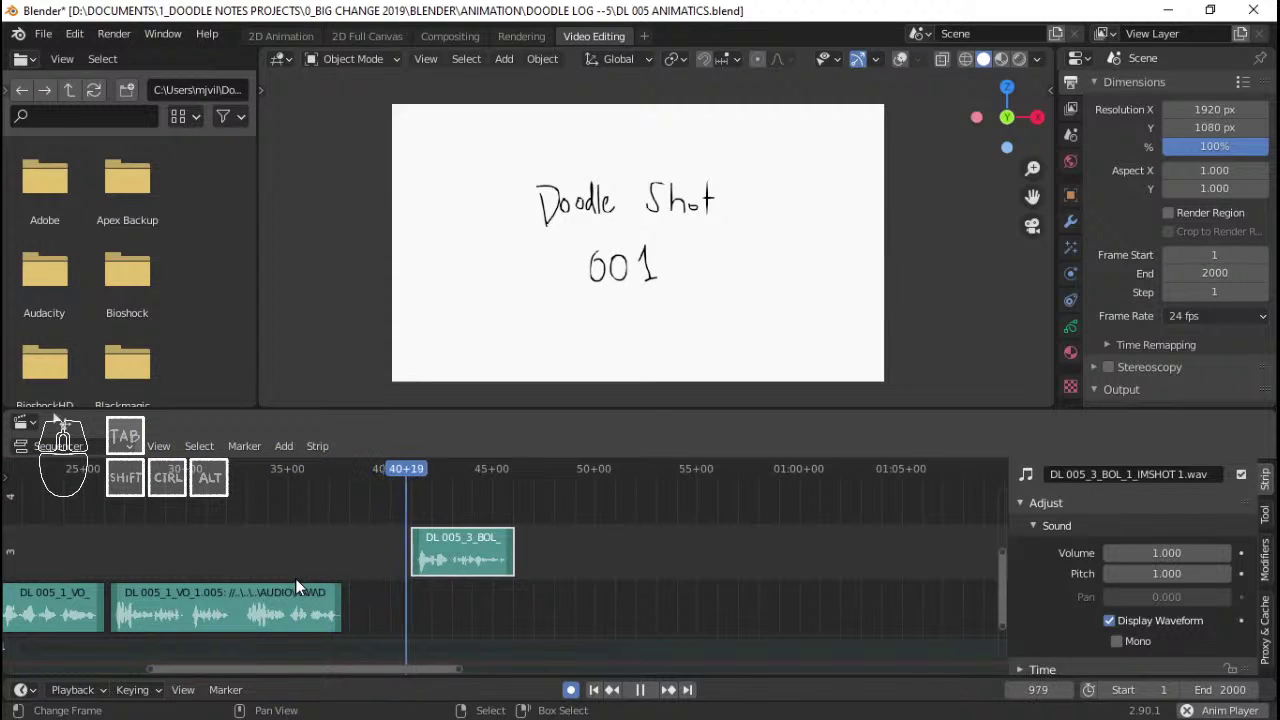
{"action": "key", "text": "space"}
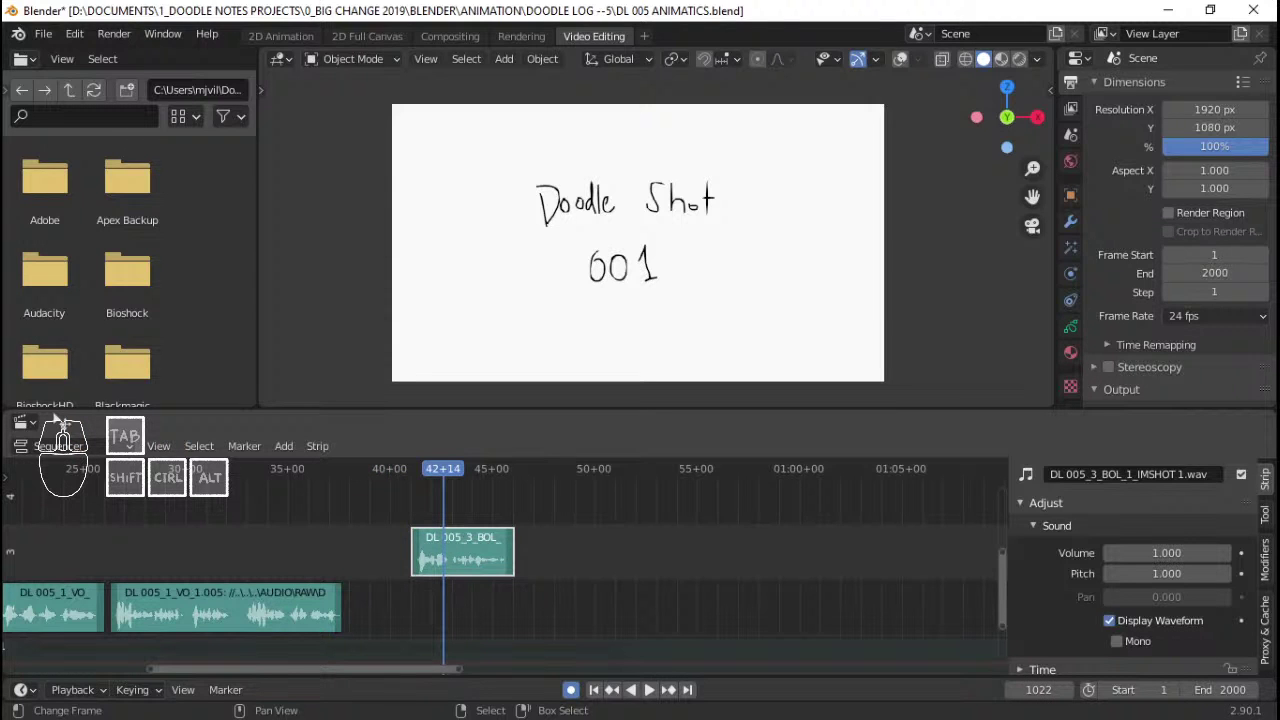
- Check the BOL recordings in the Doodle Log 005 folder and replay DL 005_3_BOL_1_IMSHOT 1.wav from its start
{"action": "key", "text": "alt+Tab"}
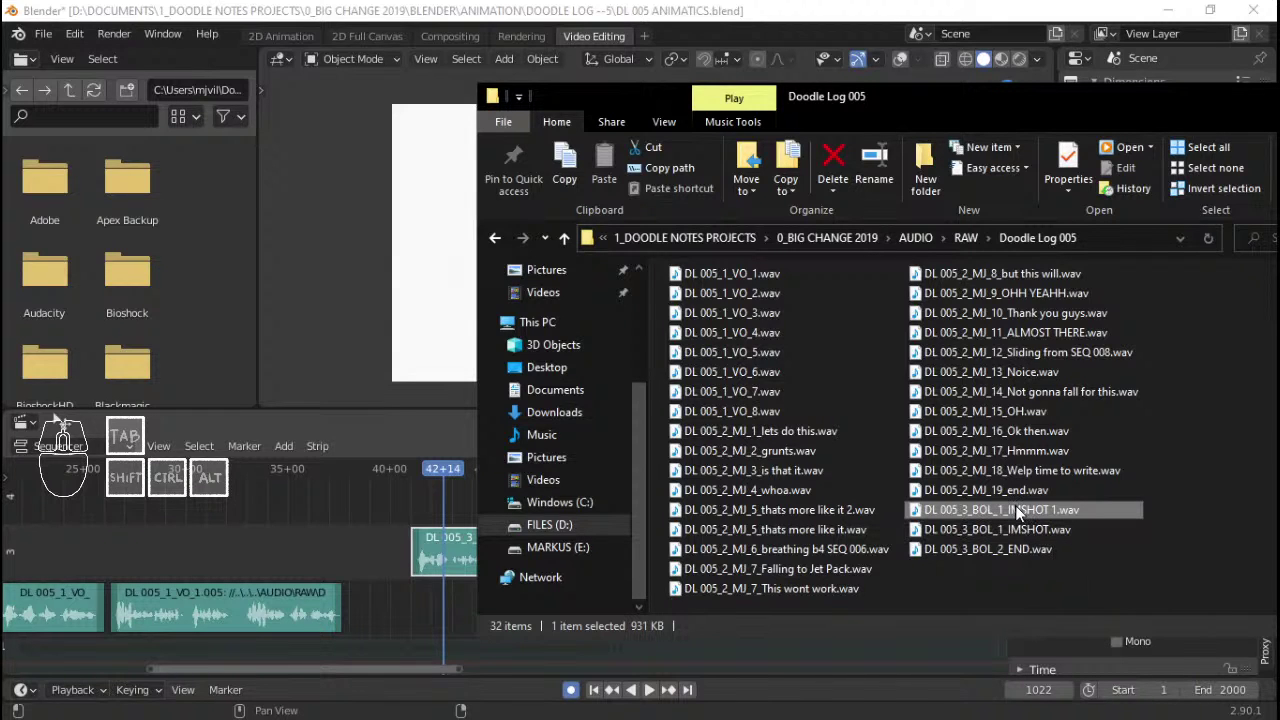
{"action": "left_click", "coordinate": [757, 8]}
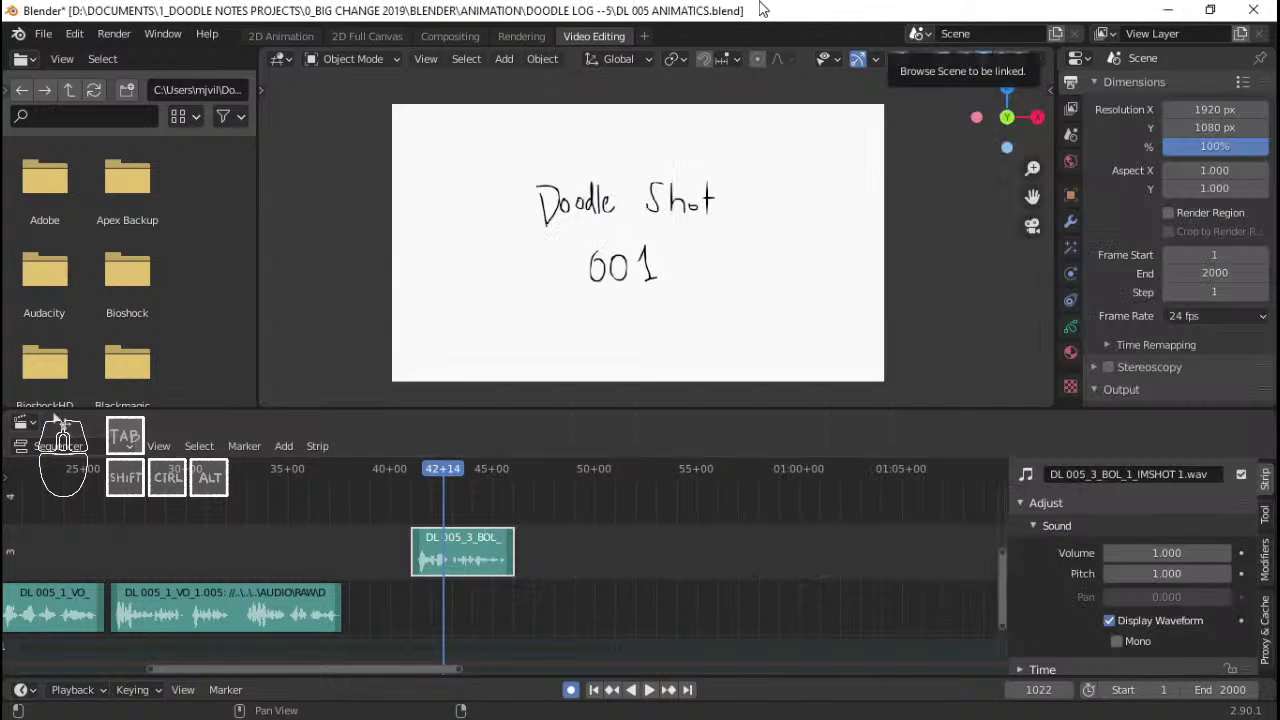
{"action": "left_click", "coordinate": [410, 515]}
{"action": "key", "text": "space"}
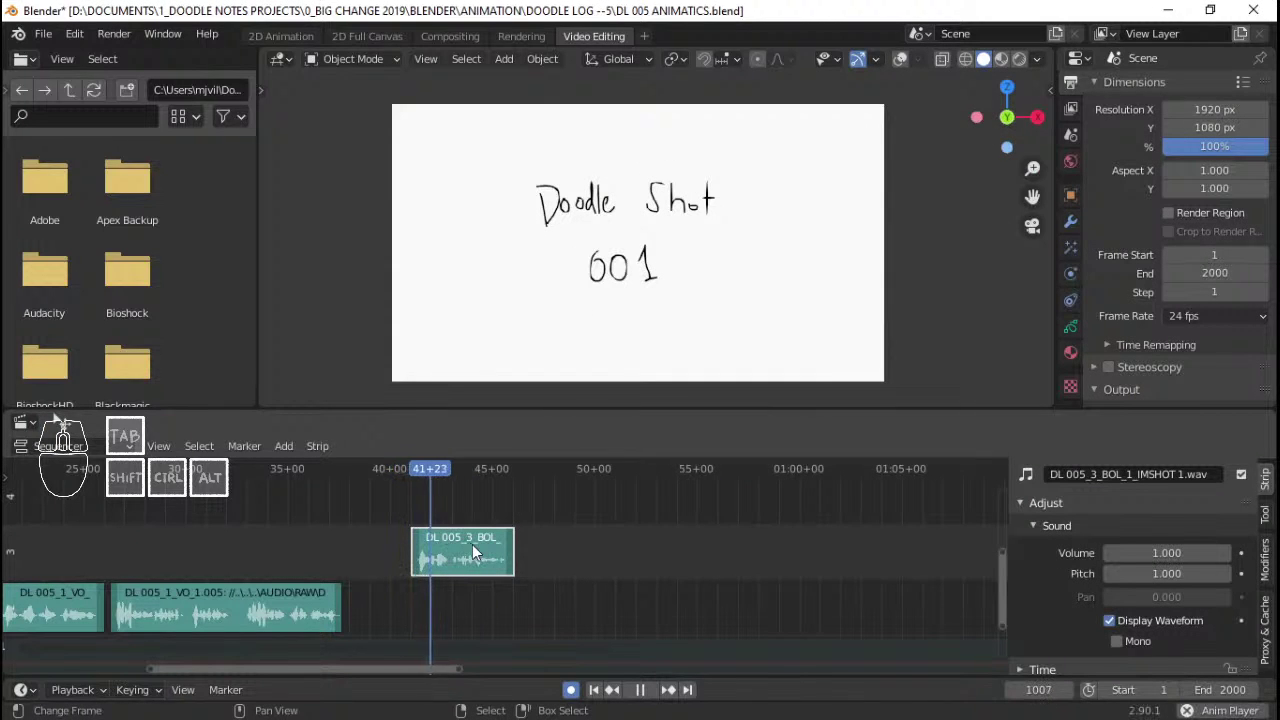
{"action": "key", "text": "space"}
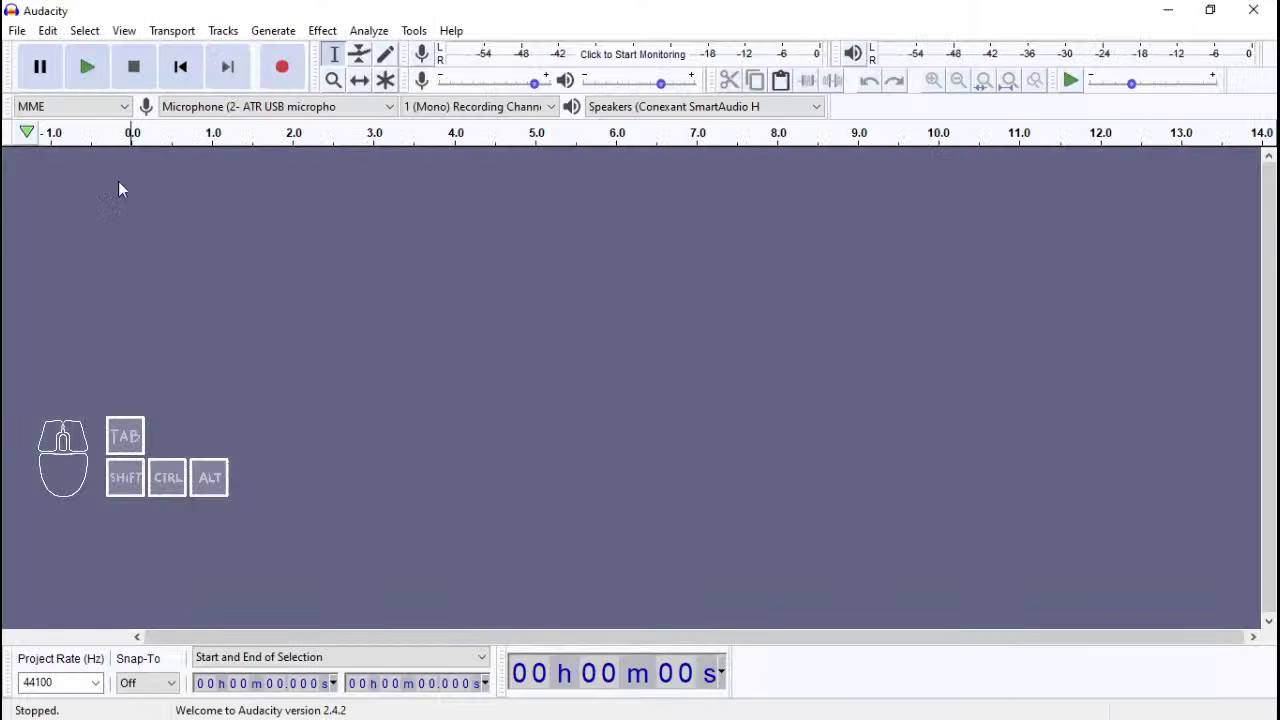
- Open the DL 005_3_BOL.aup project and play the BOL recording from the beginning
{"action": "left_click", "coordinate": [16, 30]}
{"action": "mouse_move", "coordinate": [86, 91]}
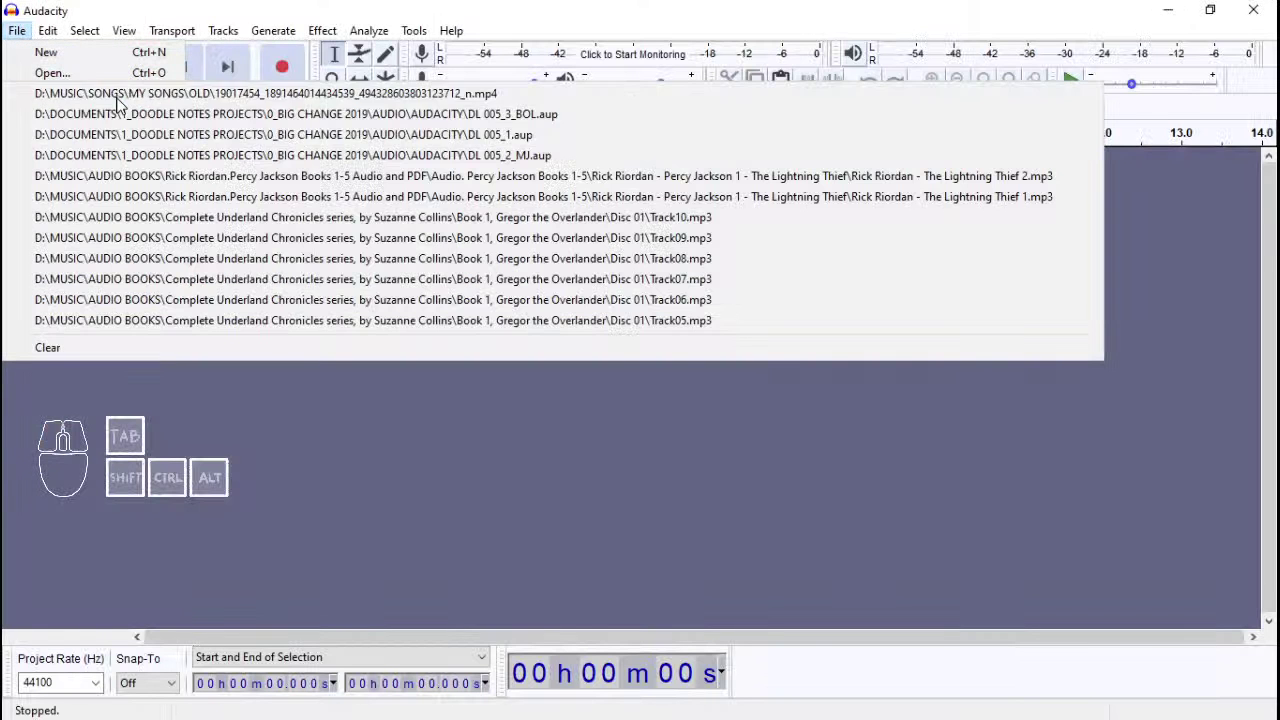
{"action": "left_click", "coordinate": [261, 113]}
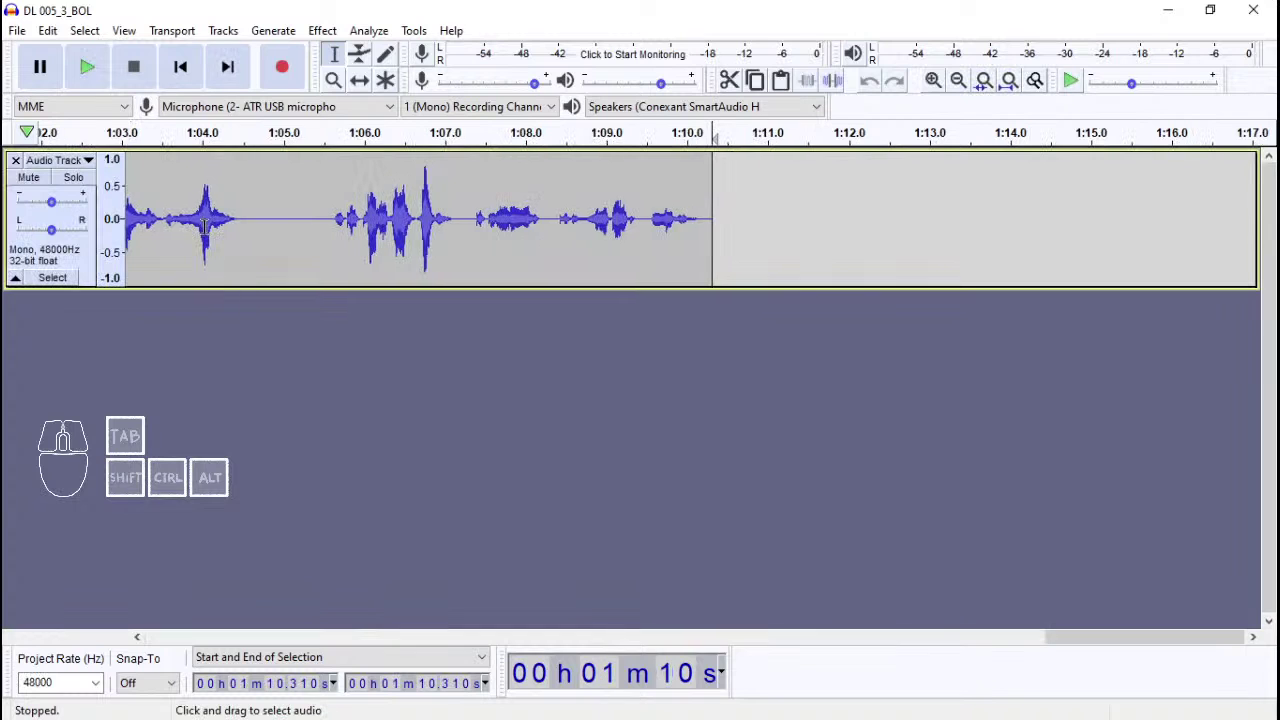
{"action": "key", "text": "Home"}
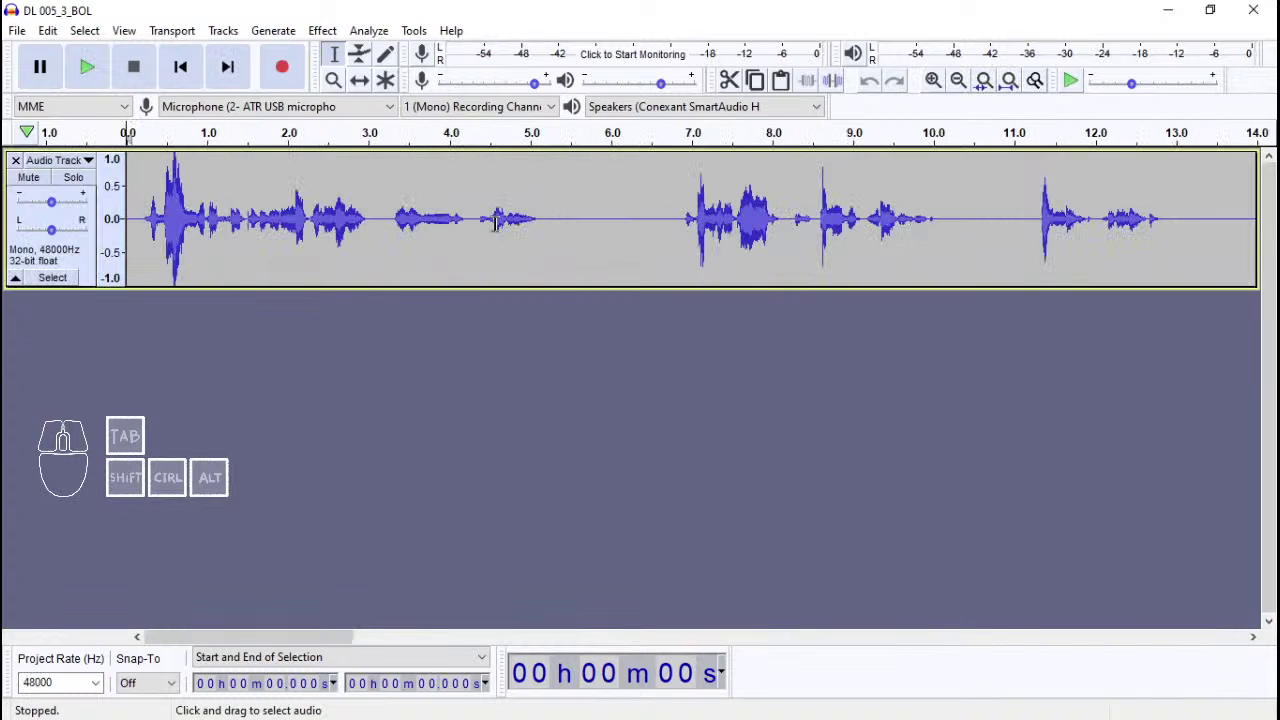
{"action": "key", "text": "space"}
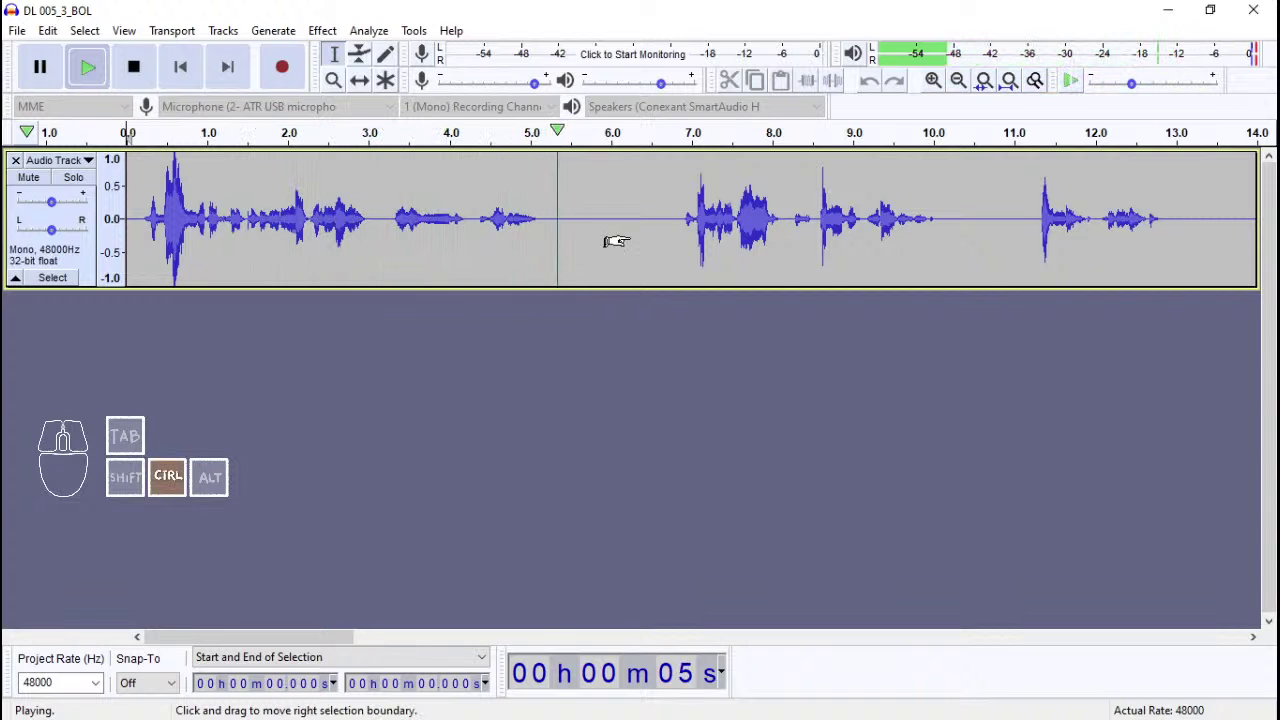
{"action": "scroll", "coordinate": [608, 240], "scroll_direction": "down", "scroll_amount": 1, "text": "ctrl"}
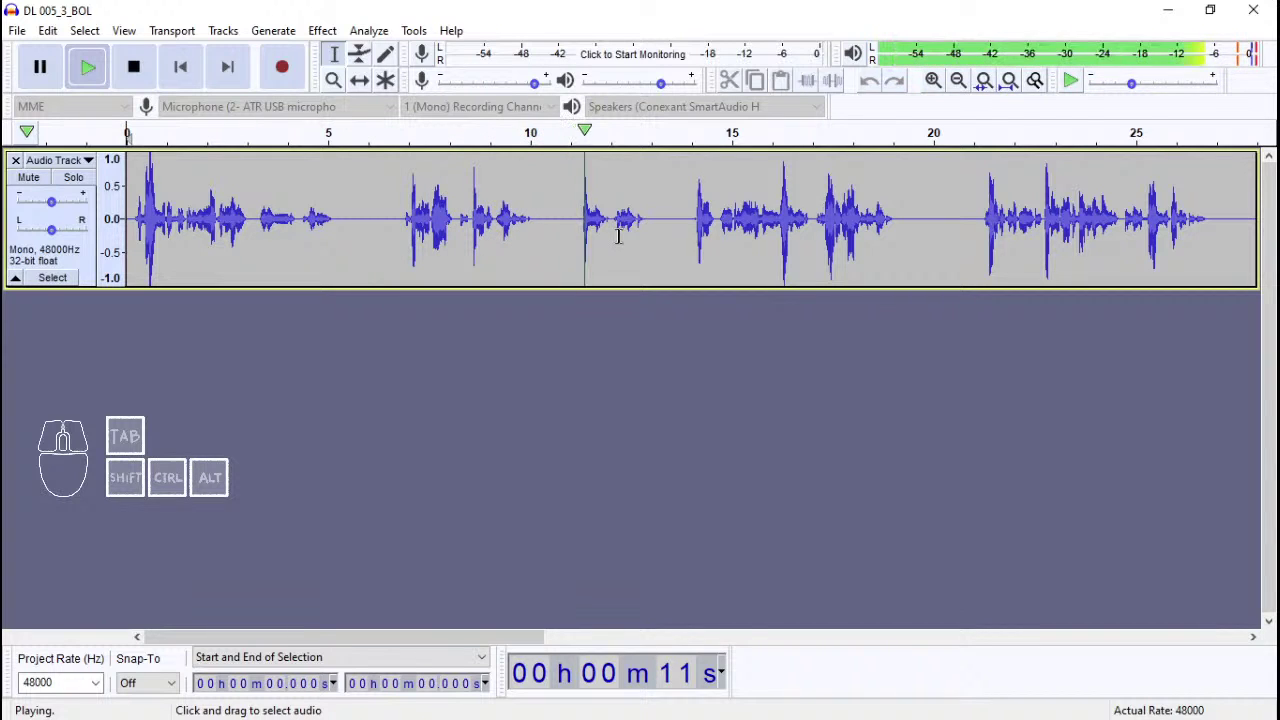
{"action": "scroll", "coordinate": [680, 230], "scroll_direction": "down", "scroll_amount": 1, "text": "ctrl"}
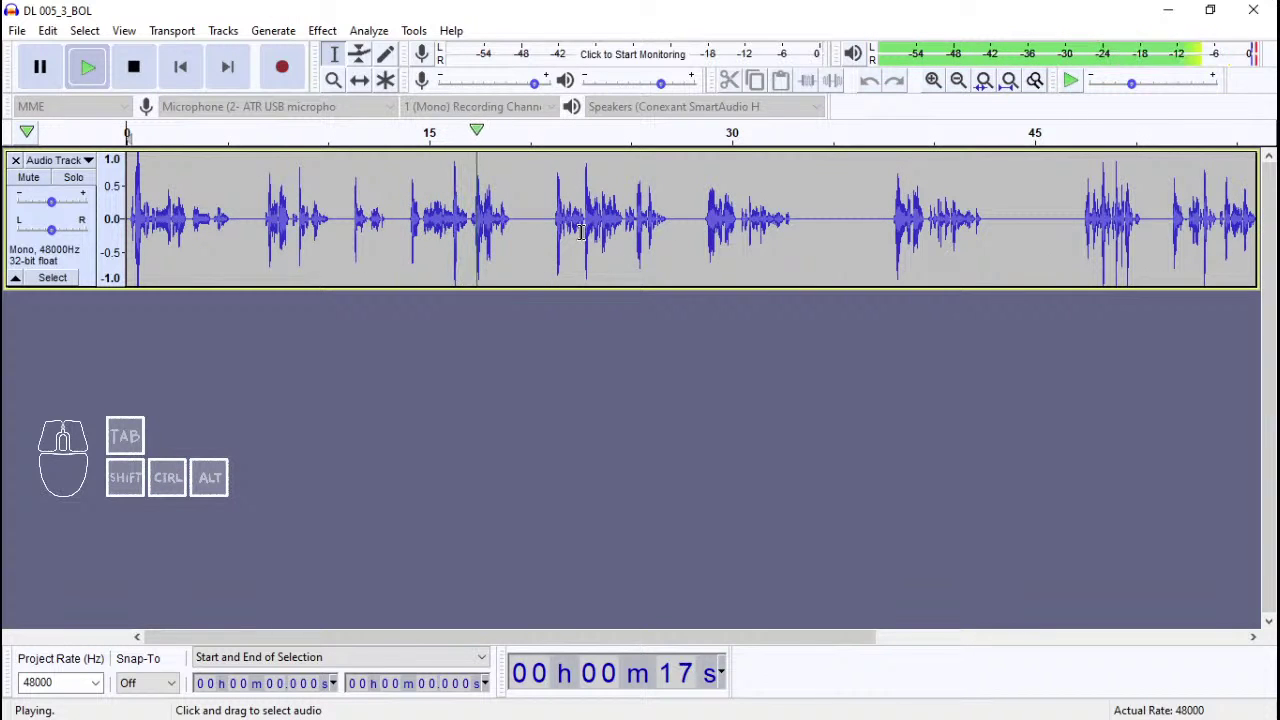
{"action": "key", "text": "space"}
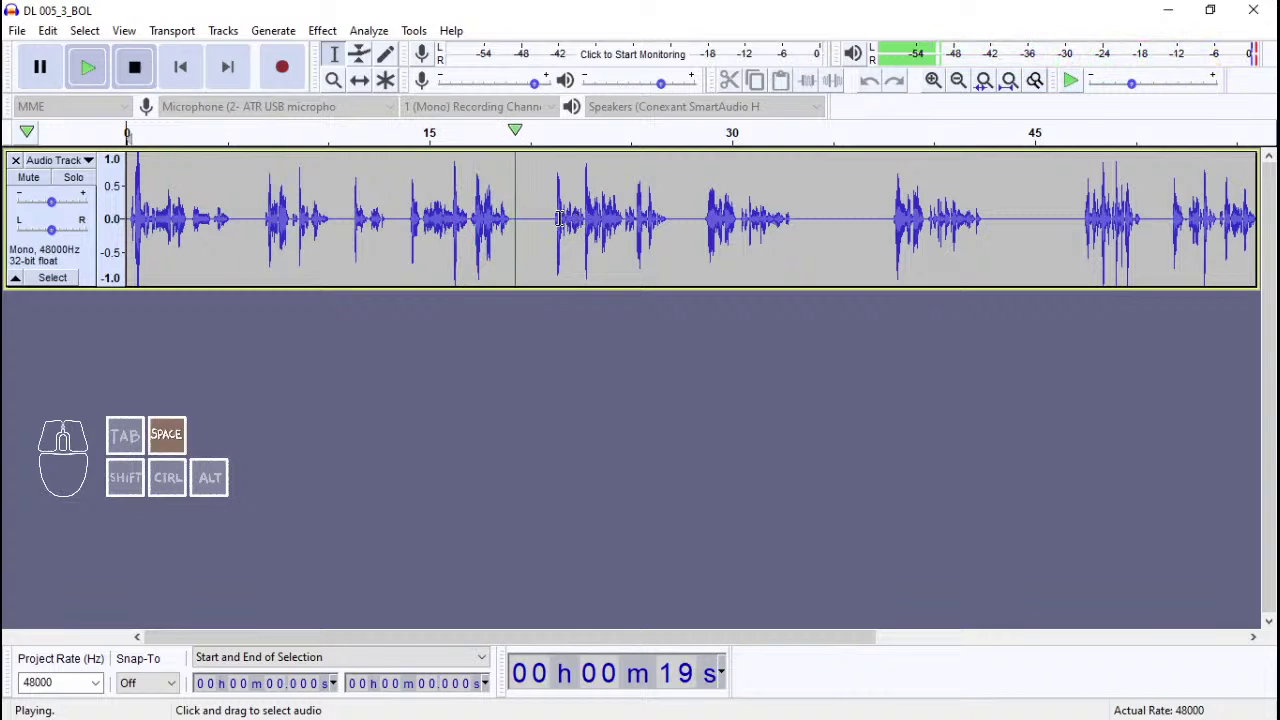
- Listen to the parts of the BOL recording starting at about 21 seconds and 28.5 seconds
{"action": "left_click", "coordinate": [556, 221]}
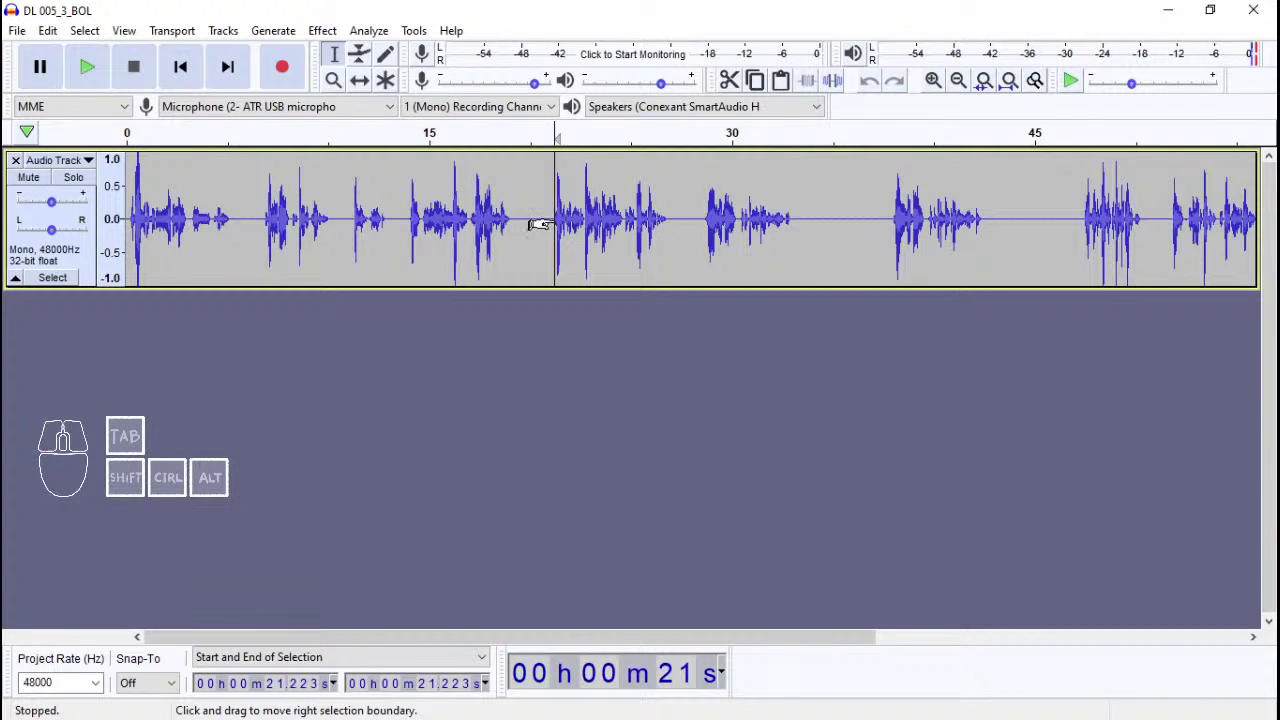
{"action": "key", "text": "space"}
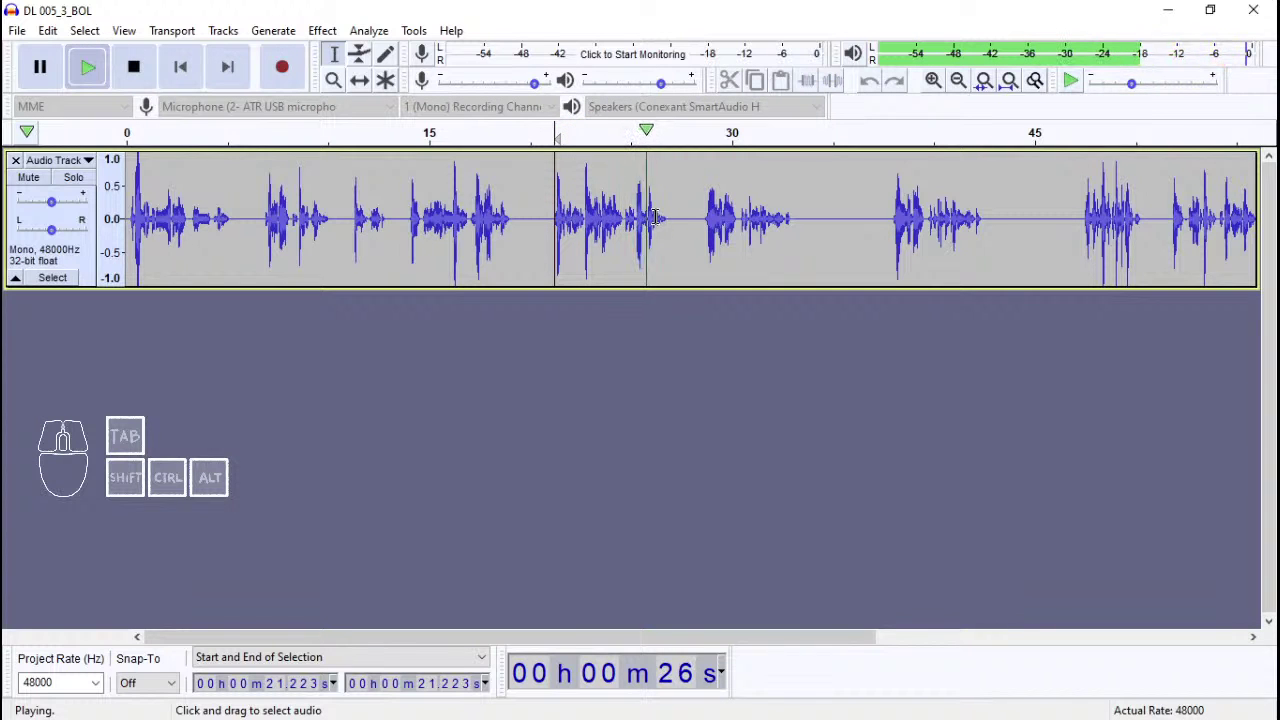
{"action": "left_click", "coordinate": [702, 220]}
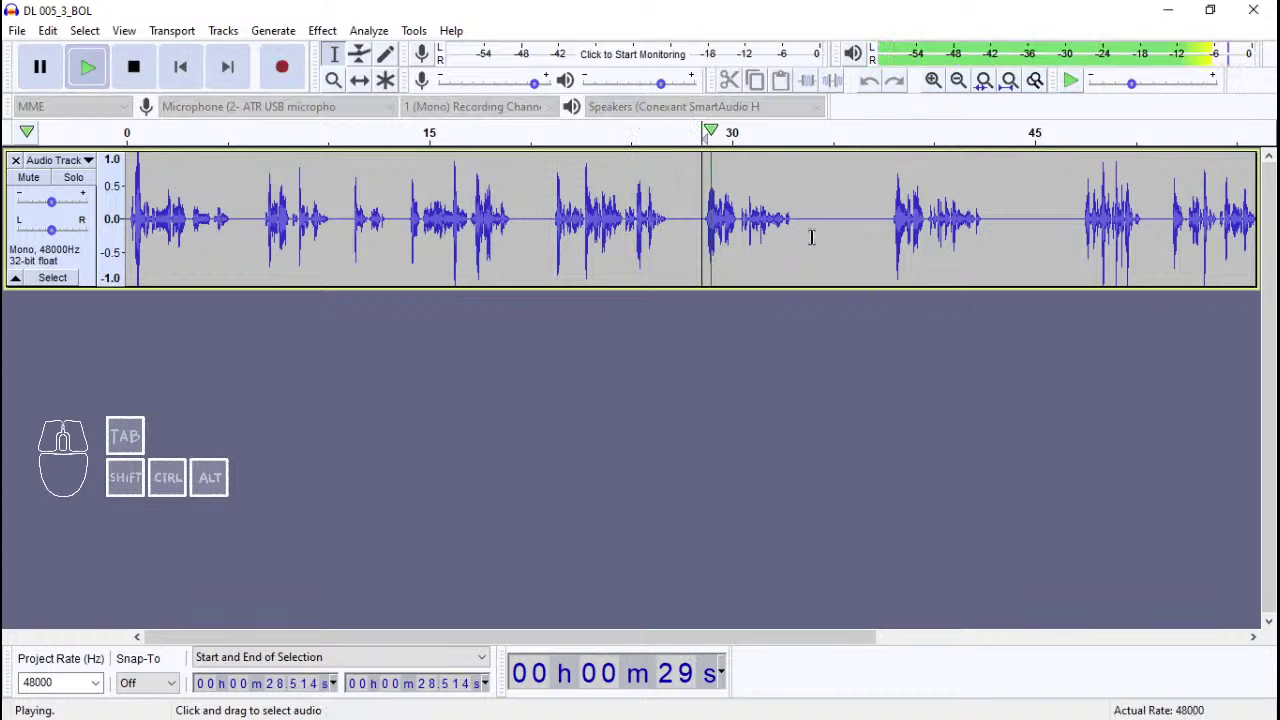
{"action": "key", "text": "space"}
{"action": "left_click", "coordinate": [686, 218]}
{"action": "left_click_drag", "start_coordinate": [686, 218], "coordinate": [128, 220]}
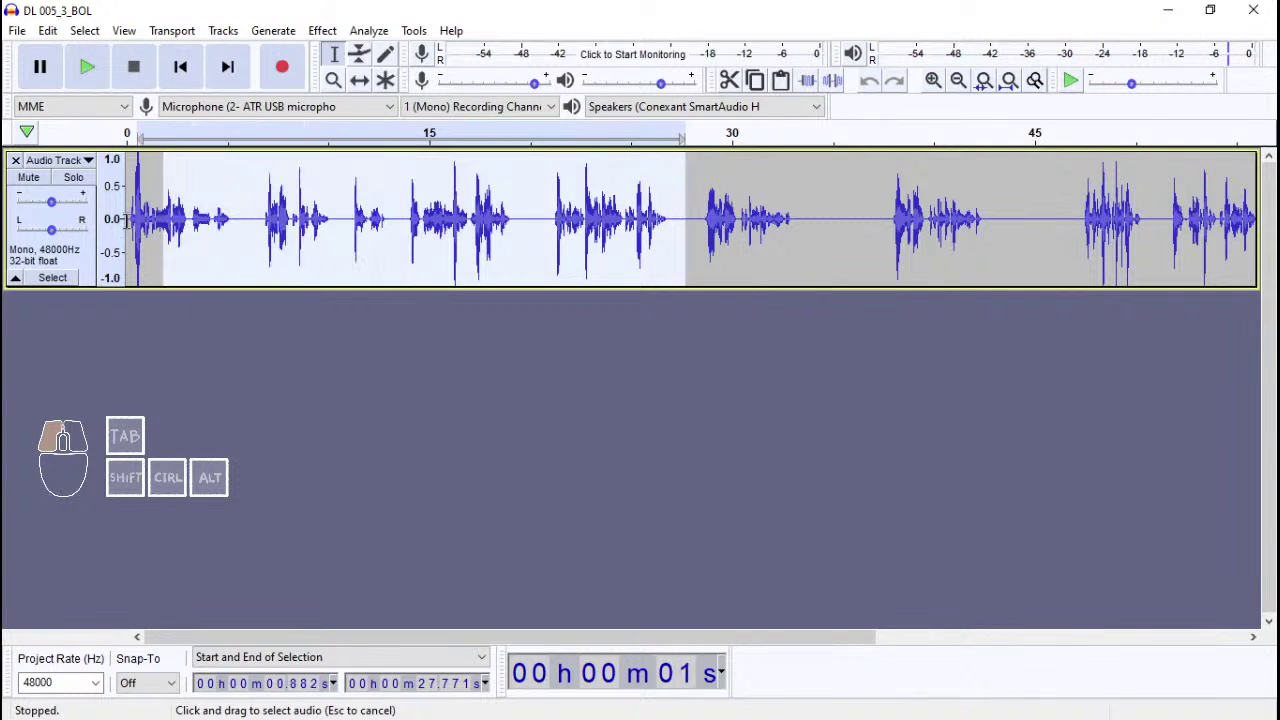
{"action": "left_click", "coordinate": [17, 30]}
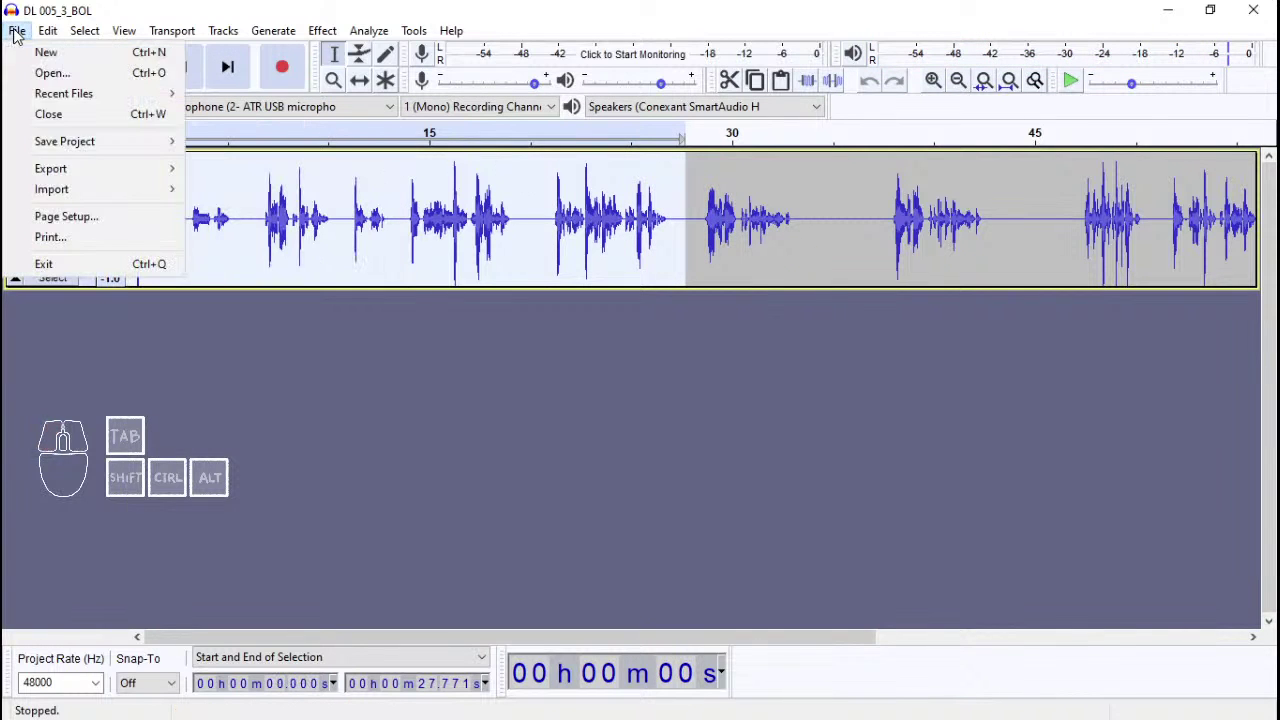
{"action": "mouse_move", "coordinate": [143, 170]}
{"action": "left_click", "coordinate": [325, 231]}
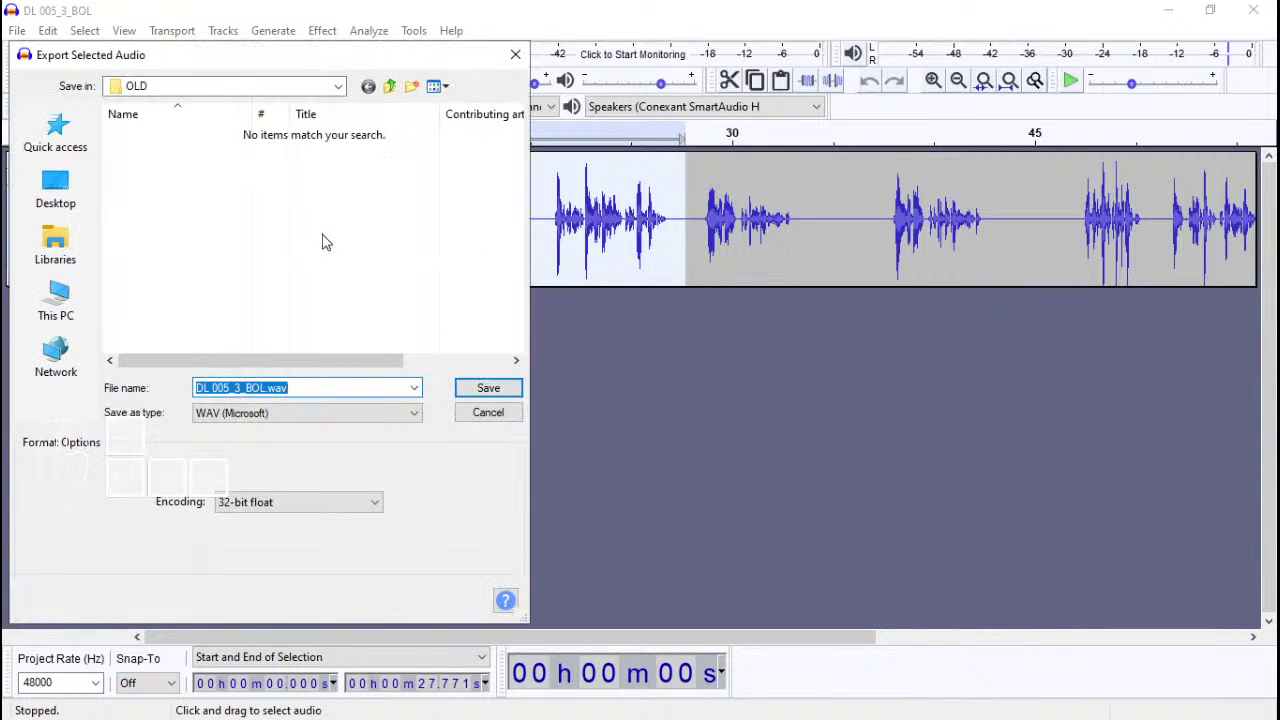
{"action": "left_click", "coordinate": [390, 87]}
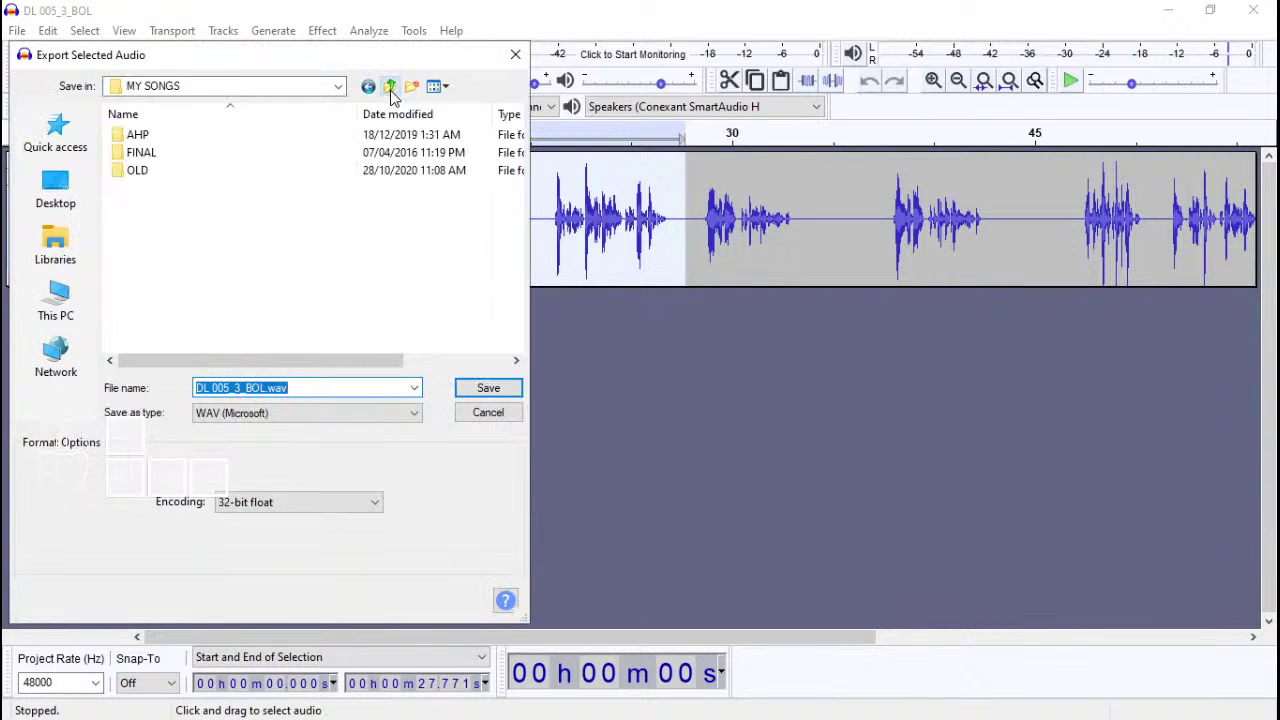
{"action": "left_click", "coordinate": [55, 297]}
{"action": "scroll", "coordinate": [330, 255], "scroll_direction": "down", "scroll_amount": 5}
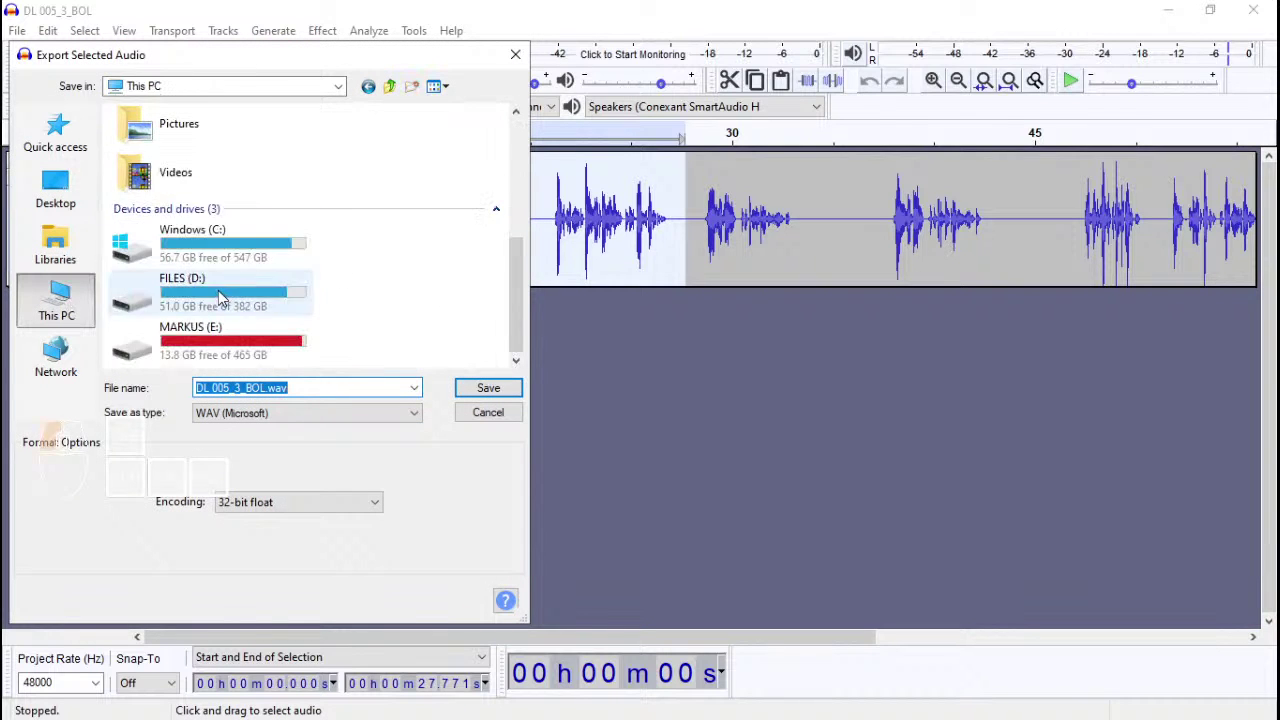
{"action": "double_click", "coordinate": [330, 275]}
{"action": "double_click", "coordinate": [165, 136]}
{"action": "double_click", "coordinate": [185, 152]}
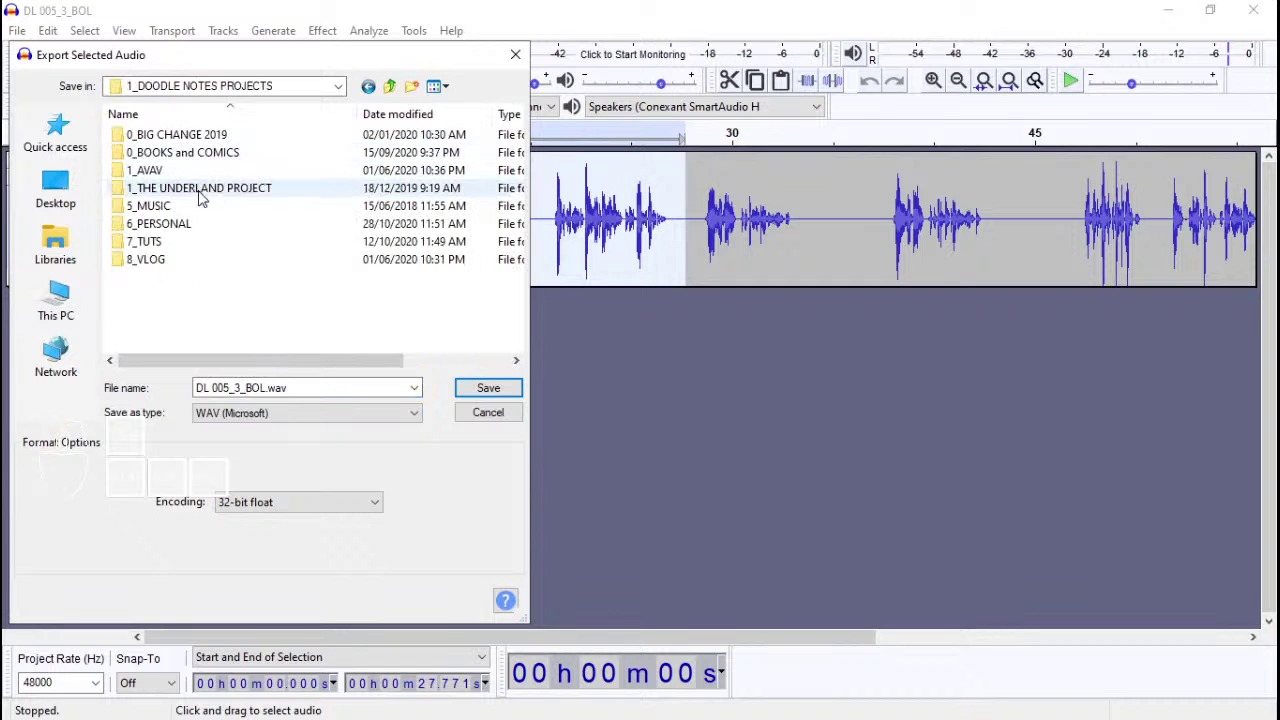
{"action": "double_click", "coordinate": [170, 134]}
{"action": "double_click", "coordinate": [160, 134]}
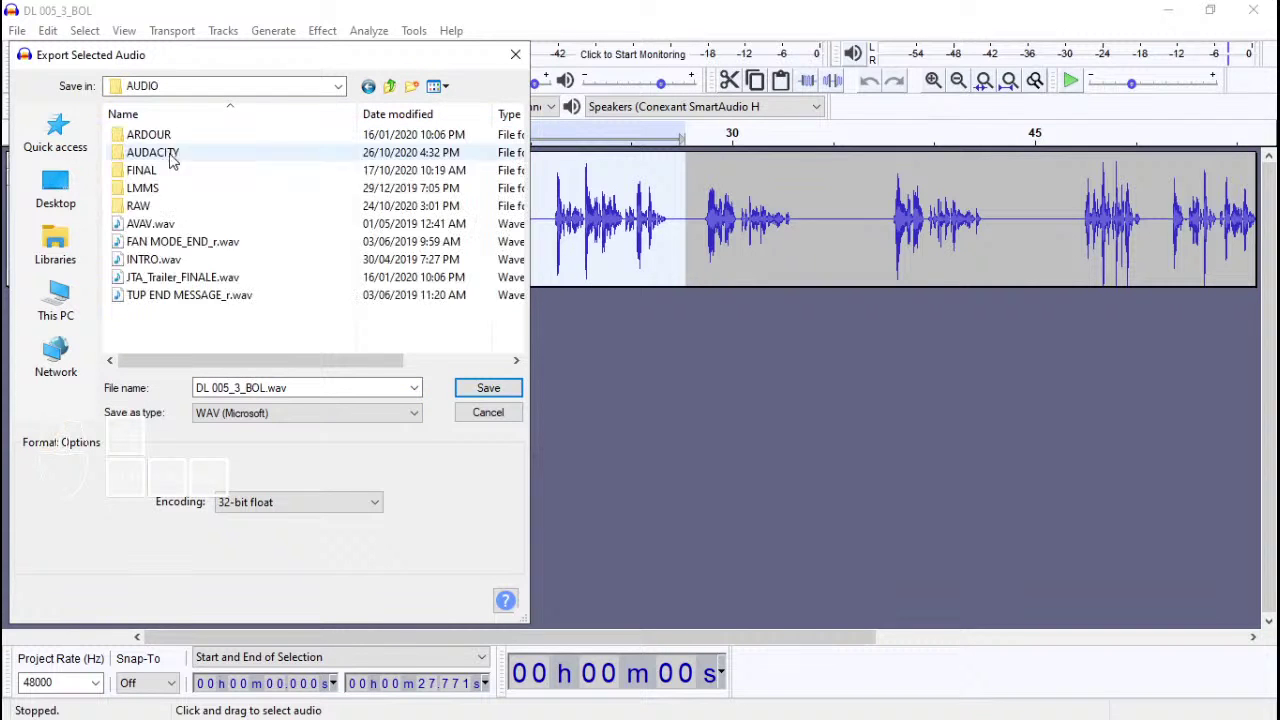
{"action": "double_click", "coordinate": [152, 208]}
{"action": "double_click", "coordinate": [157, 136]}
{"action": "scroll", "coordinate": [389, 280], "scroll_direction": "down", "scroll_amount": 5}
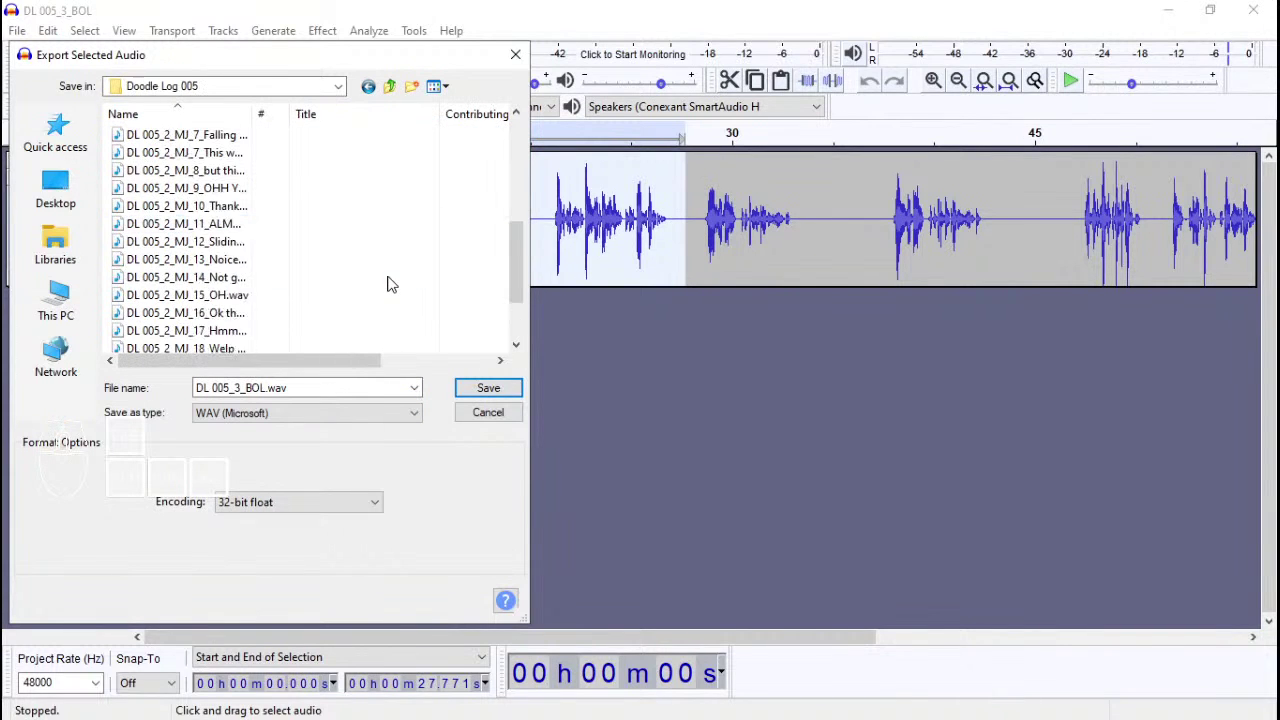
{"action": "left_click", "coordinate": [250, 296]}
{"action": "left_click", "coordinate": [274, 392]}
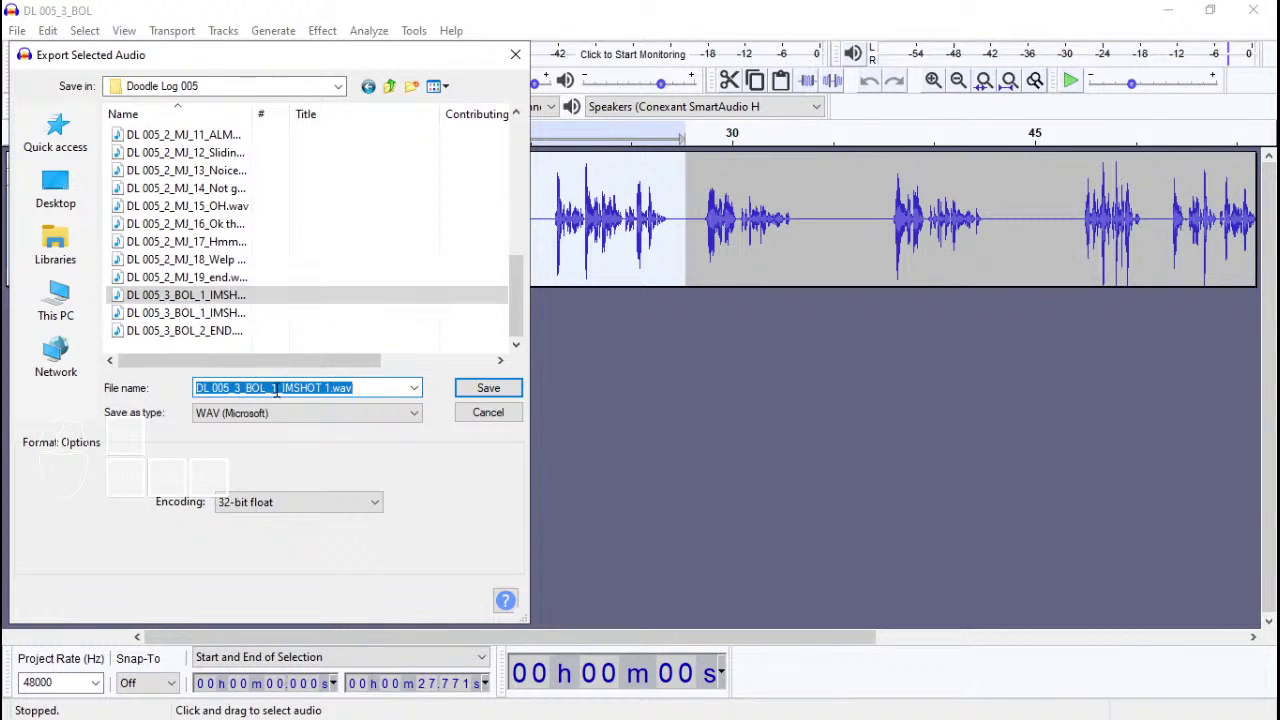
{"action": "left_click", "coordinate": [276, 392]}
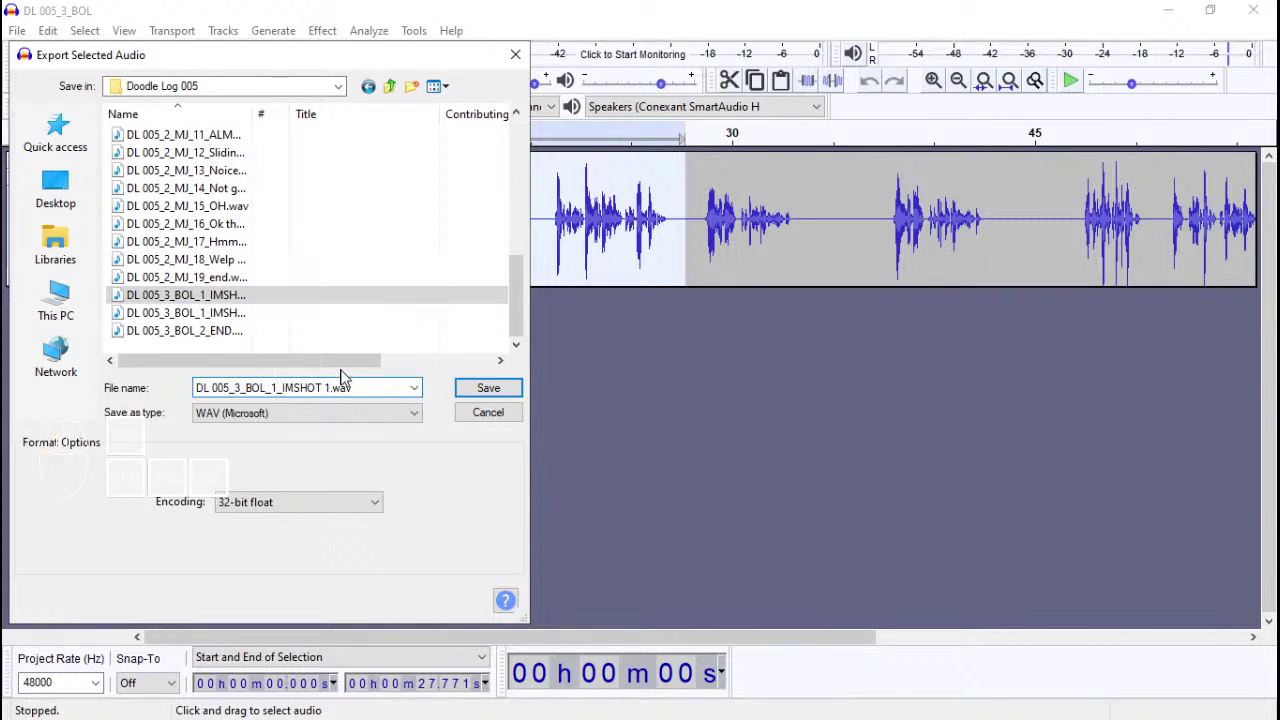
- Play DL 005_3_BOL_1_IMSHOT.wav from the Doodle Log 005 folder, cancel the selection's export and close the Audacity project
{"action": "key", "text": "alt+Tab"}
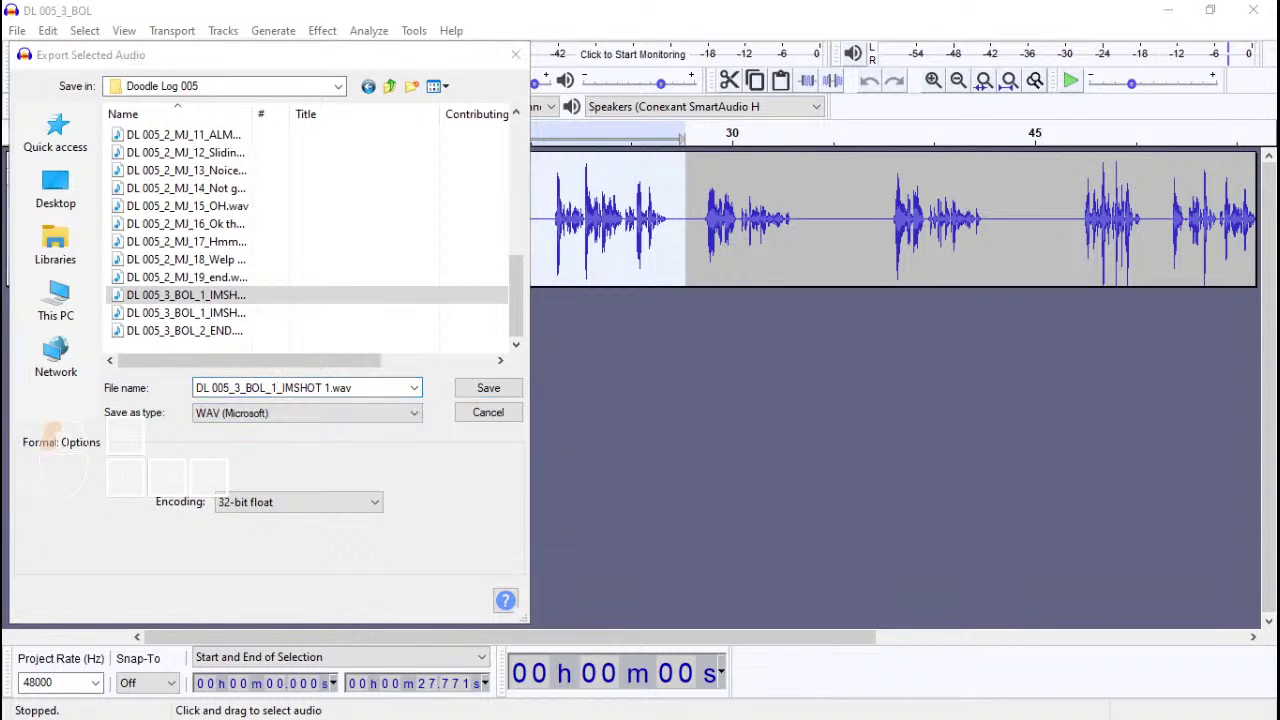
{"action": "double_click", "coordinate": [1033, 531]}
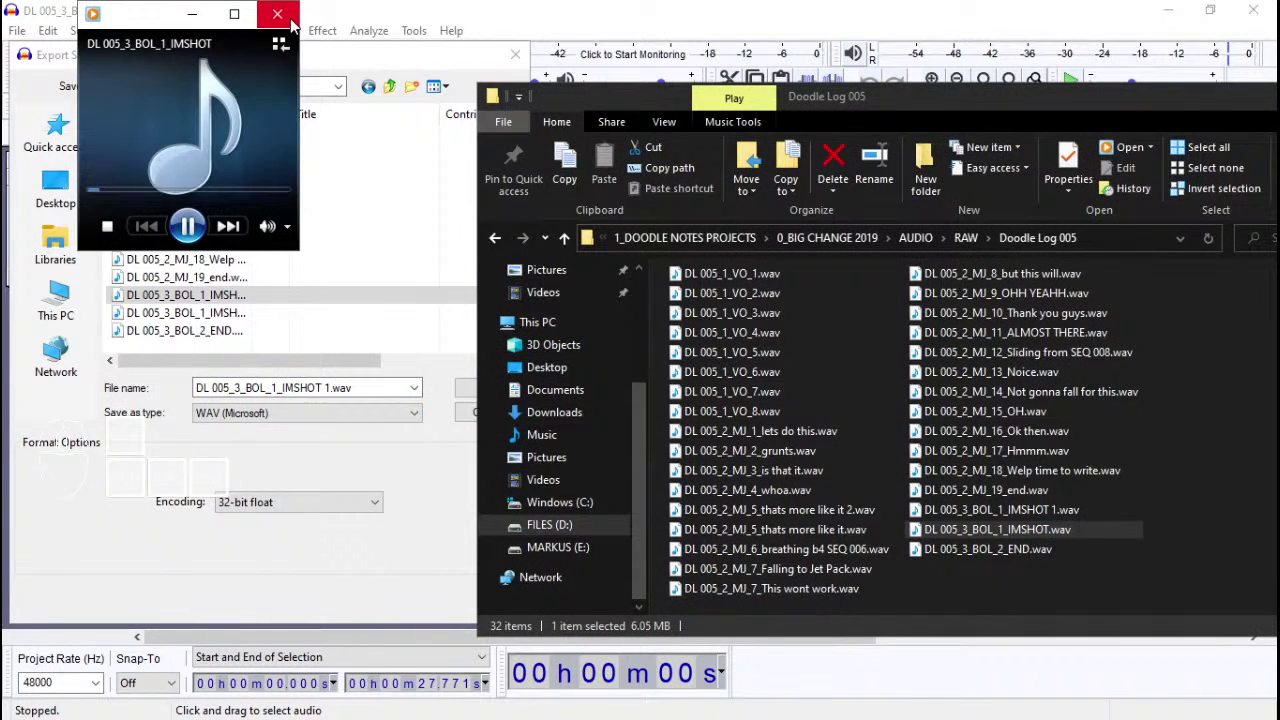
{"action": "left_click", "coordinate": [290, 16]}
{"action": "left_click", "coordinate": [458, 416]}
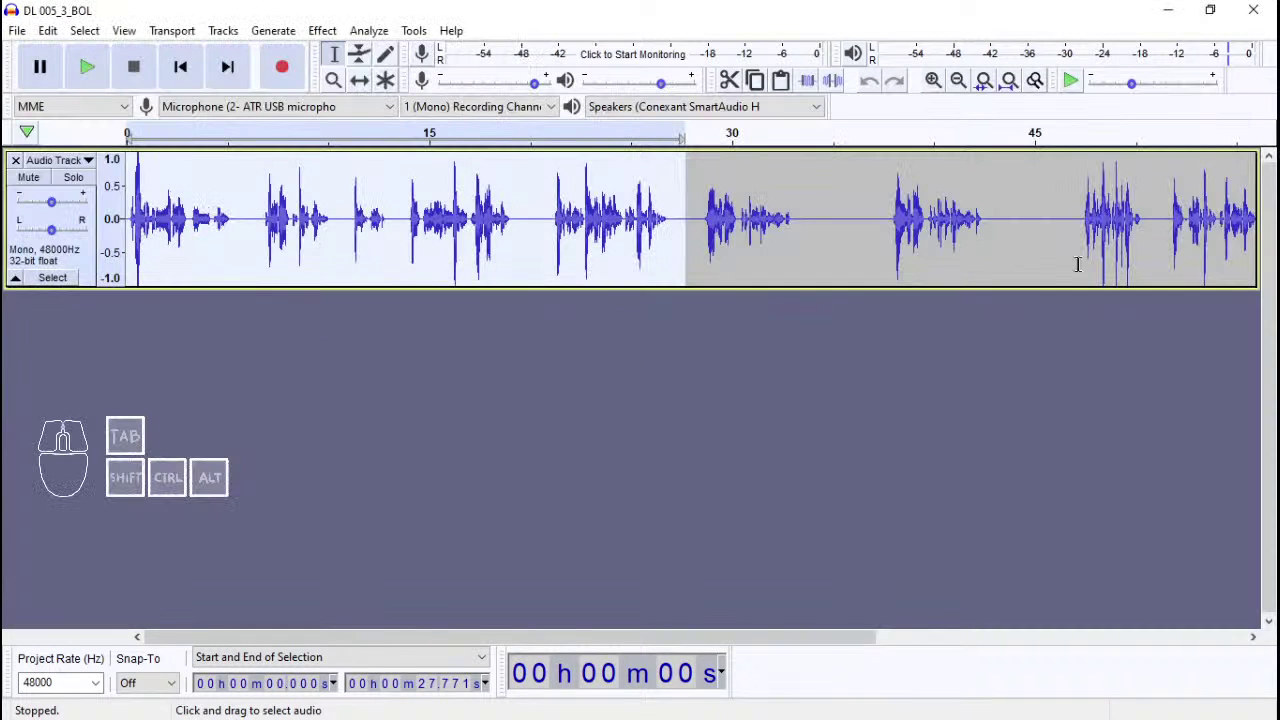
{"action": "left_click", "coordinate": [1253, 10]}
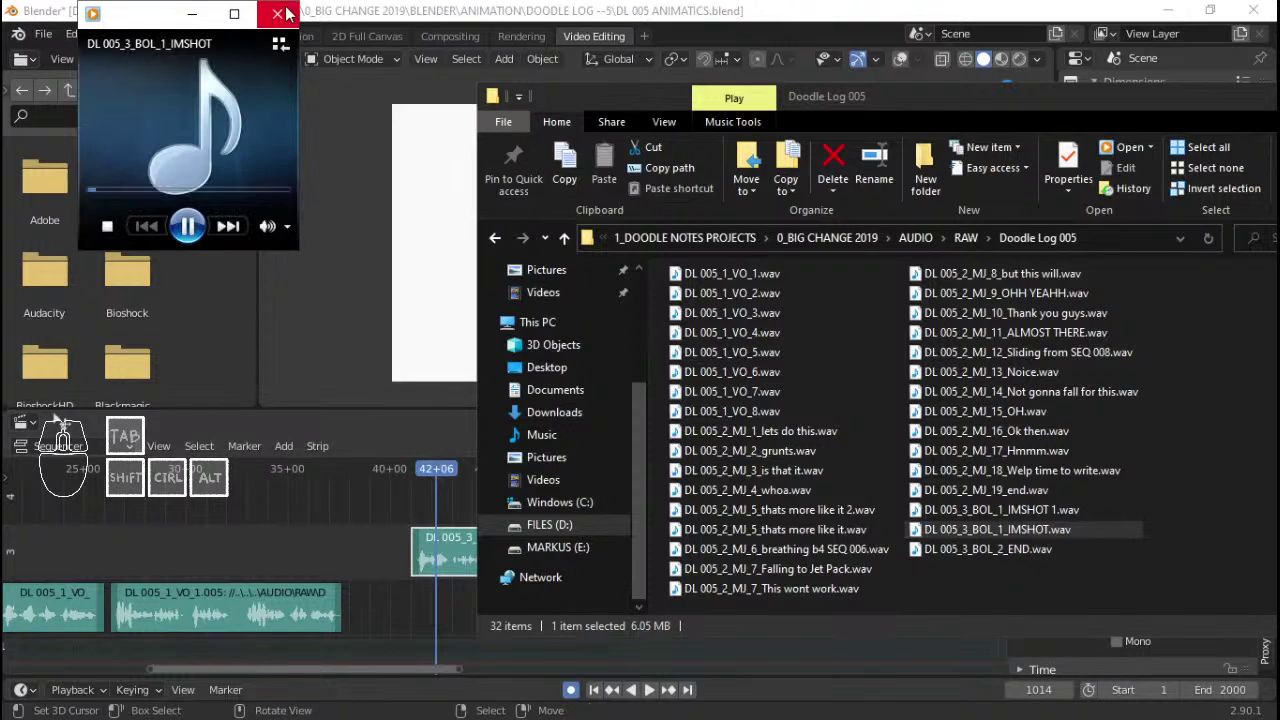
{"action": "left_click", "coordinate": [288, 14]}
- Rename DL 005_3_BOL_1_IMSHOT.wav to DL 005_3_BOL_1_IMSHOT 0.wav in the Doodle Log 005 folder
{"action": "left_click", "coordinate": [1044, 528]}
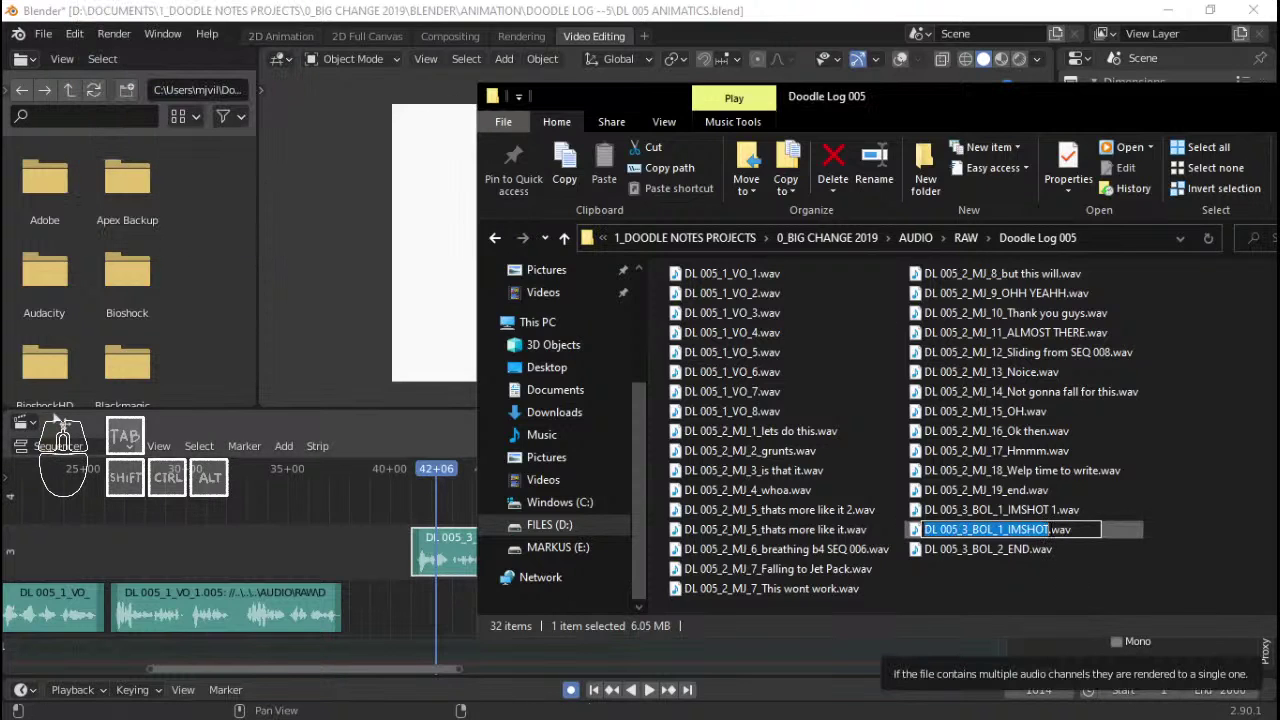
{"action": "type", "text": "0"}
{"action": "key", "text": "Return"}
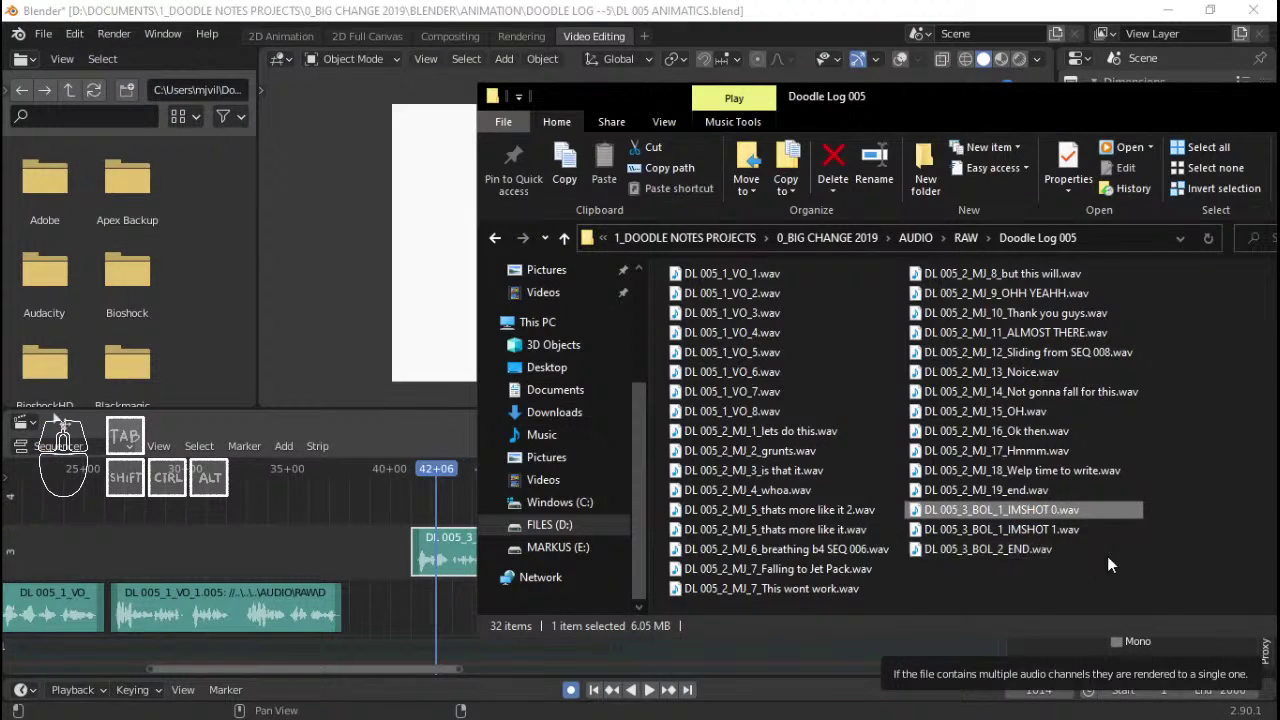
{"action": "right_click", "coordinate": [1222, 462]}
{"action": "left_click", "coordinate": [1100, 270]}
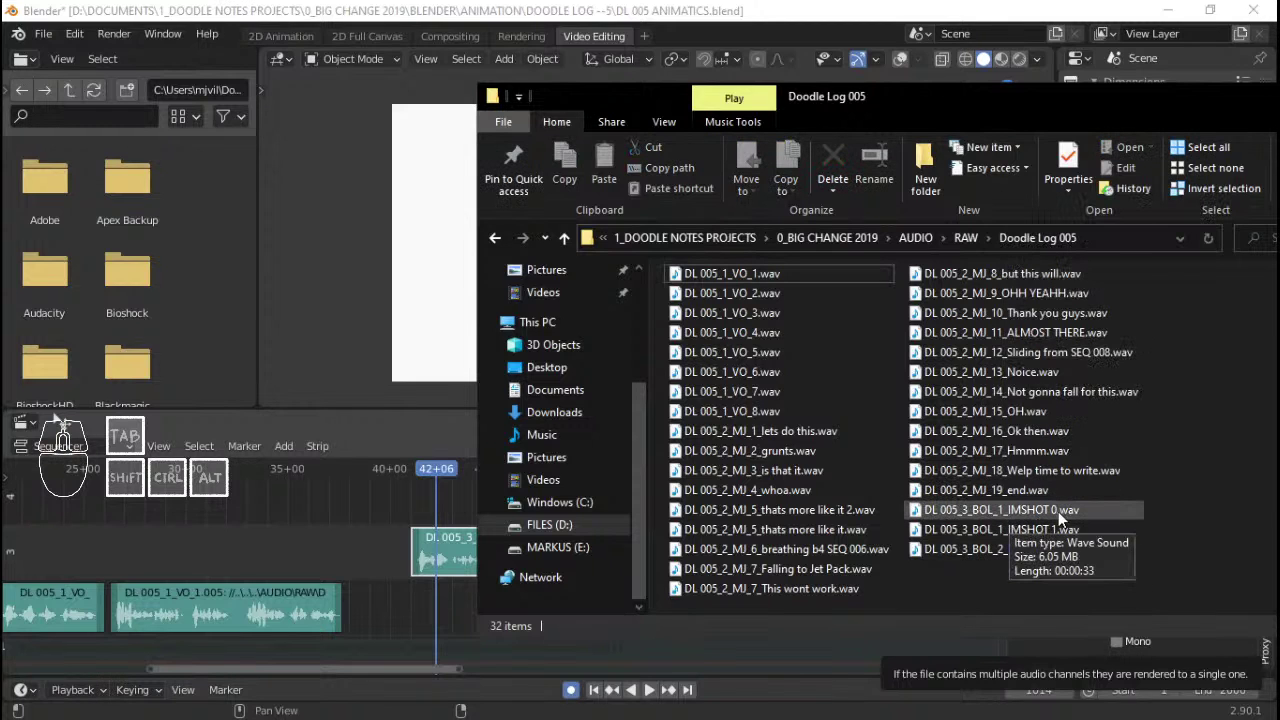
- Replace the DL 005_3_BOL_1_IMSHOT 1.wav strip on channel 3 with DL 005_3_BOL_1_IMSHOT 0.wav, starting at frame 1014
{"action": "left_click", "coordinate": [984, 512]}
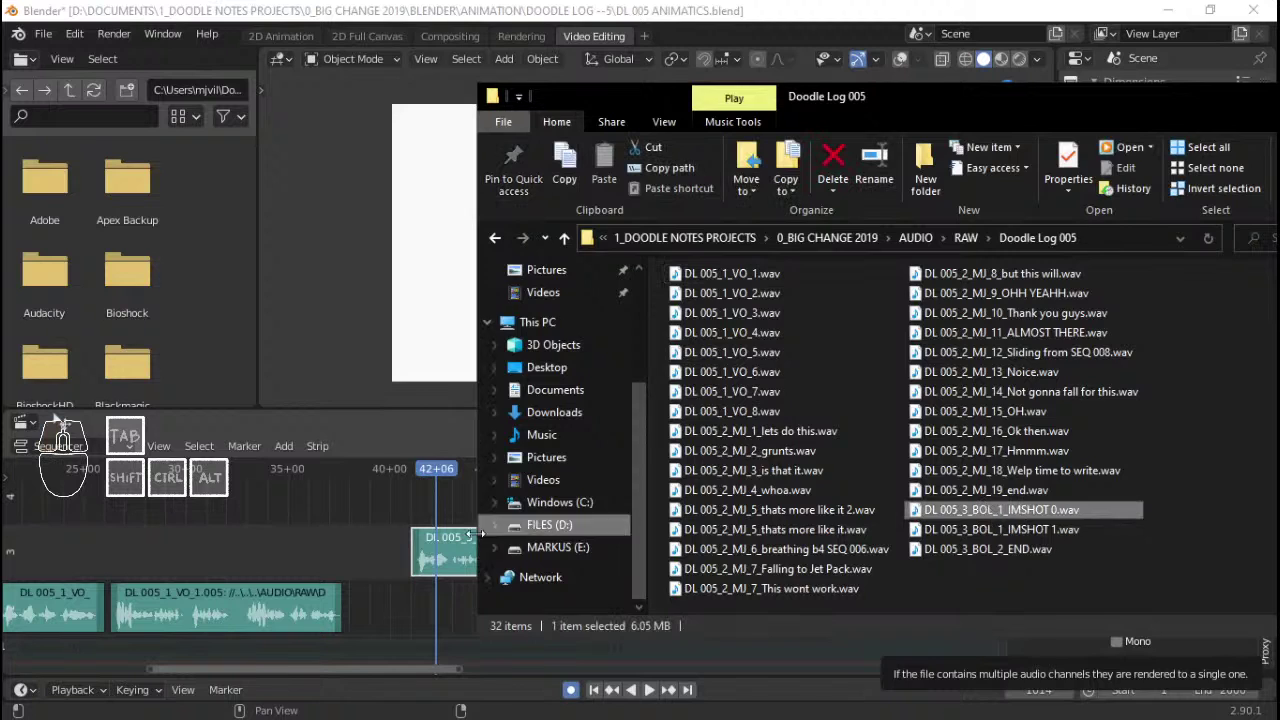
{"action": "right_click", "coordinate": [433, 548]}
{"action": "key", "text": "x"}
{"action": "key", "text": "alt+Tab"}
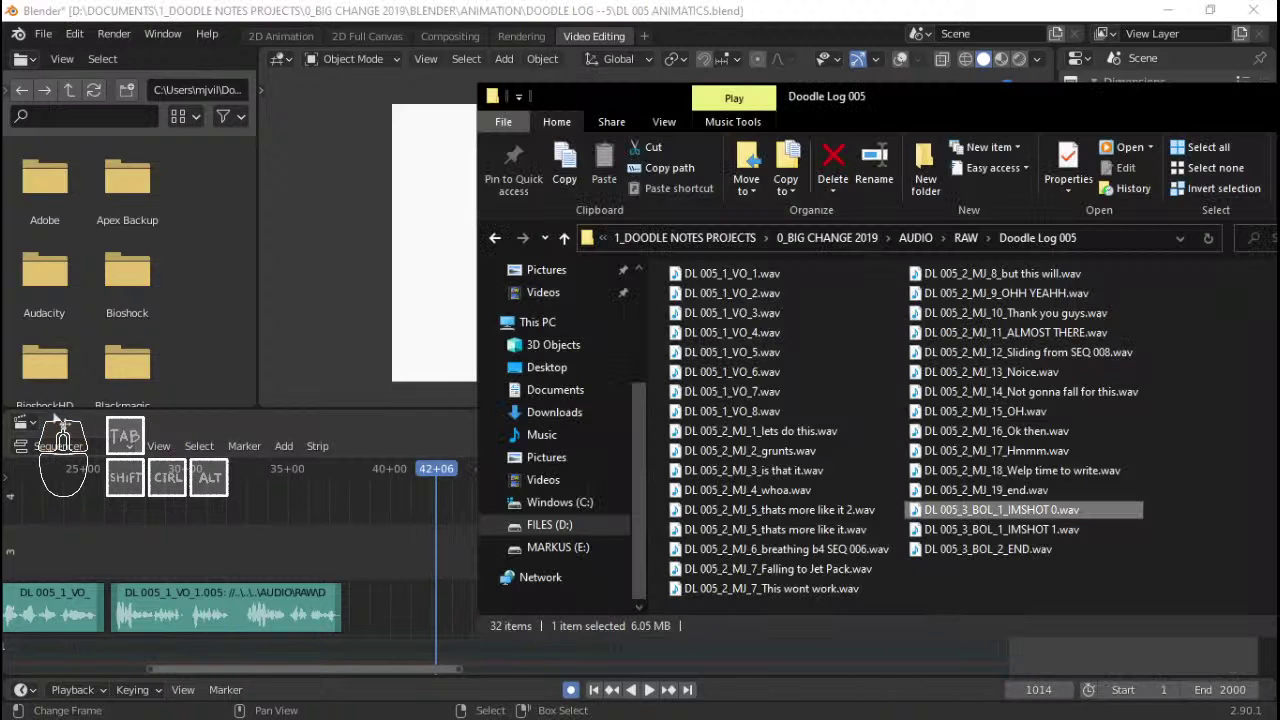
{"action": "left_click_drag", "start_coordinate": [958, 510], "coordinate": [419, 547]}
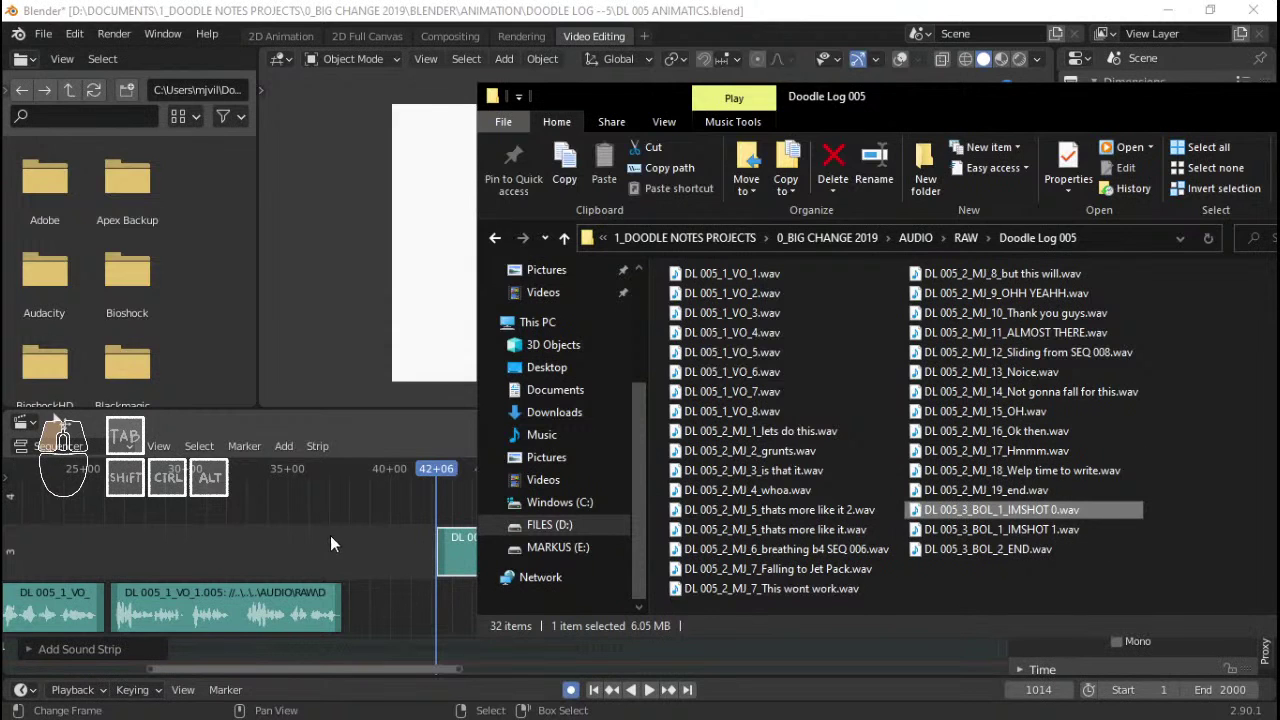
- Play the pause after DL 005_1_VO_1.005 and slide the DL 005_3_BOL_1_IMSHOT 0.wav strip to start at about 41 seconds
{"action": "left_click", "coordinate": [285, 530]}
{"action": "key", "text": "space"}
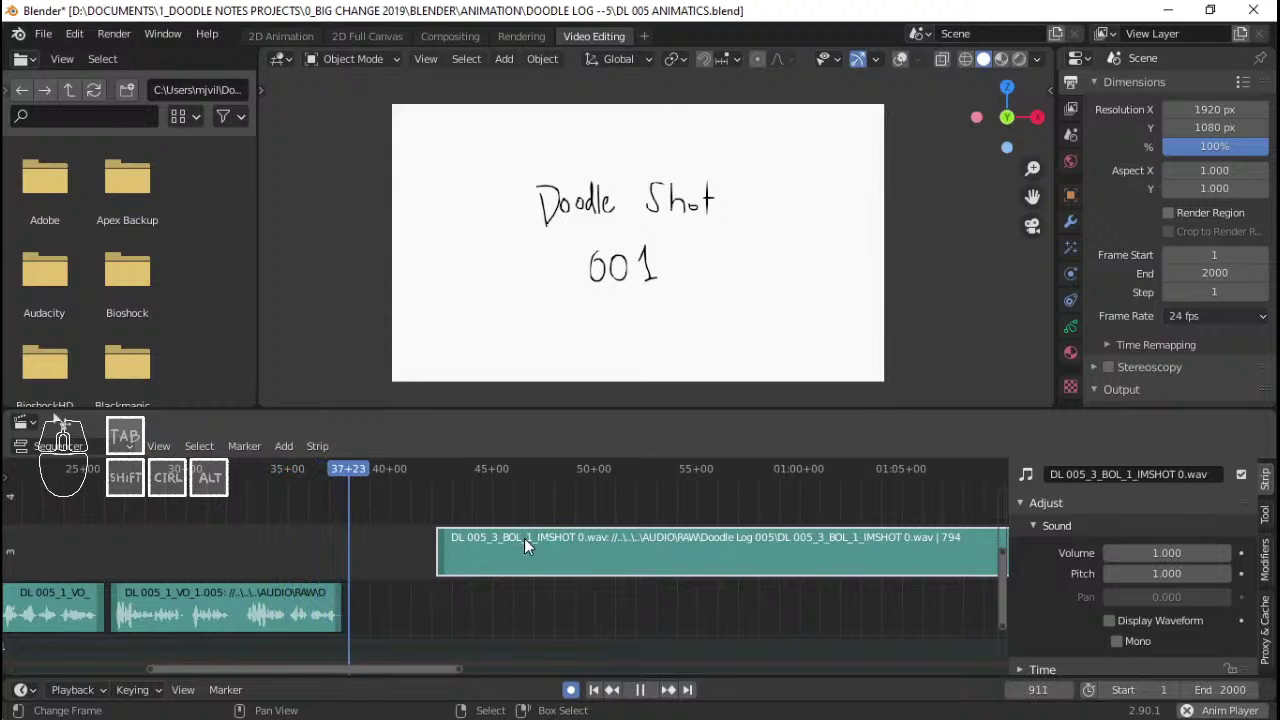
{"action": "key", "text": "space"}
{"action": "left_click", "coordinate": [314, 529]}
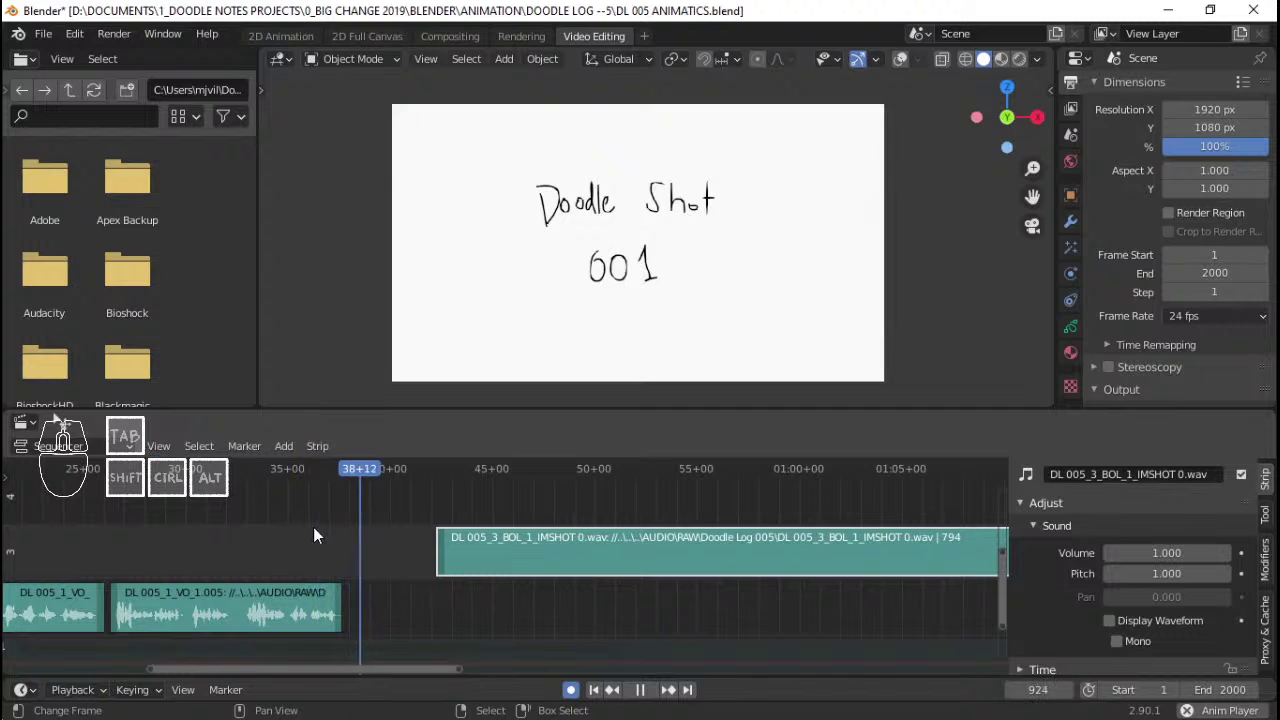
{"action": "key", "text": "space"}
{"action": "key", "text": "g"}
{"action": "left_click", "coordinate": [510, 548]}
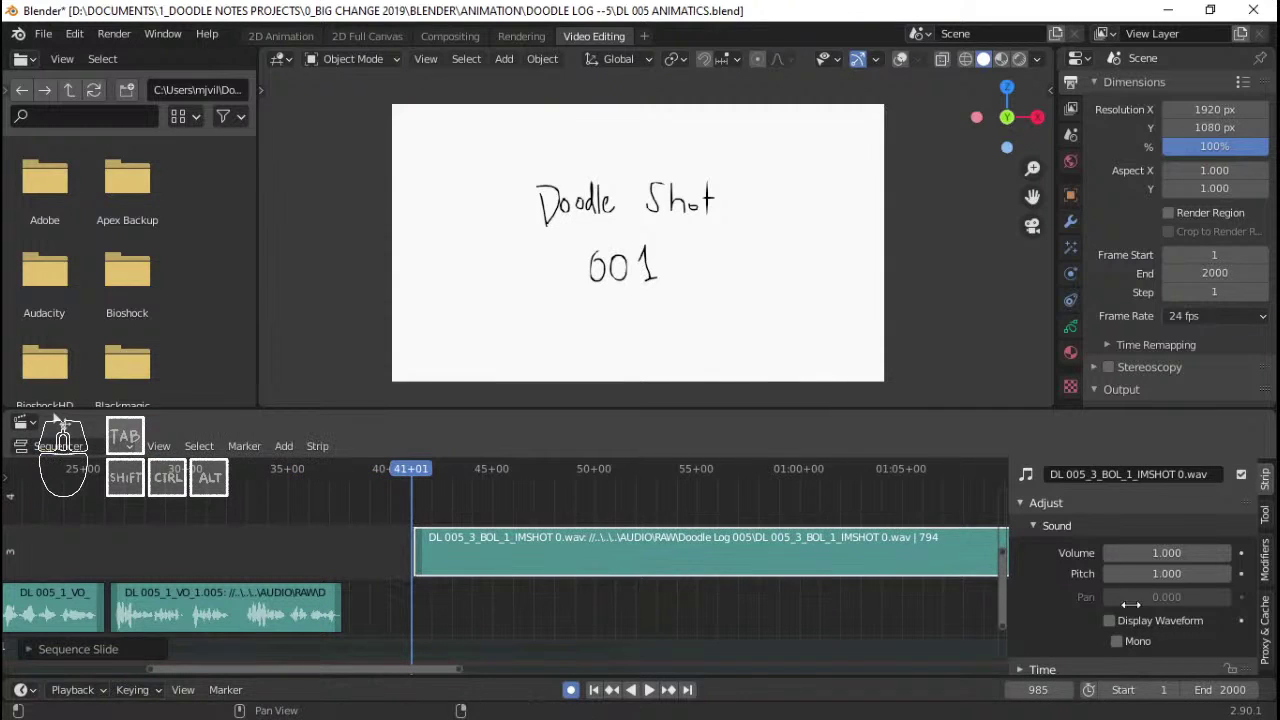
- Turn on the waveform display for the DL 005_3_BOL_1_IMSHOT 0.wav strip and play it from its start
{"action": "left_click", "coordinate": [1117, 624]}
{"action": "key", "text": "space"}
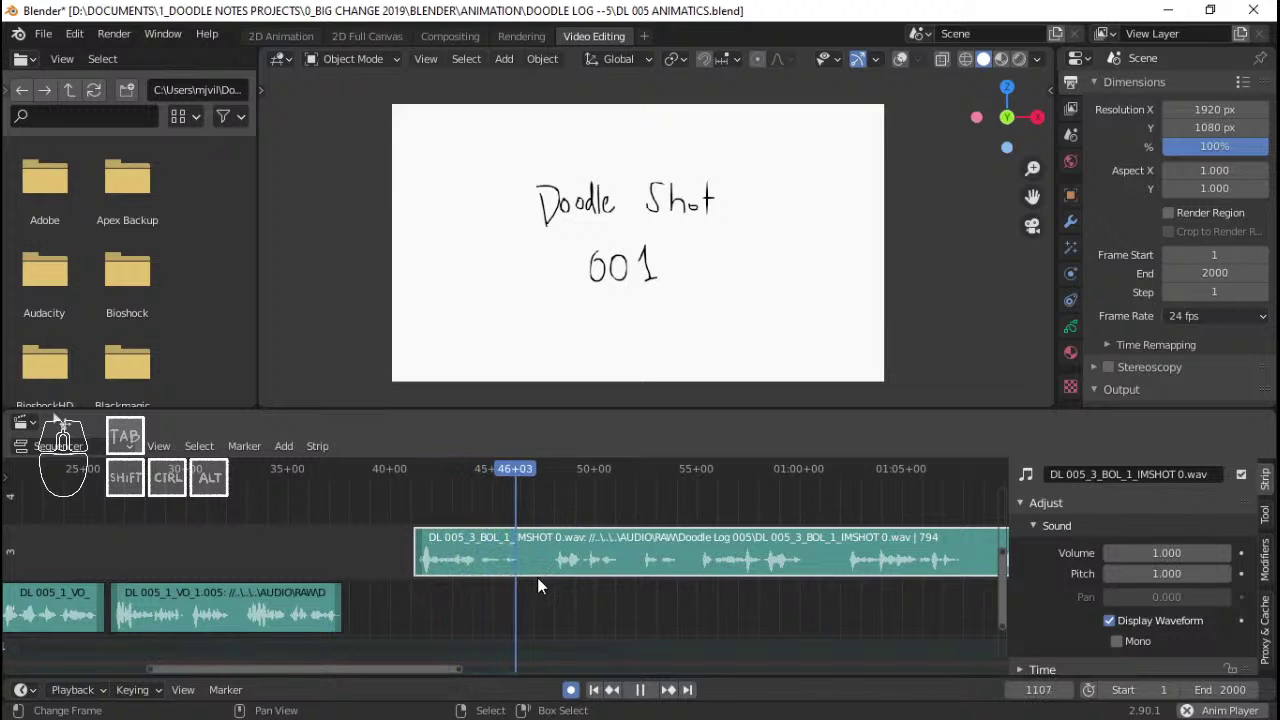
{"action": "key", "text": "space"}
{"action": "key", "text": "space"}
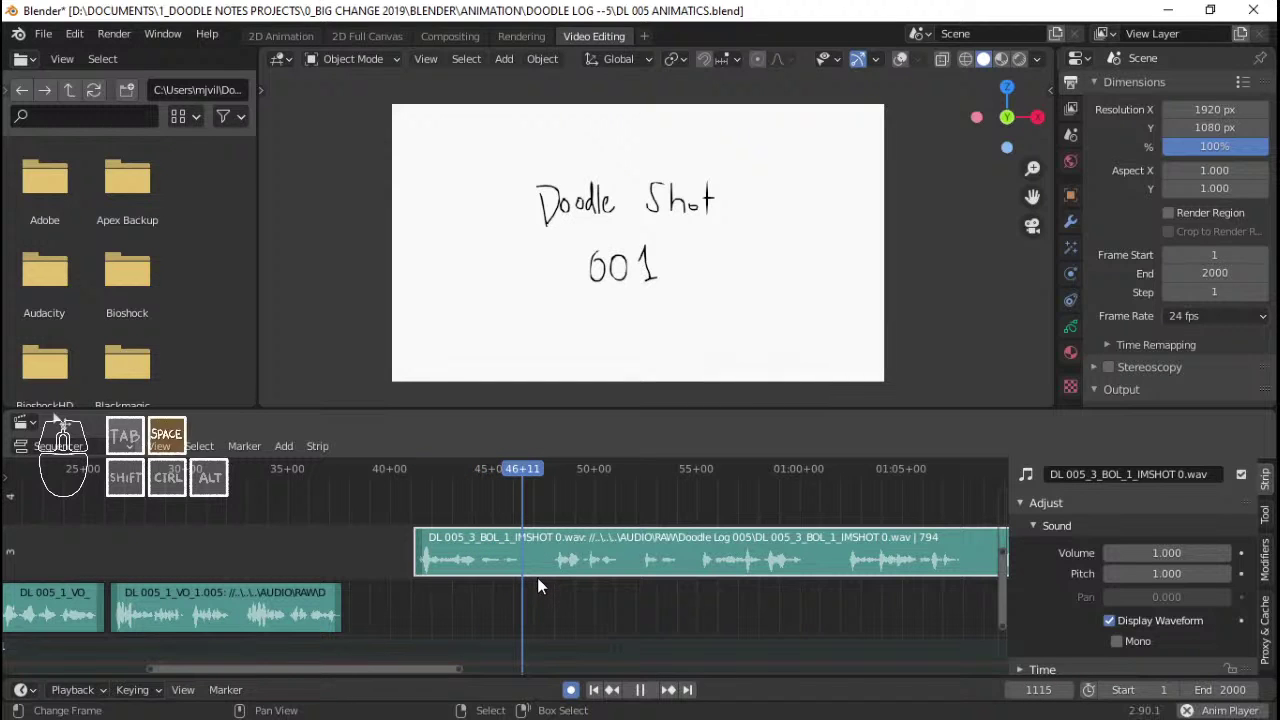
- Play DL 005_3_BOL_1_IMSHOT 0.wav around 46 seconds, stop the playback and save the animatic file
{"action": "key", "text": "space"}
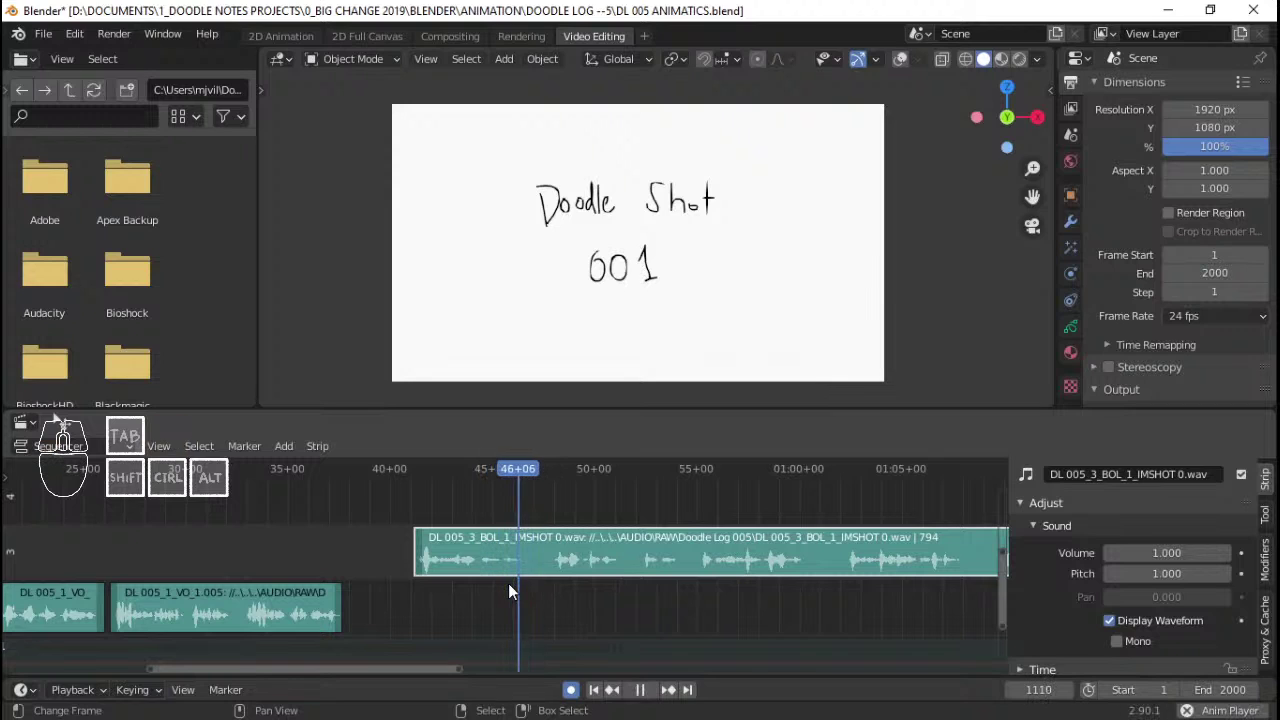
{"action": "key", "text": "space"}
{"action": "key", "text": "ctrl+s"}
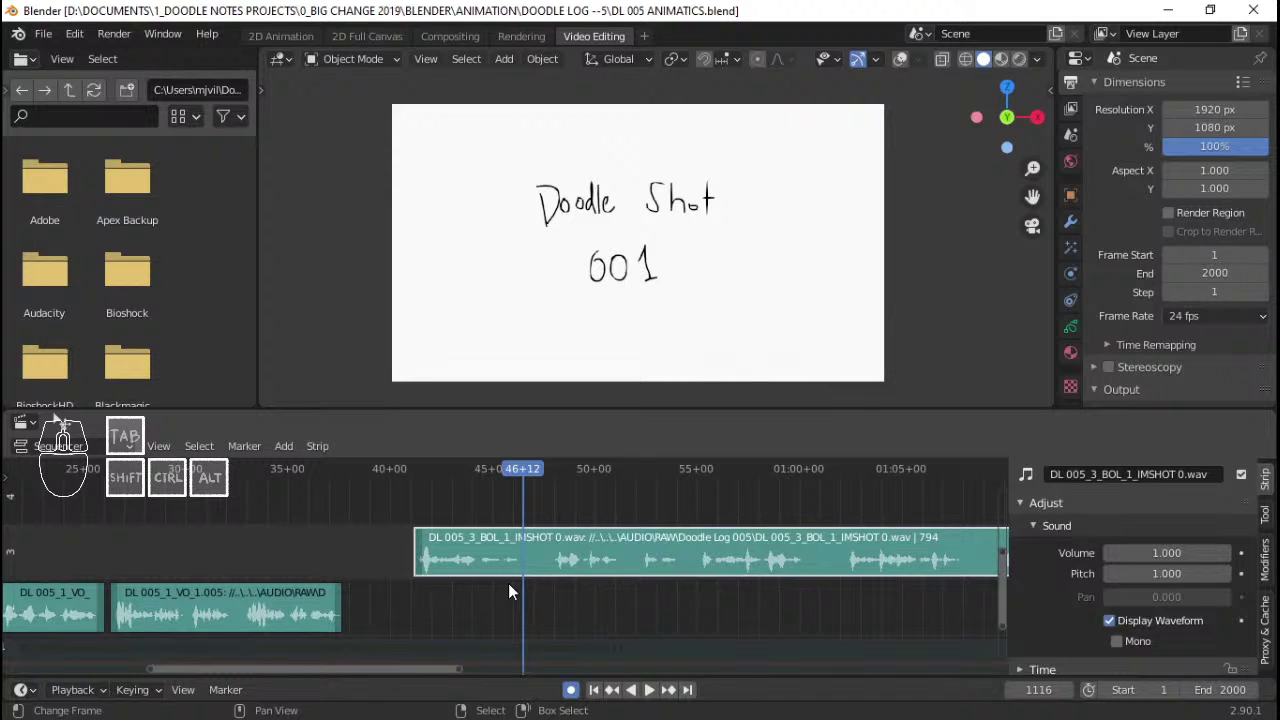
- Play DL 005_3_BOL_1_IMSHOT 0.wav from about 46 seconds, replaying its middle phrases up to about 55 seconds
{"action": "left_click", "coordinate": [515, 512]}
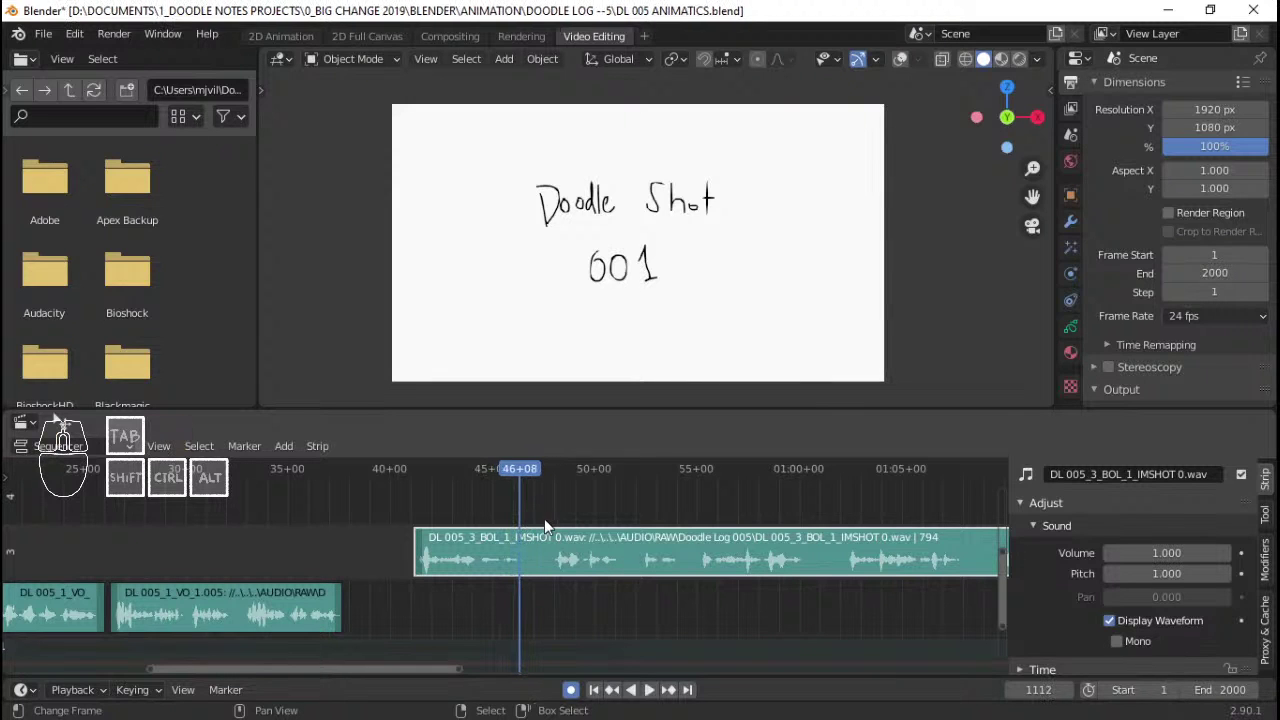
{"action": "key", "text": "space"}
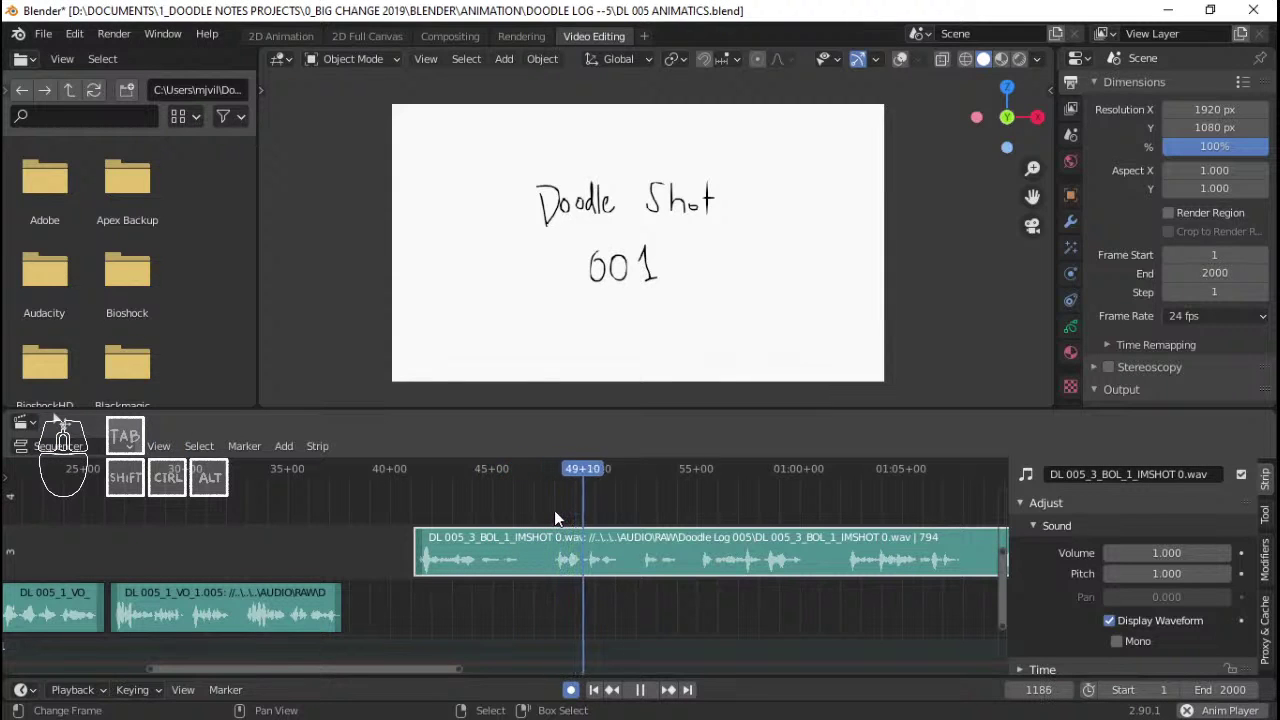
{"action": "key", "text": "space"}
{"action": "left_click", "coordinate": [486, 510]}
{"action": "key", "text": "space"}
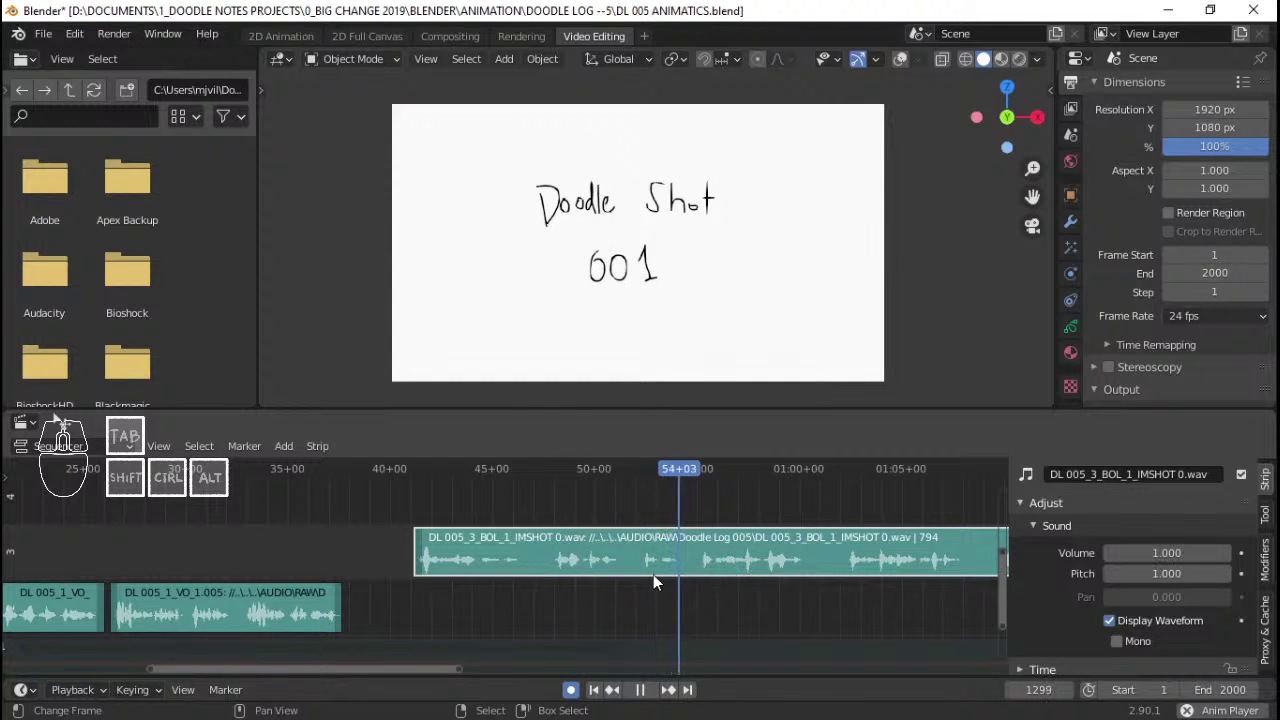
{"action": "key", "text": "space"}
{"action": "left_click", "coordinate": [591, 593]}
{"action": "key", "text": "space"}
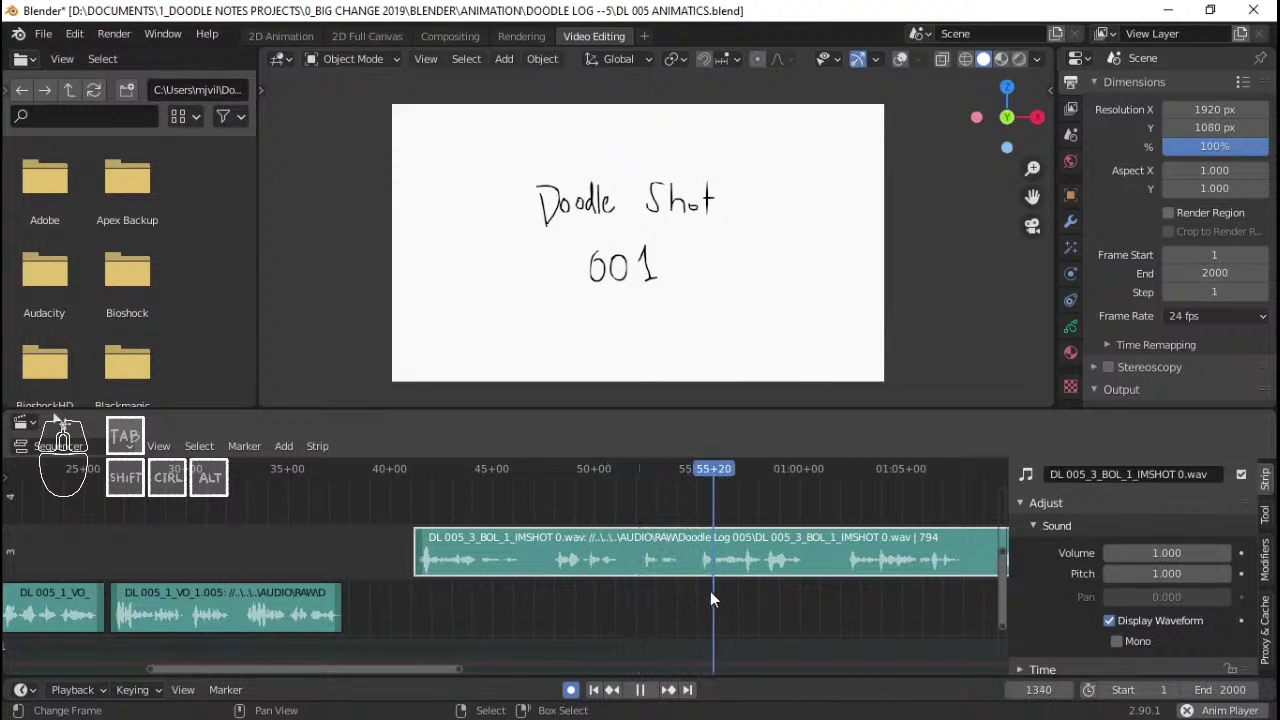
- Listen to the second half of DL 005_3_BOL_1_IMSHOT 0.wav, playing from about 50 seconds to 01:08
{"action": "middle_click_drag", "start_coordinate": [752, 590], "coordinate": [664, 604]}
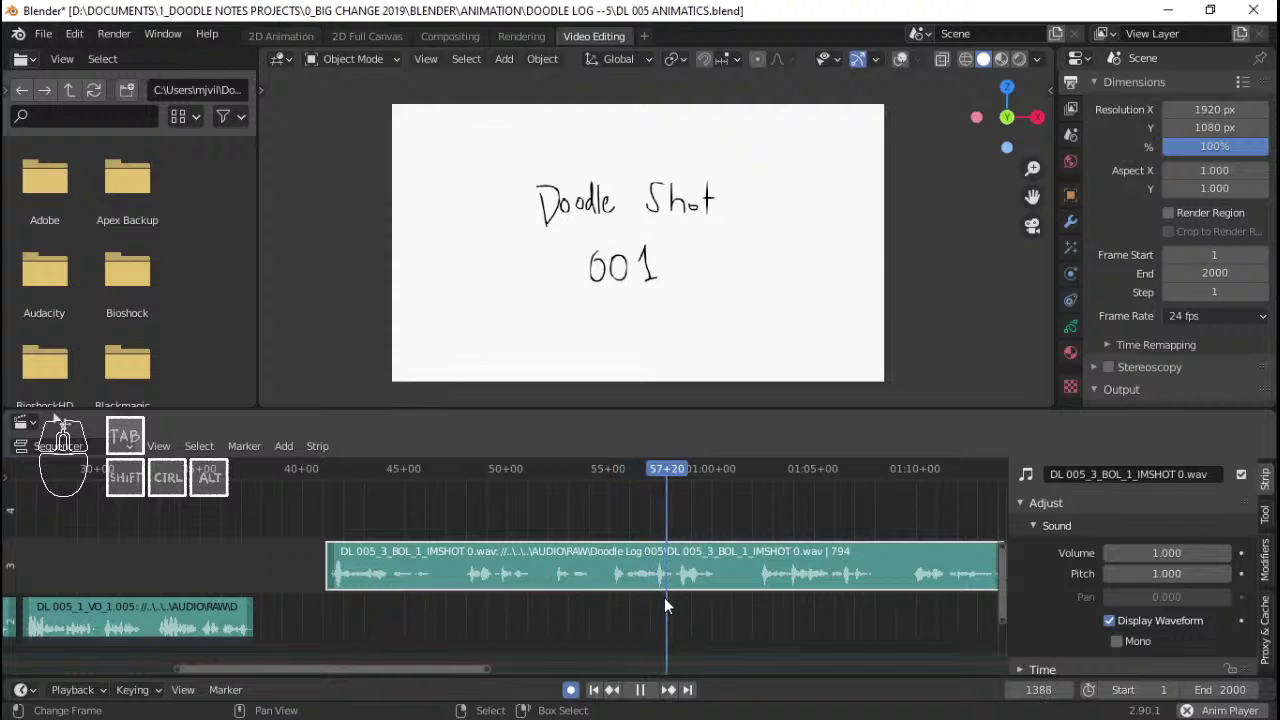
{"action": "key", "text": "space"}
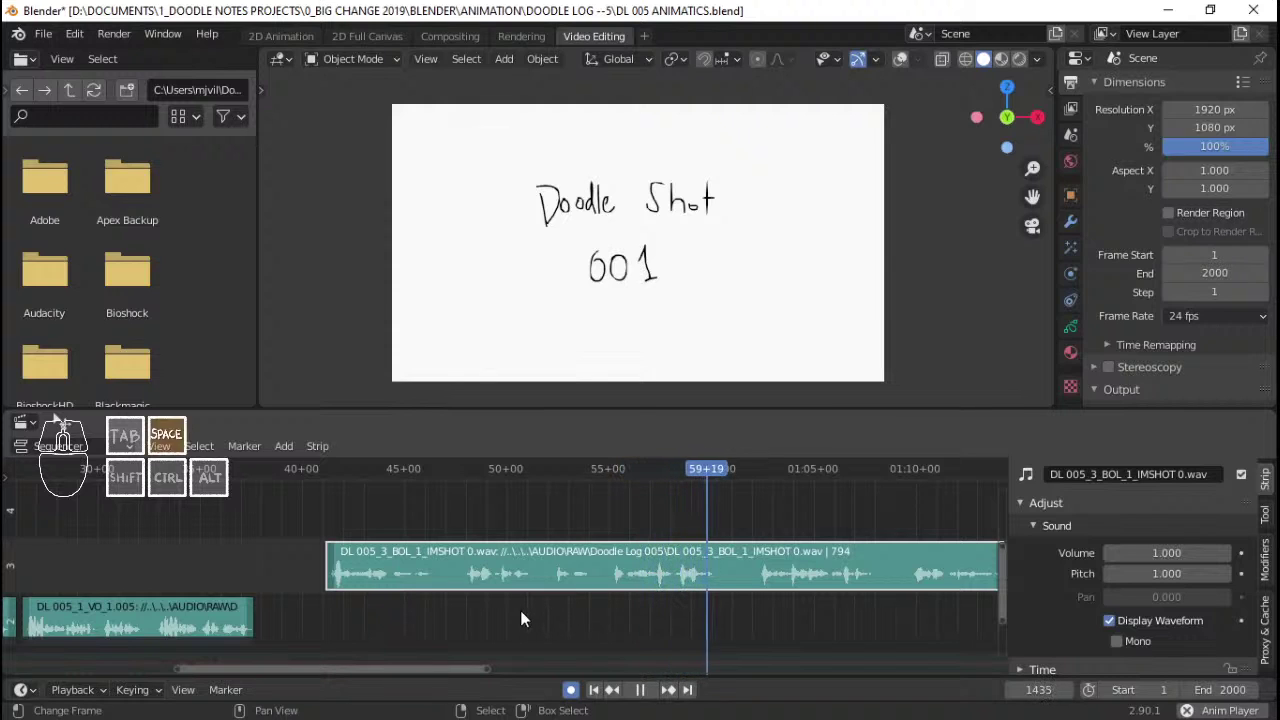
{"action": "left_click", "coordinate": [509, 610]}
{"action": "key", "text": "space"}
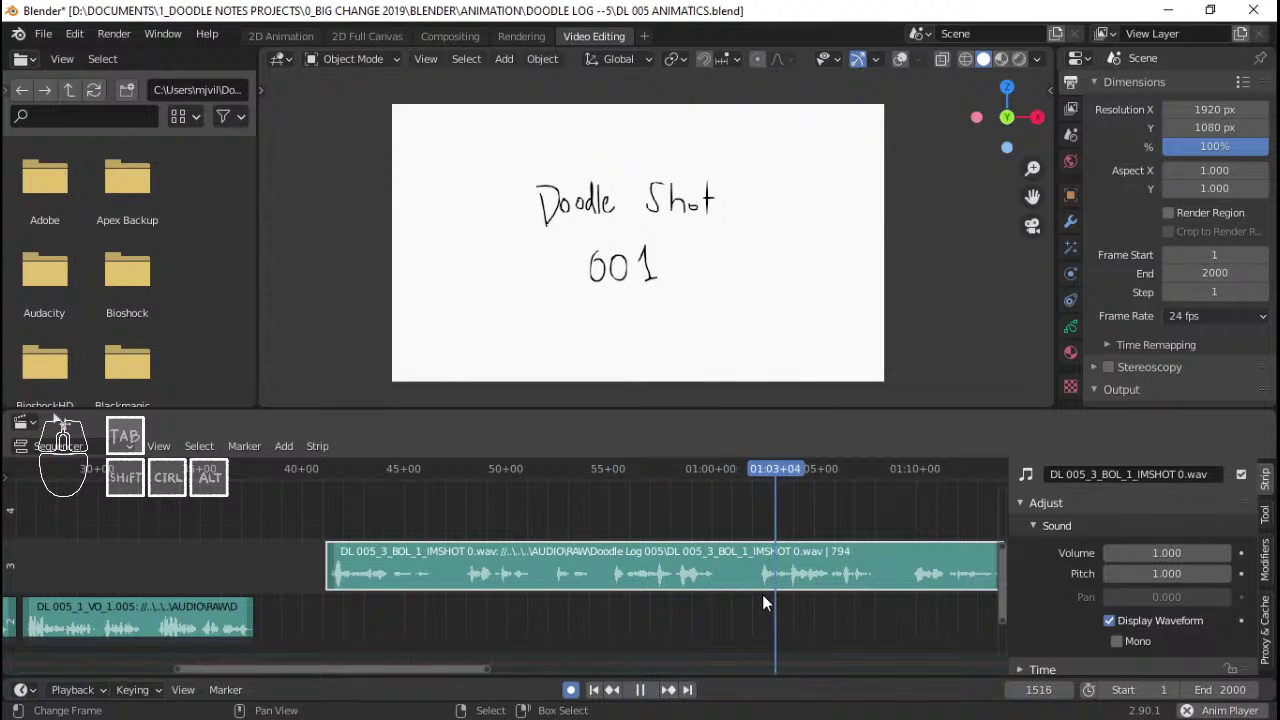
{"action": "left_click", "coordinate": [677, 600]}
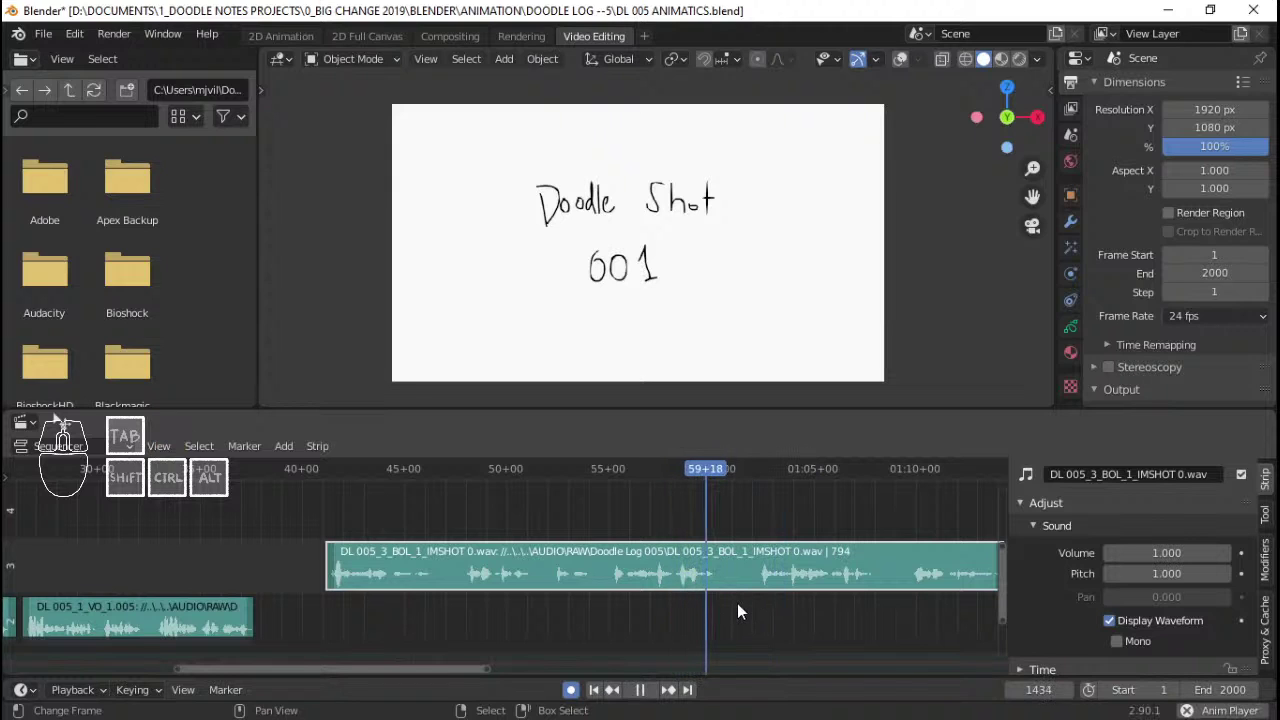
{"action": "key", "text": "space"}
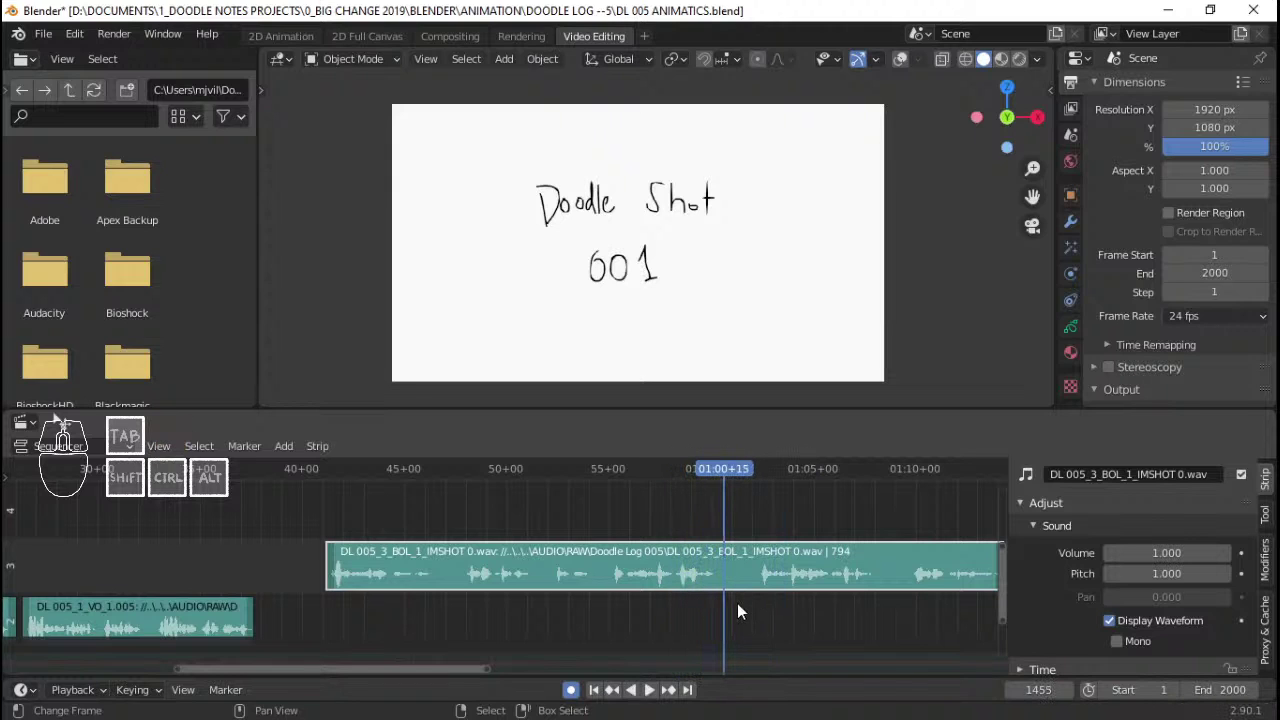
{"action": "key", "text": "space"}
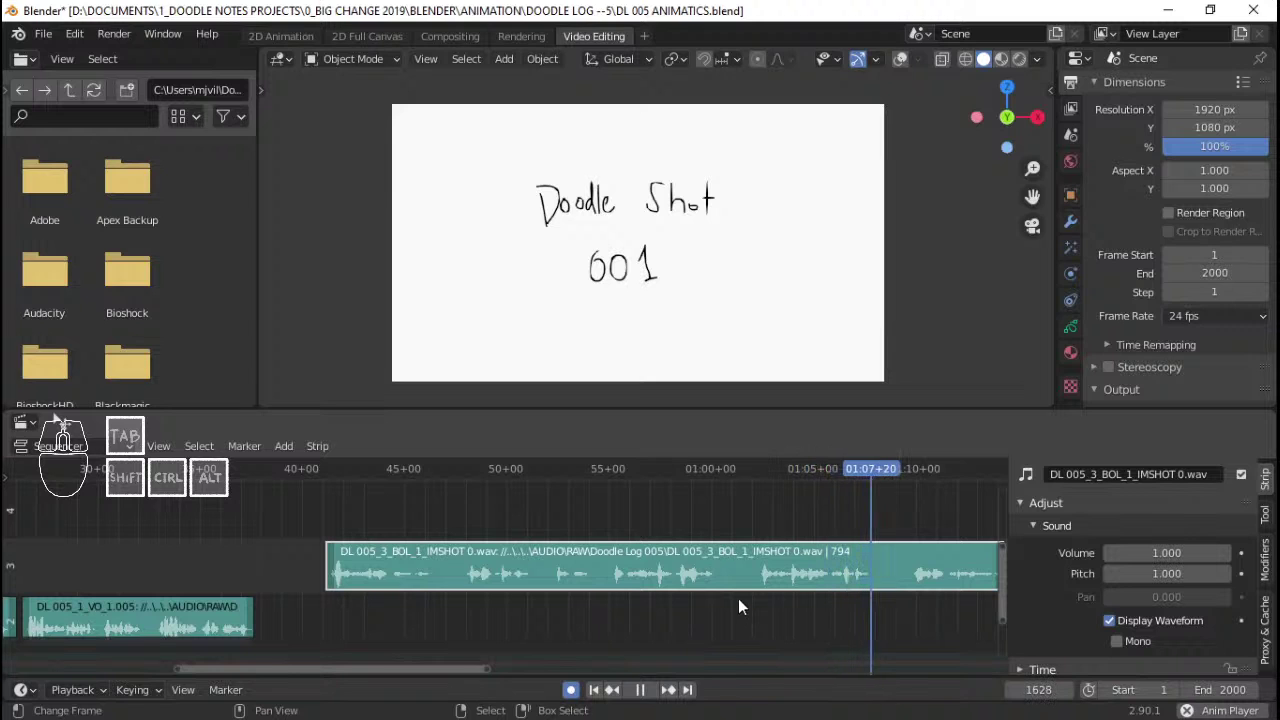
{"action": "key", "text": "space"}
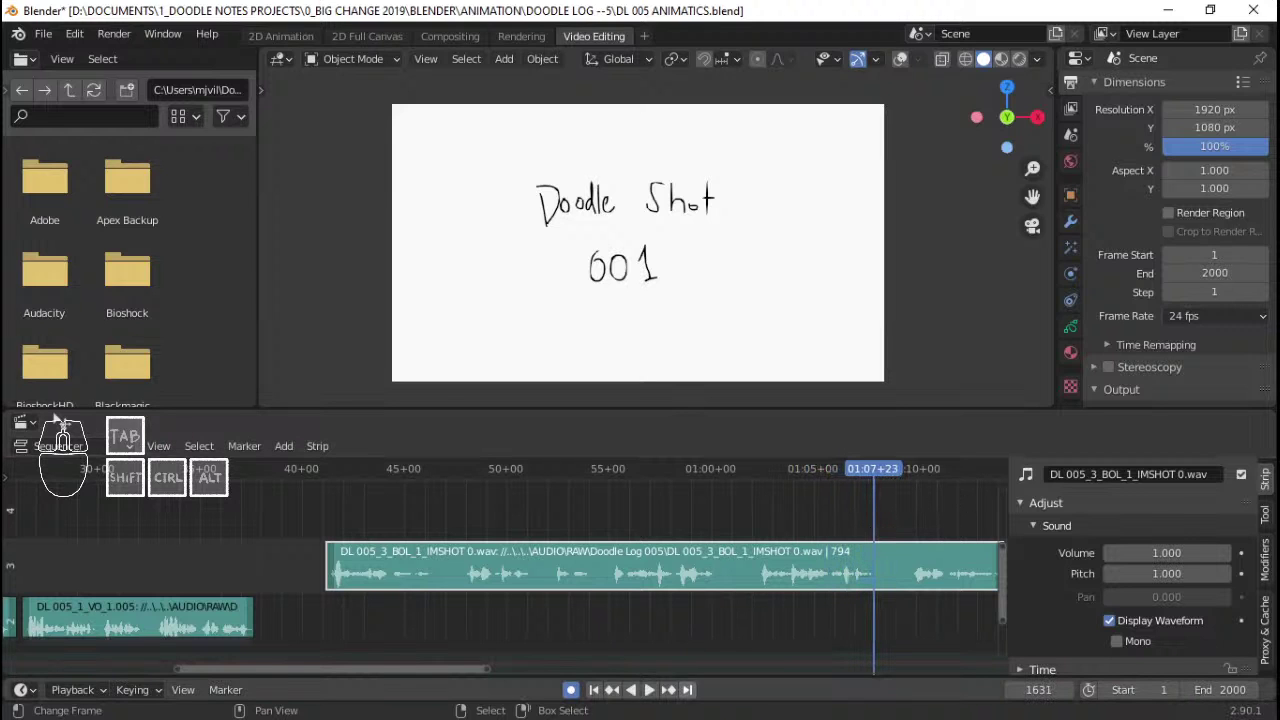
- Switch to the Doodle Log 005 audio folder, select DL 005_2_MJ_4_whoa.wav and return to Blender
{"action": "key", "text": "alt+Tab"}
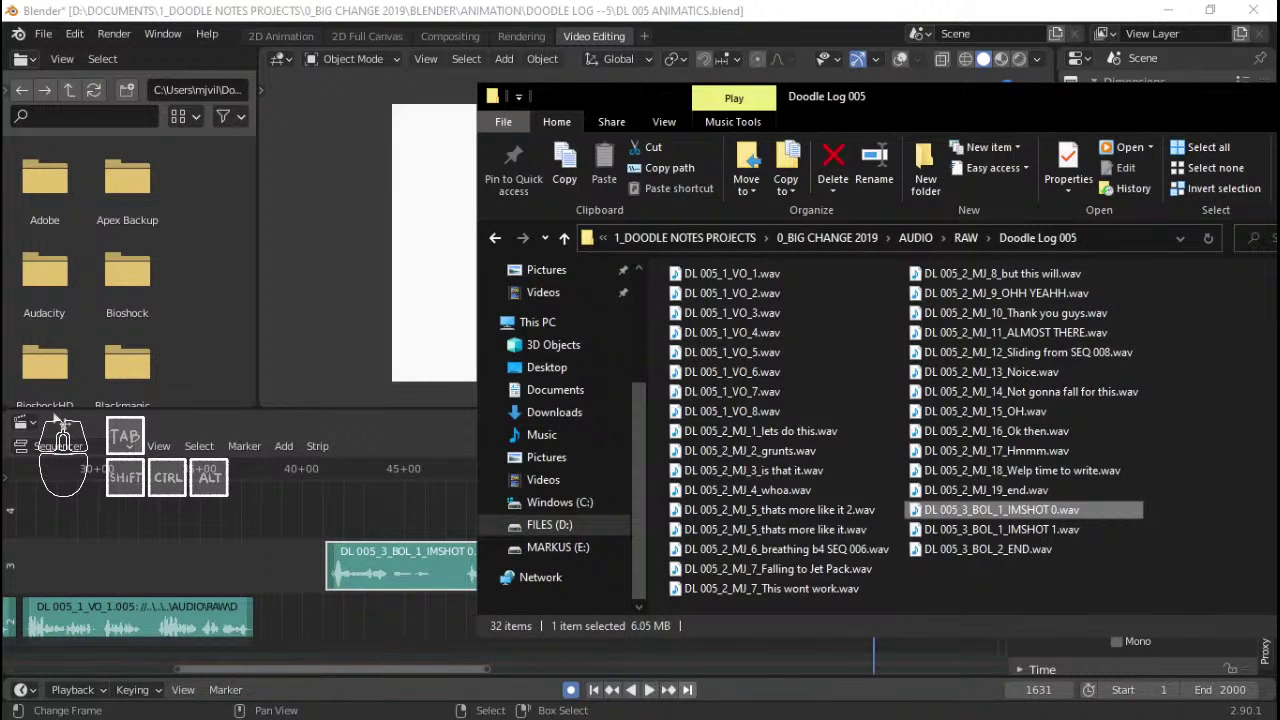
{"action": "left_click", "coordinate": [806, 490]}
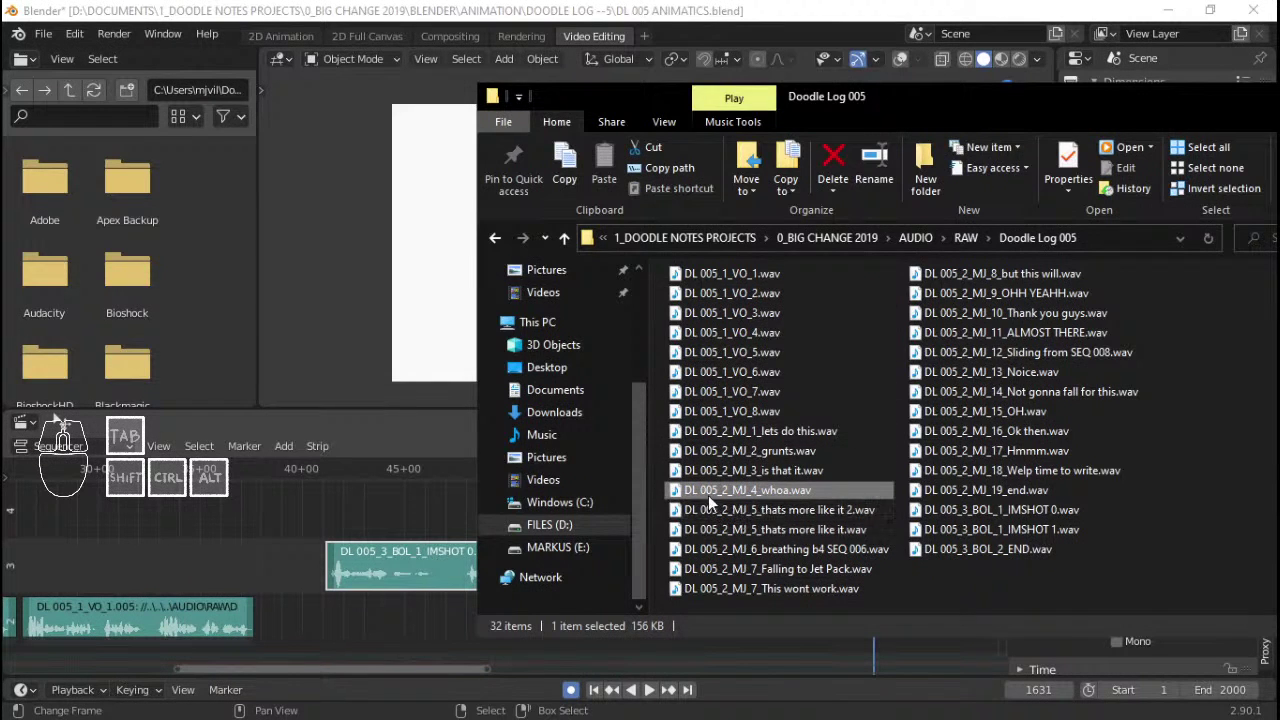
{"action": "left_click", "coordinate": [648, 8]}
- Play DL 005_3_BOL_1_IMSHOT 0.wav from about 01:00 to the pause at about 01:08
{"action": "left_click", "coordinate": [728, 519]}
{"action": "key", "text": "space"}
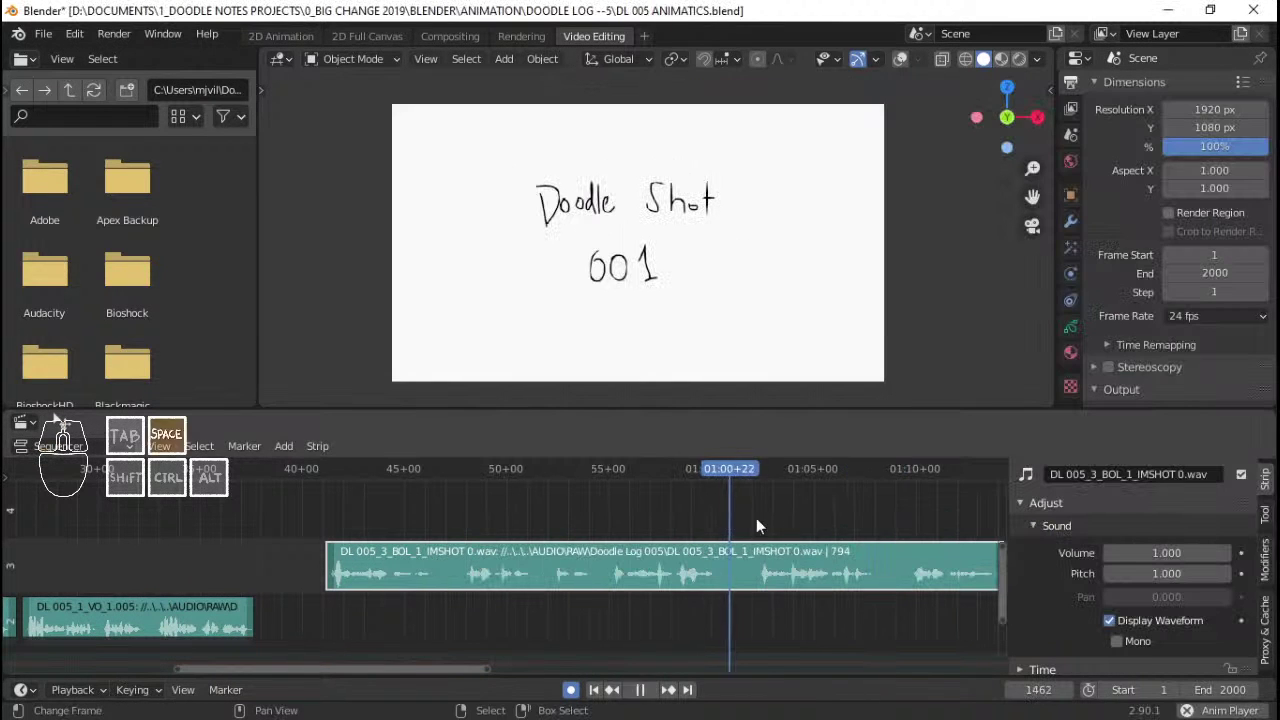
{"action": "middle_click_drag", "start_coordinate": [843, 527], "coordinate": [705, 533]}
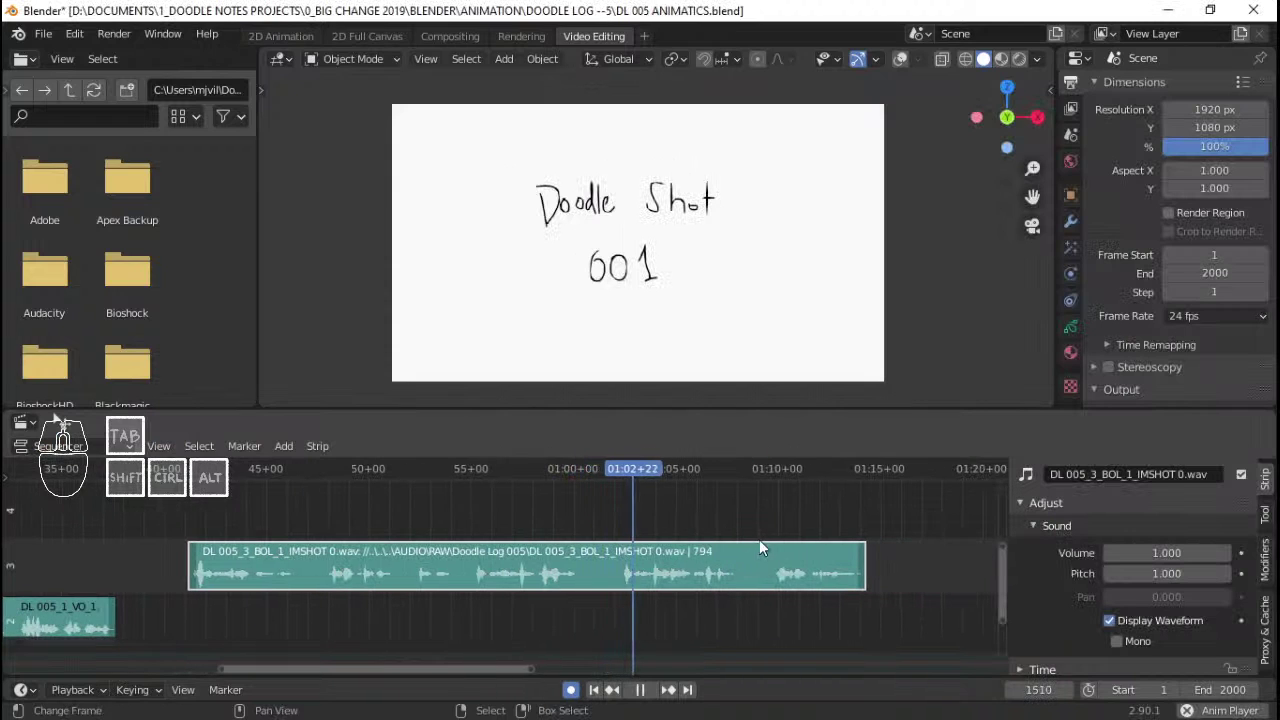
{"action": "key", "text": "space"}
{"action": "left_click", "coordinate": [860, 578]}
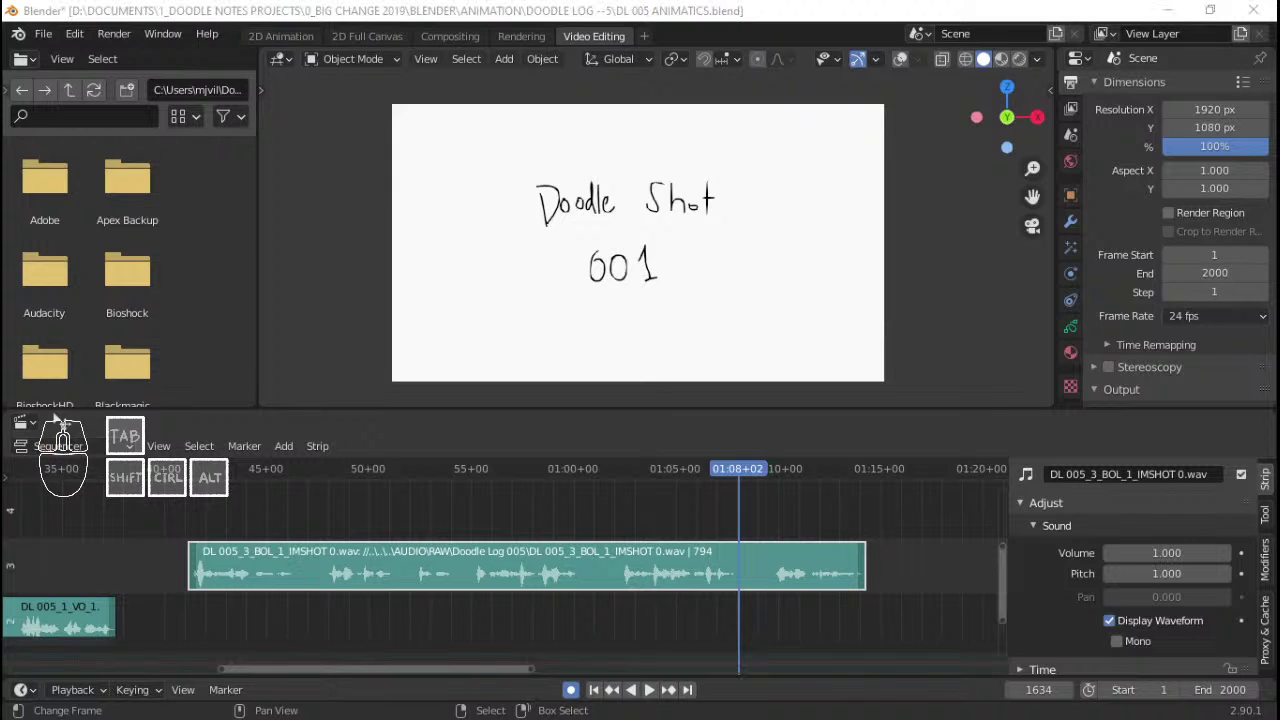
- Replay the pause before the last phrase of DL 005_3_BOL_1_IMSHOT 0.wav, from about 01:07 to 01:09
{"action": "left_click", "coordinate": [722, 517]}
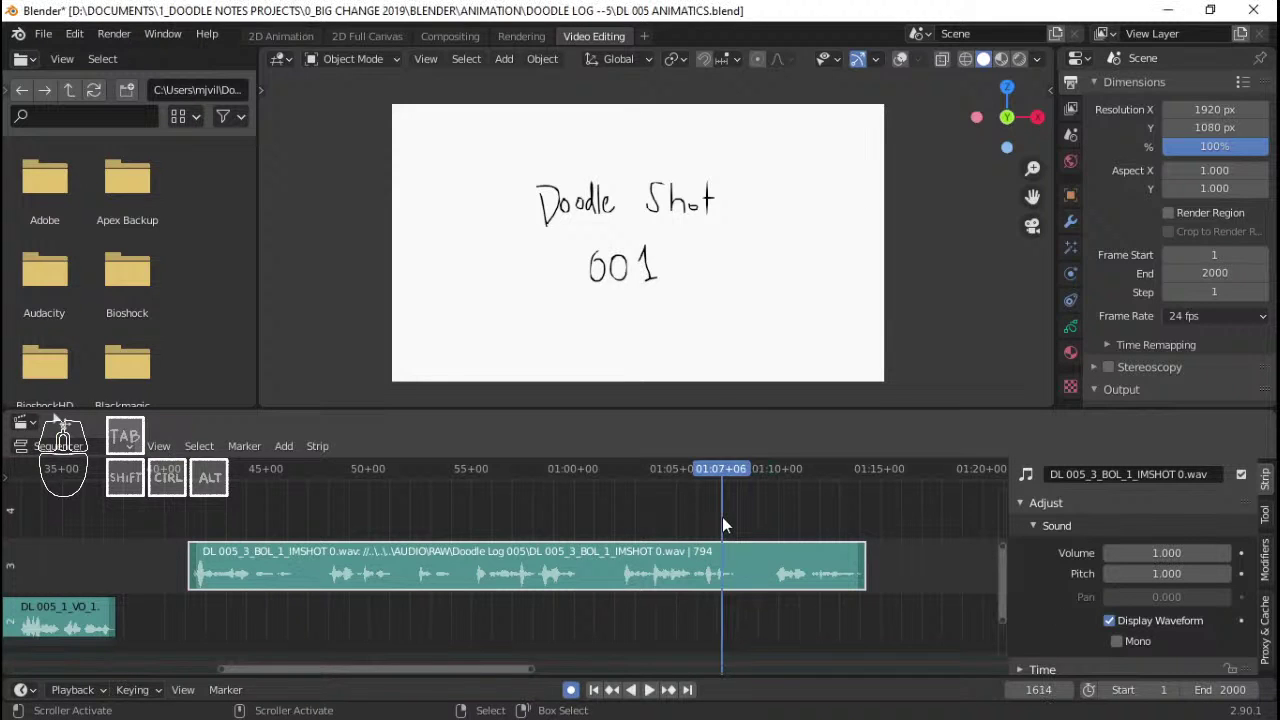
{"action": "key", "text": "space"}
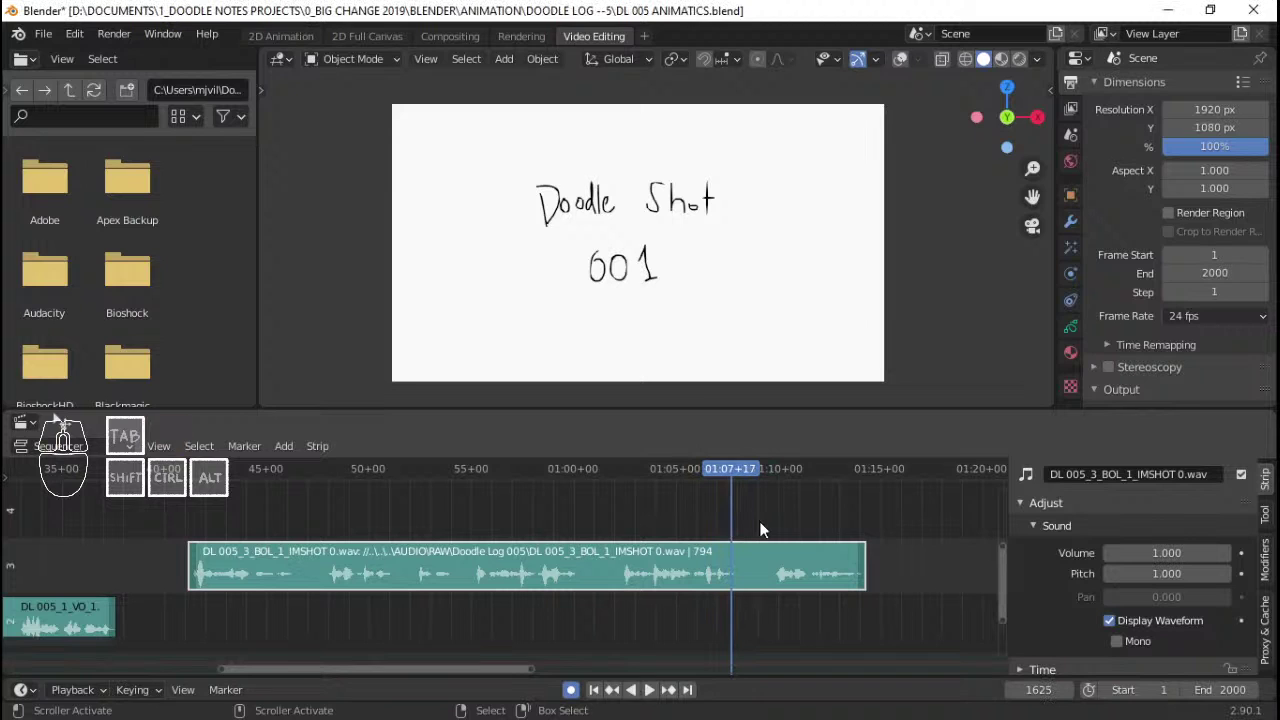
{"action": "key", "text": "space"}
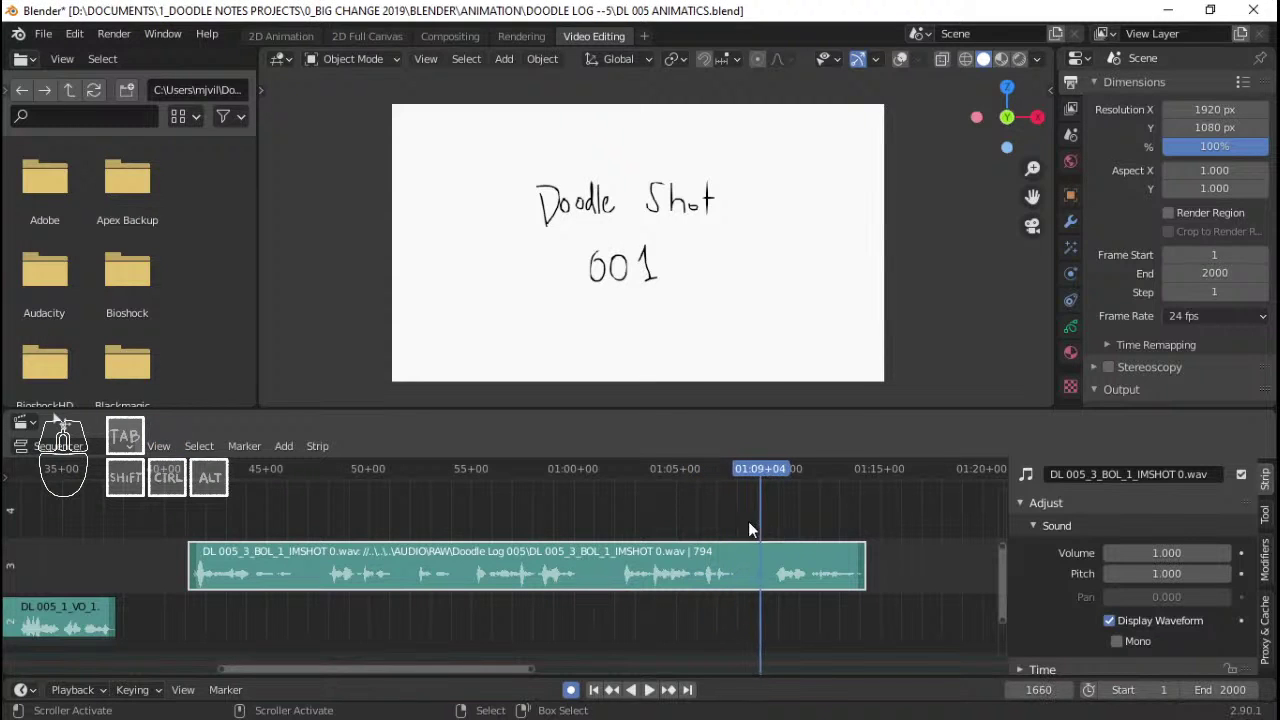
{"action": "left_click", "coordinate": [720, 521]}
{"action": "key", "text": "space"}
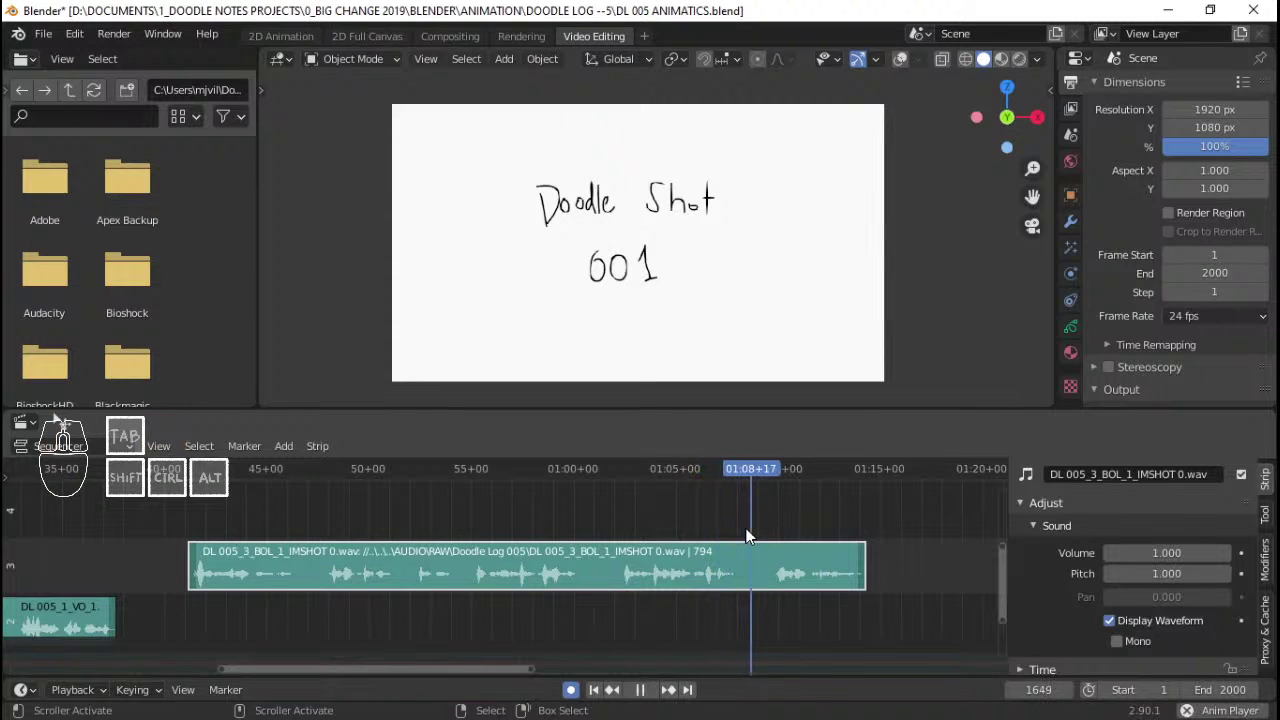
{"action": "key", "text": "space"}
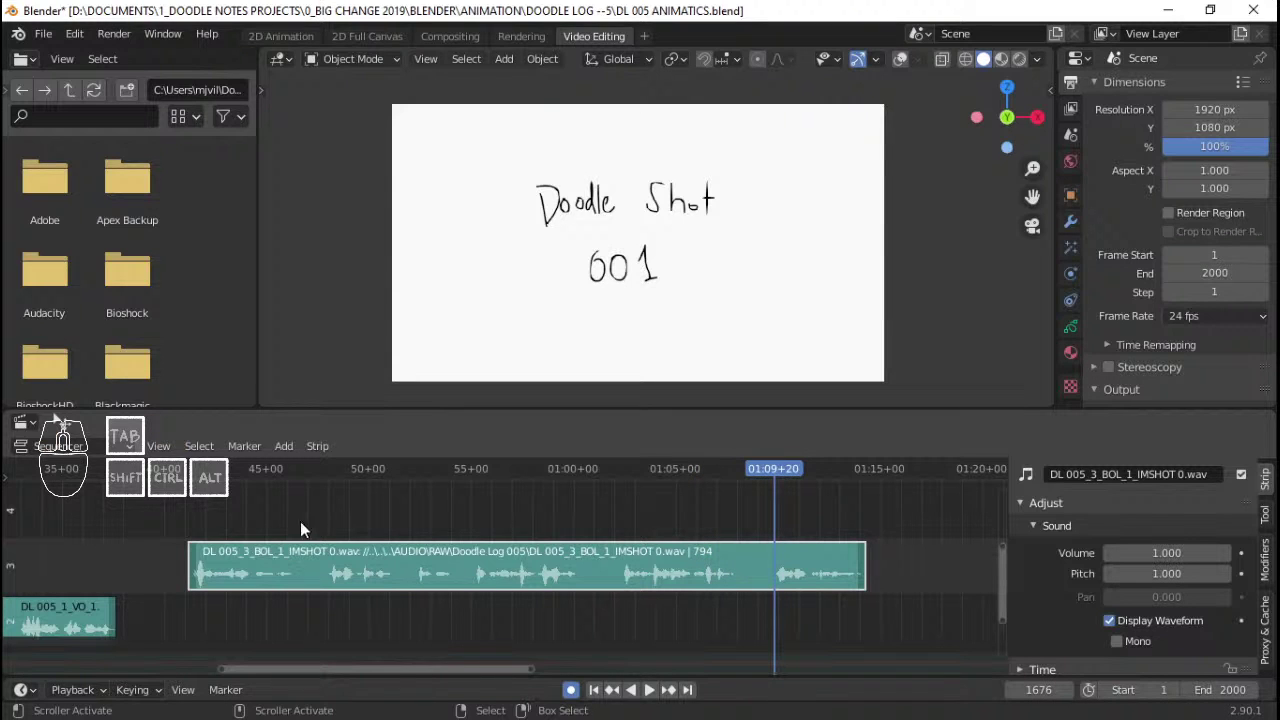
- Play the start of DL 005_3_BOL_1_IMSHOT 0.wav and inspect the phrase beginnings at about 01:02 and 01:09
{"action": "left_click", "coordinate": [186, 528]}
{"action": "key", "text": "space"}
{"action": "key", "text": "space"}
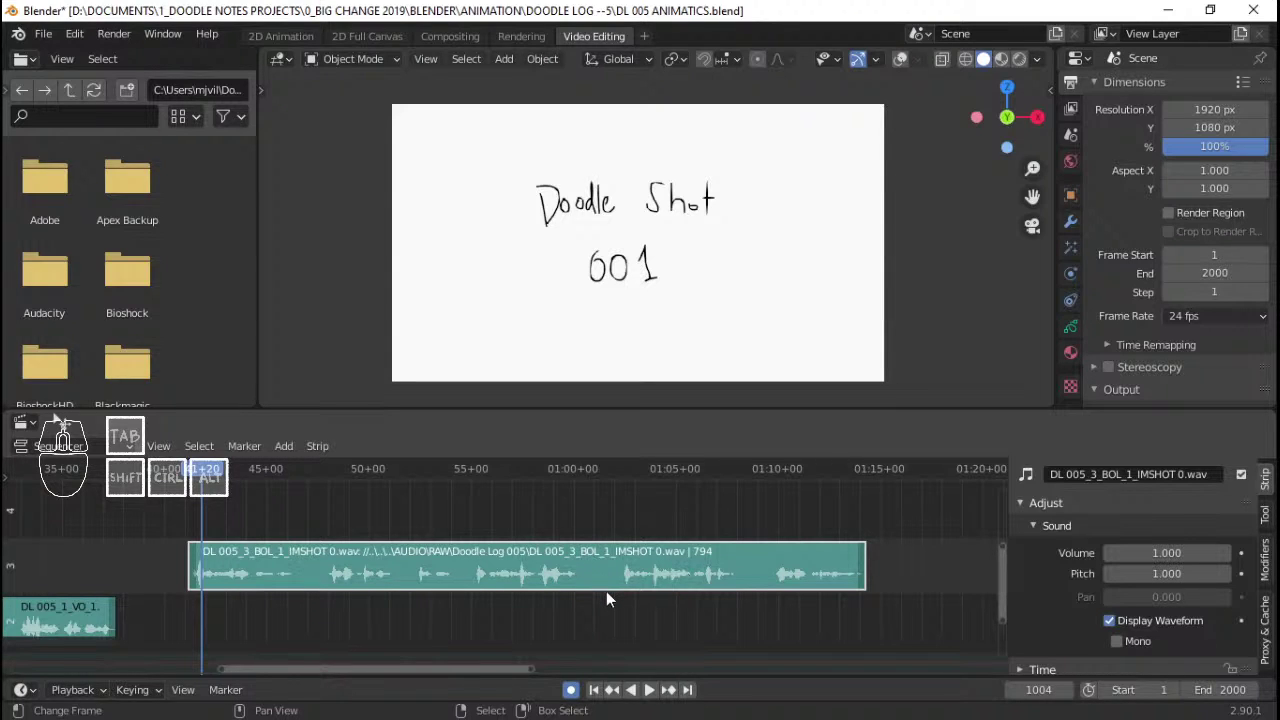
{"action": "left_click", "coordinate": [622, 612]}
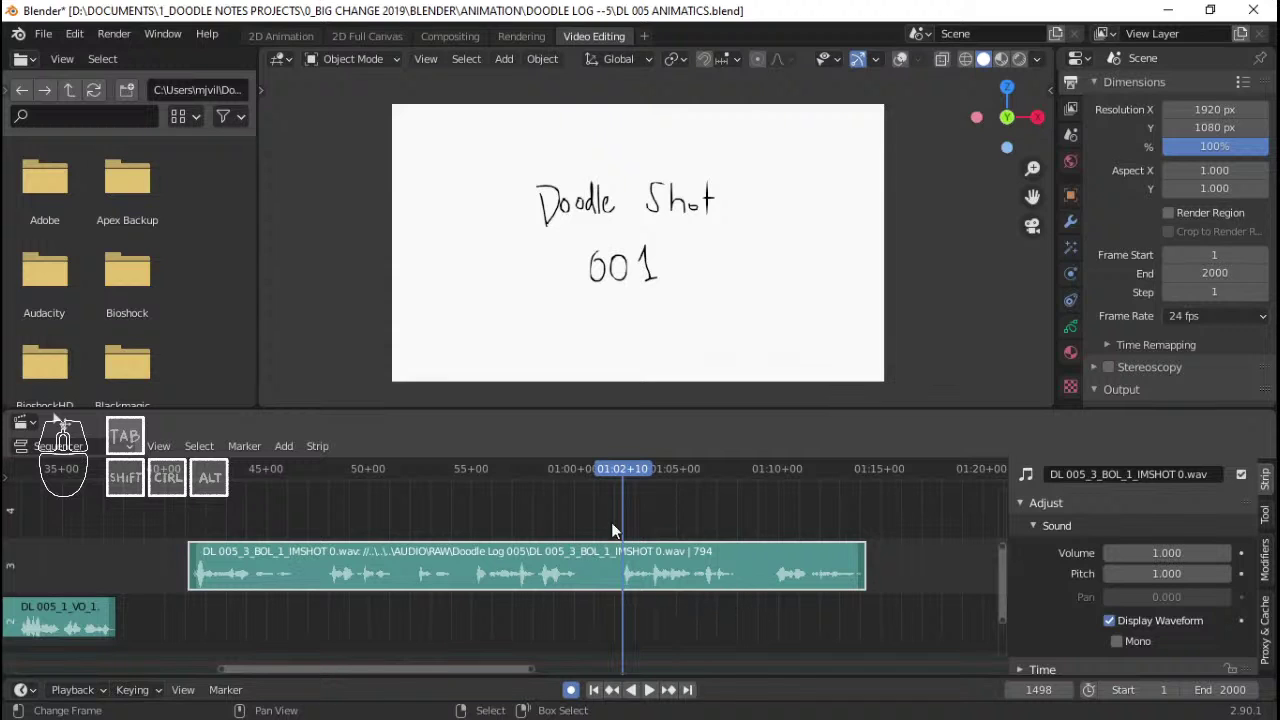
{"action": "left_click", "coordinate": [608, 605]}
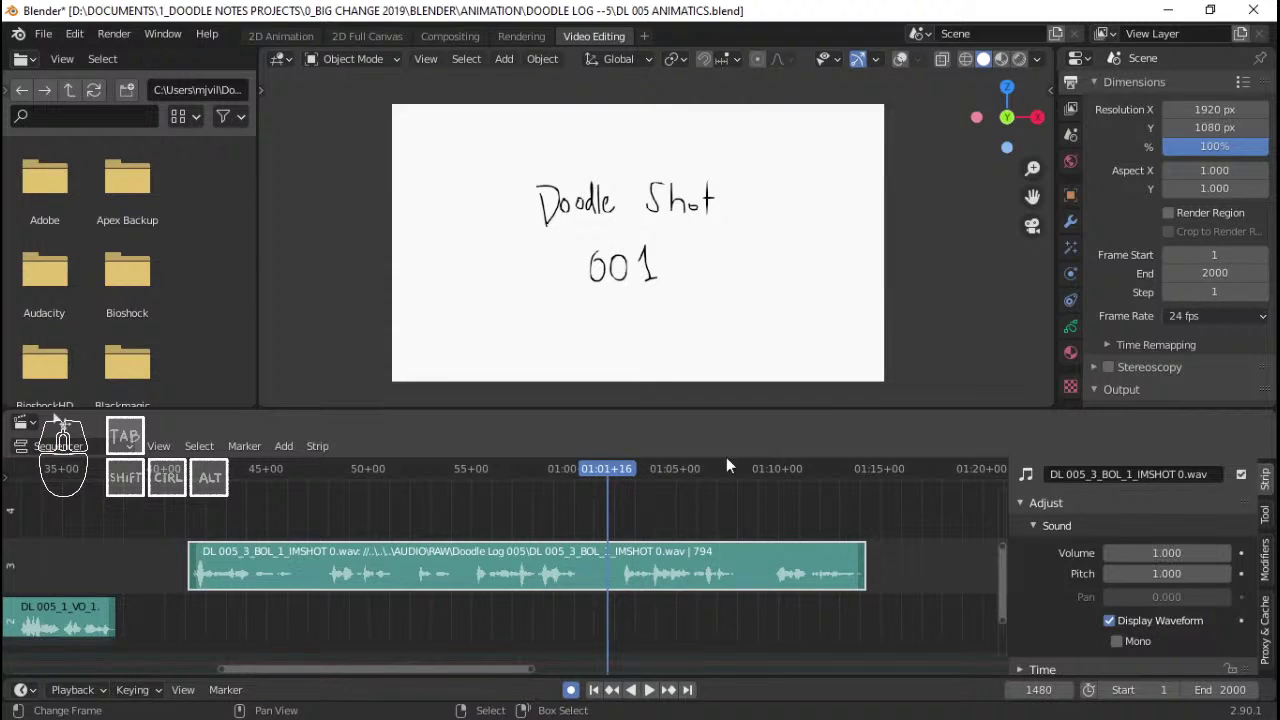
{"action": "left_click", "coordinate": [767, 615]}
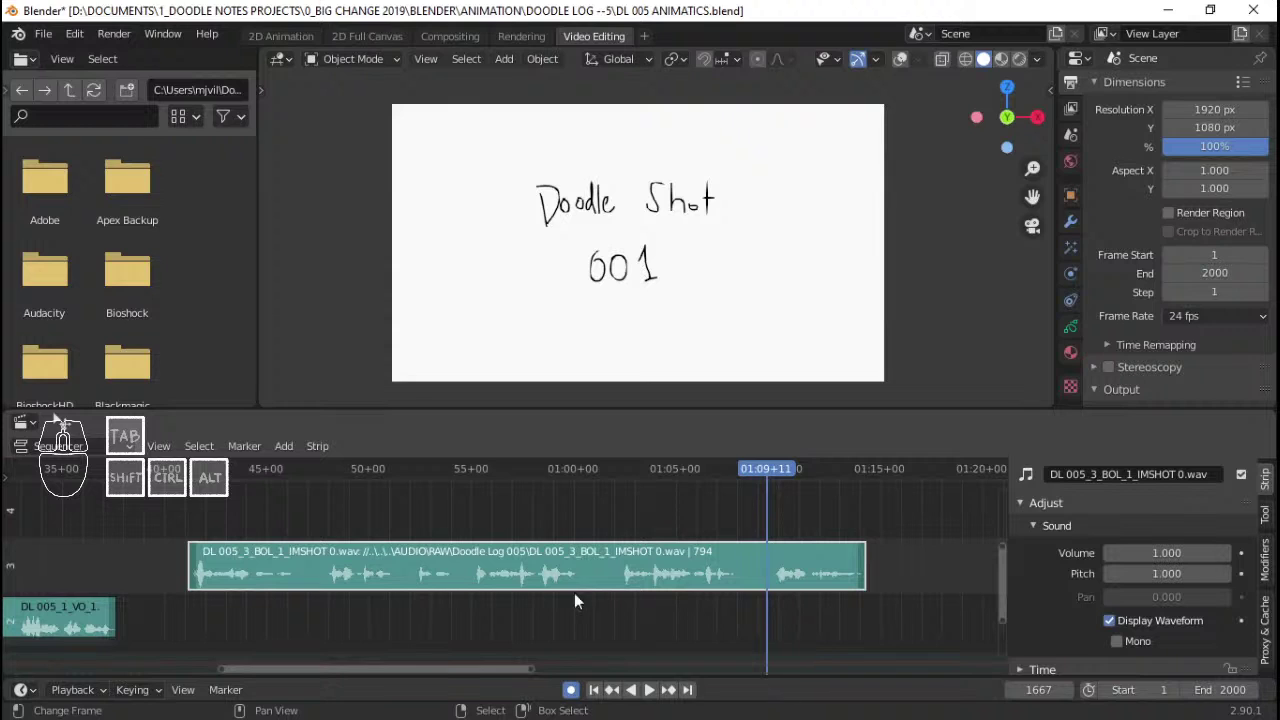
- Play DL 005_3_BOL_1_IMSHOT 0.wav from about 01:01 to 01:12, and replay the passage leading into the pause after 01:07
{"action": "left_click_drag", "start_coordinate": [486, 602], "coordinate": [608, 610]}
{"action": "key", "text": "space"}
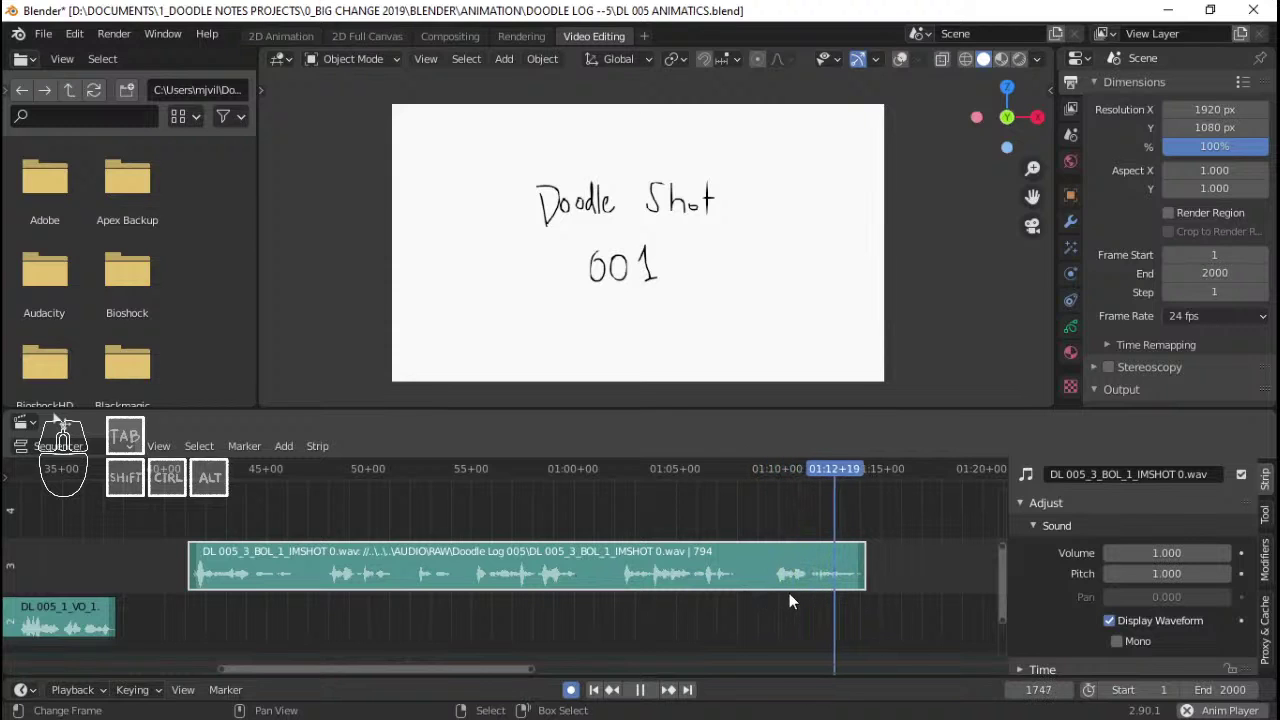
{"action": "key", "text": "space"}
{"action": "left_click", "coordinate": [723, 610]}
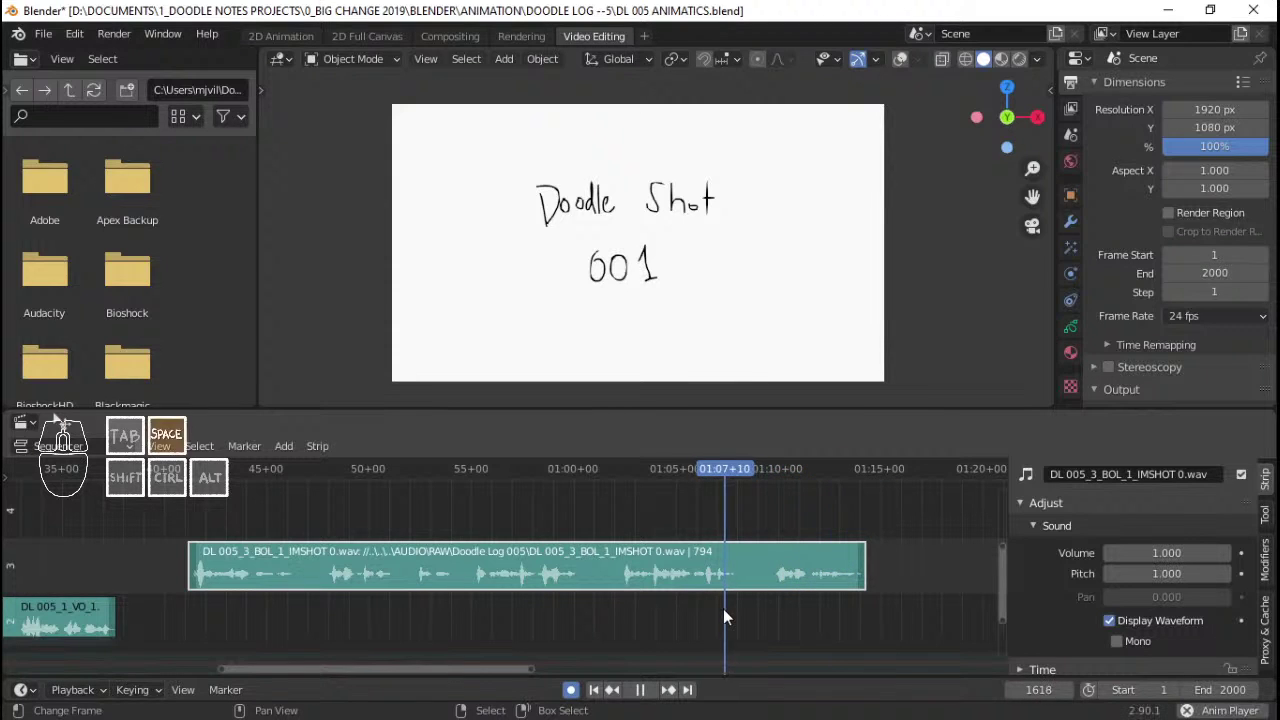
{"action": "key", "text": "space"}
{"action": "left_click", "coordinate": [687, 612]}
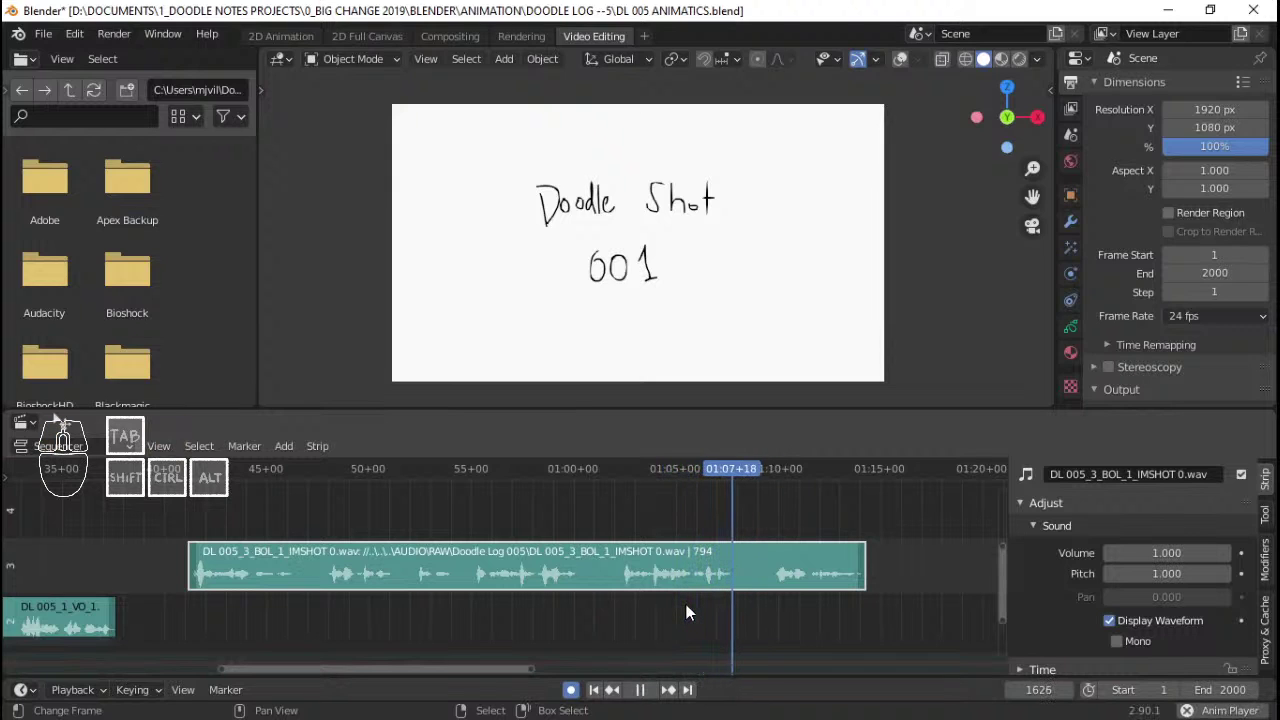
{"action": "key", "text": "space"}
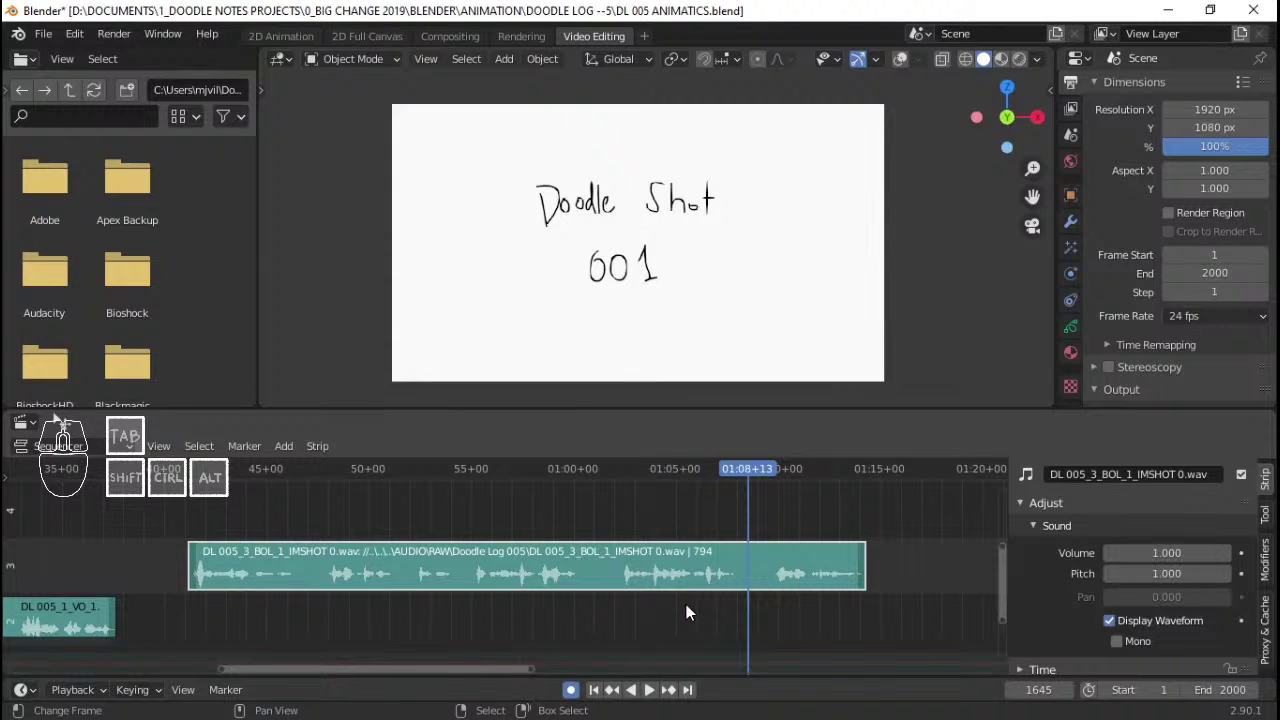
- Split DL 005_3_BOL_1_IMSHOT 0.wav at frame 1668, just before its last phrase, and slide the trailing piece to start at about 01:14
{"action": "key", "text": "space"}
{"action": "key", "text": "space"}
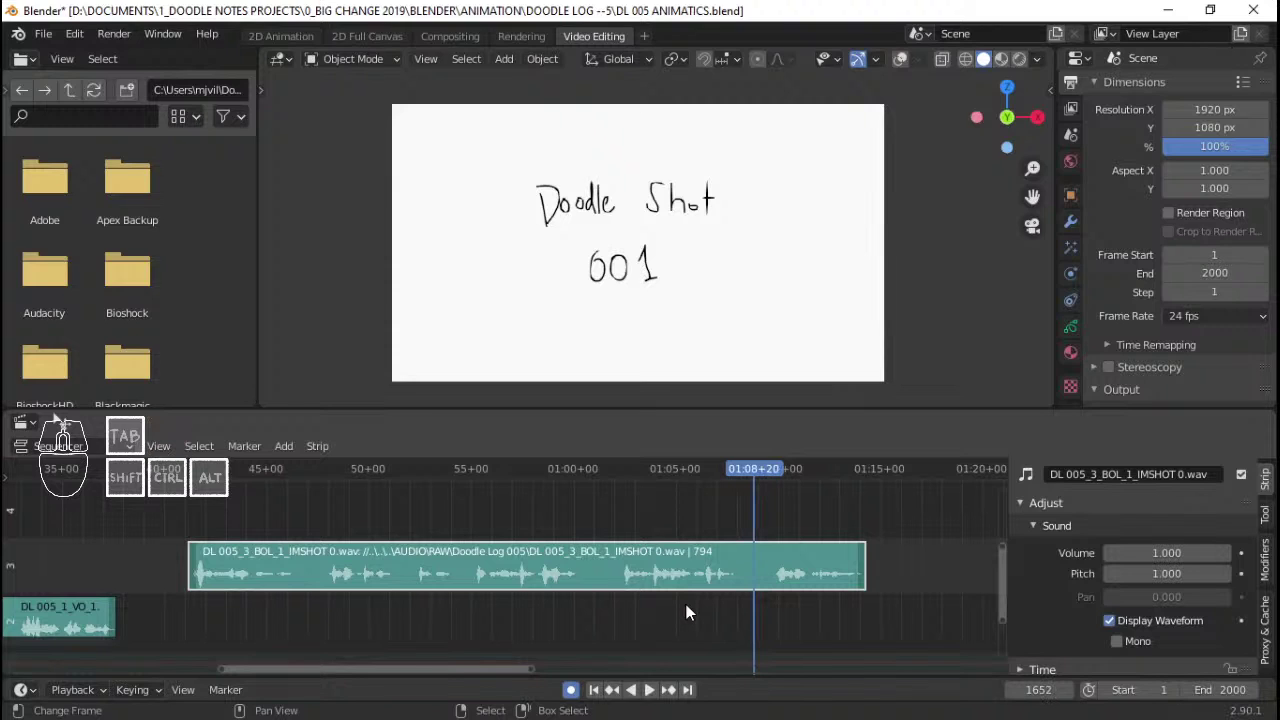
{"action": "key", "text": "space"}
{"action": "key", "text": "space"}
{"action": "key", "text": "space"}
{"action": "key", "text": "space"}
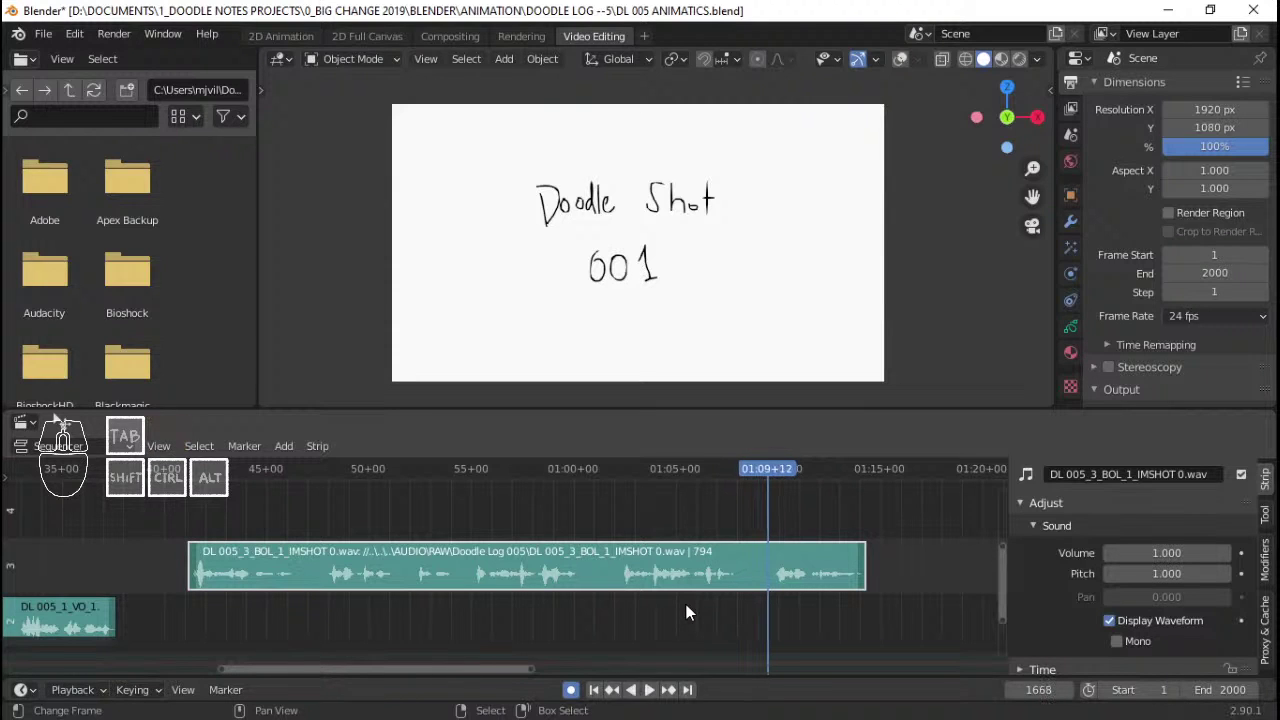
{"action": "right_click", "coordinate": [778, 576]}
{"action": "key", "text": "k"}
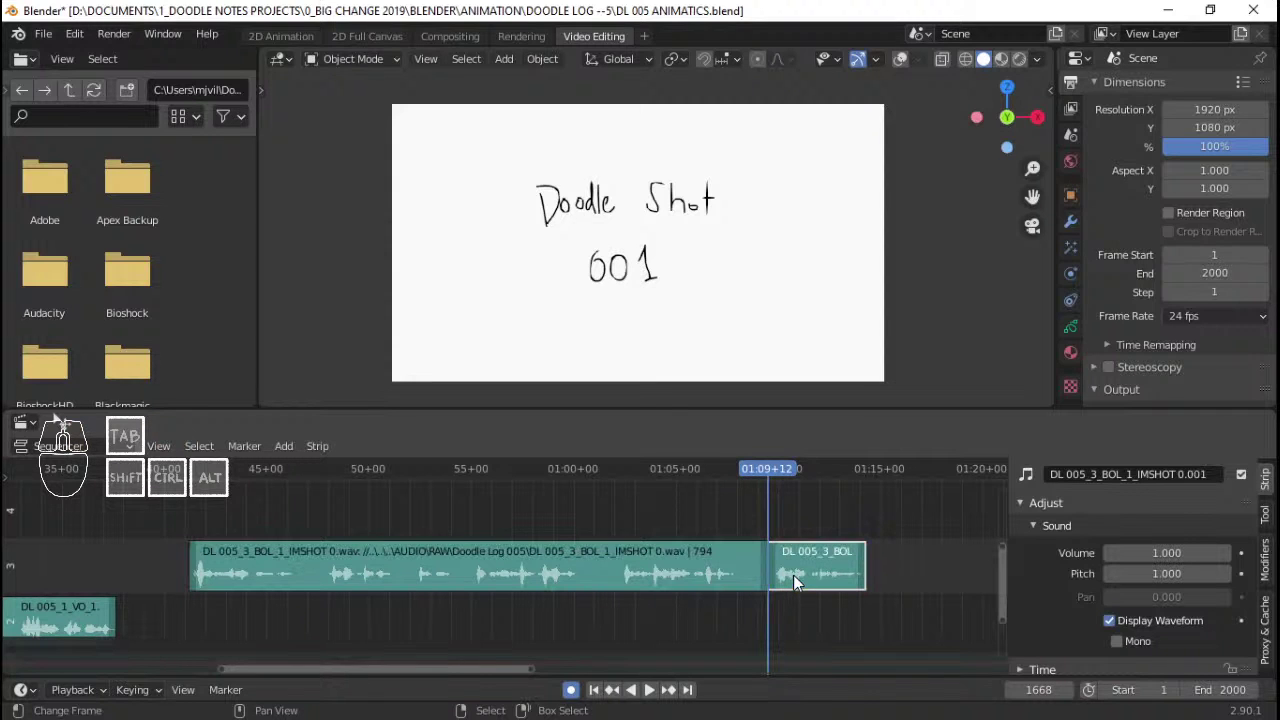
{"action": "key", "text": "g"}
{"action": "left_click", "coordinate": [886, 576]}
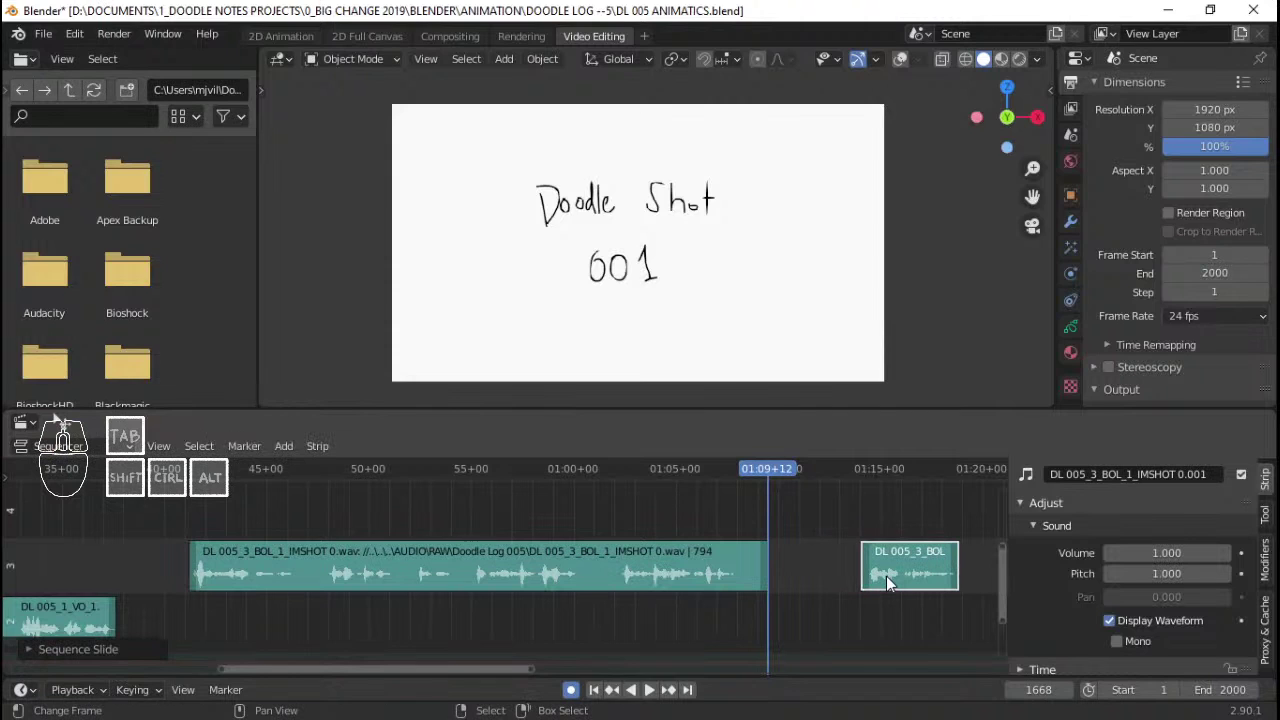
- Replay the end of the first DL 005_3_BOL_1_IMSHOT 0.wav piece and slide the trailing piece back to start just after 01:10+10
{"action": "left_click", "coordinate": [731, 513]}
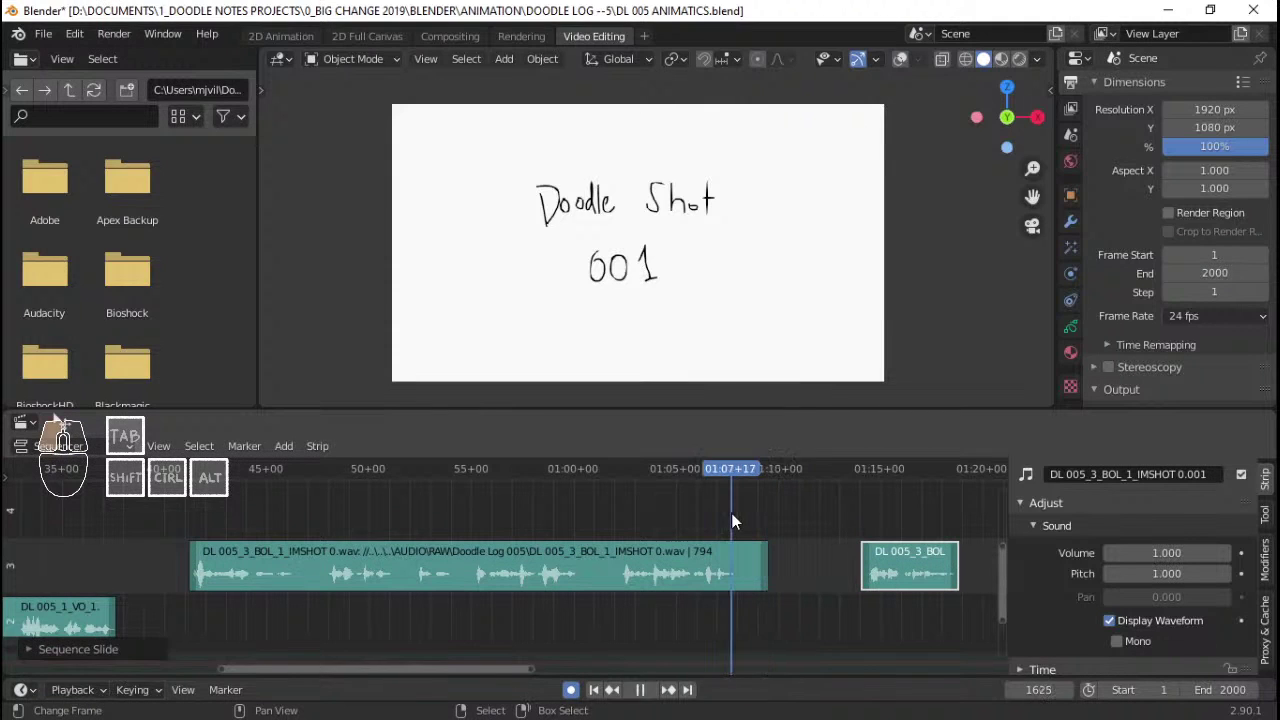
{"action": "key", "text": "space"}
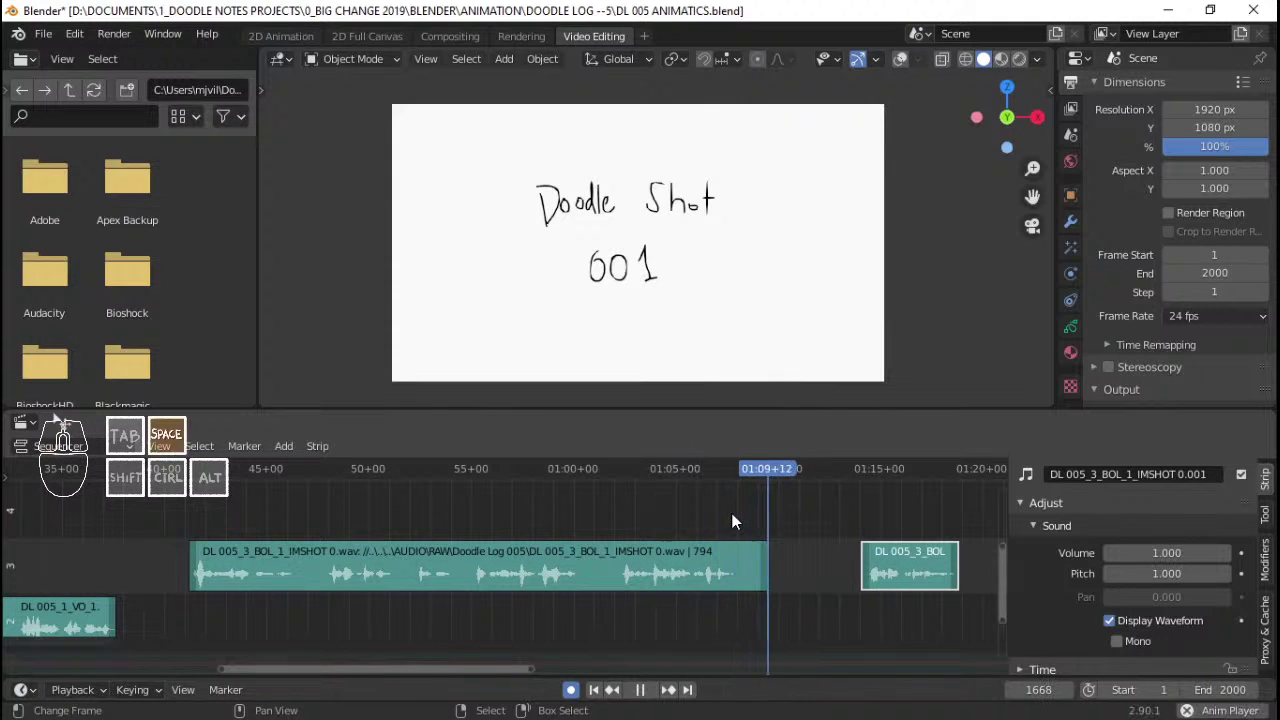
{"action": "left_click", "coordinate": [705, 516]}
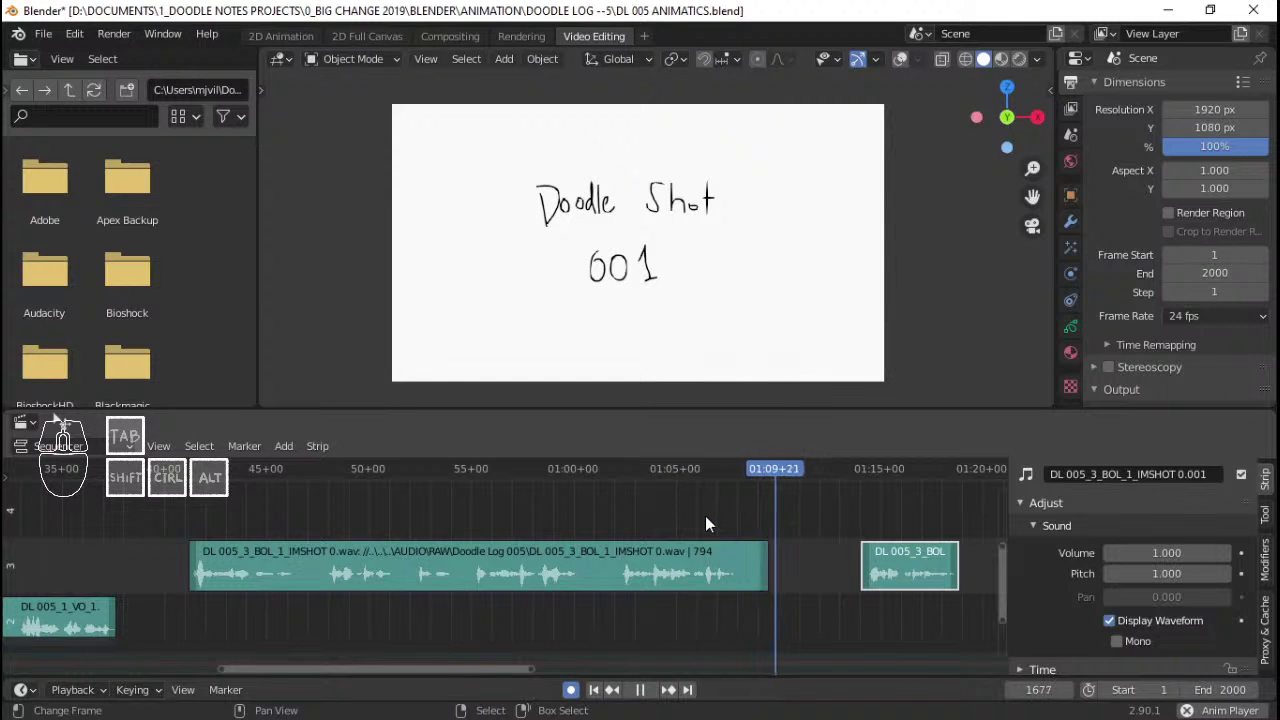
{"action": "key", "text": "space"}
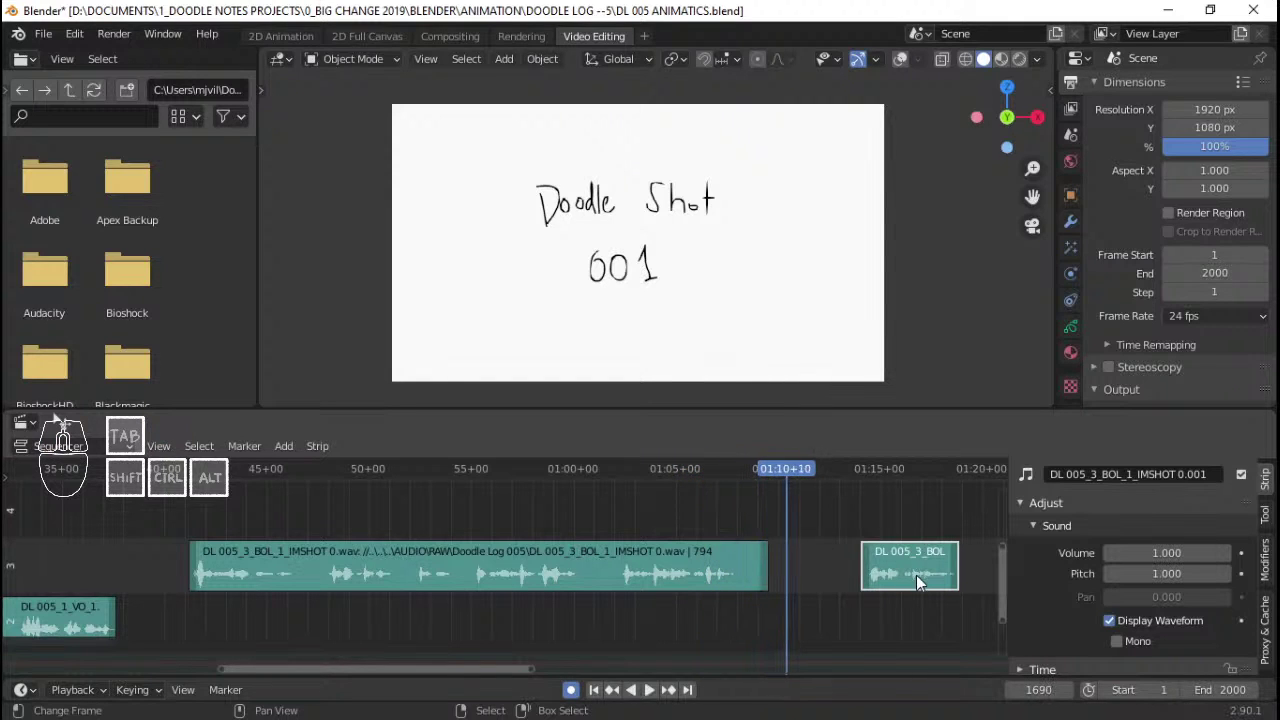
{"action": "left_click_drag", "start_coordinate": [916, 575], "coordinate": [845, 577]}
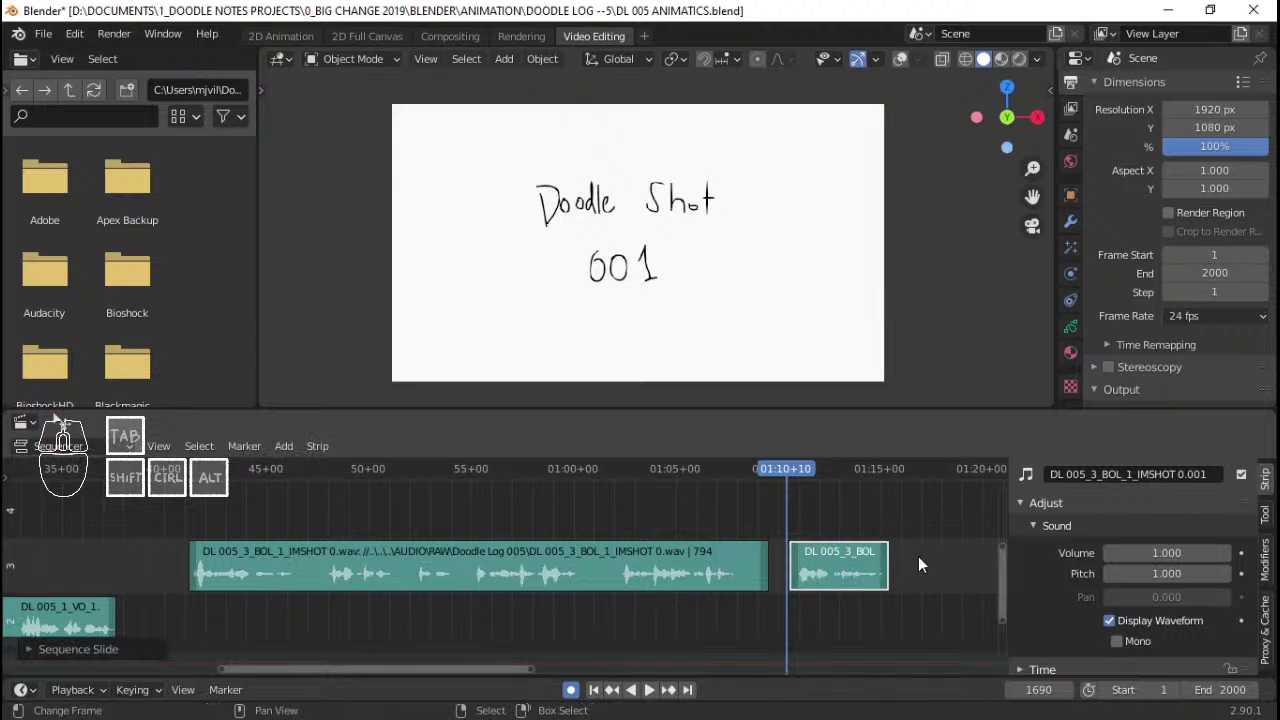
- Play the trailing DL 005_3_BOL_1_IMSHOT 0 piece through to its end at about 01:15
{"action": "key", "text": "space"}
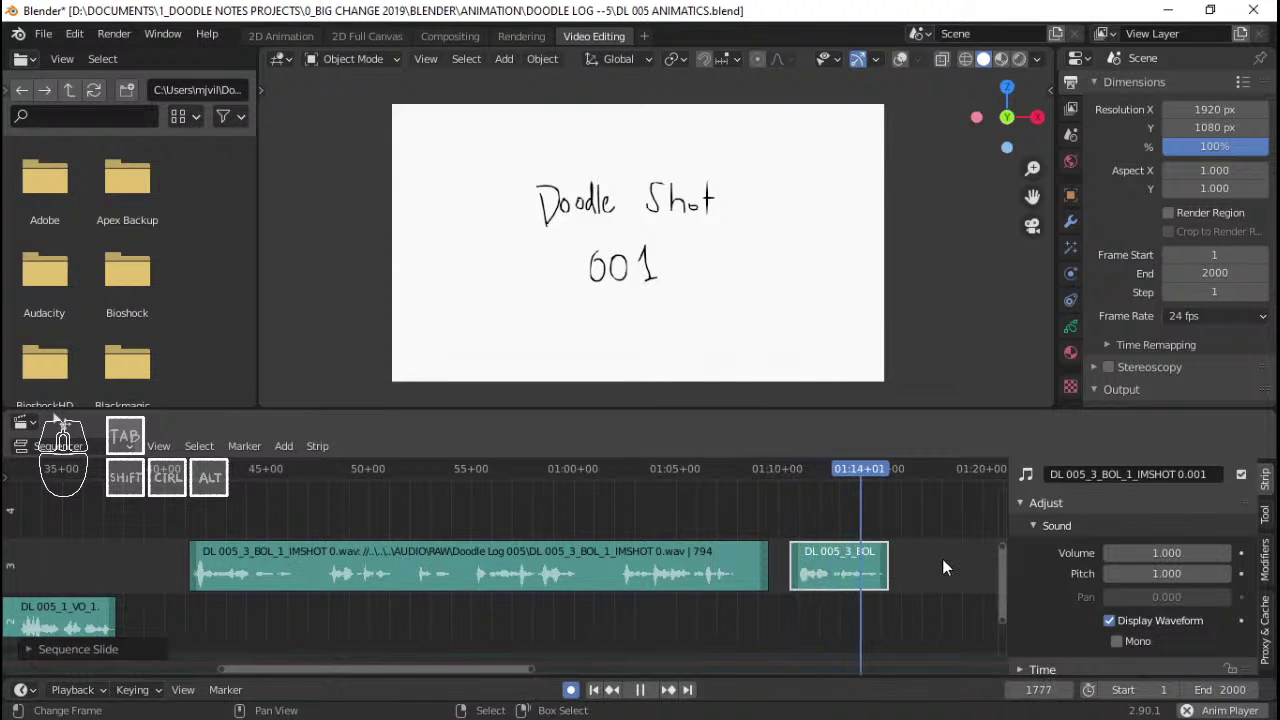
{"action": "key", "text": "space"}
{"action": "middle_click_drag", "start_coordinate": [867, 557], "coordinate": [812, 572]}
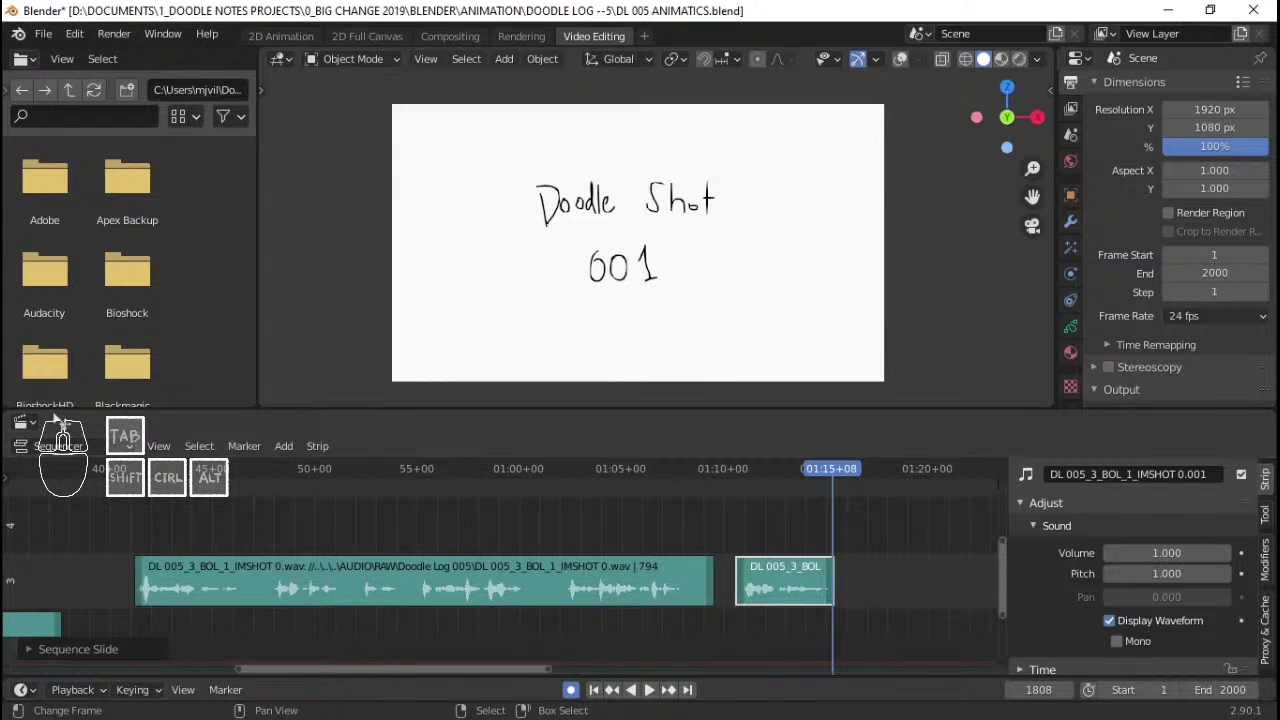
- Switch to File Explorer and open the DOODLE LOG 2019 folder inside 1_DOODLE NOTES PROJECTS, 8_VLOG
{"action": "key", "text": "alt+Tab"}
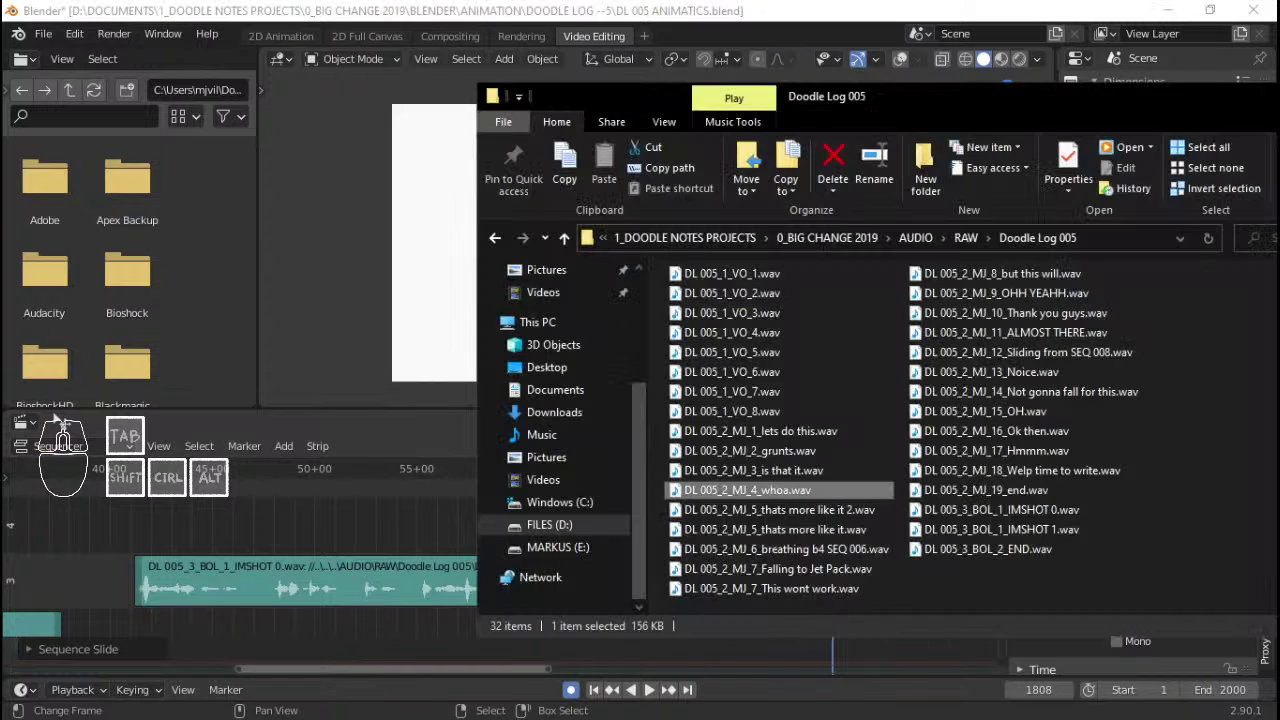
{"action": "left_click", "coordinate": [701, 247]}
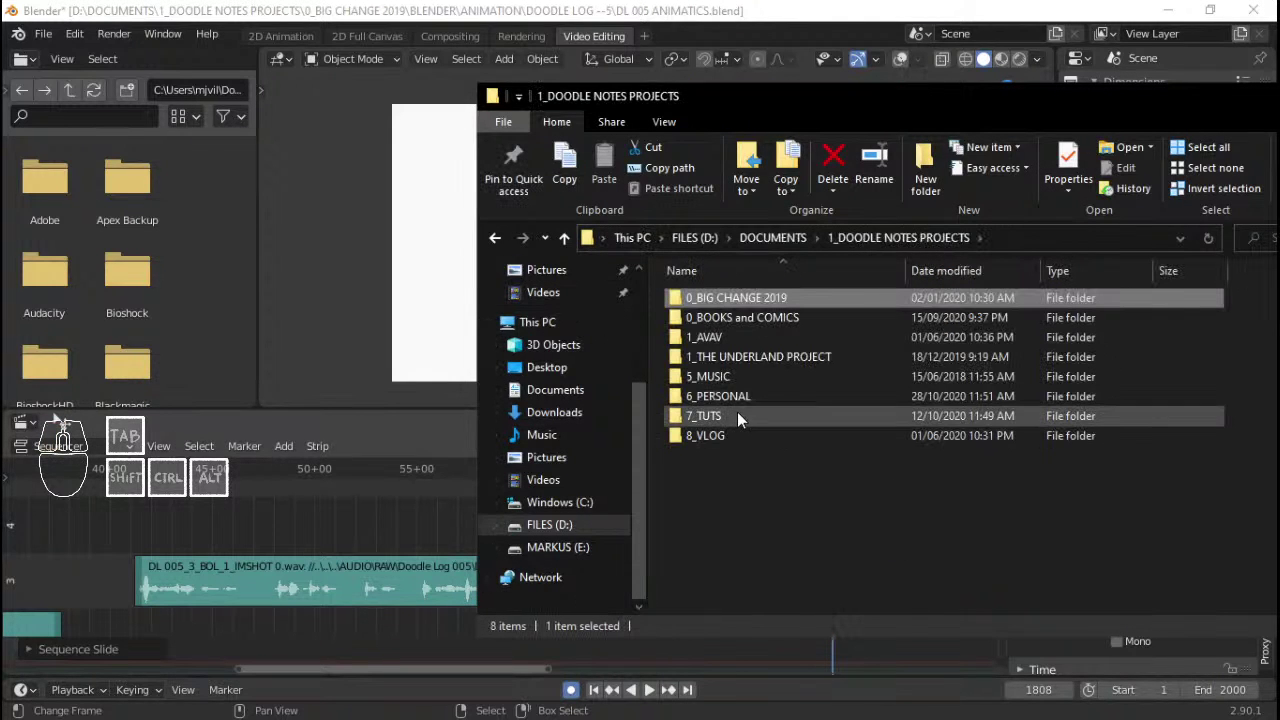
{"action": "left_click", "coordinate": [737, 414]}
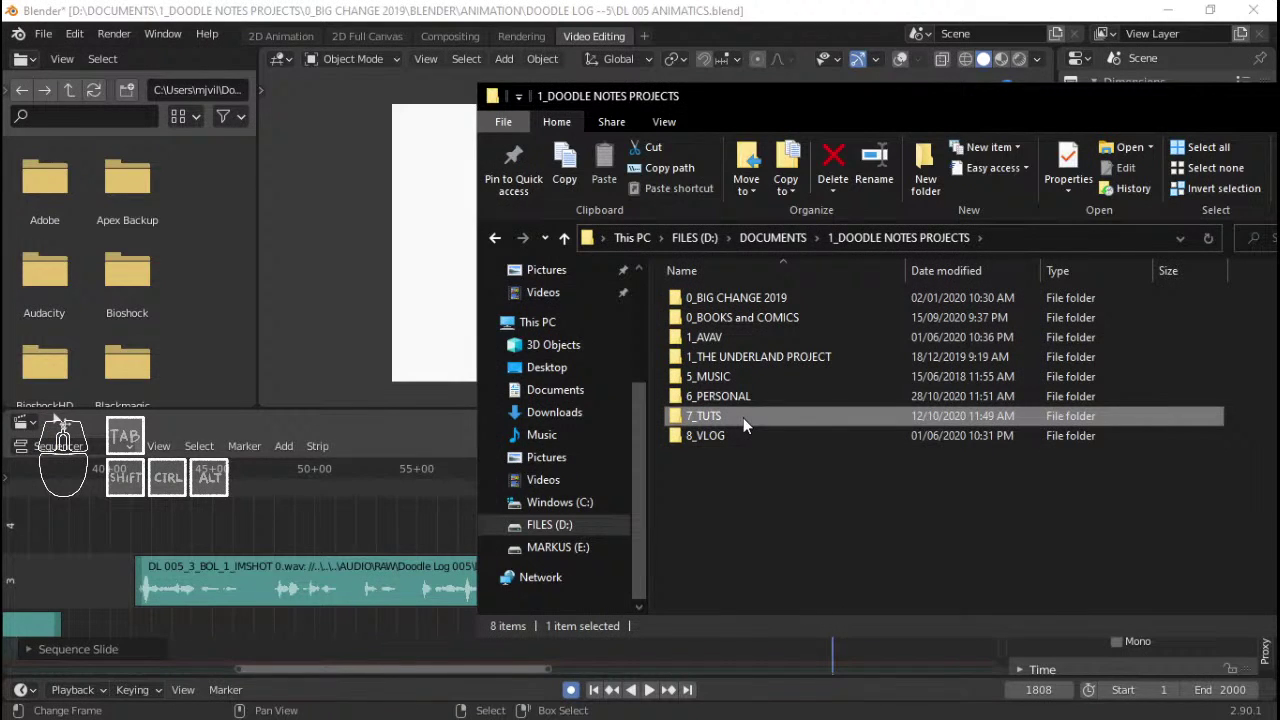
{"action": "double_click", "coordinate": [744, 437]}
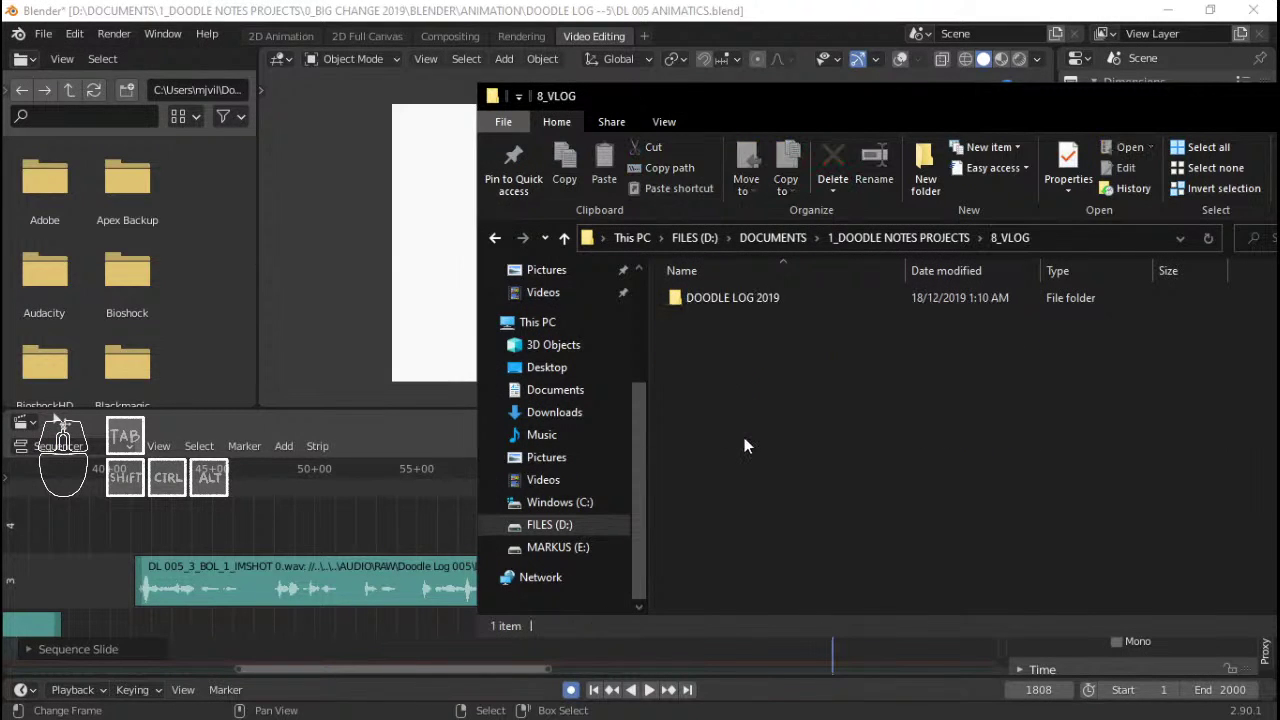
{"action": "left_click", "coordinate": [790, 296]}
{"action": "double_click", "coordinate": [791, 294]}
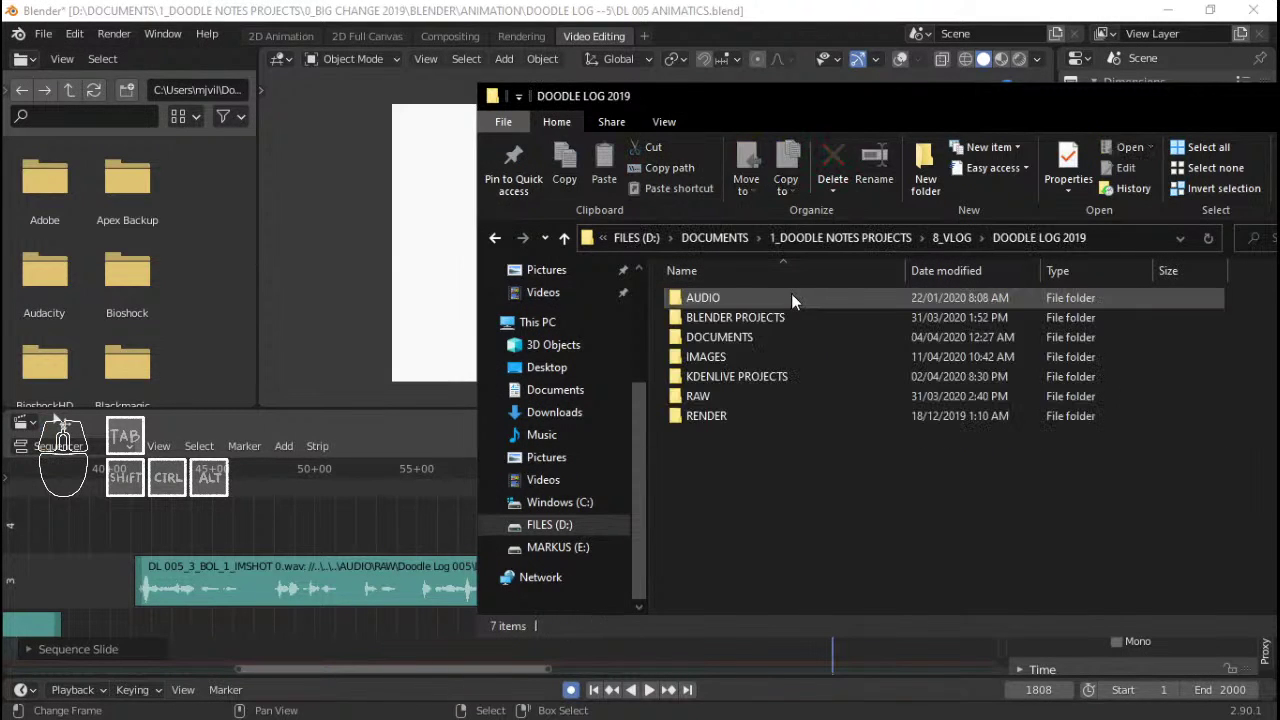
- View SEQUENCE 5 DROIDs_F.jpg from the FINAL folder under IMAGES, SOCIAL POSTS, and close the picture
{"action": "left_click", "coordinate": [719, 414]}
{"action": "left_click", "coordinate": [727, 357]}
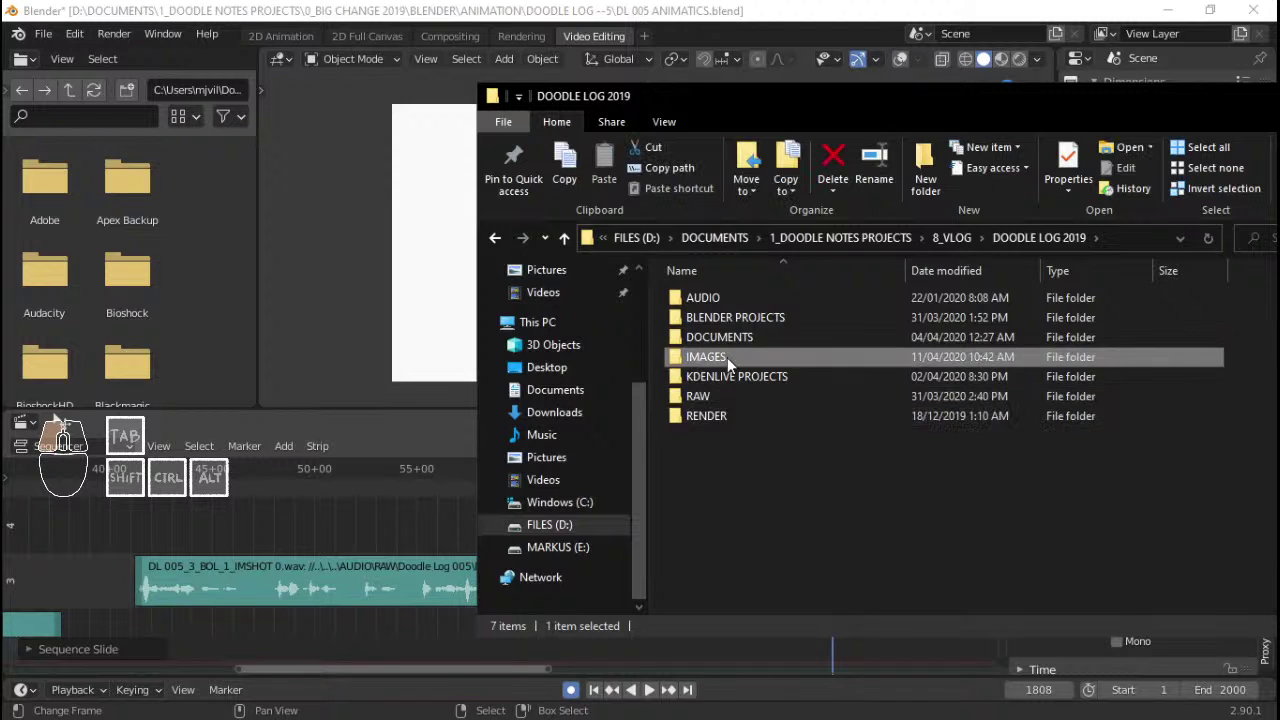
{"action": "double_click", "coordinate": [727, 357]}
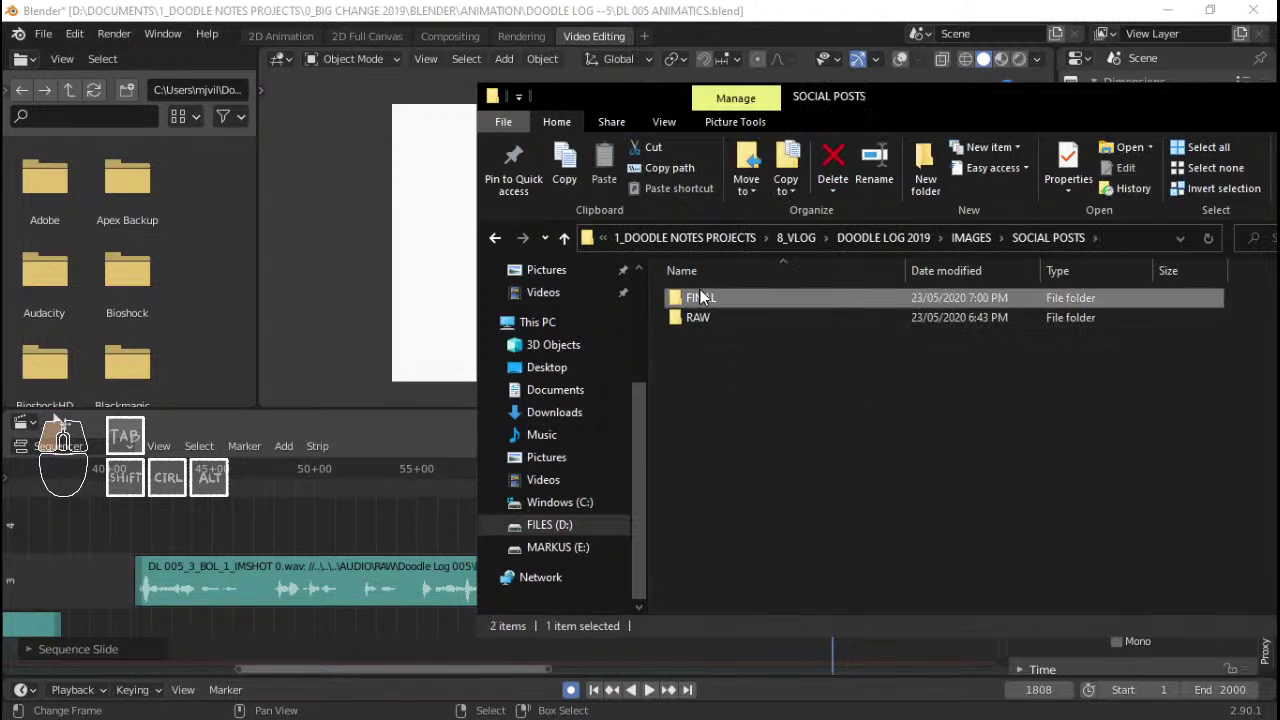
{"action": "double_click", "coordinate": [742, 298]}
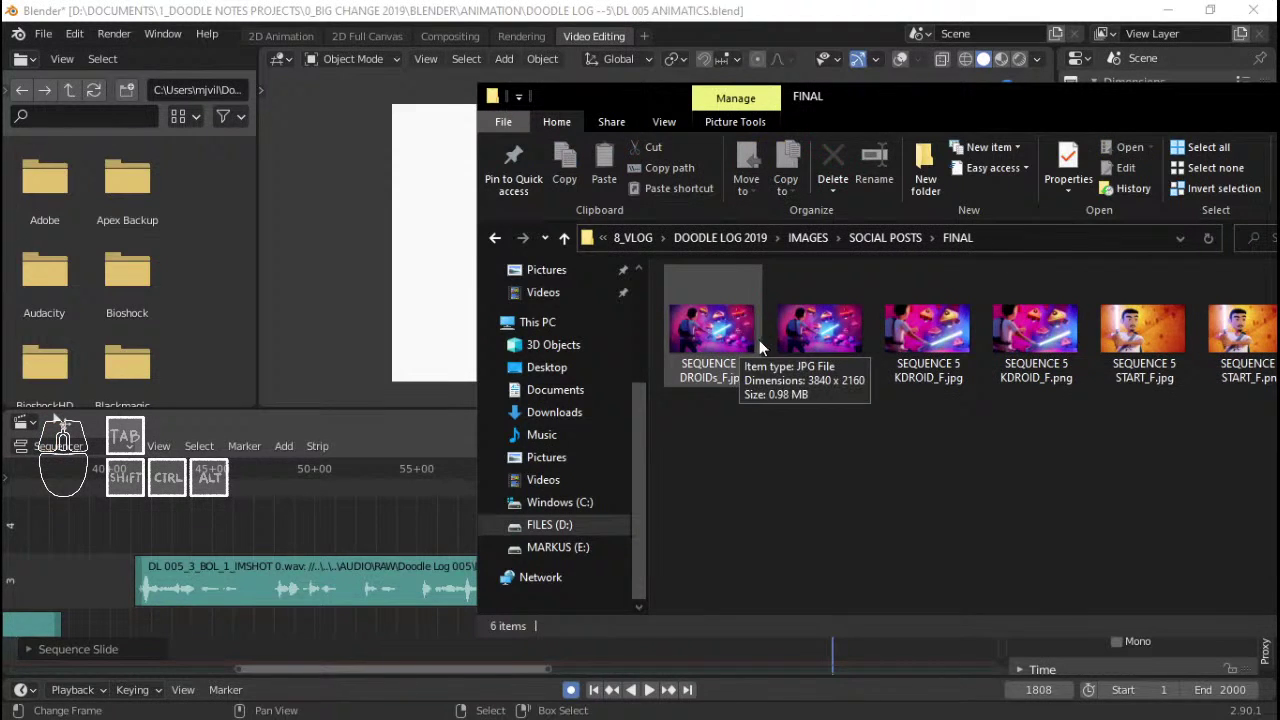
{"action": "double_click", "coordinate": [742, 347]}
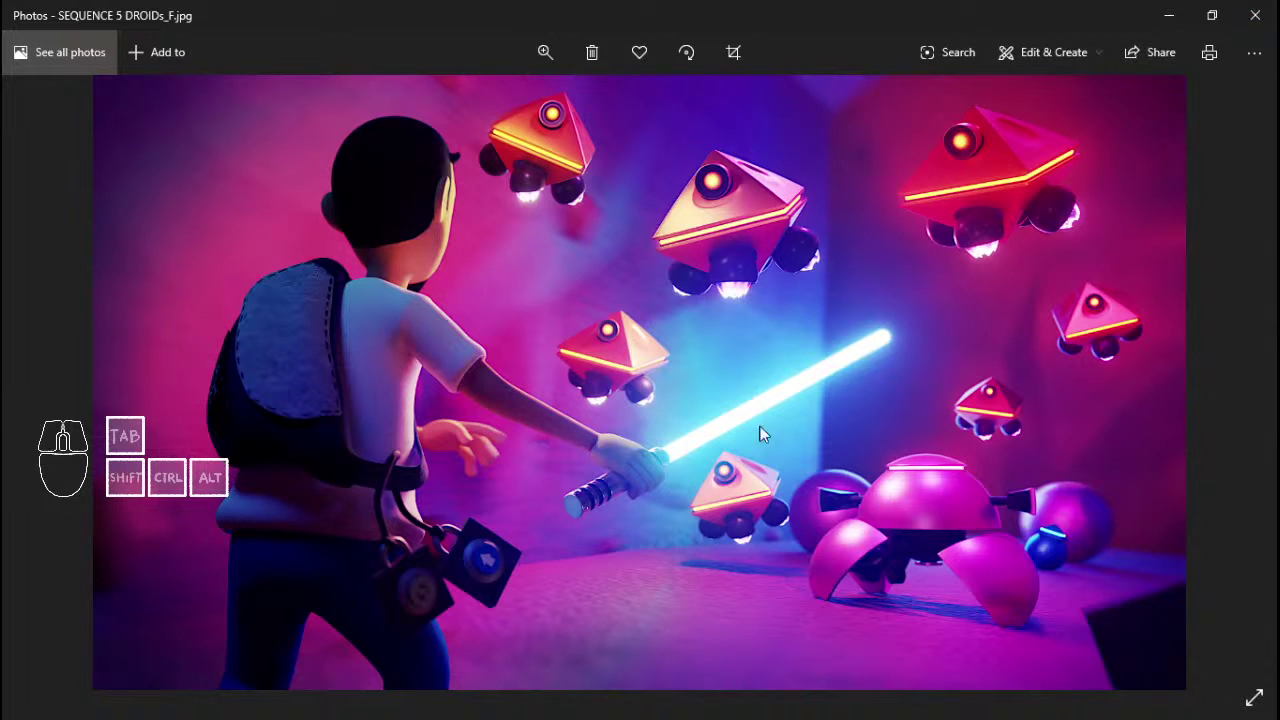
{"action": "left_click", "coordinate": [1255, 15]}
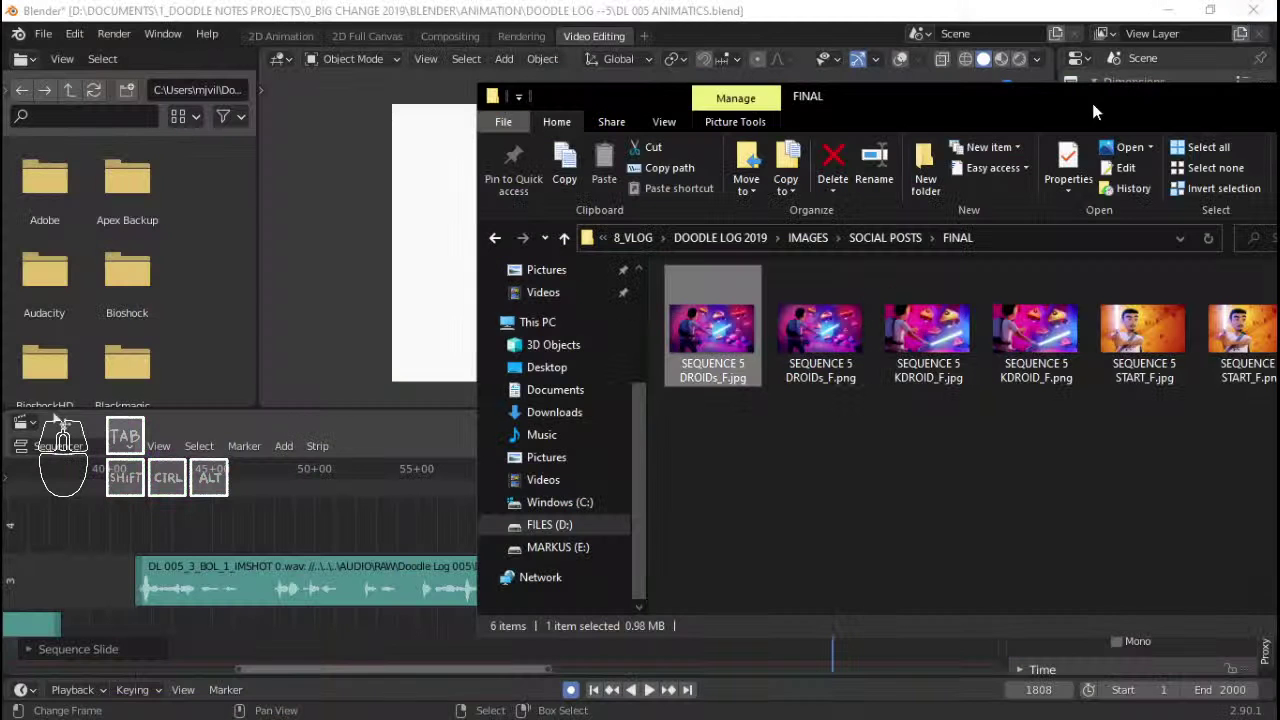
- Return to Blender, play the timeline from about 01:08 past the trailing voice piece, and step frame by frame to frame 1921
{"action": "left_click", "coordinate": [465, 77]}
{"action": "left_click", "coordinate": [691, 526]}
{"action": "key", "text": "space"}
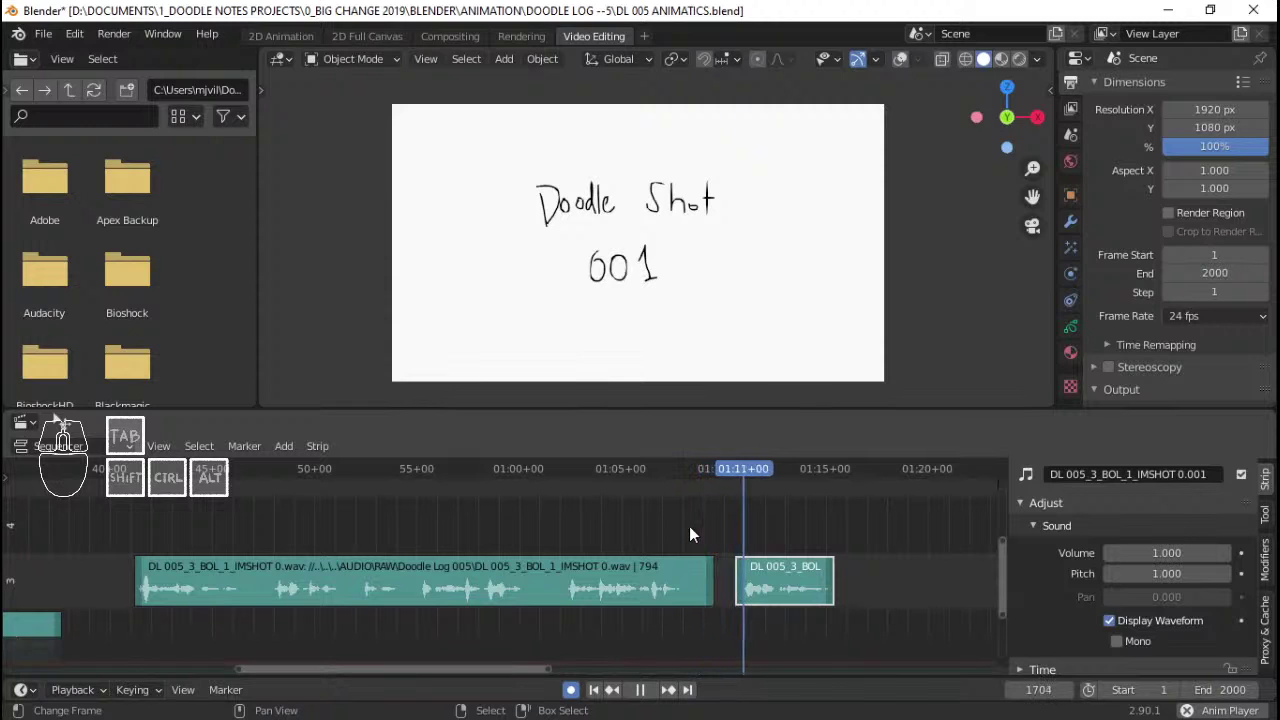
{"action": "middle_click_drag", "start_coordinate": [864, 536], "coordinate": [730, 538]}
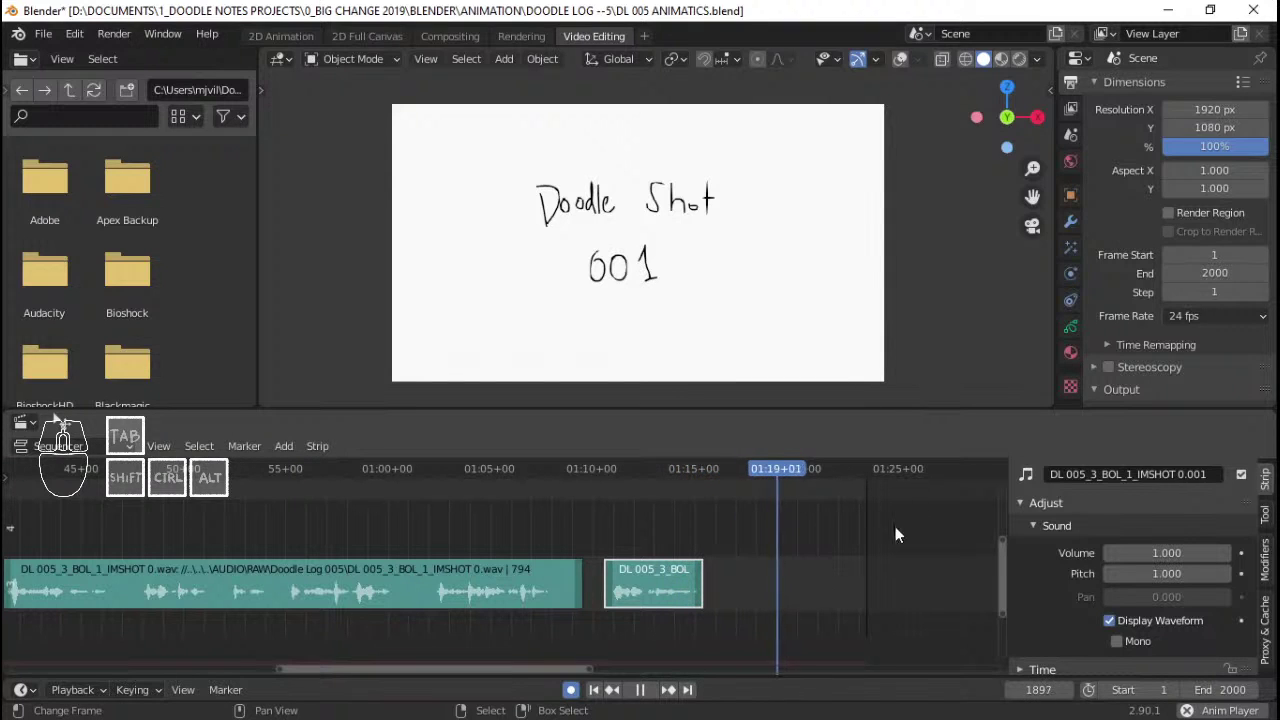
{"action": "key", "text": "space"}
{"action": "middle_click_drag", "start_coordinate": [794, 549], "coordinate": [694, 557]}
{"action": "key", "text": "space"}
{"action": "key", "text": "space"}
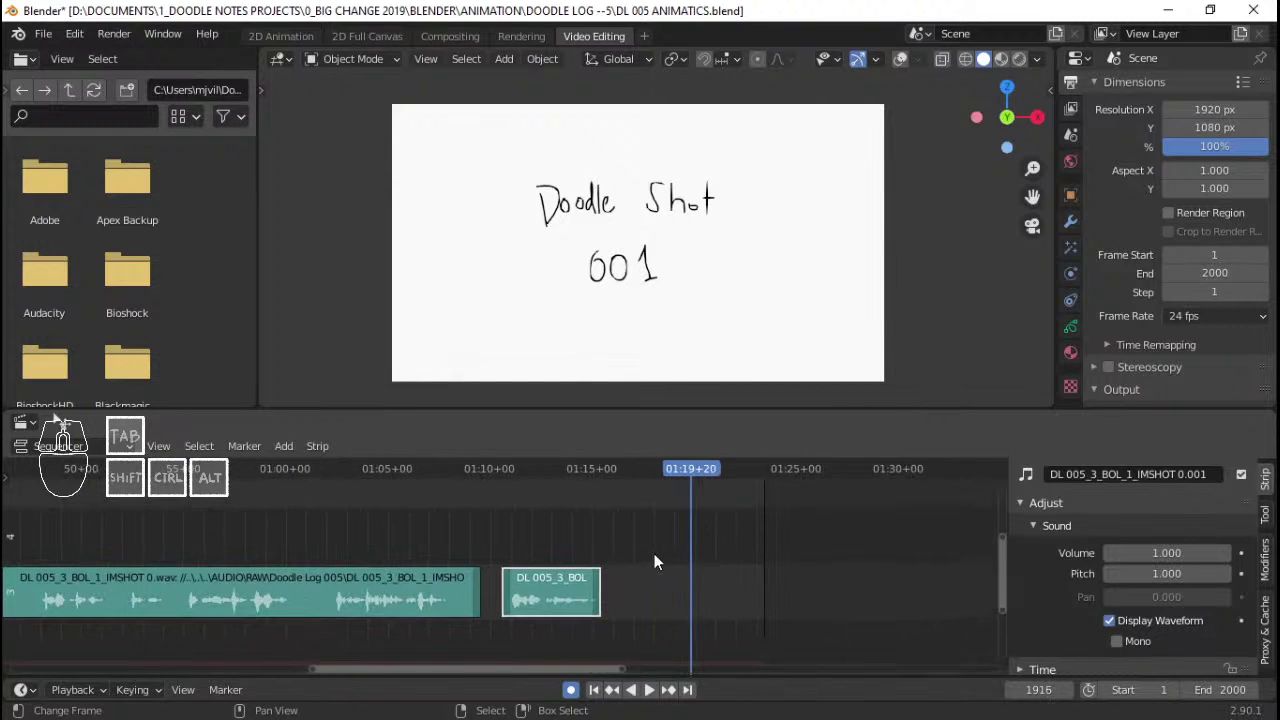
{"action": "key", "text": "Right"}
{"action": "key", "text": "Right"}
{"action": "key", "text": "Right"}
{"action": "key", "text": "Right"}
{"action": "key", "text": "Right"}
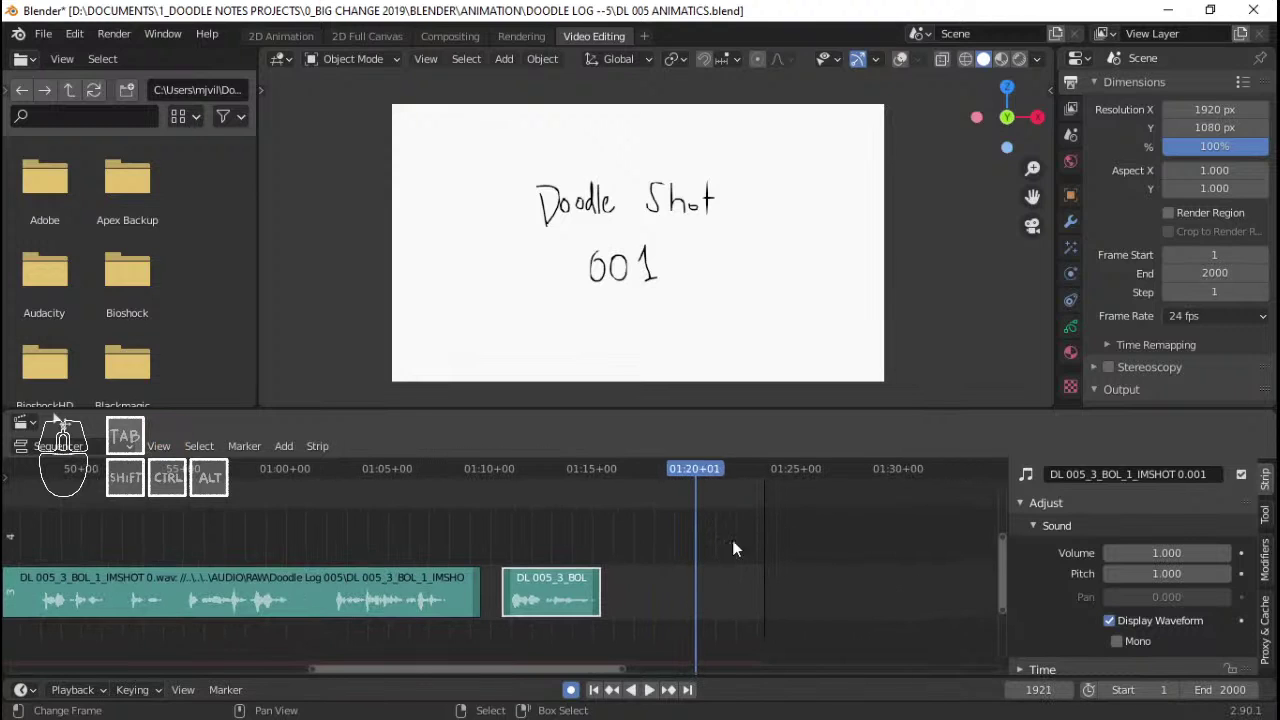
- Replay the empty stretch after the trailing voice piece several times, from about 01:15 to 01:20
{"action": "key", "text": "space"}
{"action": "left_click_drag", "start_coordinate": [561, 521], "coordinate": [700, 538]}
{"action": "left_click", "coordinate": [668, 538]}
{"action": "key", "text": "space"}
{"action": "left_click", "coordinate": [613, 543]}
{"action": "key", "text": "space"}
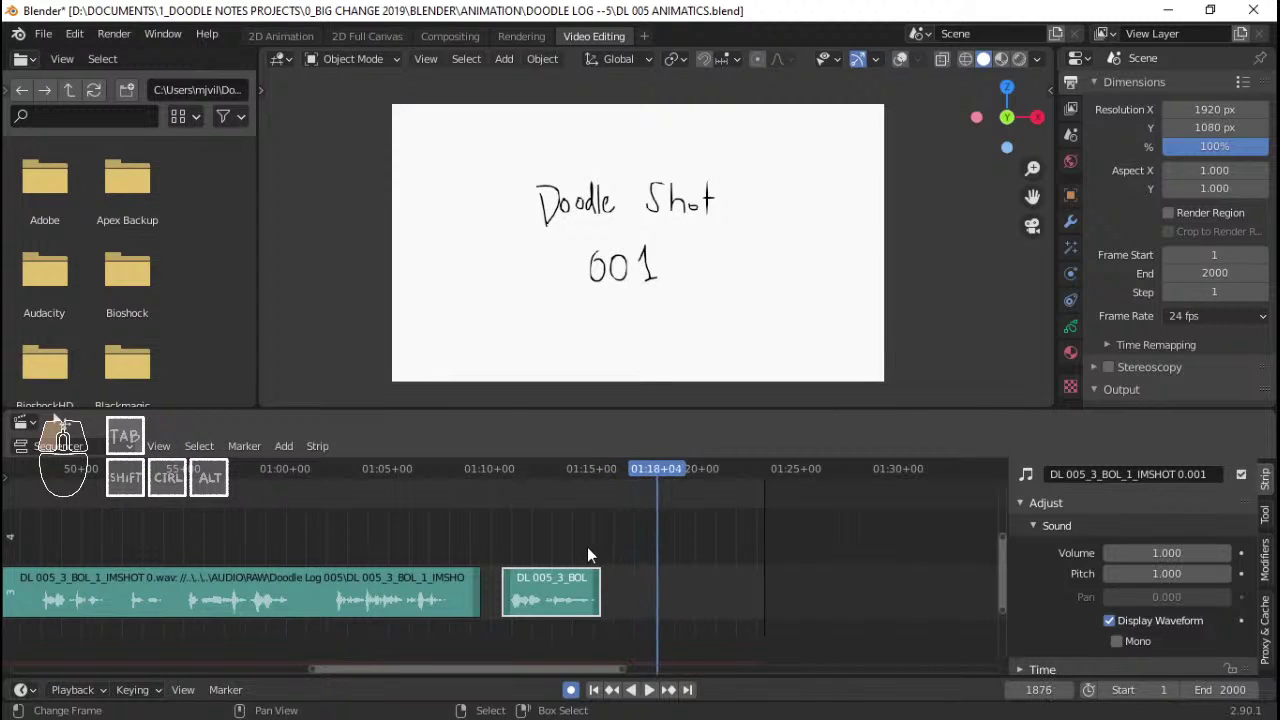
{"action": "left_click", "coordinate": [587, 547]}
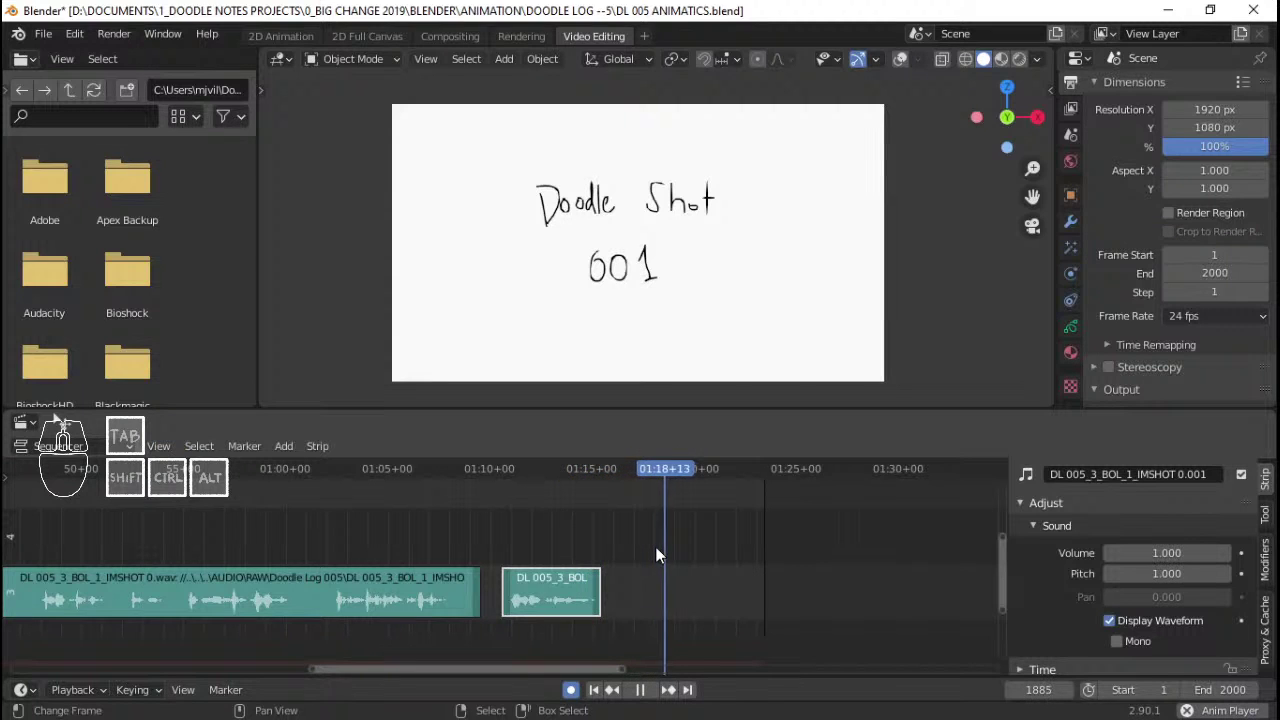
{"action": "key", "text": "space"}
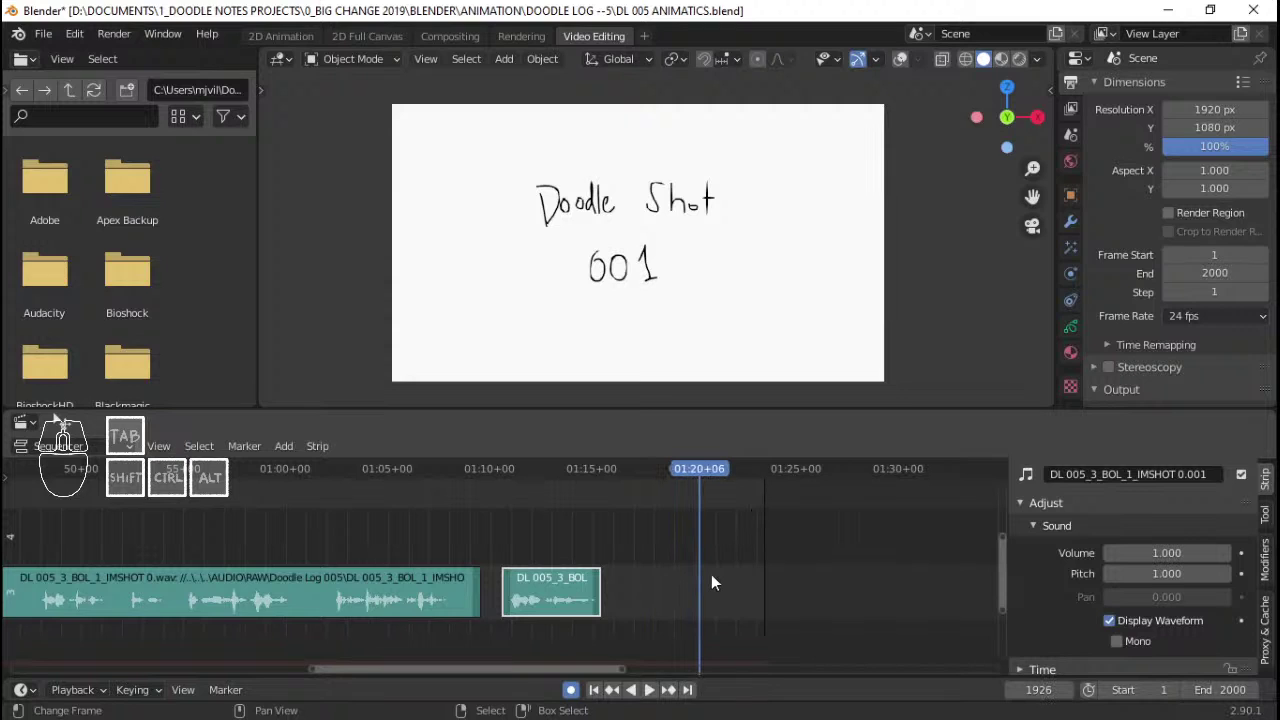
- Advance playback in short bursts from about 01:20 to frame 1974 to gauge the timing of the coming action
{"action": "key", "text": "space"}
{"action": "key", "text": "space"}
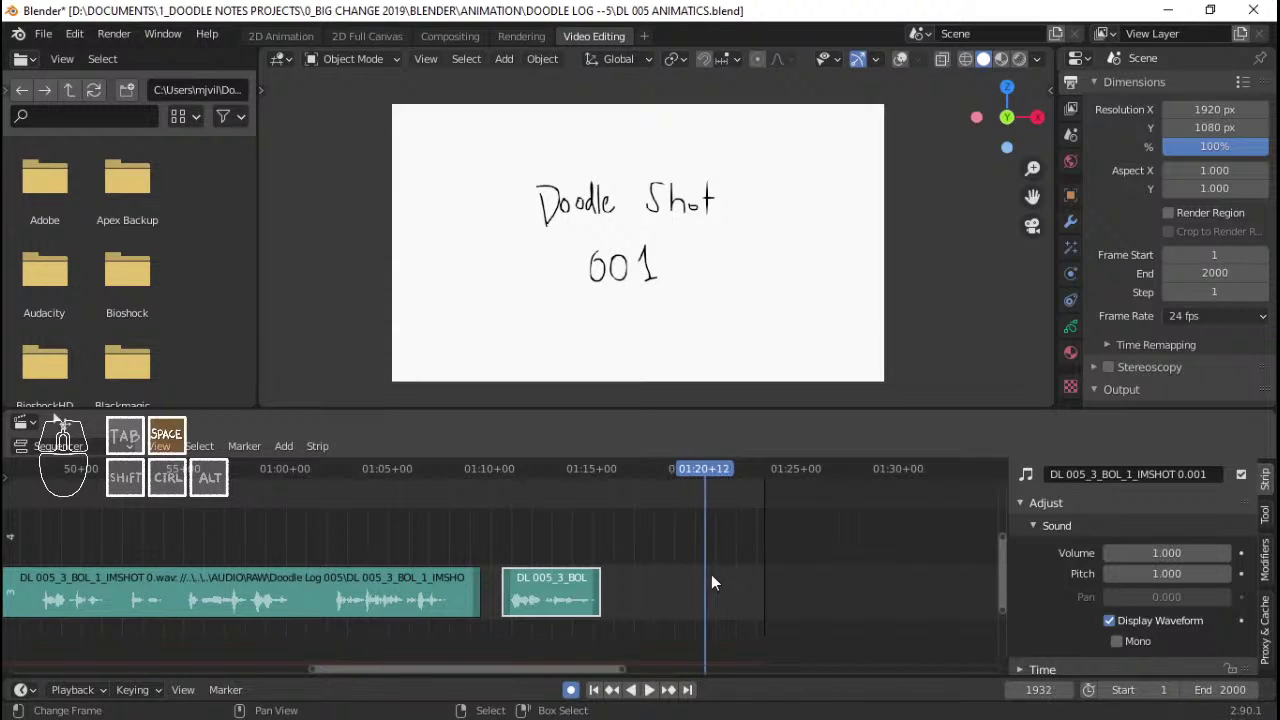
{"action": "key", "text": "space"}
{"action": "key", "text": "space"}
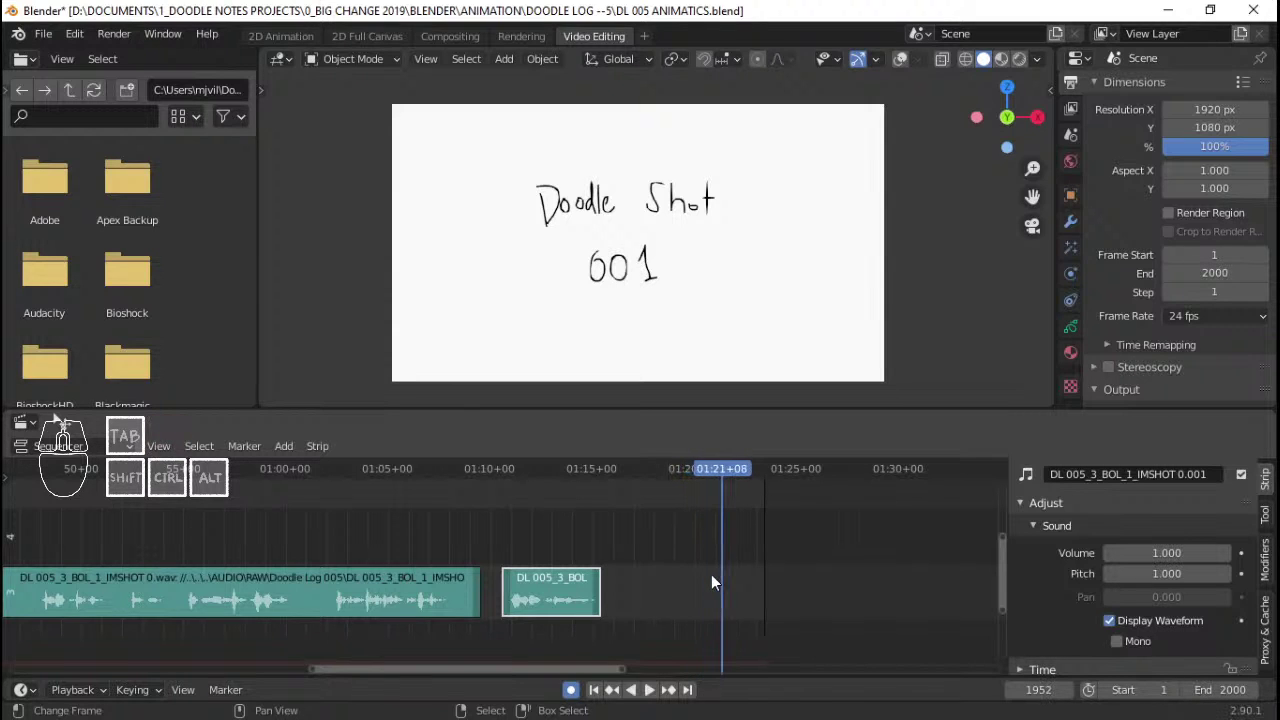
{"action": "key", "text": "space"}
{"action": "key", "text": "space"}
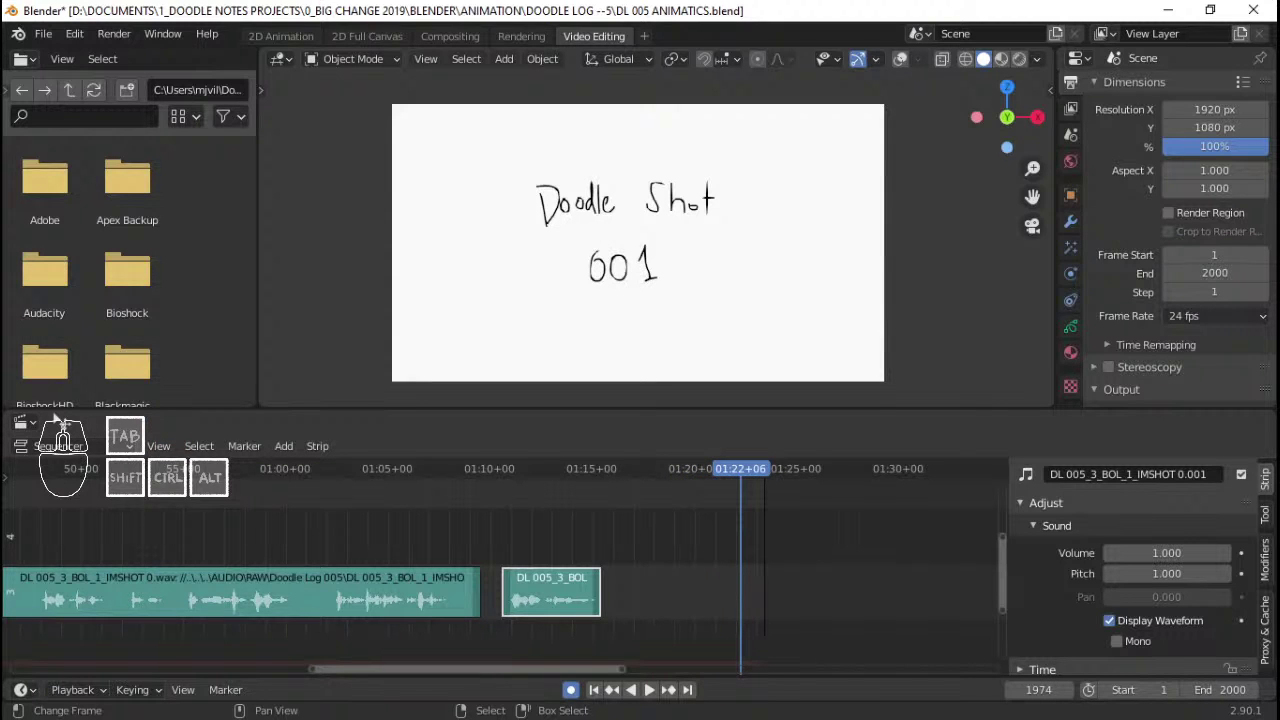
- Switch to File Explorer and view SEQUENCE 5 START_F.jpg from the FINAL folder
{"action": "key", "text": "alt+Tab"}
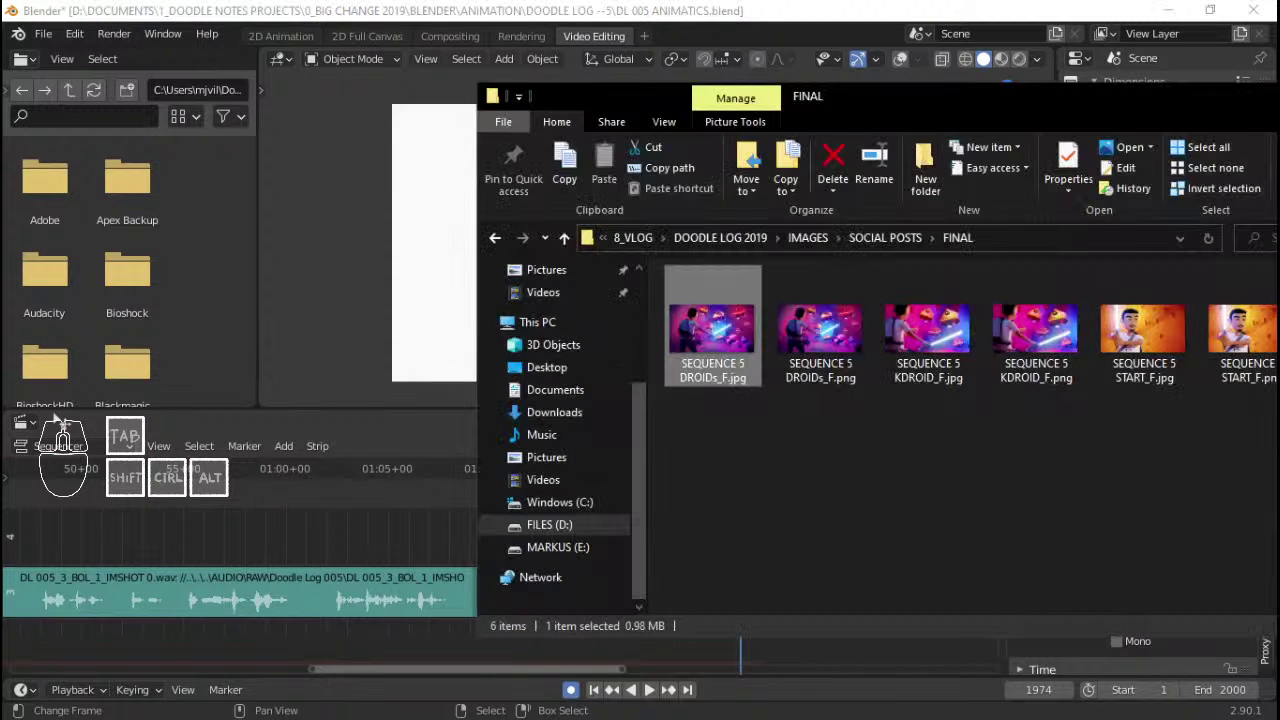
{"action": "double_click", "coordinate": [1162, 345]}
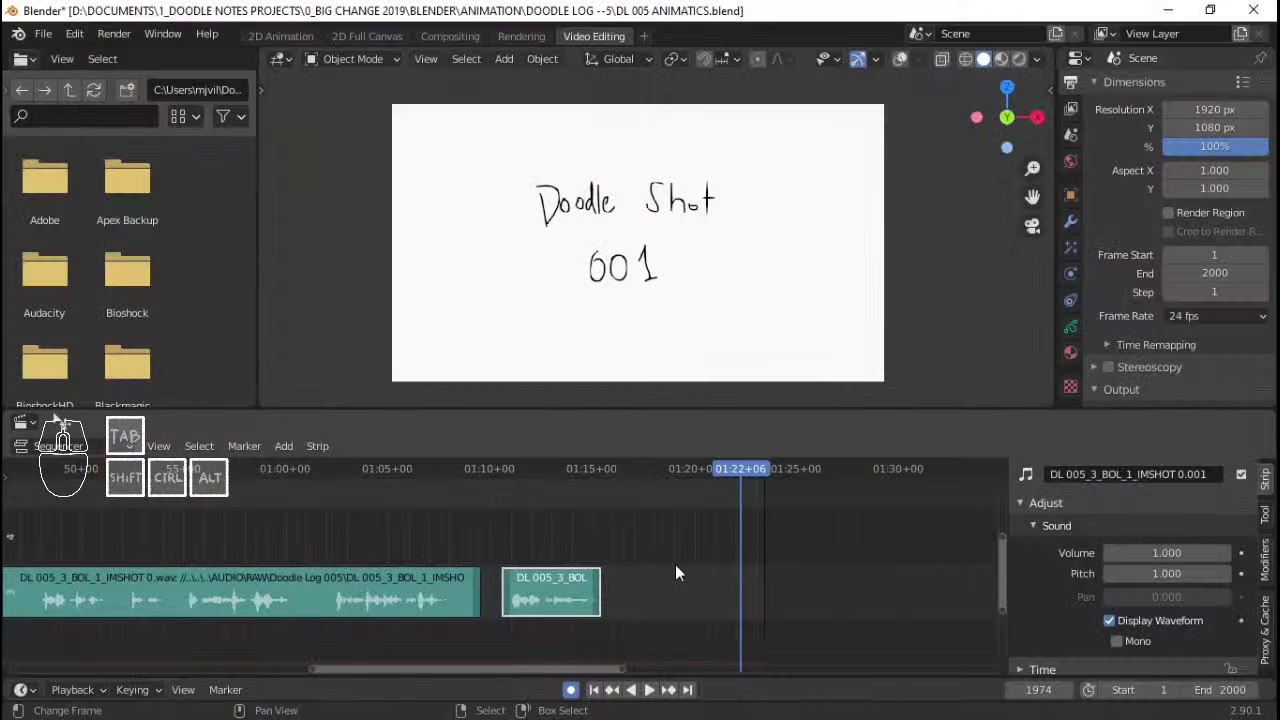
- Extend the scene's end frame to 2319
{"action": "scroll", "coordinate": [677, 571], "scroll_direction": "right", "scroll_amount": 2, "text": "ctrl"}
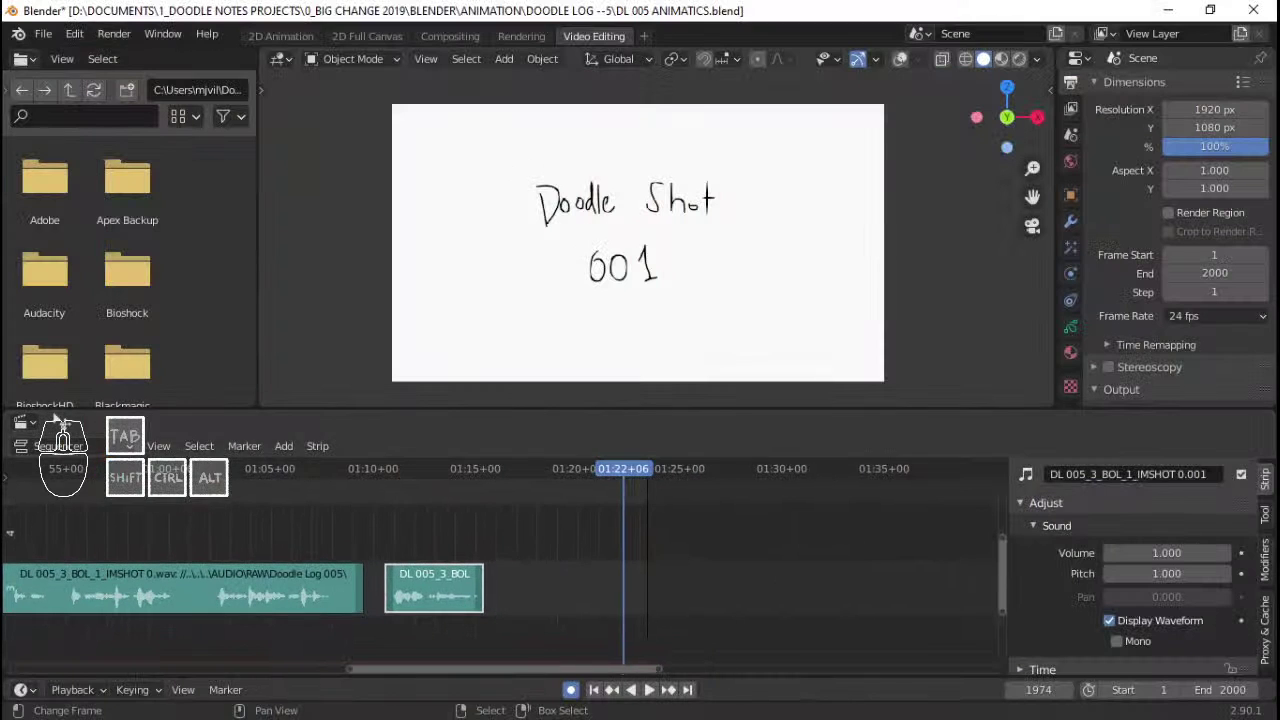
{"action": "left_click_drag", "start_coordinate": [1210, 689], "coordinate": [1275, 689]}
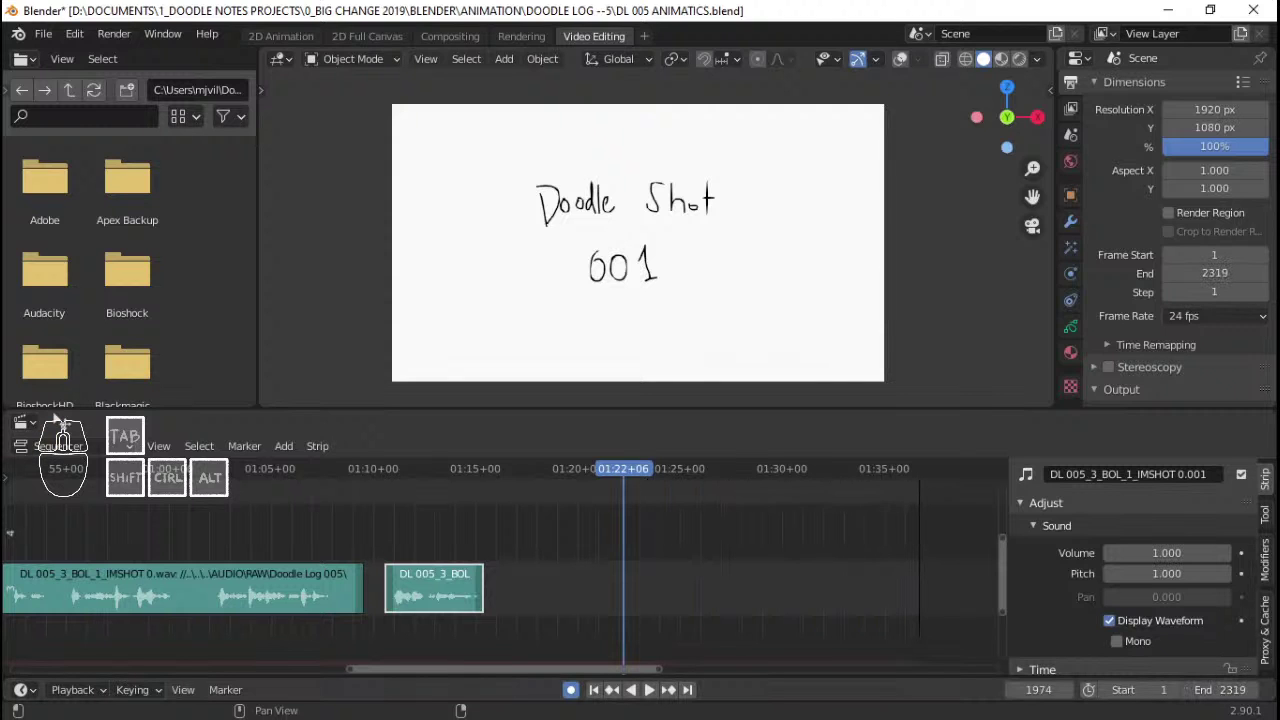
- Switch to File Explorer's Doodle Log 005 raw audio folder and add DL 005_2_MJ_1_lets do this.wav on channel 4 at frame 1974
{"action": "key", "text": "alt+Tab"}
{"action": "key", "text": "alt+Tab"}
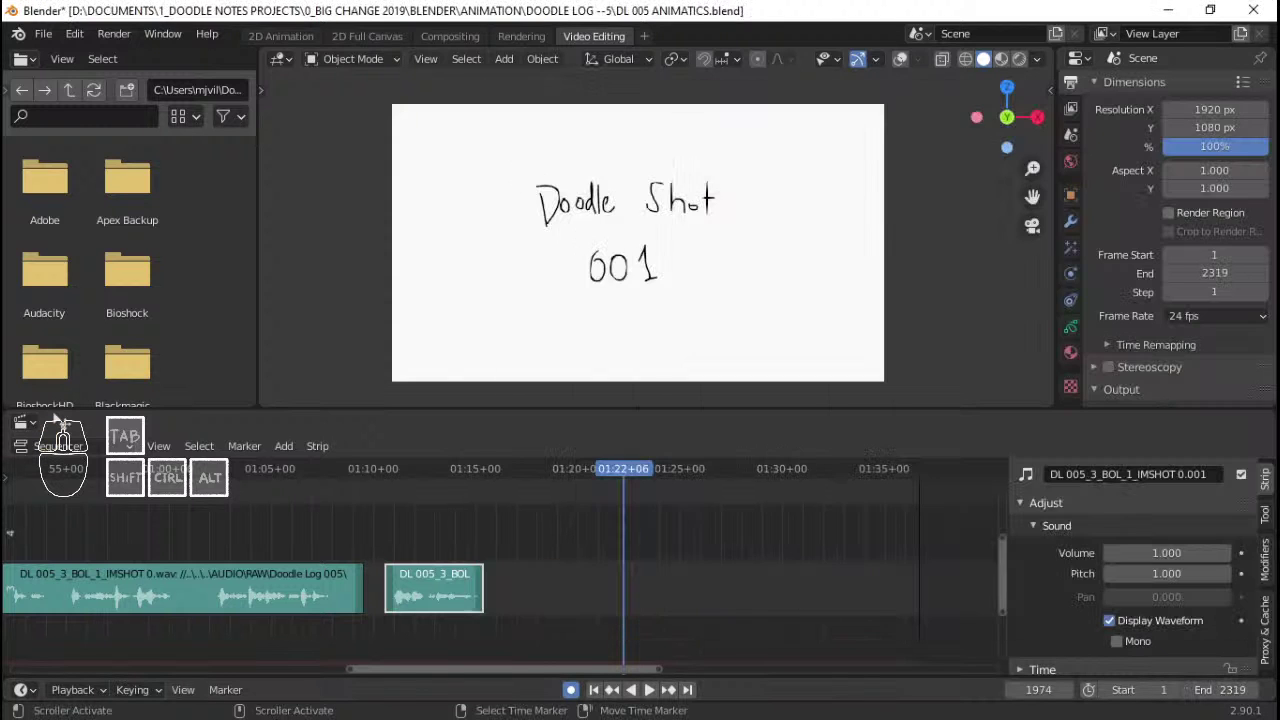
{"action": "key", "text": "alt+Tab"}
{"action": "key", "text": "alt+Tab"}
{"action": "key", "text": "alt+Tab"}
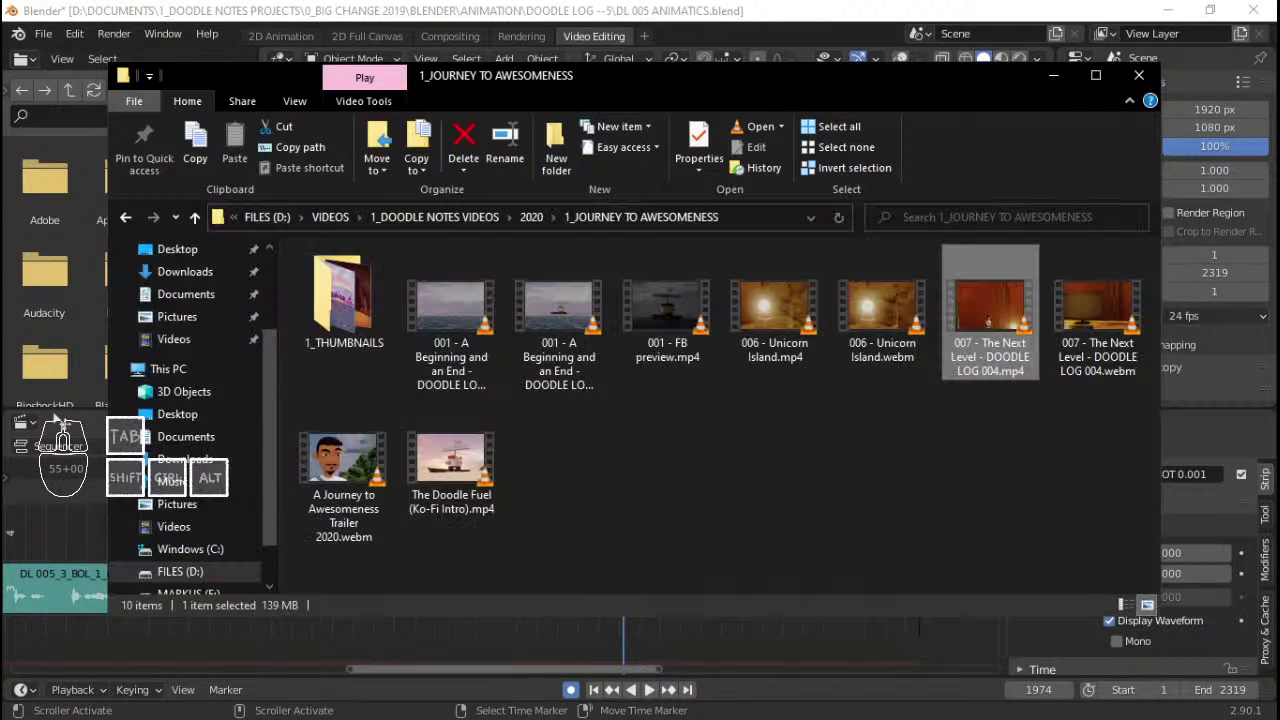
{"action": "key", "text": "alt+Tab"}
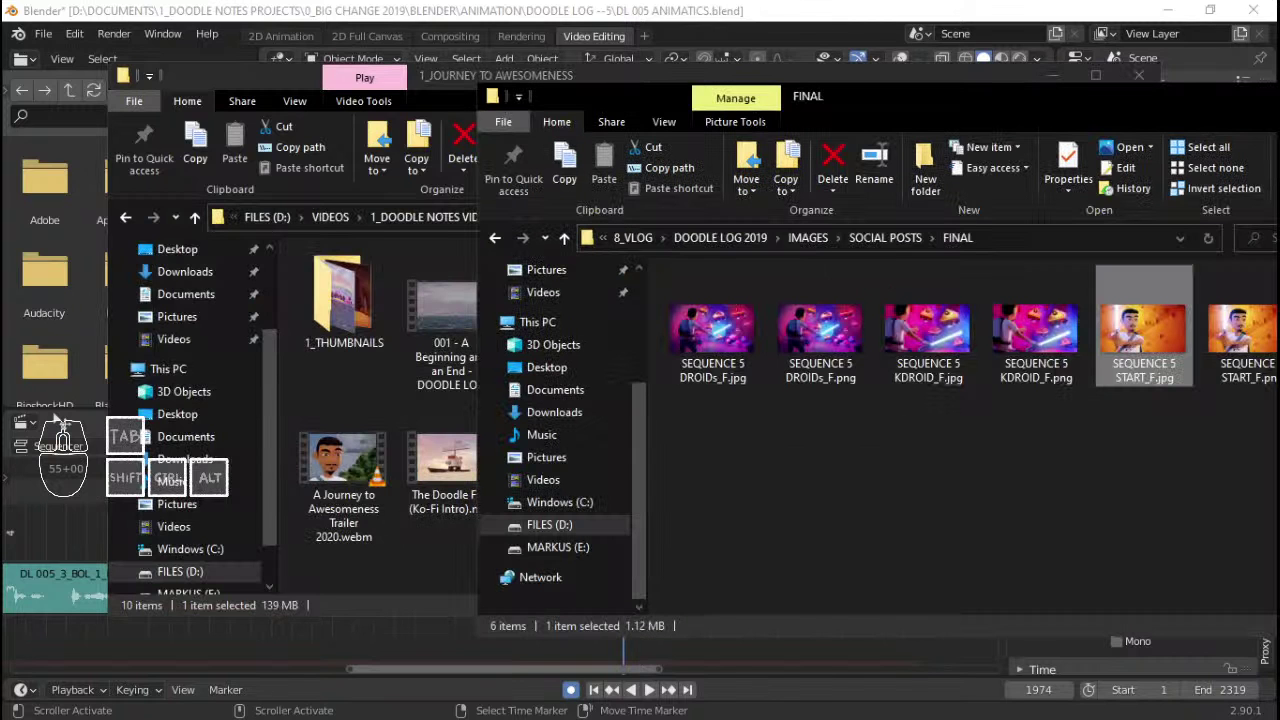
{"action": "left_click", "coordinate": [497, 240]}
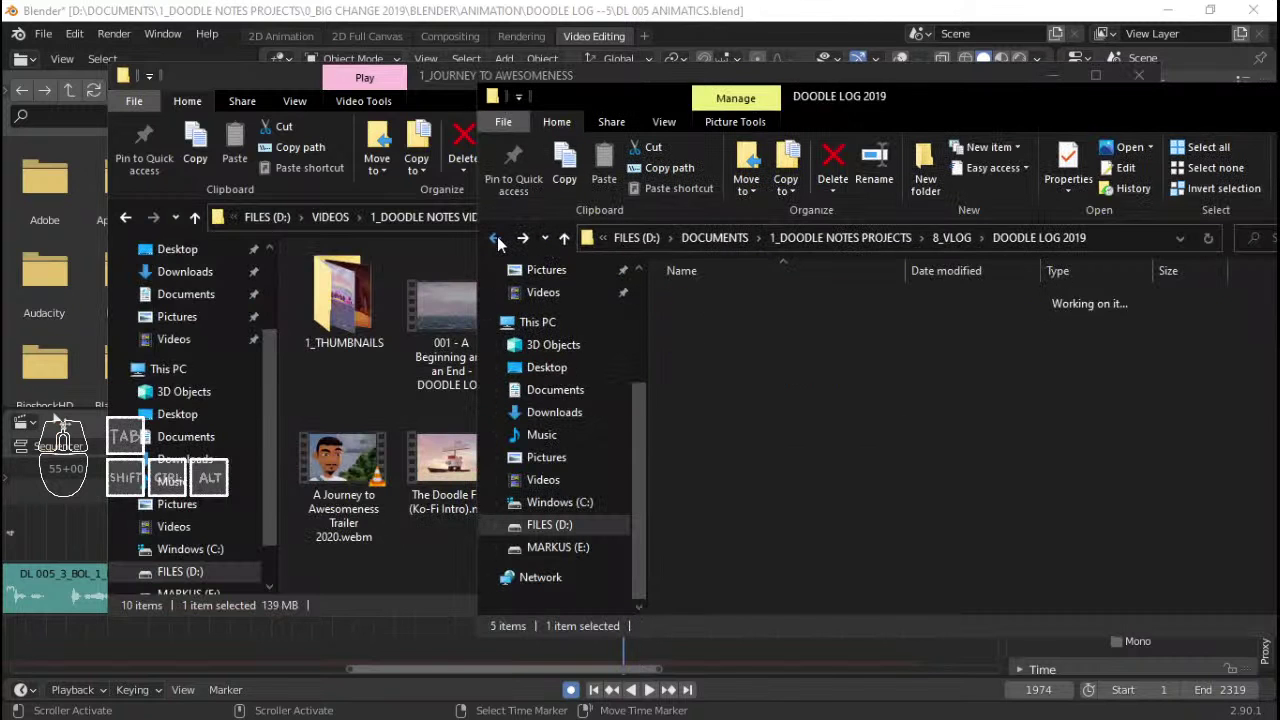
{"action": "left_click", "coordinate": [497, 240]}
{"action": "left_click", "coordinate": [497, 240]}
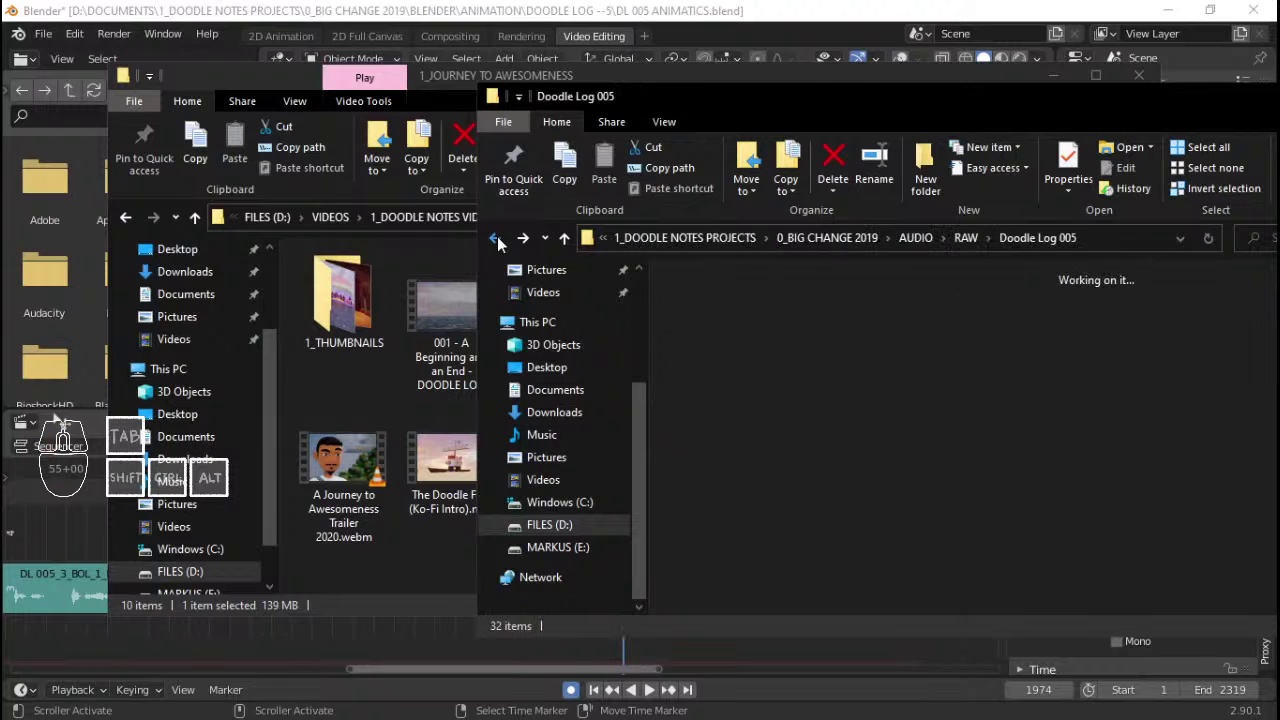
{"action": "left_click", "coordinate": [1051, 75]}
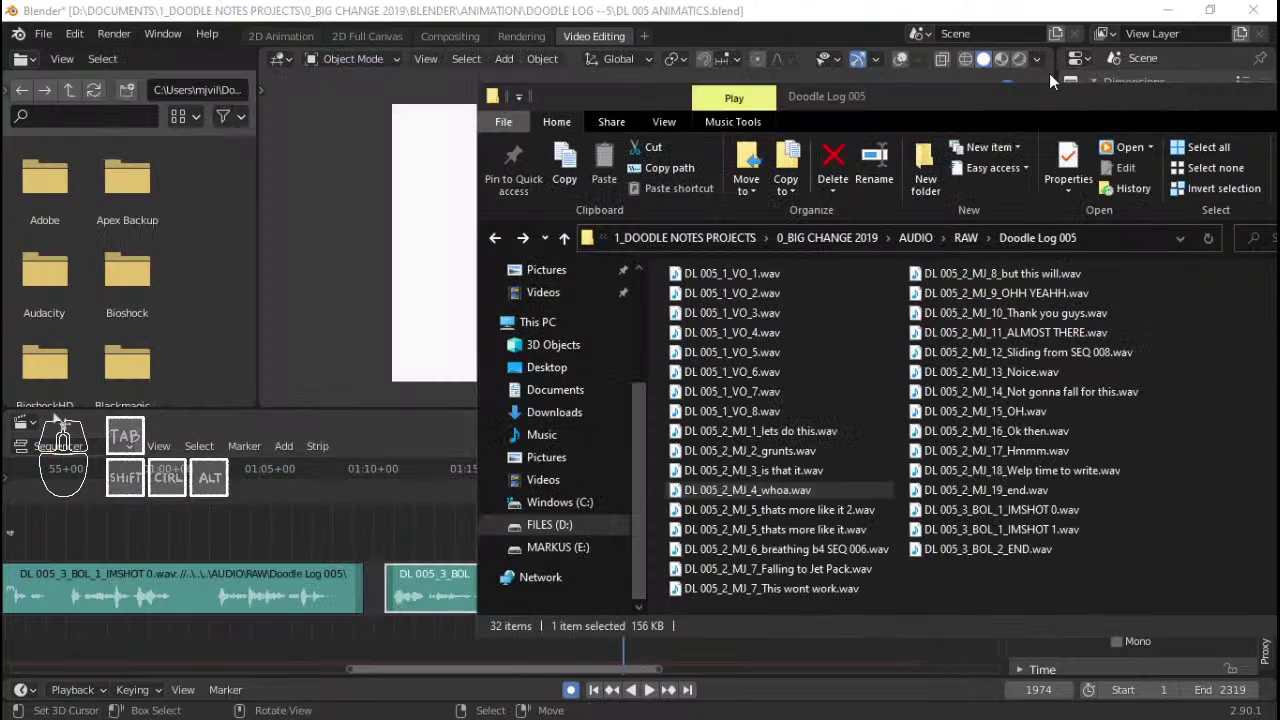
{"action": "left_click_drag", "start_coordinate": [801, 434], "coordinate": [434, 553]}
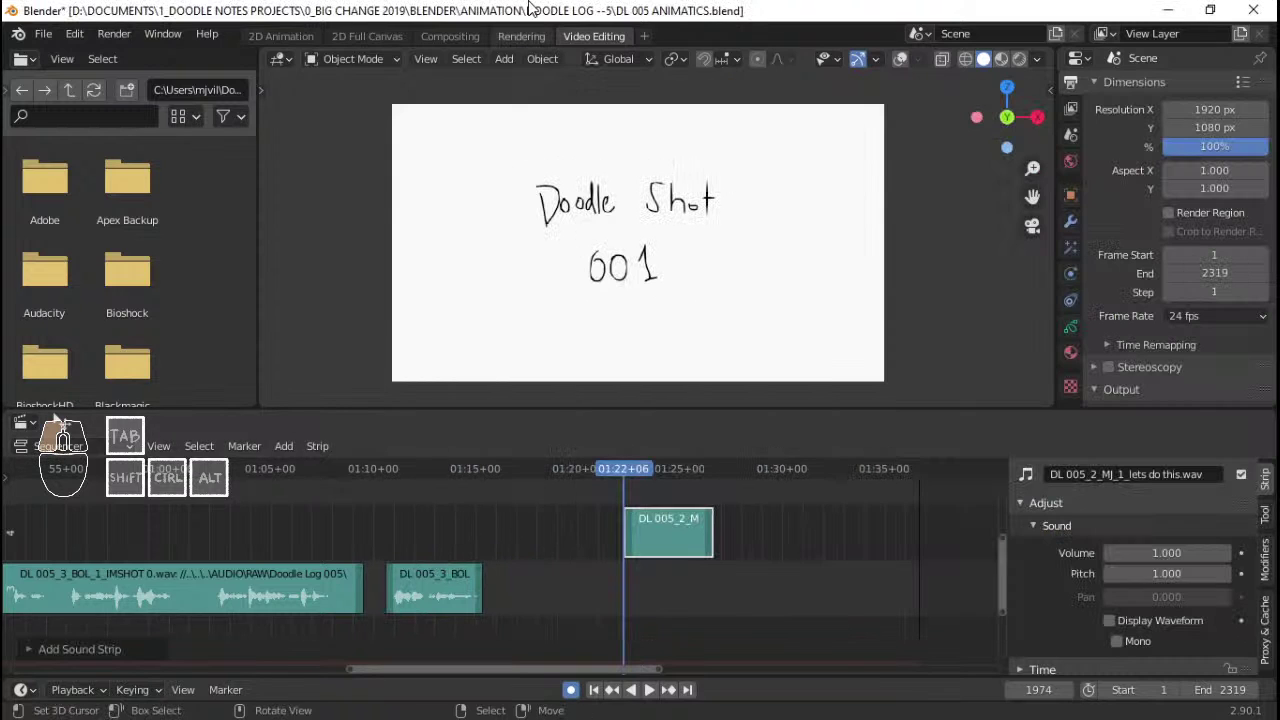
- Play the sequence from before the new "lets do this" strip to past its end to check its timing
{"action": "left_click", "coordinate": [568, 525]}
{"action": "key", "text": "space"}
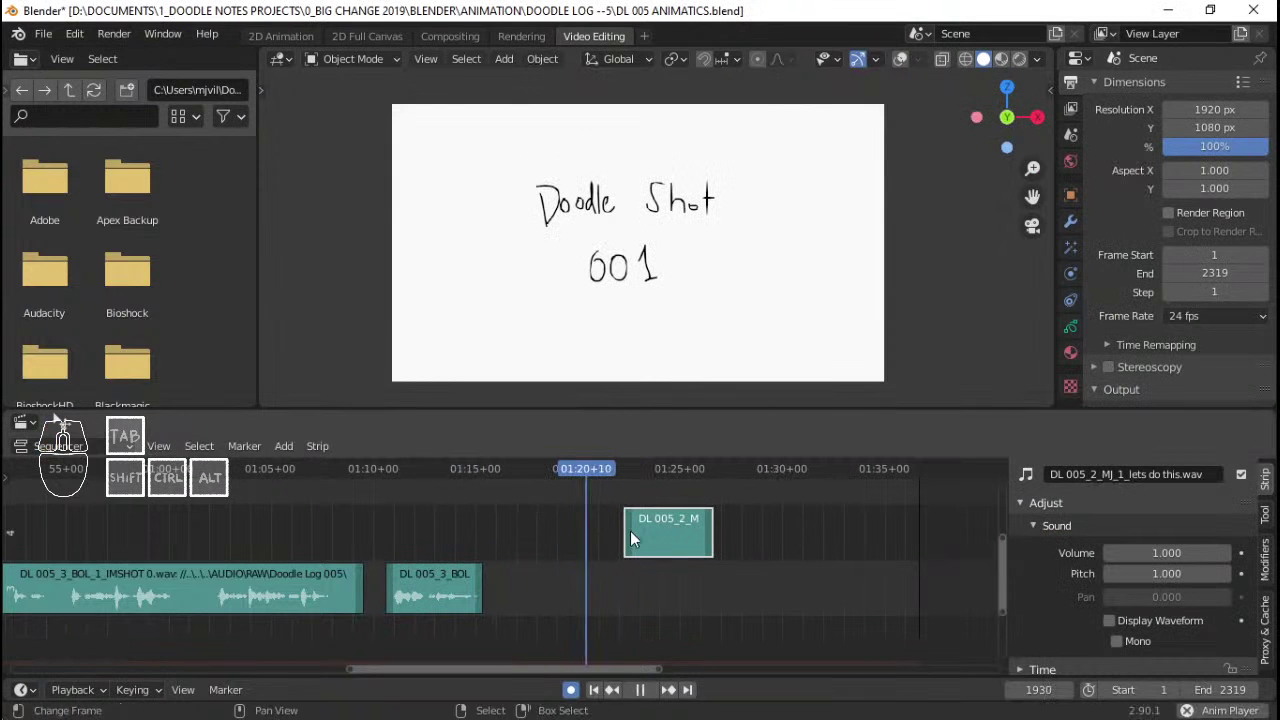
{"action": "key", "text": "space"}
{"action": "left_click", "coordinate": [451, 530]}
{"action": "key", "text": "space"}
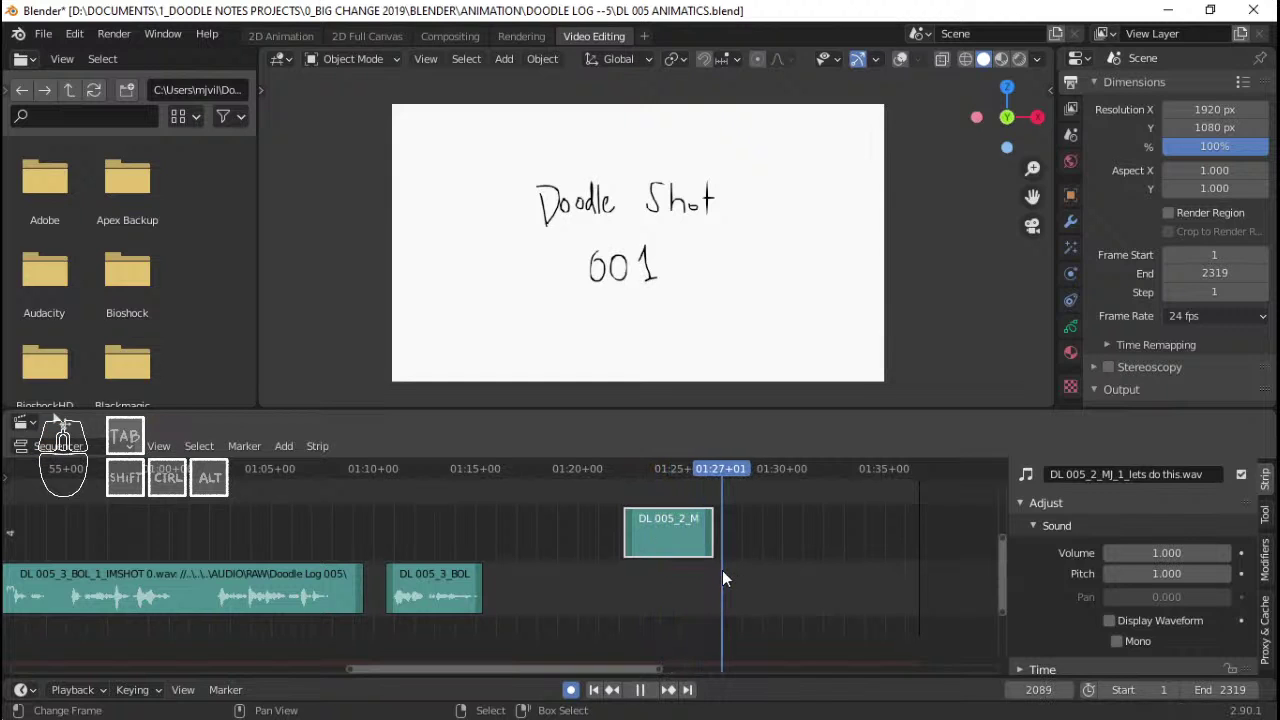
{"action": "key", "text": "space"}
- Scrub the playhead past the "lets do this" strip to frame 2303, near the scene's end
{"action": "left_click_drag", "start_coordinate": [722, 570], "coordinate": [870, 584]}
{"action": "middle_click_drag", "start_coordinate": [870, 584], "coordinate": [651, 591]}
{"action": "left_click_drag", "start_coordinate": [651, 598], "coordinate": [716, 577]}
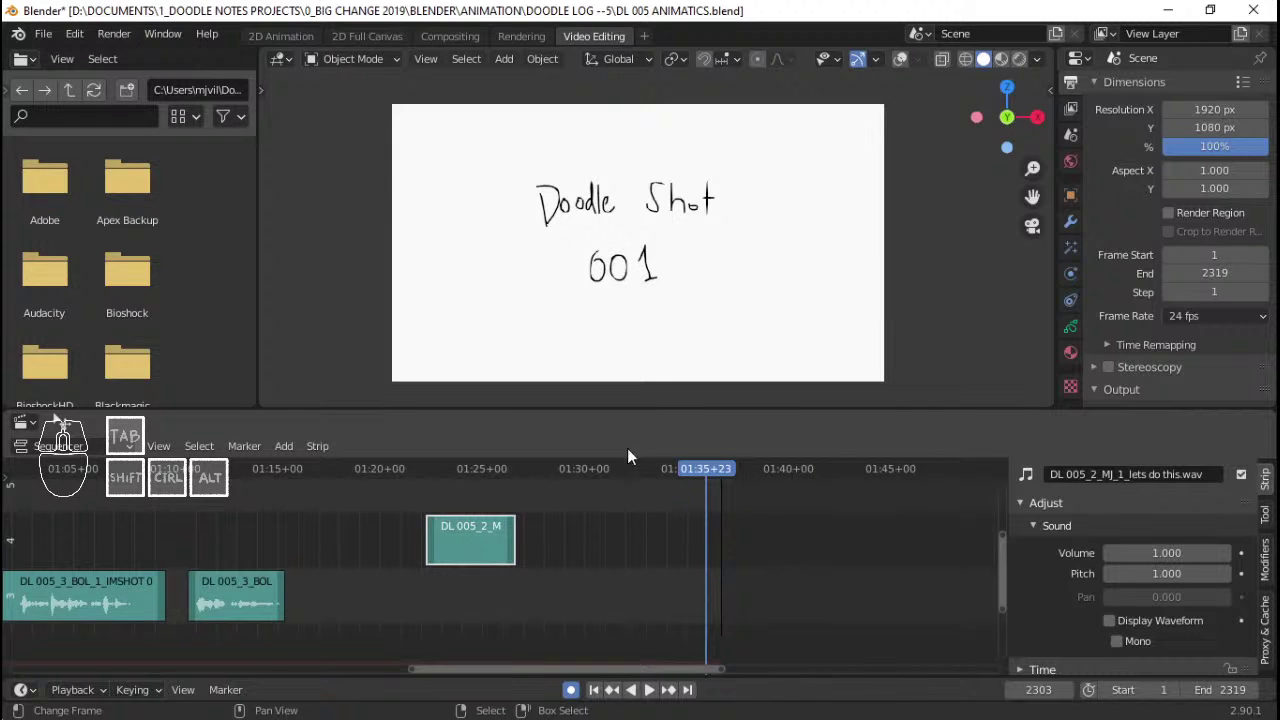
- Examine the layout of the whole sequence, from the opening voice strips to the end of the channel 1 ambience strip
{"action": "scroll", "coordinate": [470, 553], "scroll_direction": "down", "scroll_amount": 8}
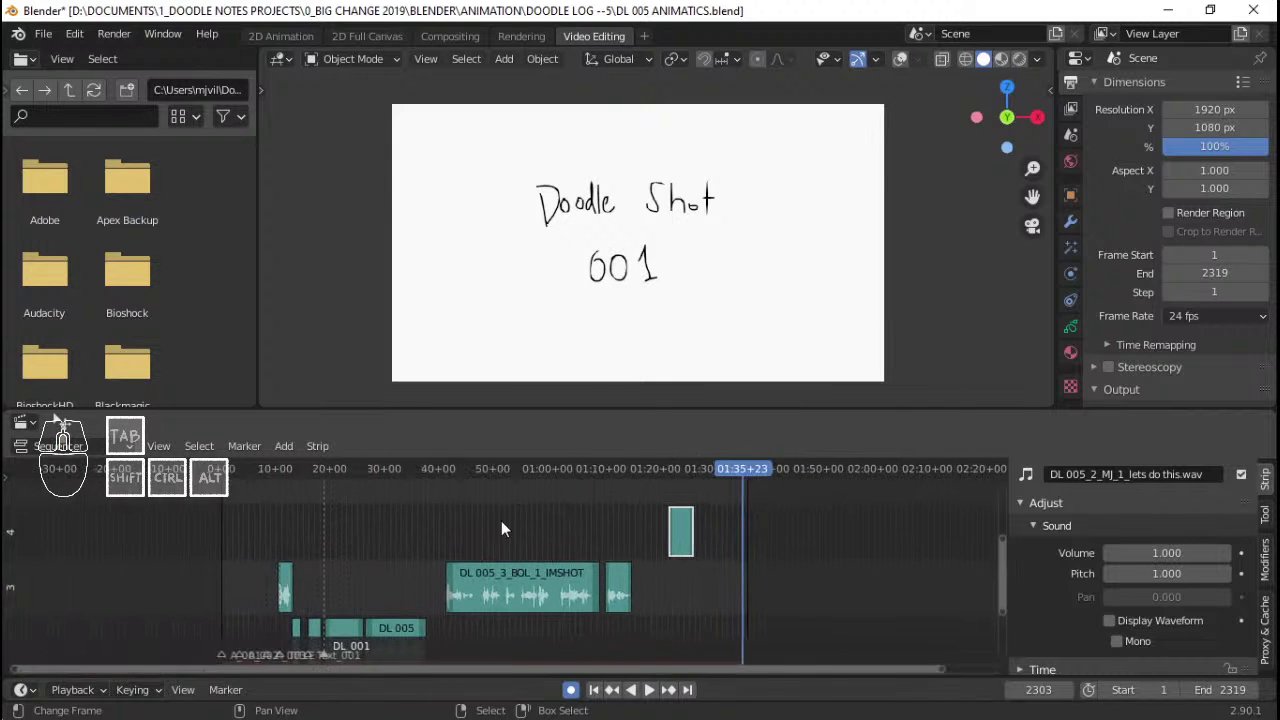
{"action": "scroll", "coordinate": [501, 520], "scroll_direction": "up", "scroll_amount": 1}
{"action": "scroll", "coordinate": [881, 515], "scroll_direction": "right", "scroll_amount": 3, "text": "ctrl"}
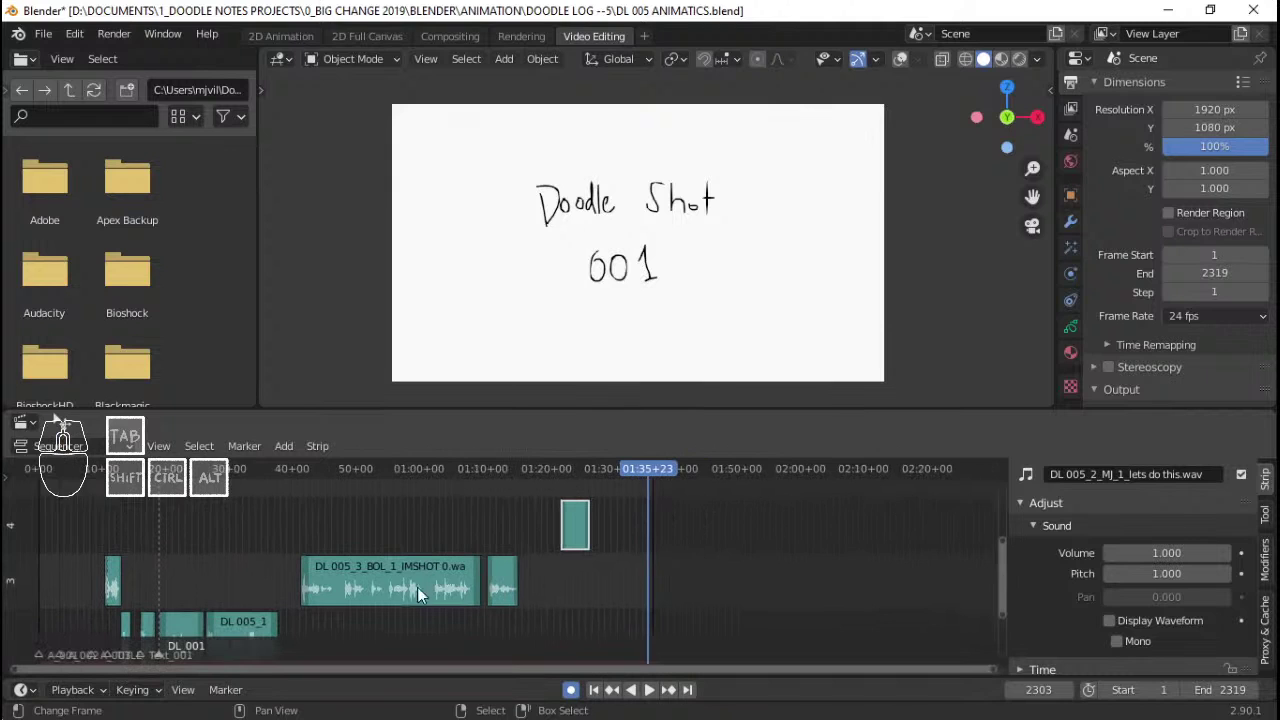
{"action": "middle_click_drag", "start_coordinate": [417, 587], "coordinate": [459, 522]}
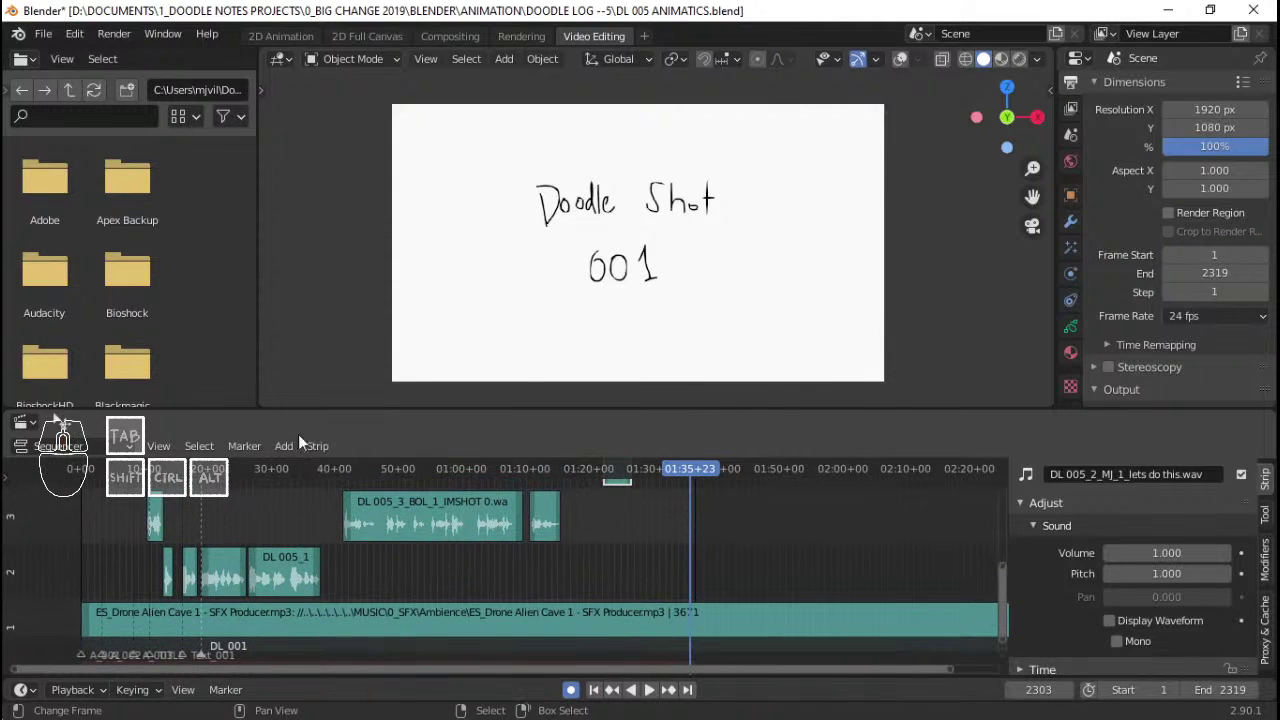
{"action": "scroll", "coordinate": [647, 546], "scroll_direction": "down", "scroll_amount": 5}
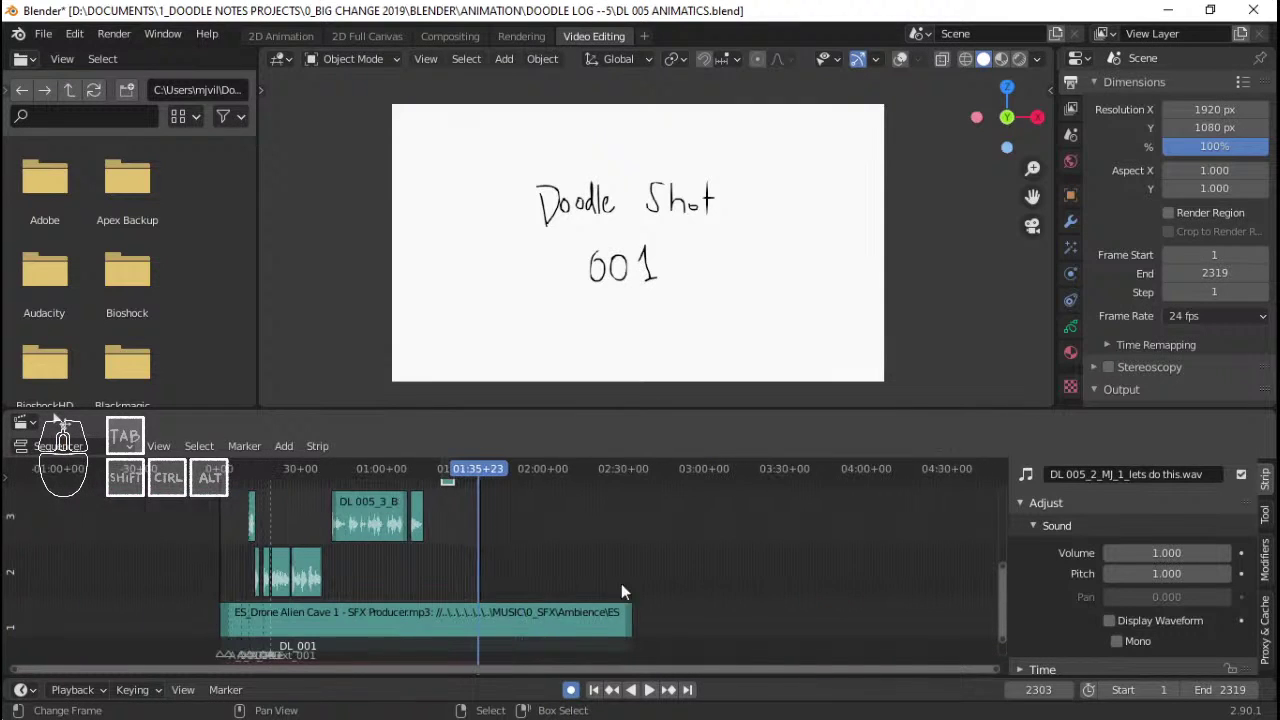
{"action": "middle_click_drag", "start_coordinate": [660, 547], "coordinate": [567, 565]}
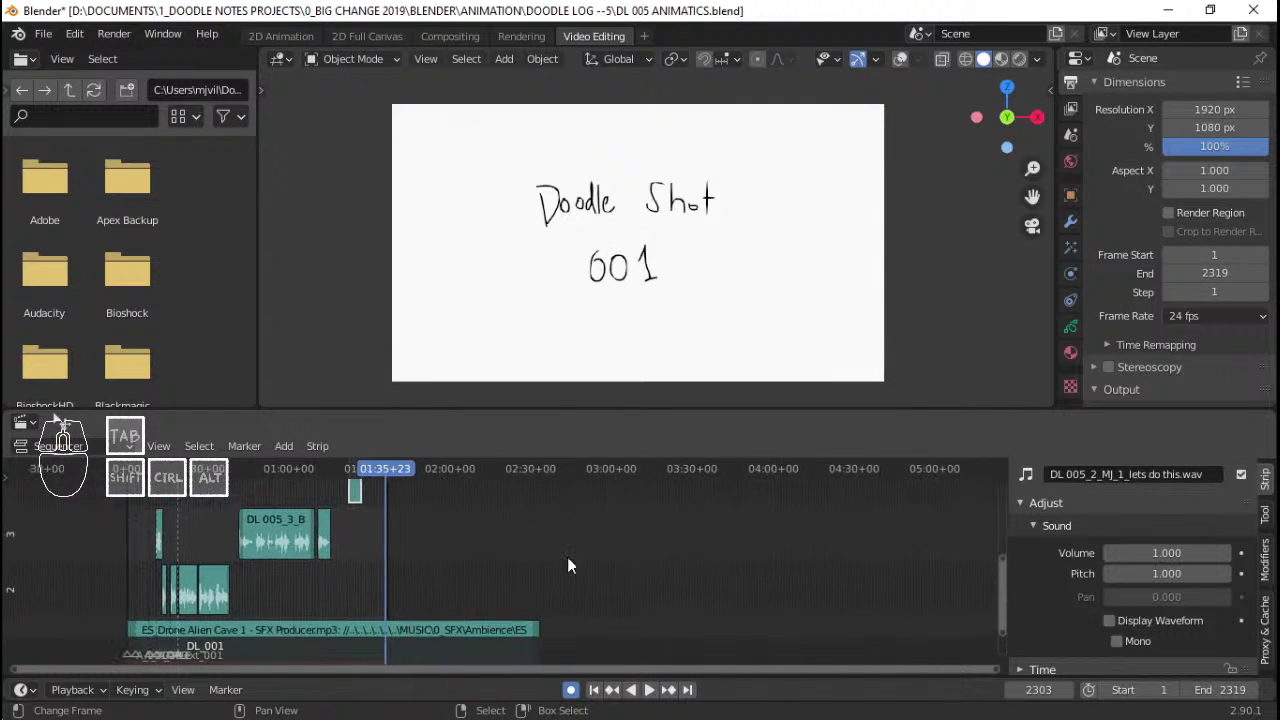
{"action": "key", "text": "Home"}
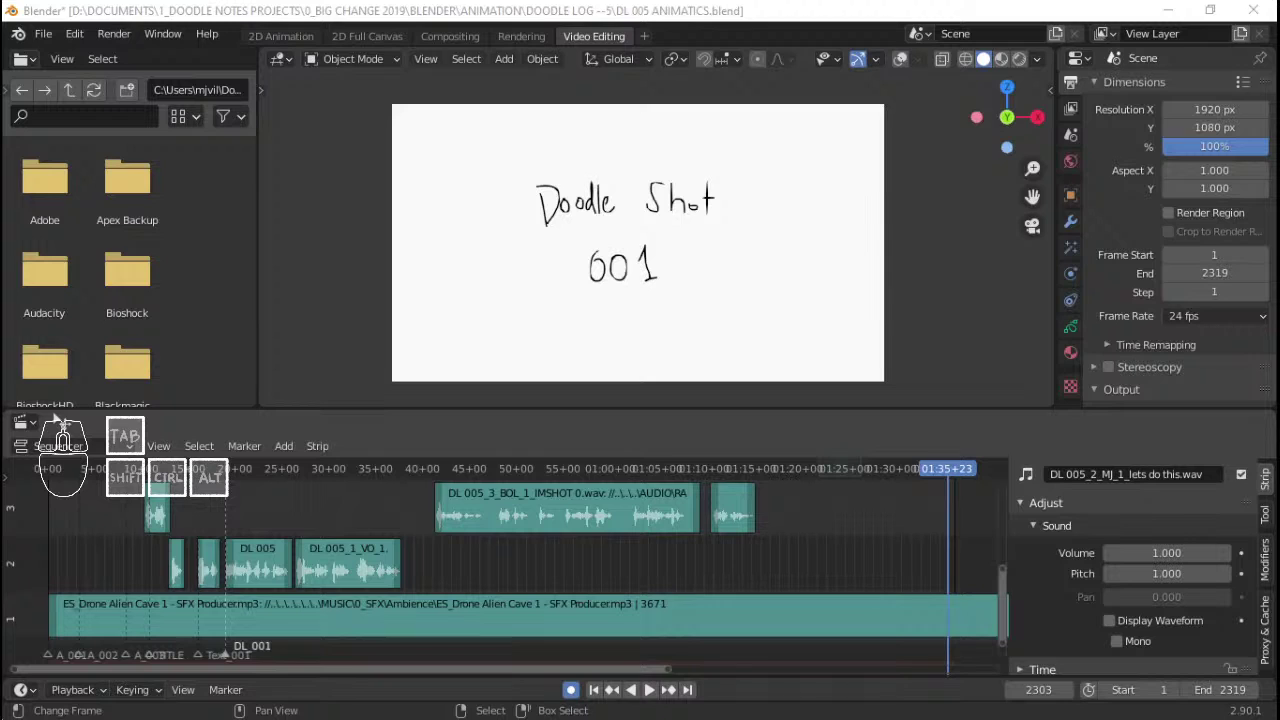
{"action": "left_click", "coordinate": [57, 421]}
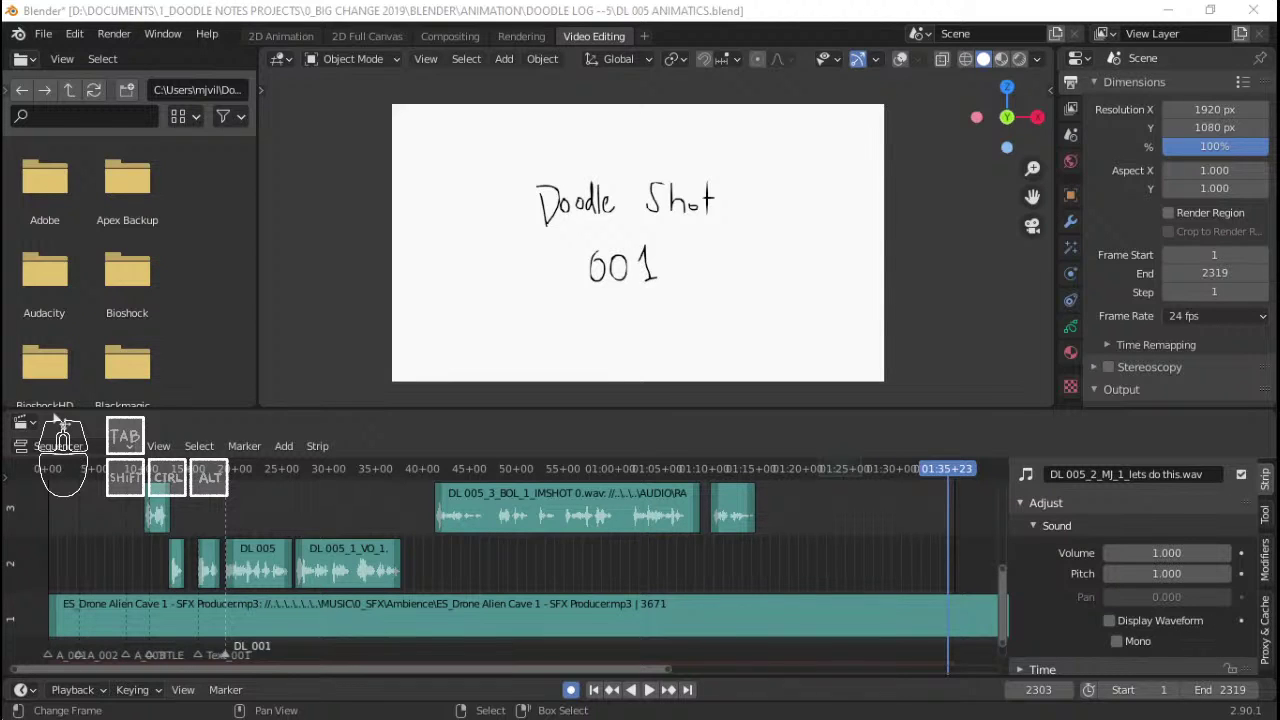
{"action": "left_click", "coordinate": [56, 419]}
{"action": "left_click", "coordinate": [55, 415]}
{"action": "key", "text": "Left"}
{"action": "left_click", "coordinate": [54, 415]}
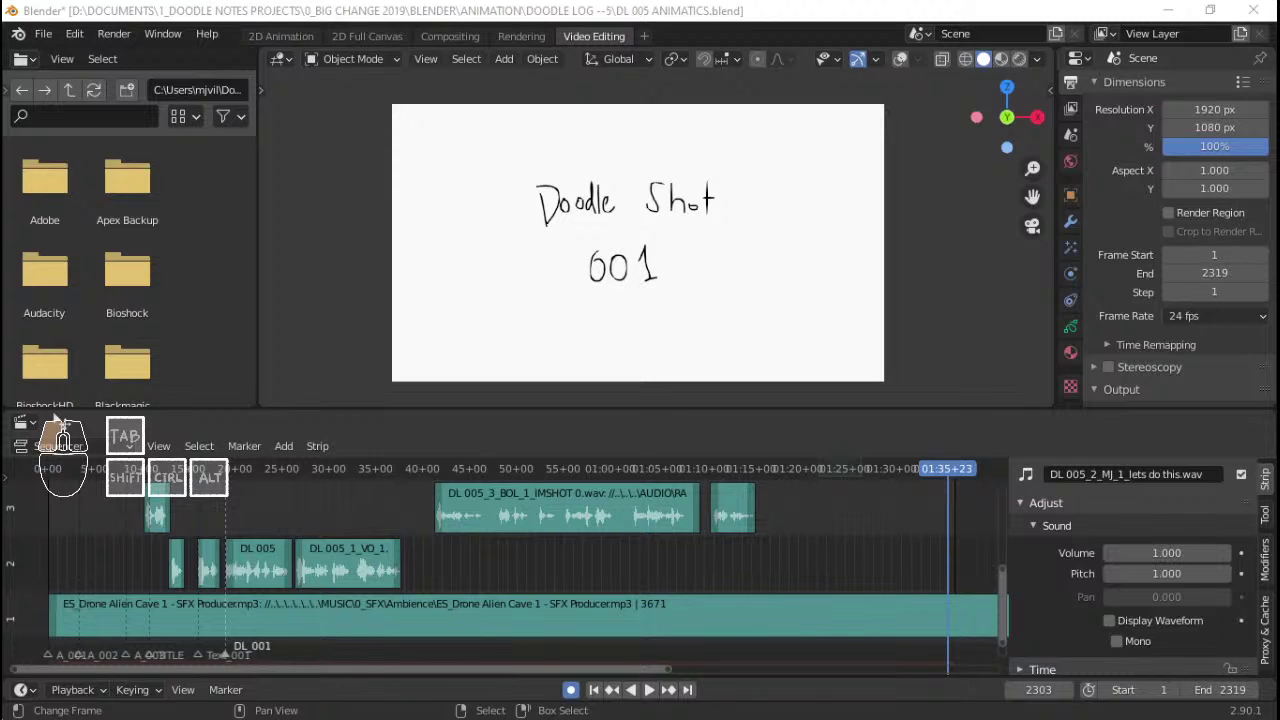